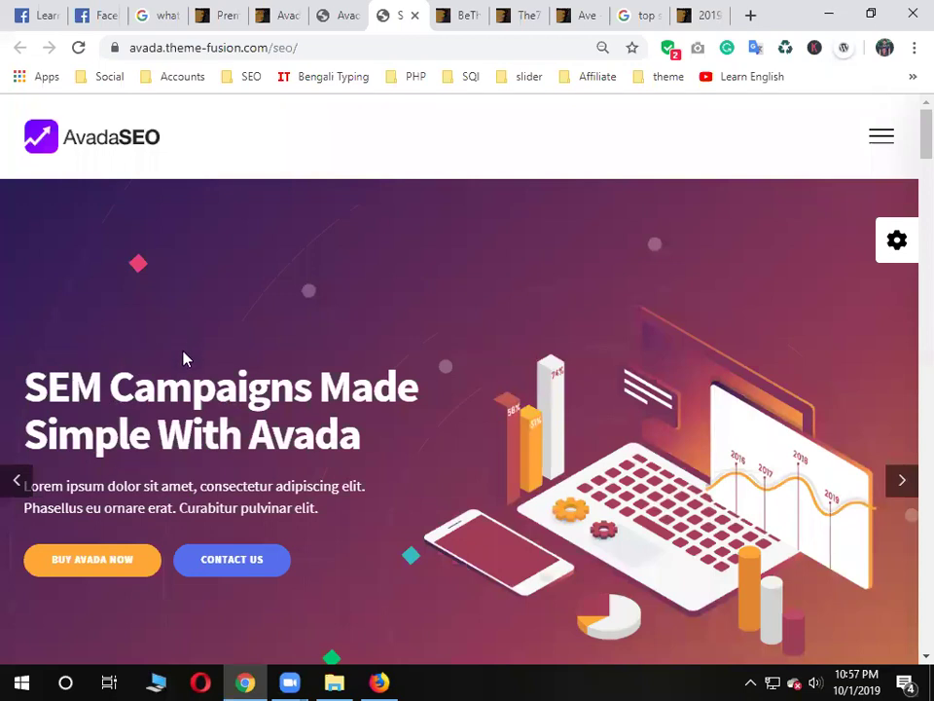
# Look through the Avada SEO demo page, and check the regular license price on Avada's ThemeForest page
pyautogui.scroll(-10, 285, 440)
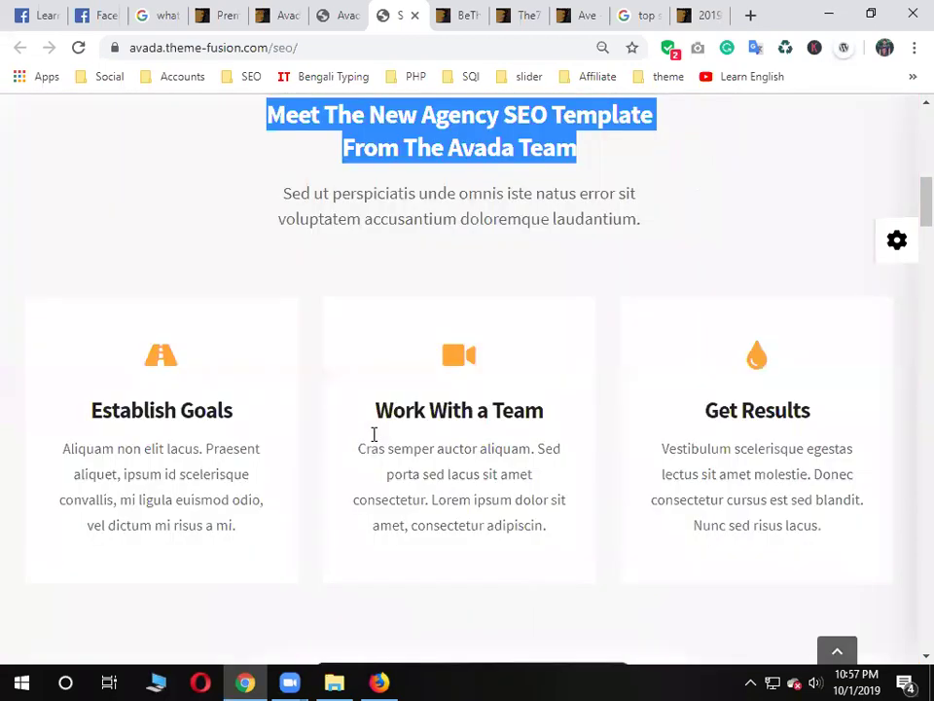
pyautogui.scroll(-7, 705, 454)
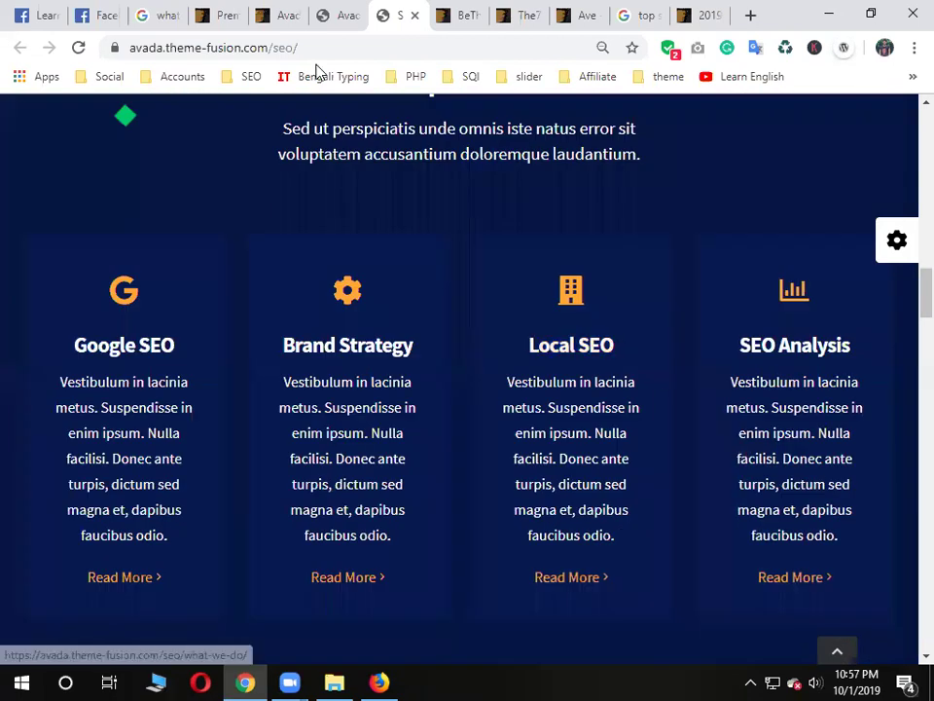
pyautogui.click(284, 15)
pyautogui.scroll(3, 904, 170)
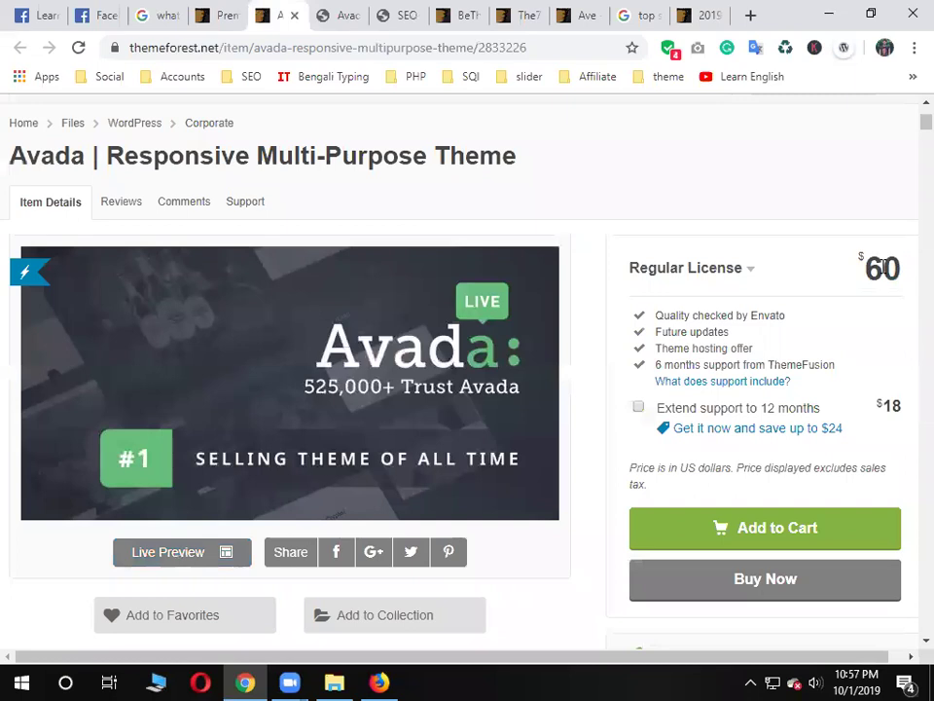
pyautogui.hscroll(1, 659, 390)
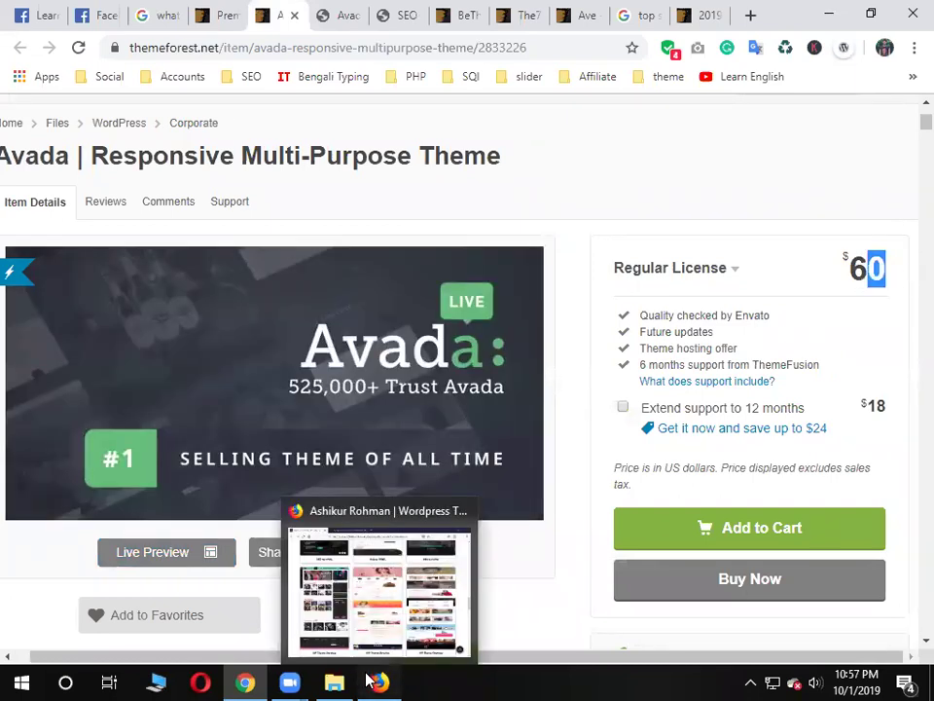
# View the portfolio site's contact form and footer in Firefox, and return to the Avada license price in Chrome
pyautogui.click(372, 681)
pyautogui.scroll(-1, 906, 581)
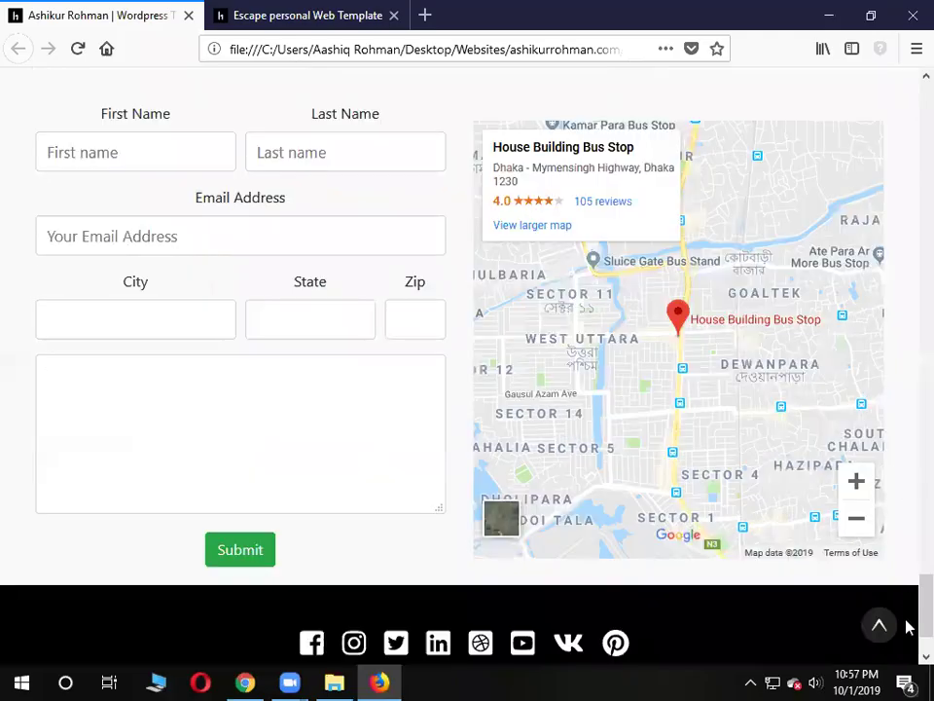
pyautogui.scroll(-1, 906, 627)
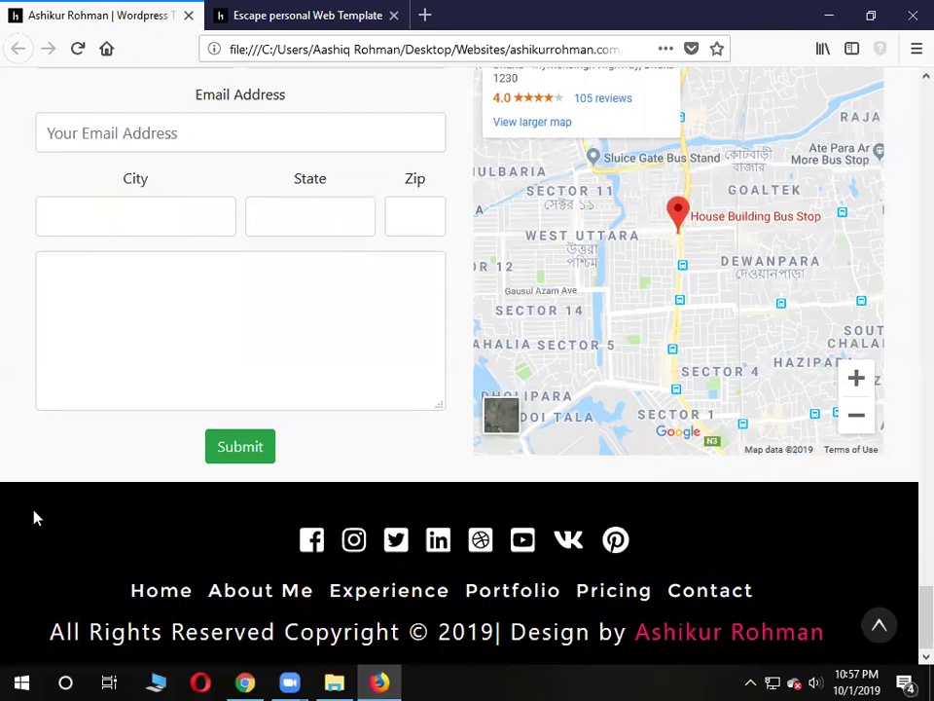
pyautogui.click(245, 681)
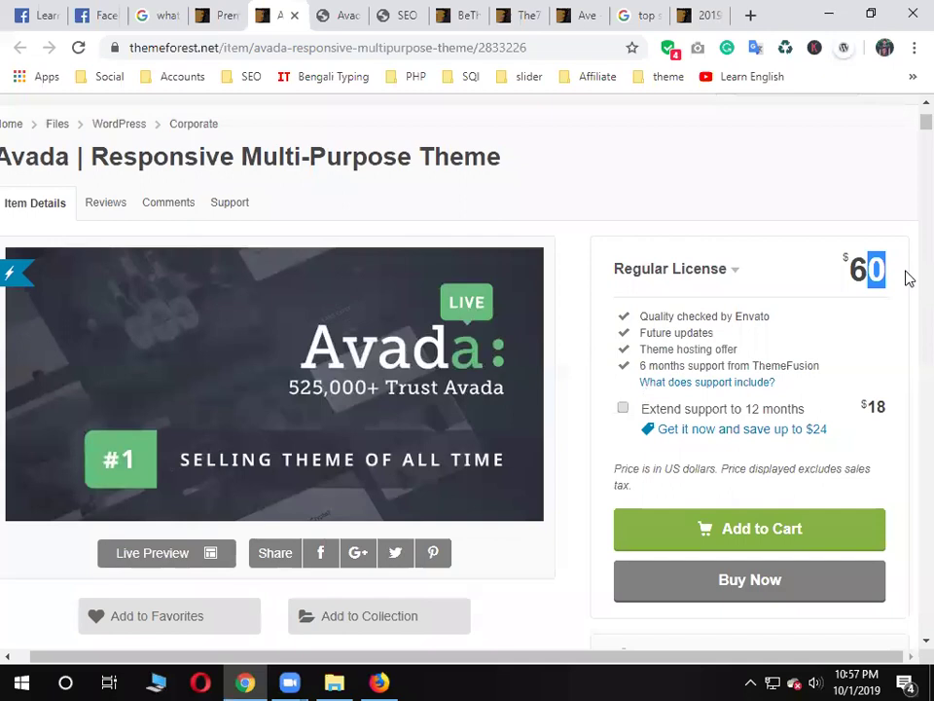
pyautogui.scroll(1, 906, 279)
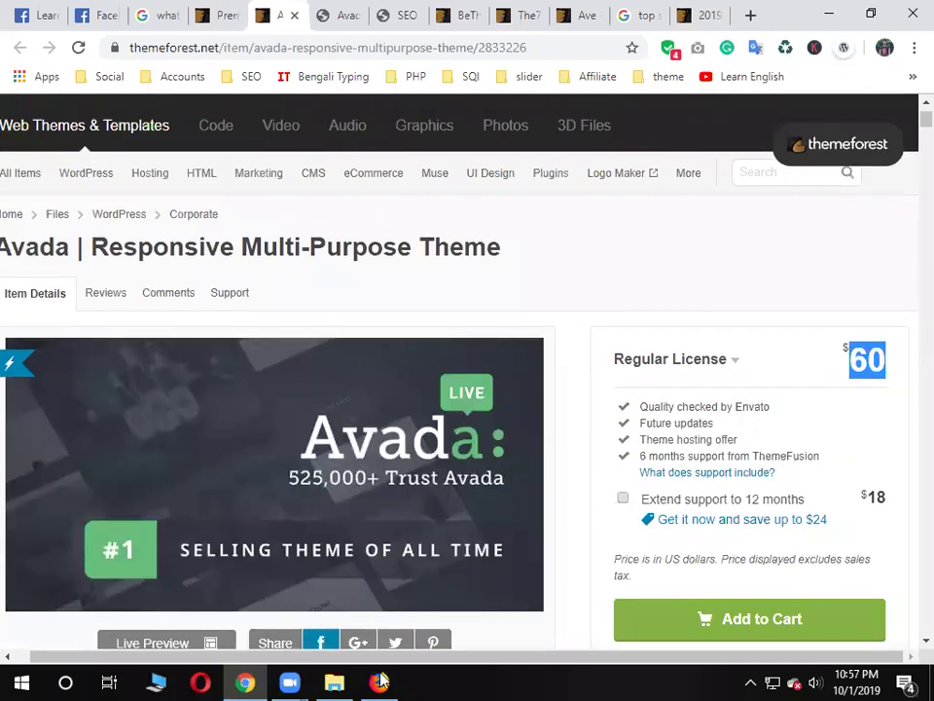
# Switch to the portfolio site in Firefox and examine its work experience section and Recent Works gallery
pyautogui.hotkey('alt', 'Tab')
pyautogui.scroll(20, 882, 440)
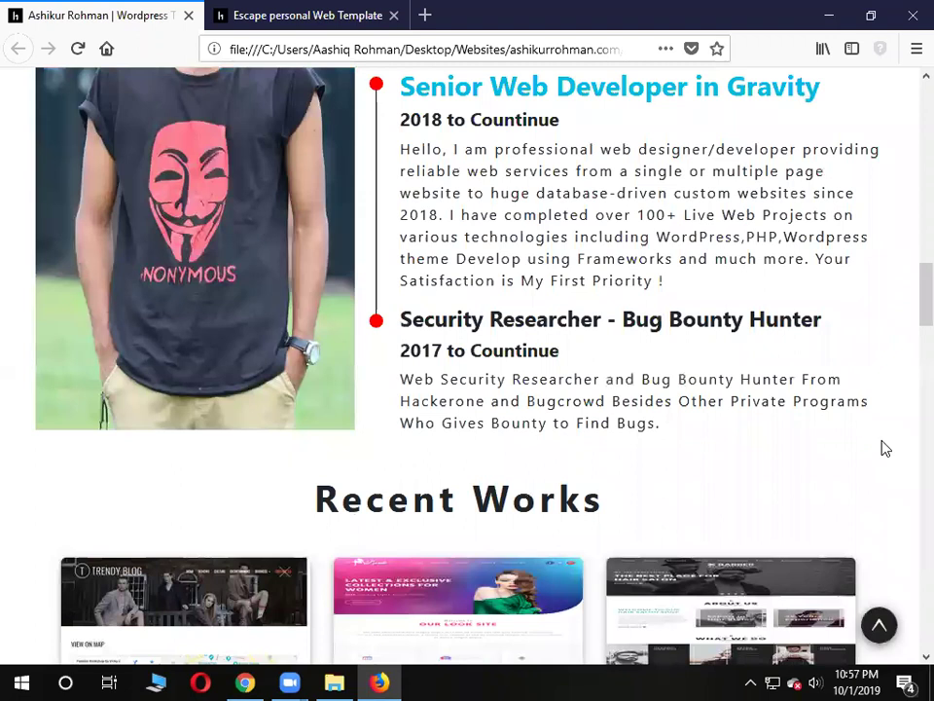
pyautogui.moveTo(673, 438); pyautogui.dragTo(580, 422)
pyautogui.click(564, 424)
pyautogui.doubleClick(511, 425)
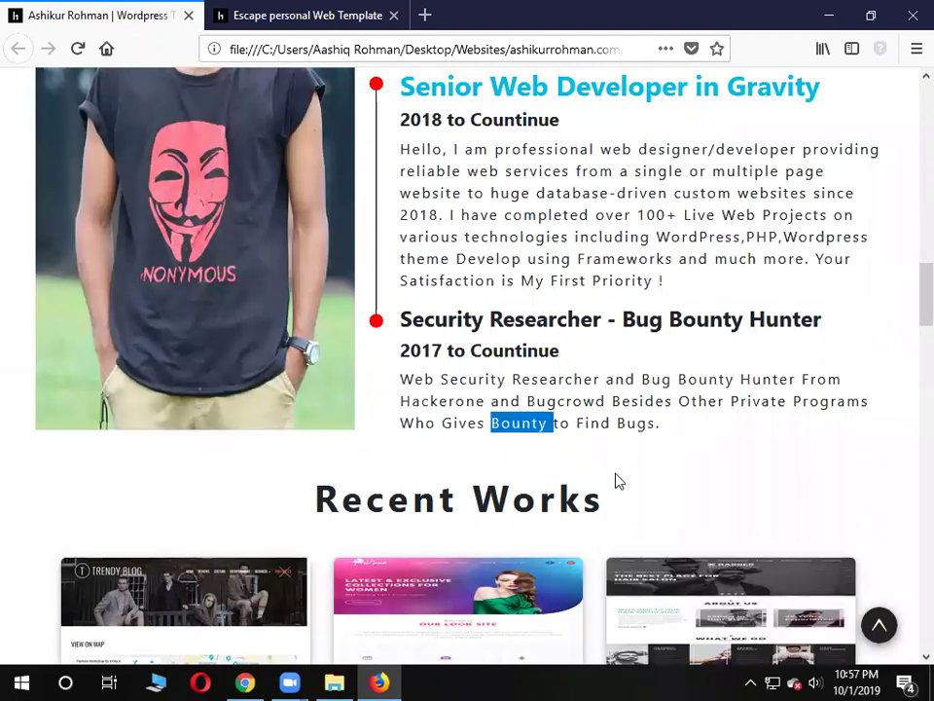
pyautogui.scroll(-2, 615, 480)
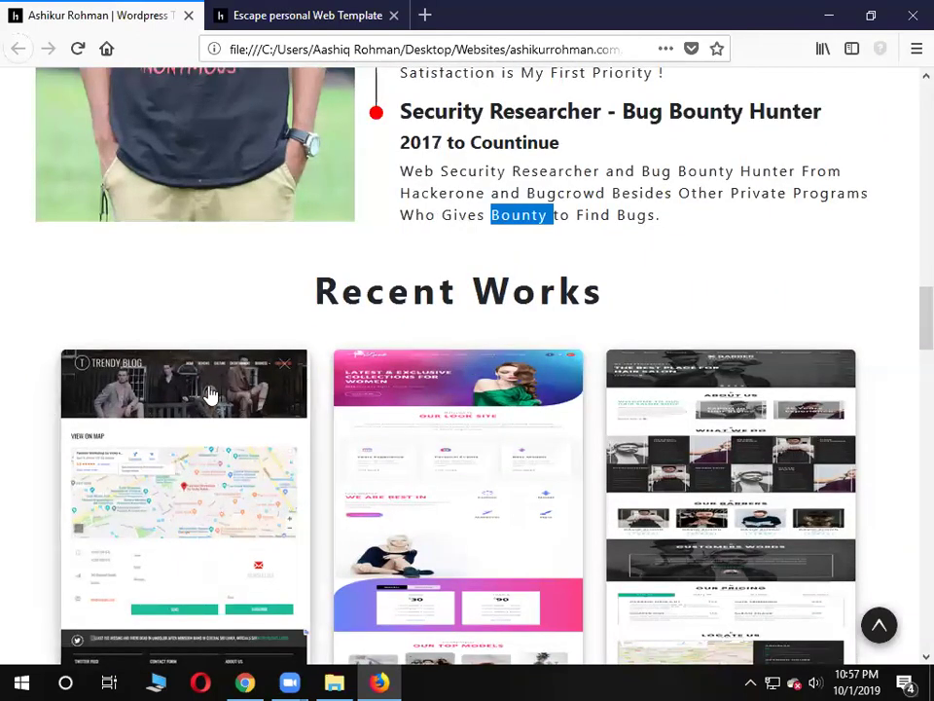
pyautogui.scroll(-2, 211, 390)
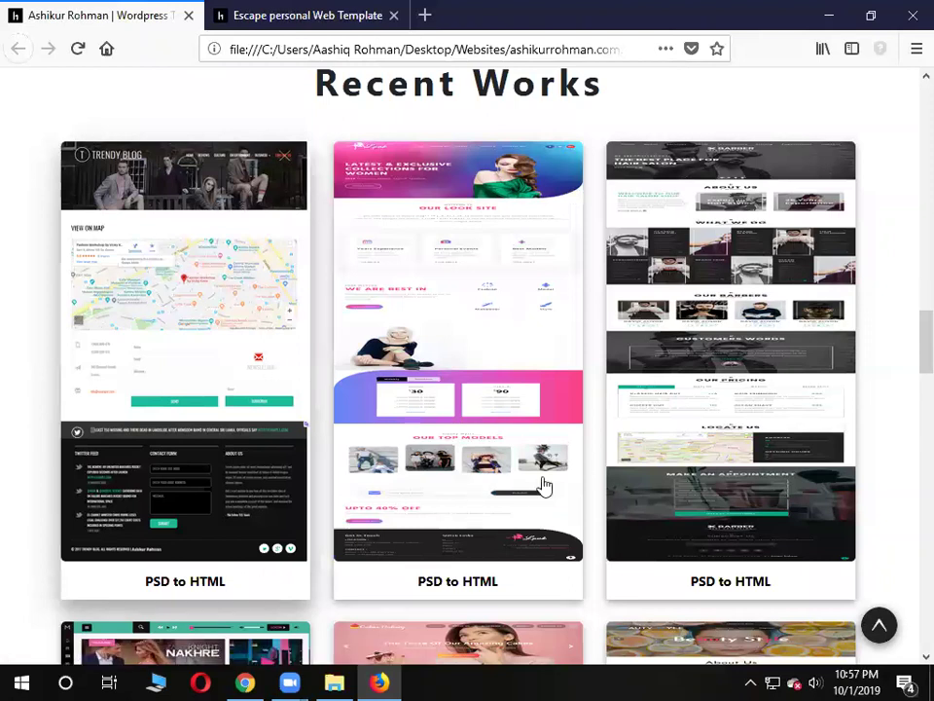
pyautogui.scroll(-1, 584, 477)
pyautogui.scroll(2, 646, 469)
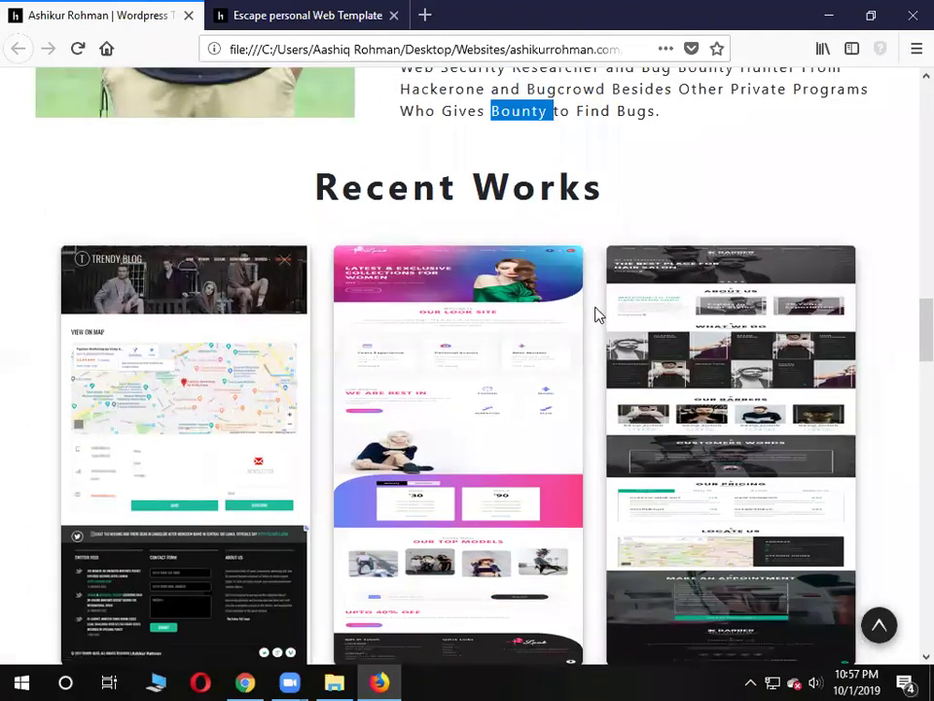
# Find and open Sublime Text, decline the update, and close the index.html and javascript.js files
pyautogui.click(65, 681)
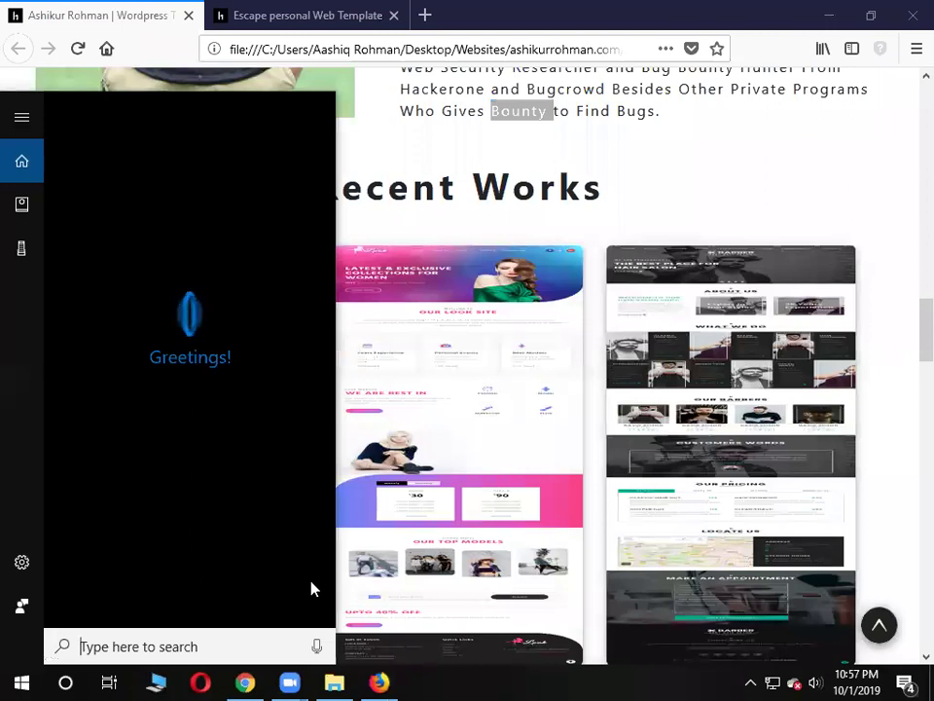
pyautogui.write('sublime')
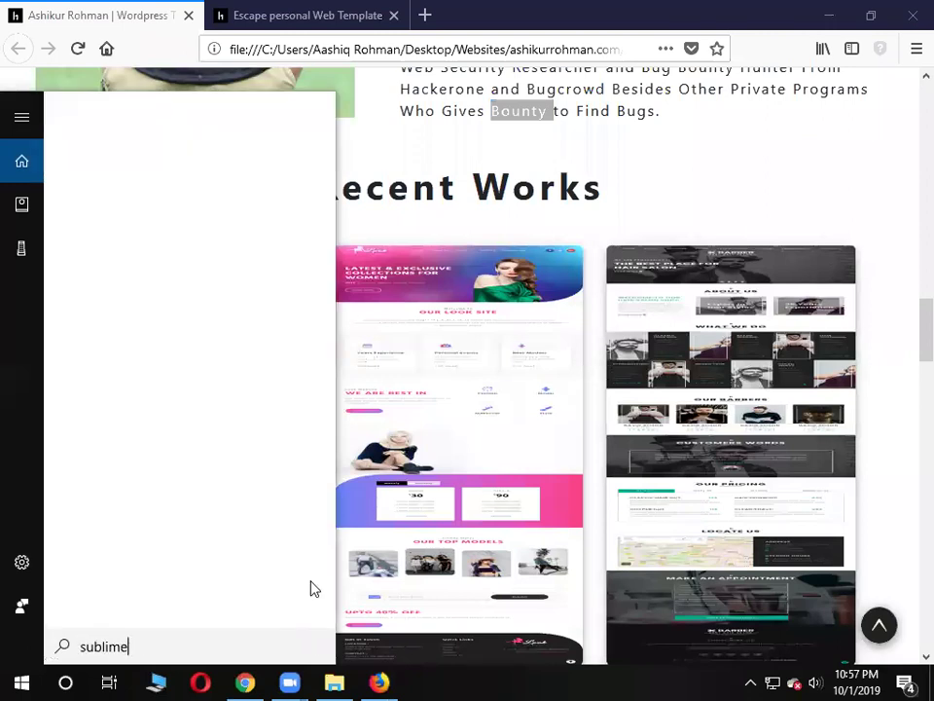
pyautogui.press('Escape')
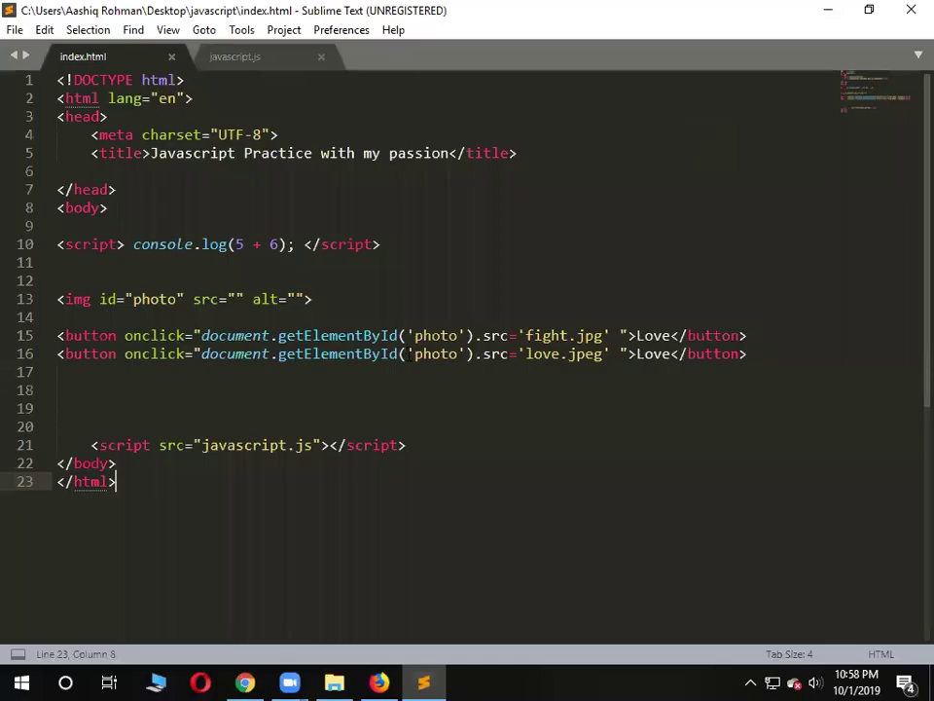
pyautogui.click(172, 57)
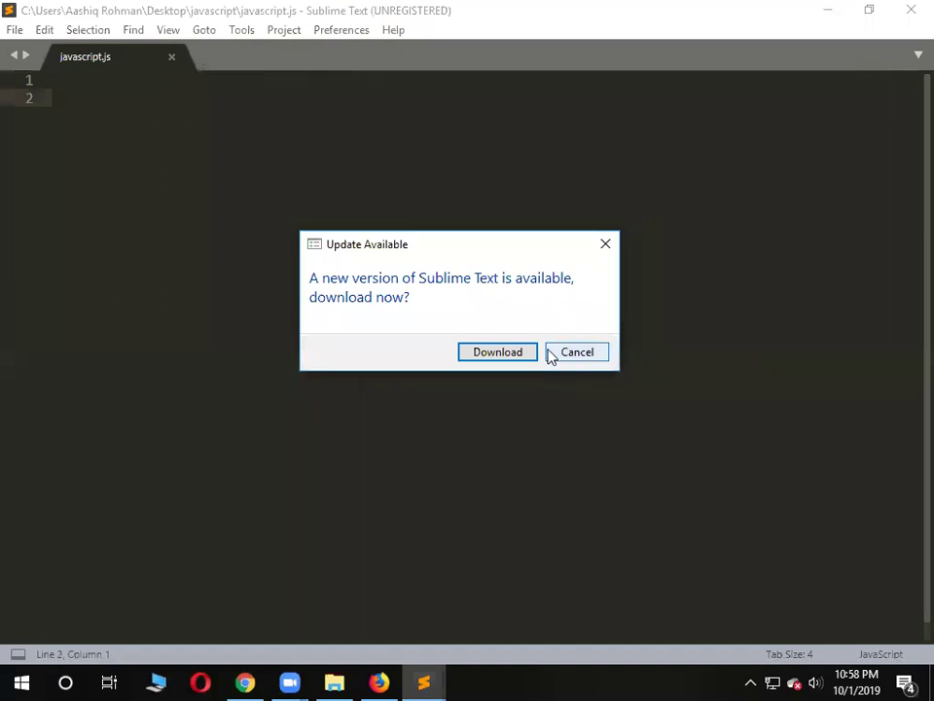
pyautogui.click(578, 353)
pyautogui.click(173, 56)
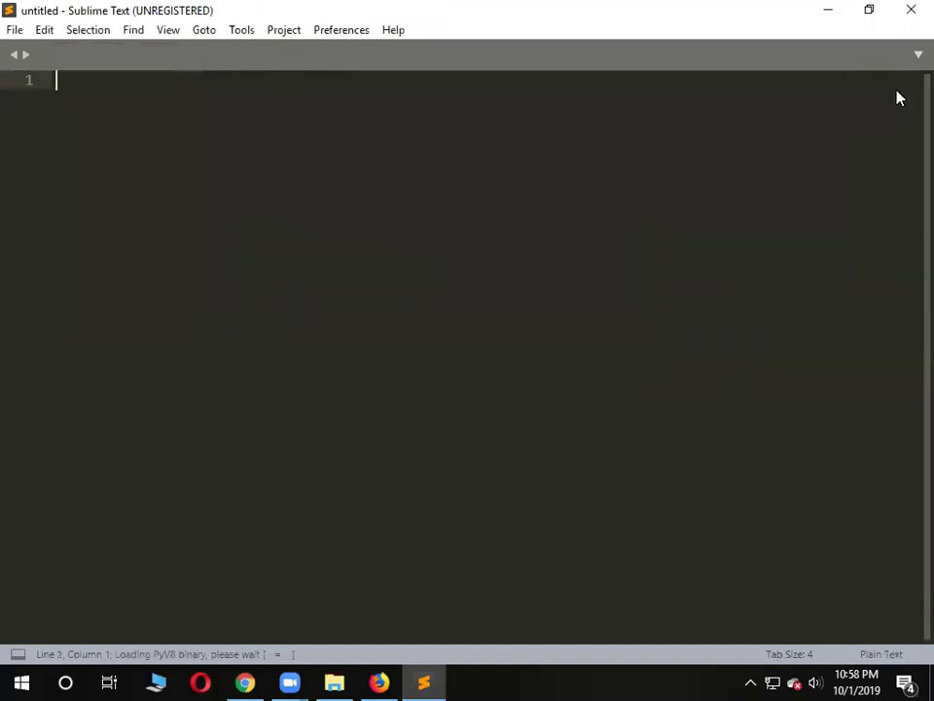
# Clear the desktop by minimizing the editor and browser windows and closing the open folder windows
pyautogui.click(830, 12)
pyautogui.click(830, 20)
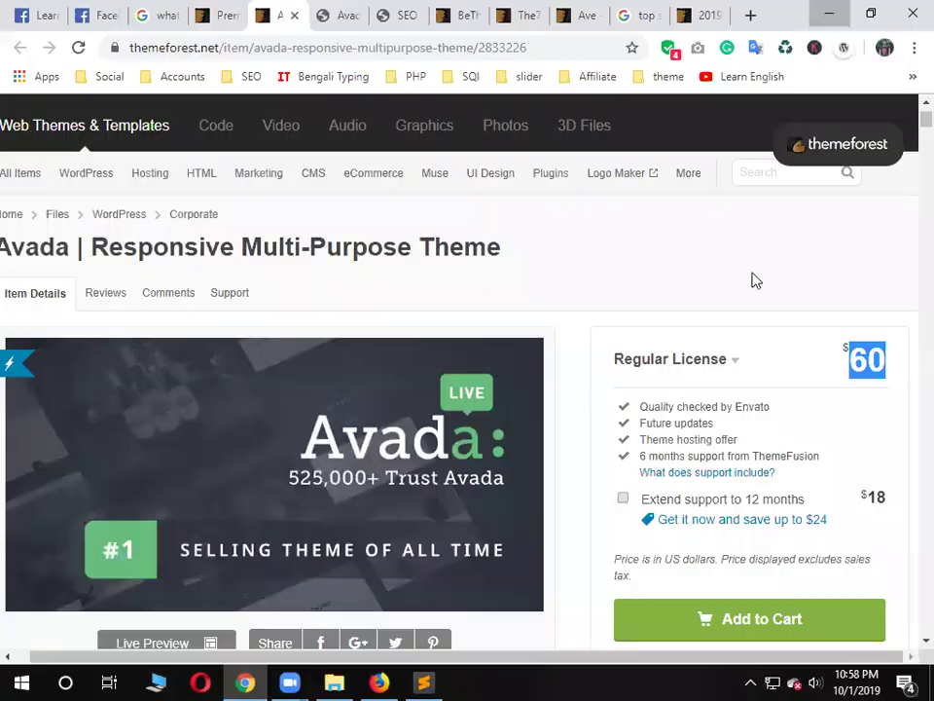
pyautogui.click(811, 11)
pyautogui.click(910, 9)
pyautogui.doubleClick(889, 219)
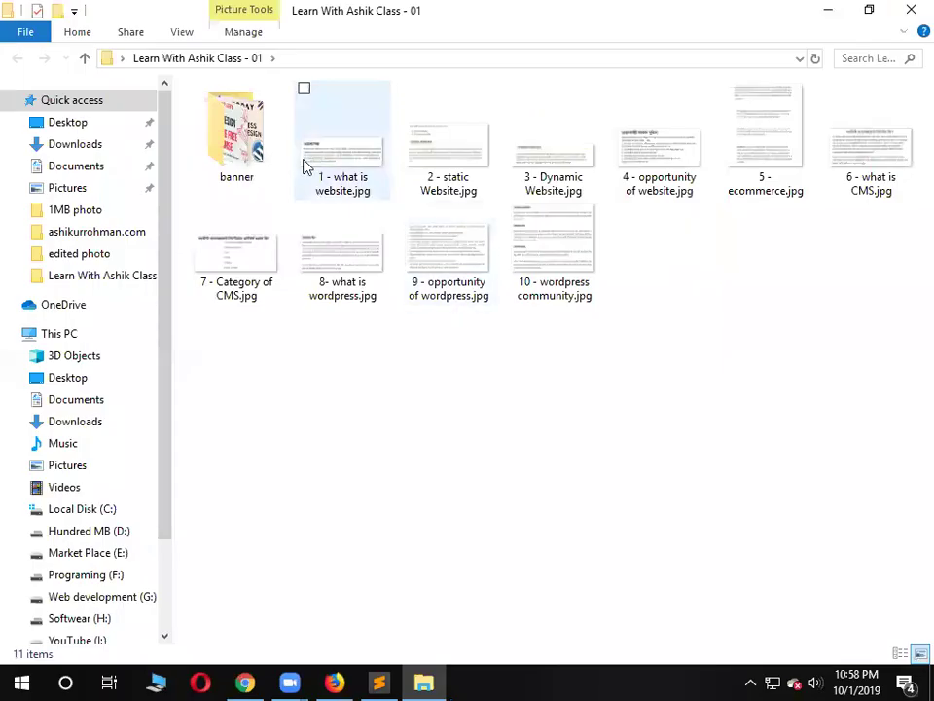
pyautogui.click(909, 8)
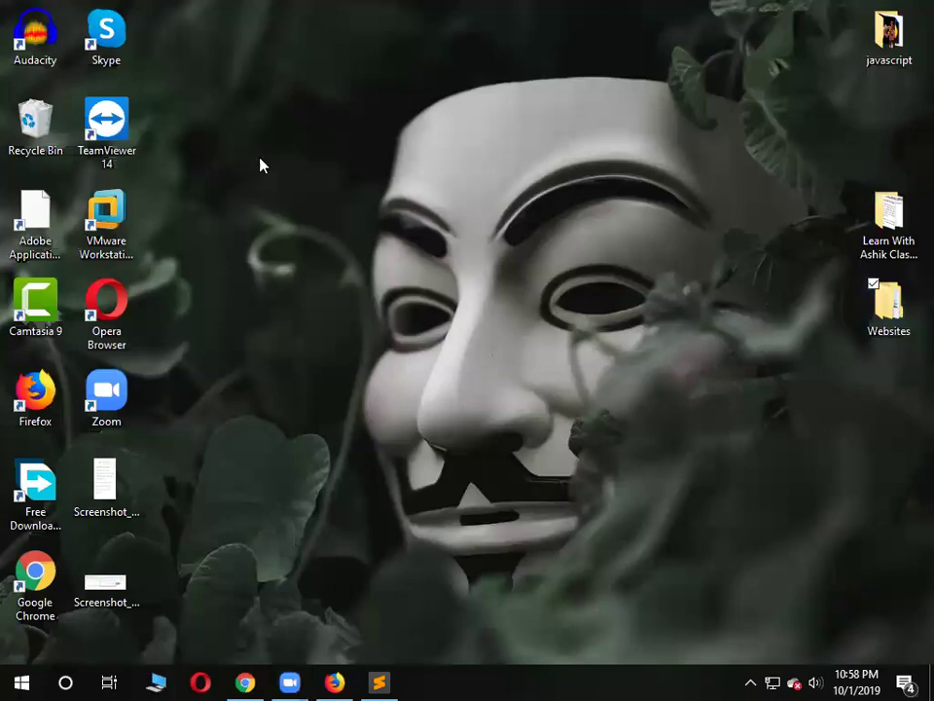
# Open the Websites folder on the desktop and add its personal .com site folder to Sublime Text
pyautogui.press('Return')
pyautogui.doubleClick(265, 113)
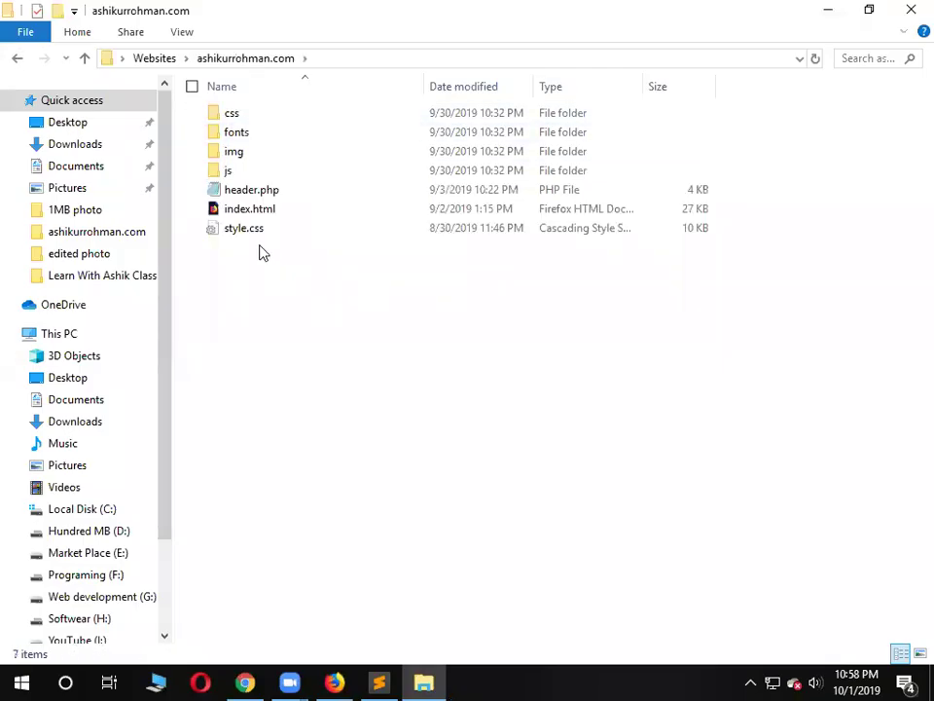
pyautogui.click(14, 58)
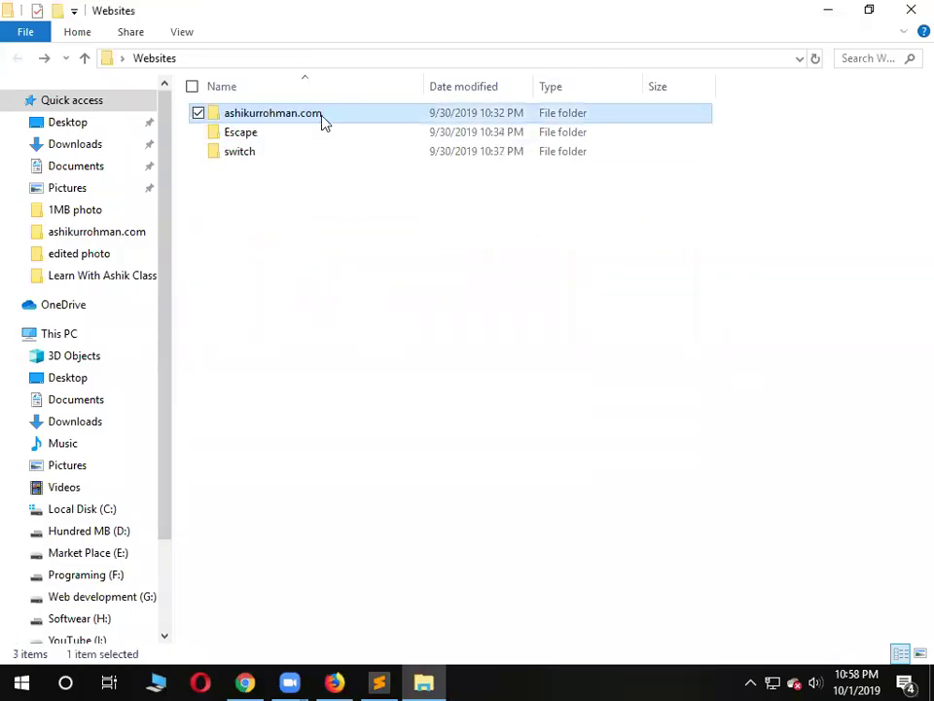
pyautogui.moveTo(584, 192); pyautogui.dragTo(2, 84)
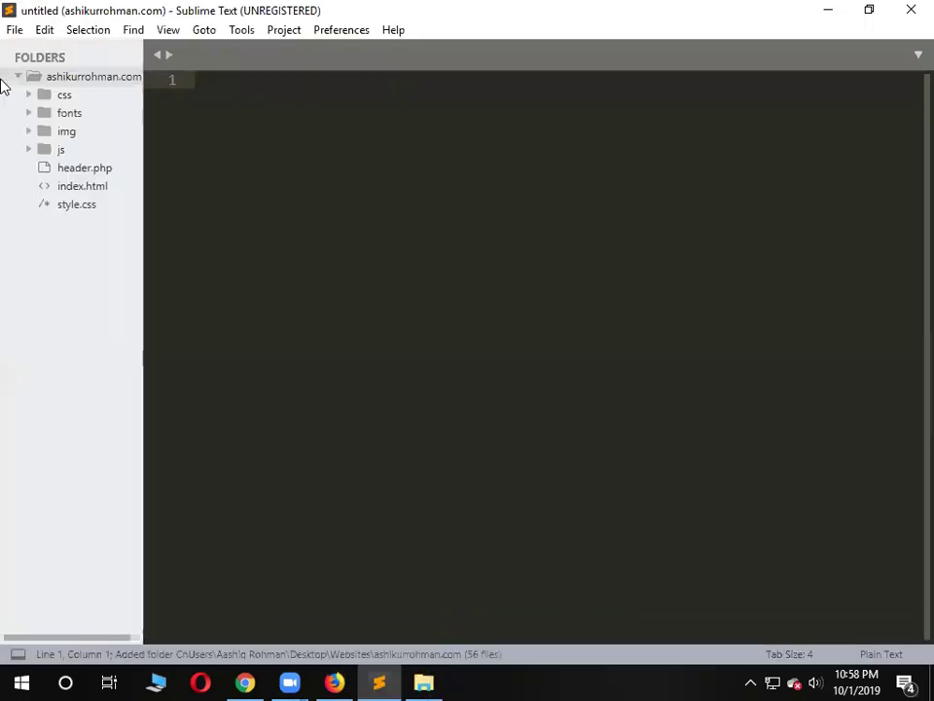
# Open index.html from the added site folder, narrow the sidebar, and select the title tag name on line 5
pyautogui.click(97, 191)
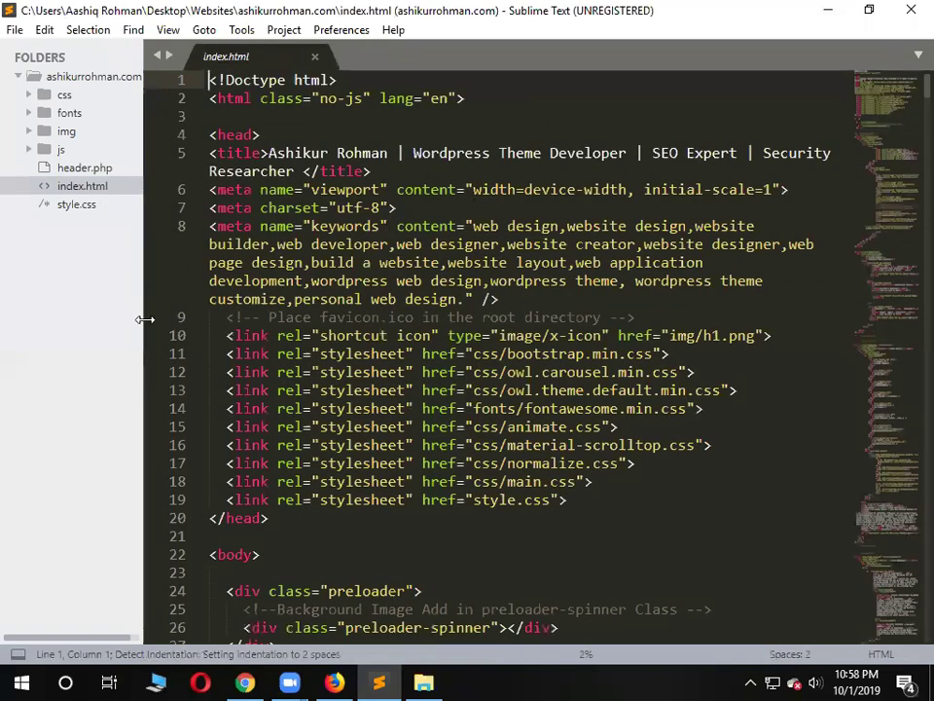
pyautogui.moveTo(143, 320); pyautogui.dragTo(46, 307)
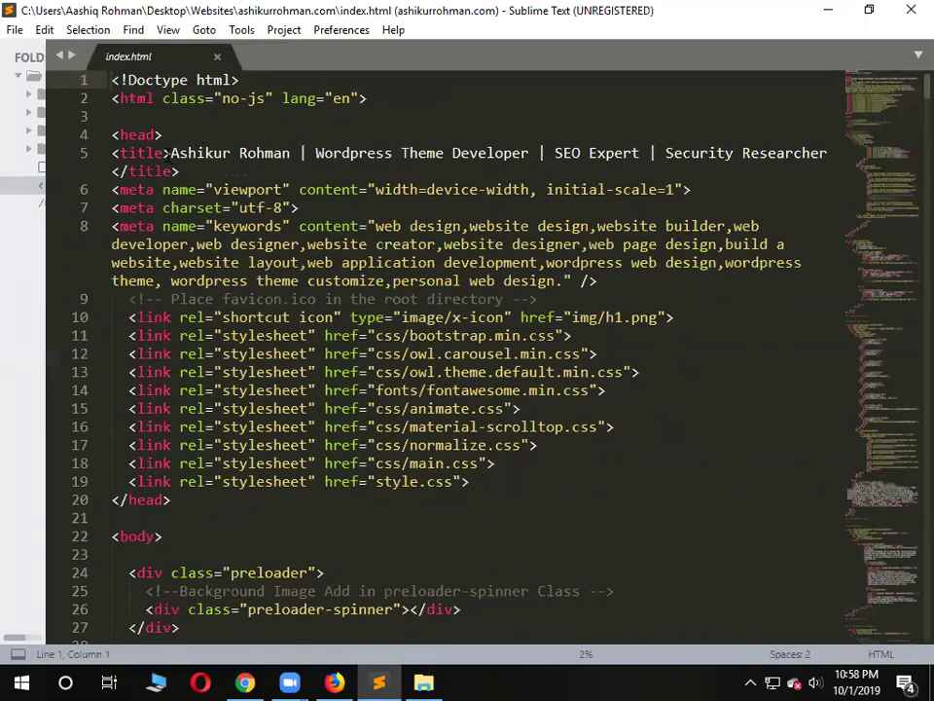
pyautogui.moveTo(171, 153); pyautogui.dragTo(529, 153)
pyautogui.click(136, 153)
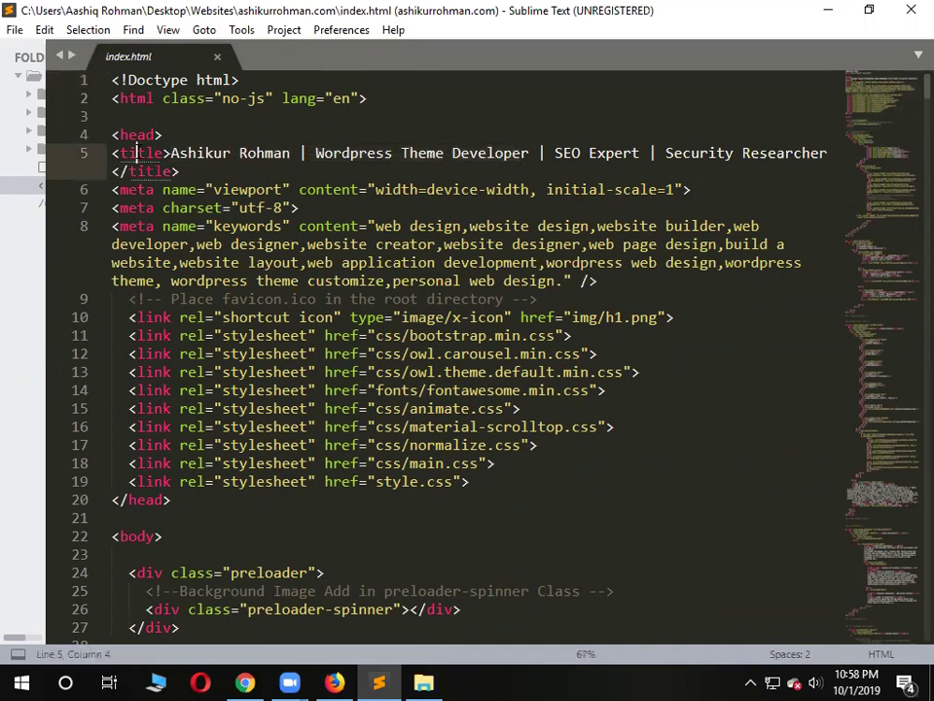
pyautogui.doubleClick(137, 153)
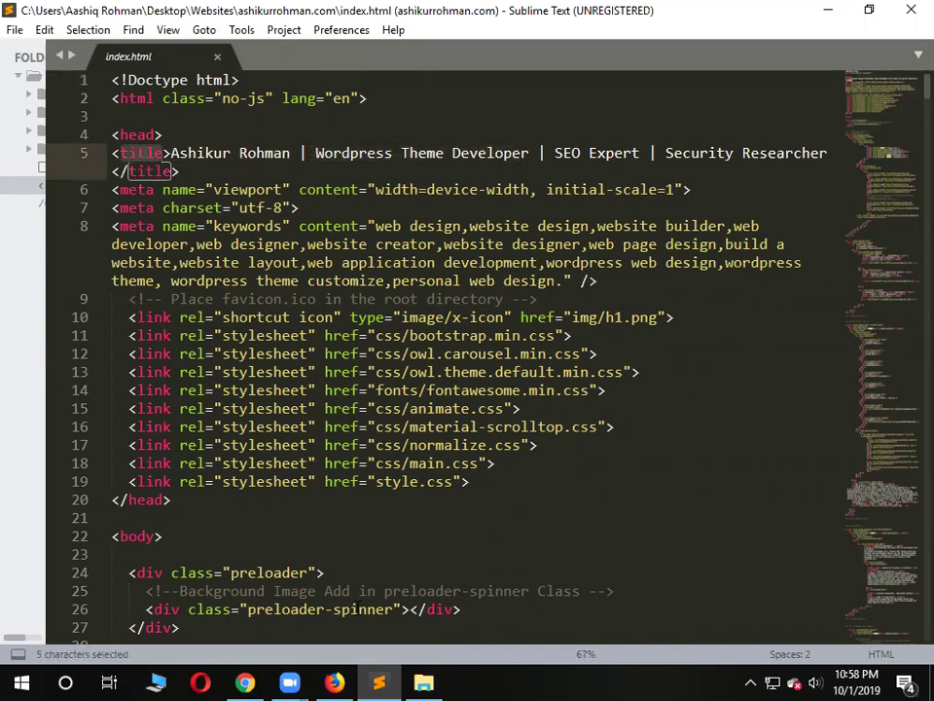
# Check the top of the portfolio page and its tab title in Firefox, and return to Sublime Text
pyautogui.click(334, 682)
pyautogui.scroll(10, 582, 205)
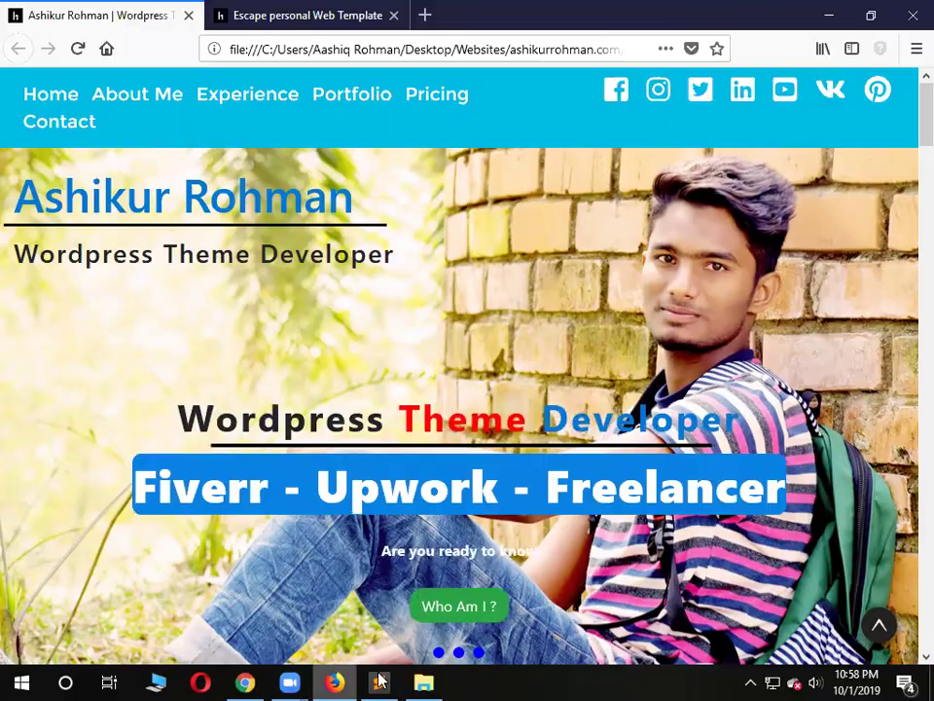
pyautogui.hotkey('alt', 'Tab')
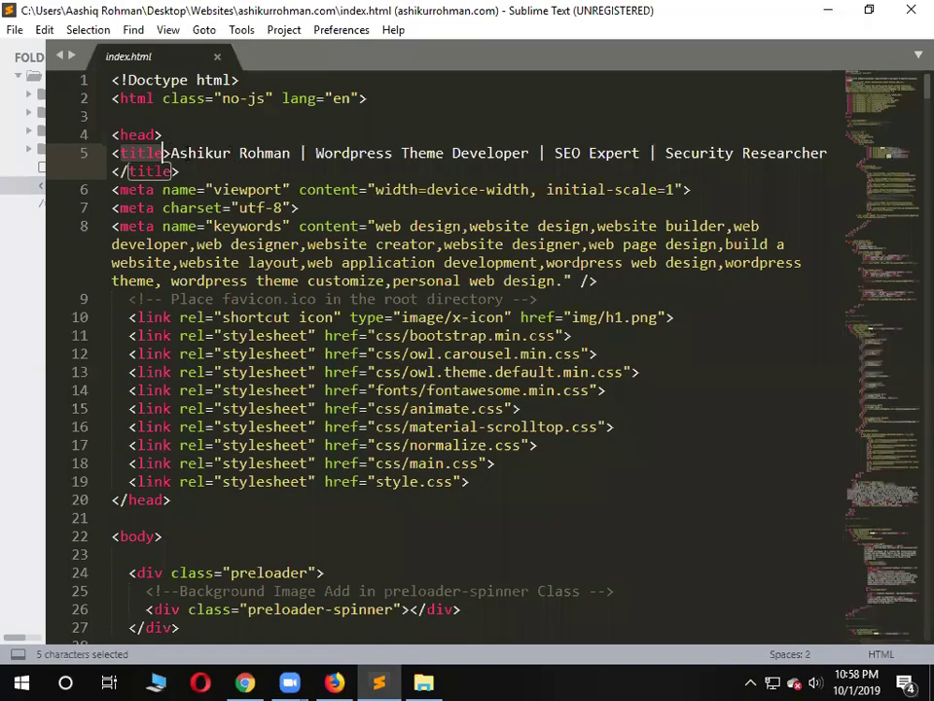
# Replace the first name in the page title on line 5 with a different first name and save index.html
pyautogui.moveTo(172, 153); pyautogui.dragTo(231, 154)
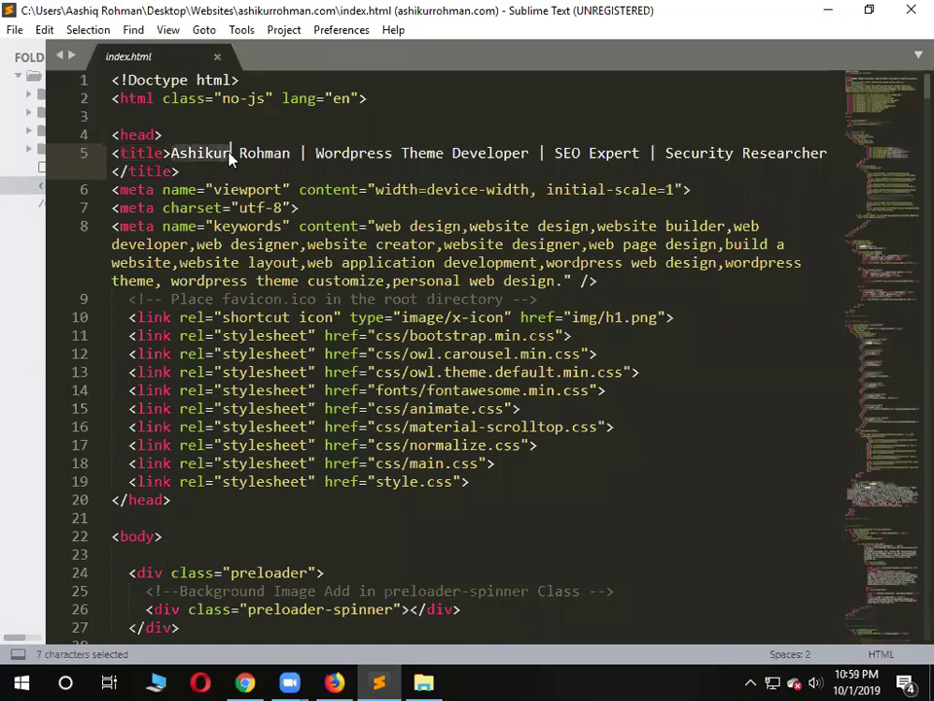
pyautogui.write('Khalid')
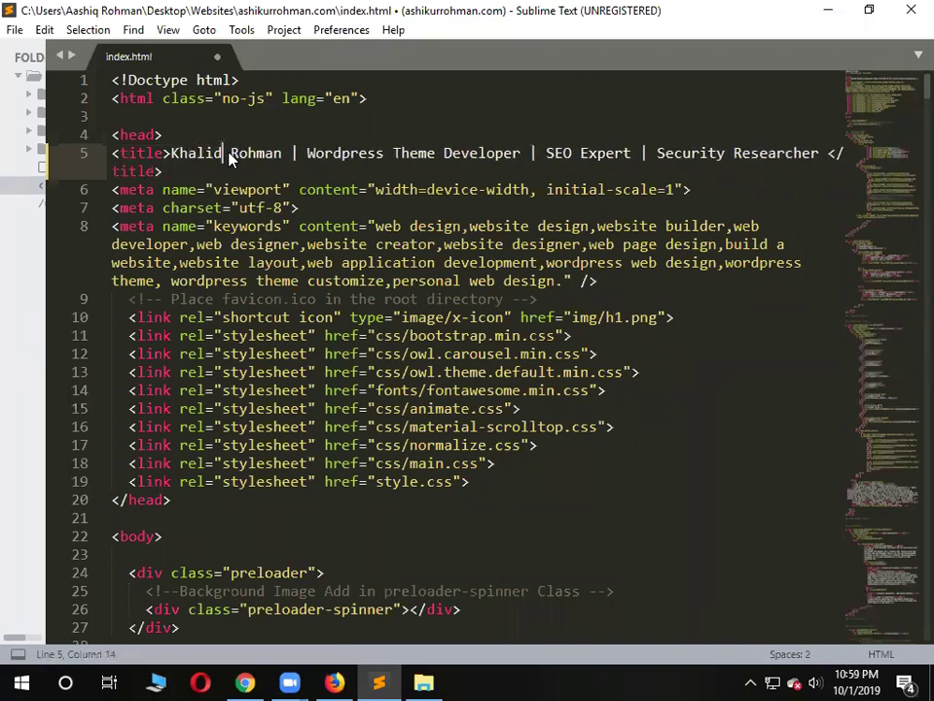
pyautogui.hotkey('ctrl', 's')
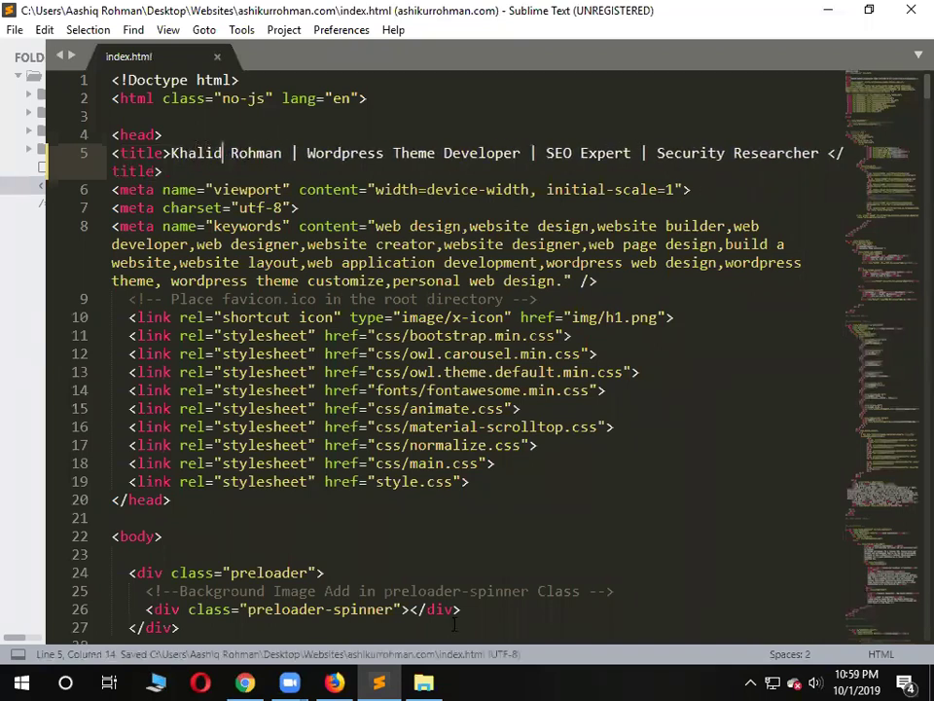
# Reload the portfolio page in Firefox, check its tab title, and return to the code in Sublime Text
pyautogui.click(335, 682)
pyautogui.click(79, 50)
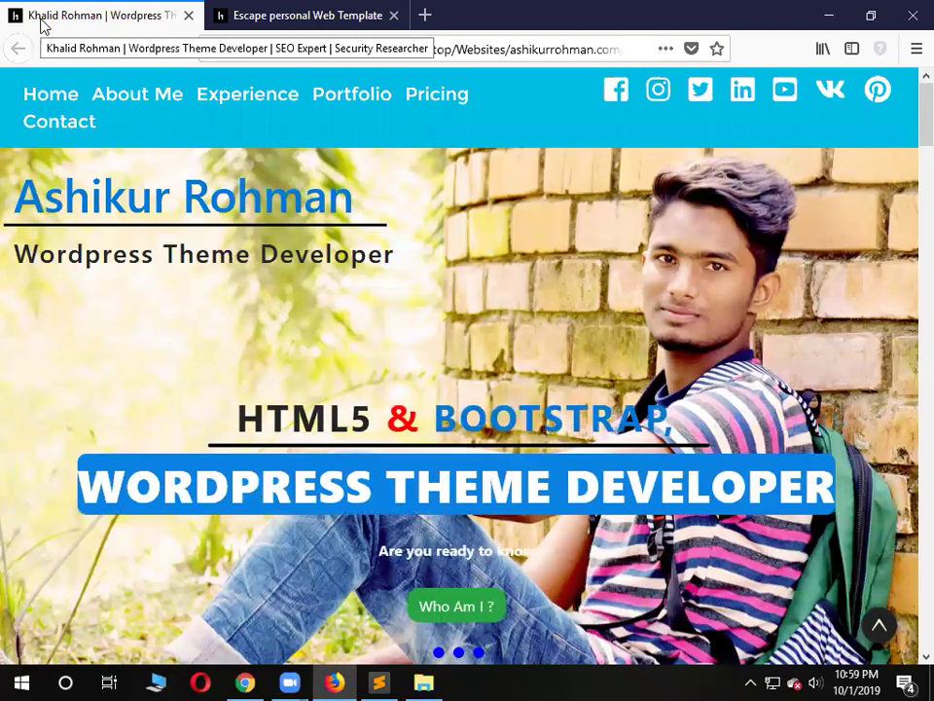
pyautogui.click(383, 681)
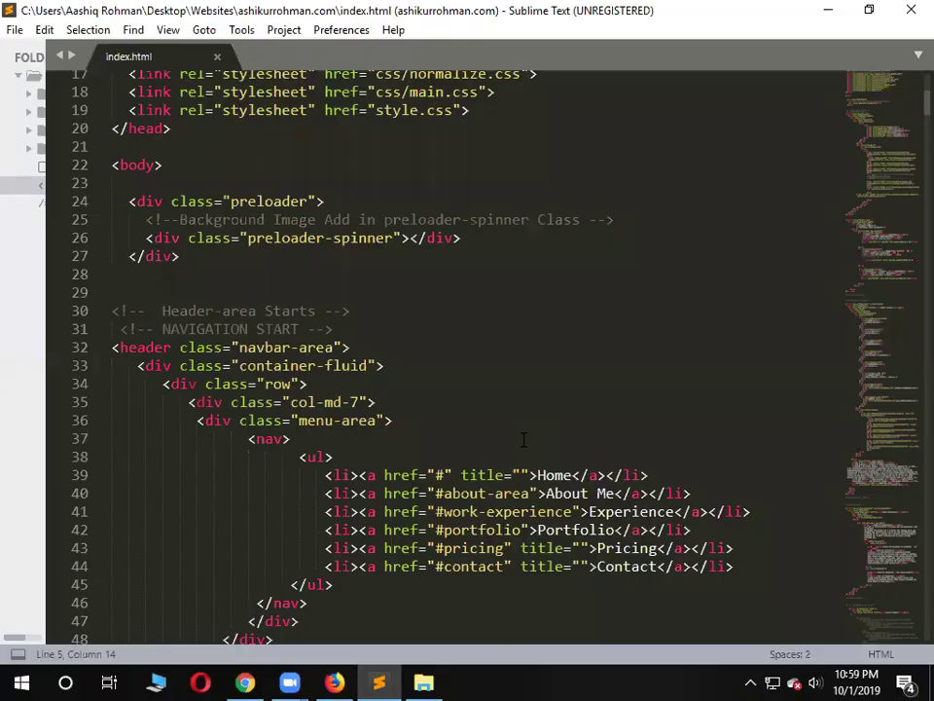
# Look through the navigation menu and social link markup in index.html, down to the slider section
pyautogui.scroll(-3, 522, 440)
pyautogui.scroll(-9, 561, 362)
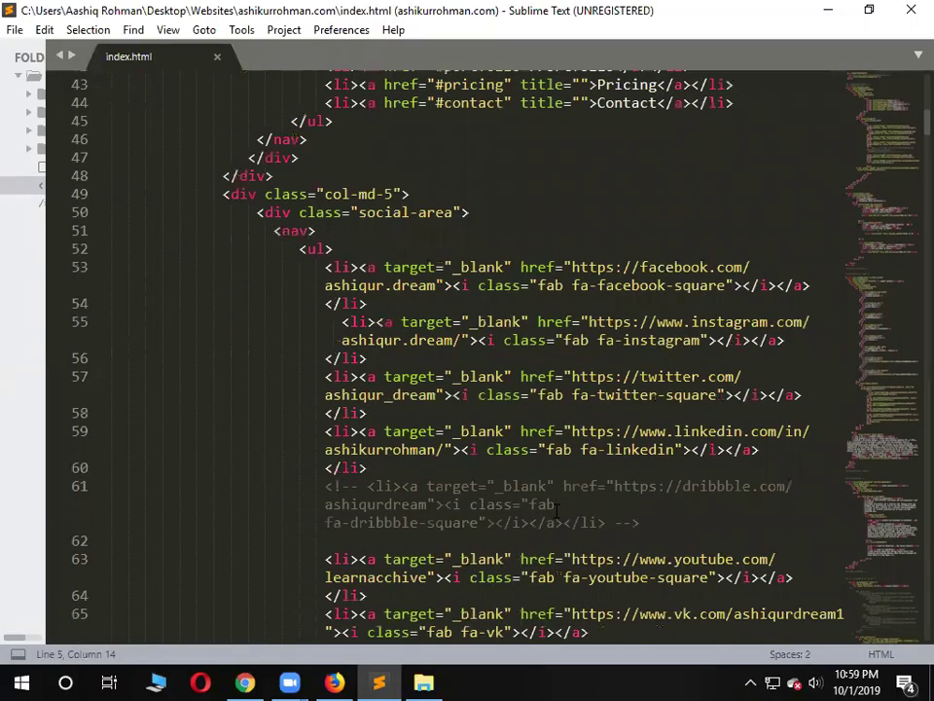
pyautogui.scroll(-7, 905, 146)
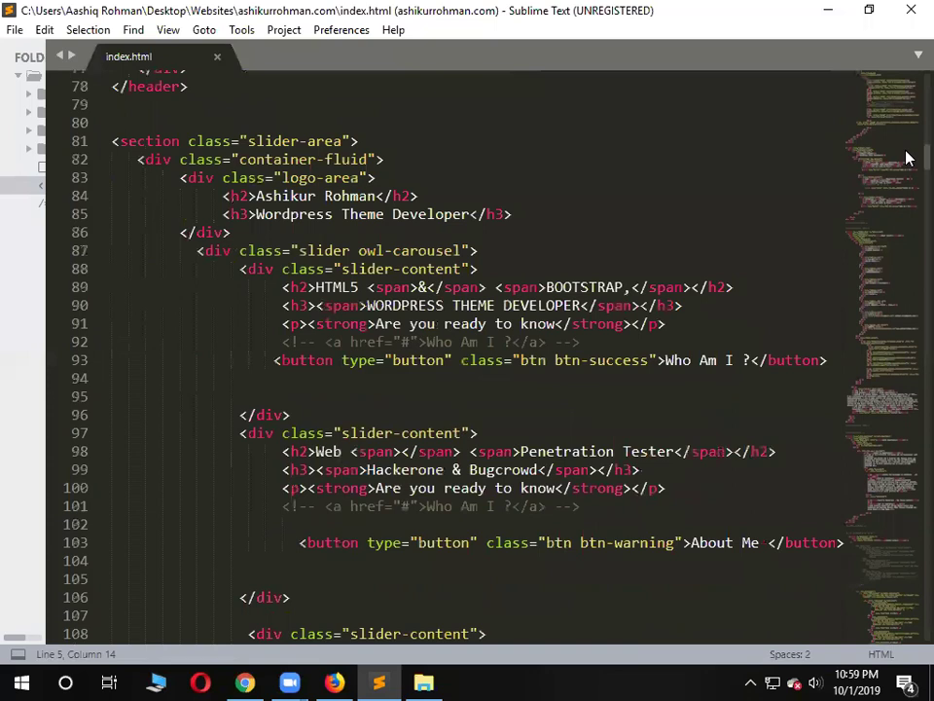
# Highlight the slider texts BOOTSTRAP on line 89, WORDPRESS THEME DEVELOPER on line 90 and Theme on line 109 in index.html
pyautogui.scroll(-2, 567, 205)
pyautogui.moveTo(556, 202); pyautogui.dragTo(627, 203)
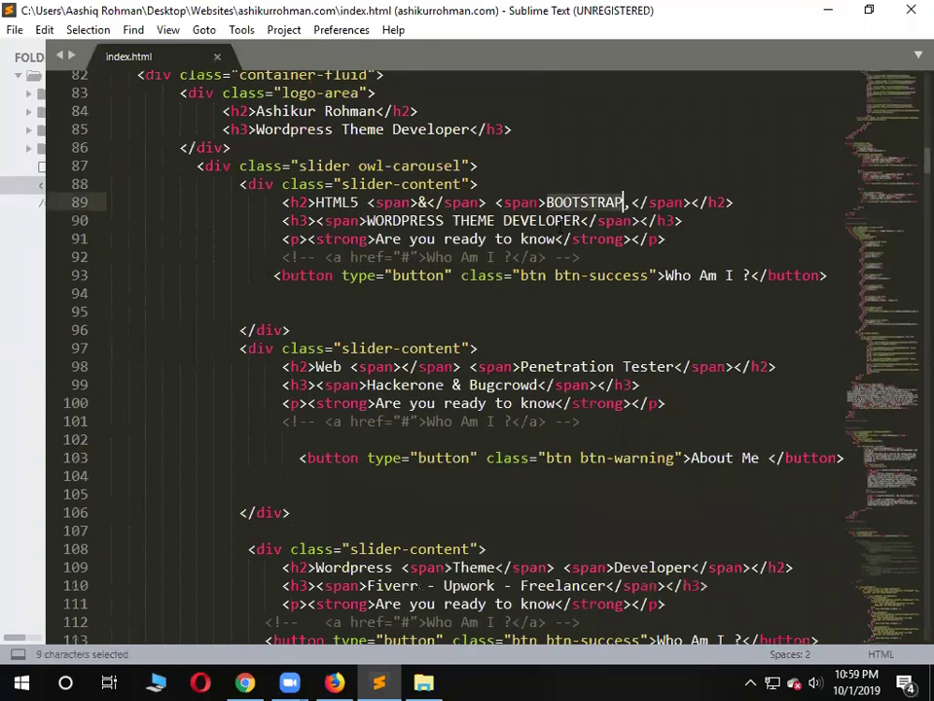
pyautogui.click(454, 221)
pyautogui.doubleClick(455, 221)
pyautogui.moveTo(367, 221); pyautogui.dragTo(577, 220)
pyautogui.scroll(-7, 682, 368)
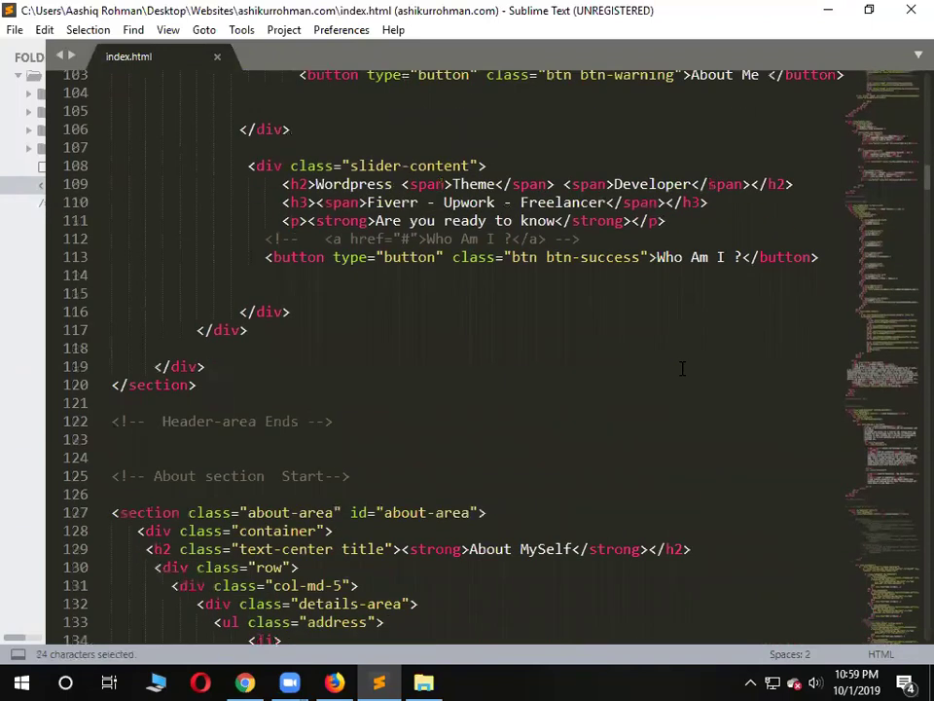
pyautogui.doubleClick(467, 185)
pyautogui.click(495, 273)
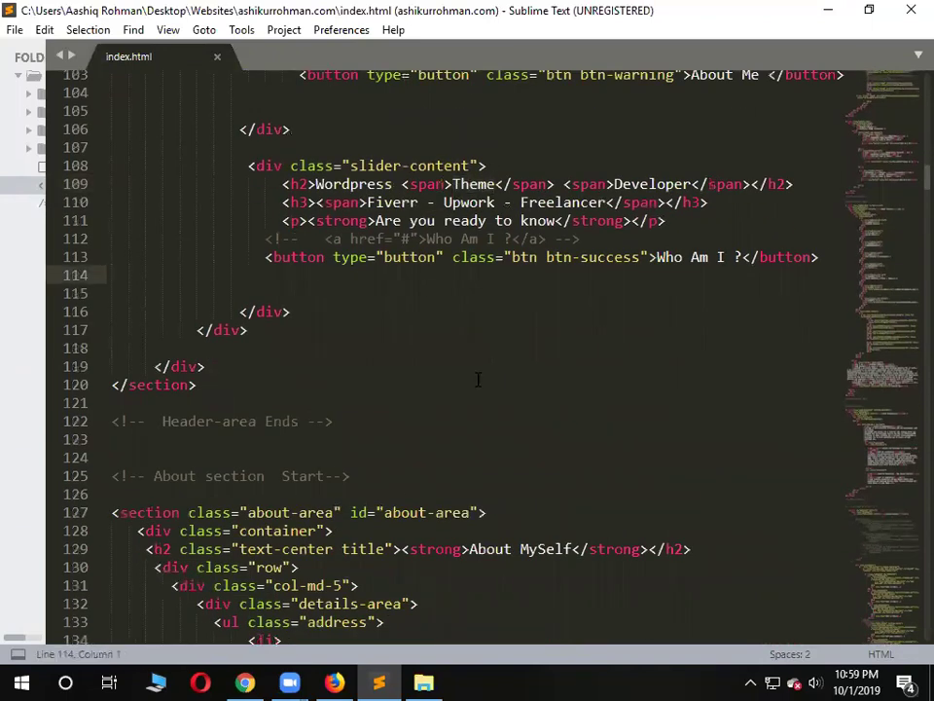
# Switch to Firefox and examine the portfolio's slider, the About MySelf heading and the introduction heading below it
pyautogui.click(333, 681)
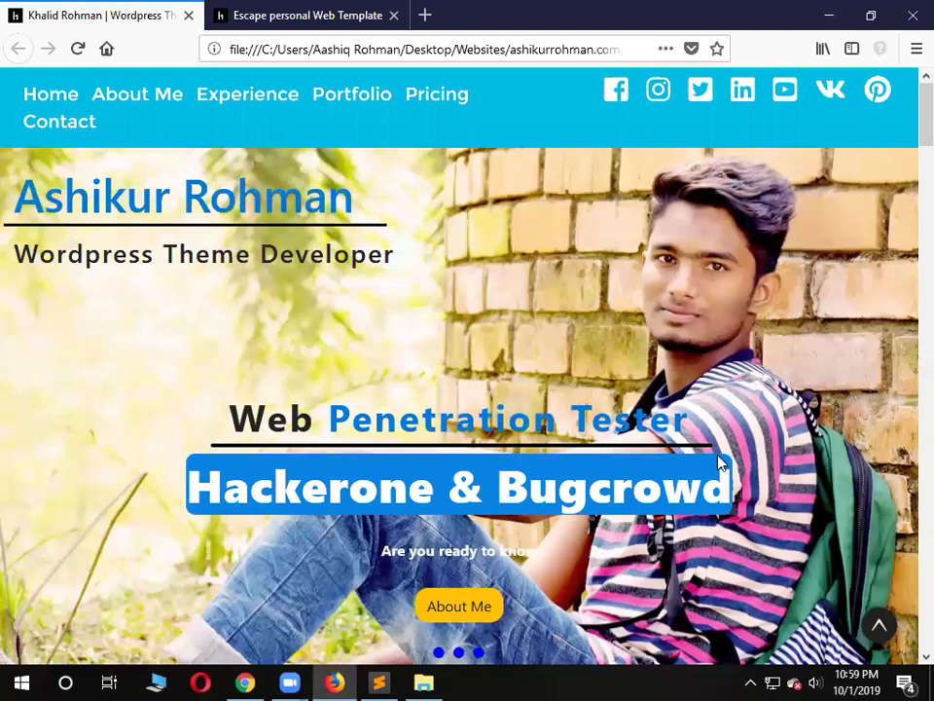
pyautogui.scroll(-3, 718, 454)
pyautogui.moveTo(603, 414); pyautogui.dragTo(305, 416)
pyautogui.doubleClick(331, 417)
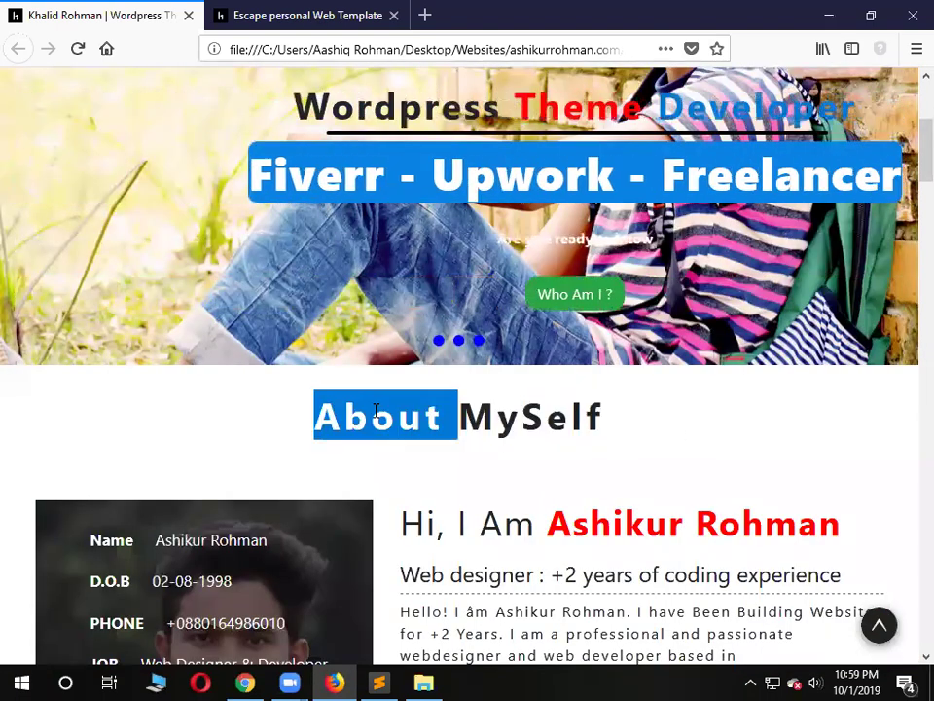
pyautogui.doubleClick(525, 417)
pyautogui.moveTo(458, 523); pyautogui.dragTo(819, 525)
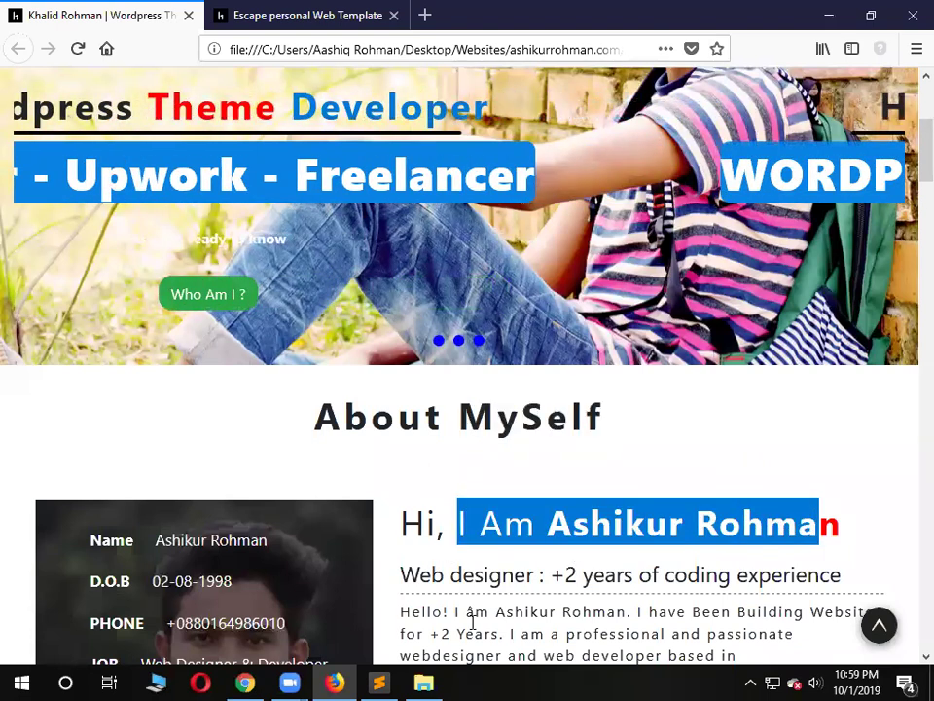
# Switch to the Avada theme page in Chrome and review its Regular License price and purchase options
pyautogui.moveTo(251, 681)
pyautogui.click(243, 583)
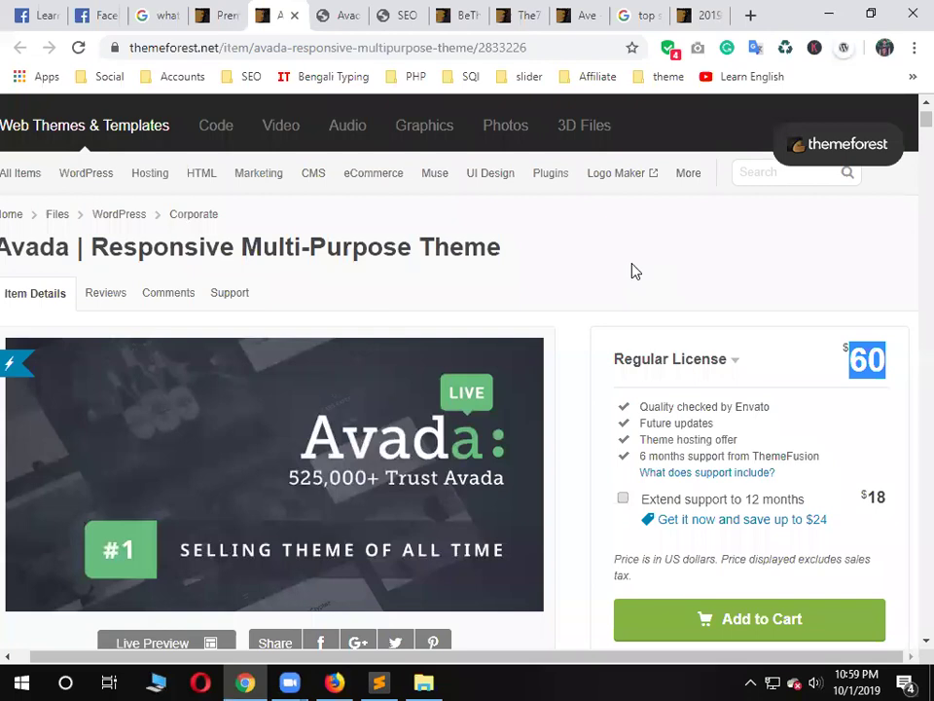
pyautogui.click(624, 267)
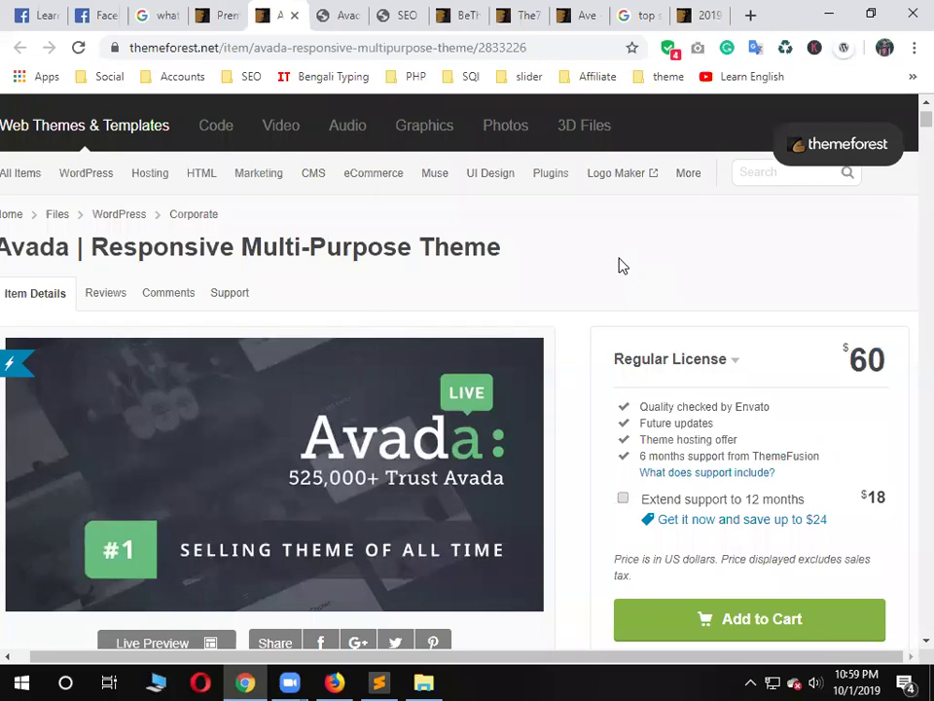
pyautogui.moveTo(612, 359); pyautogui.dragTo(588, 367)
pyautogui.scroll(-3, 651, 363)
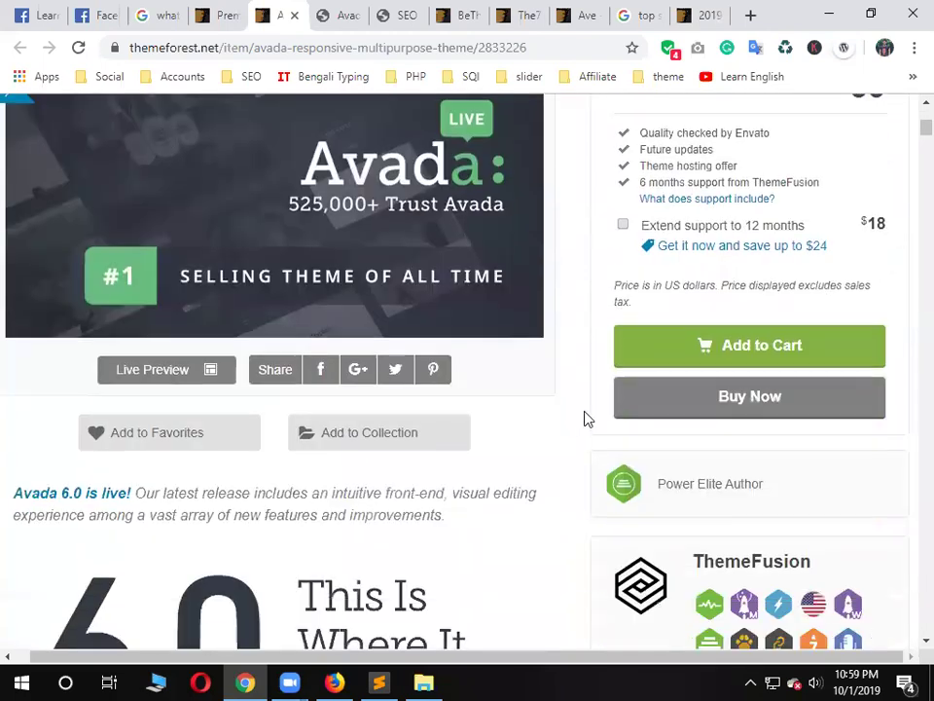
# Return to Sublime Text and inspect the personal details list in index.html, from the phone entry to the experience entry
pyautogui.click(378, 681)
pyautogui.doubleClick(393, 422)
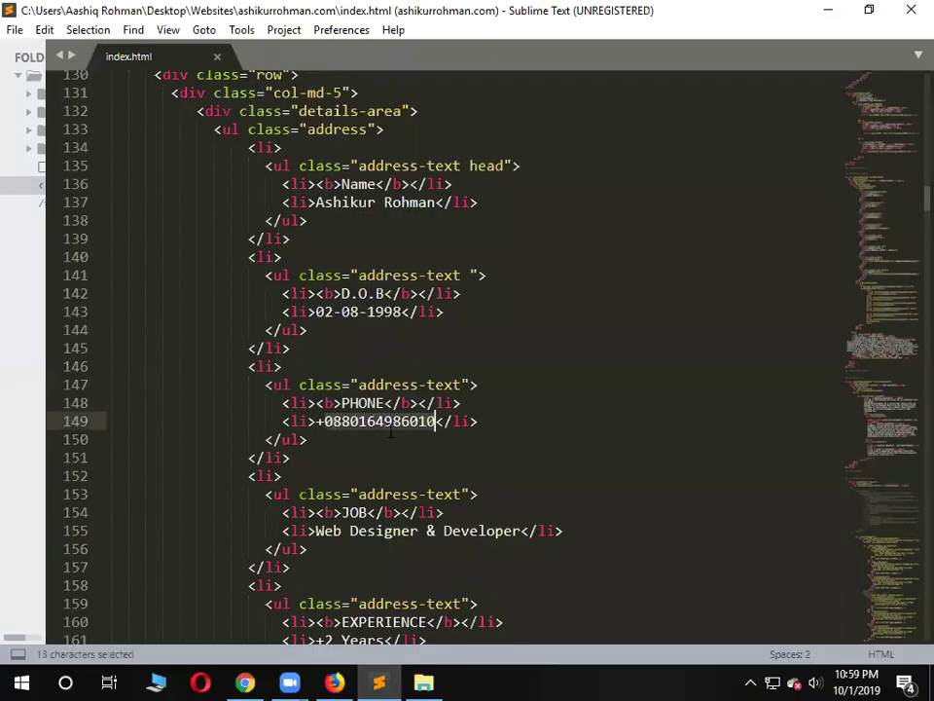
pyautogui.click(393, 433)
pyautogui.scroll(-3, 397, 446)
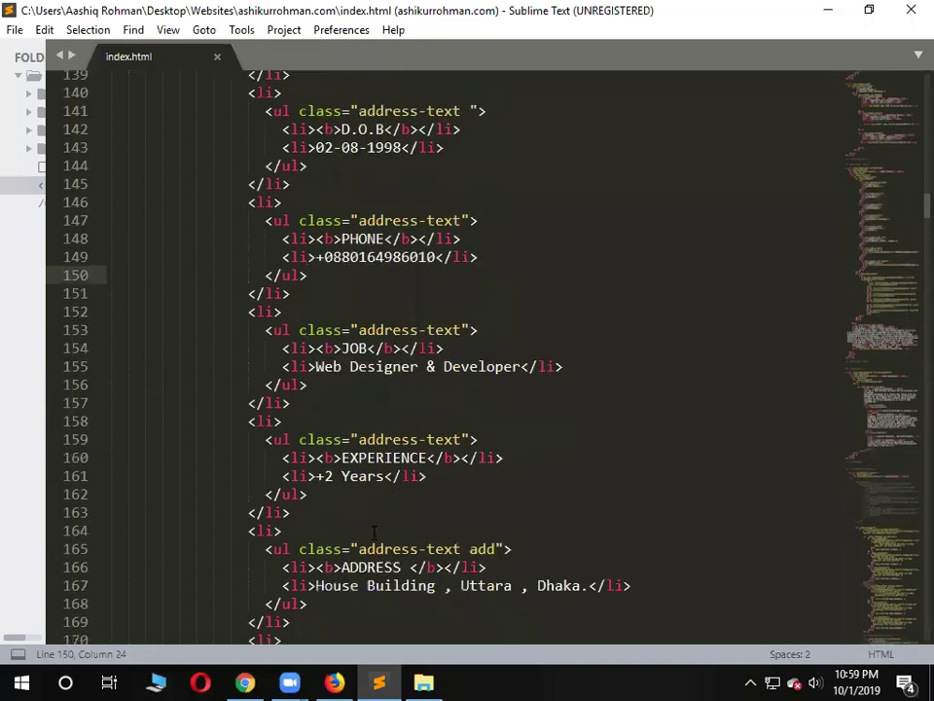
pyautogui.click(680, 477)
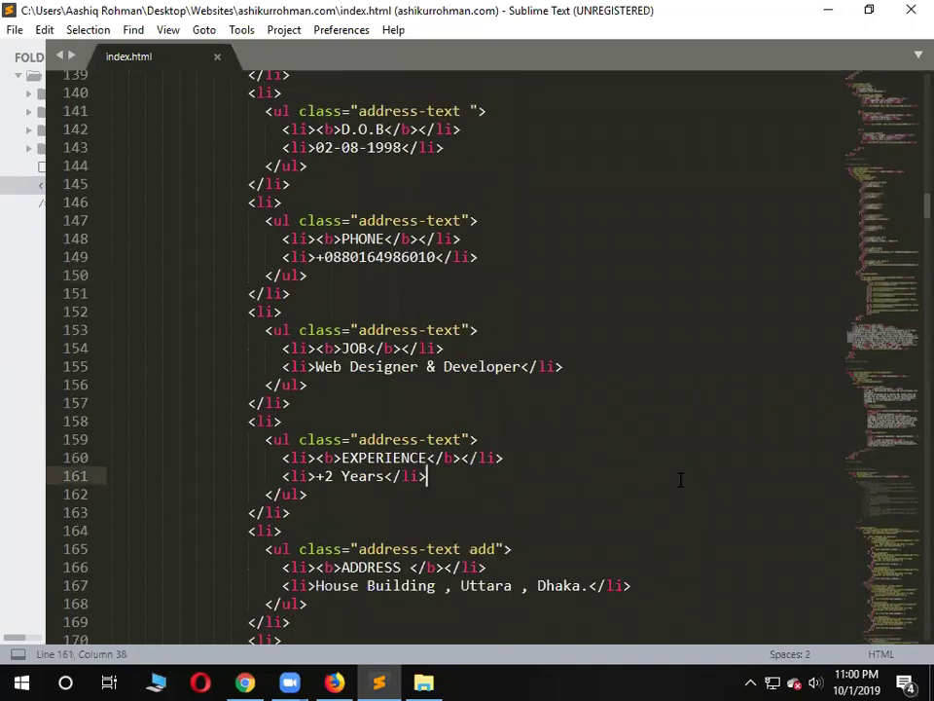
# Switch back to Chrome, glance at the ThemeForest WordPress category page, and return to the top of the Avada item page
pyautogui.hotkey('alt', 'Tab')
pyautogui.scroll(-3, 534, 467)
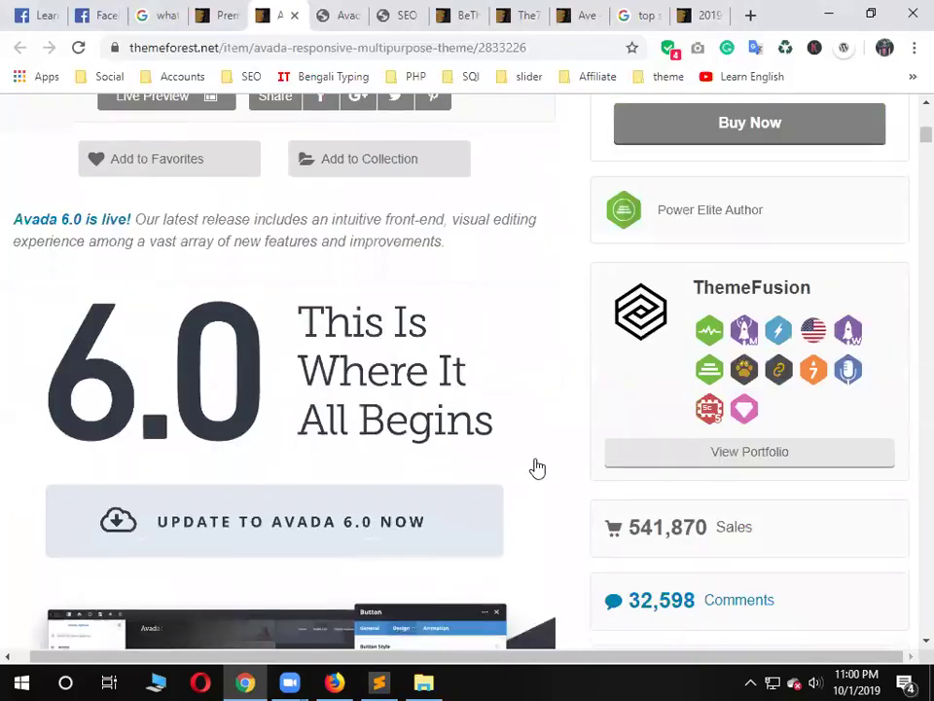
pyautogui.scroll(7, 534, 467)
pyautogui.click(229, 13)
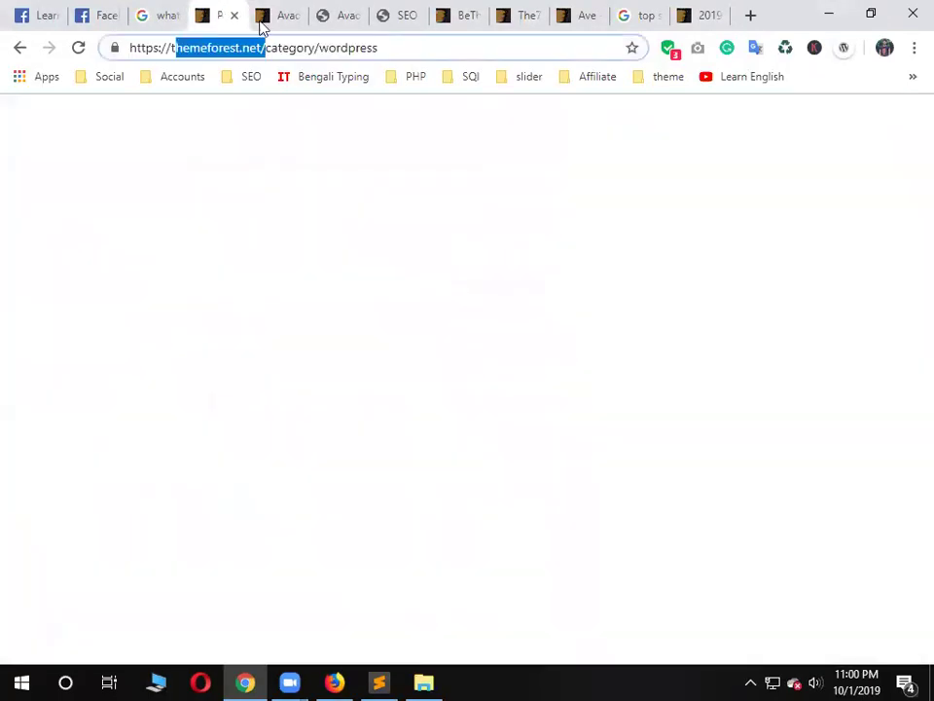
pyautogui.click(278, 16)
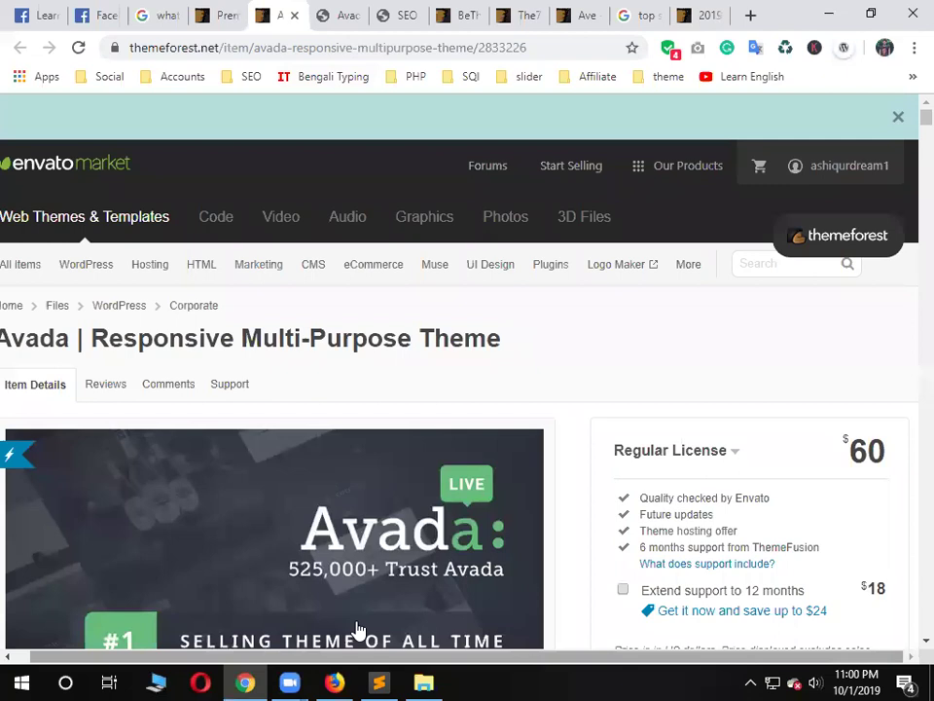
pyautogui.hscroll(-1, 359, 629)
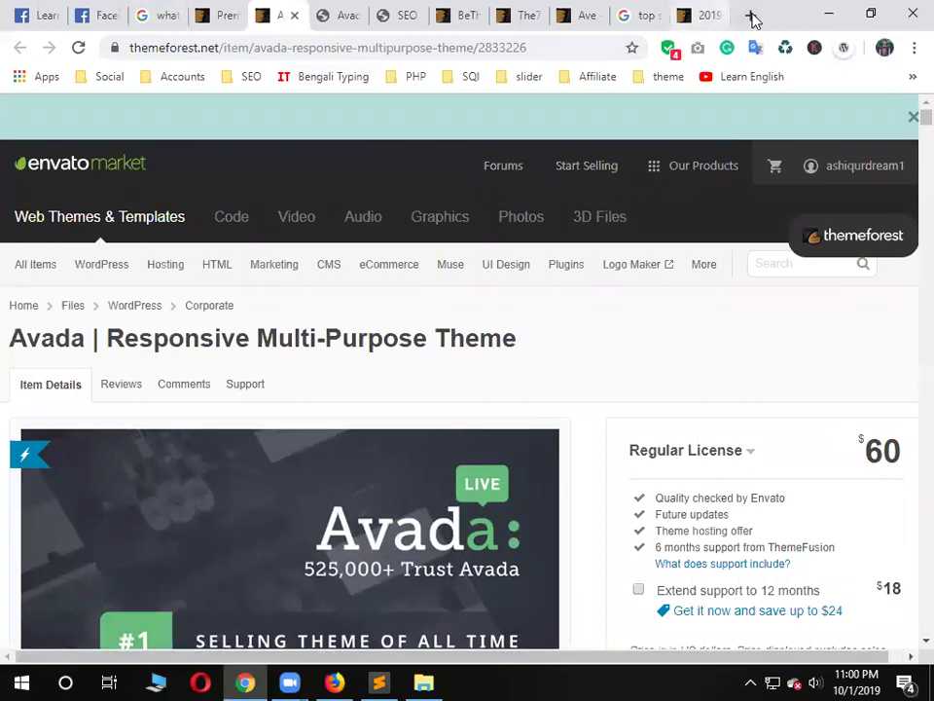
# Recheck the ThemeForest bestsellers, review the Avada page's license and sales details, and select the item's web address
pyautogui.click(750, 15)
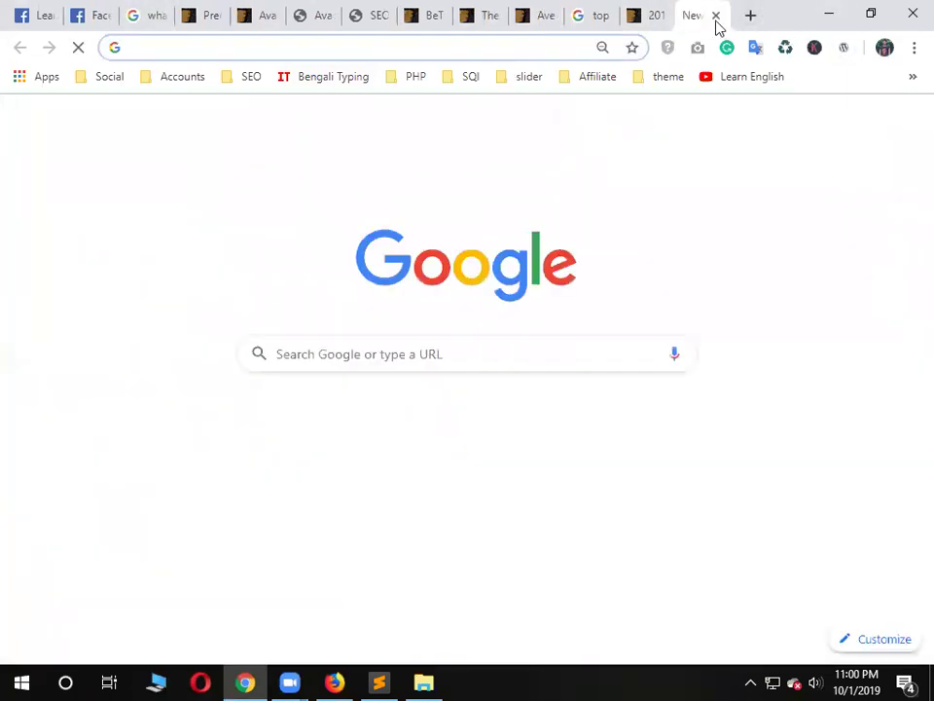
pyautogui.click(715, 15)
pyautogui.click(216, 13)
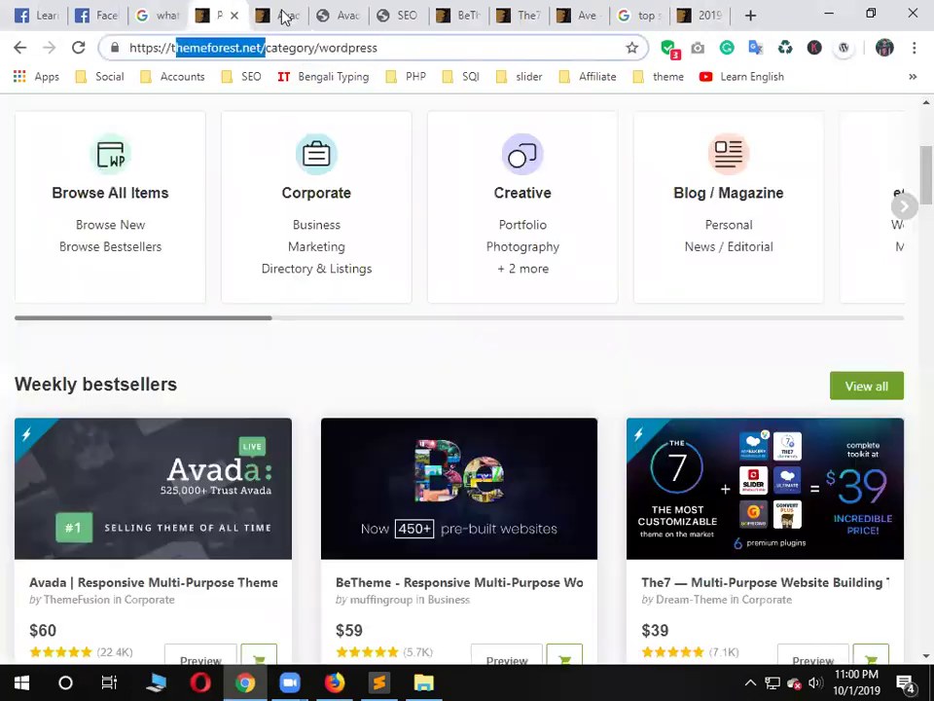
pyautogui.click(280, 14)
pyautogui.scroll(-2, 835, 343)
pyautogui.scroll(-1, 876, 360)
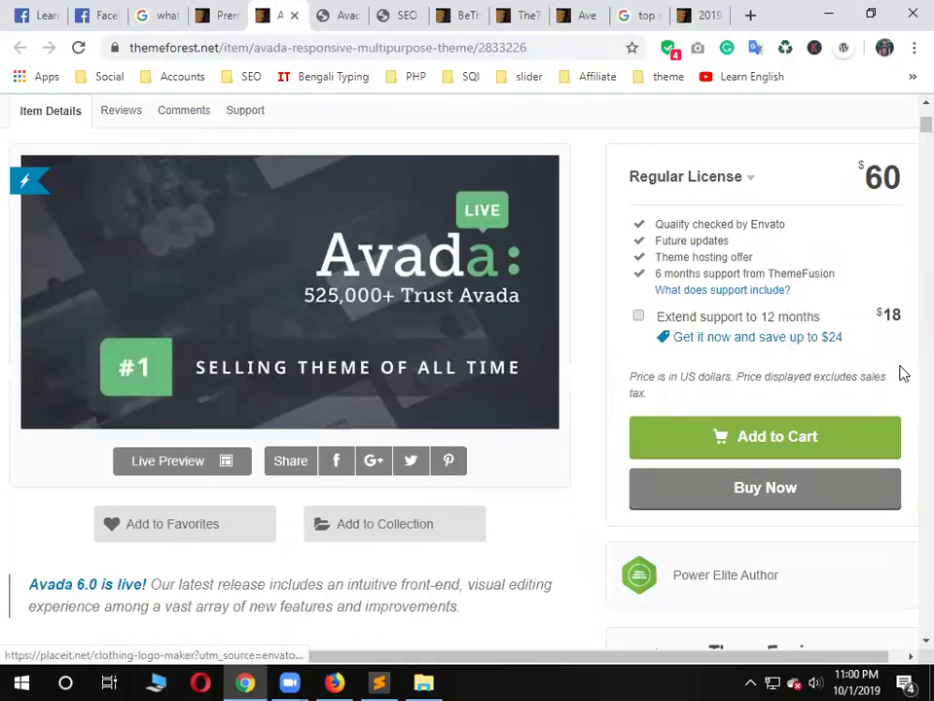
pyautogui.scroll(1, 657, 331)
pyautogui.scroll(-5, 657, 331)
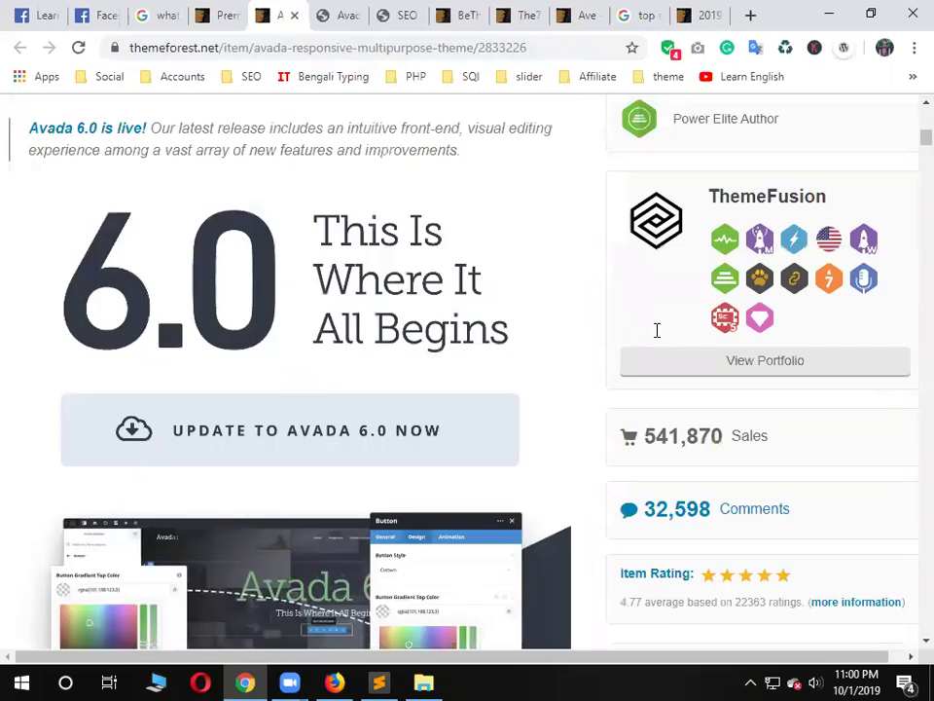
pyautogui.click(235, 50)
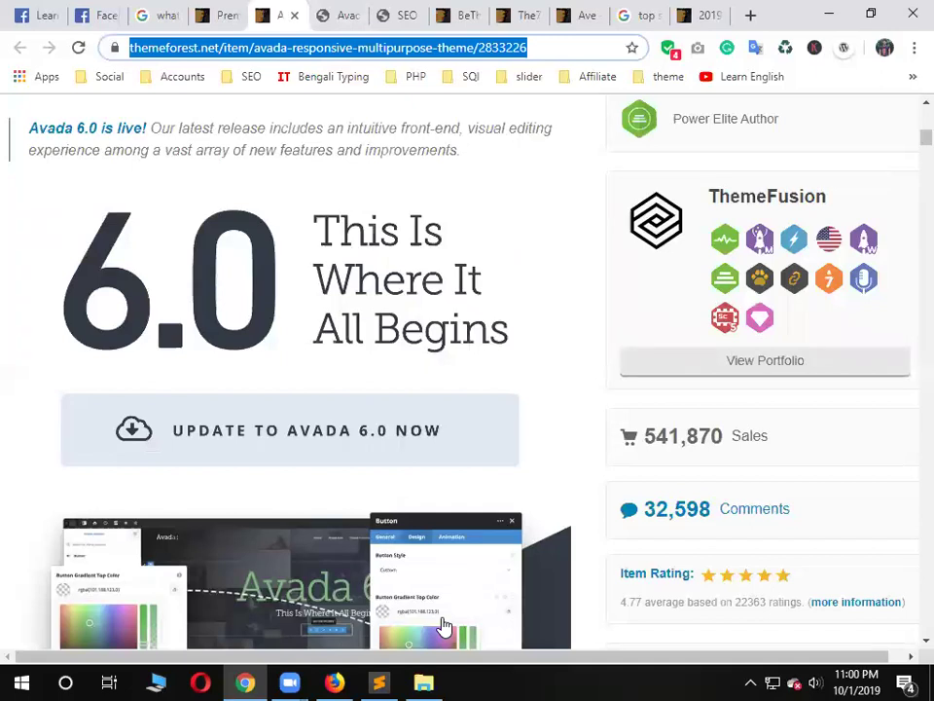
# Minimize the Chrome and Firefox windows and open the image 2 - static Website.jpg in Photos
pyautogui.click(828, 13)
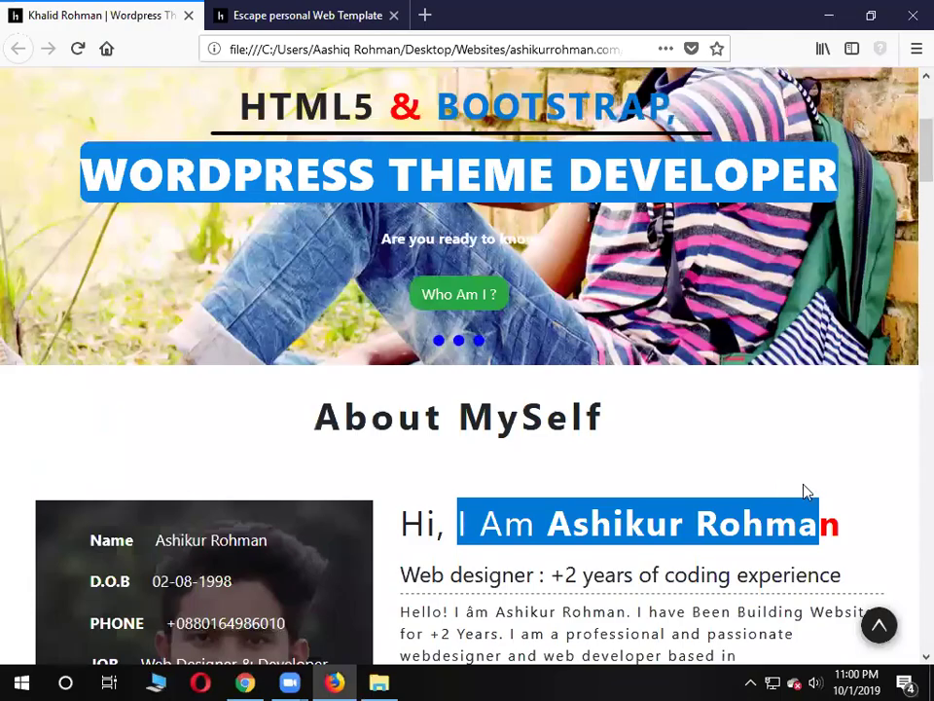
pyautogui.click(828, 13)
pyautogui.doubleClick(857, 233)
pyautogui.click(468, 161)
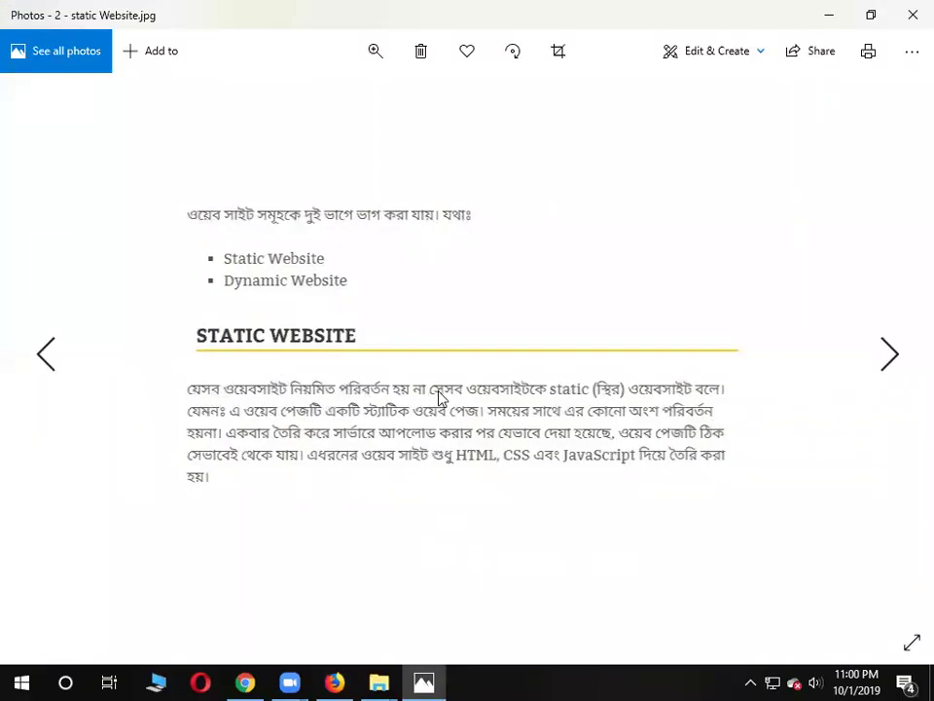
# Switch to Firefox and view the header menu and banner at the top of the portfolio page
pyautogui.click(333, 682)
pyautogui.scroll(5, 659, 369)
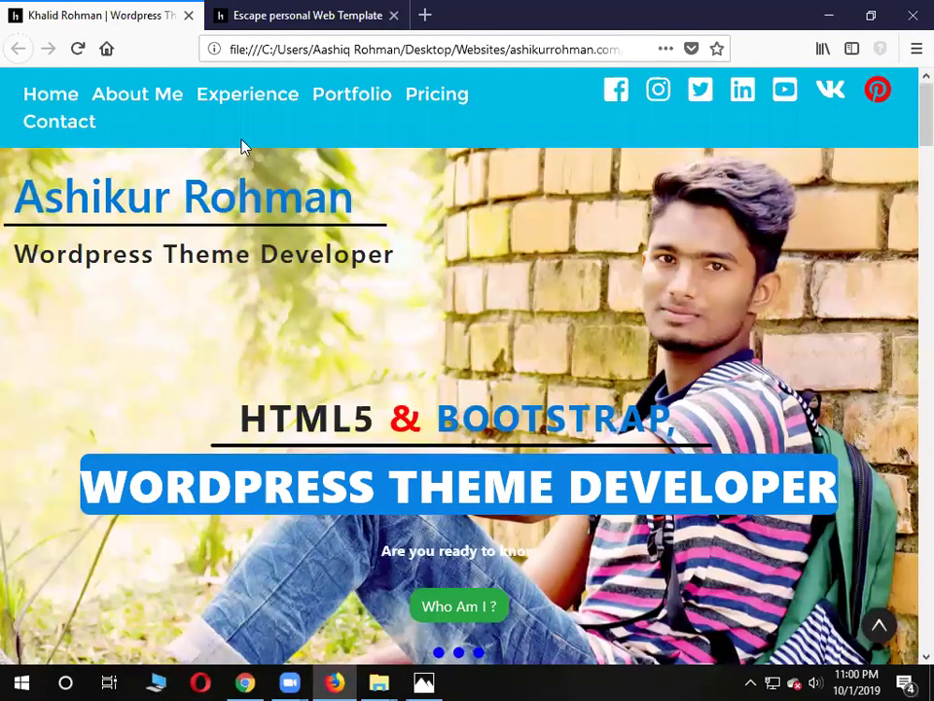
pyautogui.scroll(-1, 463, 151)
pyautogui.scroll(1, 463, 156)
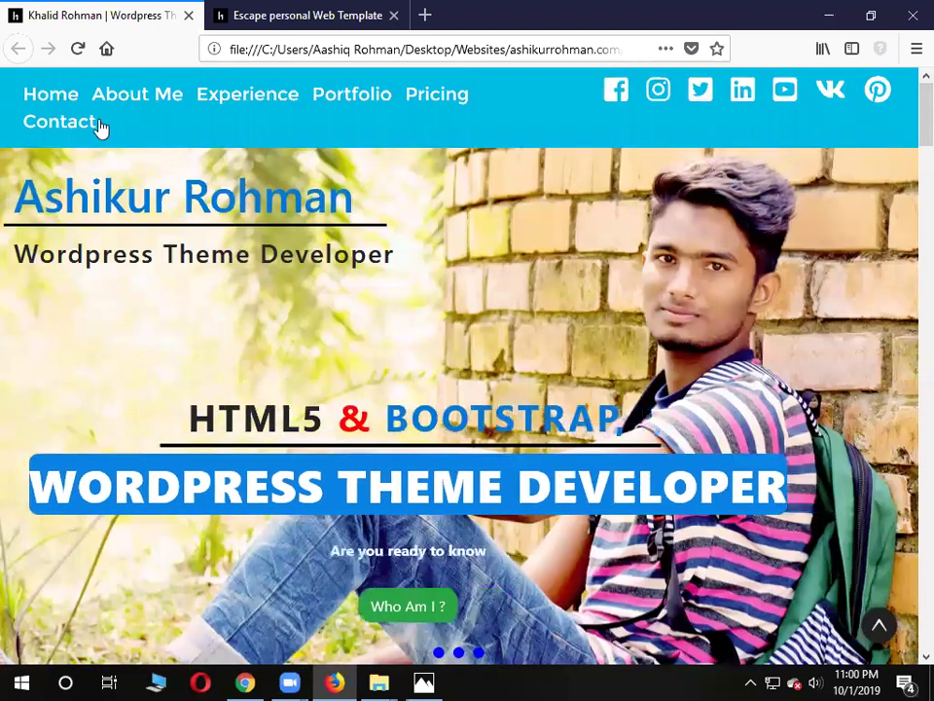
# Examine the About MySelf section of the portfolio and highlight the second half of its biography paragraph
pyautogui.scroll(-5, 787, 334)
pyautogui.moveTo(656, 431); pyautogui.dragTo(285, 411)
pyautogui.scroll(-3, 518, 454)
pyautogui.click(642, 381)
pyautogui.moveTo(521, 368); pyautogui.dragTo(688, 529)
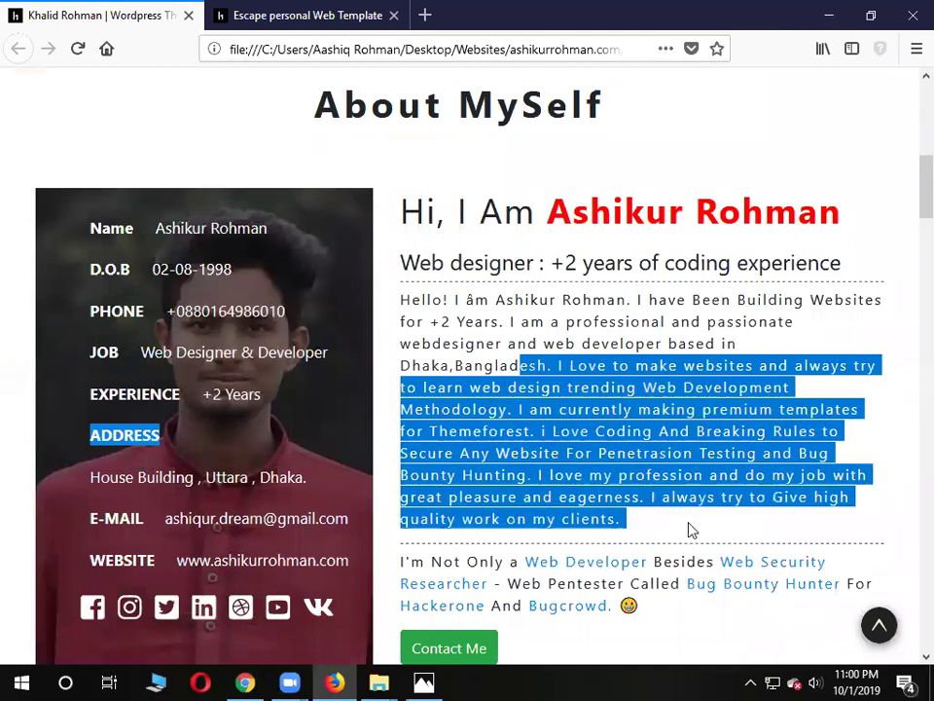
# Review the Work Experience section and highlight the words Web Developer in Gravity in its job heading
pyautogui.scroll(-5, 695, 526)
pyautogui.scroll(-1, 696, 523)
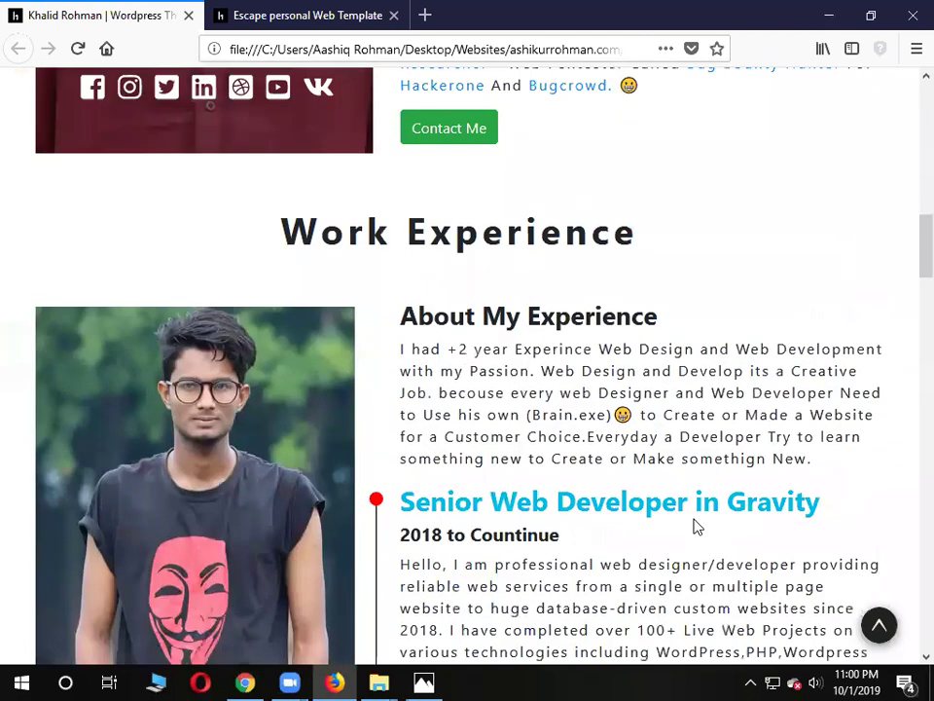
pyautogui.moveTo(822, 501); pyautogui.dragTo(503, 491)
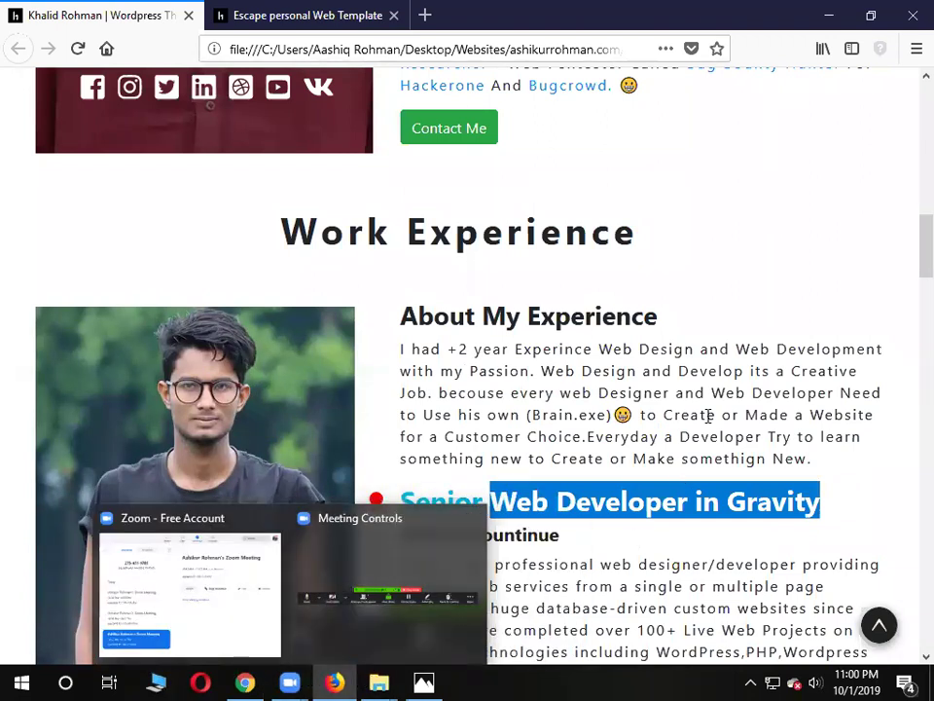
pyautogui.doubleClick(656, 459)
# Continue to the Recent Works section of the portfolio and highlight its heading
pyautogui.scroll(-5, 907, 262)
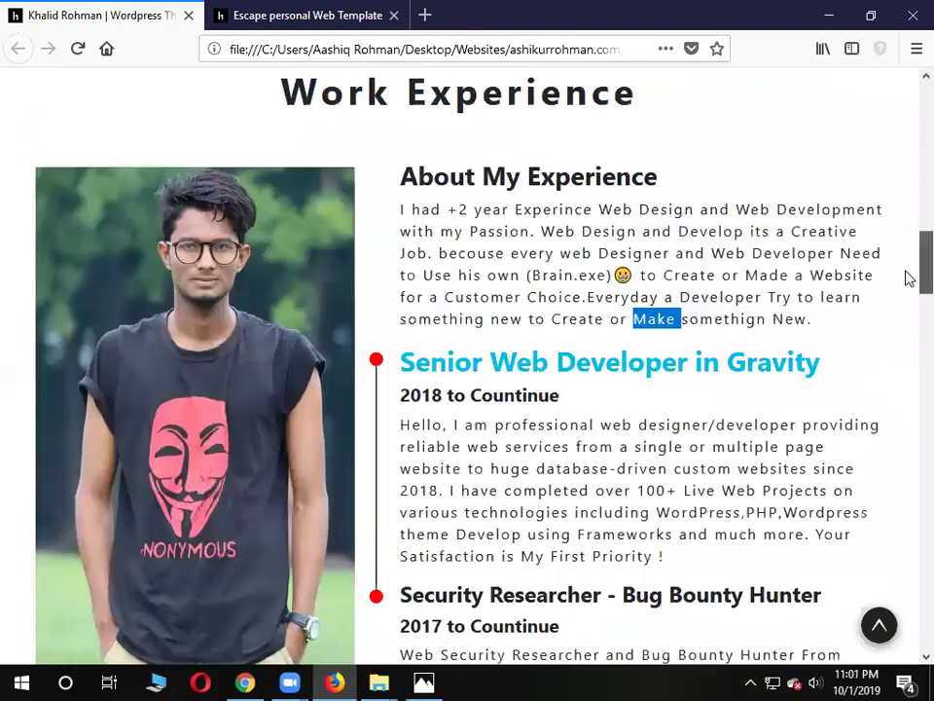
pyautogui.moveTo(604, 437); pyautogui.dragTo(302, 444)
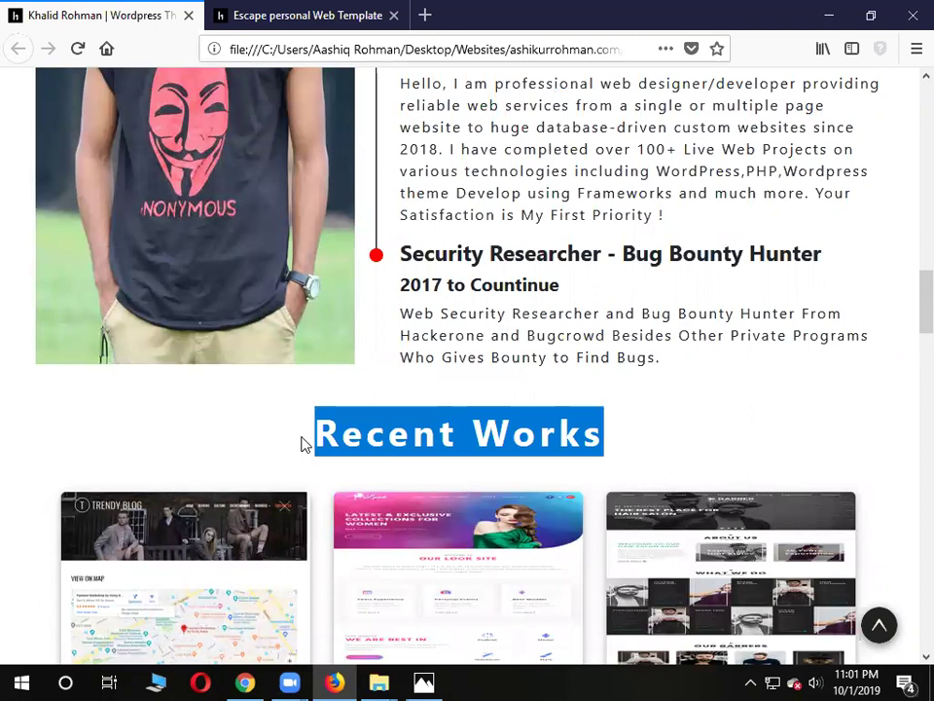
pyautogui.click(546, 432)
pyautogui.doubleClick(546, 432)
# Reread the static website definition in Photos, and return to the top of the portfolio page in Firefox
pyautogui.click(424, 681)
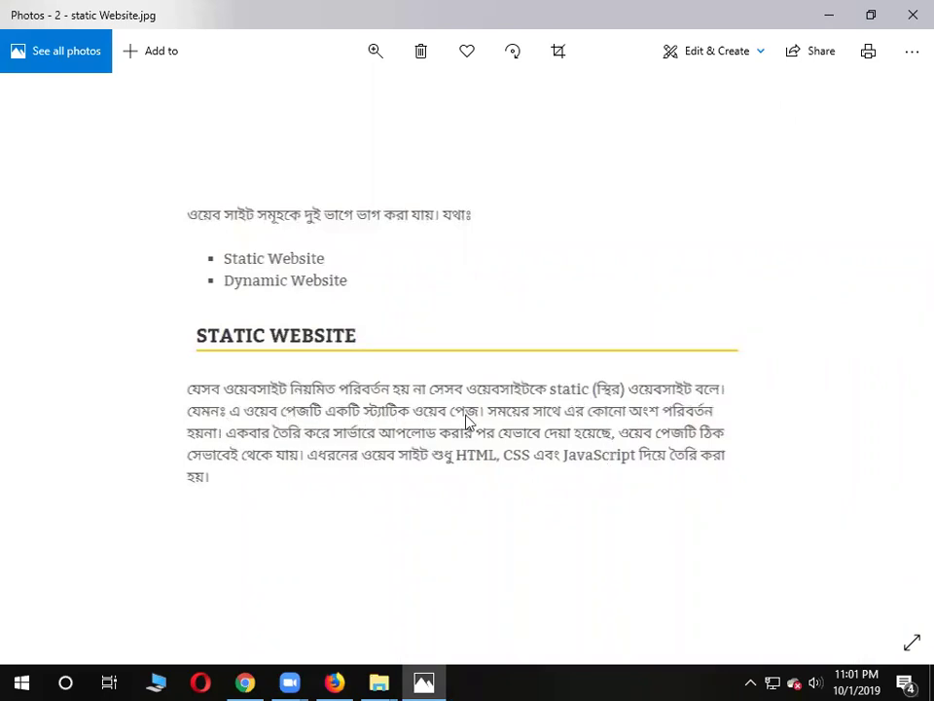
pyautogui.click(336, 681)
pyautogui.scroll(10, 511, 423)
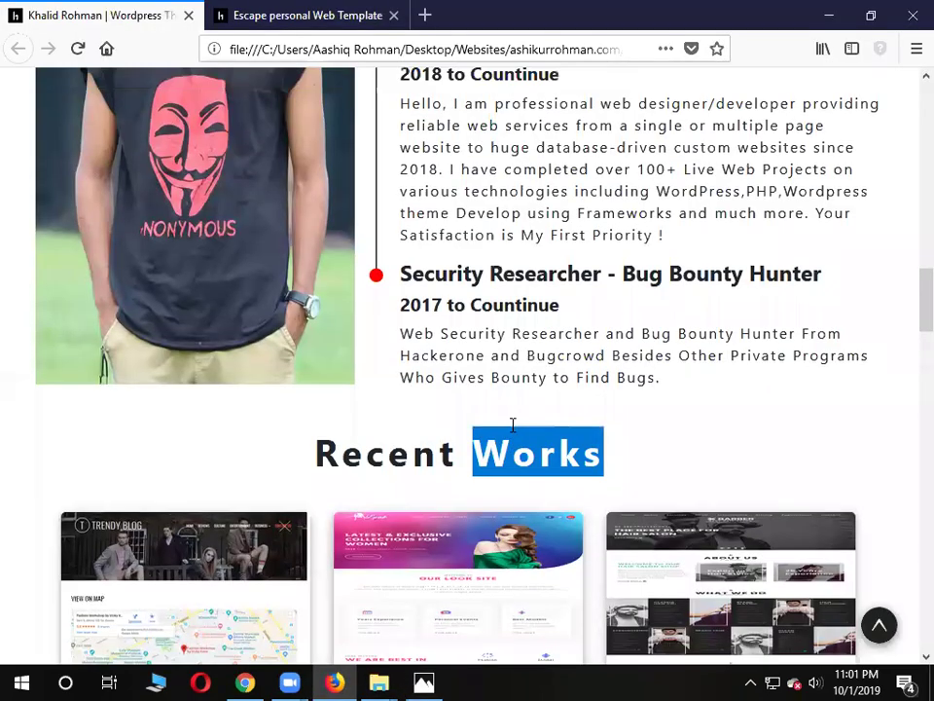
pyautogui.scroll(4, 514, 431)
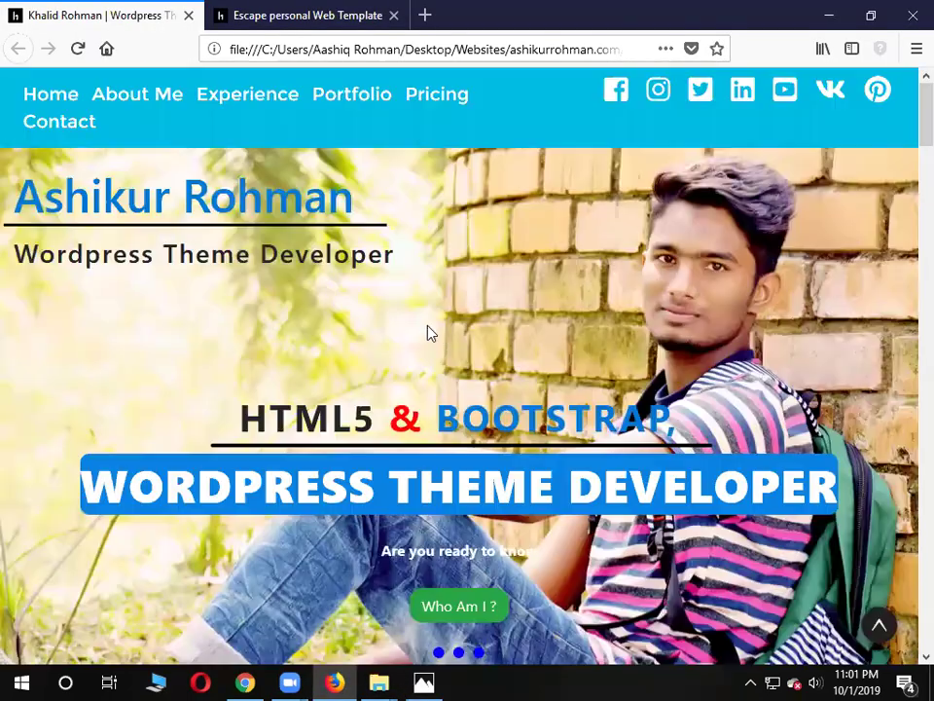
# Highlight the Wordpress Theme Developer tagline in the portfolio's hero area, including its individual words Theme and Developer
pyautogui.tripleClick(26, 255)
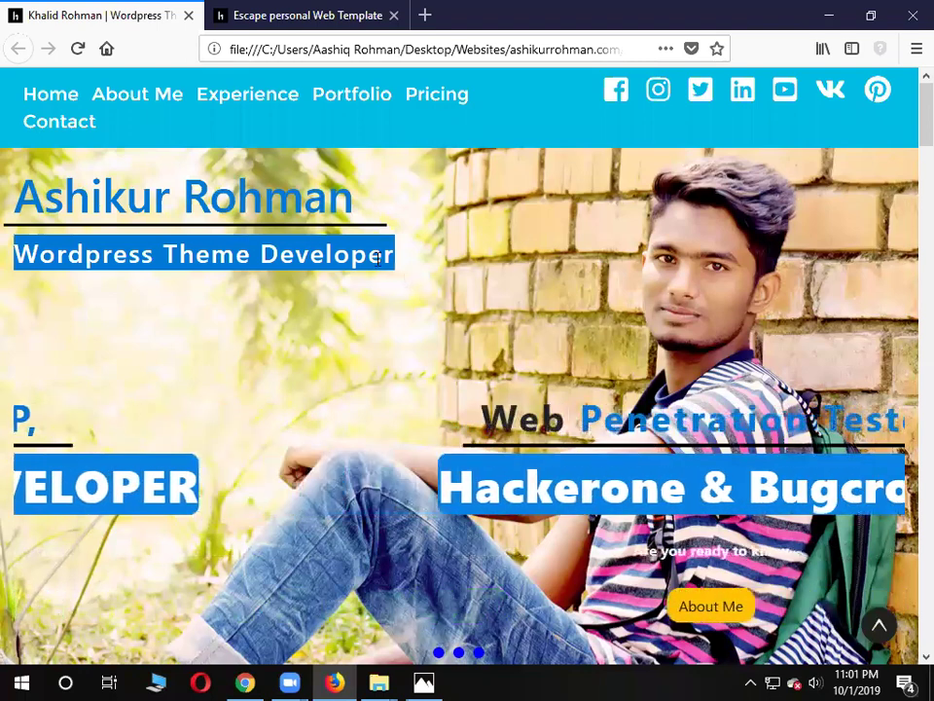
pyautogui.doubleClick(377, 257)
pyautogui.tripleClick(369, 255)
pyautogui.doubleClick(228, 255)
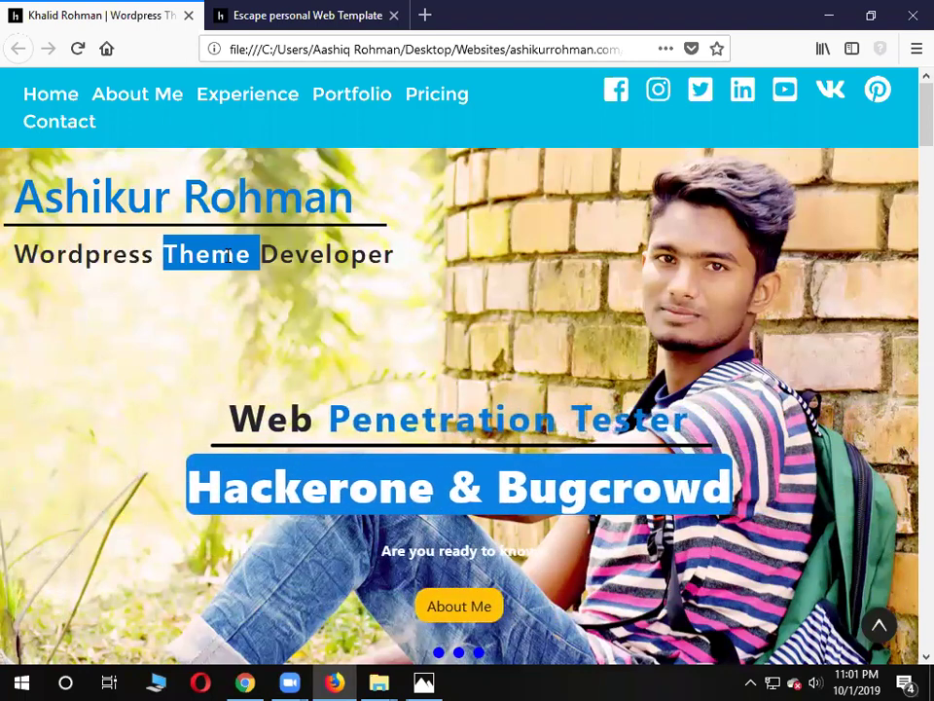
pyautogui.doubleClick(332, 251)
# Look through the portfolio down to Recent Works, then check the static website definition in Photos and return to Firefox
pyautogui.scroll(-2, 694, 361)
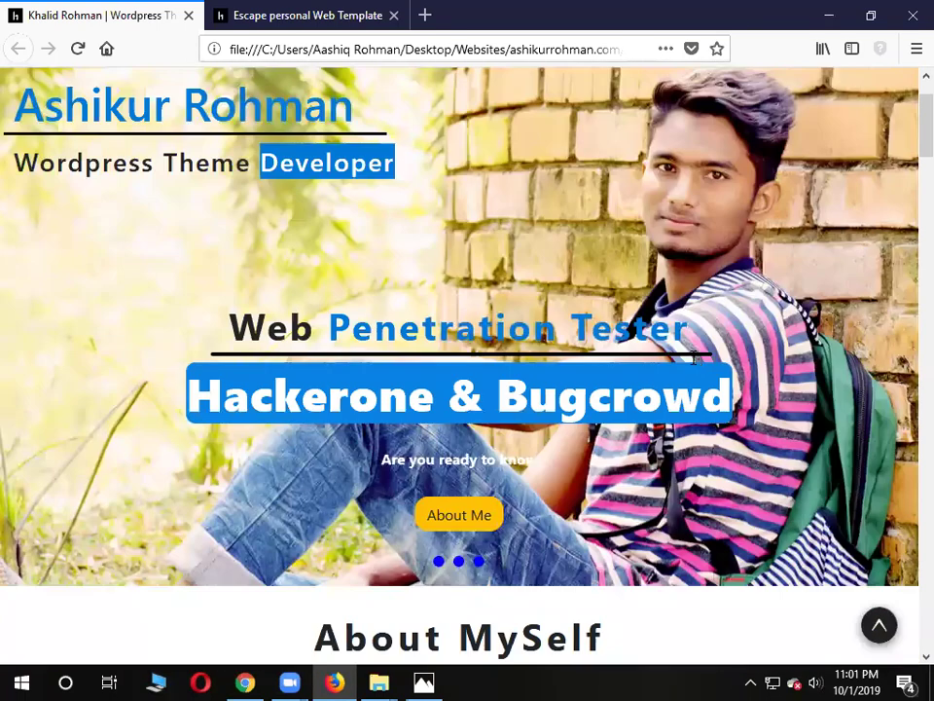
pyautogui.scroll(-15, 694, 358)
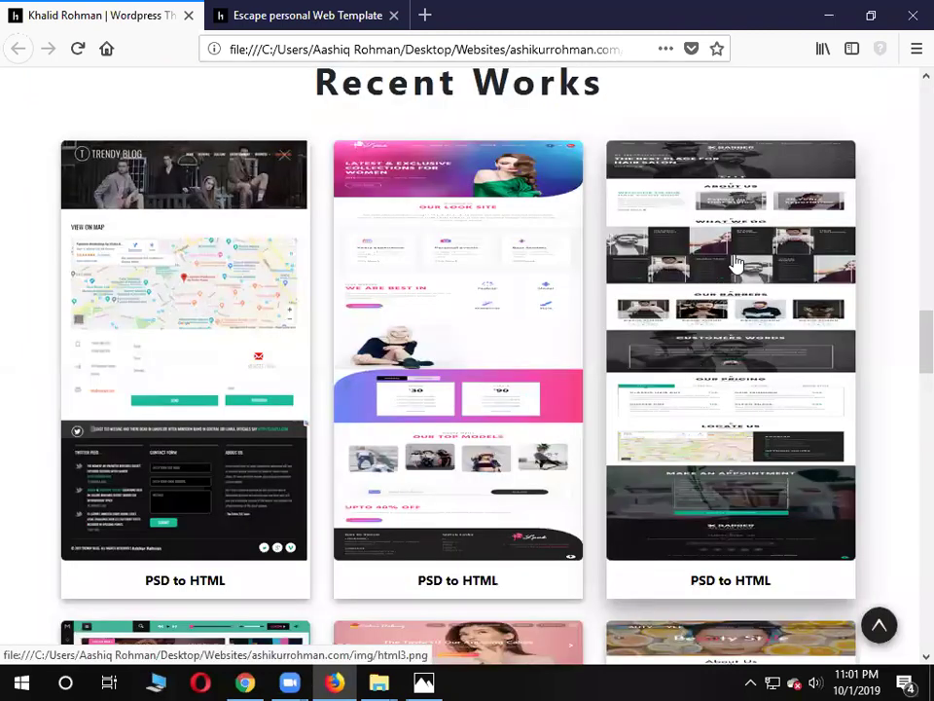
pyautogui.click(428, 681)
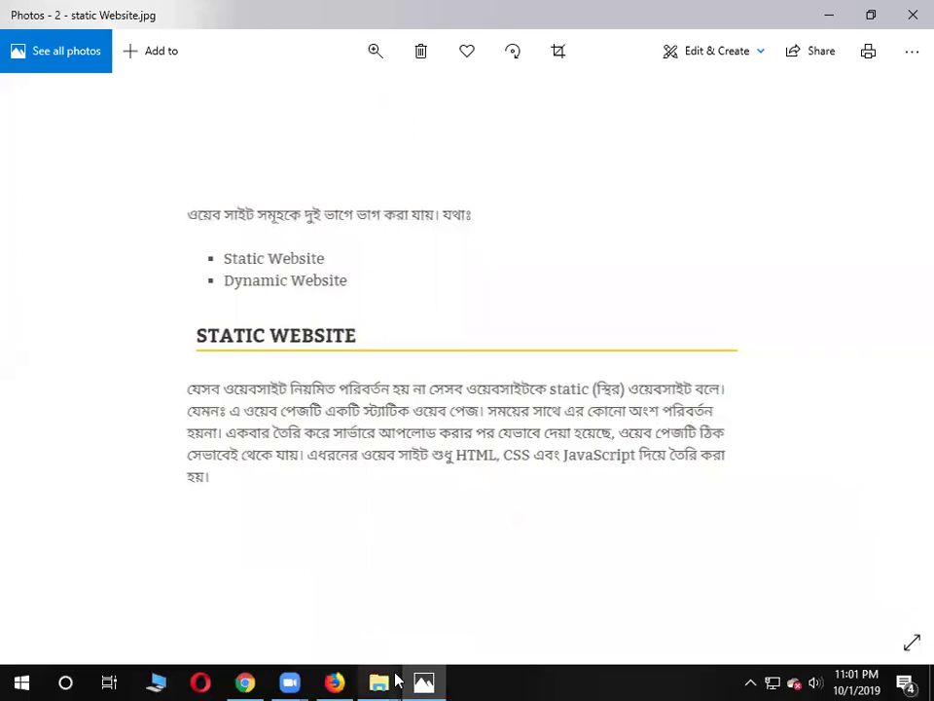
pyautogui.hotkey('alt', 'Tab')
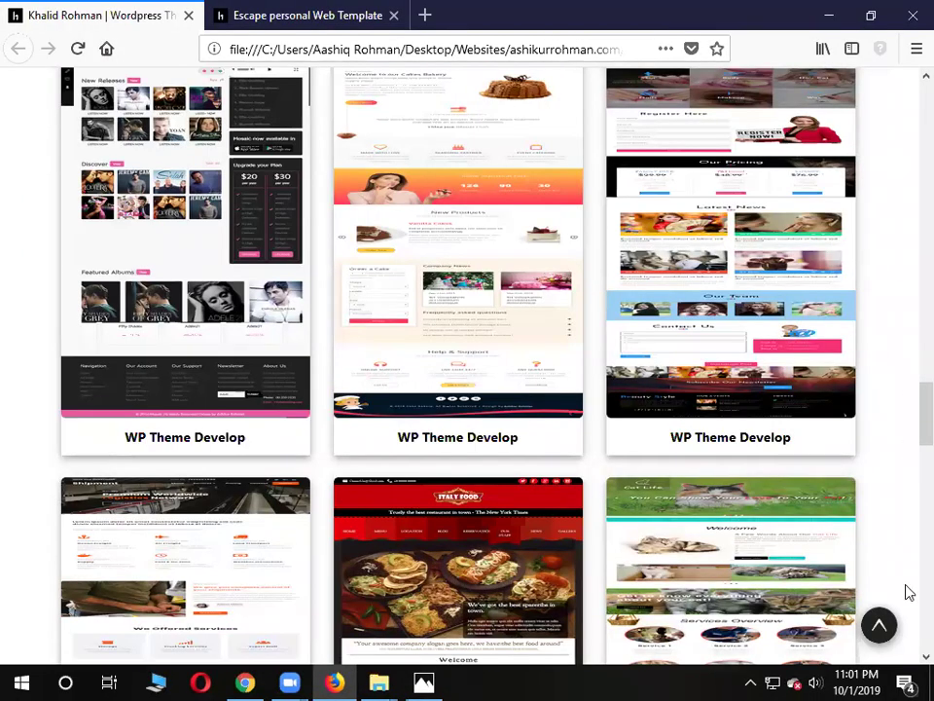
# Go back to the About My Experience section and highlight the year 2018 below Senior Web Developer in Gravity
pyautogui.scroll(-15, 905, 592)
pyautogui.scroll(12, 907, 396)
pyautogui.scroll(-5, 906, 146)
pyautogui.scroll(-3, 905, 390)
pyautogui.scroll(10, 907, 193)
pyautogui.scroll(-3, 907, 272)
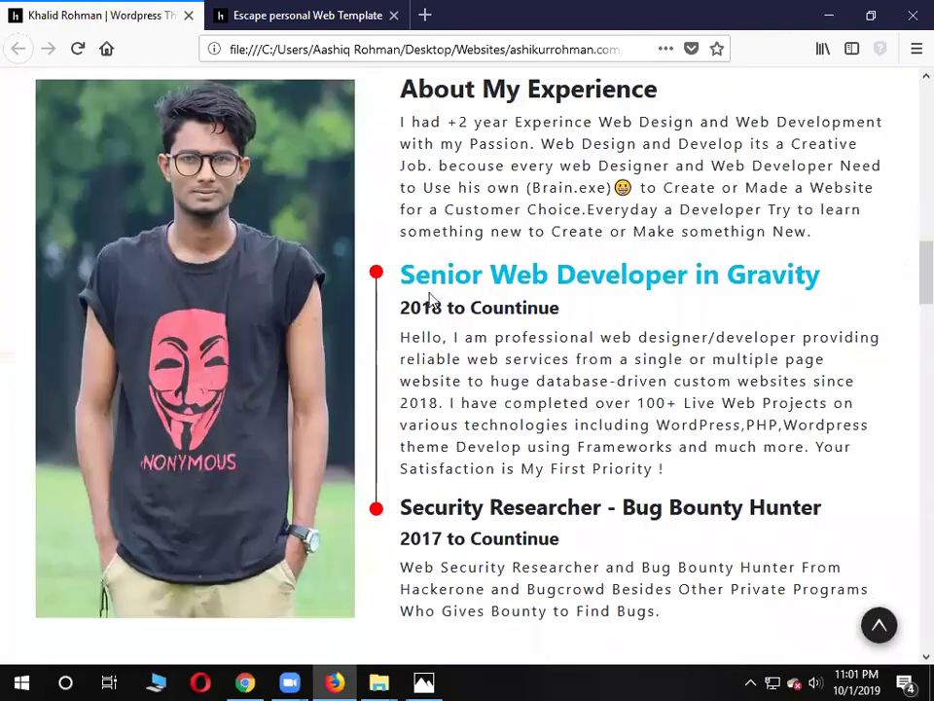
pyautogui.moveTo(396, 345); pyautogui.dragTo(402, 309)
pyautogui.doubleClick(416, 309)
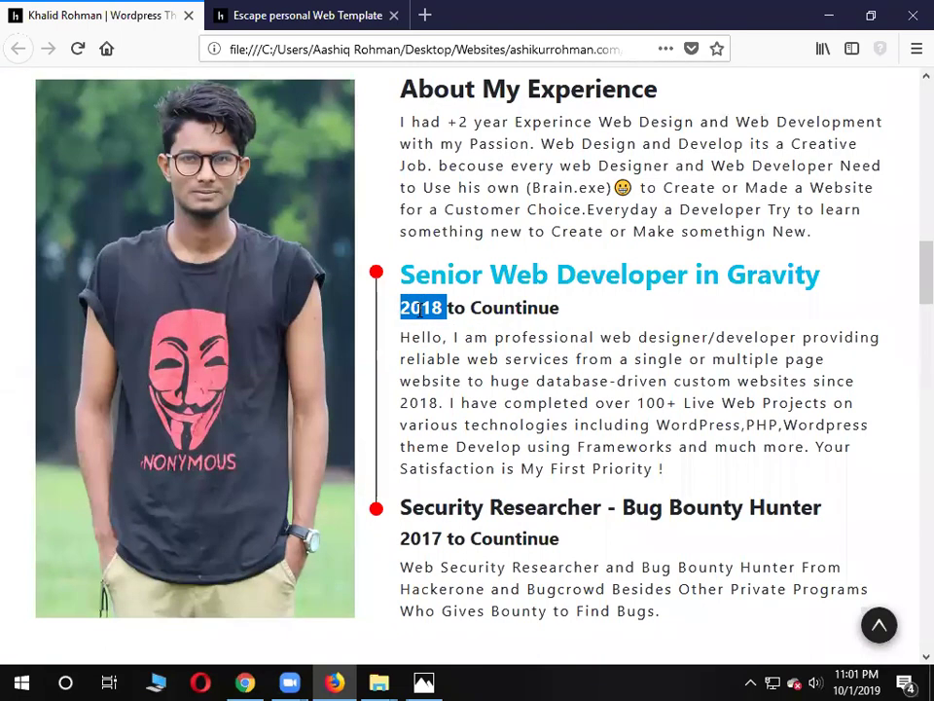
pyautogui.moveTo(421, 308); pyautogui.dragTo(444, 309)
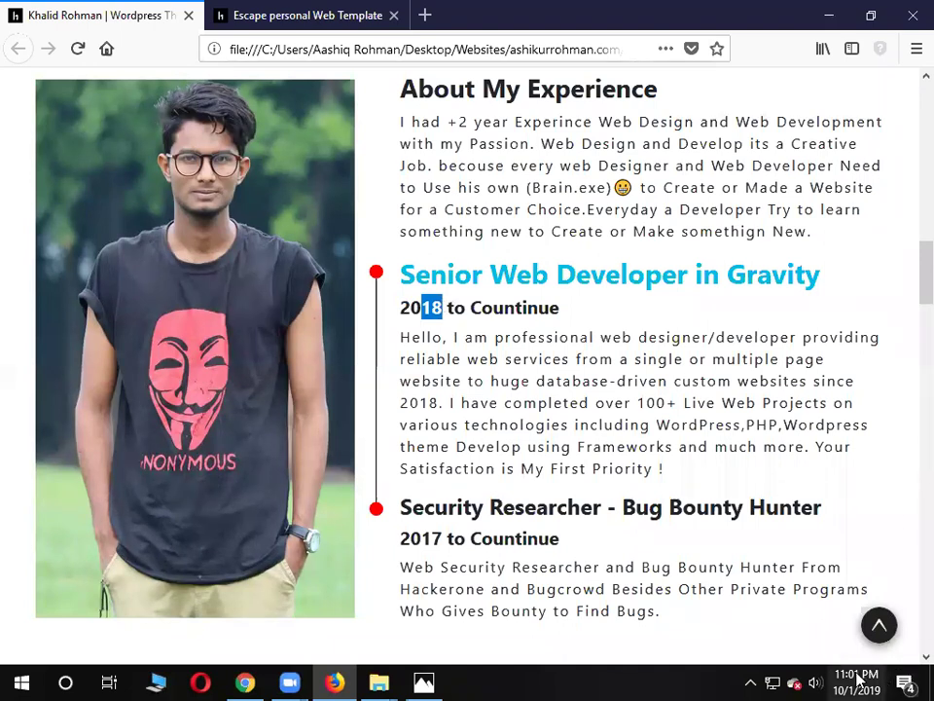
pyautogui.moveTo(420, 304); pyautogui.dragTo(859, 294)
pyautogui.click(768, 317)
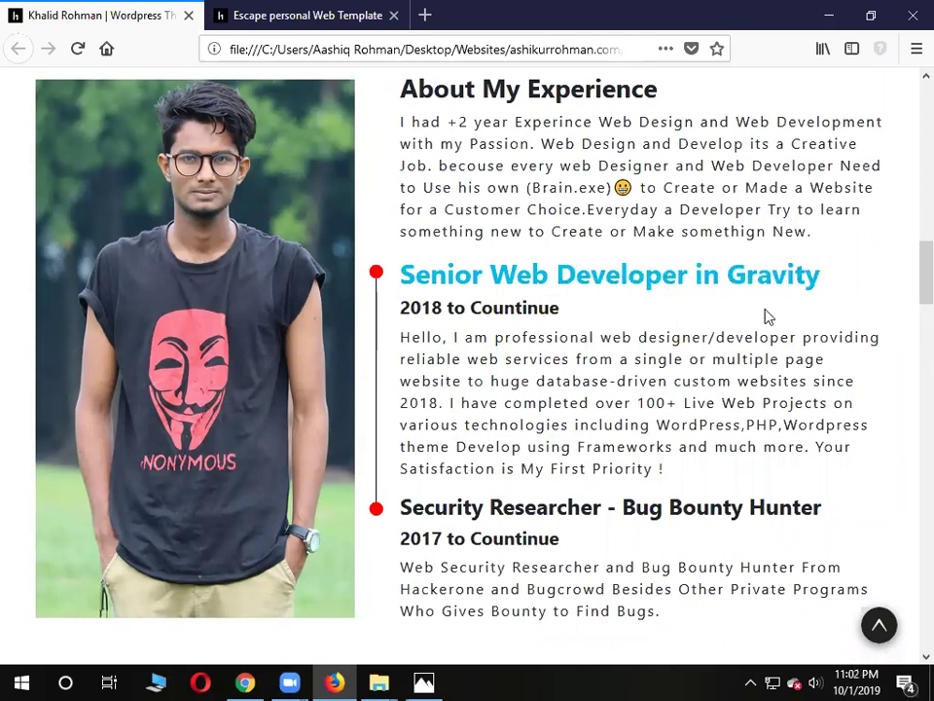
pyautogui.doubleClick(426, 307)
pyautogui.click(427, 307)
# Reread the static website definition in Photos and return to the portfolio in Firefox
pyautogui.hotkey('alt', 'Tab')
pyautogui.press('Right')
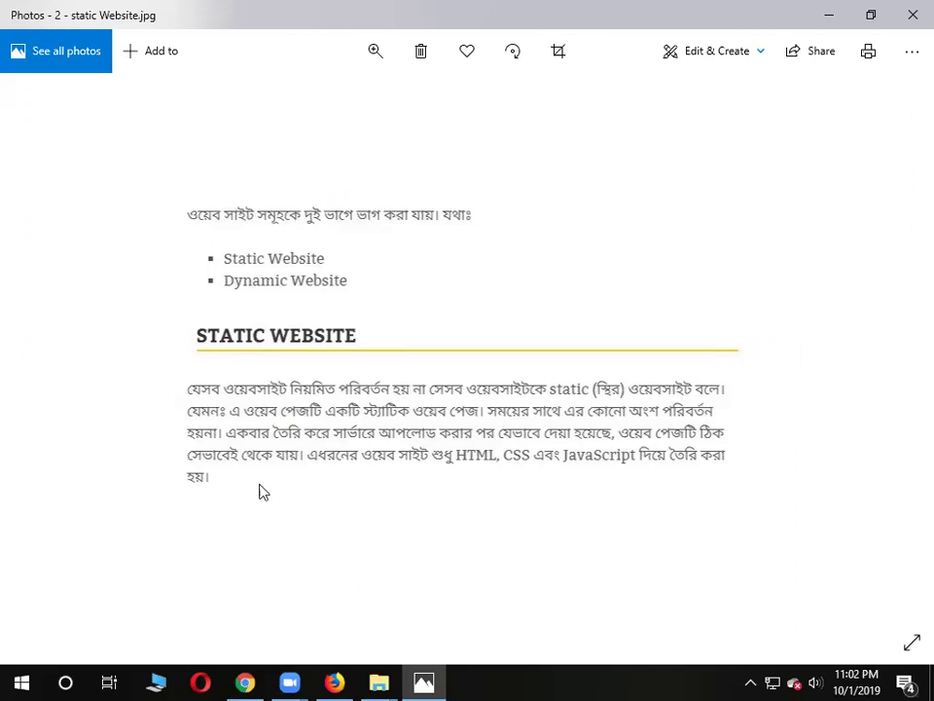
pyautogui.click(333, 682)
# Switch to the AvadaSEO demo in Chrome, review its hero and Meet The New Agency SEO Template section, and clear the heading highlight
pyautogui.click(244, 682)
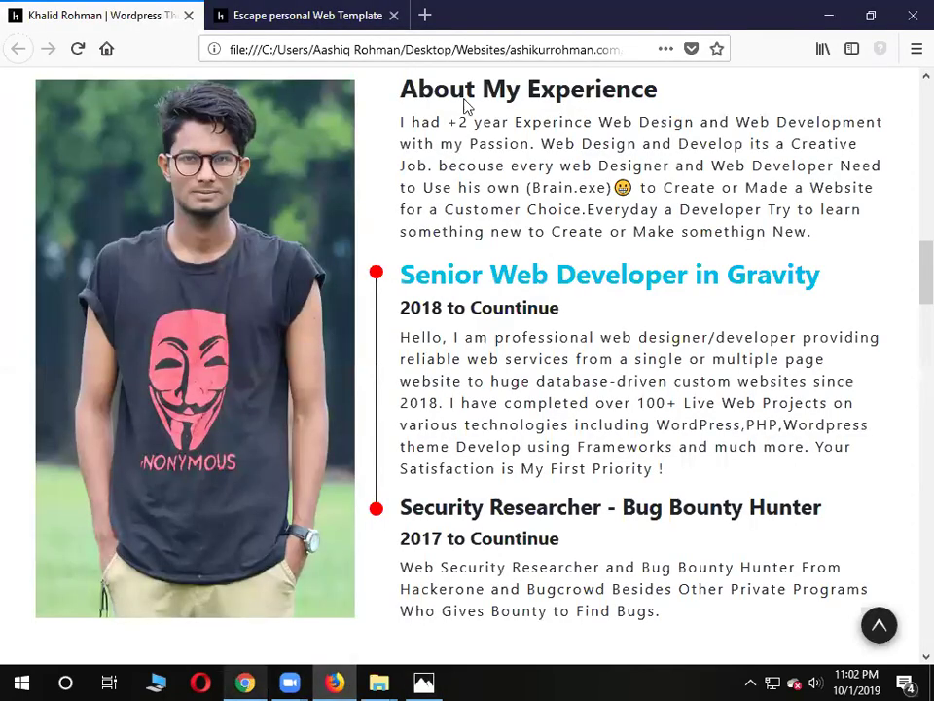
pyautogui.click(328, 12)
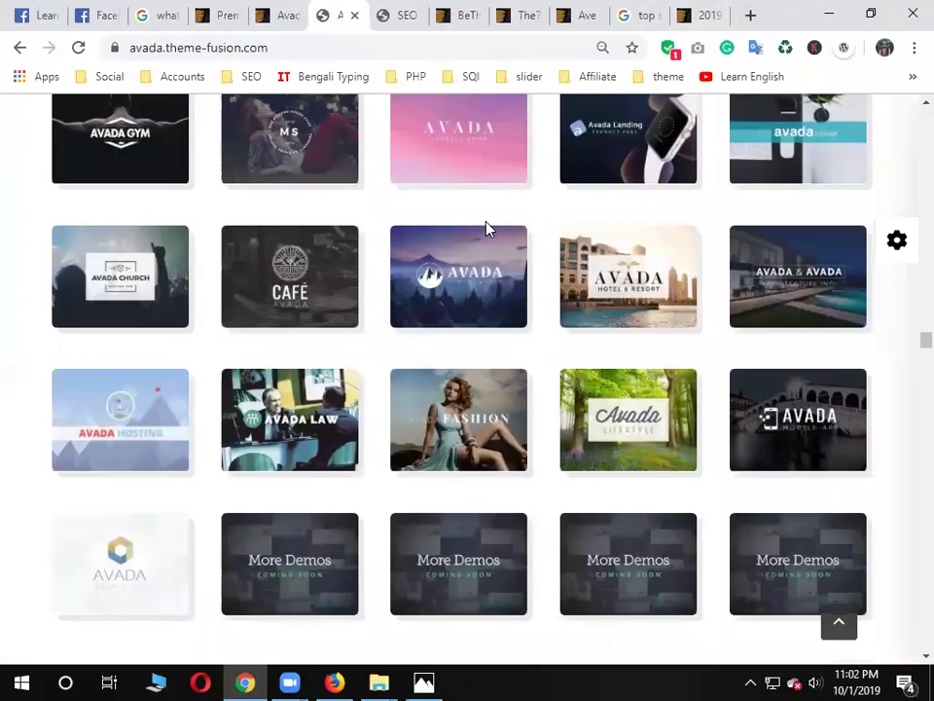
pyautogui.click(410, 15)
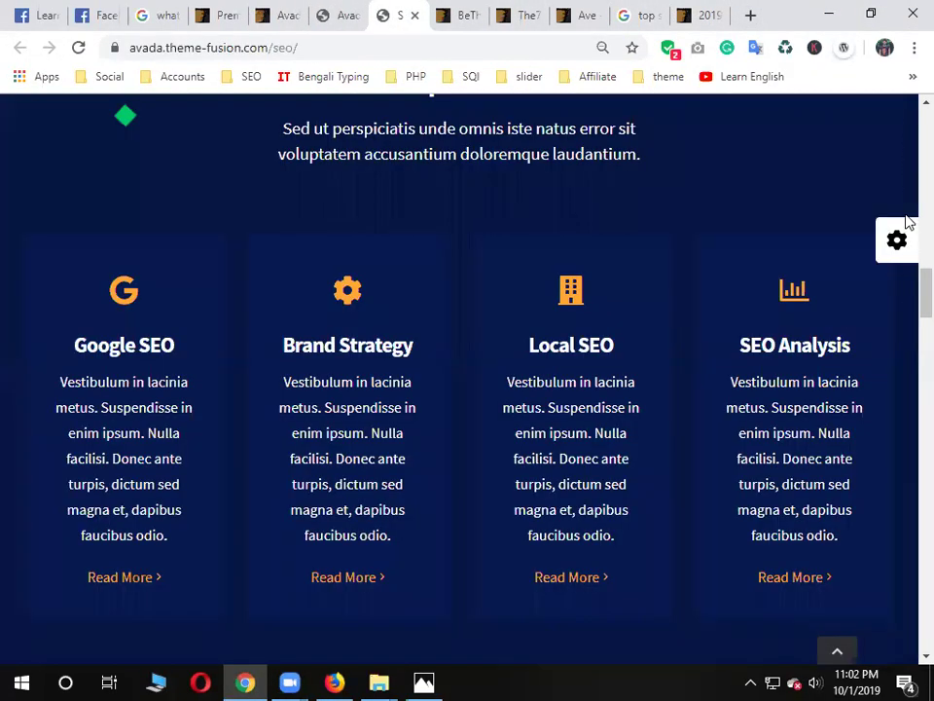
pyautogui.scroll(15, 506, 311)
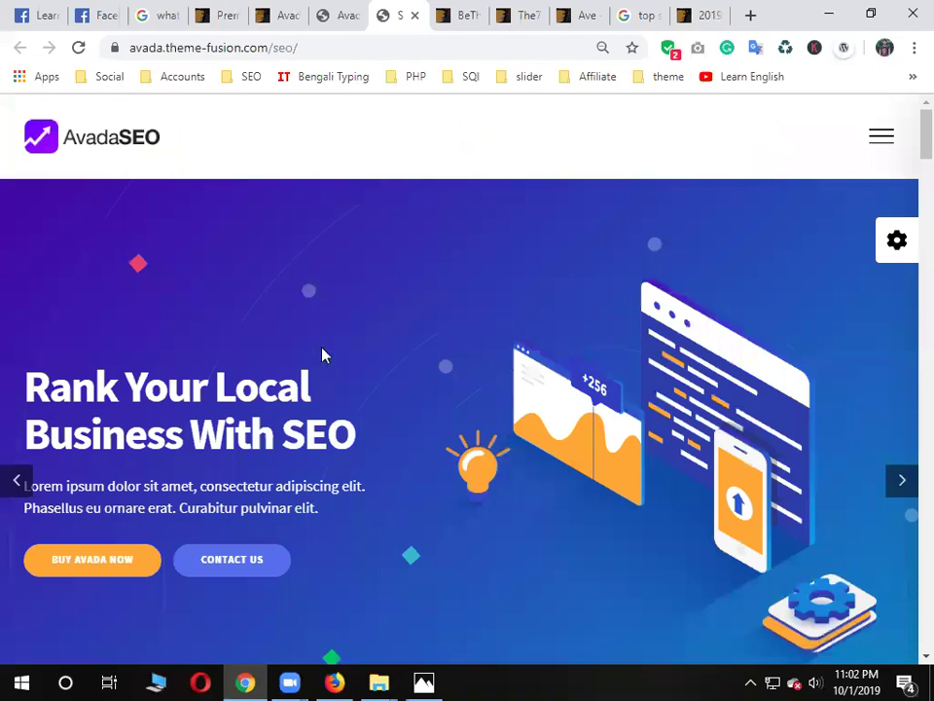
pyautogui.scroll(-3, 365, 386)
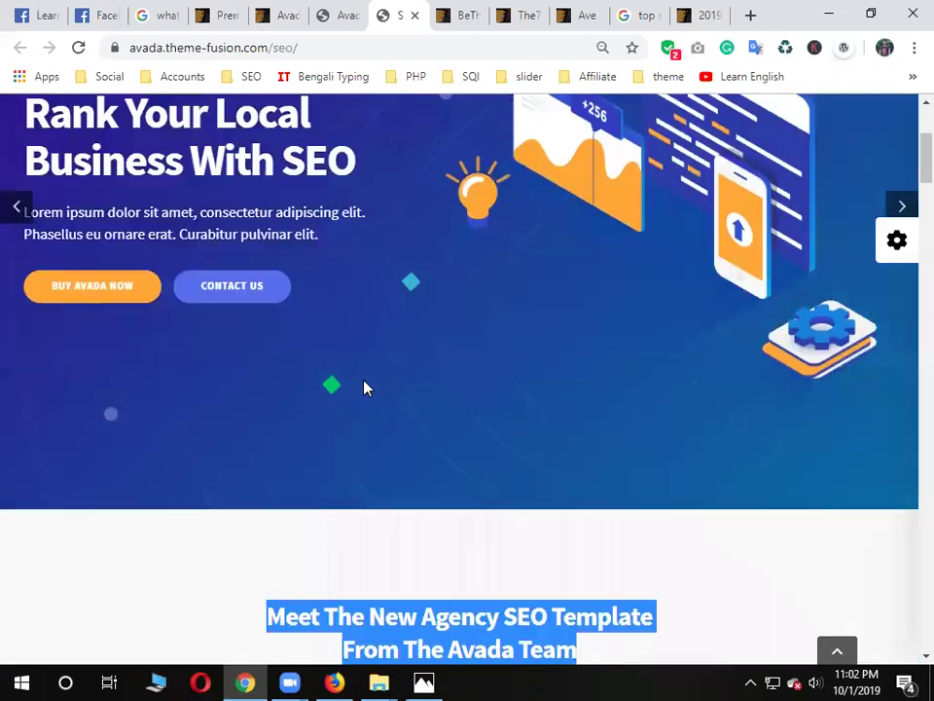
pyautogui.scroll(3, 365, 385)
pyautogui.scroll(-7, 334, 438)
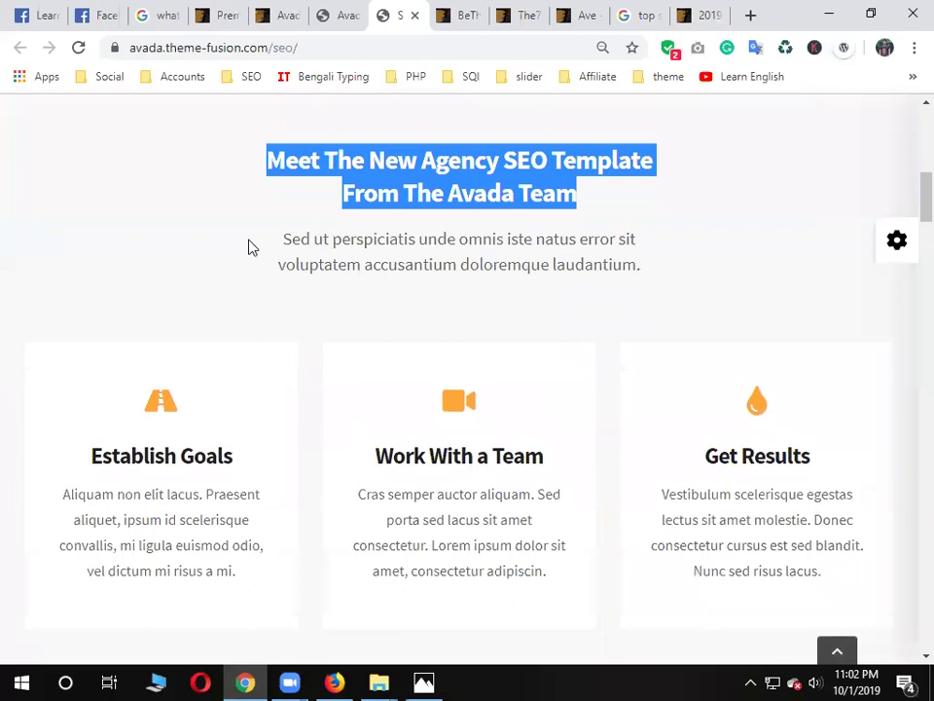
pyautogui.click(462, 289)
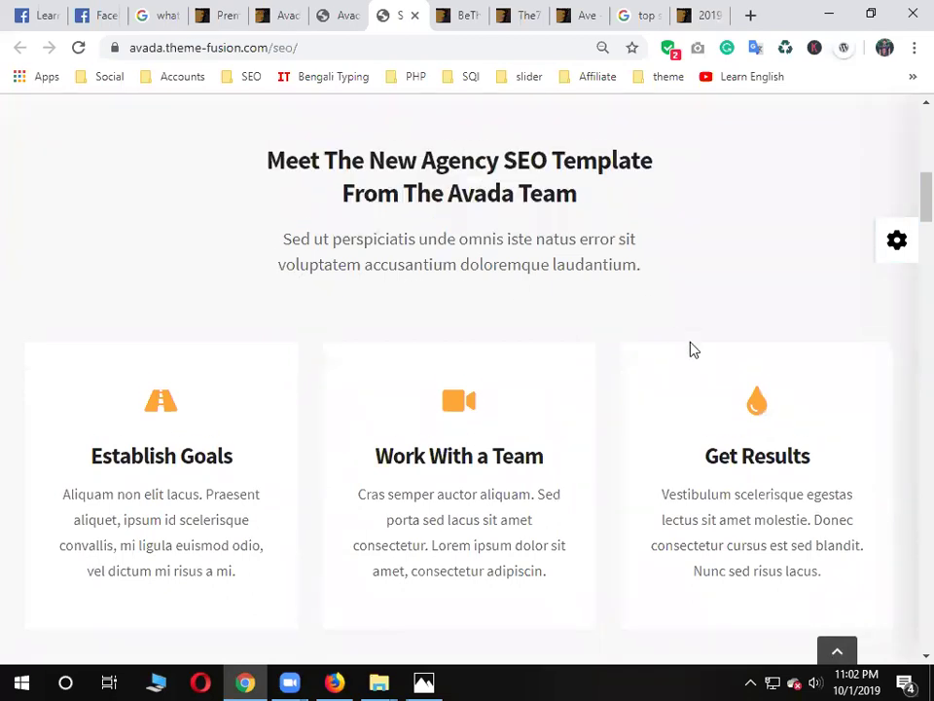
# Review the demo's Top Notch Services and Our Work sections, briefly highlighting the word Work in the Our Work heading
pyautogui.scroll(-4, 693, 349)
pyautogui.scroll(-3, 779, 487)
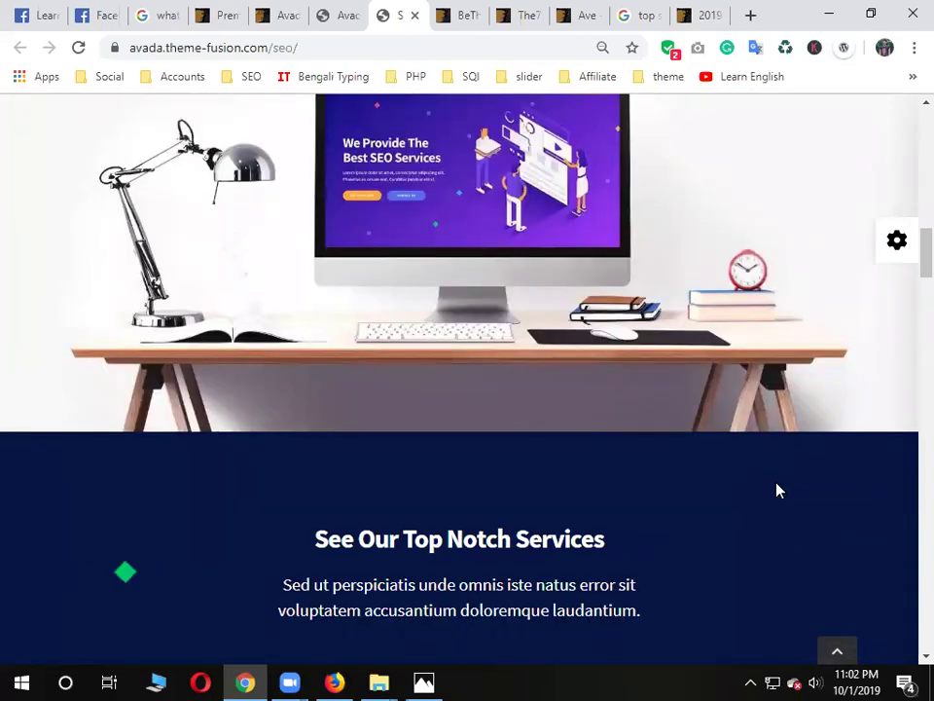
pyautogui.scroll(-5, 776, 489)
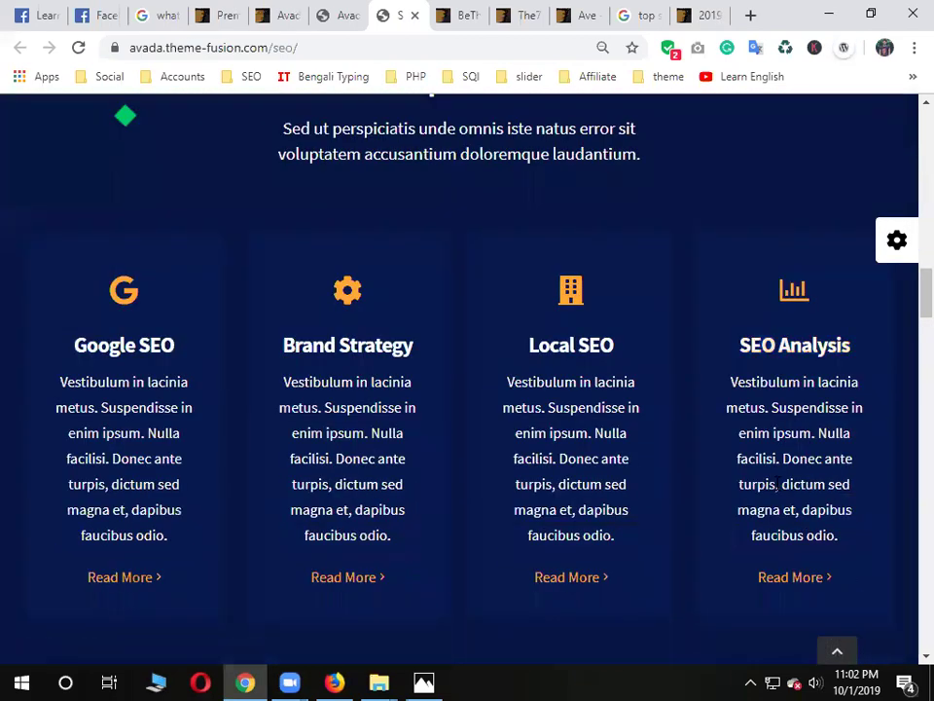
pyautogui.scroll(-4, 776, 491)
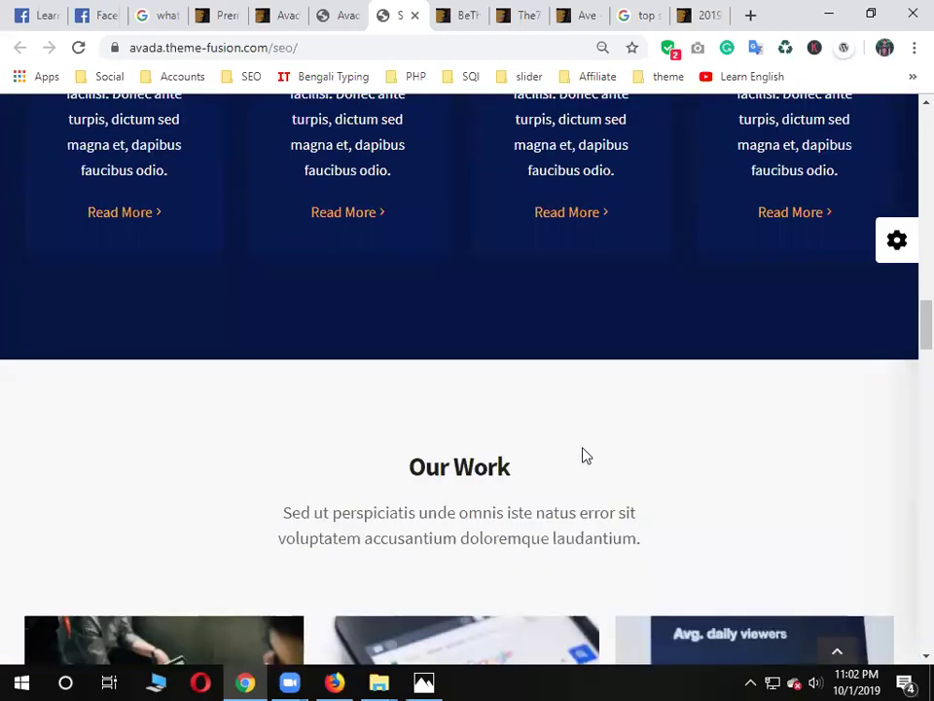
pyautogui.doubleClick(510, 468)
pyautogui.click(603, 471)
pyautogui.scroll(-5, 602, 471)
pyautogui.scroll(-3, 603, 471)
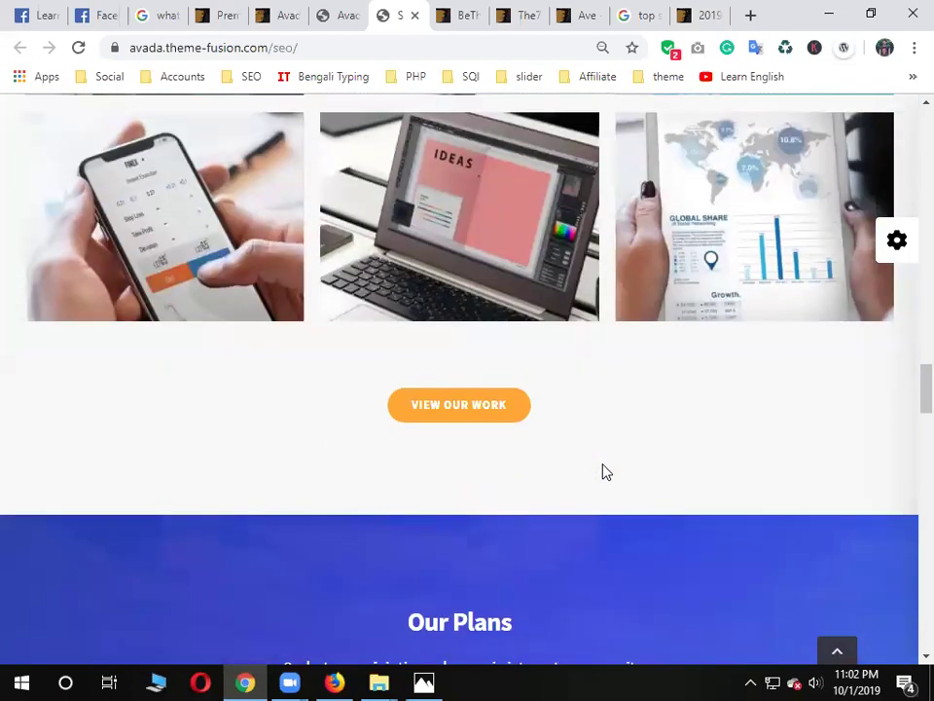
# Review the demo's Our Plans and Our News sections, briefly highlighting the Our News heading
pyautogui.scroll(-5, 602, 472)
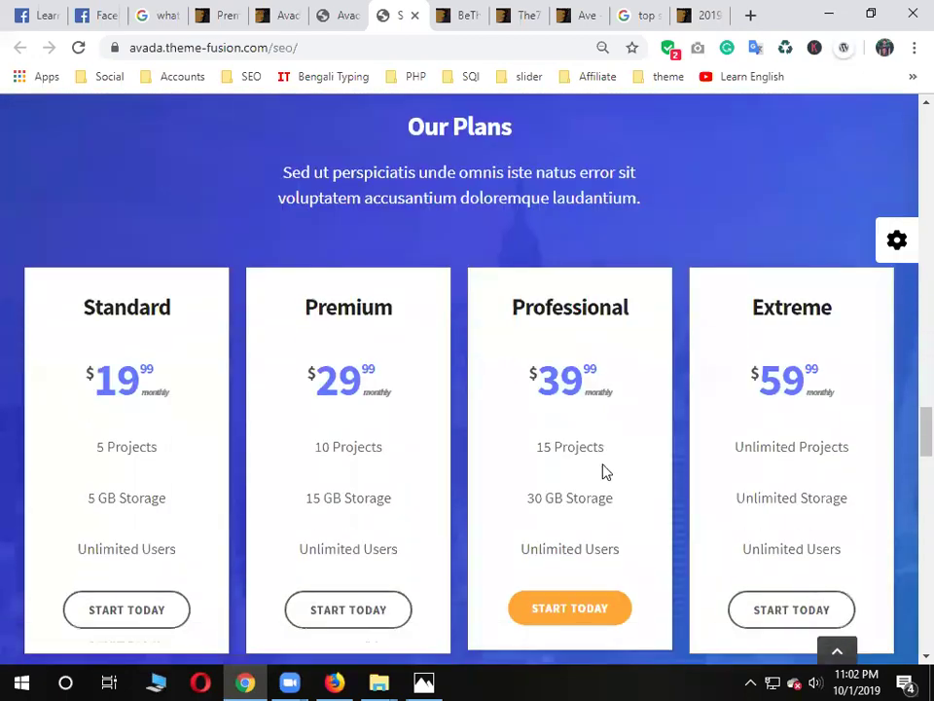
pyautogui.scroll(-4, 613, 481)
pyautogui.moveTo(531, 545); pyautogui.dragTo(409, 533)
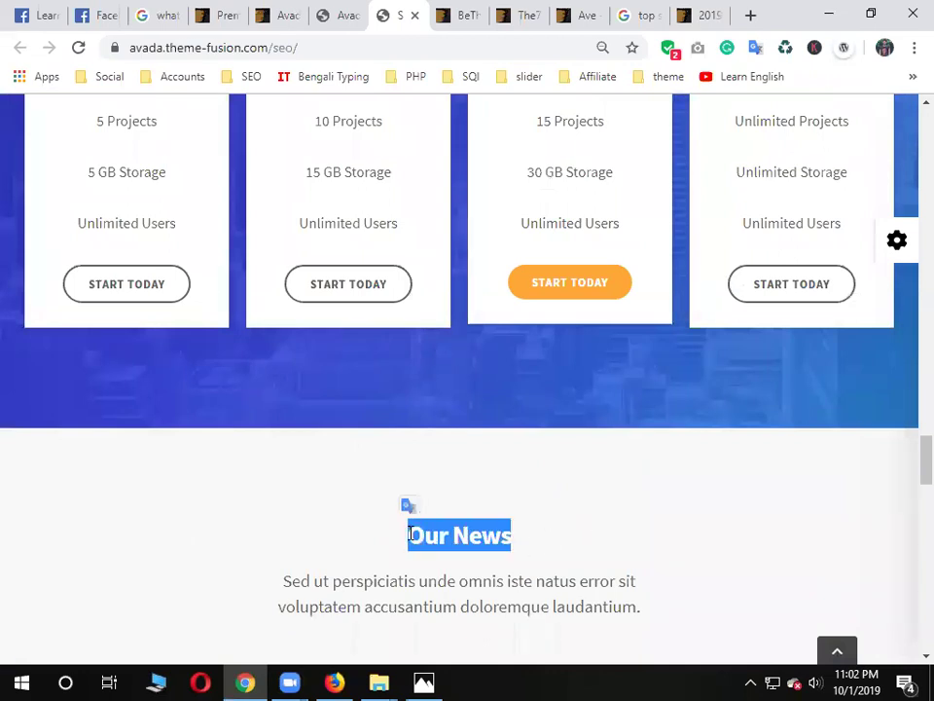
pyautogui.click(381, 531)
pyautogui.scroll(-5, 383, 527)
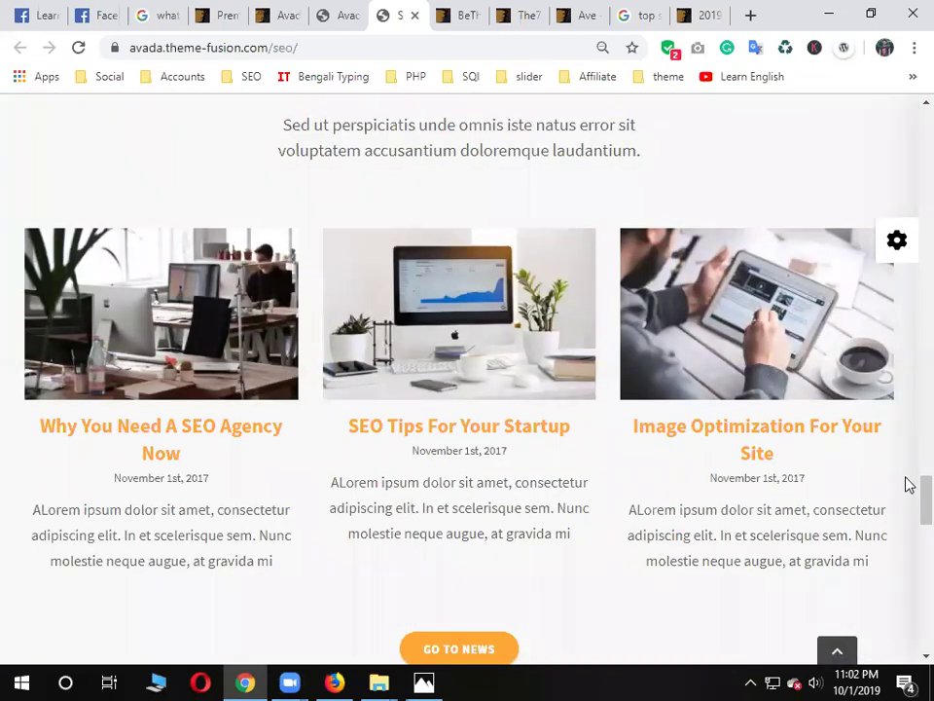
# Return to the top of the AvadaSEO demo and highlight its web address and the word theme within it
pyautogui.moveTo(908, 500); pyautogui.dragTo(909, 119)
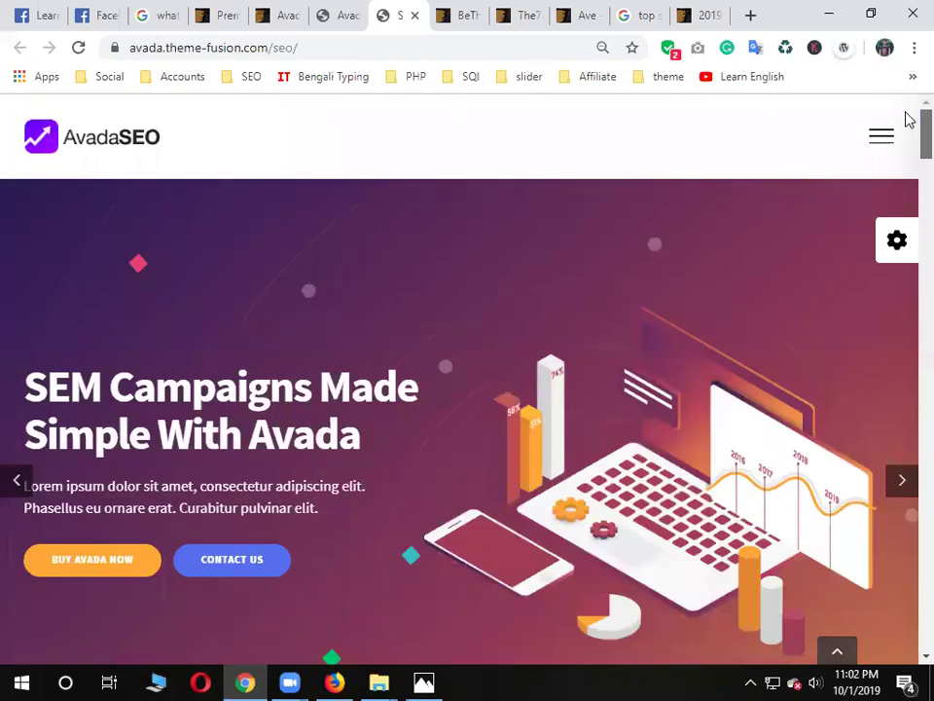
pyautogui.moveTo(298, 47); pyautogui.dragTo(127, 46)
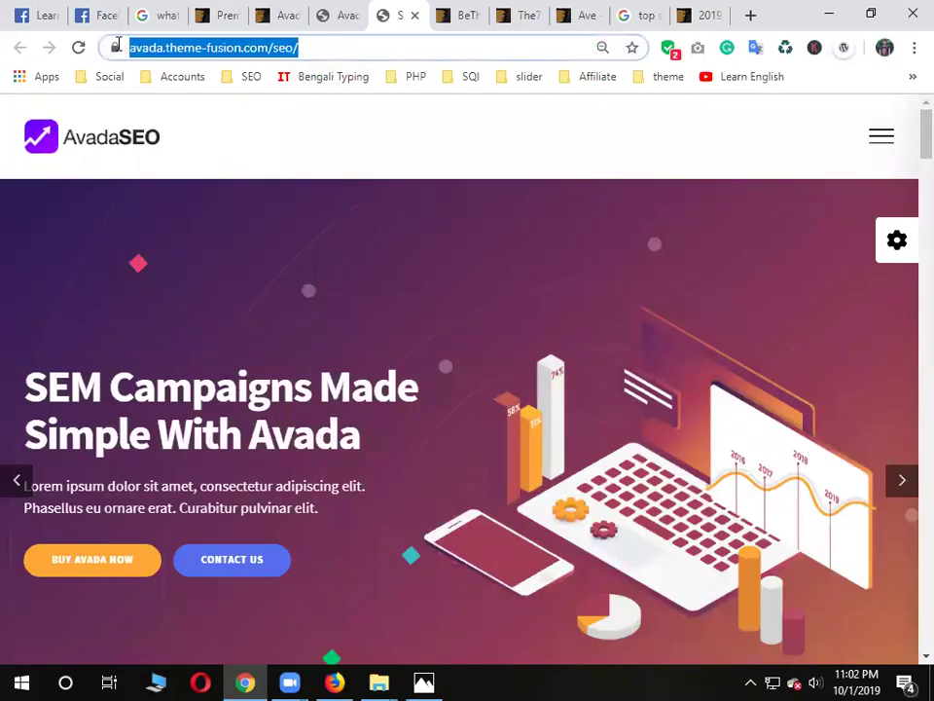
pyautogui.doubleClick(209, 47)
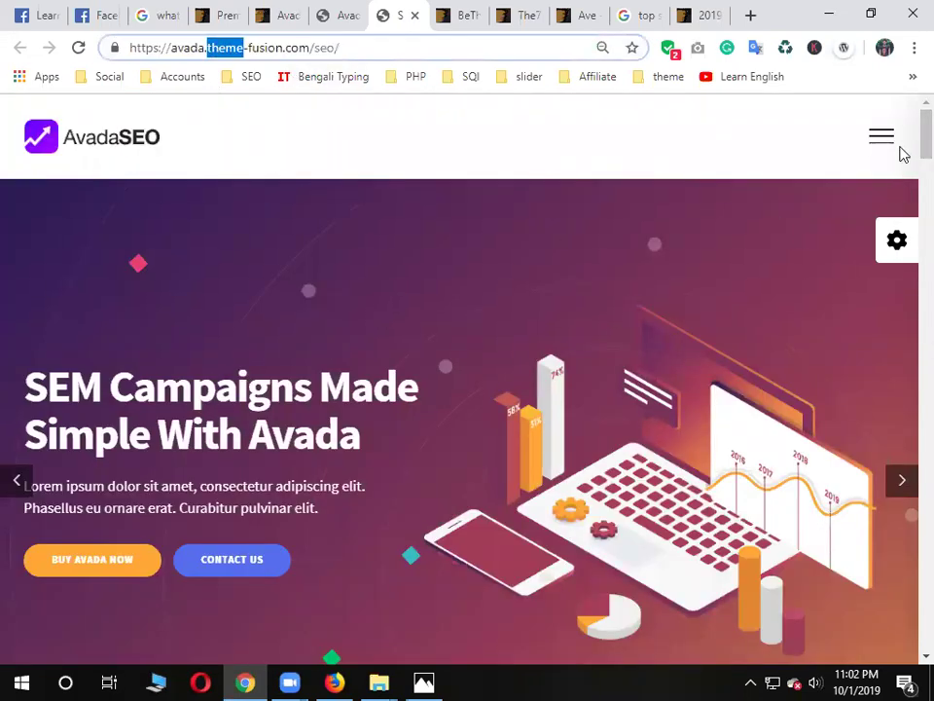
# Examine the Establish Goals, Work With a Team and Get Results boxes and the desk image below them
pyautogui.scroll(-3, 905, 166)
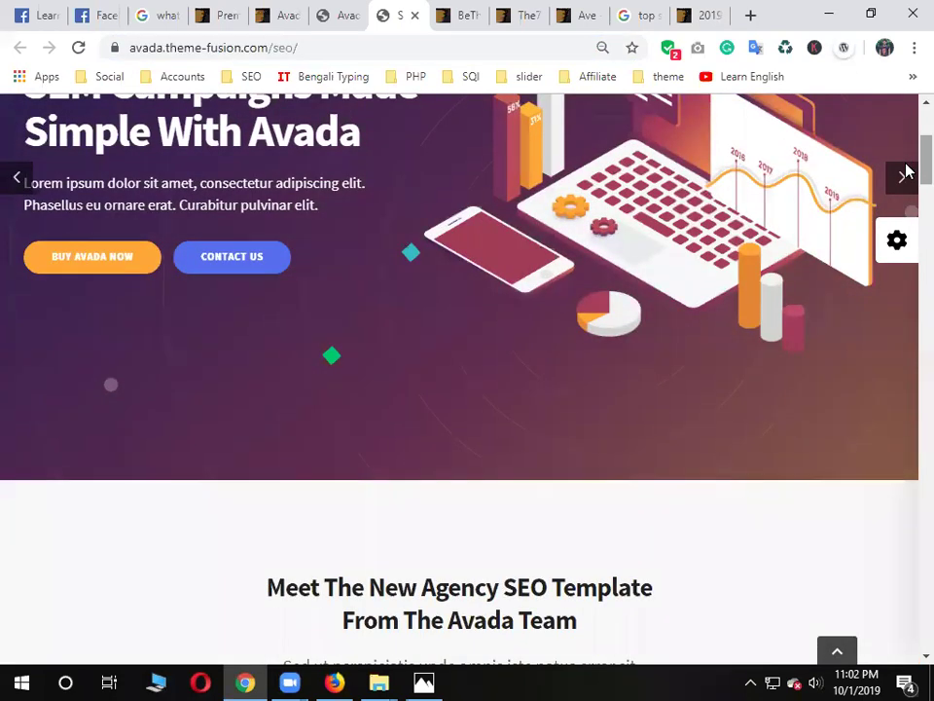
pyautogui.scroll(-1, 882, 318)
pyautogui.scroll(-4, 879, 321)
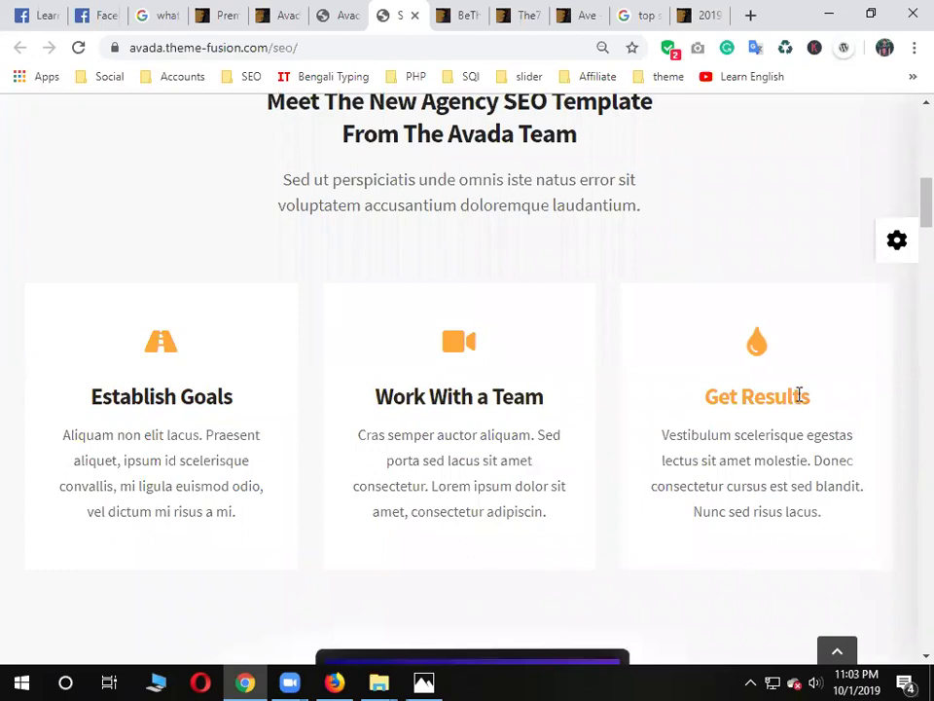
pyautogui.scroll(-2, 799, 394)
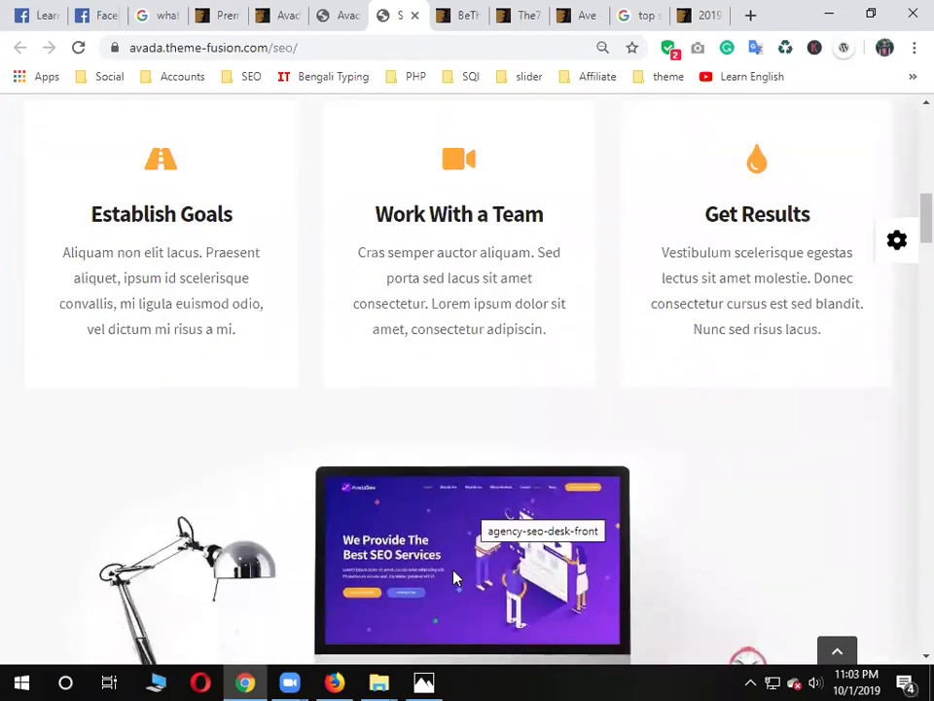
# Glance at the BeTheme item page on ThemeForest, then switch to Photos and show the Dynamic Website definition image
pyautogui.click(474, 11)
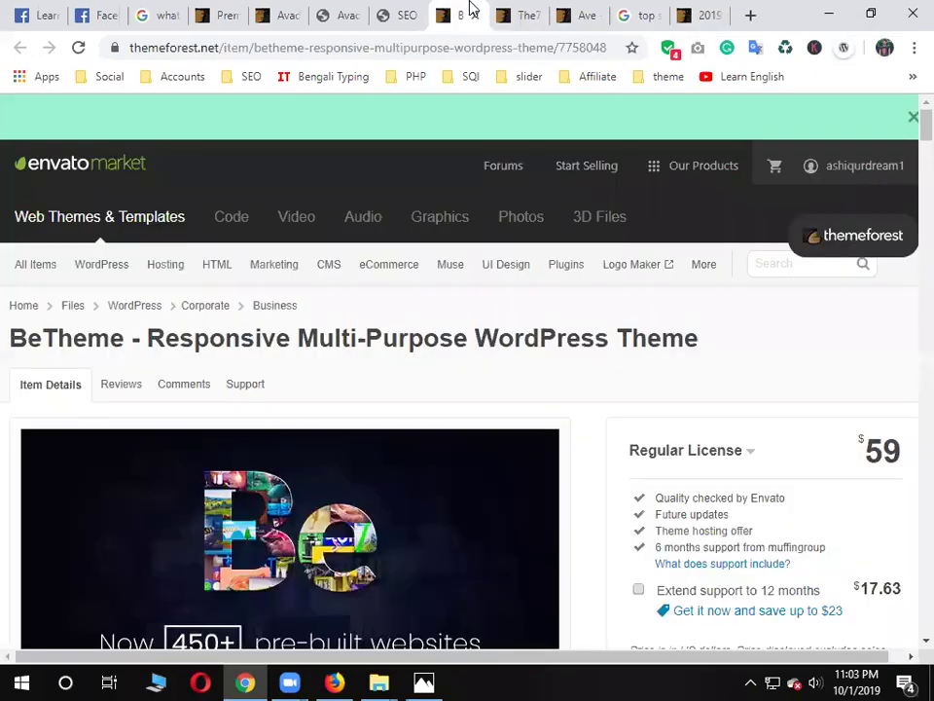
pyautogui.moveTo(495, 309)
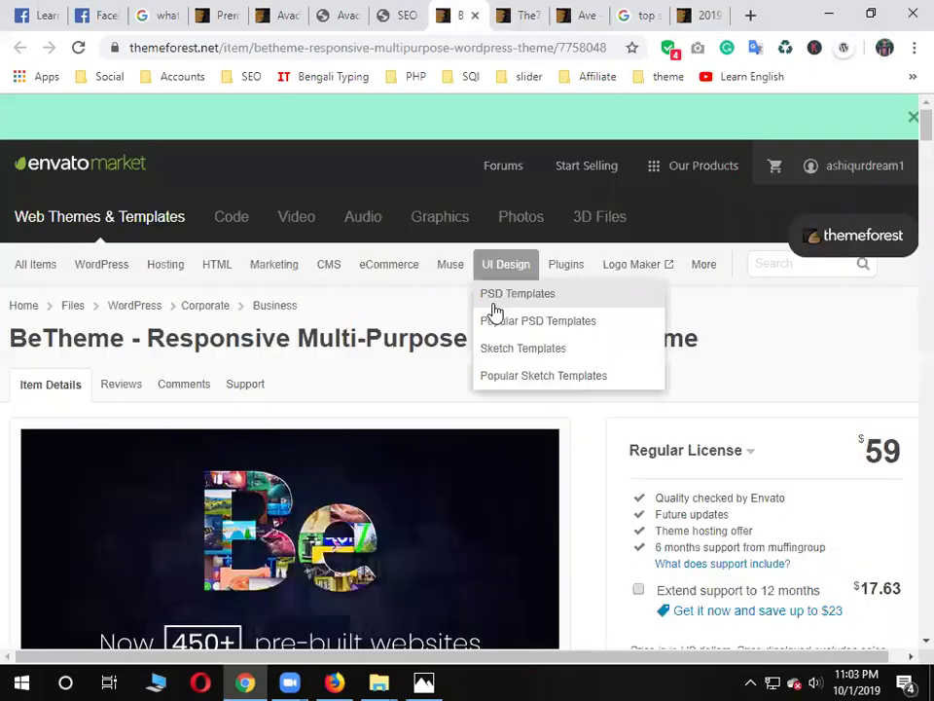
pyautogui.click(424, 680)
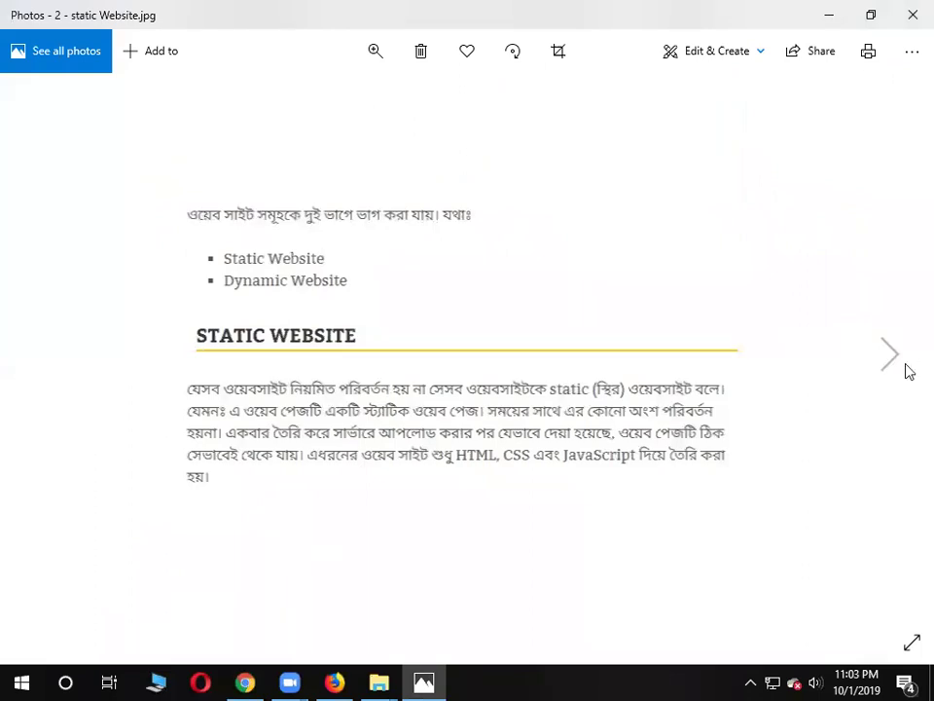
pyautogui.press('Right')
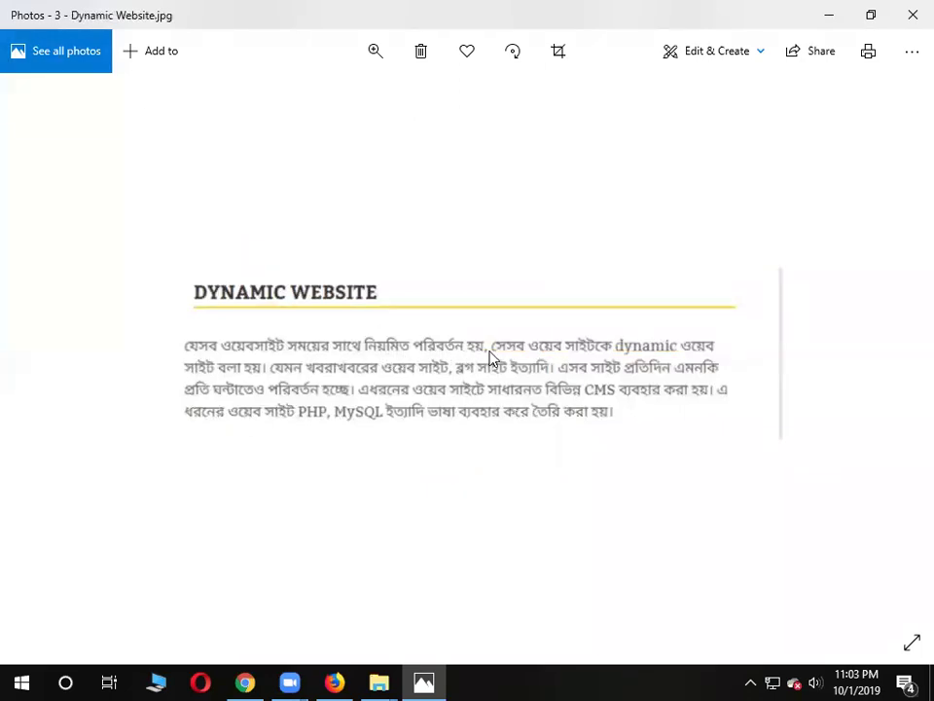
# Switch to Chrome, open the Facebook home feed and refresh it to show a dynamic website
pyautogui.click(244, 681)
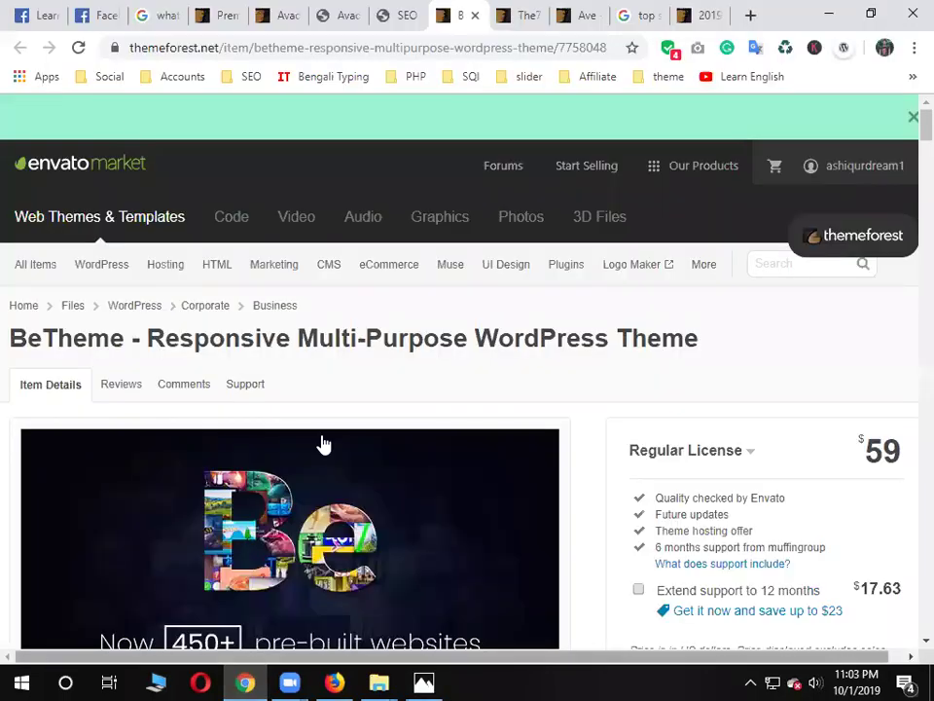
pyautogui.click(21, 11)
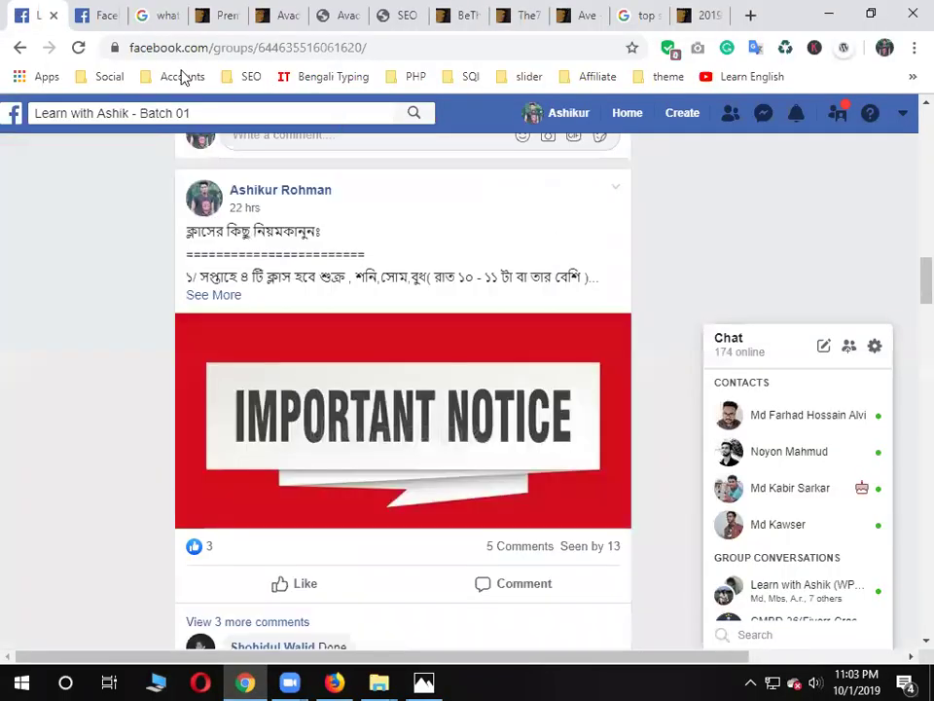
pyautogui.click(100, 16)
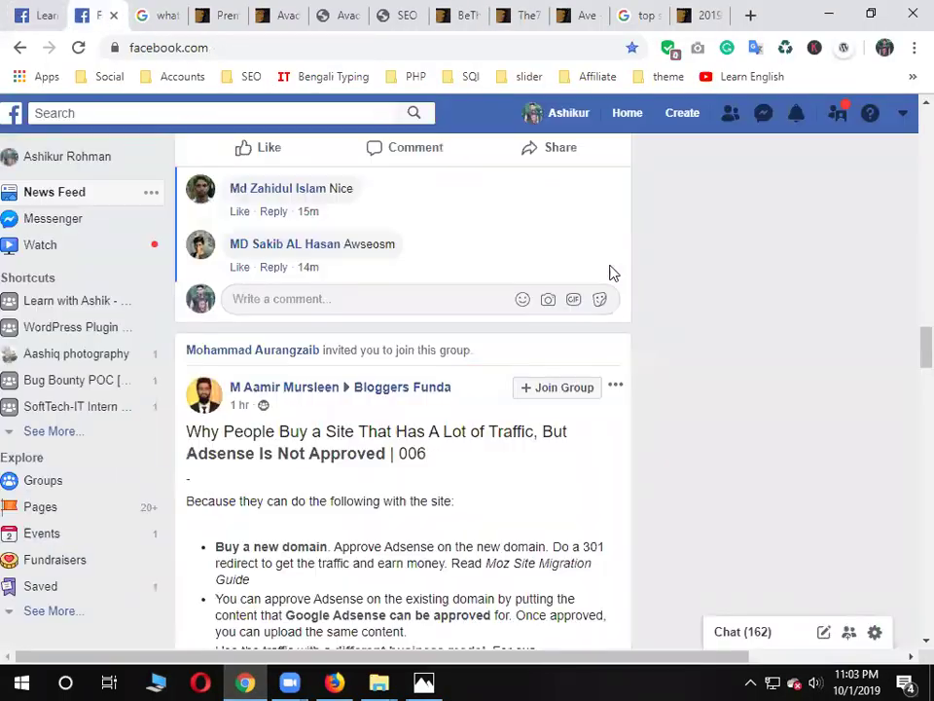
pyautogui.click(625, 122)
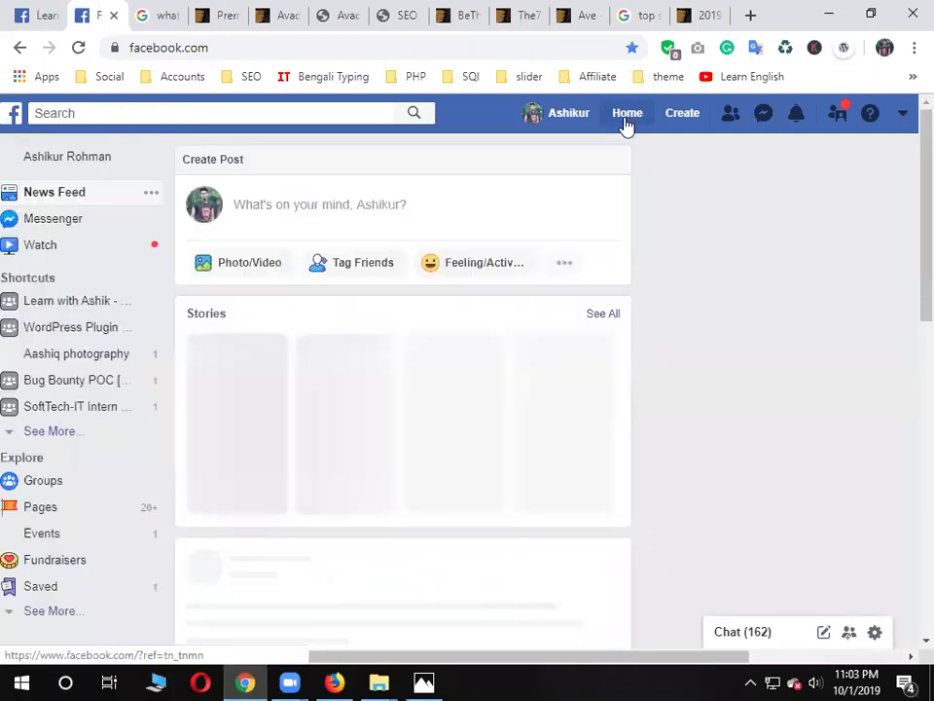
pyautogui.click(624, 121)
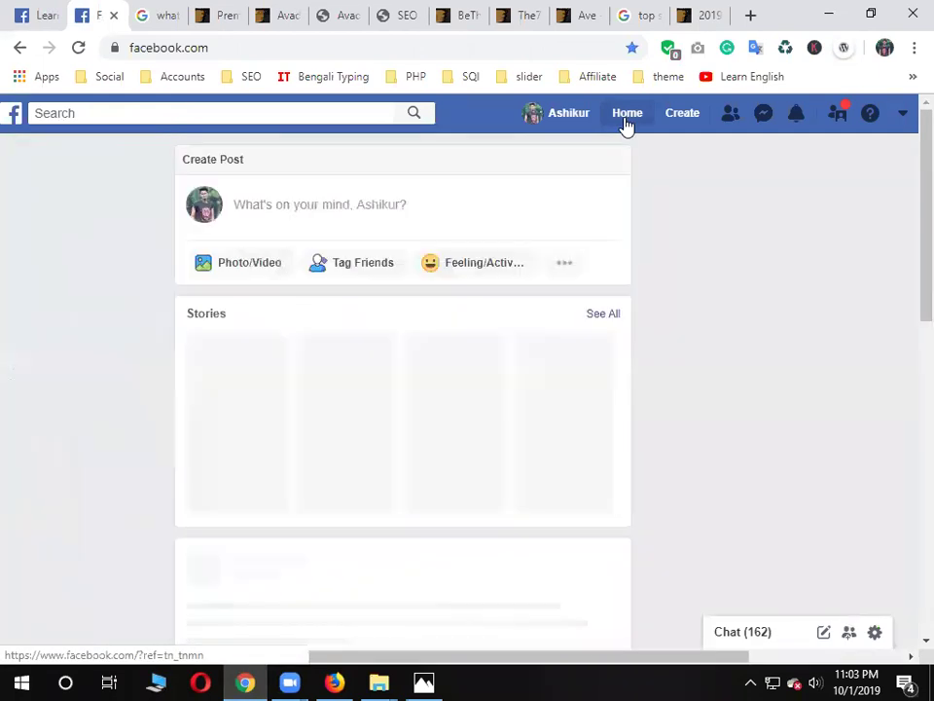
pyautogui.scroll(-5, 526, 496)
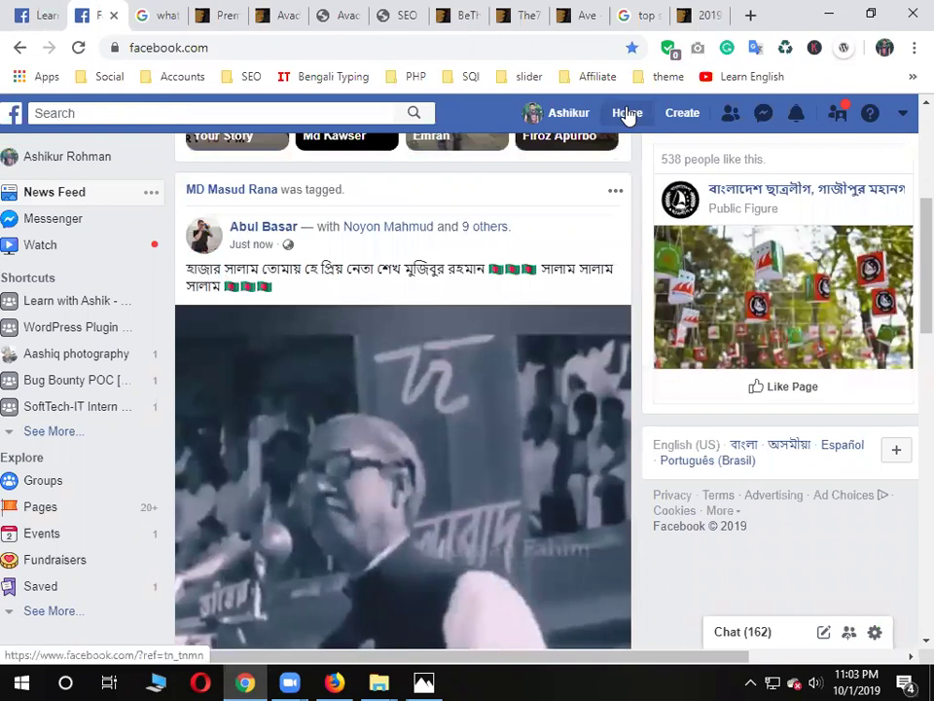
# Refresh the Facebook news feed again and examine the newly loaded posts
pyautogui.click(627, 115)
pyautogui.scroll(-4, 271, 357)
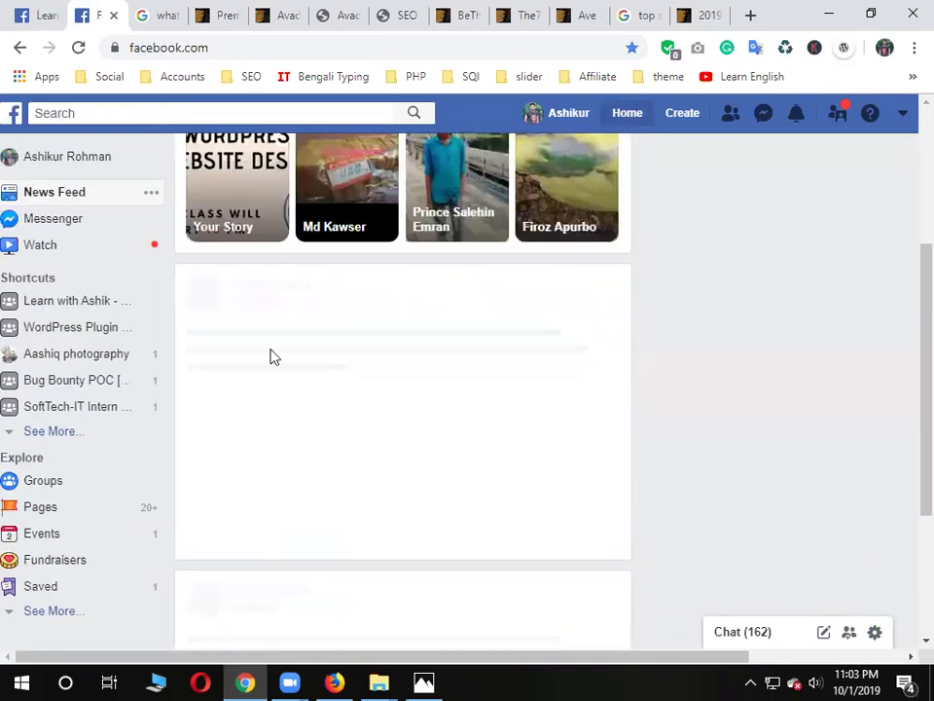
pyautogui.scroll(-8, 390, 379)
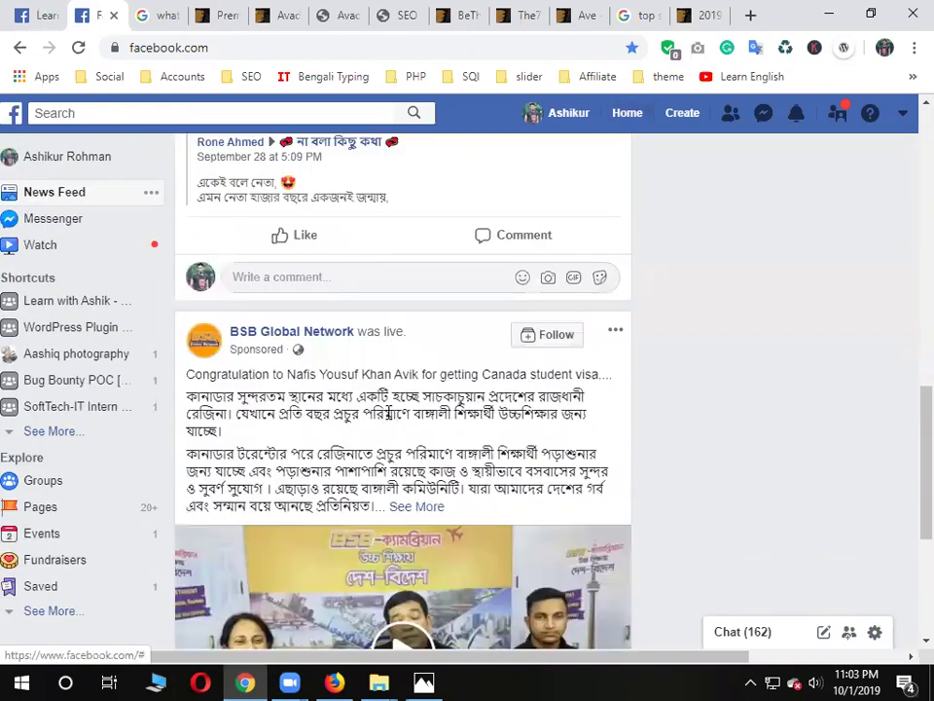
pyautogui.scroll(-1, 390, 413)
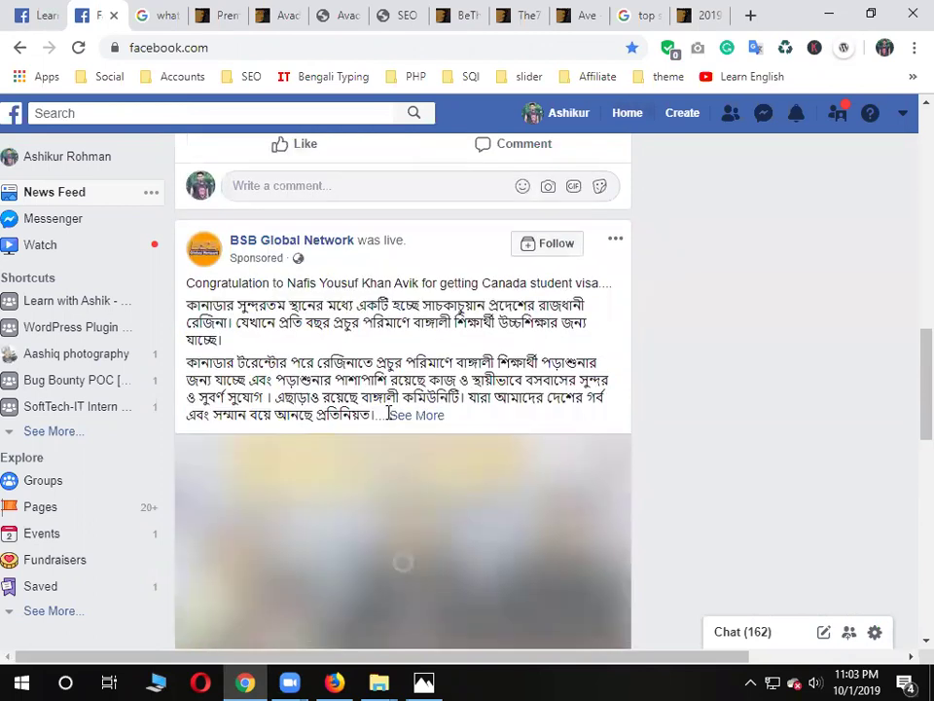
pyautogui.scroll(-4, 688, 434)
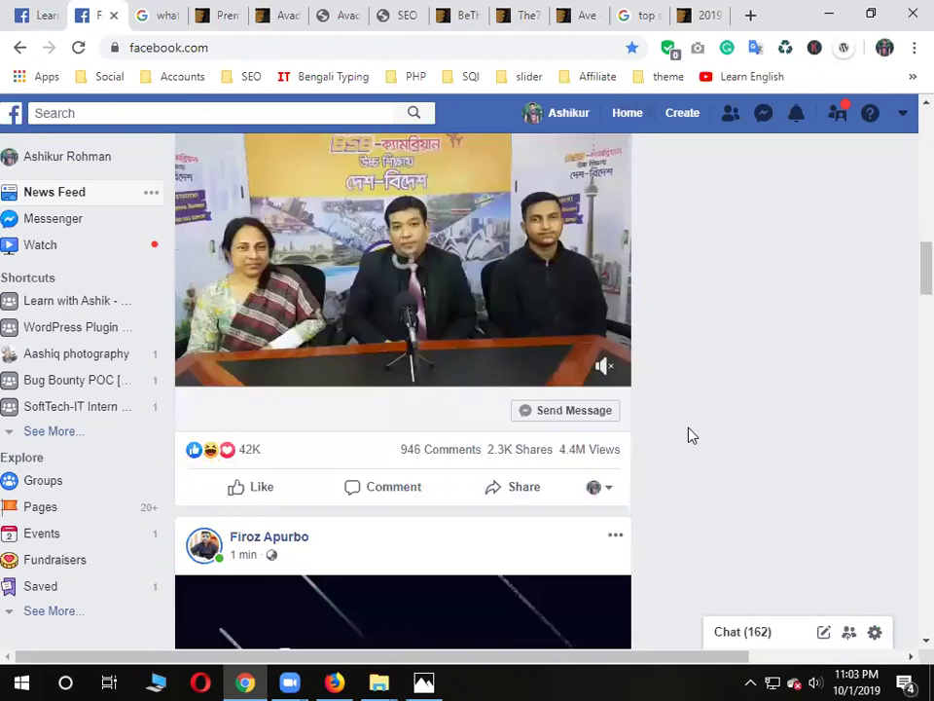
pyautogui.scroll(-4, 436, 601)
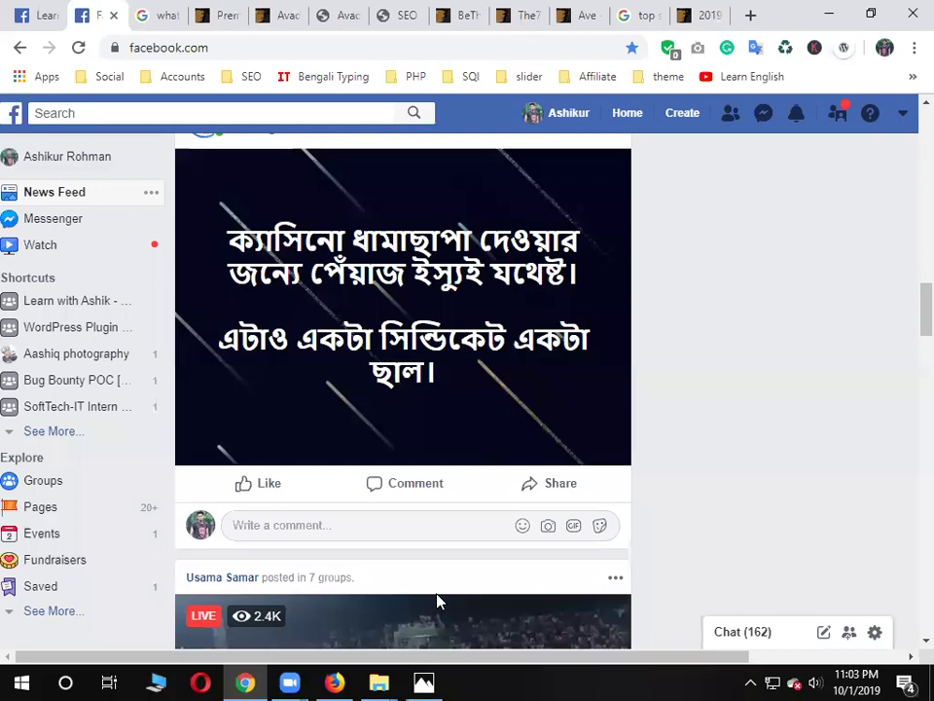
# Check the Dynamic Website definition in Photos, return to Facebook in Chrome and reload the home feed
pyautogui.hotkey('alt', 'Tab')
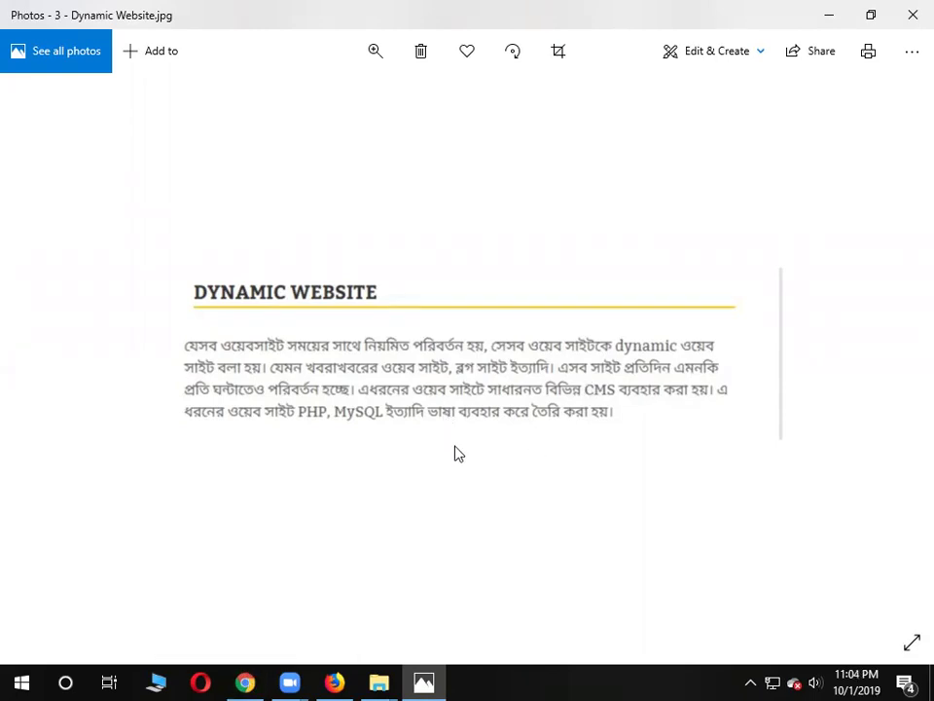
pyautogui.click(245, 682)
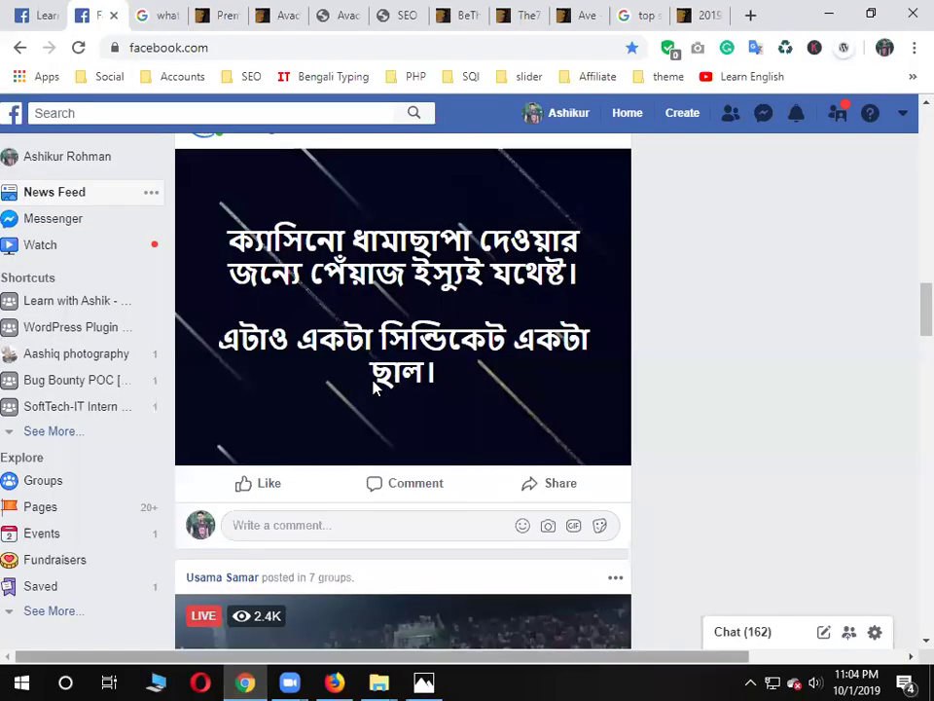
pyautogui.click(611, 118)
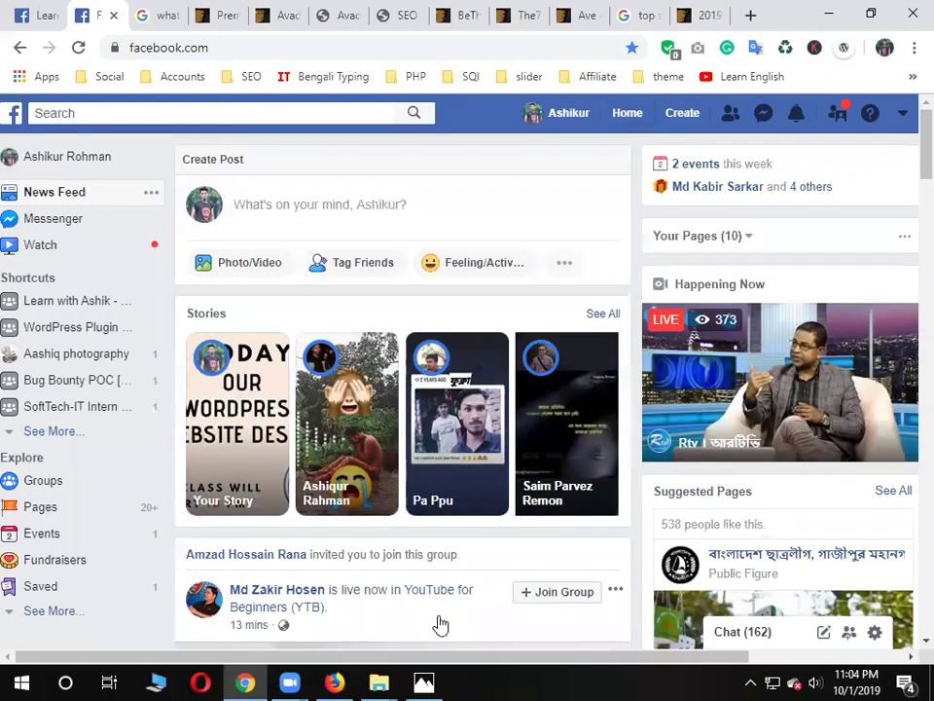
# Switch to Photos and show the opportunity of website image, followed by the ecommerce image
pyautogui.hotkey('alt', 'Tab')
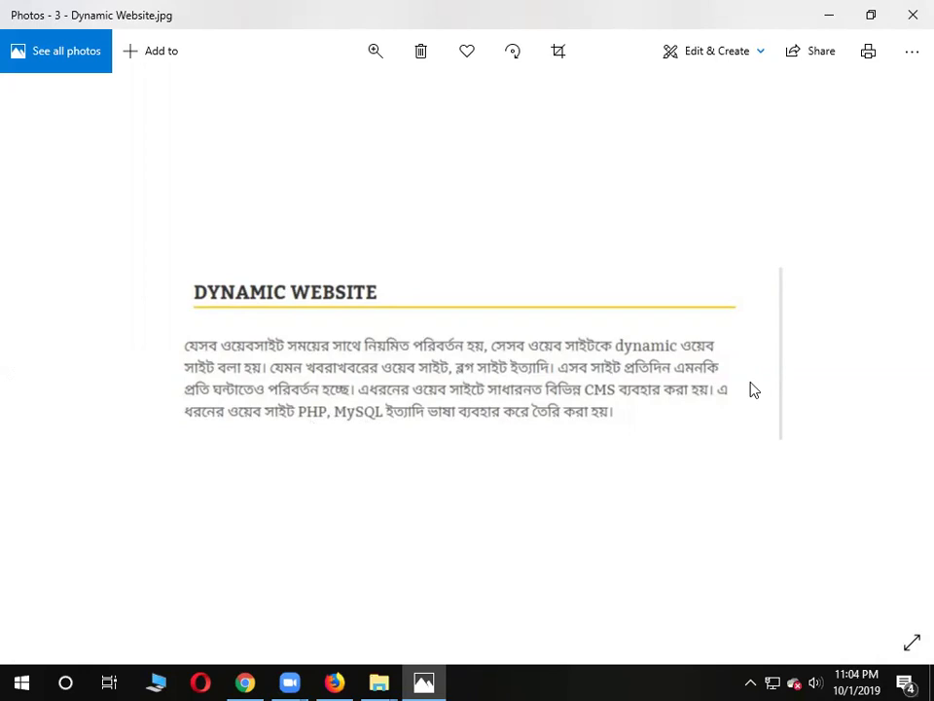
pyautogui.click(893, 367)
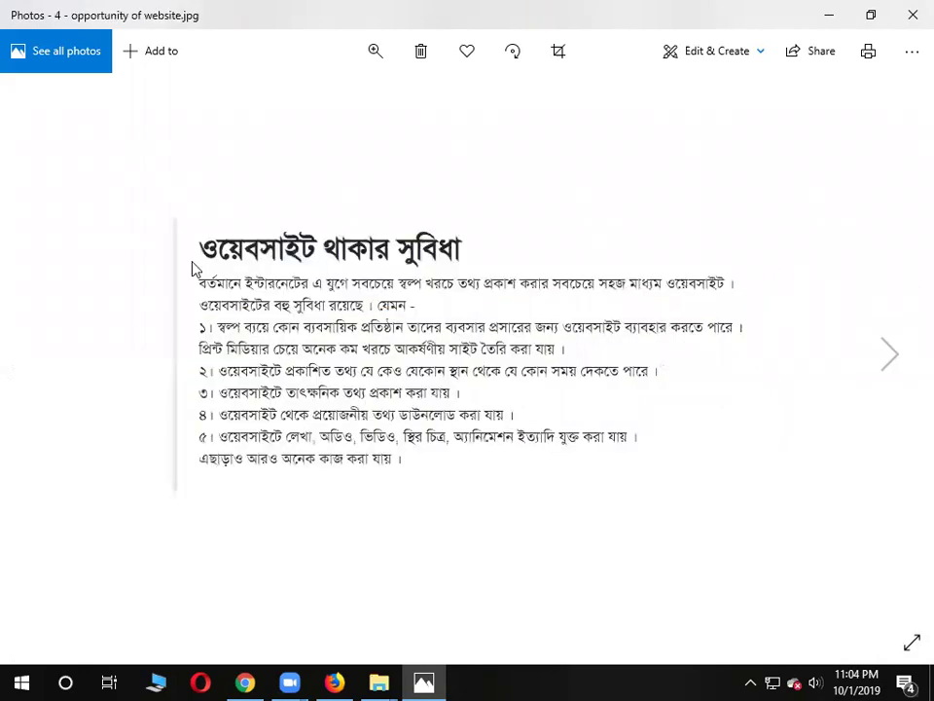
pyautogui.click(905, 367)
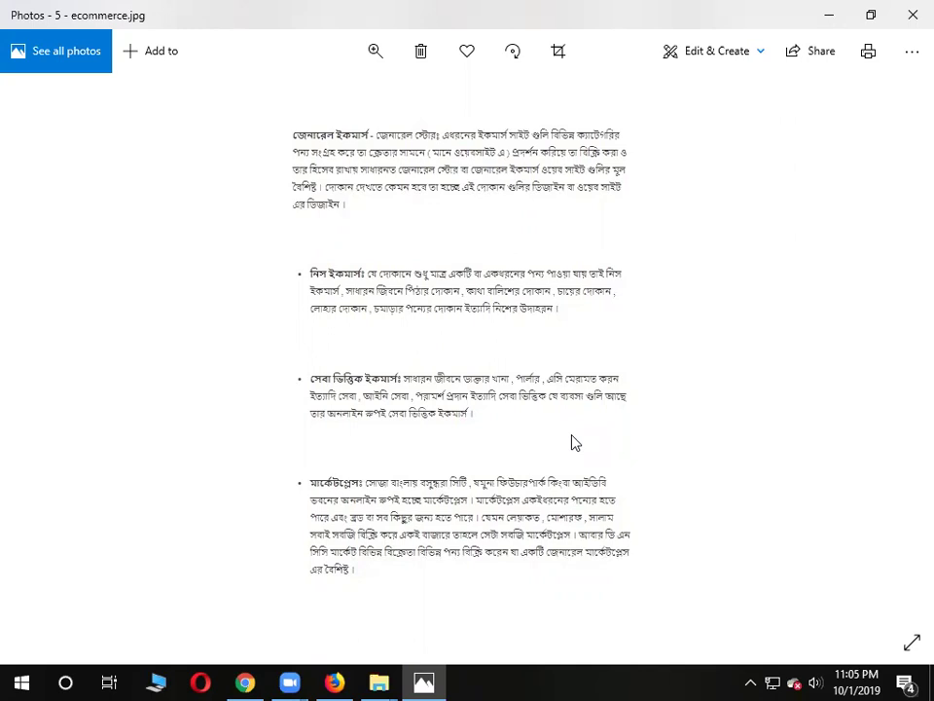
# Switch to Chrome and search Google for "tongi college" in a new tab
pyautogui.click(245, 682)
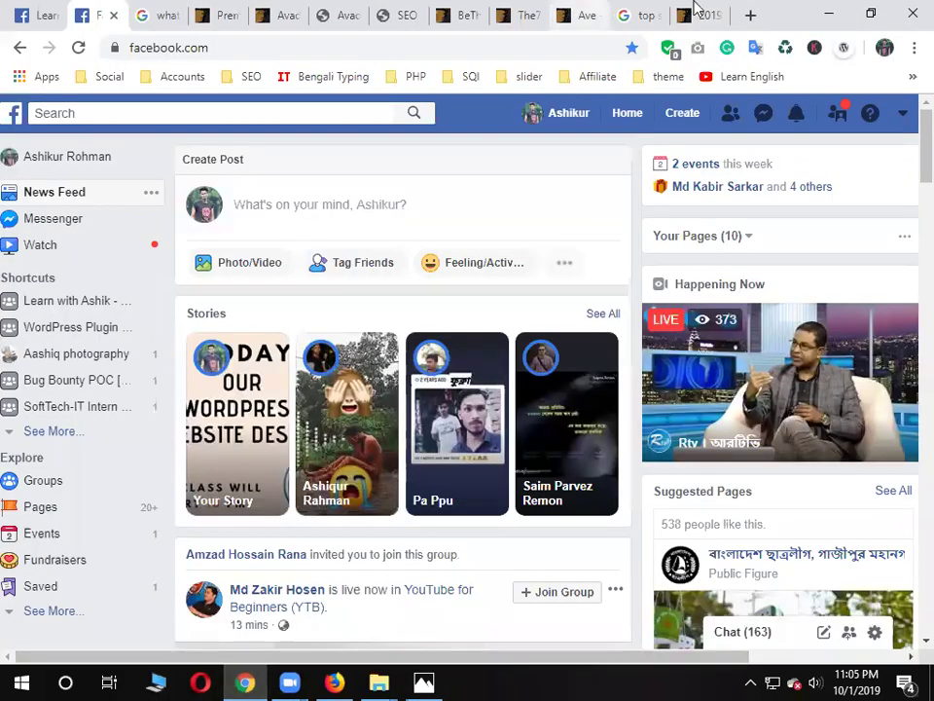
pyautogui.click(751, 16)
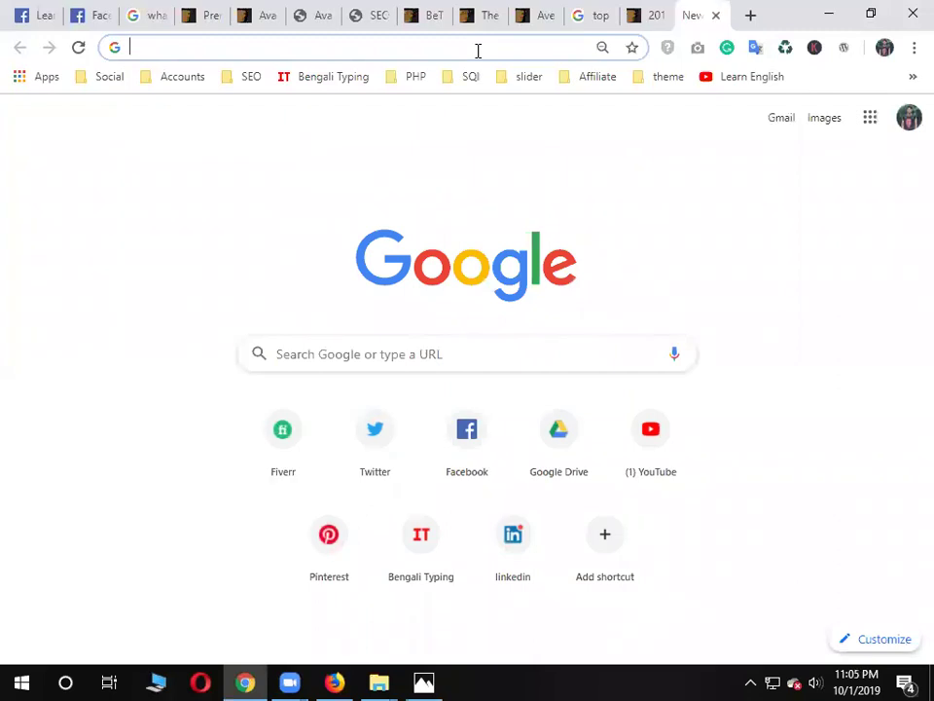
pyautogui.write('tongi')
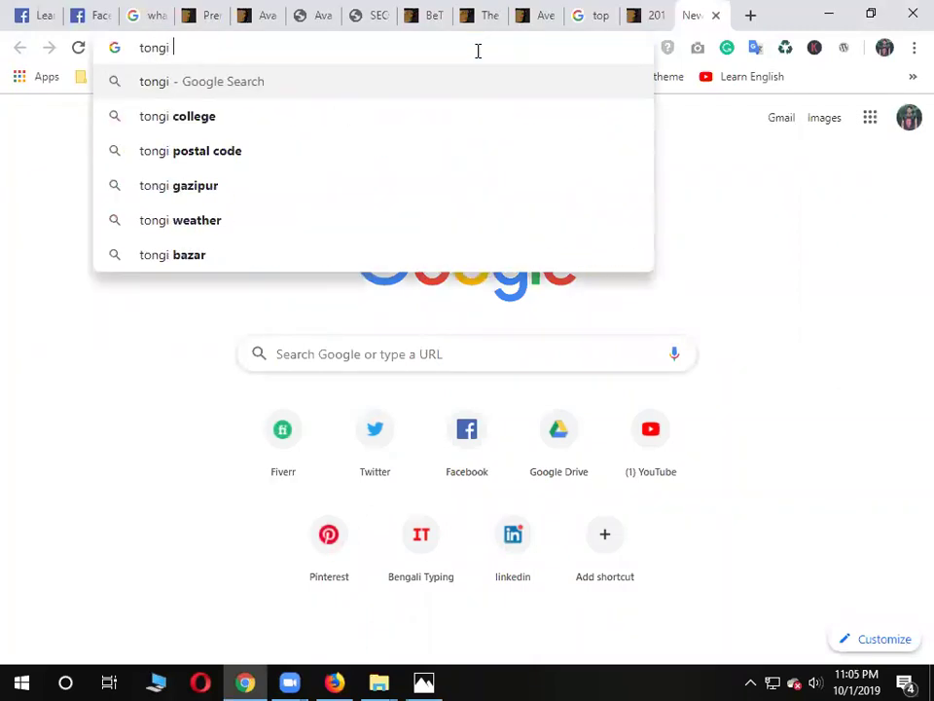
pyautogui.write(' college')
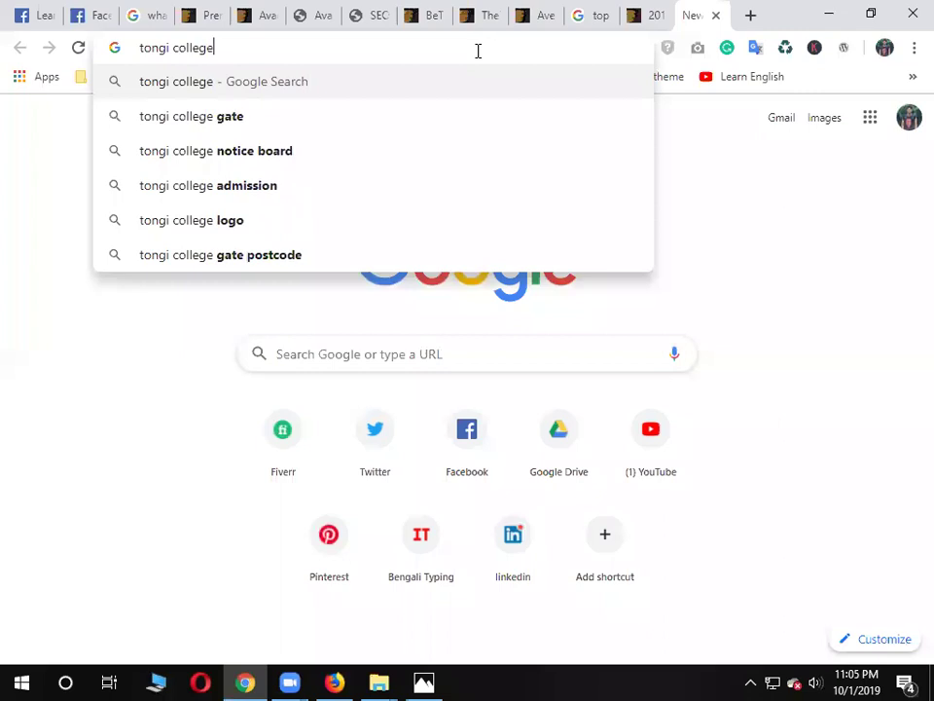
pyautogui.press('Return')
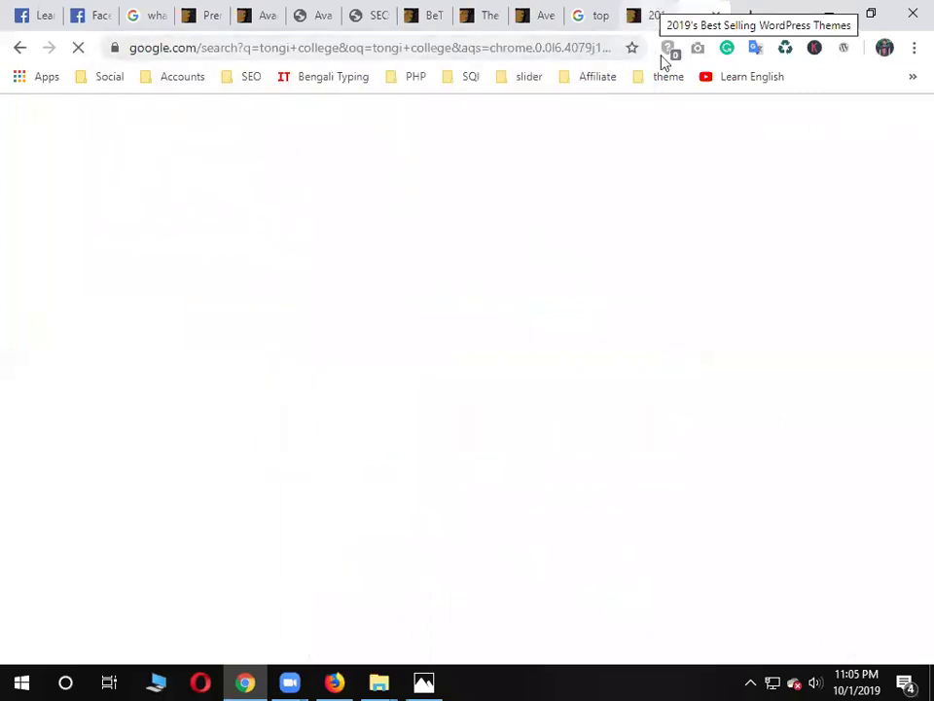
# Look through the tongi college results and open Sohopathi's Tongi Govt. College page in a separate tab
pyautogui.scroll(-5, 663, 352)
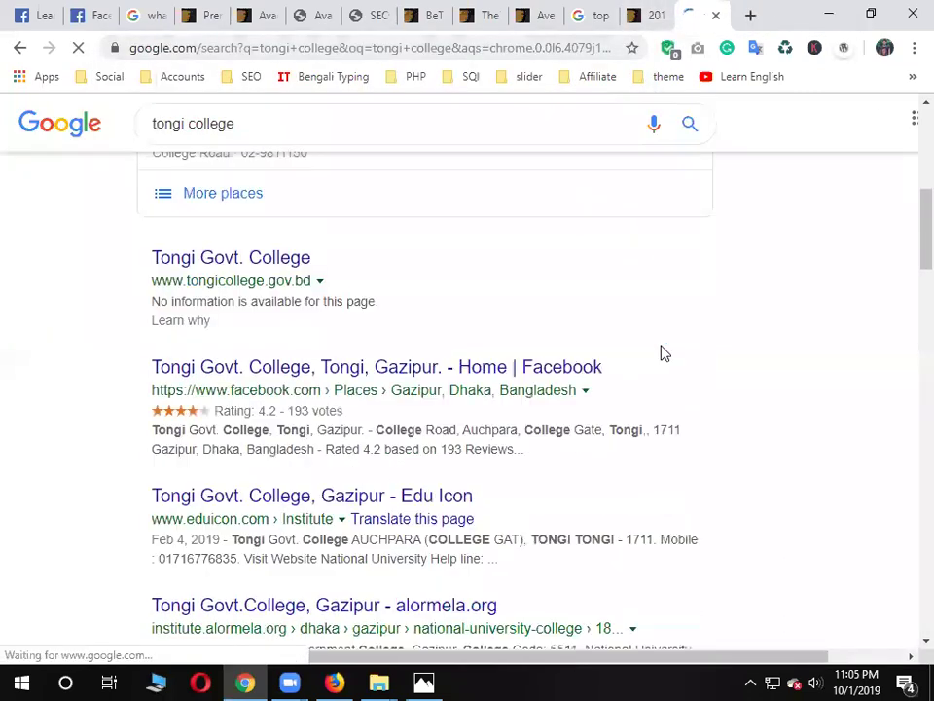
pyautogui.scroll(-2, 348, 471)
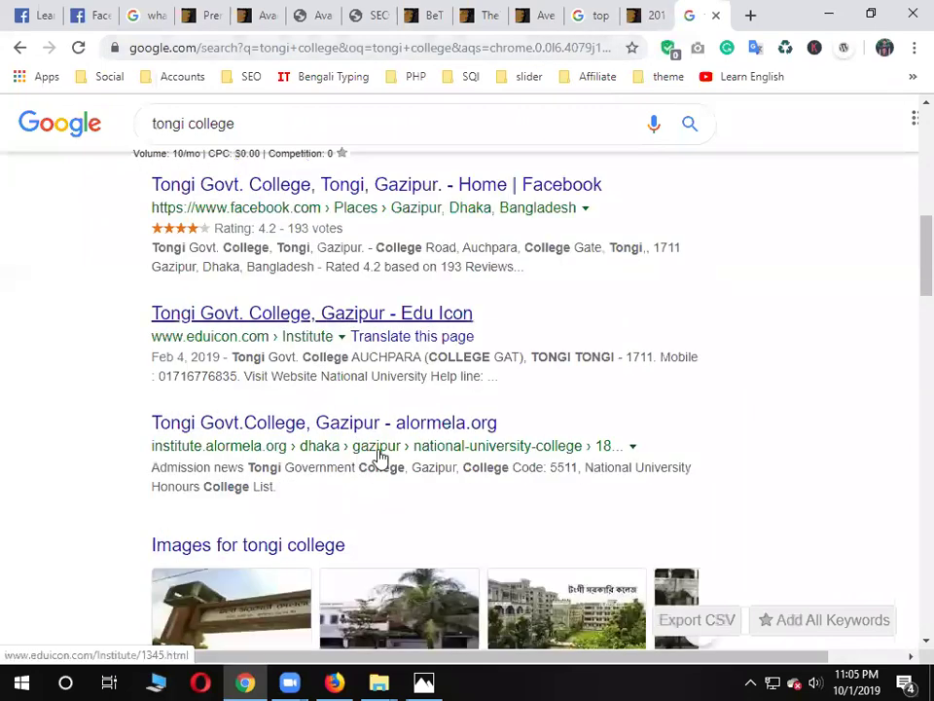
pyautogui.scroll(-2, 382, 465)
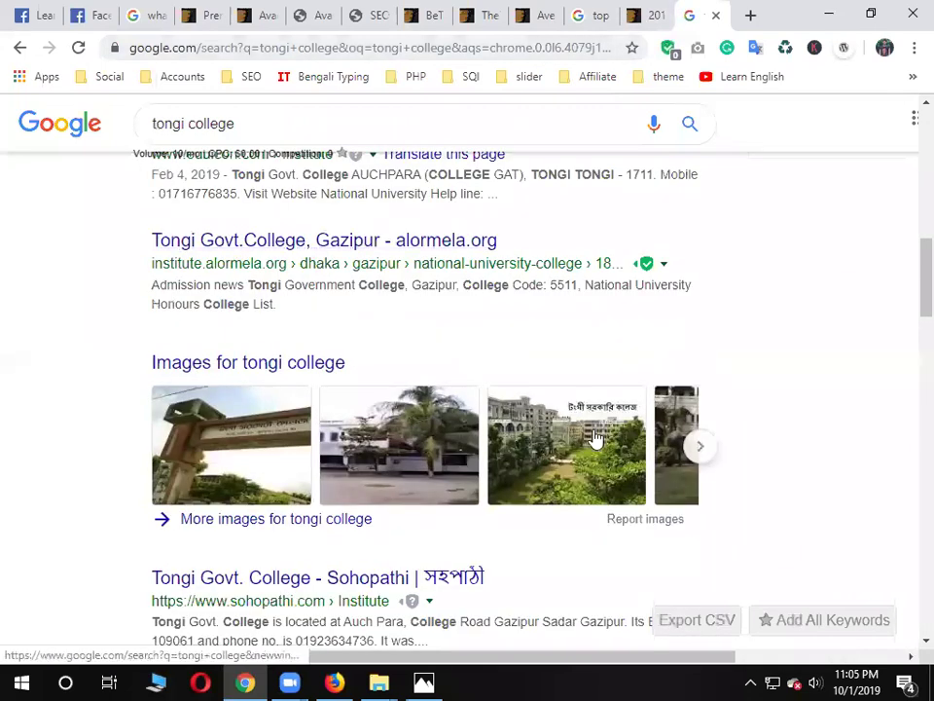
pyautogui.scroll(-3, 473, 400)
pyautogui.click(377, 307)
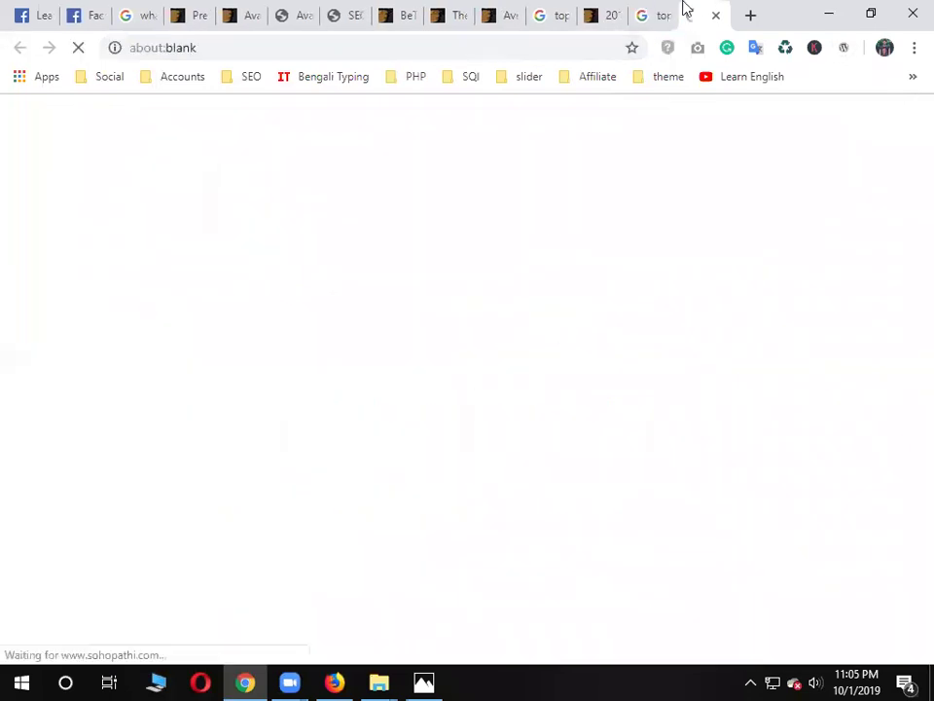
pyautogui.click(645, 10)
pyautogui.click(701, 14)
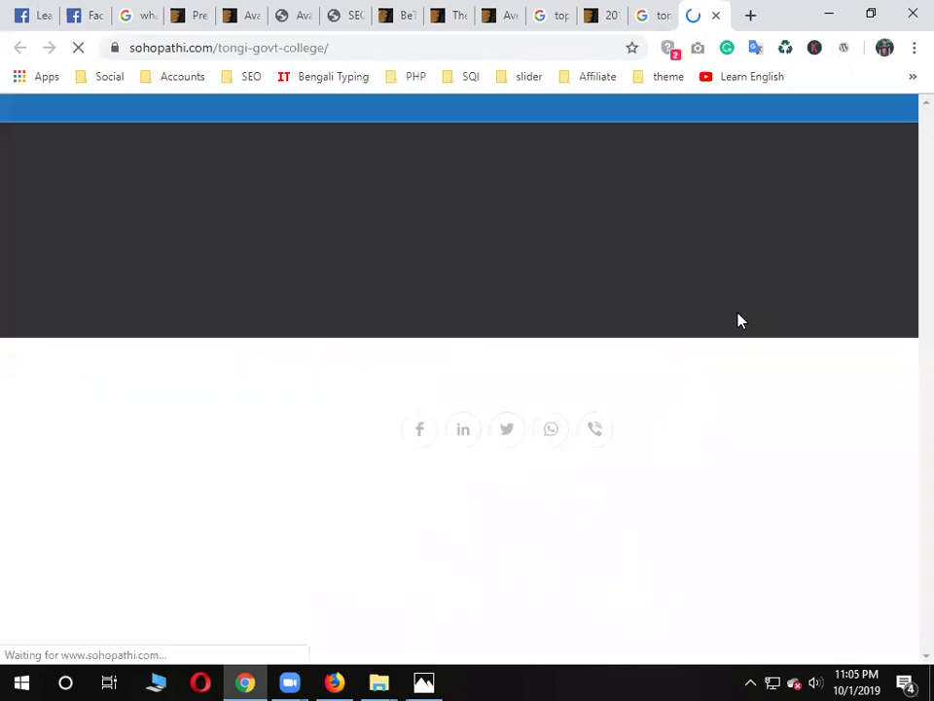
# Return to the tongi college search results and examine the videos and remaining college listings
pyautogui.click(641, 10)
pyautogui.scroll(-4, 548, 390)
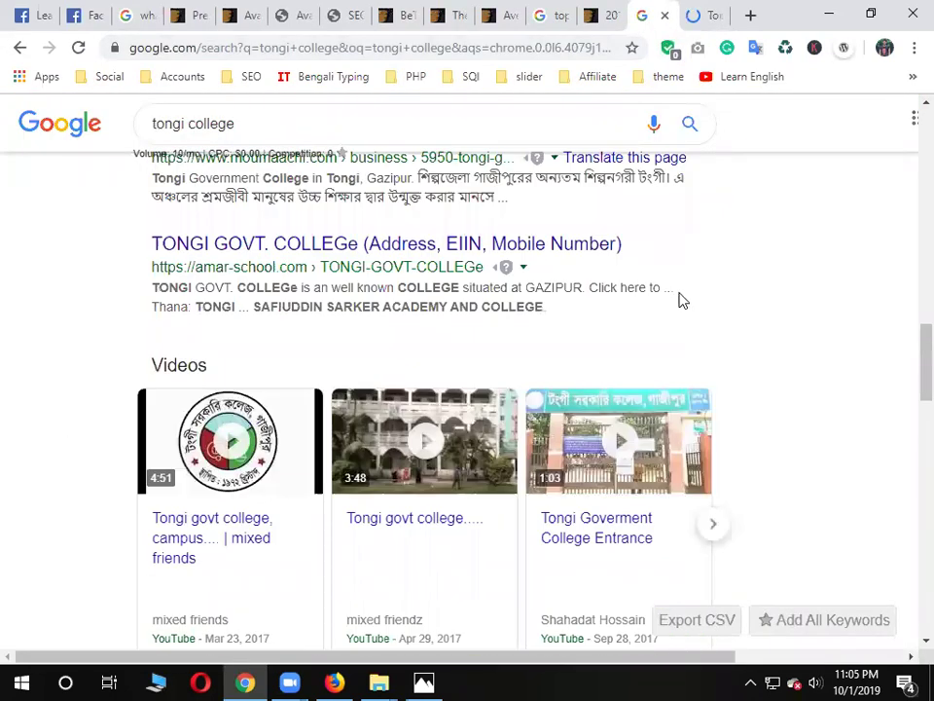
pyautogui.scroll(-5, 682, 300)
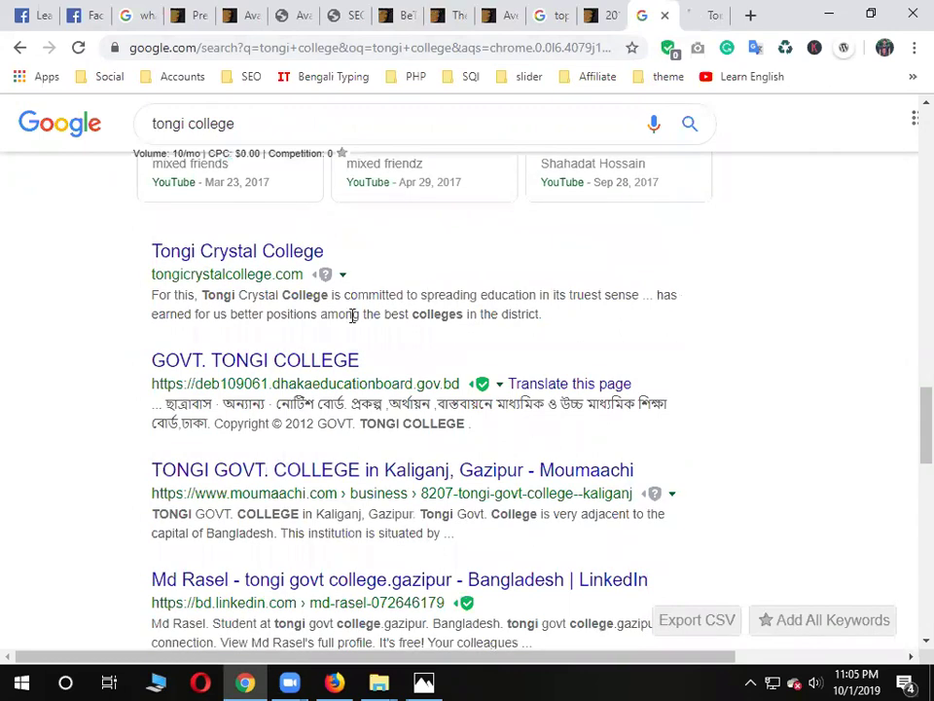
pyautogui.scroll(-3, 385, 341)
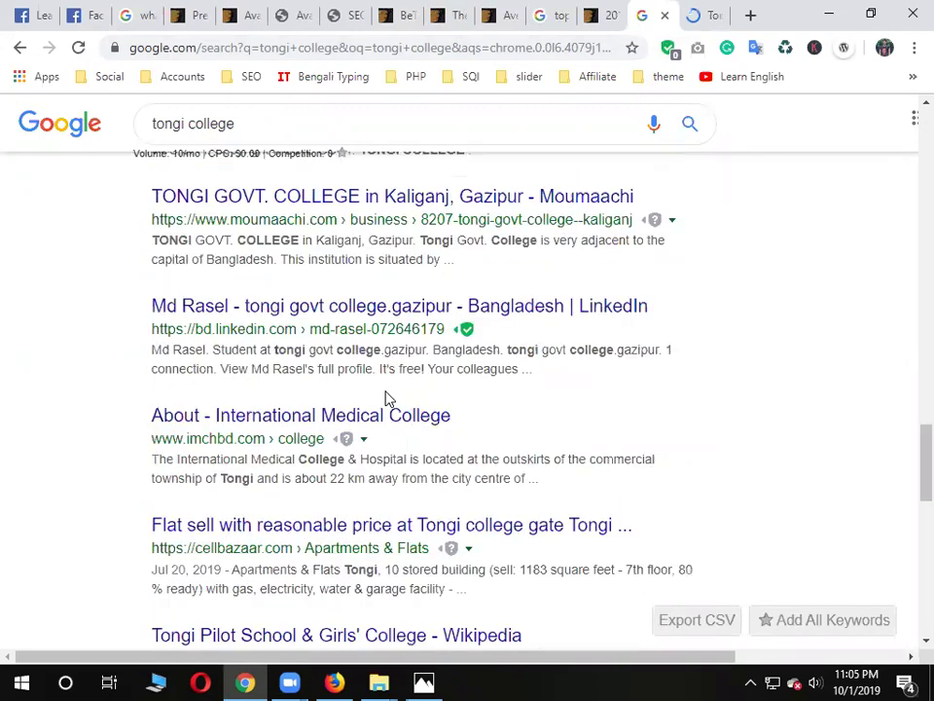
pyautogui.scroll(8, 682, 194)
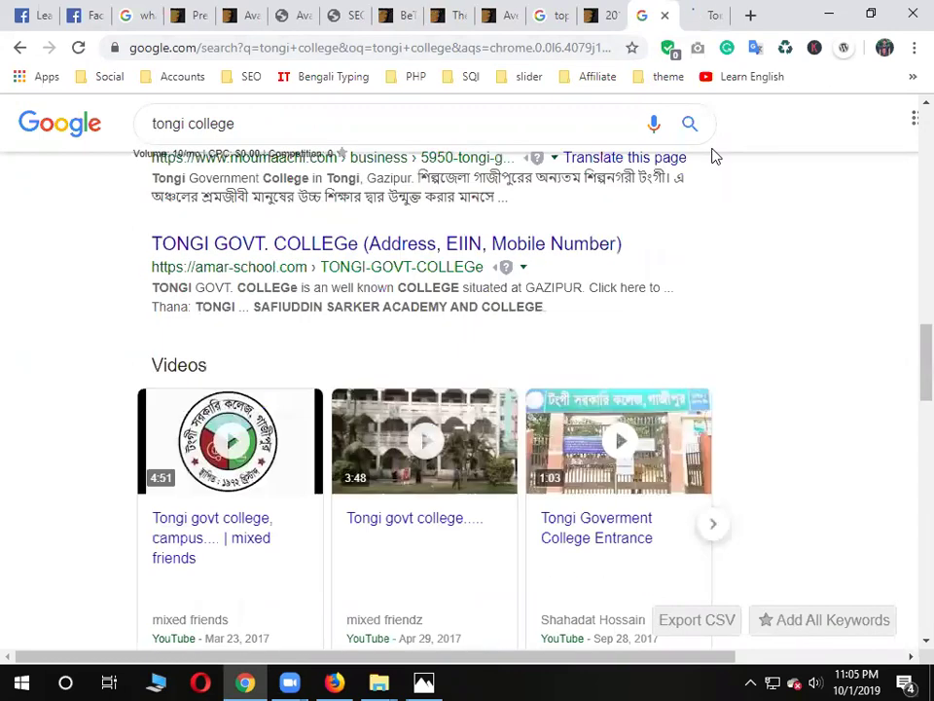
# Close the Tongi college tabs, switch to Photos and advance through the CMS images to the what is wordpress image
pyautogui.click(719, 21)
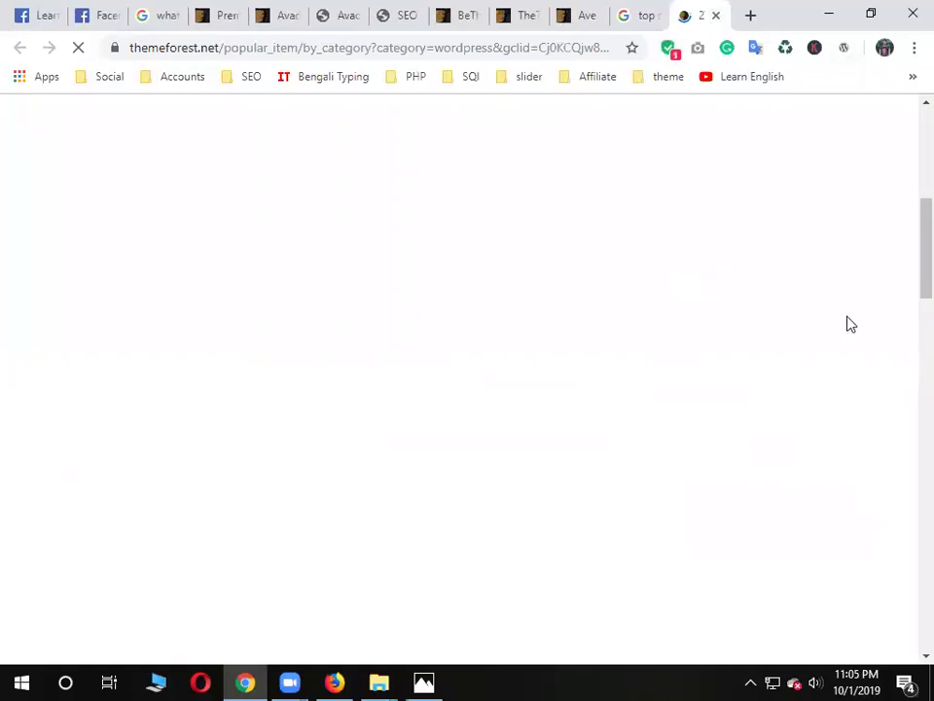
pyautogui.hotkey('alt', 'Tab')
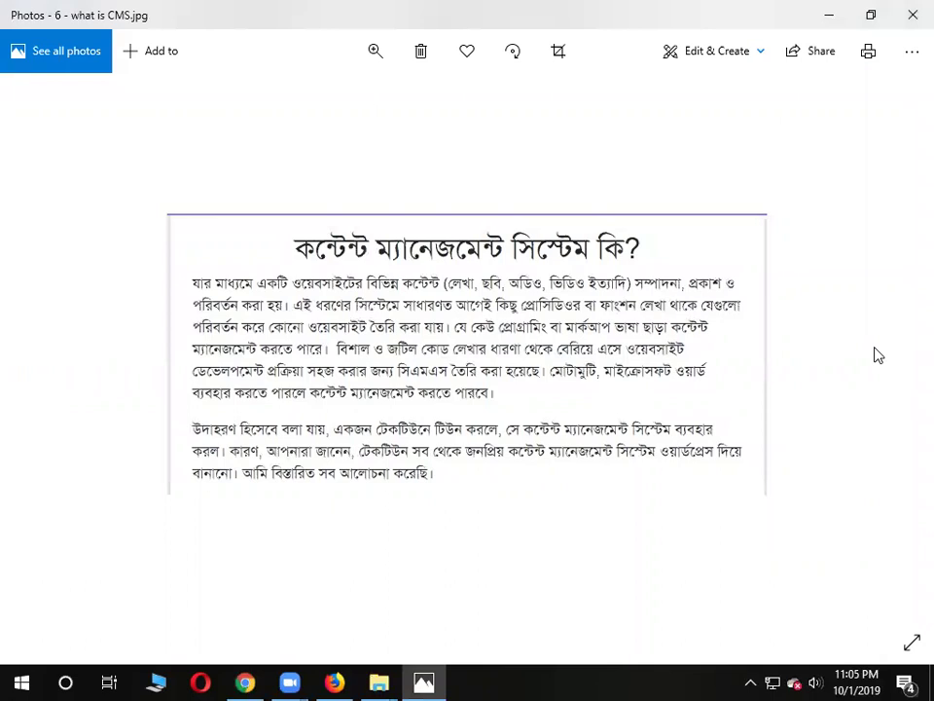
pyautogui.click(874, 354)
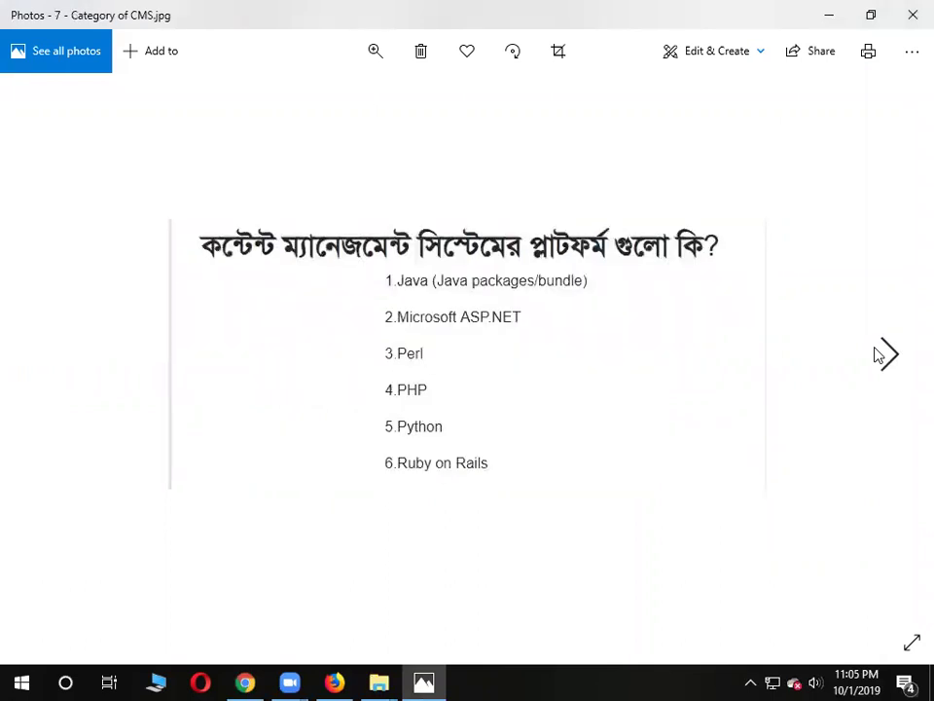
pyautogui.press('Right')
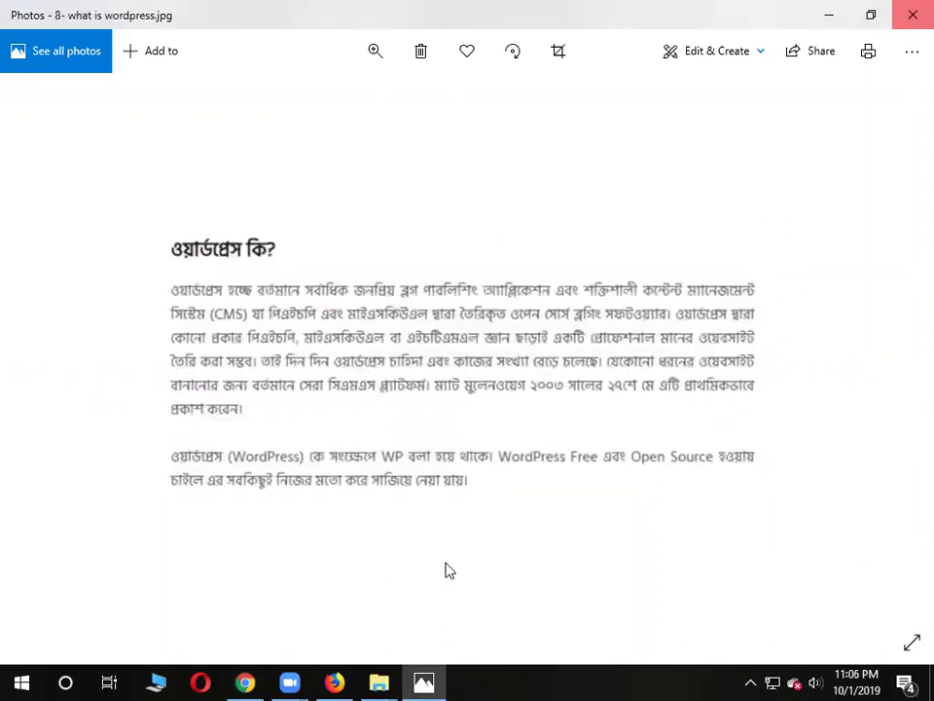
# Switch to Chrome, open the BeTheme item page on ThemeForest and highlight its regular license price and theme name
pyautogui.hotkey('alt', 'Tab')
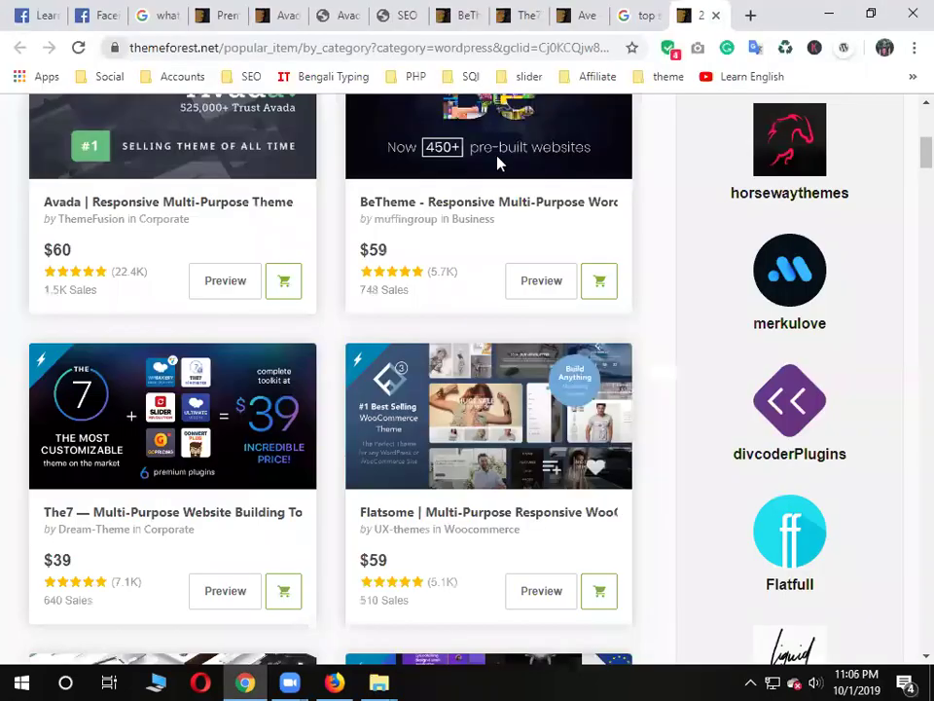
pyautogui.click(385, 16)
pyautogui.hotkey('ctrl', 'Tab')
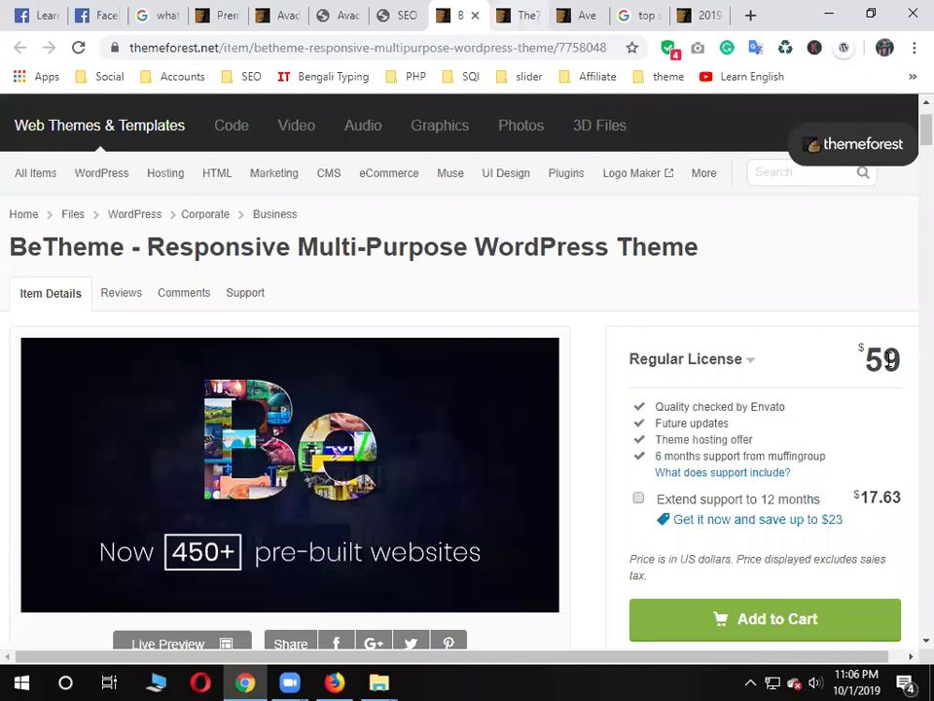
pyautogui.doubleClick(883, 360)
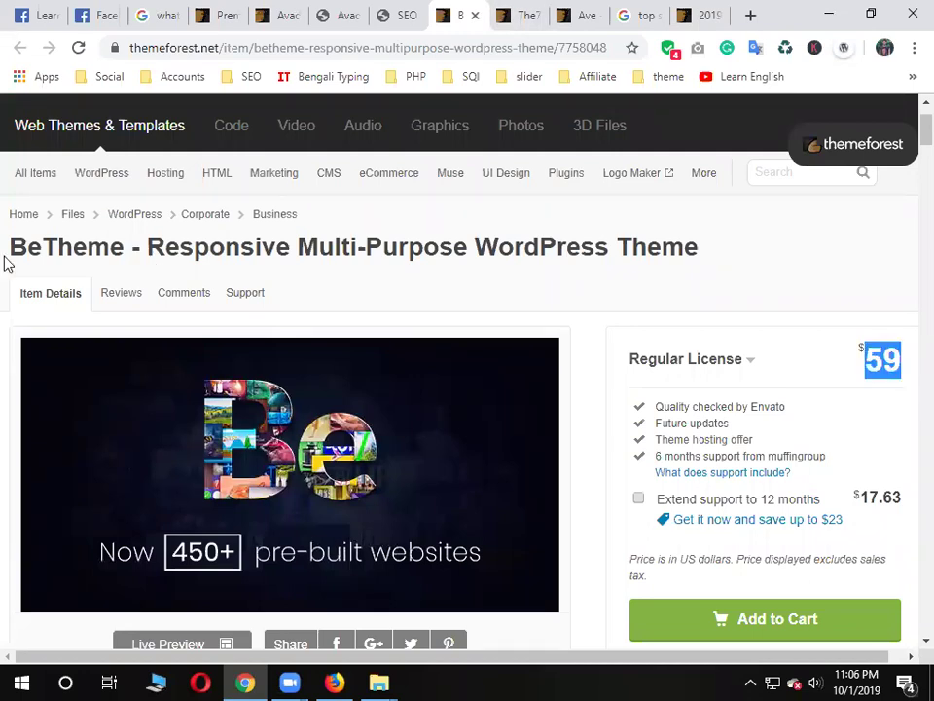
pyautogui.doubleClick(66, 246)
# Open BeTheme's live preview and remove the Envato Market frame around the demo site
pyautogui.scroll(-1, 501, 152)
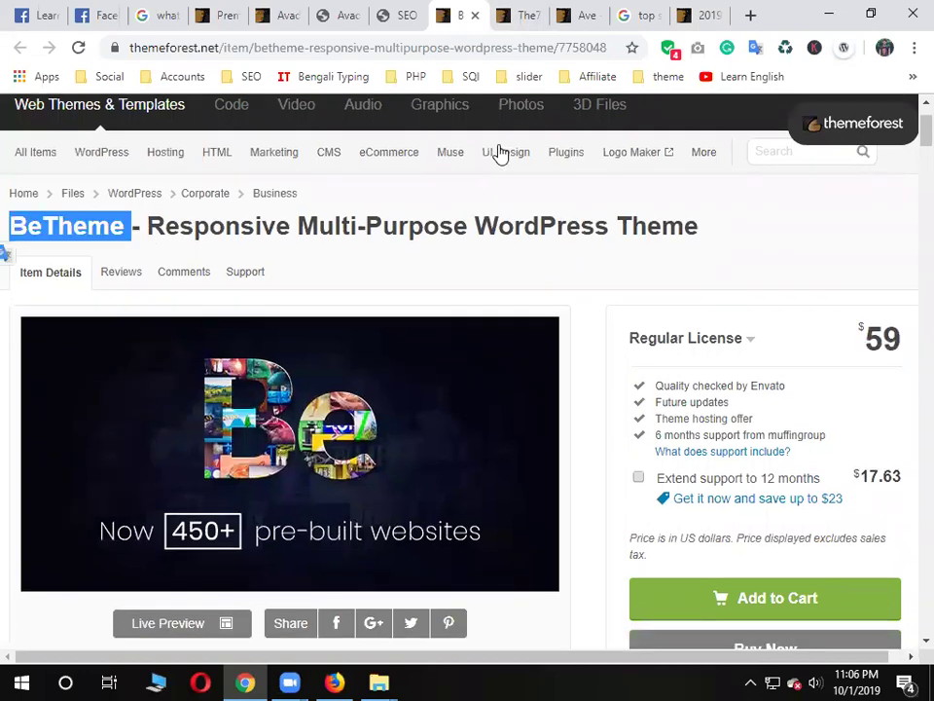
pyautogui.scroll(-2, 216, 469)
pyautogui.click(177, 473)
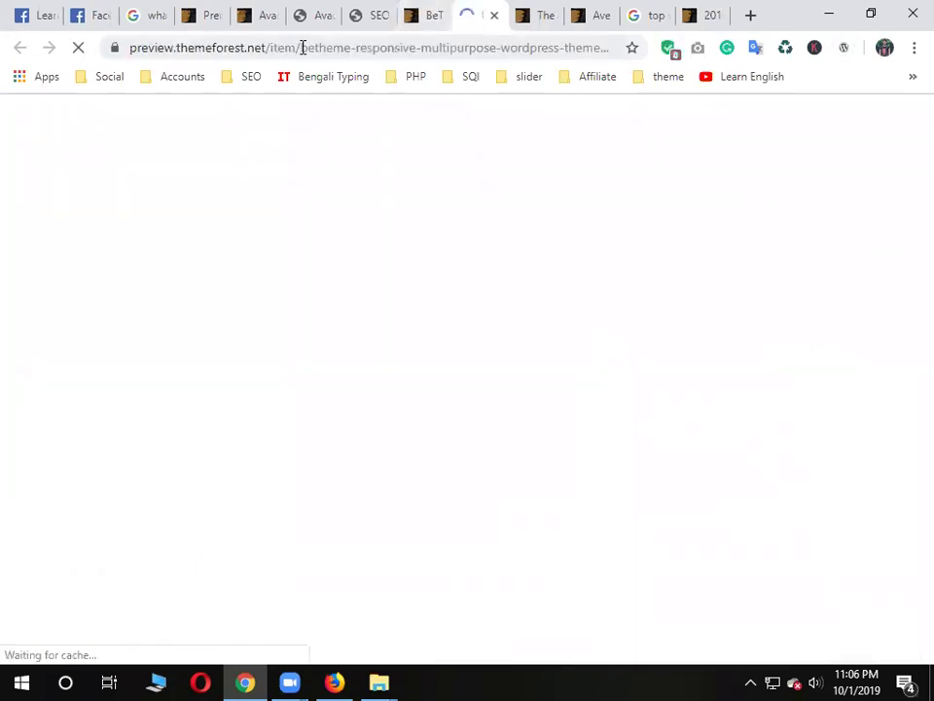
pyautogui.hotkey('ctrl', 'l')
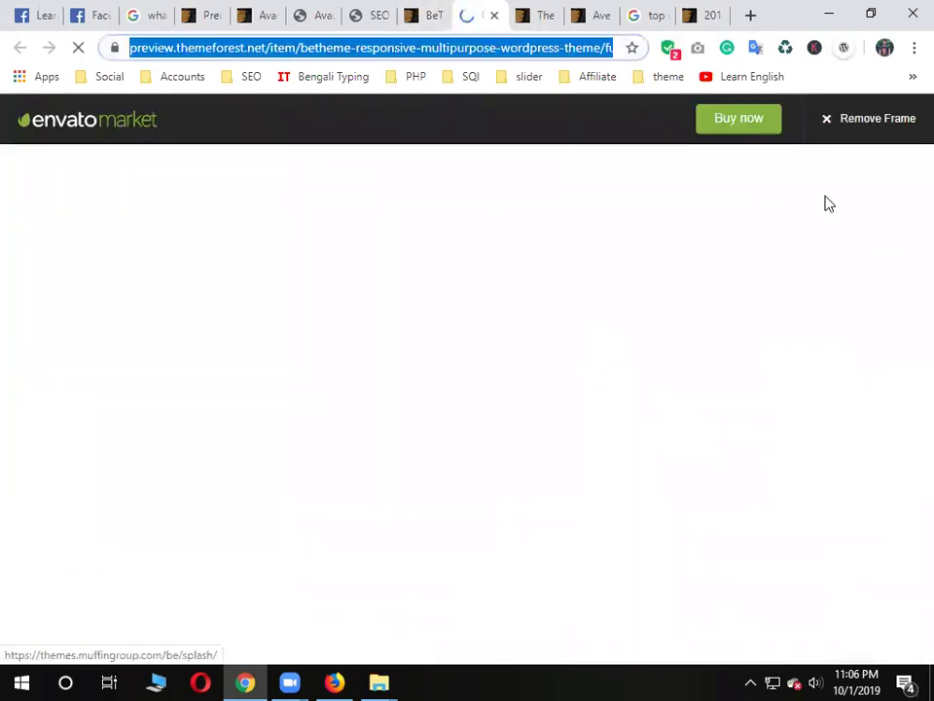
pyautogui.click(558, 362)
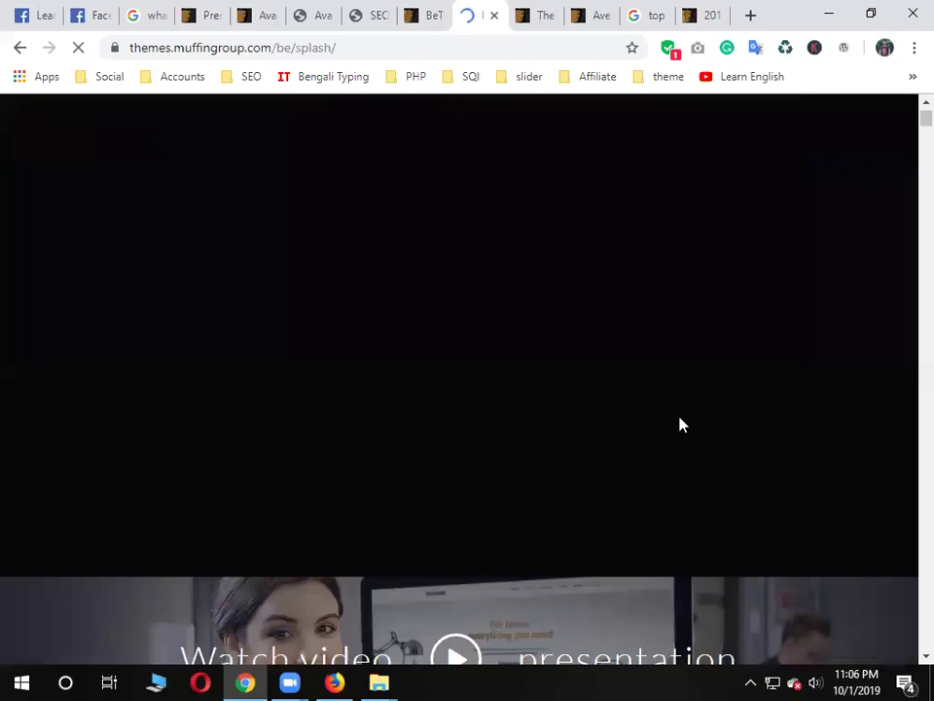
# Look through the pre-built websites on the BeTheme demo page and highlight "click installation" in the heading
pyautogui.scroll(-6, 681, 425)
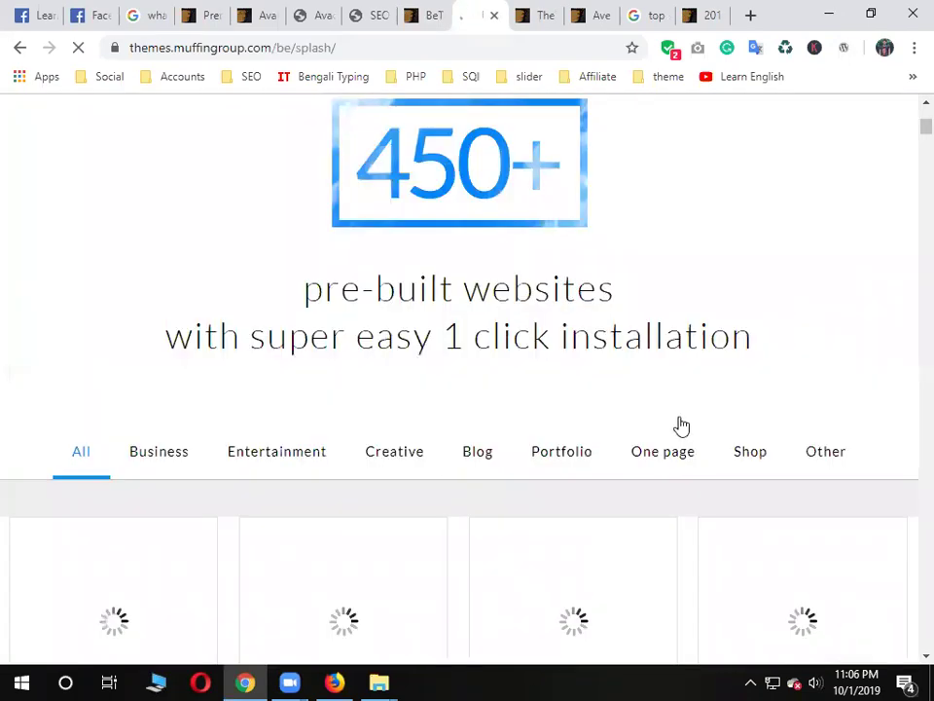
pyautogui.scroll(-4, 681, 425)
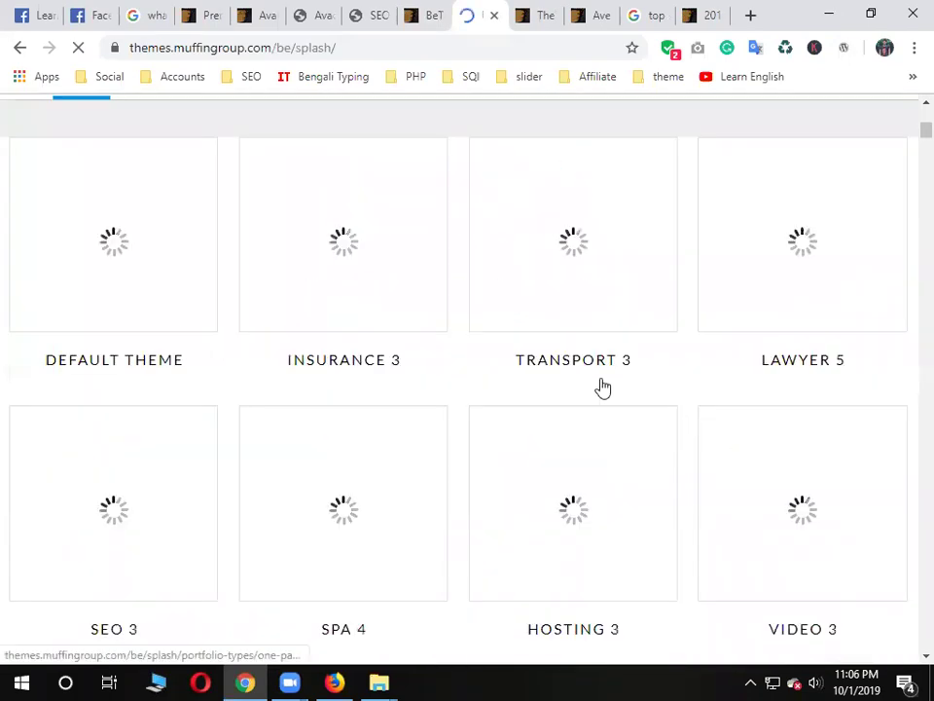
pyautogui.scroll(-3, 603, 388)
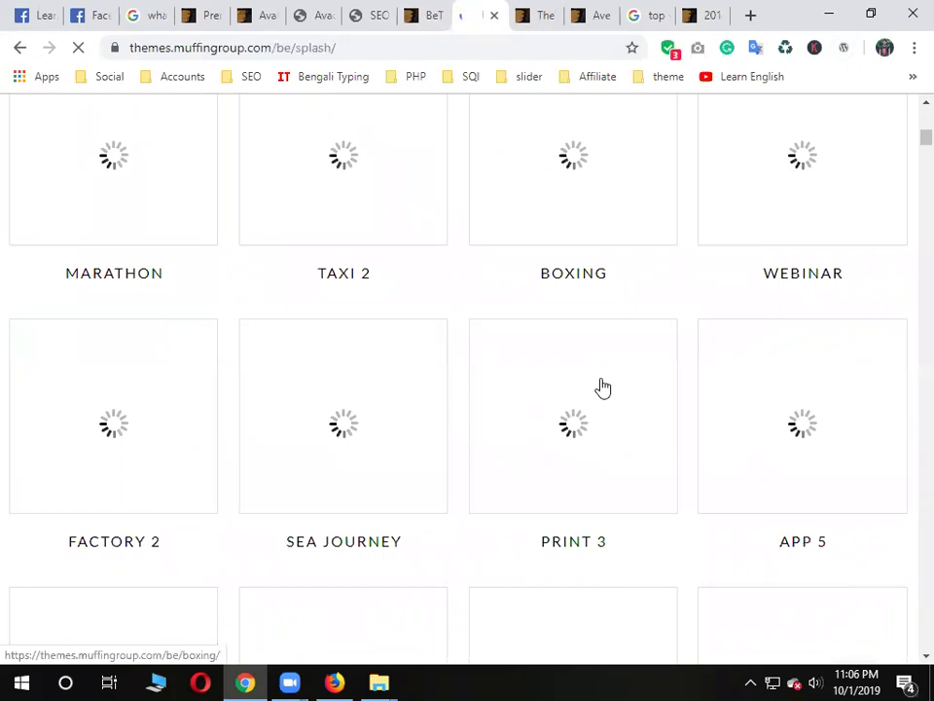
pyautogui.scroll(3, 603, 384)
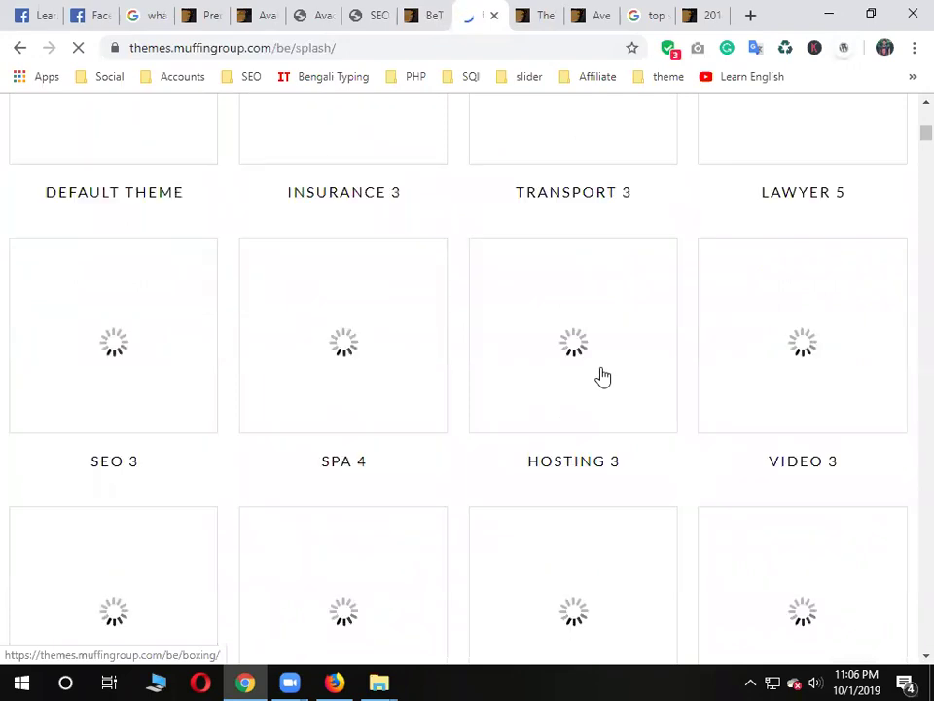
pyautogui.scroll(3, 603, 377)
pyautogui.scroll(1, 603, 377)
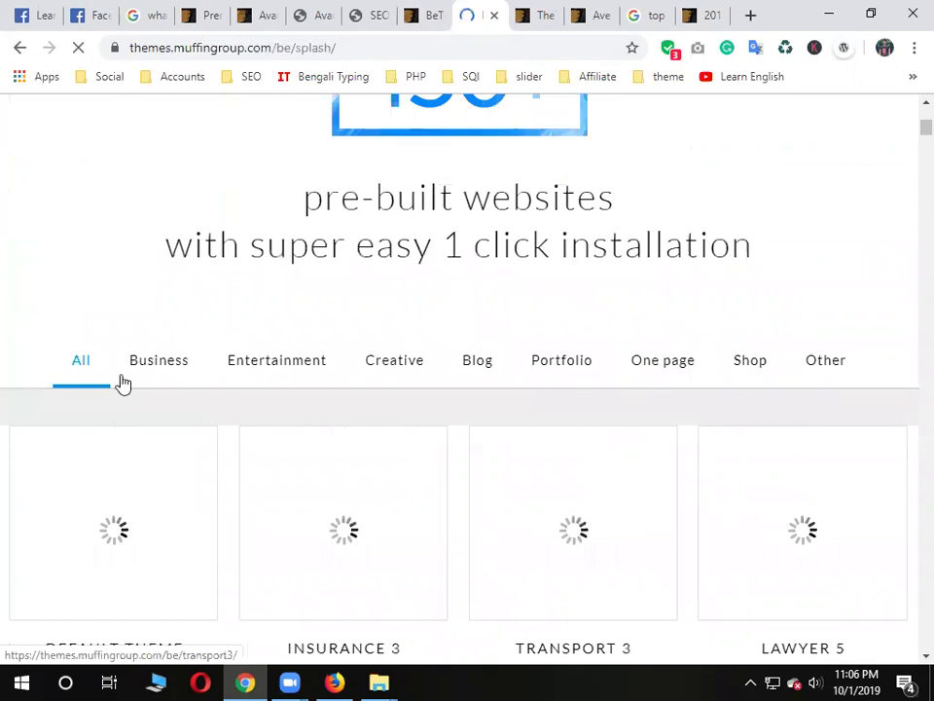
pyautogui.scroll(1, 516, 392)
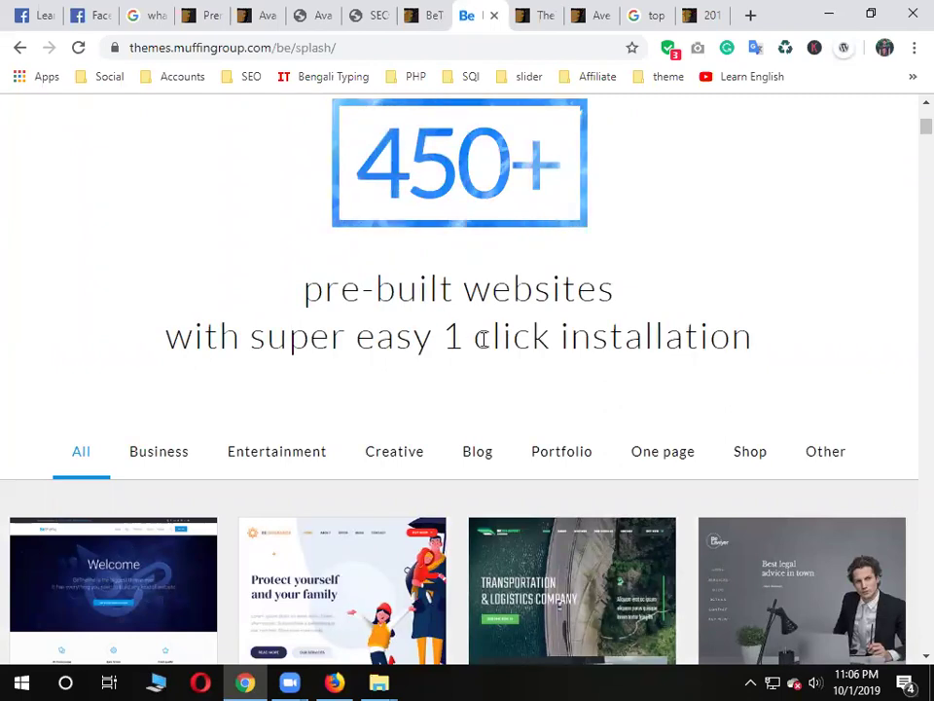
pyautogui.moveTo(474, 336); pyautogui.dragTo(792, 368)
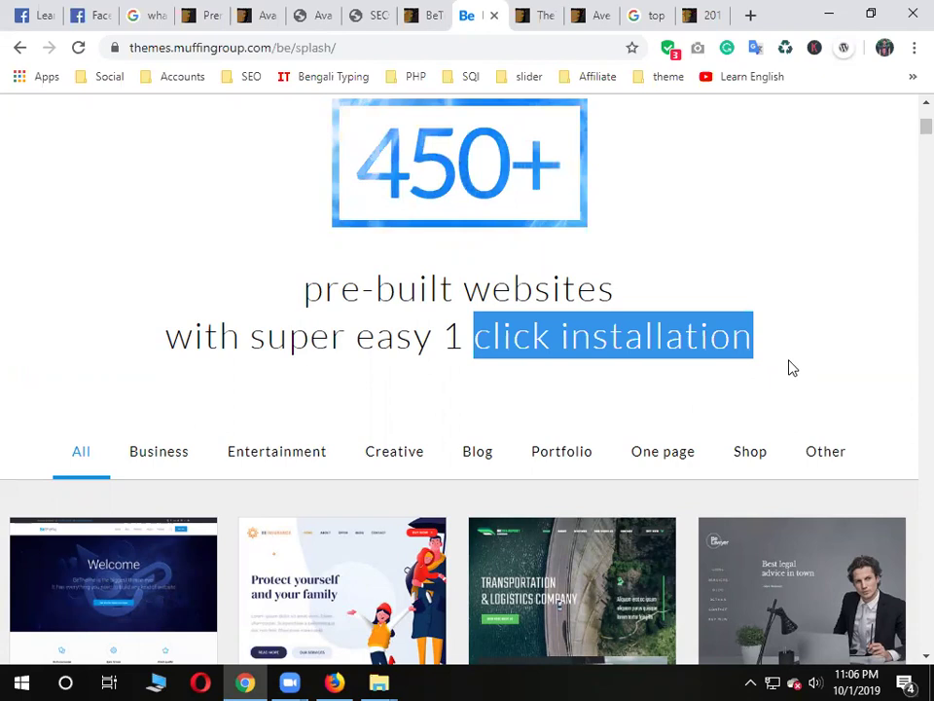
pyautogui.click(793, 368)
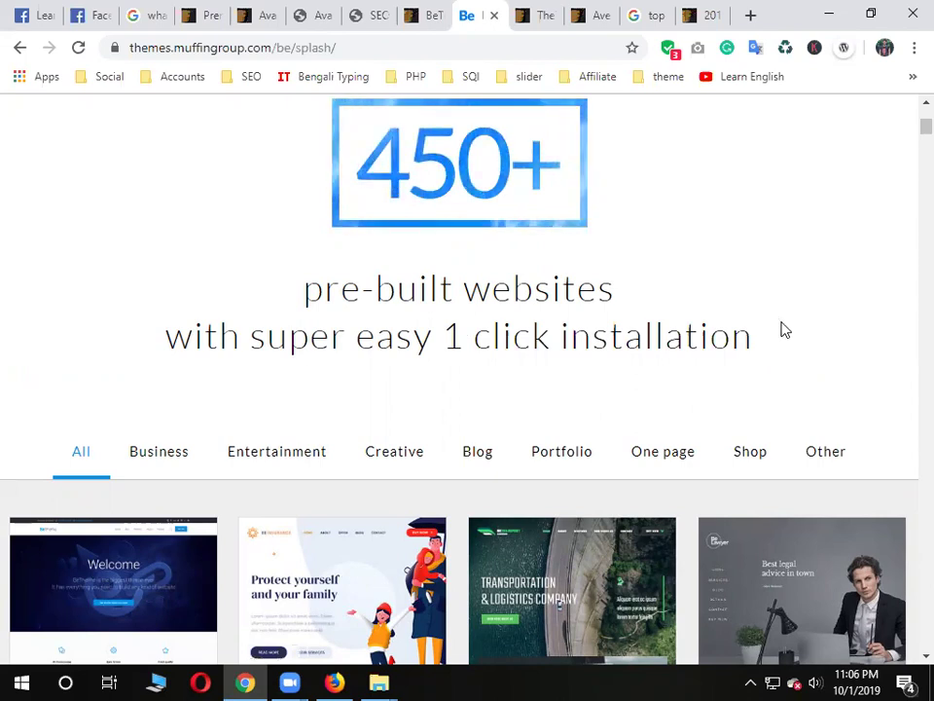
# Highlight the demo site's address, revisit the BeTheme item page to point out its license price, and return to the demo
pyautogui.scroll(-1, 783, 331)
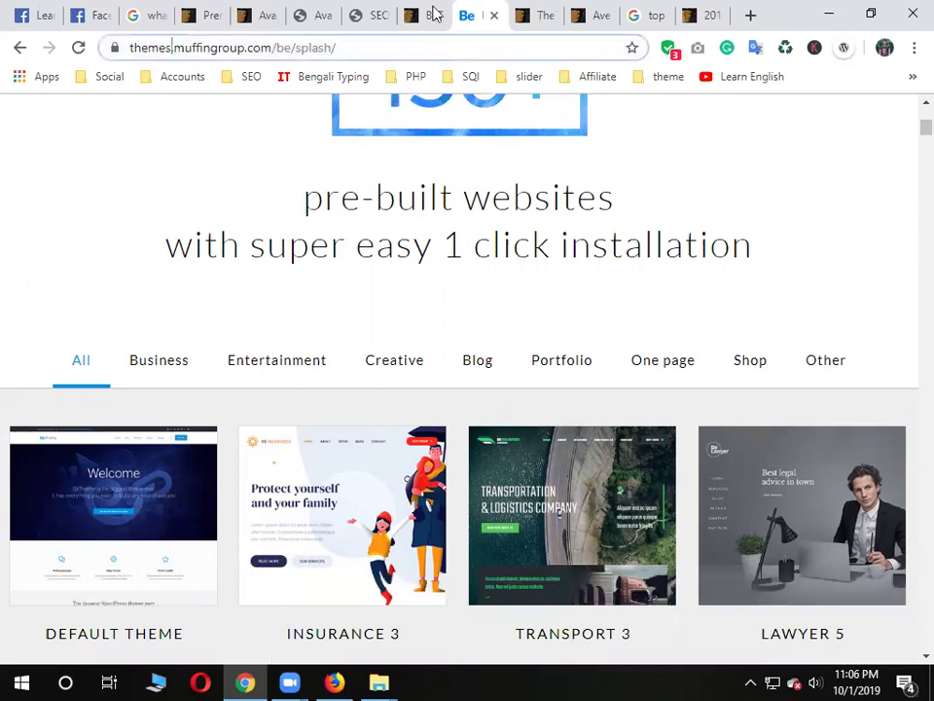
pyautogui.moveTo(378, 48); pyautogui.dragTo(214, 47)
pyautogui.hotkey('ctrl', 'shift', 'Tab')
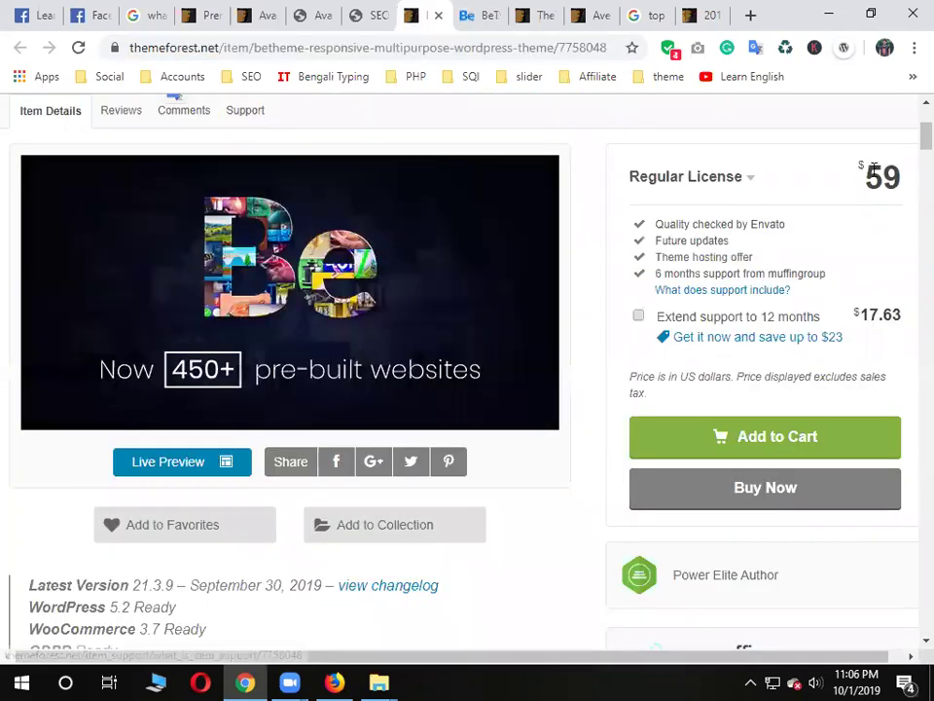
pyautogui.moveTo(905, 180); pyautogui.dragTo(805, 190)
pyautogui.click(467, 8)
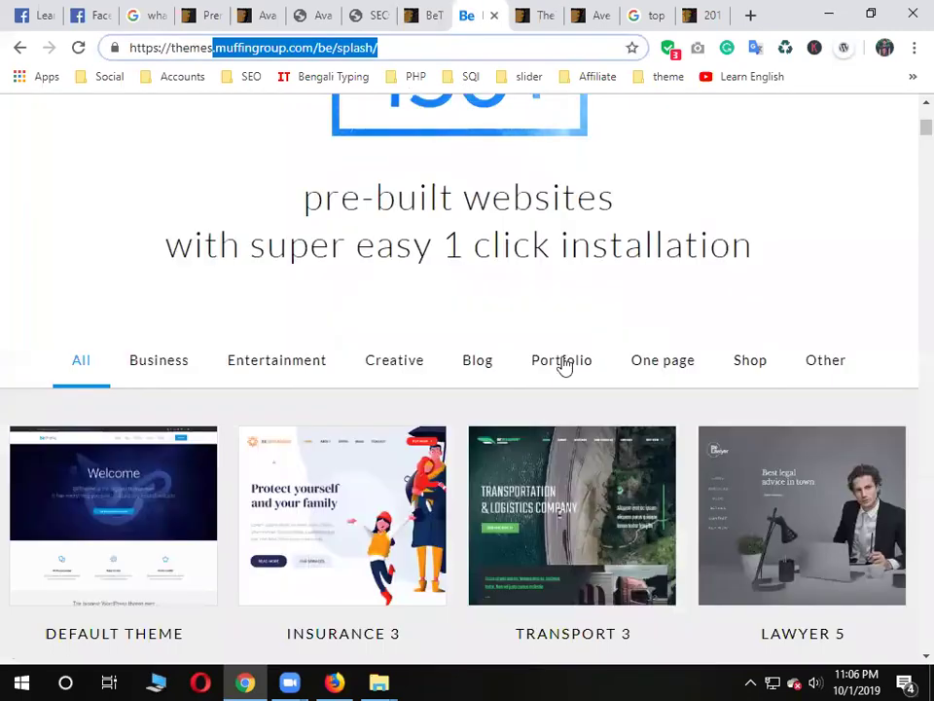
# Filter the pre-built websites by the Blog category and look through the matching demos
pyautogui.scroll(-1, 530, 341)
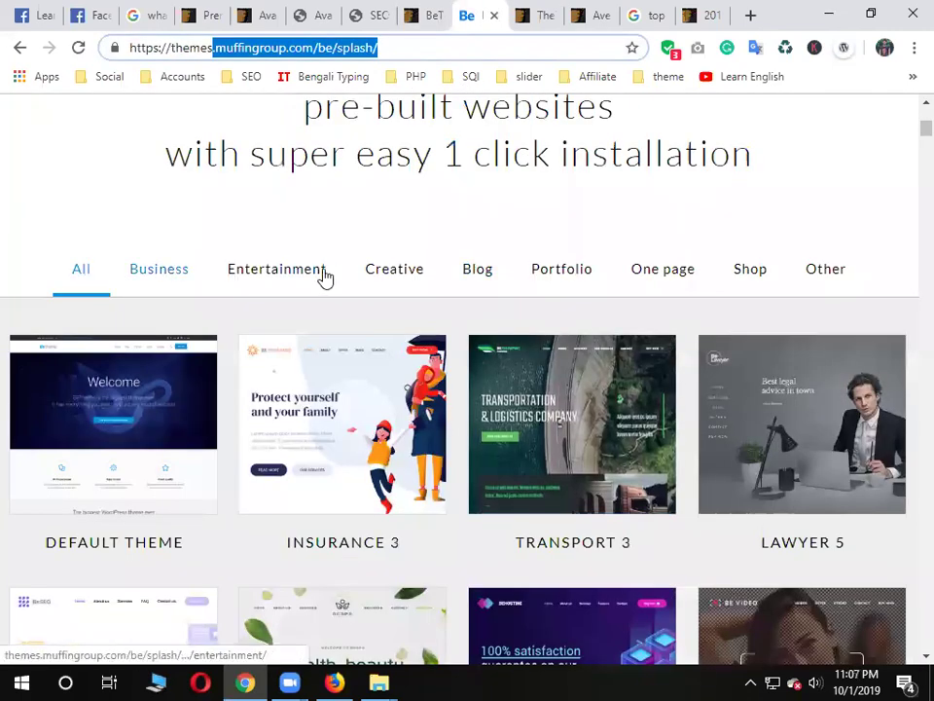
pyautogui.click(477, 278)
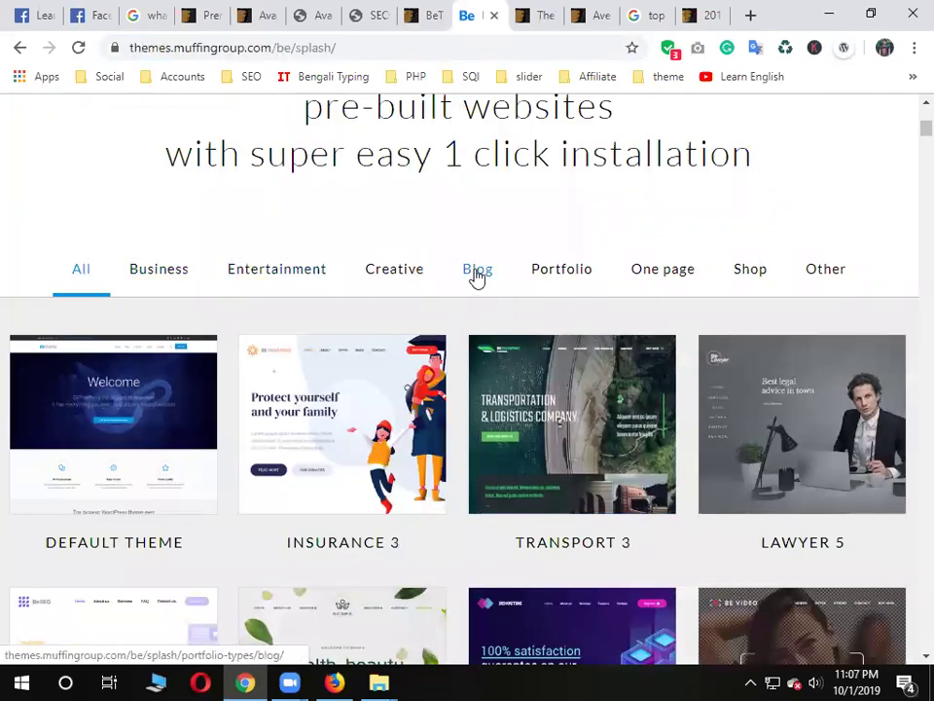
pyautogui.scroll(-3, 482, 287)
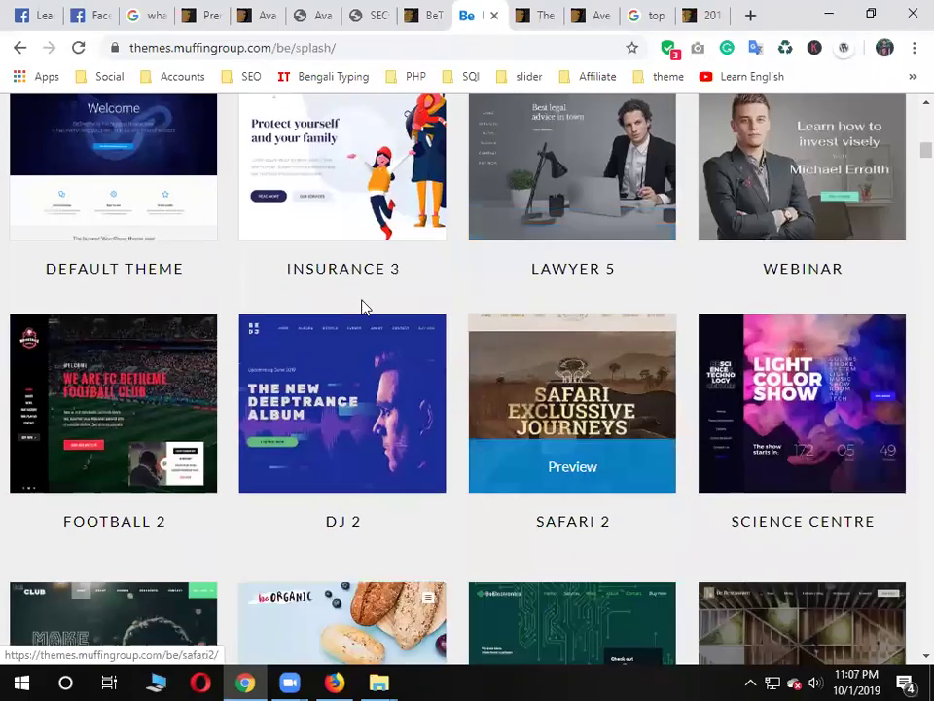
pyautogui.scroll(1, 358, 282)
pyautogui.scroll(-3, 615, 545)
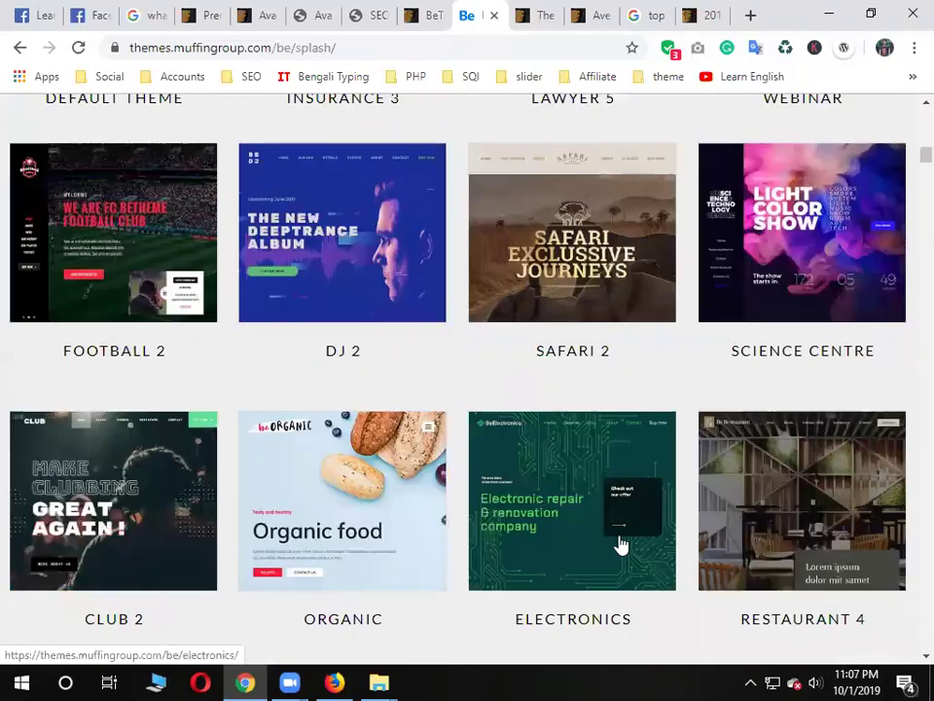
pyautogui.scroll(-6, 801, 516)
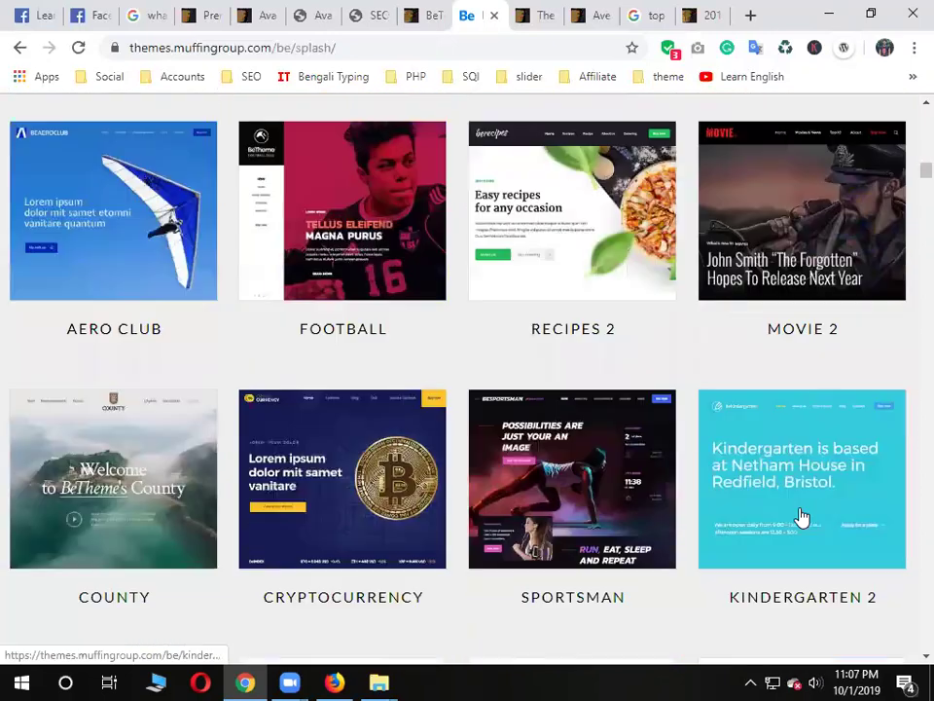
pyautogui.scroll(-1, 801, 516)
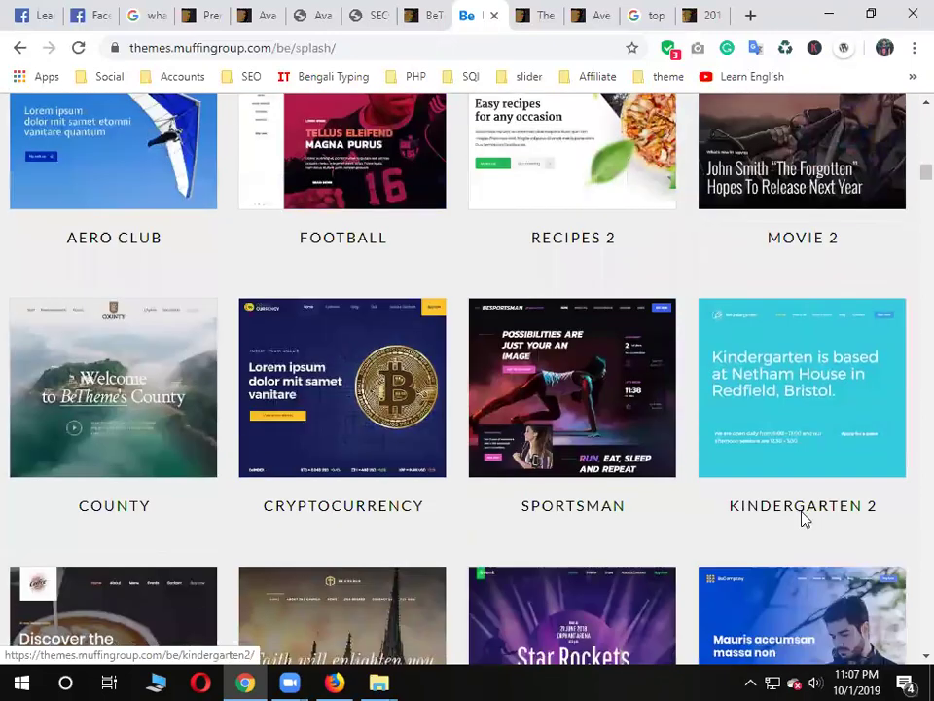
pyautogui.scroll(-1, 711, 494)
pyautogui.scroll(-3, 653, 467)
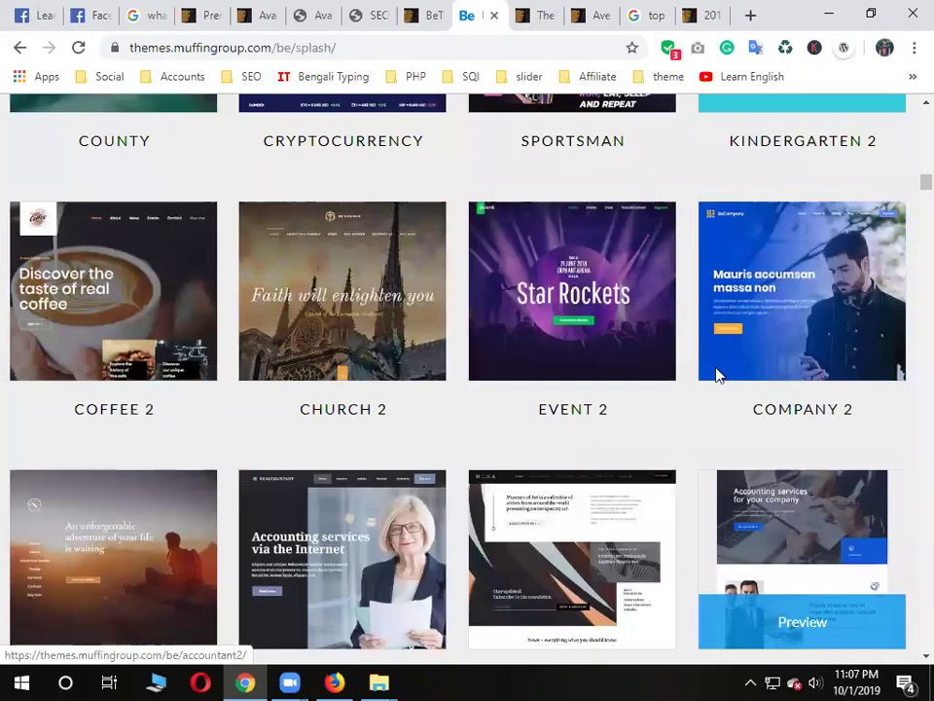
pyautogui.scroll(-3, 717, 375)
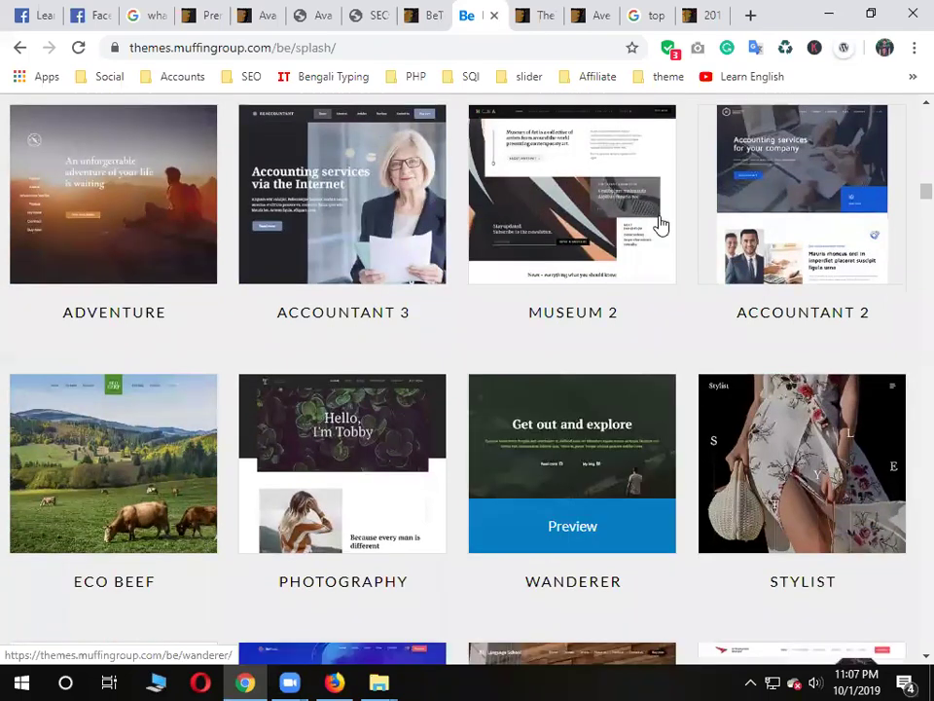
# Open the Wanderer demo in a new tab, highlight its address and look through the page
pyautogui.rightClick(563, 184)
pyautogui.click(613, 193)
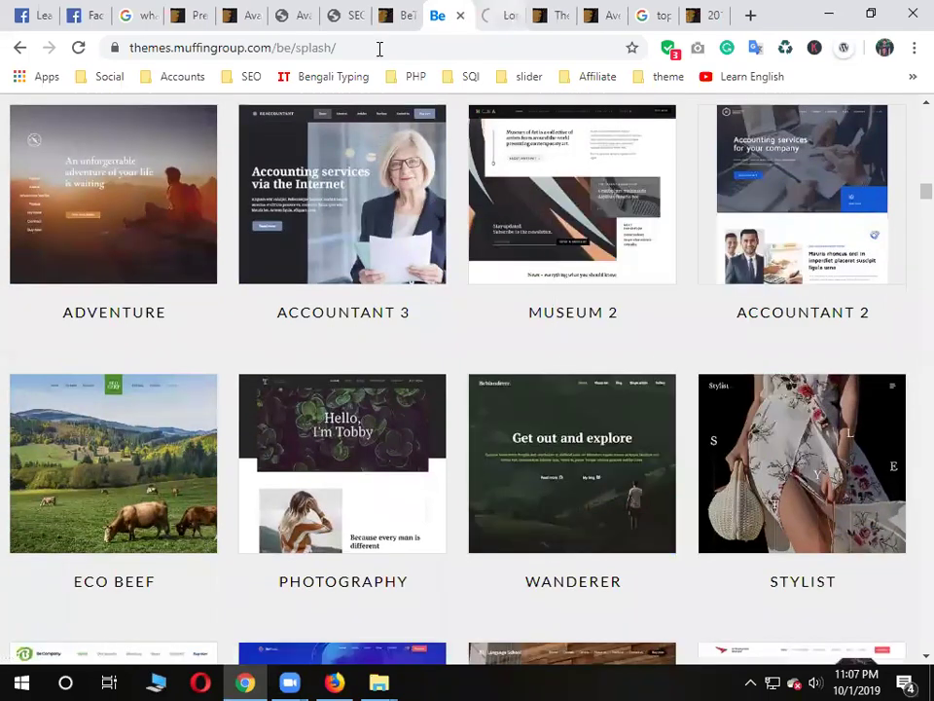
pyautogui.hotkey('ctrl', 'Tab')
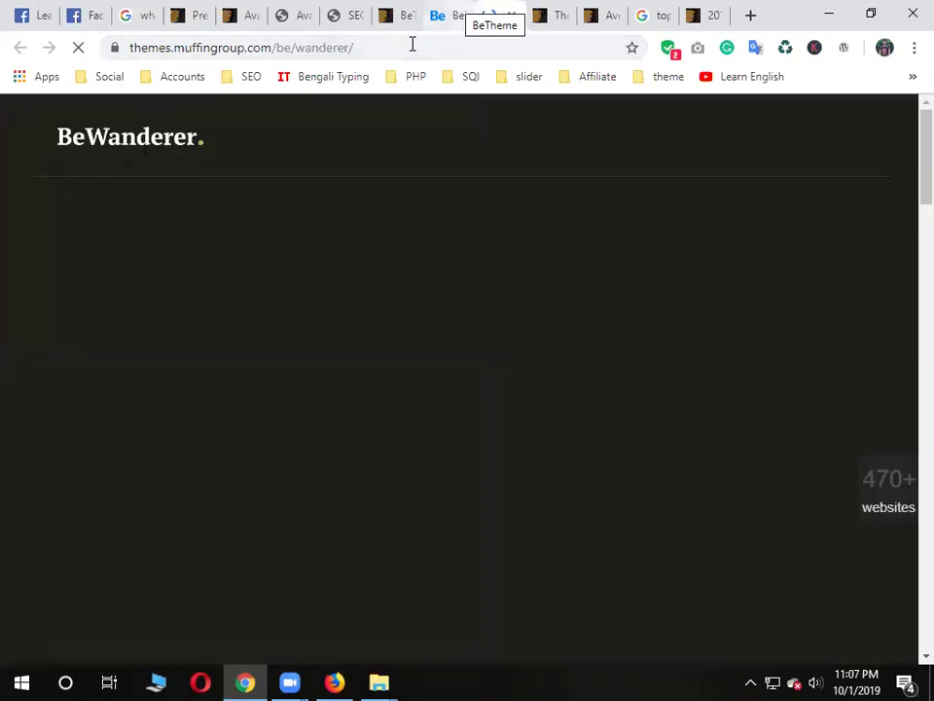
pyautogui.click(413, 46)
pyautogui.rightClick(412, 45)
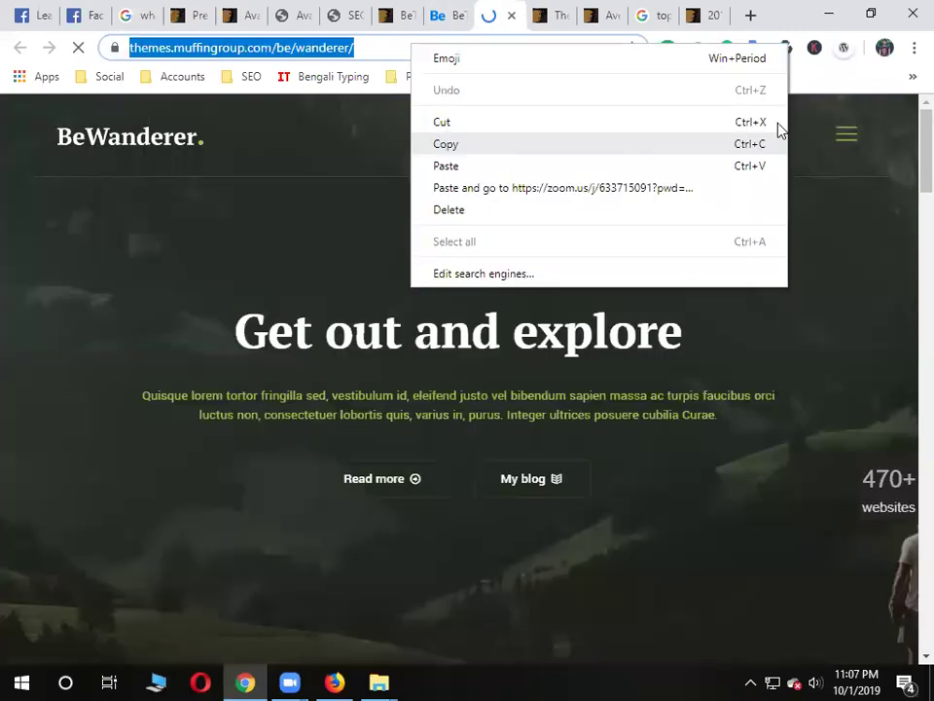
pyautogui.press('Escape')
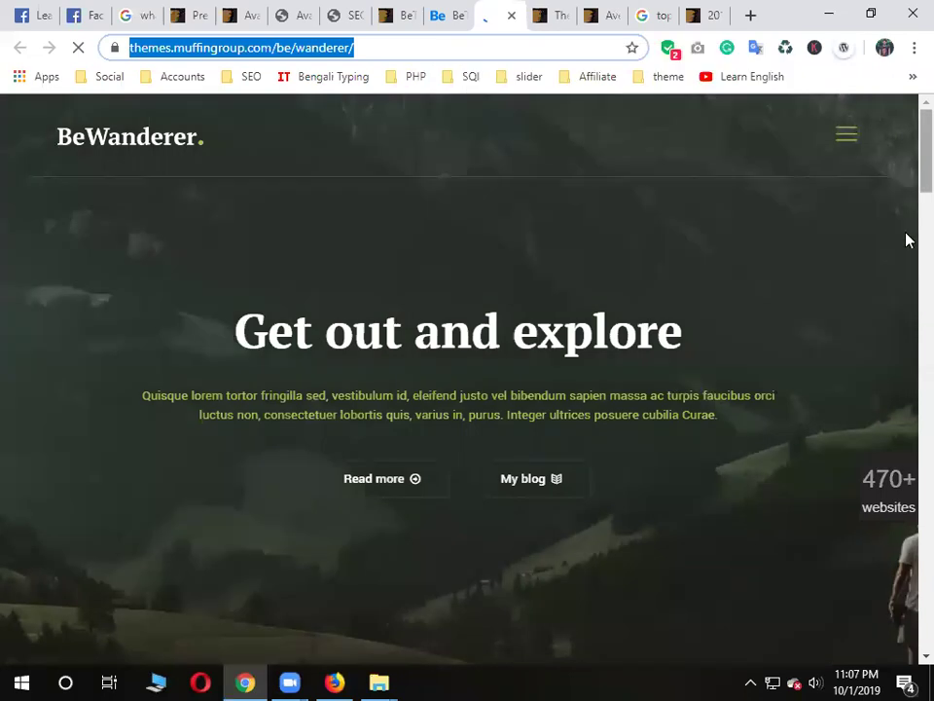
pyautogui.click(907, 446)
pyautogui.scroll(-5, 752, 384)
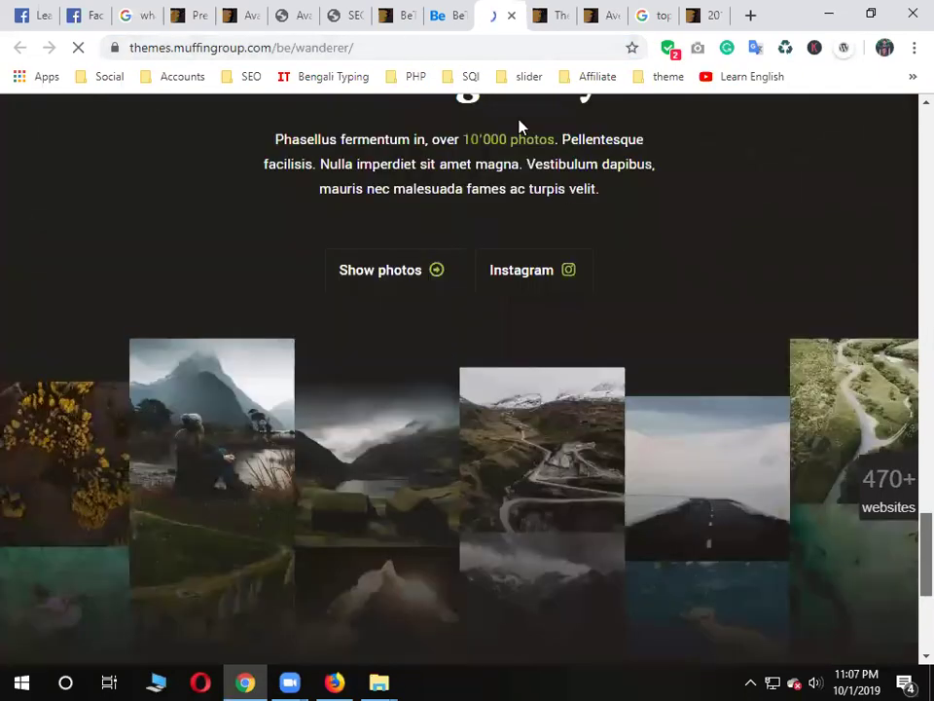
pyautogui.hotkey('ctrl', 'l')
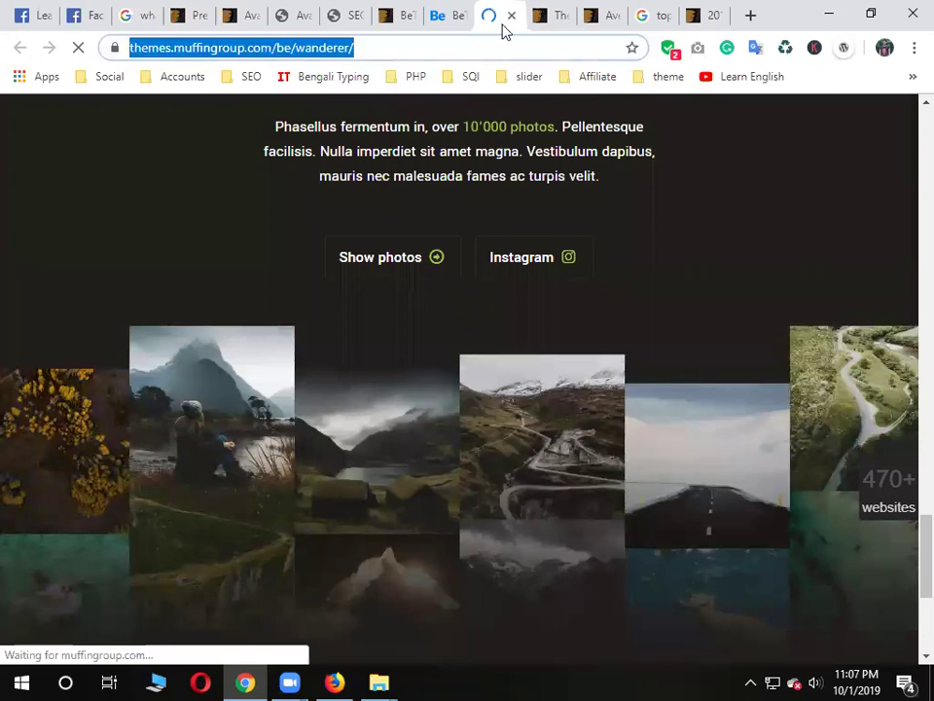
# Return to the pre-built websites gallery and open the Employment demo in a new tab
pyautogui.click(448, 16)
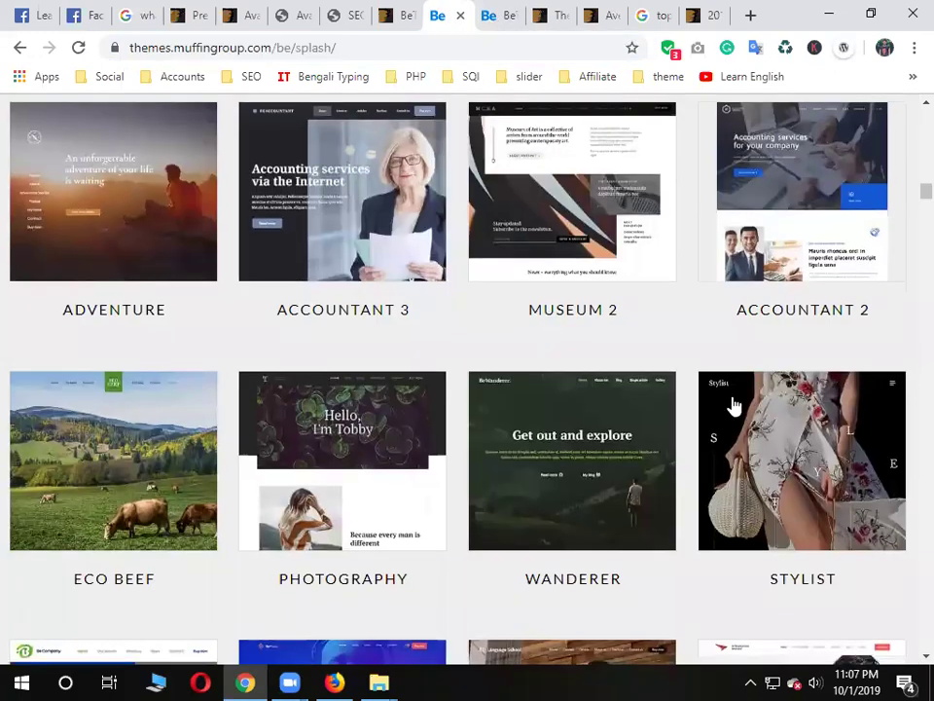
pyautogui.scroll(-3, 732, 405)
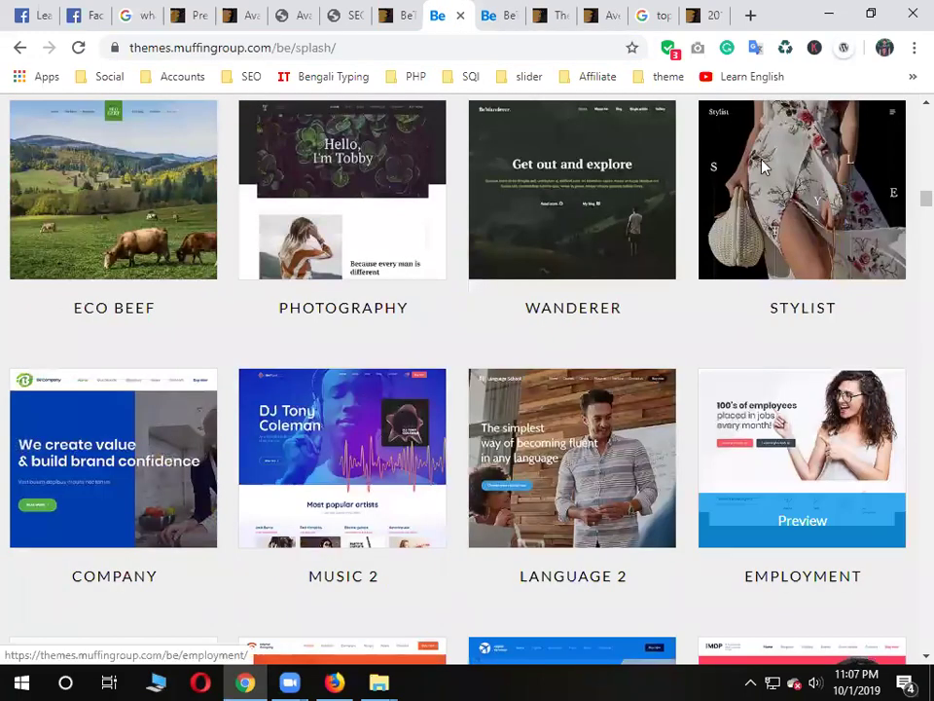
pyautogui.rightClick(671, 124)
pyautogui.click(740, 135)
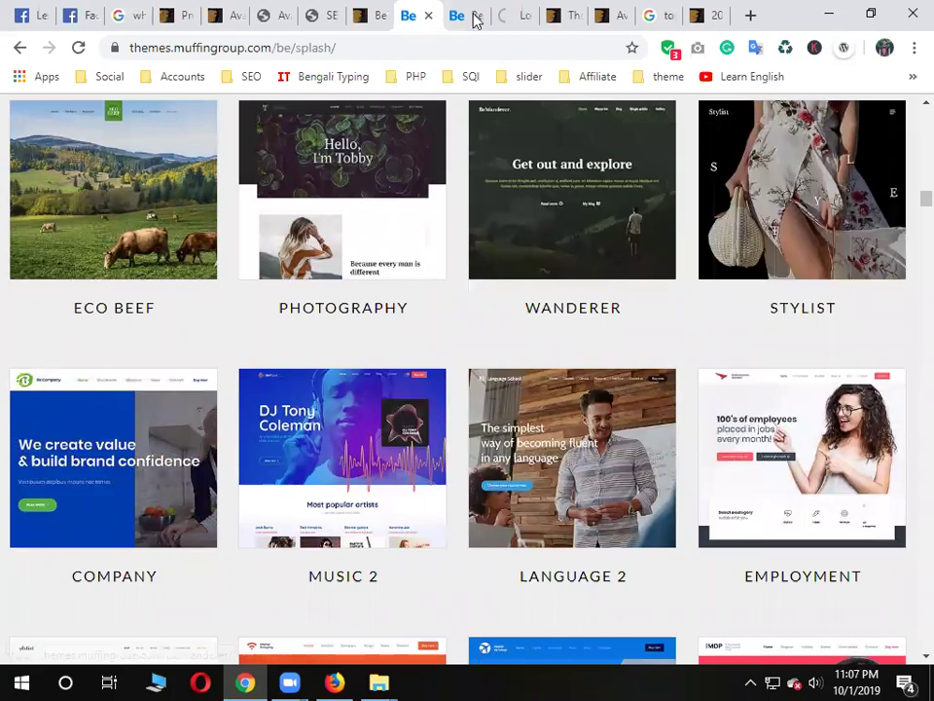
# Close the Wanderer demo and browse more pre-built websites in the gallery while the Employment demo loads
pyautogui.click(474, 17)
pyautogui.hotkey('ctrl', 'w')
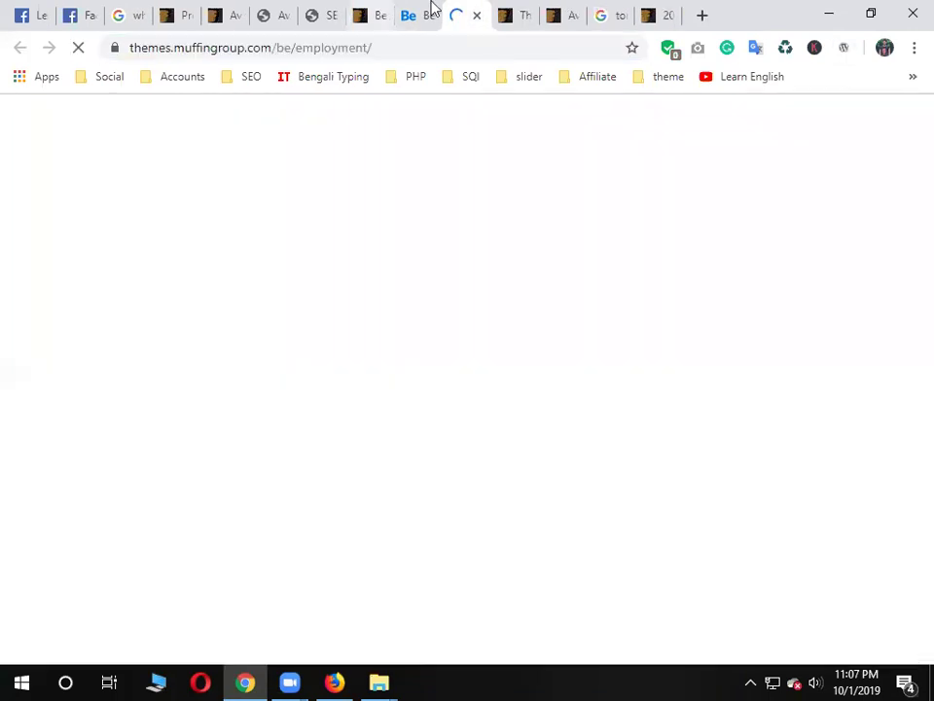
pyautogui.hotkey('ctrl', 'shift', 'Tab')
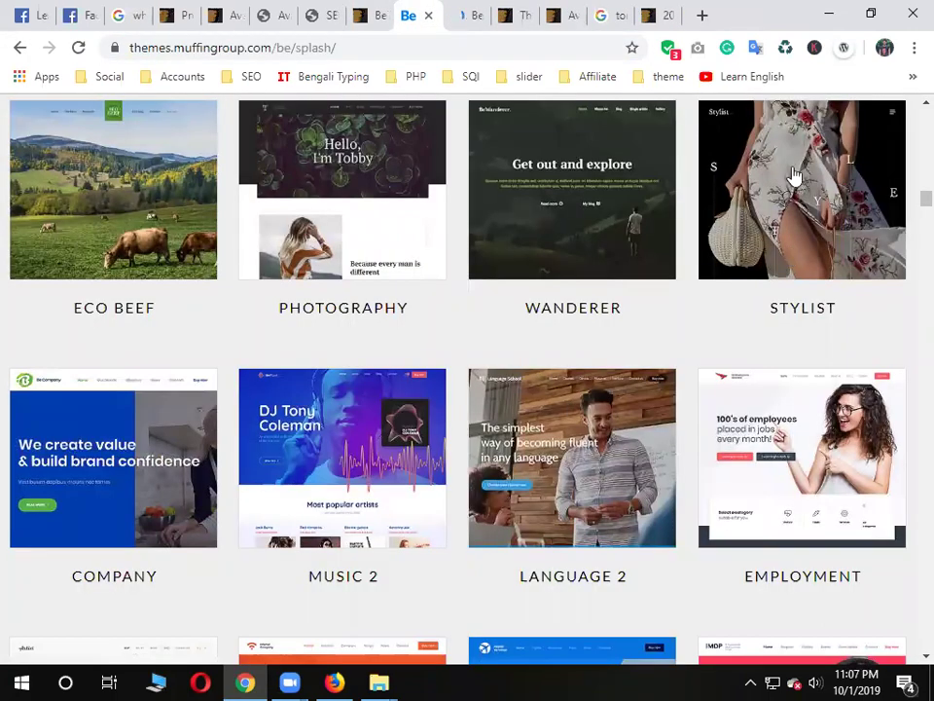
pyautogui.scroll(-3, 686, 382)
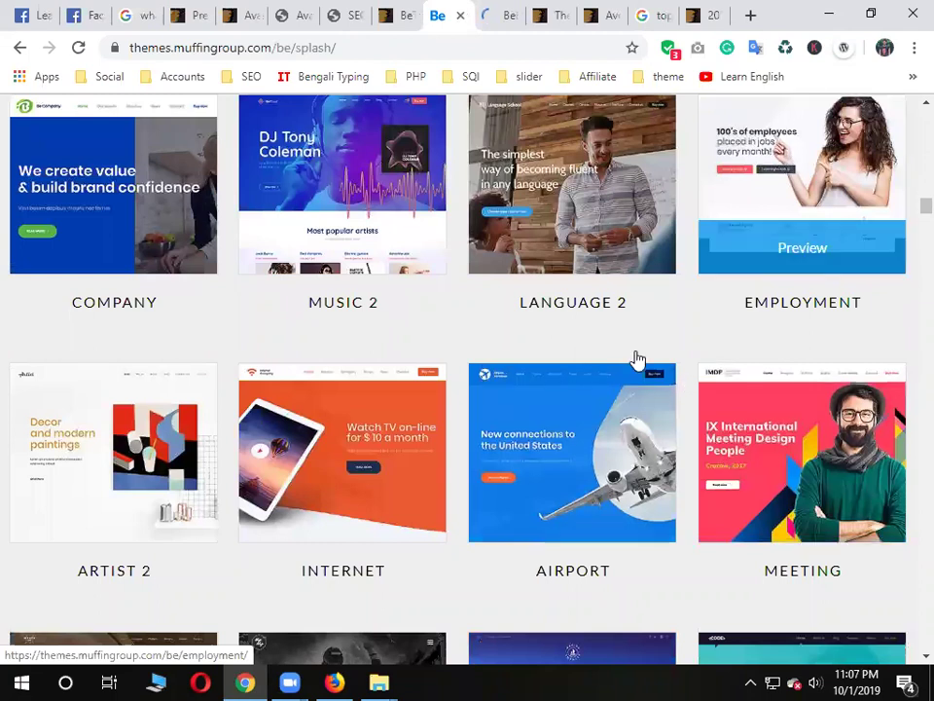
pyautogui.scroll(-3, 638, 359)
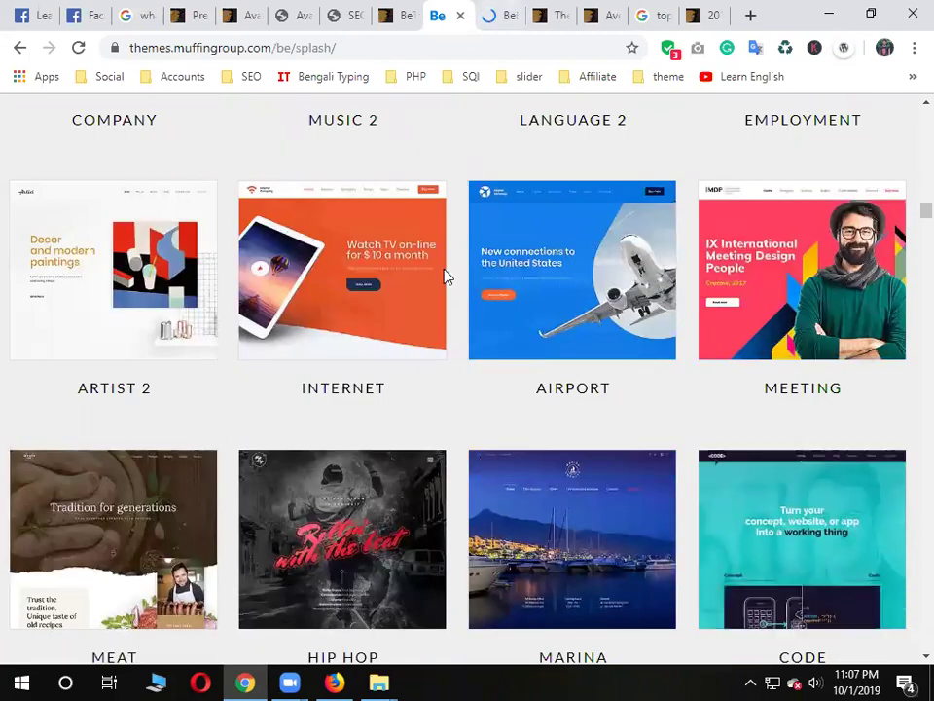
# Look through the Employment demo's job categories and advertisements, and highlight the page's address
pyautogui.hotkey('ctrl', 'Tab')
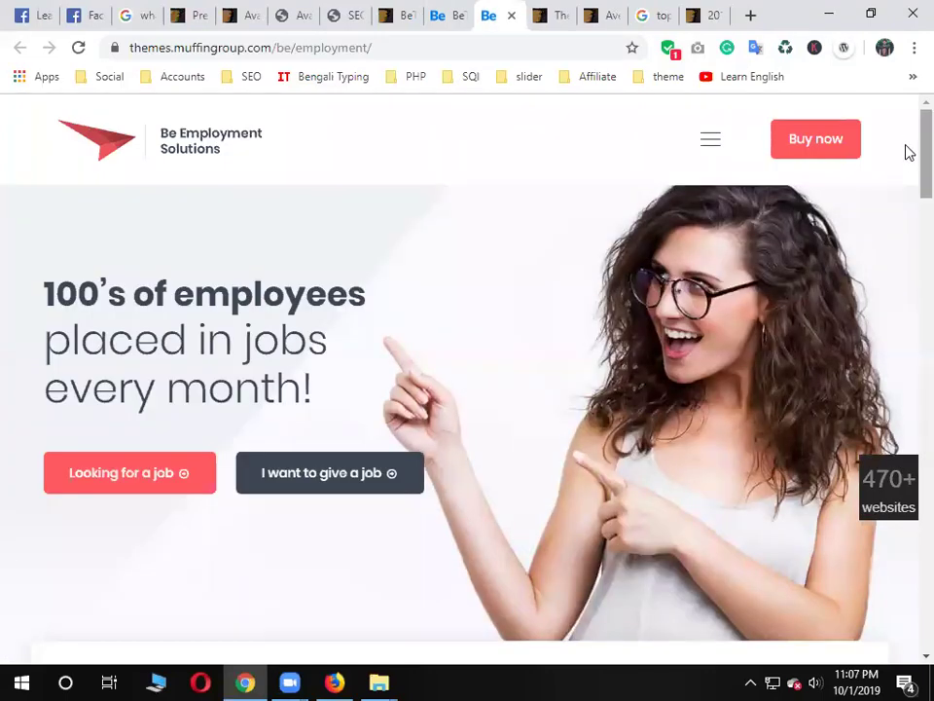
pyautogui.scroll(-2, 908, 136)
pyautogui.scroll(2, 733, 337)
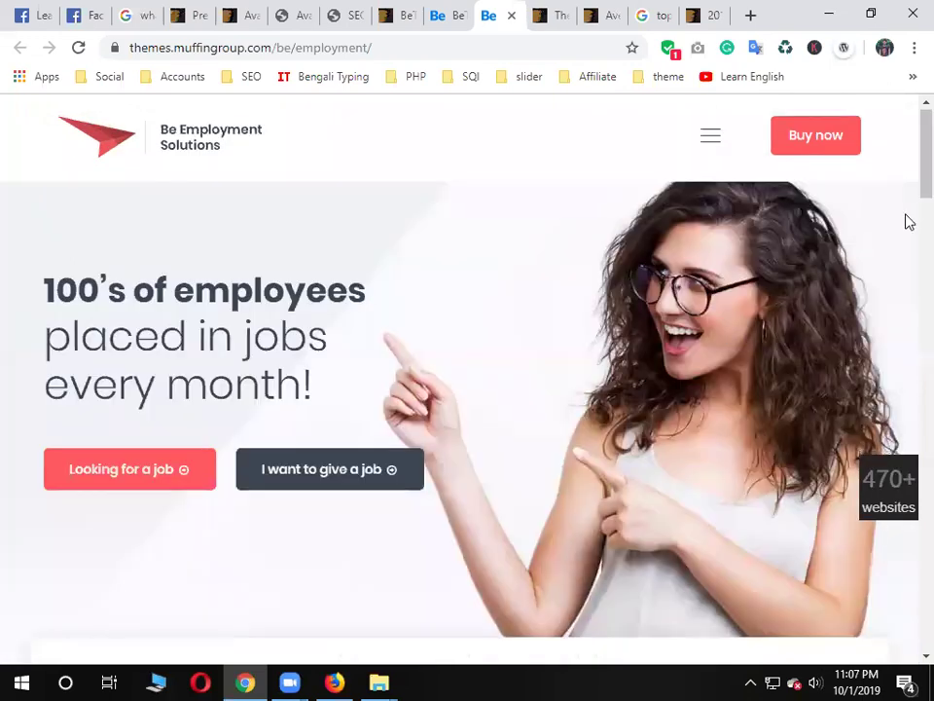
pyautogui.scroll(-5, 907, 233)
pyautogui.scroll(-5, 908, 314)
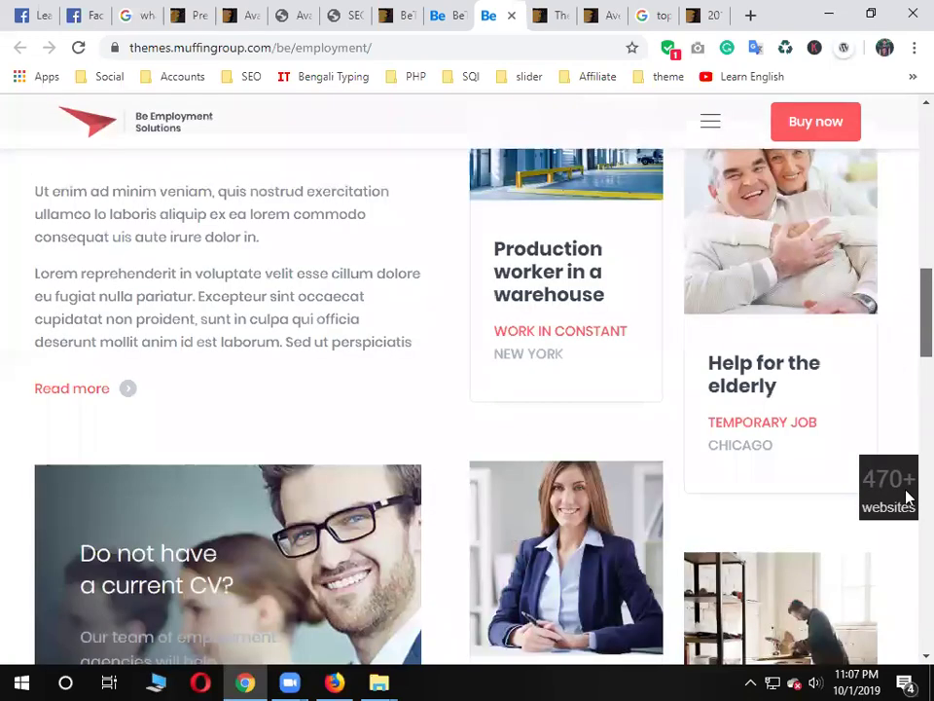
pyautogui.scroll(-10, 907, 500)
pyautogui.scroll(10, 908, 175)
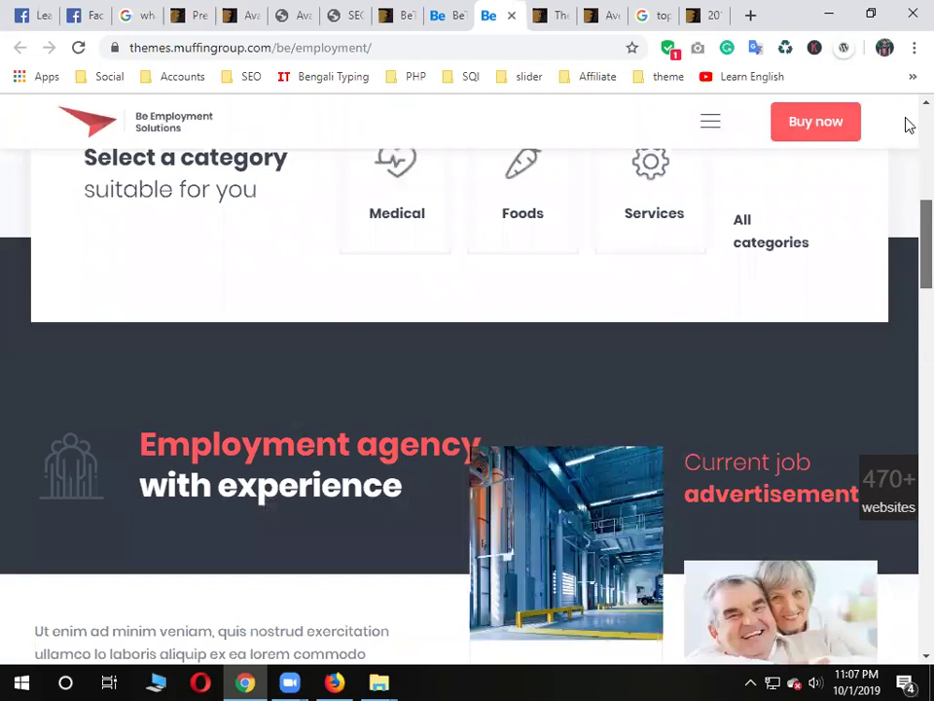
pyautogui.scroll(5, 908, 124)
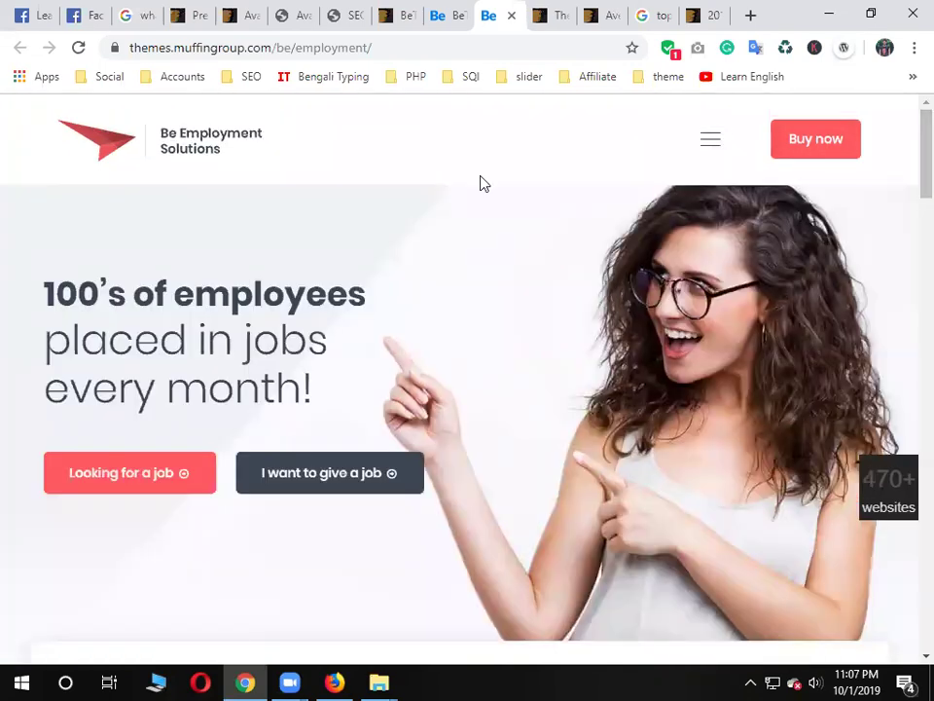
pyautogui.scroll(-8, 470, 150)
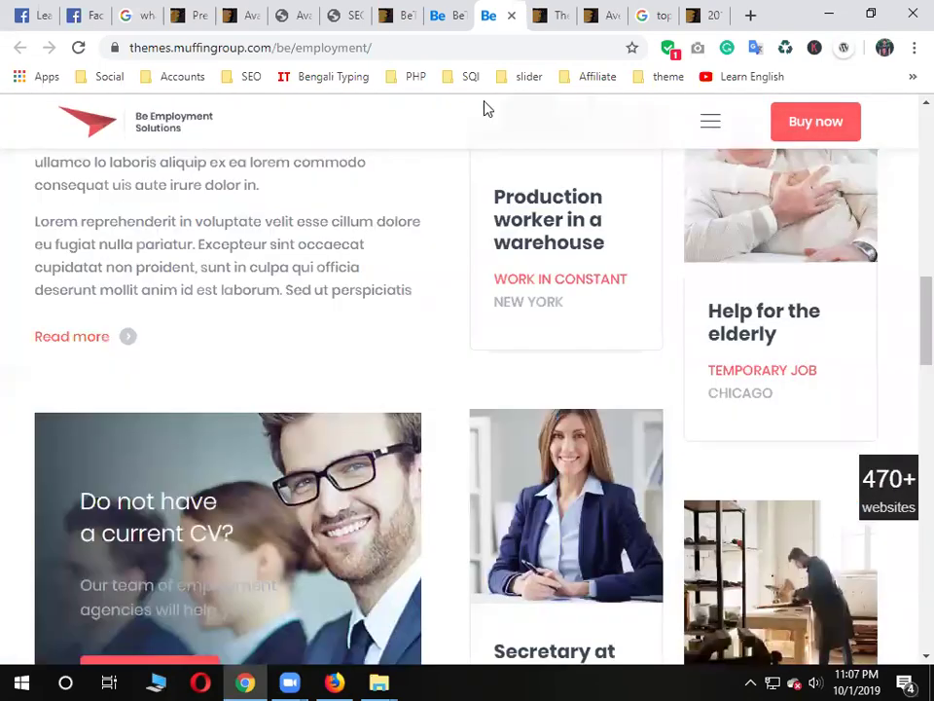
pyautogui.scroll(3, 467, 122)
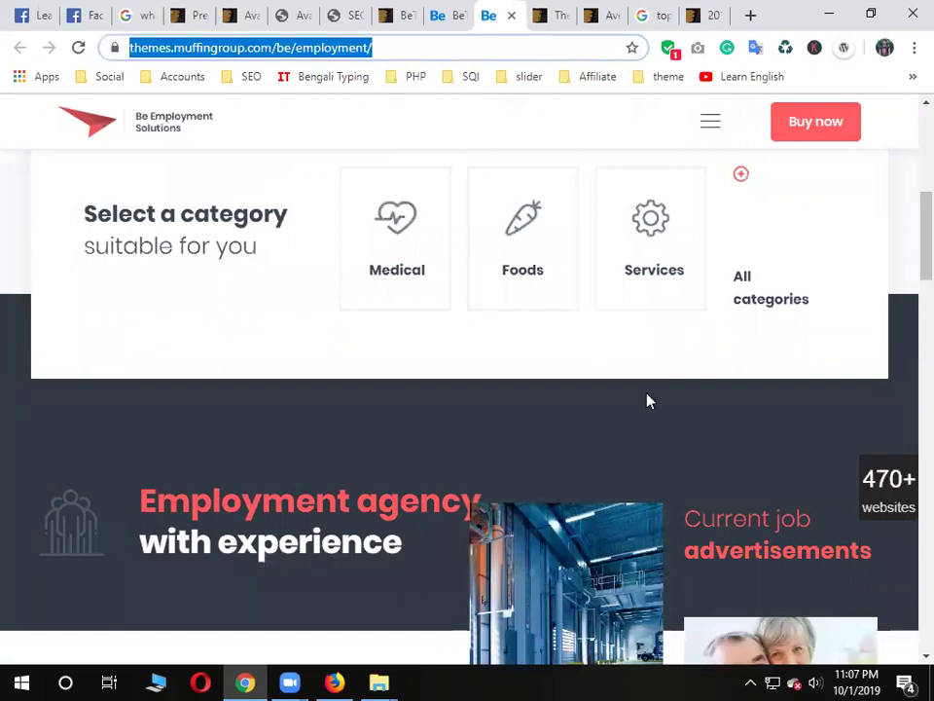
# Return to the pre-built websites gallery and browse further down to the Blogger 2 demo
pyautogui.hotkey('ctrl', 'shift', 'Tab')
pyautogui.scroll(-5, 869, 407)
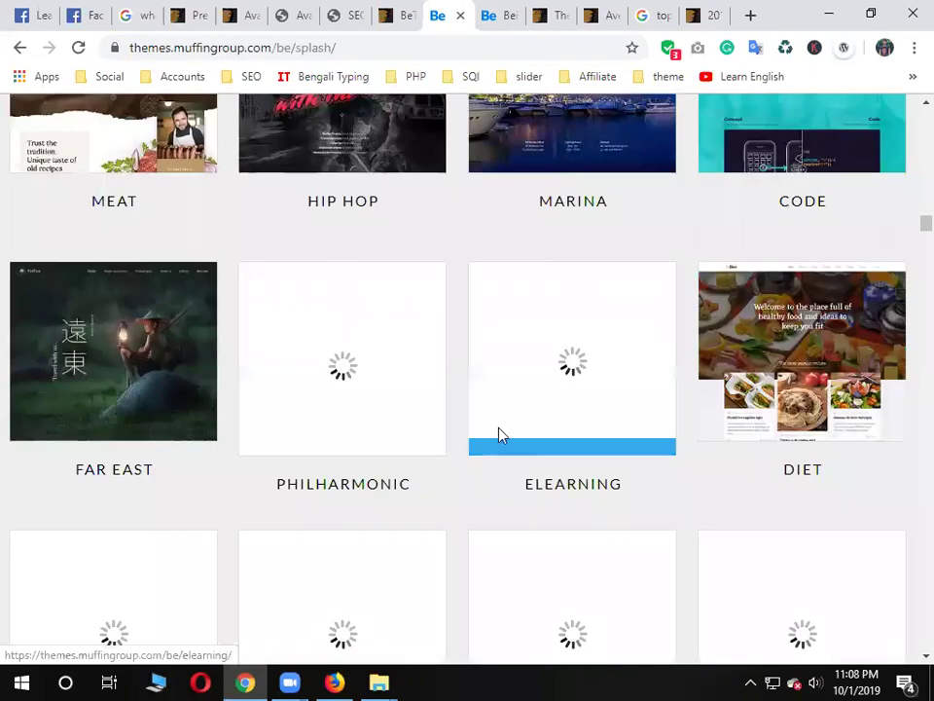
pyautogui.scroll(-4, 499, 434)
pyautogui.scroll(-3, 511, 334)
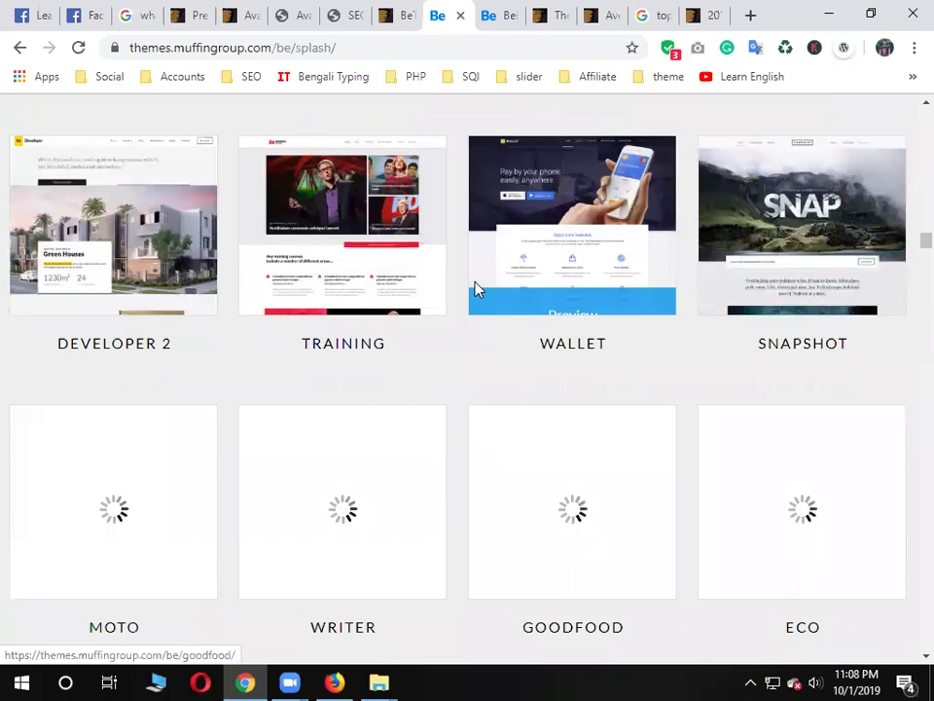
pyautogui.scroll(-1, 477, 289)
pyautogui.scroll(-3, 623, 481)
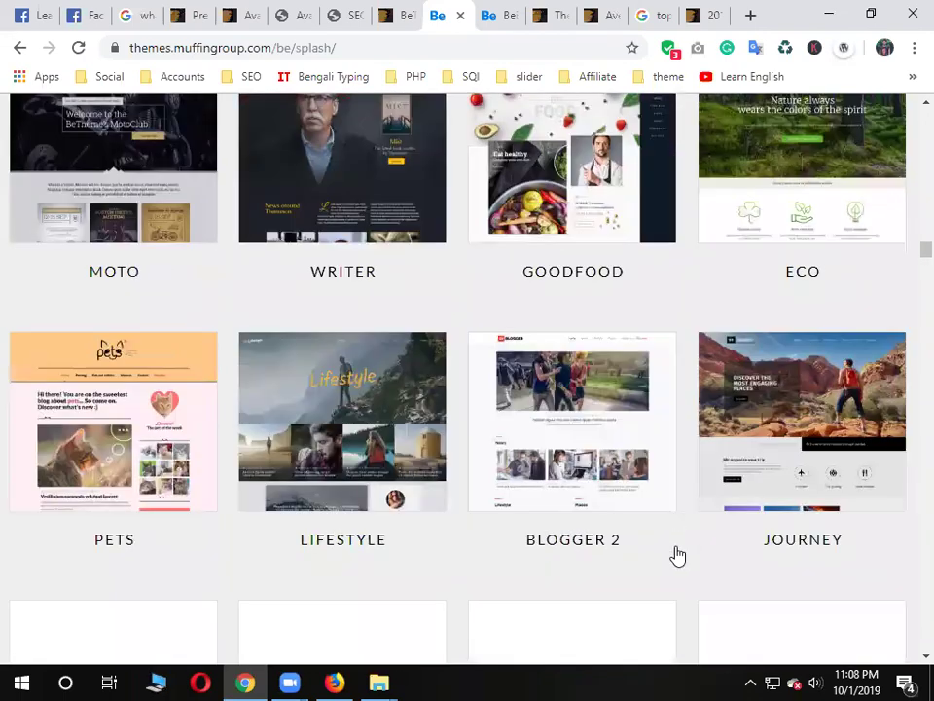
pyautogui.scroll(-1, 702, 511)
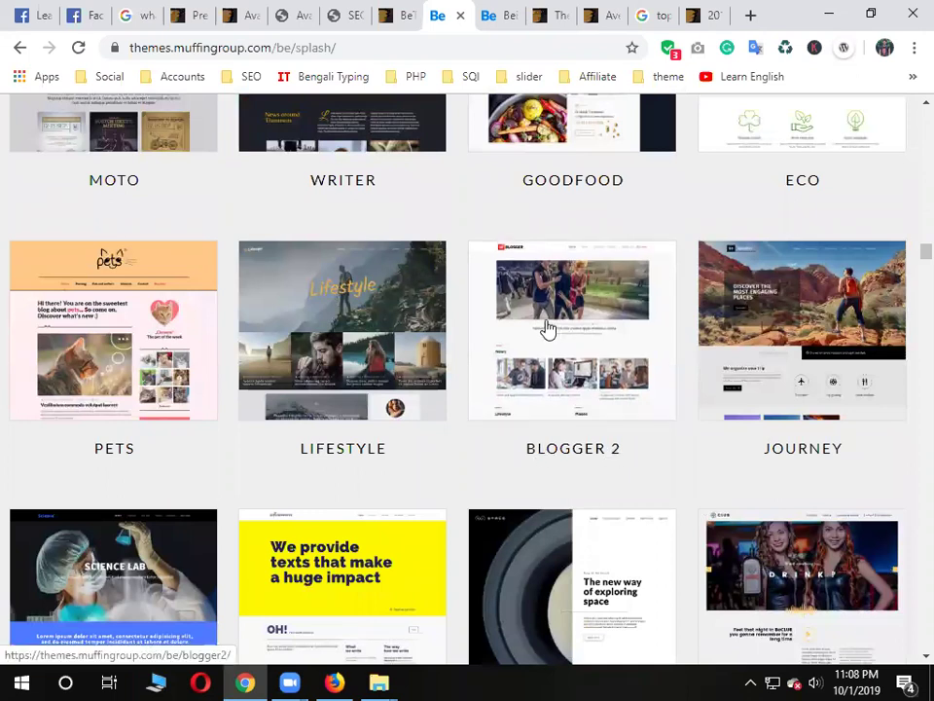
# Open the Blogger 2 demo in a new tab and copy its address
pyautogui.moveTo(548, 329)
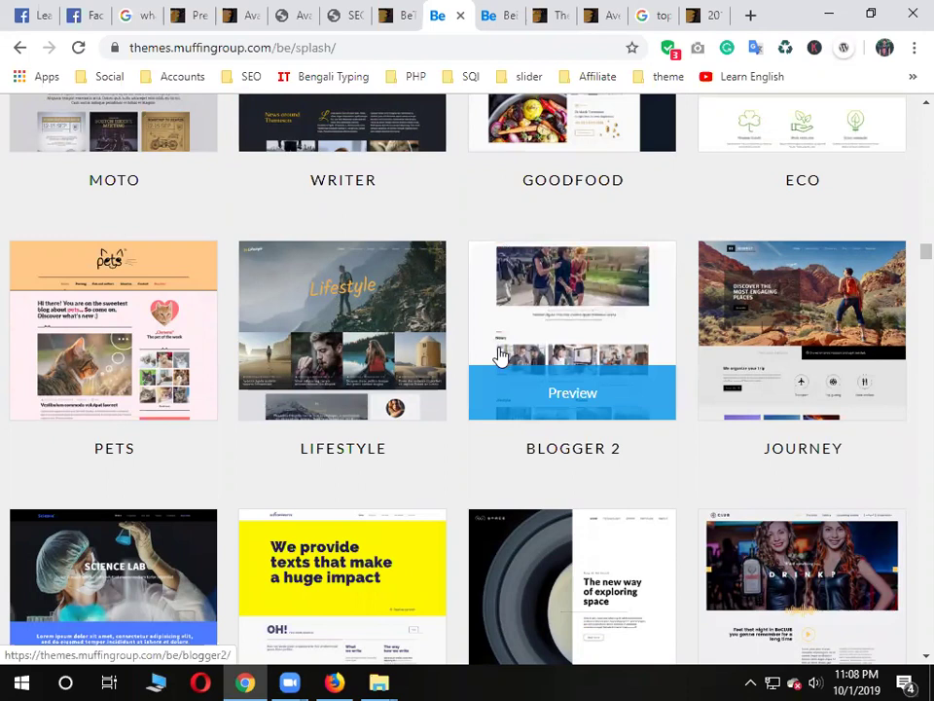
pyautogui.click(597, 342)
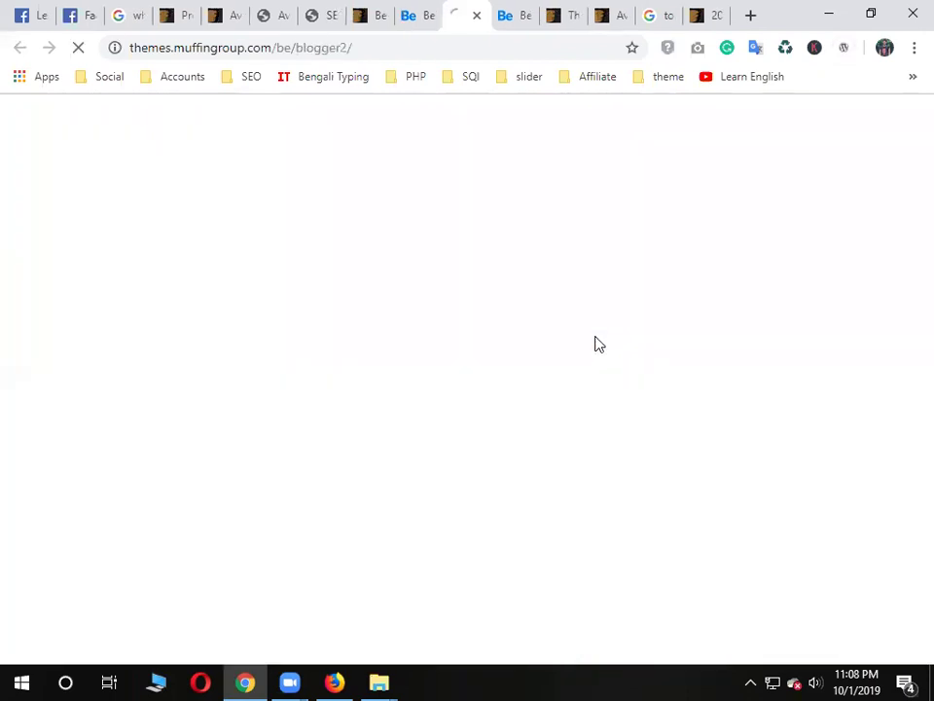
pyautogui.click(394, 47)
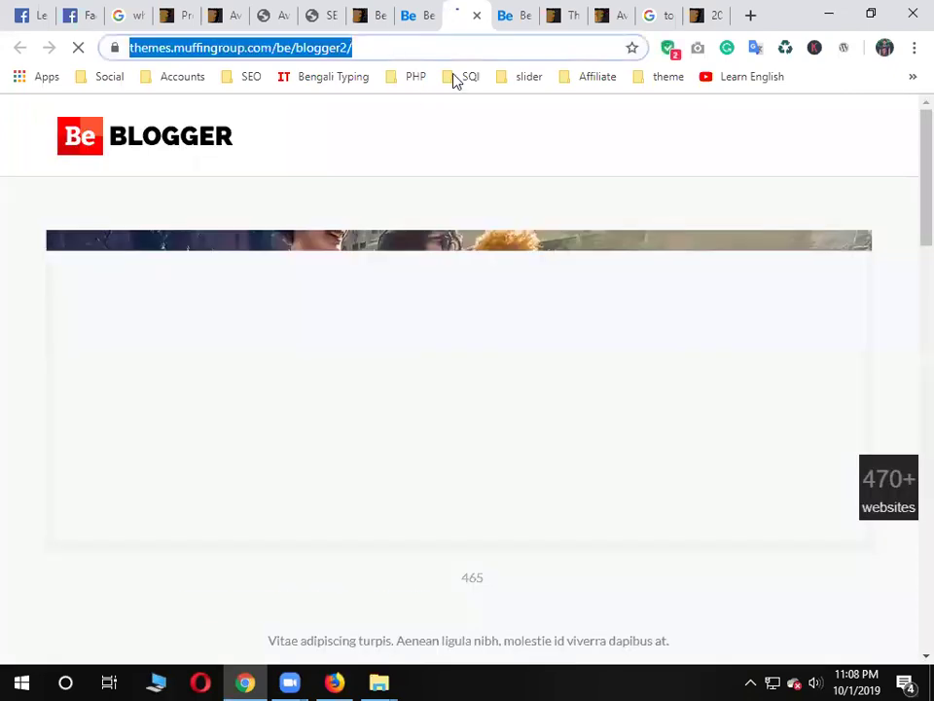
pyautogui.press('Menu')
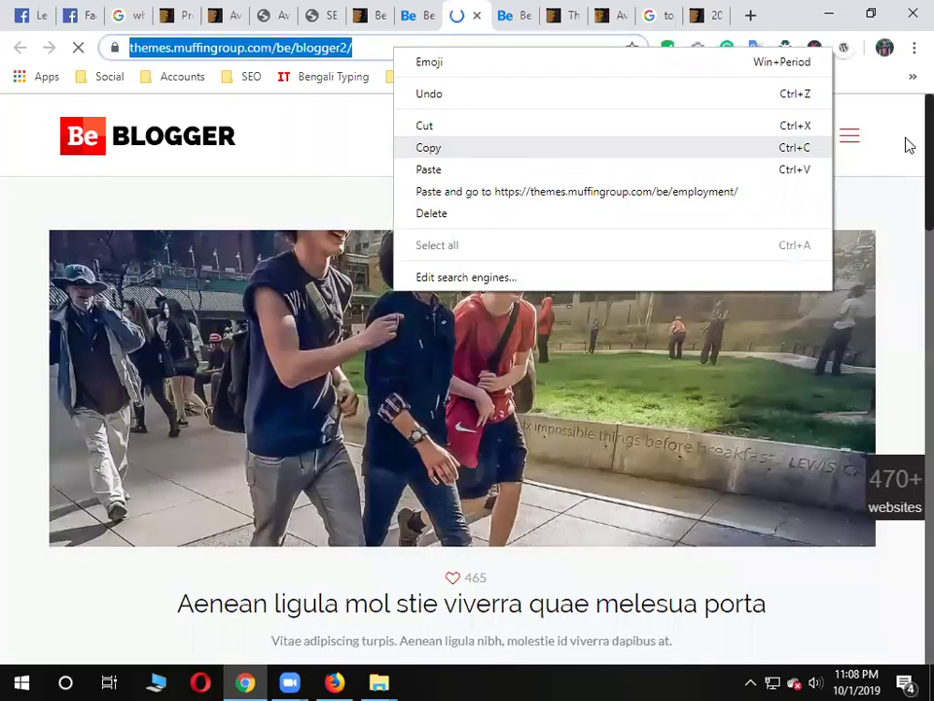
pyautogui.press('Return')
# Look through the Blogger 2 demo down to its footer, and highlight the /be/blogger2/ part of its address
pyautogui.click(905, 271)
pyautogui.scroll(-5, 905, 292)
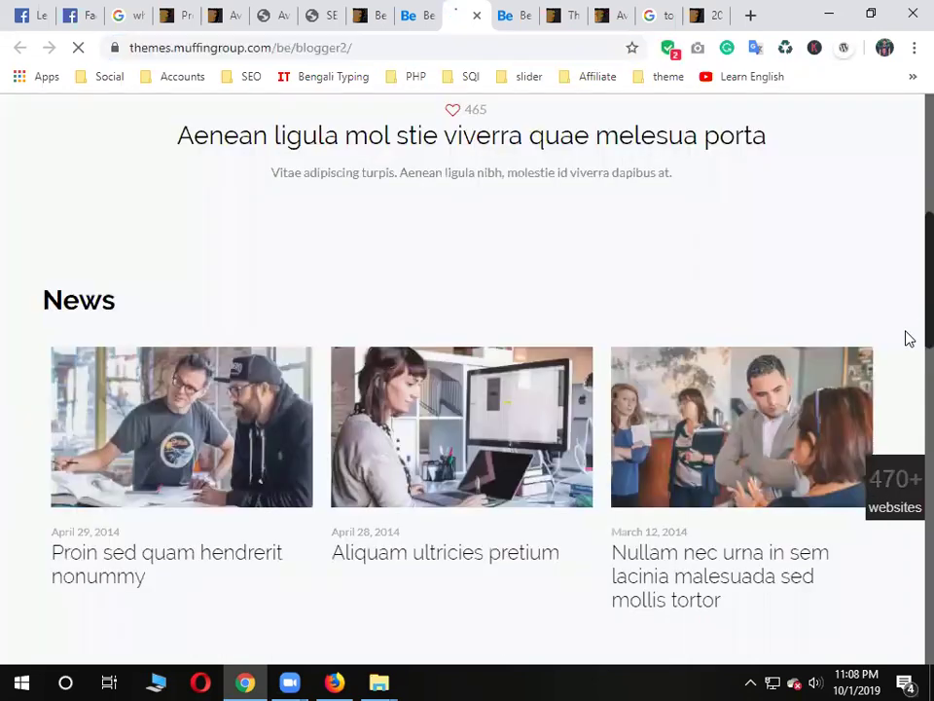
pyautogui.scroll(-3, 909, 389)
pyautogui.scroll(-5, 907, 496)
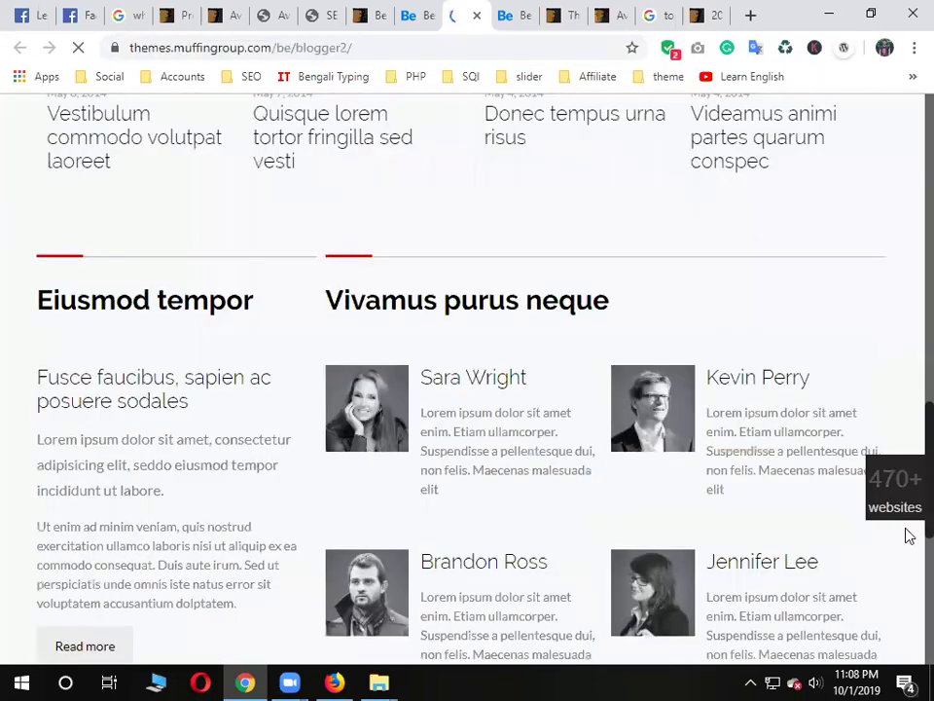
pyautogui.scroll(-3, 908, 559)
pyautogui.scroll(-2, 909, 589)
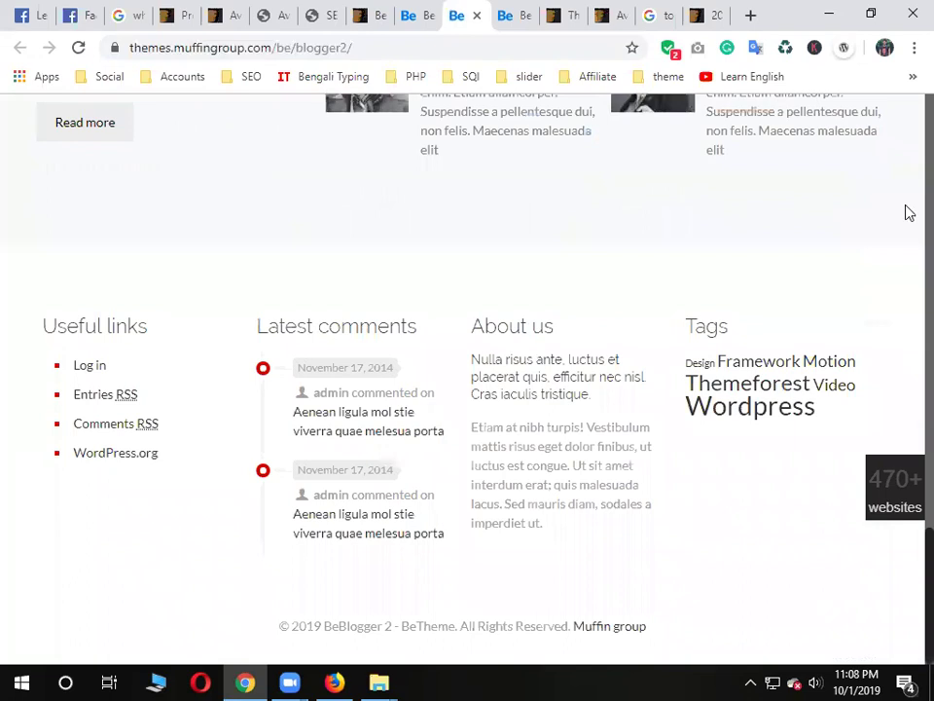
pyautogui.scroll(10, 909, 166)
pyautogui.scroll(5, 907, 116)
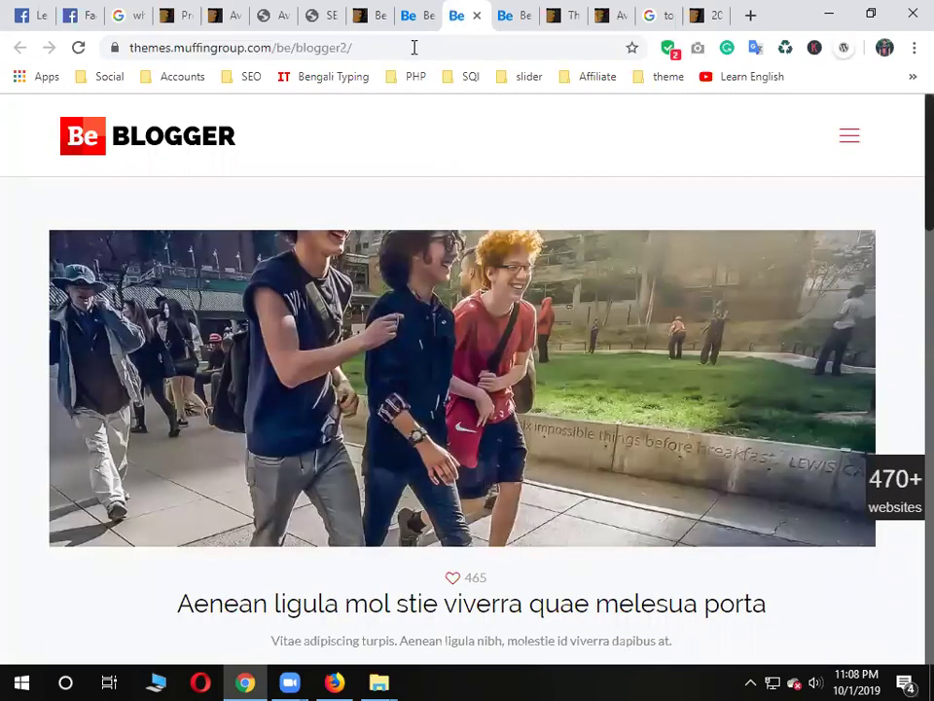
pyautogui.click(348, 48)
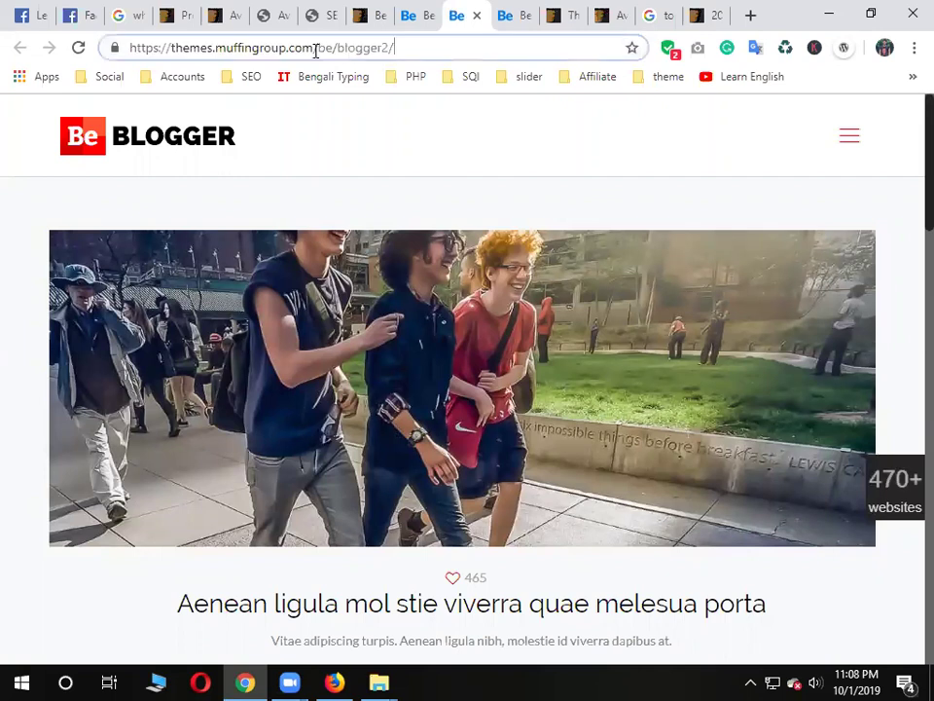
pyautogui.keyDown('shift'); pyautogui.click(316, 49); pyautogui.keyUp('shift')
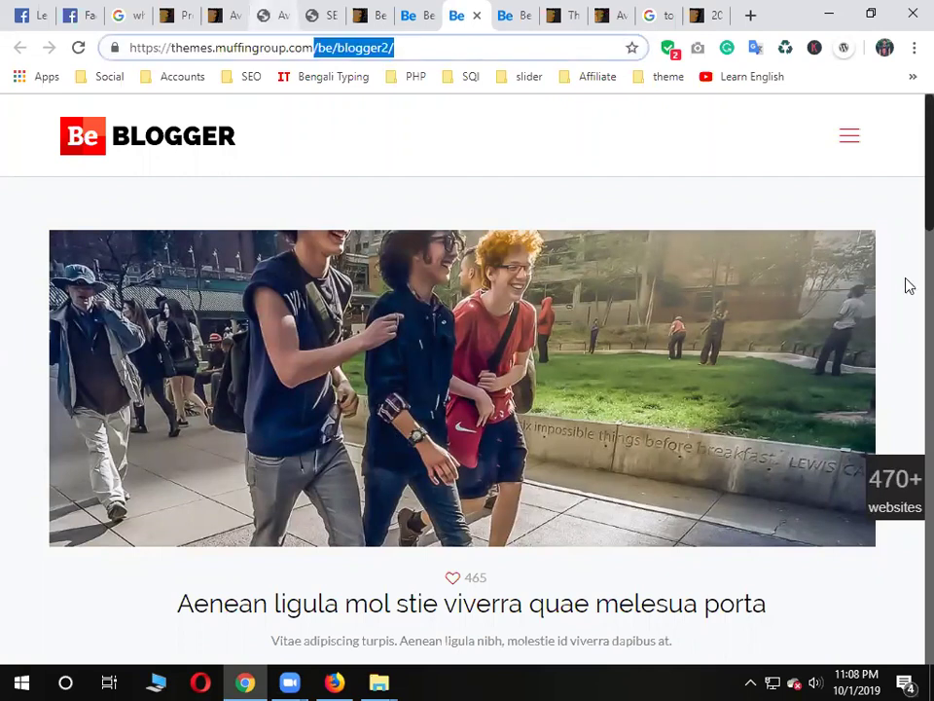
# Revisit the open Avada, Employment and Blogger 2 demos to compare their pages
pyautogui.hotkey('ctrl', '6')
pyautogui.scroll(-3, 905, 290)
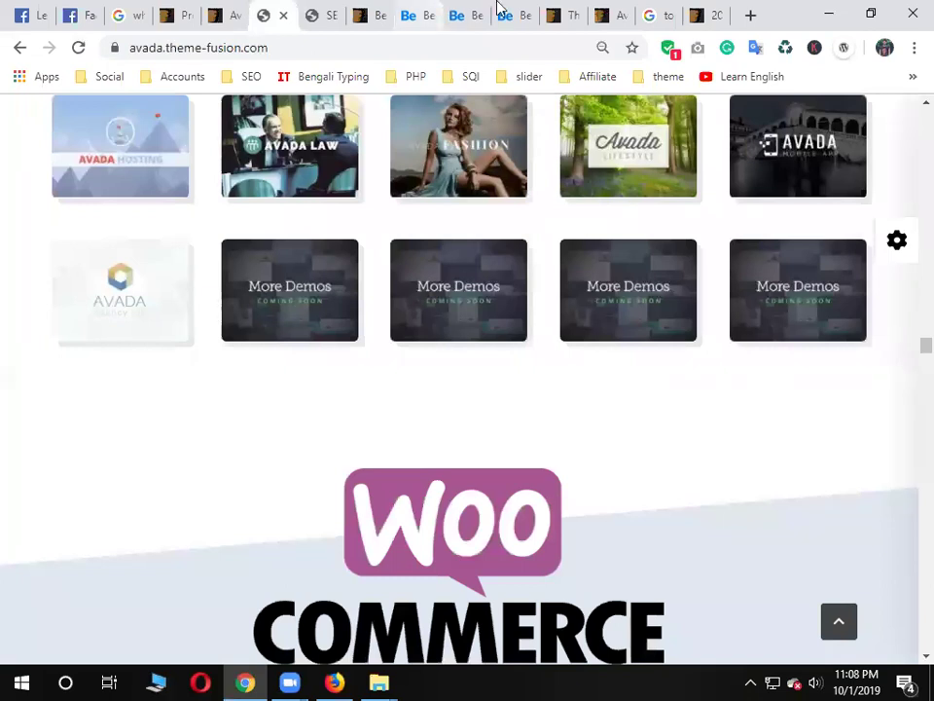
pyautogui.click(420, 15)
pyautogui.hotkey('ctrl', 'Tab')
pyautogui.hotkey('ctrl', 'Tab')
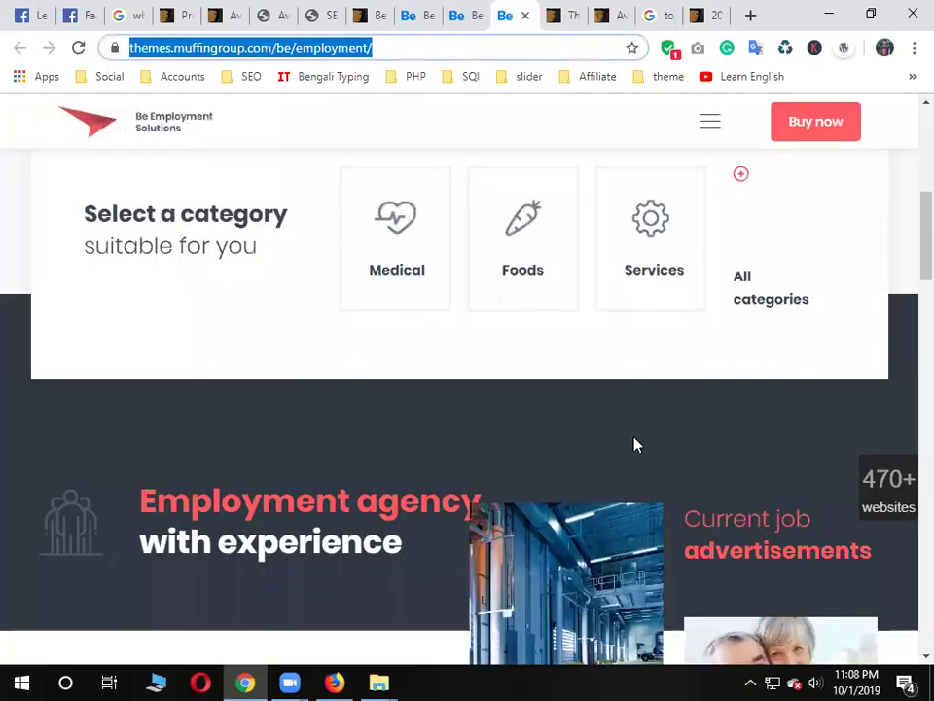
pyautogui.scroll(-2, 633, 444)
pyautogui.click(555, 10)
pyautogui.click(450, 10)
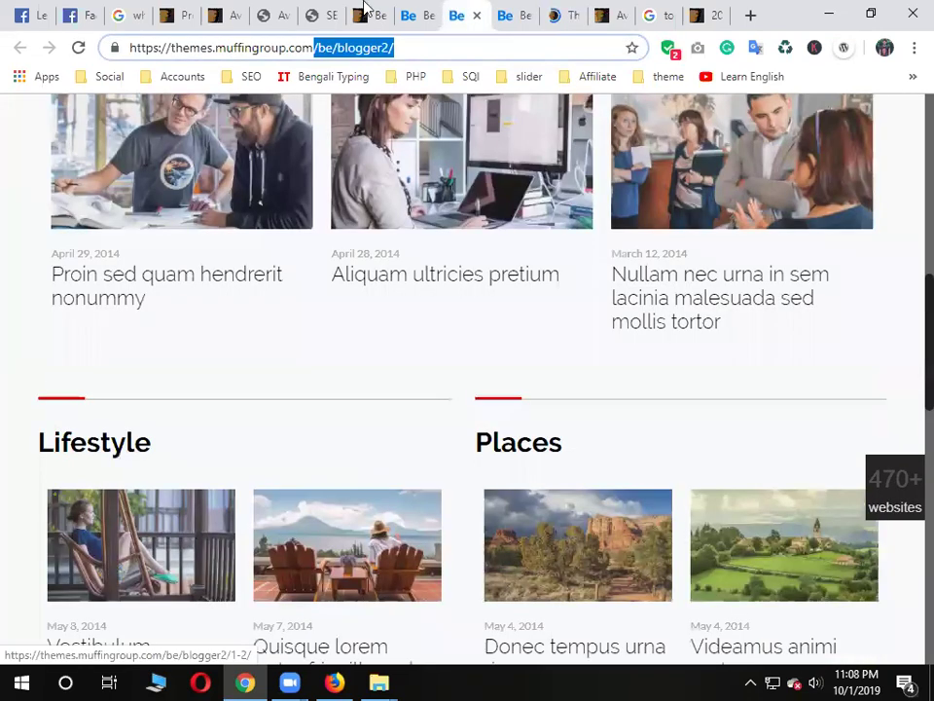
# Revisit the BeTheme item page on ThemeForest and return to the Avada demo gallery
pyautogui.click(415, 14)
pyautogui.click(368, 10)
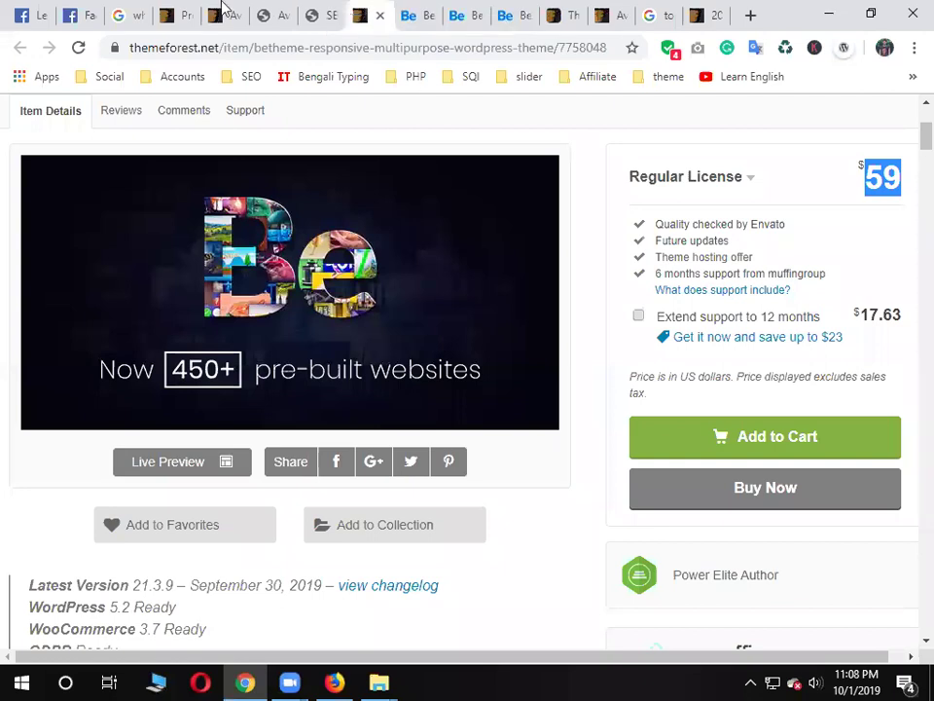
pyautogui.click(418, 15)
pyautogui.click(267, 15)
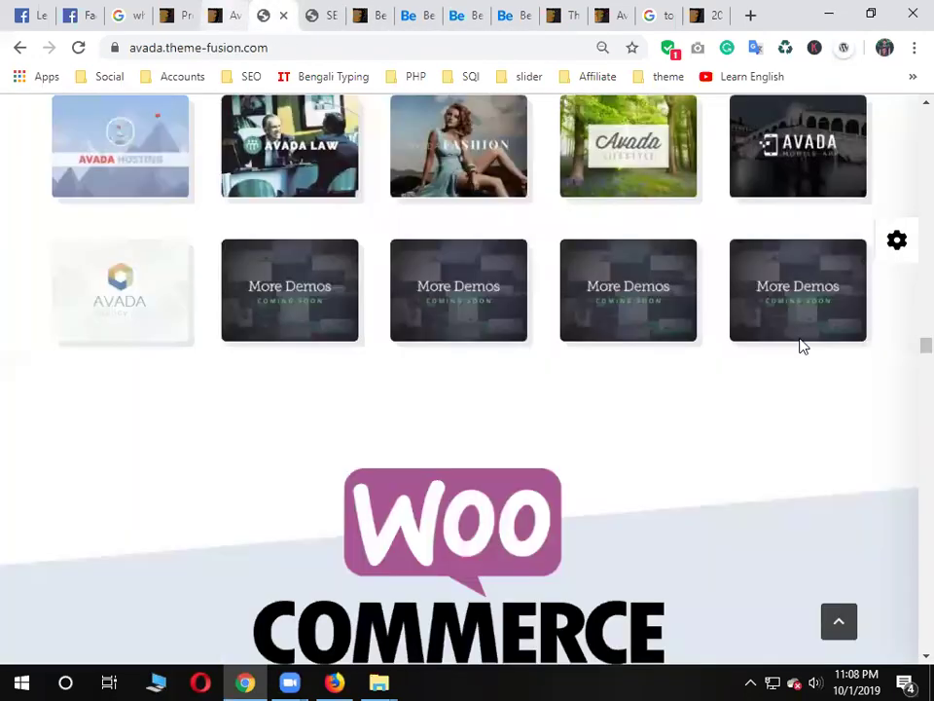
# On the Avada item page, look over ThemeForest's WordPress, CMS and HTML template categories
pyautogui.hotkey('ctrl', 'pageup')
pyautogui.scroll(10, 97, 264)
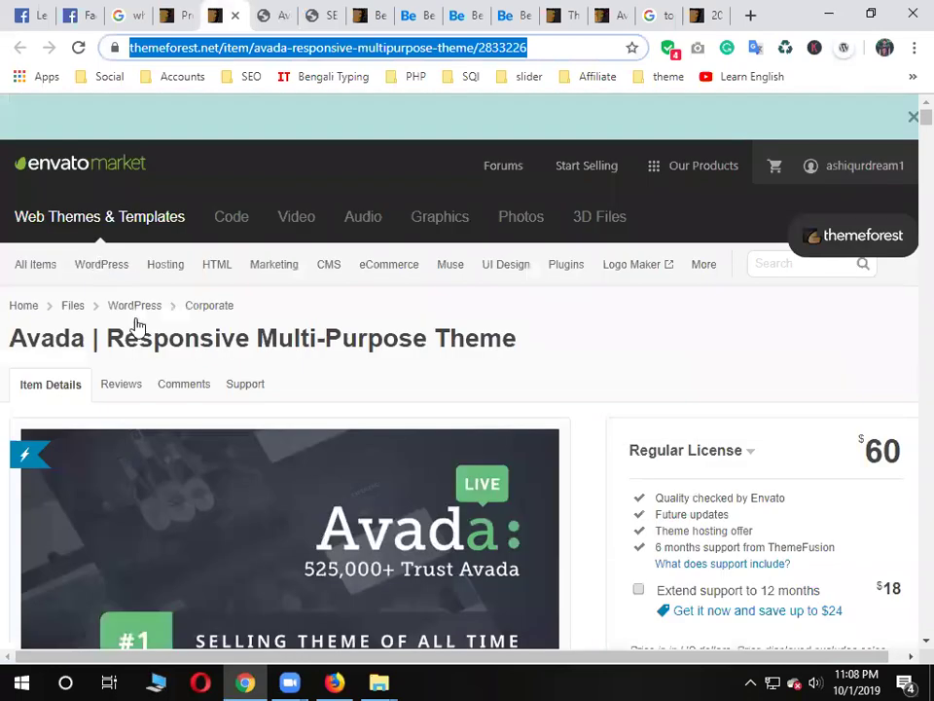
pyautogui.moveTo(101, 264)
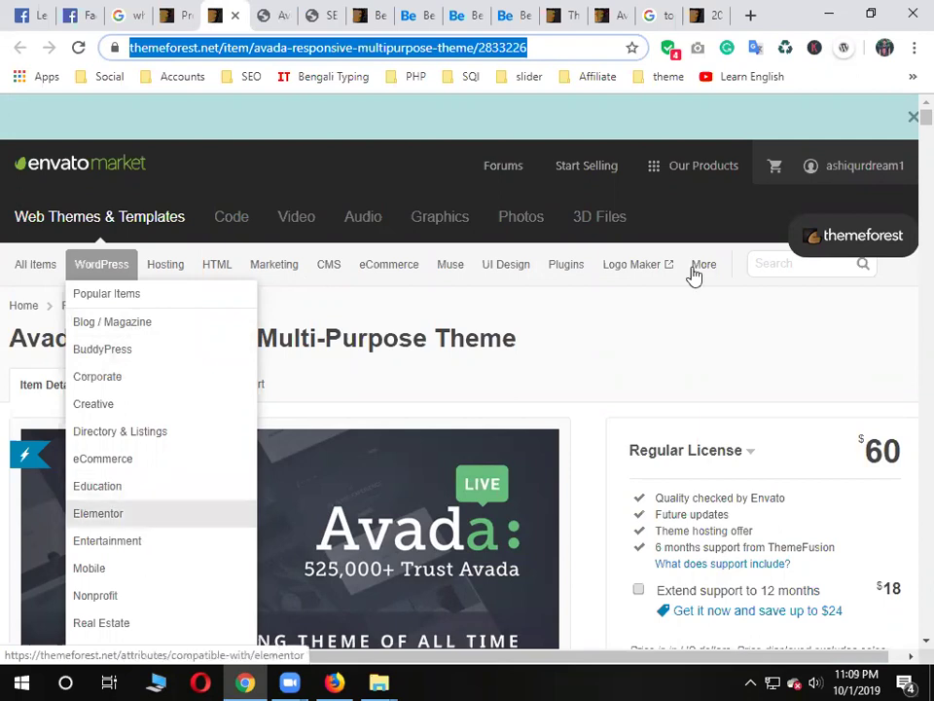
pyautogui.moveTo(379, 264)
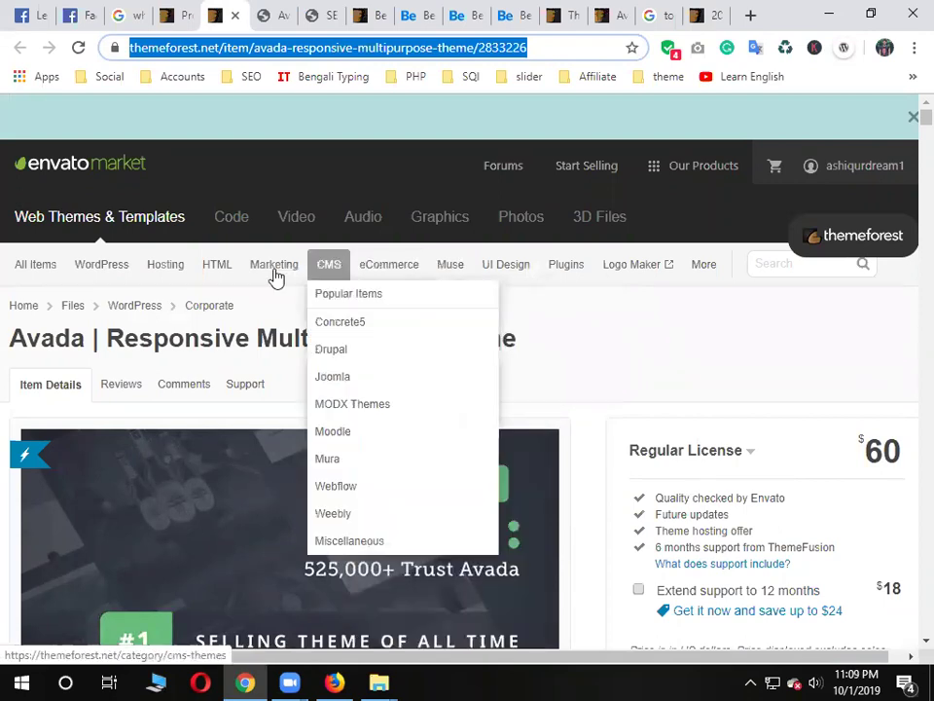
pyautogui.moveTo(208, 272)
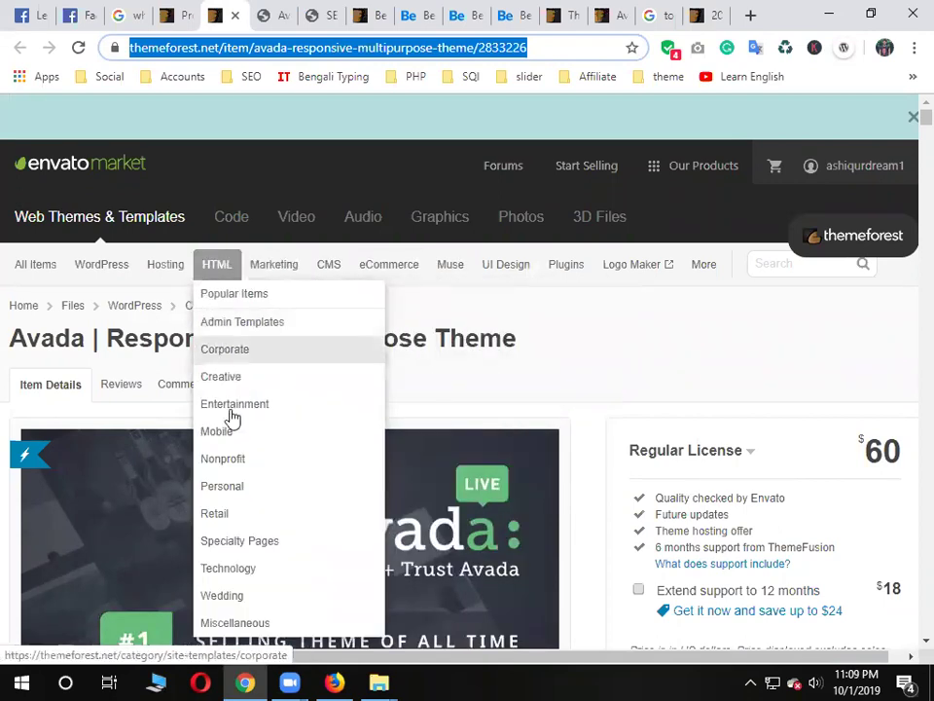
# Switch to the Websites folder in File Explorer and open the personal portfolio site's folder to look over its files
pyautogui.moveTo(402, 682)
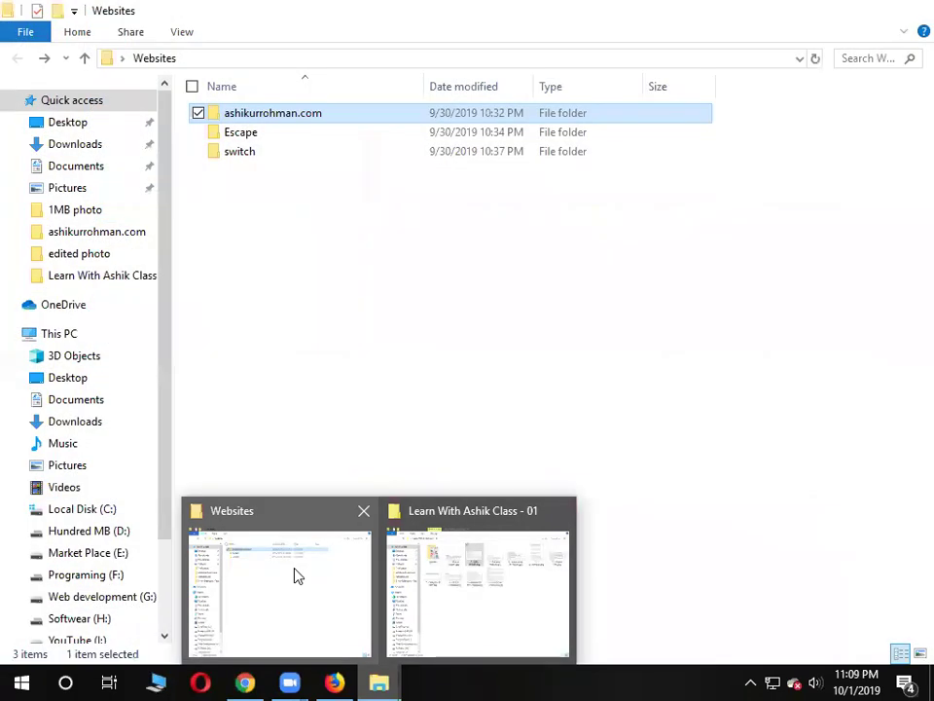
pyautogui.click(296, 575)
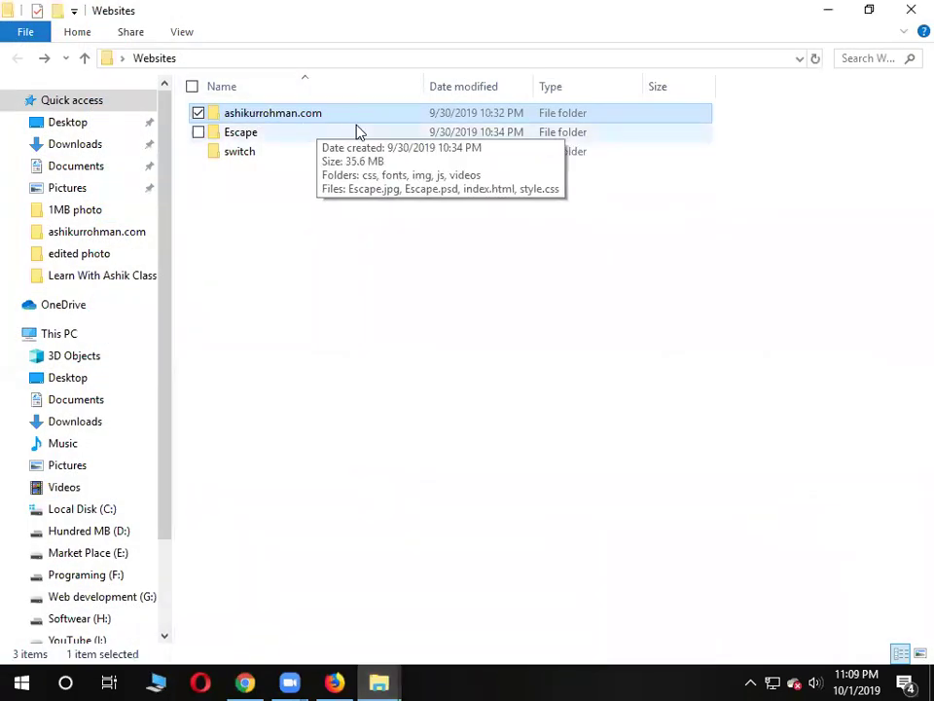
pyautogui.doubleClick(287, 115)
pyautogui.moveTo(292, 288); pyautogui.dragTo(277, 104)
pyautogui.click(349, 403)
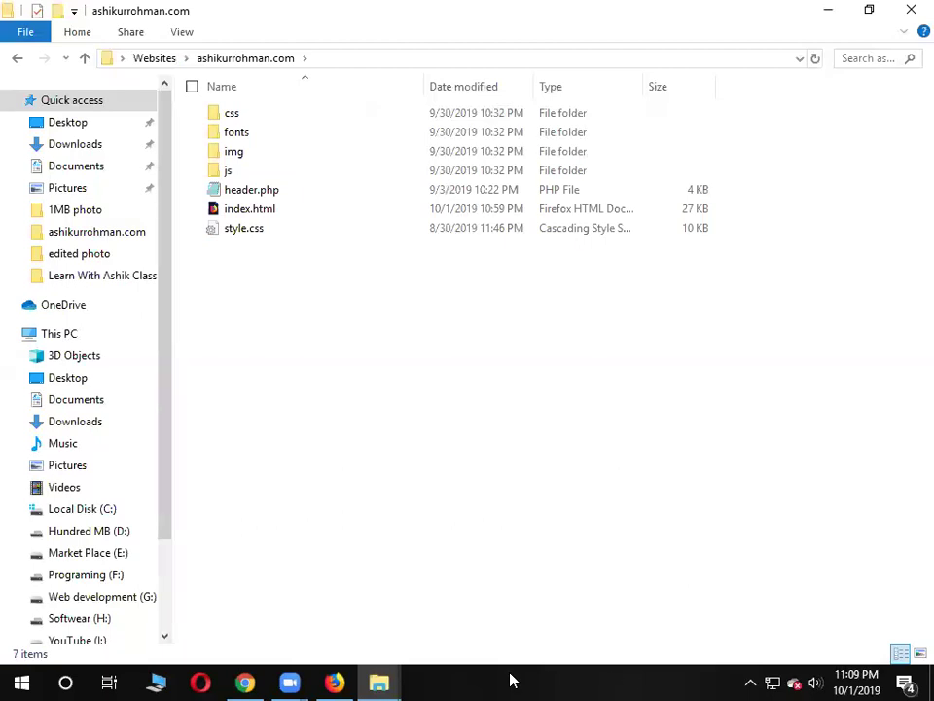
# Return to the Avada item page in Chrome and look over the HTML template categories again
pyautogui.hotkey('alt', 'Tab')
pyautogui.moveTo(204, 272)
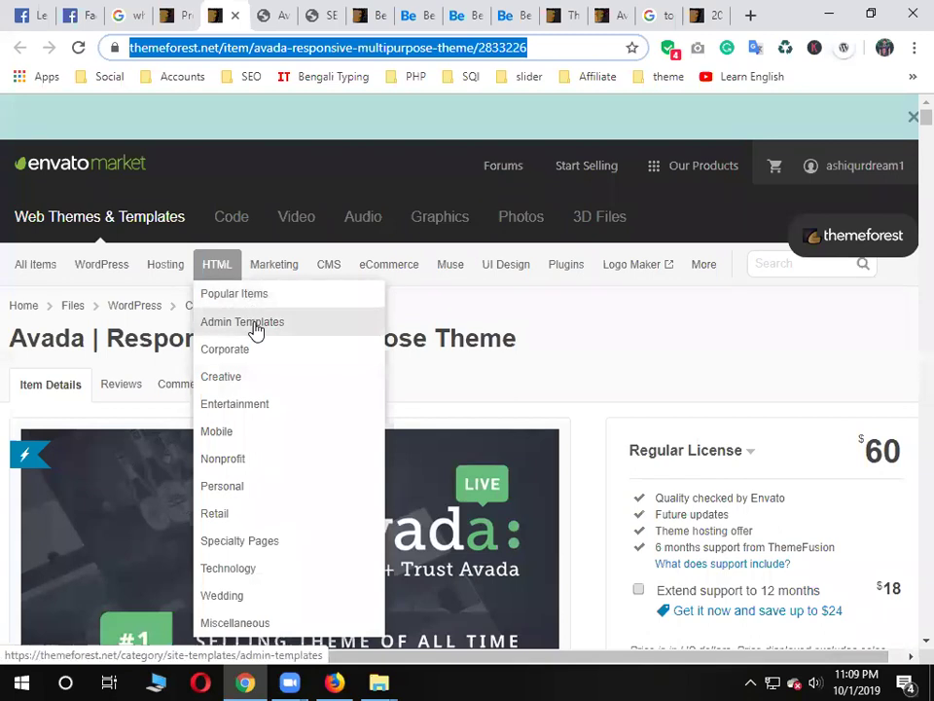
pyautogui.moveTo(515, 337)
pyautogui.mouseDown()
pyautogui.moveTo(427, 334)
pyautogui.moveTo(522, 359)
pyautogui.mouseUp()
pyautogui.click(484, 340)
pyautogui.doubleClick(480, 341)
pyautogui.click(367, 331)
pyautogui.moveTo(224, 292)
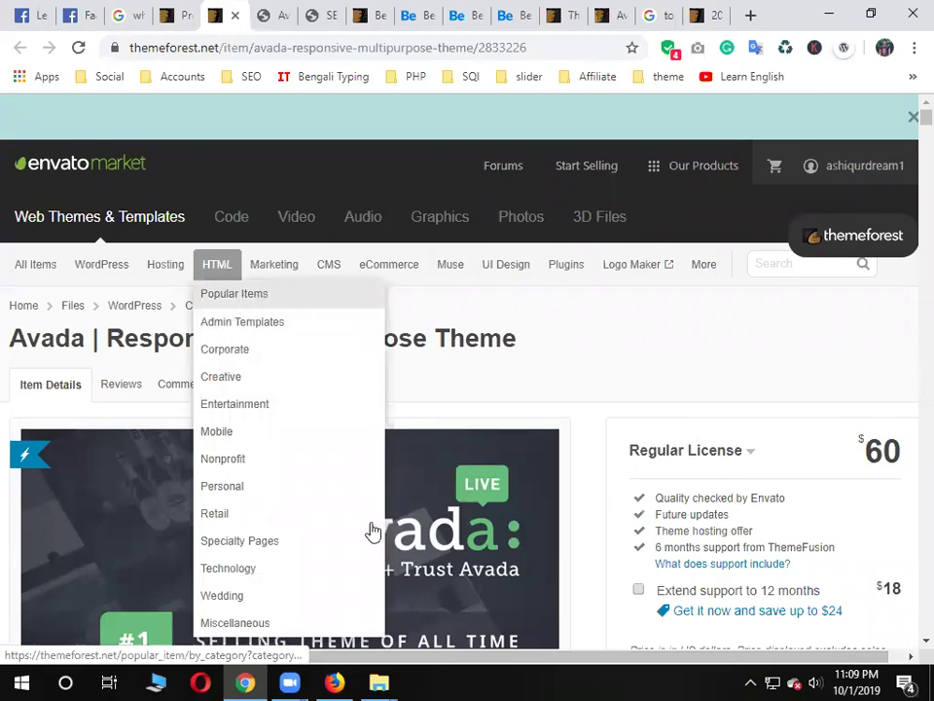
# Switch to the portfolio page in Firefox and highlight the owner's name and the "Wordpress Theme Developer" tagline in its header
pyautogui.moveTo(378, 682)
pyautogui.click(434, 616)
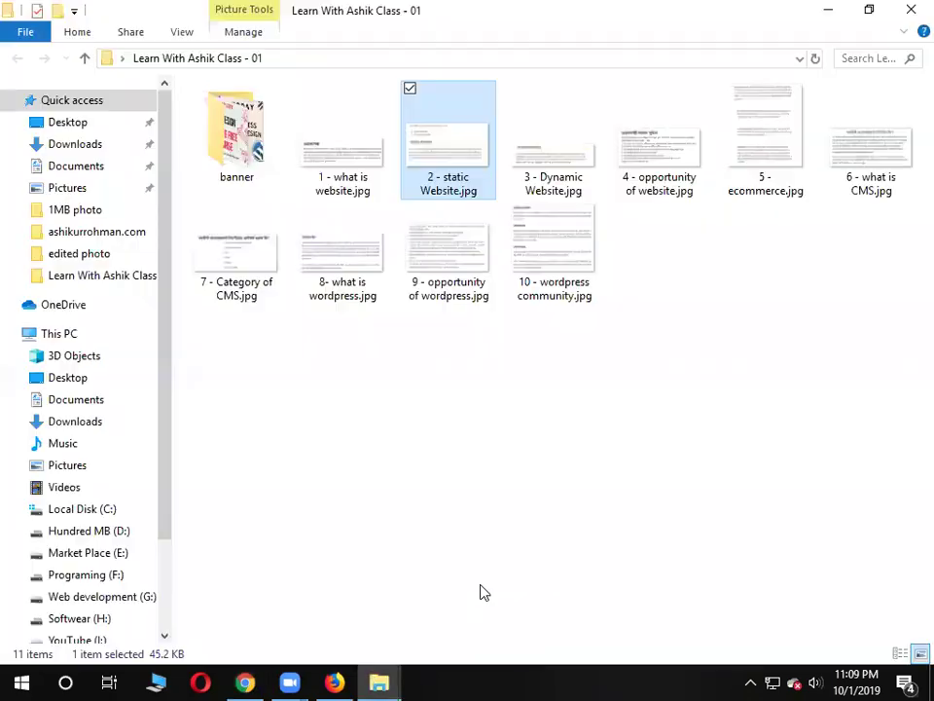
pyautogui.click(334, 683)
pyautogui.scroll(10, 908, 219)
pyautogui.scroll(6, 908, 219)
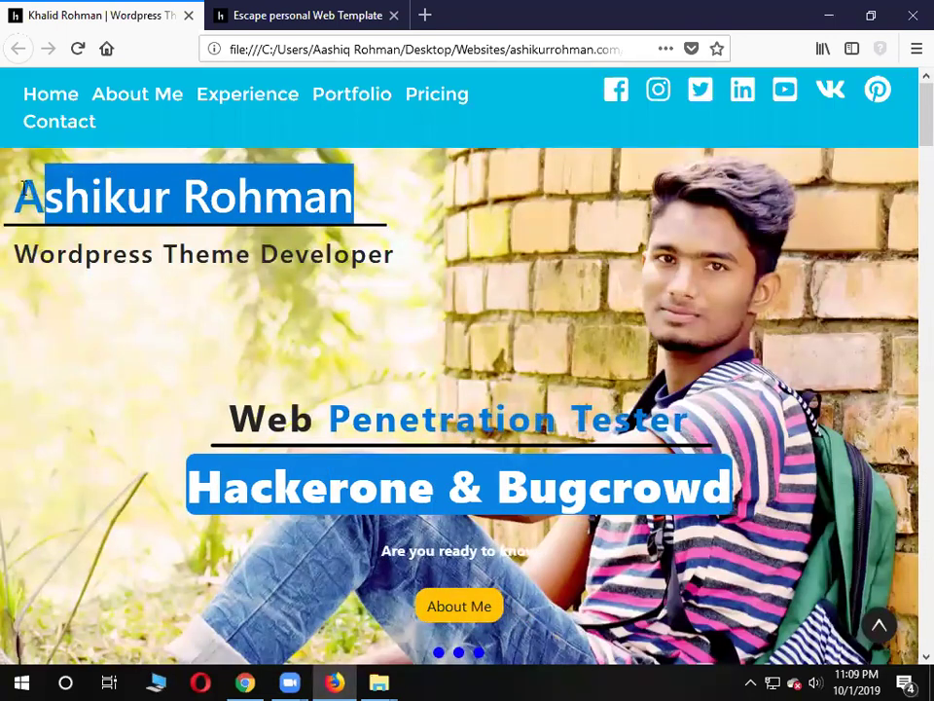
pyautogui.moveTo(58, 260); pyautogui.dragTo(14, 255)
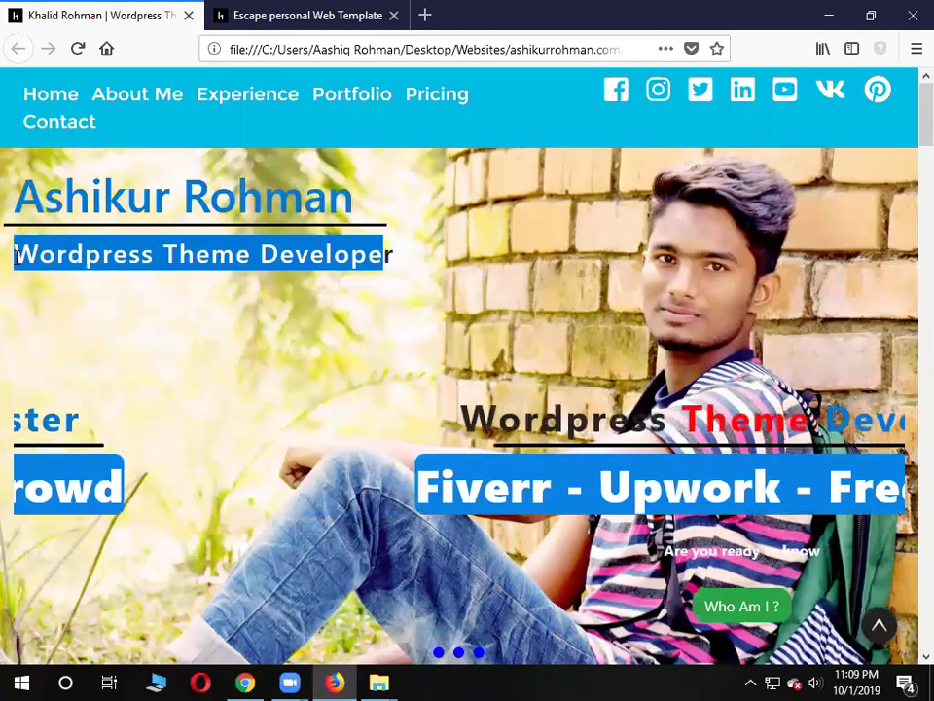
pyautogui.click(193, 252)
pyautogui.doubleClick(194, 252)
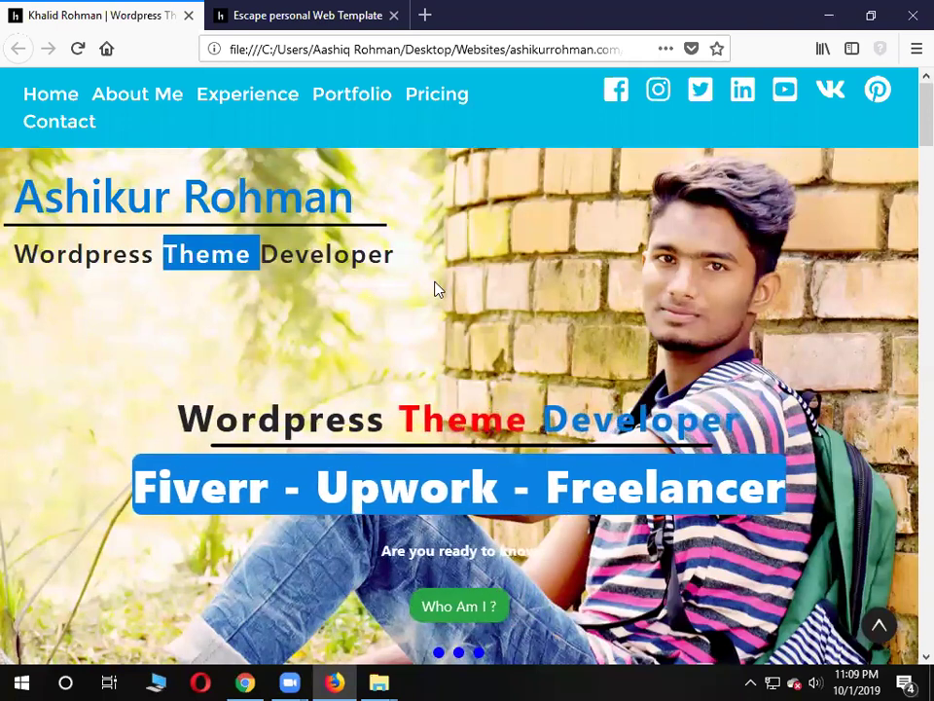
pyautogui.moveTo(394, 254); pyautogui.dragTo(260, 242)
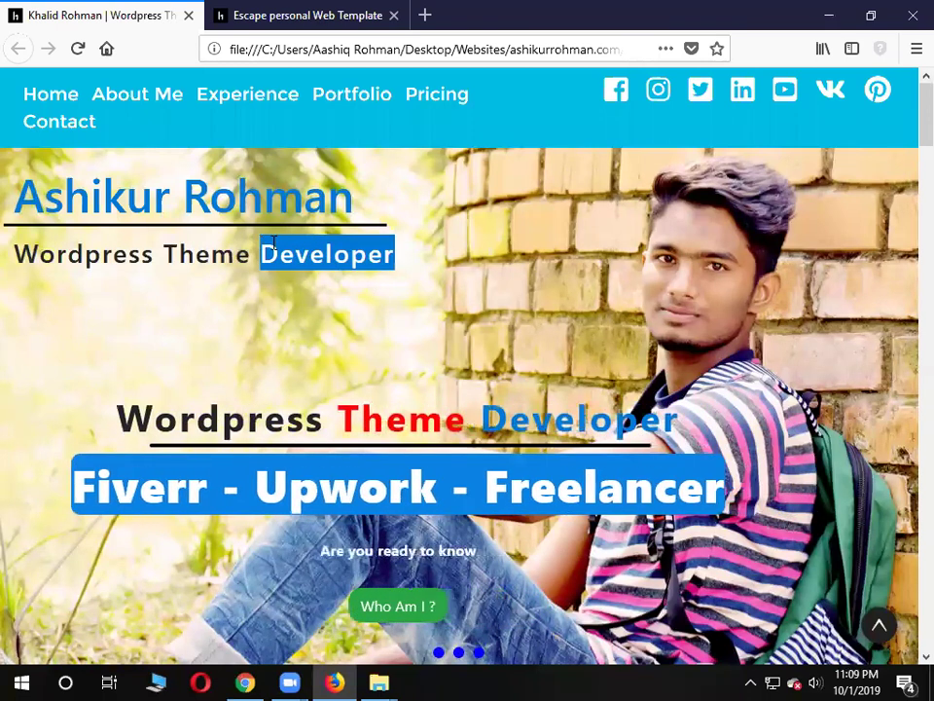
pyautogui.tripleClick(113, 256)
pyautogui.click(113, 256)
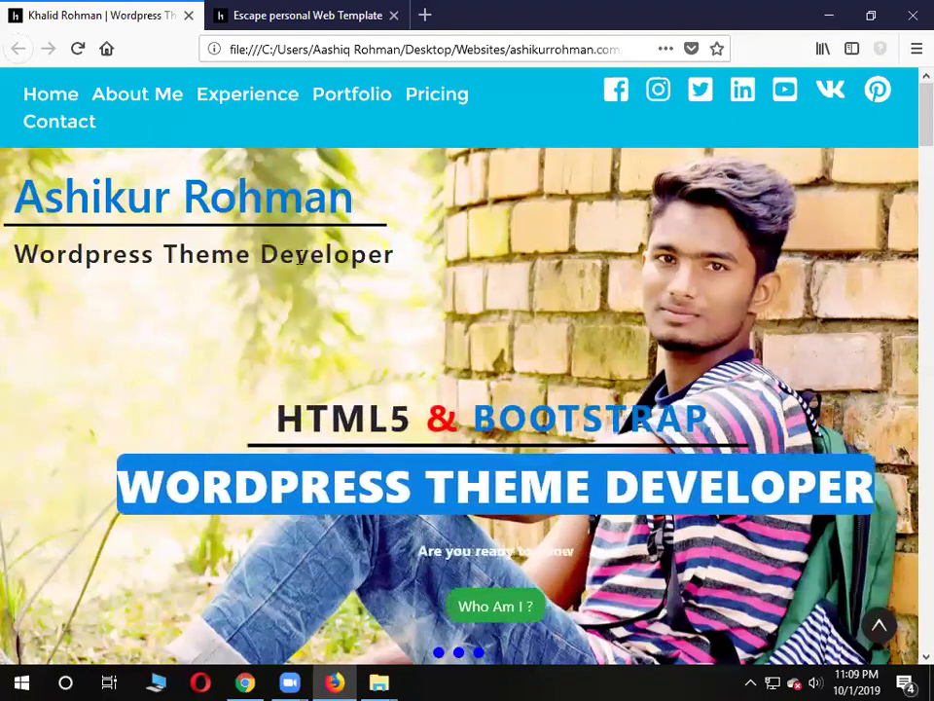
pyautogui.moveTo(359, 208); pyautogui.dragTo(24, 193)
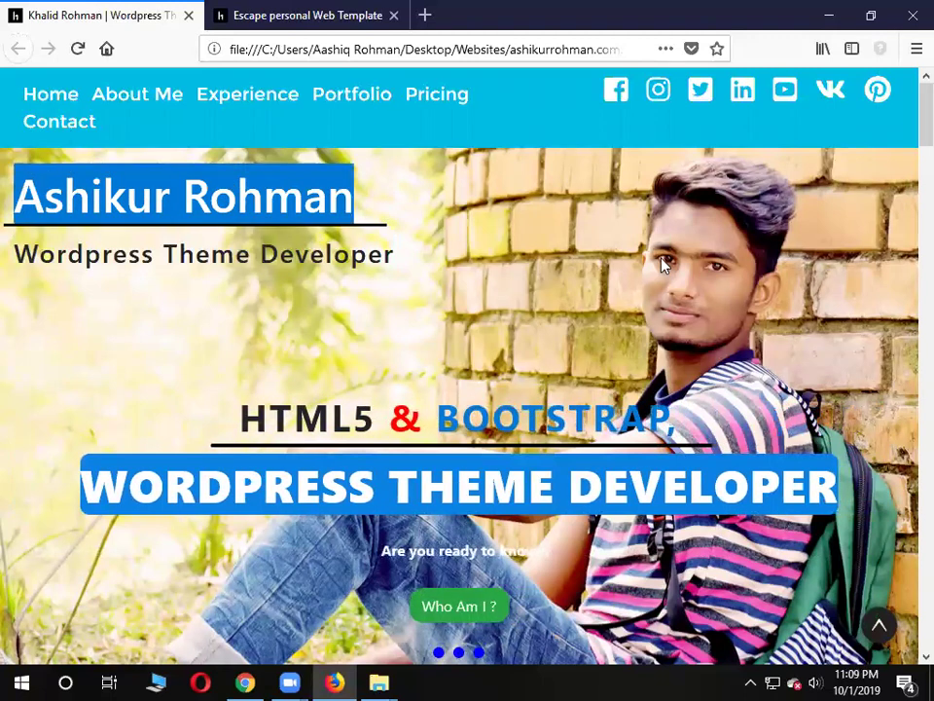
# Look through the portfolio page from its social icons and banner down to the About MySelf section
pyautogui.scroll(-1, 909, 97)
pyautogui.scroll(1, 907, 91)
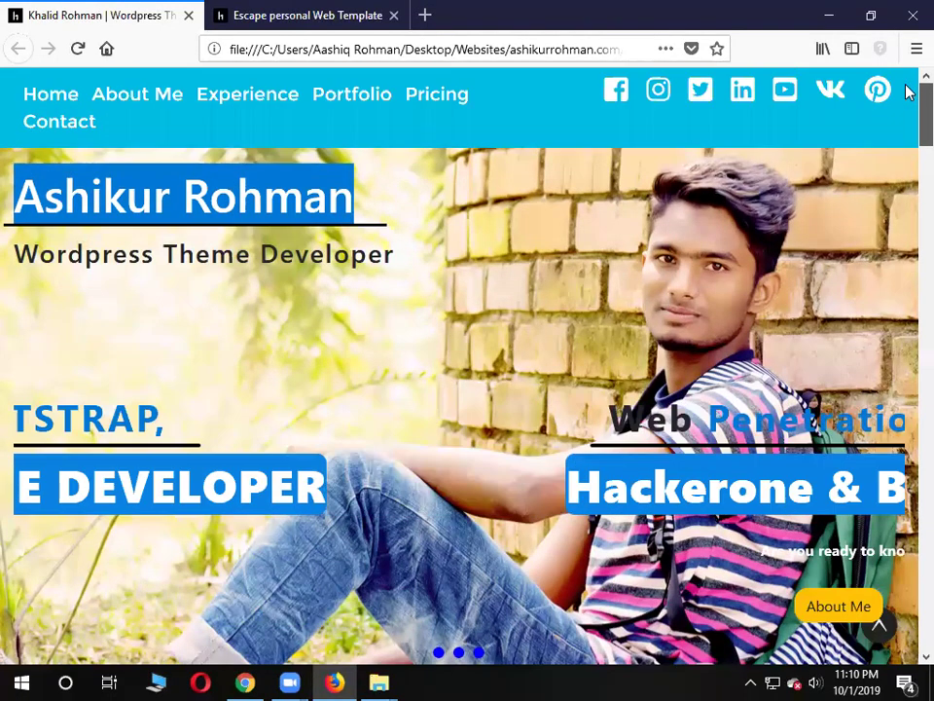
pyautogui.doubleClick(92, 195)
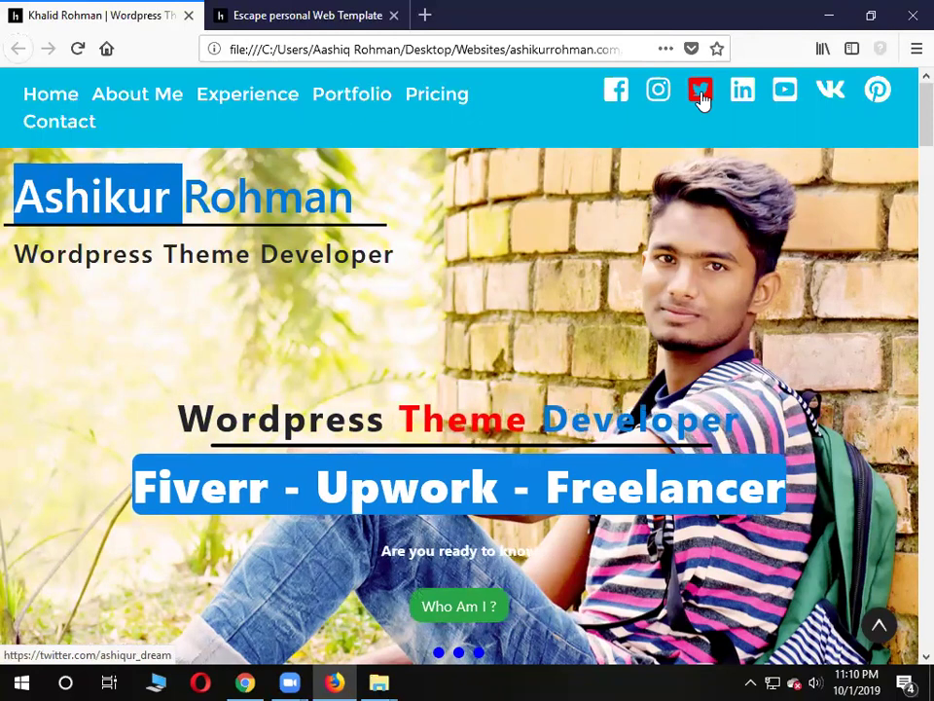
pyautogui.scroll(-1, 905, 117)
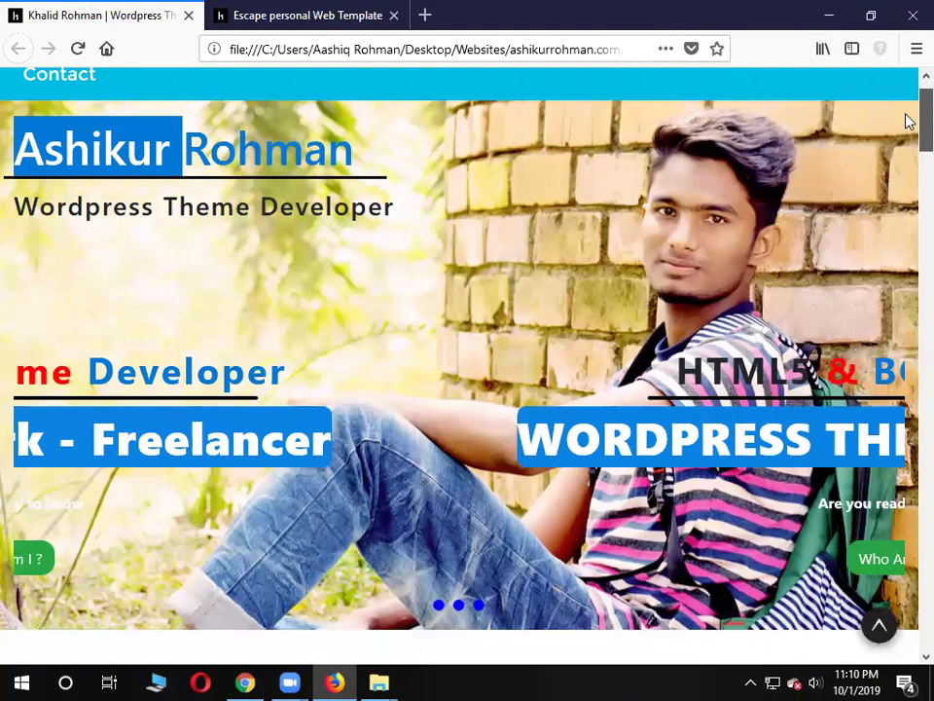
pyautogui.scroll(-3, 905, 121)
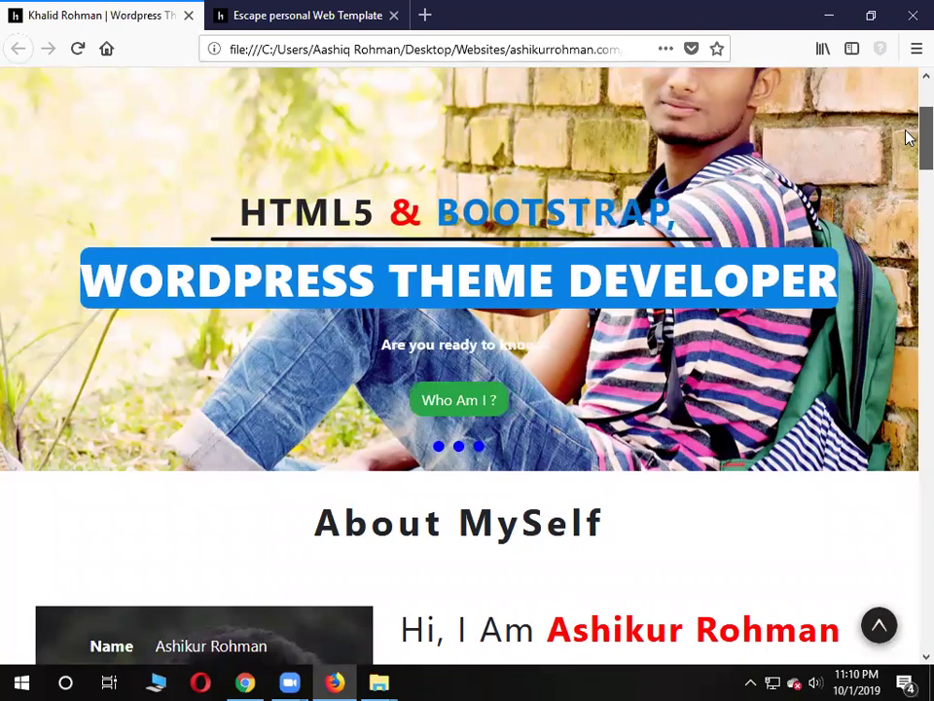
pyautogui.scroll(-7, 905, 136)
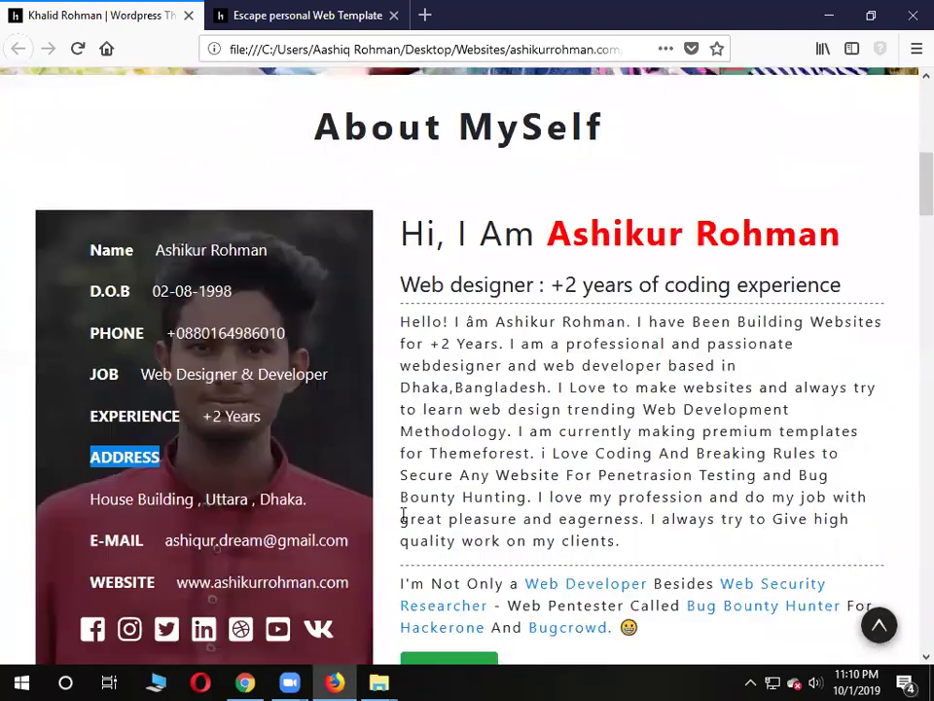
# Switch back to Chrome, check the Facebook notifications, and revisit the BeTheme demo gallery
pyautogui.click(249, 682)
pyautogui.scroll(-3, 622, 380)
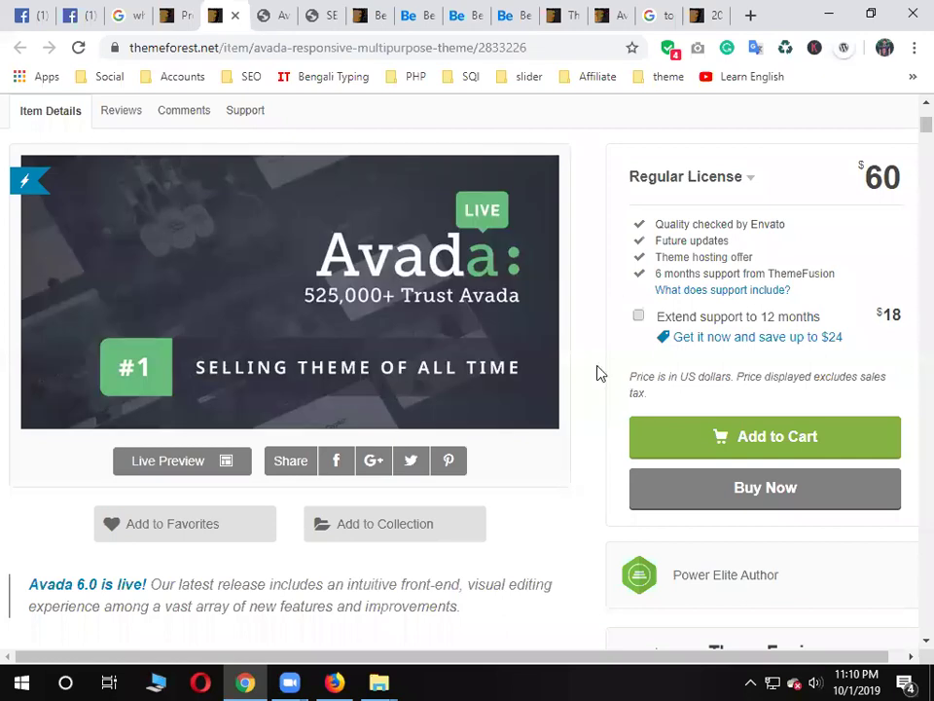
pyautogui.click(78, 14)
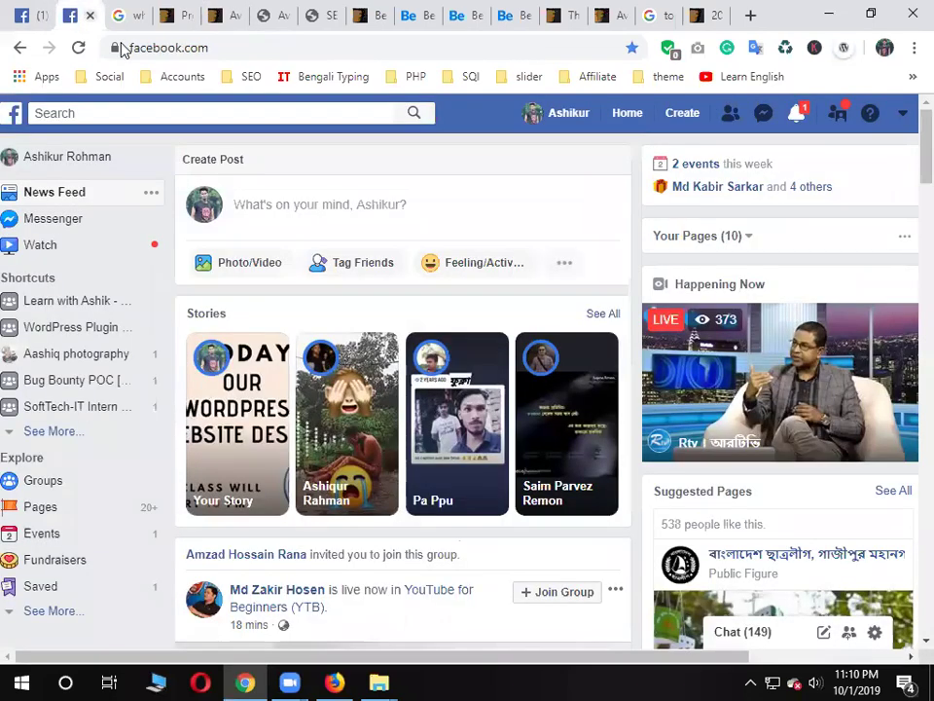
pyautogui.click(799, 113)
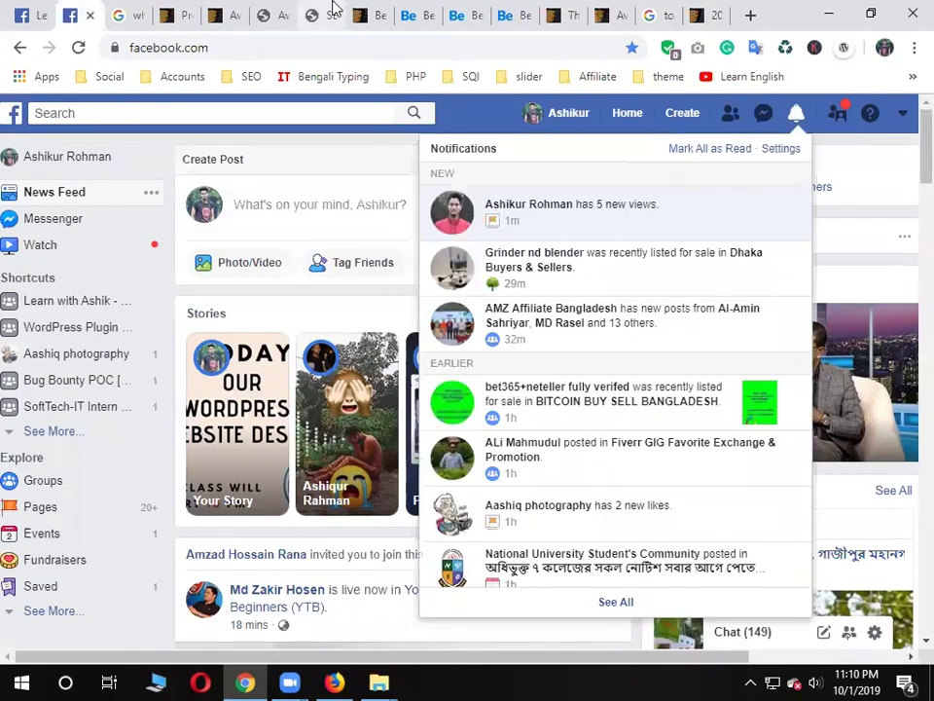
pyautogui.click(333, 13)
pyautogui.click(375, 14)
pyautogui.click(417, 14)
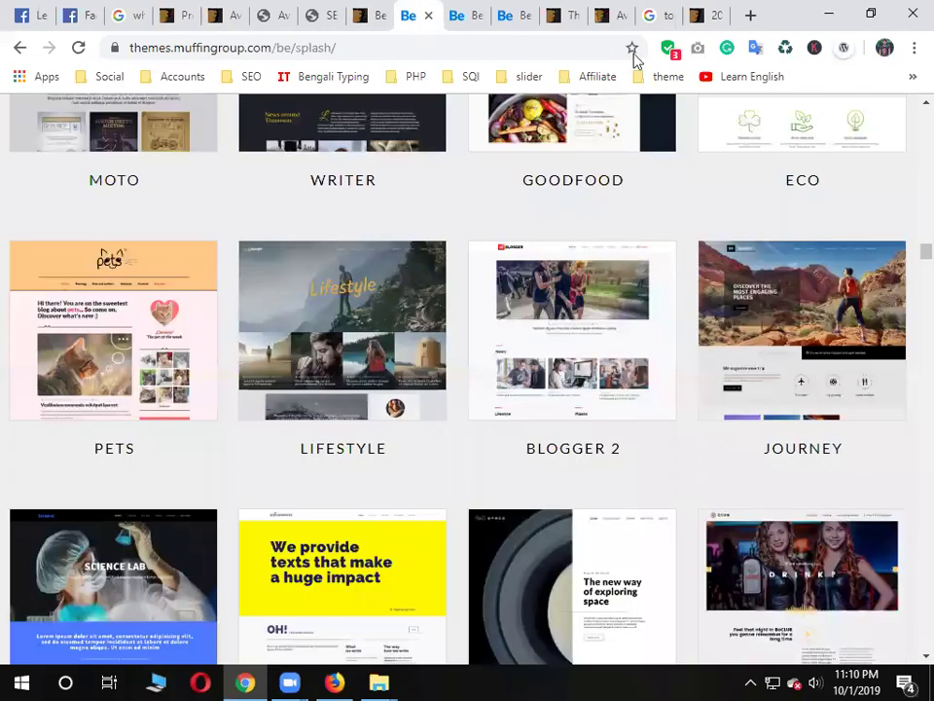
# Open the /blog/ section of the personal website in a new browser tab
pyautogui.click(747, 16)
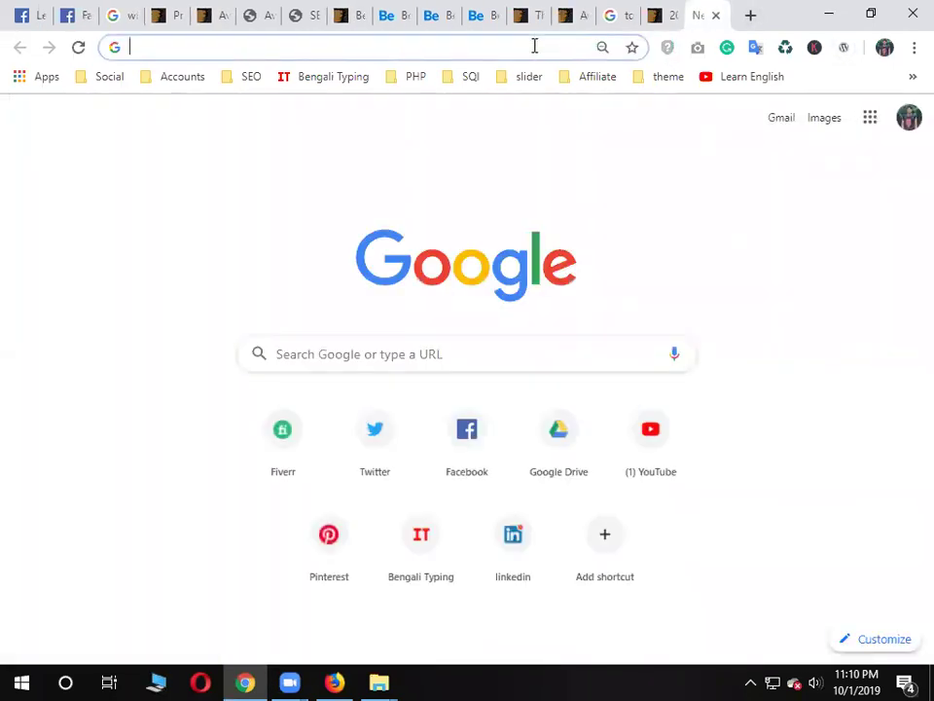
pyautogui.write('ashikurrohman.com')
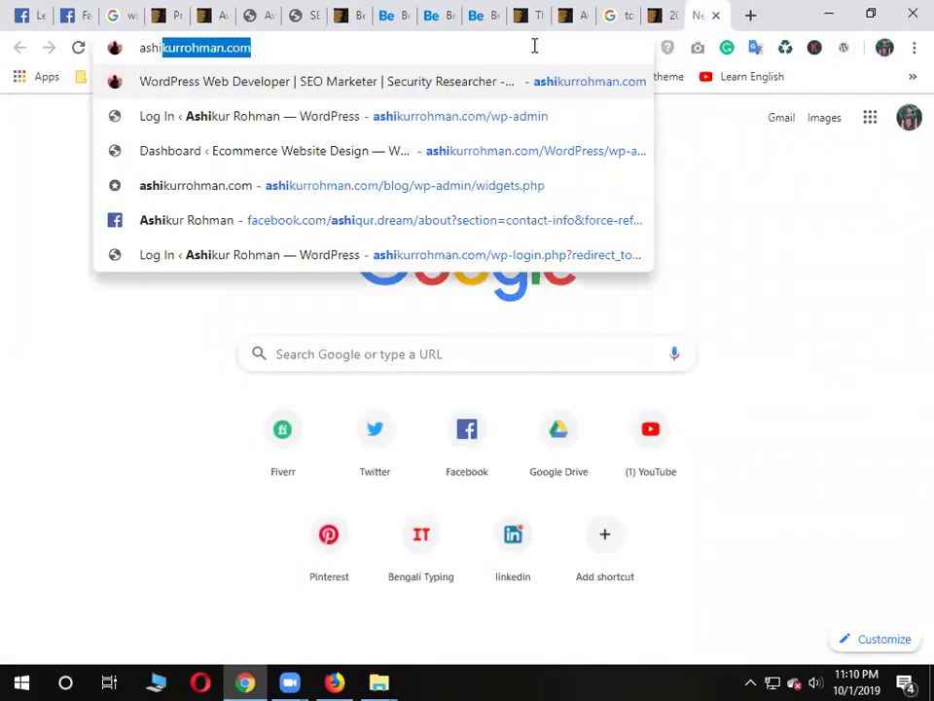
pyautogui.press('Right')
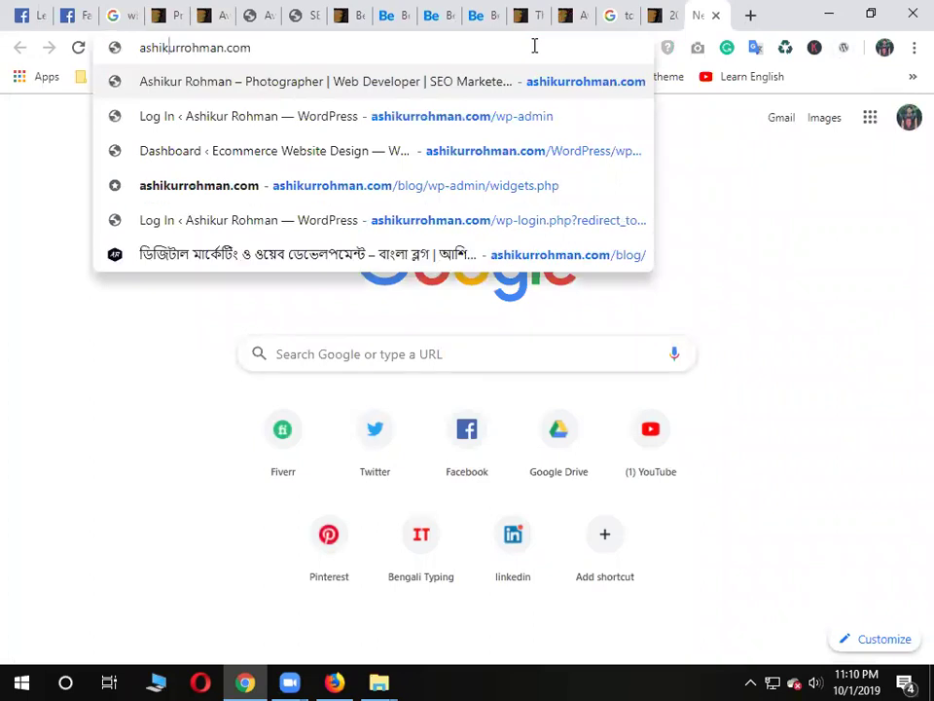
pyautogui.write('/bl')
pyautogui.press('Return')
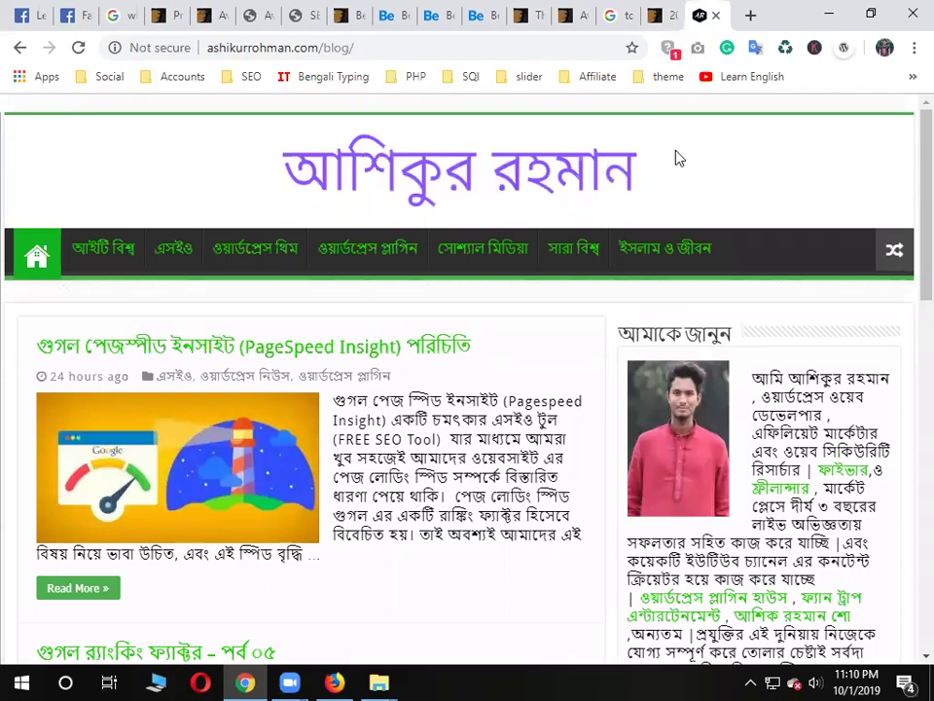
# Look through the blog's home page down to its footer and highlight the title of the PageSpeed Insight post
pyautogui.scroll(-8, 686, 186)
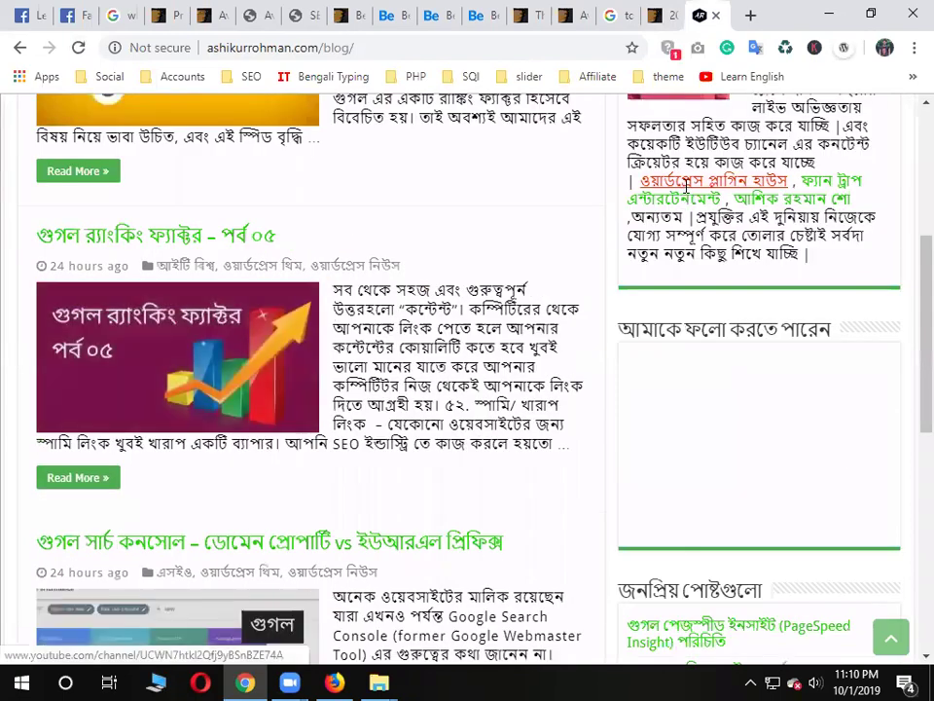
pyautogui.scroll(-4, 686, 186)
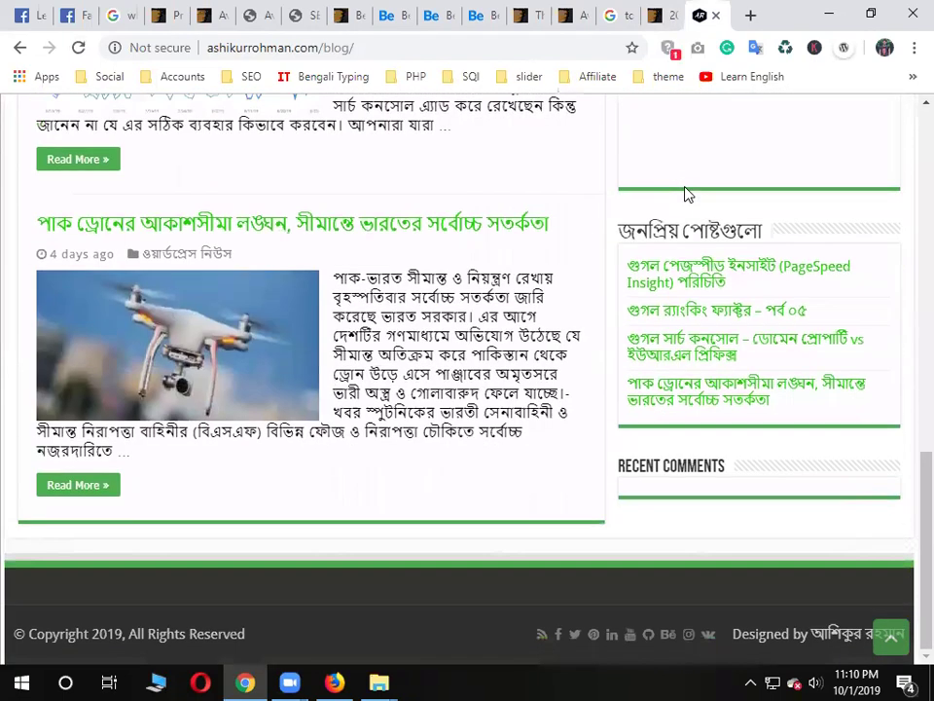
pyautogui.scroll(12, 686, 194)
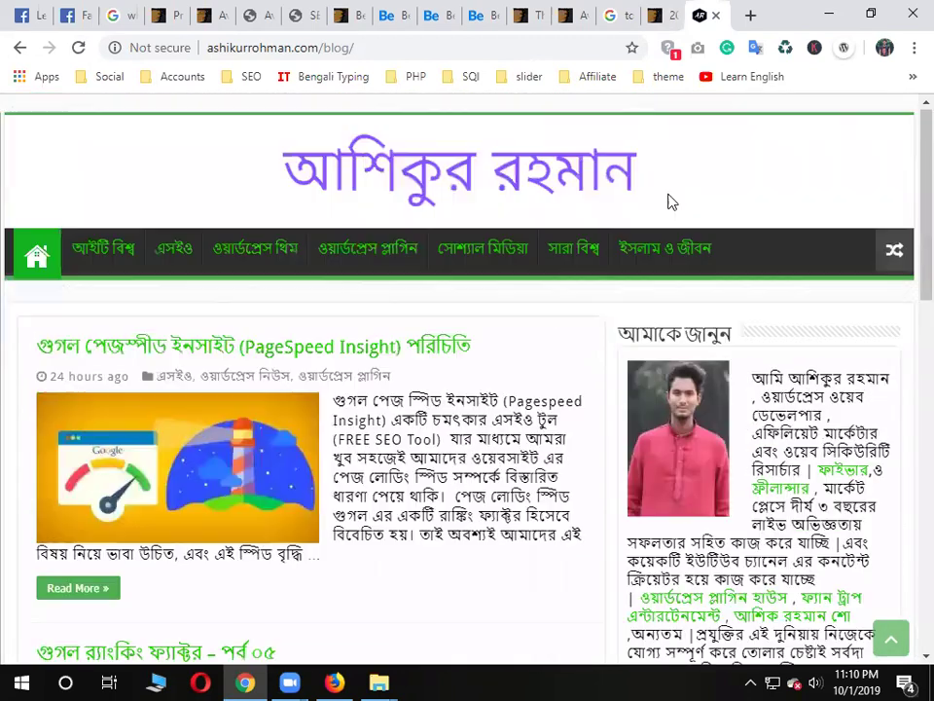
pyautogui.moveTo(501, 349); pyautogui.dragTo(33, 359)
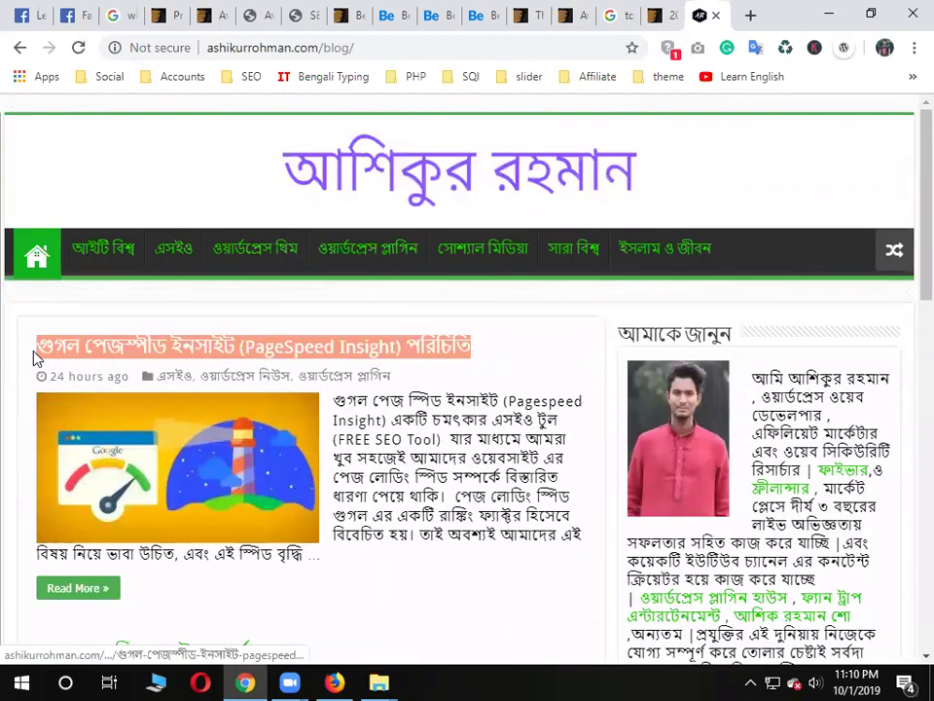
pyautogui.click(79, 311)
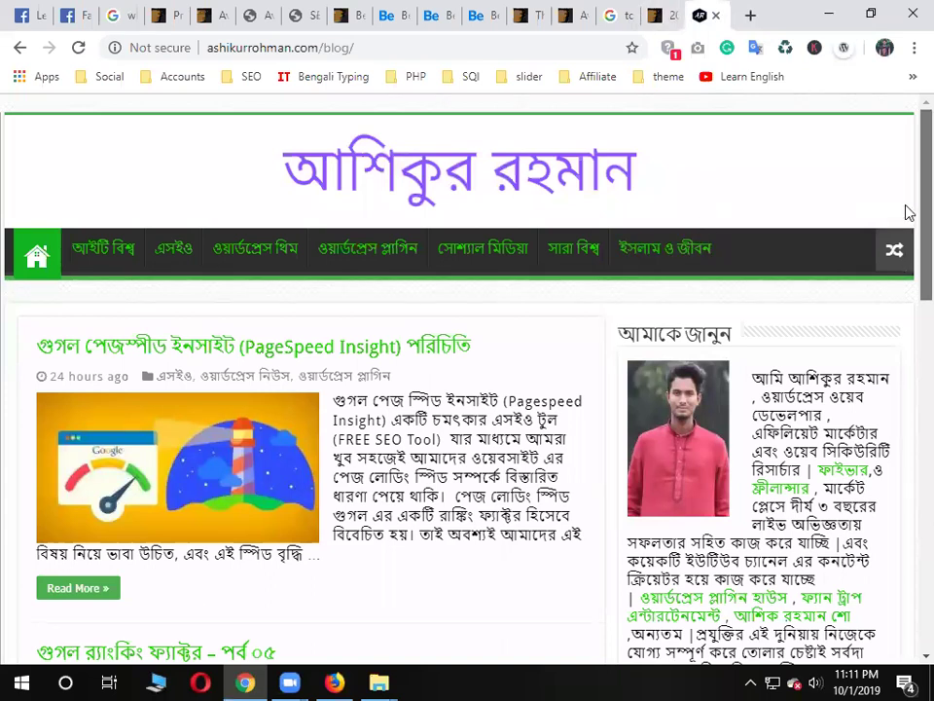
# Open the blog's WordPress admin login page
pyautogui.click(420, 48)
pyautogui.click(449, 50)
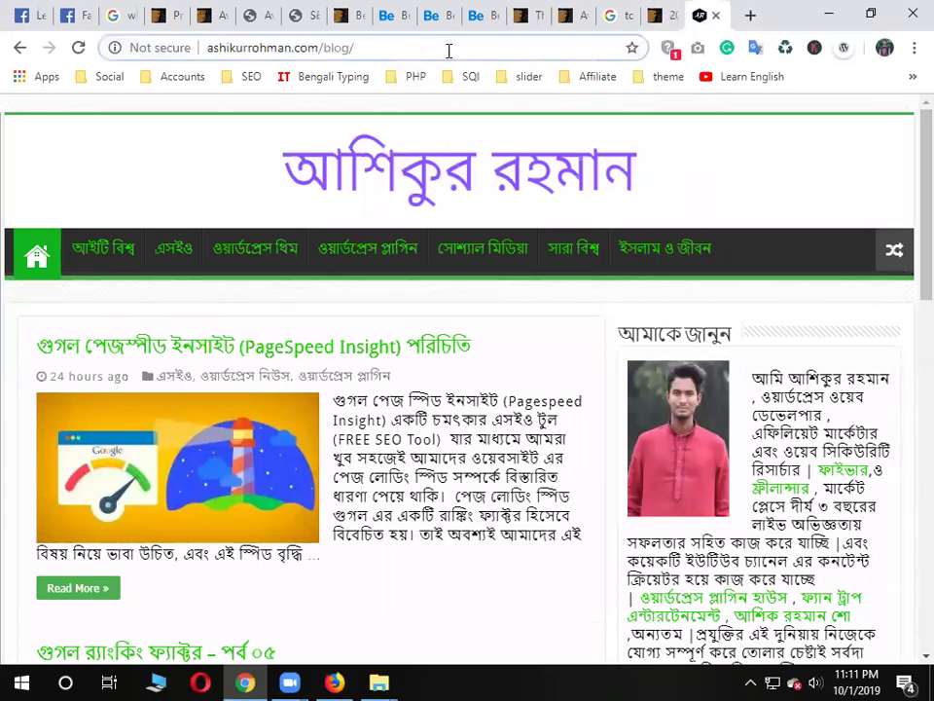
pyautogui.write('w')
pyautogui.press('Return')
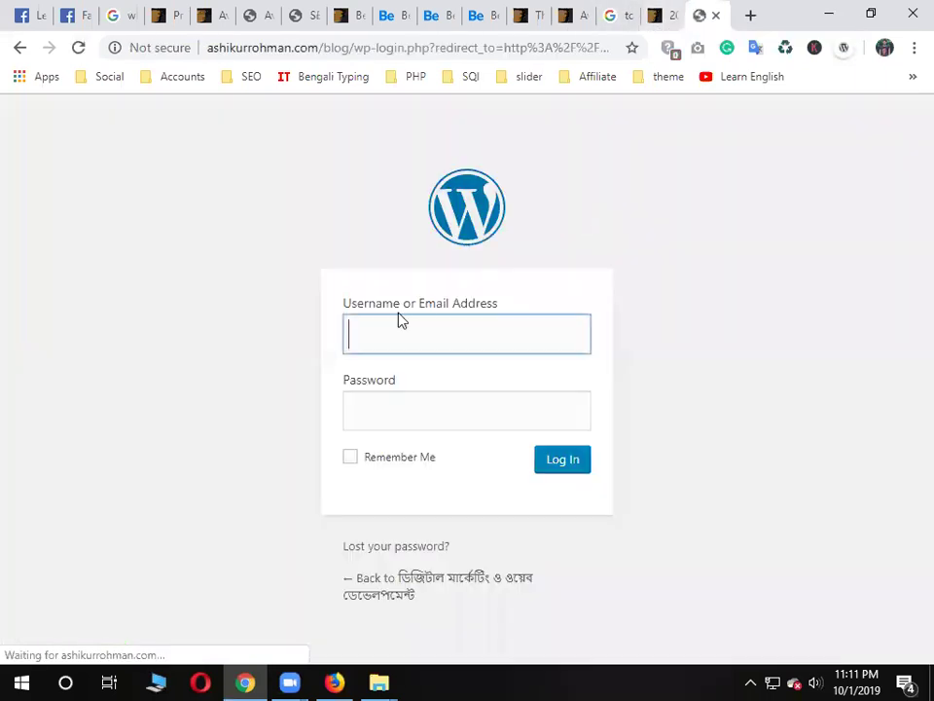
# Log in to the blog's WordPress dashboard with the saved username and the account password
pyautogui.click(434, 323)
pyautogui.click(434, 381)
pyautogui.click(416, 418)
pyautogui.write('••')
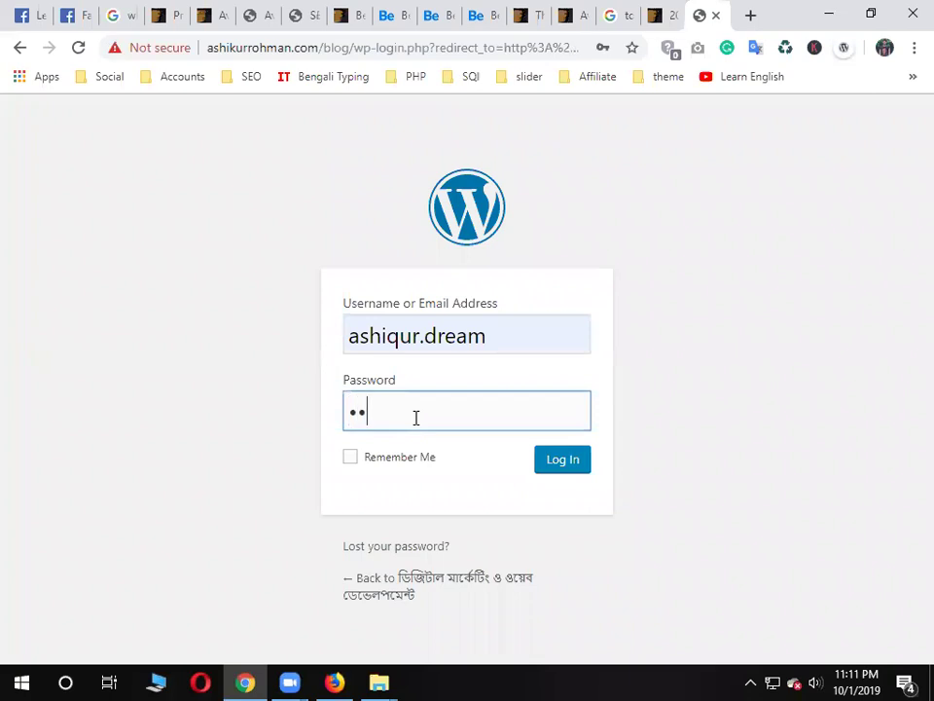
pyautogui.write('••••••••')
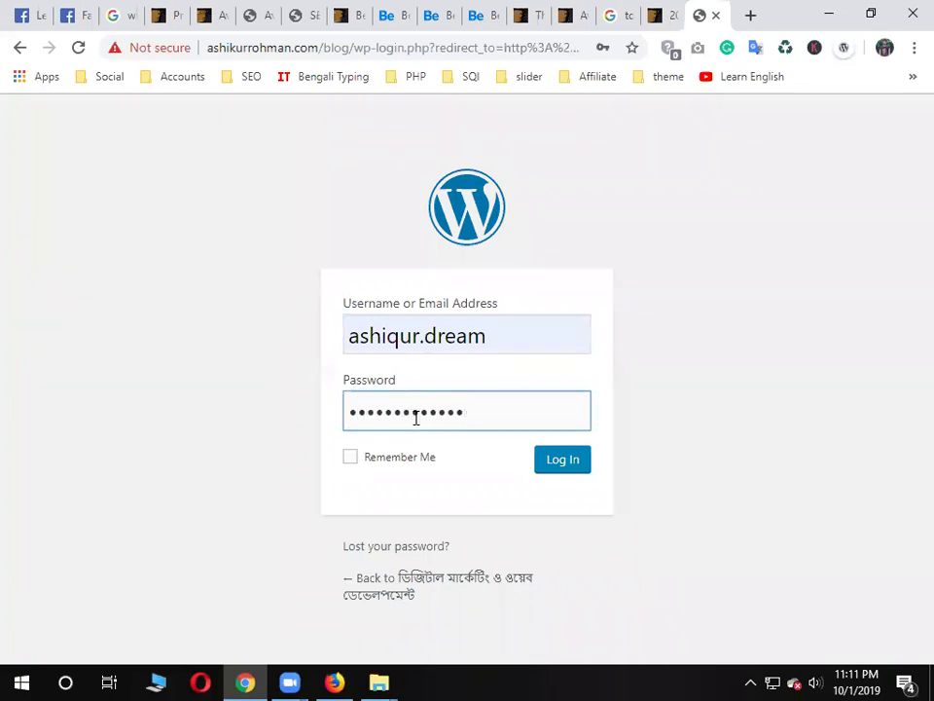
pyautogui.write('•••••')
pyautogui.press('Return')
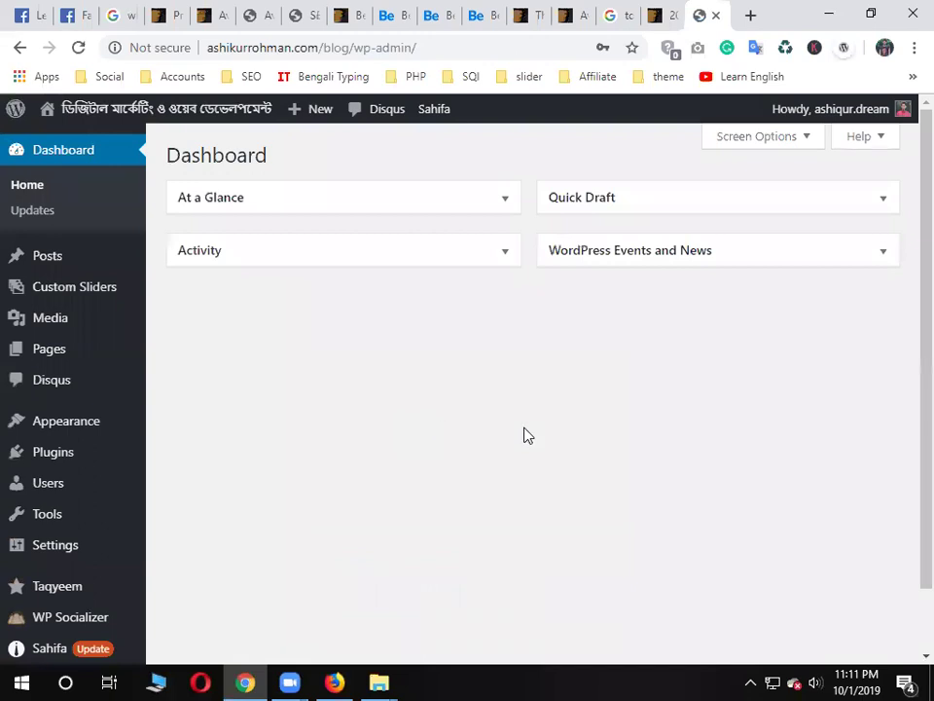
# Look through the dashboard's side menu down to the Sahifa theme's submenu entries
pyautogui.scroll(-1, 129, 558)
pyautogui.moveTo(270, 576)
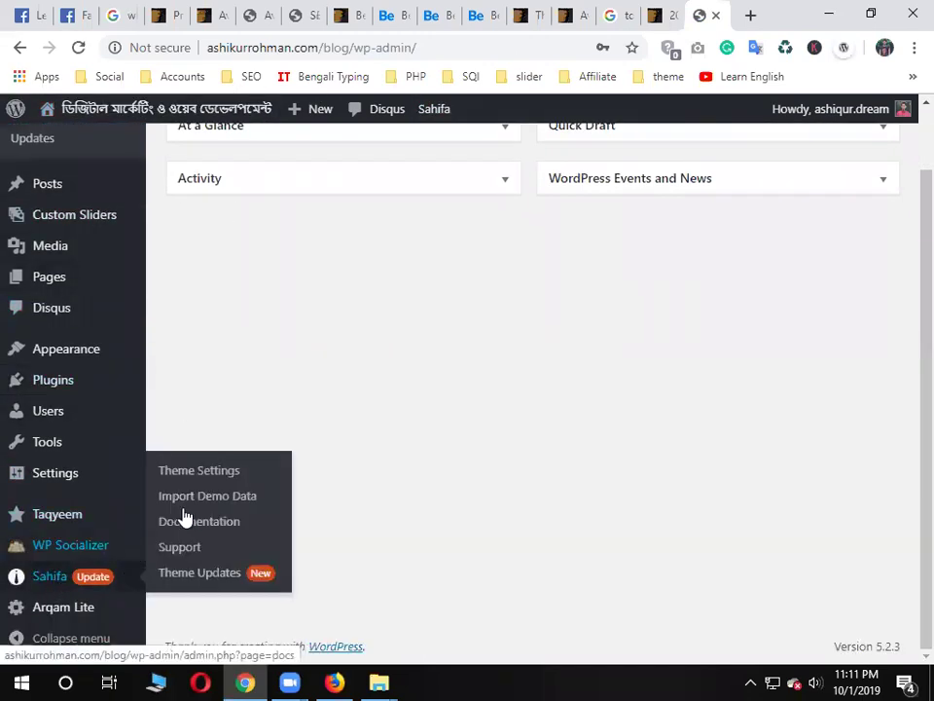
pyautogui.click(657, 13)
pyautogui.click(691, 15)
# Open the blog's public site from the dashboard in a new browser tab and view its home page
pyautogui.moveTo(119, 108)
pyautogui.rightClick(71, 140)
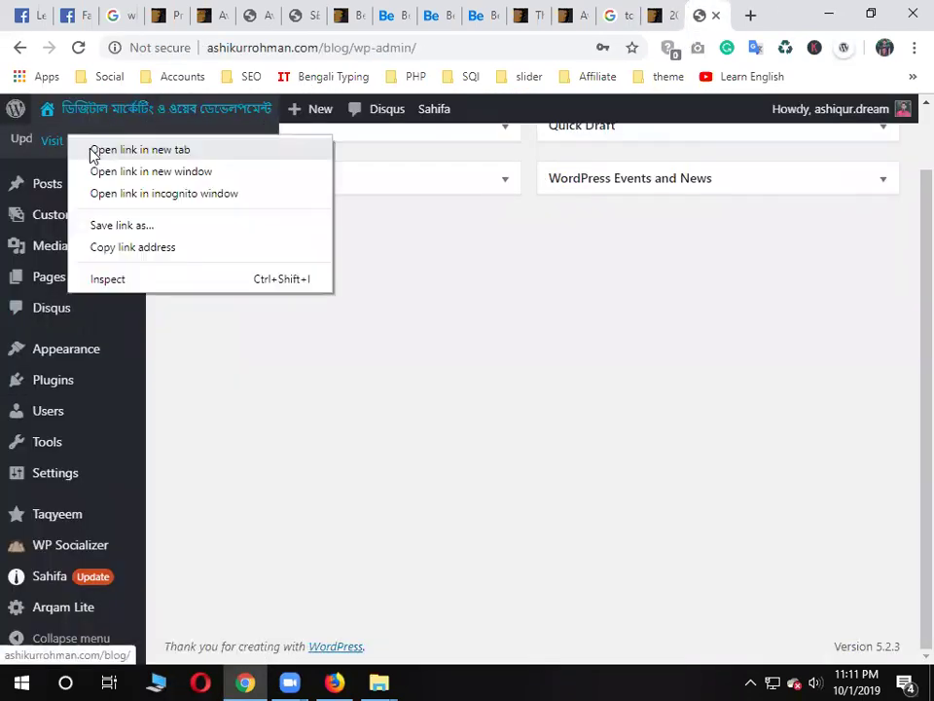
pyautogui.click(94, 153)
pyautogui.click(701, 10)
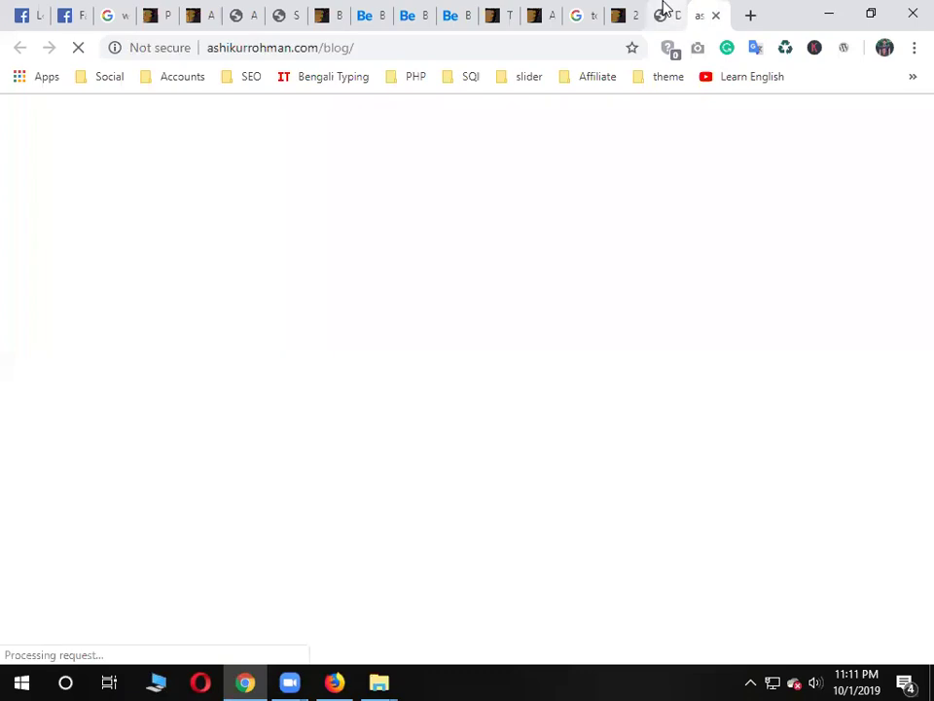
pyautogui.click(664, 10)
pyautogui.click(702, 12)
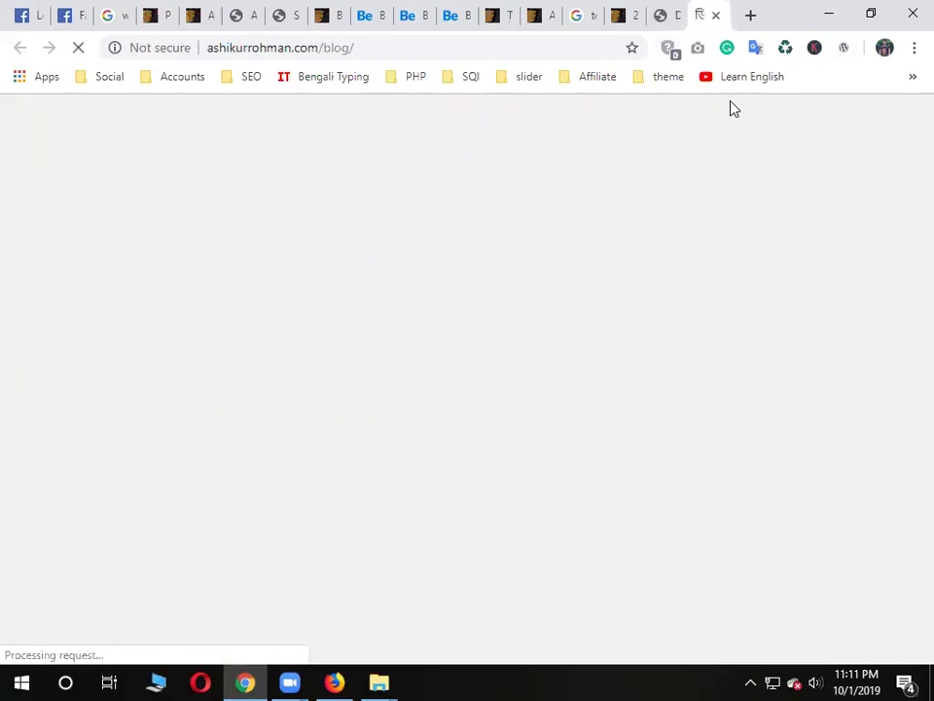
pyautogui.scroll(-3, 620, 299)
pyautogui.scroll(3, 623, 301)
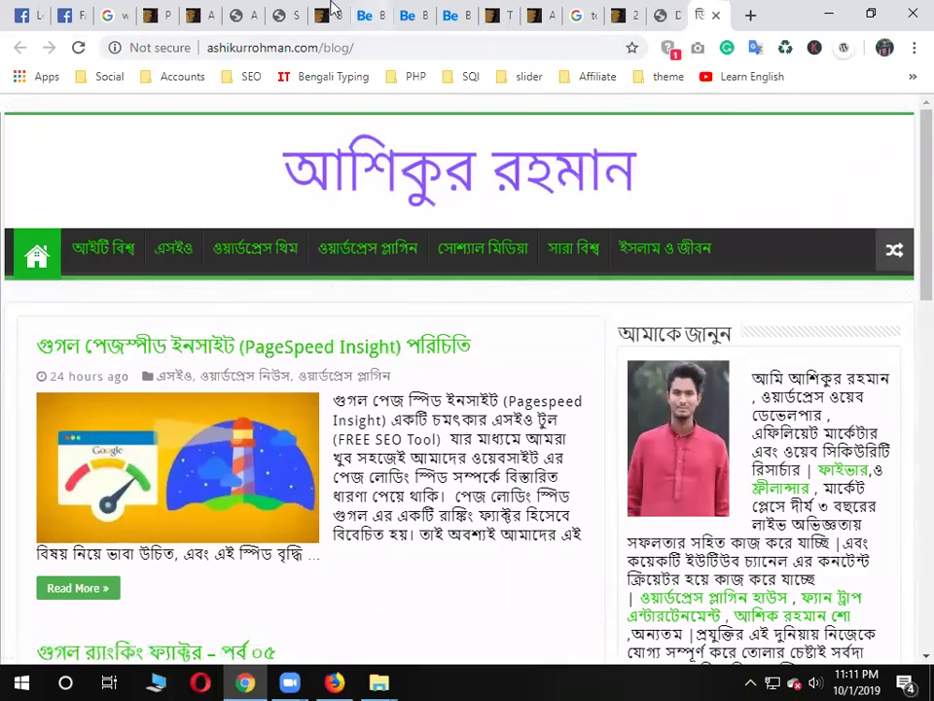
# Return to the ThemeForest WordPress category page by way of the Avada demo page and highlight "/wordpress" in its address
pyautogui.click(277, 13)
pyautogui.click(231, 13)
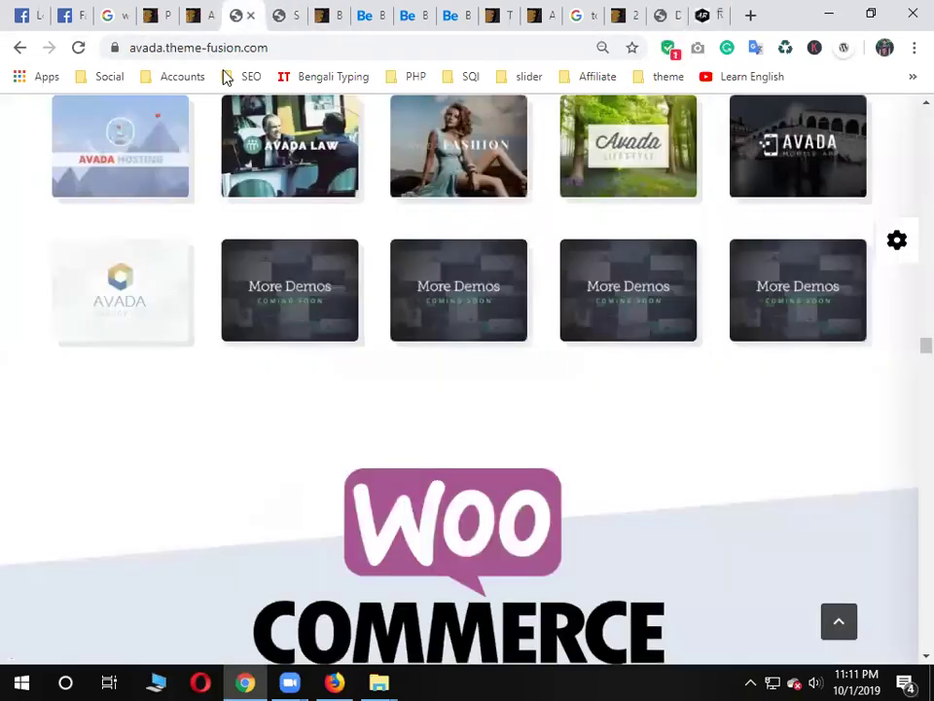
pyautogui.scroll(-10, 491, 202)
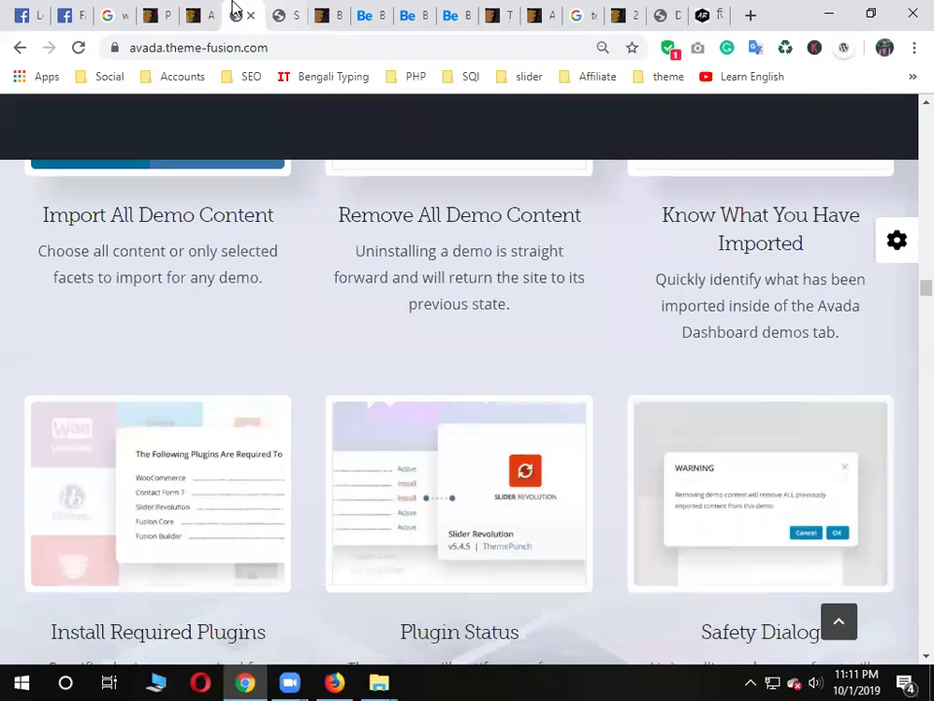
pyautogui.click(155, 12)
pyautogui.click(367, 97)
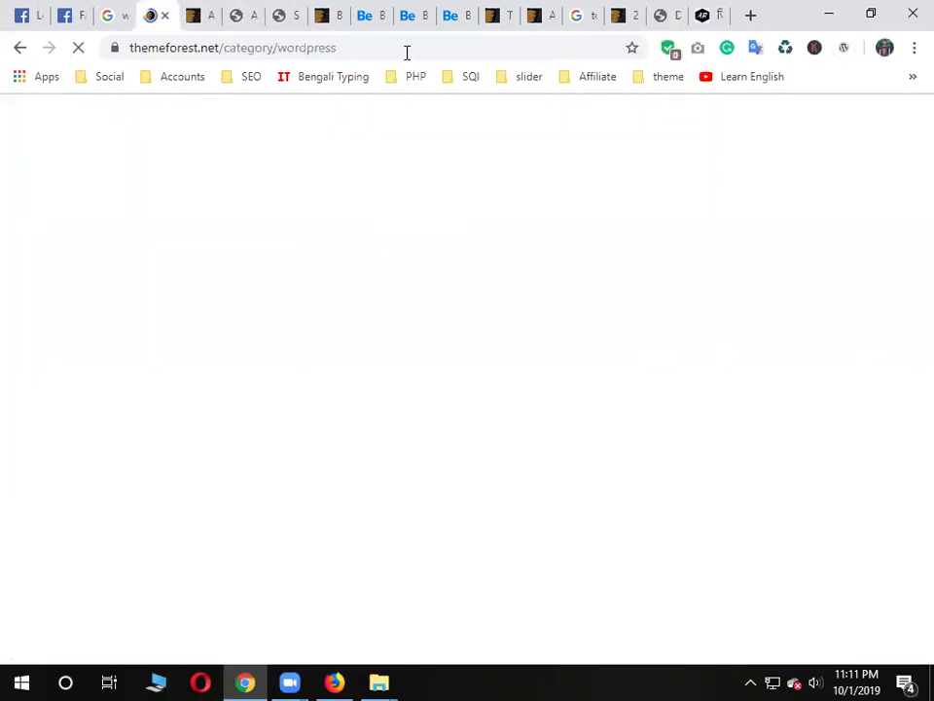
pyautogui.moveTo(337, 48); pyautogui.dragTo(276, 49)
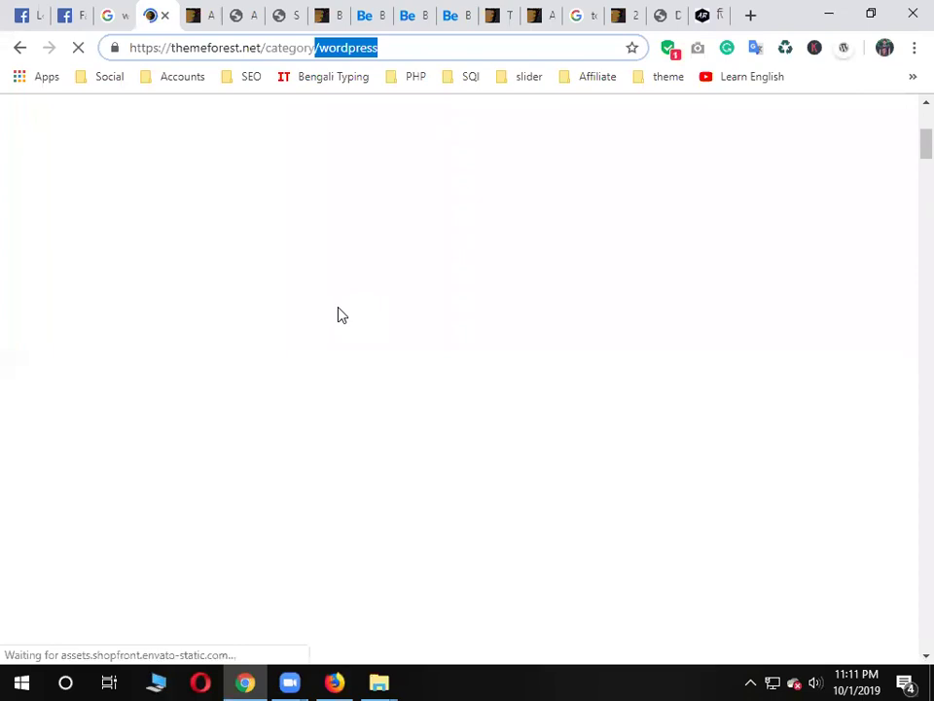
# Replace the IP address query in the Google search tab with a search for "sahifa wordpress theme"
pyautogui.click(118, 13)
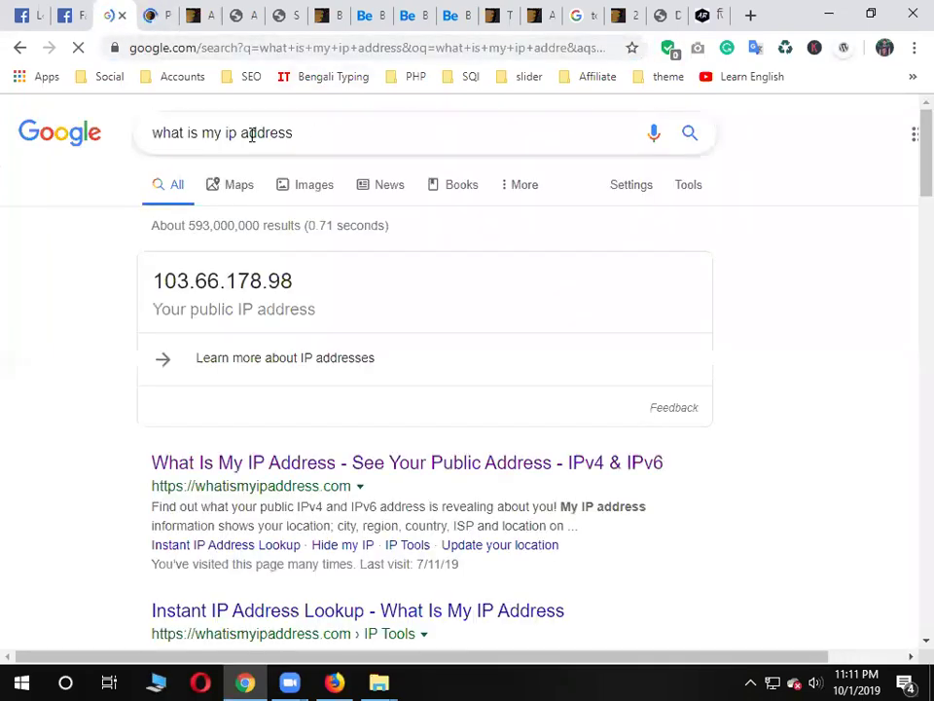
pyautogui.write('h')
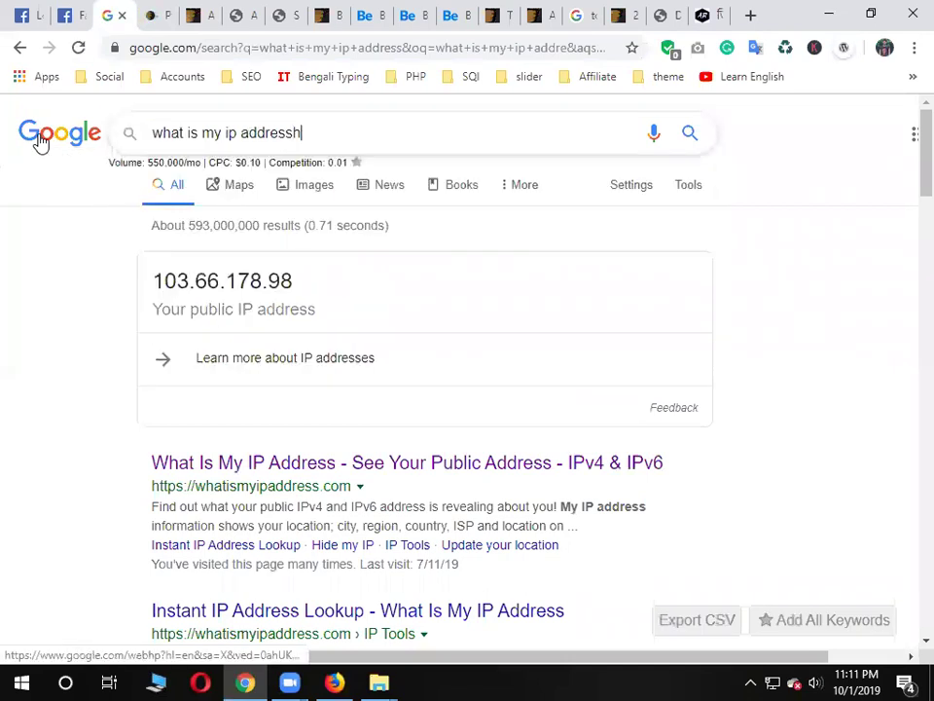
pyautogui.press('BackSpace')
pyautogui.press('BackSpace')
pyautogui.press('BackSpace')
pyautogui.press('BackSpace')
pyautogui.press('BackSpace')
pyautogui.press('BackSpace')
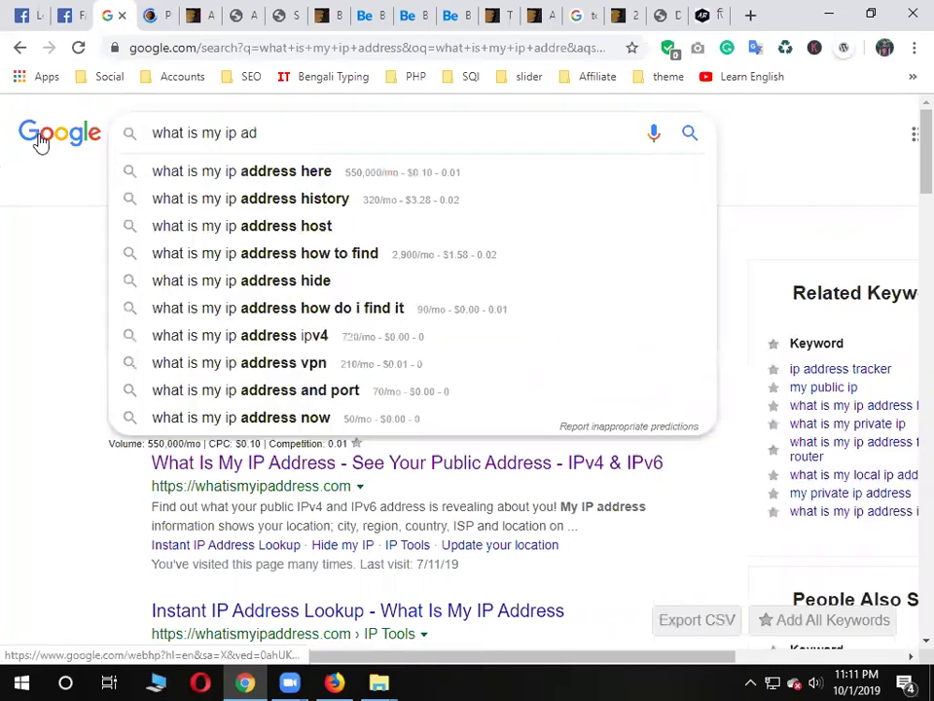
pyautogui.press('BackSpace')
pyautogui.press('BackSpace')
pyautogui.press('BackSpace')
pyautogui.press('BackSpace')
pyautogui.press('BackSpace')
pyautogui.press('BackSpace')
pyautogui.press('BackSpace')
pyautogui.press('BackSpace')
pyautogui.press('BackSpace')
pyautogui.press('BackSpace')
pyautogui.press('BackSpace')
pyautogui.press('BackSpace')
pyautogui.press('BackSpace')
pyautogui.press('BackSpace')
pyautogui.press('BackSpace')
pyautogui.press('BackSpace')
pyautogui.write('sah')
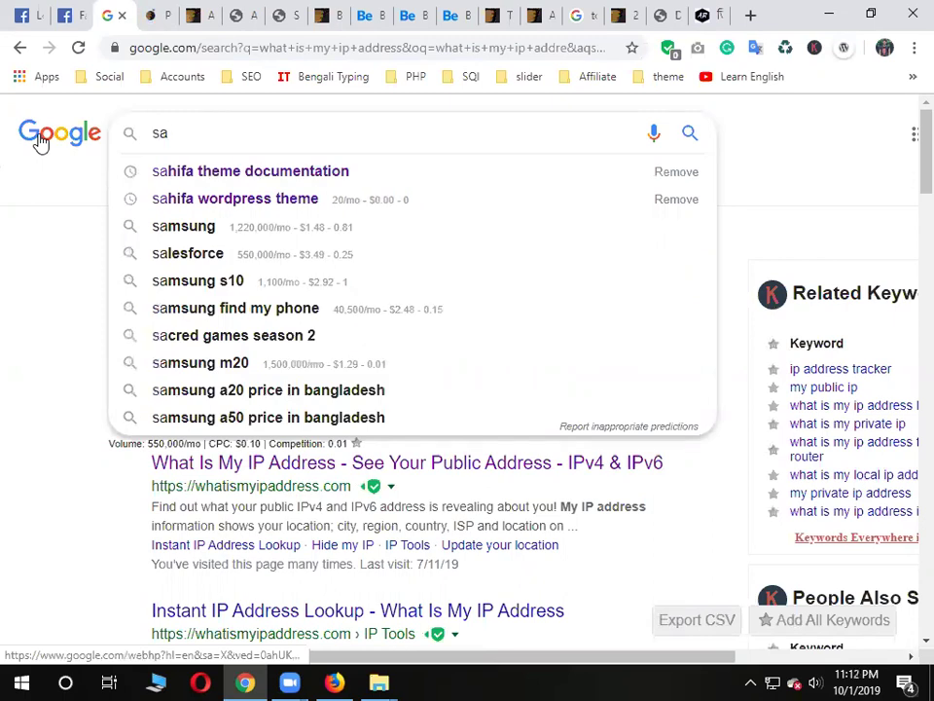
pyautogui.click(275, 199)
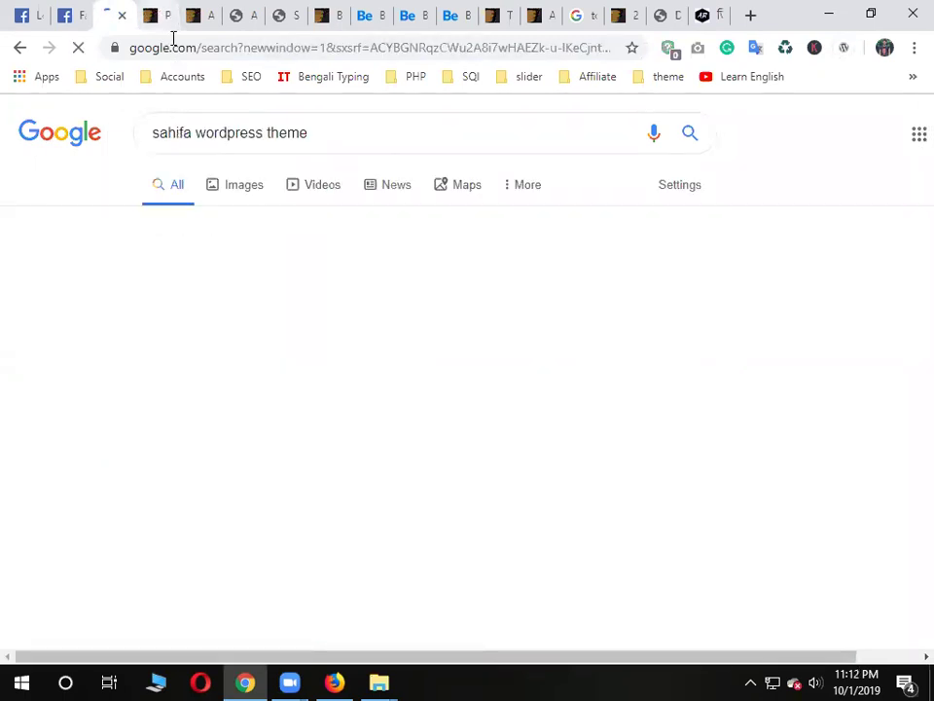
# Search ThemeForest's WordPress themes category for "sahifa"
pyautogui.click(163, 16)
pyautogui.scroll(4, 705, 447)
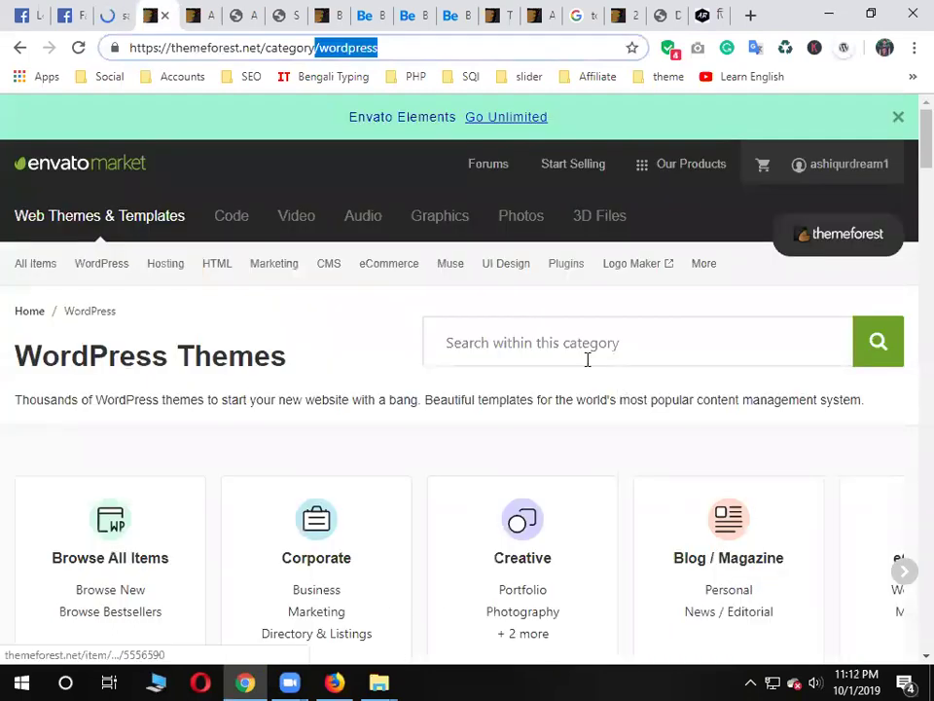
pyautogui.click(566, 338)
pyautogui.write('sahi')
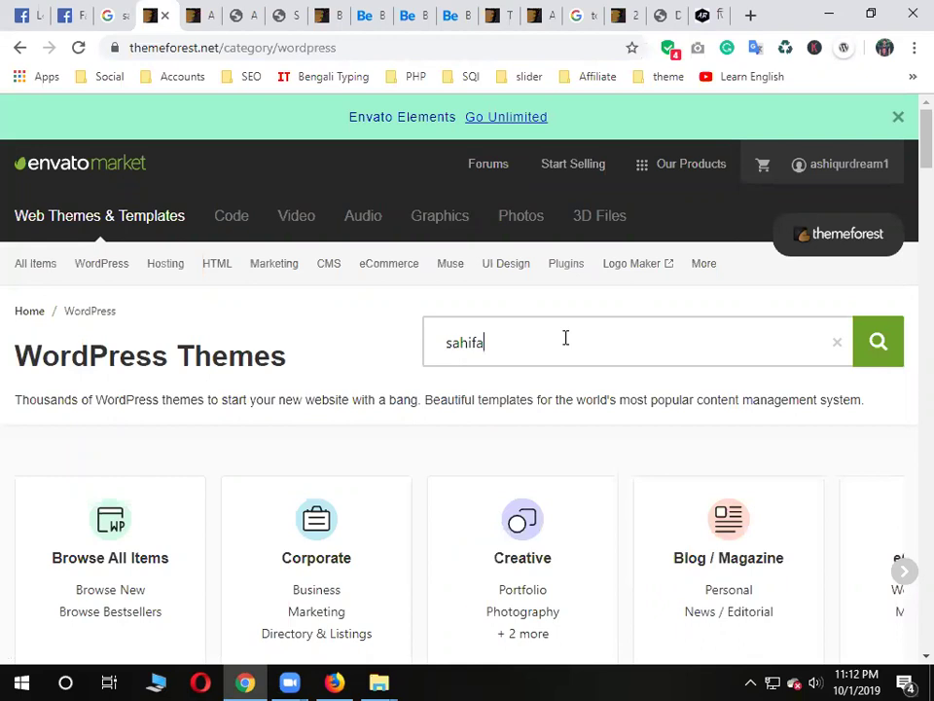
pyautogui.write('fa')
pyautogui.press('Return')
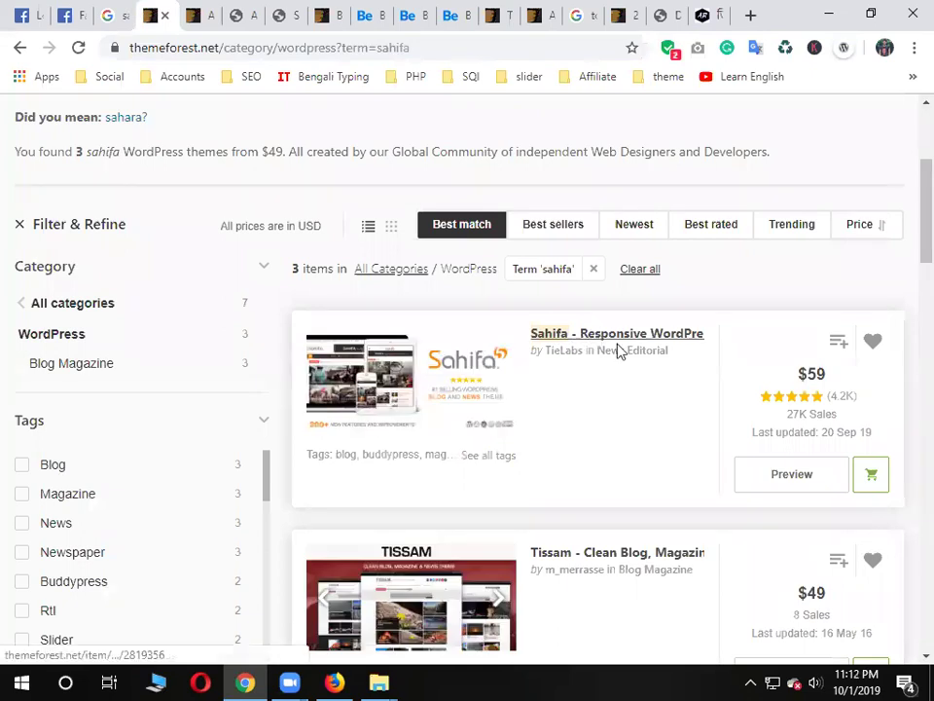
# Open the Sahifa theme's item page in a new browser tab and view its preview image and description
pyautogui.middleClick(564, 576)
pyautogui.click(177, 15)
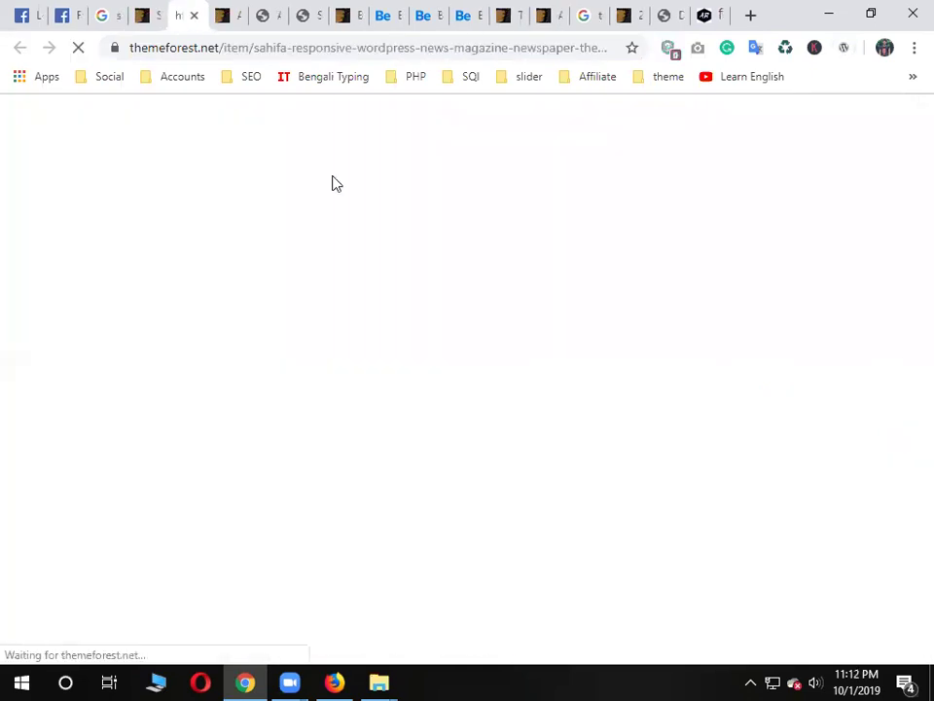
pyautogui.scroll(-3, 482, 329)
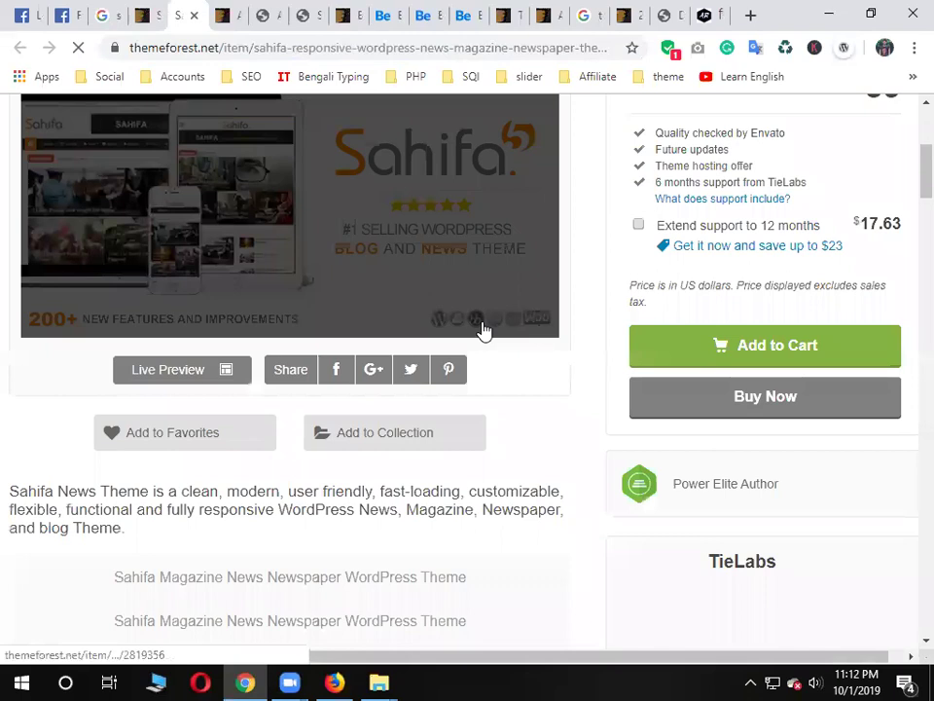
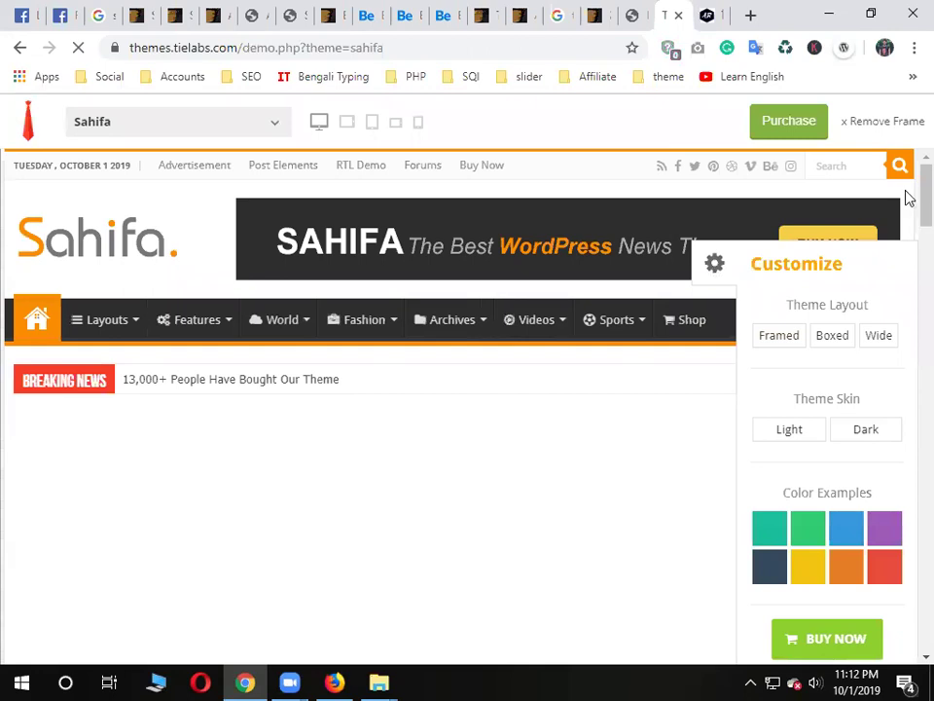
# Look through the Sahifa live demo's home page from its news blocks down to the footer
pyautogui.scroll(-2, 909, 234)
pyautogui.scroll(-5, 907, 269)
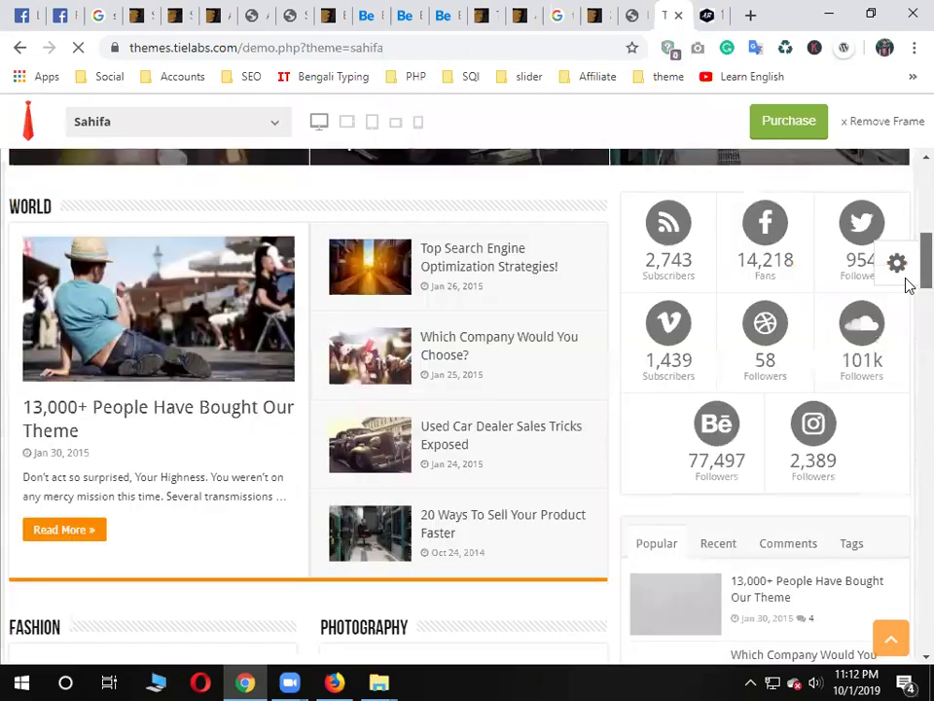
pyautogui.scroll(-4, 905, 320)
pyautogui.scroll(-5, 906, 386)
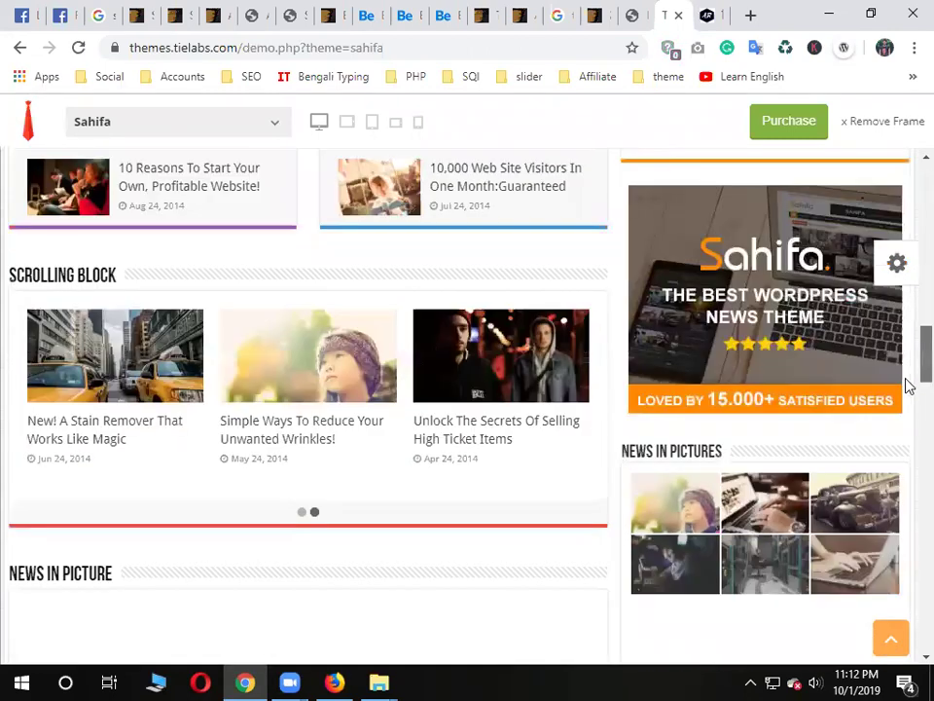
pyautogui.scroll(-3, 352, 289)
pyautogui.scroll(-5, 484, 385)
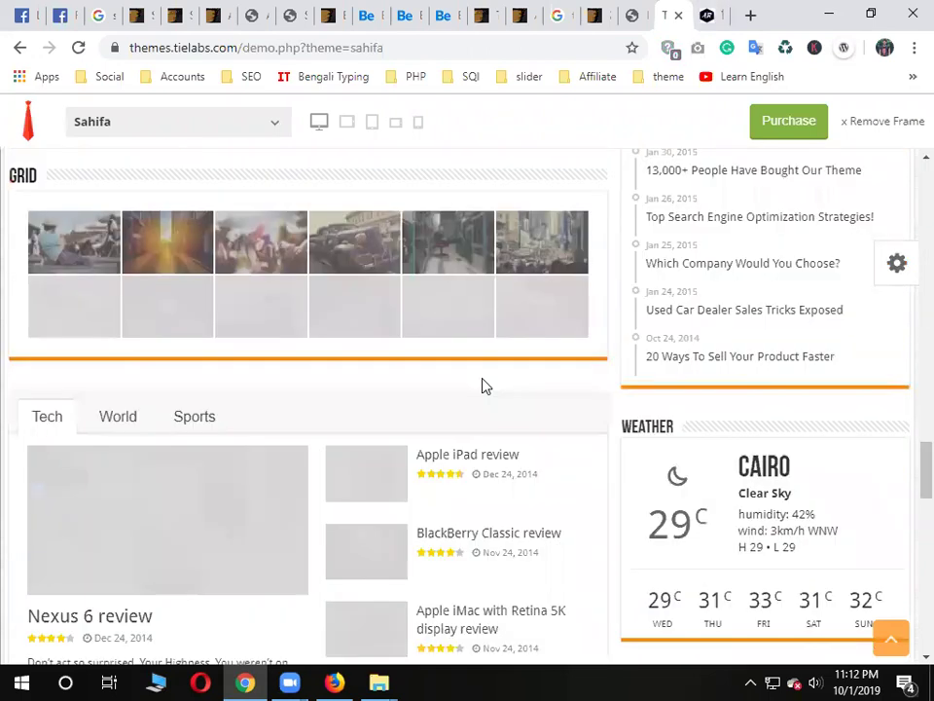
pyautogui.scroll(-6, 515, 507)
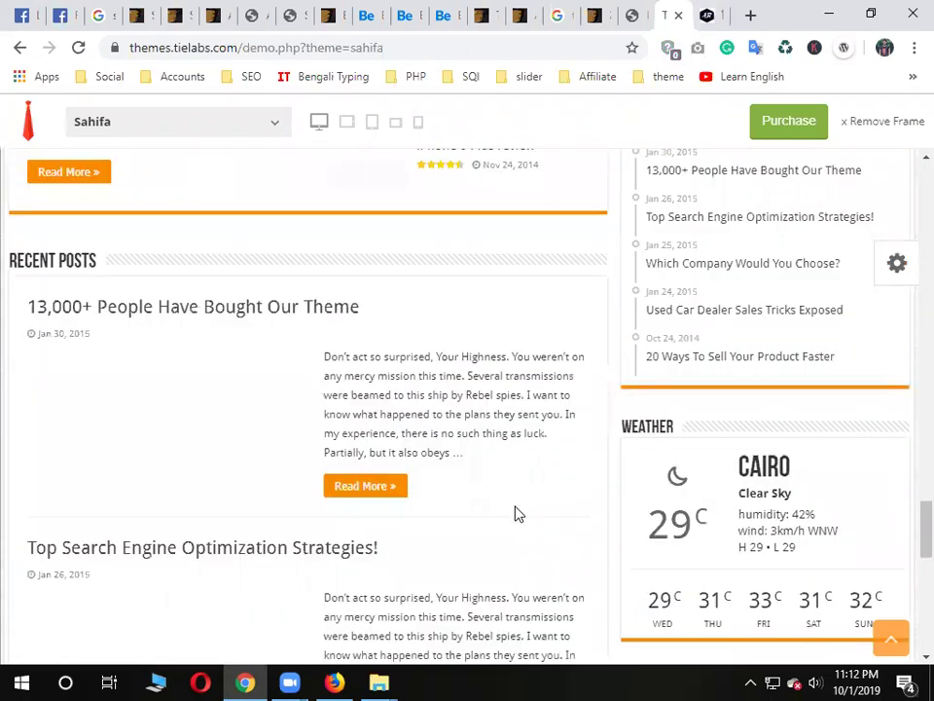
pyautogui.scroll(-5, 531, 538)
pyautogui.scroll(-4, 215, 378)
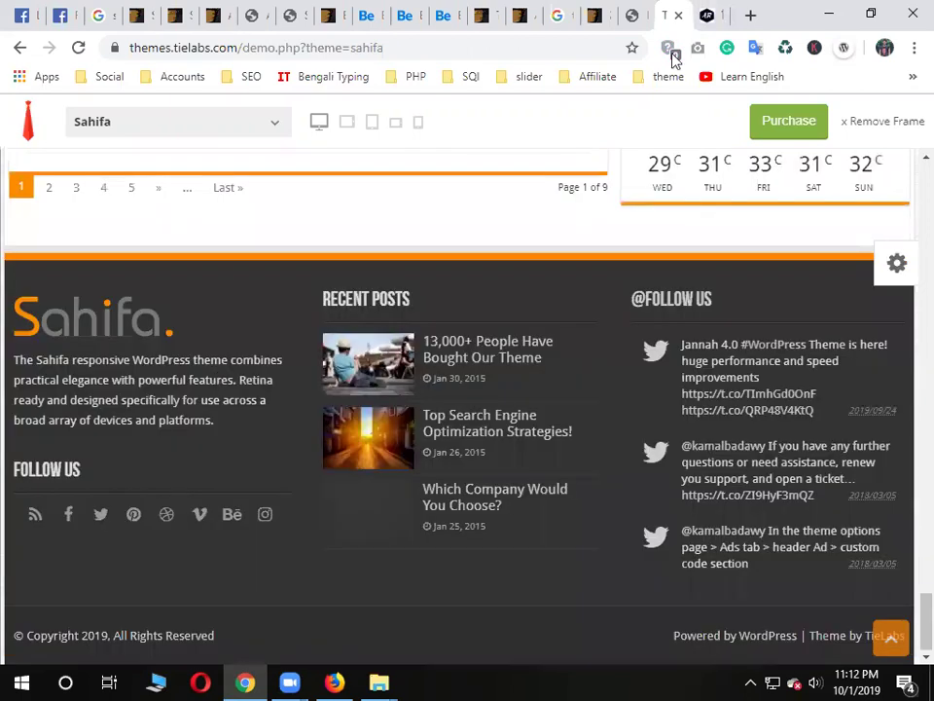
# Switch to the personal blog's tab and examine its header, post list and sidebar against the Sahifa demo
pyautogui.hotkey('ctrl', 'Tab')
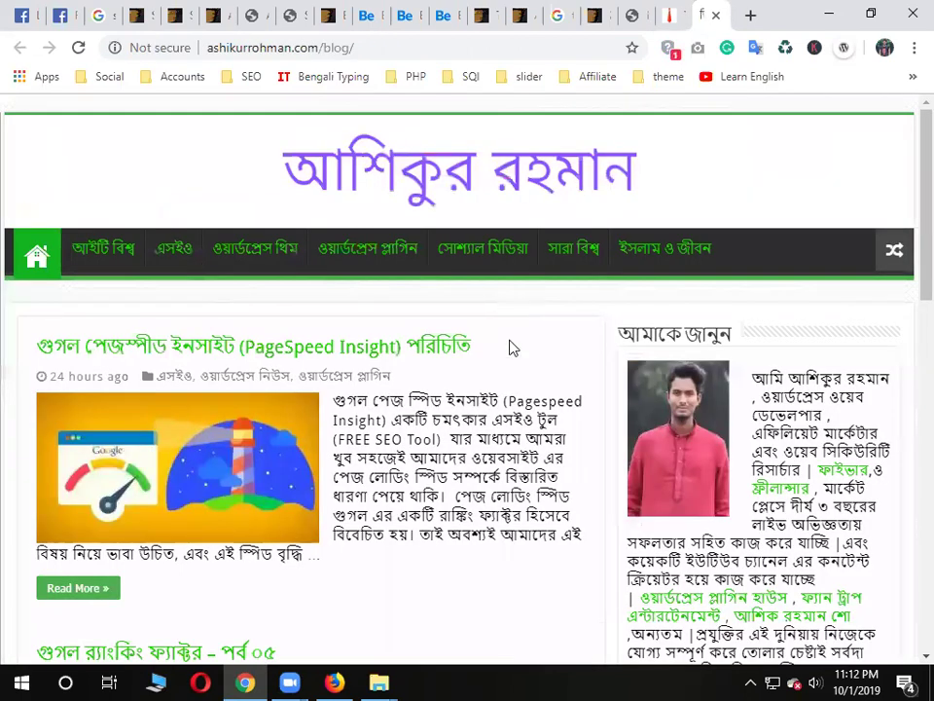
pyautogui.scroll(-2, 513, 348)
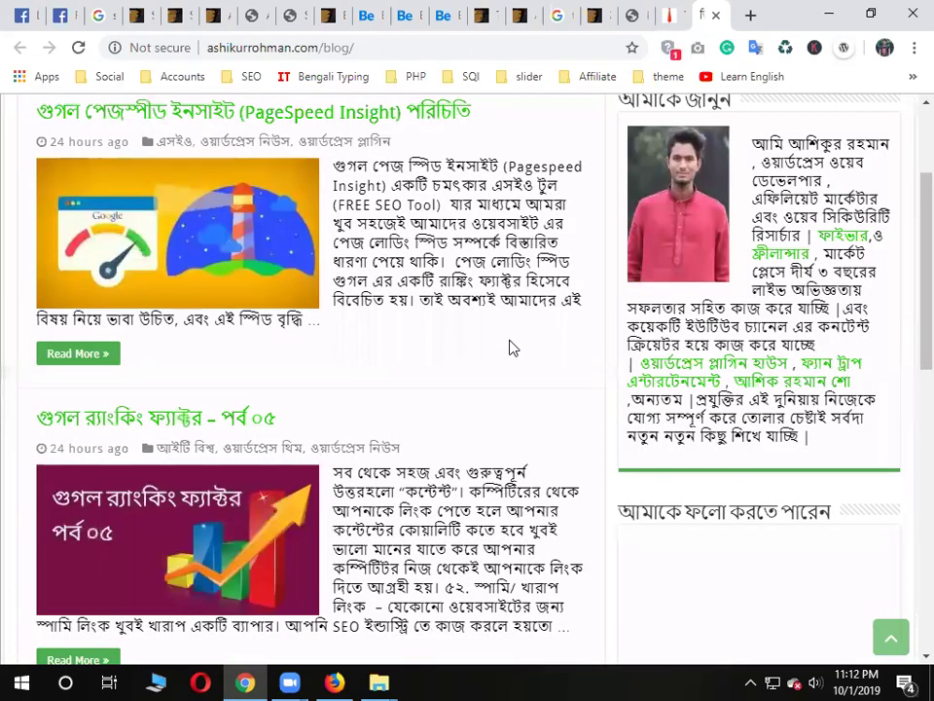
pyautogui.scroll(1, 519, 336)
pyautogui.scroll(1, 199, 469)
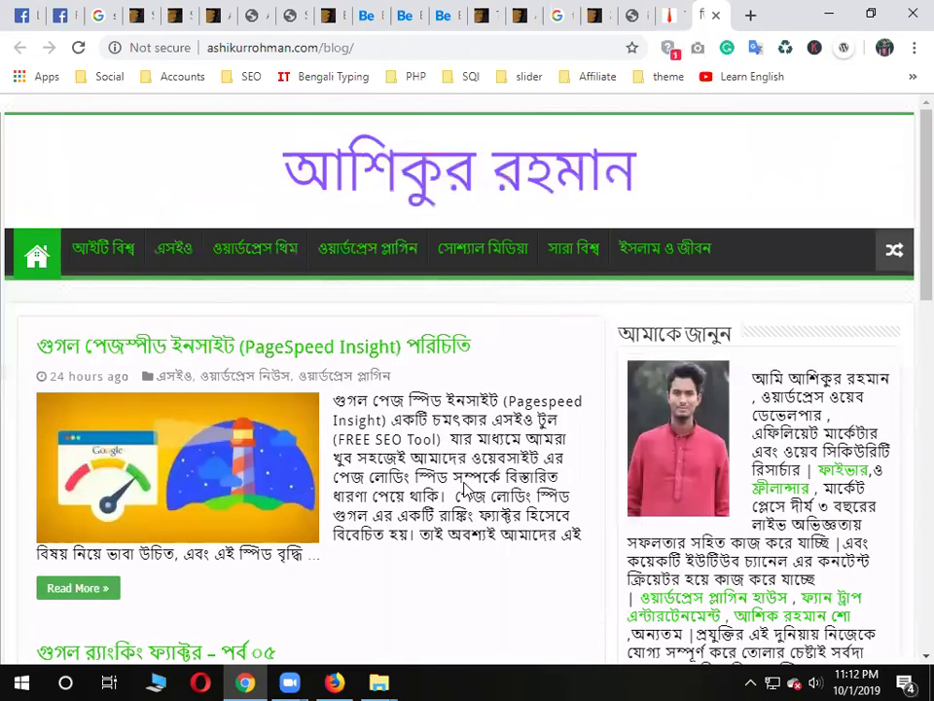
pyautogui.scroll(-4, 507, 467)
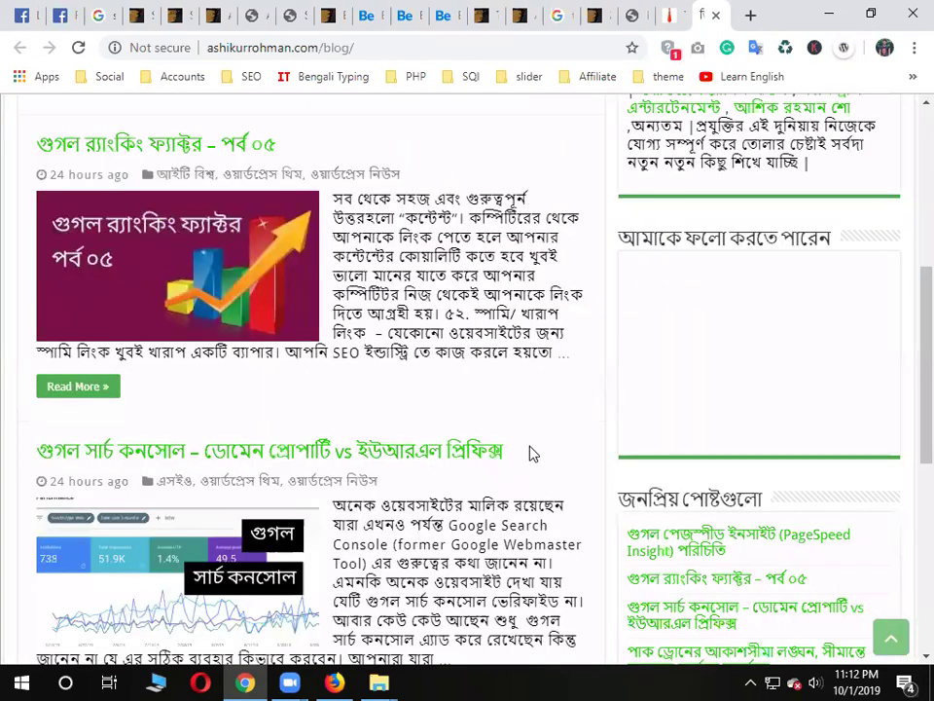
pyautogui.scroll(-3, 530, 449)
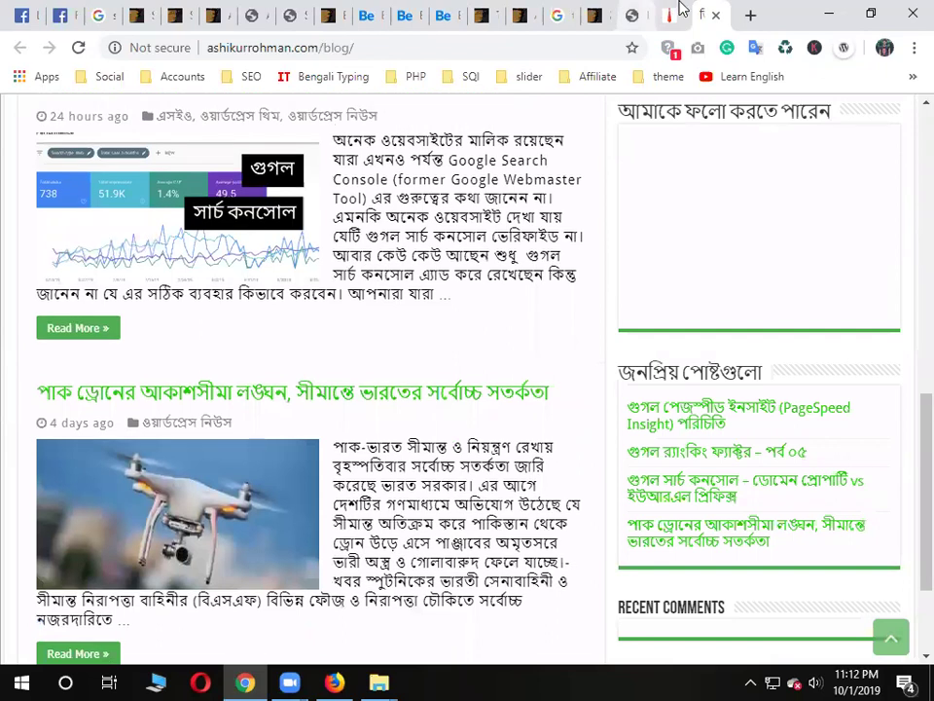
# Compare the Sahifa demo's content blocks, menu and header with the top of the blog's home page
pyautogui.hotkey('ctrl', 'shift', 'Tab')
pyautogui.scroll(10, 300, 263)
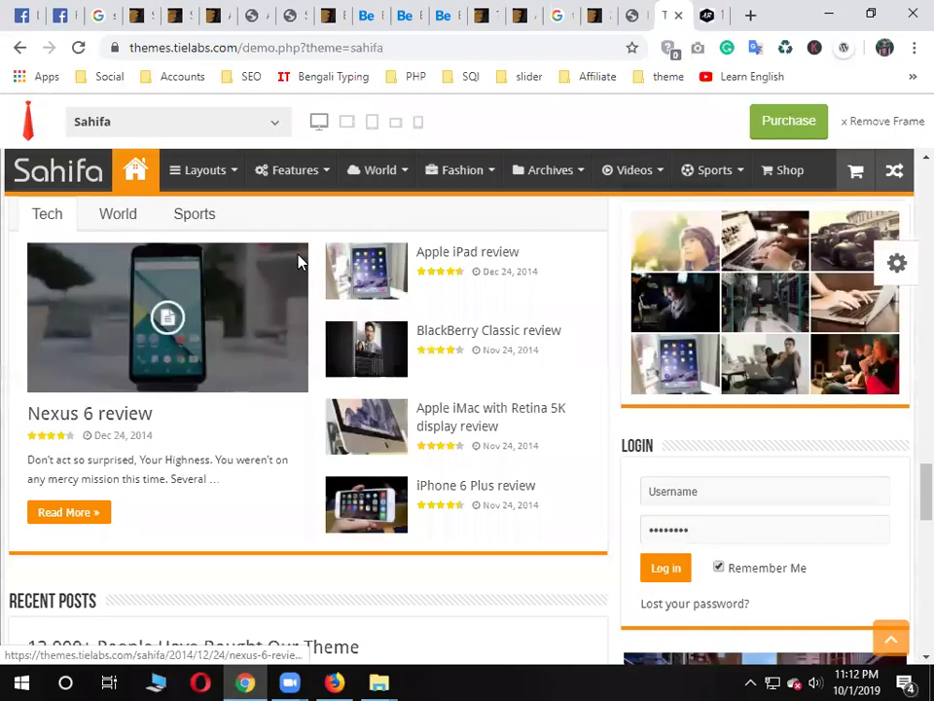
pyautogui.scroll(-4, 46, 213)
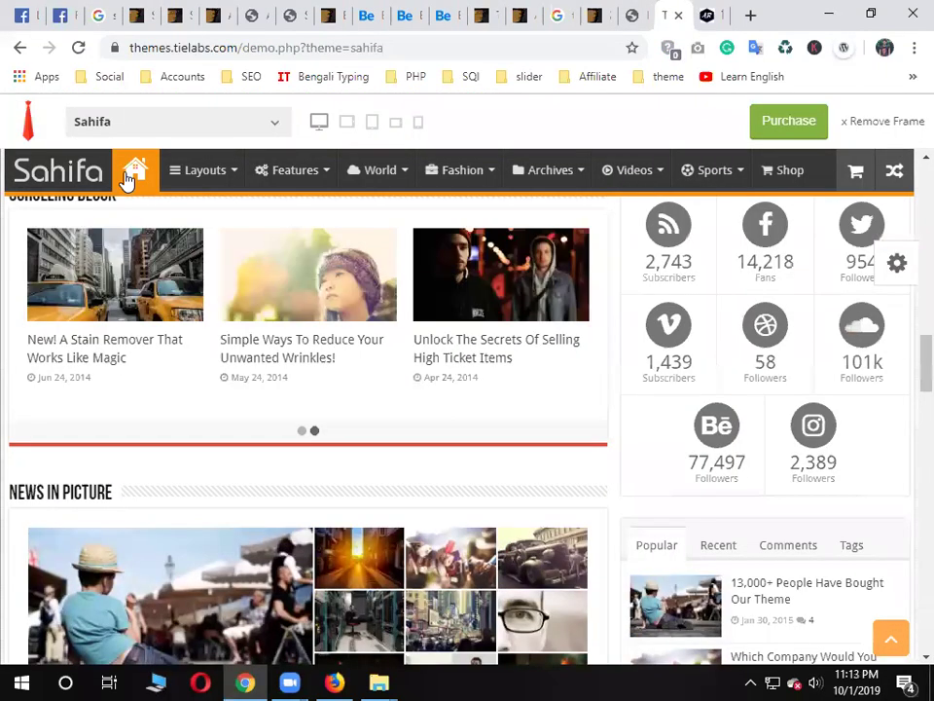
pyautogui.scroll(10, 806, 192)
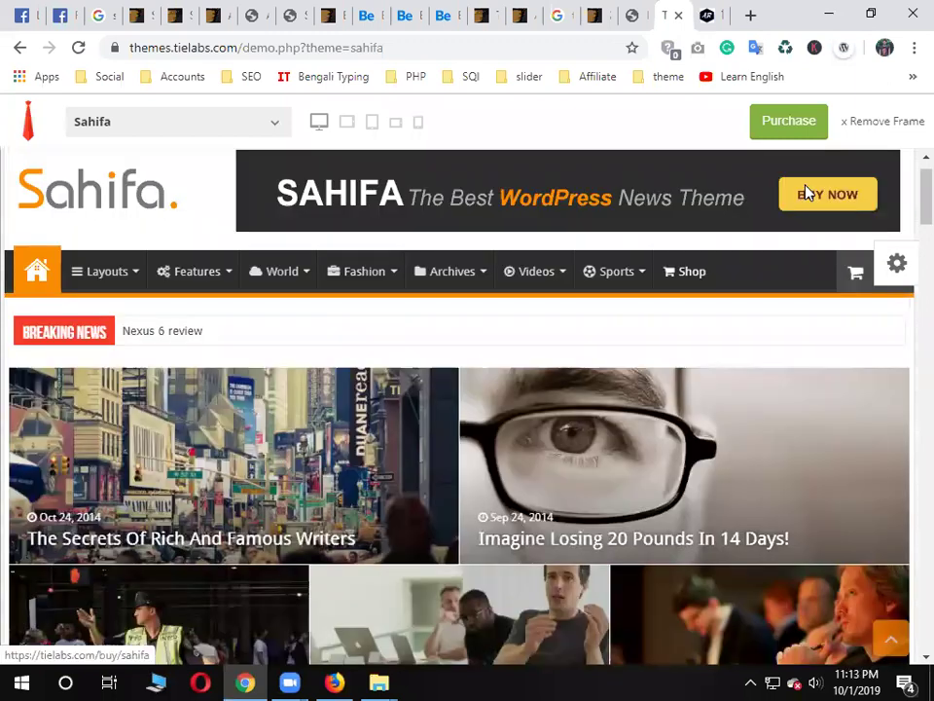
pyautogui.hotkey('ctrl', 'Tab')
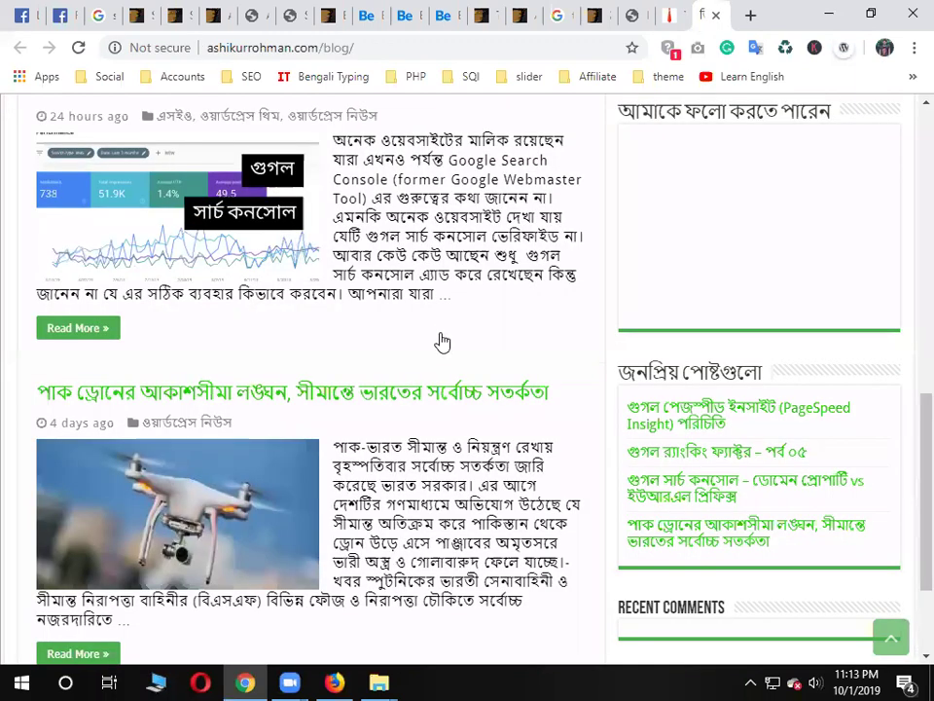
pyautogui.scroll(10, 443, 340)
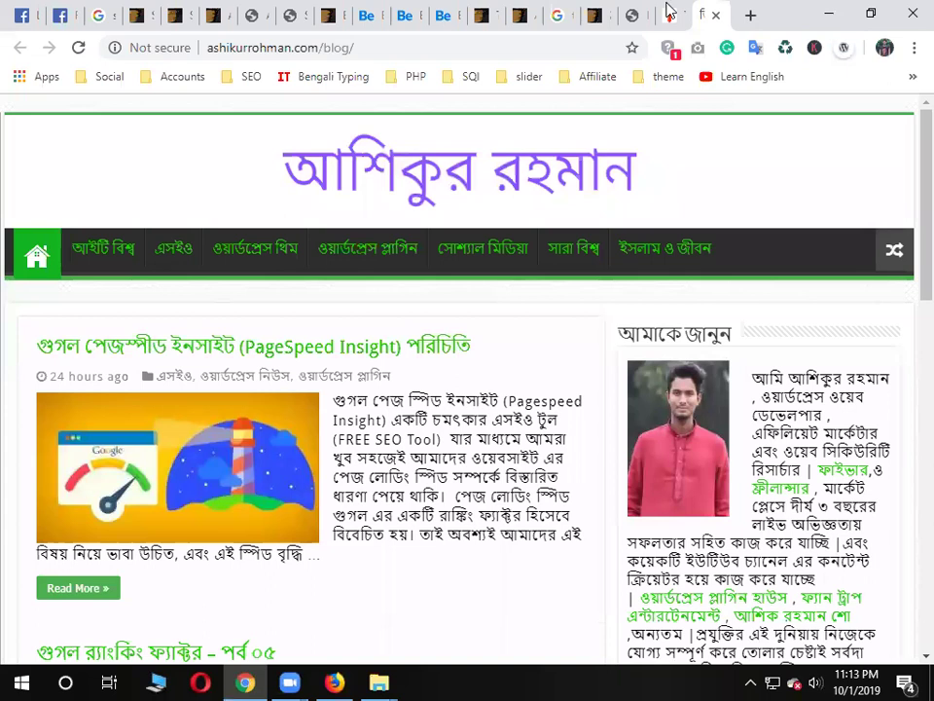
# Compare the blog's home page with the Sahifa demo and the WordPress dashboard, and return to the blog
pyautogui.hotkey('ctrl', 'shift', 'Tab')
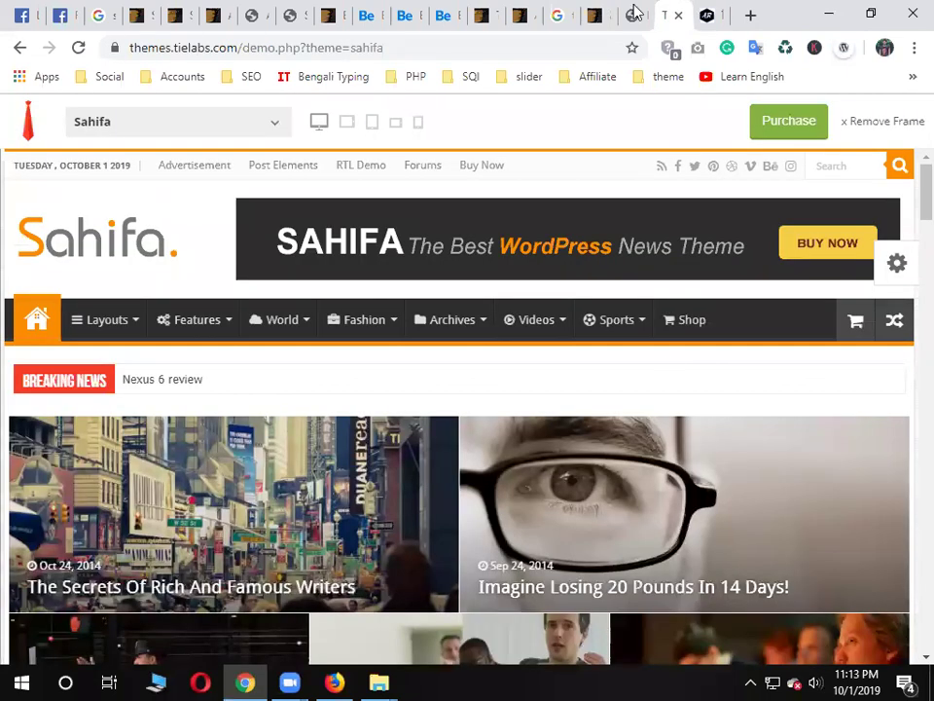
pyautogui.hotkey('ctrl', 'shift', 'Tab')
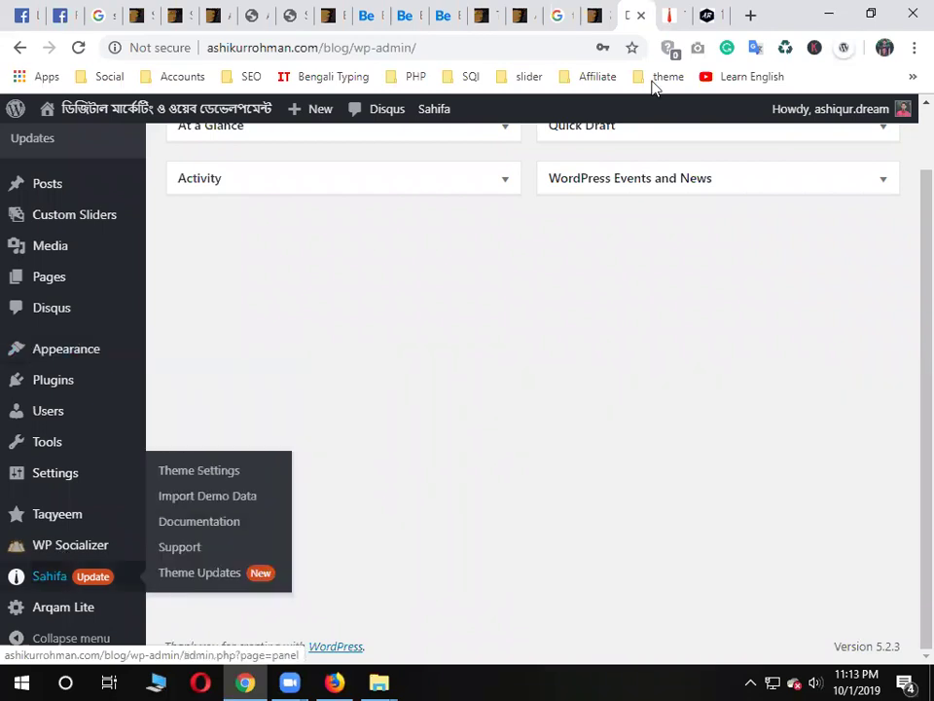
pyautogui.hotkey('ctrl', 'Tab')
pyautogui.hotkey('ctrl', 'Tab')
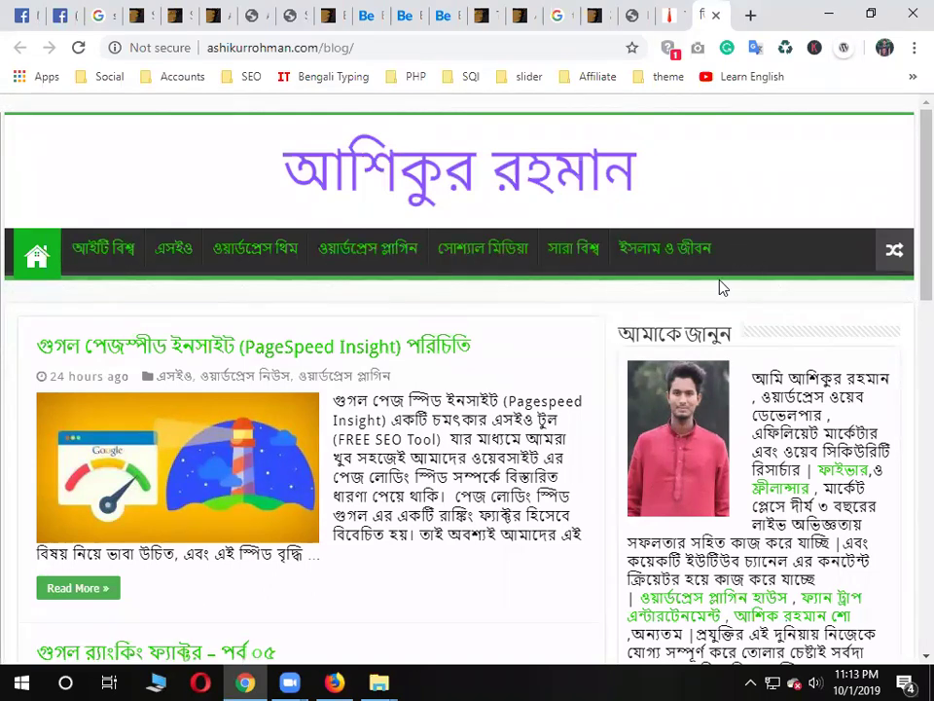
# Switch to File Explorer and open index.html from the personal website's folder in Notepad++ for editing
pyautogui.click(378, 682)
pyautogui.click(515, 587)
pyautogui.click(378, 682)
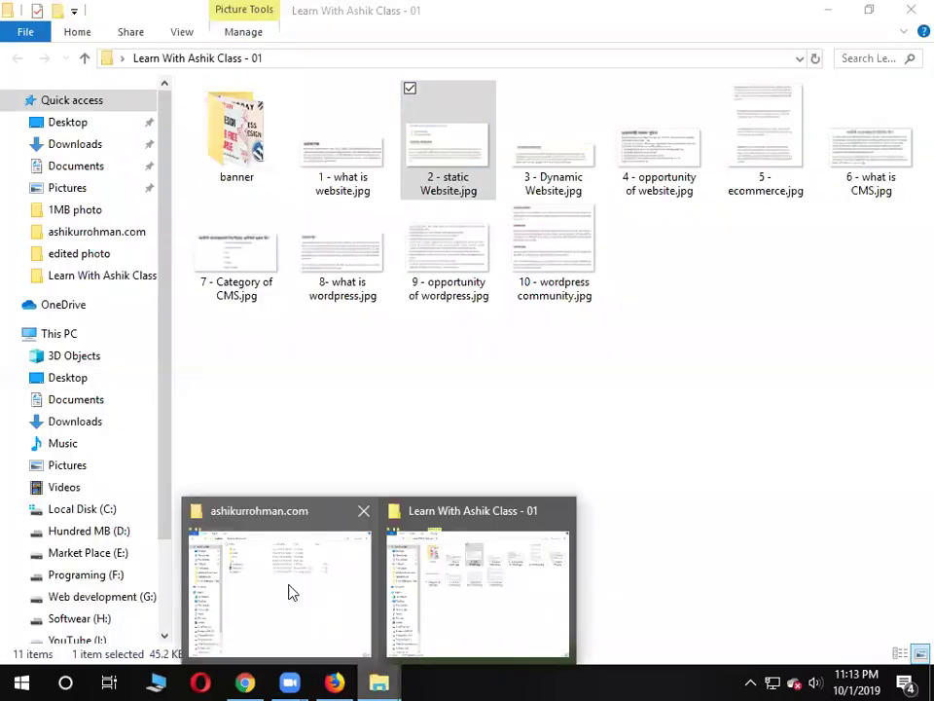
pyautogui.click(292, 591)
pyautogui.rightClick(271, 202)
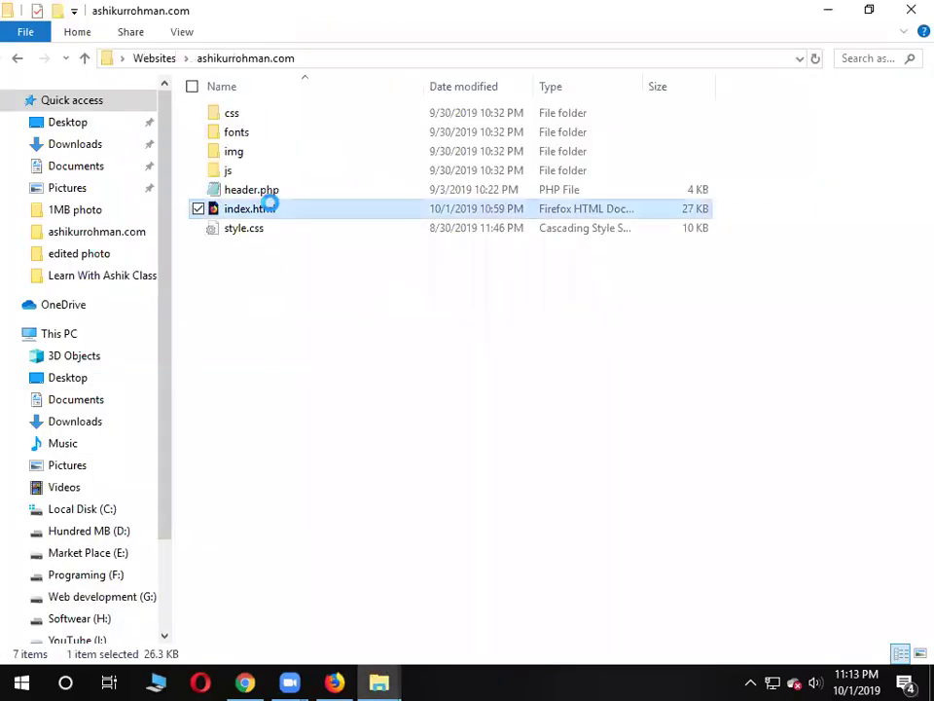
pyautogui.click(337, 275)
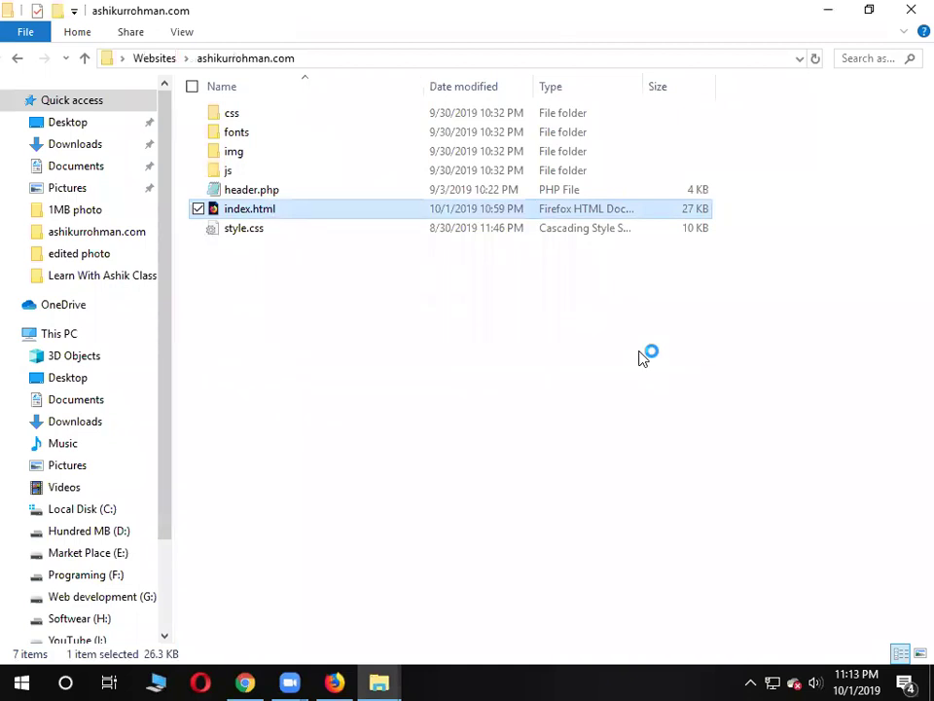
# Examine the navigation list in the HTML code, from the Home item to the Contact item
pyautogui.scroll(-1, 432, 379)
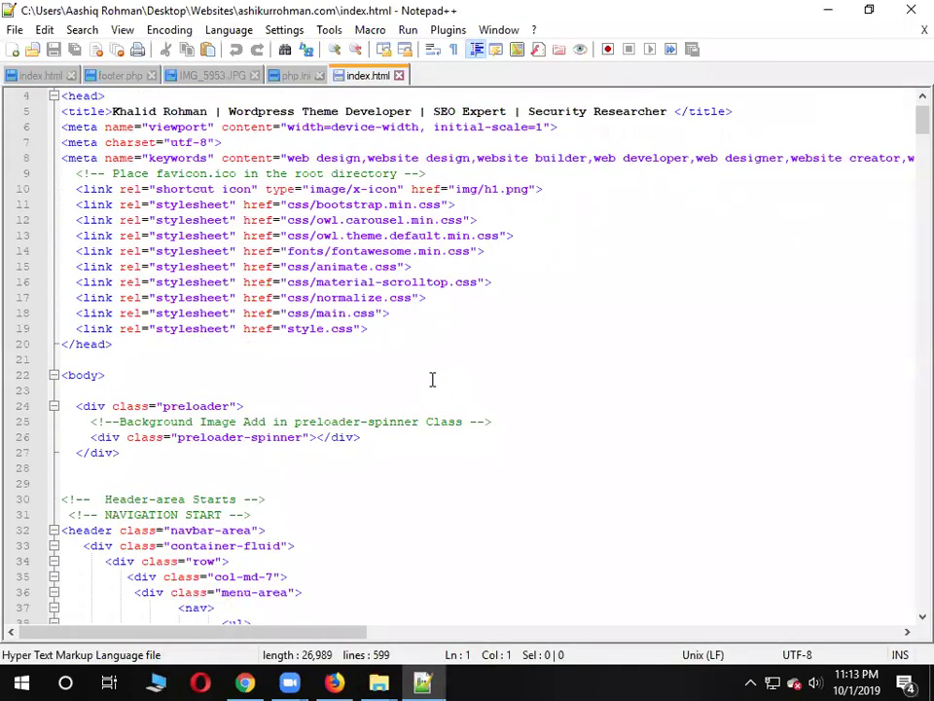
pyautogui.scroll(-5, 433, 378)
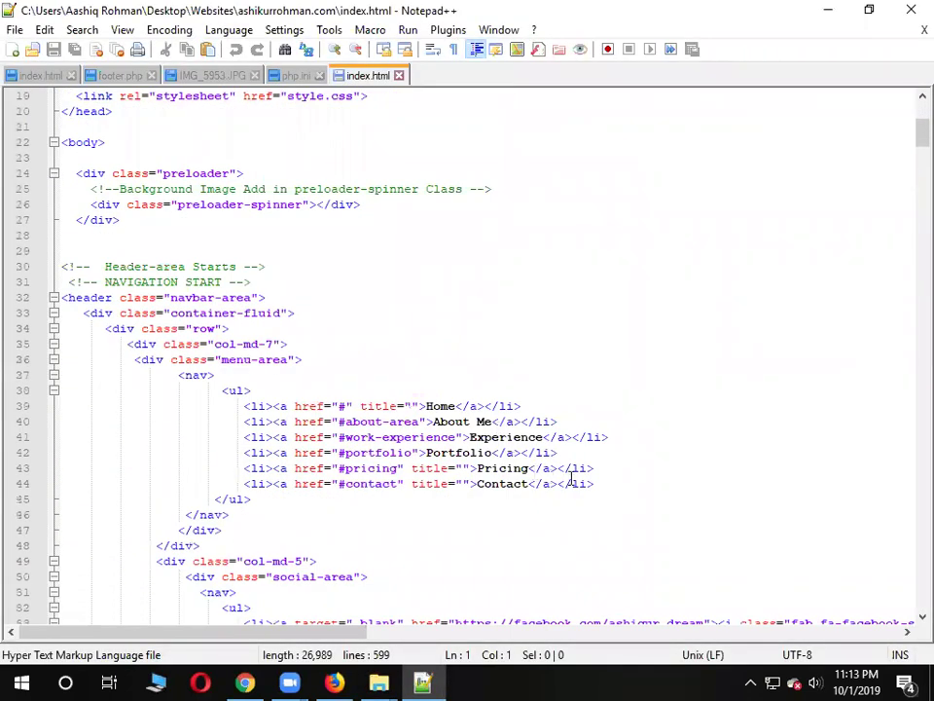
pyautogui.moveTo(616, 484); pyautogui.dragTo(245, 404)
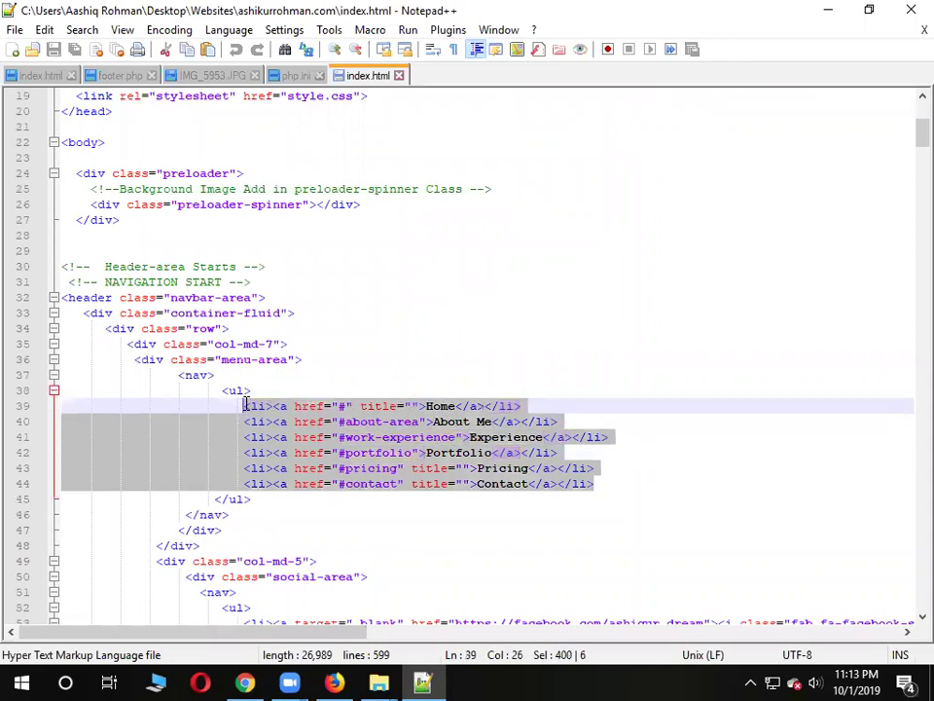
pyautogui.doubleClick(428, 437)
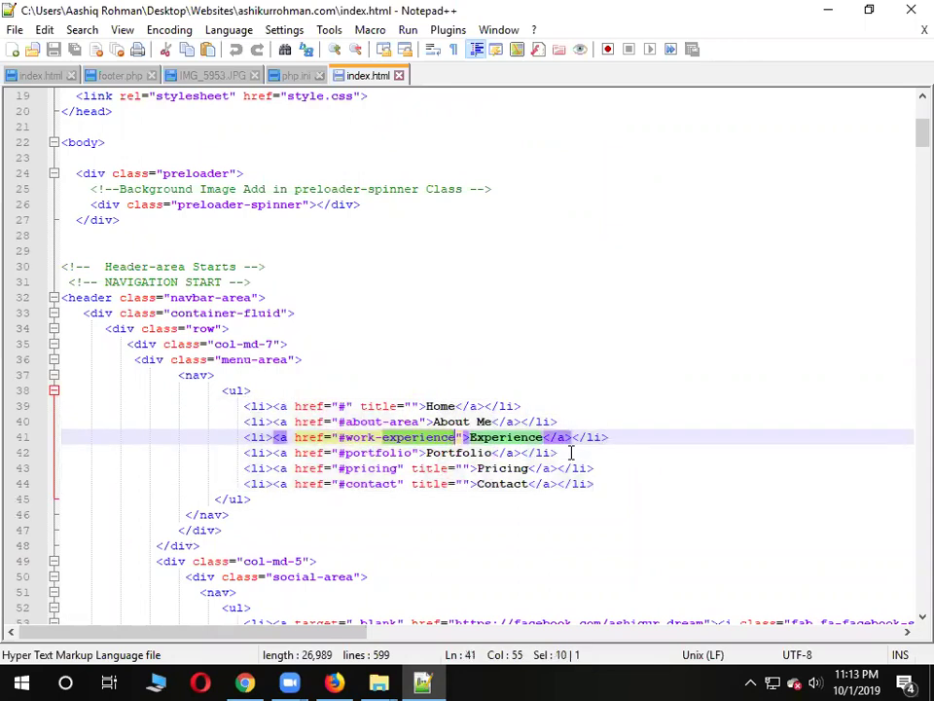
pyautogui.click(572, 452)
pyautogui.doubleClick(479, 468)
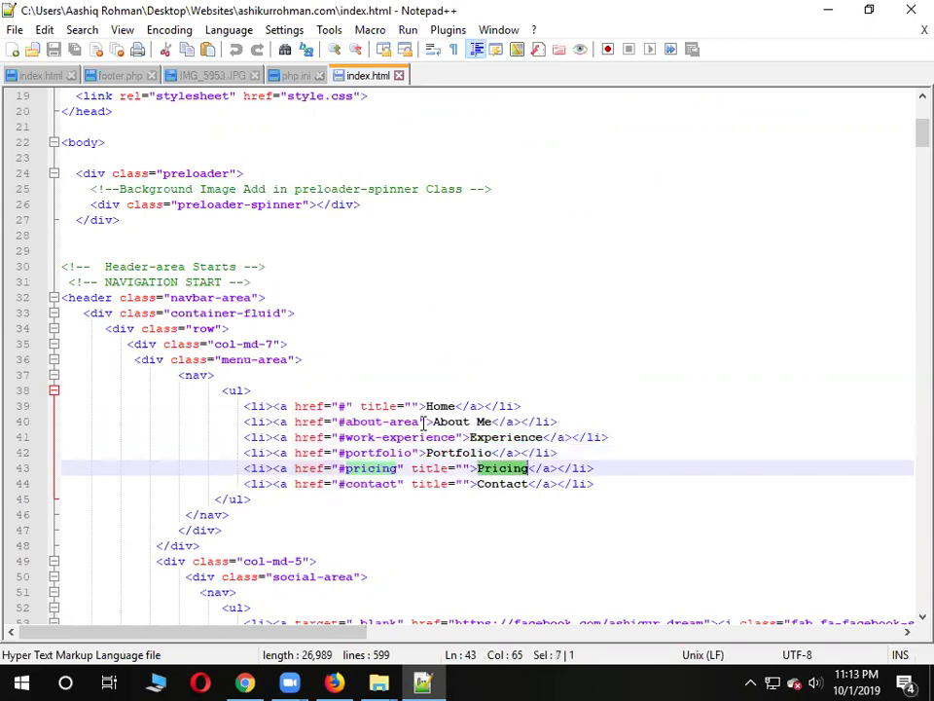
# Replace the Home label in the navigation code with the site owner's first name, save the file, and reload the page in Firefox
pyautogui.doubleClick(421, 406)
pyautogui.doubleClick(435, 406)
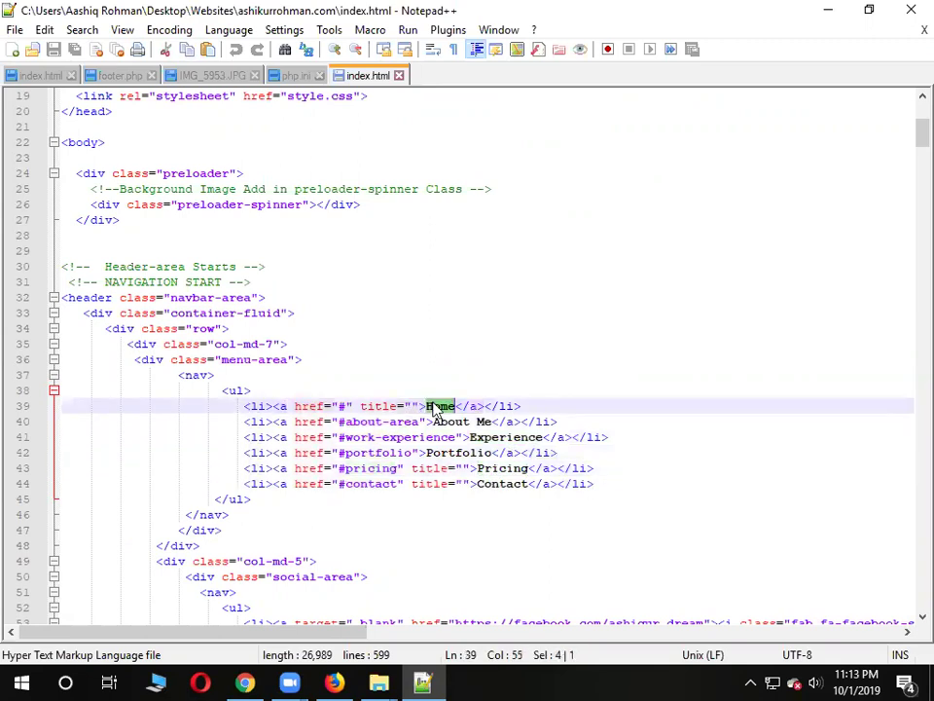
pyautogui.click(334, 682)
pyautogui.scroll(10, 524, 234)
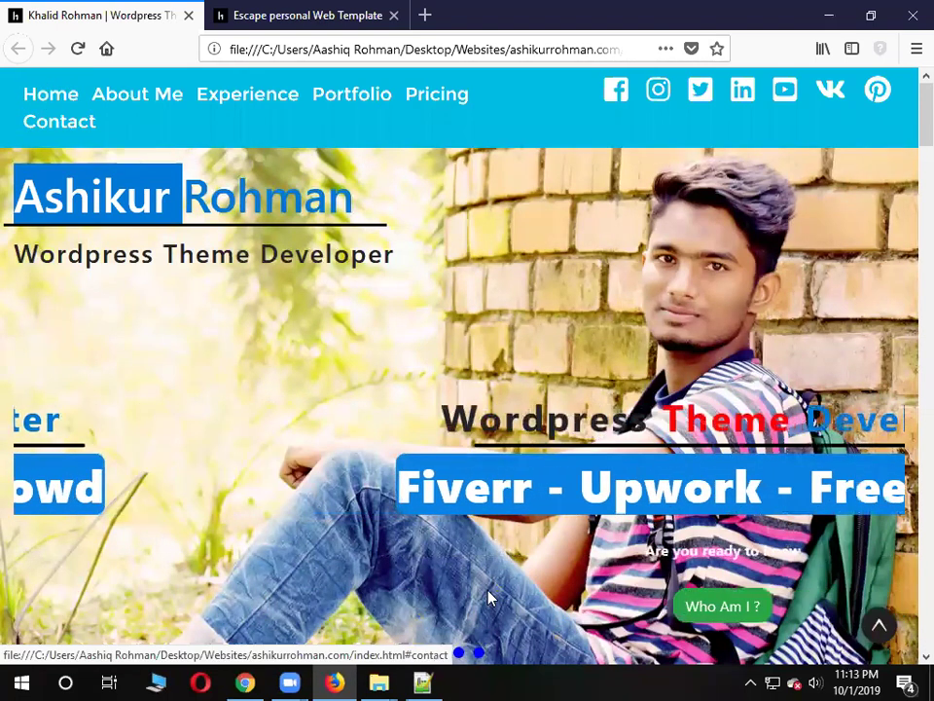
pyautogui.hotkey('alt', 'Tab')
pyautogui.write('As')
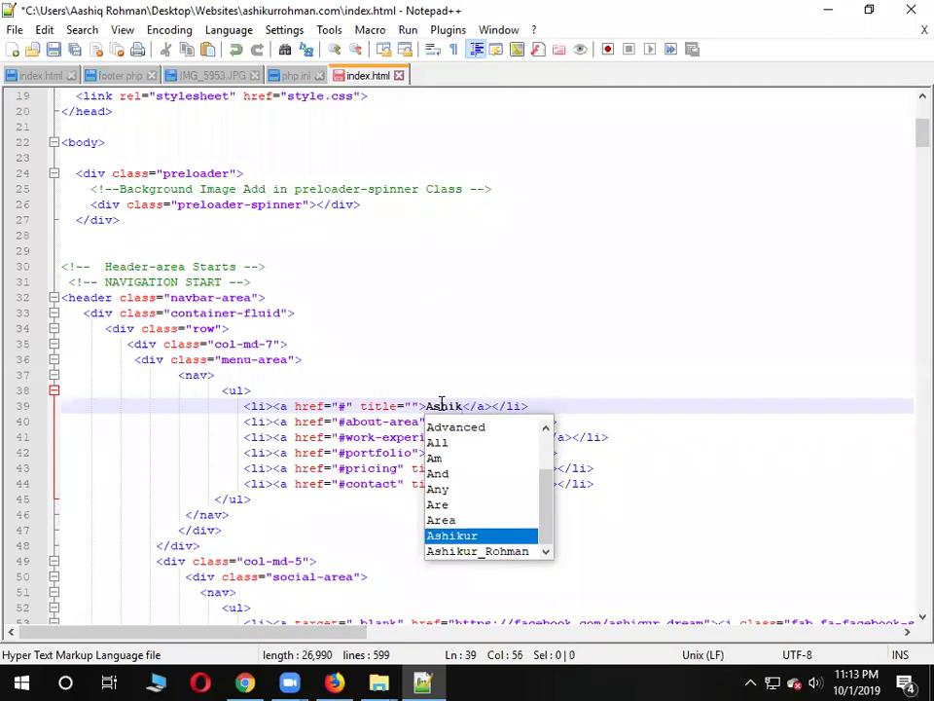
pyautogui.click(545, 317)
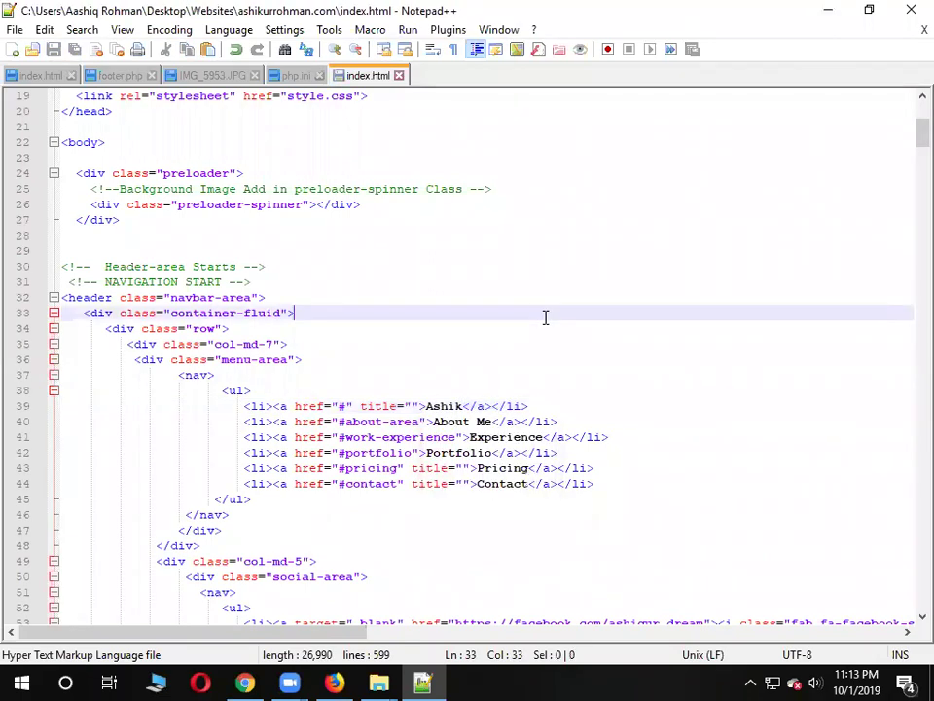
pyautogui.hotkey('alt', 'Tab')
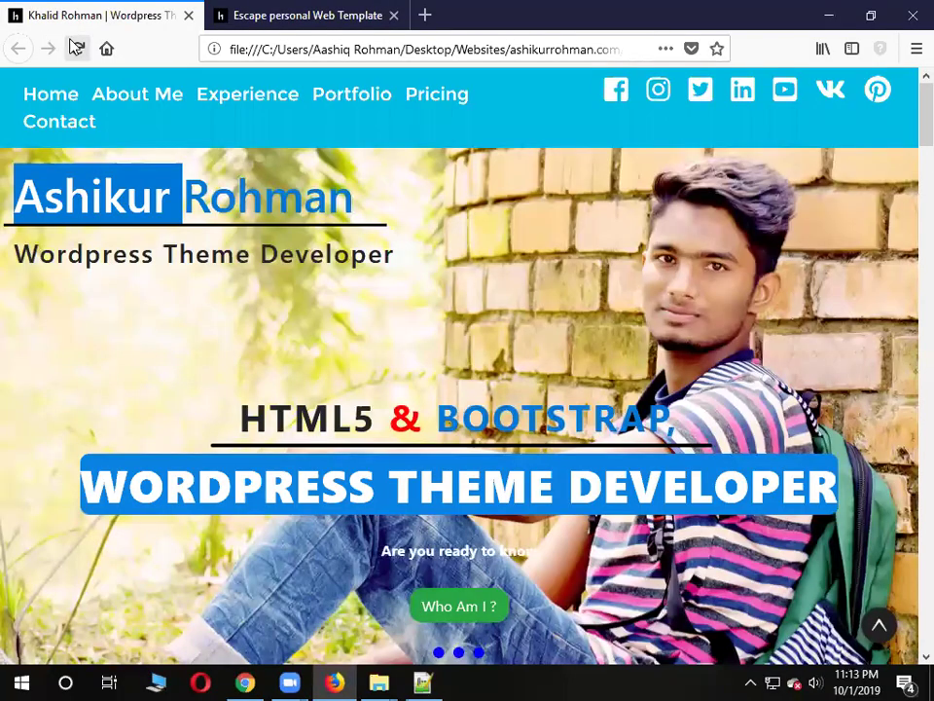
pyautogui.click(75, 46)
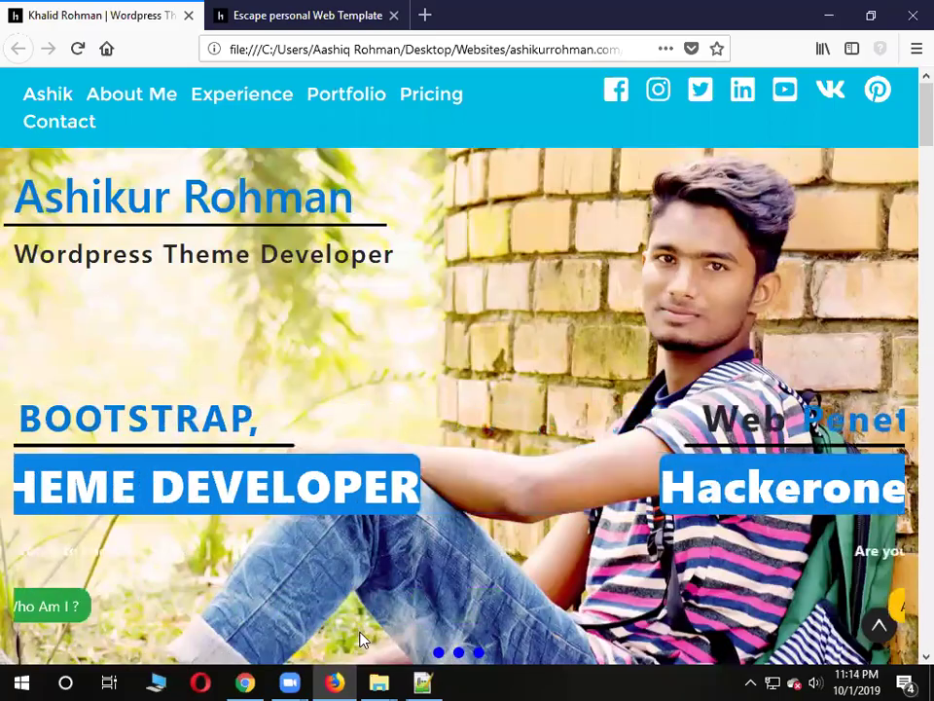
# Restore the first navigation label to Home, save index.html, close Notepad++ and reload the page in Firefox
pyautogui.click(425, 682)
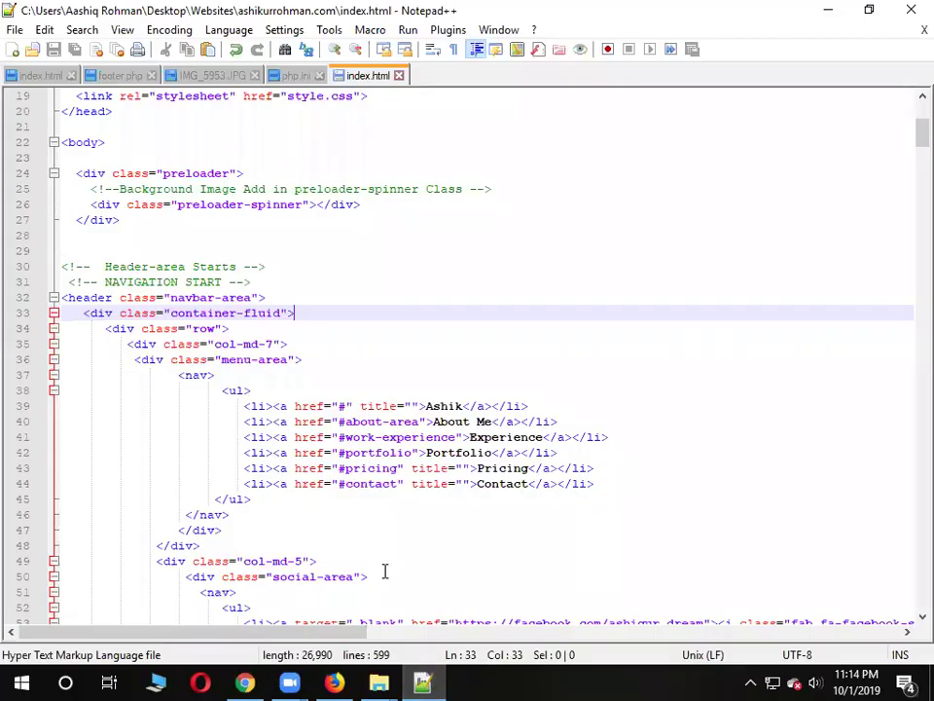
pyautogui.click(422, 682)
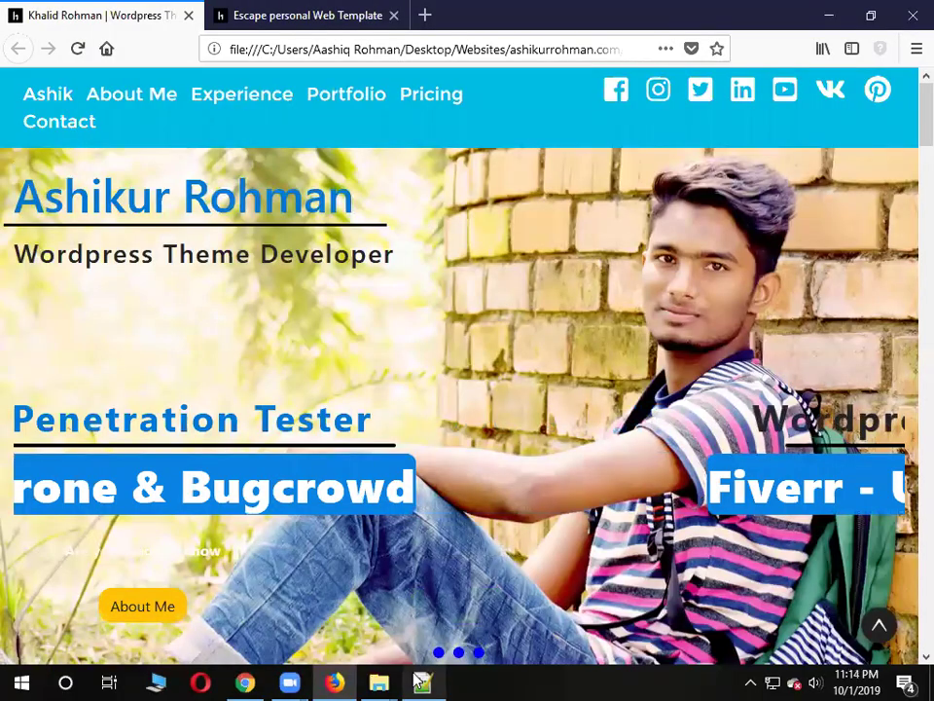
pyautogui.click(422, 682)
pyautogui.write('Home</a></li>')
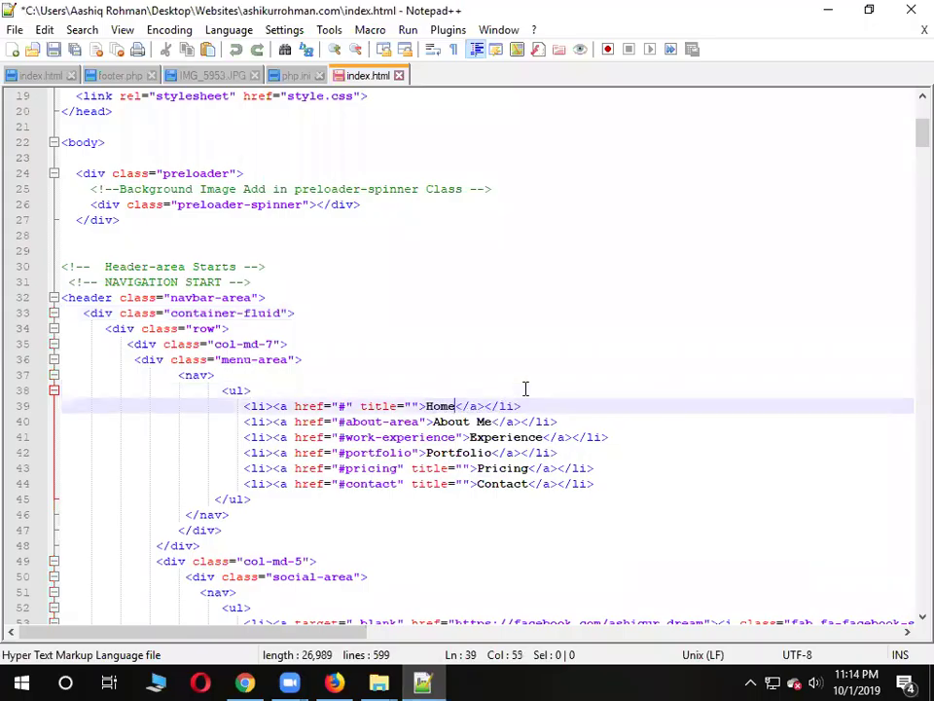
pyautogui.hotkey('ctrl', 's')
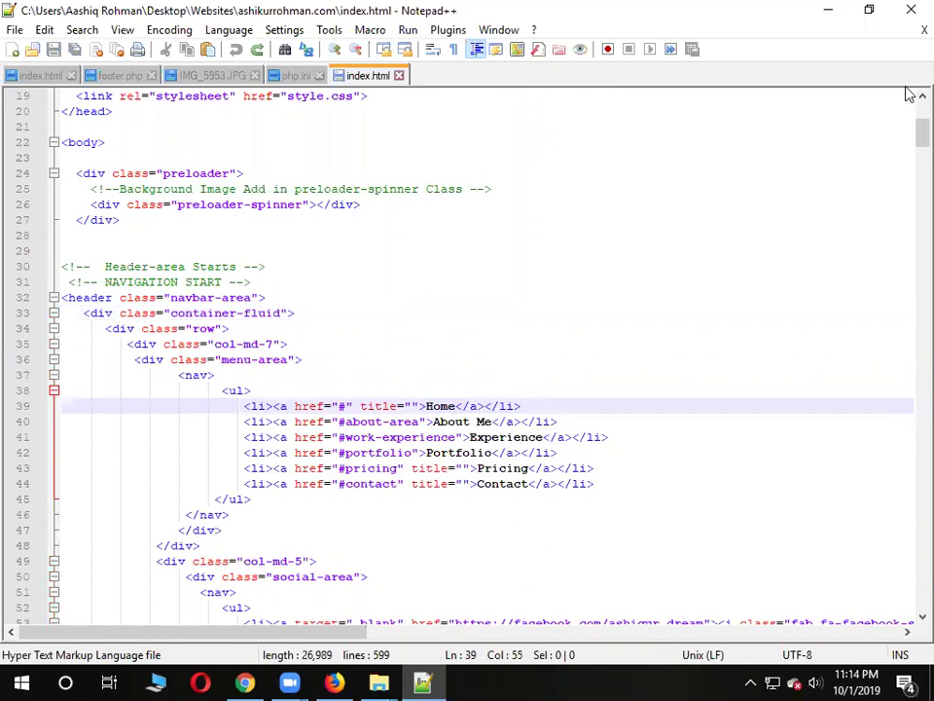
pyautogui.click(909, 9)
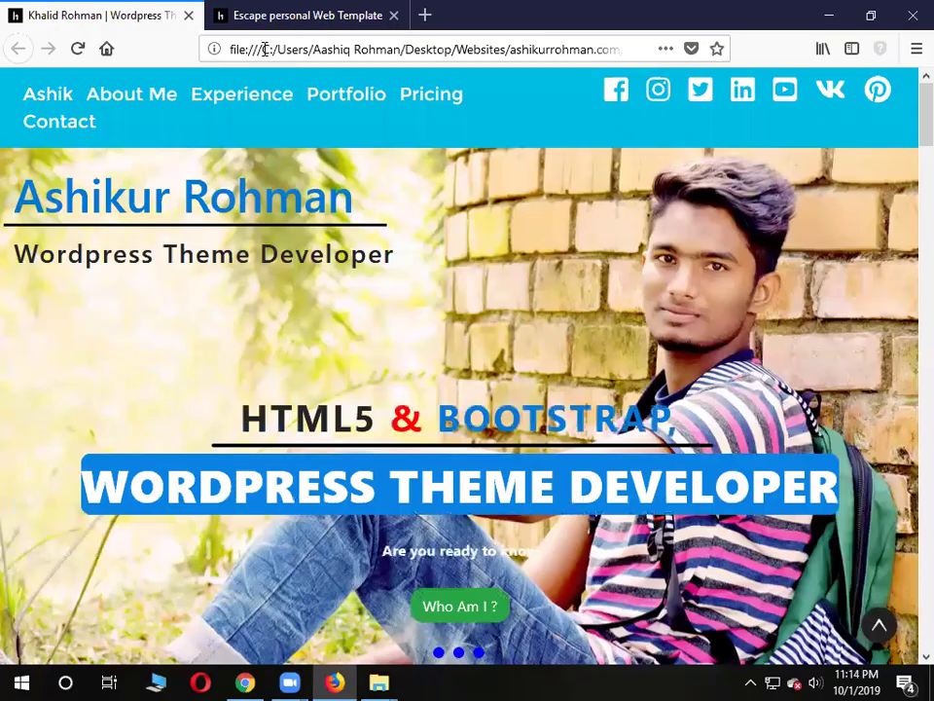
pyautogui.click(76, 48)
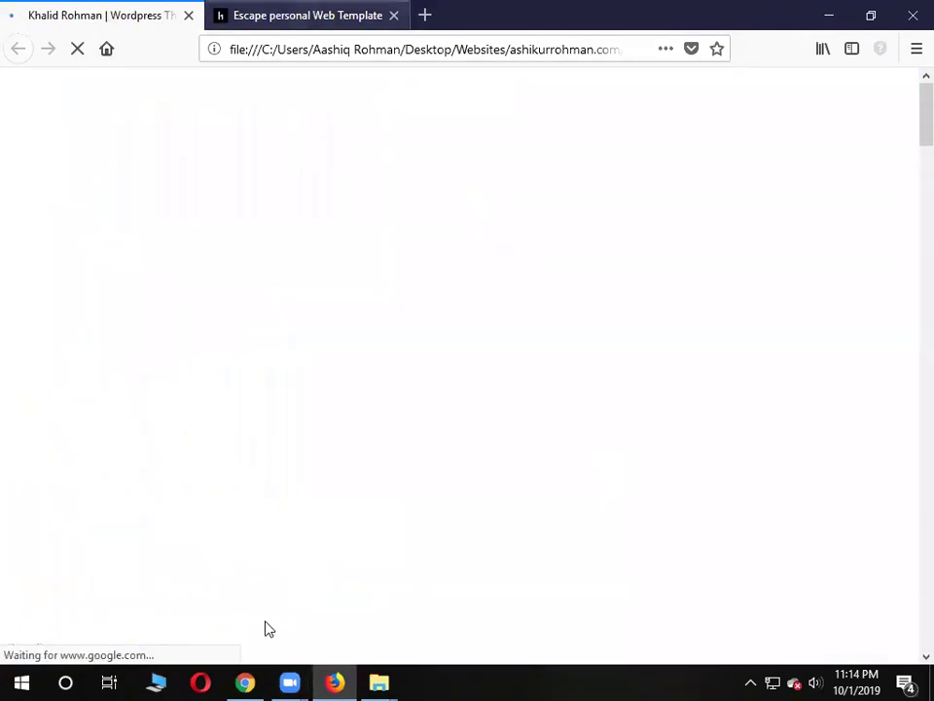
# Switch to Chrome and look over the open WordPress dashboard, ThemeForest popular themes and Sahifa demo pages
pyautogui.click(245, 682)
pyautogui.click(633, 10)
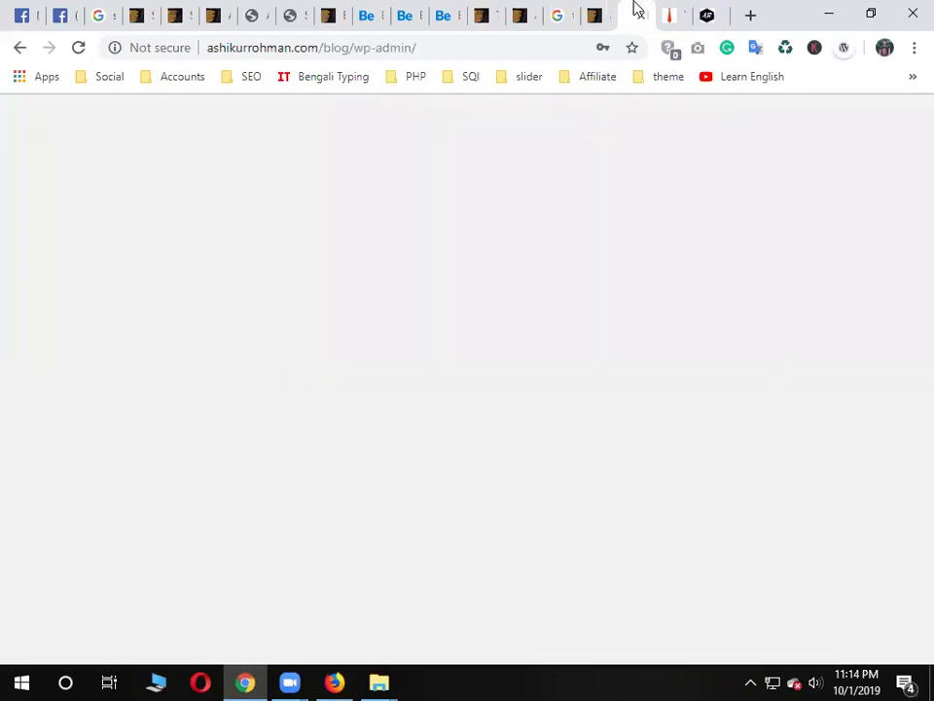
pyautogui.click(672, 12)
pyautogui.hotkey('ctrl', 'shift', 'Tab')
pyautogui.hotkey('ctrl', 'shift', 'Tab')
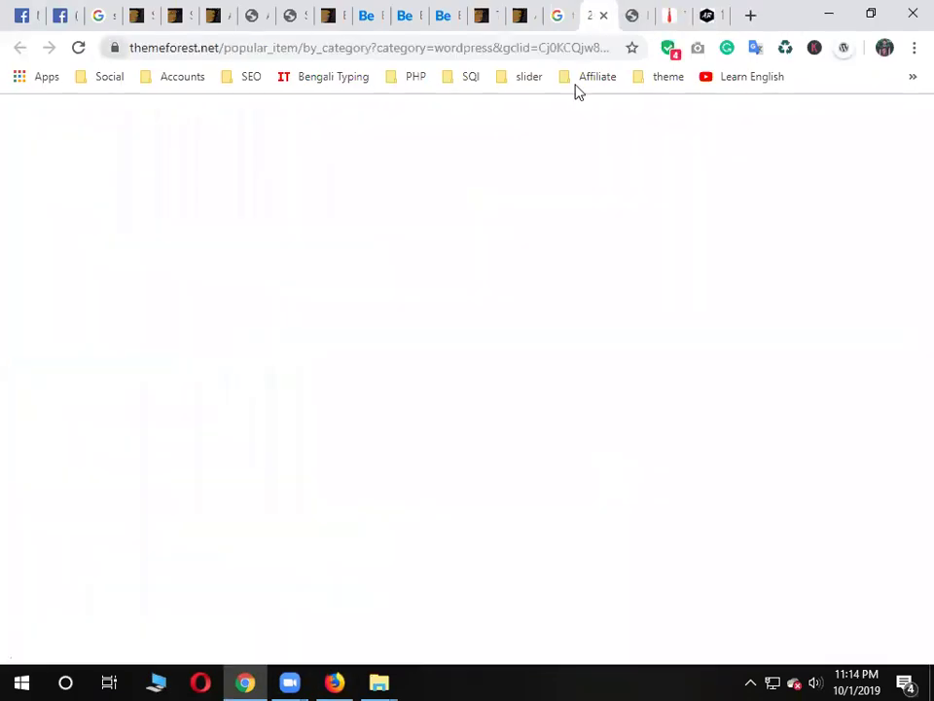
pyautogui.hotkey('ctrl', 'shift', 'Tab')
pyautogui.hotkey('ctrl', 'shift', 'Tab')
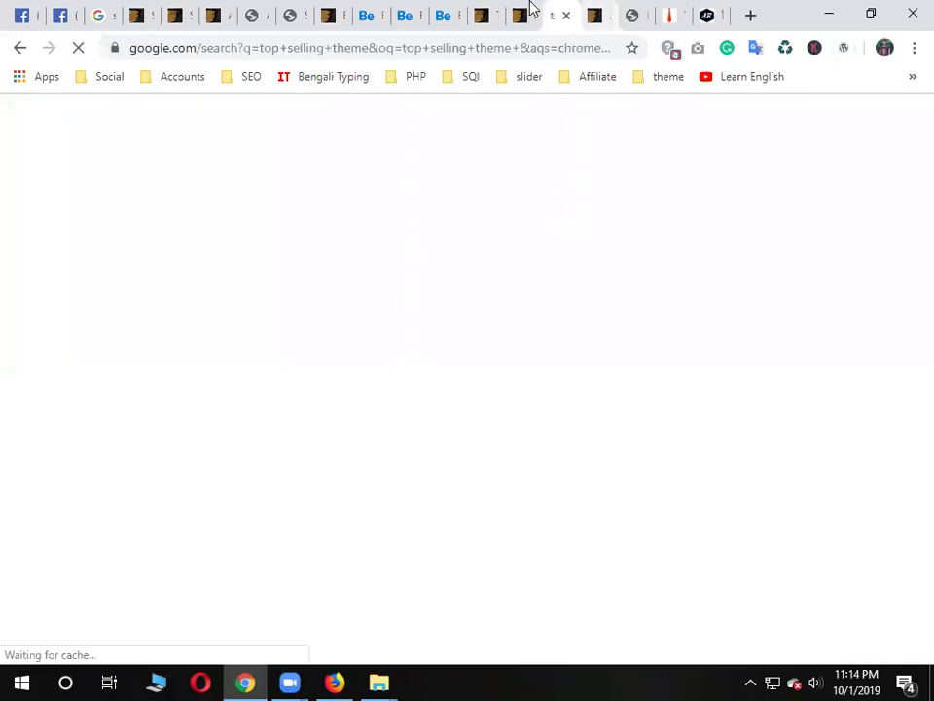
pyautogui.click(663, 14)
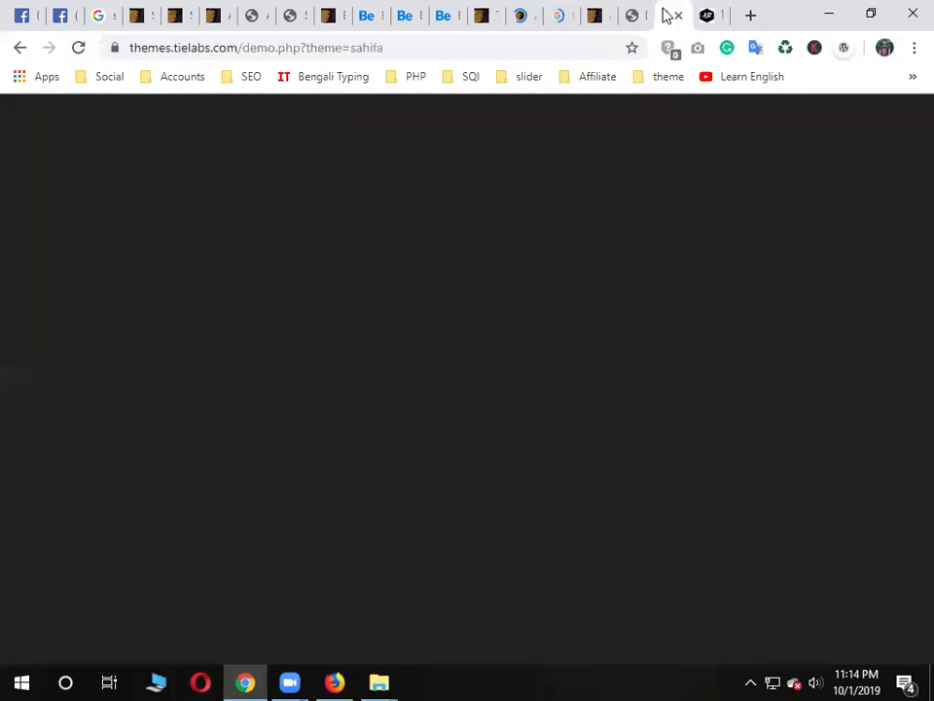
pyautogui.click(632, 15)
pyautogui.click(596, 12)
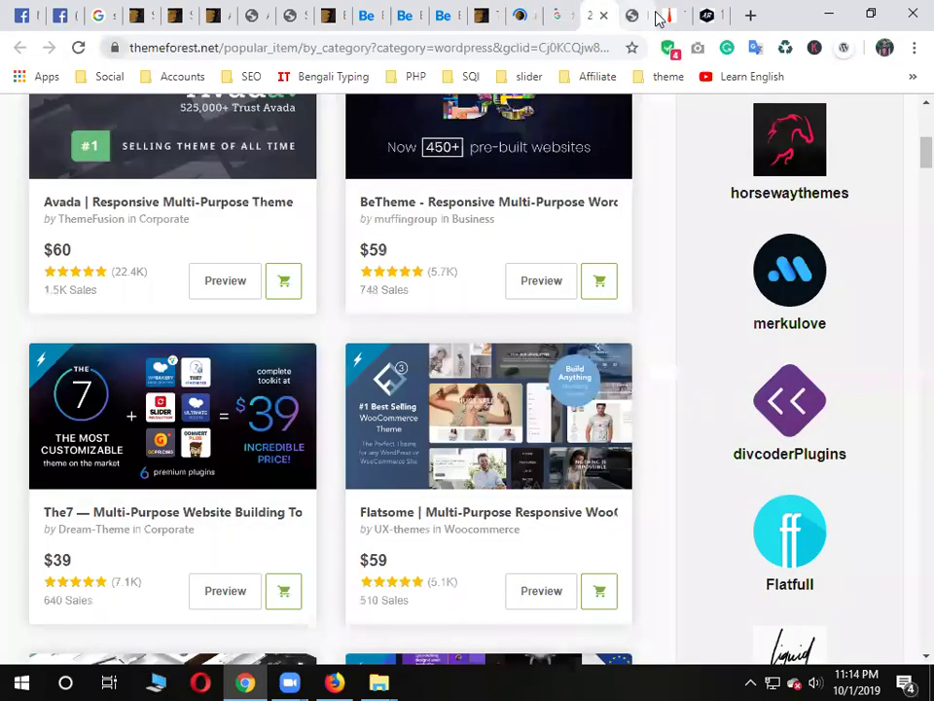
pyautogui.click(672, 14)
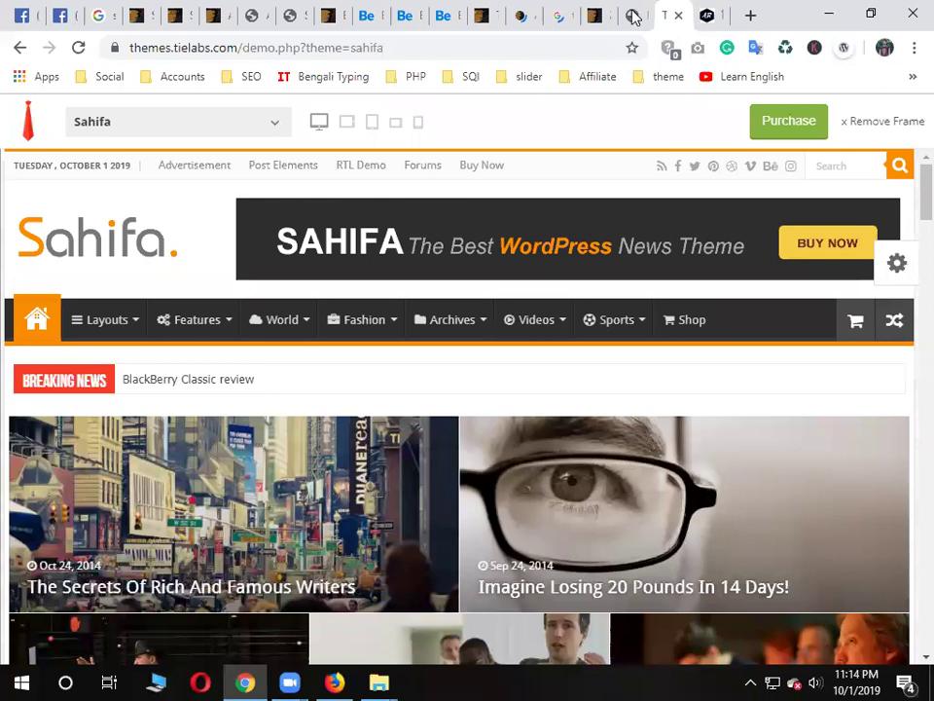
# Open the Sahifa theme settings from the WordPress dashboard and look over the General Settings page and its categories
pyautogui.hotkey('ctrl', 'shift', 'Tab')
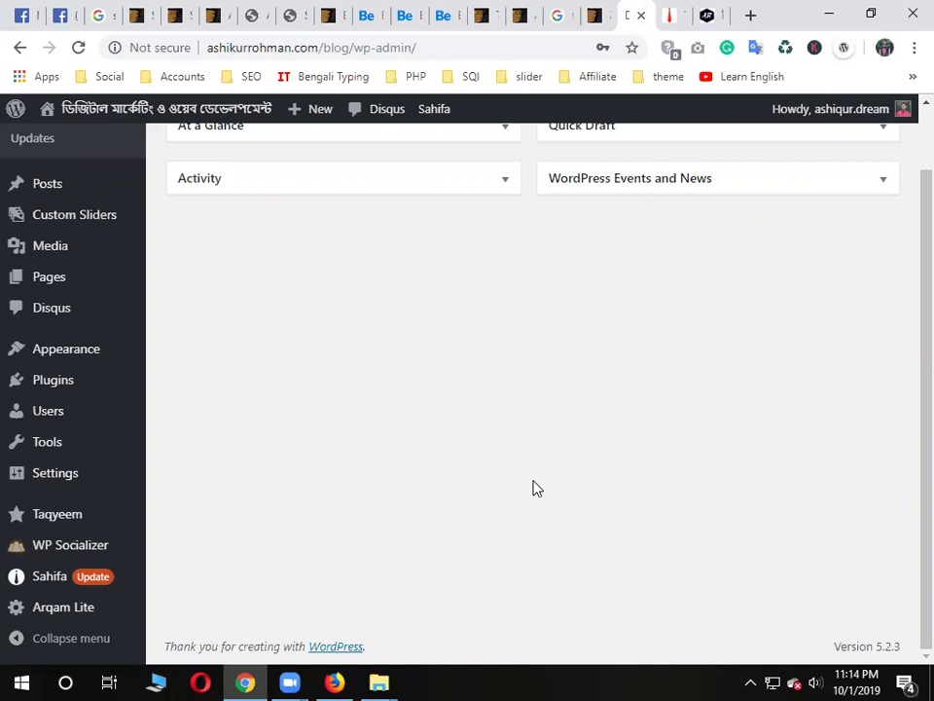
pyautogui.scroll(1, 533, 486)
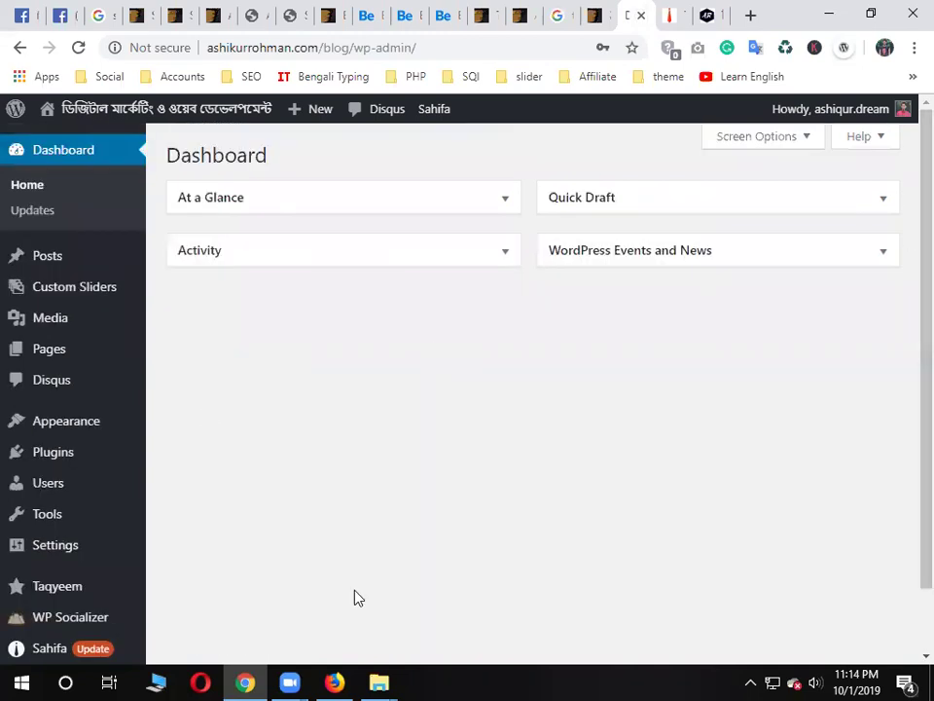
pyautogui.scroll(-1, 73, 574)
pyautogui.click(51, 578)
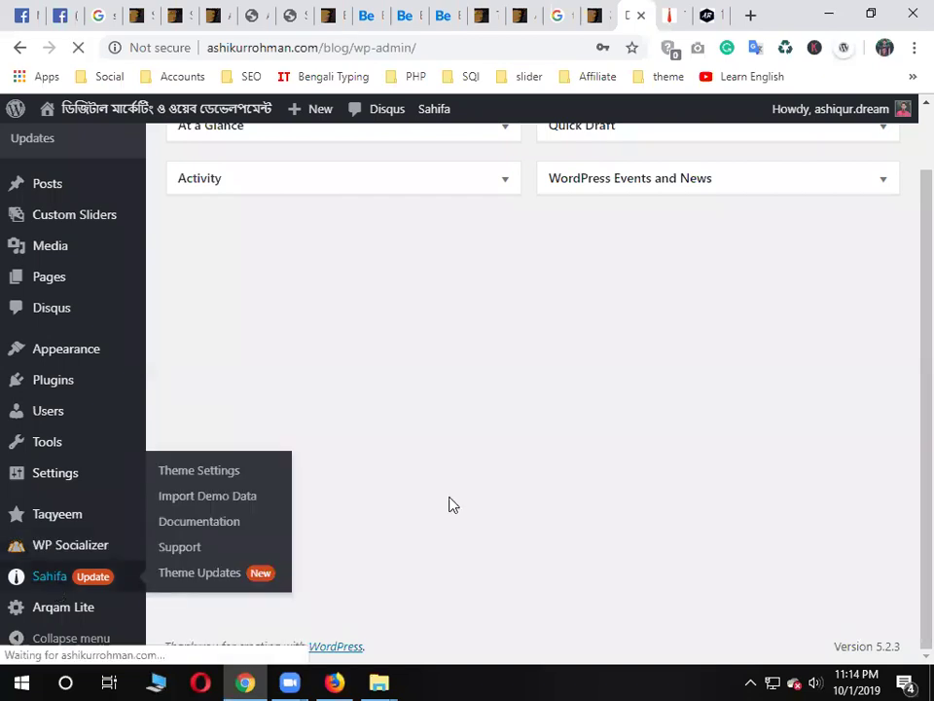
pyautogui.click(667, 13)
pyautogui.click(638, 11)
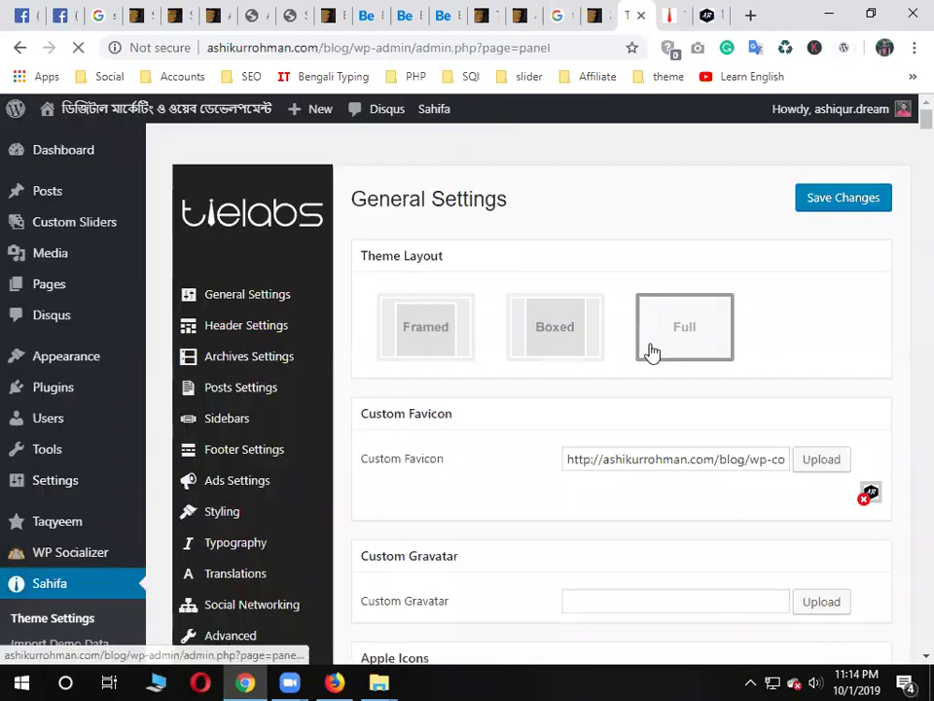
pyautogui.scroll(-3, 292, 321)
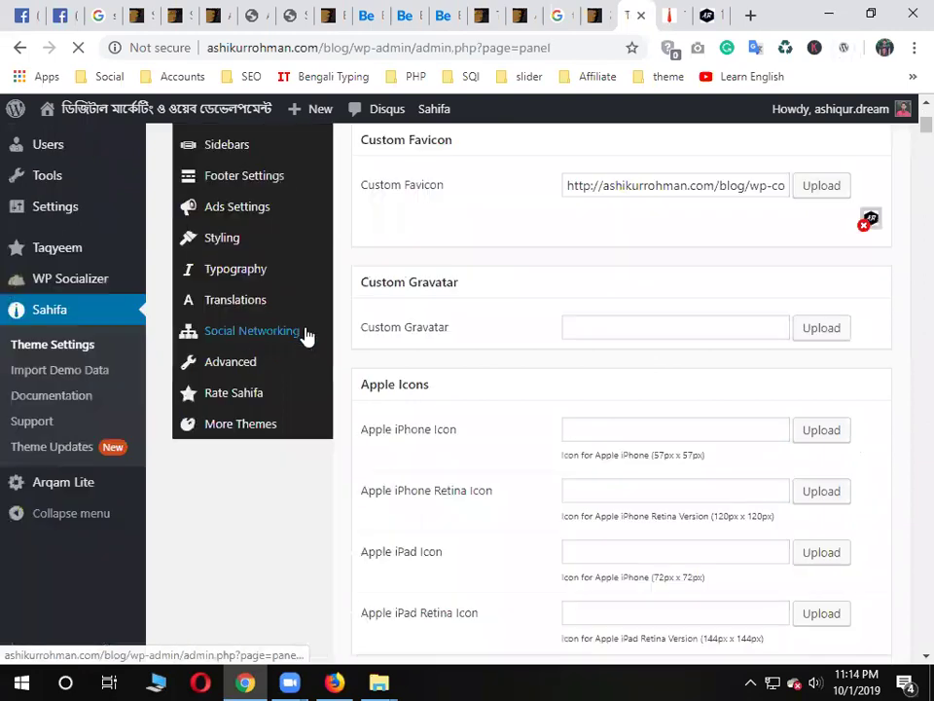
pyautogui.scroll(3, 251, 304)
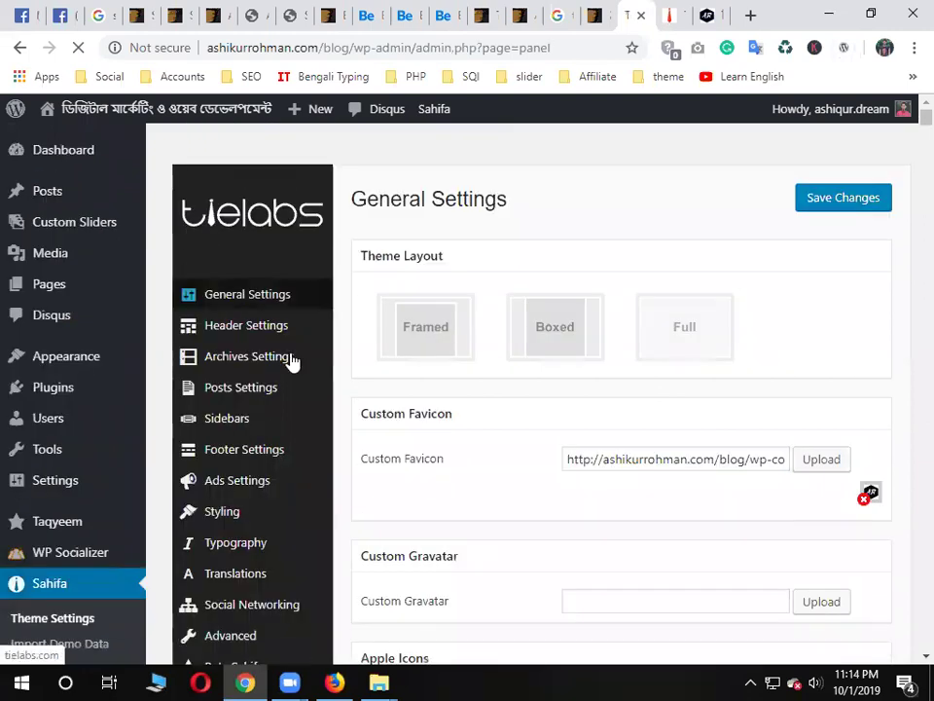
# Switch to the live blog's front page and look over its first post's title, excerpt and the posts below
pyautogui.scroll(-2, 294, 399)
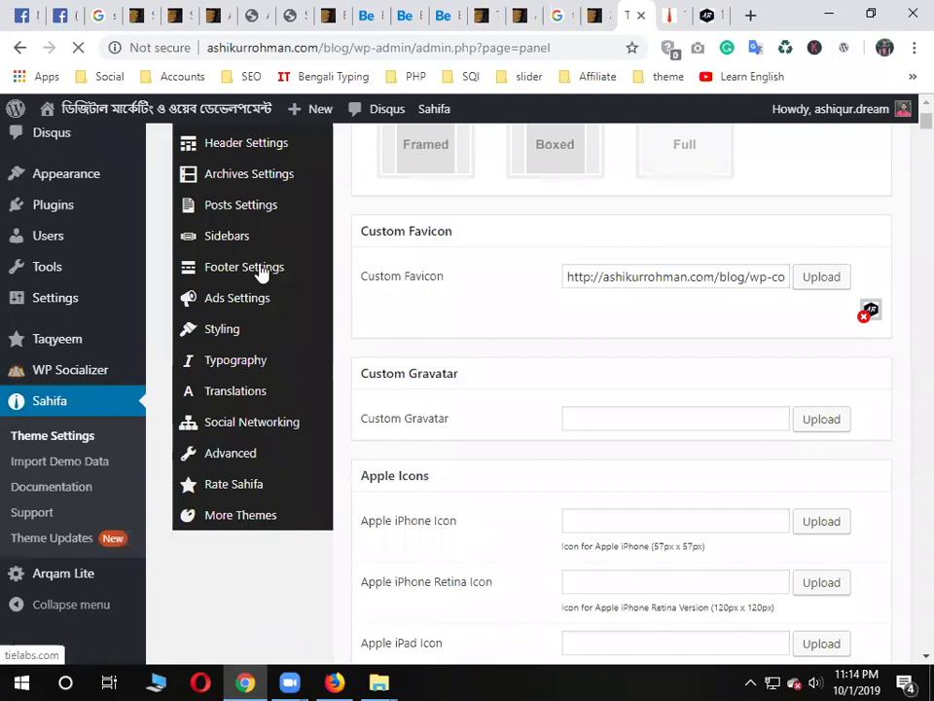
pyautogui.hotkey('ctrl', 'Tab')
pyautogui.hotkey('ctrl', 'Tab')
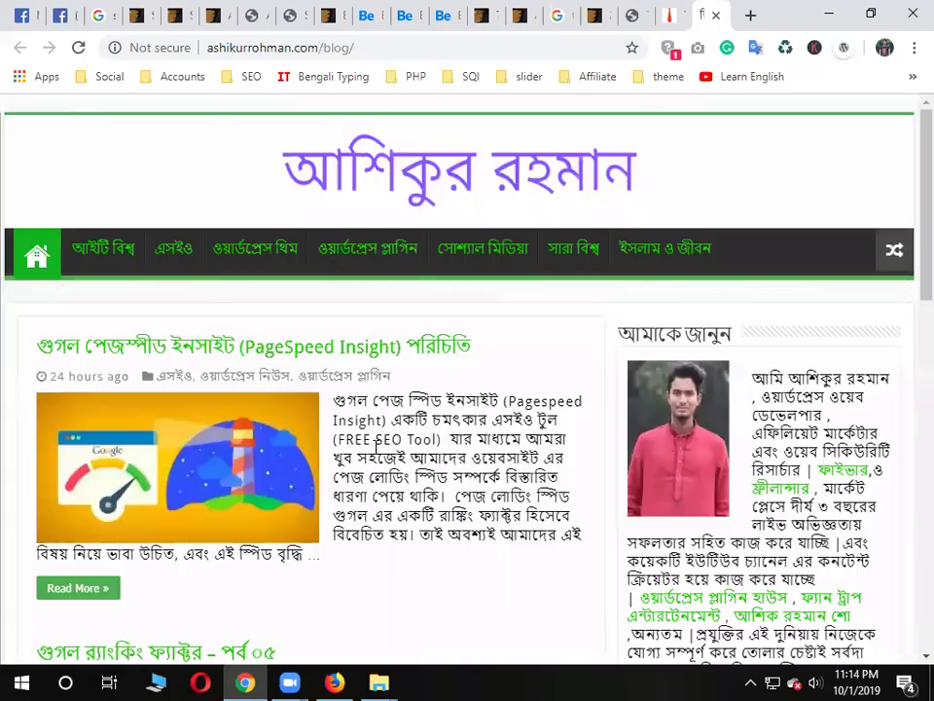
pyautogui.moveTo(335, 400); pyautogui.dragTo(531, 408)
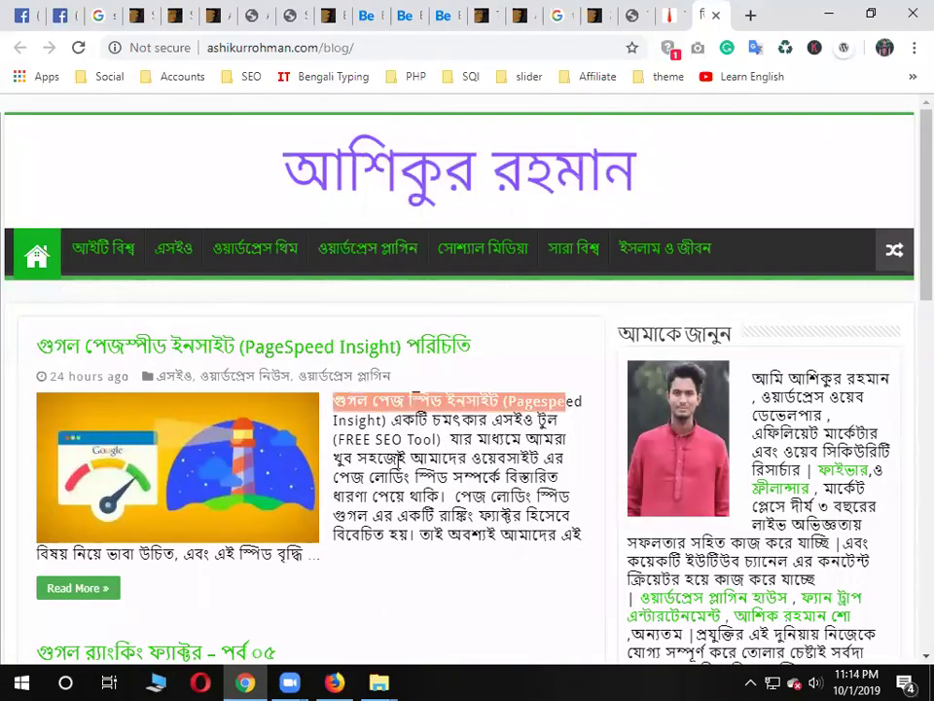
pyautogui.moveTo(485, 345); pyautogui.dragTo(39, 347)
pyautogui.click(498, 348)
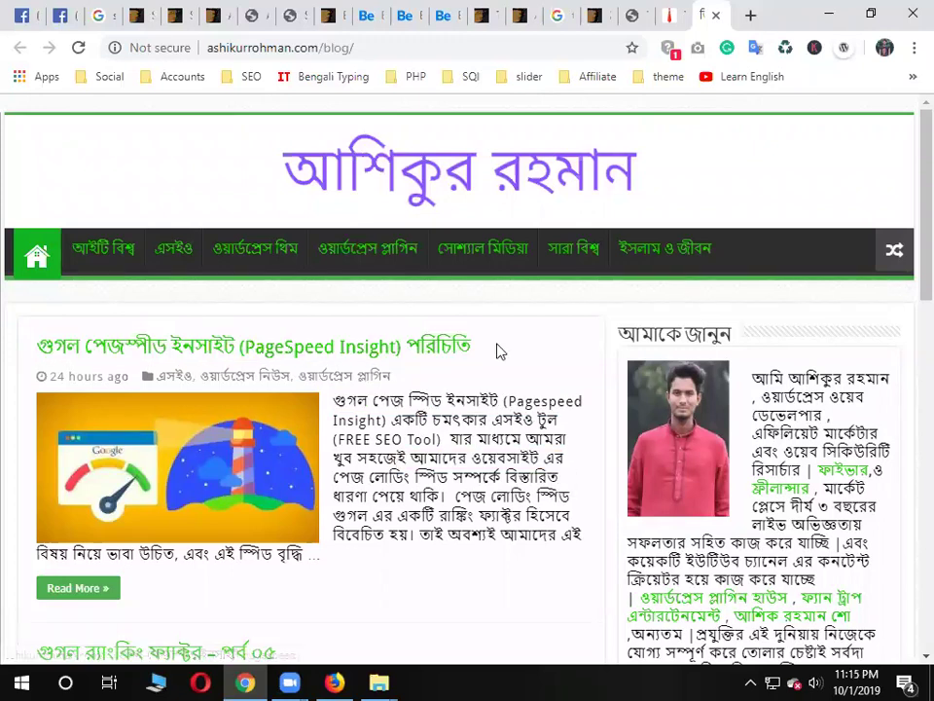
pyautogui.moveTo(473, 346); pyautogui.dragTo(244, 348)
pyautogui.scroll(-3, 407, 575)
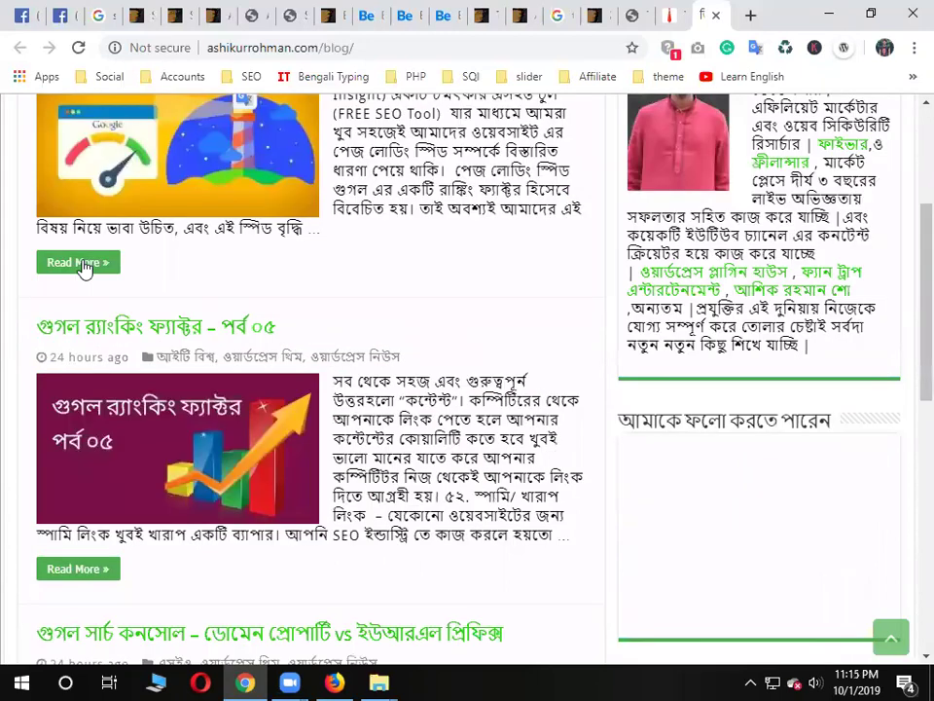
# Return to the Sahifa theme settings and look over the General Settings page and the list of settings categories
pyautogui.click(628, 12)
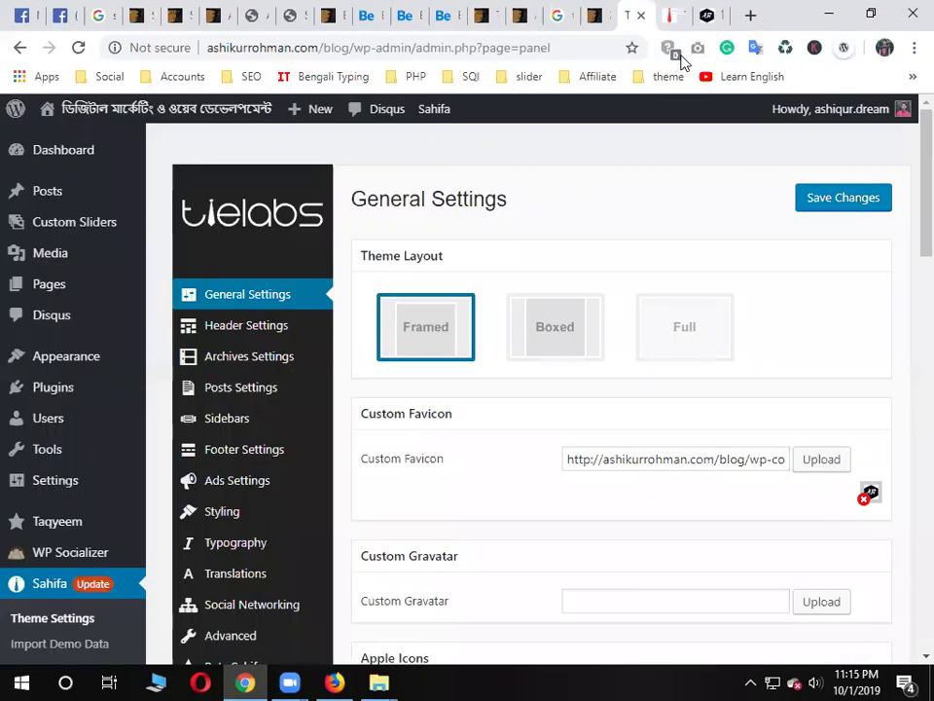
pyautogui.scroll(-1, 382, 502)
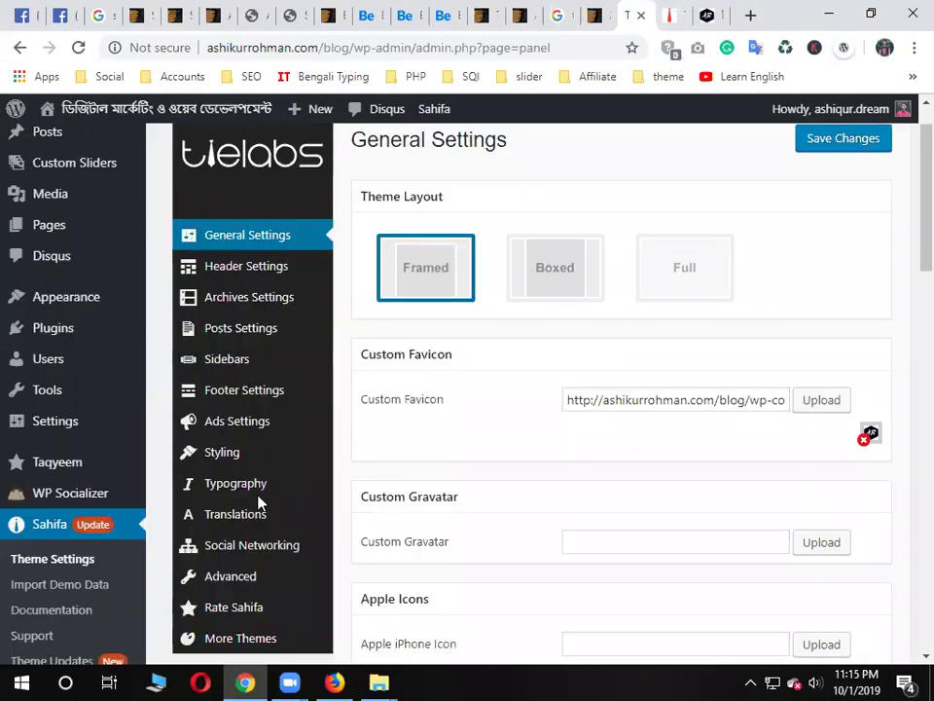
pyautogui.scroll(-2, 274, 244)
pyautogui.scroll(1, 352, 337)
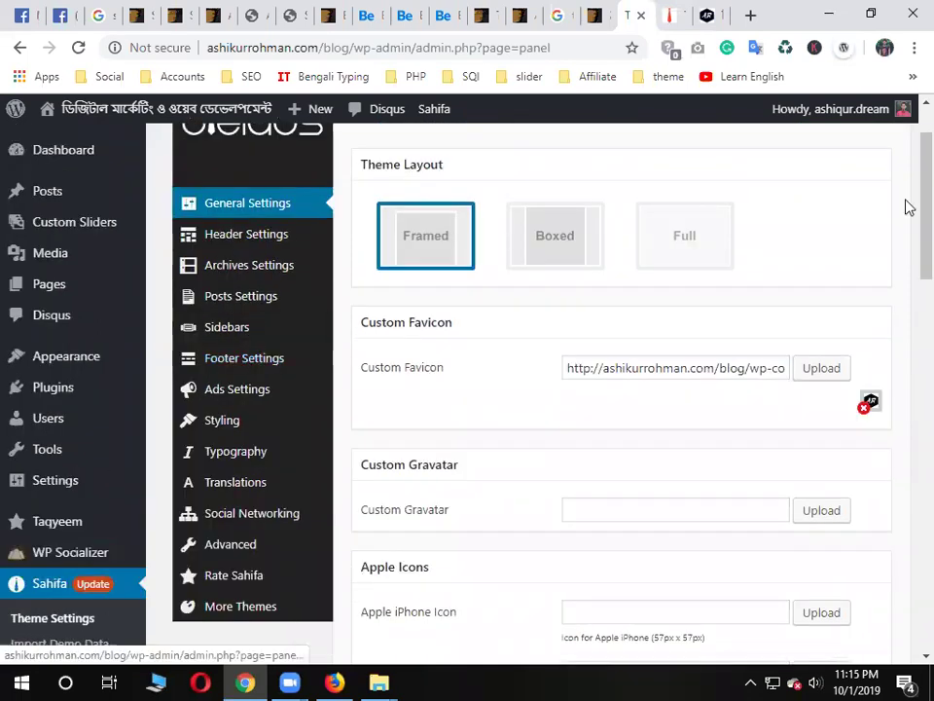
pyautogui.scroll(1, 247, 366)
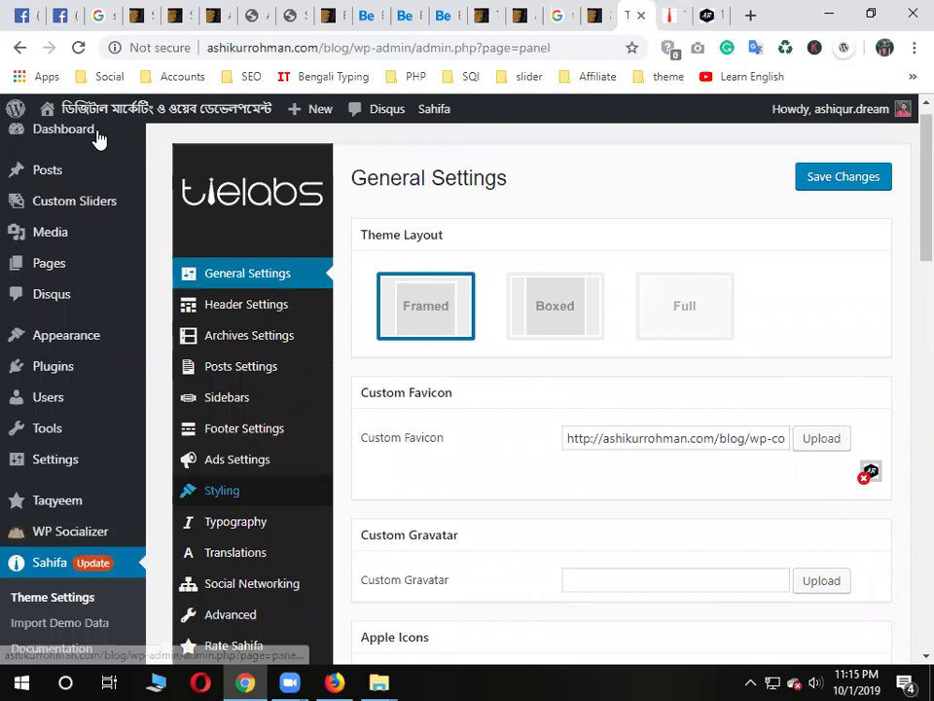
# Check the Facebook notifications and compare the Sahifa demo, BeTheme showcase and live blog, viewing the Sahifa demo without its frame
pyautogui.click(49, 12)
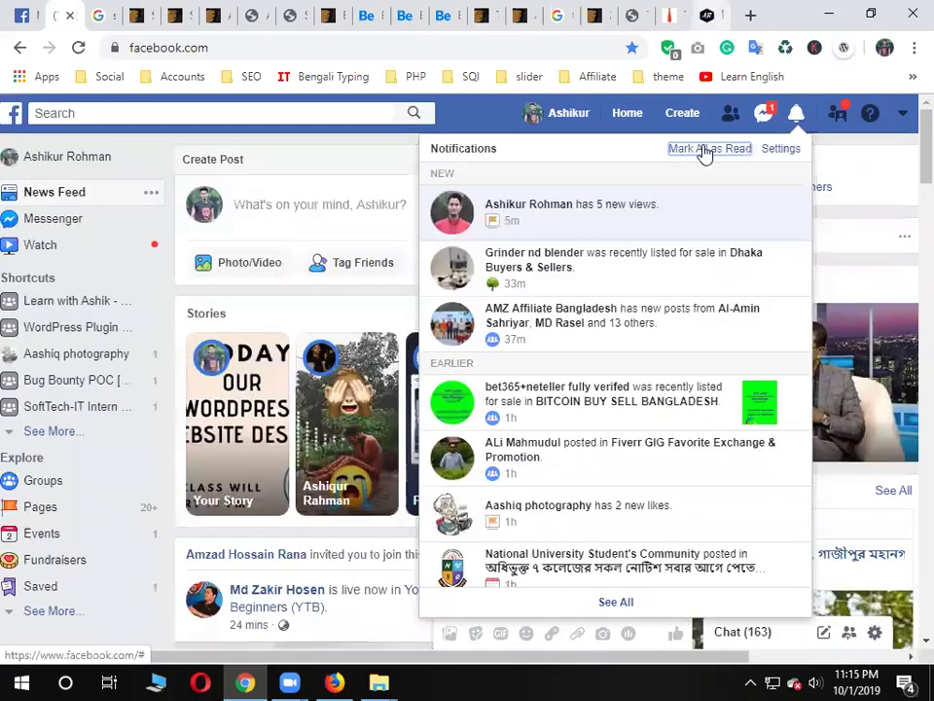
pyautogui.click(674, 12)
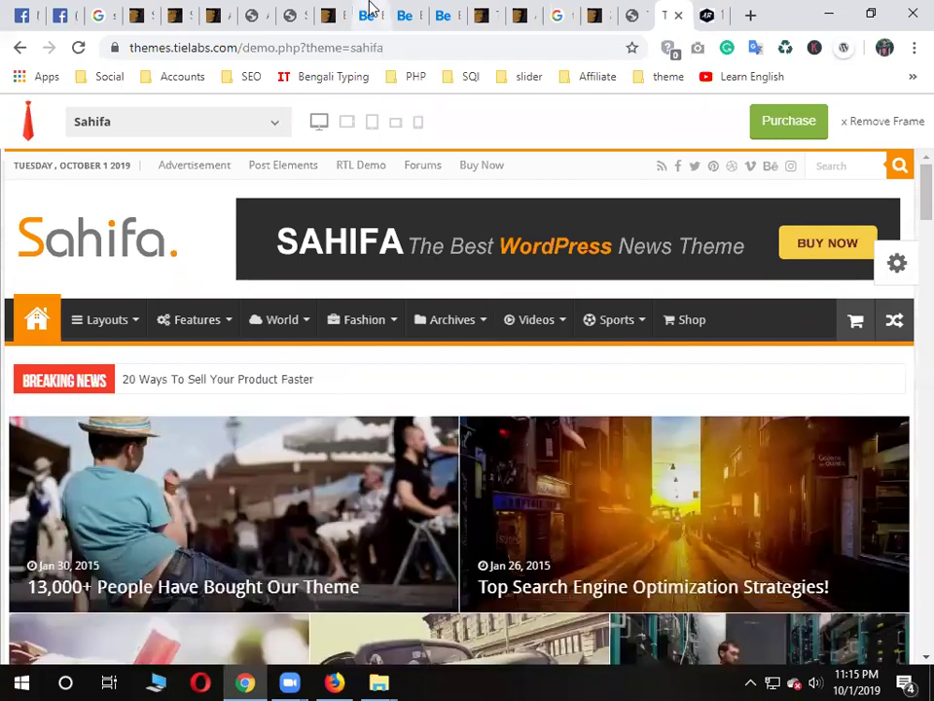
pyautogui.click(366, 15)
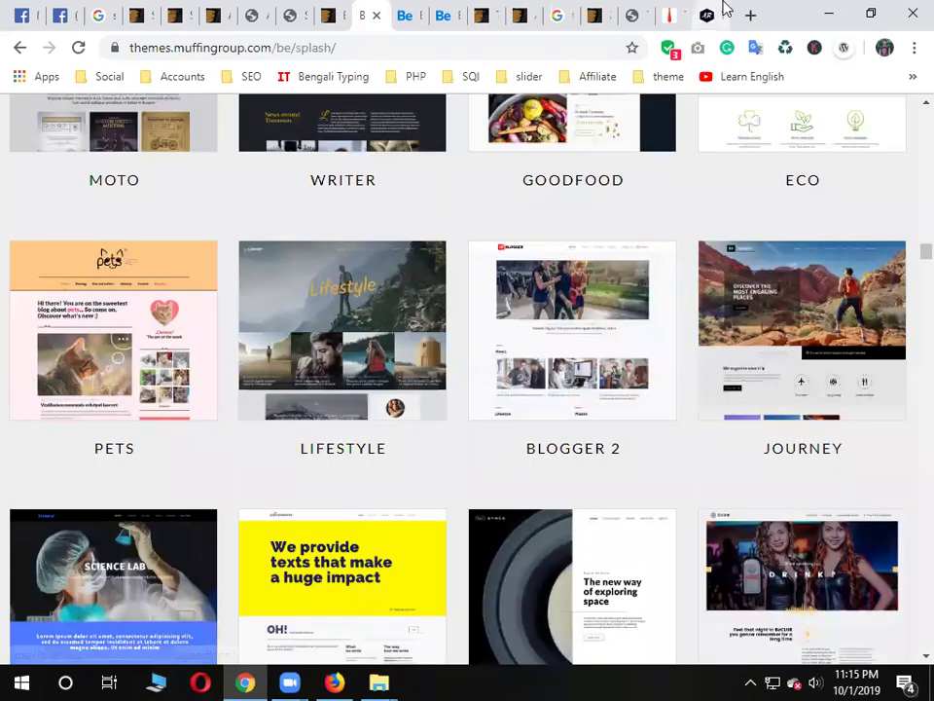
pyautogui.click(716, 18)
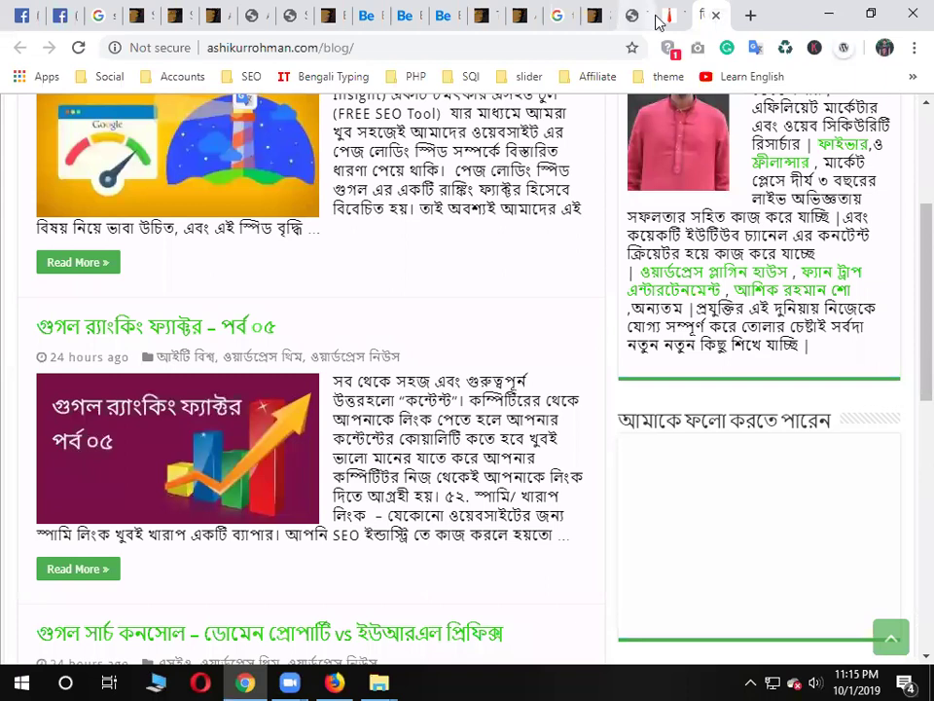
pyautogui.click(668, 16)
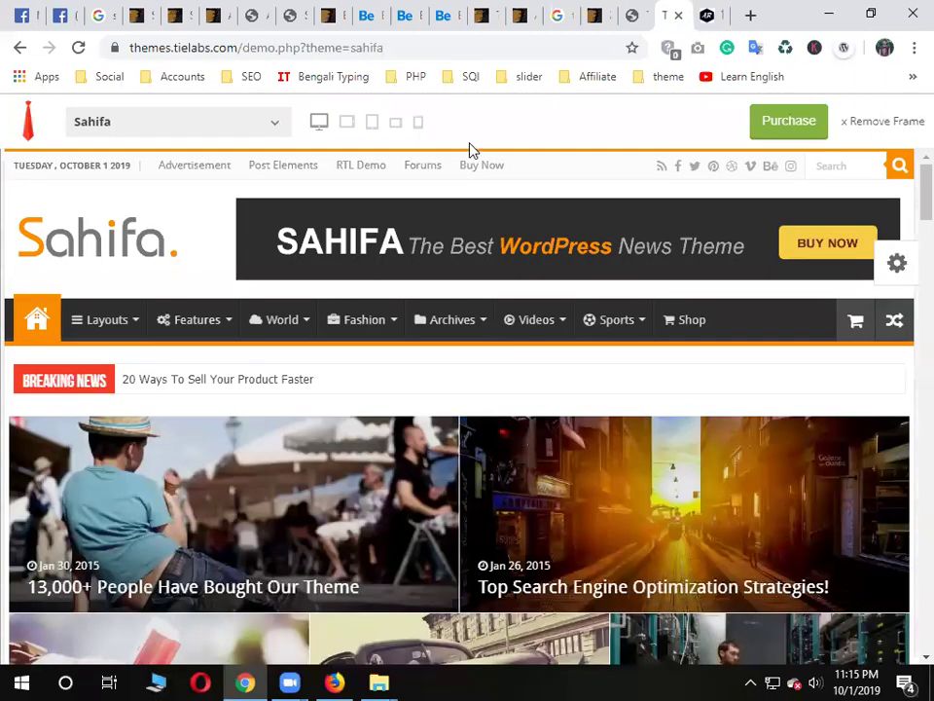
pyautogui.click(592, 181)
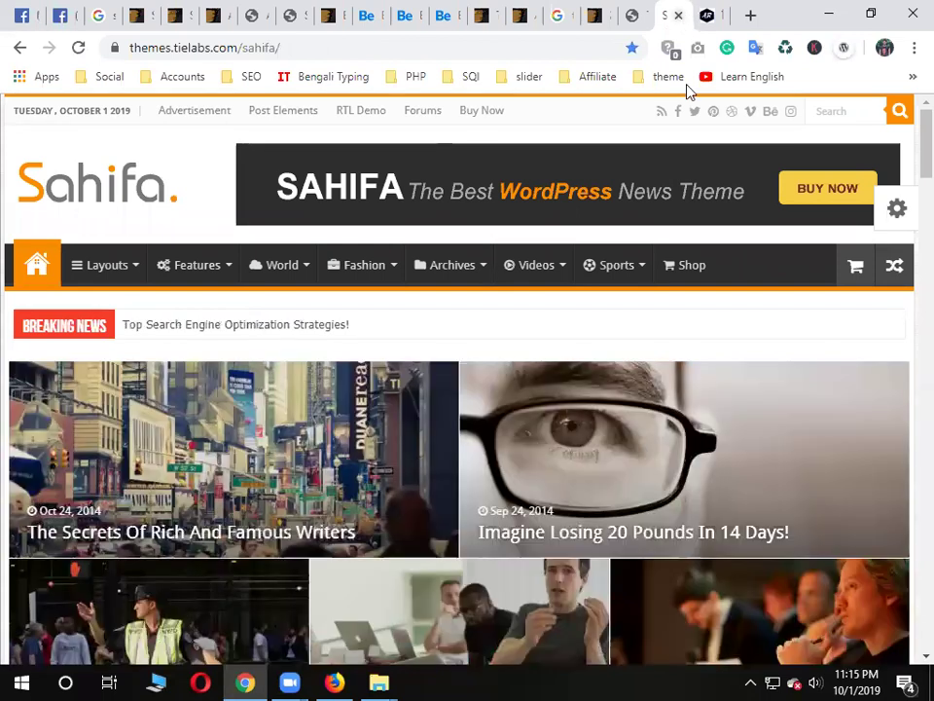
# Close the Sahifa demo and examine the BeTheme splash page's 450+ pre-built websites and their category filter
pyautogui.click(678, 16)
pyautogui.hotkey('ctrl', 'shift', 't')
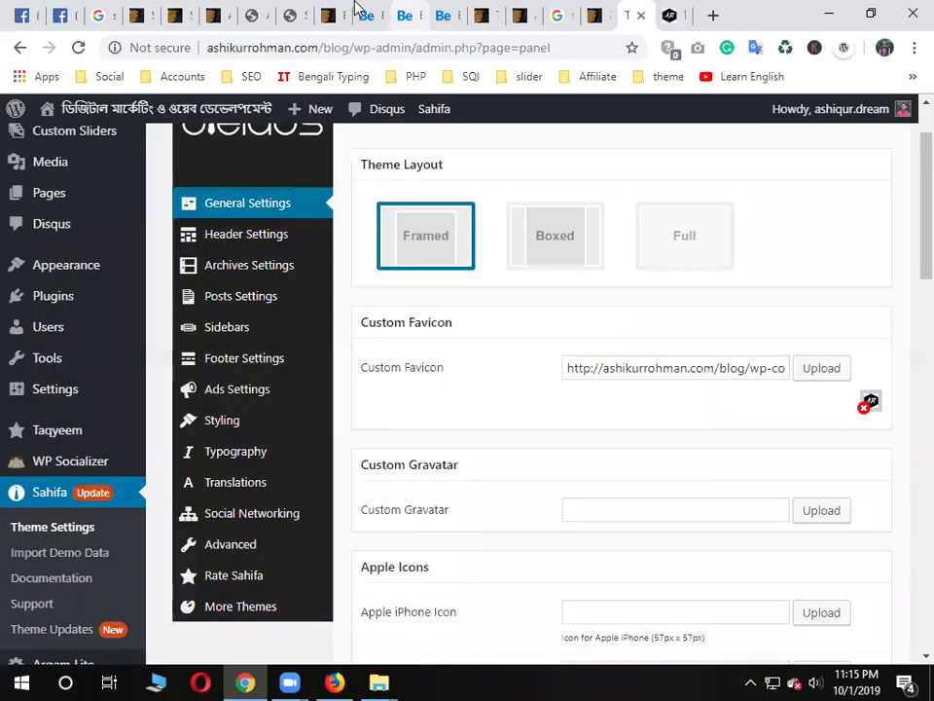
pyautogui.hotkey('ctrl', 'w')
pyautogui.scroll(10, 352, 309)
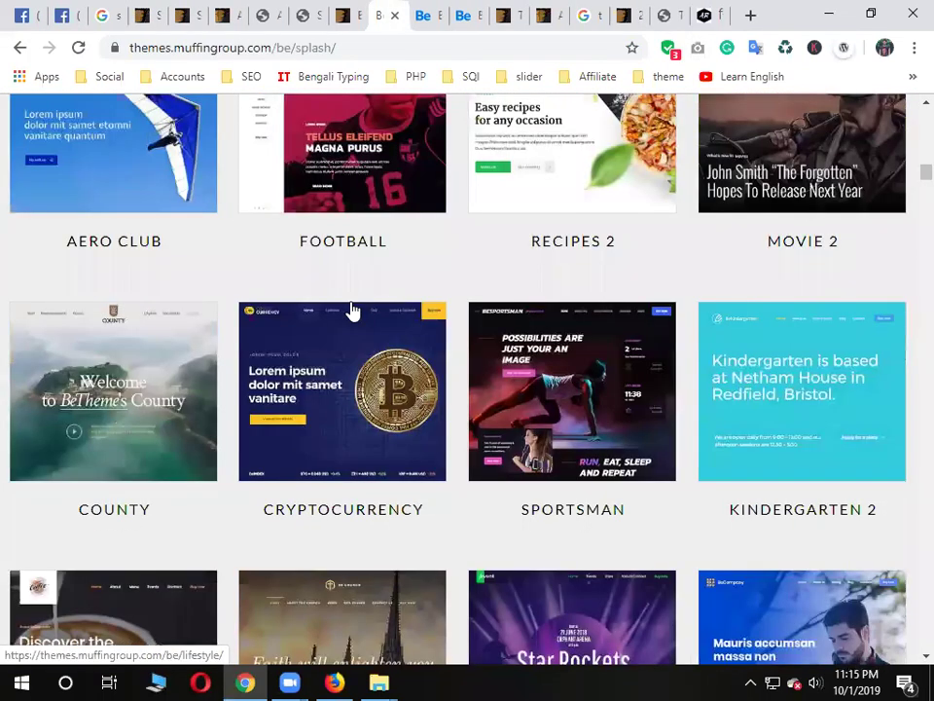
pyautogui.scroll(10, 353, 310)
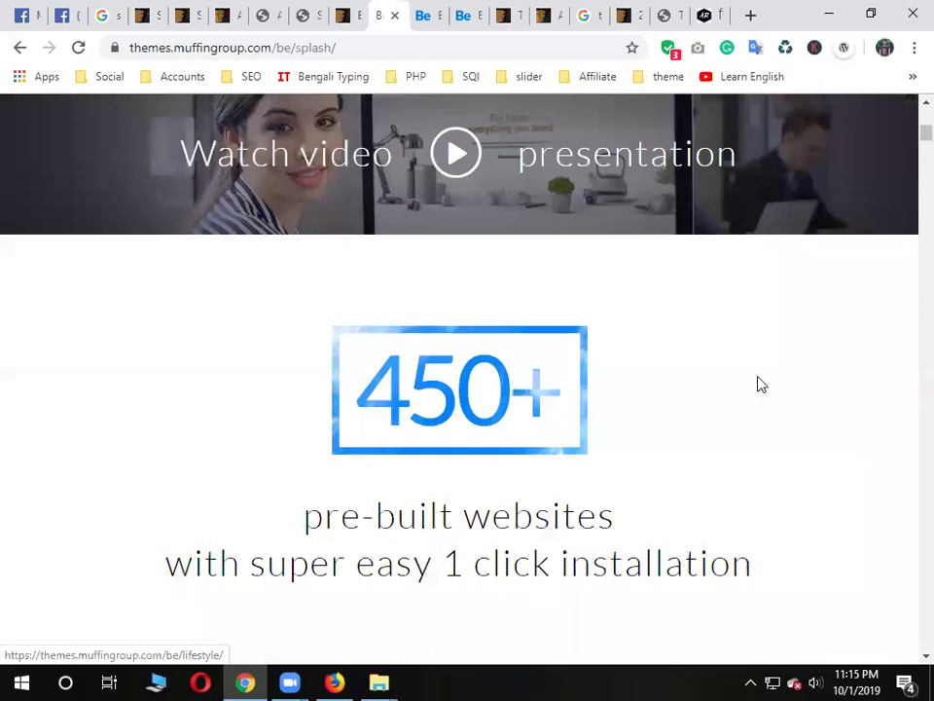
pyautogui.scroll(5, 673, 445)
pyautogui.scroll(3, 380, 144)
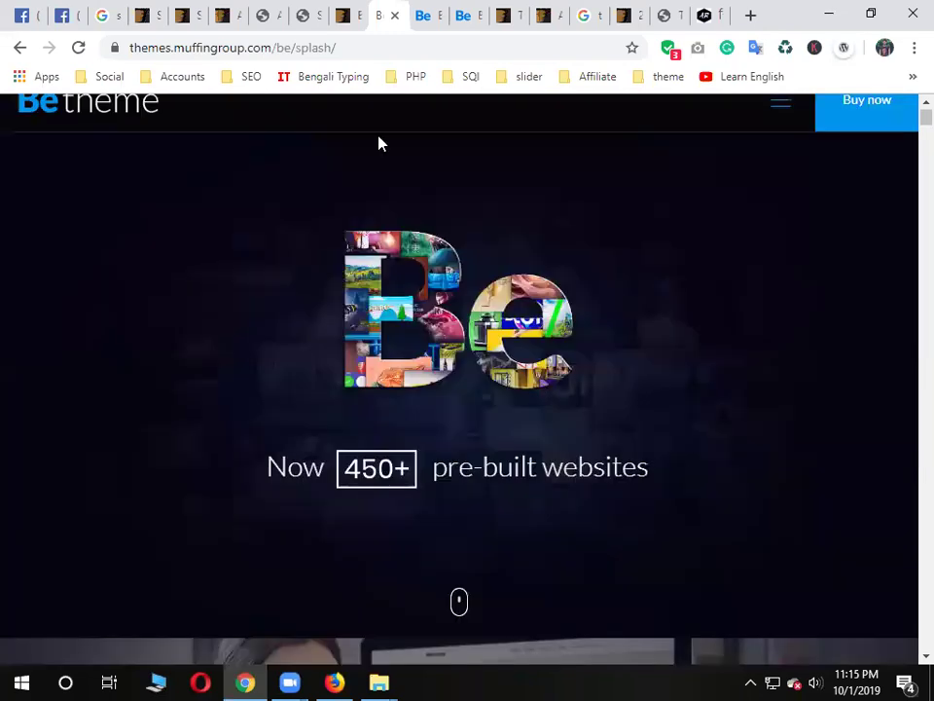
pyautogui.scroll(-3, 348, 139)
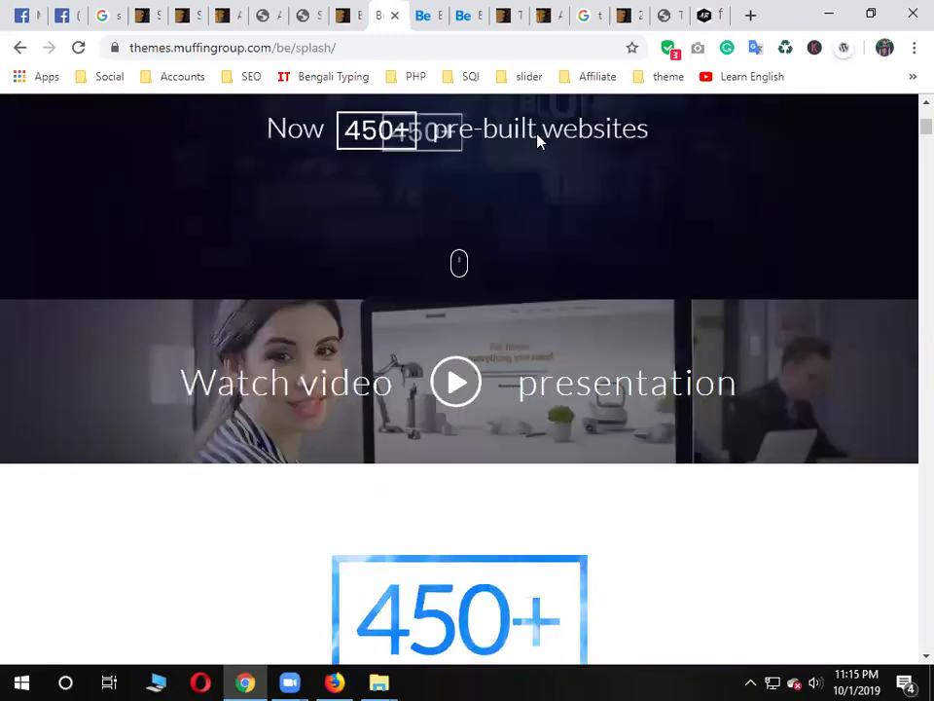
pyautogui.scroll(-3, 665, 429)
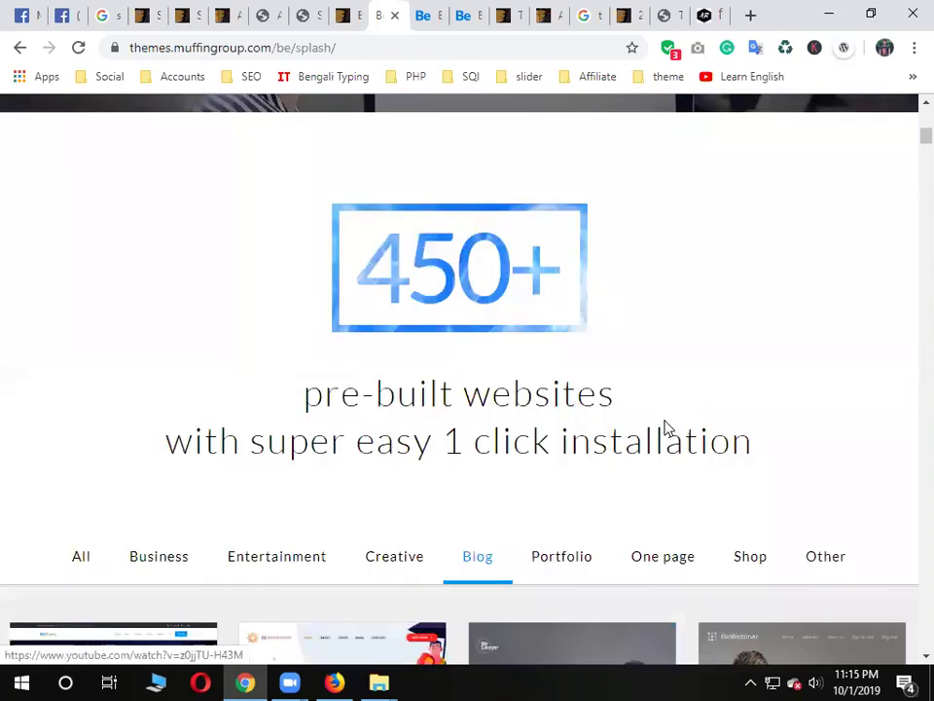
pyautogui.scroll(-1, 580, 573)
pyautogui.scroll(-3, 819, 389)
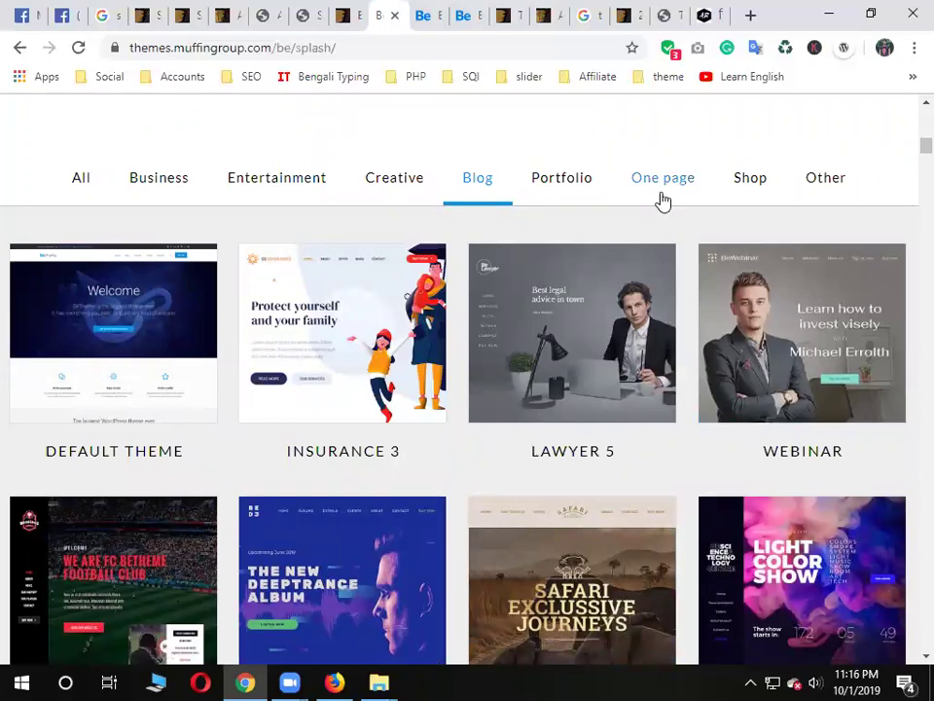
# Open the Insurance 3 pre-built website from the BeTheme gallery in a new tab and switch to it
pyautogui.rightClick(309, 286)
pyautogui.click(381, 297)
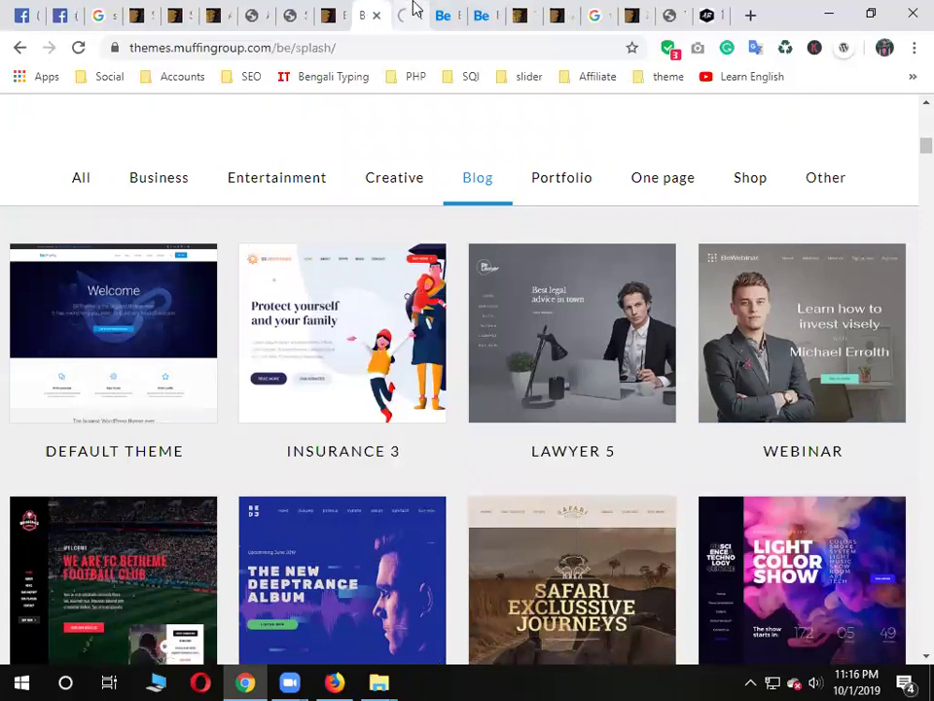
pyautogui.hotkey('ctrl', 'Tab')
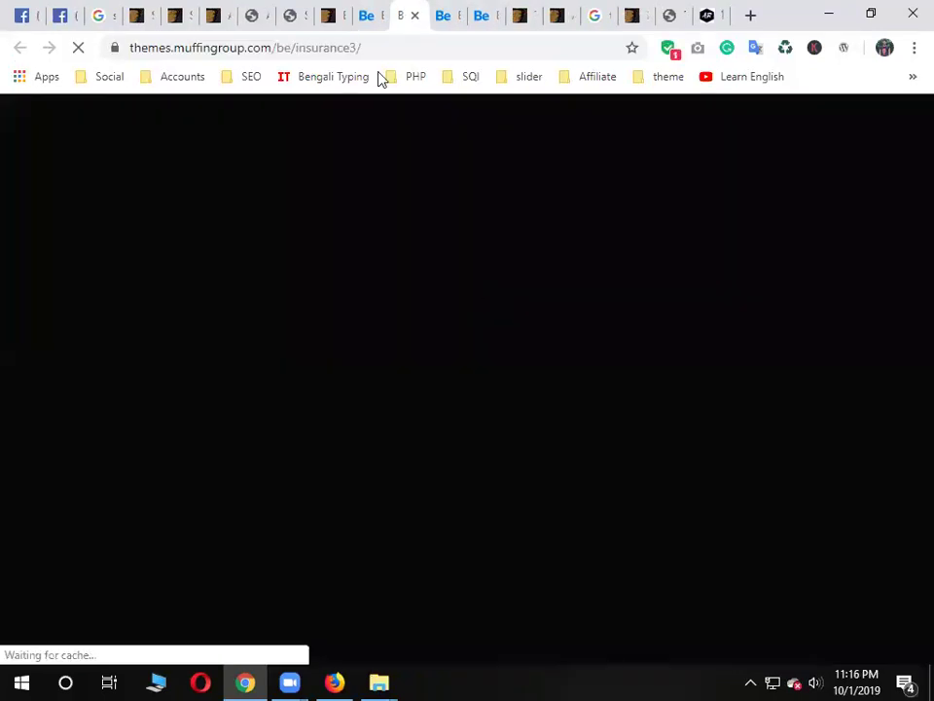
# Go back to the live blog and highlight the site title in its header
pyautogui.hotkey('ctrl', '9')
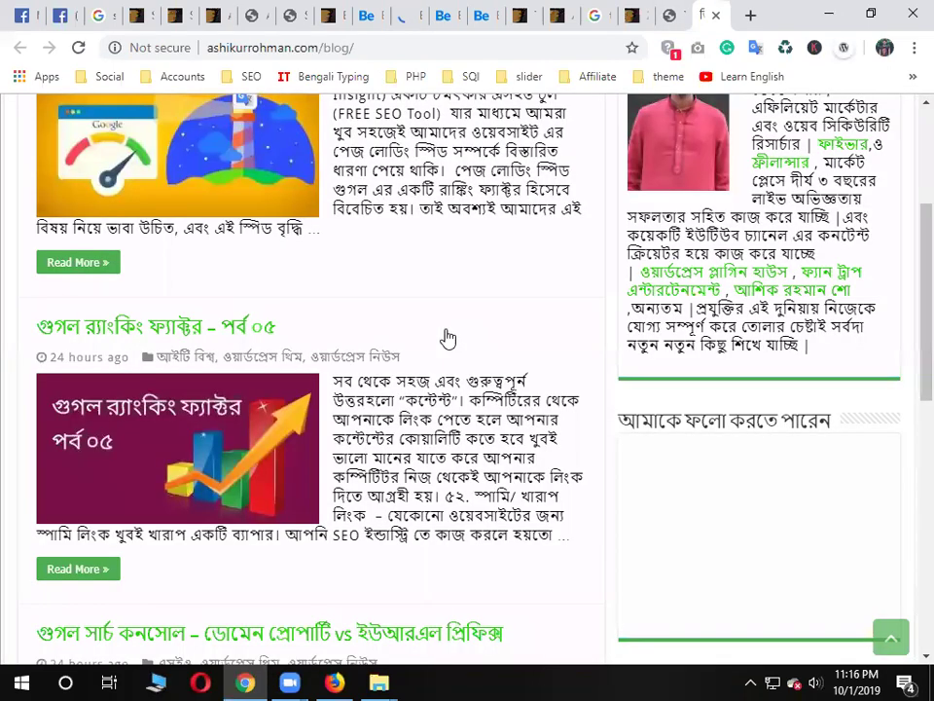
pyautogui.scroll(3, 444, 337)
pyautogui.tripleClick(292, 163)
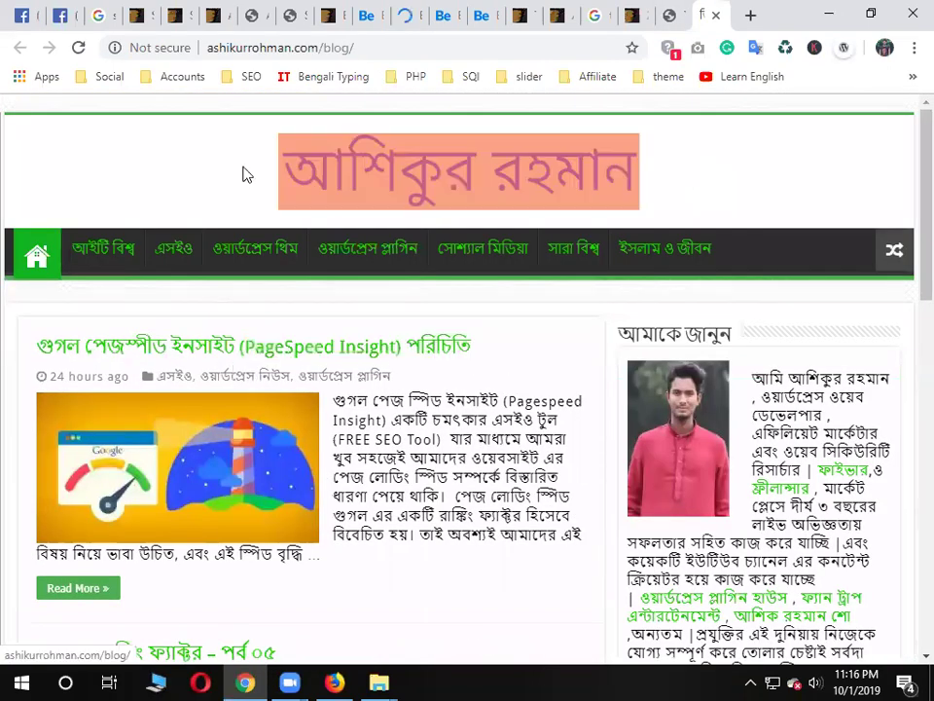
# Switch to the Facebook course group, close the open chat and read the class module post down to its premium theme list
pyautogui.hotkey('ctrl', '1')
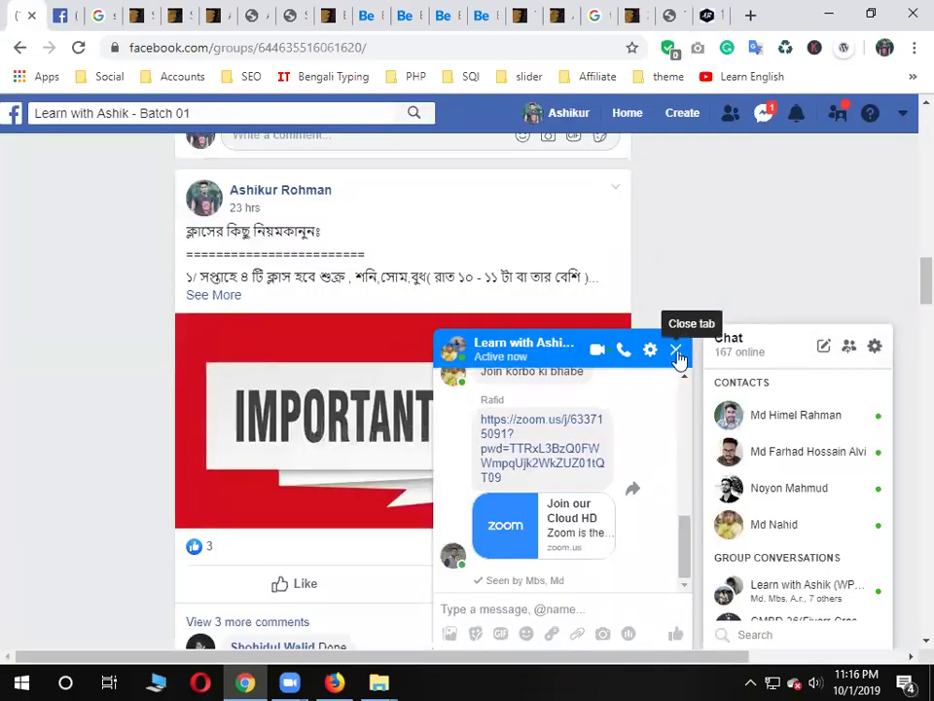
pyautogui.press('Escape')
pyautogui.scroll(-3, 324, 373)
pyautogui.scroll(2, 321, 366)
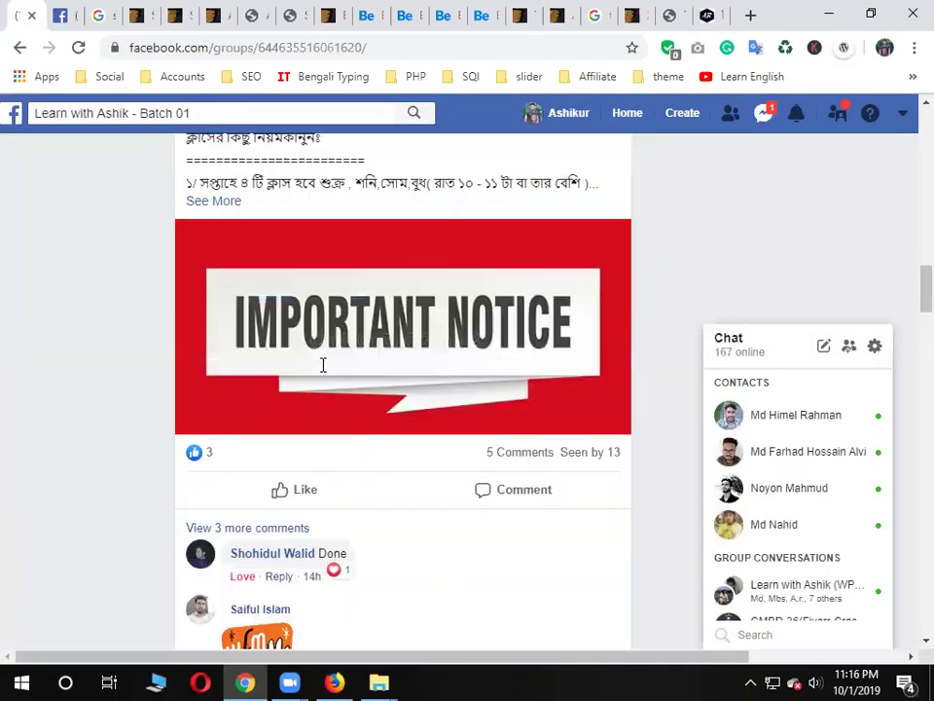
pyautogui.scroll(-10, 345, 436)
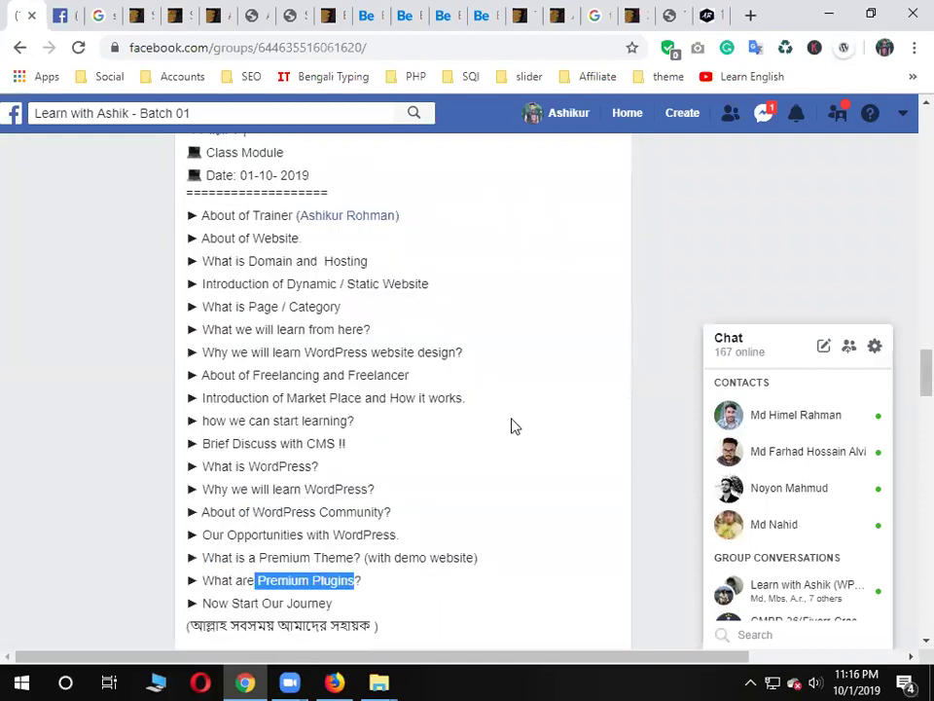
pyautogui.scroll(-3, 517, 428)
pyautogui.scroll(-5, 517, 431)
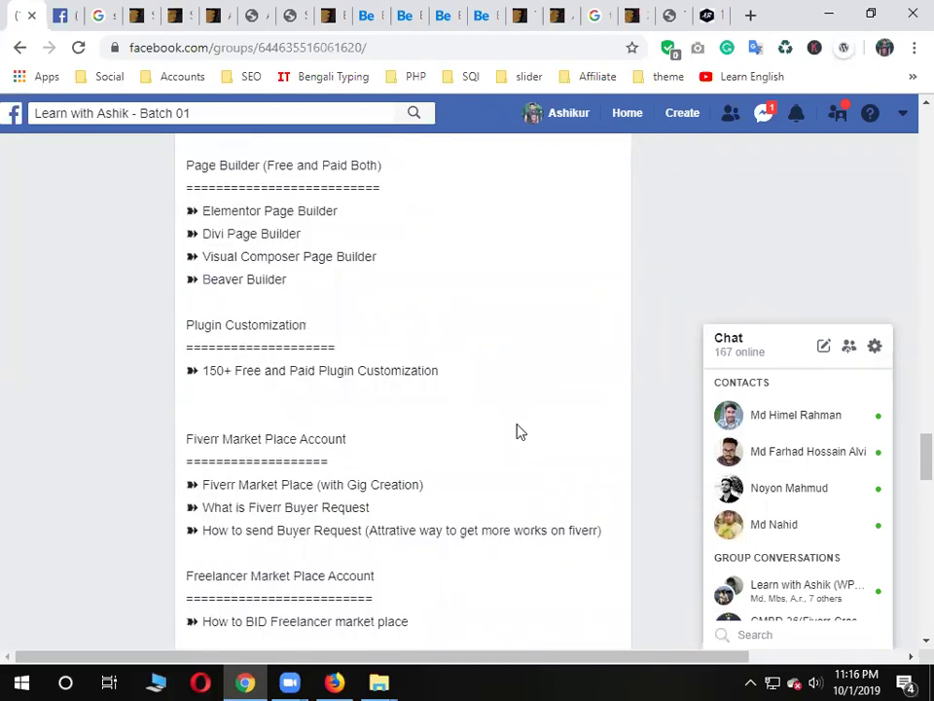
pyautogui.scroll(-2, 517, 431)
pyautogui.scroll(2, 517, 431)
pyautogui.scroll(4, 418, 457)
pyautogui.scroll(1, 233, 513)
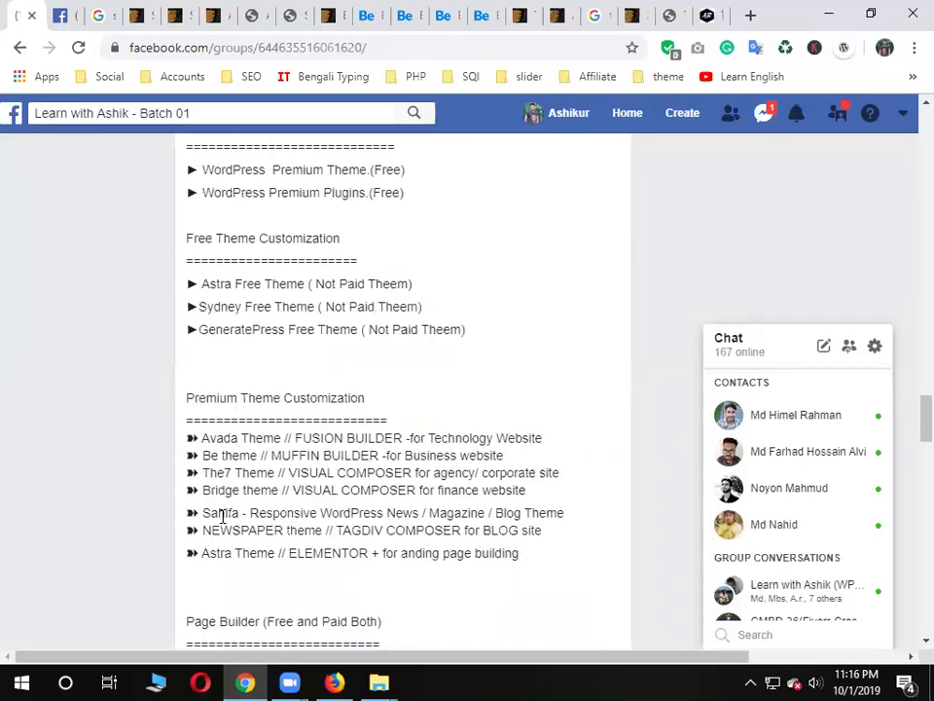
# Highlight the Sahifa entry and the Premium Theme Customization heading in the course outline
pyautogui.doubleClick(204, 513)
pyautogui.click(570, 515)
pyautogui.moveTo(363, 513); pyautogui.dragTo(202, 513)
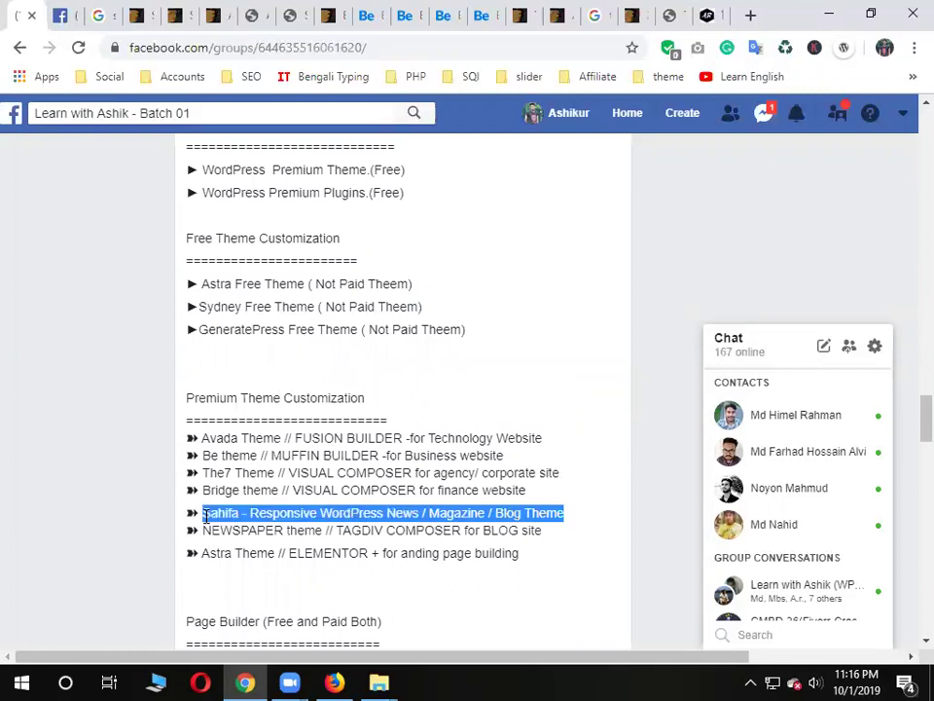
pyautogui.tripleClick(184, 396)
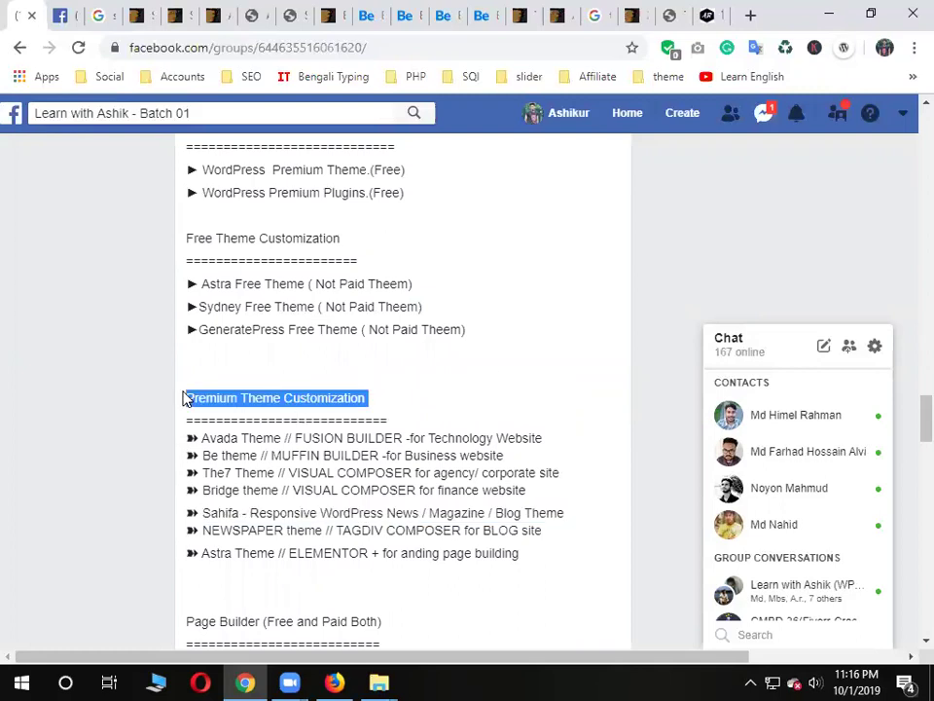
pyautogui.click(491, 364)
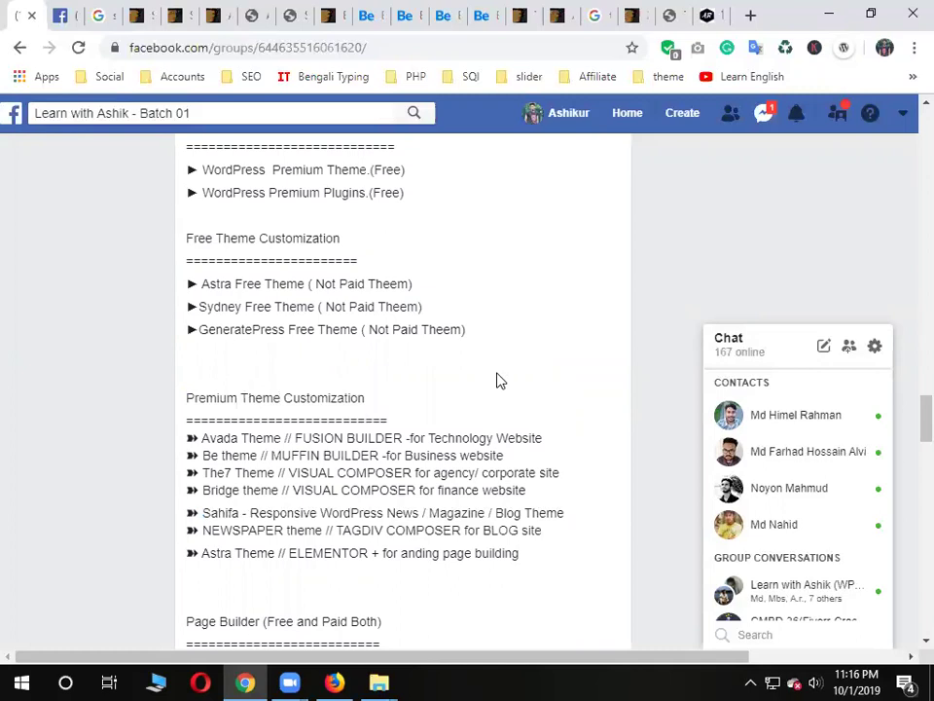
# Open the list of recent Facebook messages
pyautogui.click(764, 113)
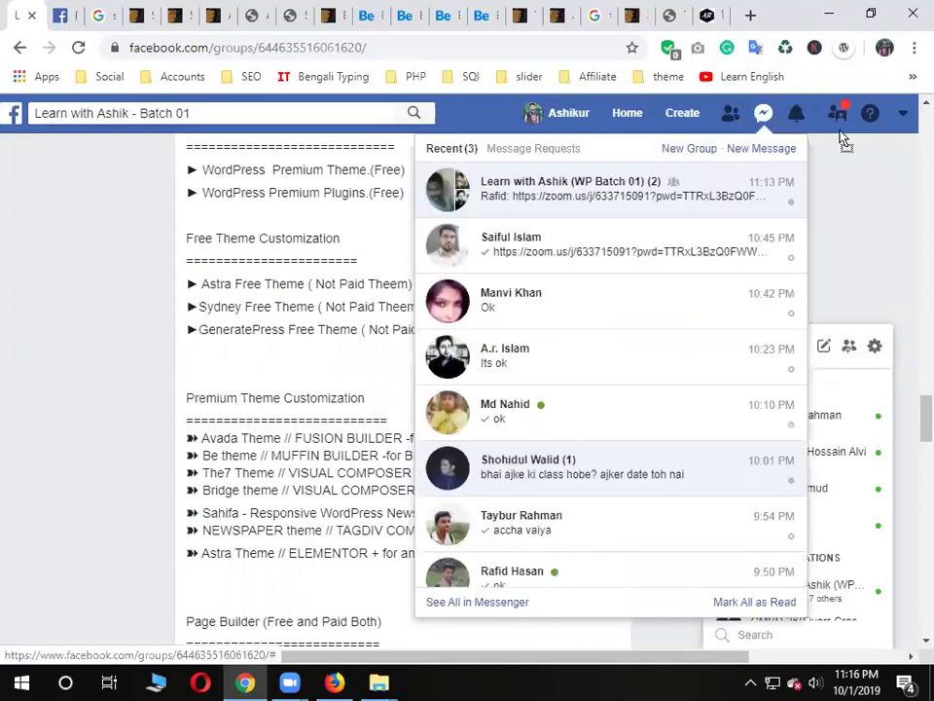
# Close the message list and bring up BeTheme's pre-built site gallery and the Insurance 3 demo
pyautogui.press('Escape')
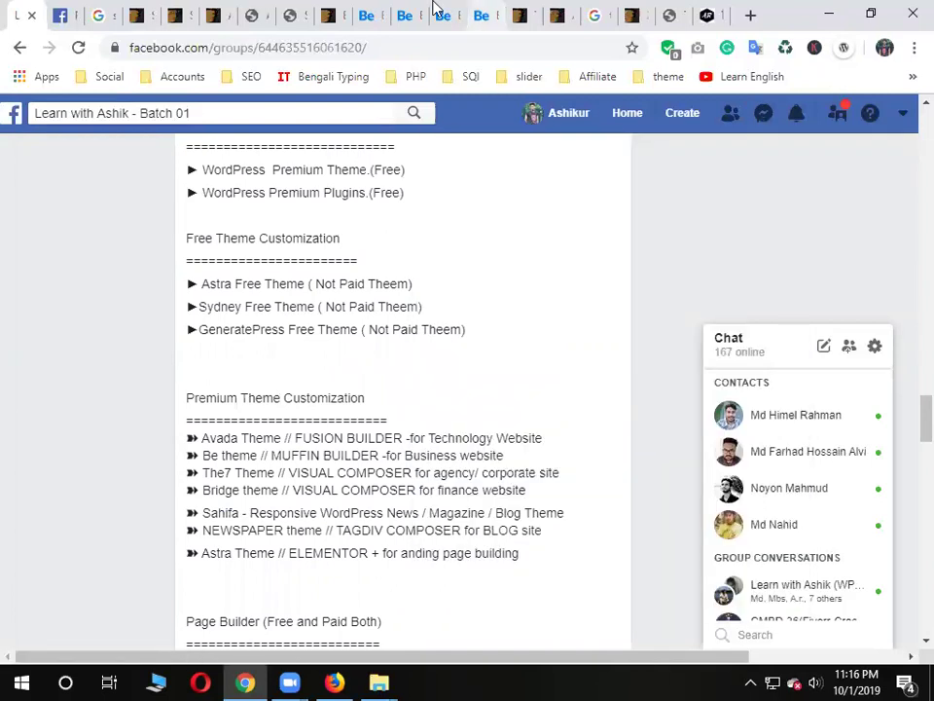
pyautogui.click(379, 10)
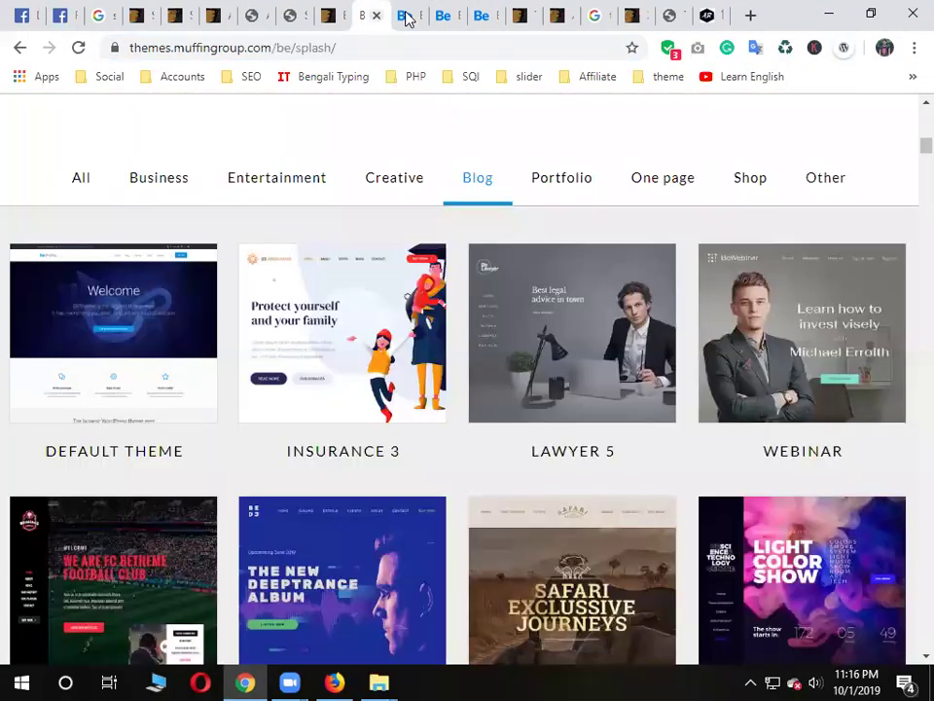
pyautogui.click(407, 16)
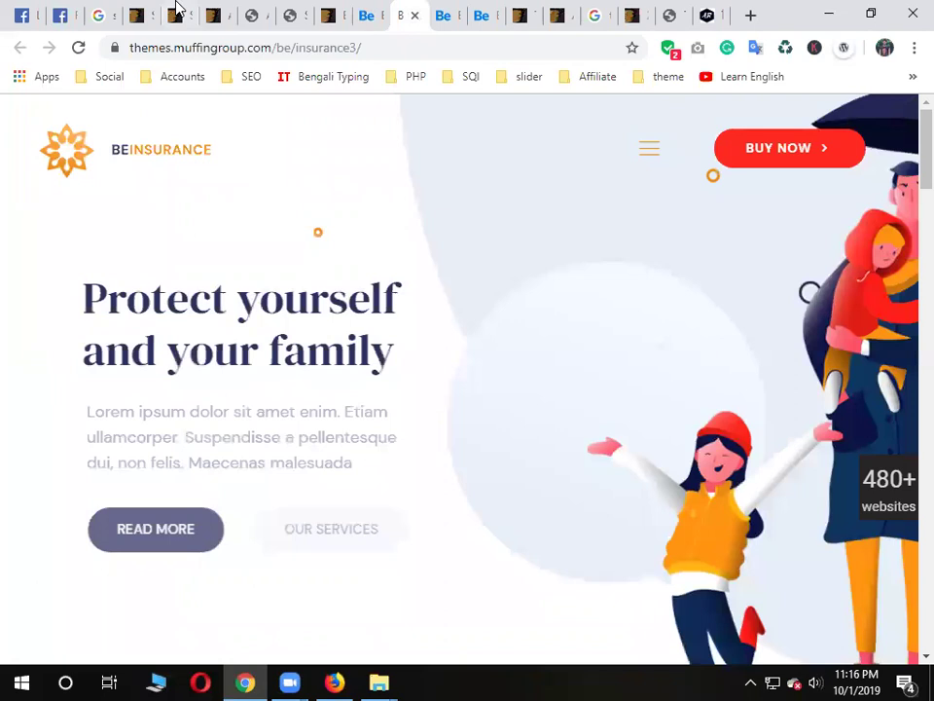
pyautogui.hotkey('ctrl', '5')
pyautogui.doubleClick(175, 48)
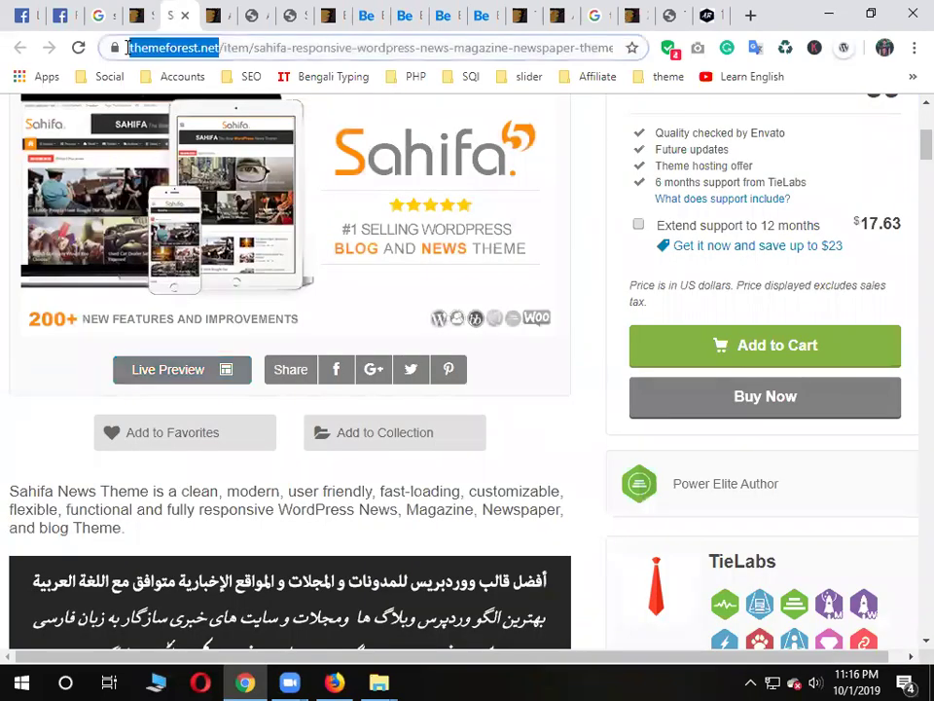
pyautogui.rightClick(207, 52)
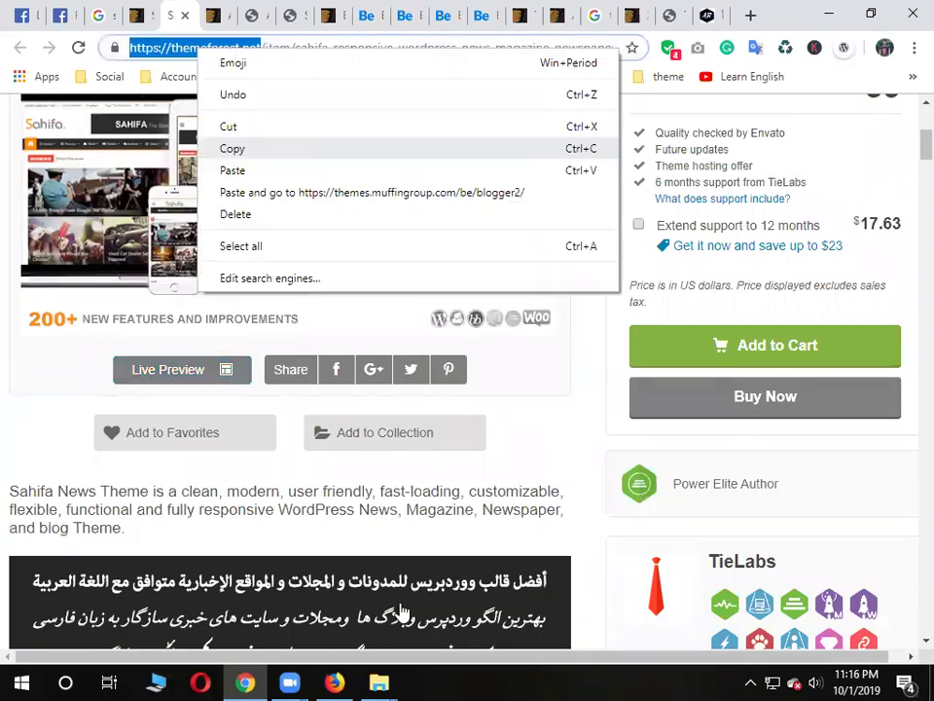
pyautogui.press('Return')
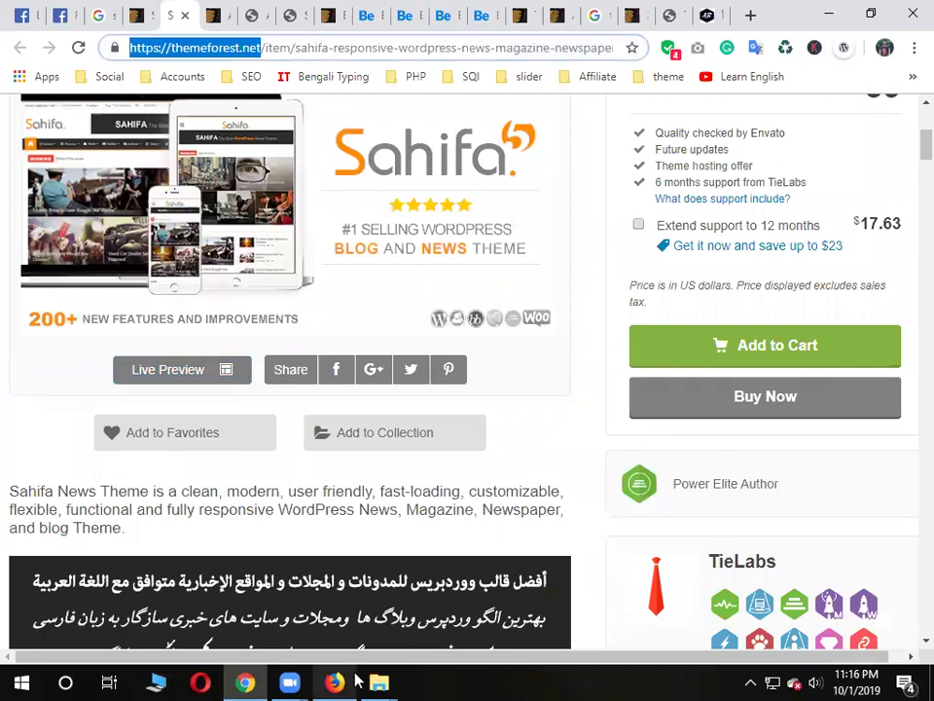
pyautogui.click(358, 681)
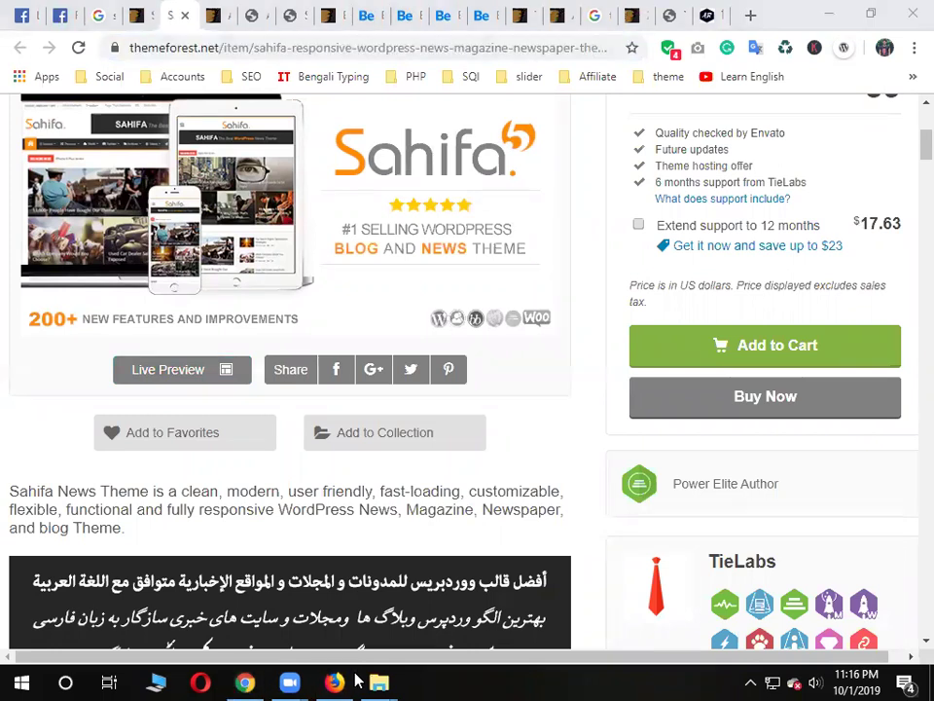
pyautogui.click(222, 22)
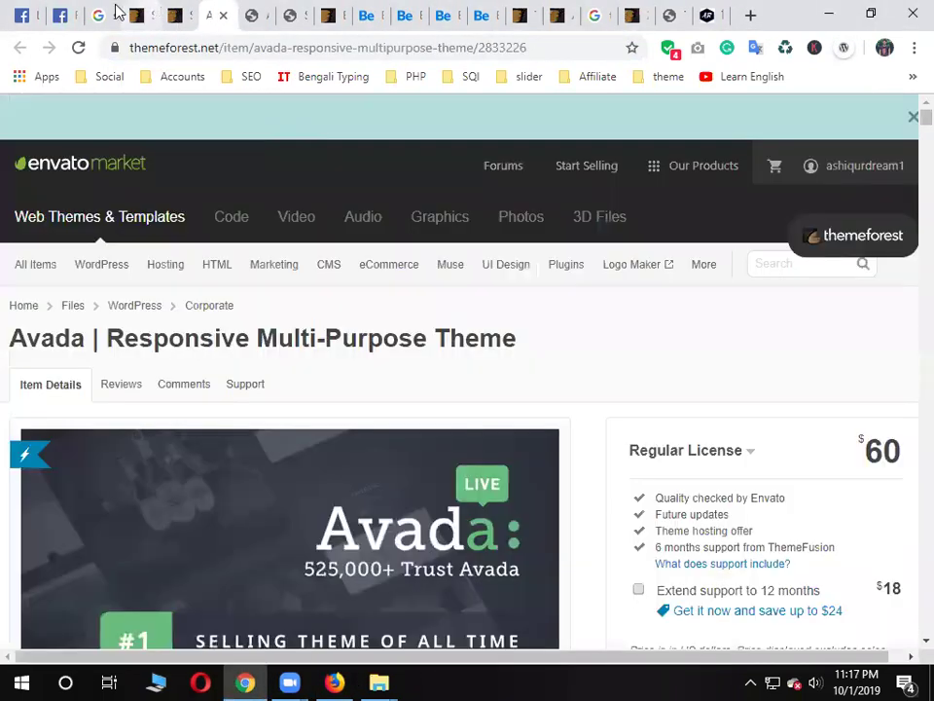
# Search Google for "best wordpress selling theme" in place of the earlier Sahifa query
pyautogui.click(101, 15)
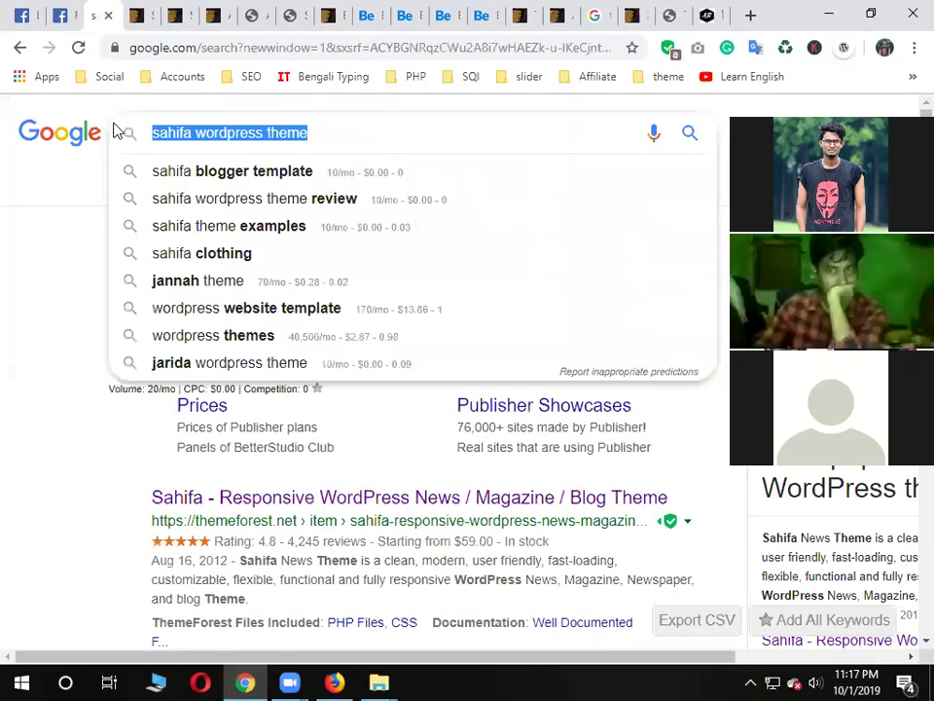
pyautogui.write('bes')
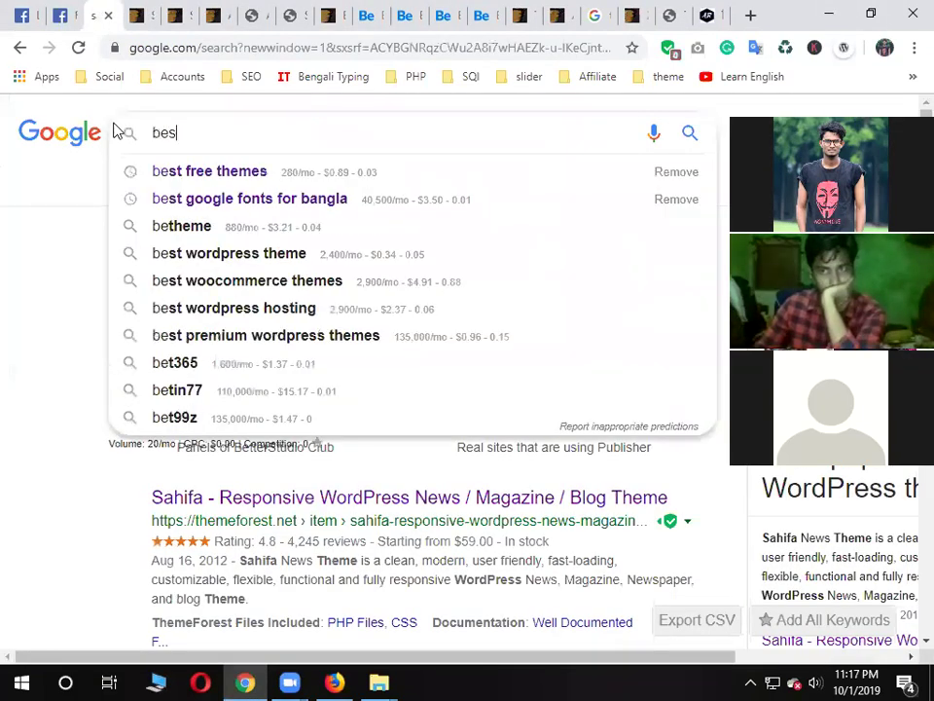
pyautogui.write('t wordpress sellligtn')
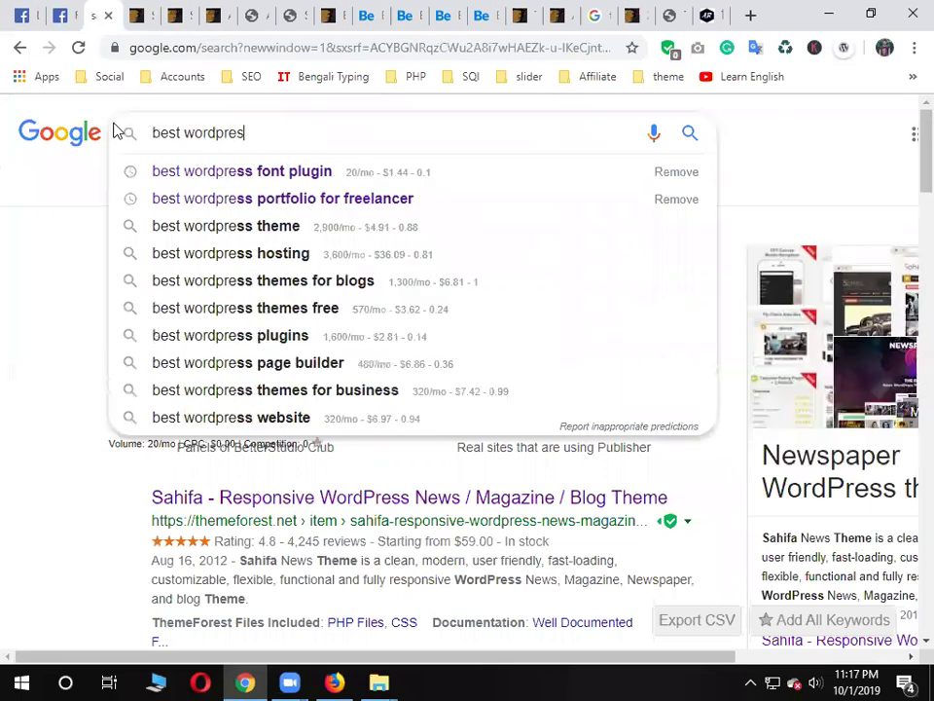
pyautogui.press('BackSpace')
pyautogui.press('BackSpace')
pyautogui.press('BackSpace')
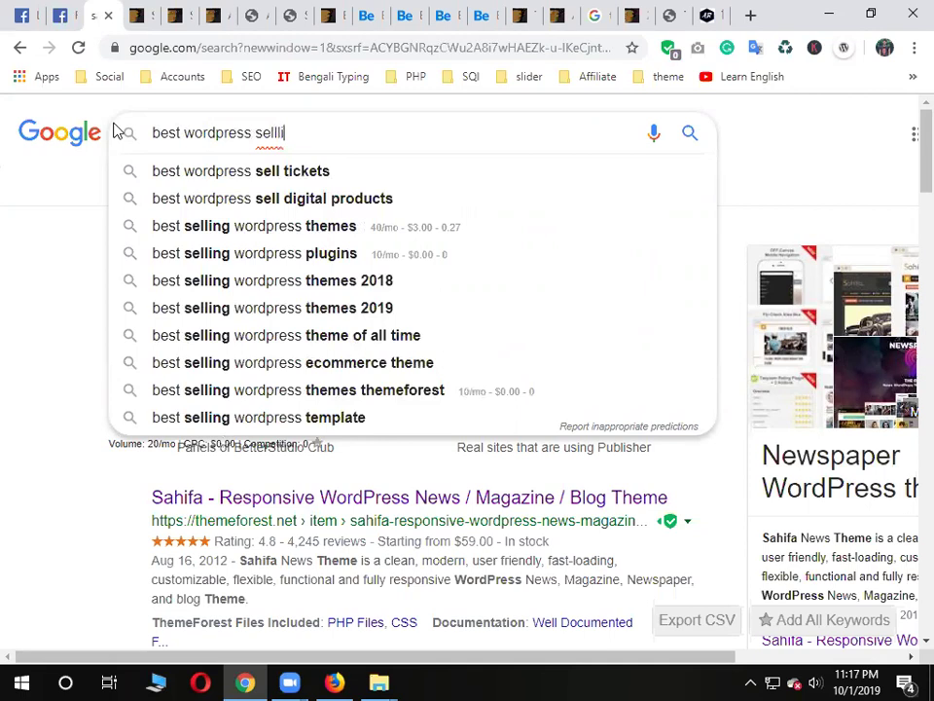
pyautogui.press('BackSpace')
pyautogui.press('BackSpace')
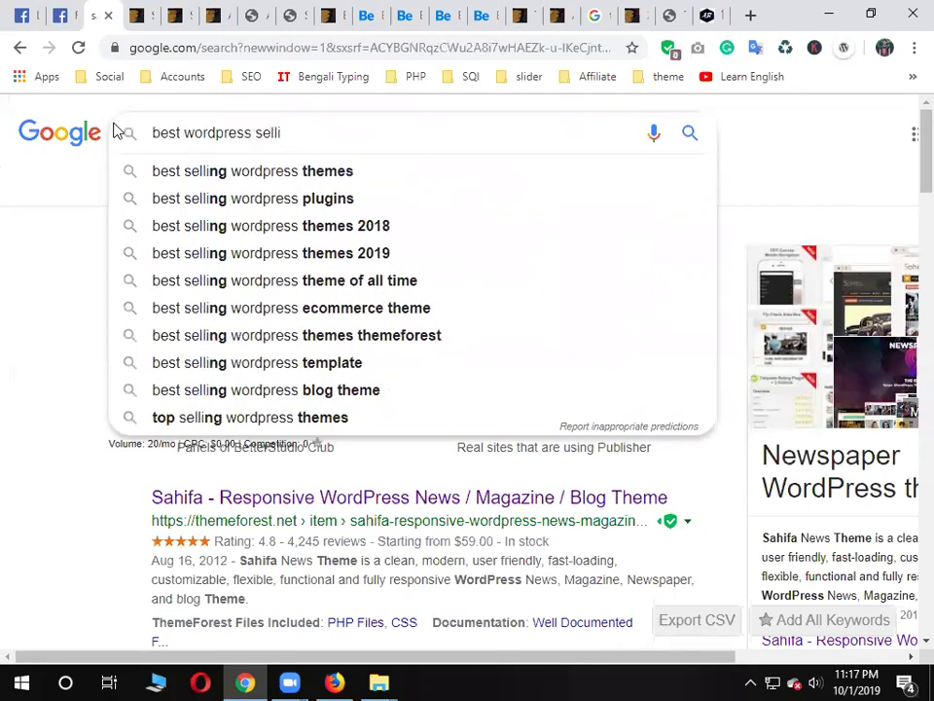
pyautogui.write('gn')
pyautogui.press('BackSpace')
pyautogui.press('BackSpace')
pyautogui.press('BackSpace')
pyautogui.write('ing ')
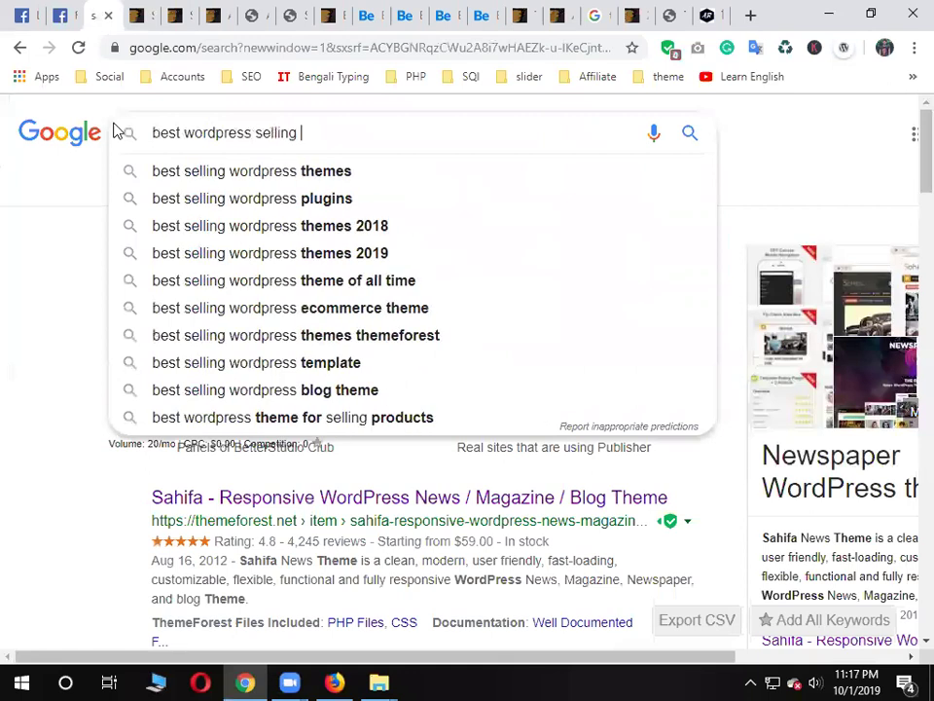
pyautogui.write('theme')
pyautogui.press('Return')
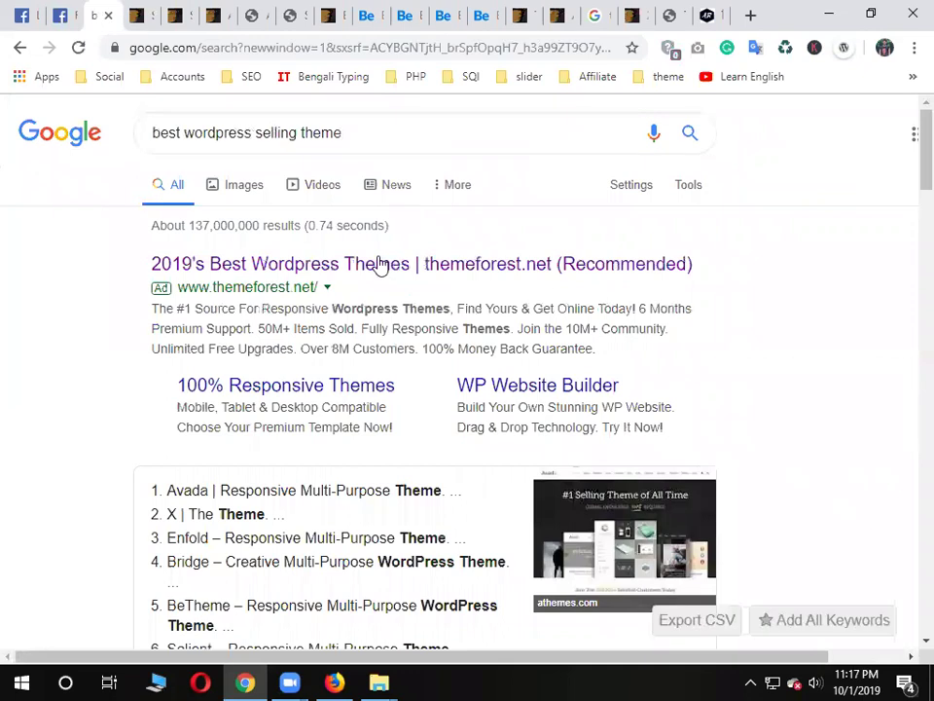
# Open the sponsored ThemeForest result for 2019's best WordPress themes and close the Google results tab
pyautogui.click(380, 263)
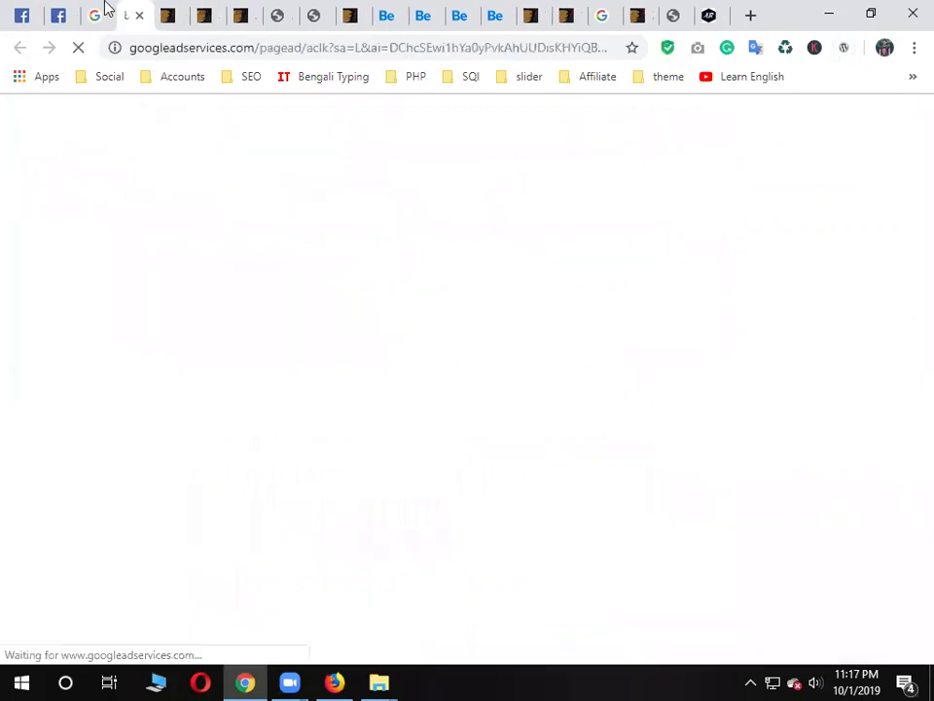
pyautogui.click(105, 20)
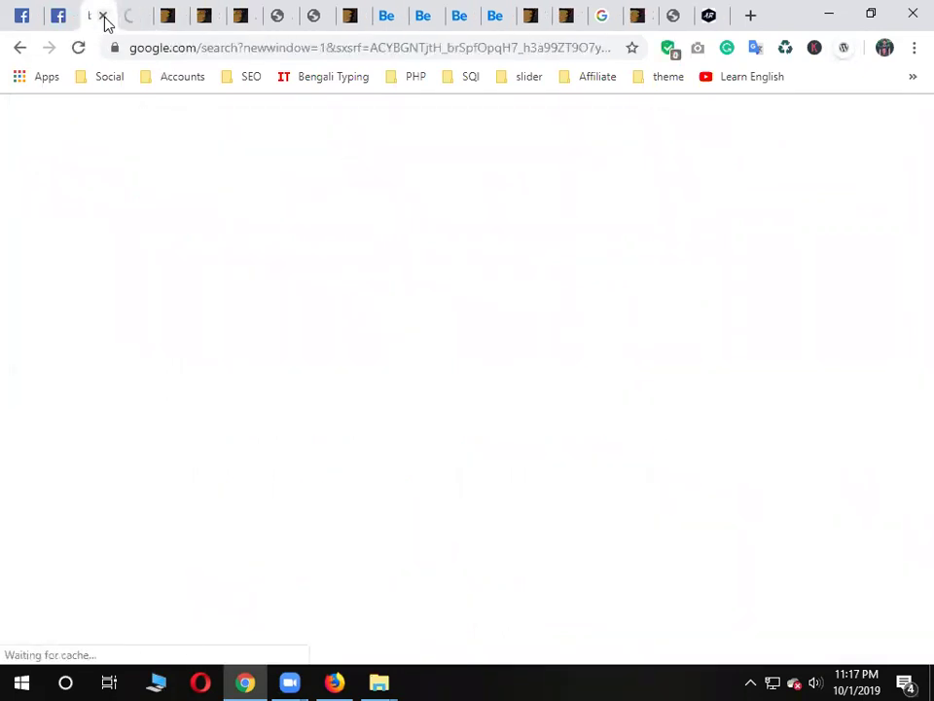
pyautogui.click(103, 16)
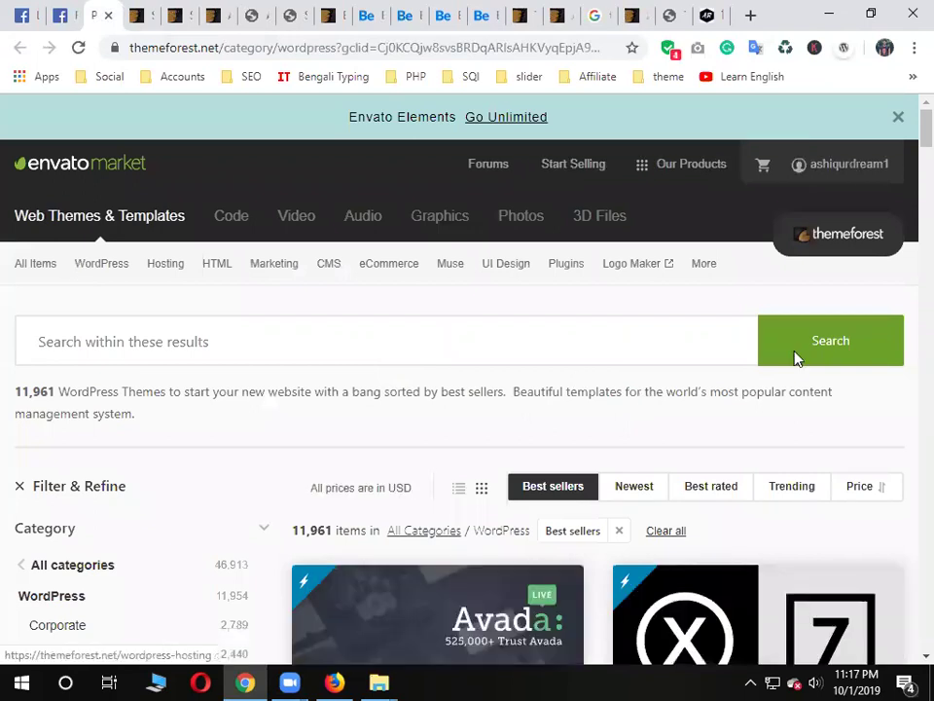
# Look through the first themes in ThemeForest's best-selling WordPress list, such as Avada, X, Enfold and BeTheme
pyautogui.scroll(-5, 908, 163)
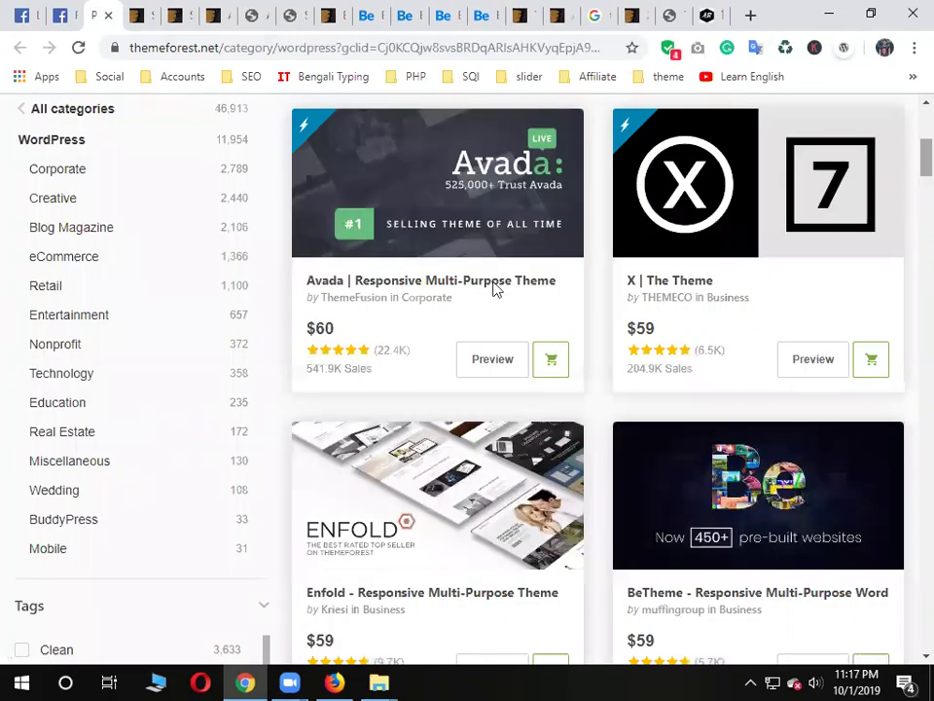
pyautogui.scroll(-1, 494, 290)
pyautogui.click(139, 12)
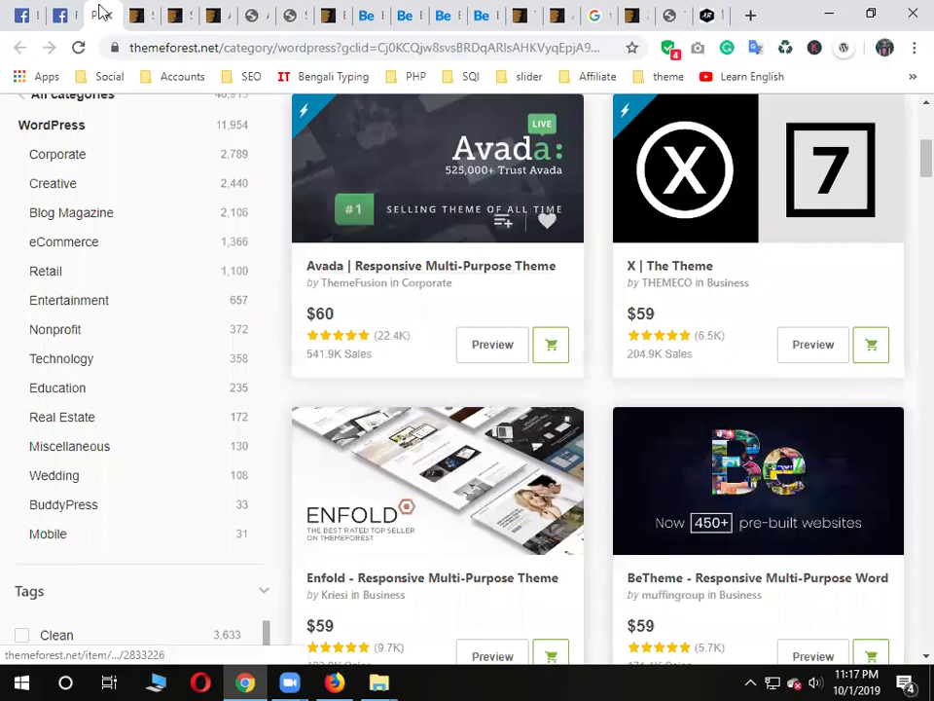
pyautogui.hotkey('ctrl', 'shift', 'Tab')
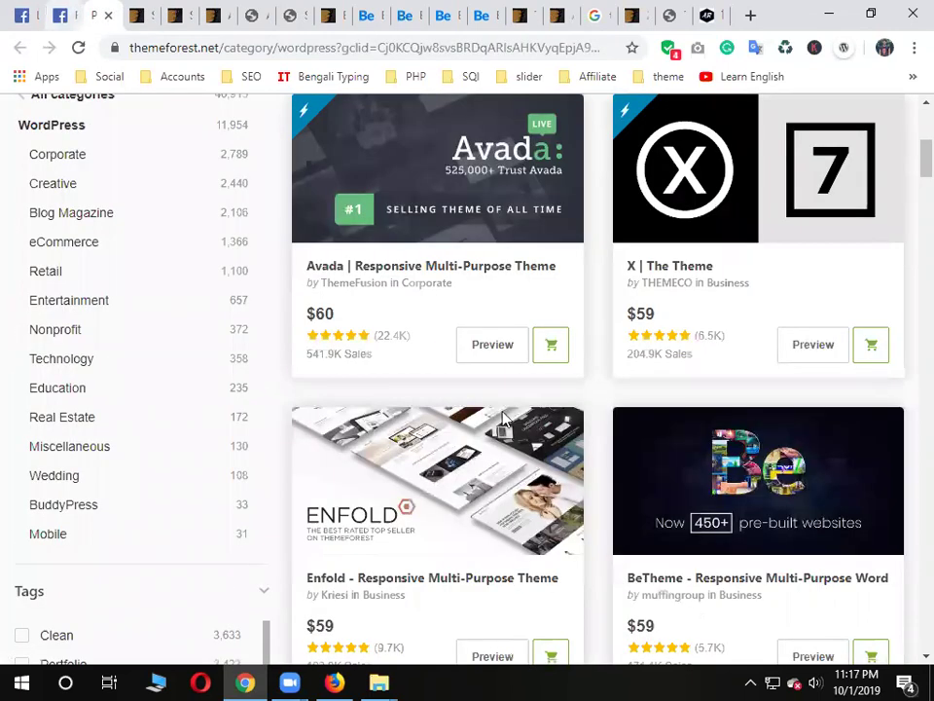
# Return to the Facebook course outline and highlight the Avada Theme entry with its Fusion Builder note, then clear the highlight
pyautogui.click(20, 12)
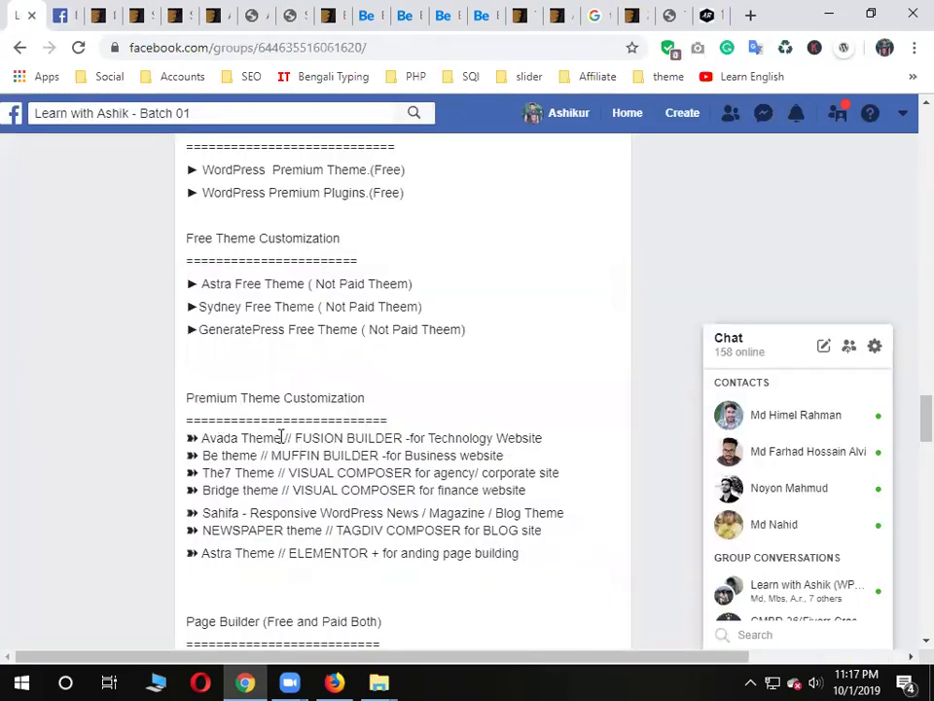
pyautogui.moveTo(276, 436); pyautogui.dragTo(201, 437)
pyautogui.keyDown('shift'); pyautogui.click(348, 438); pyautogui.keyUp('shift')
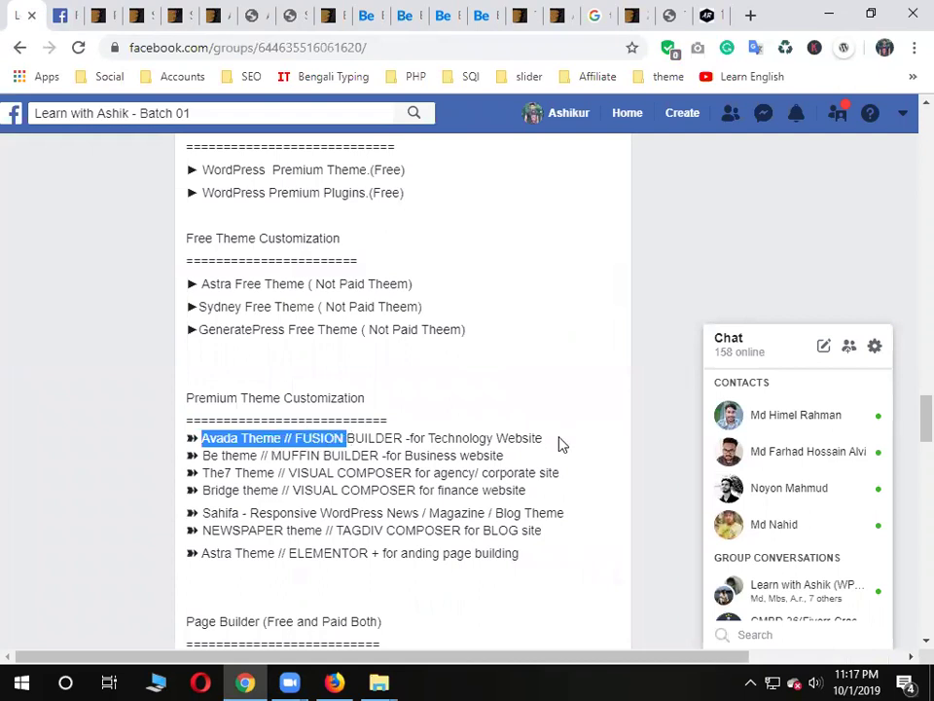
pyautogui.keyDown('shift'); pyautogui.click(559, 438); pyautogui.keyUp('shift')
pyautogui.click(560, 444)
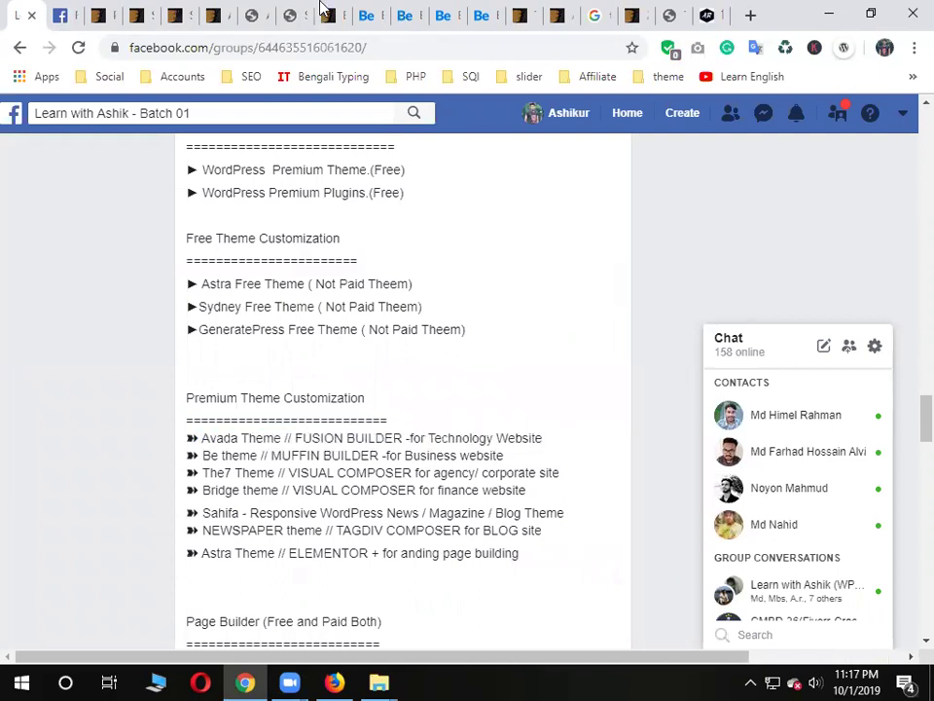
# Revisit the BeTheme and Sahifa item pages, the "sahifa" search results and the ThemeForest best-seller list
pyautogui.click(327, 14)
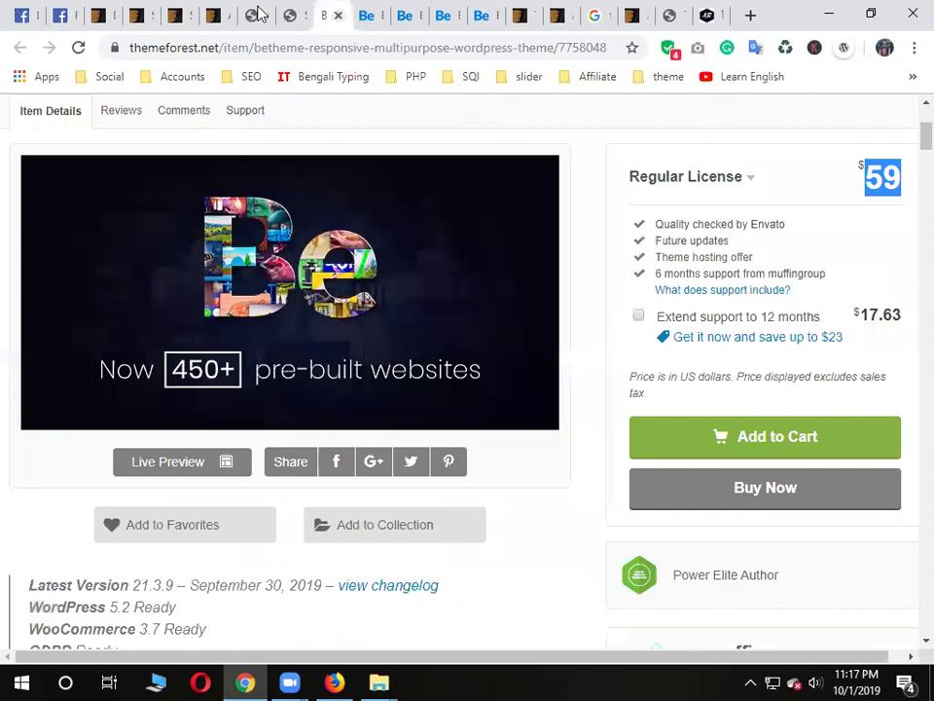
pyautogui.click(175, 14)
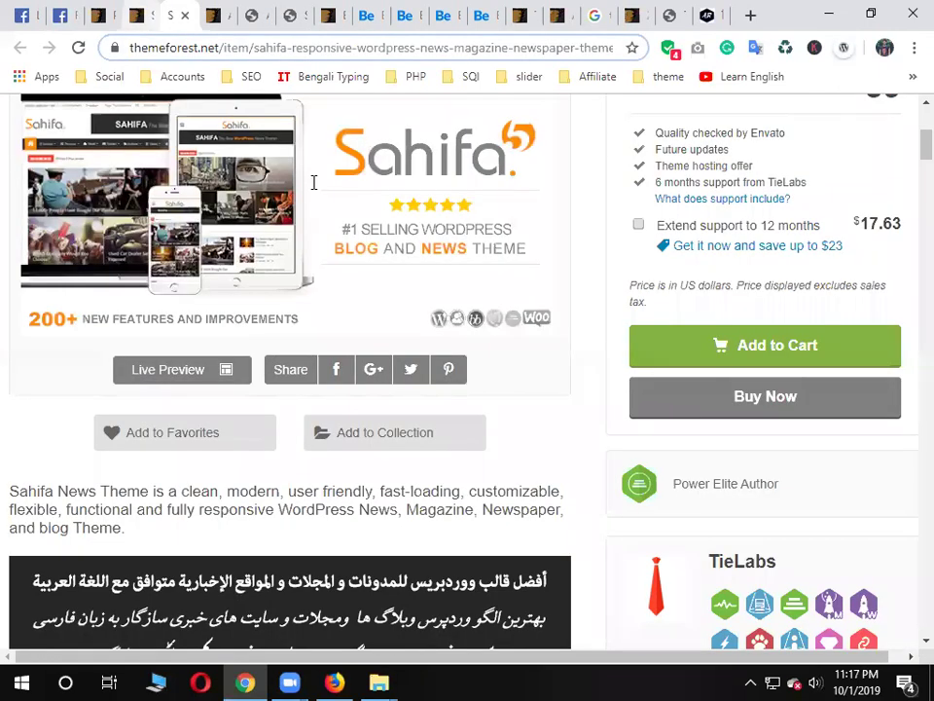
pyautogui.scroll(5, 552, 327)
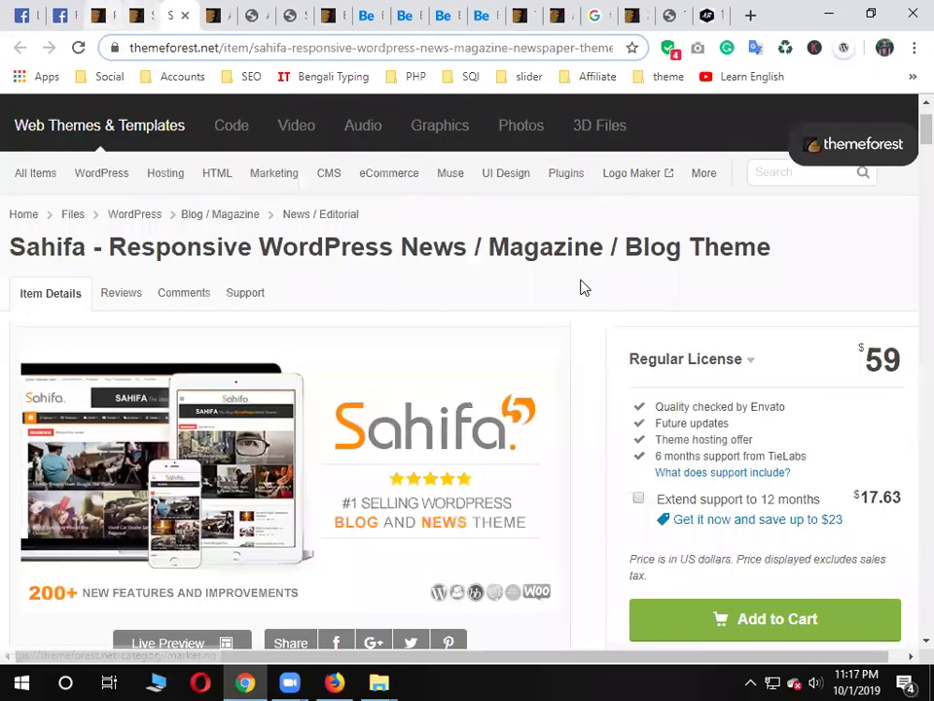
pyautogui.click(133, 15)
pyautogui.scroll(3, 538, 200)
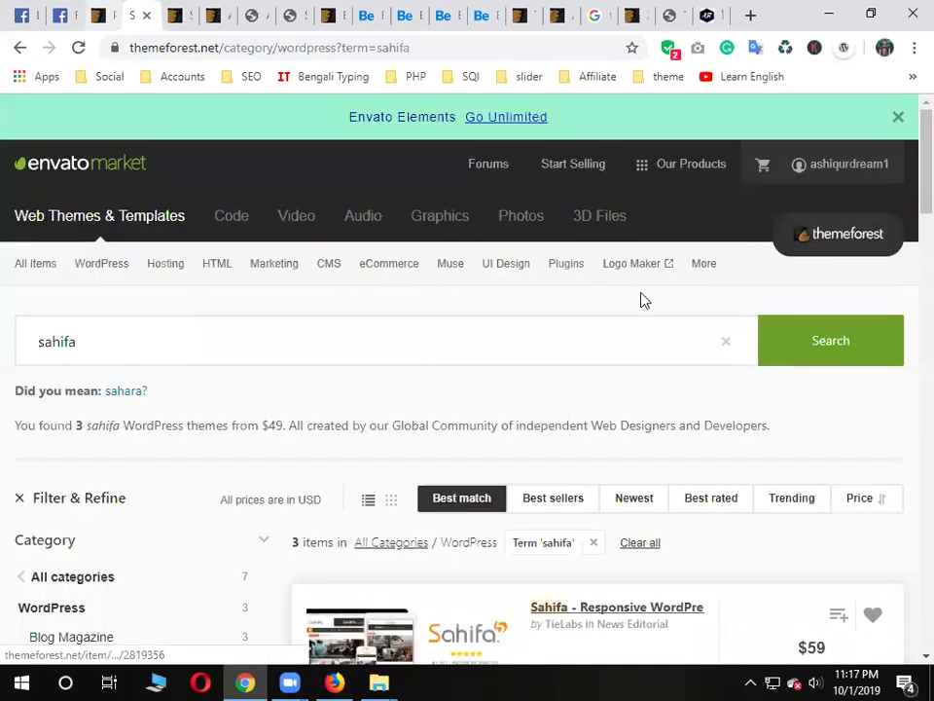
pyautogui.hotkey('ctrl', 'shift', 'Tab')
pyautogui.scroll(2, 409, 303)
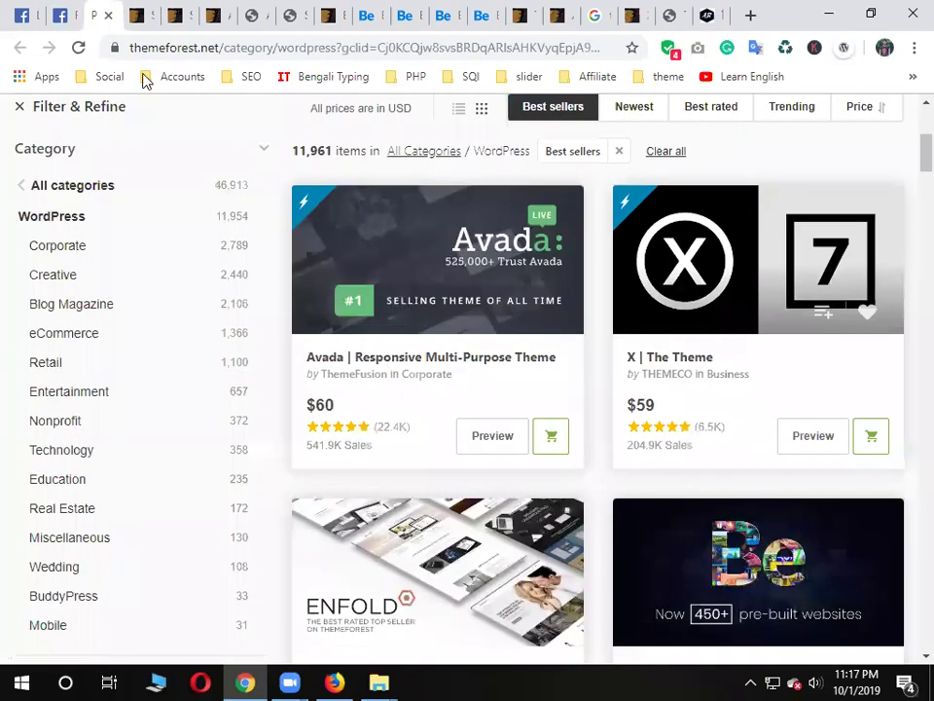
# Close the leftover theme, demo and Google tabs, keeping the two Facebook tabs, the ThemeForest best-seller list, Theme Settings and the blog
pyautogui.click(144, 20)
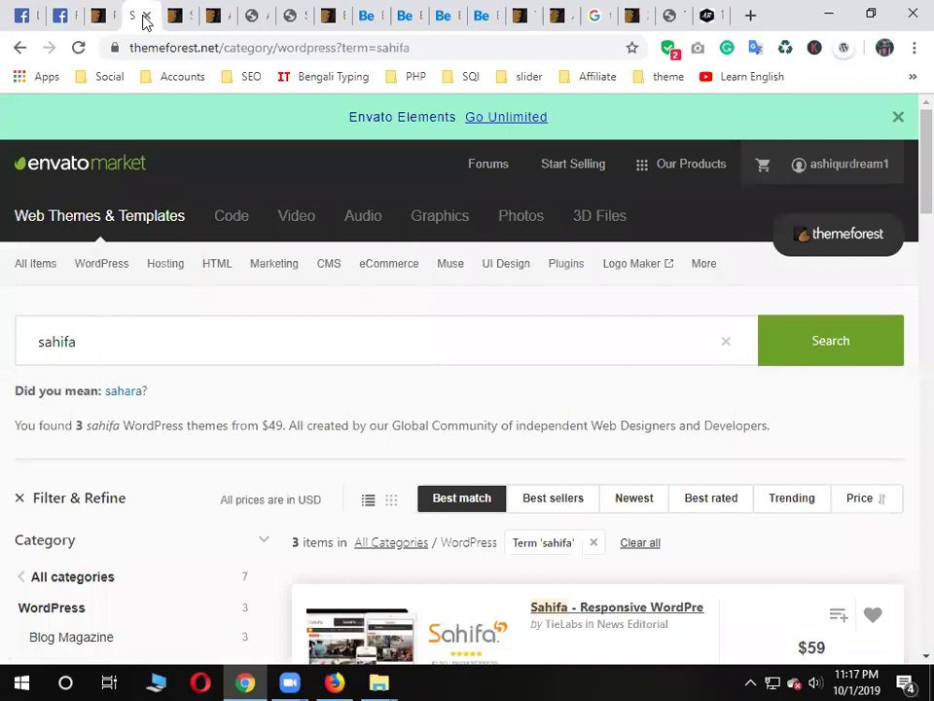
pyautogui.click(145, 18)
pyautogui.click(144, 20)
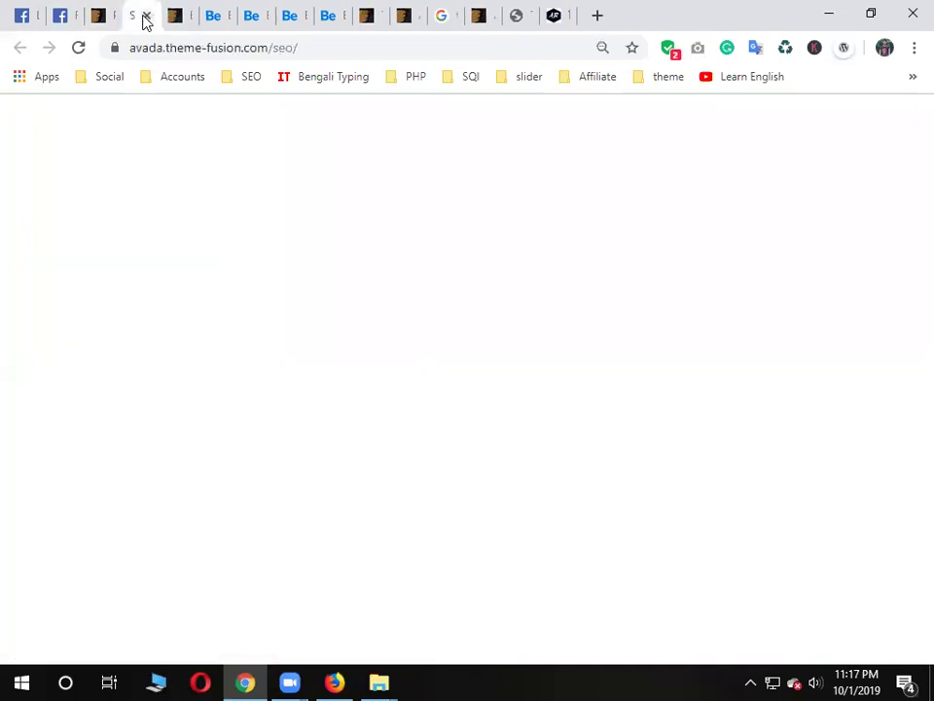
pyautogui.click(144, 19)
pyautogui.click(144, 19)
pyautogui.click(144, 20)
pyautogui.click(144, 19)
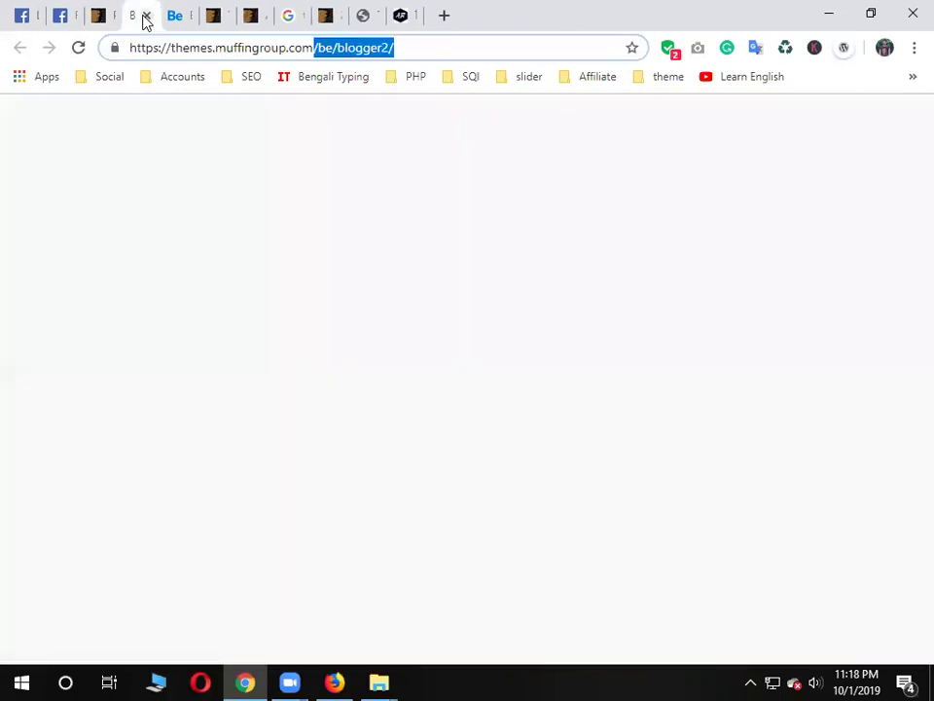
pyautogui.click(144, 19)
pyautogui.click(144, 19)
pyautogui.click(144, 19)
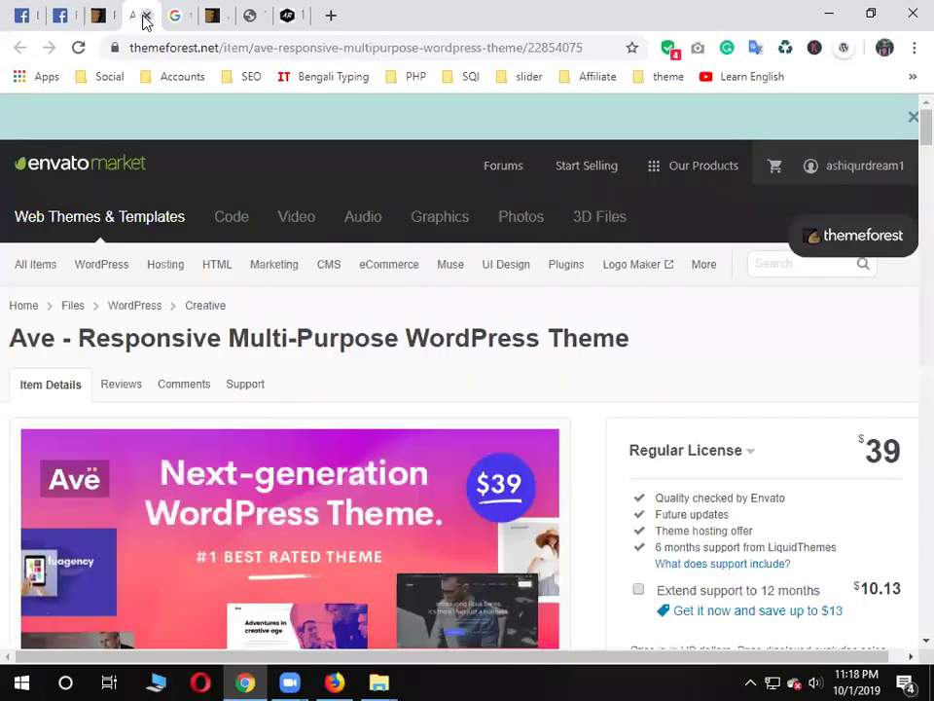
pyautogui.click(144, 20)
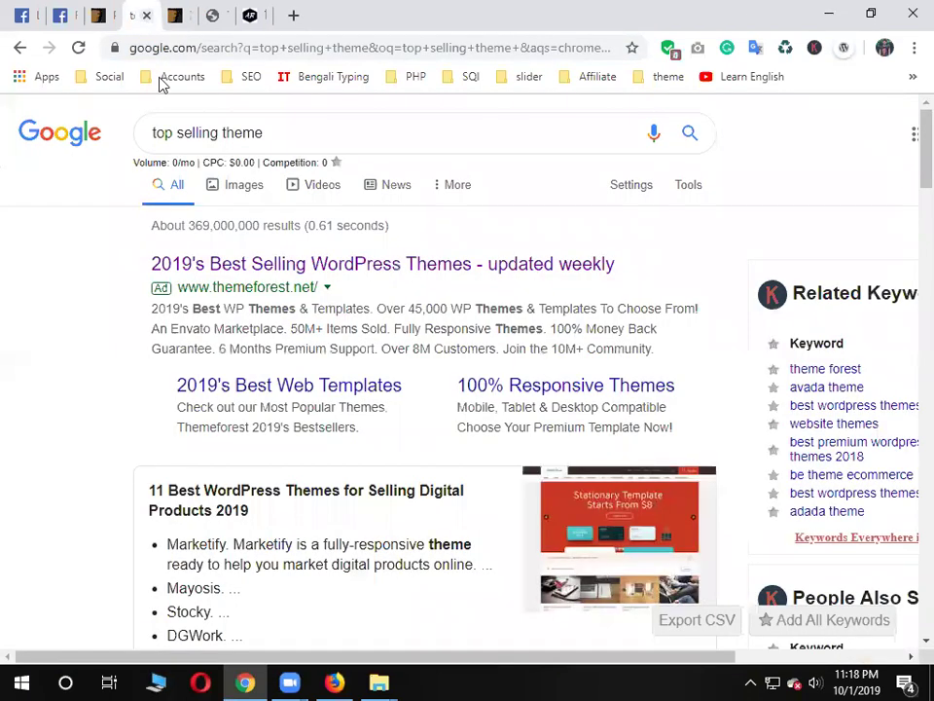
pyautogui.click(144, 19)
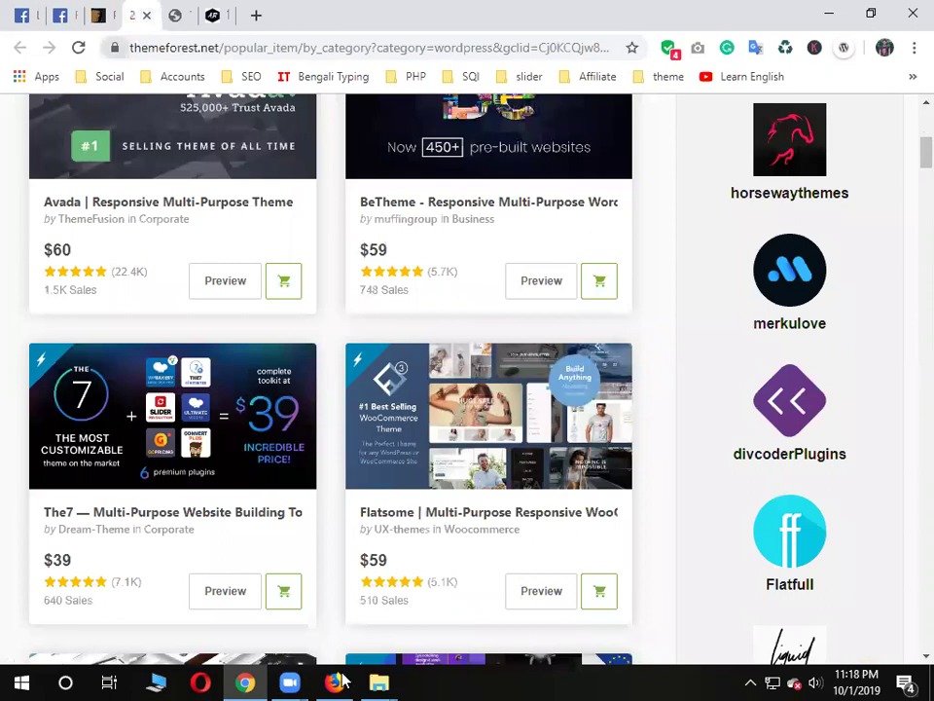
pyautogui.click(145, 17)
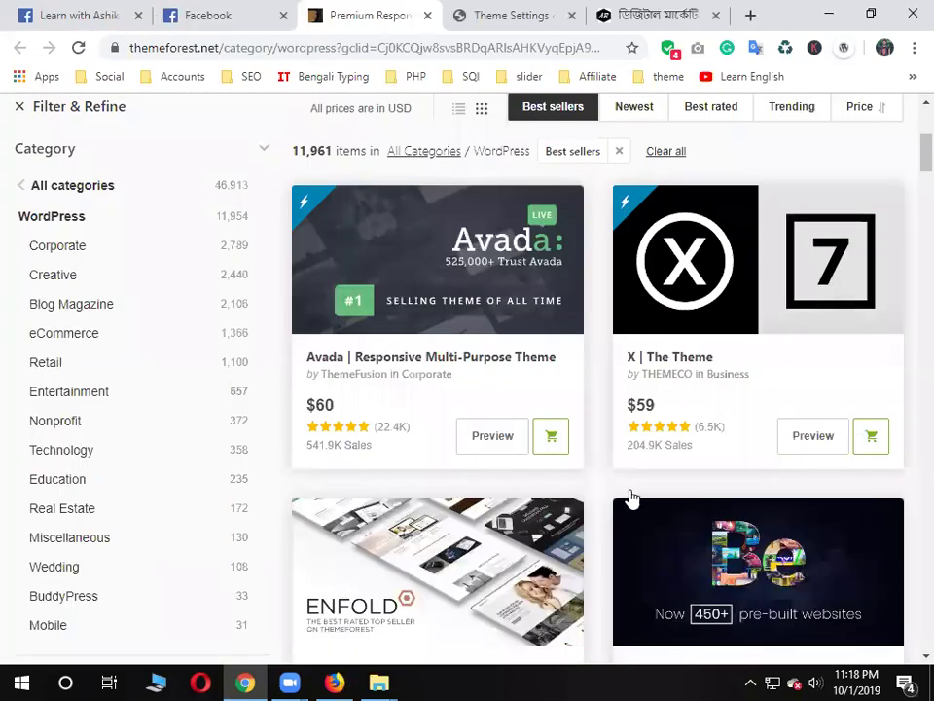
# Open the Avada | Responsive Multi-Purpose Theme item page in a new tab and view its details
pyautogui.scroll(4, 359, 453)
pyautogui.scroll(-3, 371, 450)
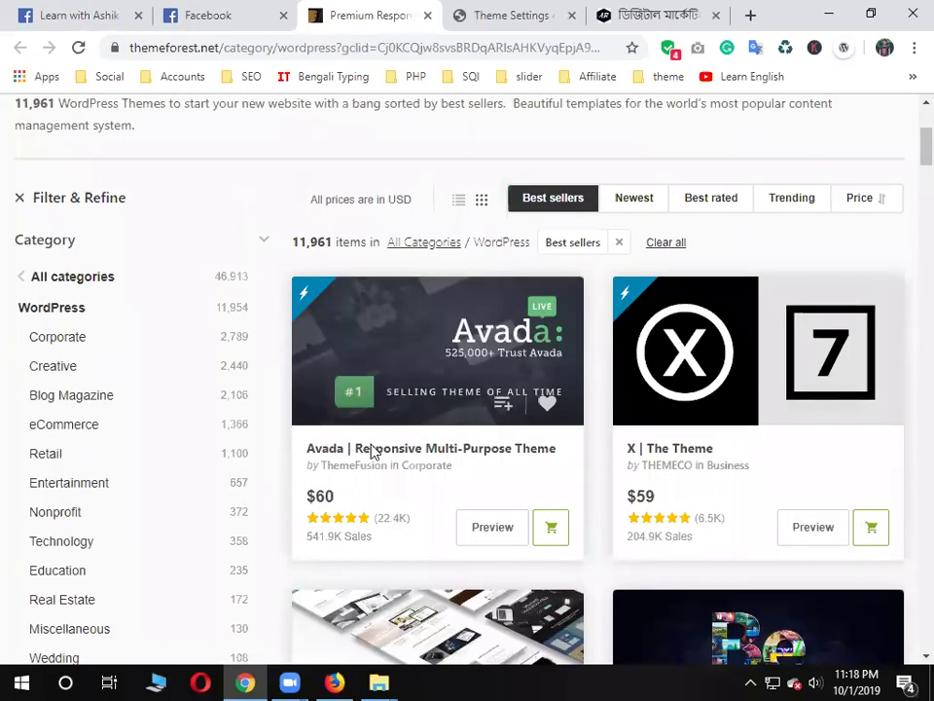
pyautogui.rightClick(459, 468)
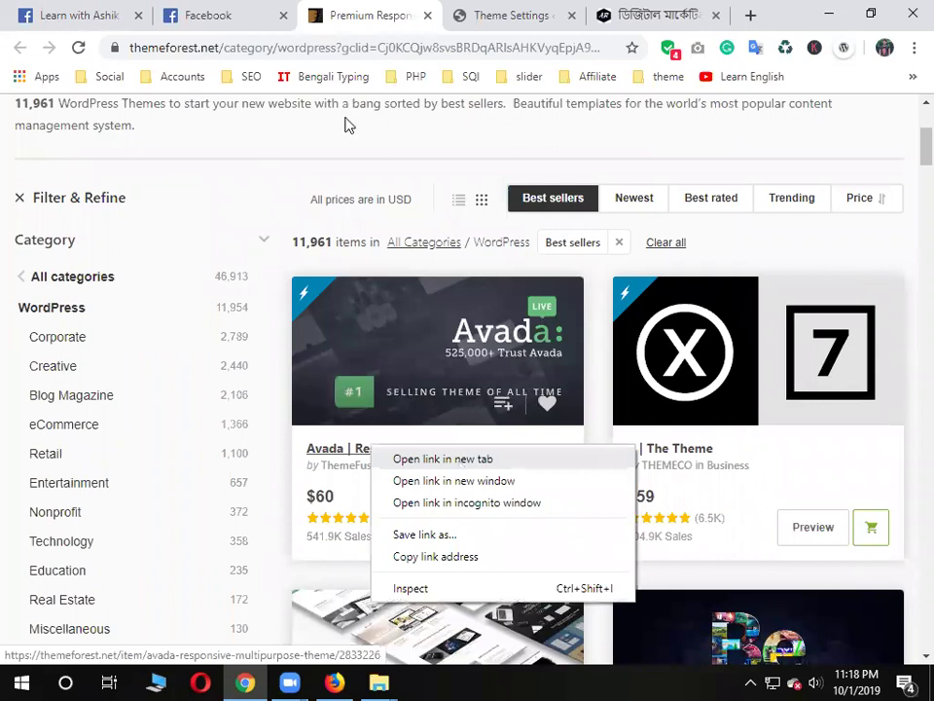
pyautogui.click(461, 456)
pyautogui.hotkey('ctrl', 'Tab')
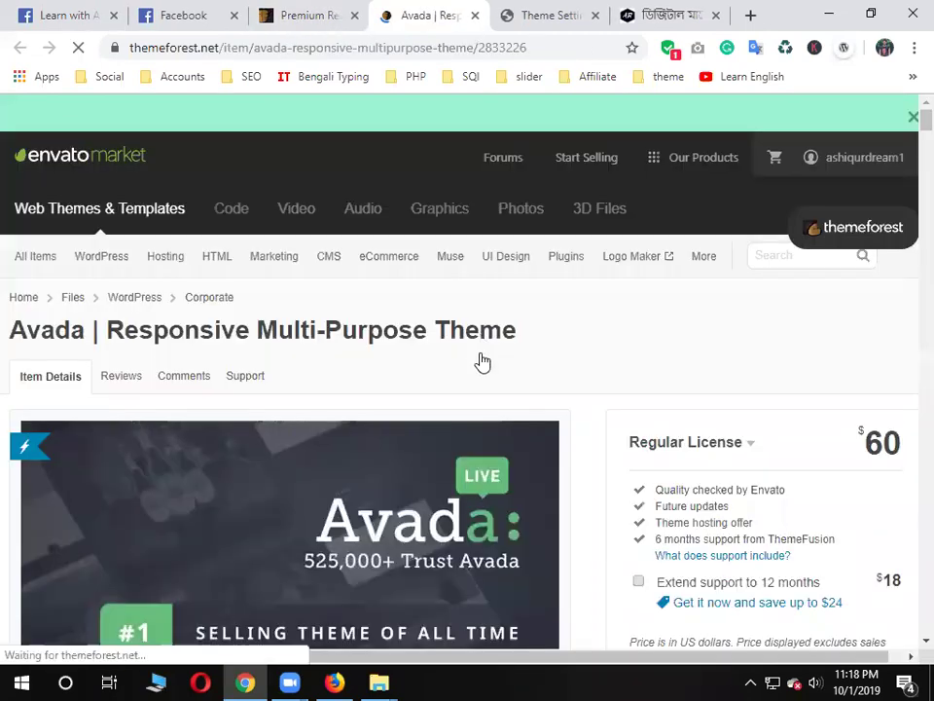
pyautogui.scroll(-2, 483, 362)
pyautogui.scroll(-1, 192, 484)
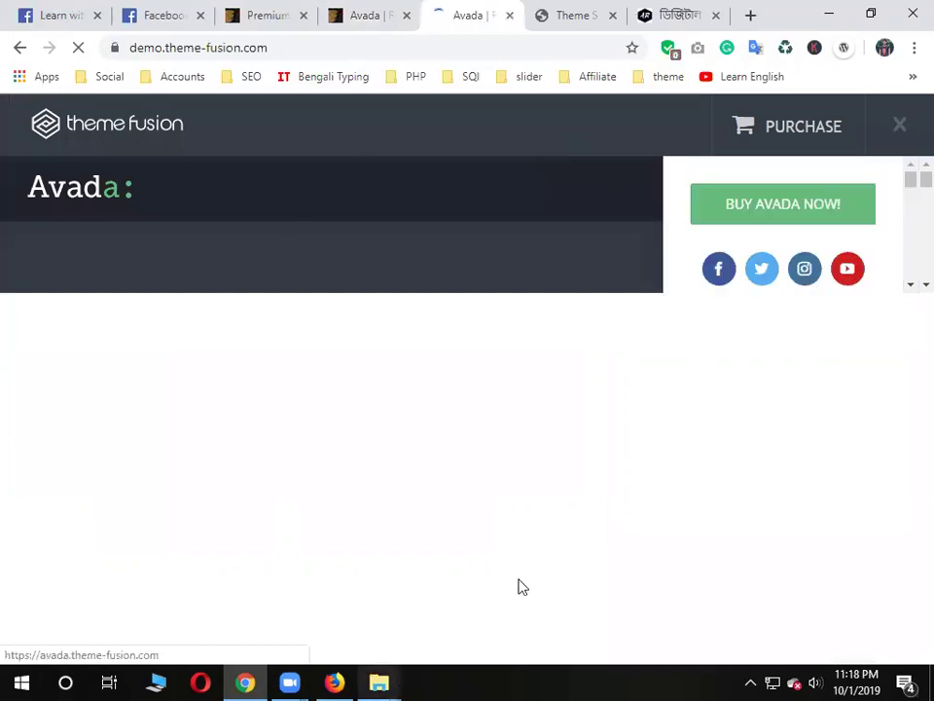
# Switch to the personal portfolio site in Firefox and look over its header slider and About MySelf section
pyautogui.click(827, 13)
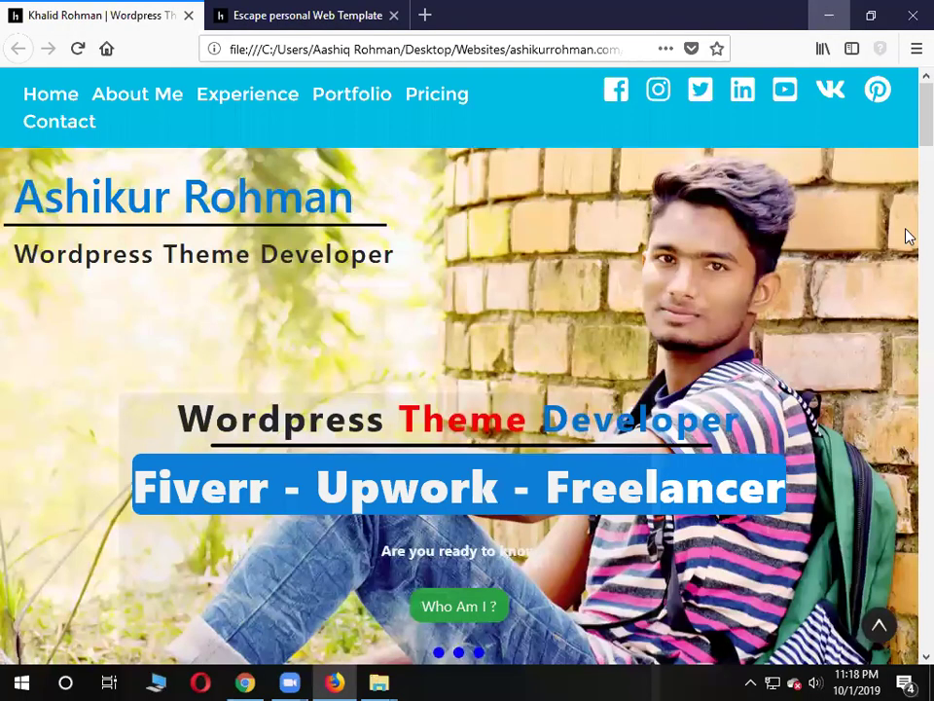
pyautogui.scroll(-3, 909, 115)
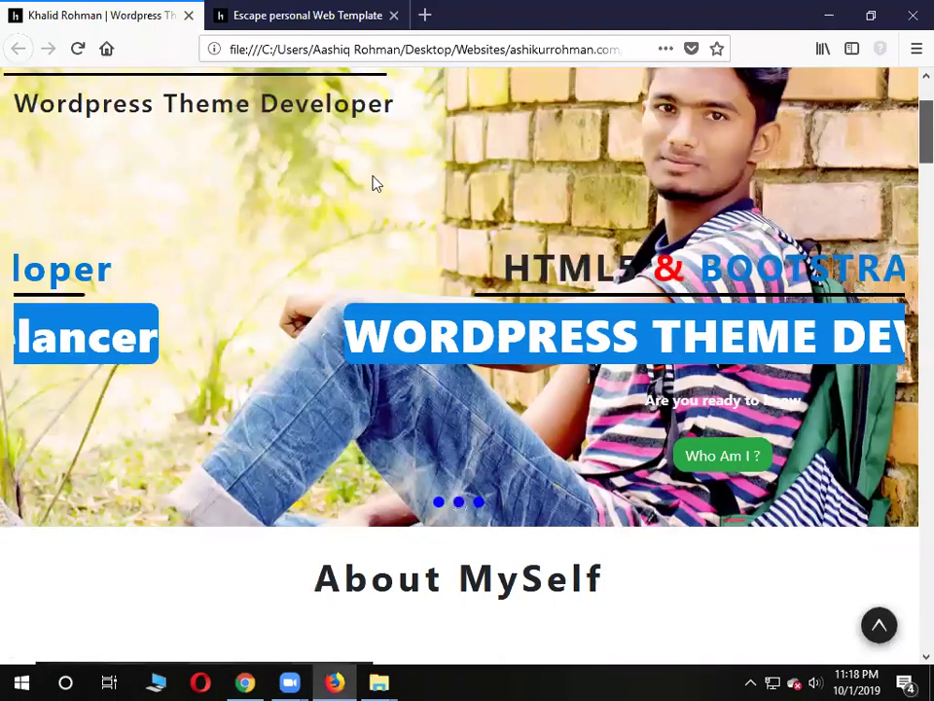
pyautogui.scroll(3, 375, 183)
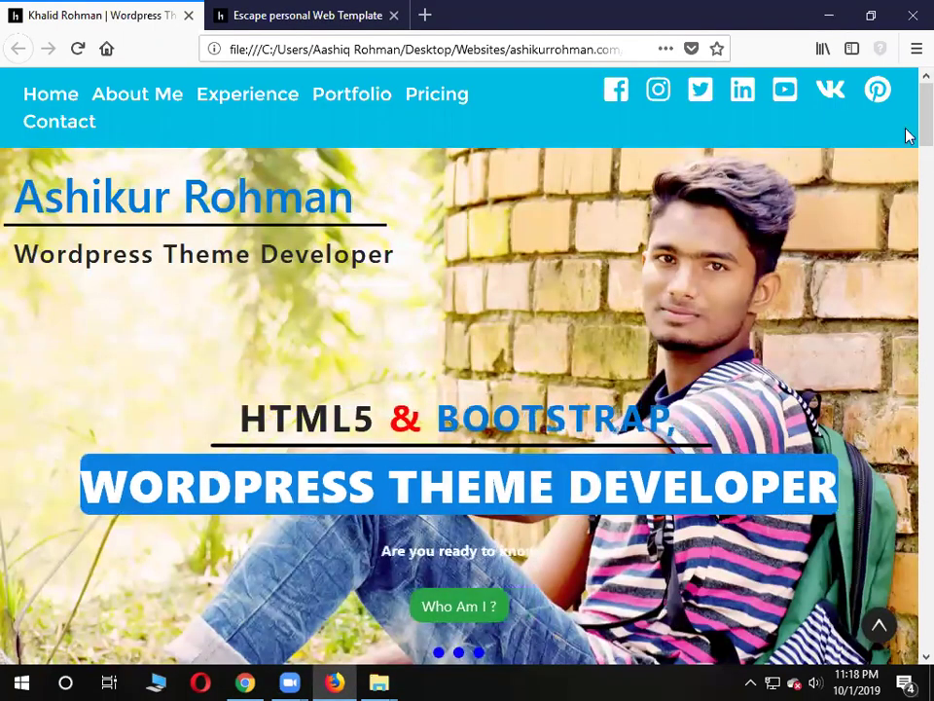
pyautogui.scroll(-6, 905, 179)
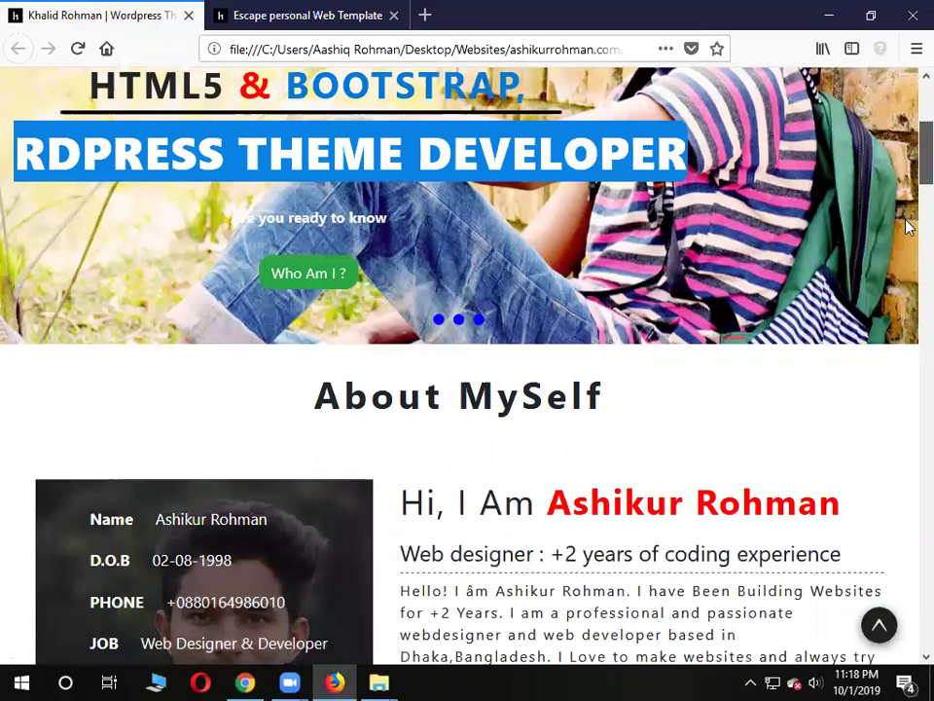
pyautogui.scroll(-8, 905, 226)
pyautogui.scroll(14, 909, 127)
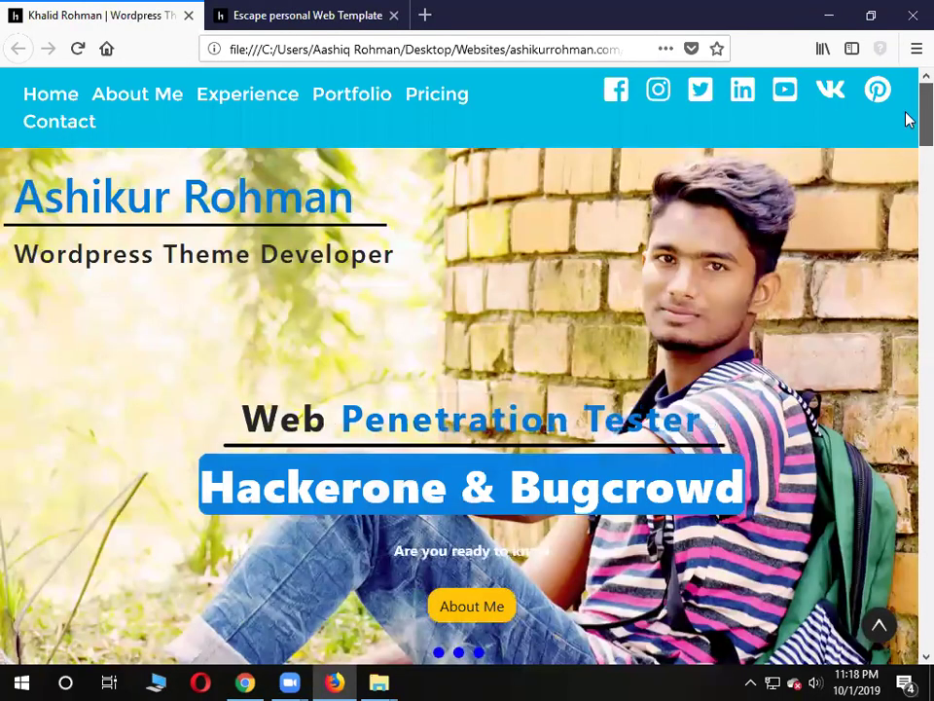
# Open the portfolio site's index.html in Notepad++ and look through the code down to the About section
pyautogui.click(379, 682)
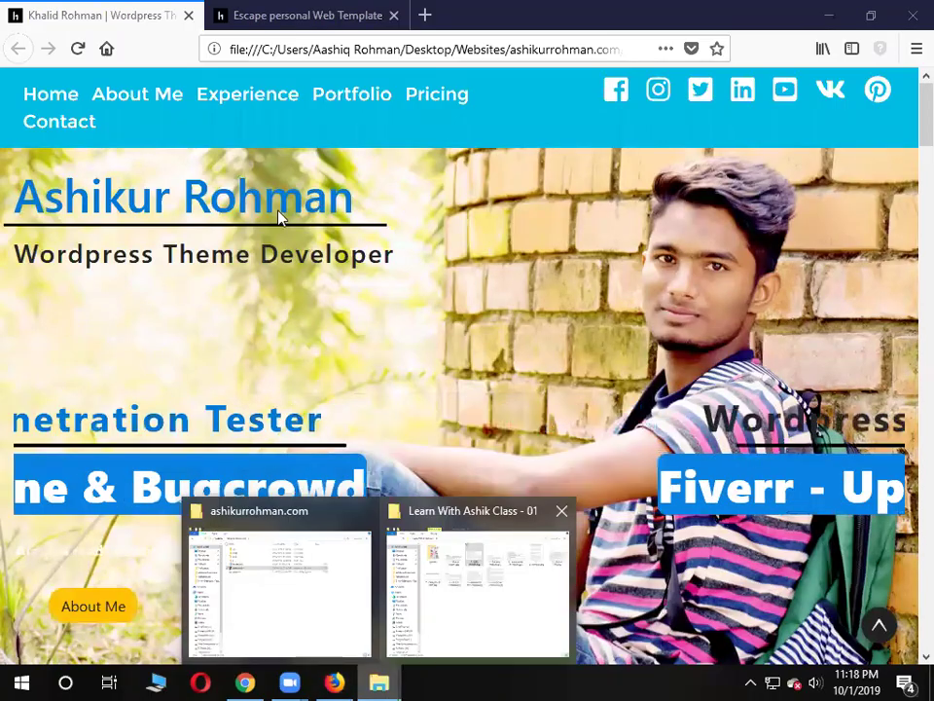
pyautogui.click(280, 584)
pyautogui.rightClick(280, 216)
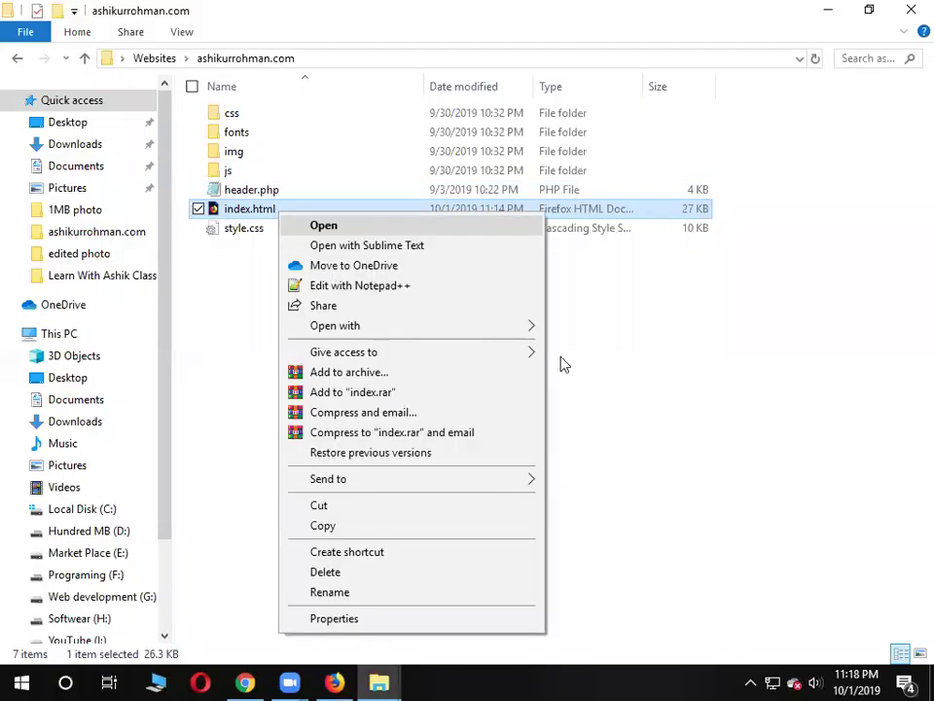
pyautogui.press('n')
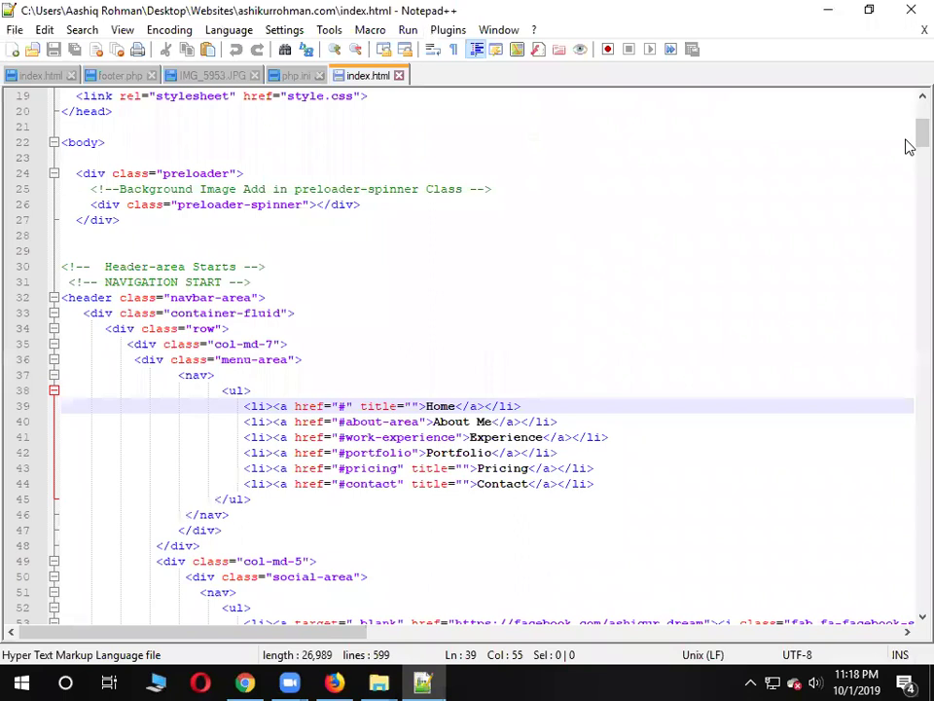
pyautogui.scroll(-2, 907, 156)
pyautogui.scroll(-20, 907, 192)
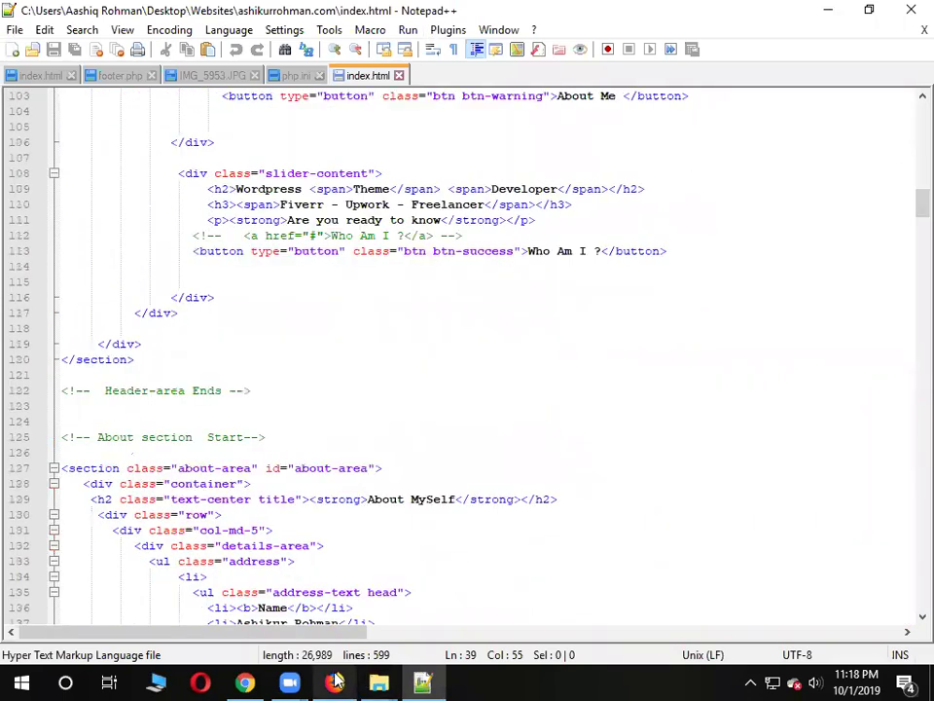
# Return to the portfolio page in Firefox and review the About MySelf and Work Experience sections
pyautogui.hotkey('alt', 'Tab')
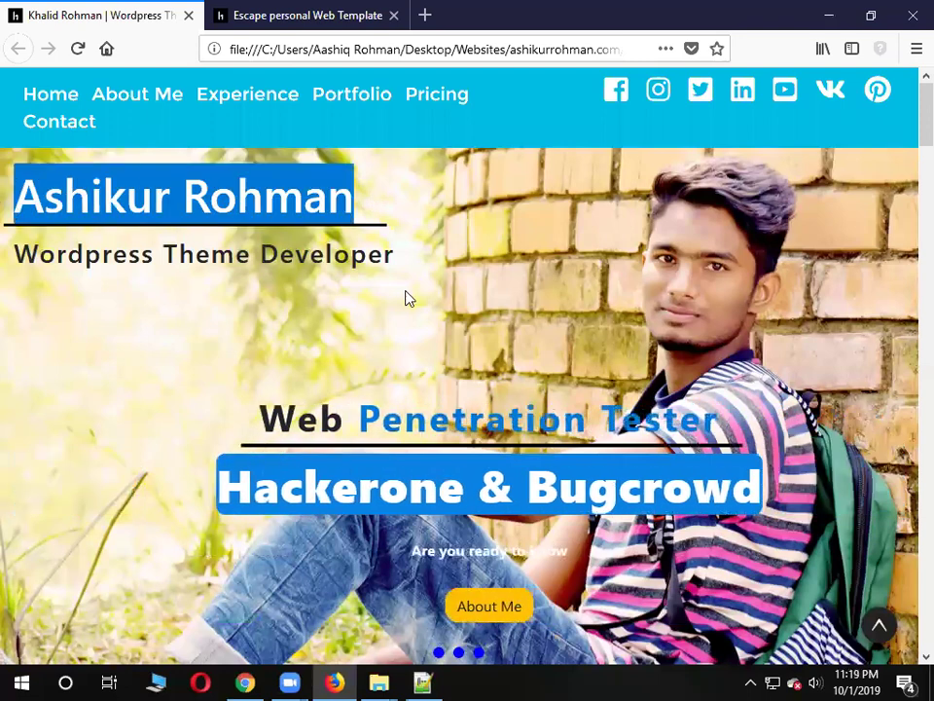
pyautogui.scroll(-10, 525, 527)
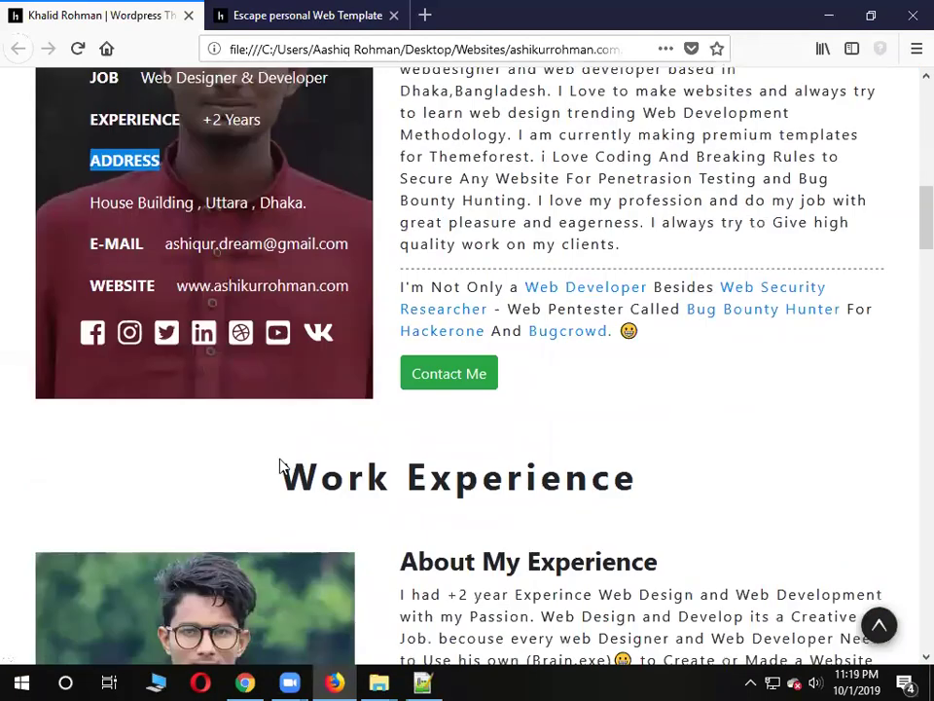
pyautogui.tripleClick(828, 453)
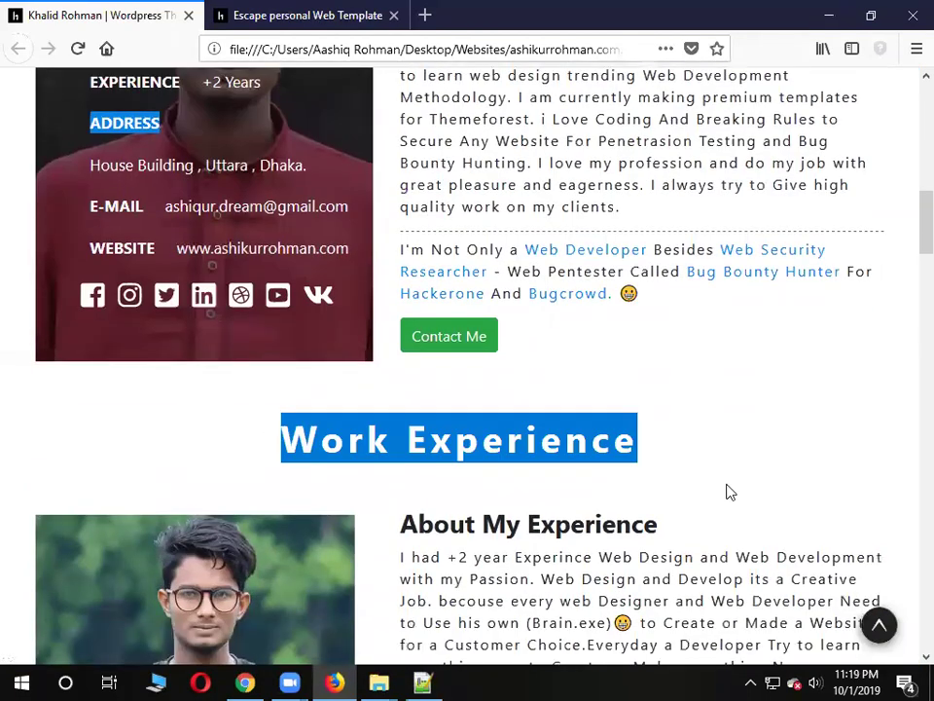
pyautogui.scroll(-5, 469, 387)
pyautogui.moveTo(411, 397); pyautogui.dragTo(822, 399)
pyautogui.click(776, 431)
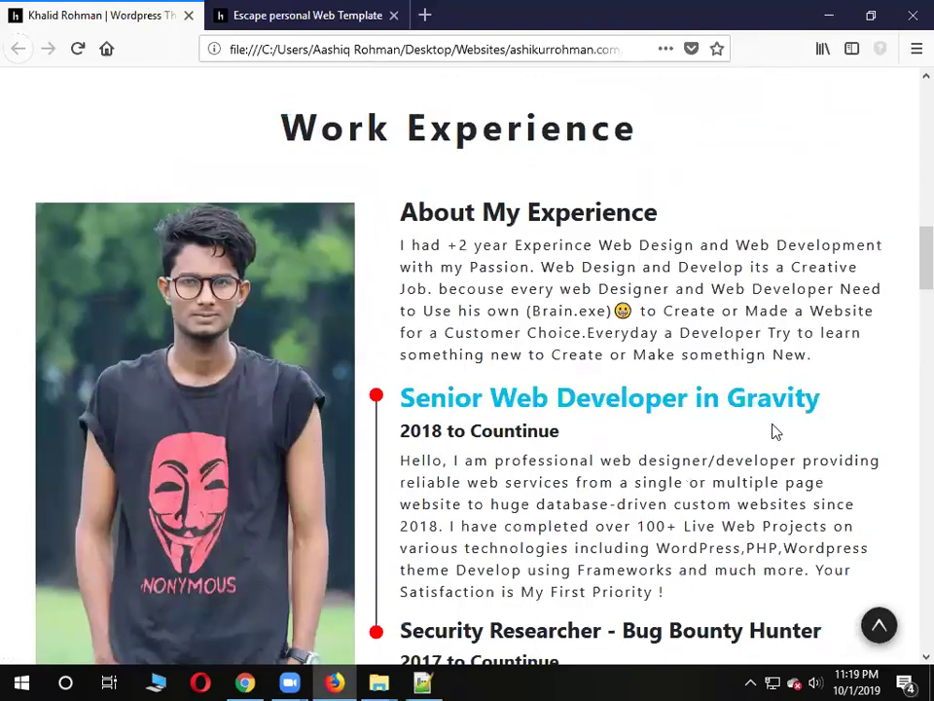
# Highlight the words of the "Senior Web Developer in Gravity" heading in the Work Experience section
pyautogui.moveTo(398, 397); pyautogui.dragTo(825, 404)
pyautogui.rightClick(761, 413)
pyautogui.click(762, 413)
pyautogui.doubleClick(468, 406)
pyautogui.doubleClick(589, 401)
pyautogui.doubleClick(710, 404)
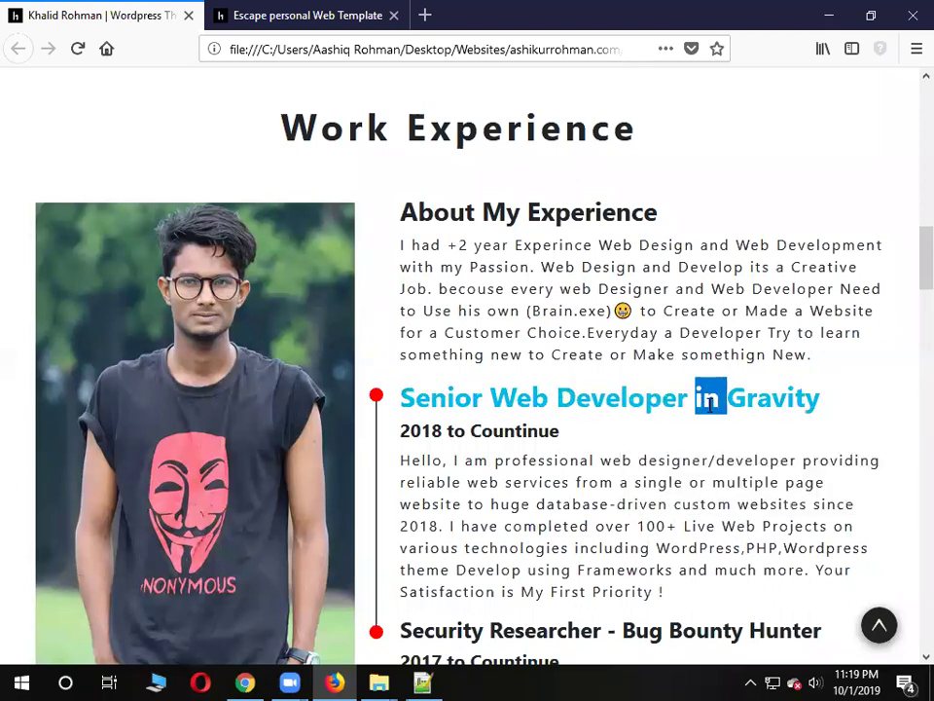
pyautogui.moveTo(857, 409); pyautogui.dragTo(416, 399)
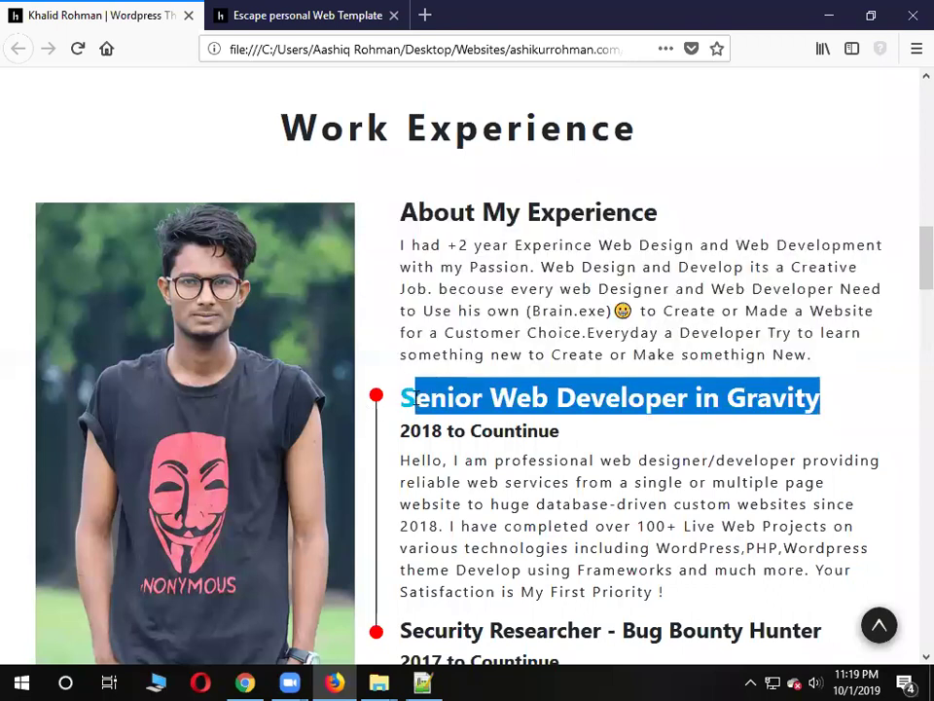
# Switch to index.html in Notepad++ and examine the Name, D.O.B and PHONE entries in the About section's markup
pyautogui.click(416, 681)
pyautogui.click(269, 468)
pyautogui.doubleClick(273, 468)
pyautogui.doubleClick(261, 483)
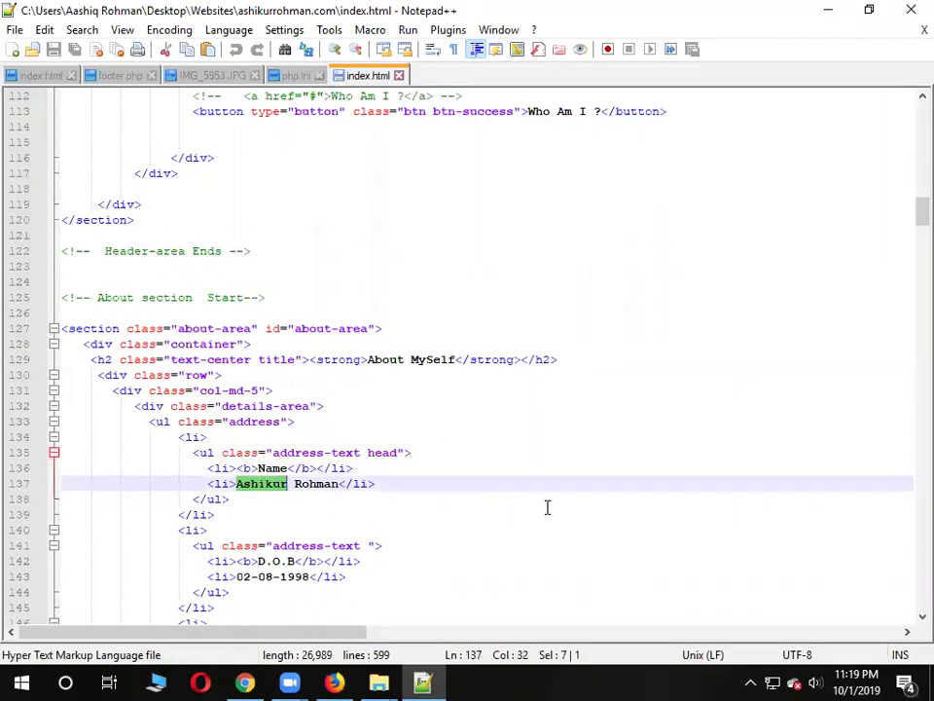
pyautogui.click(547, 510)
pyautogui.scroll(-1, 634, 506)
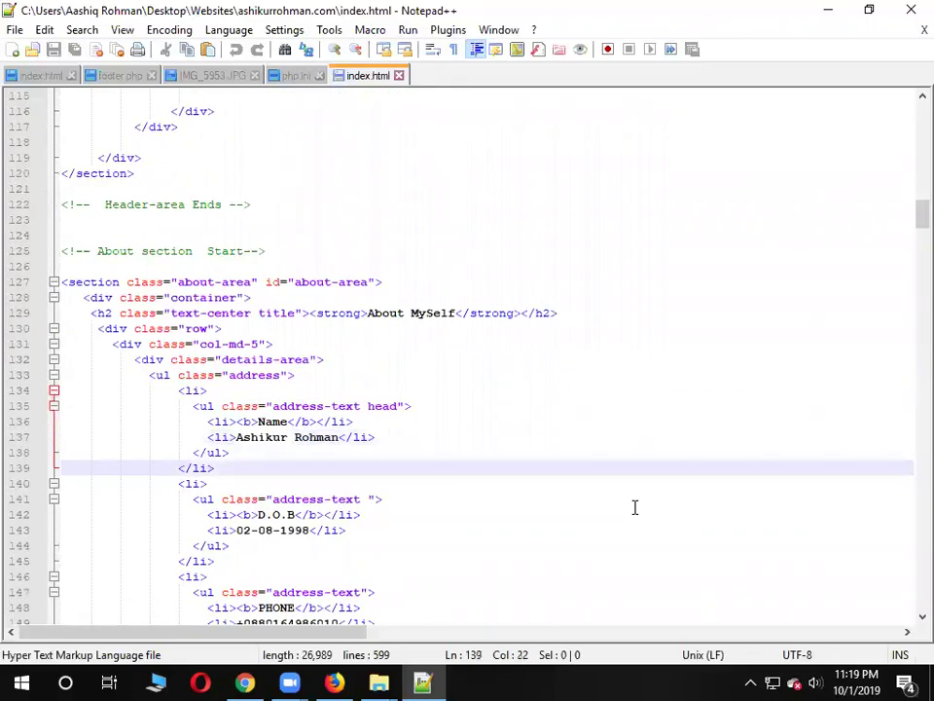
pyautogui.scroll(-1, 634, 507)
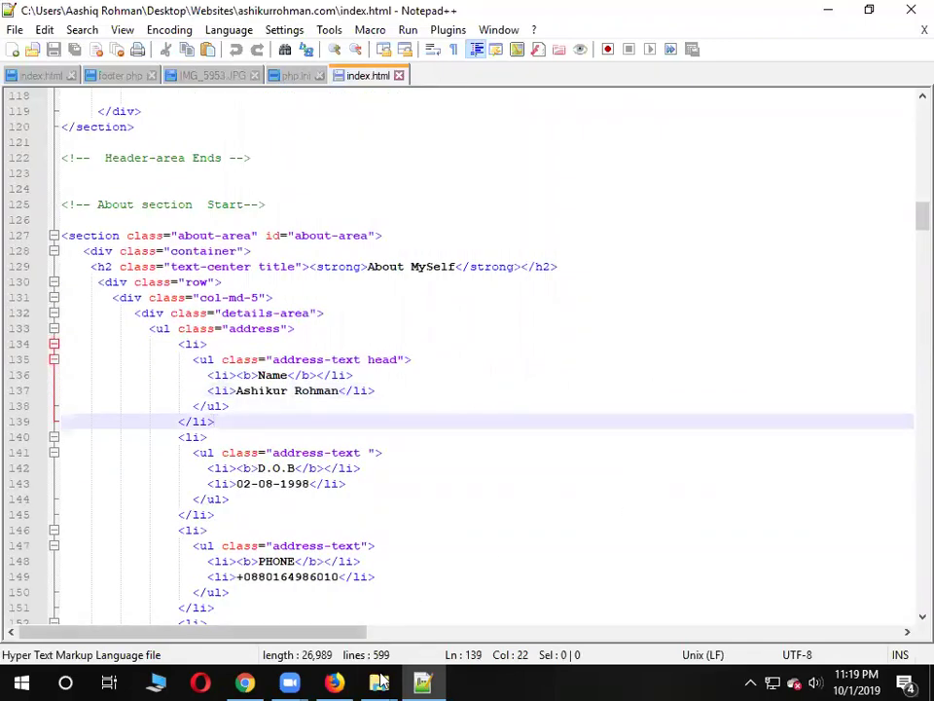
pyautogui.click(601, 345)
# Review the portfolio page's Recent Works and Pricing Plans in Firefox, highlighting the Advanced plan's price
pyautogui.hotkey('alt', 'Tab')
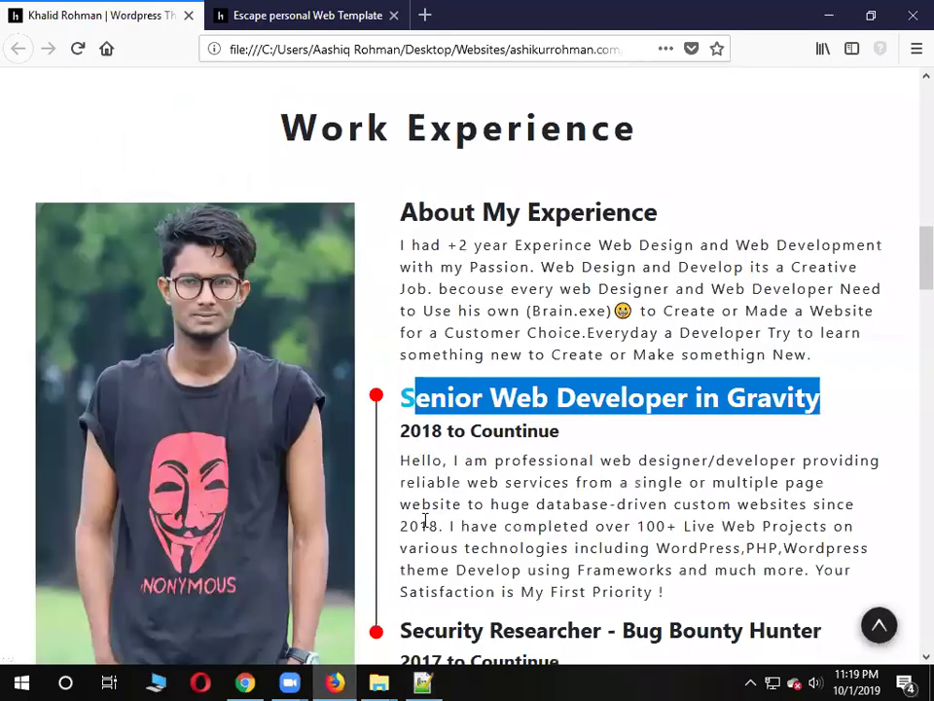
pyautogui.scroll(-5, 553, 330)
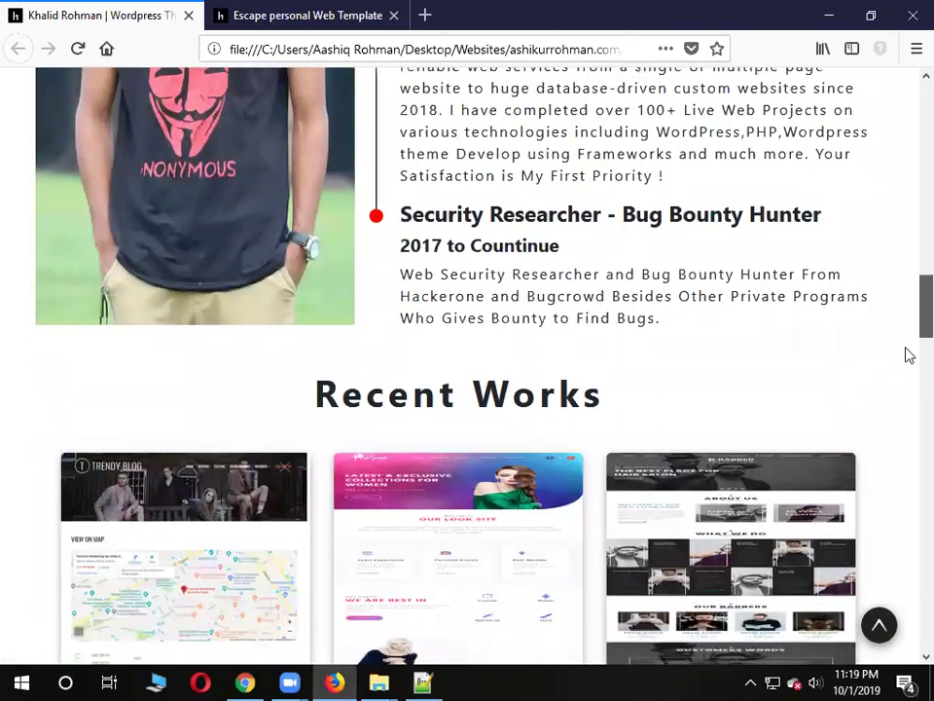
pyautogui.scroll(-15, 905, 355)
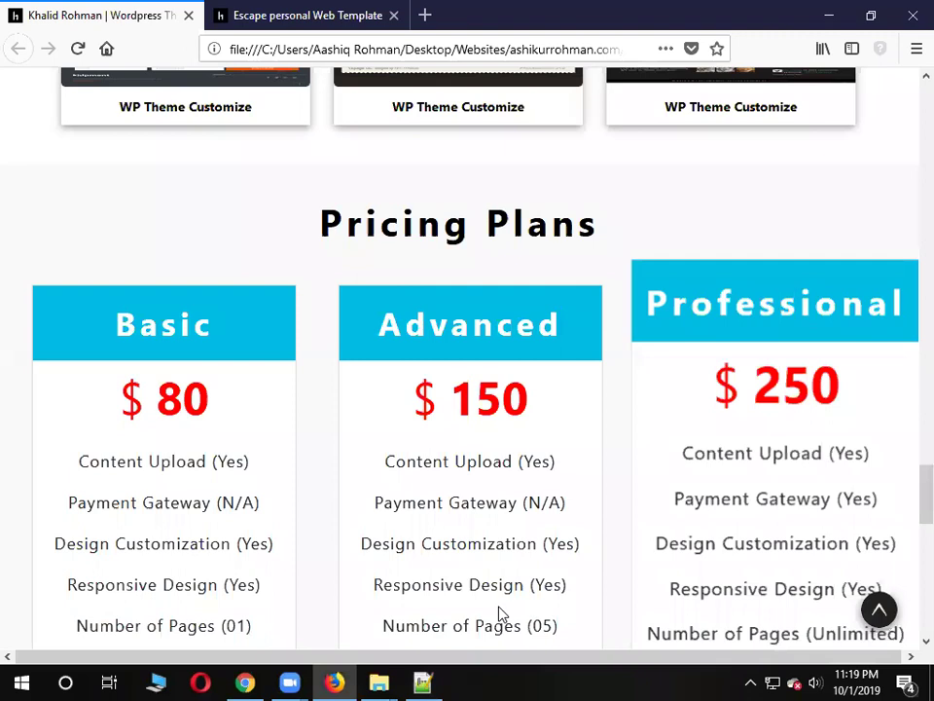
pyautogui.hotkey('alt', 'Tab')
pyautogui.click(397, 387)
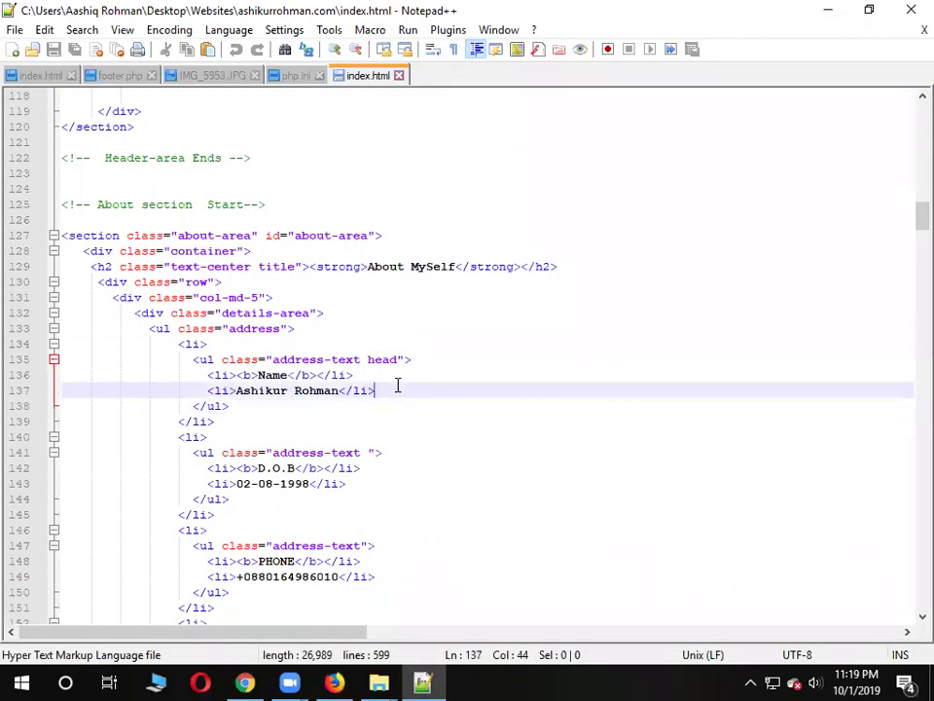
pyautogui.click(829, 11)
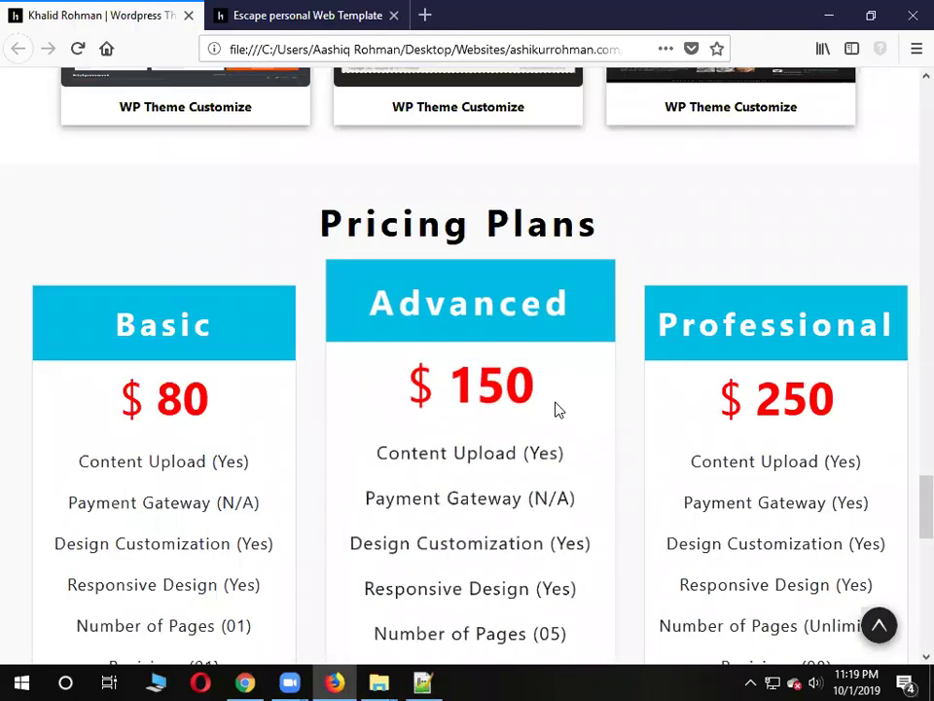
pyautogui.scroll(-1, 547, 372)
pyautogui.doubleClick(461, 279)
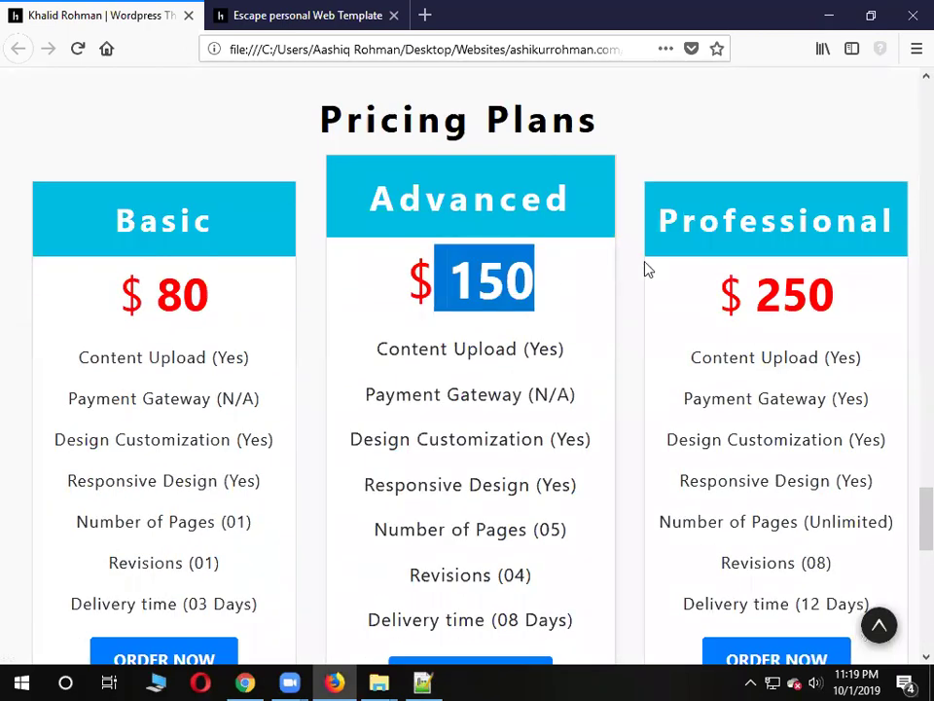
pyautogui.scroll(20, 647, 269)
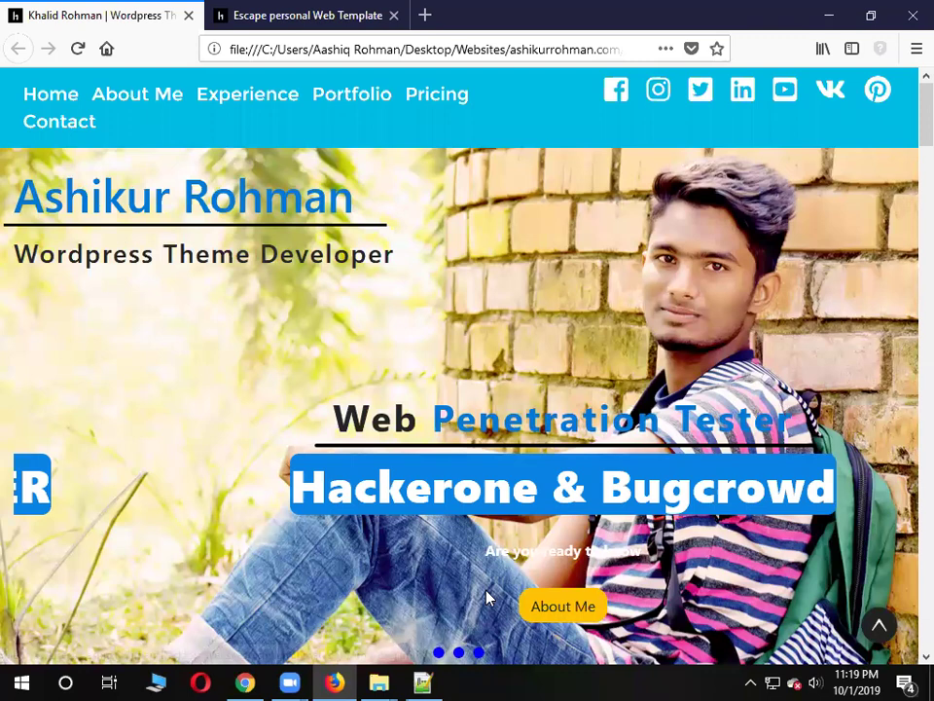
# View the Escape personal Web Template page, looking over its contact form, clients section and hero banner
pyautogui.hotkey('ctrl', 'Tab')
pyautogui.scroll(-15, 761, 323)
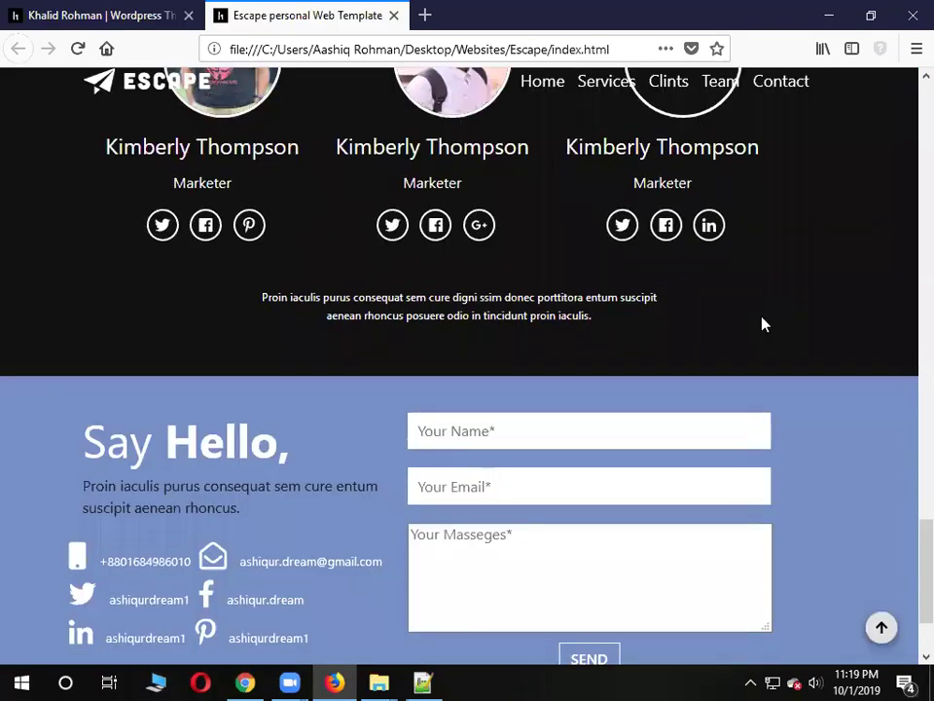
pyautogui.scroll(10, 763, 324)
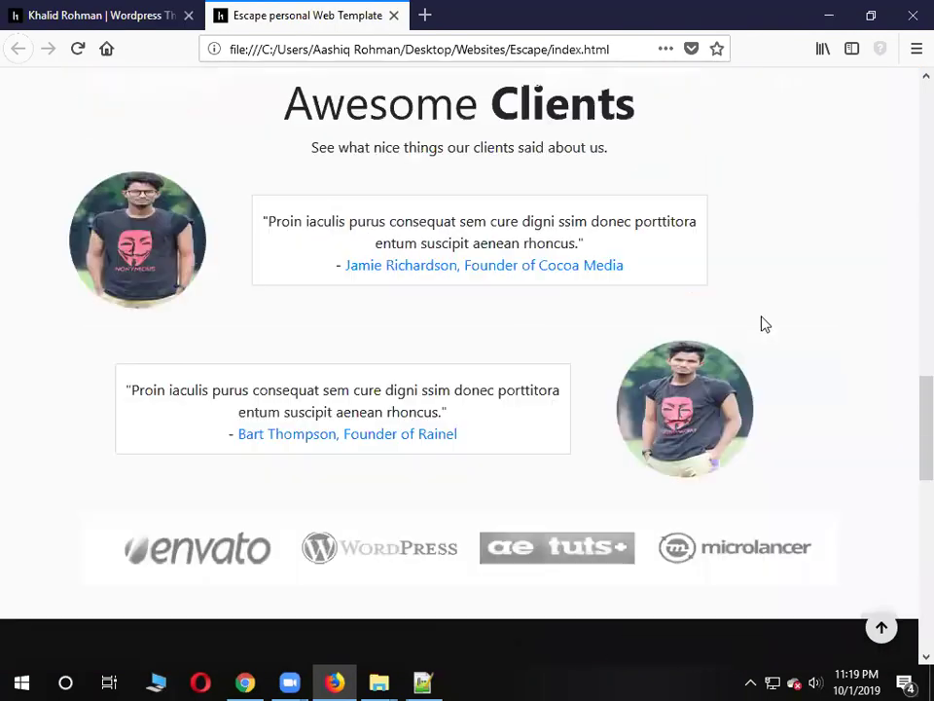
pyautogui.scroll(10, 765, 324)
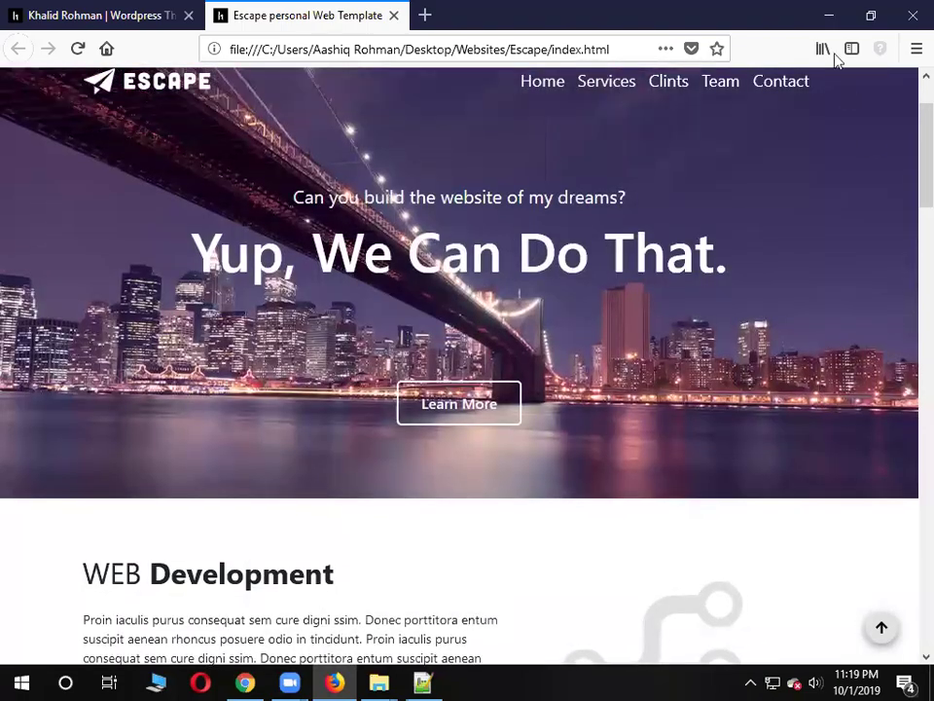
# Switch to the Avada live demo in Chrome and open its settings side panel
pyautogui.click(828, 14)
pyautogui.click(389, 418)
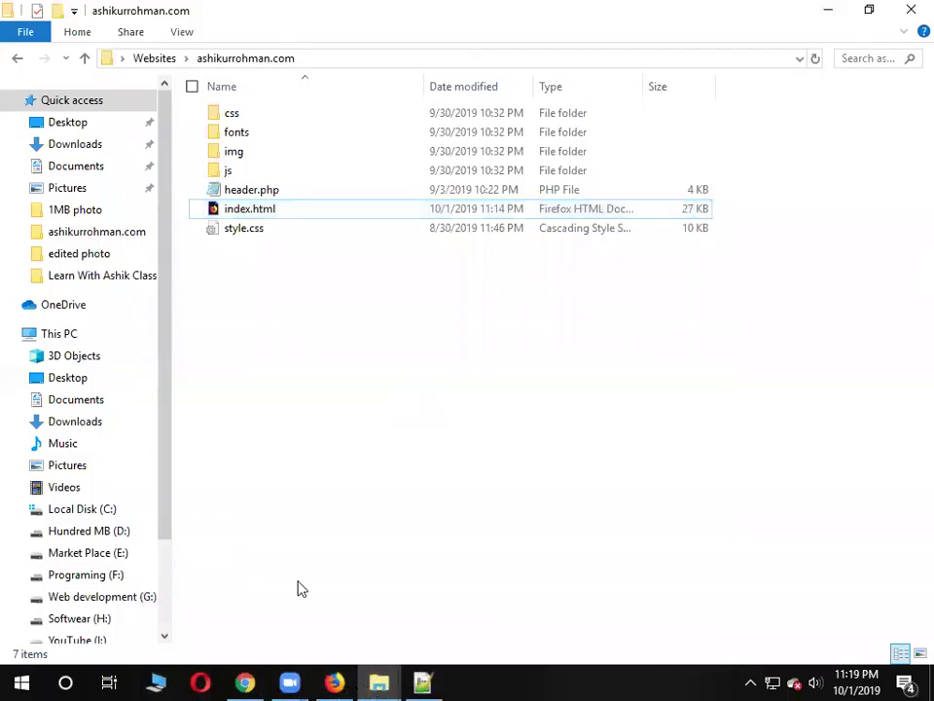
pyautogui.click(245, 682)
pyautogui.click(611, 346)
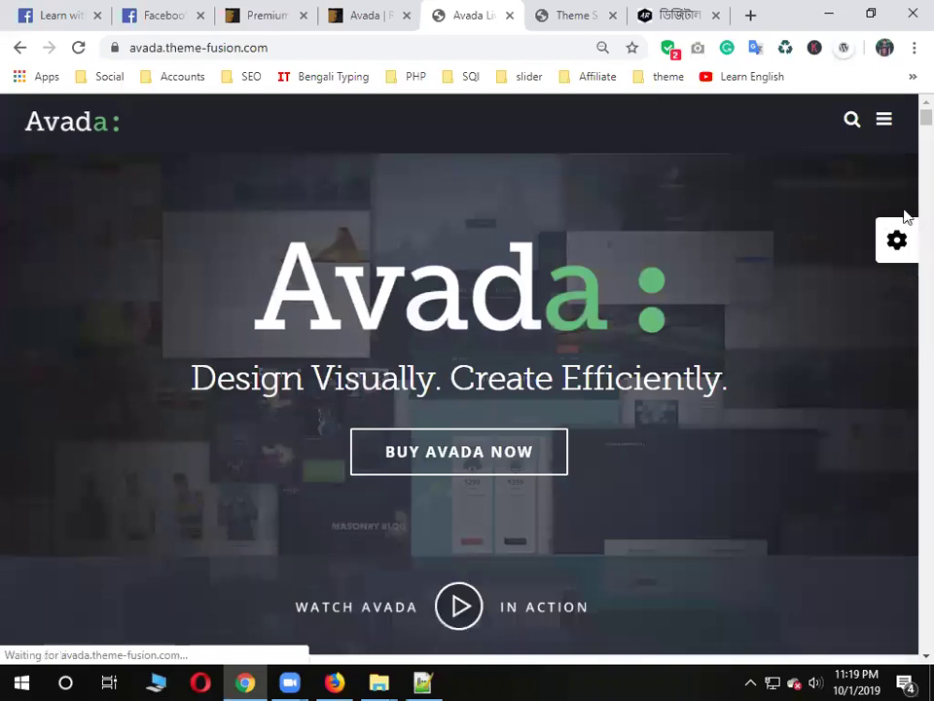
pyautogui.click(895, 243)
pyautogui.click(681, 309)
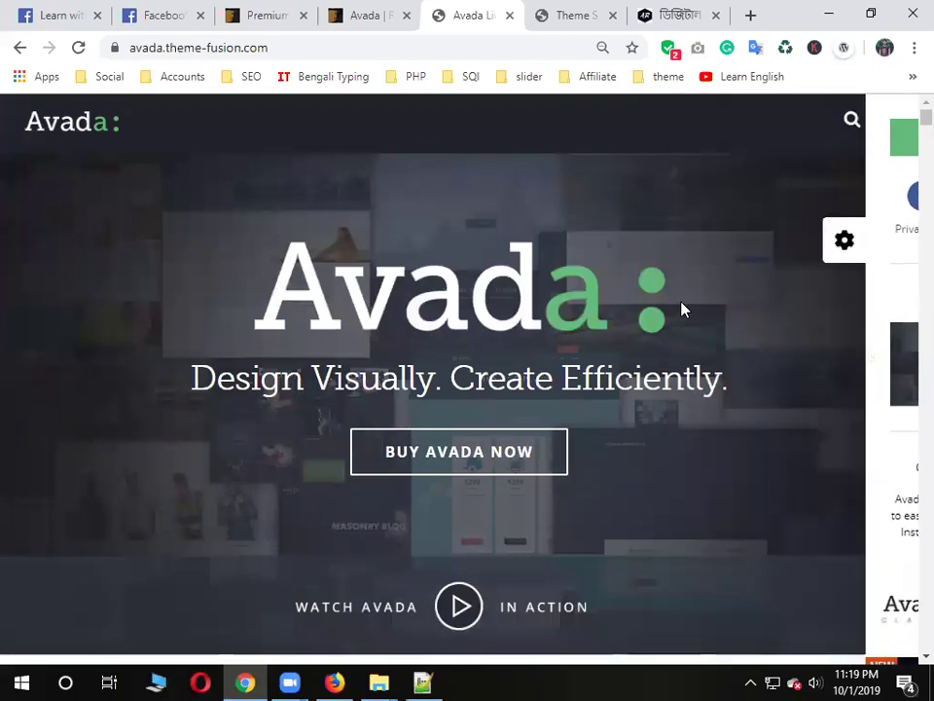
# Look through the Avada live demo page's feature sections down to the gallery of prebuilt websites
pyautogui.scroll(-10, 681, 310)
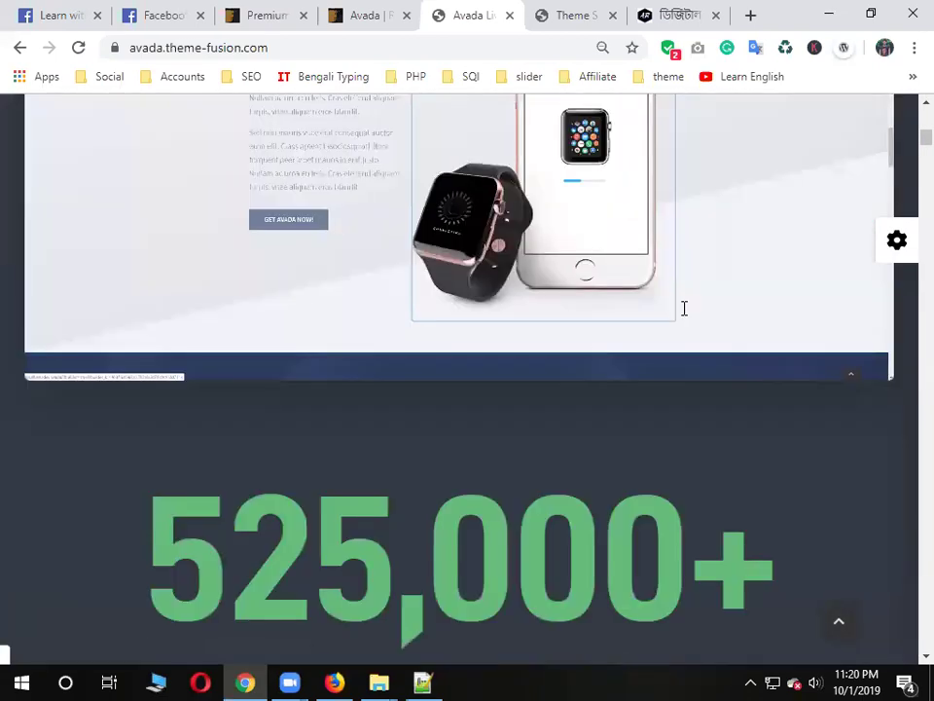
pyautogui.scroll(-10, 684, 312)
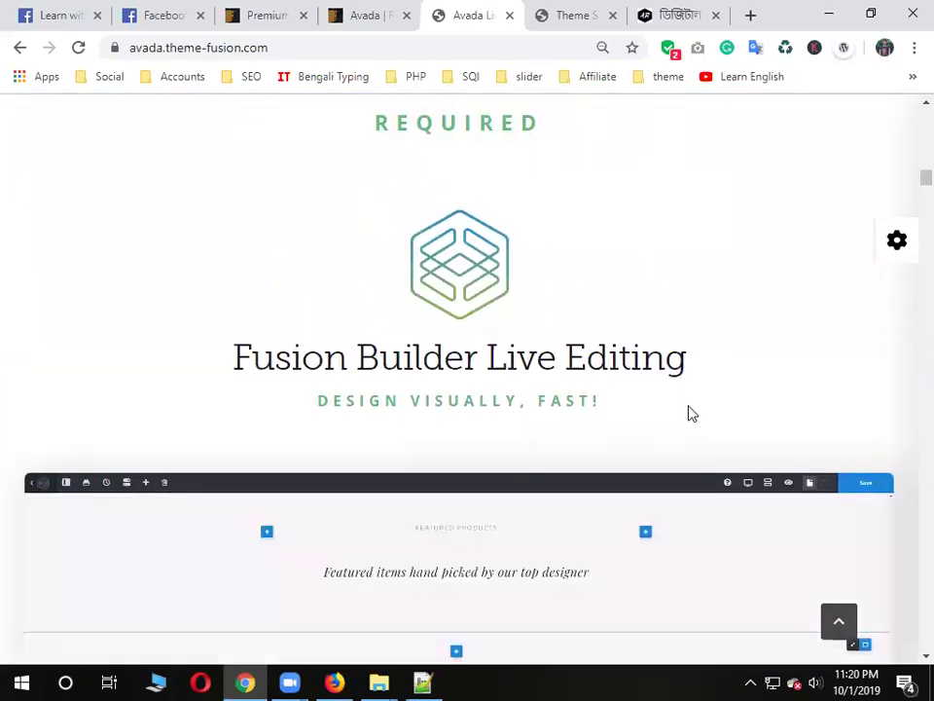
pyautogui.scroll(-15, 688, 414)
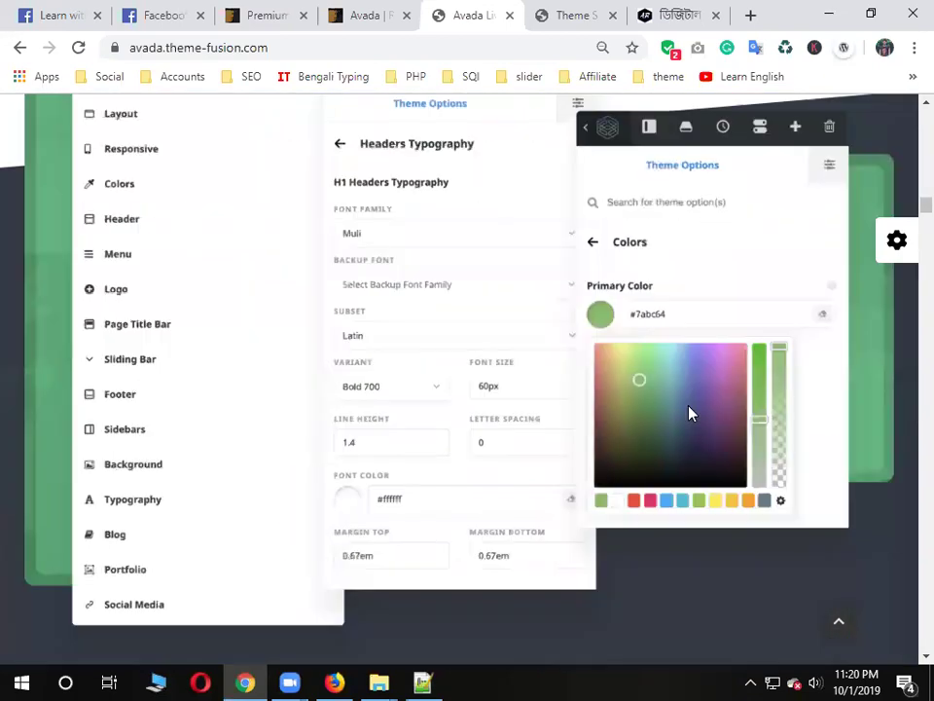
pyautogui.scroll(-15, 688, 413)
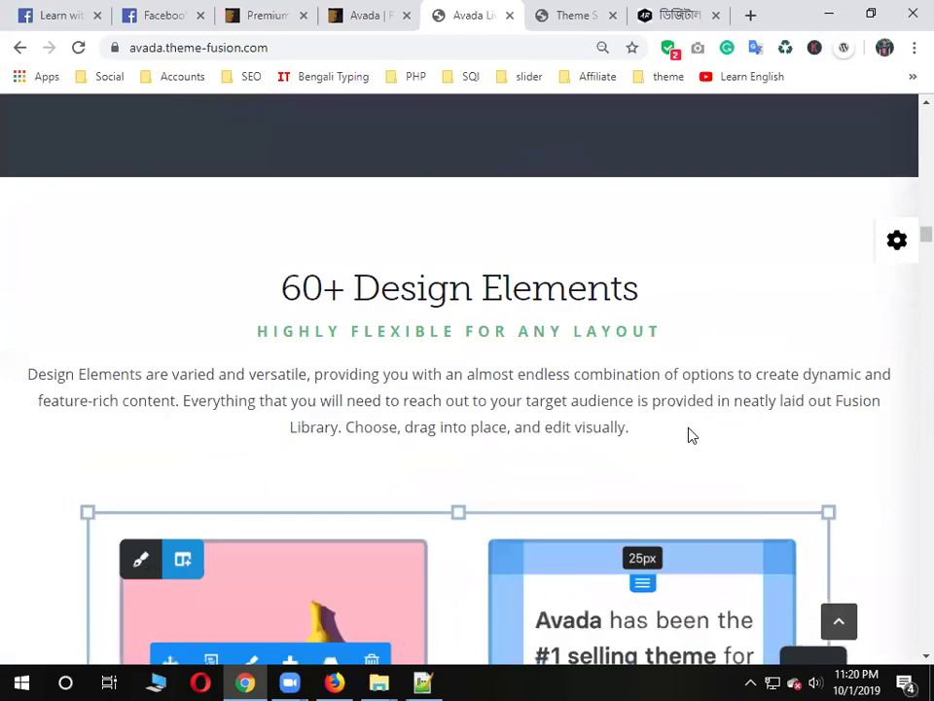
pyautogui.scroll(-15, 688, 435)
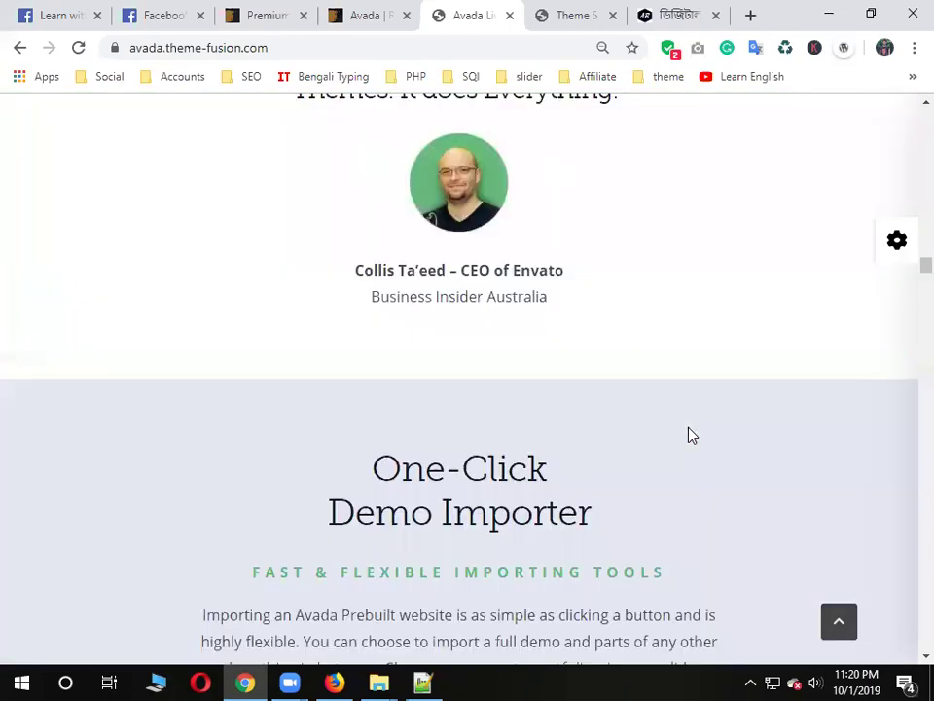
pyautogui.scroll(-15, 688, 435)
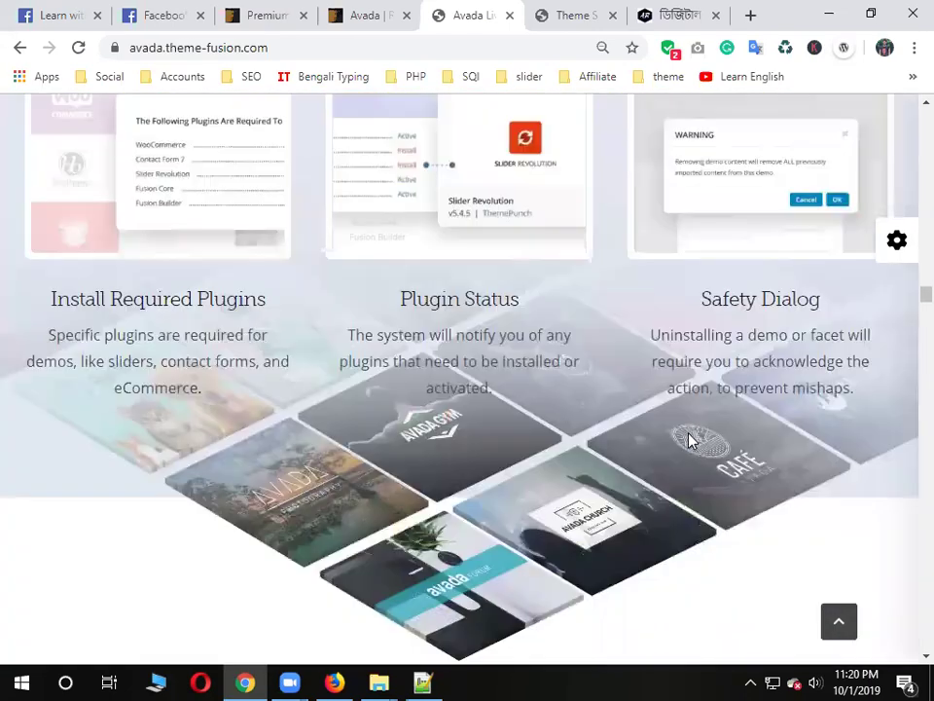
pyautogui.scroll(-15, 688, 440)
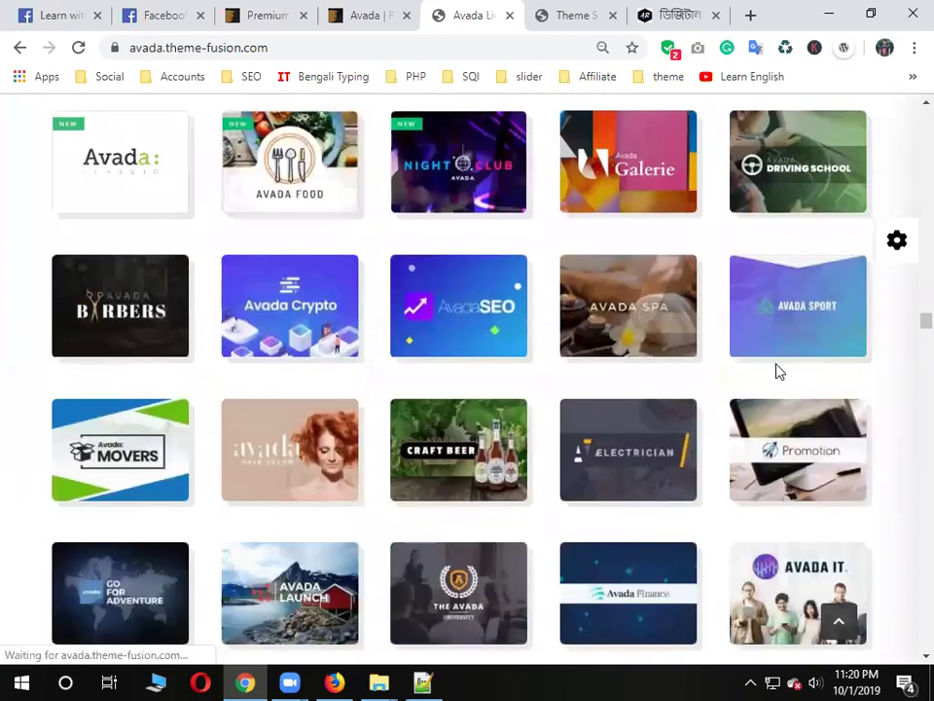
pyautogui.scroll(3, 776, 370)
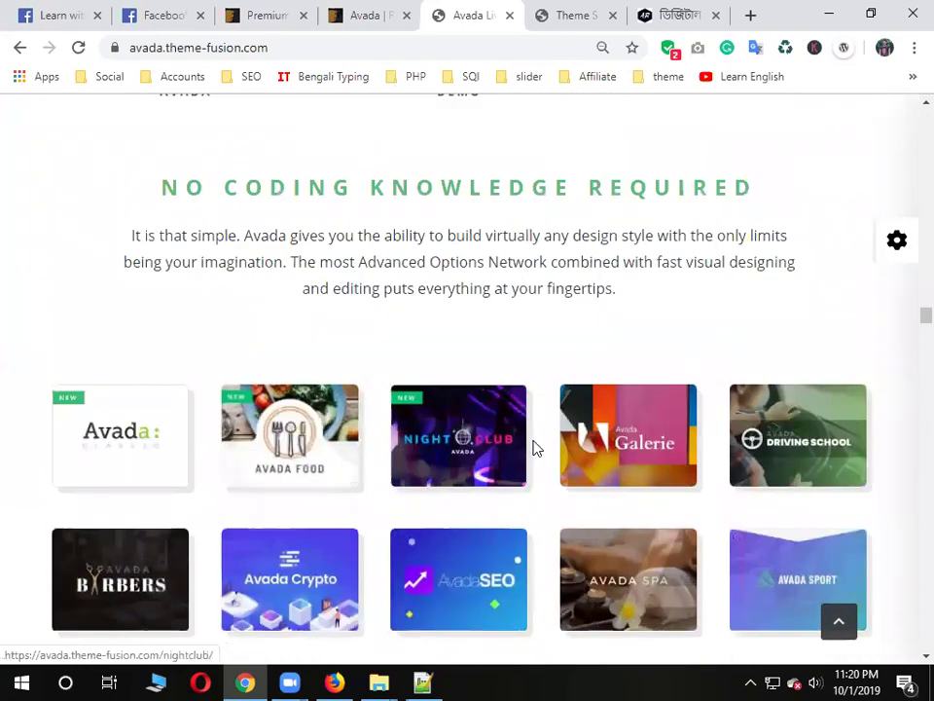
pyautogui.scroll(-1, 819, 440)
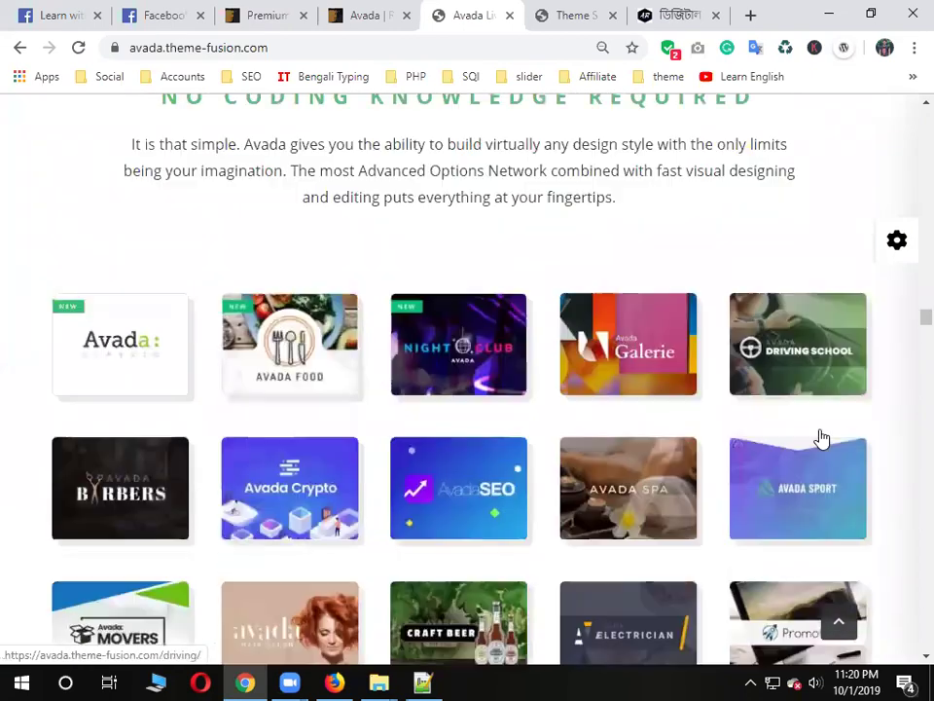
# Switch to the ThemeForest WordPress themes listing and dismiss the Envato Elements banner above the Envato Market header
pyautogui.click(362, 12)
pyautogui.click(188, 10)
pyautogui.click(266, 9)
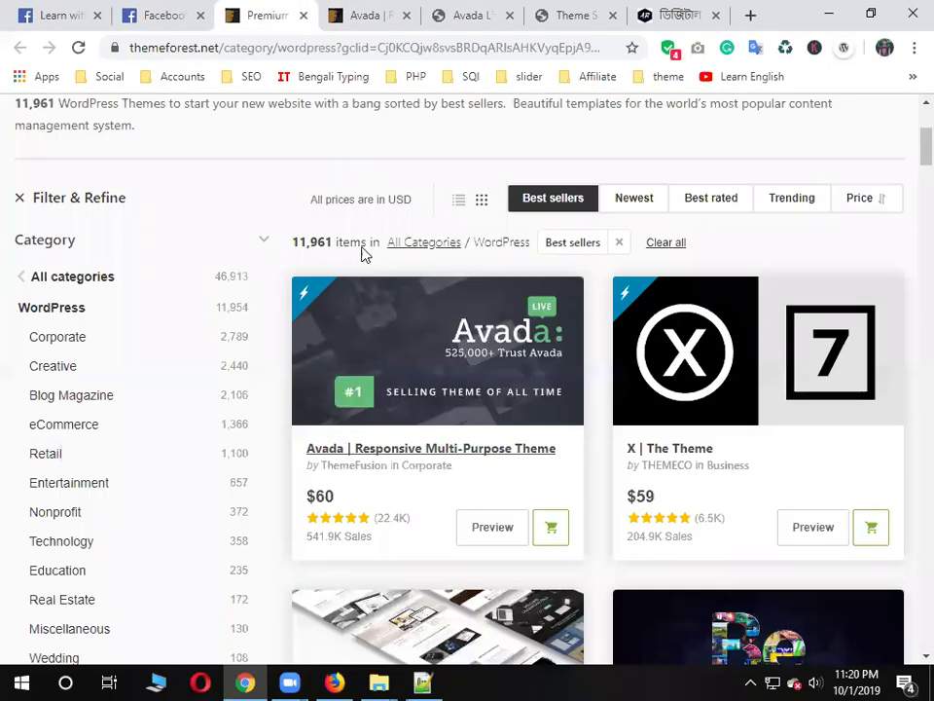
pyautogui.scroll(3, 311, 257)
pyautogui.tripleClick(150, 161)
pyautogui.click(163, 167)
pyautogui.tripleClick(163, 166)
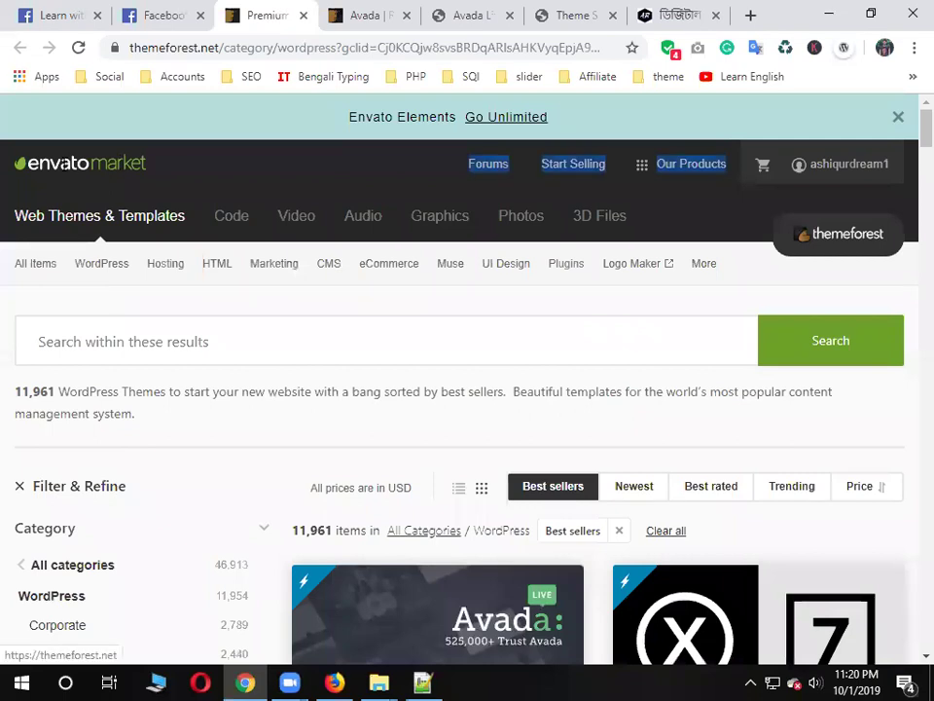
pyautogui.click(175, 177)
pyautogui.tripleClick(158, 165)
pyautogui.click(246, 164)
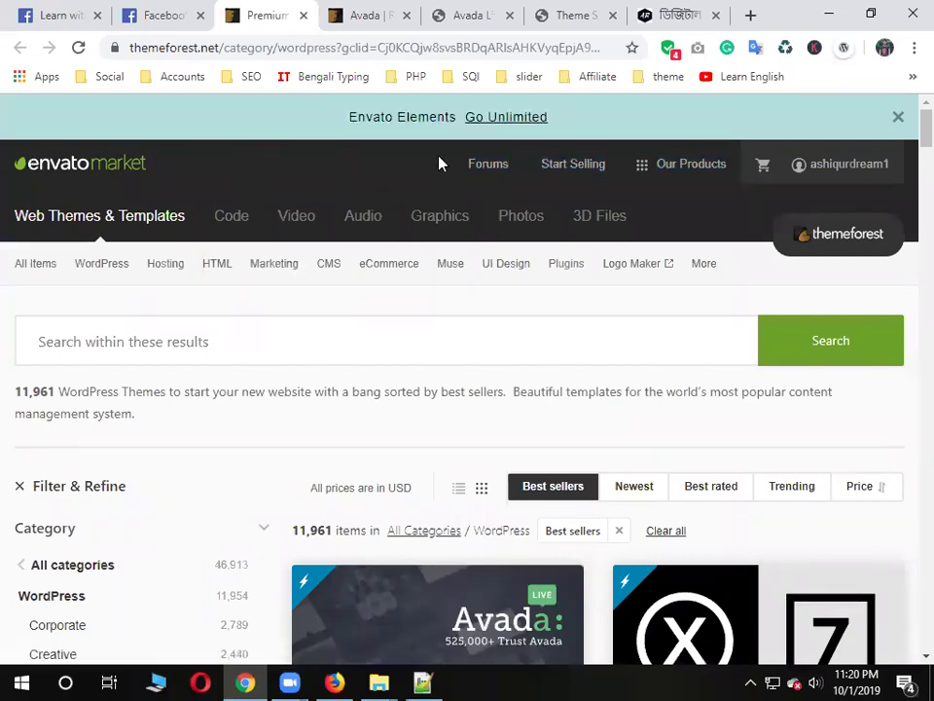
pyautogui.click(897, 116)
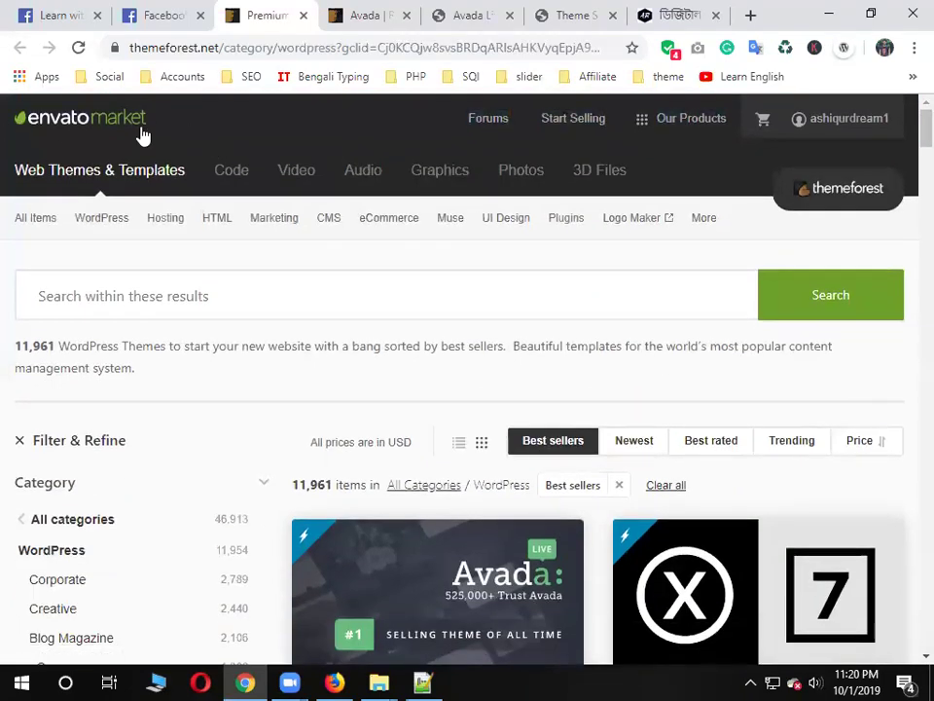
# Review the best-selling WordPress themes in the listing and highlight the price of the Avada theme
pyautogui.click(261, 284)
pyautogui.scroll(-2, 464, 284)
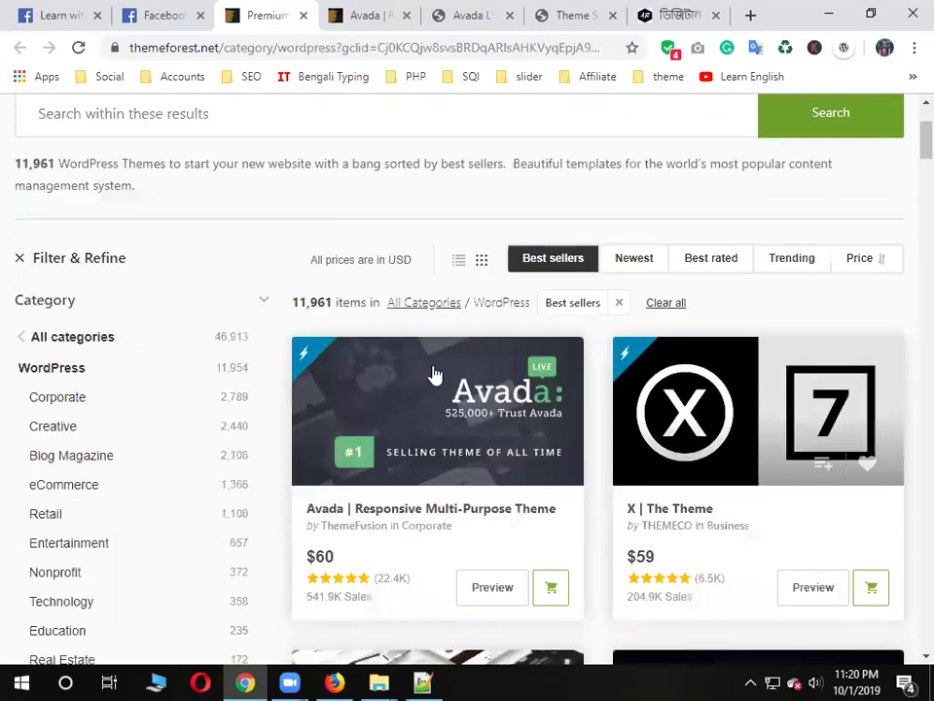
pyautogui.moveTo(302, 258); pyautogui.dragTo(435, 268)
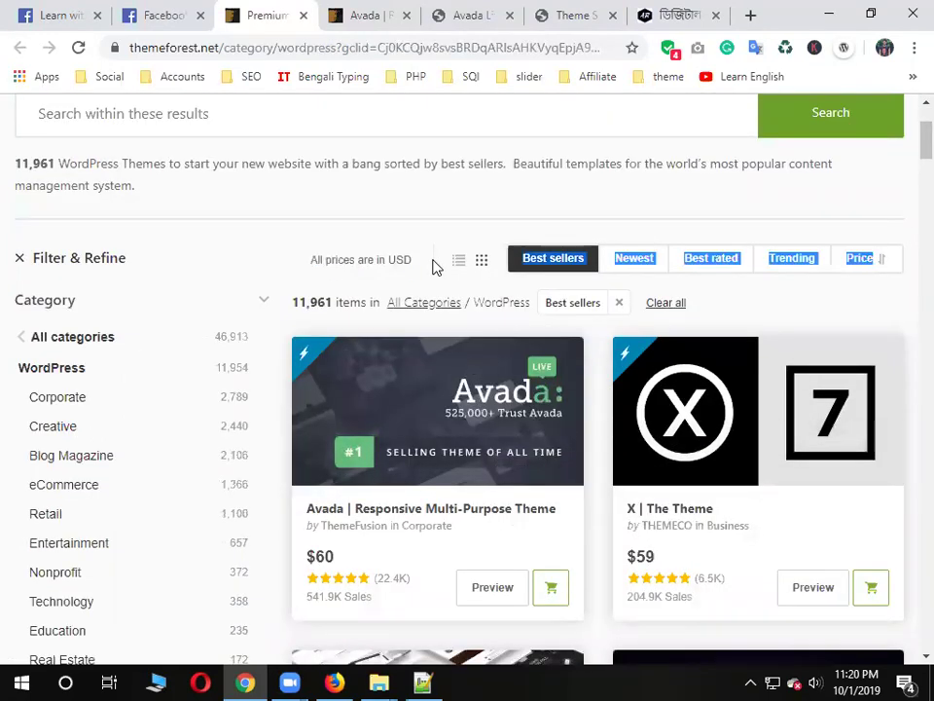
pyautogui.click(396, 227)
pyautogui.scroll(-2, 545, 408)
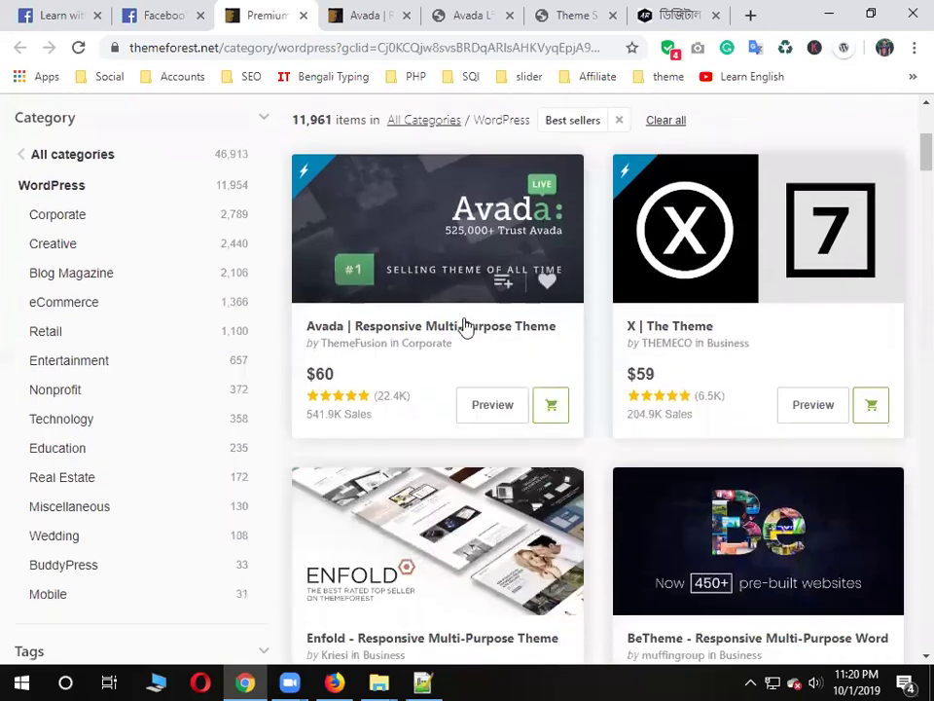
pyautogui.doubleClick(324, 375)
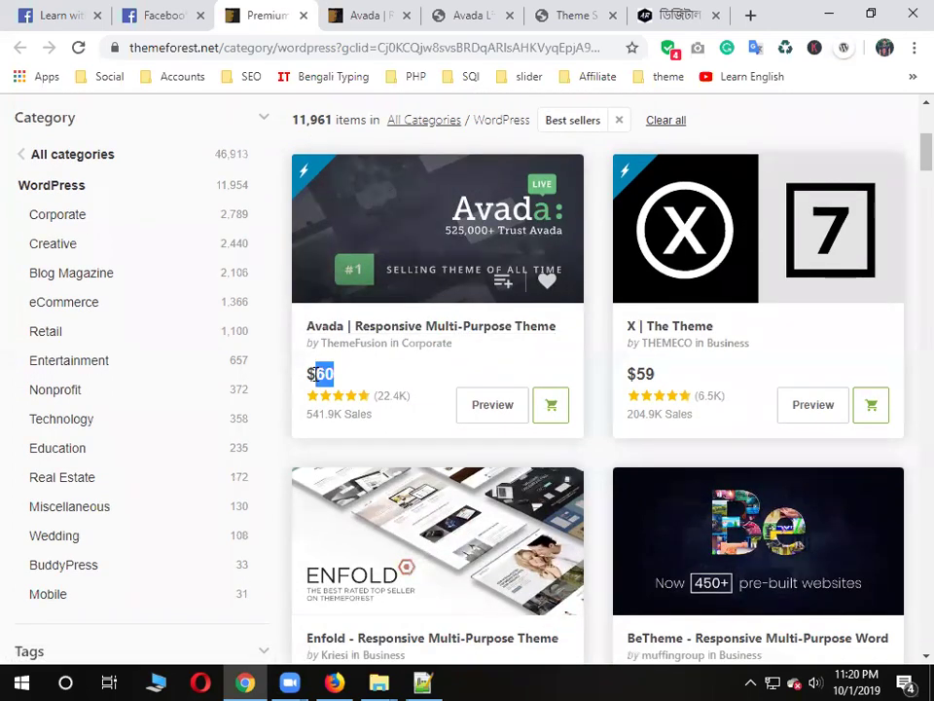
# Open the Avada item page on ThemeForest, highlight its Regular License price and look over the item details
pyautogui.click(362, 15)
pyautogui.moveTo(908, 183); pyautogui.dragTo(863, 182)
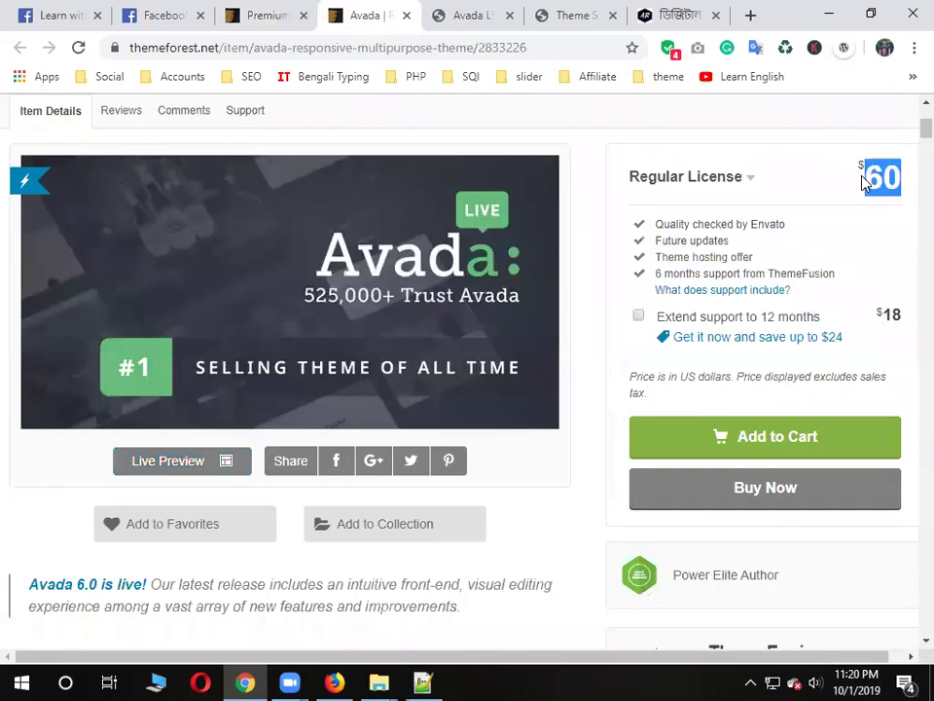
pyautogui.click(728, 190)
pyautogui.click(761, 173)
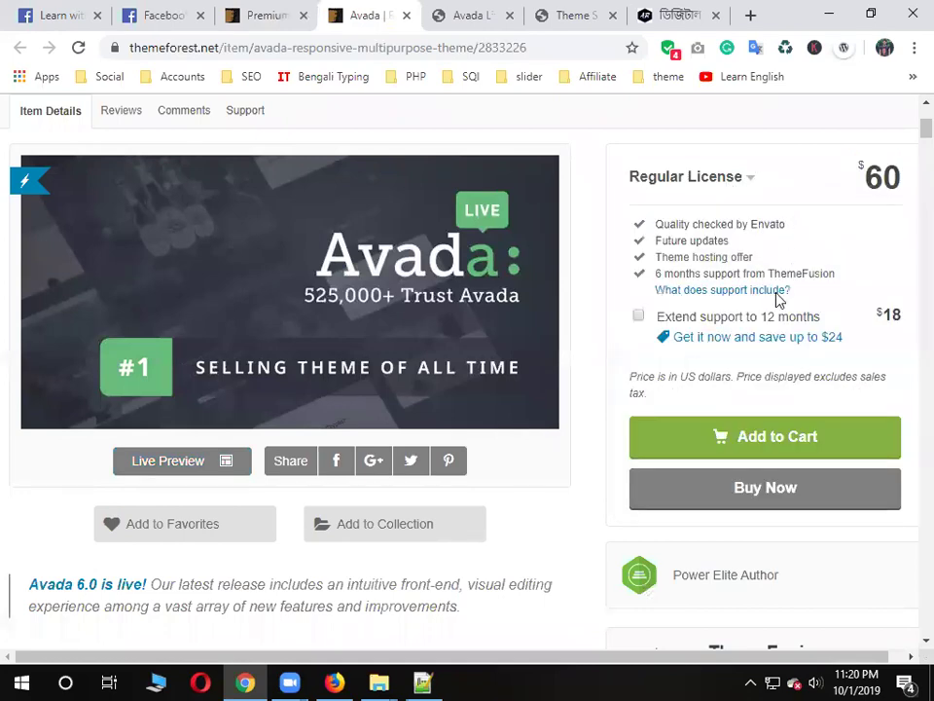
pyautogui.scroll(-5, 777, 297)
pyautogui.scroll(-5, 777, 306)
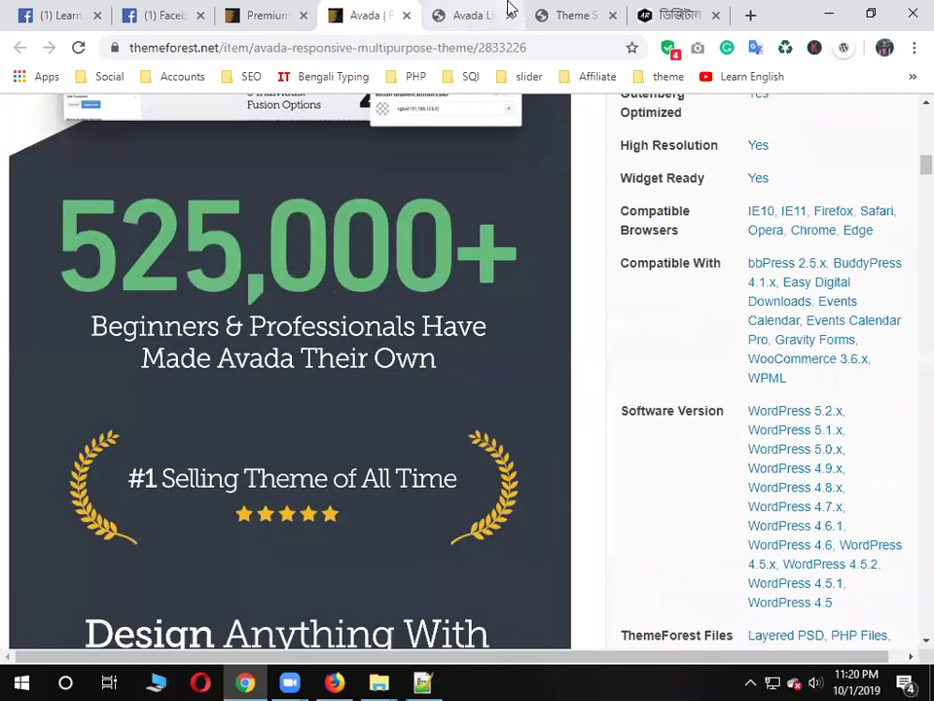
# Return to the Avada live demo and browse the prebuilt website gallery down to its last row
pyautogui.click(507, 8)
pyautogui.scroll(-3, 517, 360)
pyautogui.scroll(2, 219, 236)
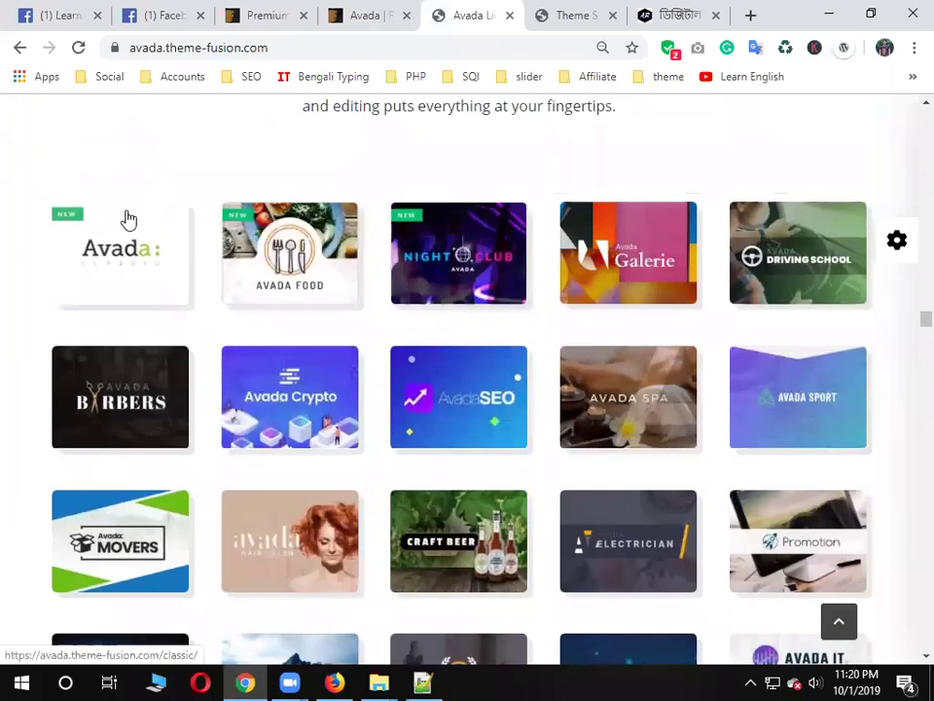
pyautogui.scroll(-3, 901, 427)
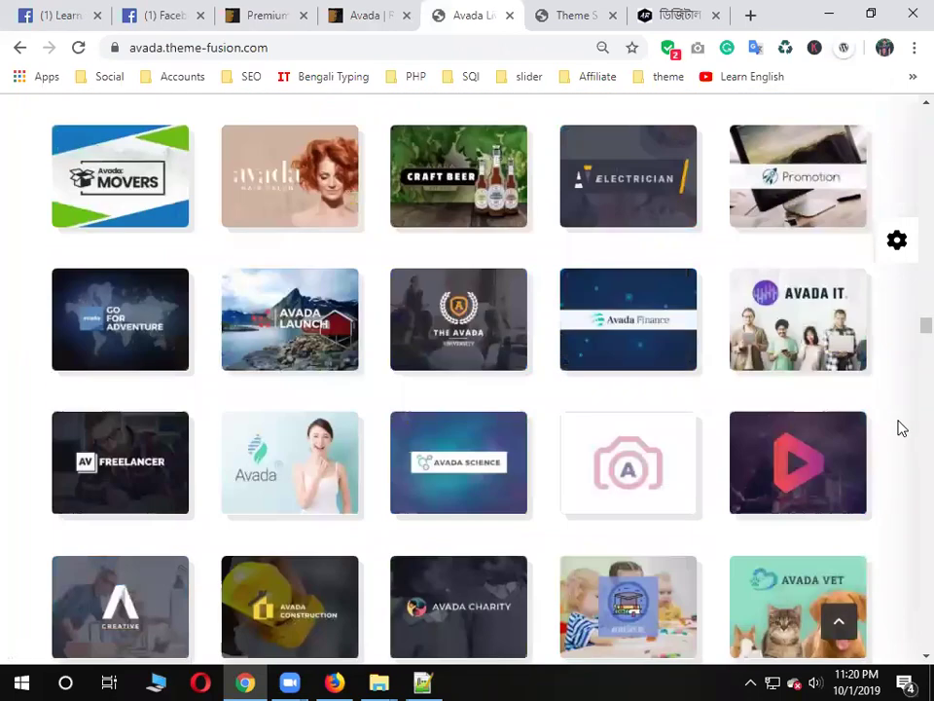
pyautogui.scroll(-3, 901, 428)
pyautogui.scroll(-5, 443, 498)
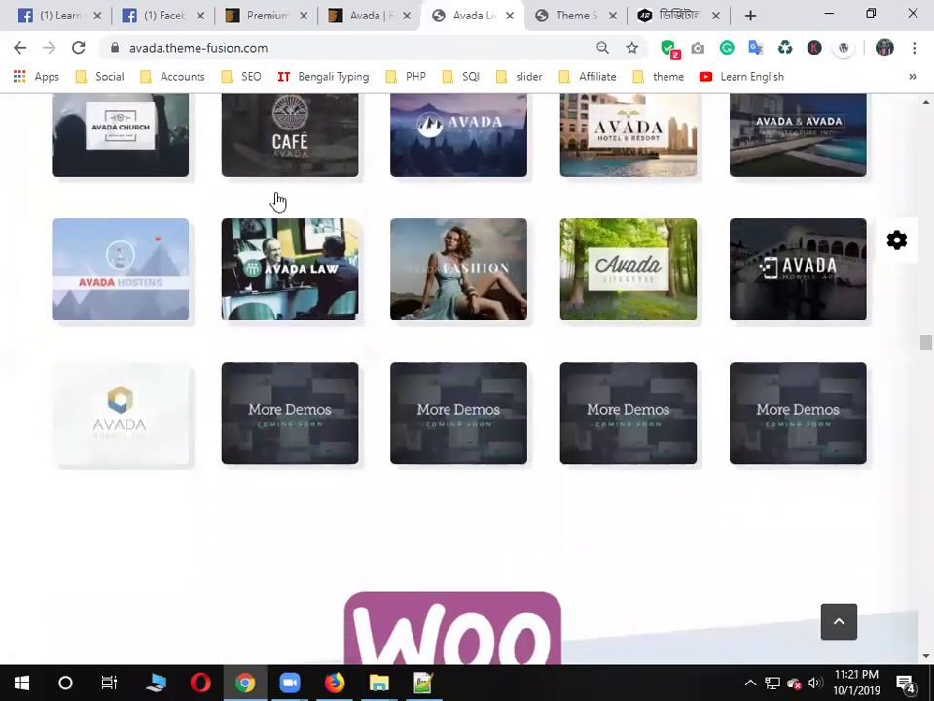
# Go back through the theme listing to the Avada item page and highlight the Regular License price again
pyautogui.click(276, 10)
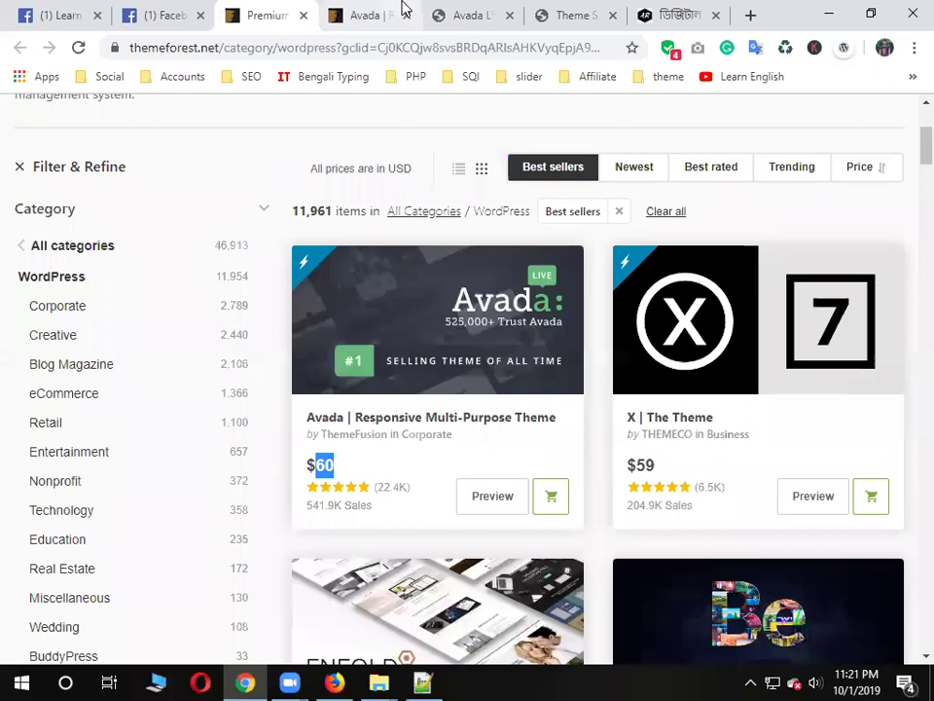
pyautogui.click(404, 12)
pyautogui.scroll(10, 704, 290)
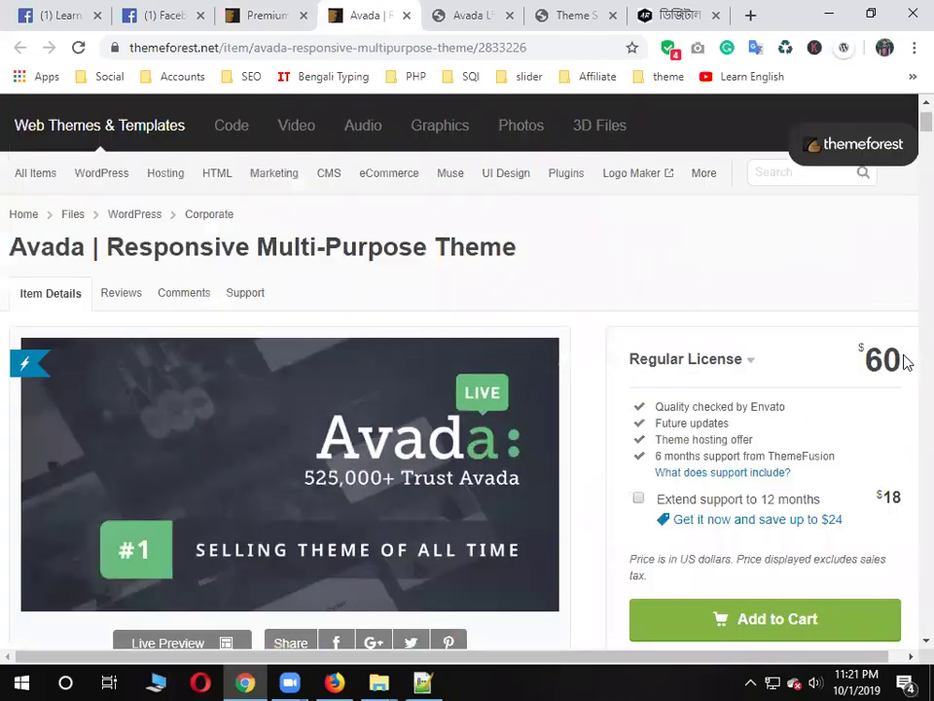
pyautogui.moveTo(902, 362); pyautogui.dragTo(872, 358)
pyautogui.doubleClick(873, 357)
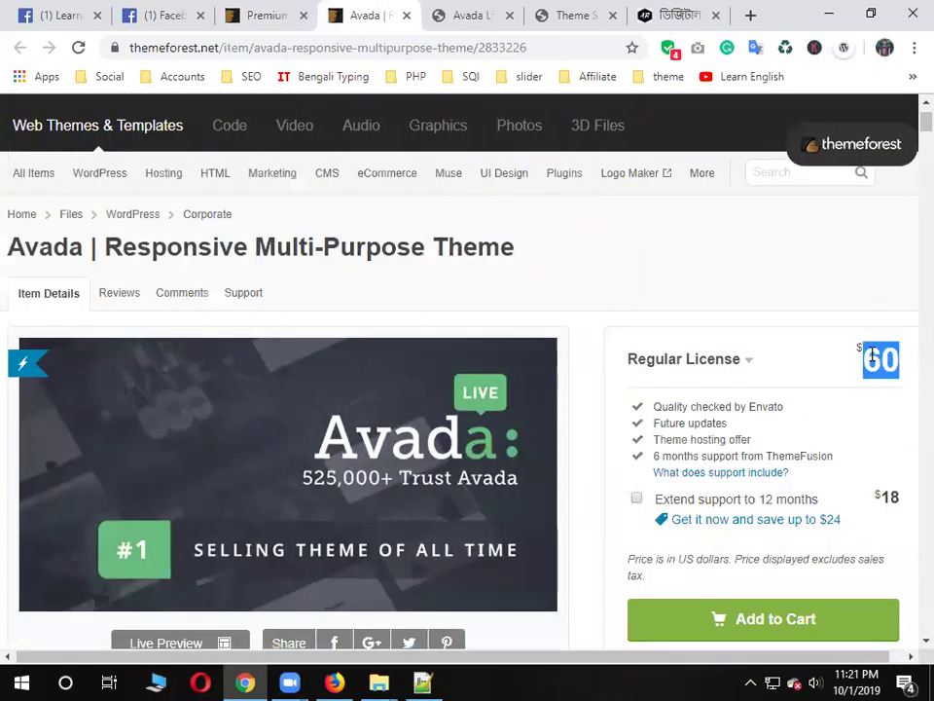
pyautogui.moveTo(659, 366); pyautogui.dragTo(602, 296)
pyautogui.click(602, 298)
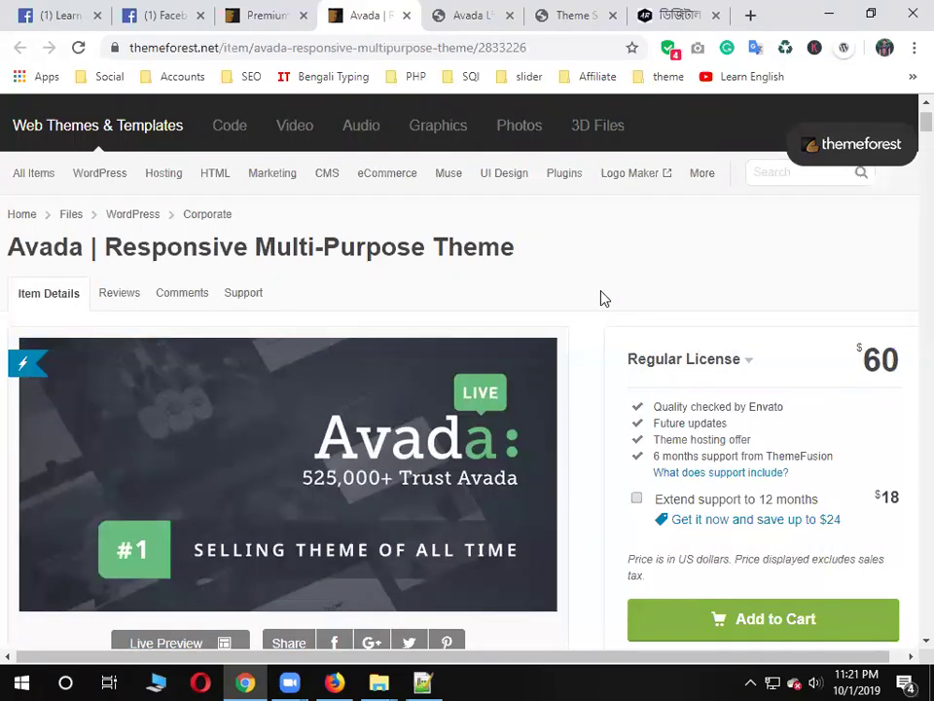
# Highlight "Multi-Purpose Theme" in the Avada item title and view the Avada 6.0 description and item attributes
pyautogui.moveTo(542, 270); pyautogui.dragTo(259, 246)
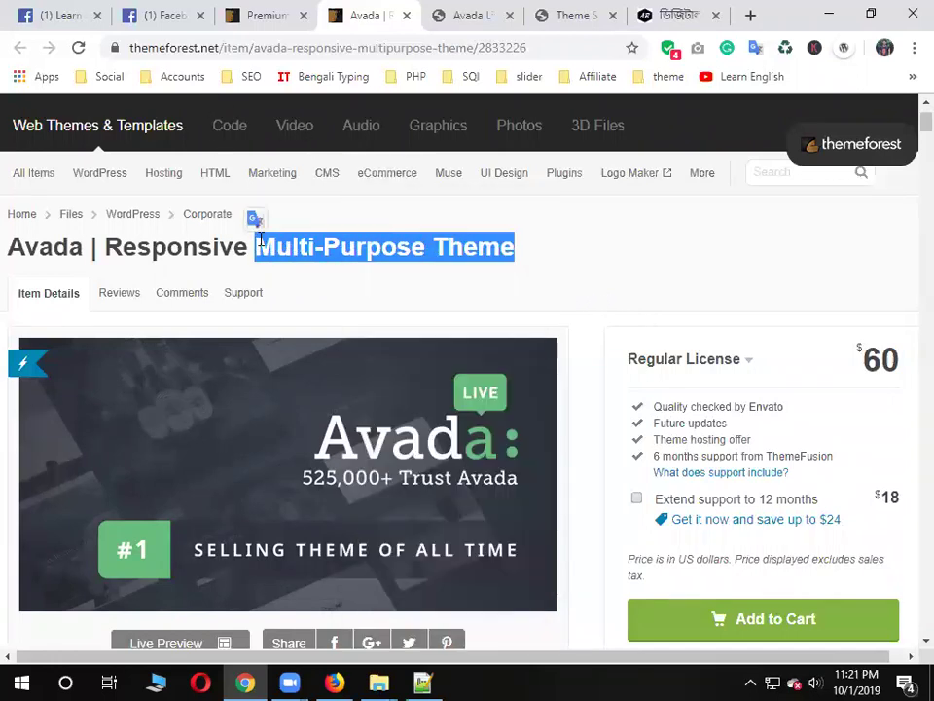
pyautogui.click(289, 238)
pyautogui.doubleClick(289, 246)
pyautogui.click(413, 250)
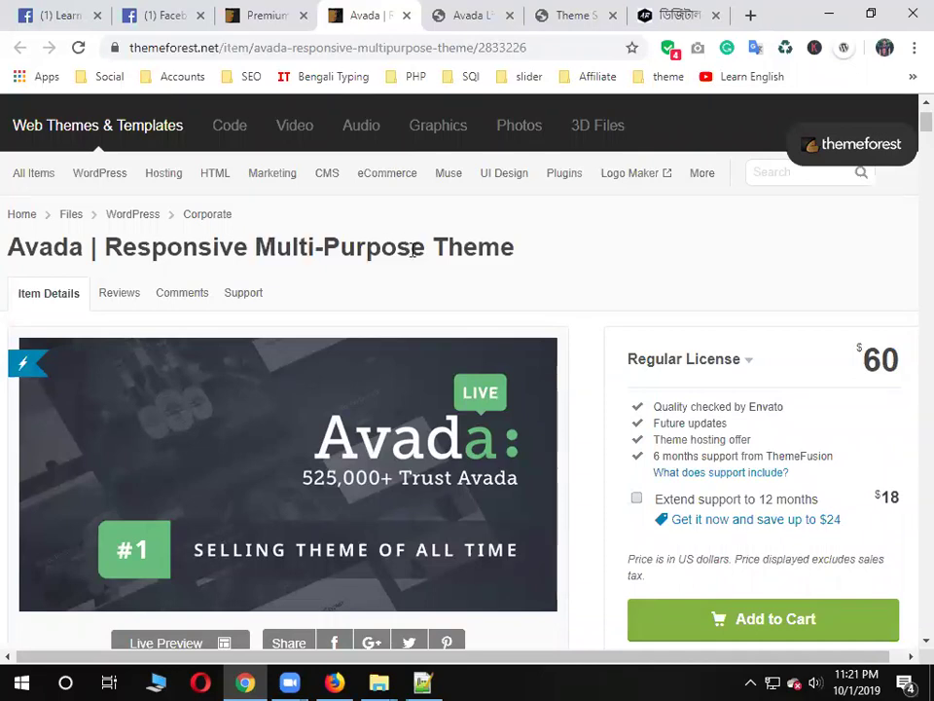
pyautogui.moveTo(516, 247); pyautogui.dragTo(264, 250)
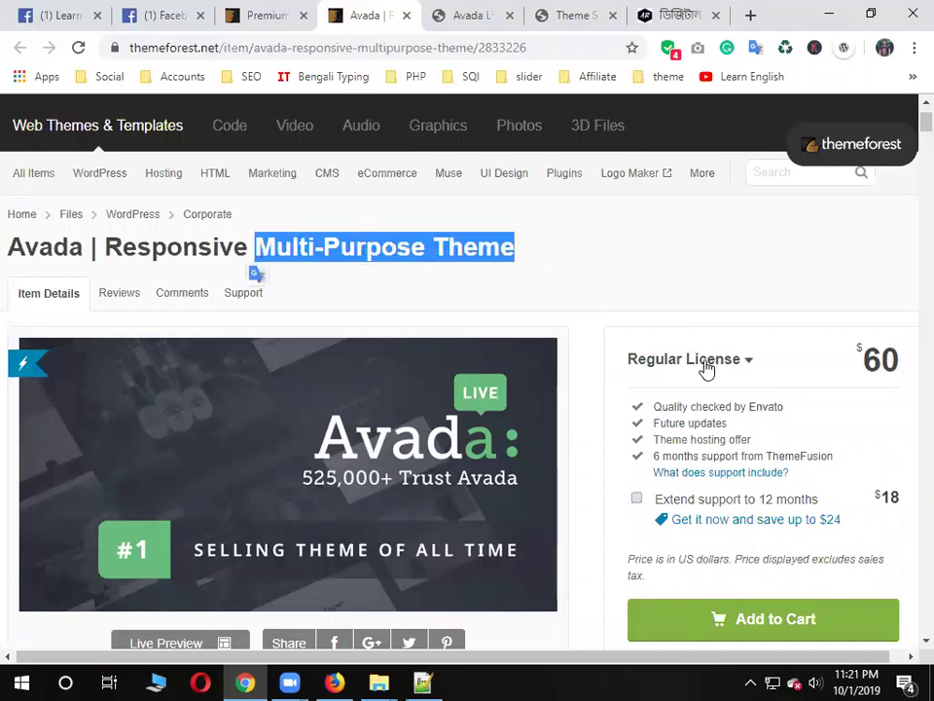
pyautogui.click(613, 274)
pyautogui.scroll(-5, 615, 277)
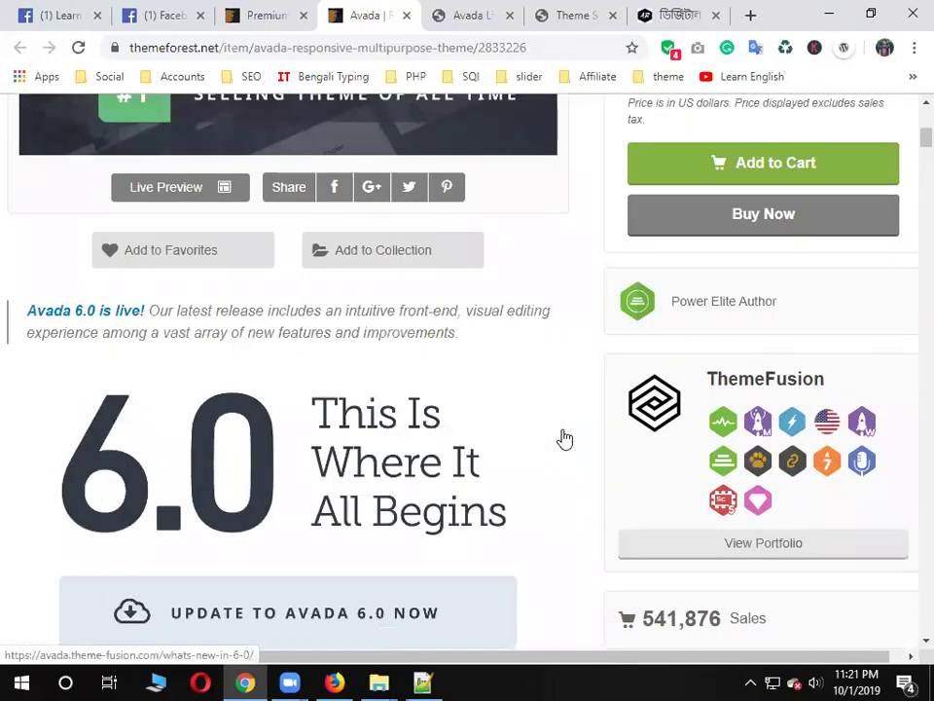
pyautogui.scroll(-6, 565, 439)
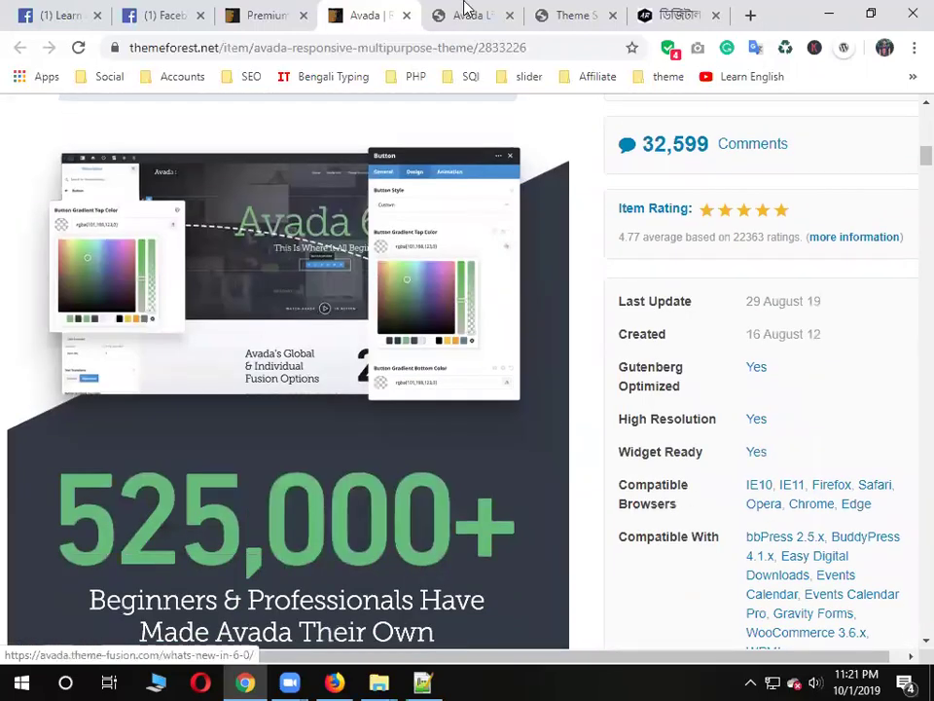
# Open the Avada Law demo from the live demo gallery in a new tab and switch to it
pyautogui.click(465, 12)
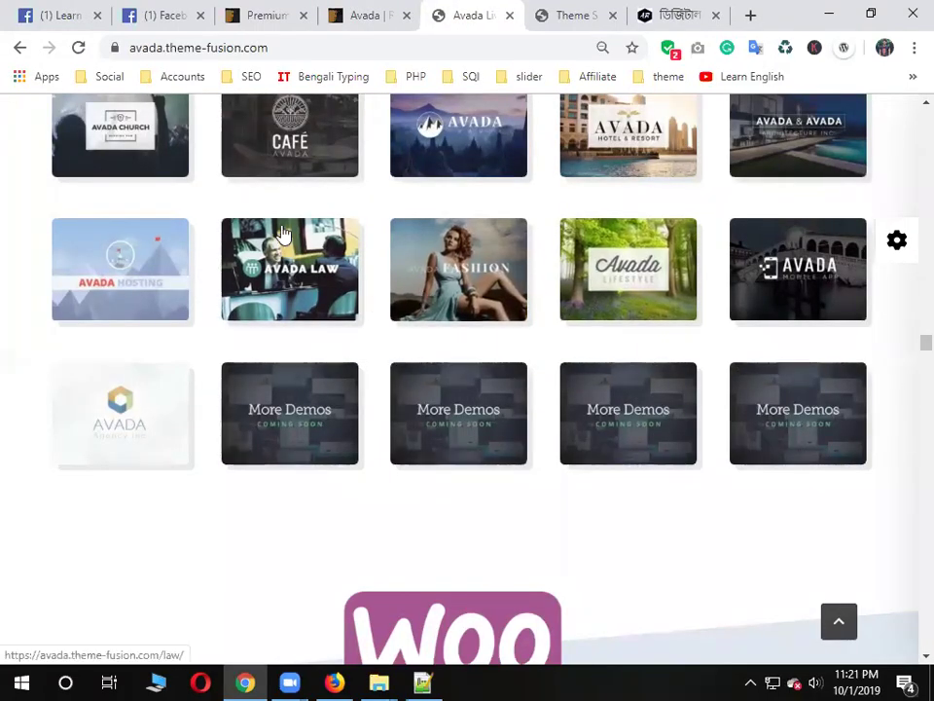
pyautogui.rightClick(288, 263)
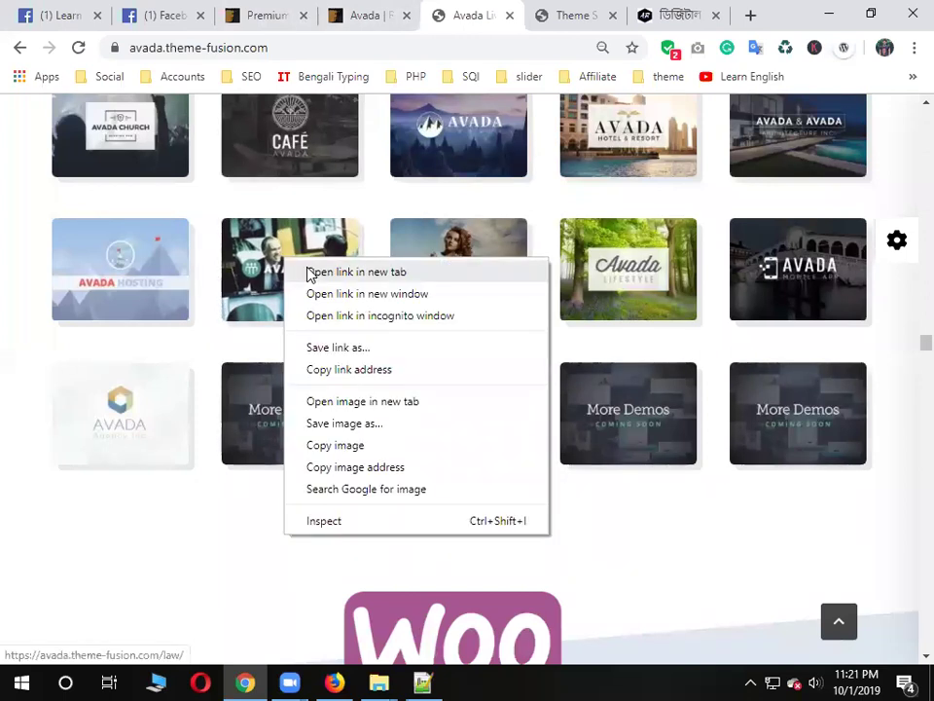
pyautogui.click(310, 273)
pyautogui.click(497, 15)
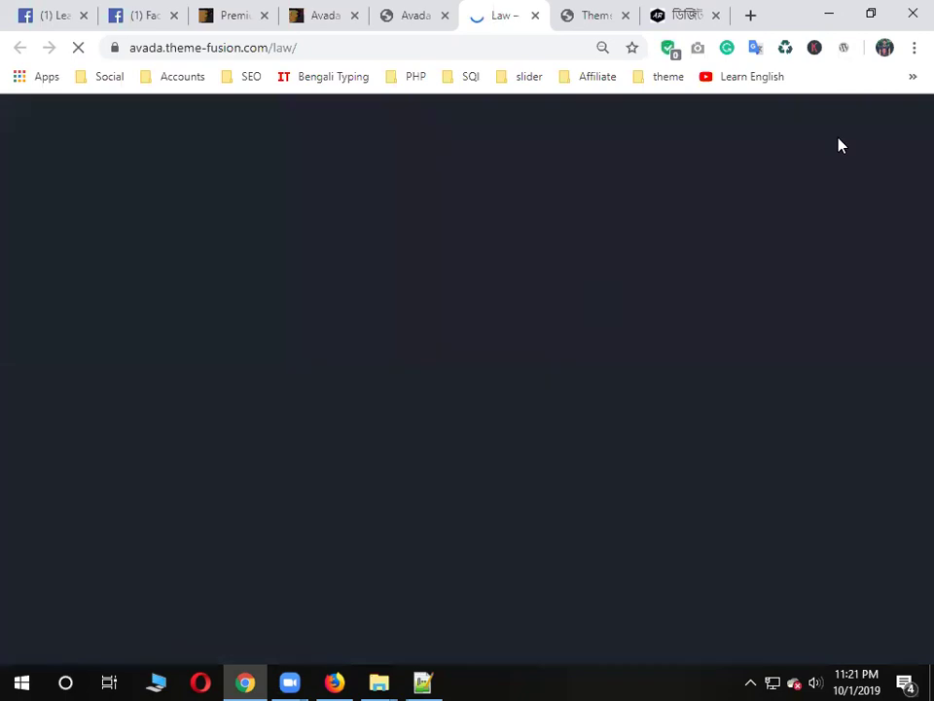
# Look through the Avada Law demo homepage down to its people, services and news listings, and return to its header
pyautogui.scroll(-1, 701, 286)
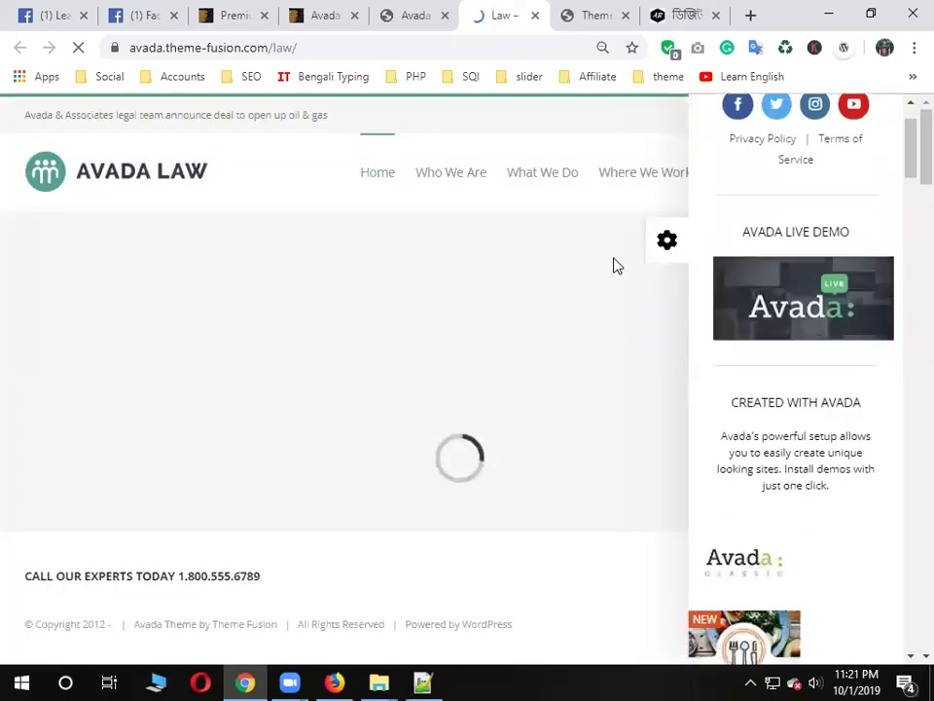
pyautogui.scroll(-2, 531, 354)
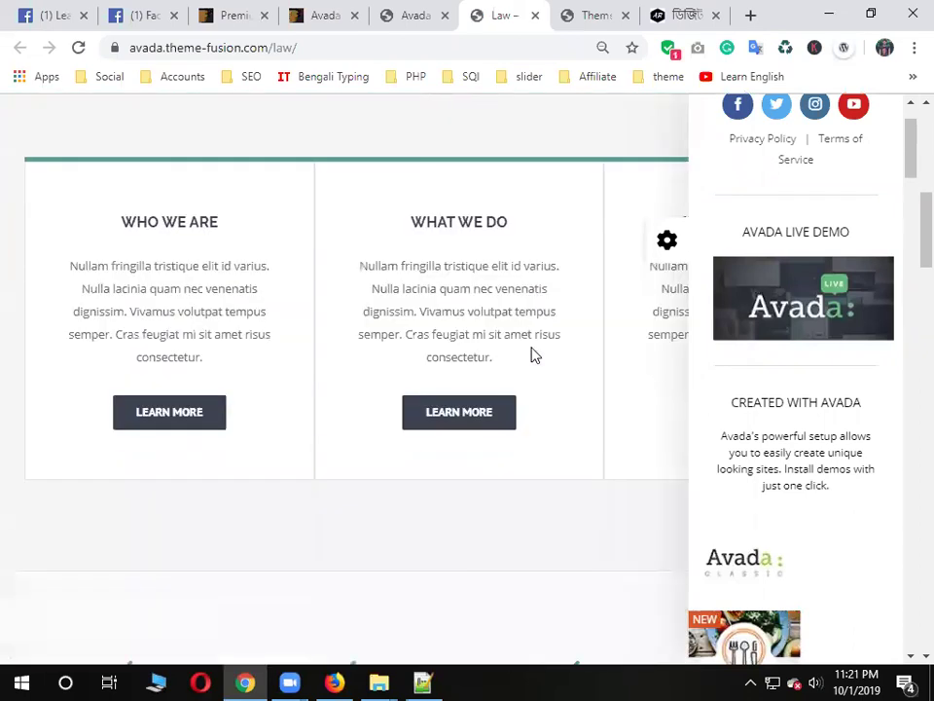
pyautogui.scroll(-4, 532, 356)
pyautogui.scroll(-6, 531, 356)
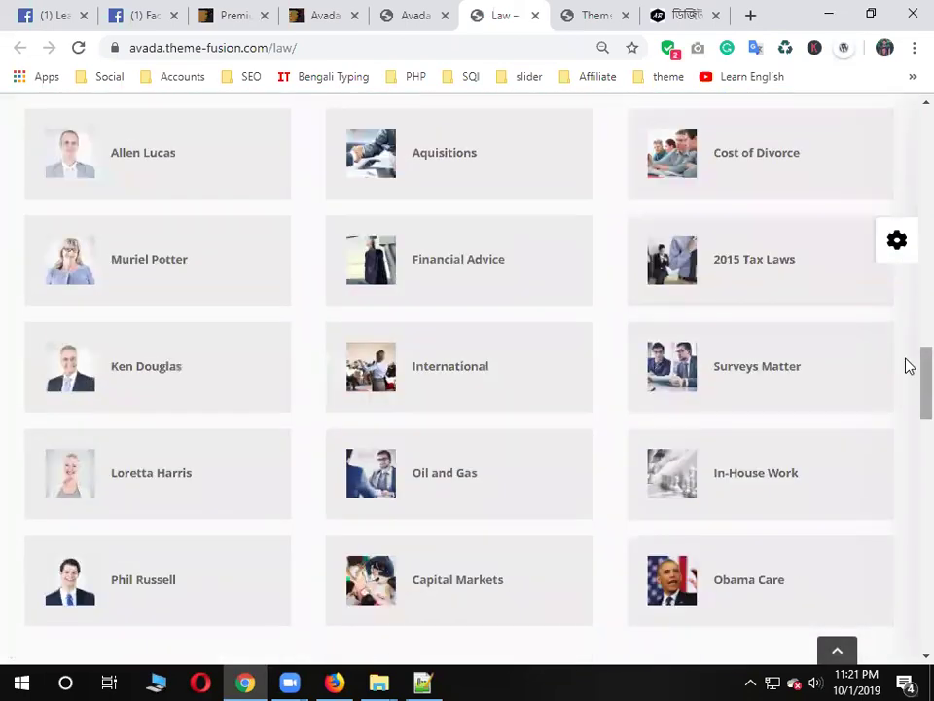
pyautogui.scroll(-1, 906, 379)
pyautogui.scroll(3, 905, 231)
pyautogui.scroll(10, 905, 231)
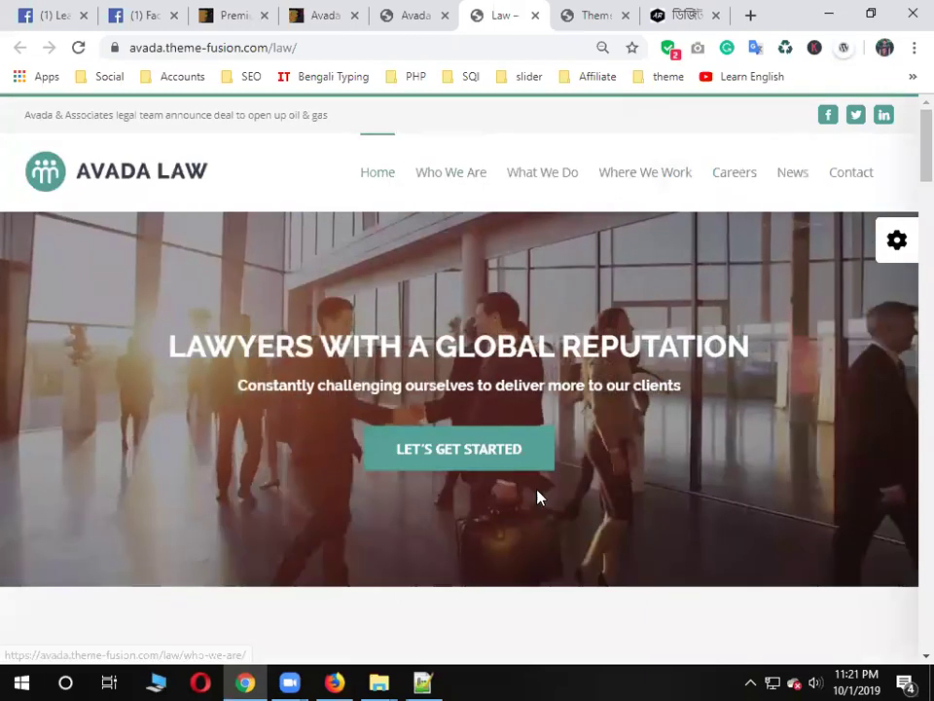
# View the Avada Law homepage sections down to the judicial issue banner and highlight its text "Ask our experts."
pyautogui.scroll(-5, 659, 507)
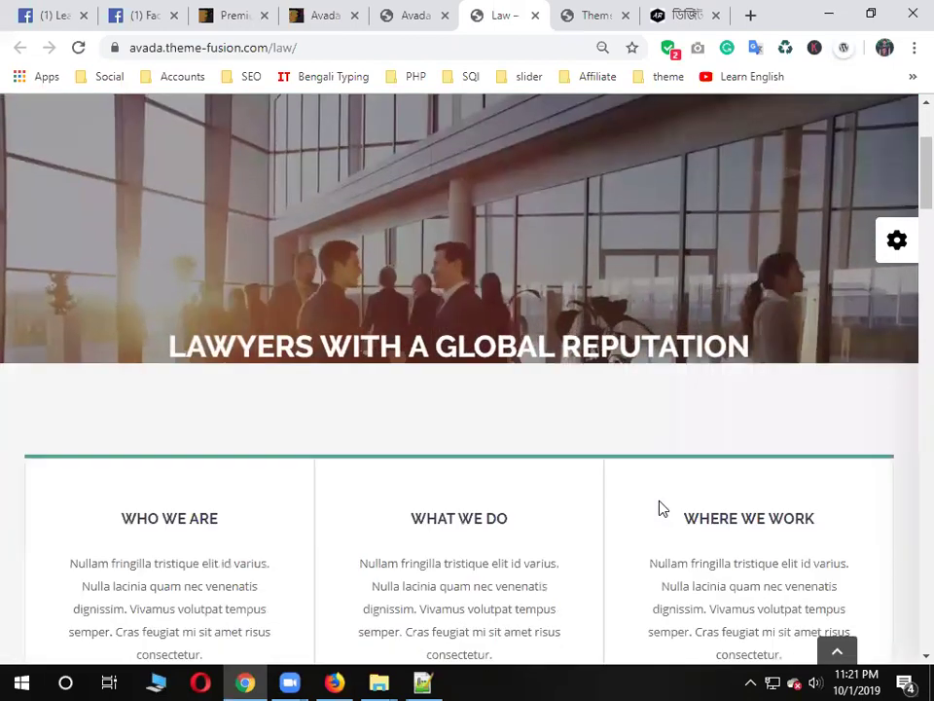
pyautogui.scroll(-4, 467, 530)
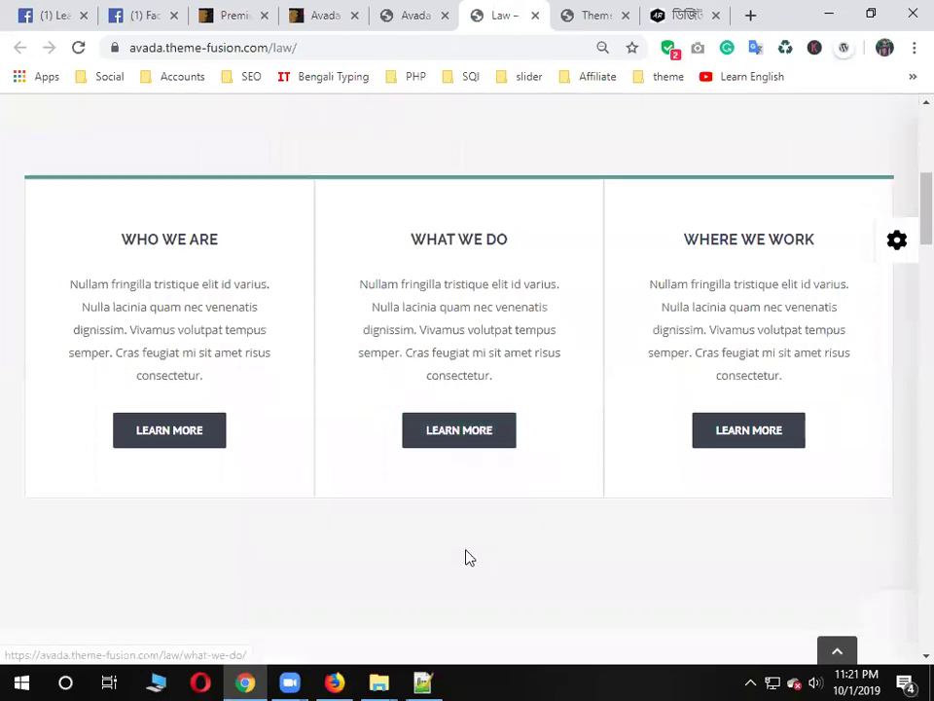
pyautogui.scroll(-3, 478, 489)
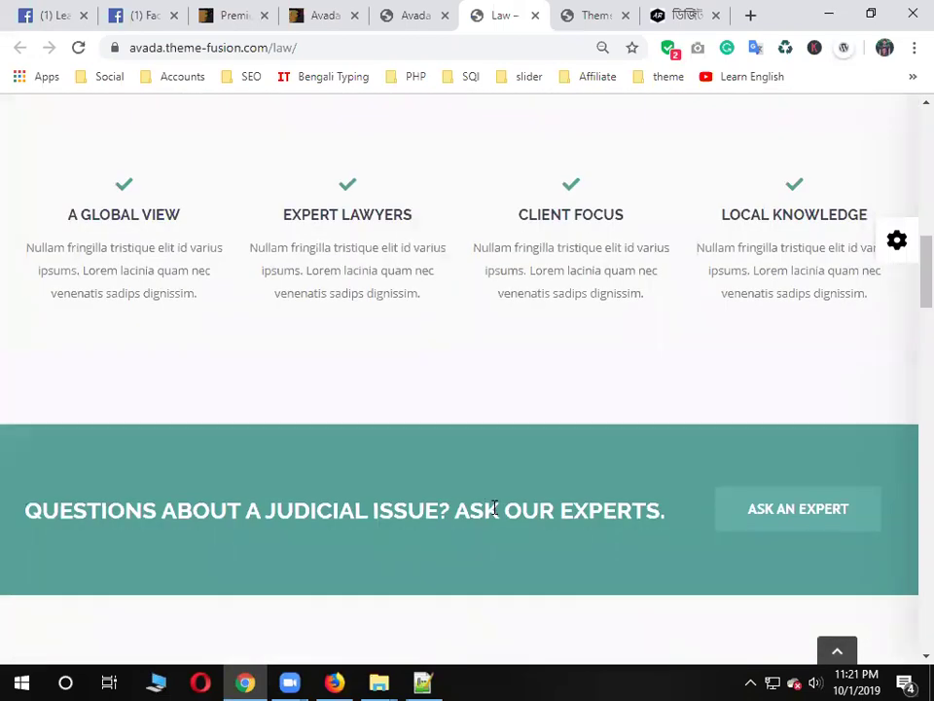
pyautogui.moveTo(456, 510); pyautogui.dragTo(649, 513)
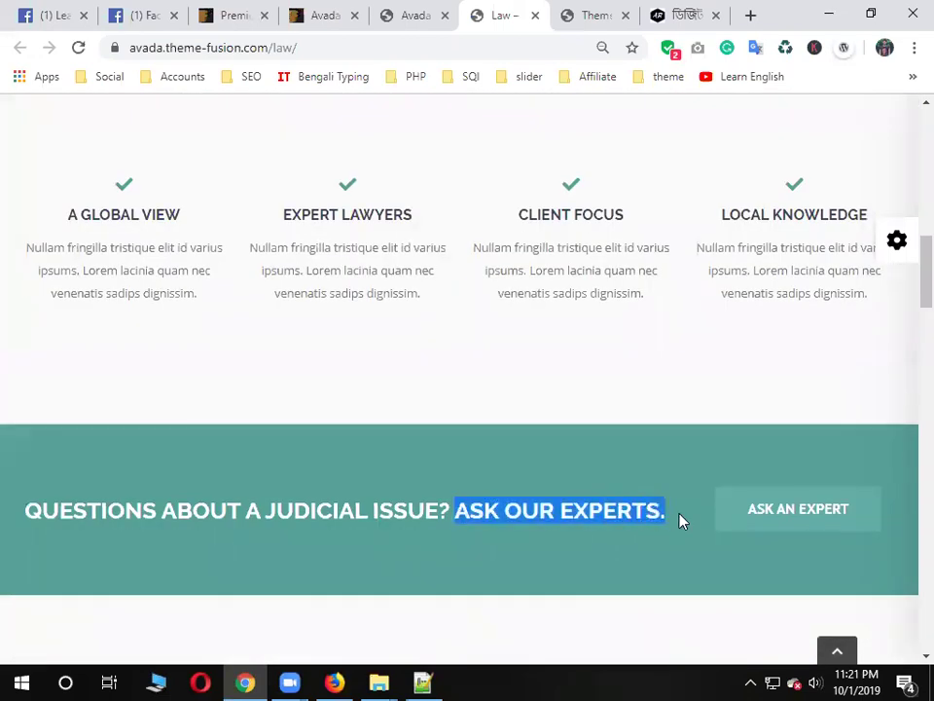
pyautogui.click(465, 516)
pyautogui.moveTo(460, 514); pyautogui.dragTo(662, 514)
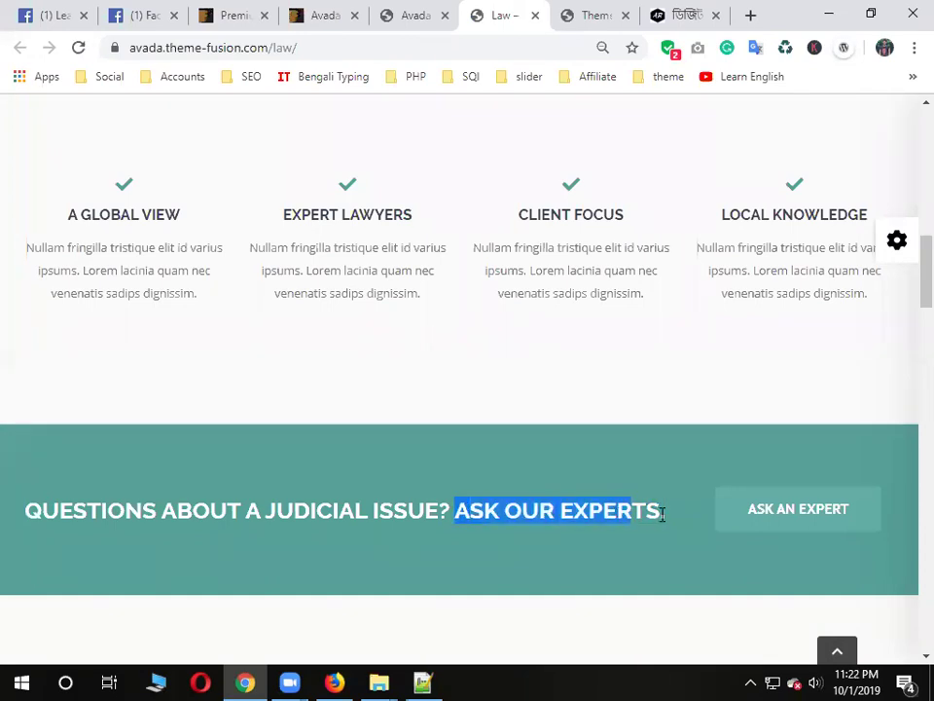
pyautogui.tripleClick(559, 517)
# Review the Avada Law header and feature boxes, highlighting the "What We Do" heading and its placeholder paragraph
pyautogui.scroll(10, 601, 409)
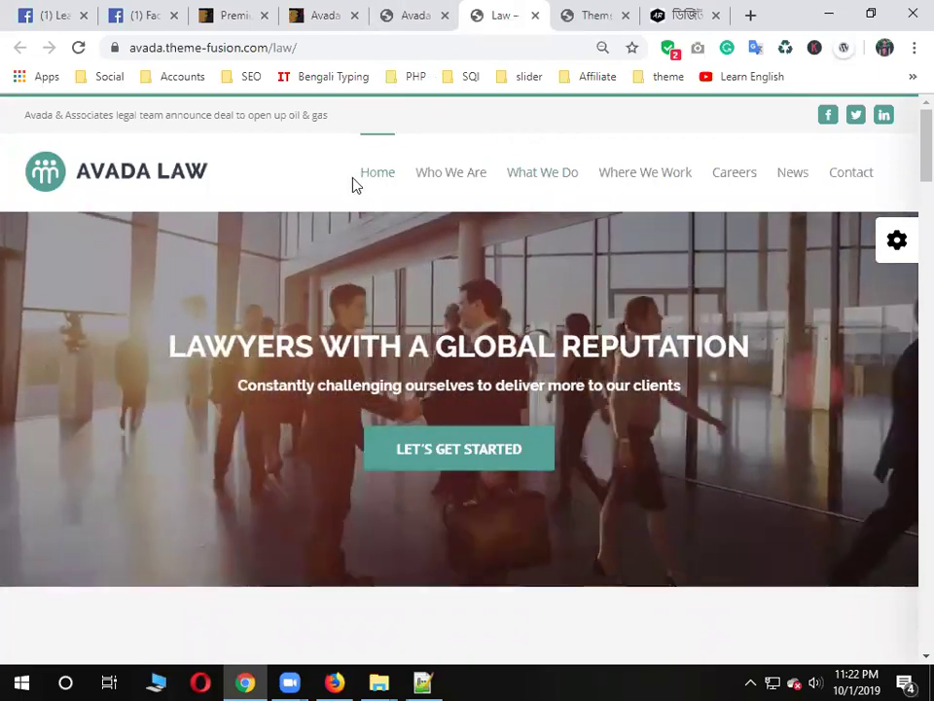
pyautogui.scroll(-5, 352, 382)
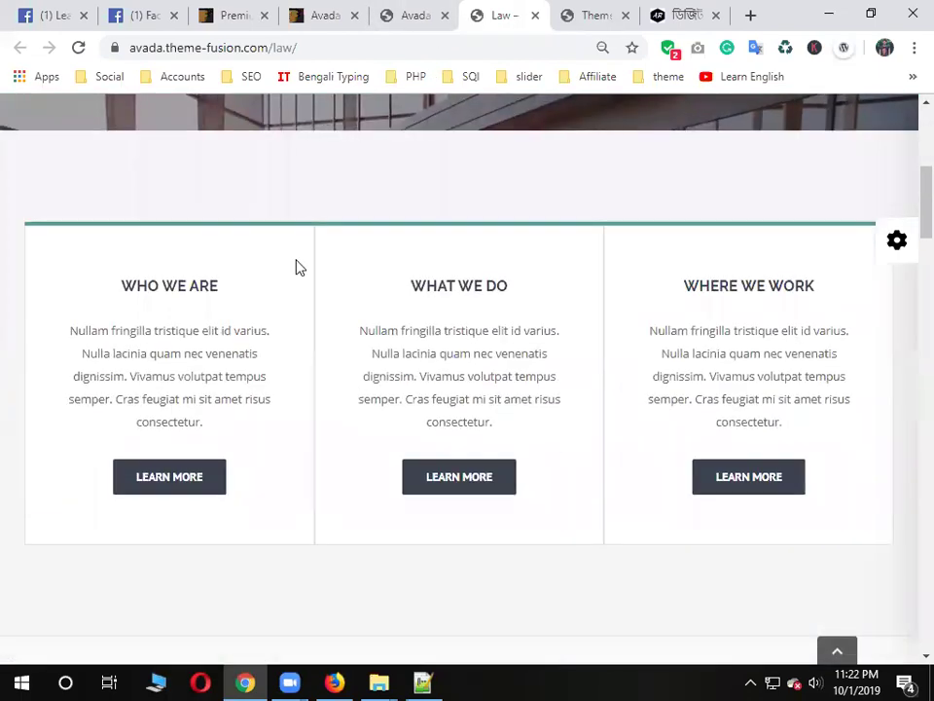
pyautogui.scroll(6, 297, 267)
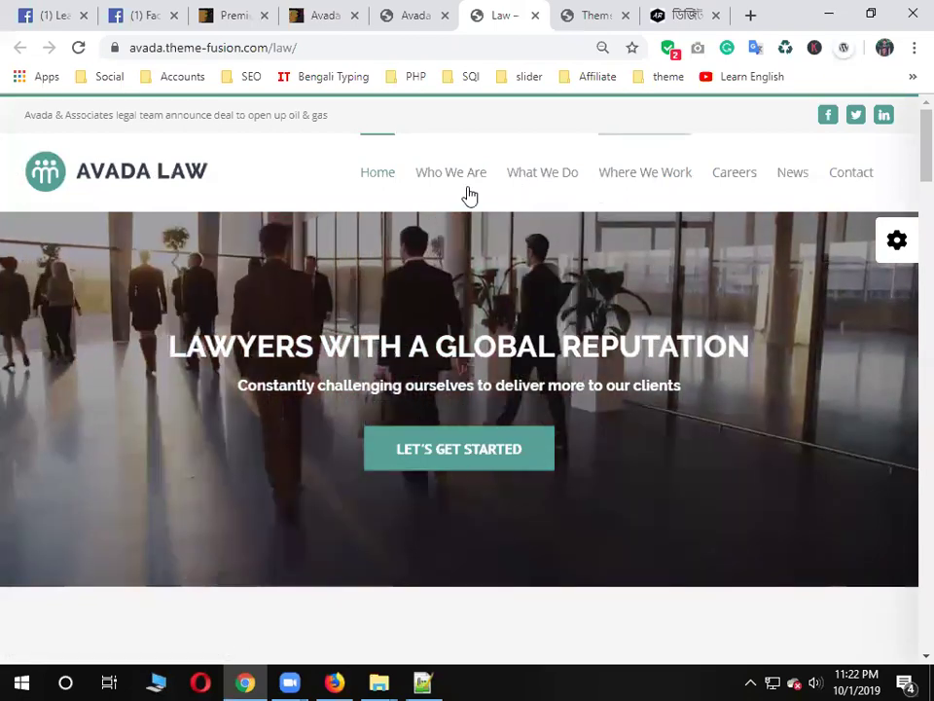
pyautogui.scroll(-5, 719, 414)
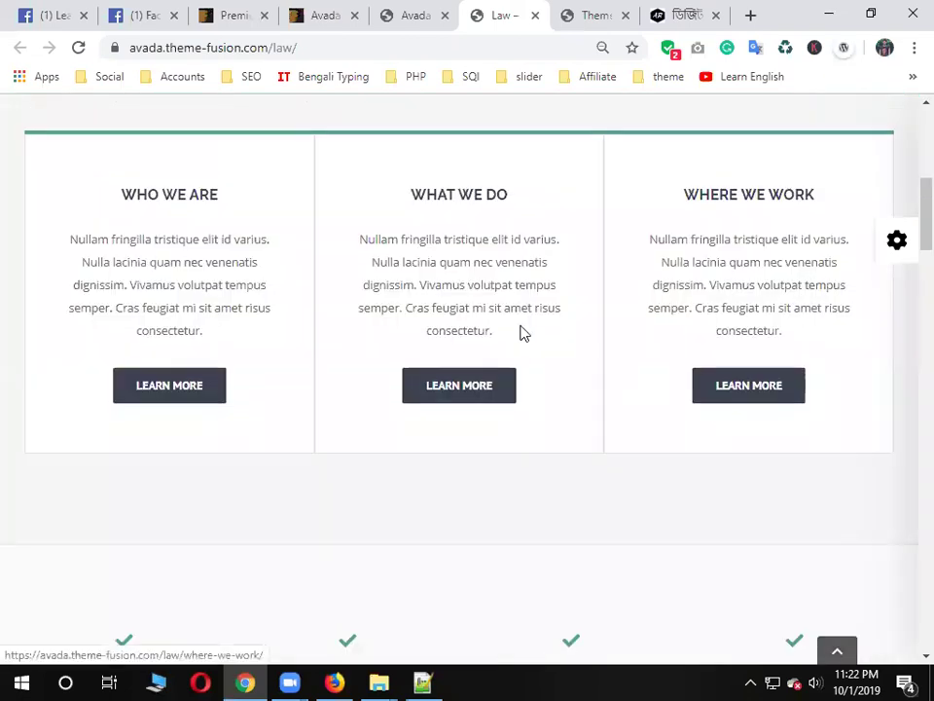
pyautogui.moveTo(434, 191); pyautogui.dragTo(542, 199)
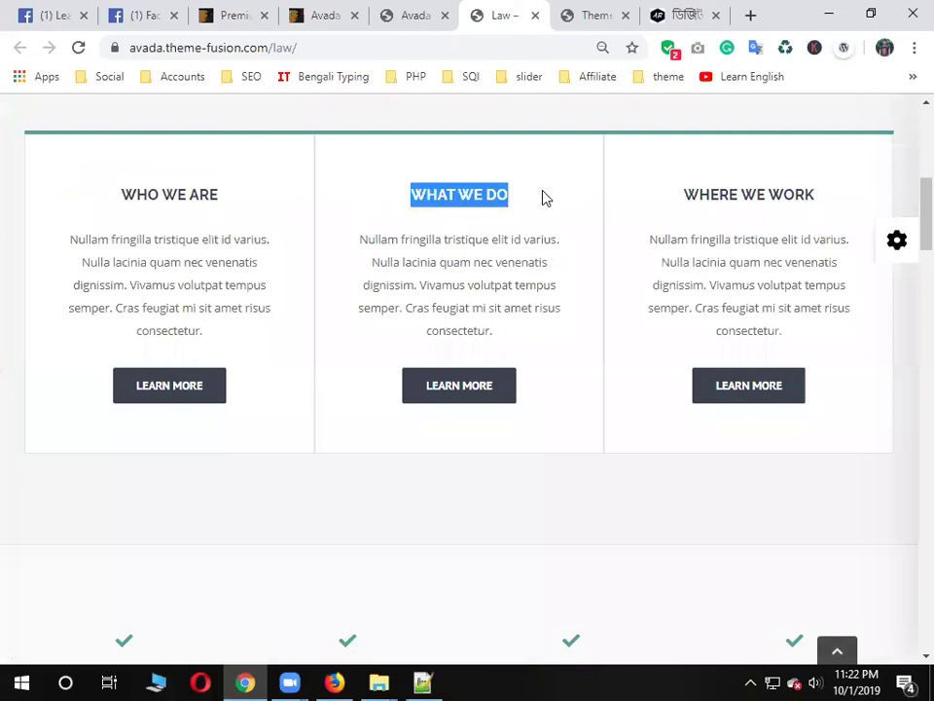
pyautogui.click(453, 189)
pyautogui.tripleClick(441, 279)
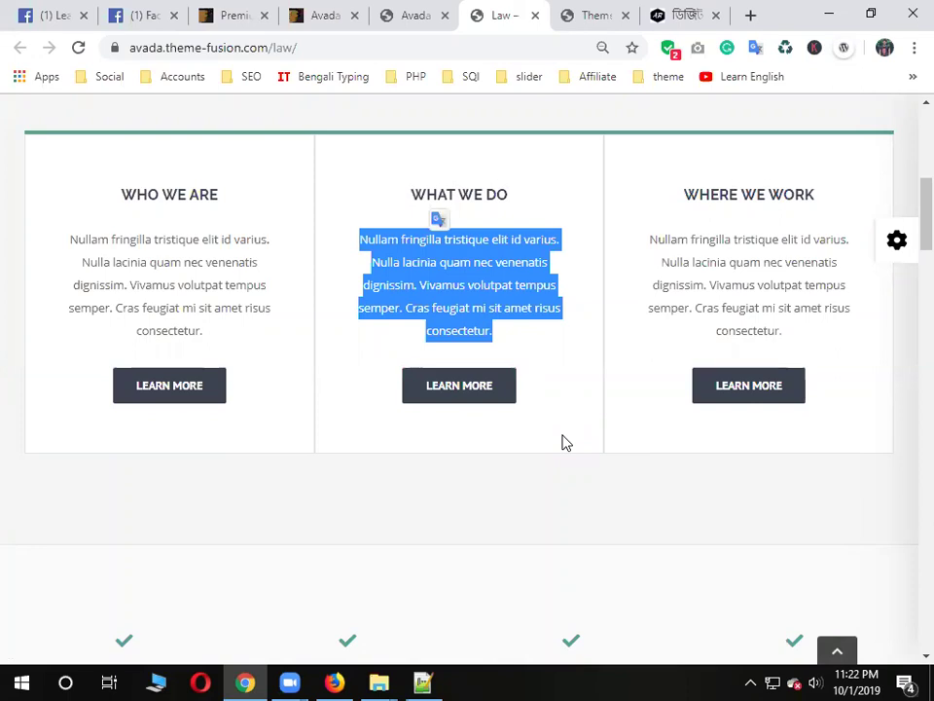
pyautogui.doubleClick(478, 326)
pyautogui.tripleClick(825, 285)
pyautogui.moveTo(525, 335); pyautogui.dragTo(364, 242)
pyautogui.tripleClick(492, 267)
# Glance at the Avada demo gallery and switch to the Sahifa theme's General Settings in the blog's WordPress admin
pyautogui.click(392, 8)
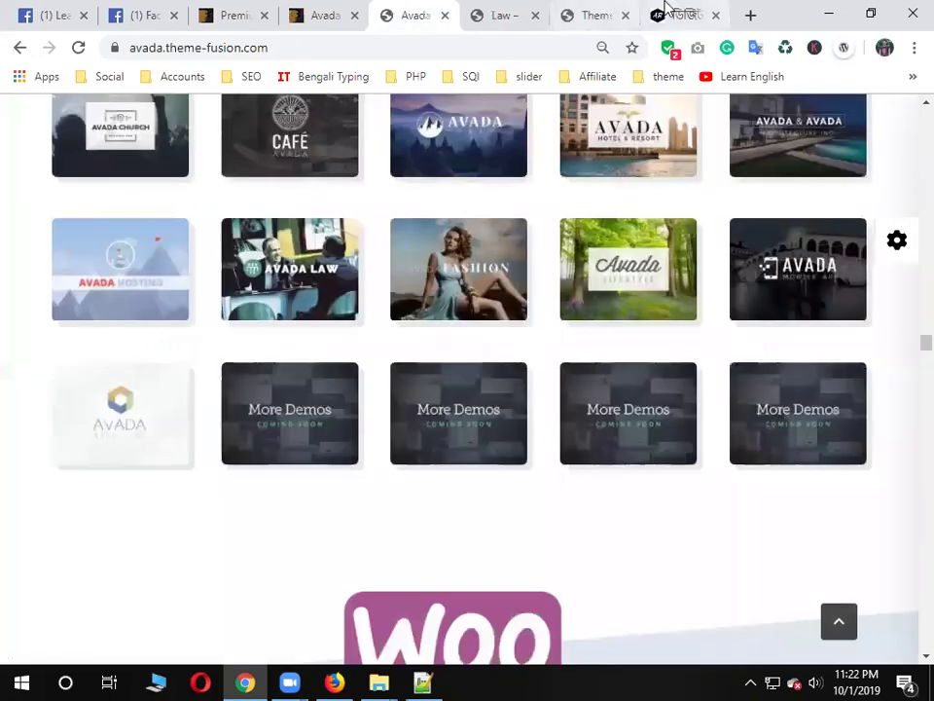
pyautogui.click(659, 10)
pyautogui.click(579, 12)
pyautogui.scroll(1, 477, 251)
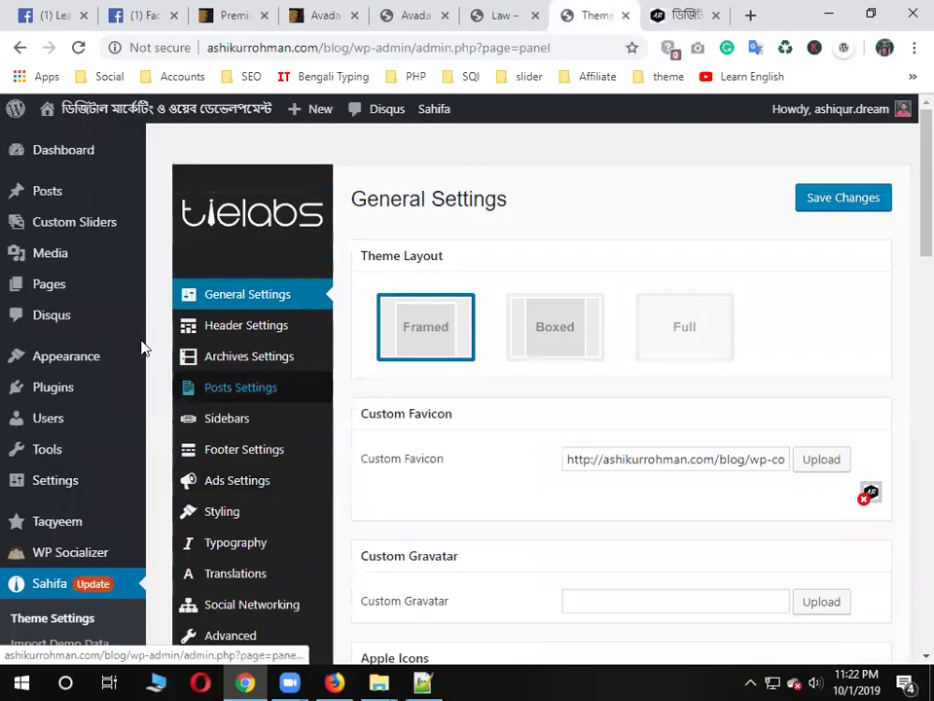
# Return to the Avada Law demo and highlight the "Client Focus" paragraph and the headline "Lawyers with a Global Reputation"
pyautogui.click(497, 13)
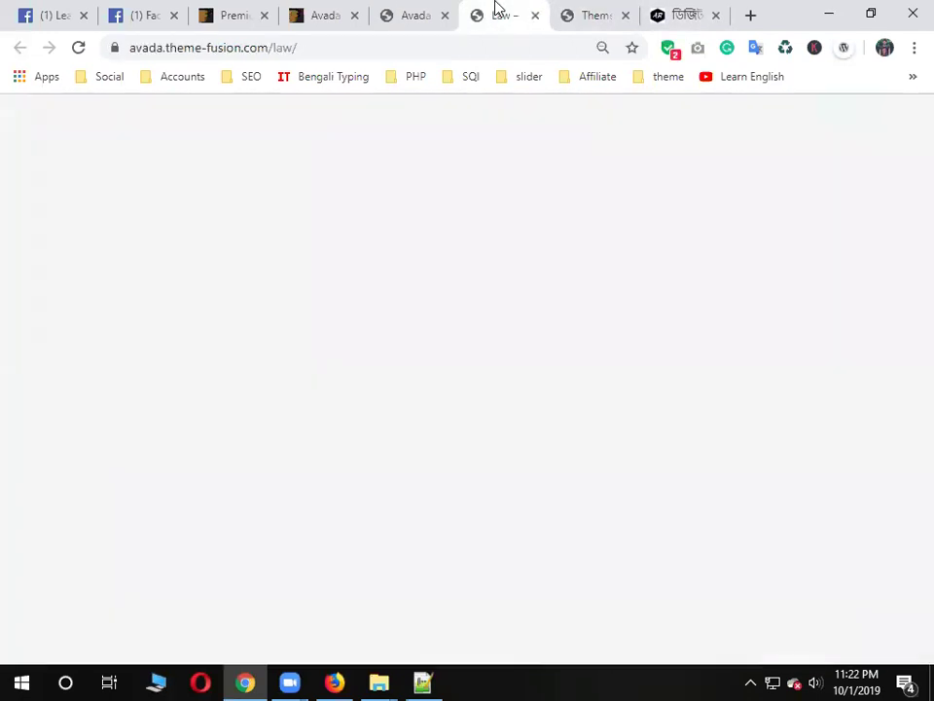
pyautogui.scroll(-5, 532, 455)
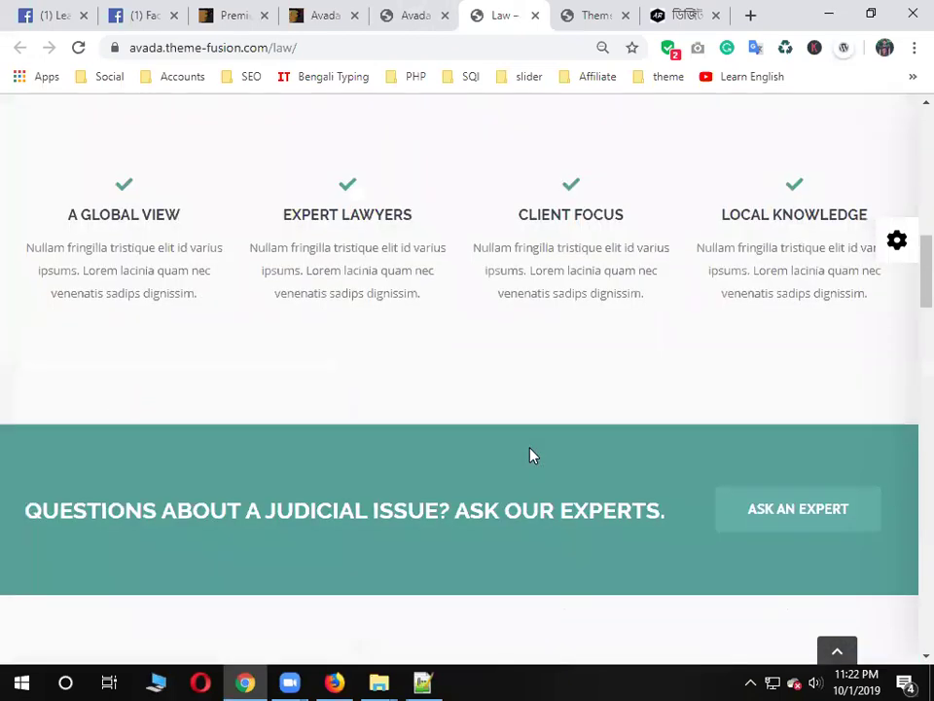
pyautogui.moveTo(619, 297); pyautogui.dragTo(480, 251)
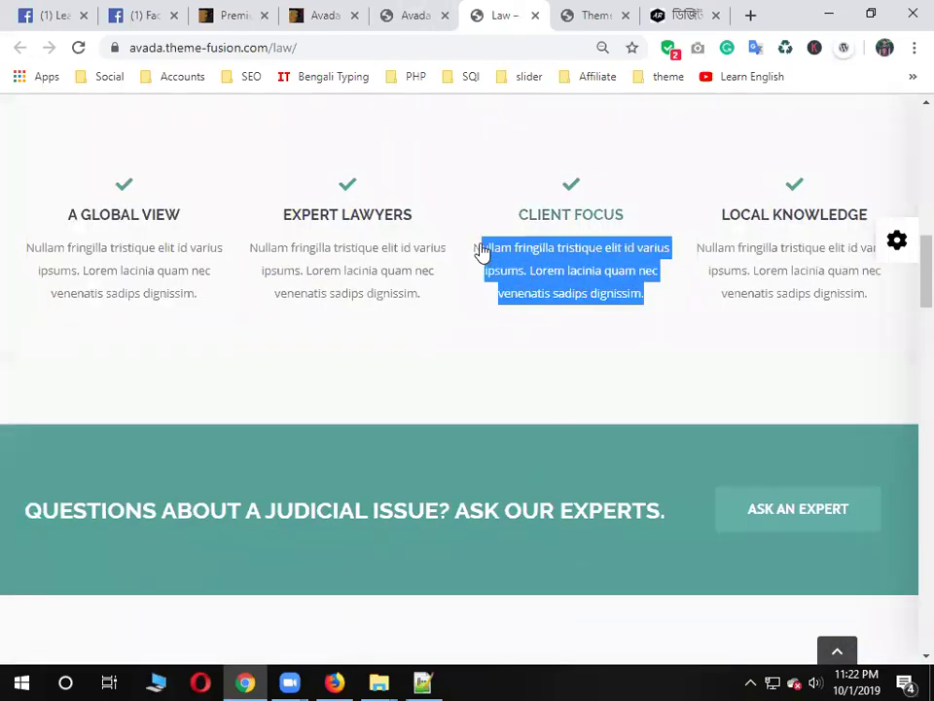
pyautogui.click(837, 650)
pyautogui.doubleClick(521, 386)
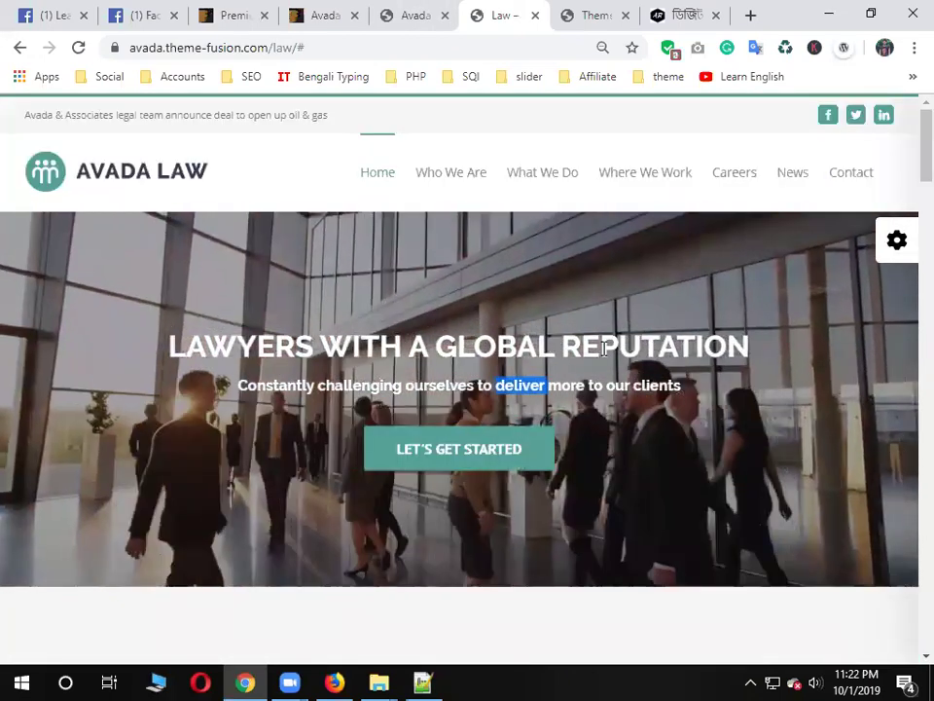
pyautogui.click(613, 346)
pyautogui.tripleClick(613, 345)
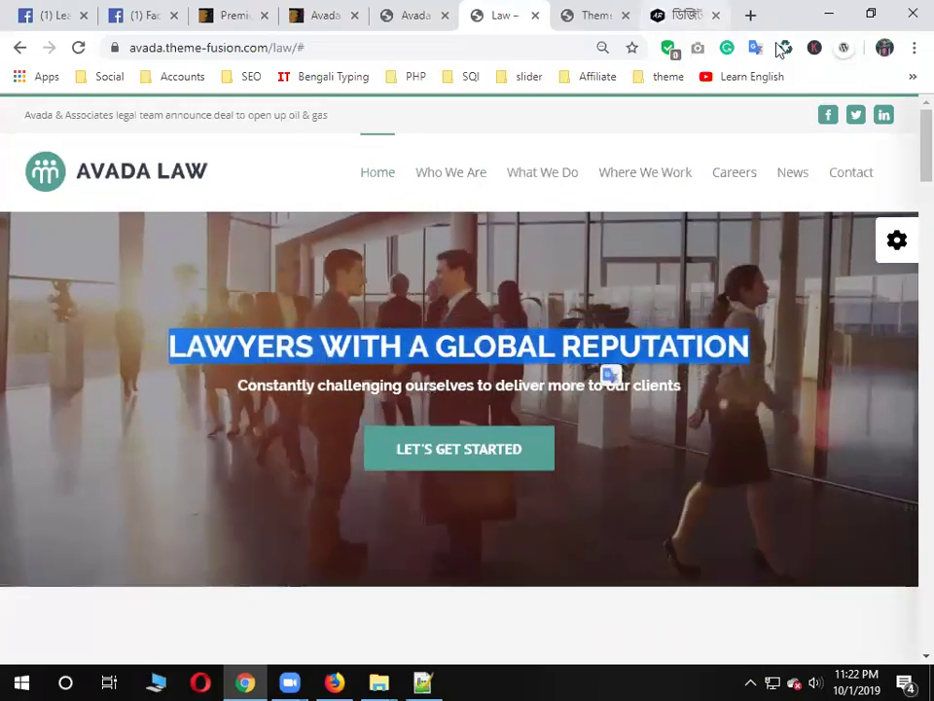
# Switch to the live WordPress blog and look through its posts and sidebar, returning to the page header
pyautogui.hotkey('ctrl', 'Tab')
pyautogui.hotkey('ctrl', 'Tab')
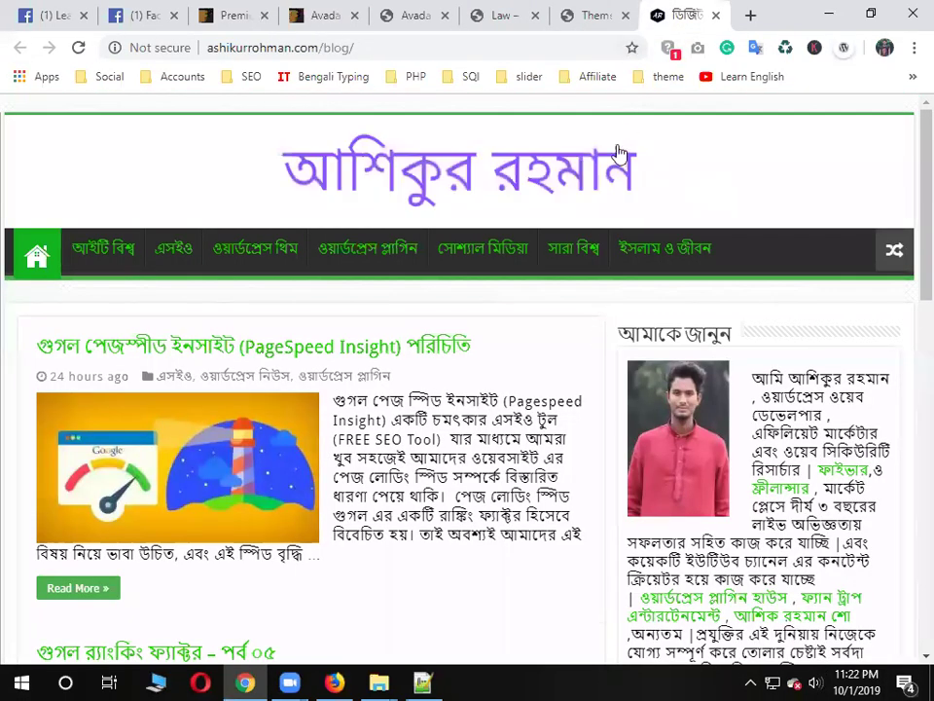
pyautogui.scroll(-4, 655, 468)
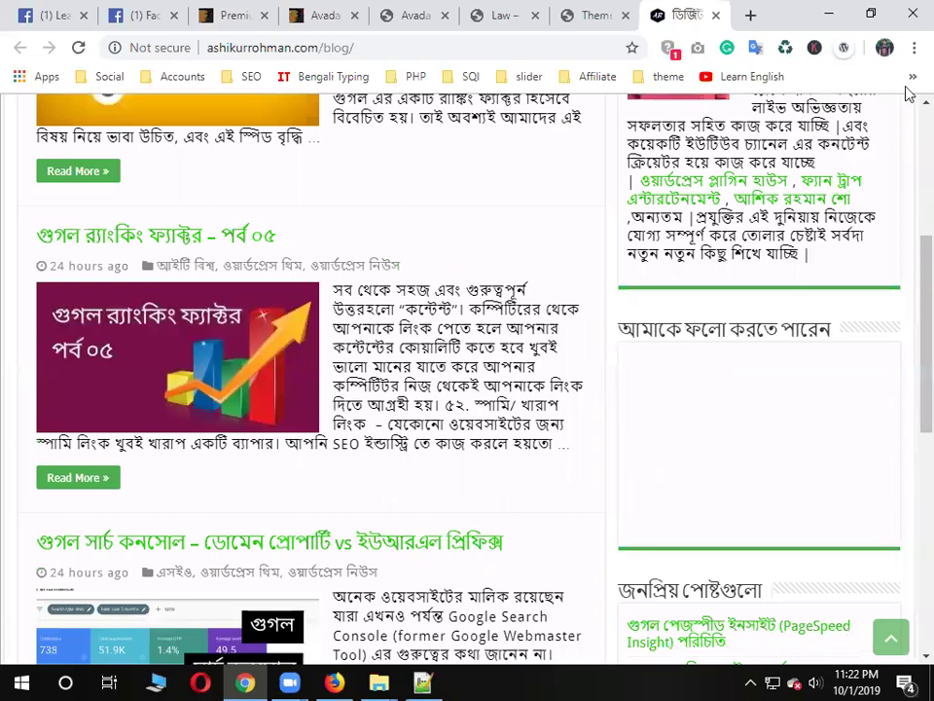
pyautogui.scroll(-4, 503, 242)
pyautogui.scroll(10, 467, 245)
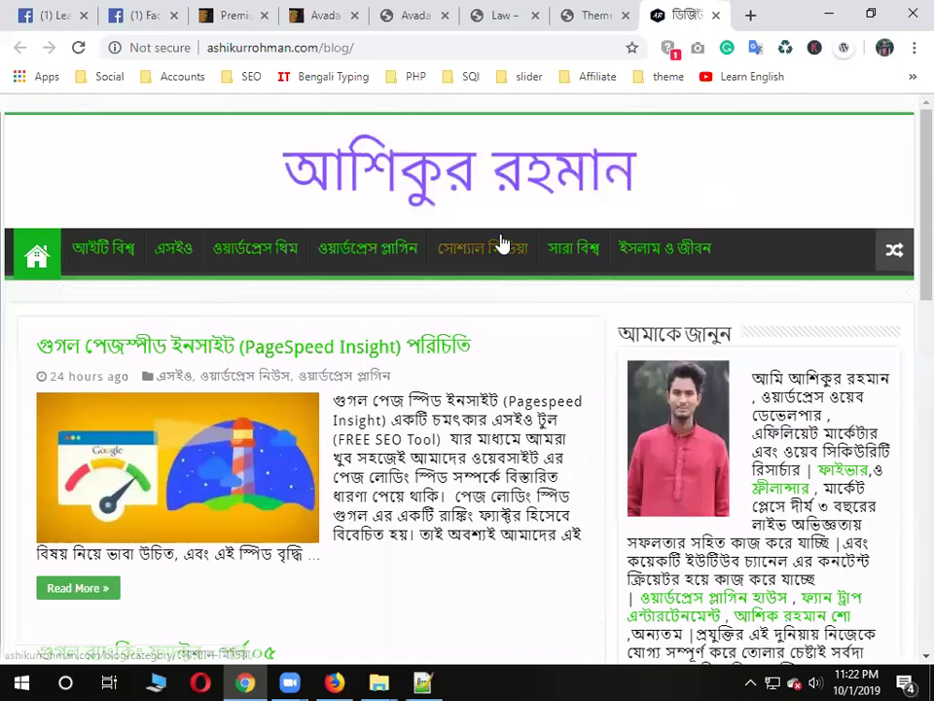
# Restore the browser to a narrow window and widen it in stages to check the blog's responsive layout
pyautogui.click(873, 14)
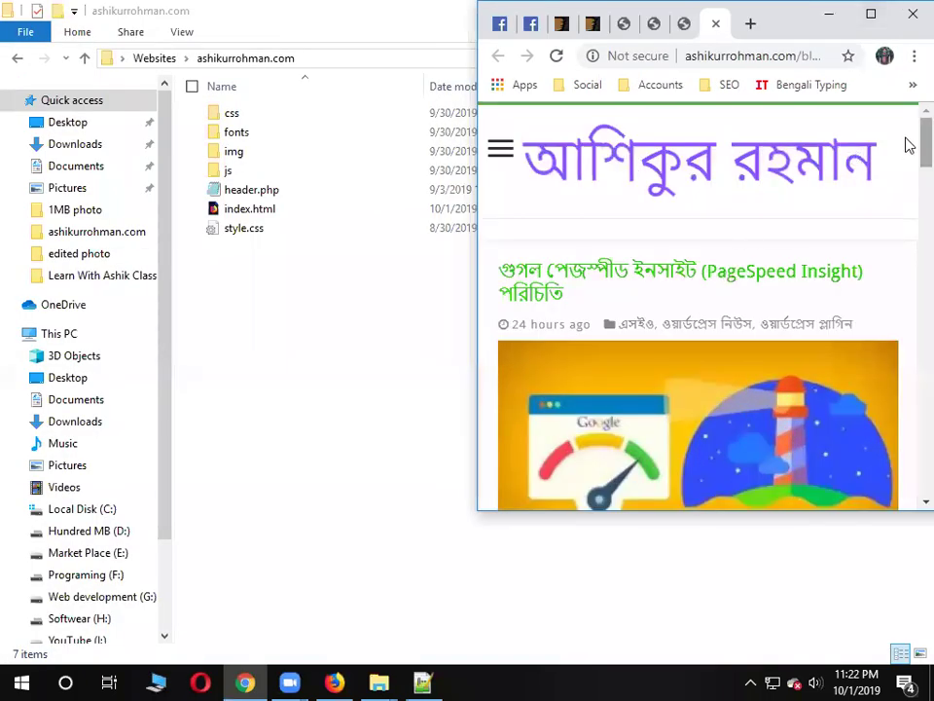
pyautogui.scroll(-5, 909, 156)
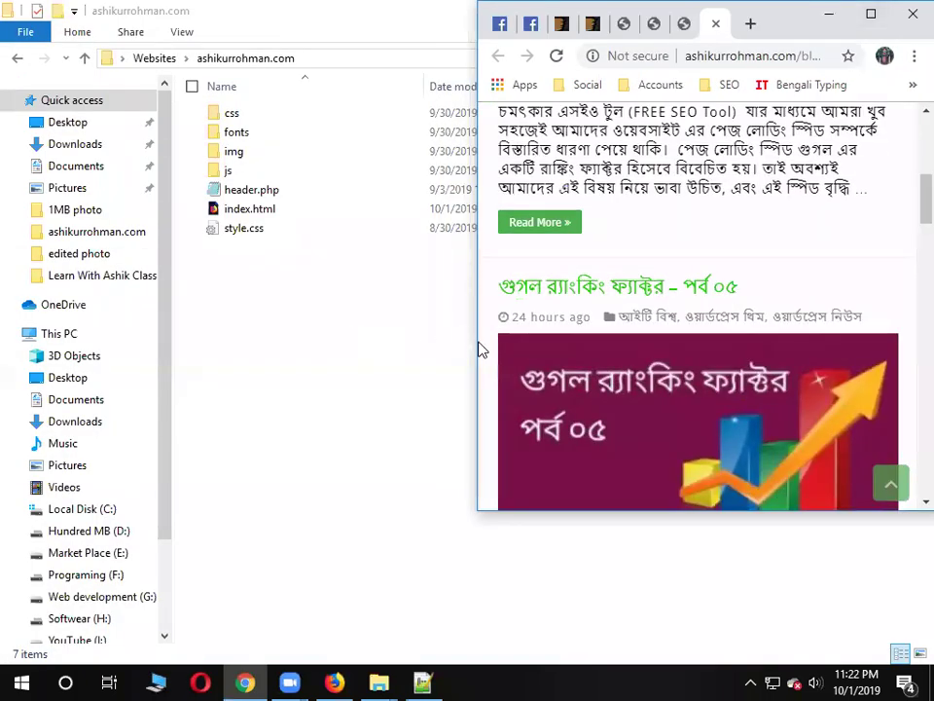
pyautogui.hotkey('ctrl', 'a')
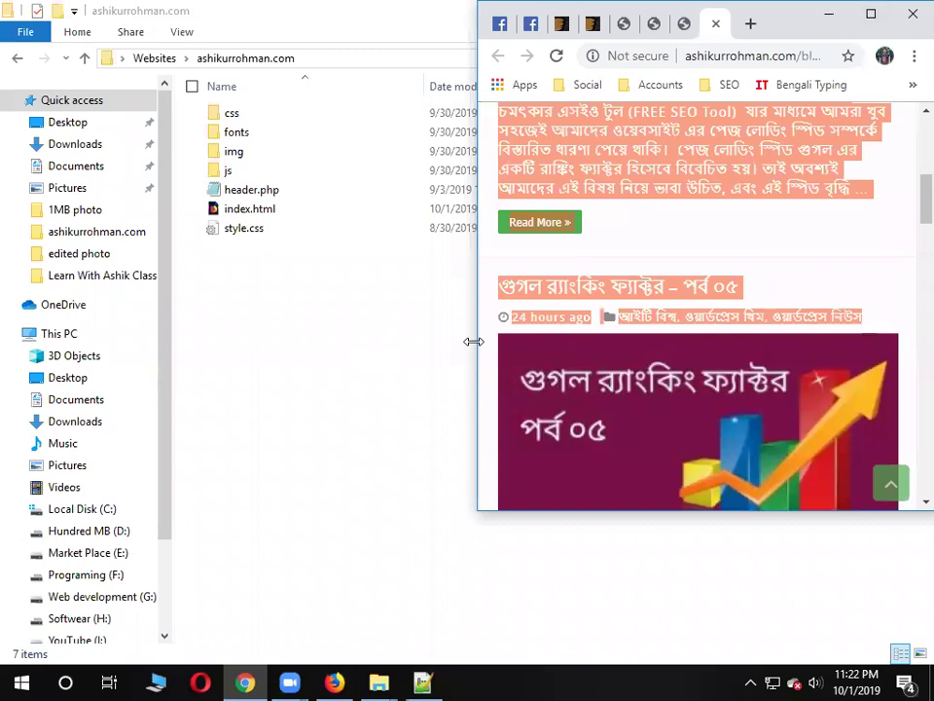
pyautogui.moveTo(476, 352); pyautogui.dragTo(329, 352)
pyautogui.scroll(-5, 669, 319)
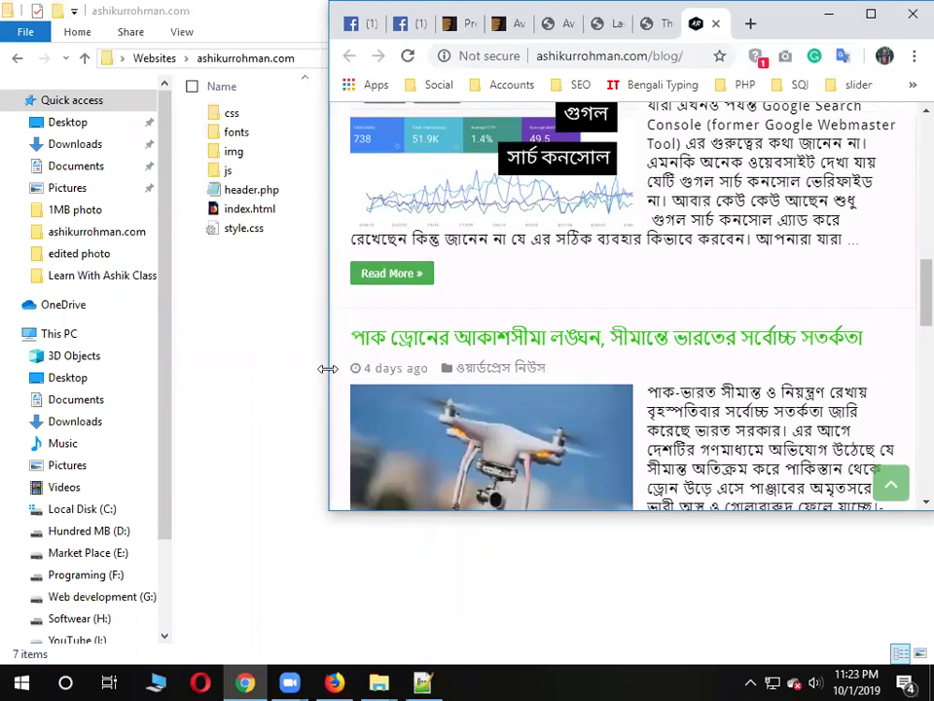
pyautogui.moveTo(128, 363); pyautogui.dragTo(129, 363)
pyautogui.scroll(-7, 643, 283)
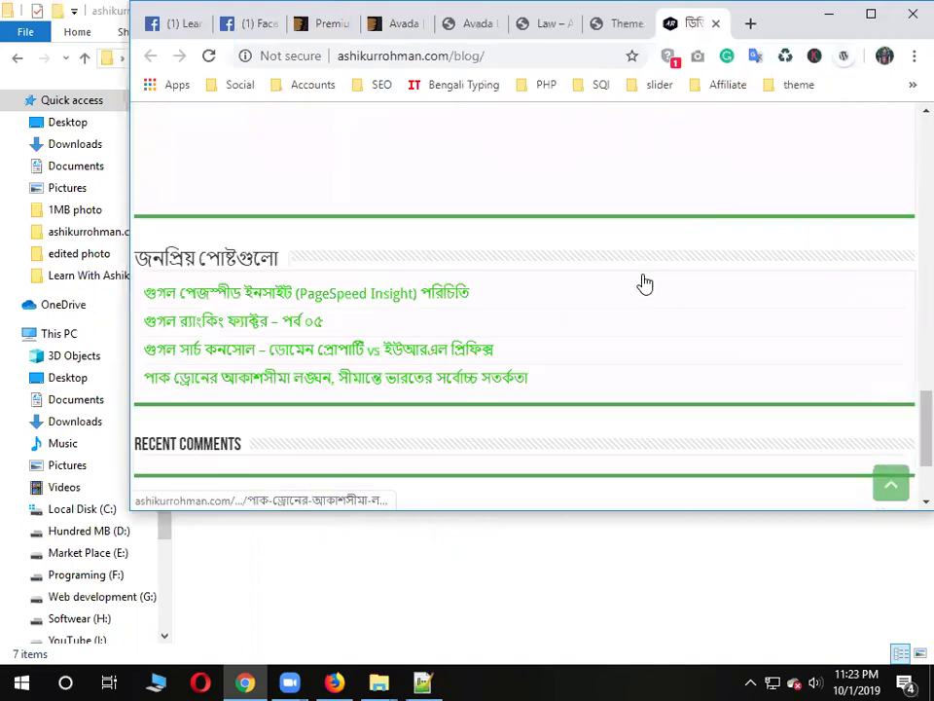
pyautogui.scroll(8, 642, 283)
pyautogui.scroll(5, 643, 282)
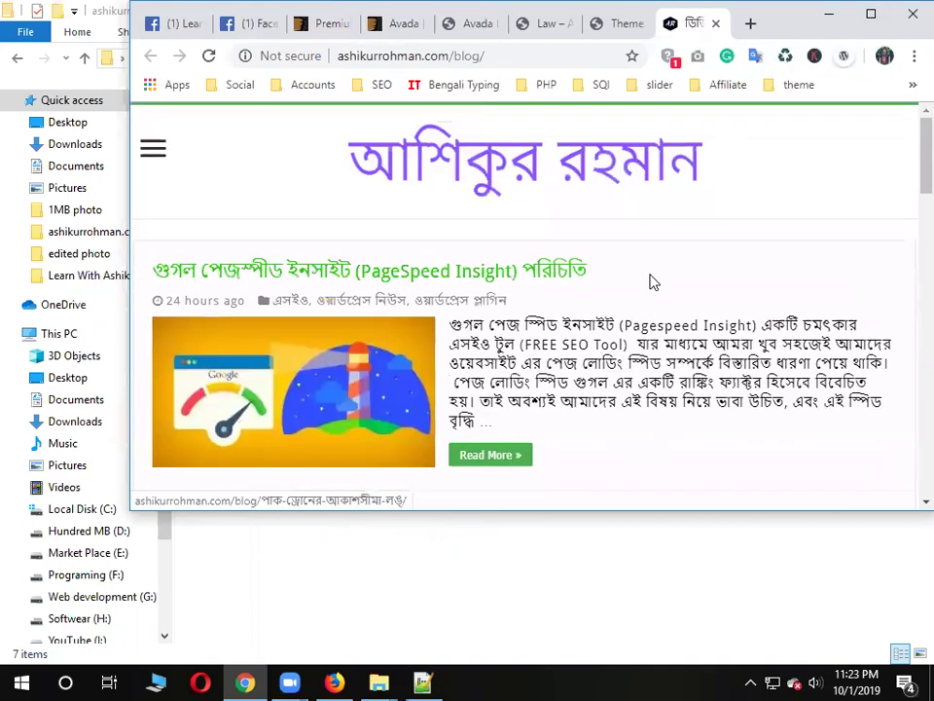
# Maximize the browser window and view the blog's full-width layout down to the footer and back to the header
pyautogui.click(870, 14)
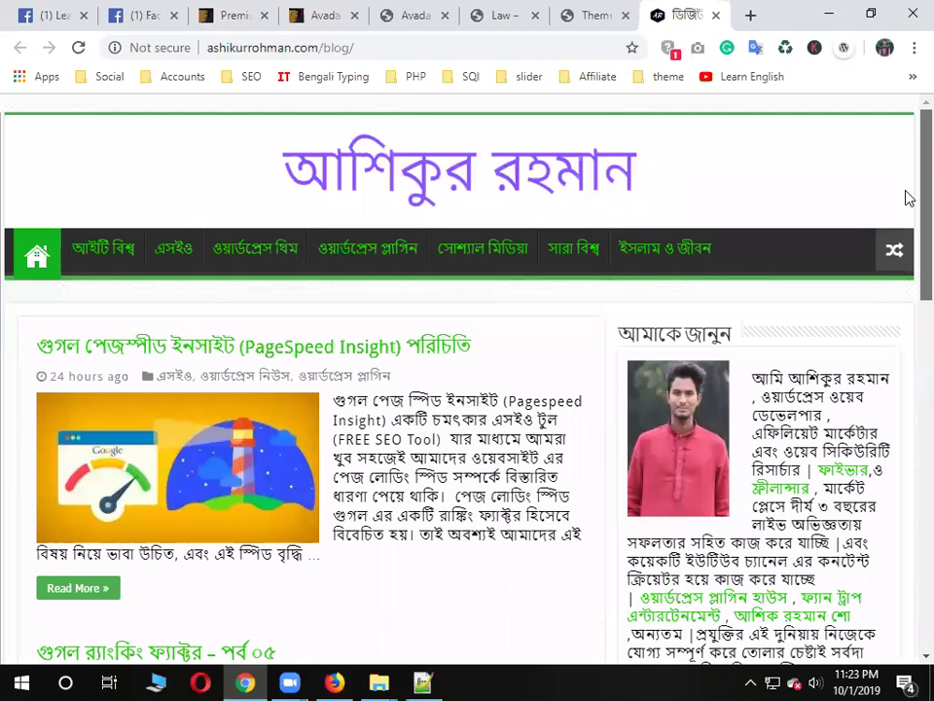
pyautogui.scroll(-8, 909, 199)
pyautogui.scroll(-3, 909, 541)
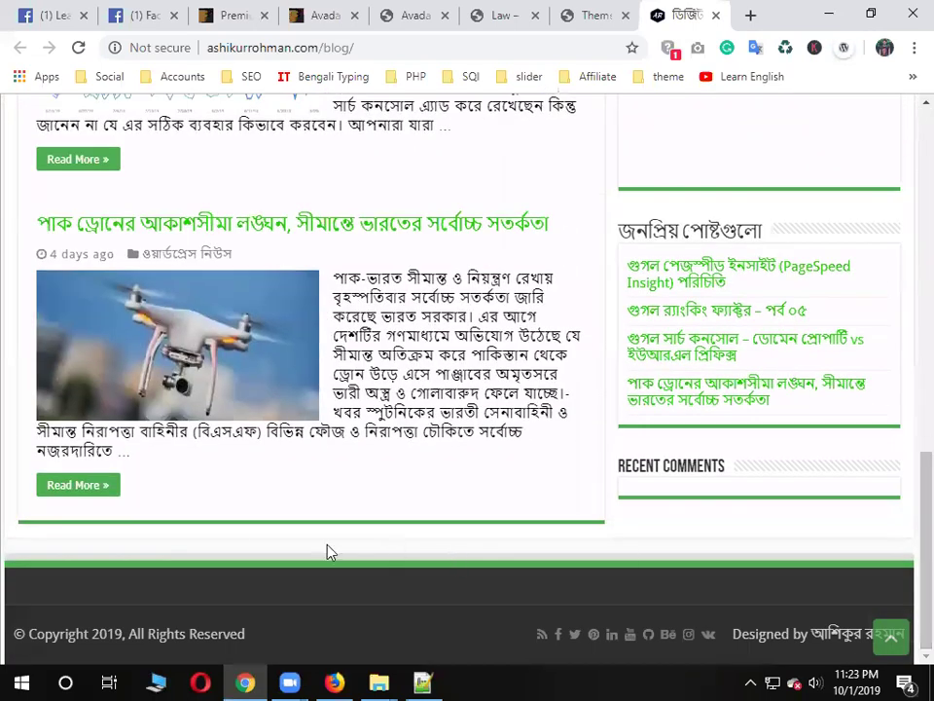
pyautogui.scroll(5, 175, 521)
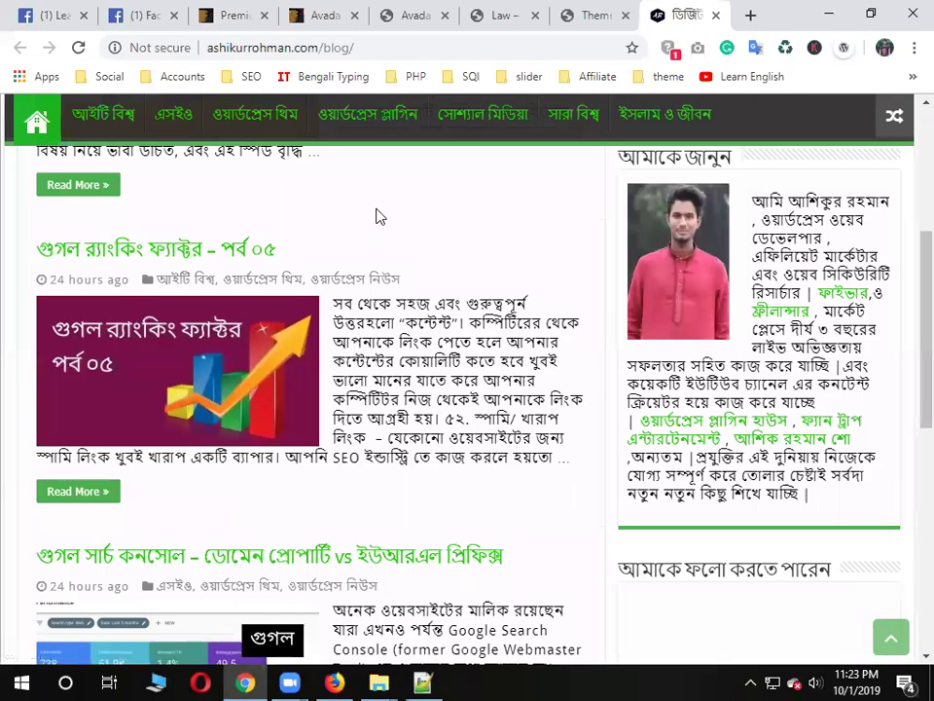
pyautogui.scroll(3, 378, 214)
pyautogui.scroll(2, 378, 215)
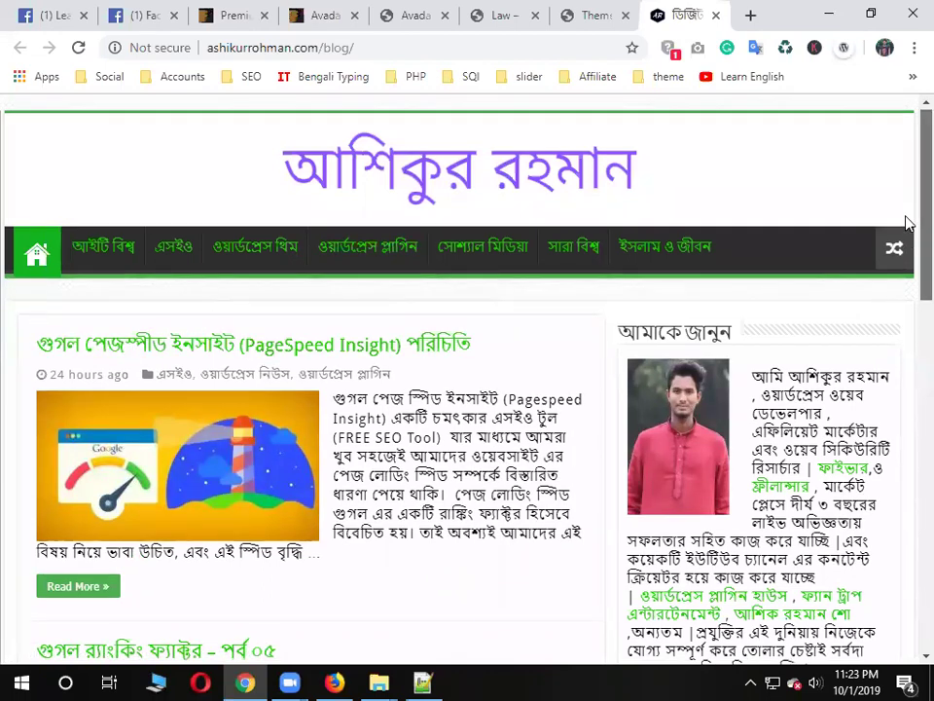
# Highlight the blog's site title and view the page's source code down to its end
pyautogui.scroll(-10, 908, 389)
pyautogui.moveTo(905, 562); pyautogui.dragTo(911, 98)
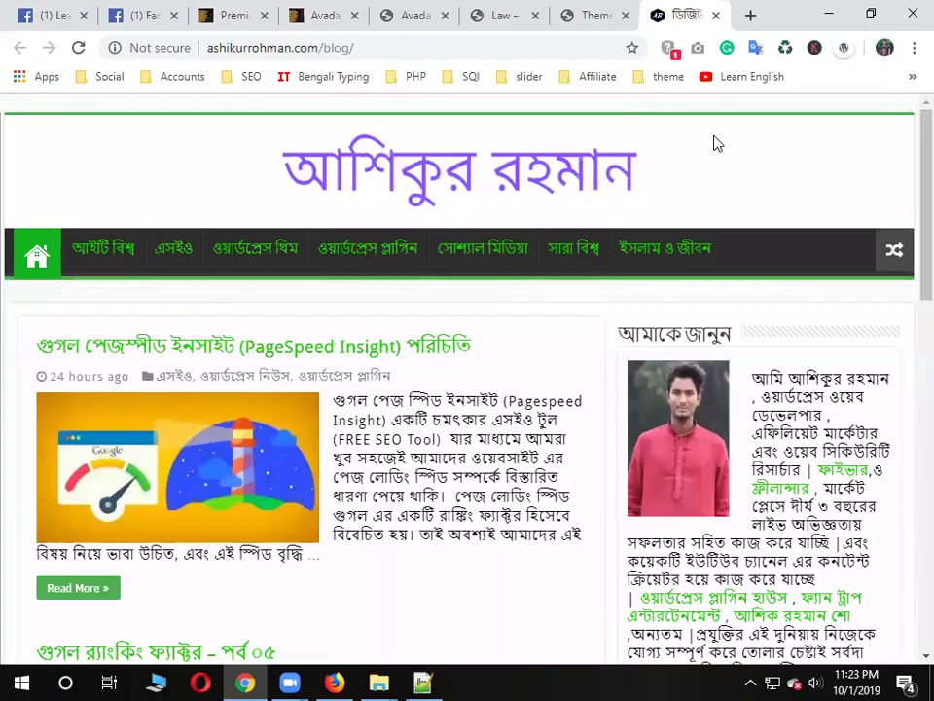
pyautogui.moveTo(716, 142); pyautogui.dragTo(197, 185)
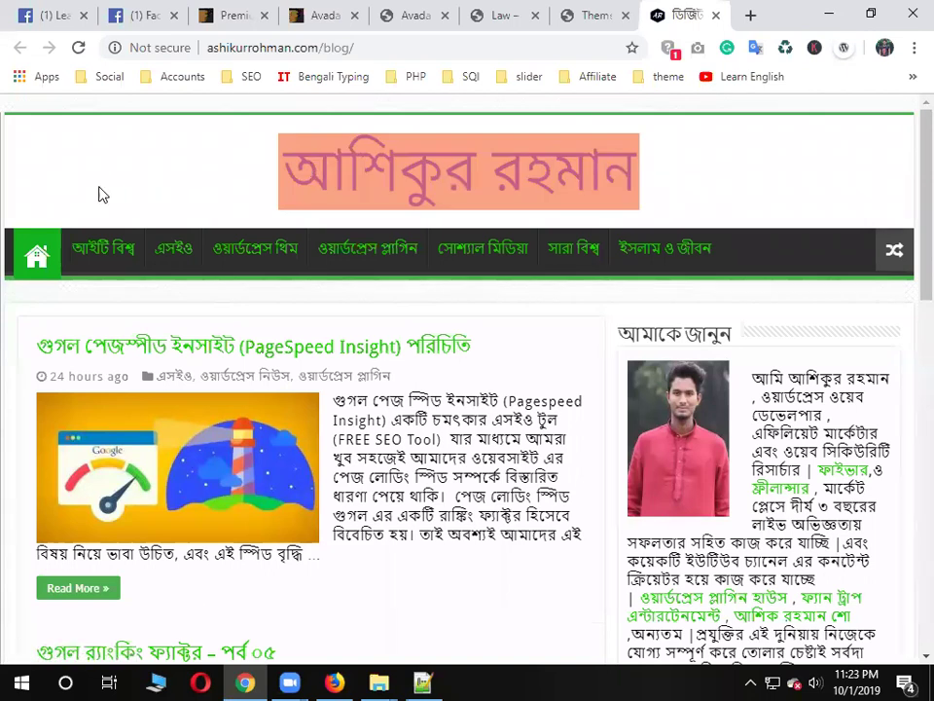
pyautogui.rightClick(152, 146)
pyautogui.click(491, 258)
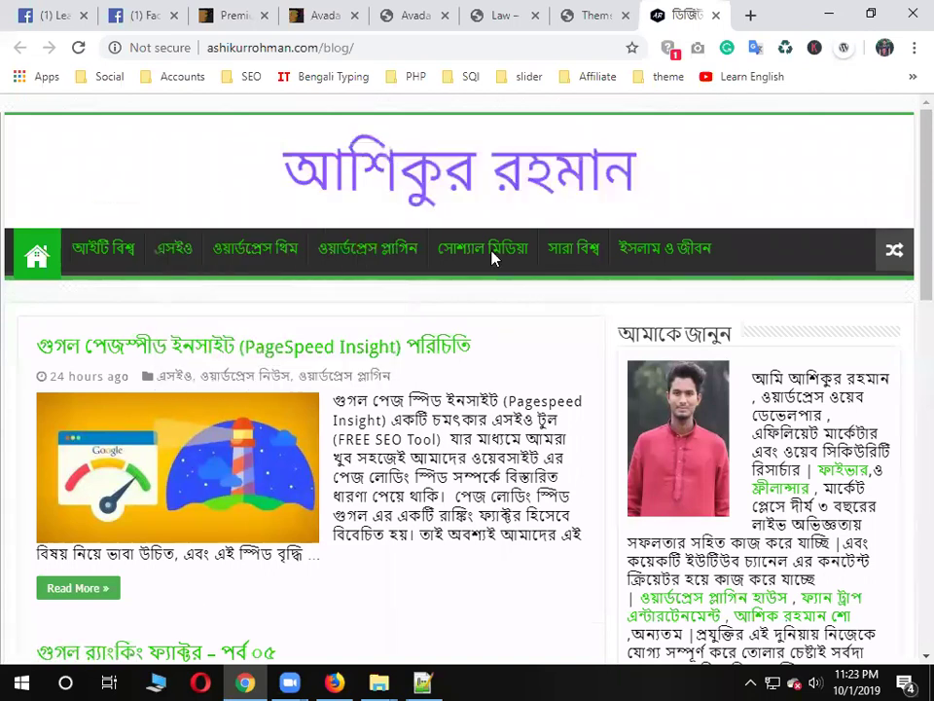
pyautogui.moveTo(907, 131); pyautogui.dragTo(907, 667)
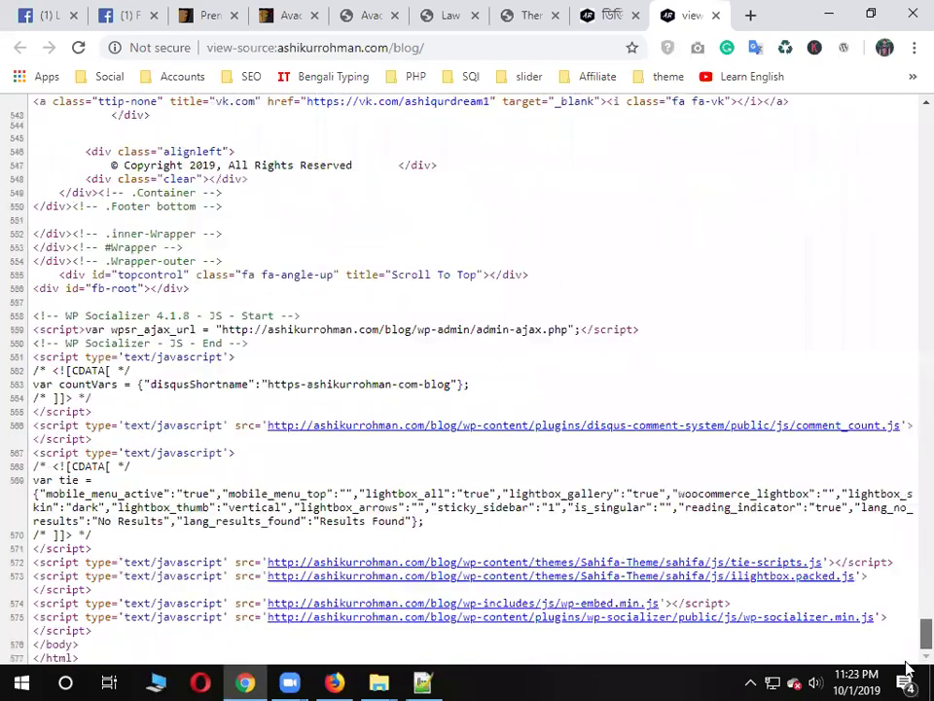
# Compare the rendered blog page with its source code and close the source view
pyautogui.click(605, 14)
pyautogui.scroll(-5, 412, 581)
pyautogui.scroll(5, 446, 552)
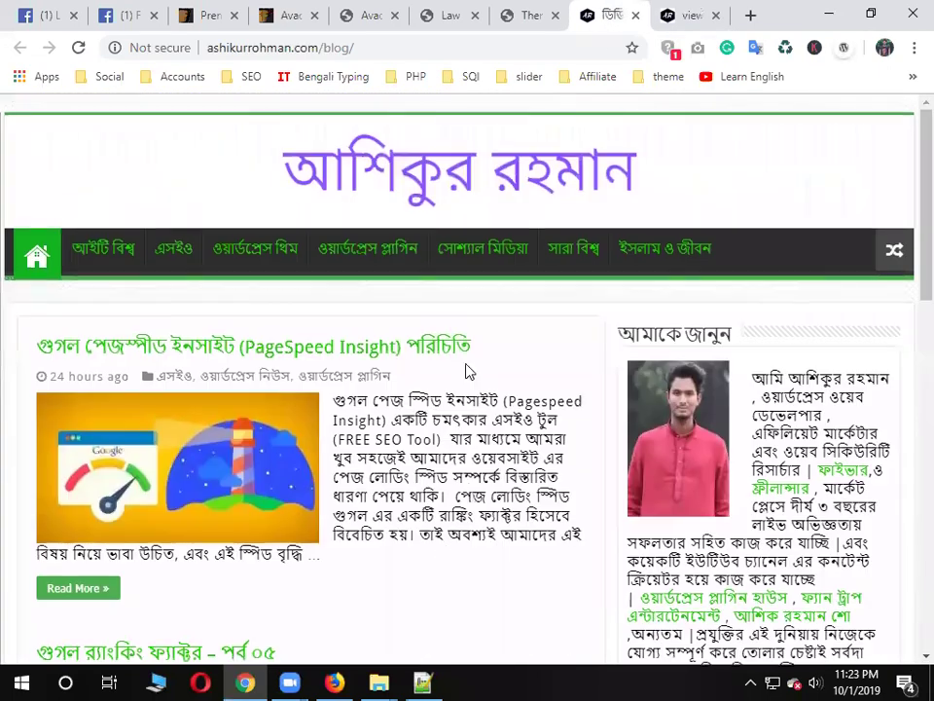
pyautogui.click(686, 11)
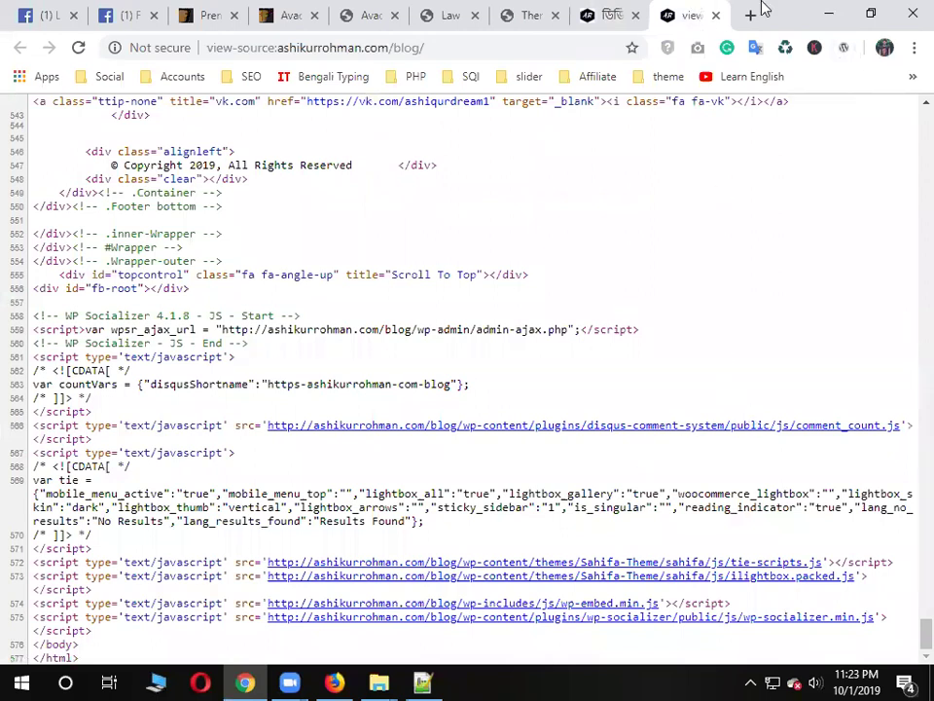
pyautogui.middleClick(699, 15)
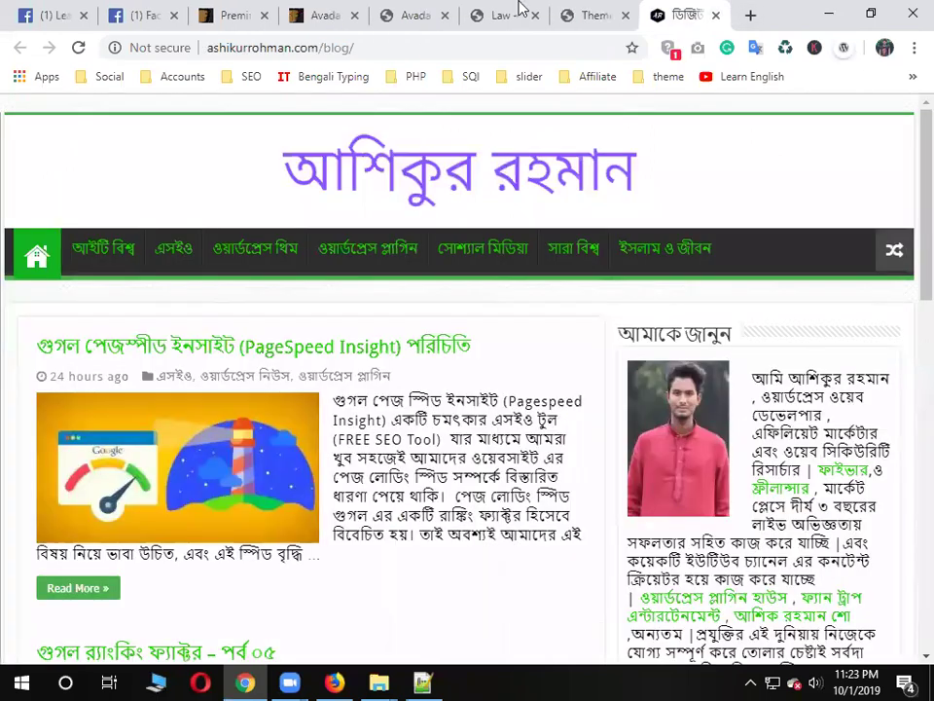
# Go back through the open Avada pages and close Avada's ThemeForest item page
pyautogui.click(598, 14)
pyautogui.click(506, 11)
pyautogui.click(413, 14)
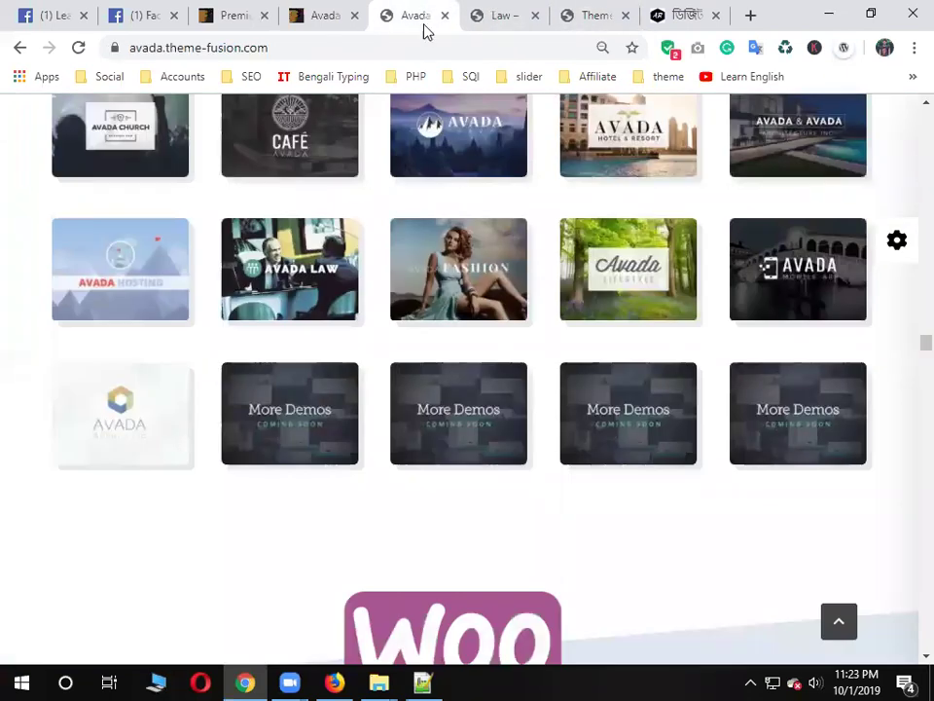
pyautogui.click(321, 15)
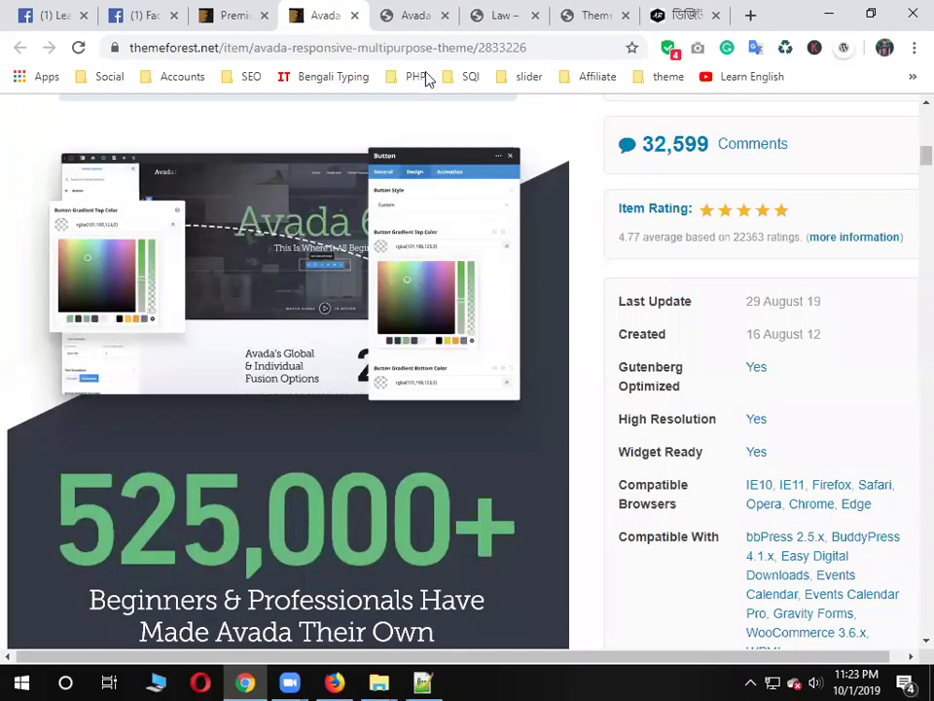
pyautogui.click(391, 12)
pyautogui.click(319, 13)
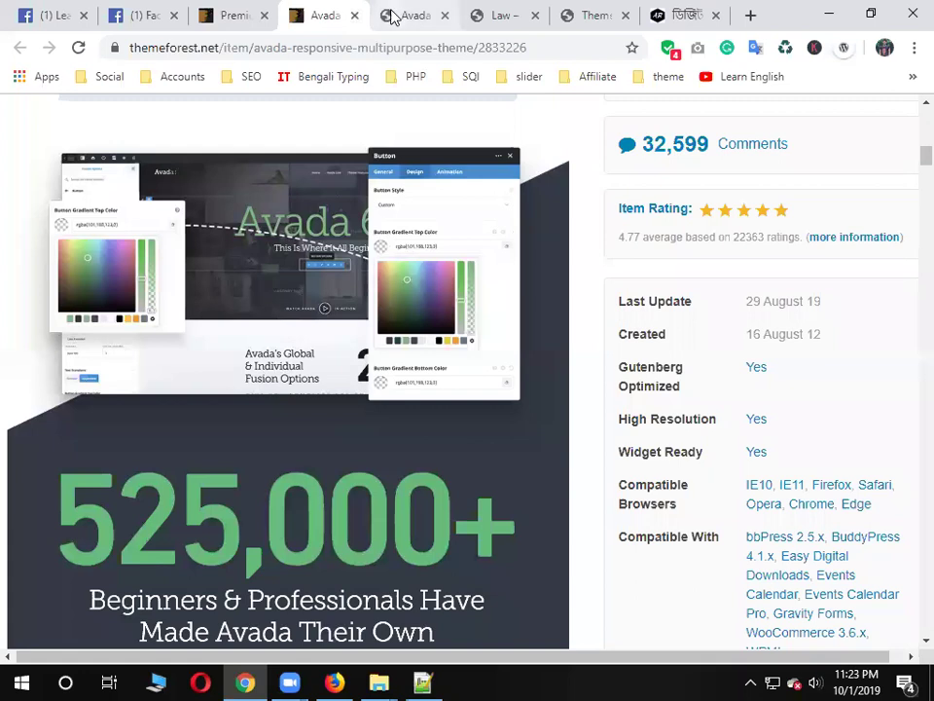
pyautogui.click(391, 14)
pyautogui.click(355, 16)
# Copy the address of the Avada live demo site, avada.theme-fusion.com, and close that page
pyautogui.click(301, 45)
pyautogui.rightClick(300, 44)
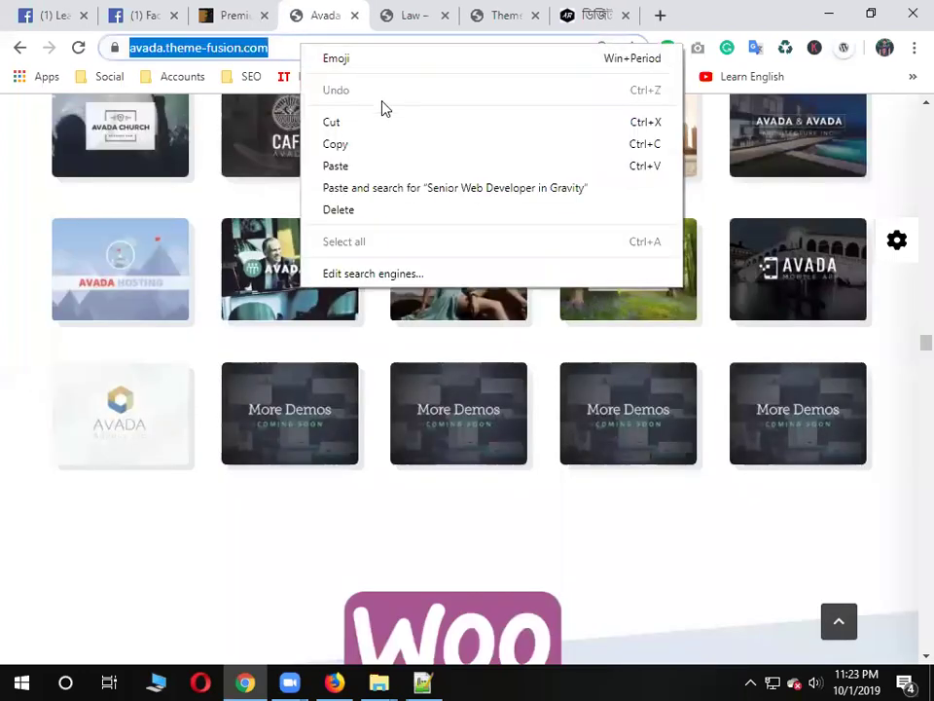
pyautogui.click(336, 143)
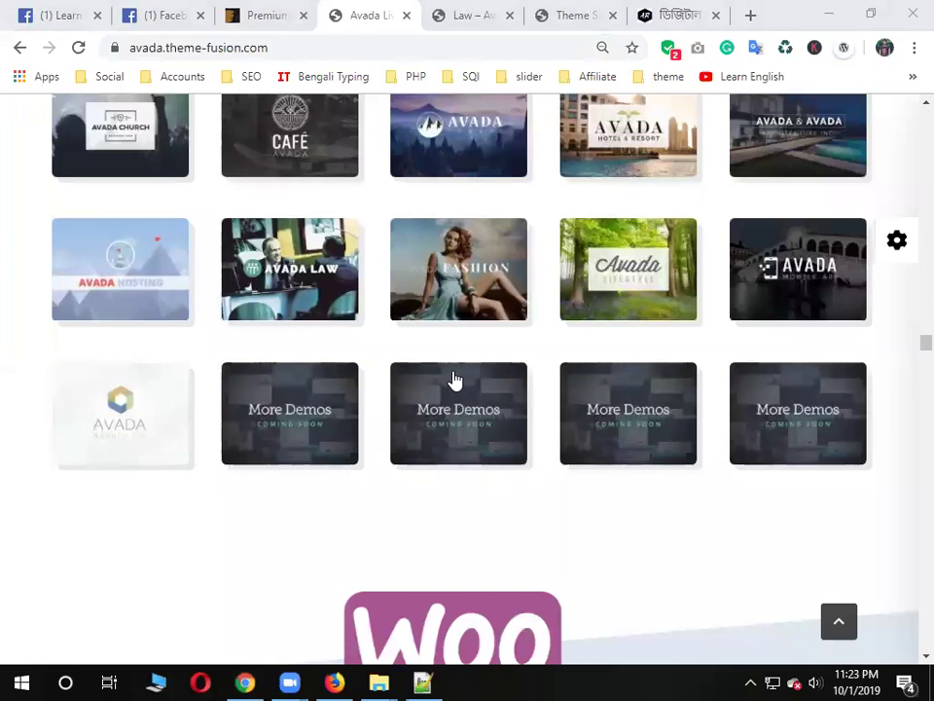
pyautogui.click(285, 18)
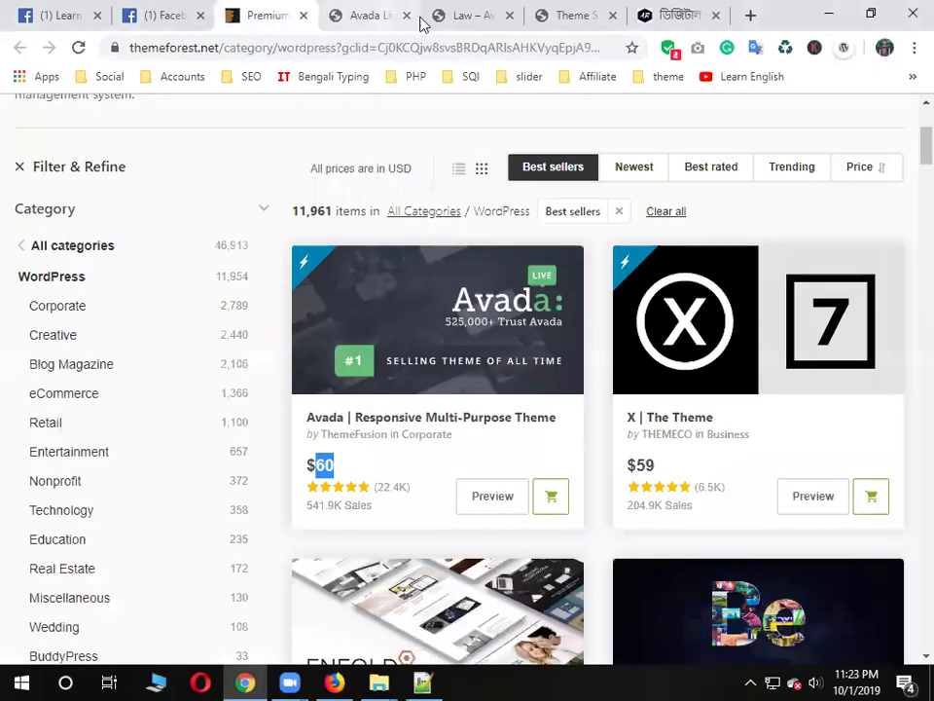
pyautogui.click(407, 15)
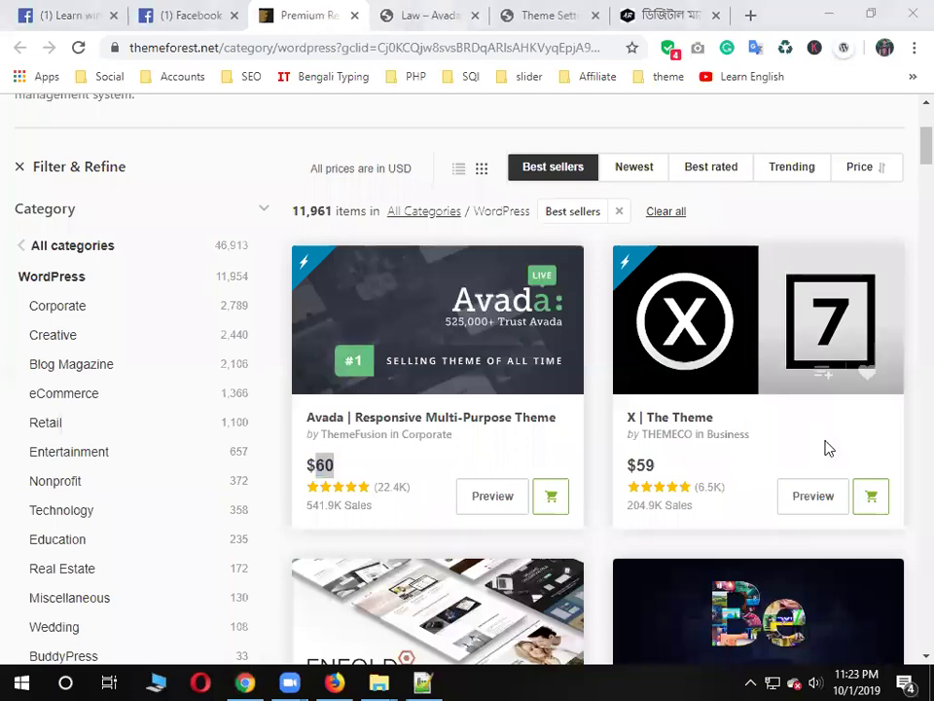
# Return to the Facebook group's course outline and highlight the Sahifa and Be theme entries under Premium Theme Customization
pyautogui.scroll(-3, 787, 411)
pyautogui.rightClick(673, 235)
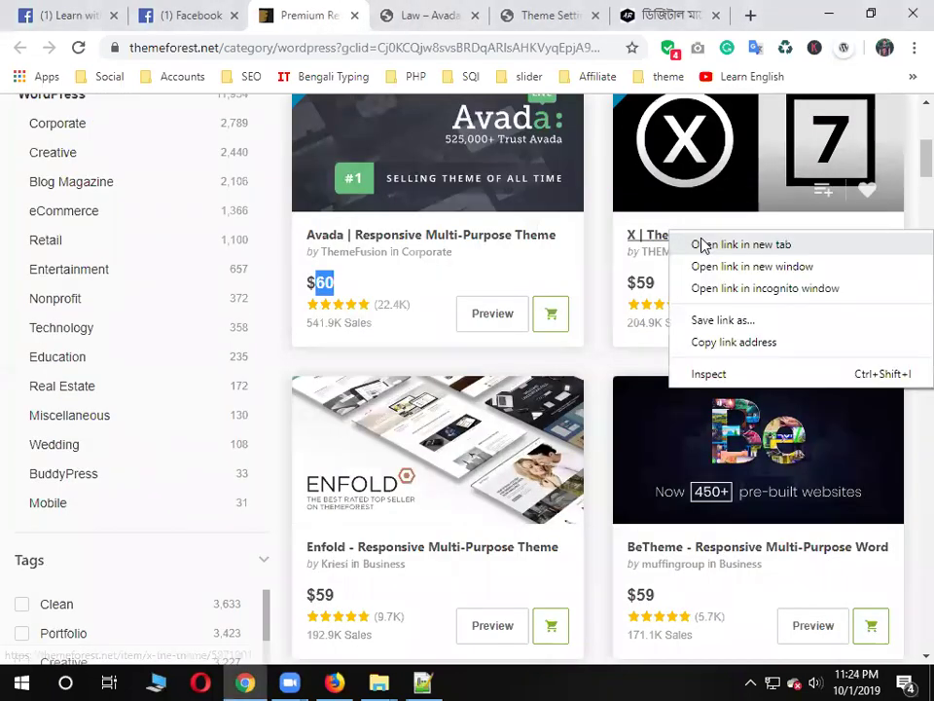
pyautogui.click(78, 17)
pyautogui.click(78, 18)
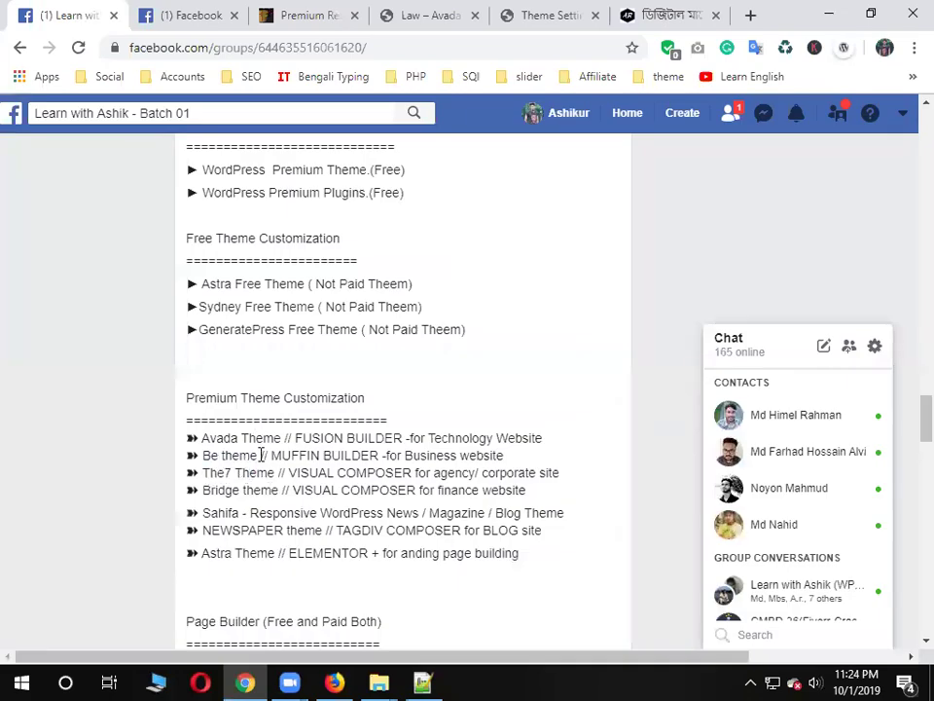
pyautogui.moveTo(202, 513); pyautogui.dragTo(275, 513)
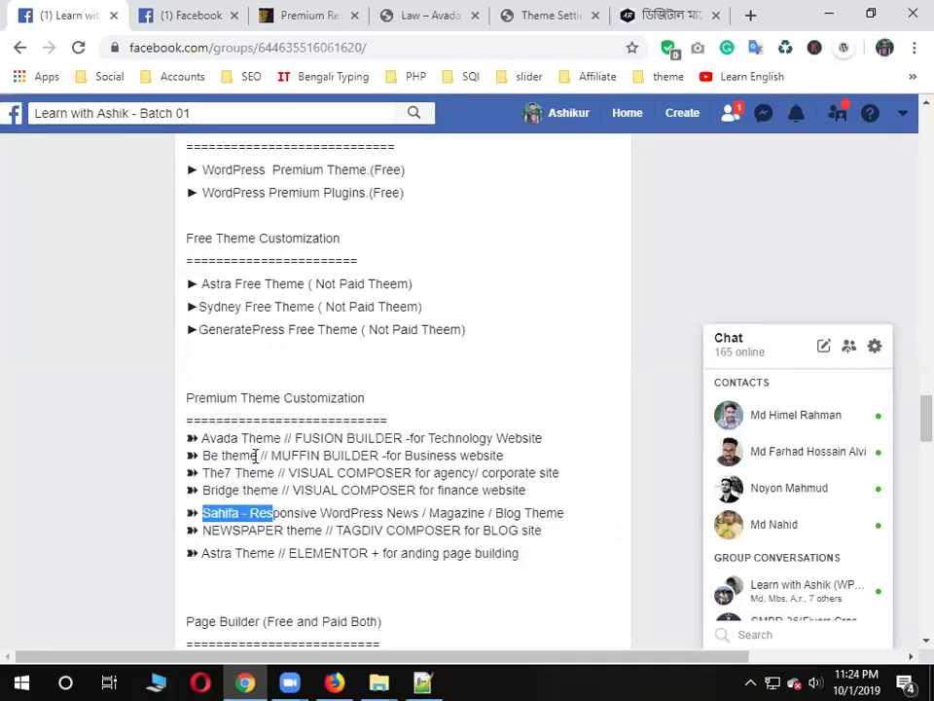
pyautogui.moveTo(256, 455); pyautogui.dragTo(208, 456)
# Open the BeTheme item page in a new tab from ThemeForest's best-selling WordPress themes and switch to it
pyautogui.click(229, 8)
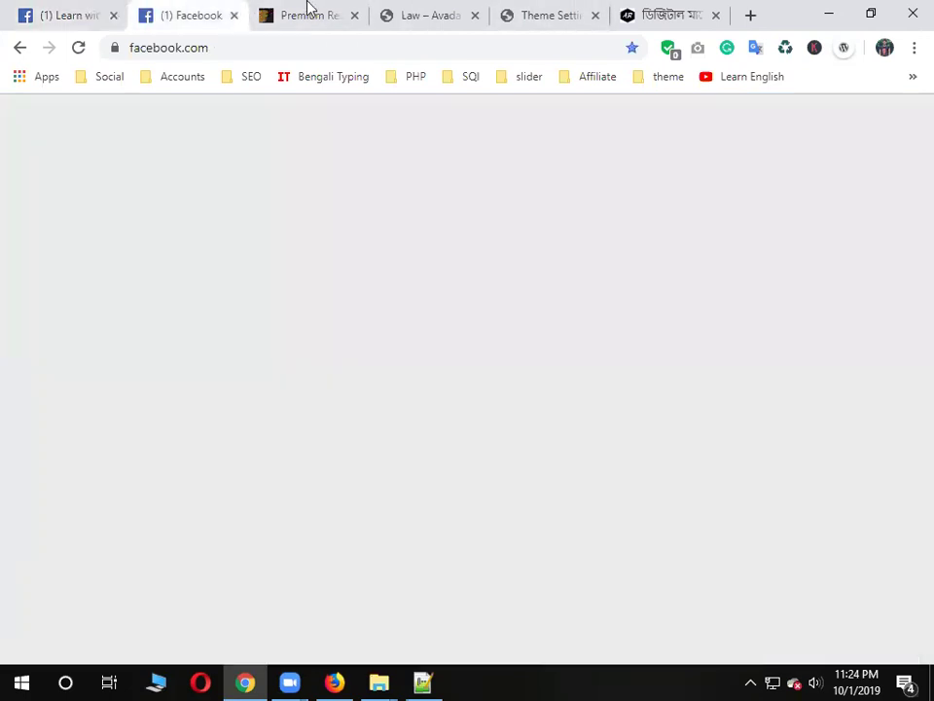
pyautogui.click(309, 10)
pyautogui.scroll(-3, 507, 493)
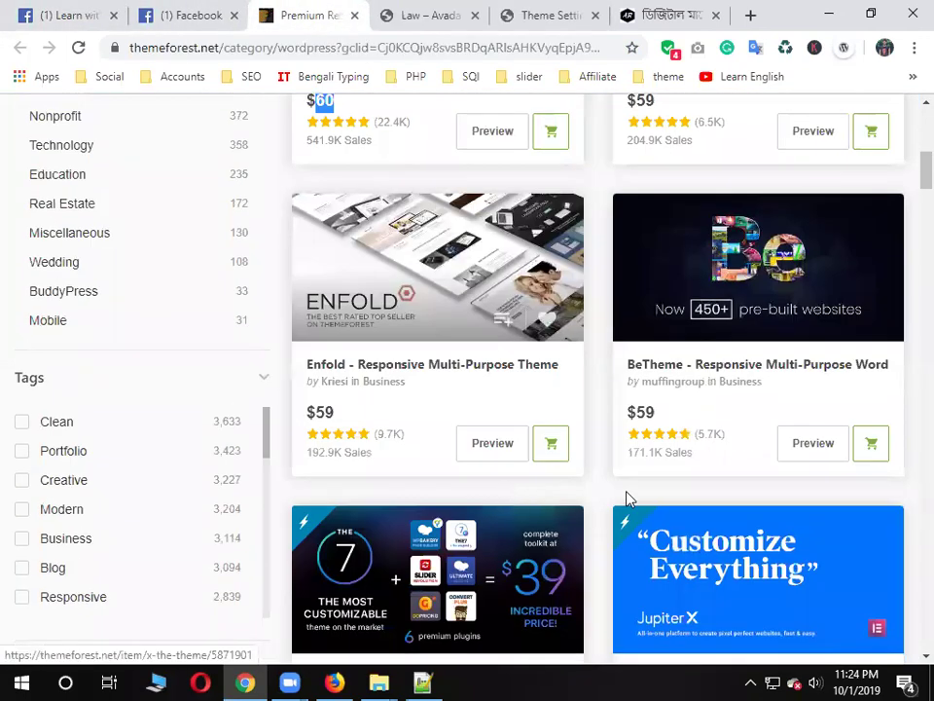
pyautogui.rightClick(740, 367)
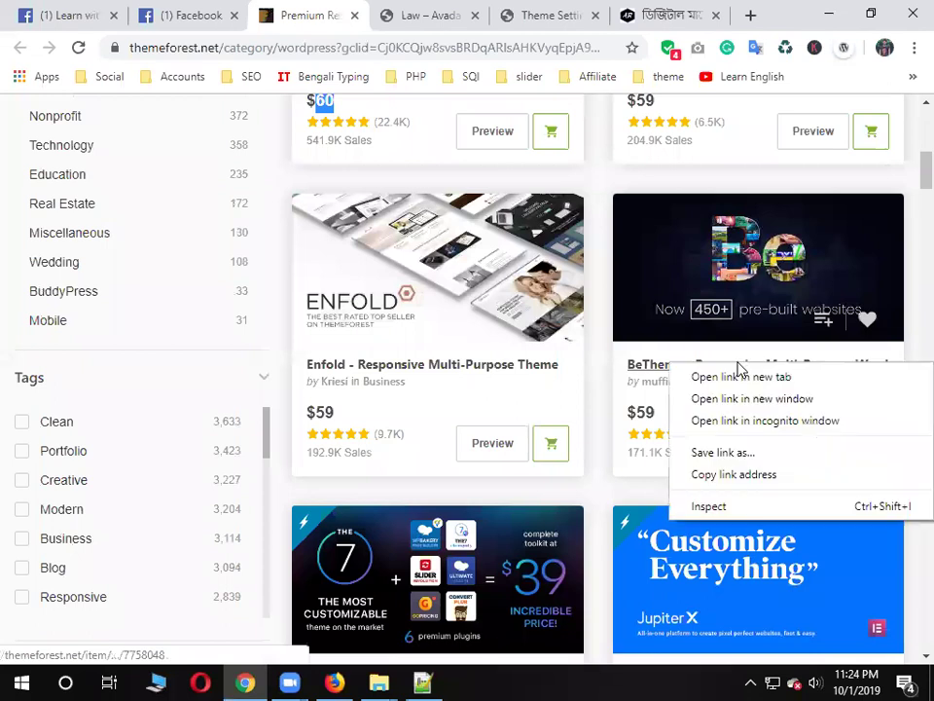
pyautogui.click(759, 378)
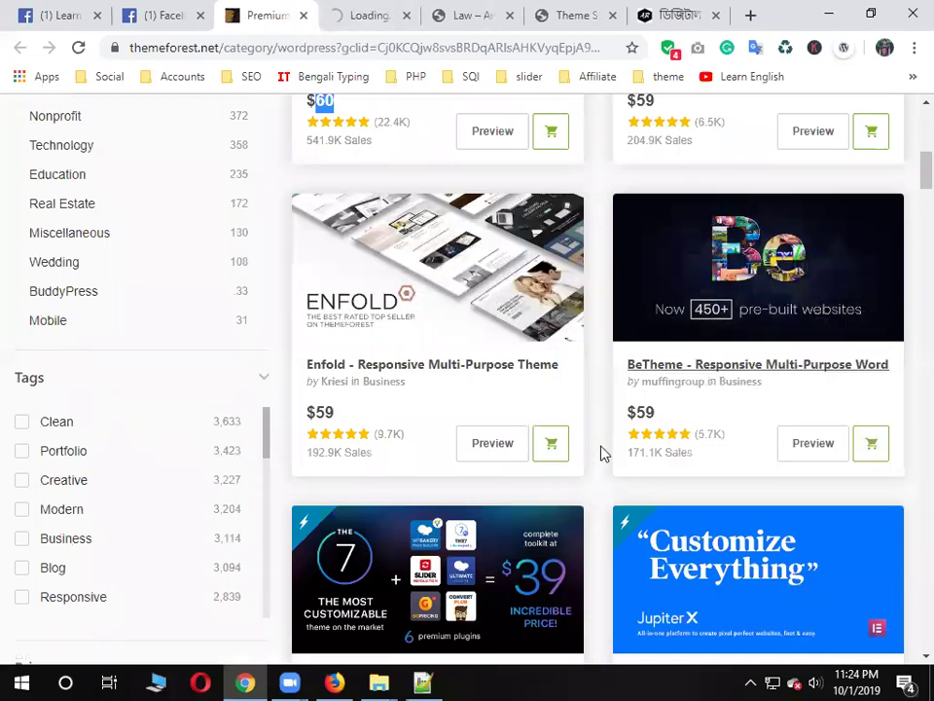
pyautogui.click(365, 10)
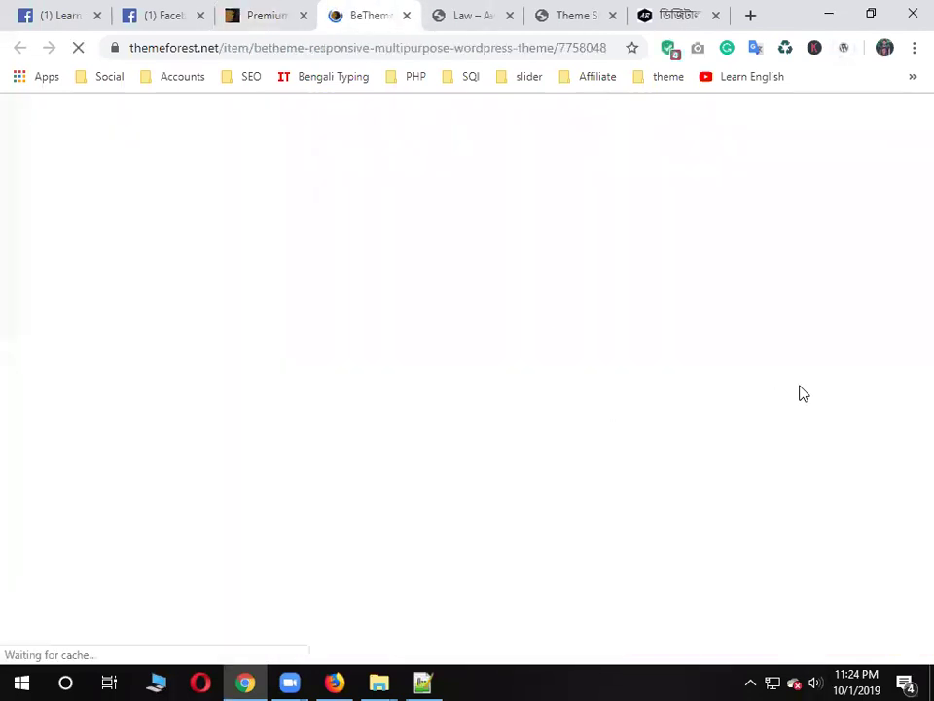
# Highlight BeTheme's number of sales and its Regular License price on the item page
pyautogui.scroll(-10, 792, 441)
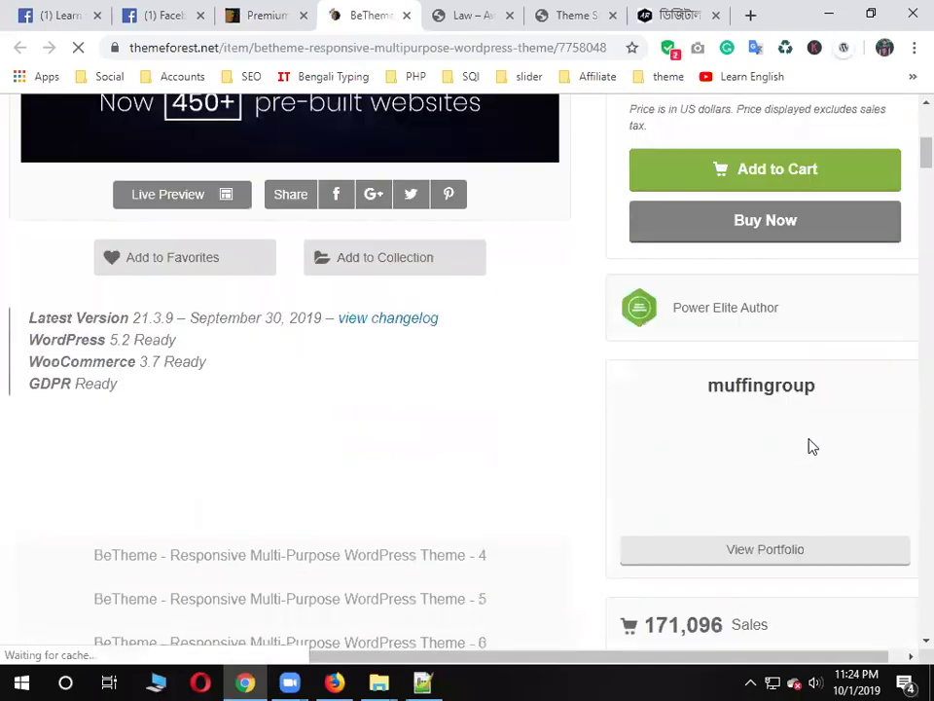
pyautogui.moveTo(722, 391); pyautogui.dragTo(651, 395)
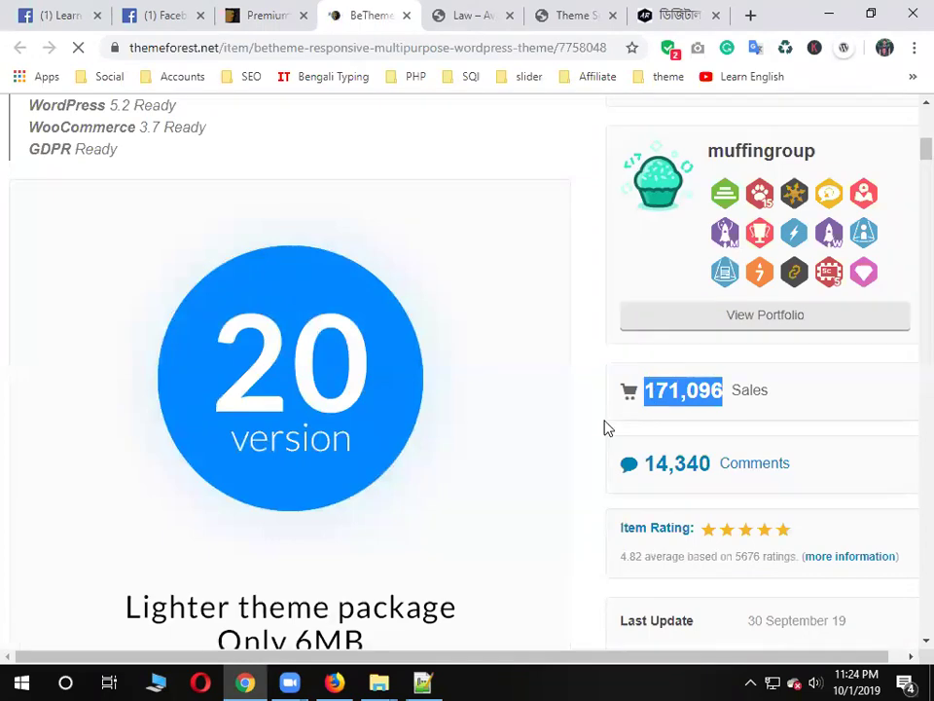
pyautogui.scroll(8, 605, 428)
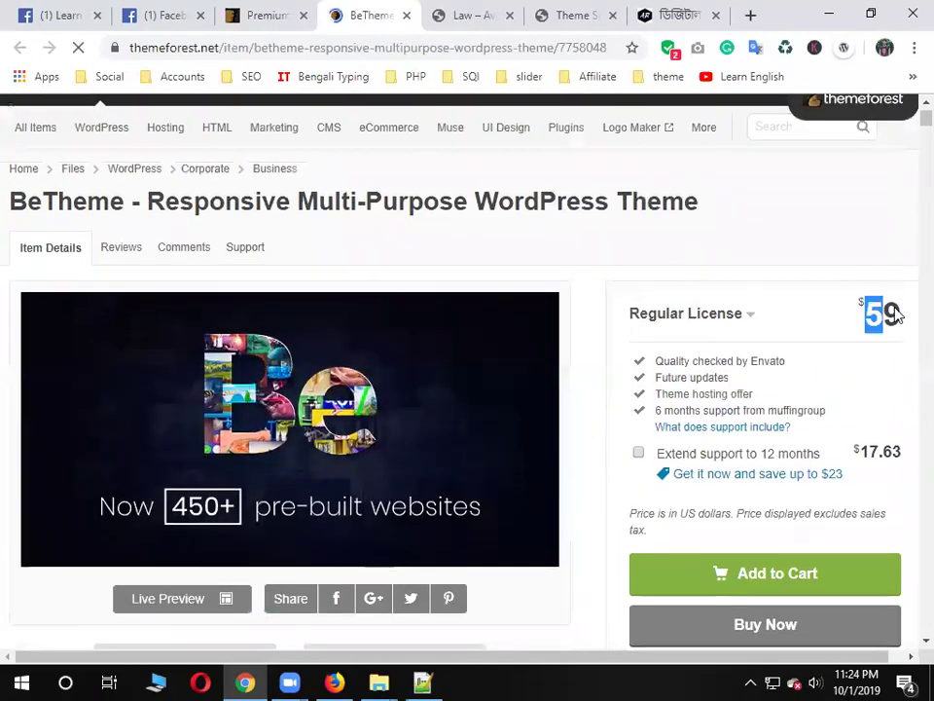
pyautogui.scroll(-10, 684, 491)
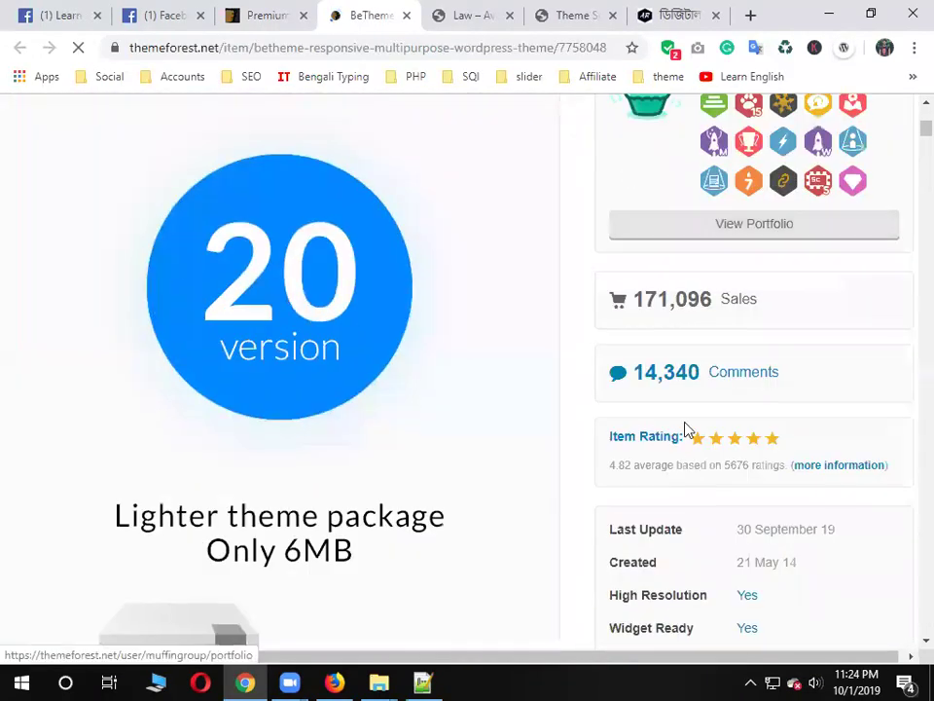
pyautogui.moveTo(720, 300); pyautogui.dragTo(627, 296)
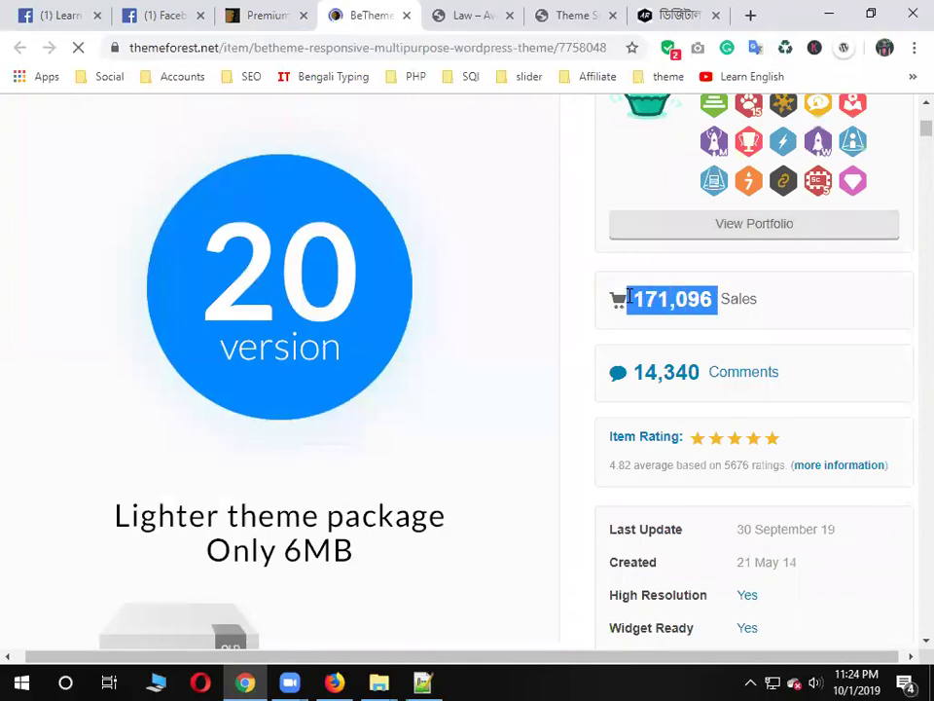
pyautogui.click(612, 340)
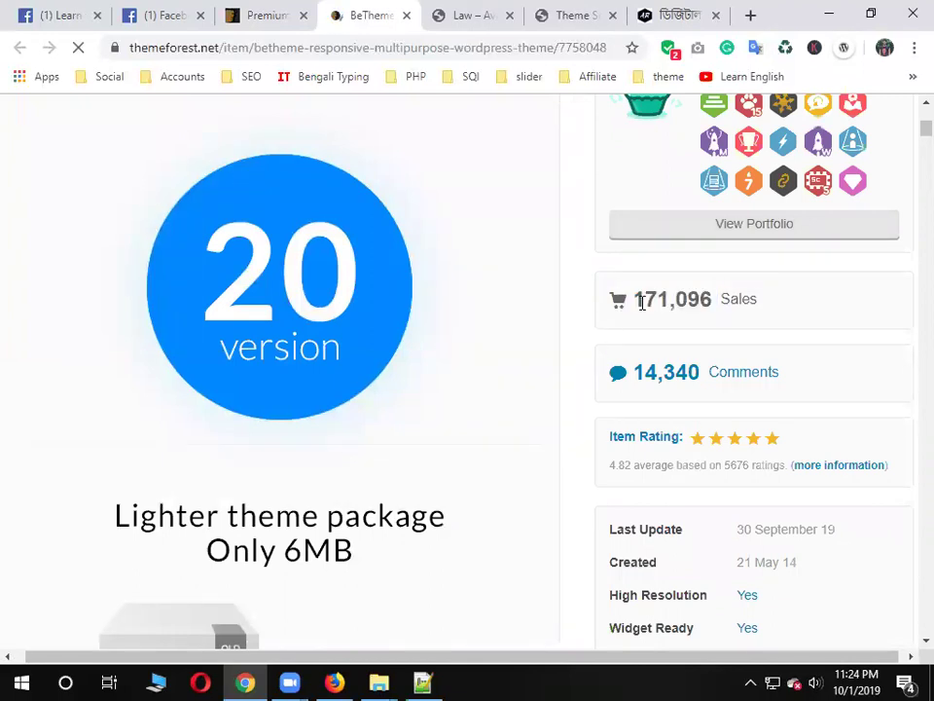
pyautogui.moveTo(643, 302); pyautogui.dragTo(683, 304)
# Look over BeTheme's item details and highlight "WordPress" in the page title
pyautogui.scroll(-5, 679, 498)
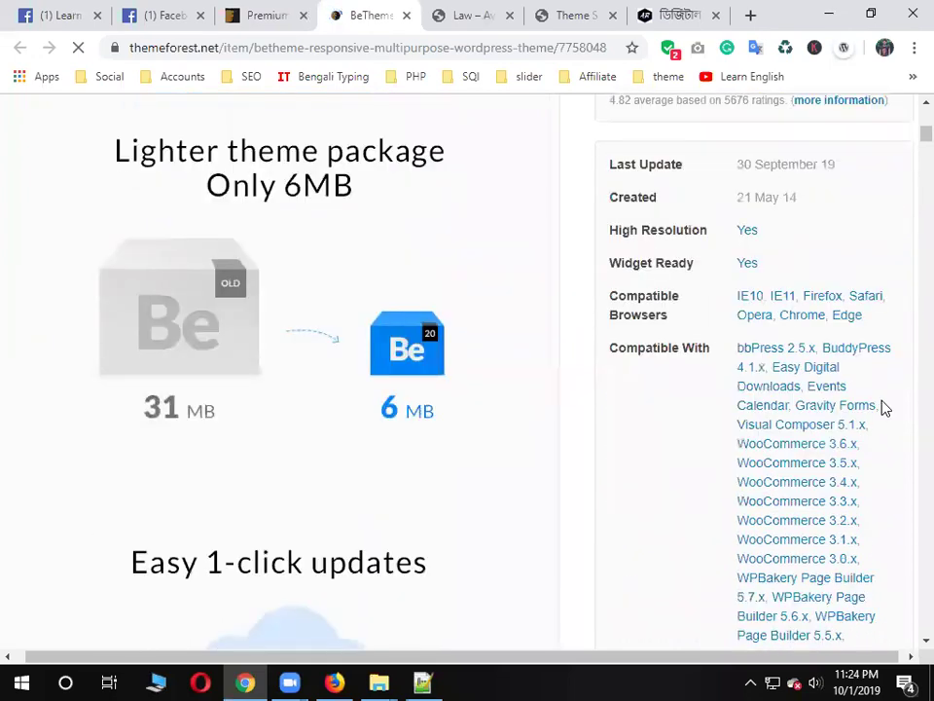
pyautogui.scroll(12, 883, 406)
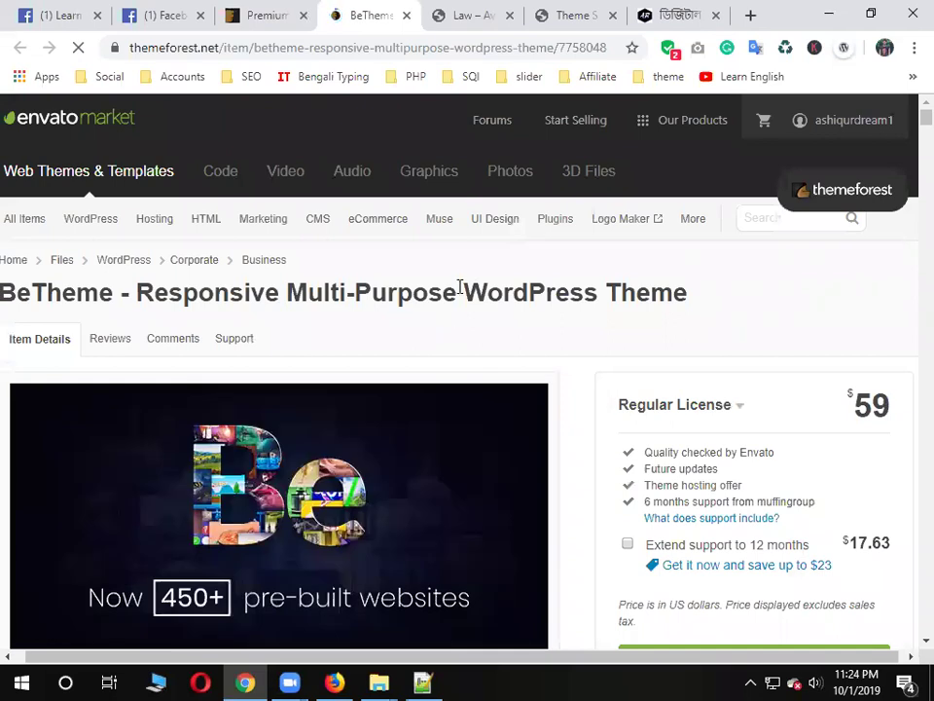
pyautogui.moveTo(471, 290); pyautogui.dragTo(600, 291)
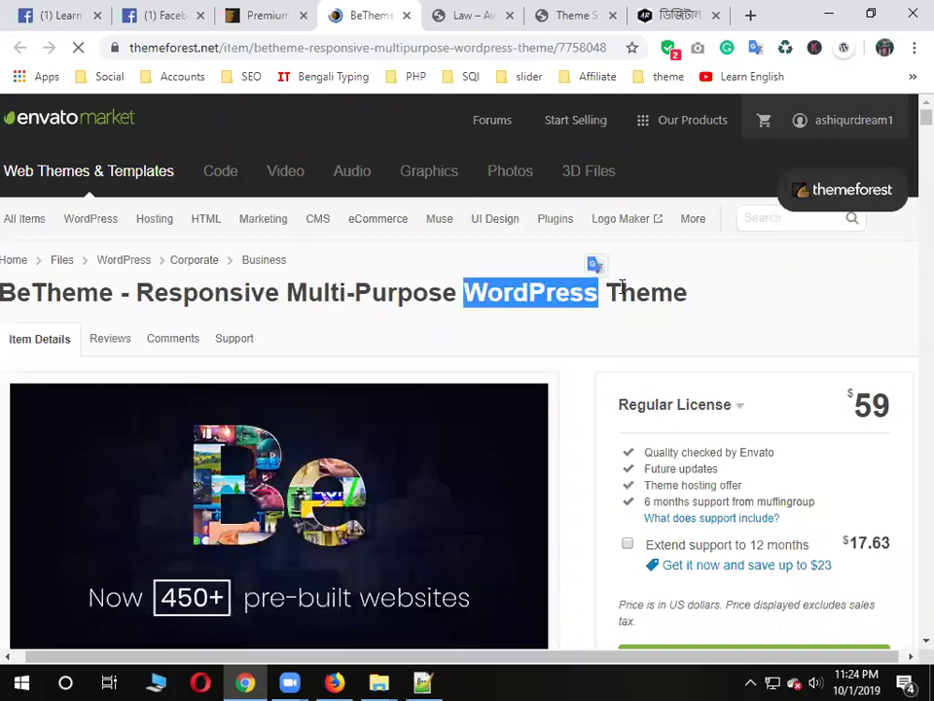
pyautogui.doubleClick(621, 288)
pyautogui.click(558, 317)
pyautogui.doubleClick(546, 290)
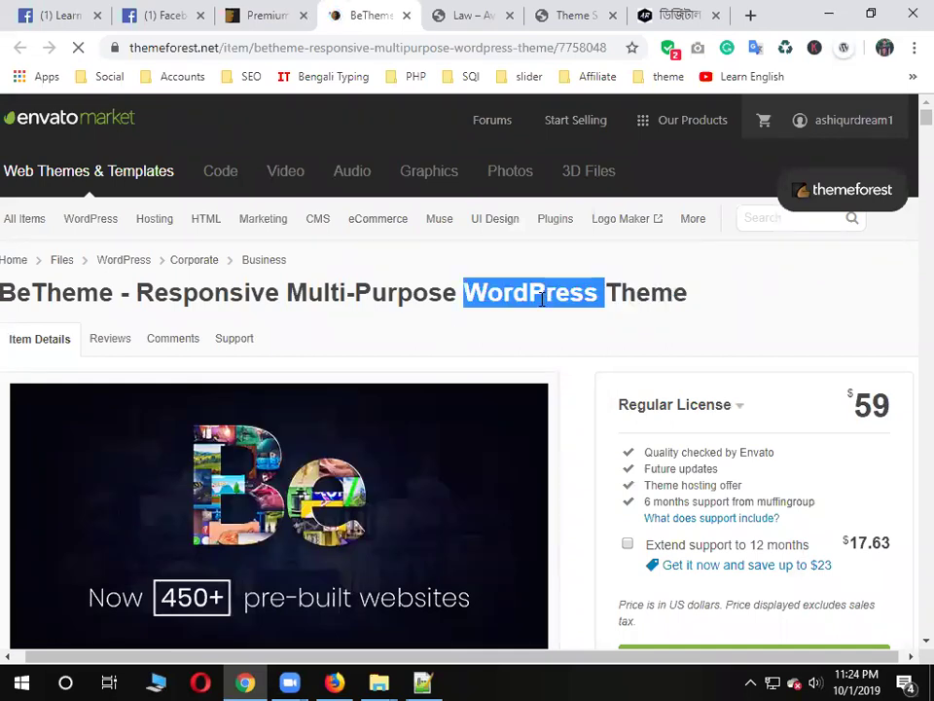
pyautogui.moveTo(528, 292); pyautogui.dragTo(592, 300)
pyautogui.scroll(-2, 596, 337)
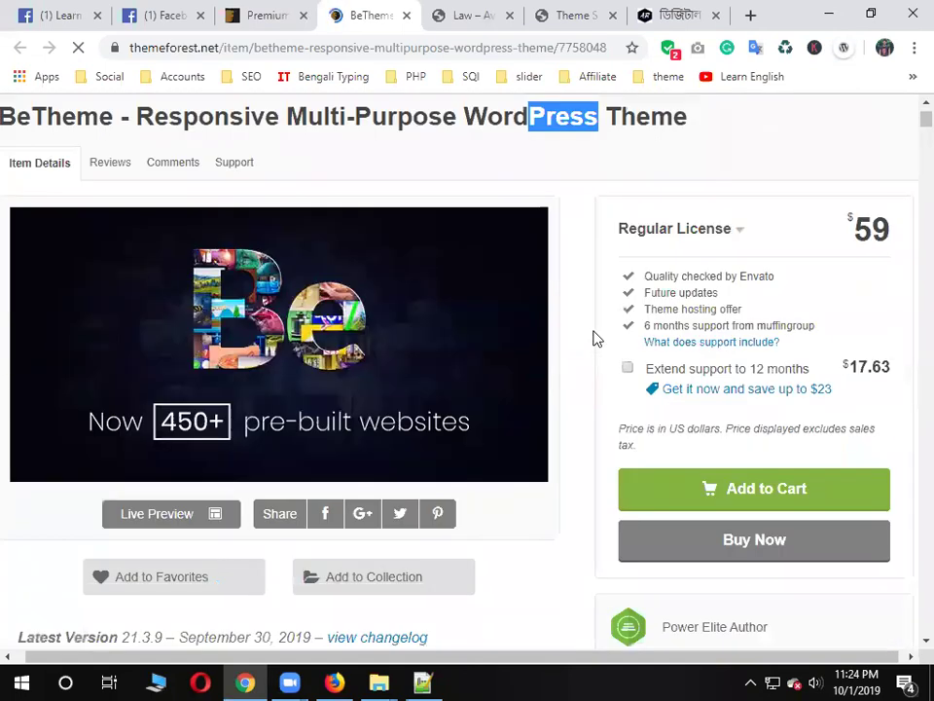
pyautogui.click(515, 540)
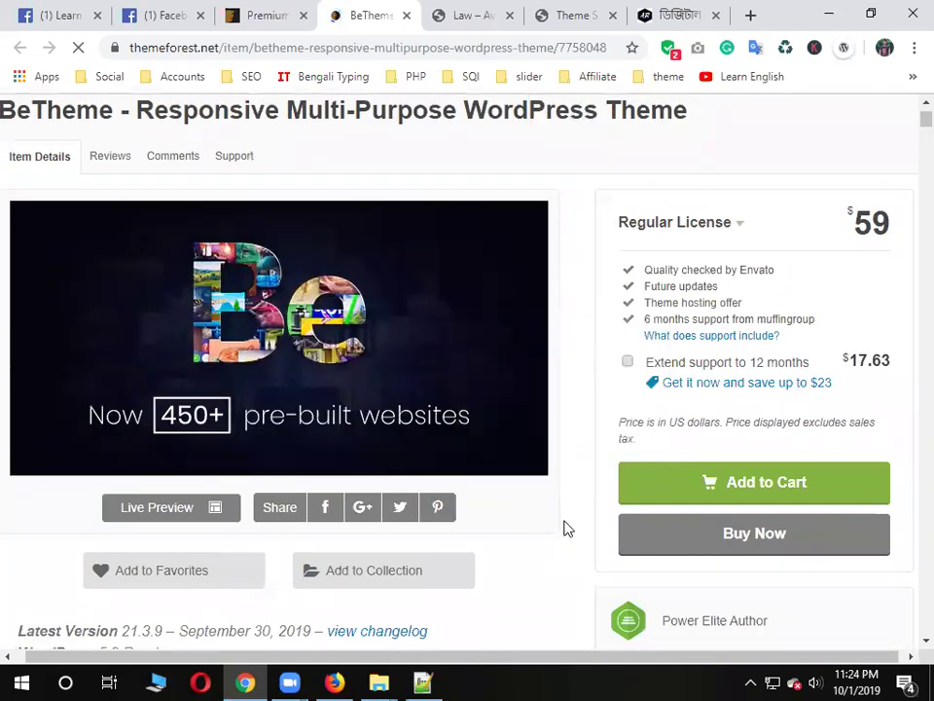
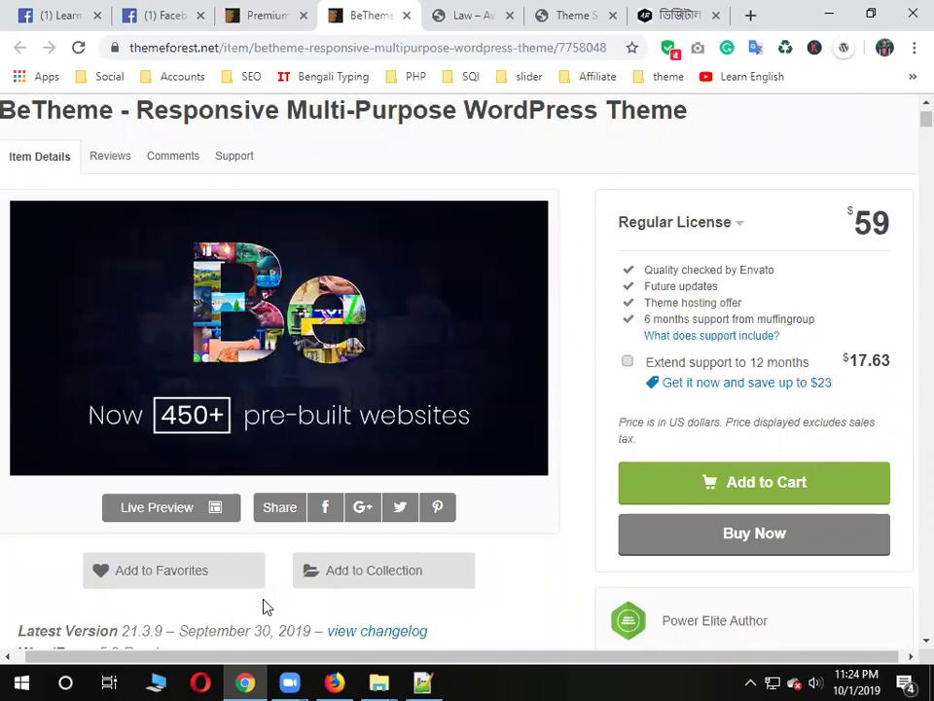
pyautogui.scroll(2, 263, 606)
pyautogui.click(303, 8)
pyautogui.click(384, 8)
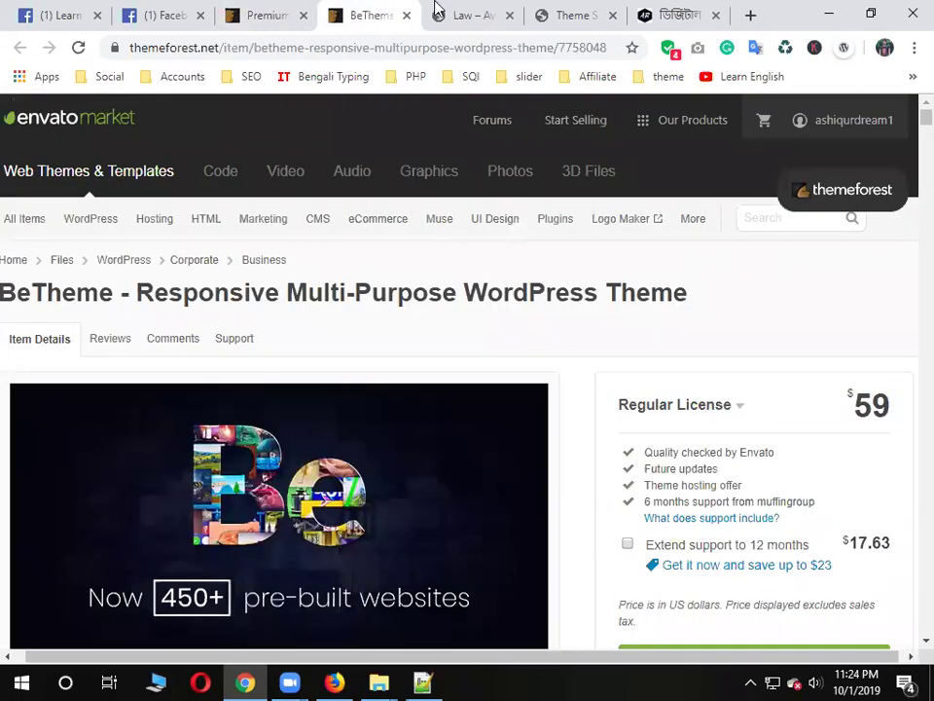
pyautogui.click(474, 14)
pyautogui.click(385, 8)
# Open BeTheme's live preview from its item page and remove the marketplace frame around it
pyautogui.scroll(-5, 411, 476)
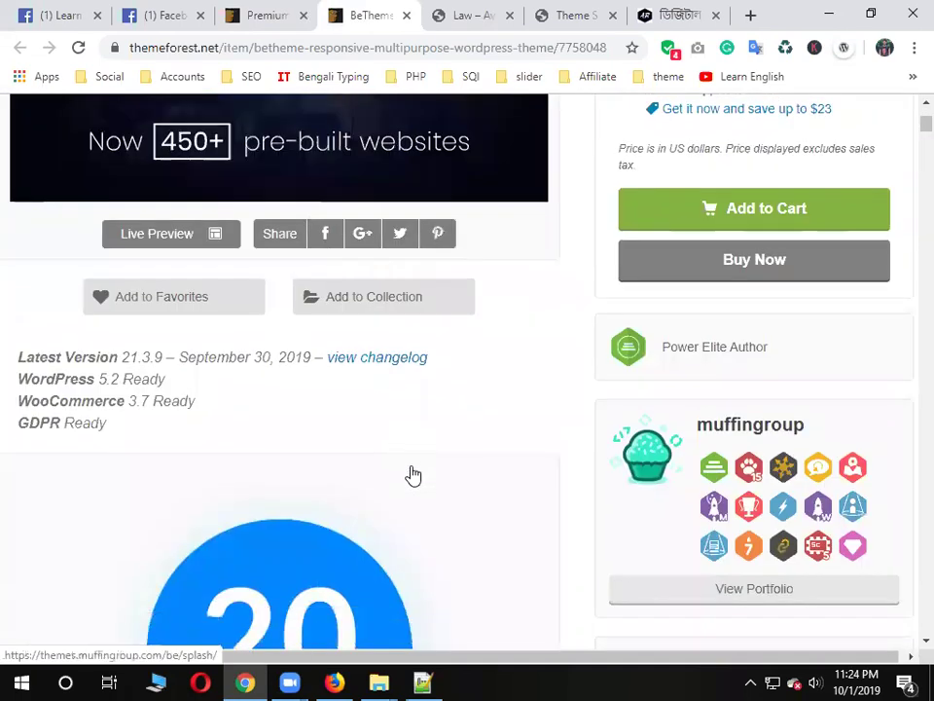
pyautogui.click(188, 236)
pyautogui.click(340, 14)
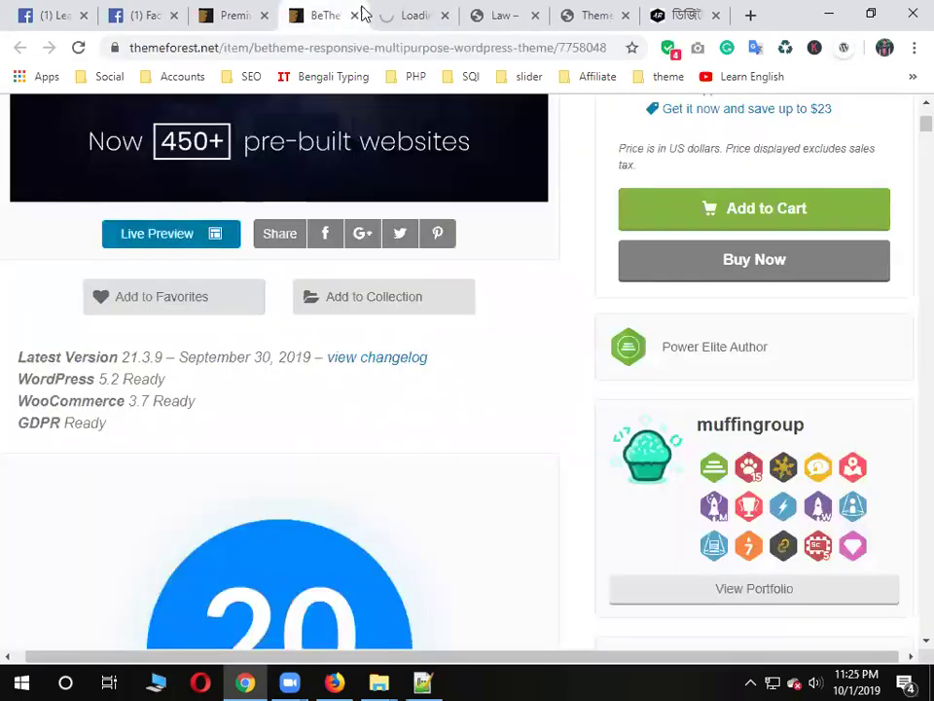
pyautogui.click(409, 11)
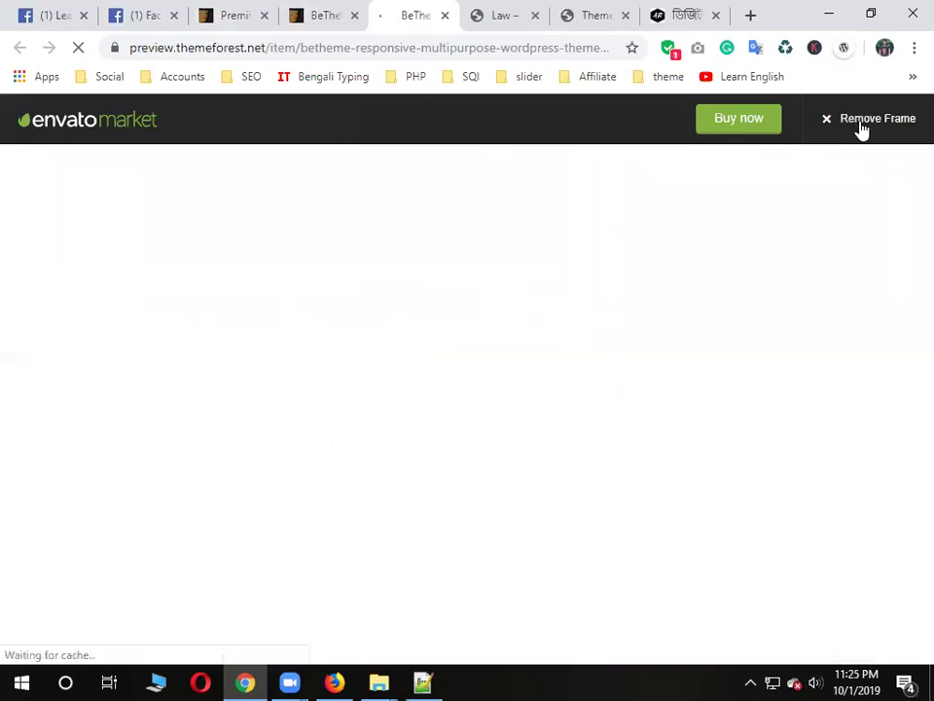
# Check the open theme pages and close the Avada Law demo
pyautogui.click(513, 8)
pyautogui.click(312, 14)
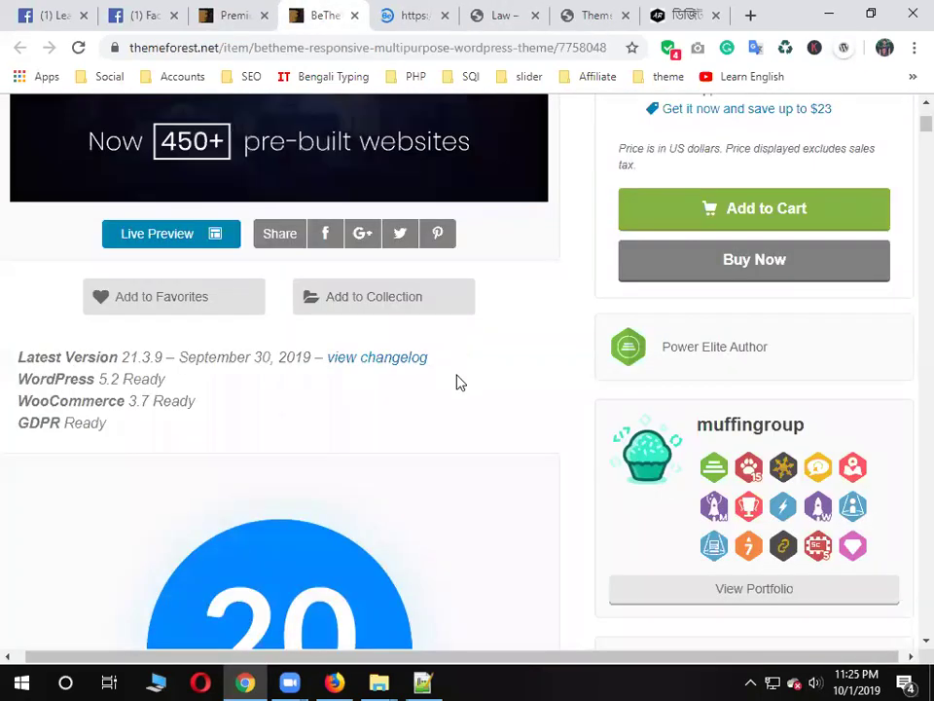
pyautogui.scroll(2, 460, 383)
pyautogui.click(272, 12)
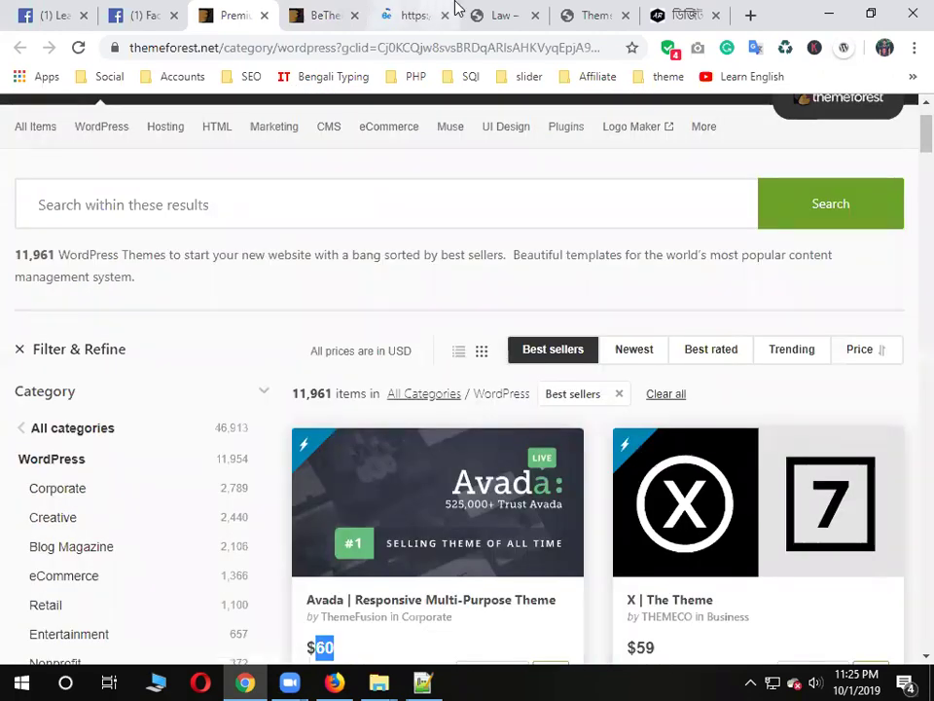
pyautogui.click(504, 15)
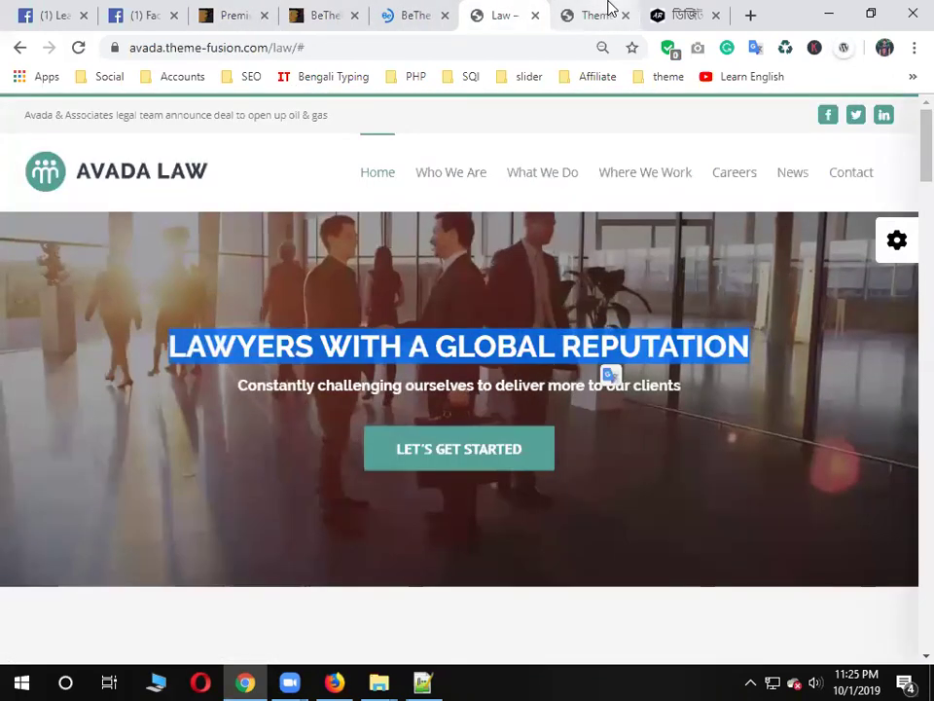
pyautogui.click(611, 12)
pyautogui.click(543, 14)
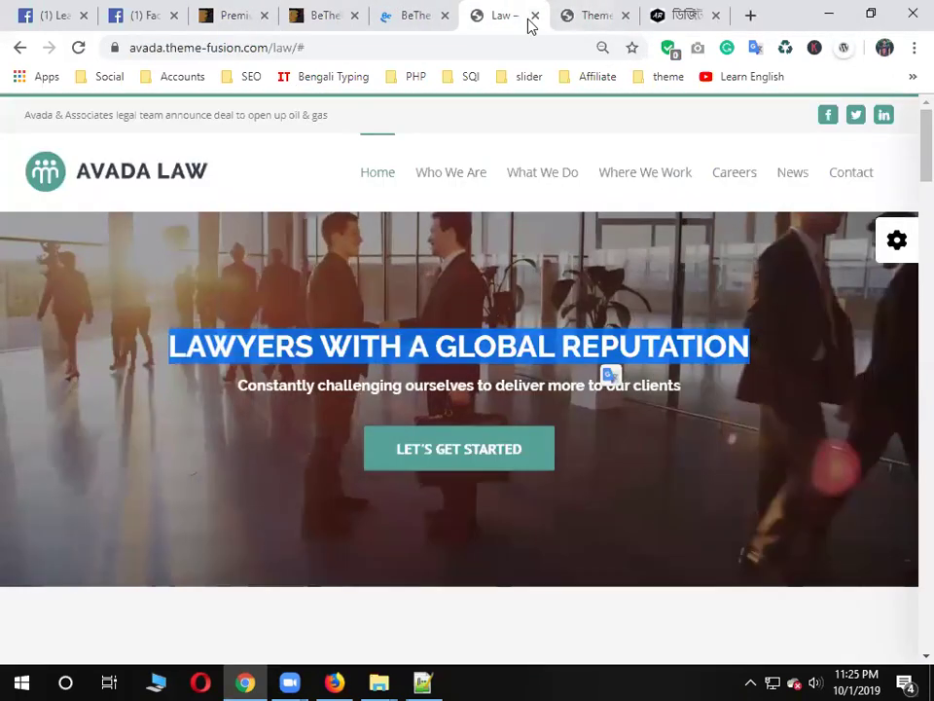
pyautogui.click(534, 14)
# Open the Avada item page in a new tab from ThemeForest's best-selling WordPress themes and switch to it
pyautogui.click(321, 14)
pyautogui.click(234, 13)
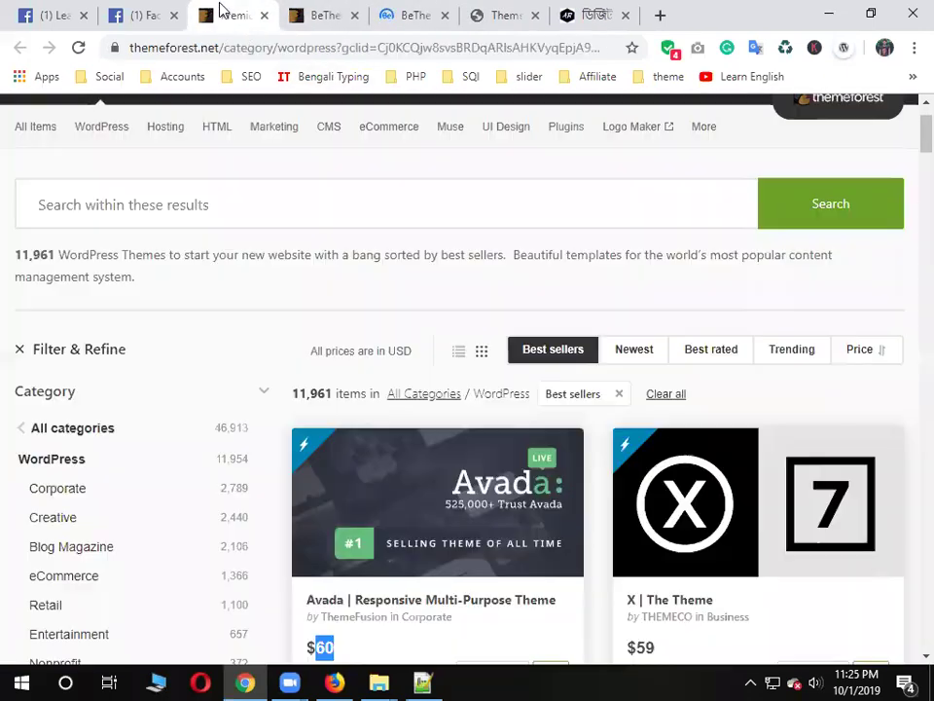
pyautogui.scroll(-2, 307, 131)
pyautogui.rightClick(421, 426)
pyautogui.click(453, 433)
pyautogui.click(329, 13)
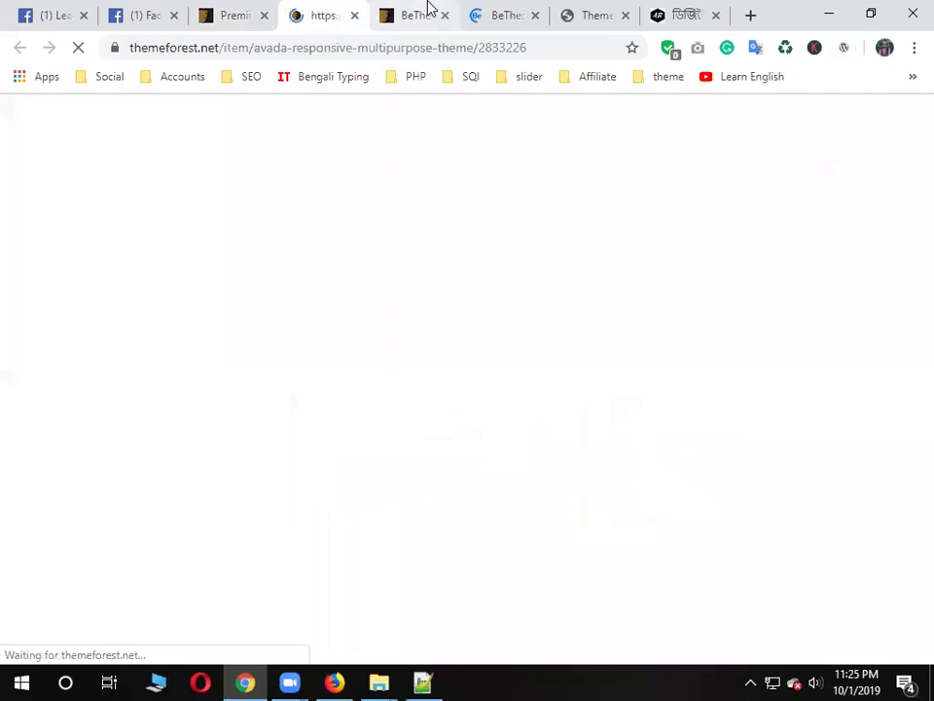
pyautogui.click(433, 11)
pyautogui.click(348, 8)
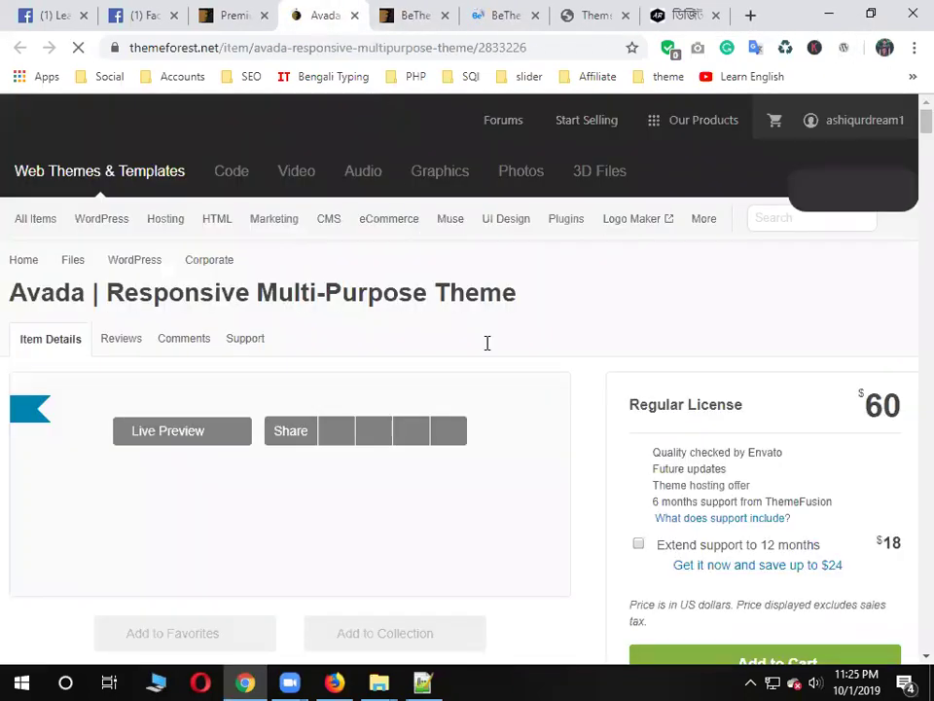
# Launch Avada's live preview from its item page and close the item page, keeping the preview open
pyautogui.scroll(-4, 579, 390)
pyautogui.click(199, 327)
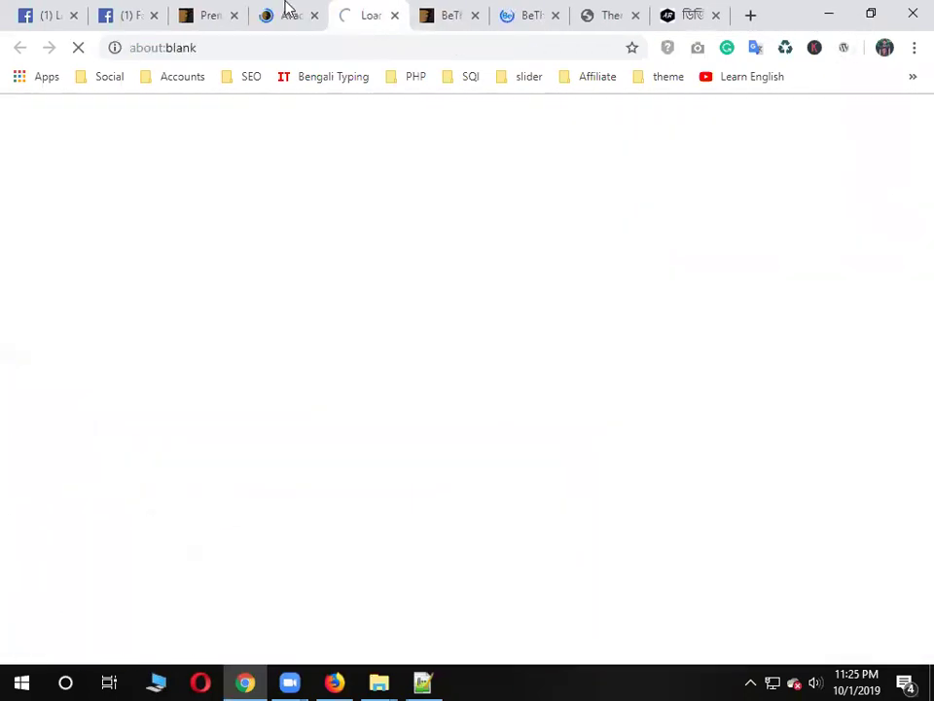
pyautogui.click(285, 8)
pyautogui.click(313, 15)
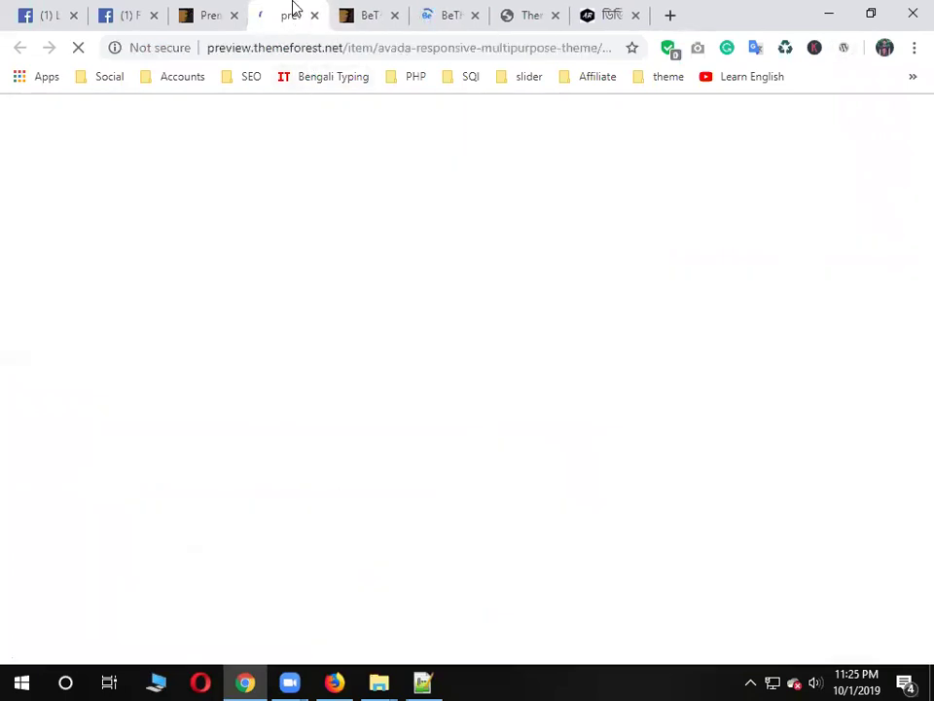
# Look through the pre-built websites on BeTheme's demo page and highlight the "Hosting 3" title
pyautogui.click(381, 8)
pyautogui.click(496, 10)
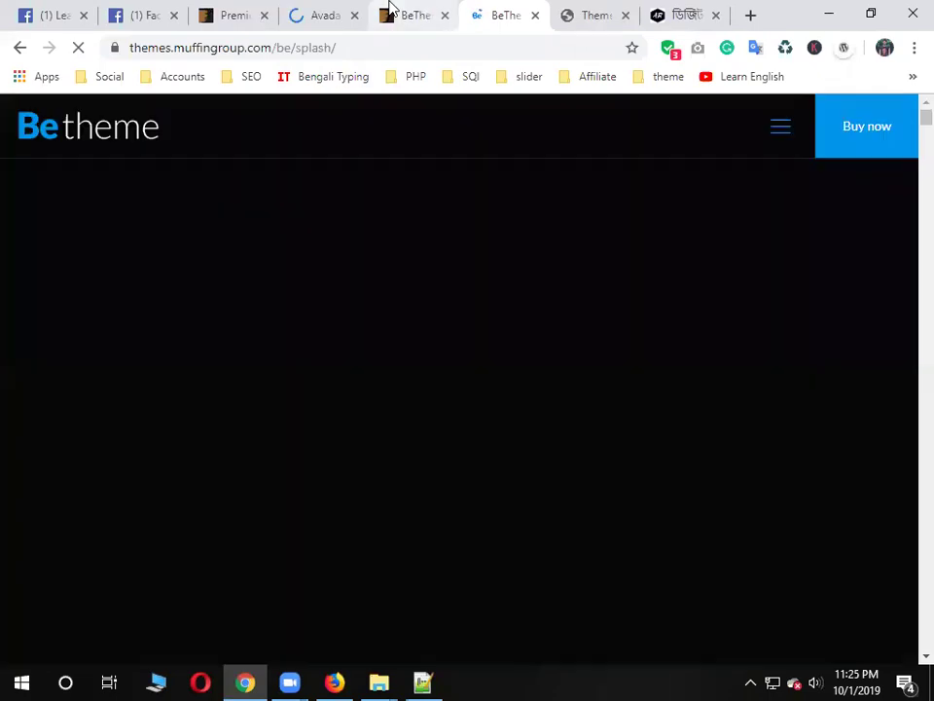
pyautogui.click(386, 15)
pyautogui.click(521, 12)
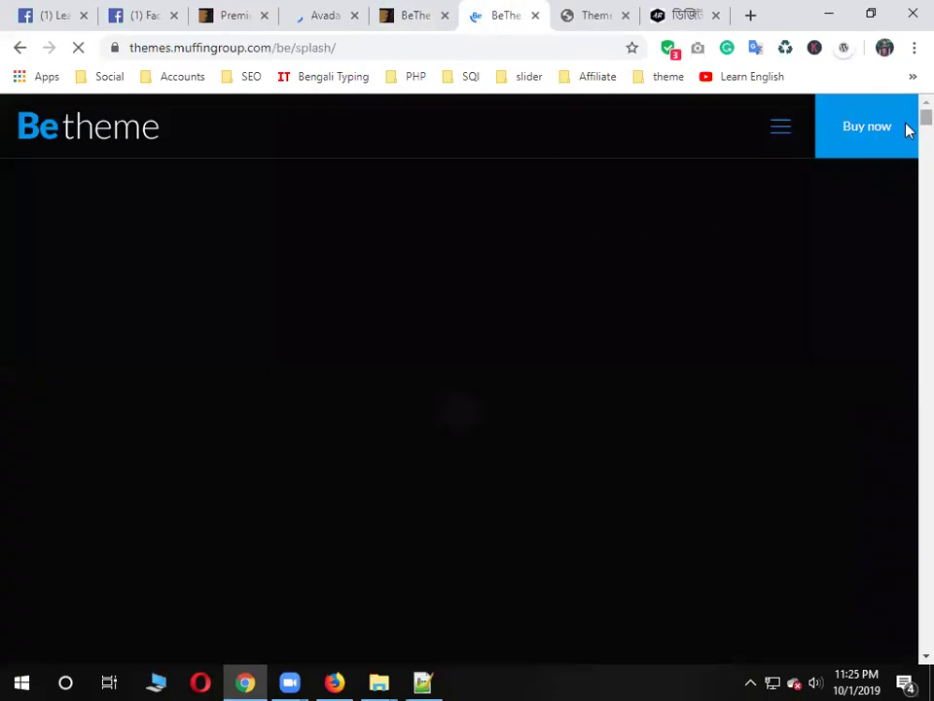
pyautogui.scroll(-3, 724, 455)
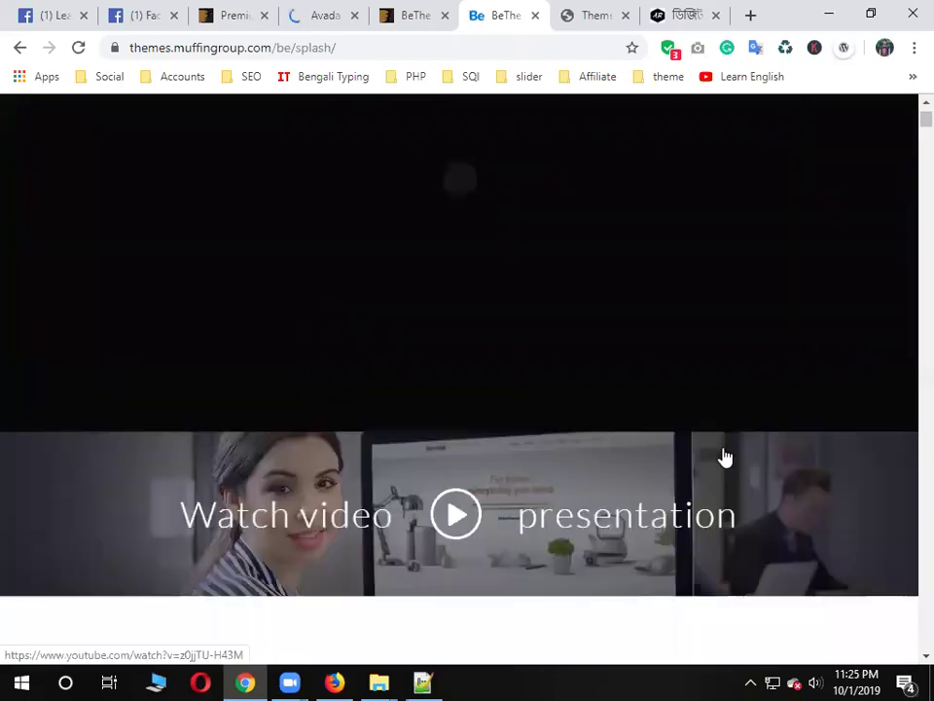
pyautogui.scroll(-15, 742, 497)
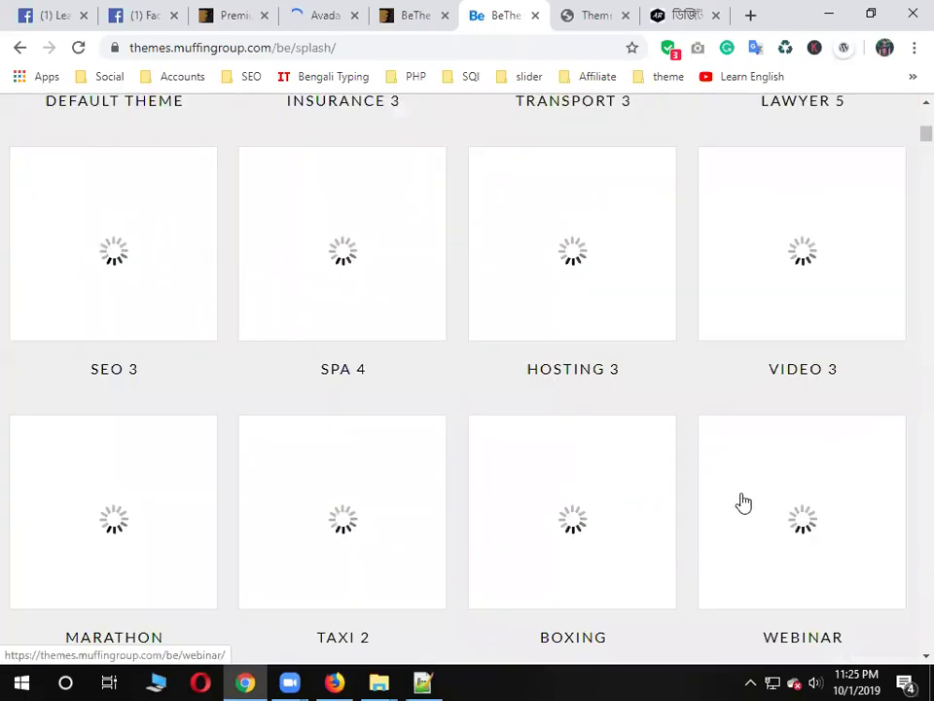
pyautogui.scroll(4, 741, 500)
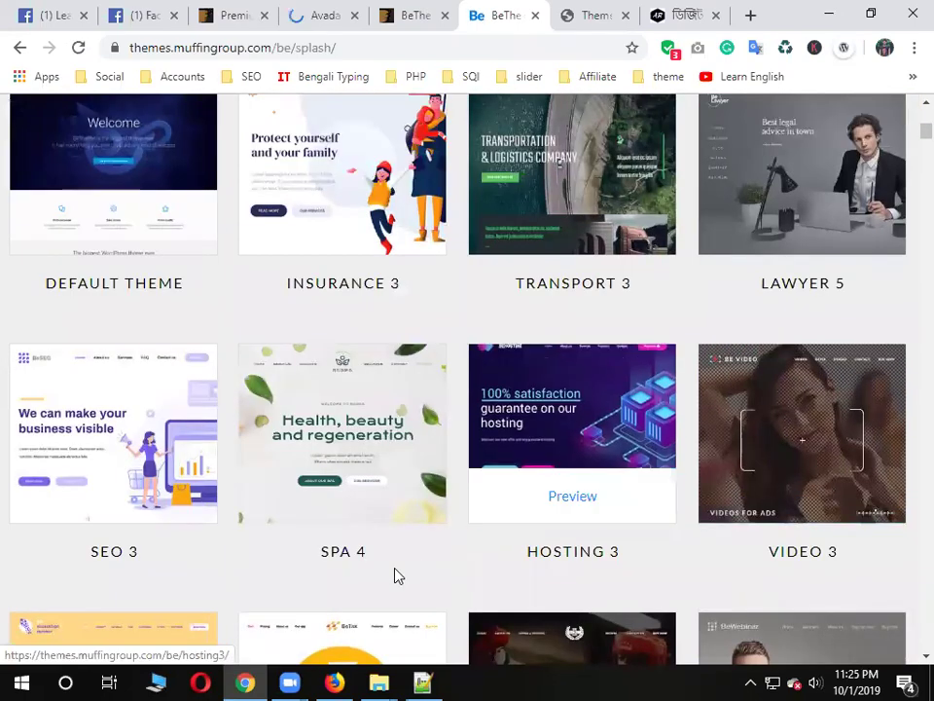
pyautogui.scroll(-1, 396, 574)
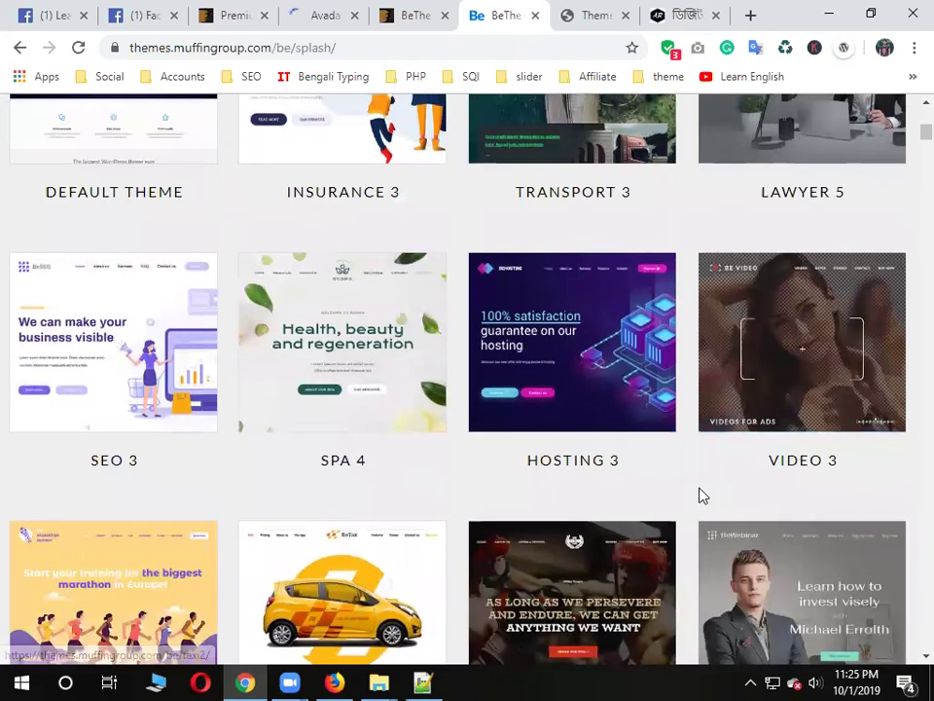
pyautogui.tripleClick(565, 458)
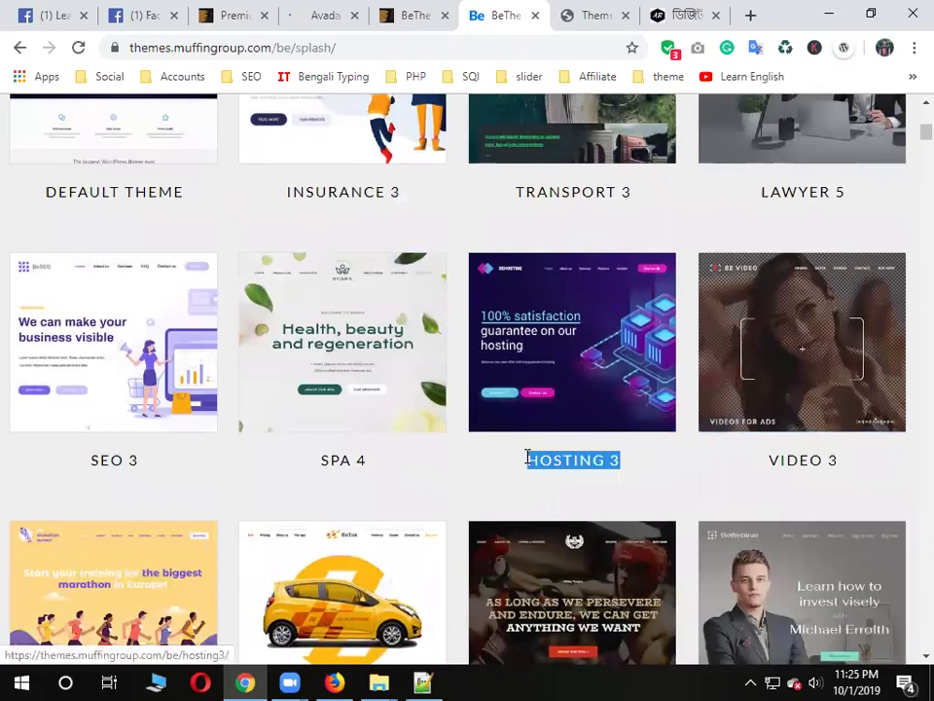
pyautogui.click(495, 511)
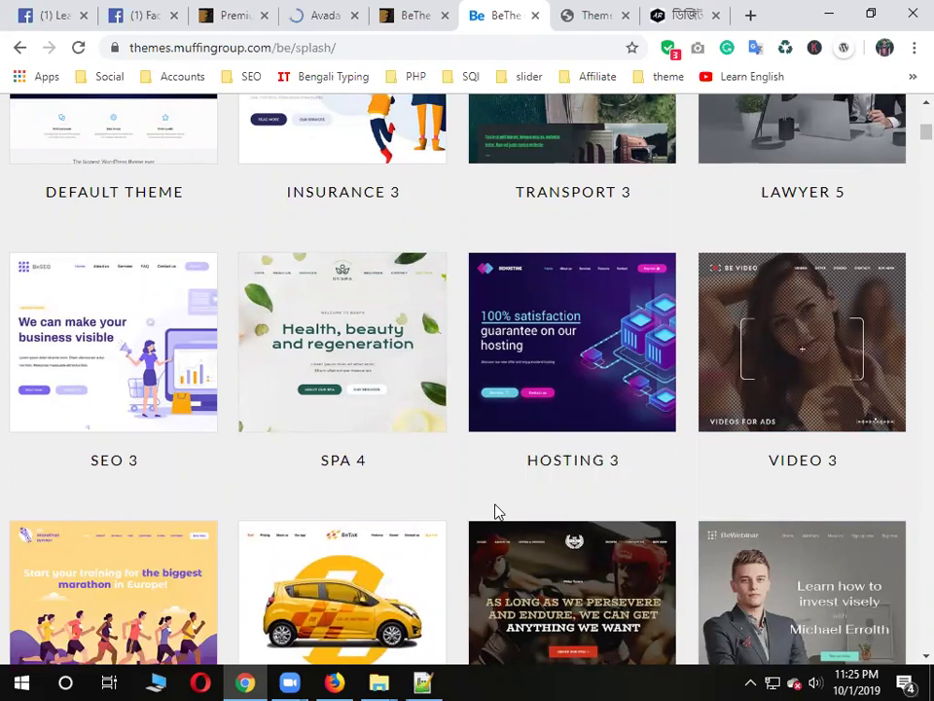
# Open the Hosting 3 demo in a new tab, switch to it and select its web address
pyautogui.rightClick(555, 307)
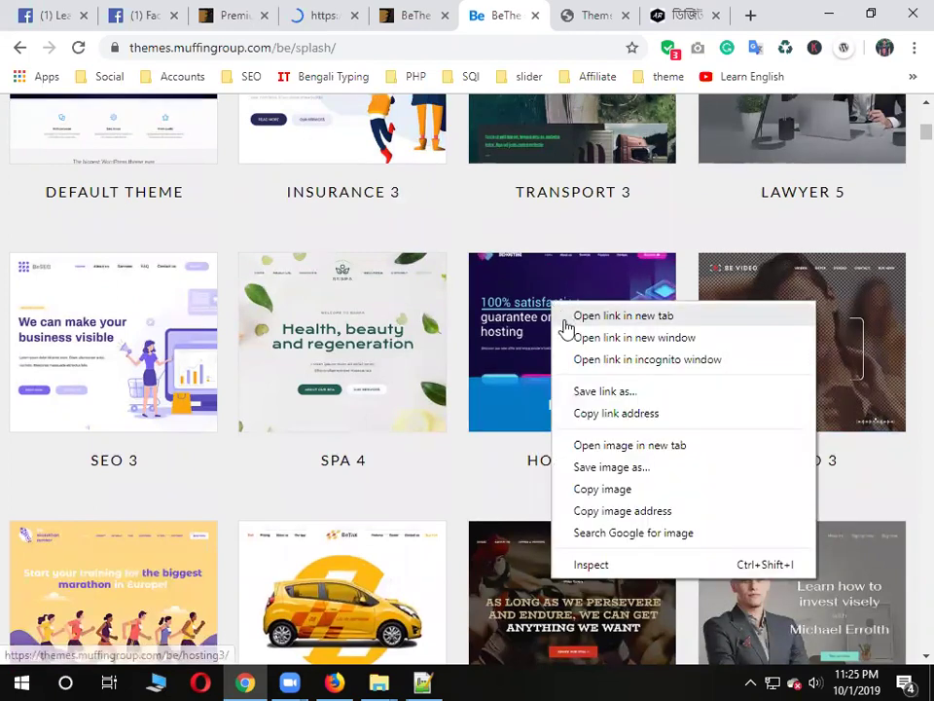
pyautogui.click(565, 316)
pyautogui.click(525, 14)
pyautogui.moveTo(376, 47); pyautogui.dragTo(126, 47)
pyautogui.rightClick(269, 45)
pyautogui.click(322, 137)
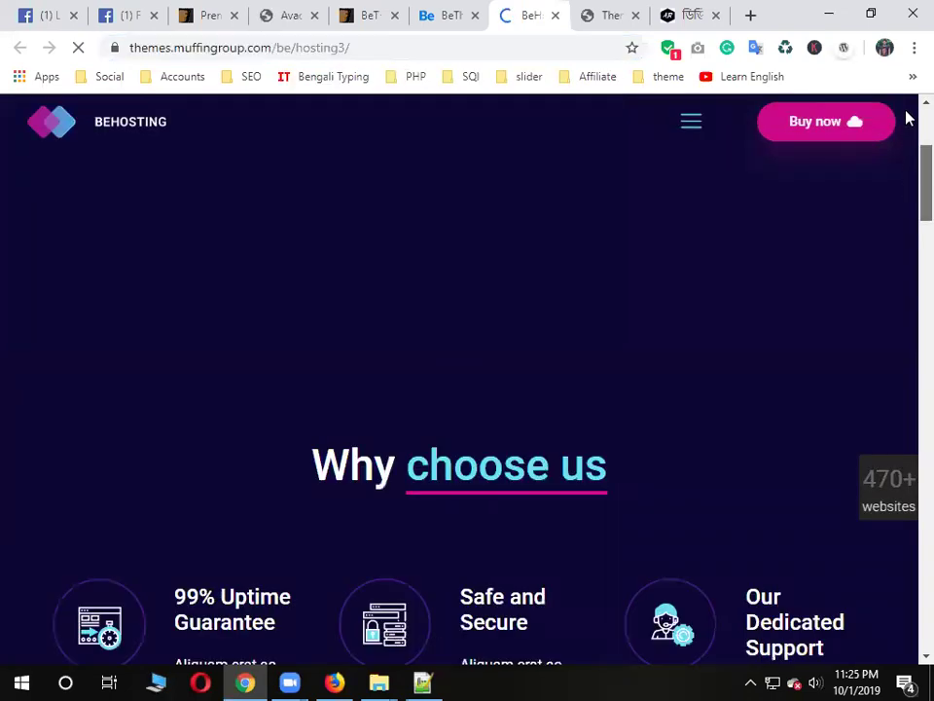
# Look over the Hosting 3 demo page from its header down to the footer and return to its start
pyautogui.scroll(-6, 905, 124)
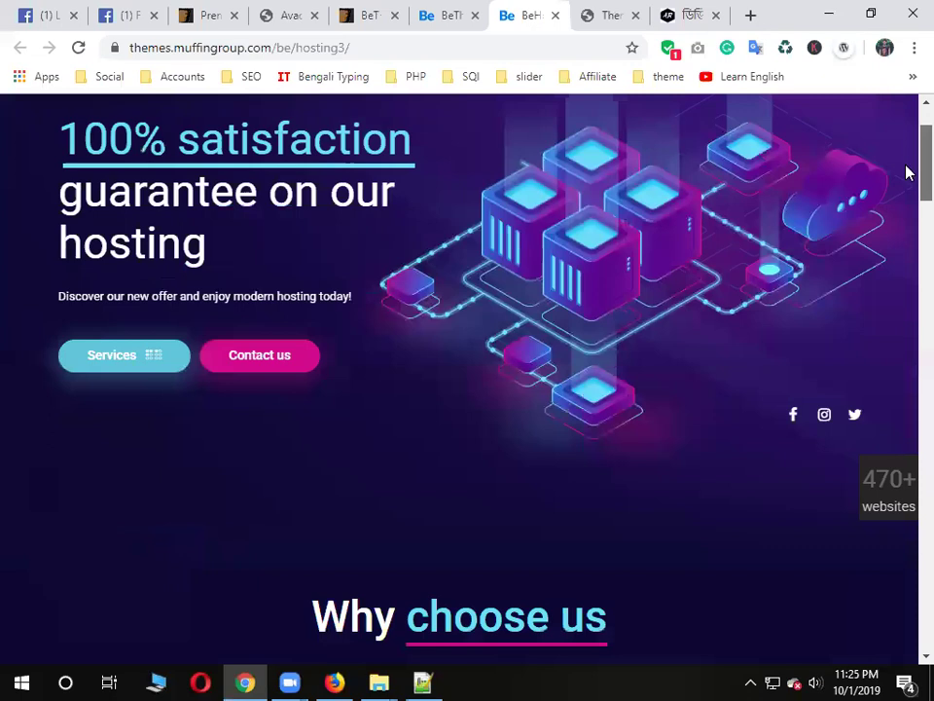
pyautogui.scroll(-10, 906, 311)
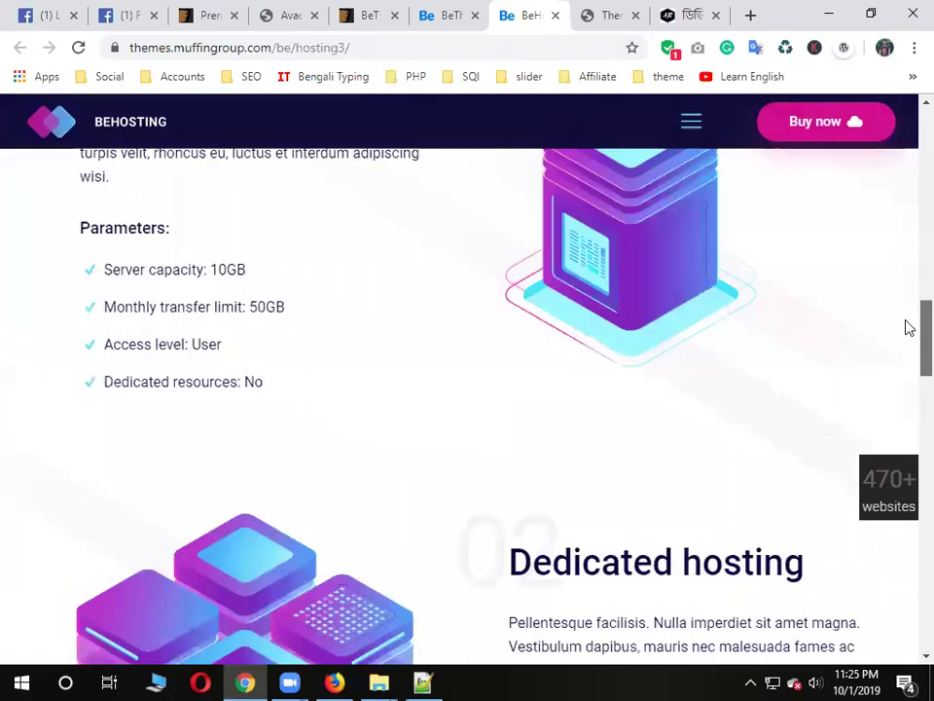
pyautogui.scroll(-1, 907, 393)
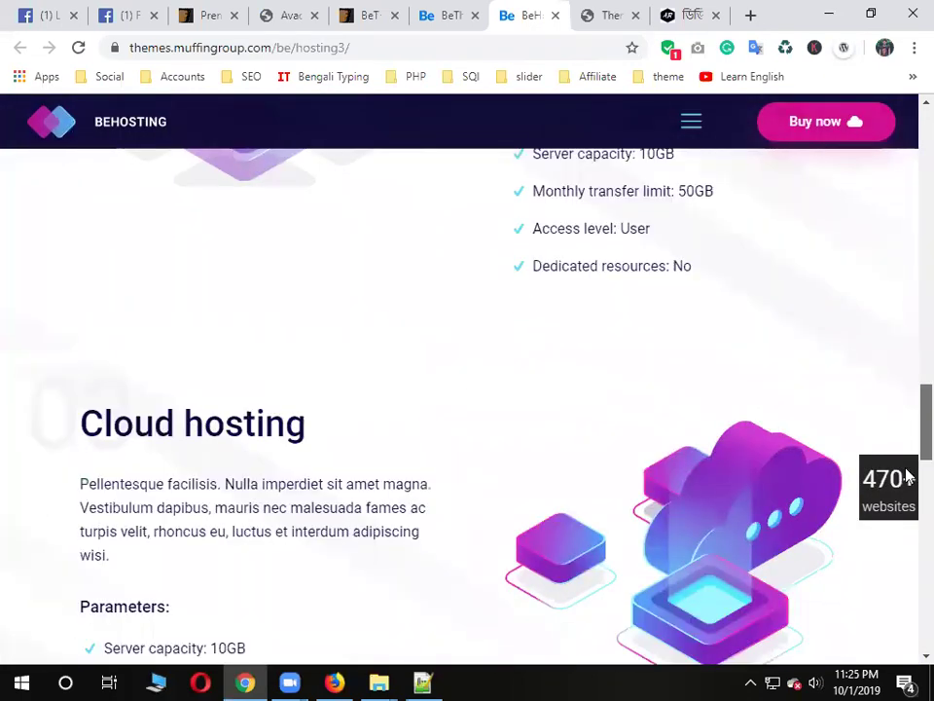
pyautogui.scroll(-5, 907, 526)
pyautogui.scroll(-5, 812, 533)
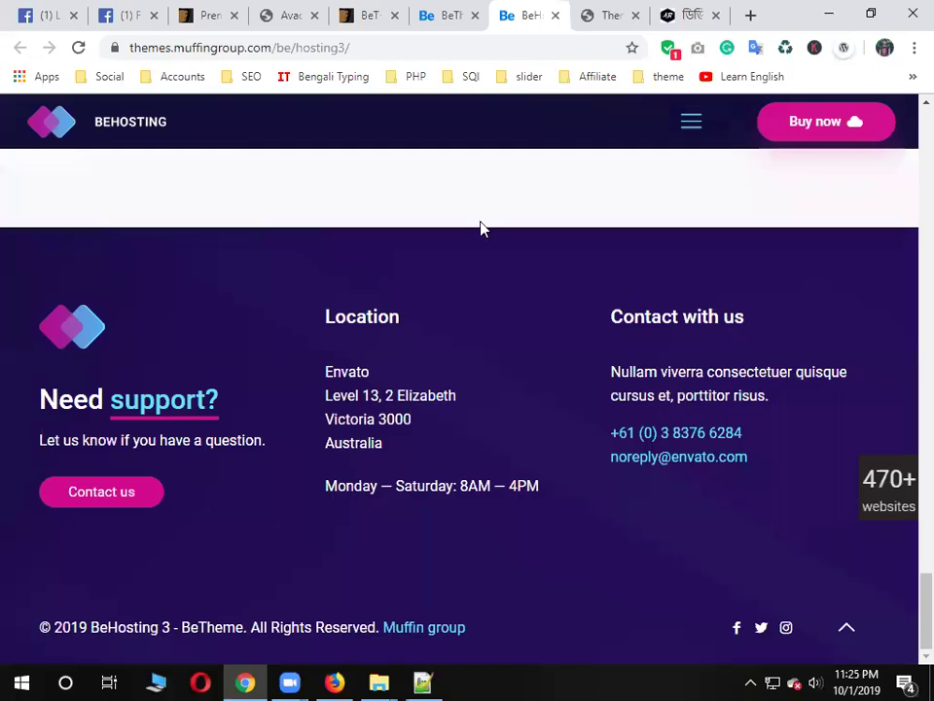
pyautogui.scroll(10, 481, 227)
pyautogui.scroll(10, 482, 227)
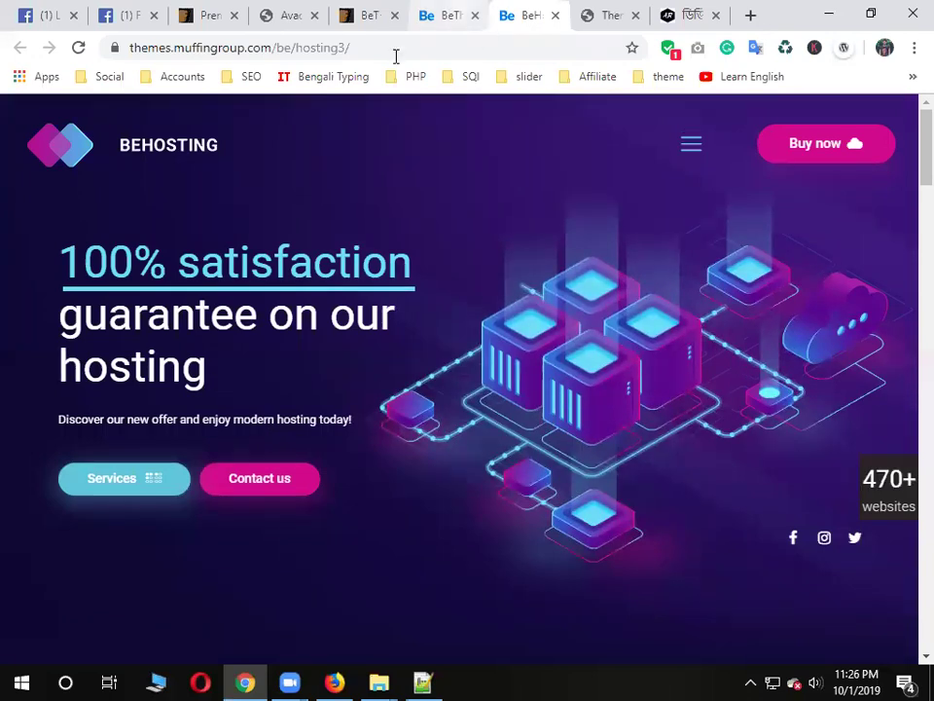
# Highlight "muffingroup.com/be/hosting3/" in the Hosting 3 demo's web address
pyautogui.moveTo(350, 47); pyautogui.dragTo(175, 47)
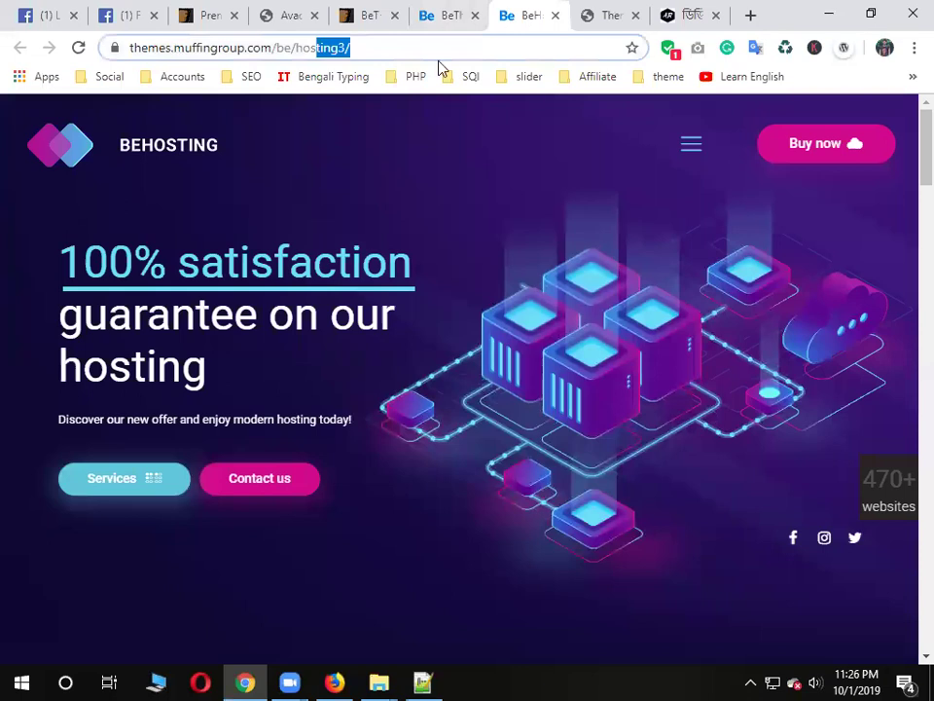
pyautogui.hotkey('ctrl', 'shift', 'Left')
pyautogui.hotkey('ctrl', 'shift', 'Left')
pyautogui.hotkey('ctrl', 'shift', 'Left')
pyautogui.hotkey('ctrl', 'shift', 'Left')
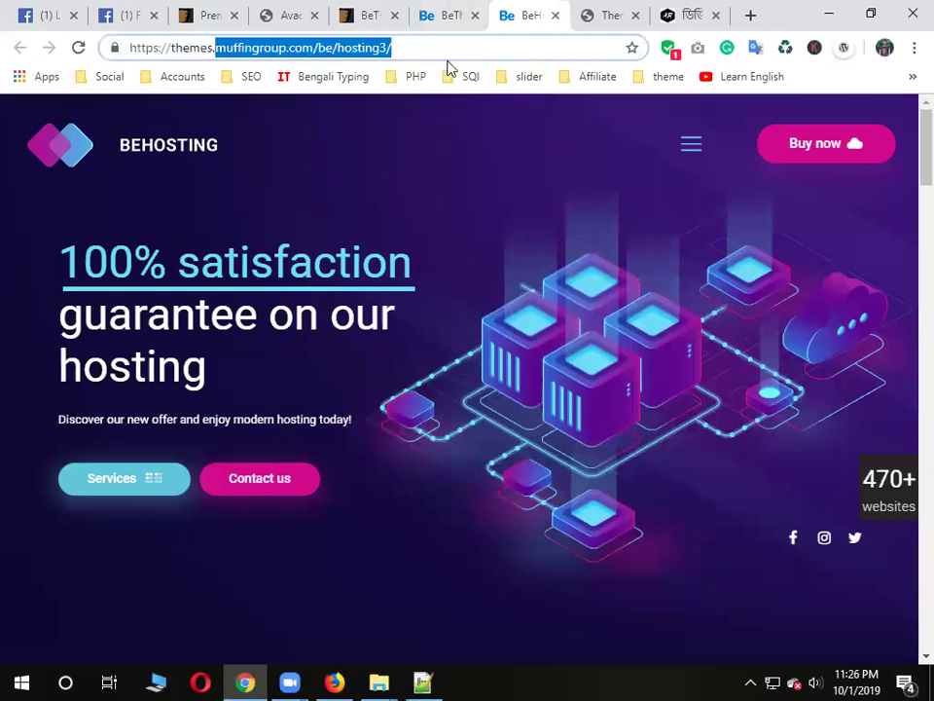
# Revisit BeTheme's pre-built websites and its item page, highlighting the Regular License price and "WordPress" in the title
pyautogui.click(449, 9)
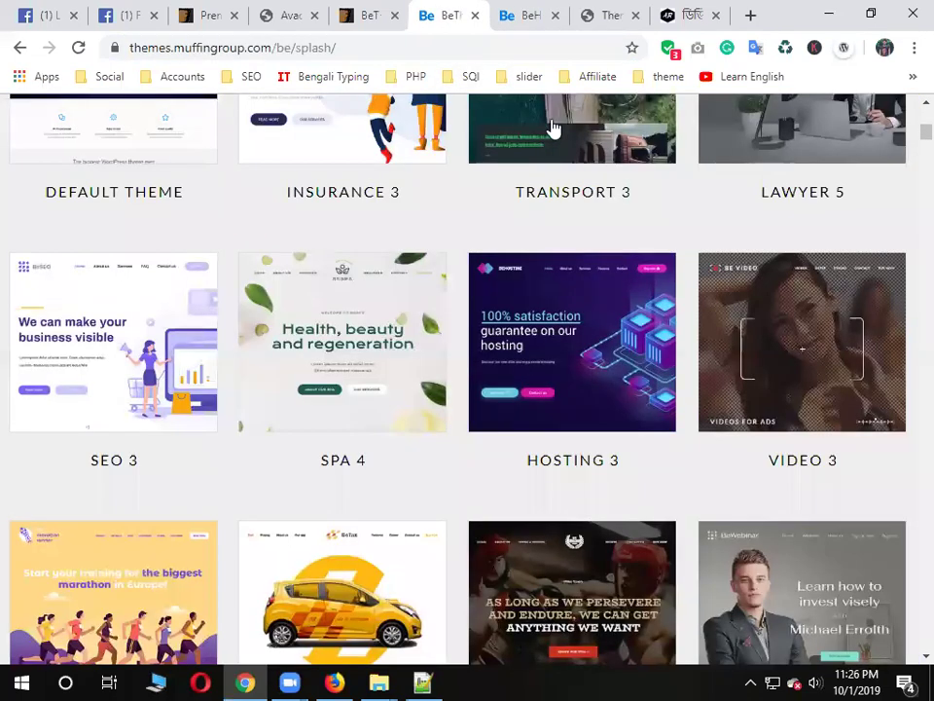
pyautogui.scroll(4, 638, 200)
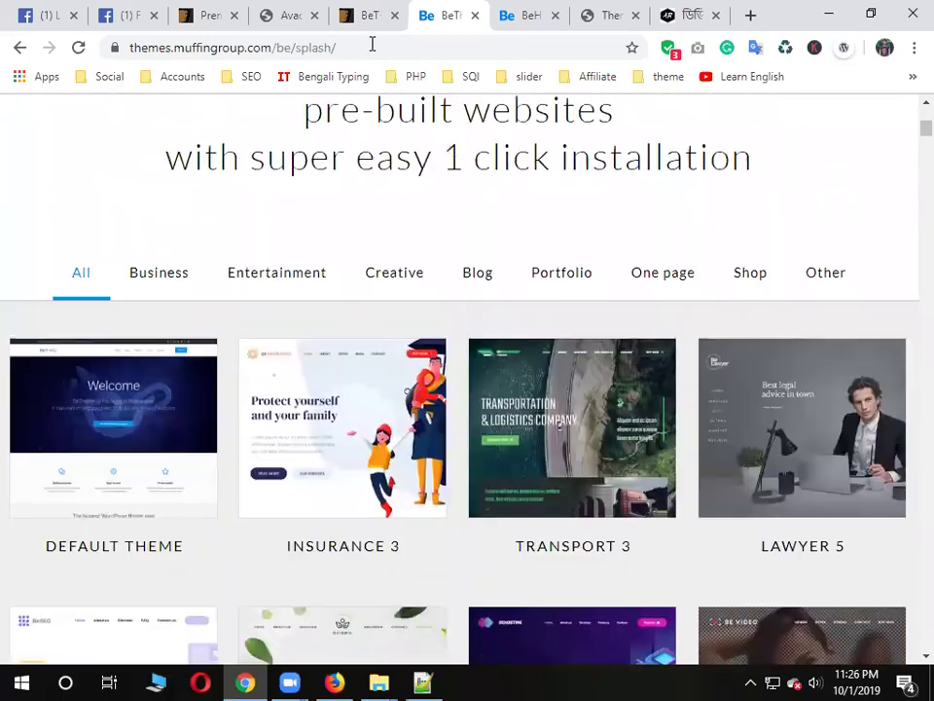
pyautogui.click(348, 12)
pyautogui.moveTo(887, 230); pyautogui.dragTo(853, 236)
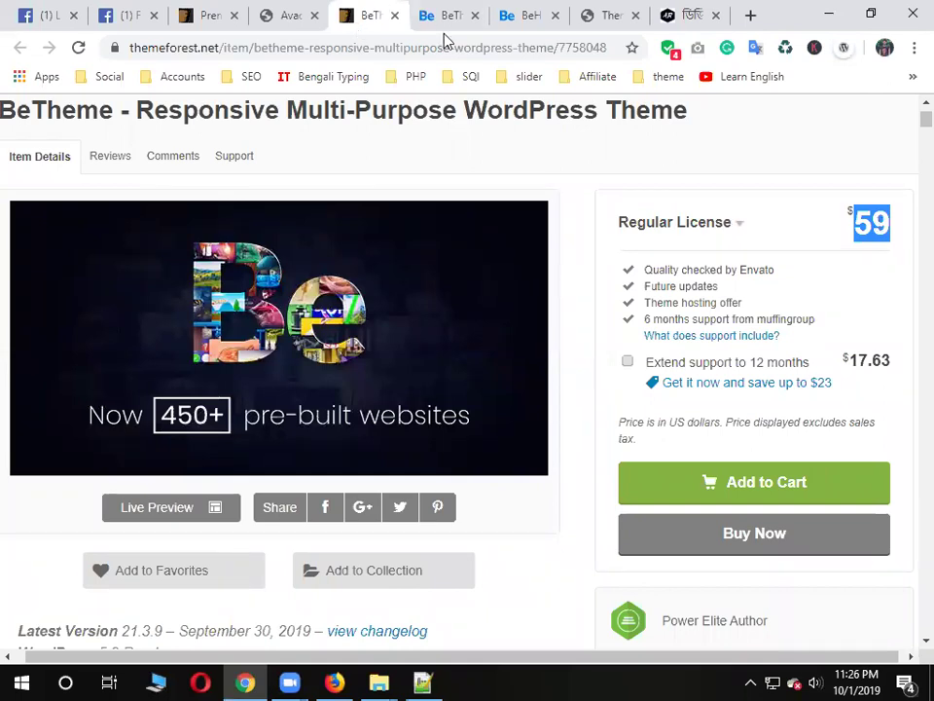
pyautogui.moveTo(463, 111); pyautogui.dragTo(681, 114)
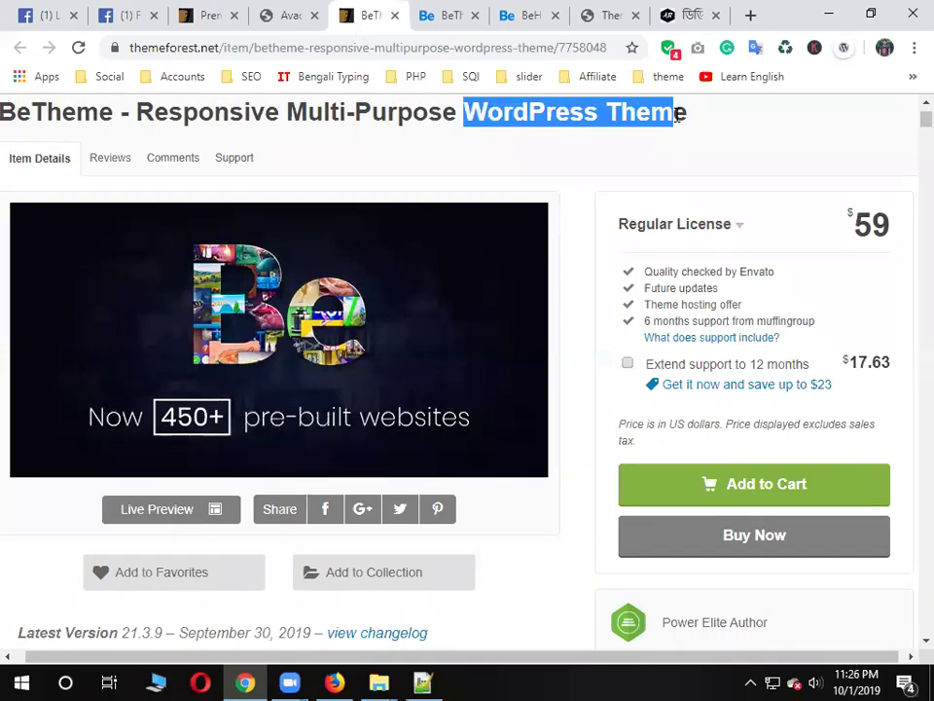
pyautogui.doubleClick(526, 111)
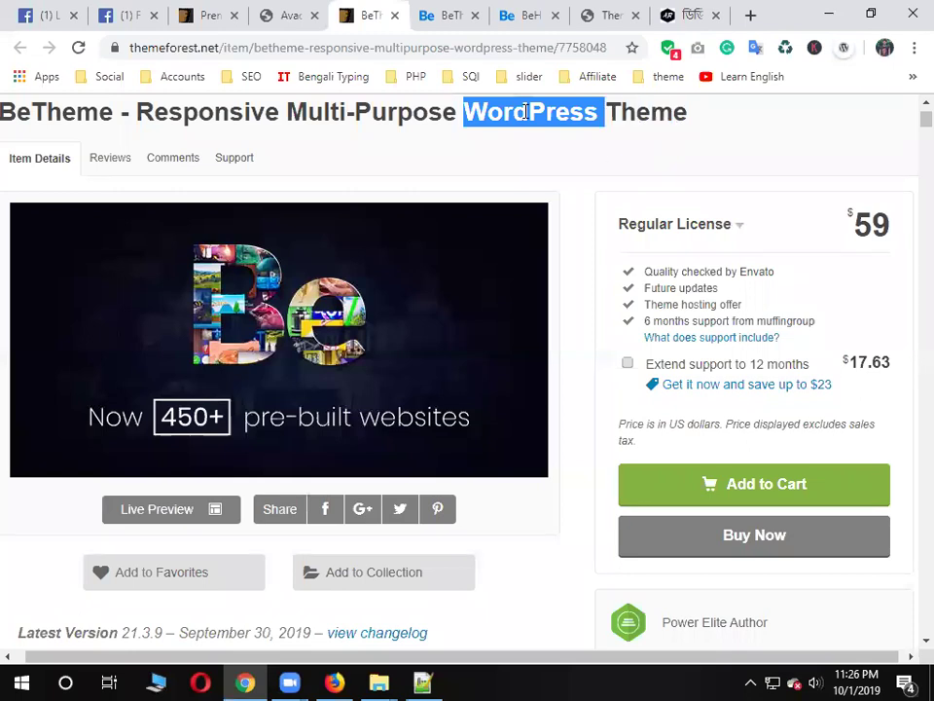
# Highlight the Regular License price on BeTheme's item page
pyautogui.click(432, 12)
pyautogui.click(398, 12)
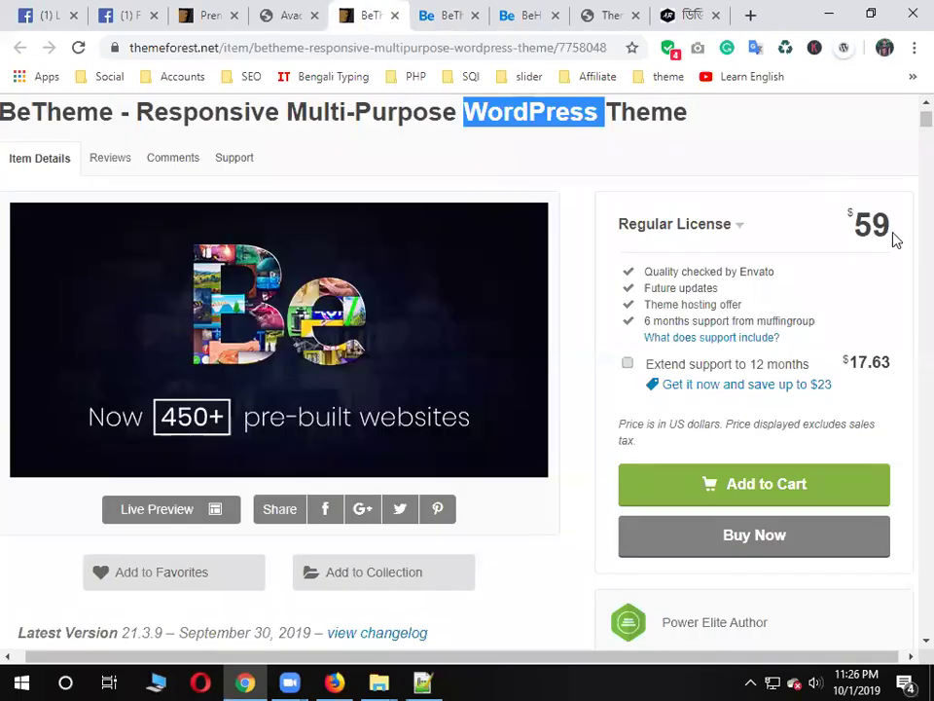
pyautogui.moveTo(896, 241); pyautogui.dragTo(869, 229)
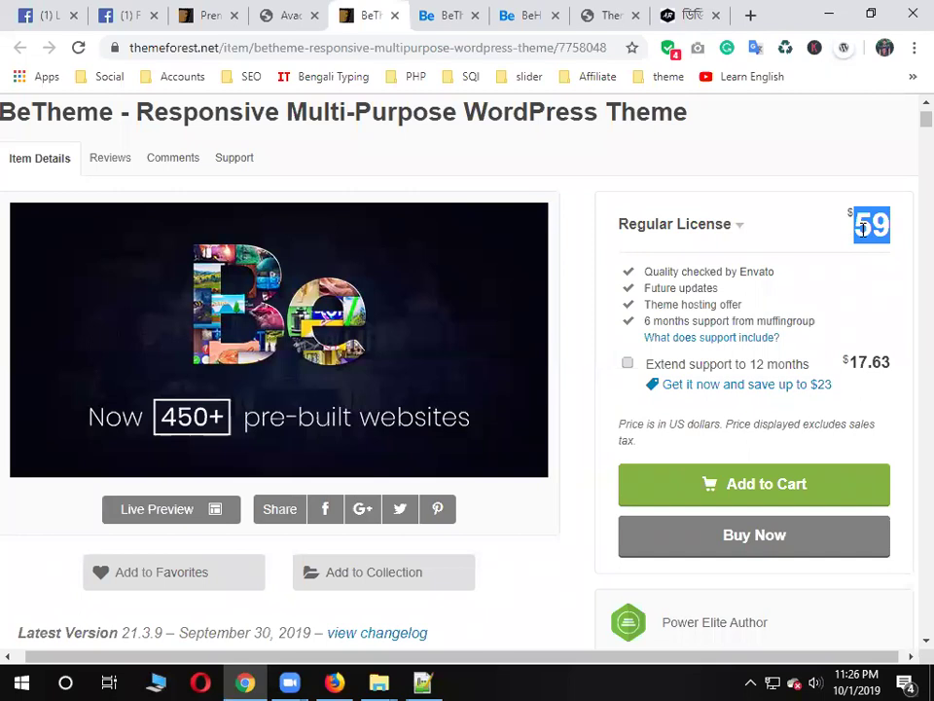
pyautogui.scroll(1, 544, 169)
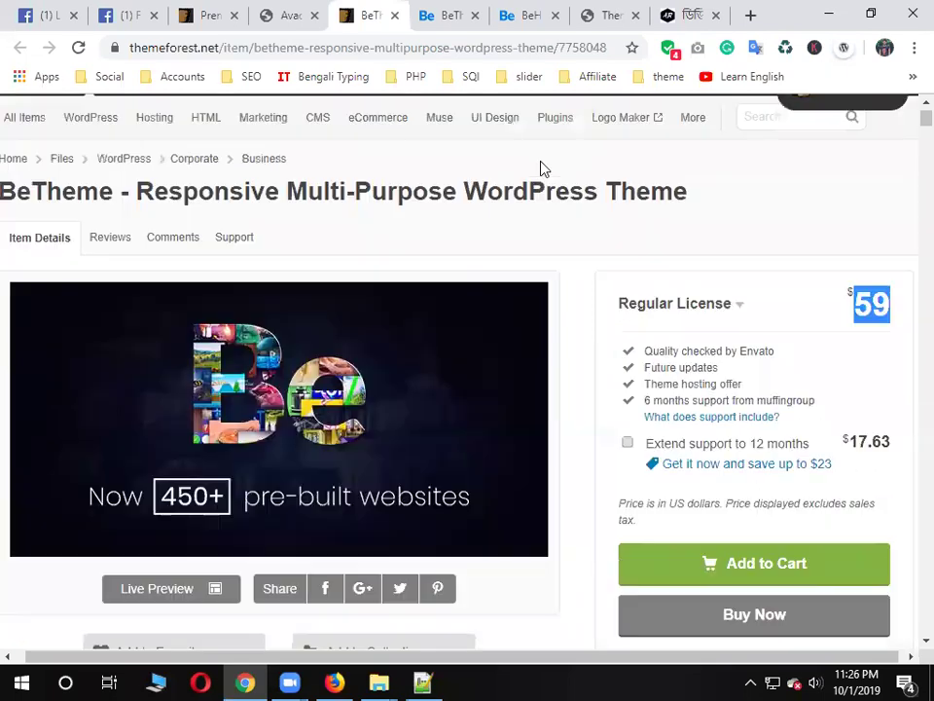
# Revisit the Hosting 3 demo and BeTheme's pre-built websites page, ending on BeTheme's item page
pyautogui.click(454, 12)
pyautogui.click(530, 8)
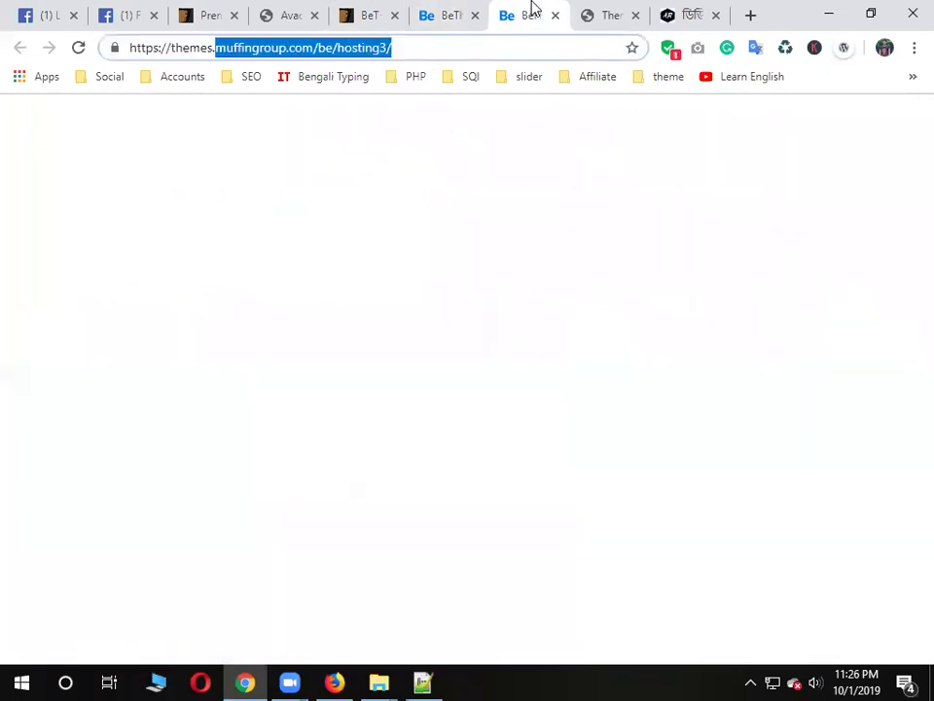
pyautogui.scroll(-1, 643, 387)
pyautogui.scroll(1, 650, 375)
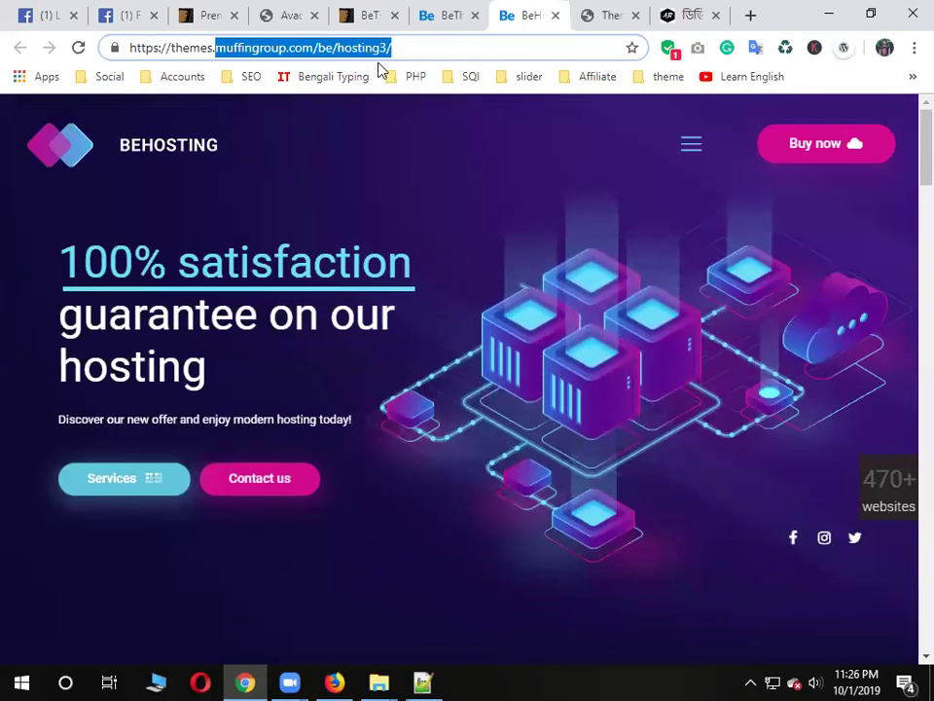
pyautogui.click(360, 12)
pyautogui.click(437, 9)
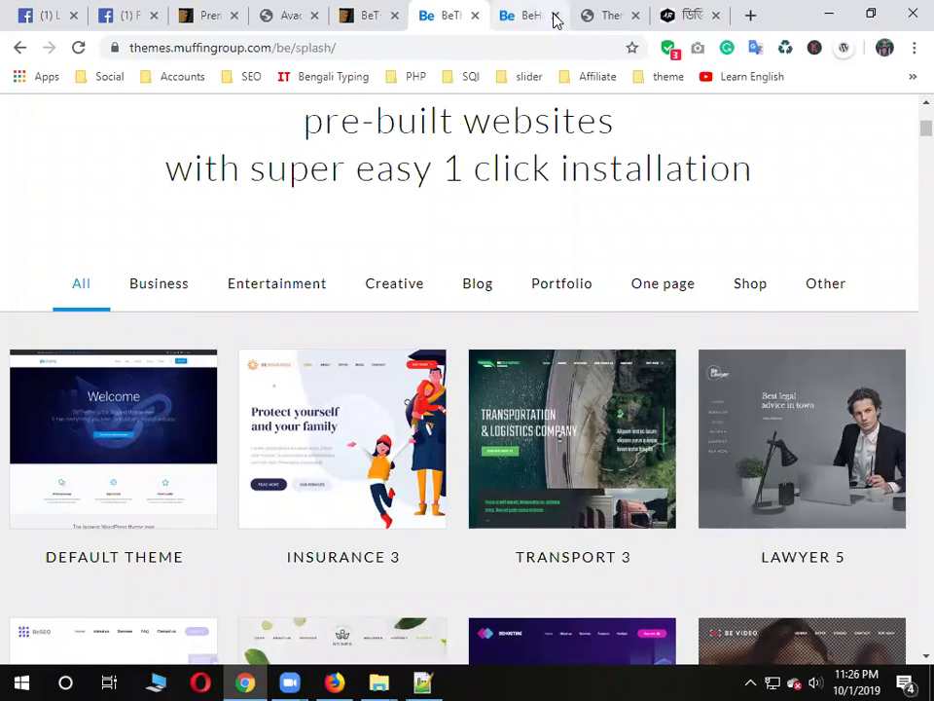
pyautogui.click(511, 9)
pyautogui.click(444, 11)
pyautogui.click(348, 11)
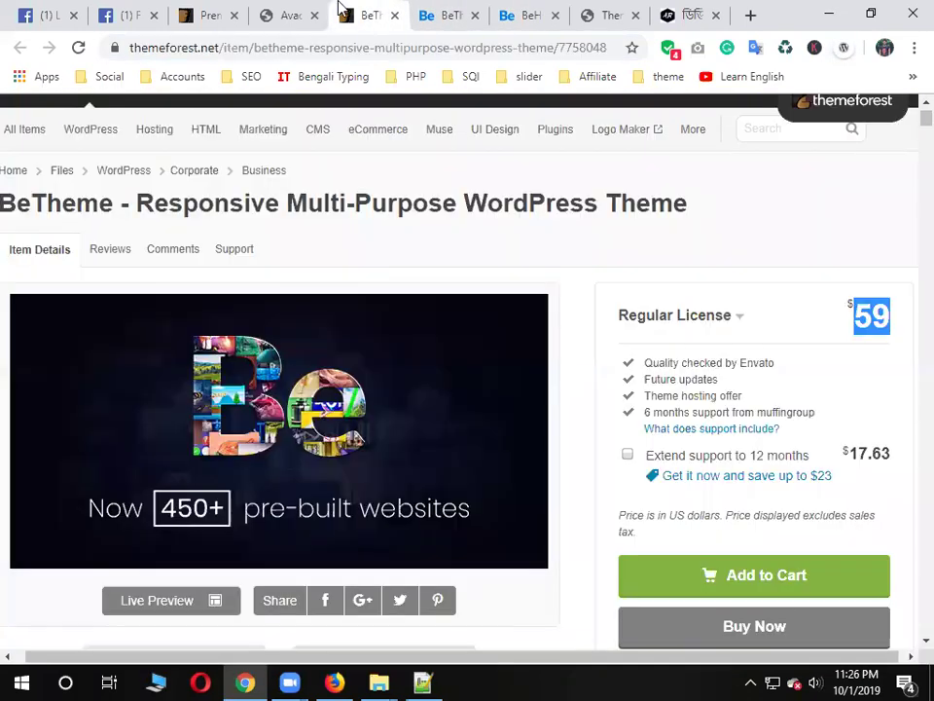
# Look over the Avada demo page again and revisit the ThemeForest WordPress best sellers and BeTheme's item page
pyautogui.click(284, 12)
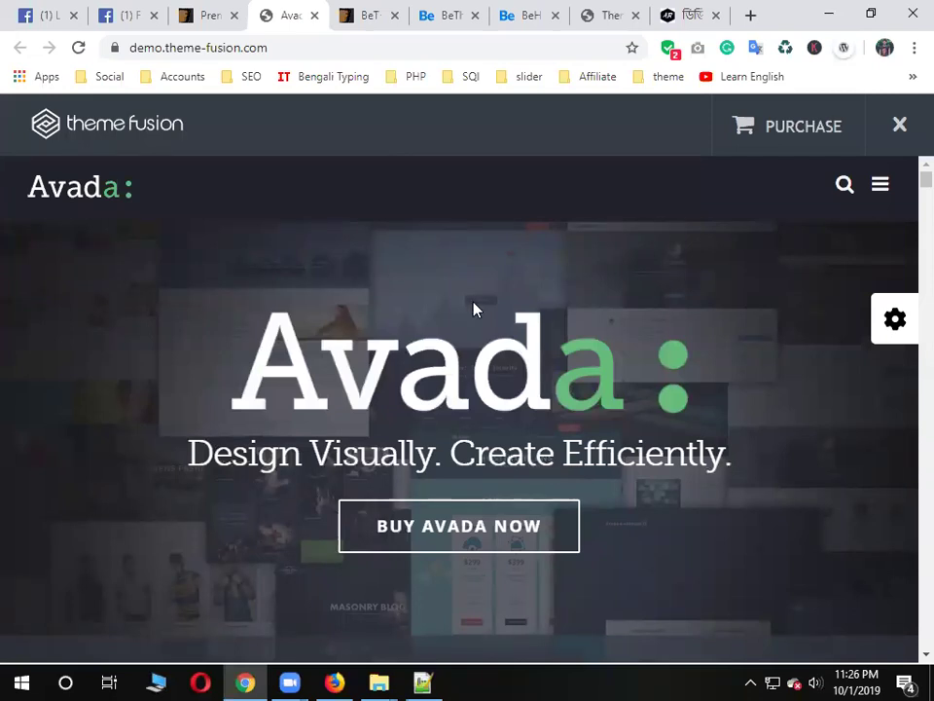
pyautogui.scroll(-5, 476, 309)
pyautogui.scroll(-5, 476, 308)
pyautogui.scroll(5, 500, 323)
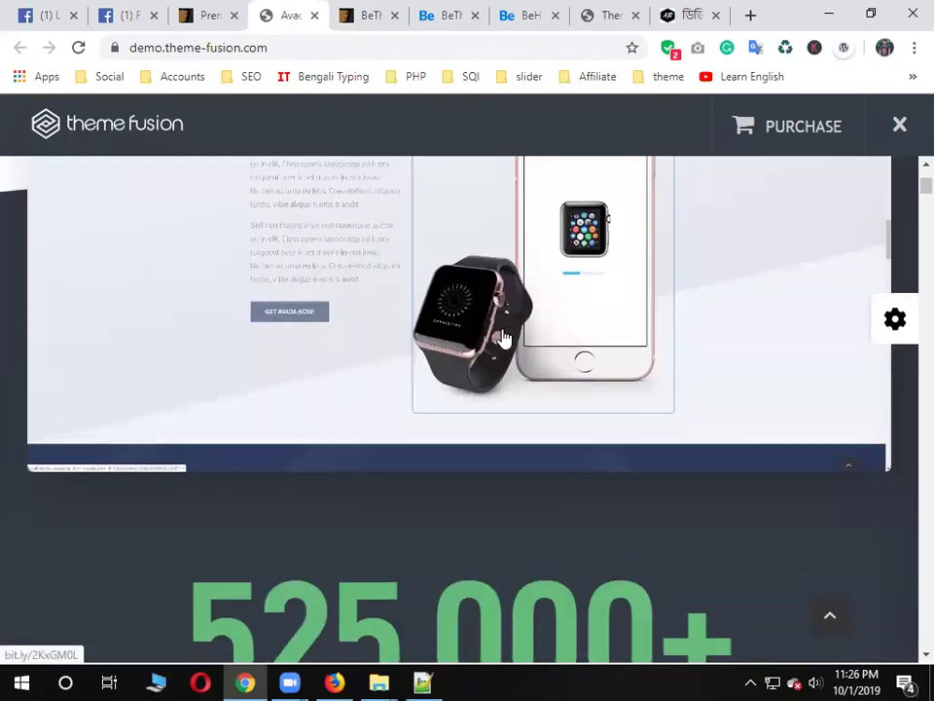
pyautogui.click(375, 12)
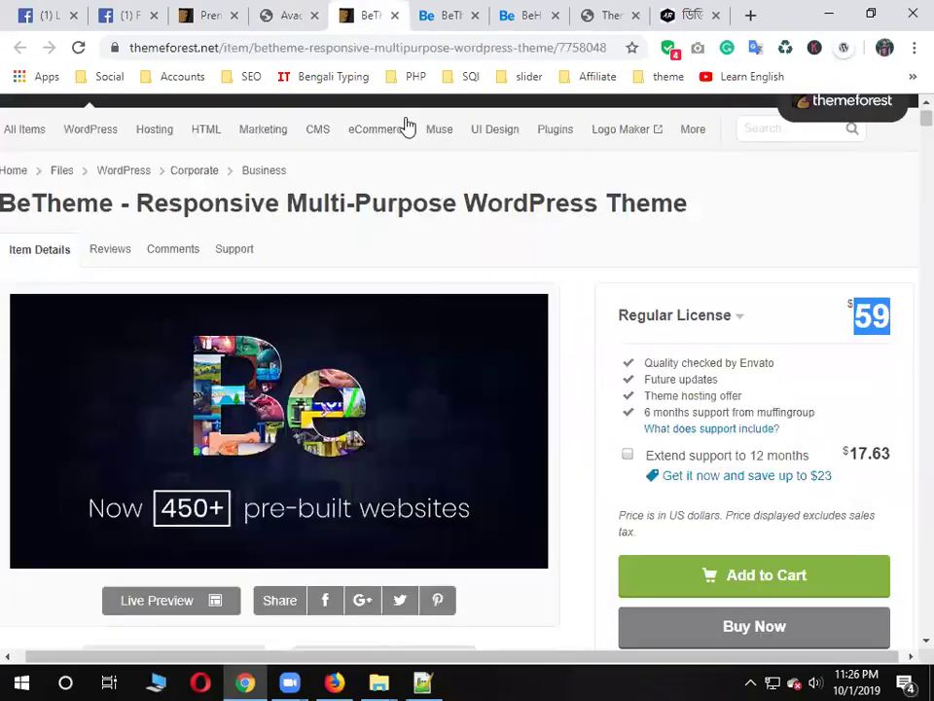
pyautogui.click(206, 11)
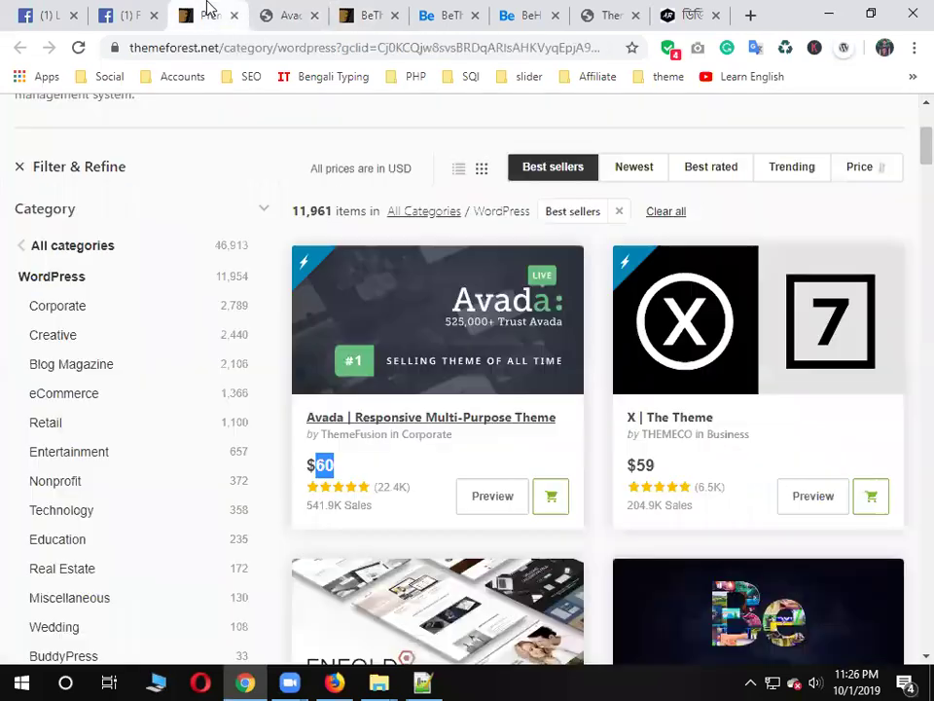
pyautogui.click(292, 13)
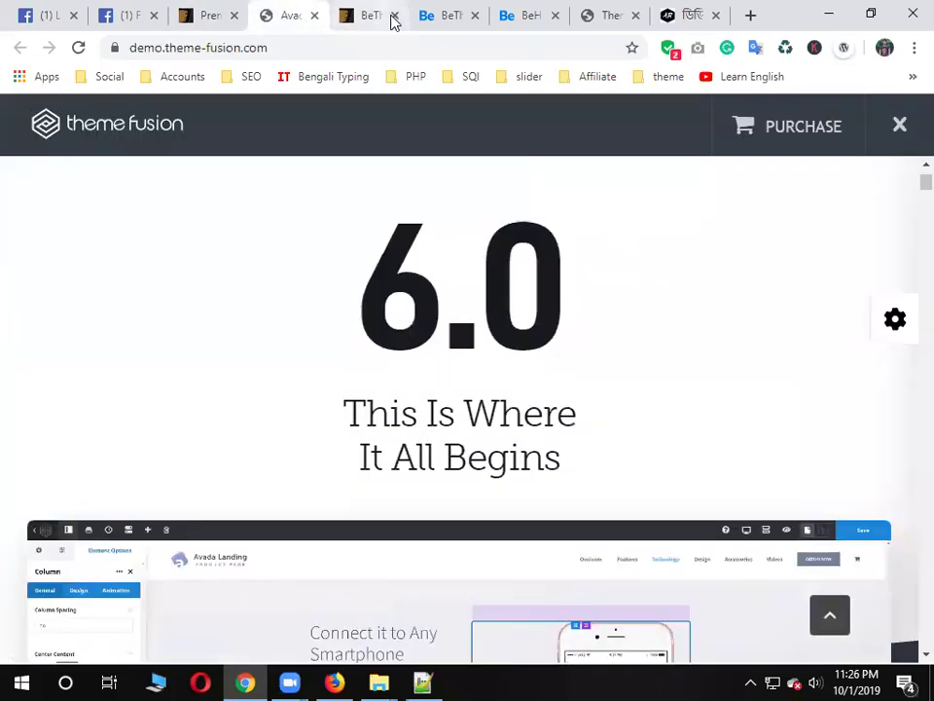
pyautogui.click(366, 22)
pyautogui.scroll(-2, 438, 453)
# Highlight the heading line "with super easy 1 click installation" on BeTheme's pre-built websites page, then clear the highlight
pyautogui.click(455, 8)
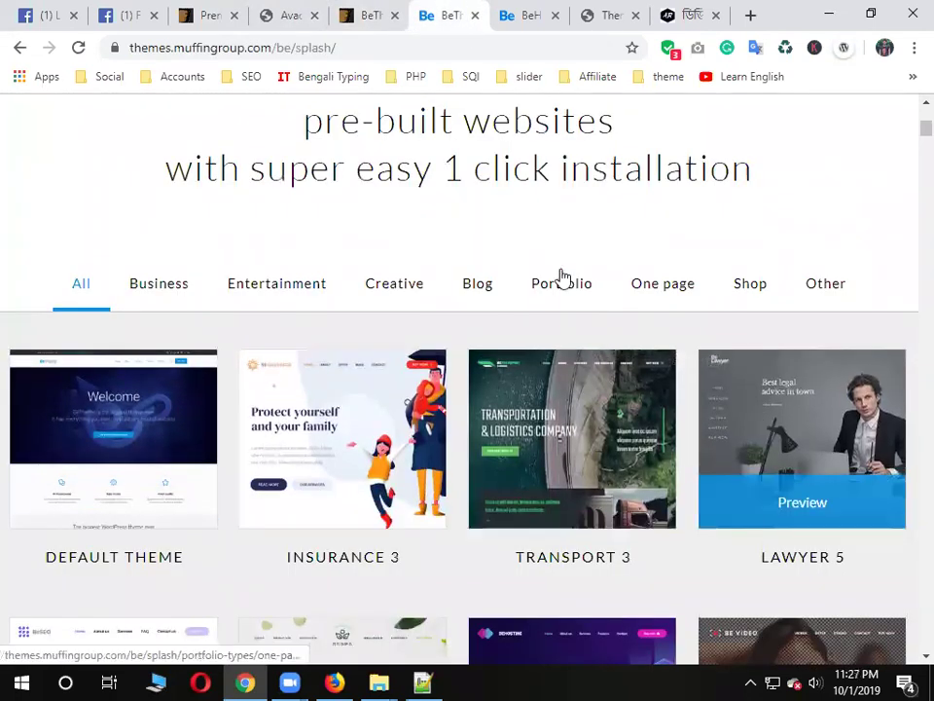
pyautogui.scroll(1, 433, 240)
pyautogui.scroll(2, 436, 246)
pyautogui.moveTo(466, 258); pyautogui.dragTo(742, 259)
pyautogui.click(684, 311)
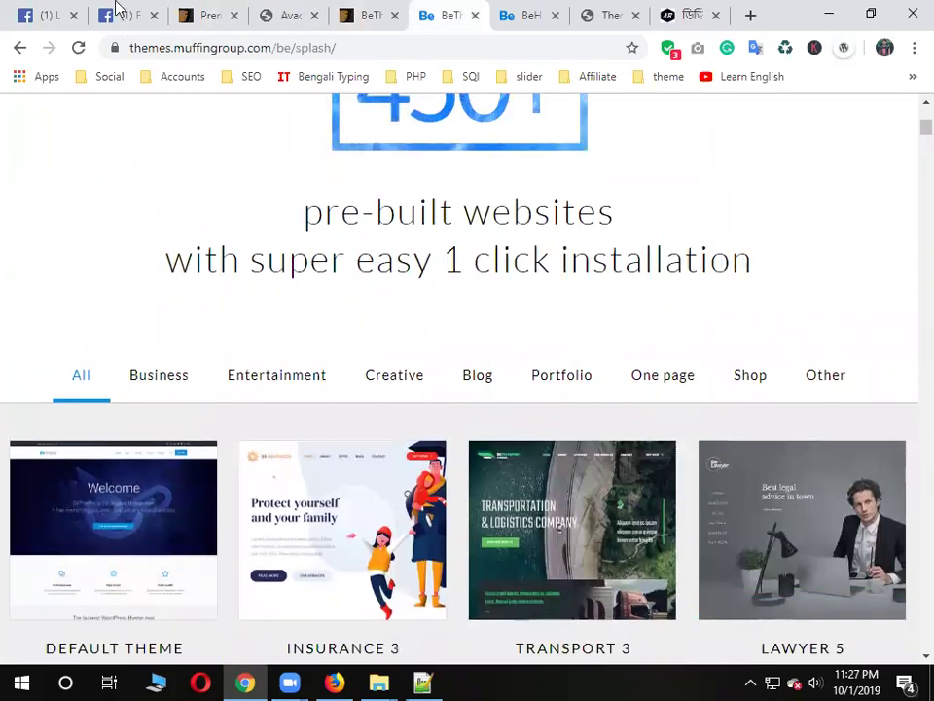
pyautogui.moveTo(740, 276); pyautogui.dragTo(150, 276)
pyautogui.click(645, 276)
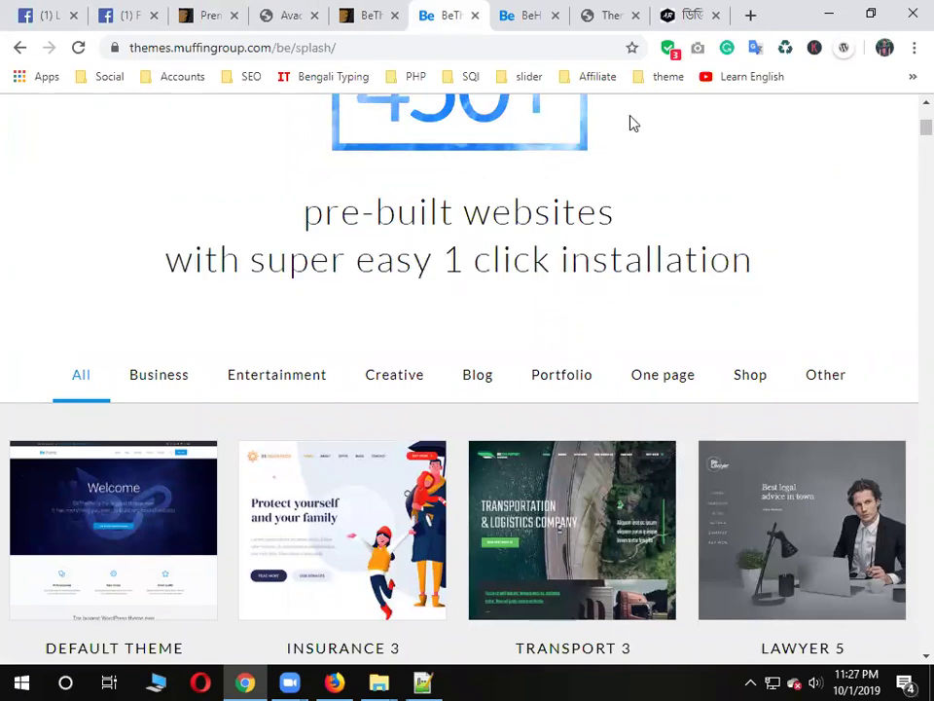
# Look over the Sahifa-based blog's home page down to its footer and select its web address
pyautogui.click(672, 12)
pyautogui.scroll(-12, 648, 157)
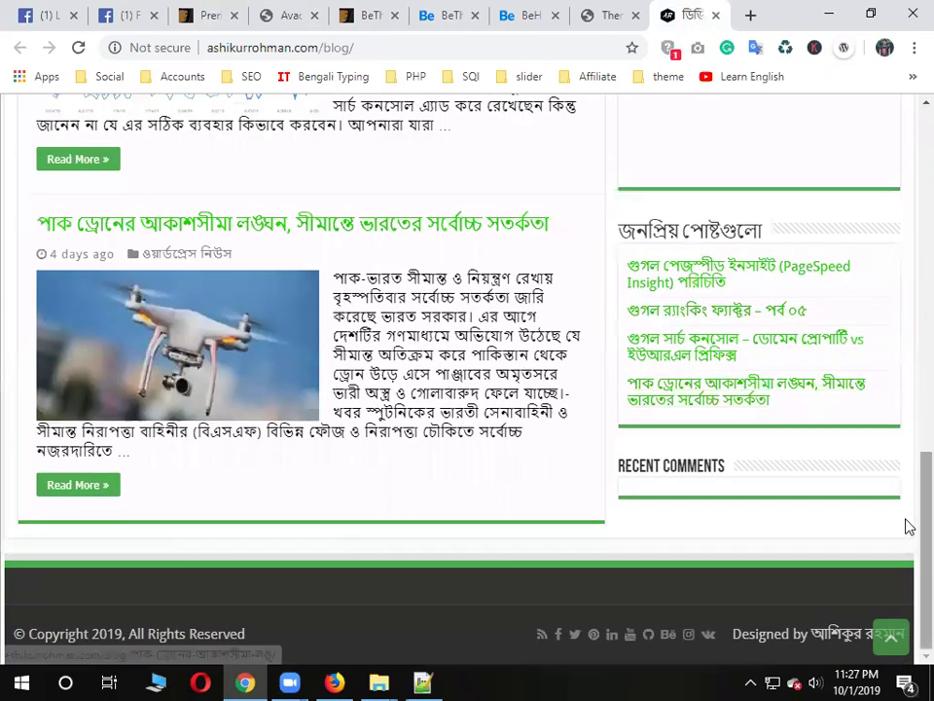
pyautogui.moveTo(919, 525); pyautogui.dragTo(920, 104)
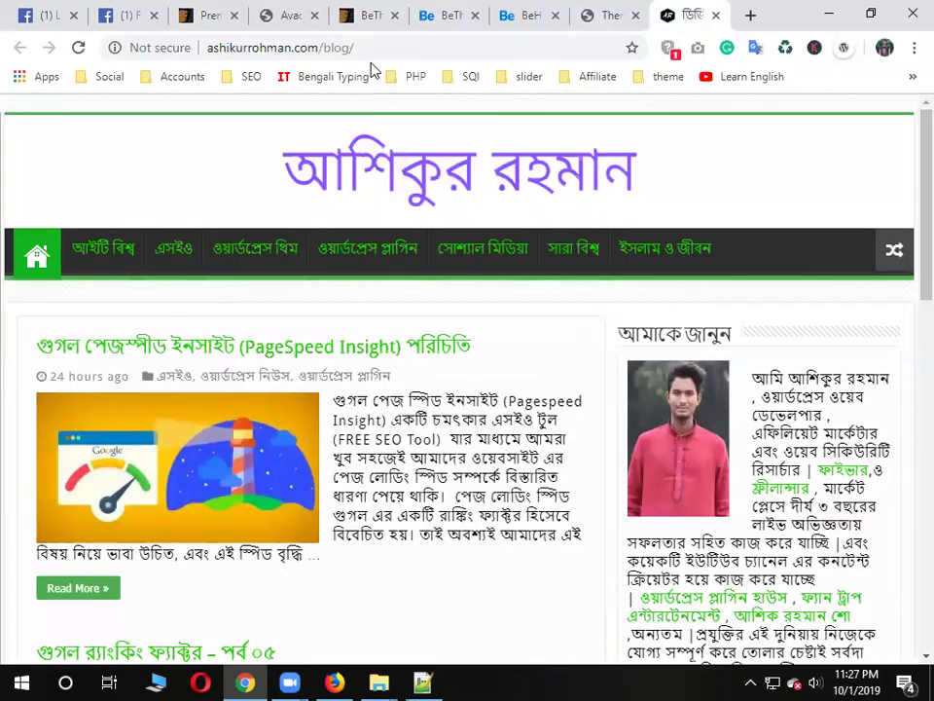
pyautogui.click(279, 47)
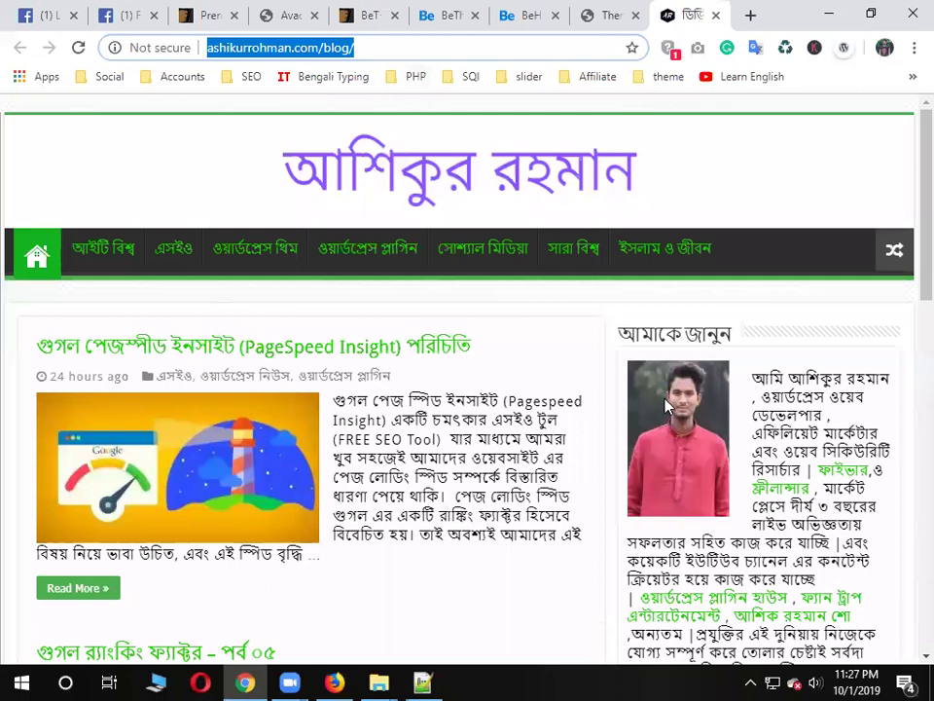
pyautogui.scroll(-10, 498, 321)
pyautogui.scroll(10, 246, 464)
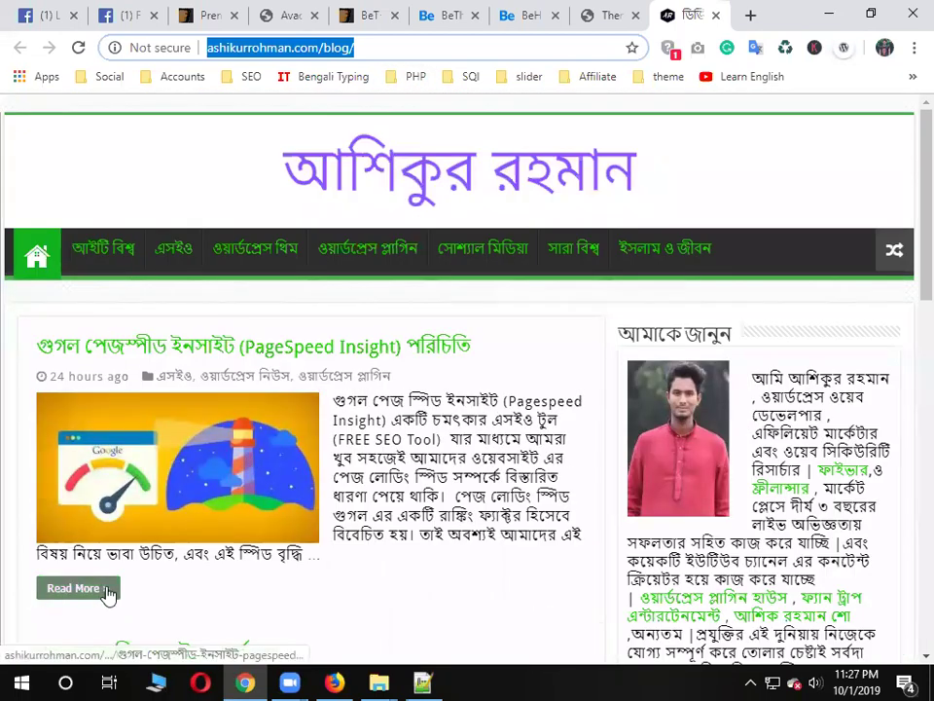
# Open the blog's PageSpeed Insight article and look over its opening paragraphs
pyautogui.click(78, 589)
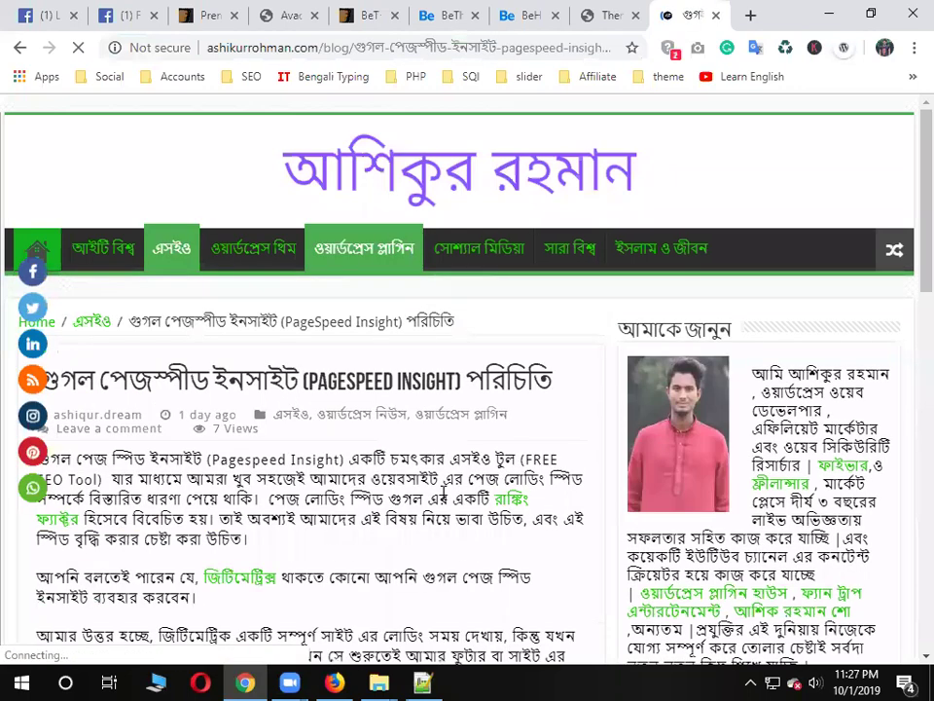
pyautogui.scroll(-6, 907, 312)
pyautogui.scroll(6, 907, 313)
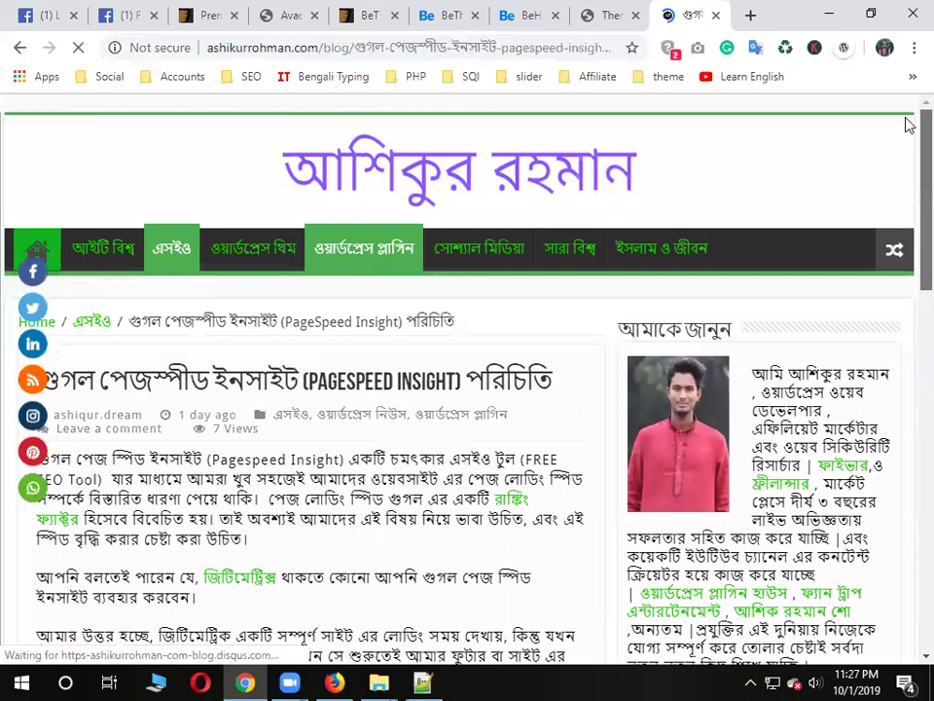
pyautogui.scroll(-5, 885, 332)
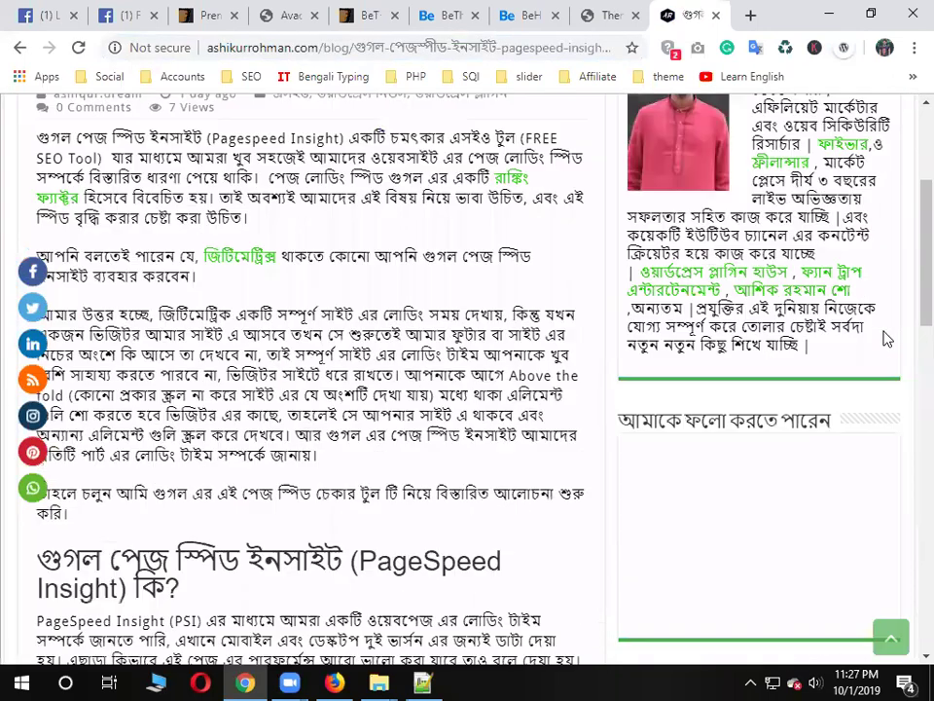
pyautogui.scroll(-1, 365, 425)
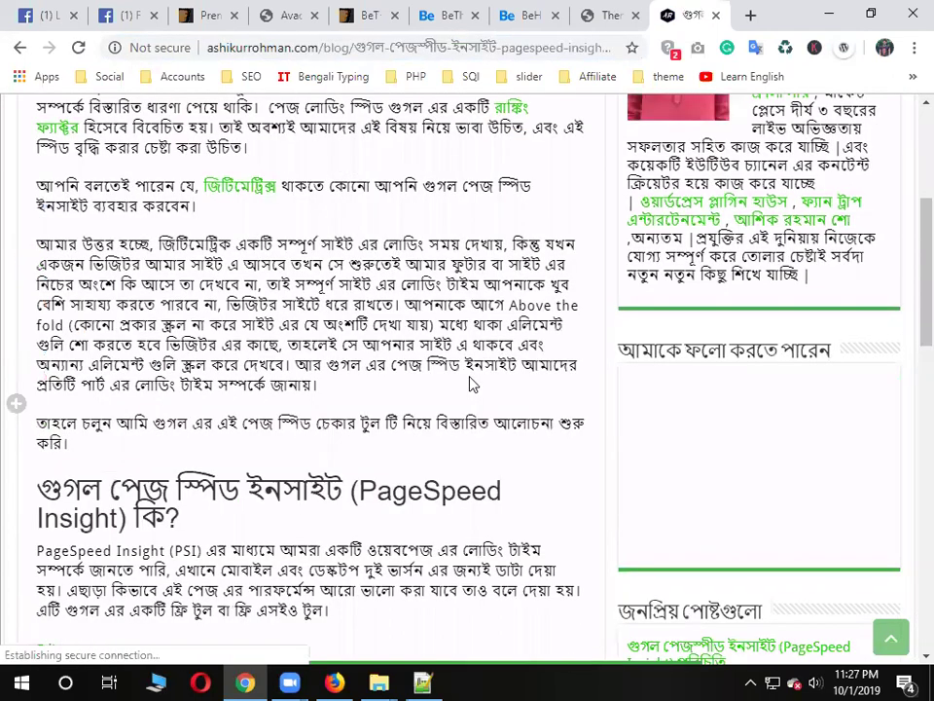
# Expand the article's social follow bar, highlight the PageSpeed Insight section heading, and collapse the bar again
pyautogui.click(14, 404)
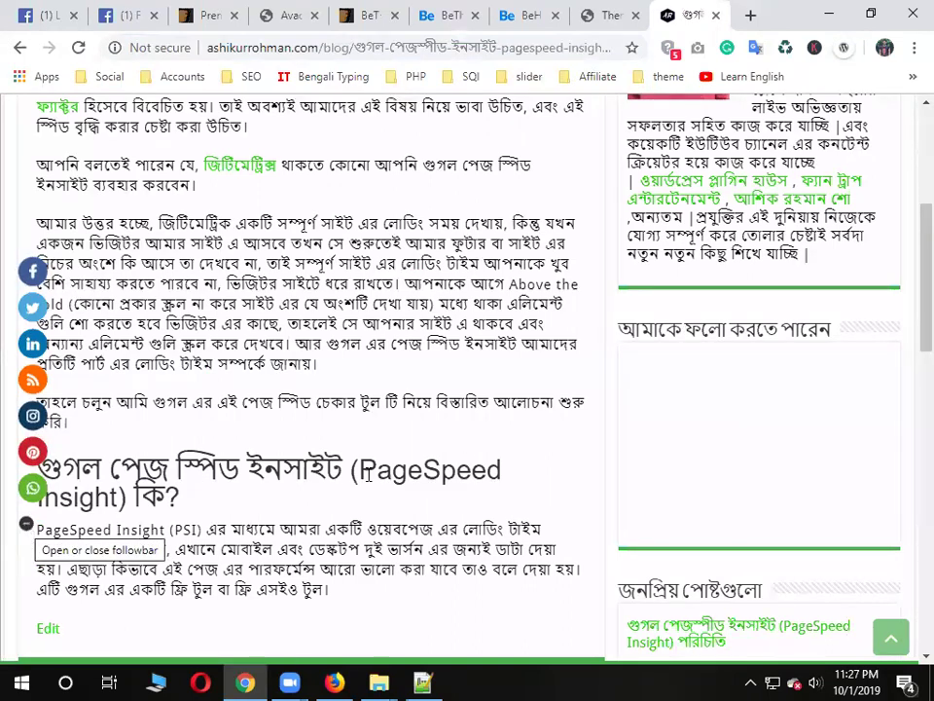
pyautogui.moveTo(360, 470); pyautogui.dragTo(512, 476)
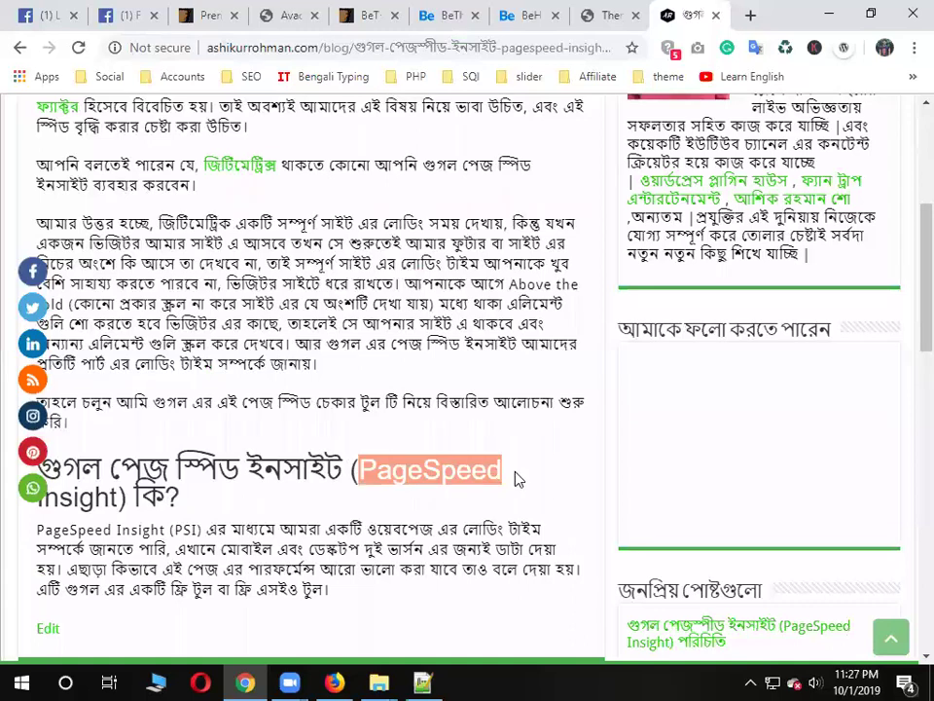
pyautogui.moveTo(115, 497); pyautogui.dragTo(51, 470)
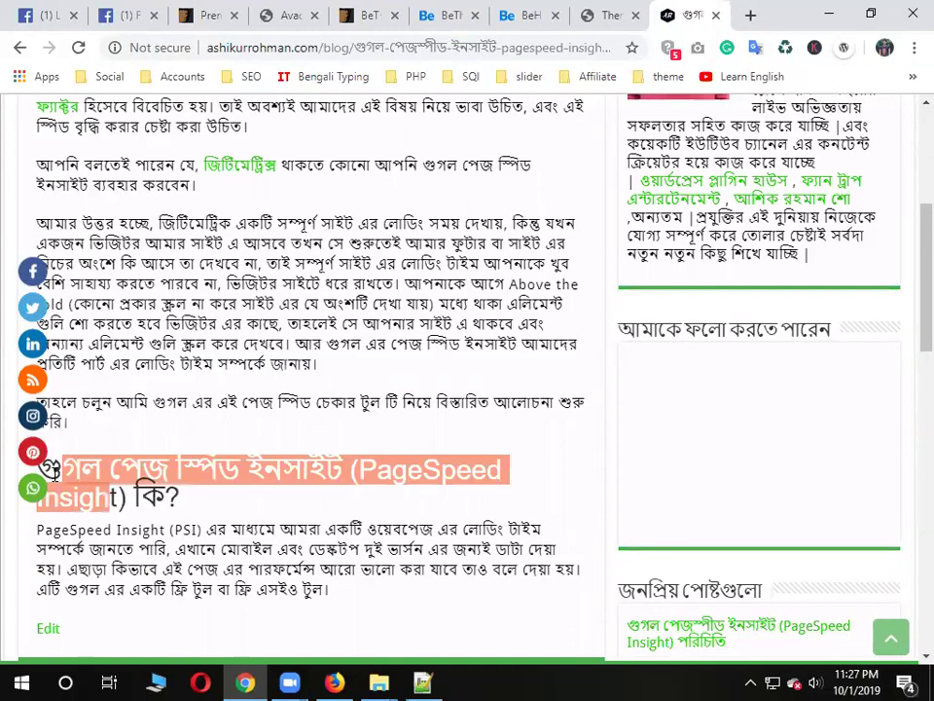
pyautogui.click(156, 461)
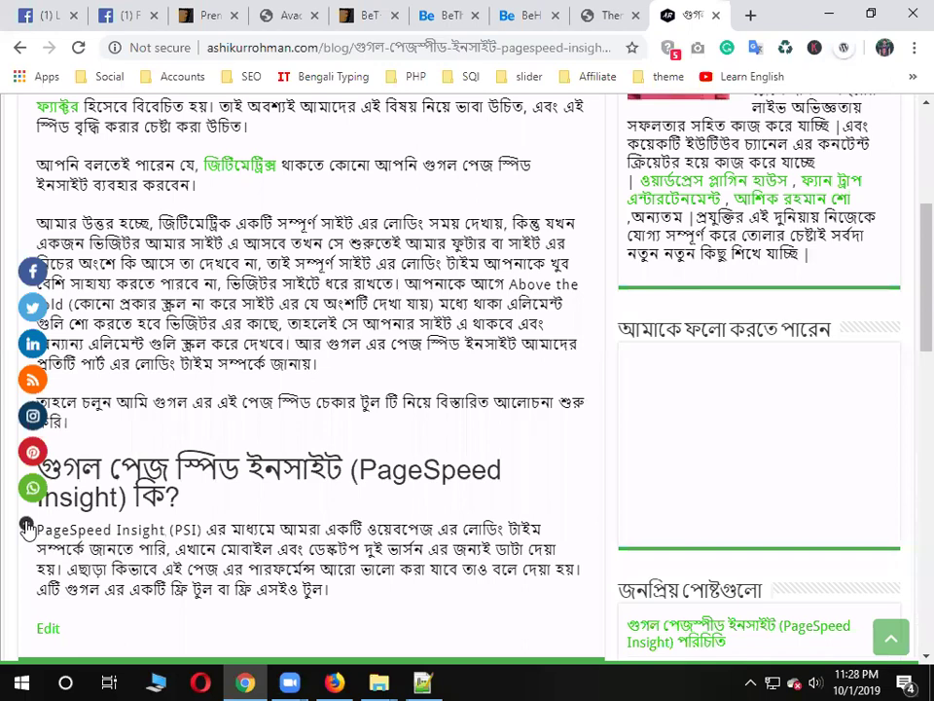
pyautogui.click(27, 527)
# Look over the article's author box, related articles and reactions, and place the cursor in the Disqus comment box
pyautogui.scroll(-10, 548, 379)
pyautogui.scroll(2, 548, 383)
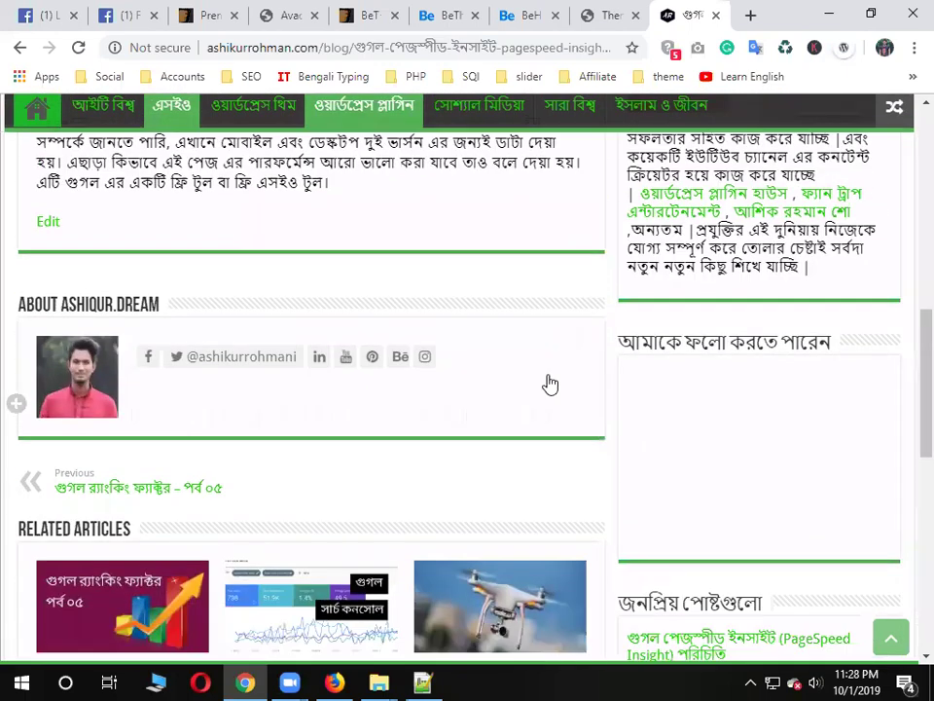
pyautogui.scroll(-7, 548, 382)
pyautogui.click(234, 354)
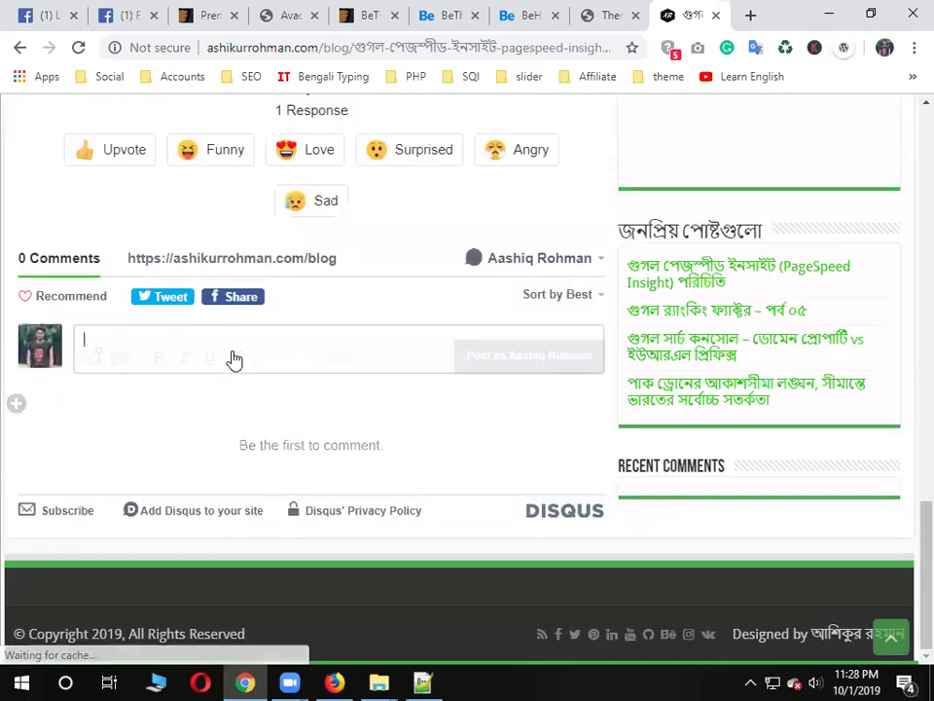
pyautogui.scroll(2, 233, 357)
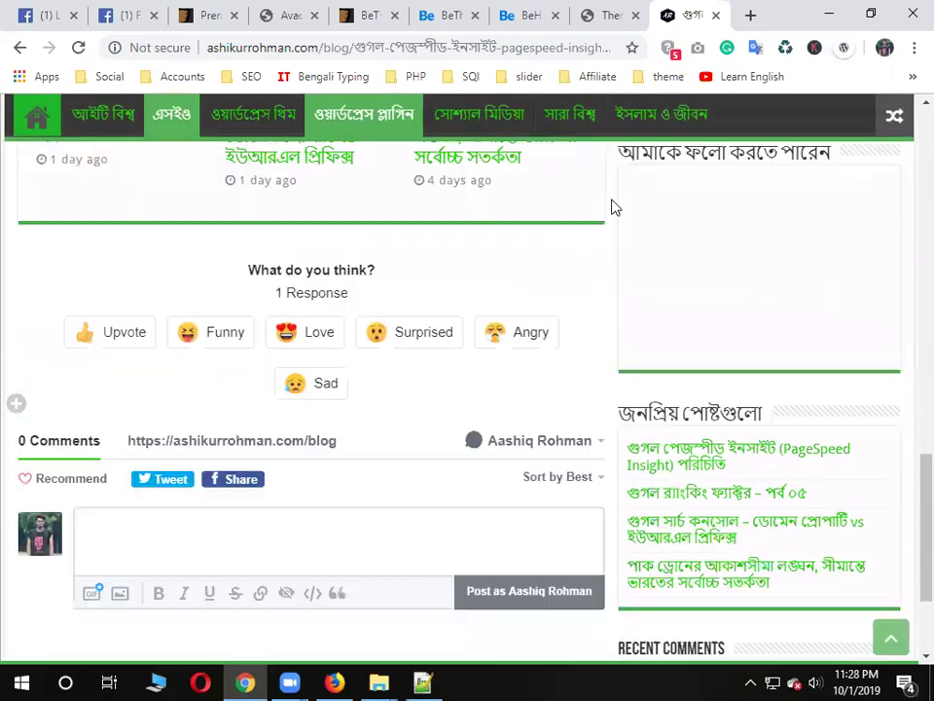
# Revisit the Sahifa theme settings, the Hosting 3 demo, and the BeTheme and Avada pages
pyautogui.click(608, 15)
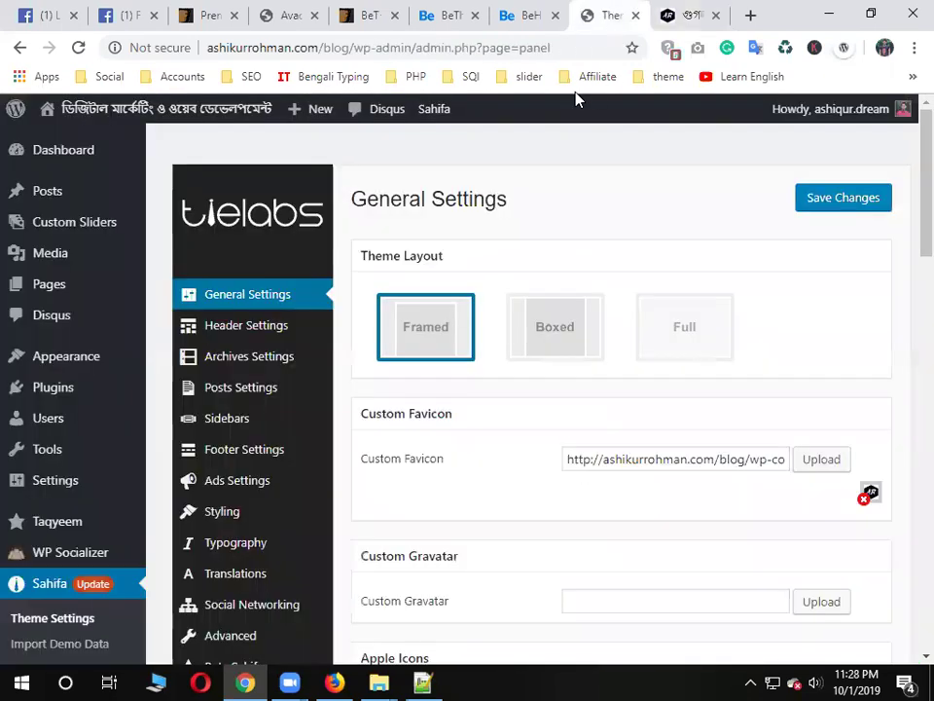
pyautogui.click(531, 15)
pyautogui.click(443, 12)
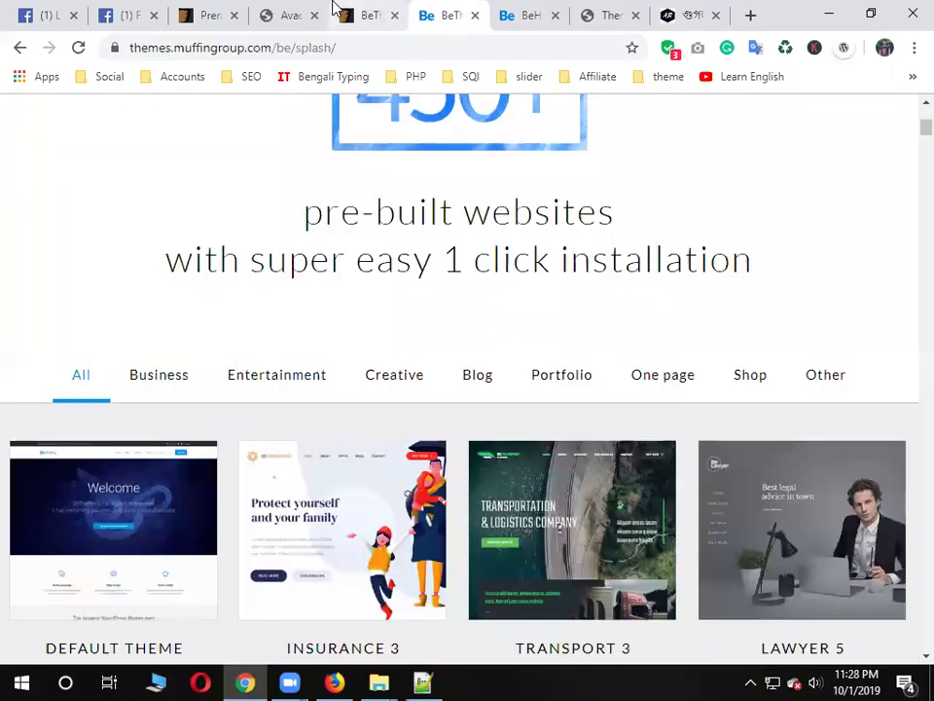
pyautogui.click(360, 12)
pyautogui.click(284, 11)
# Check the friend requests on Facebook and return to the comment box of the blog's PageSpeed Insight article
pyautogui.click(151, 12)
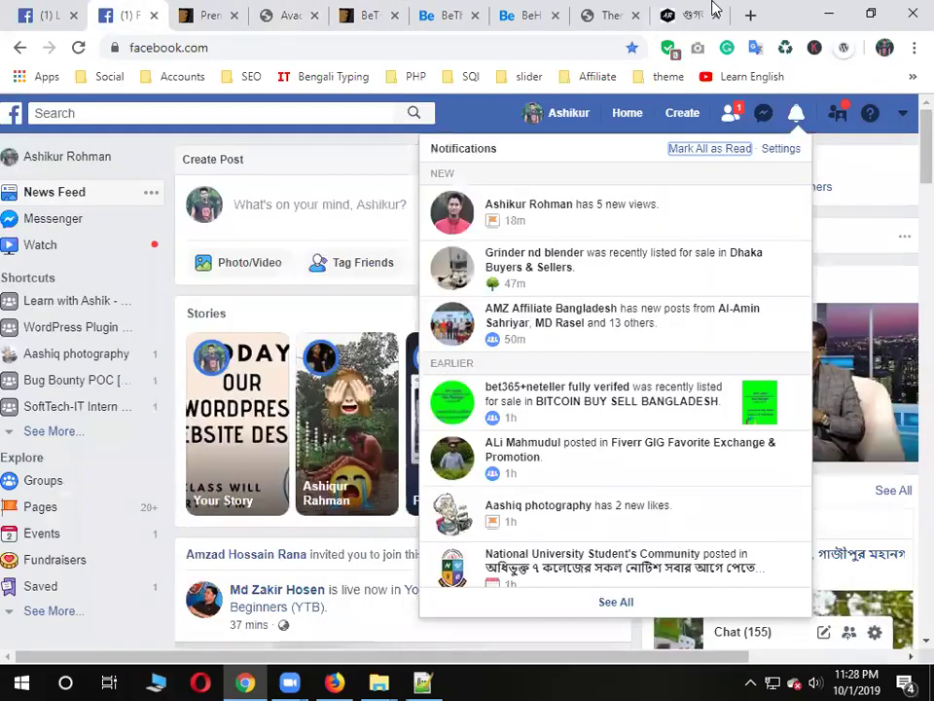
pyautogui.click(727, 117)
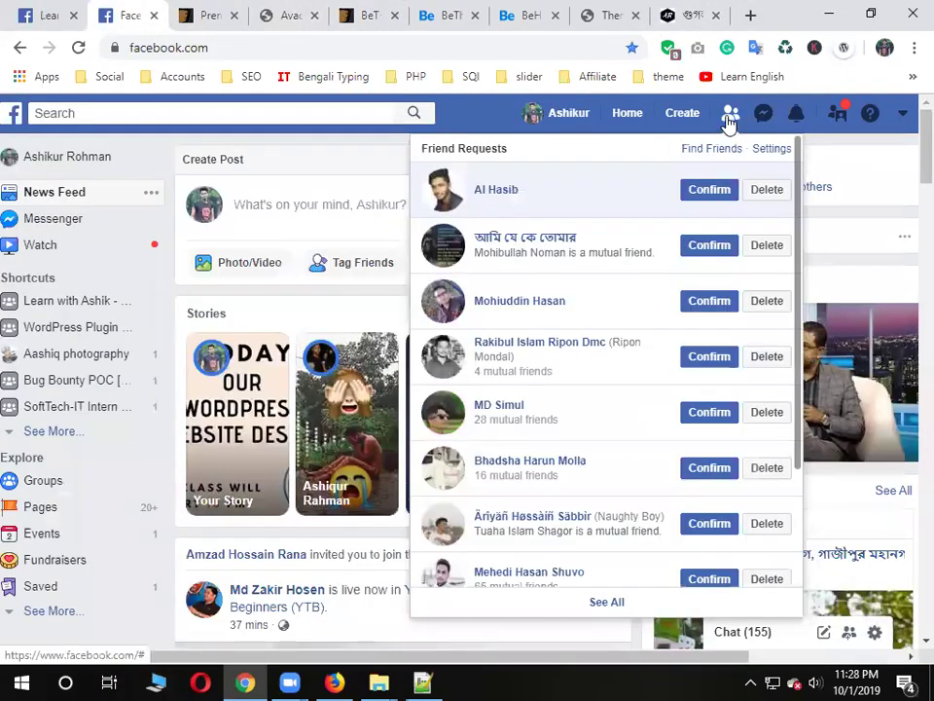
pyautogui.click(688, 12)
pyautogui.scroll(-3, 596, 359)
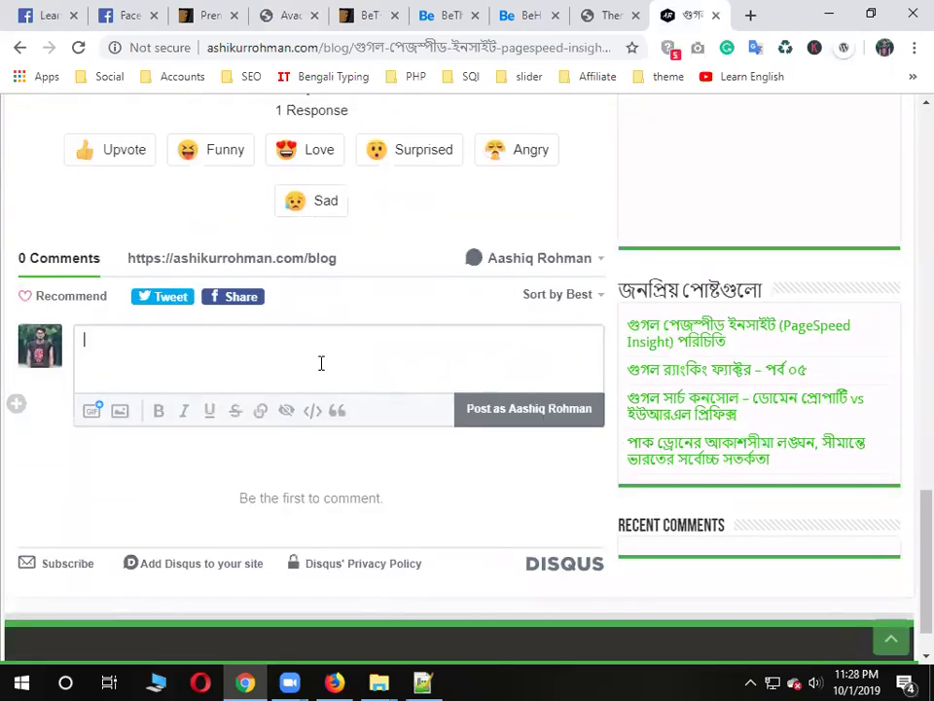
# Look over the article's Disqus comment section, reactions, related articles and sidebar, and return to the section on what PageSpeed Insight is
pyautogui.click(321, 363)
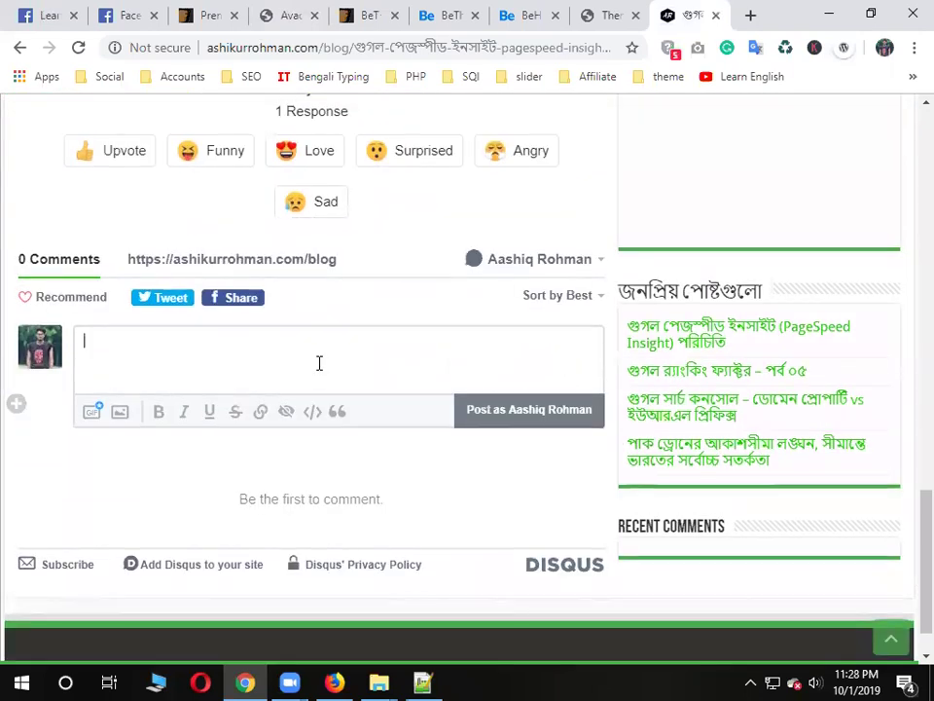
pyautogui.scroll(3, 481, 225)
pyautogui.scroll(2, 496, 379)
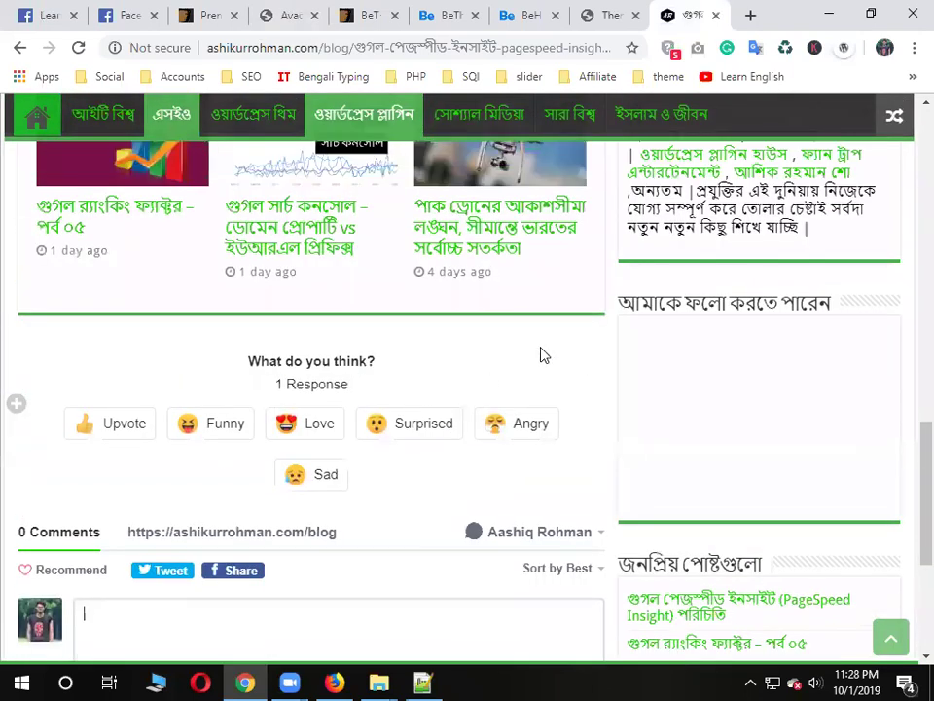
pyautogui.scroll(-2, 52, 476)
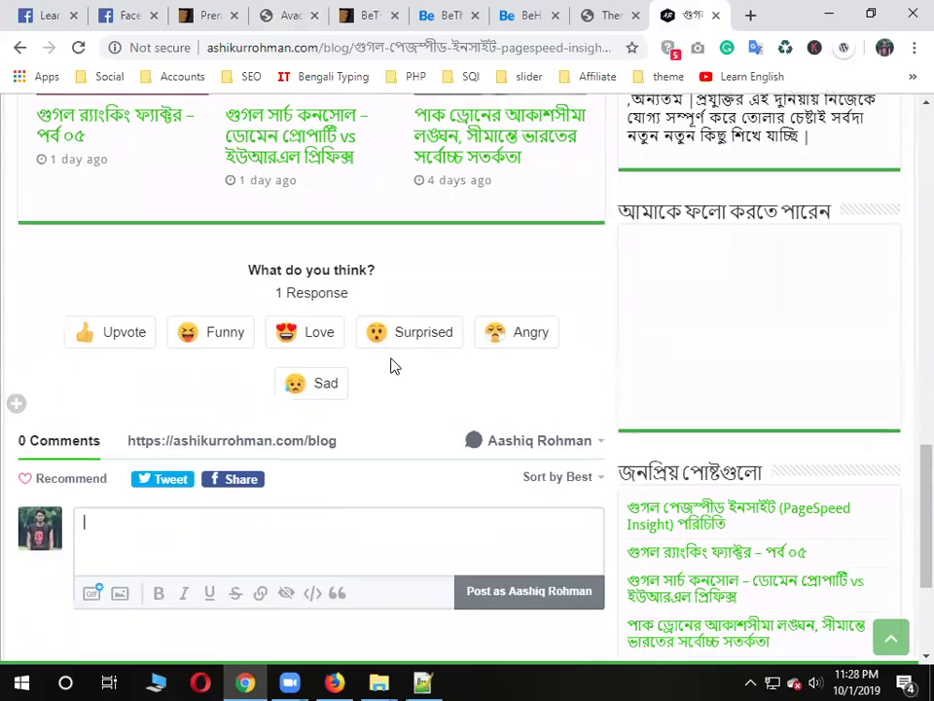
pyautogui.scroll(7, 538, 188)
pyautogui.scroll(10, 534, 198)
pyautogui.scroll(-15, 409, 467)
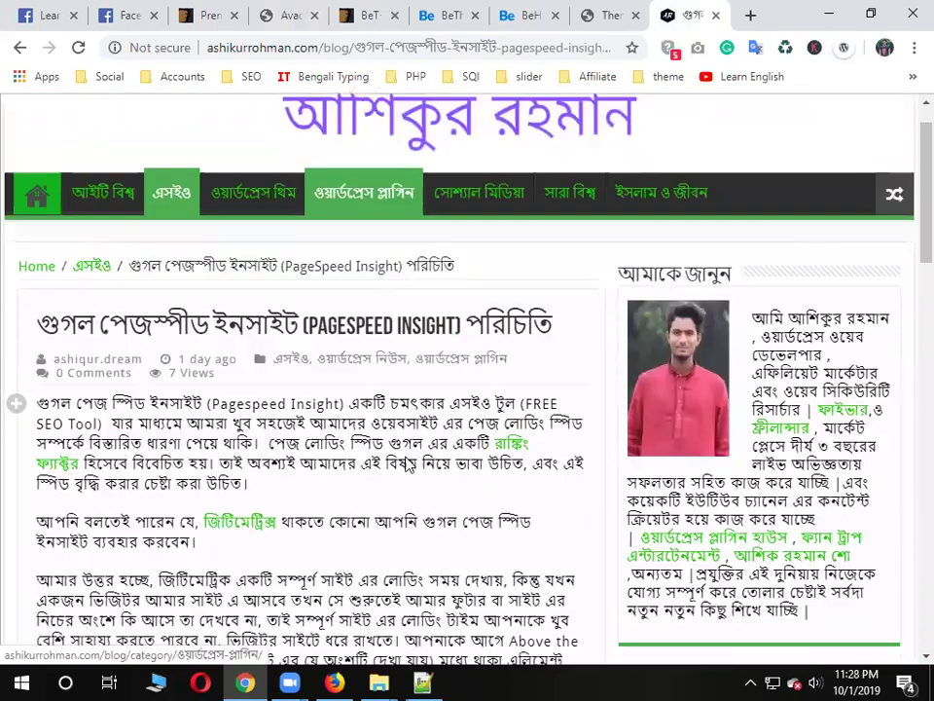
pyautogui.scroll(-9, 409, 467)
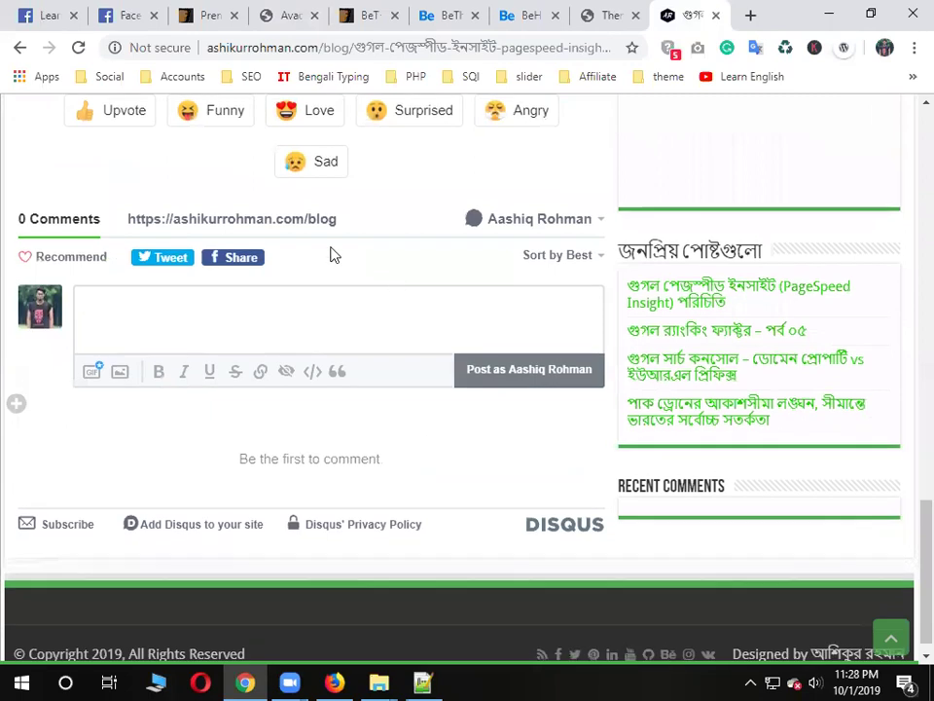
pyautogui.scroll(2, 329, 252)
pyautogui.scroll(2, 409, 419)
pyautogui.click(277, 486)
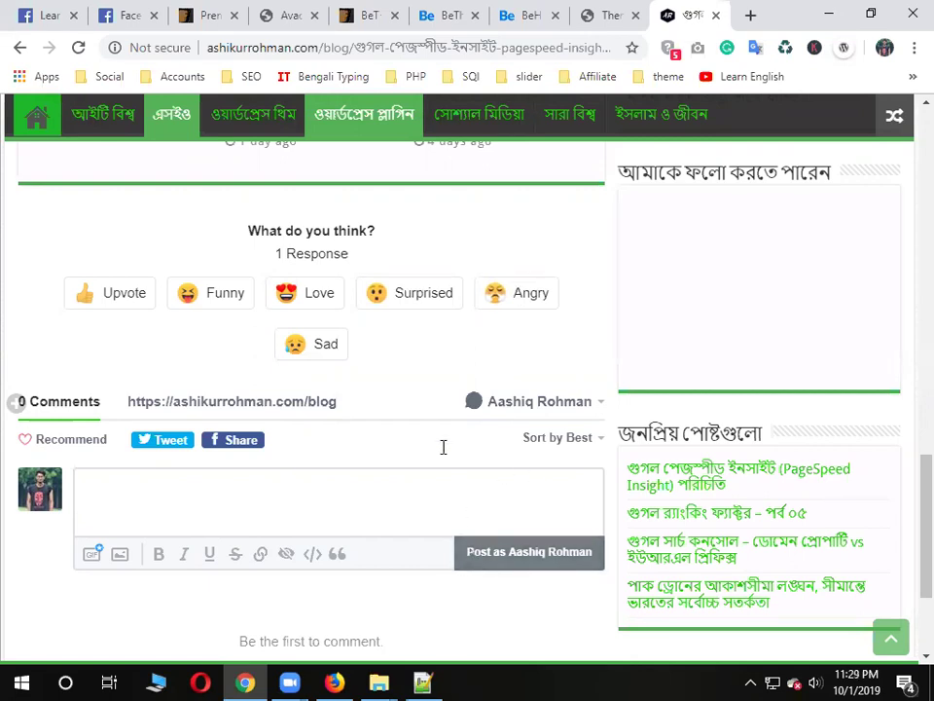
pyautogui.scroll(2, 234, 510)
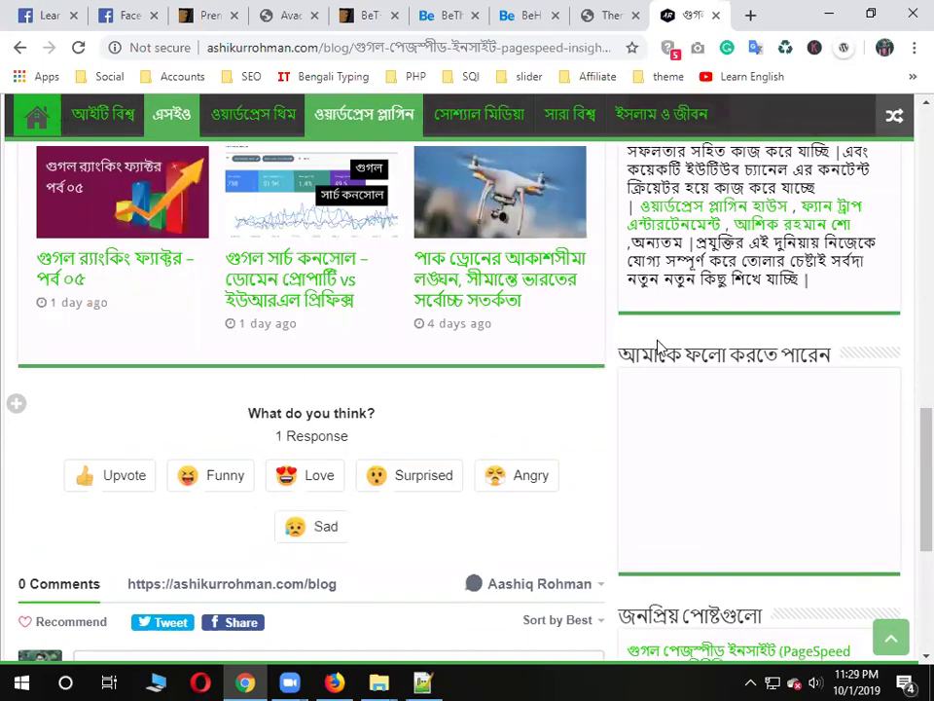
pyautogui.moveTo(909, 454); pyautogui.dragTo(907, 248)
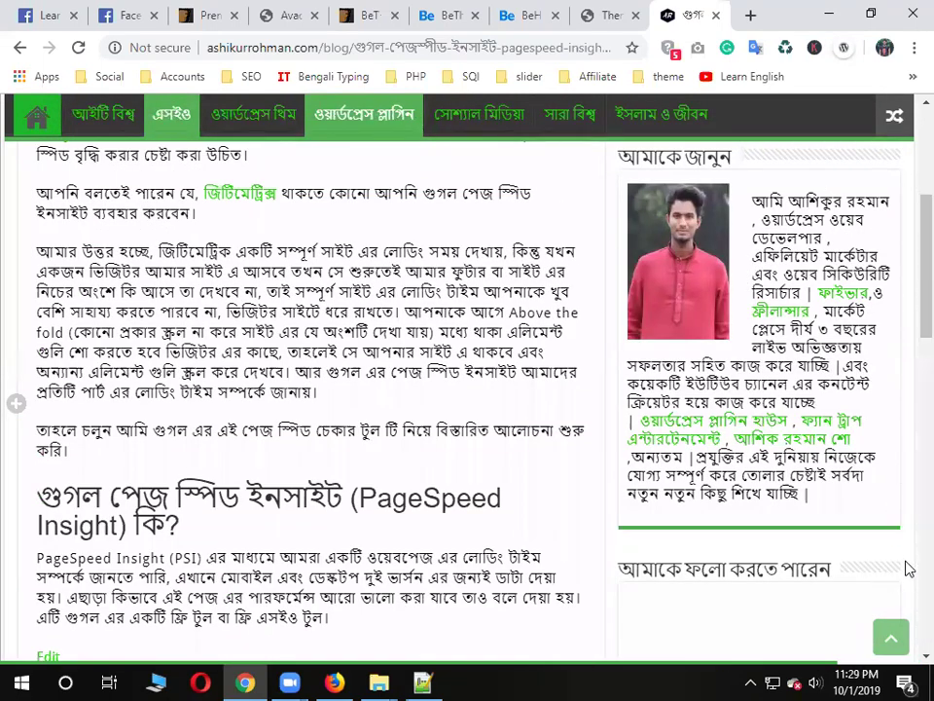
# Highlight text in the article's PageSpeed Insight section heading, expand and collapse the social follow bar, and return to the article's beginning
pyautogui.press('F10')
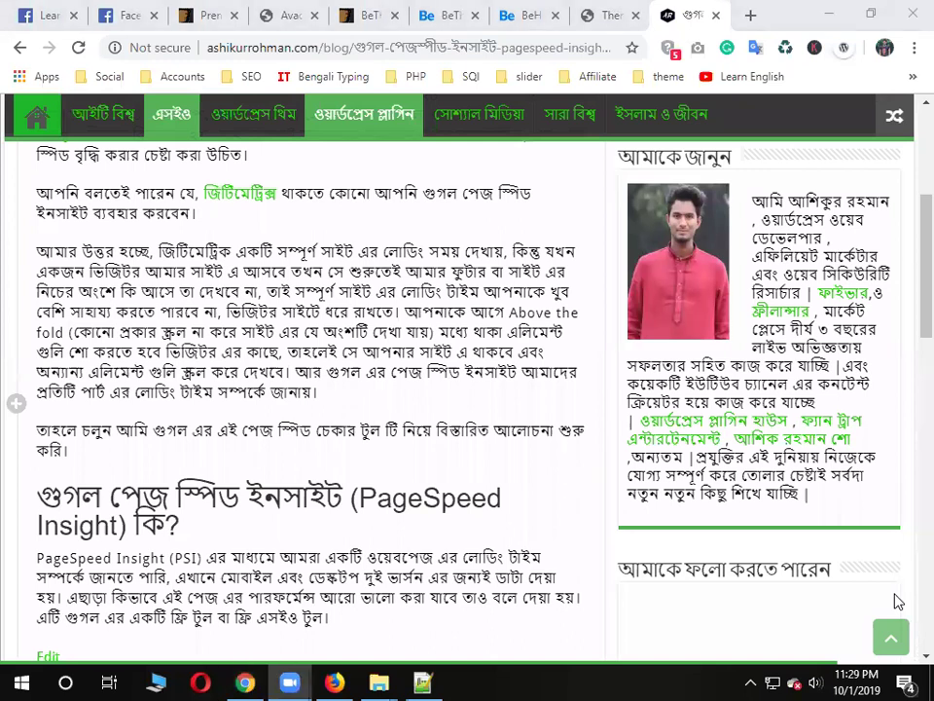
pyautogui.moveTo(181, 527); pyautogui.dragTo(37, 527)
pyautogui.tripleClick(210, 526)
pyautogui.click(216, 528)
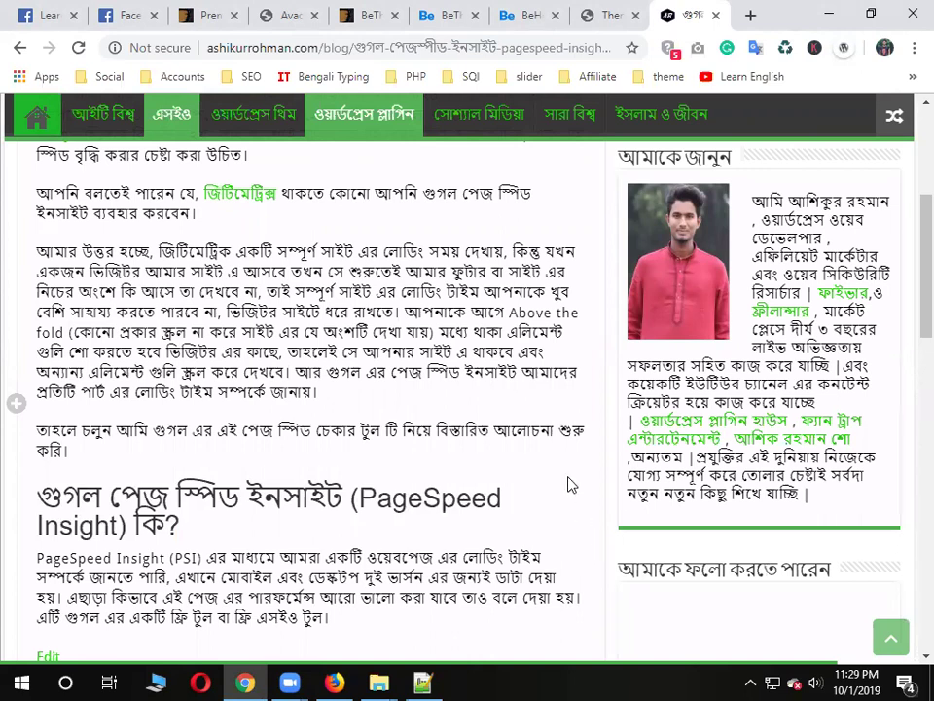
pyautogui.click(16, 402)
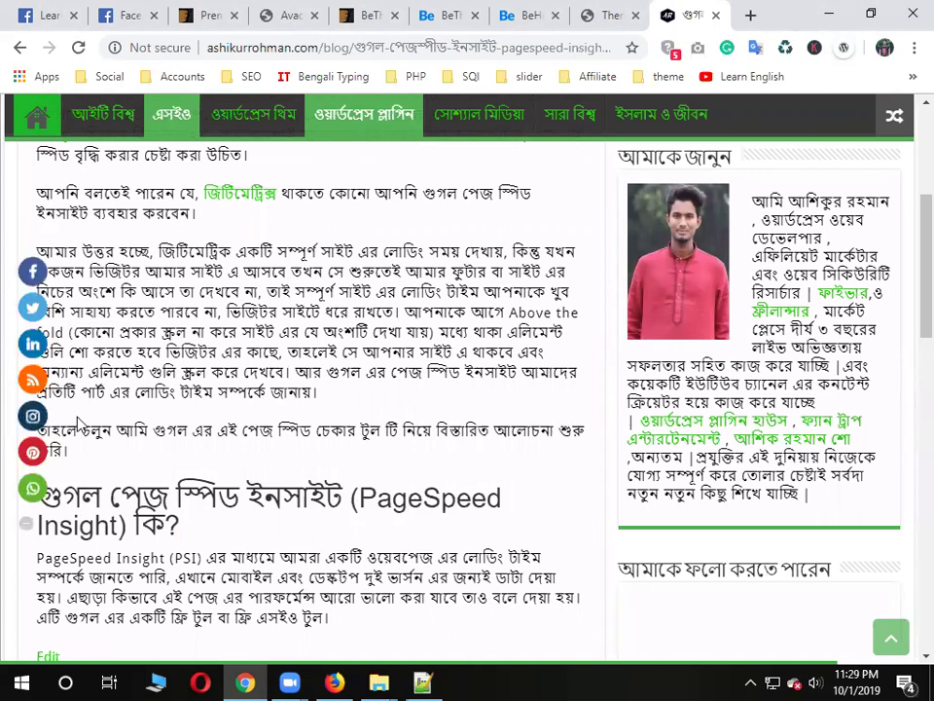
pyautogui.click(27, 526)
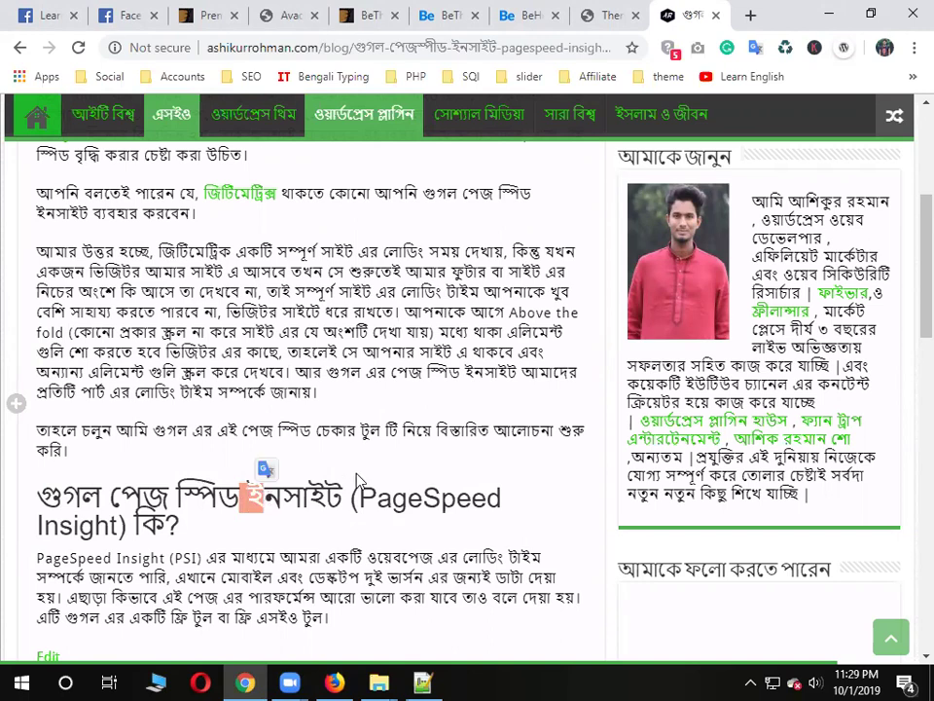
pyautogui.scroll(4, 358, 474)
pyautogui.scroll(-3, 721, 437)
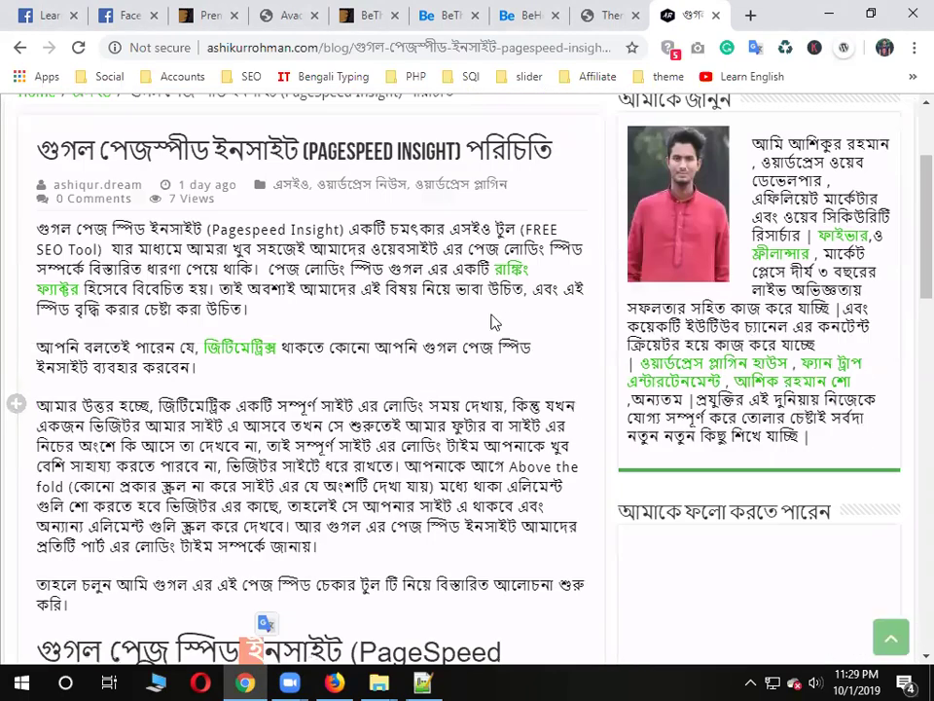
pyautogui.scroll(3, 491, 319)
# Open the wordpress.org website in a new tab
pyautogui.click(748, 12)
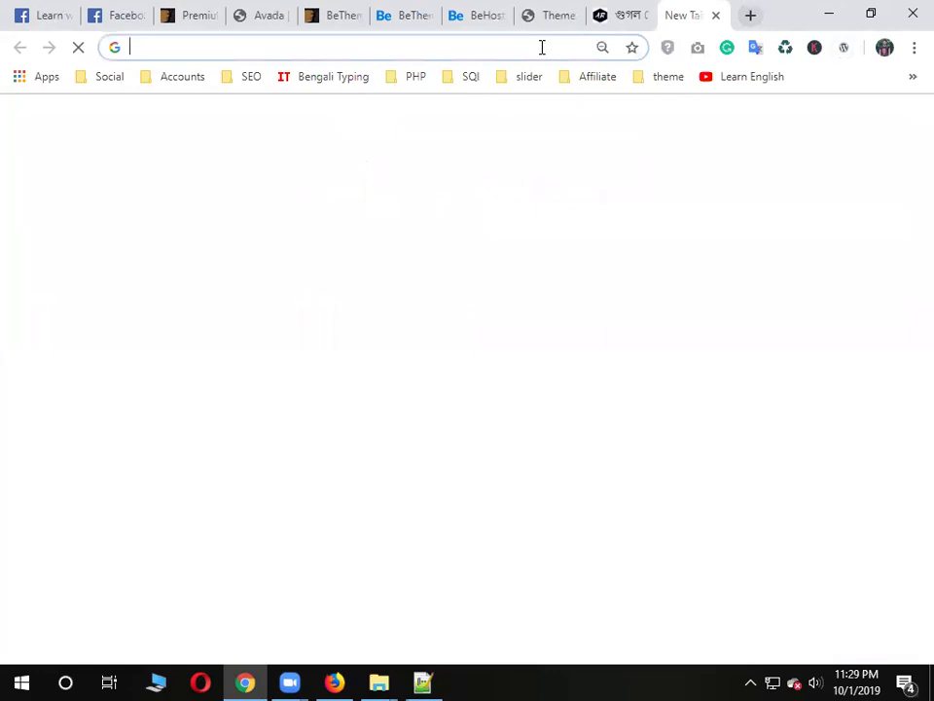
pyautogui.write('wrod')
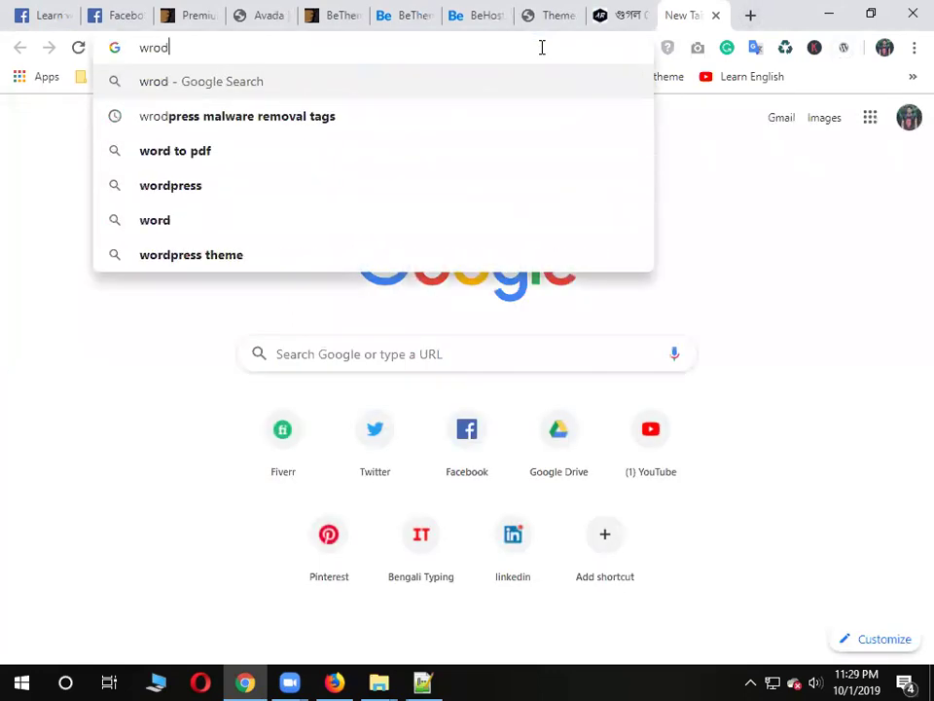
pyautogui.press('BackSpace')
pyautogui.press('BackSpace')
pyautogui.press('BackSpace')
pyautogui.write('ordpres')
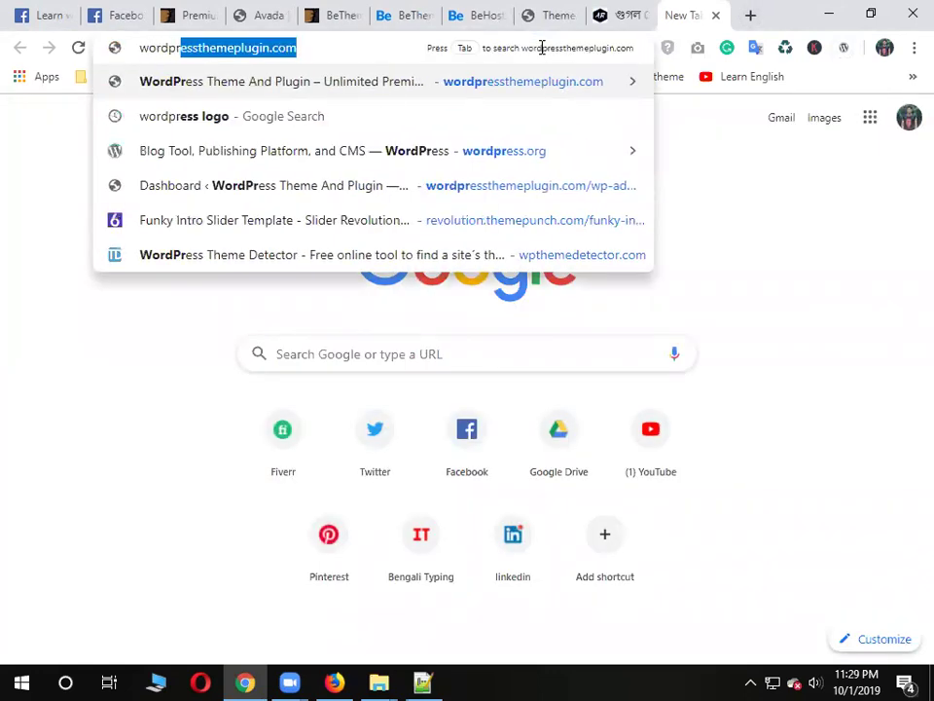
pyautogui.write('s')
pyautogui.press('BackSpace')
pyautogui.press('BackSpace')
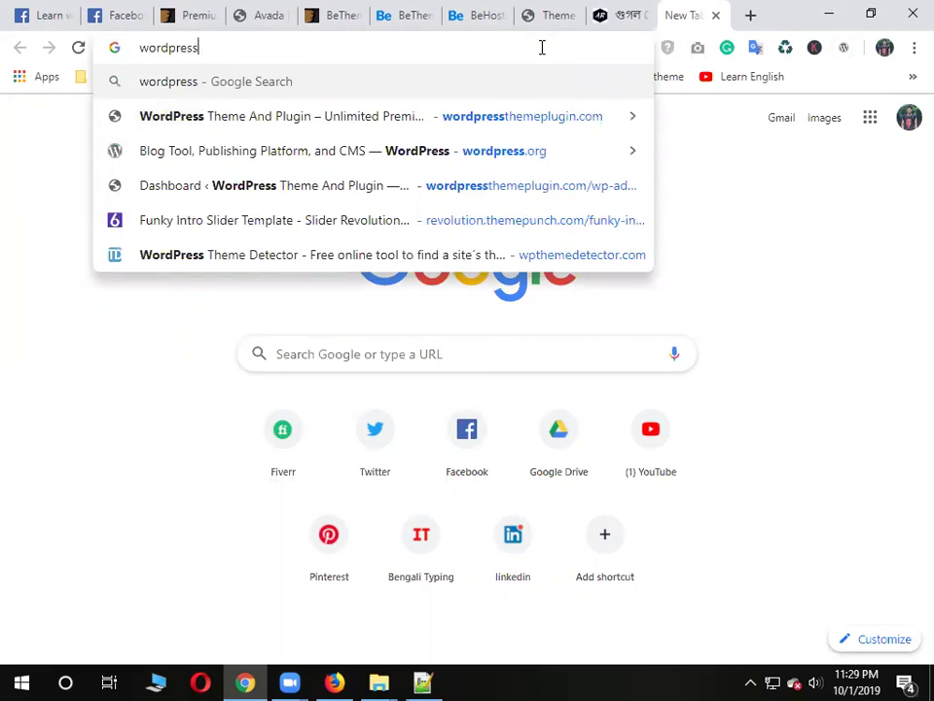
pyautogui.write('.org')
pyautogui.press('Return')
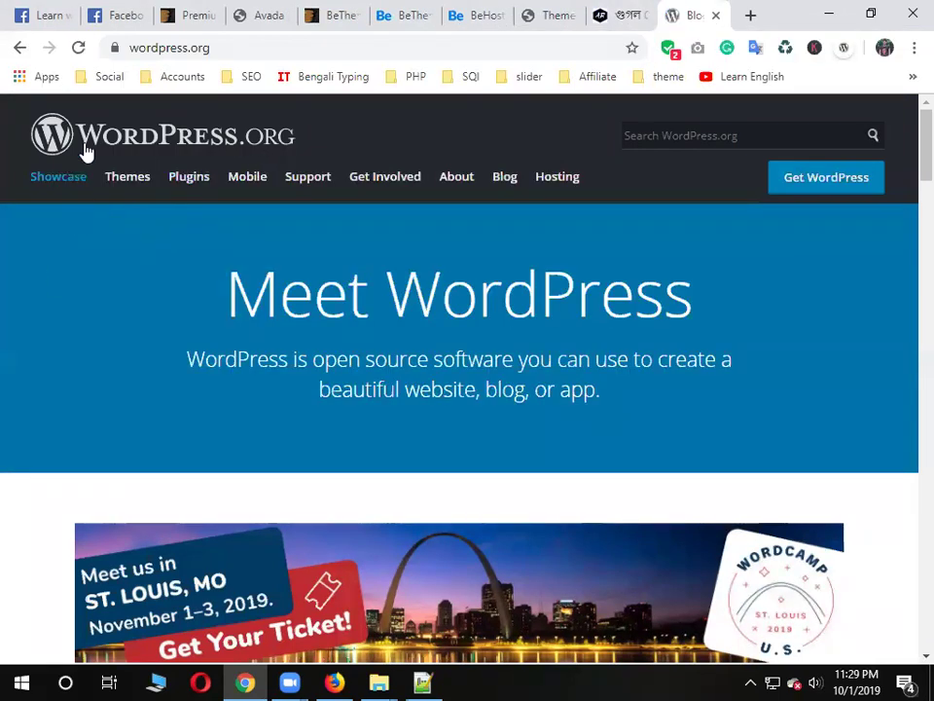
# Highlight the wordpress.org web address and its "org" ending
pyautogui.moveTo(260, 51); pyautogui.dragTo(126, 47)
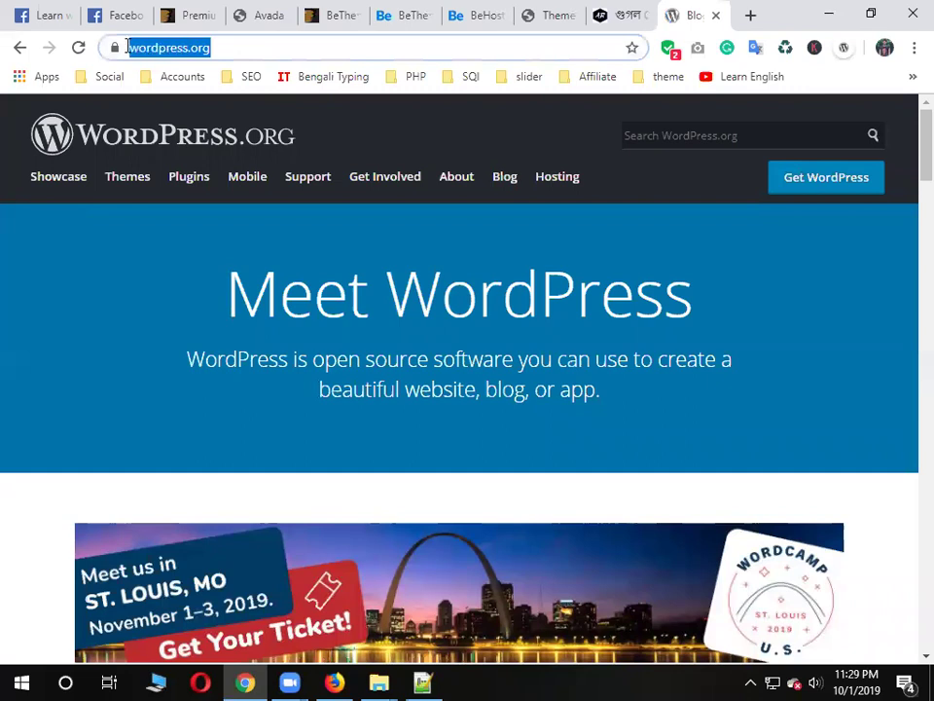
pyautogui.moveTo(281, 52); pyautogui.dragTo(179, 51)
pyautogui.moveTo(263, 46); pyautogui.dragTo(231, 47)
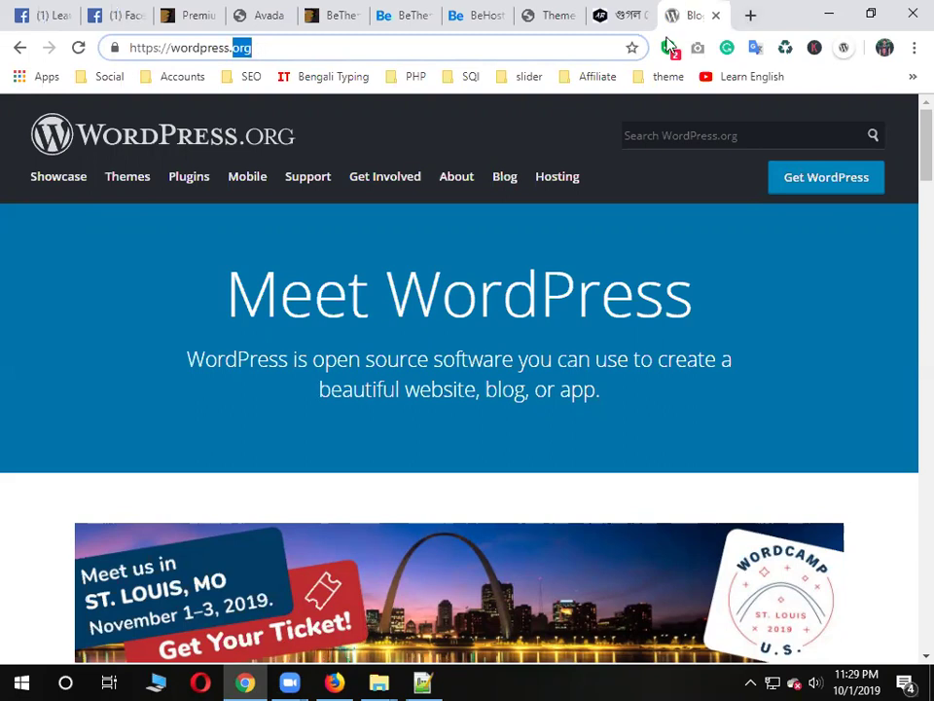
# Open wordpress.com in another new tab and go to its My Site page
pyautogui.click(750, 16)
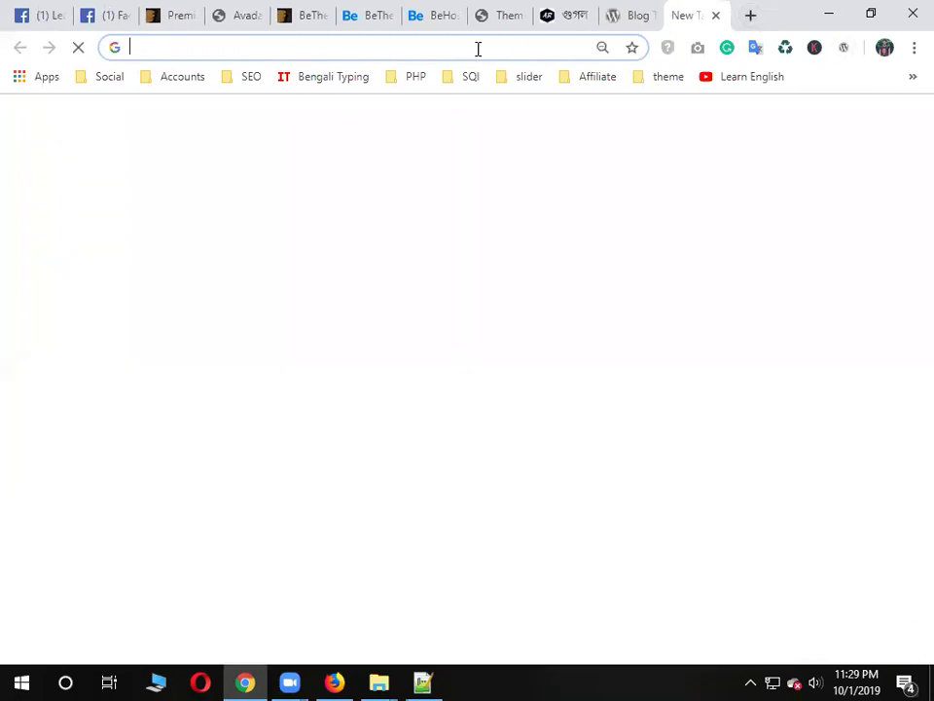
pyautogui.write('wordpres')
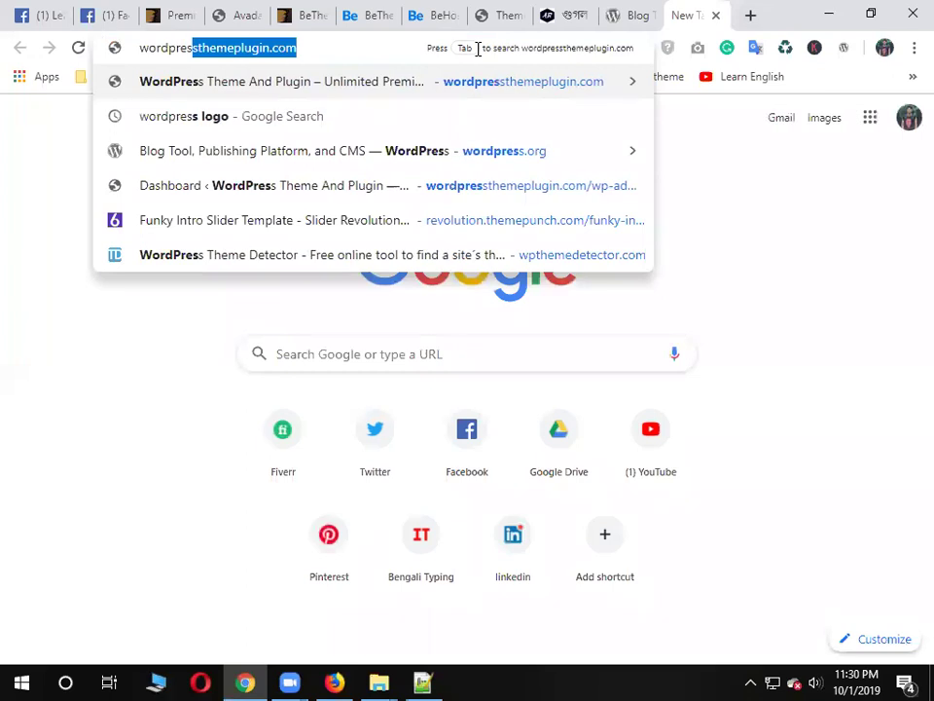
pyautogui.write('s.com')
pyautogui.press('Return')
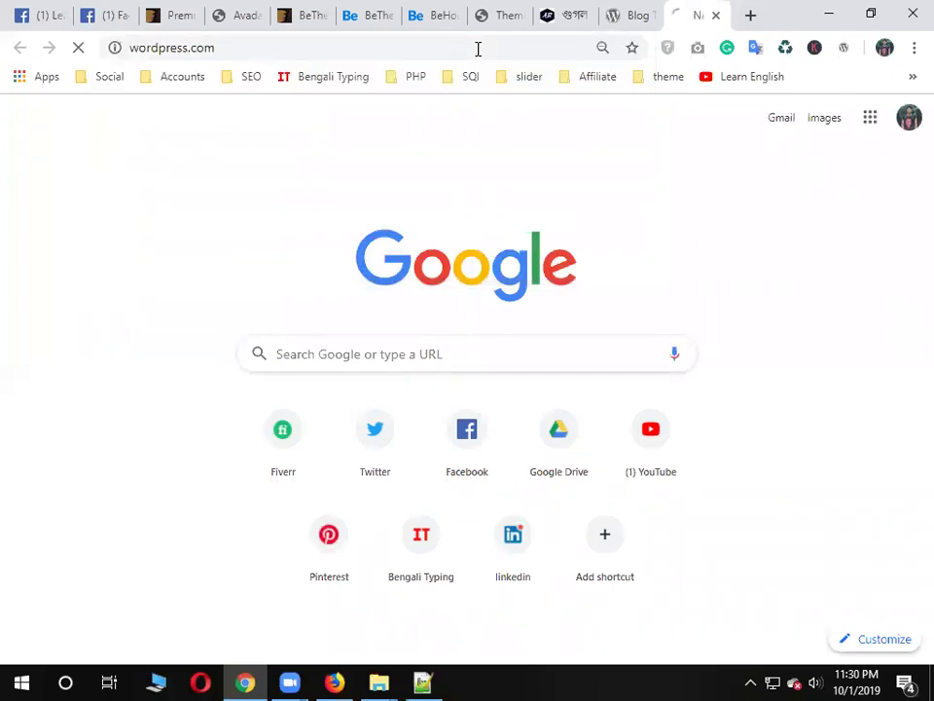
pyautogui.click(622, 13)
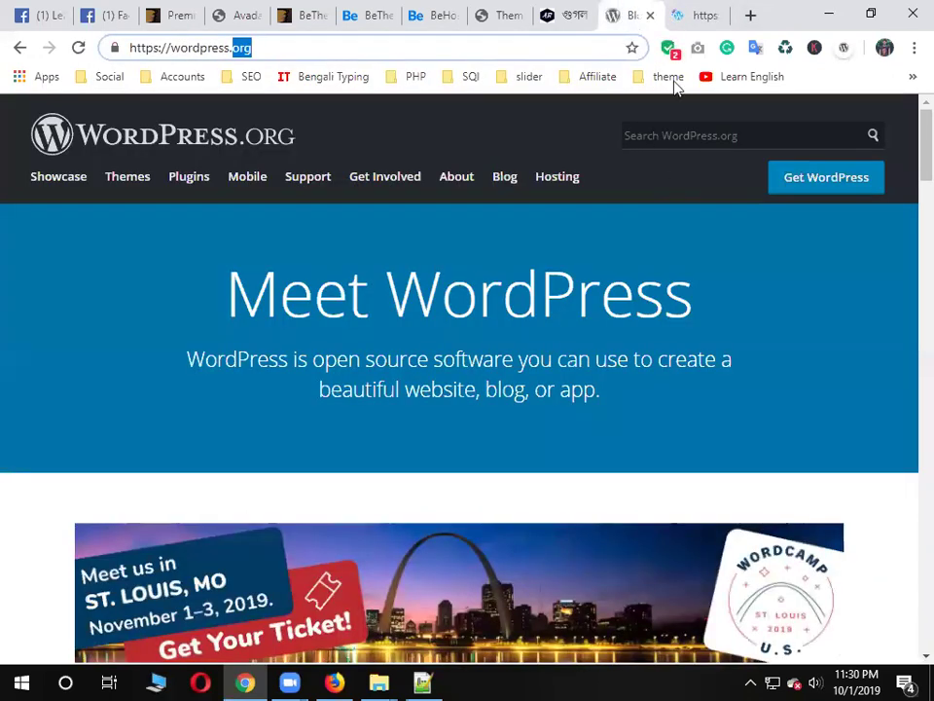
pyautogui.click(693, 15)
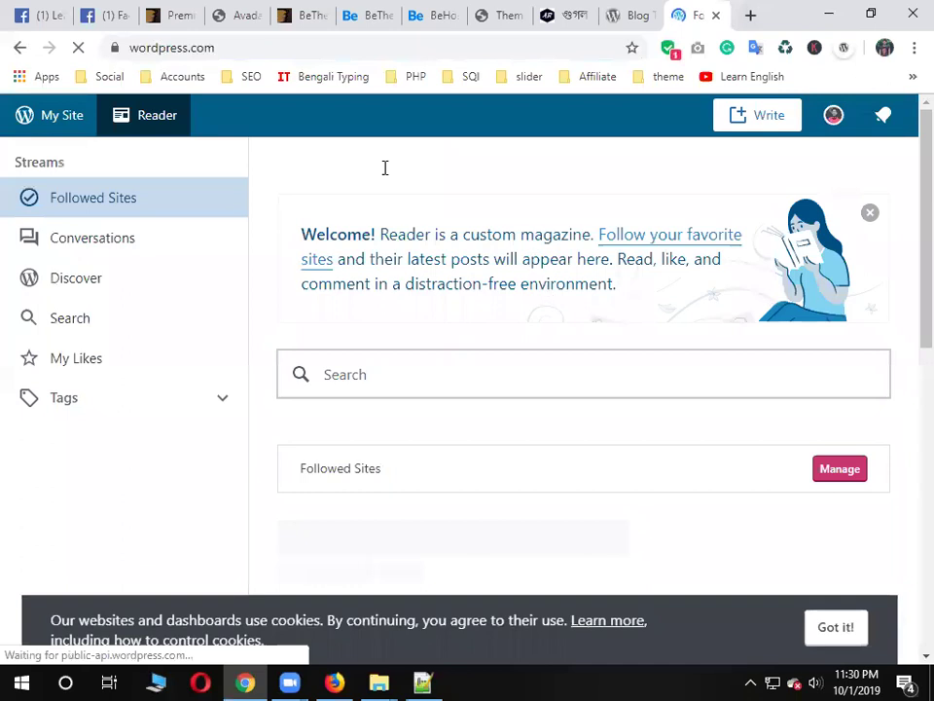
pyautogui.click(25, 118)
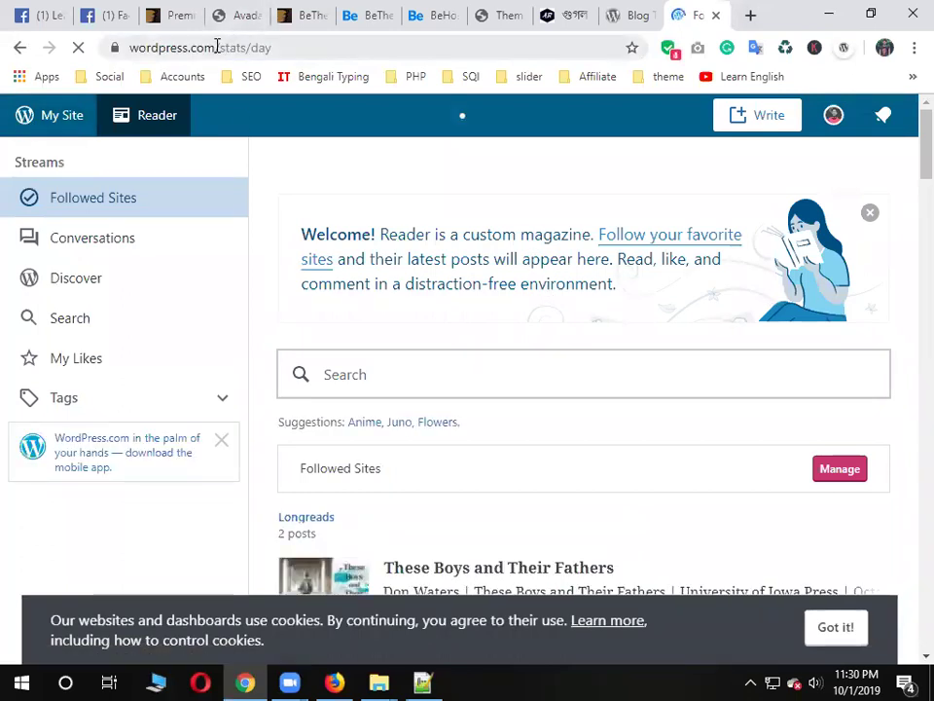
# Highlight the wordpress.com address, return to the WordPress.org page and highlight its full address for comparison
pyautogui.moveTo(215, 47); pyautogui.dragTo(127, 56)
pyautogui.click(639, 15)
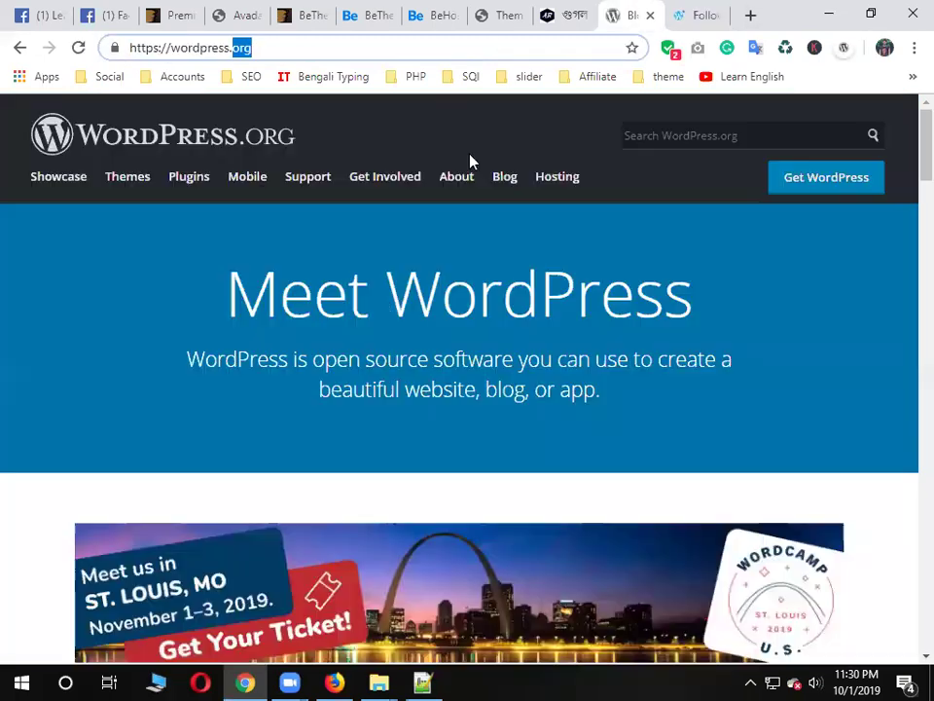
pyautogui.moveTo(280, 47); pyautogui.dragTo(162, 47)
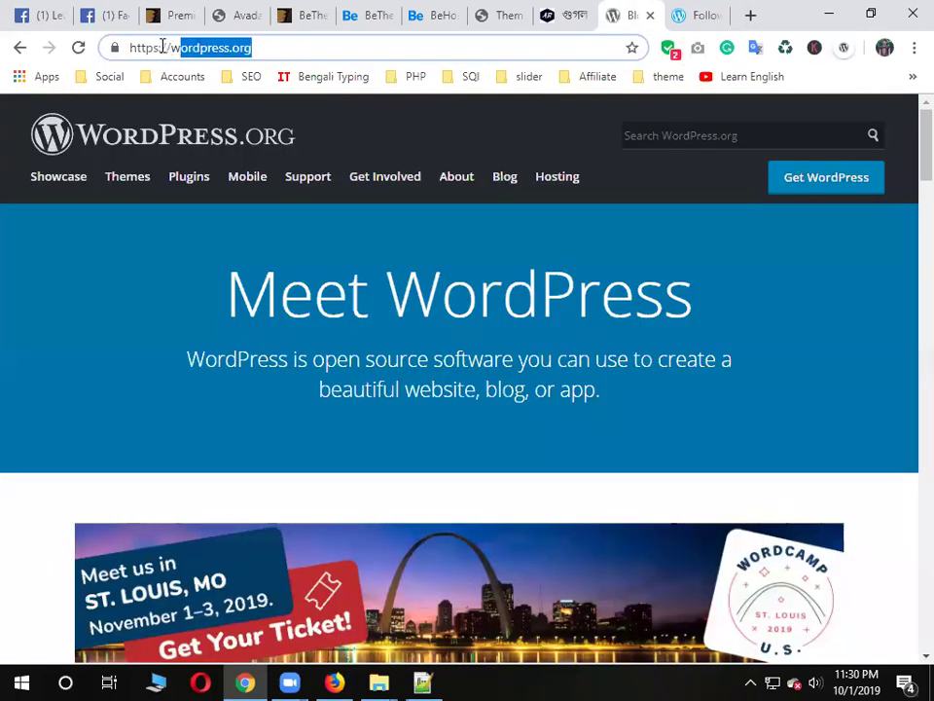
pyautogui.click(275, 46)
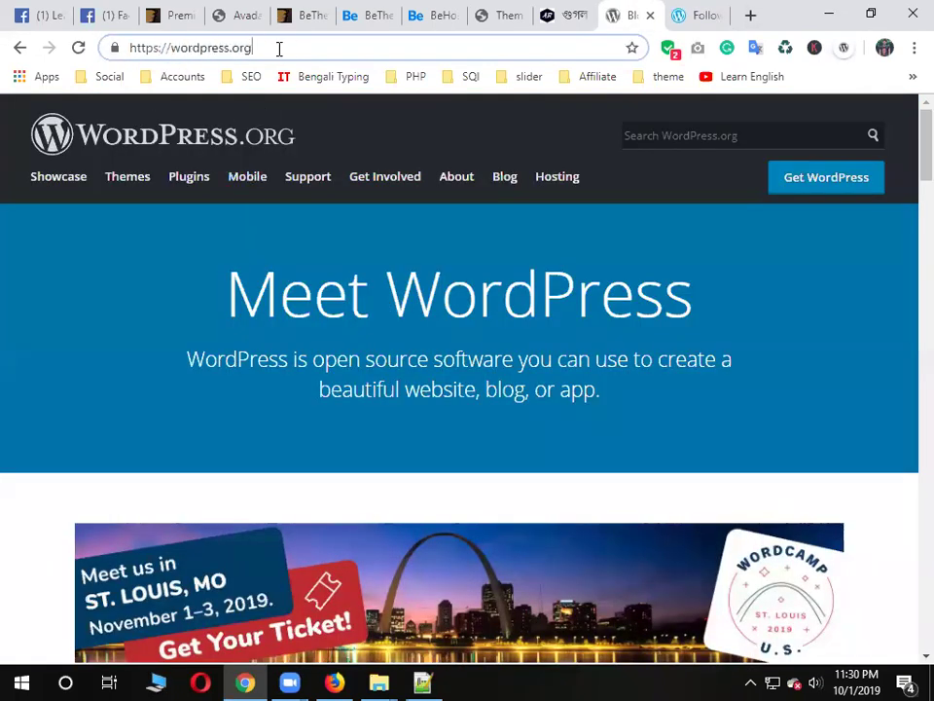
pyautogui.moveTo(277, 47); pyautogui.dragTo(223, 208)
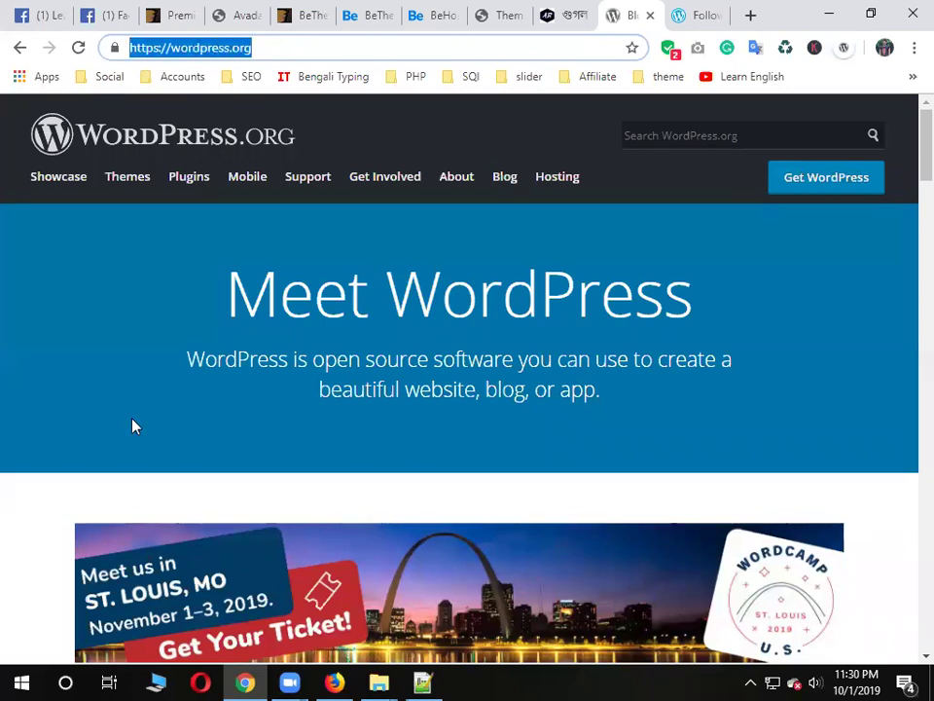
# Look over the WordPress.org home page, open its Theme Directory and scroll through the featured themes
pyautogui.scroll(-5, 134, 426)
pyautogui.scroll(5, 137, 429)
pyautogui.click(125, 184)
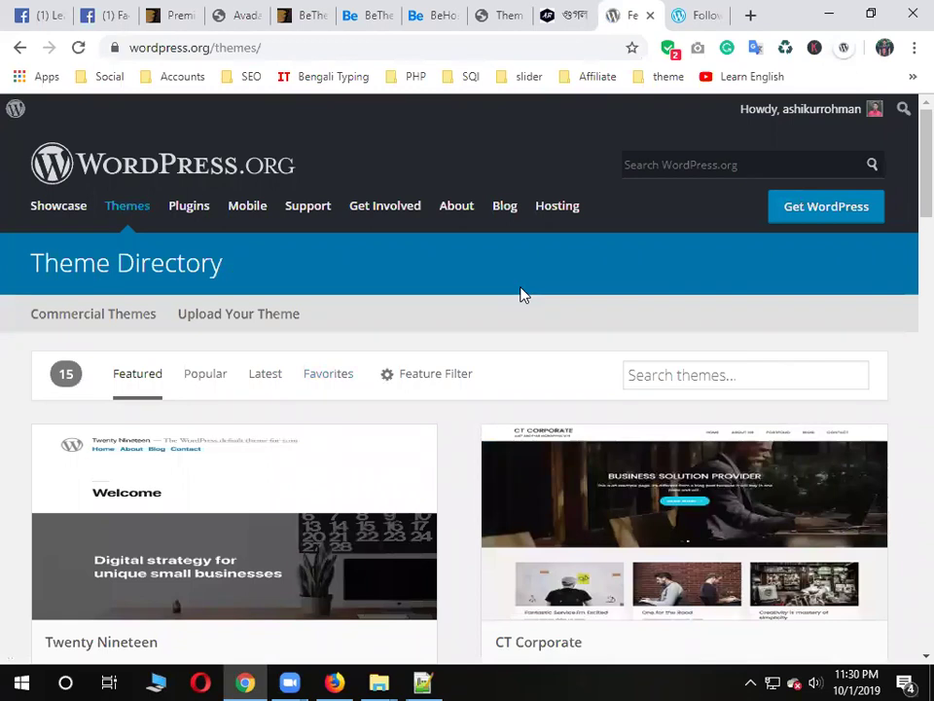
pyautogui.scroll(-10, 380, 321)
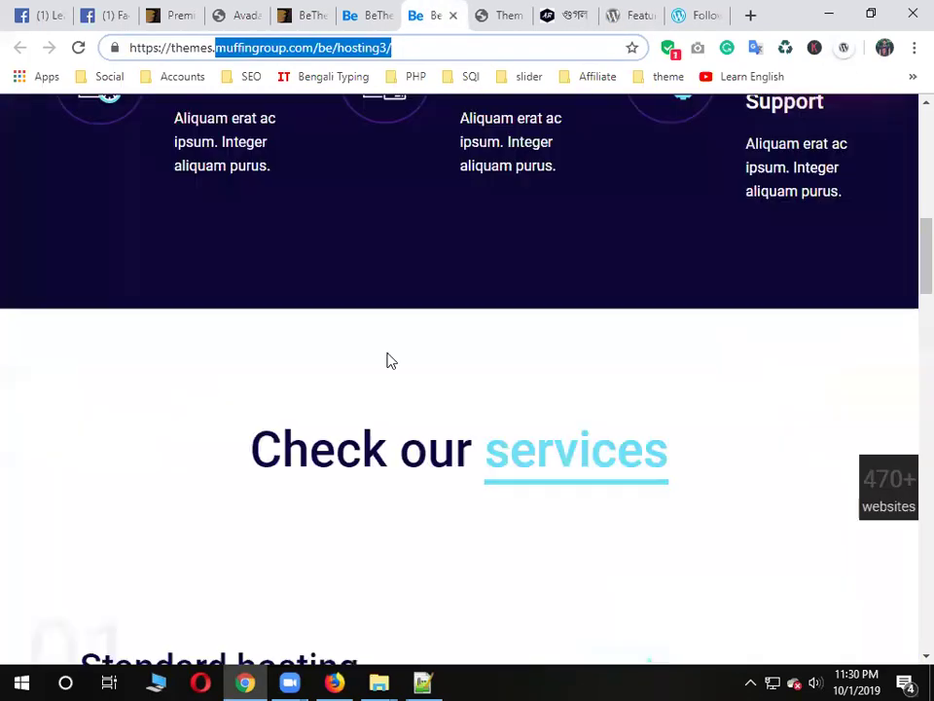
# Revisit the Hosting 3 demo, the BeTheme pages and the ThemeForest WordPress listing, and switch to the WordPress.com My Site page
pyautogui.scroll(2, 390, 376)
pyautogui.click(368, 16)
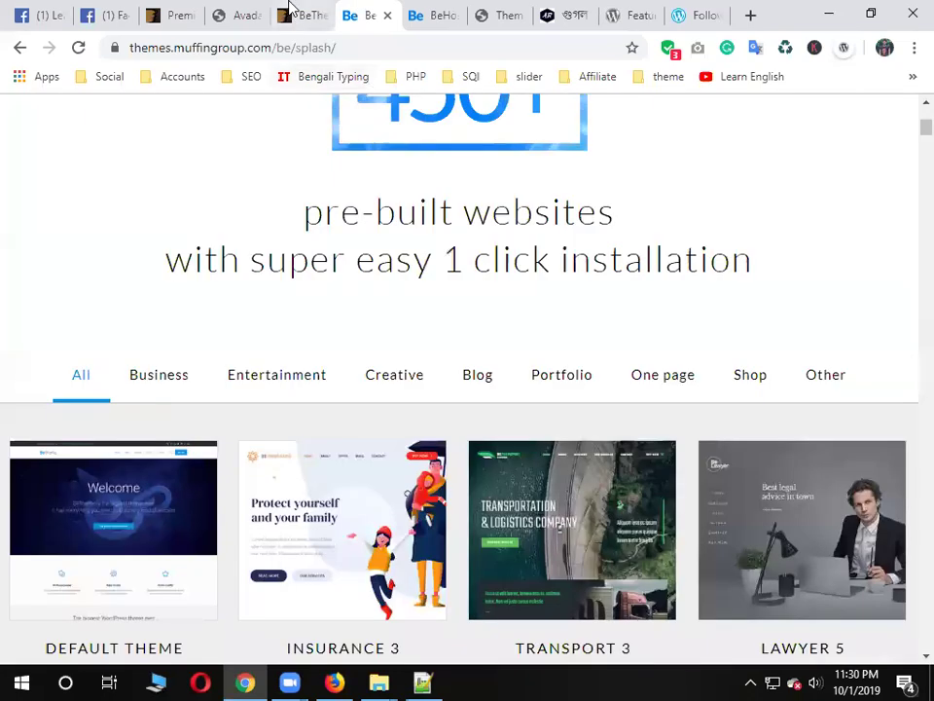
pyautogui.click(302, 16)
pyautogui.click(170, 14)
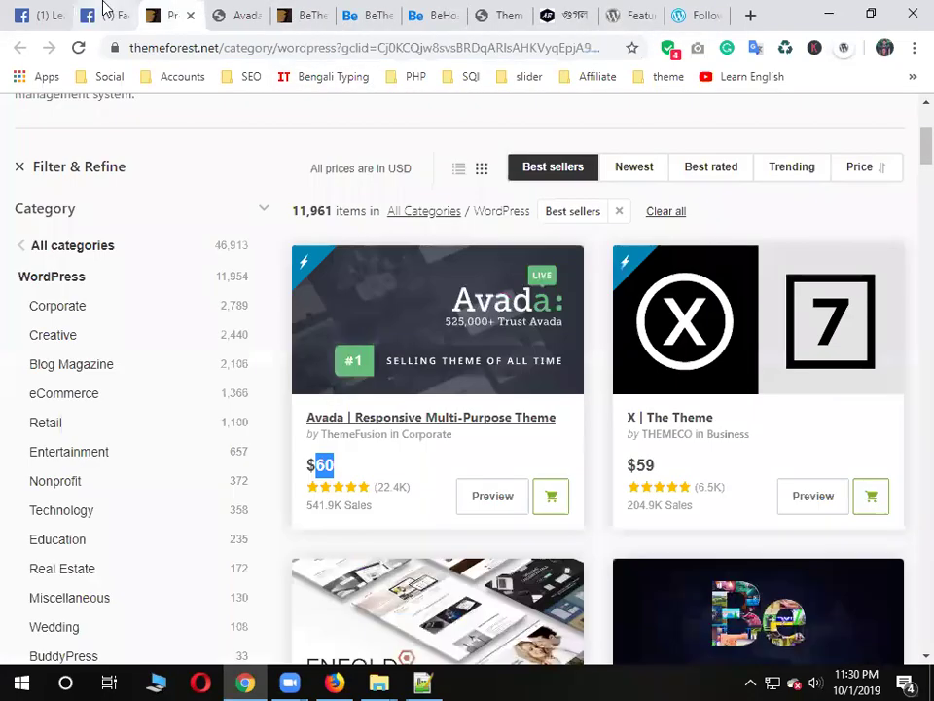
pyautogui.click(686, 11)
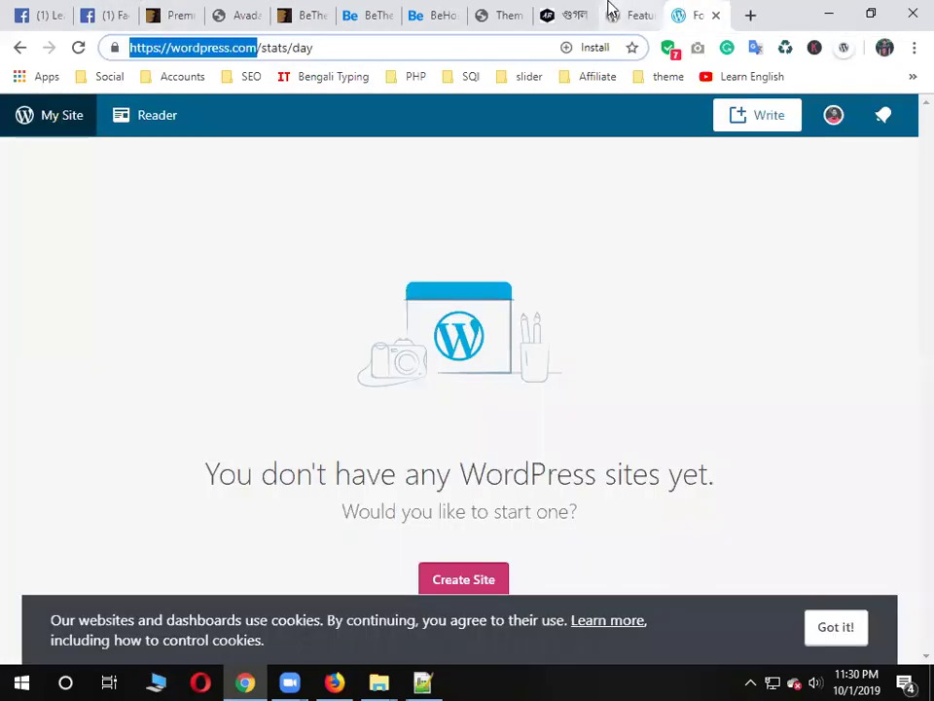
# Return to the WordPress.org Theme Directory, browse the featured themes and open the Music Lite theme's details
pyautogui.click(609, 12)
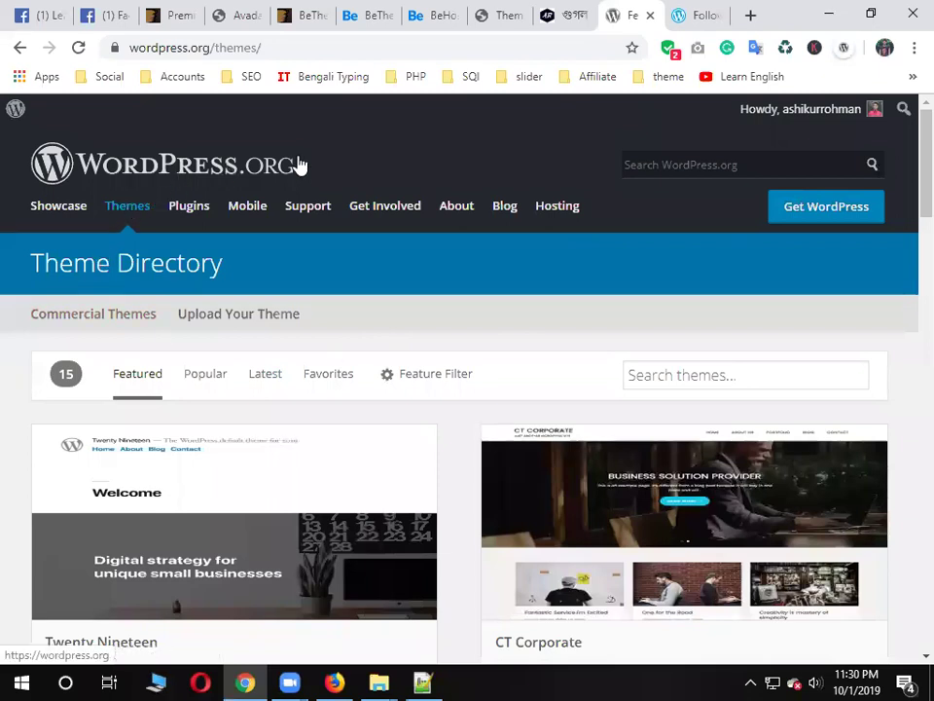
pyautogui.click(132, 214)
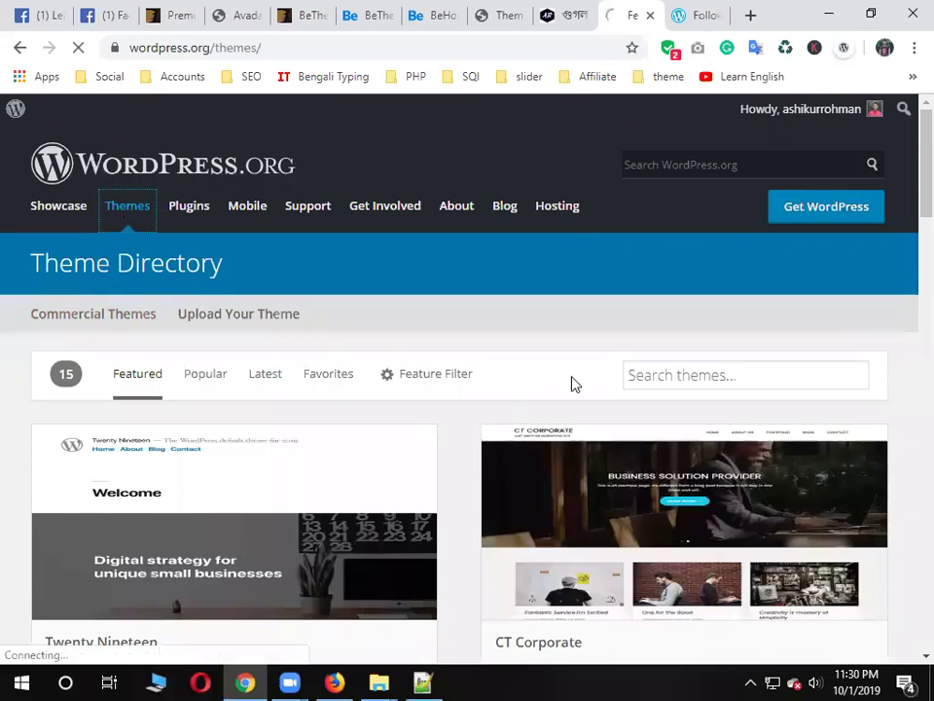
pyautogui.scroll(-4, 571, 382)
pyautogui.scroll(-10, 251, 506)
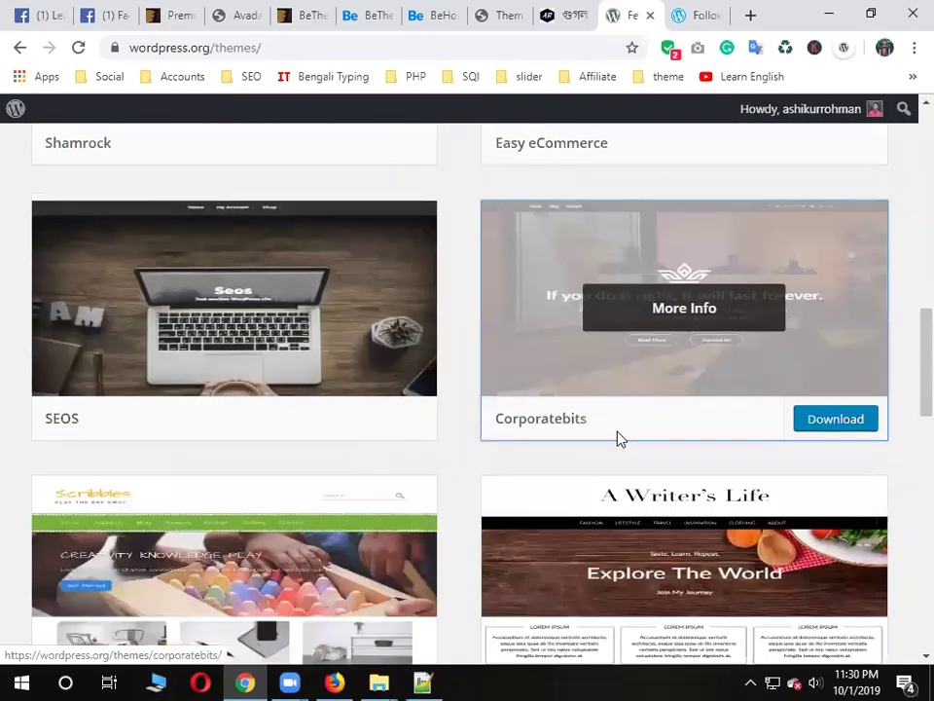
pyautogui.scroll(5, 619, 438)
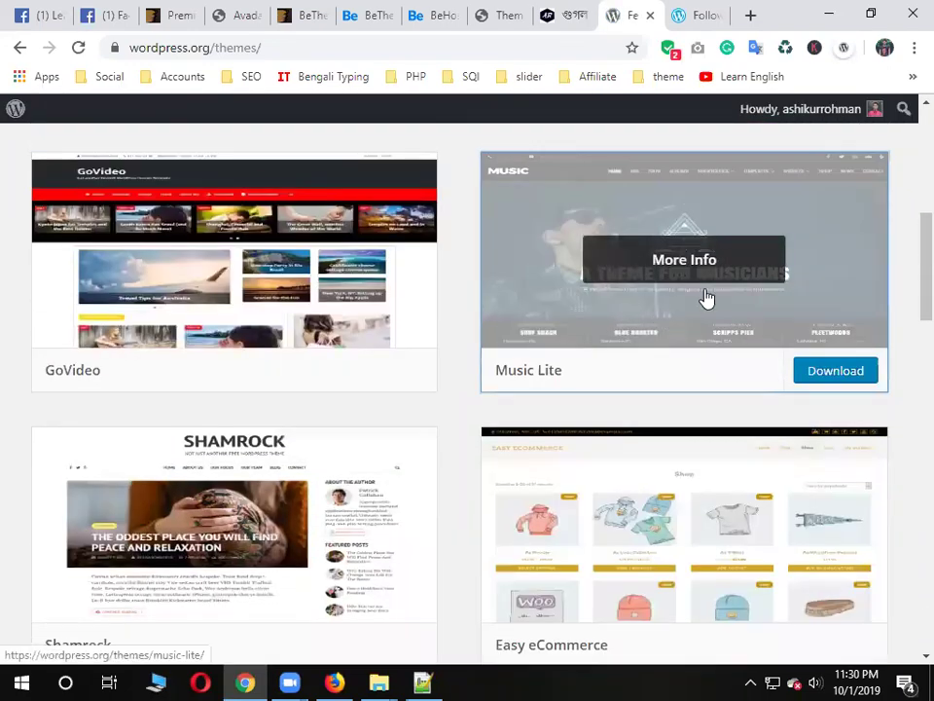
pyautogui.click(733, 230)
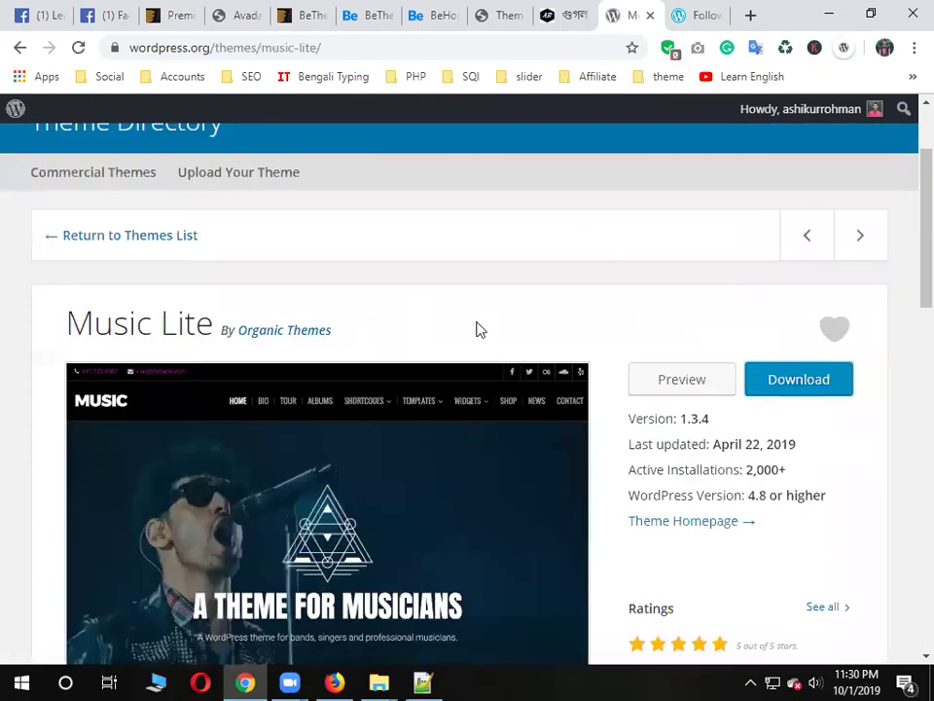
# Look over the Music Lite details, preview the theme, close the preview and review its ratings and version information
pyautogui.scroll(-5, 502, 377)
pyautogui.scroll(3, 516, 419)
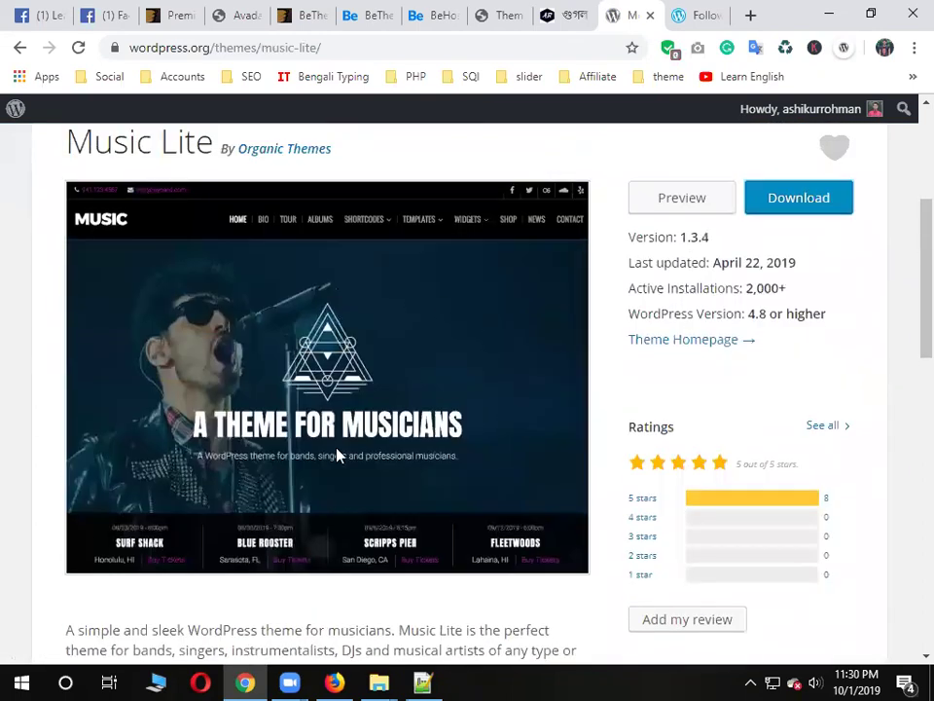
pyautogui.click(677, 203)
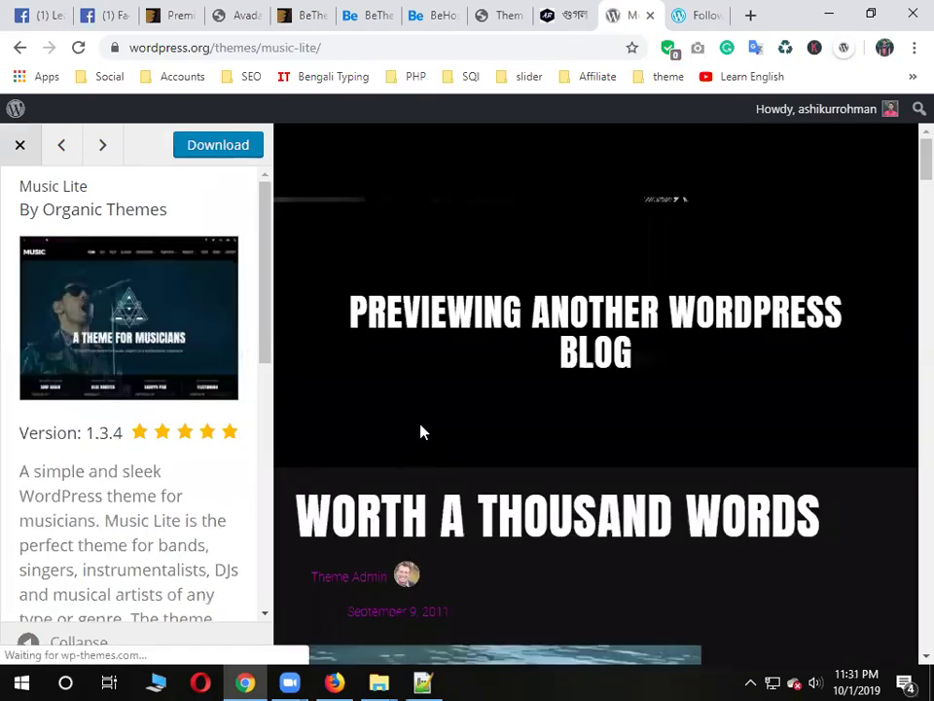
pyautogui.moveTo(907, 167); pyautogui.dragTo(914, 643)
pyautogui.scroll(5, 681, 298)
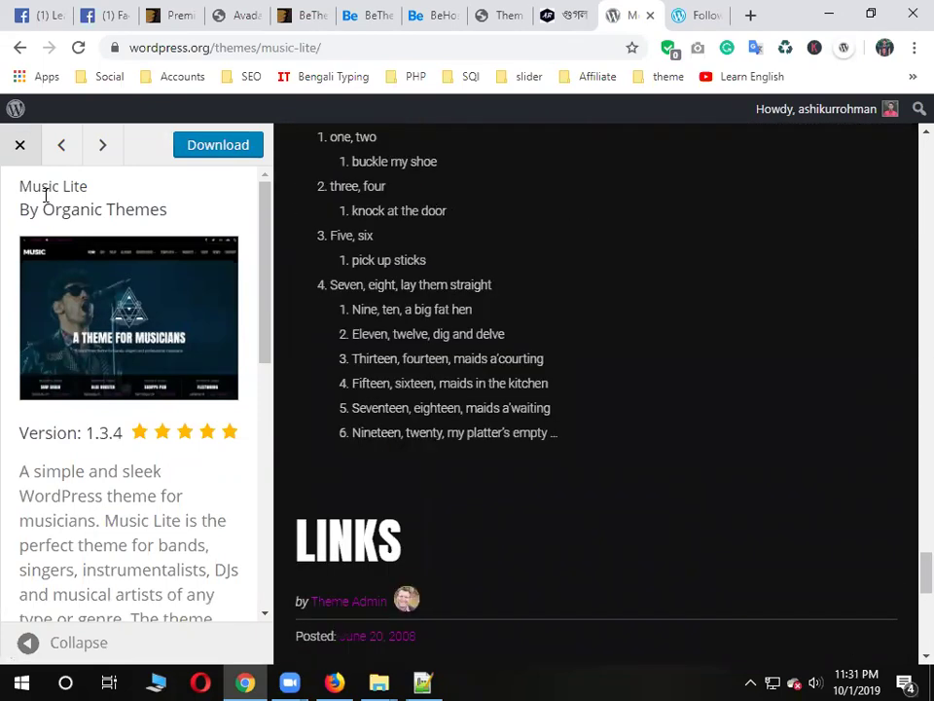
pyautogui.click(19, 145)
pyautogui.scroll(-3, 719, 309)
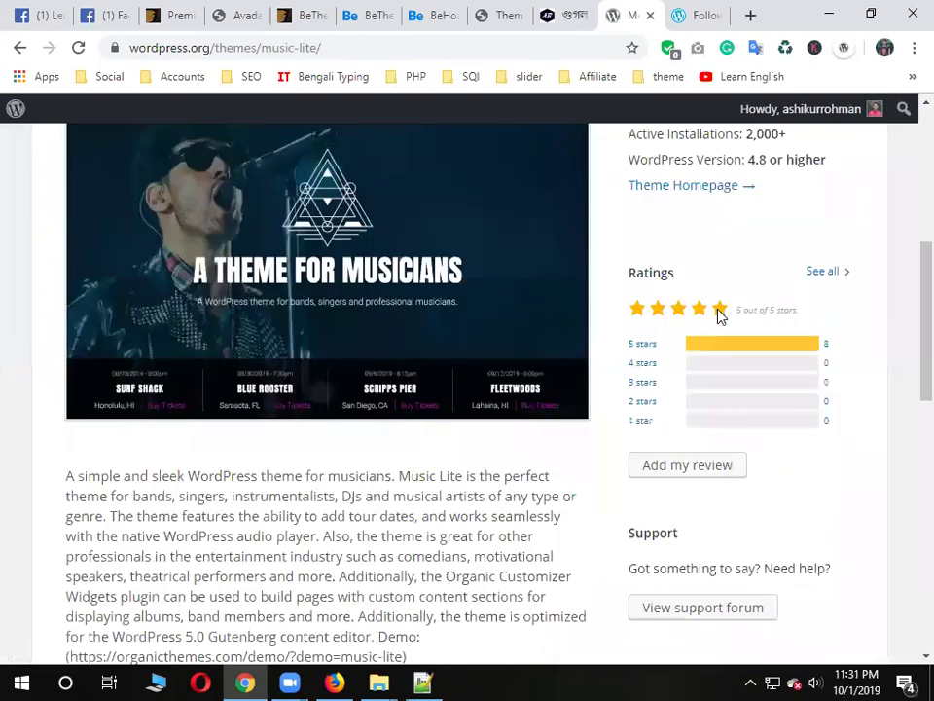
pyautogui.scroll(-3, 720, 314)
pyautogui.scroll(6, 717, 317)
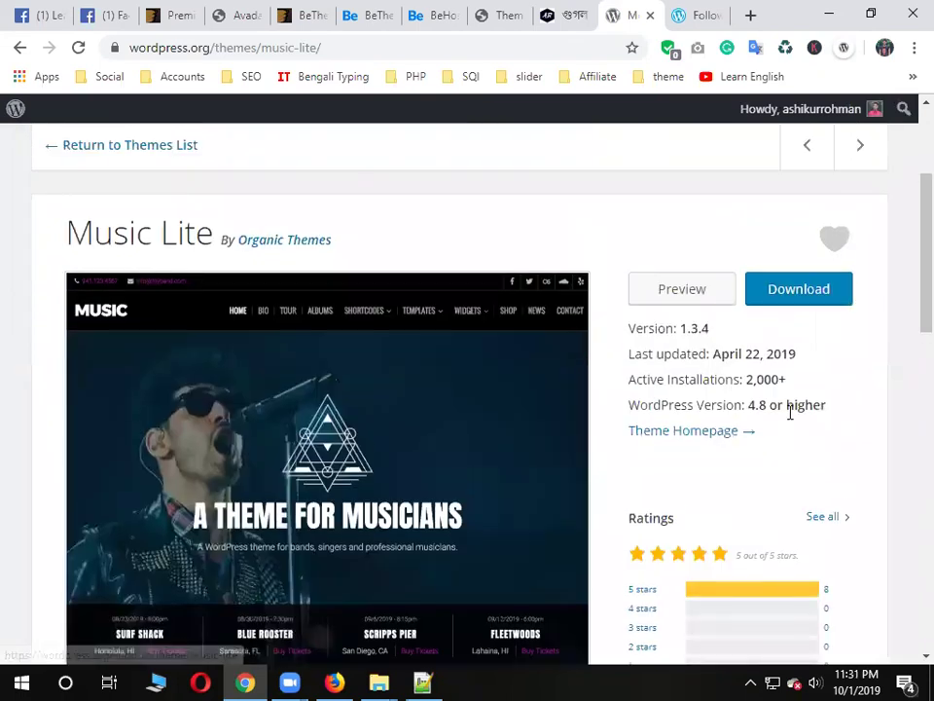
# Open Music Lite's theme homepage in a new tab, highlight its address, and highlight the theme name on the WordPress.org page for comparison
pyautogui.rightClick(687, 434)
pyautogui.click(705, 444)
pyautogui.click(644, 13)
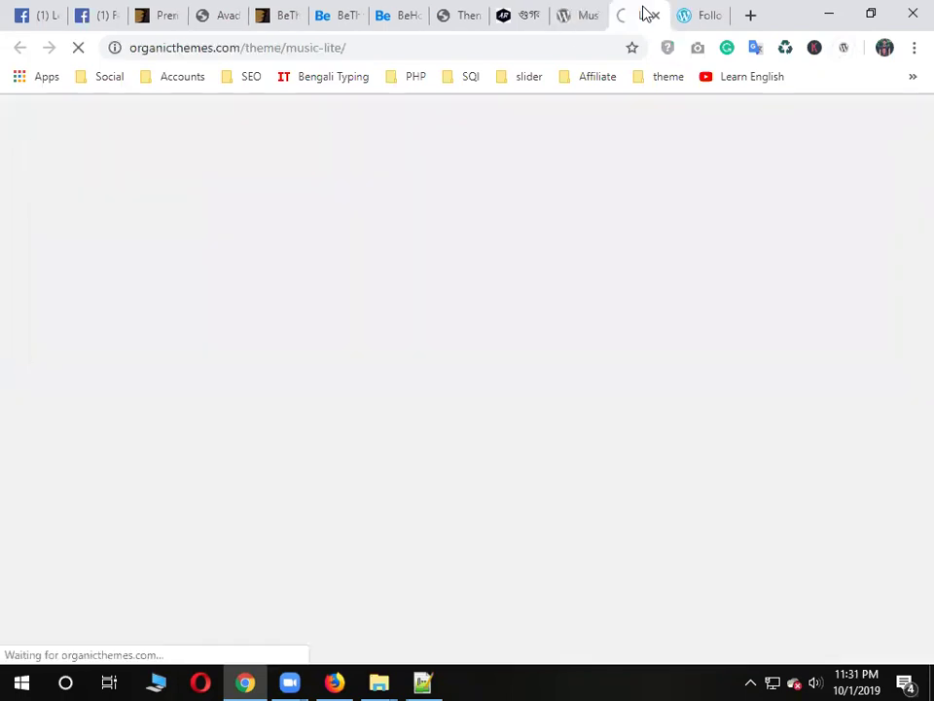
pyautogui.moveTo(380, 44); pyautogui.dragTo(126, 44)
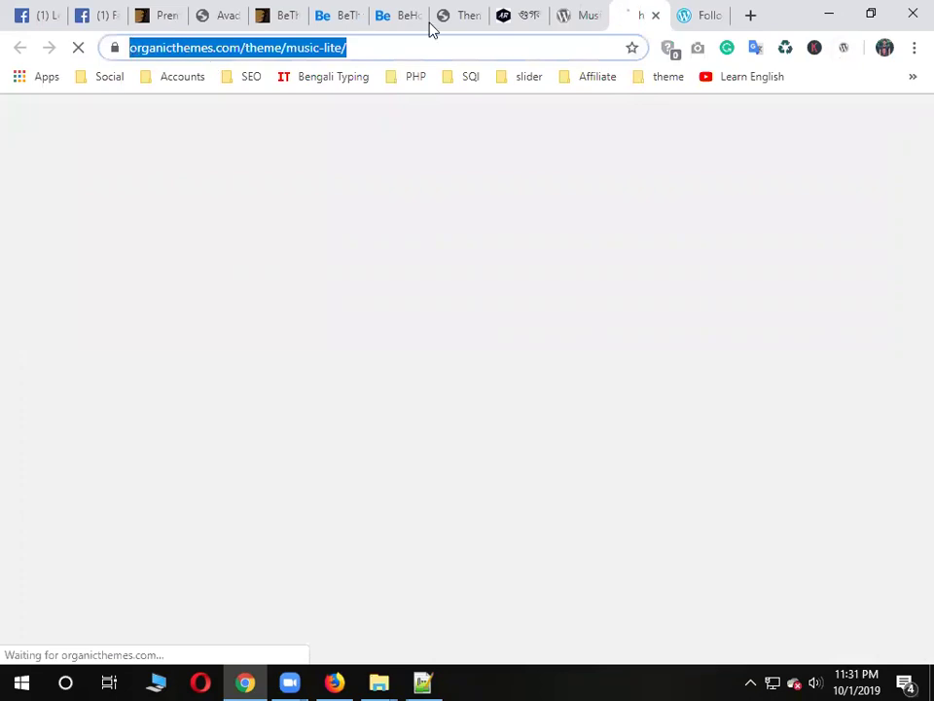
pyautogui.click(583, 14)
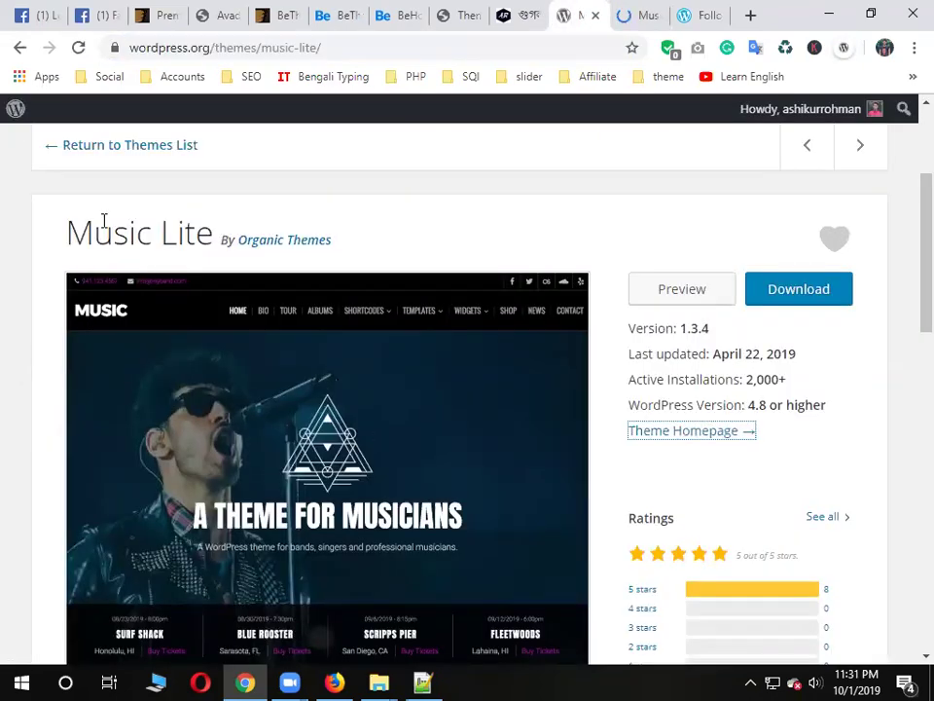
pyautogui.moveTo(66, 232); pyautogui.dragTo(214, 230)
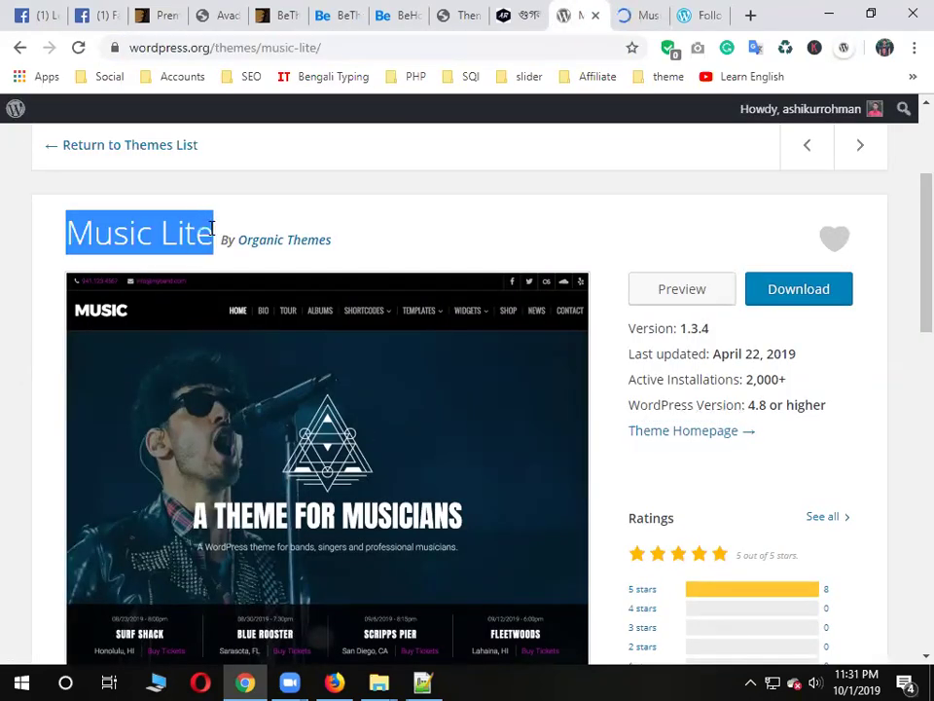
pyautogui.click(642, 15)
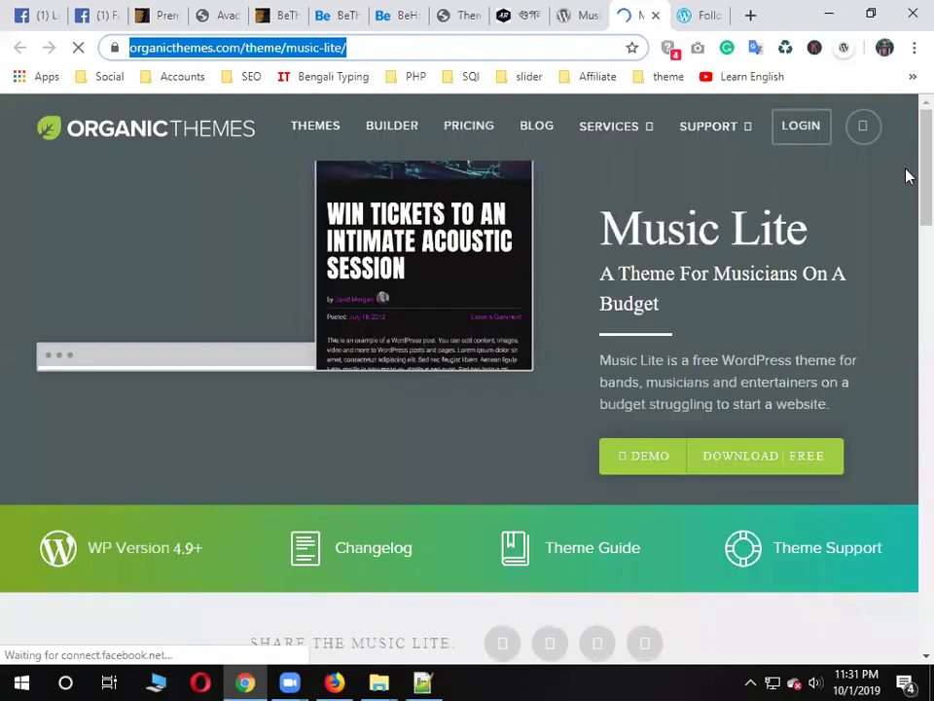
# Look over the Music Lite page on organicthemes.com, open its demo in a new tab and close the theme homepage tab
pyautogui.scroll(-4, 906, 223)
pyautogui.scroll(3, 907, 188)
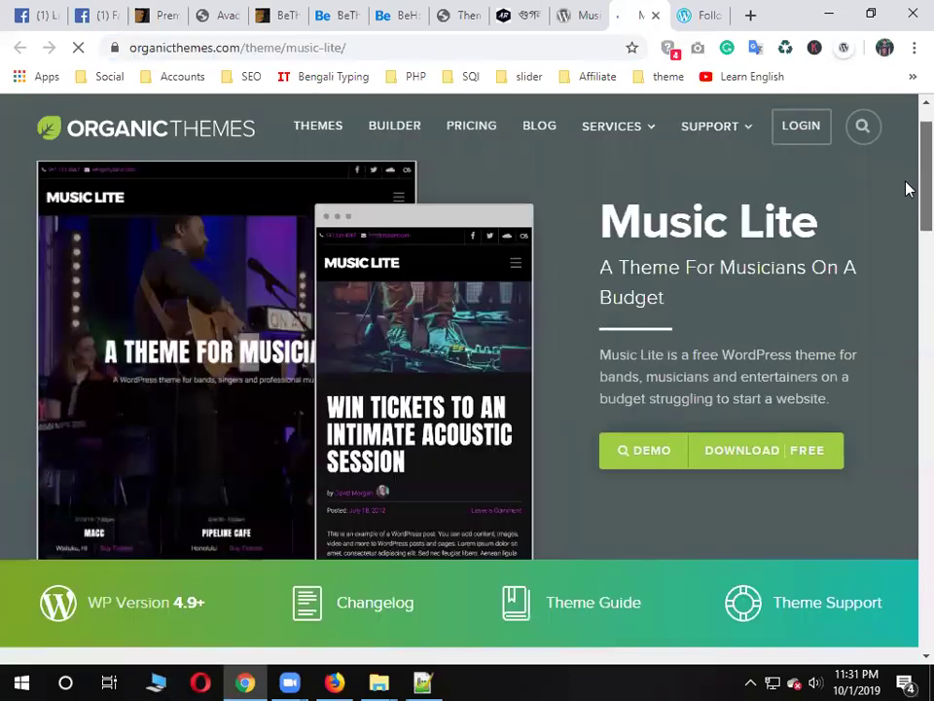
pyautogui.click(625, 462)
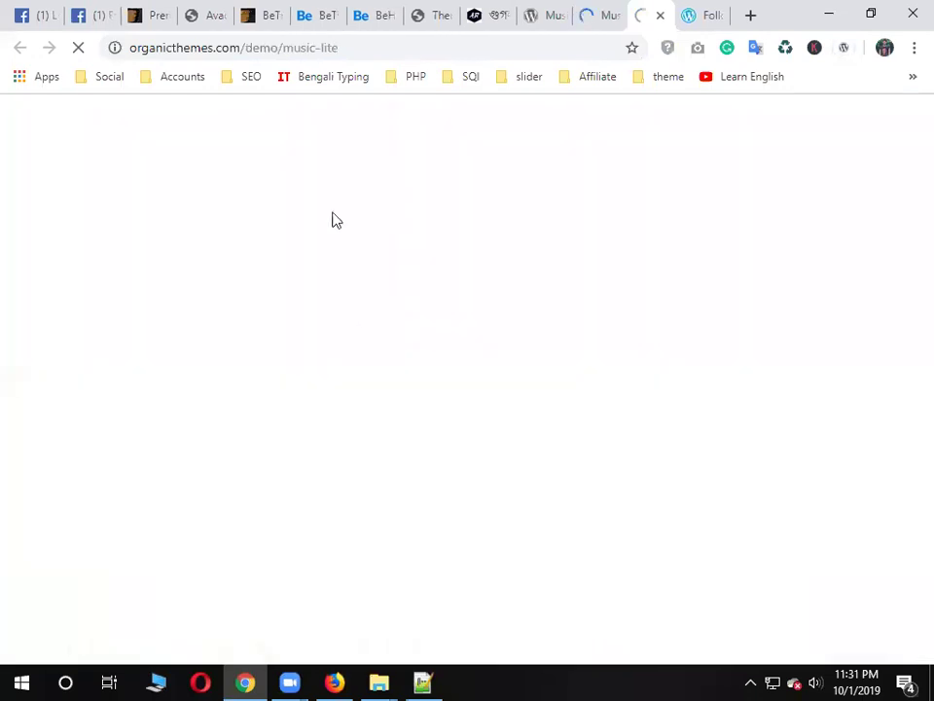
pyautogui.click(599, 12)
pyautogui.click(606, 16)
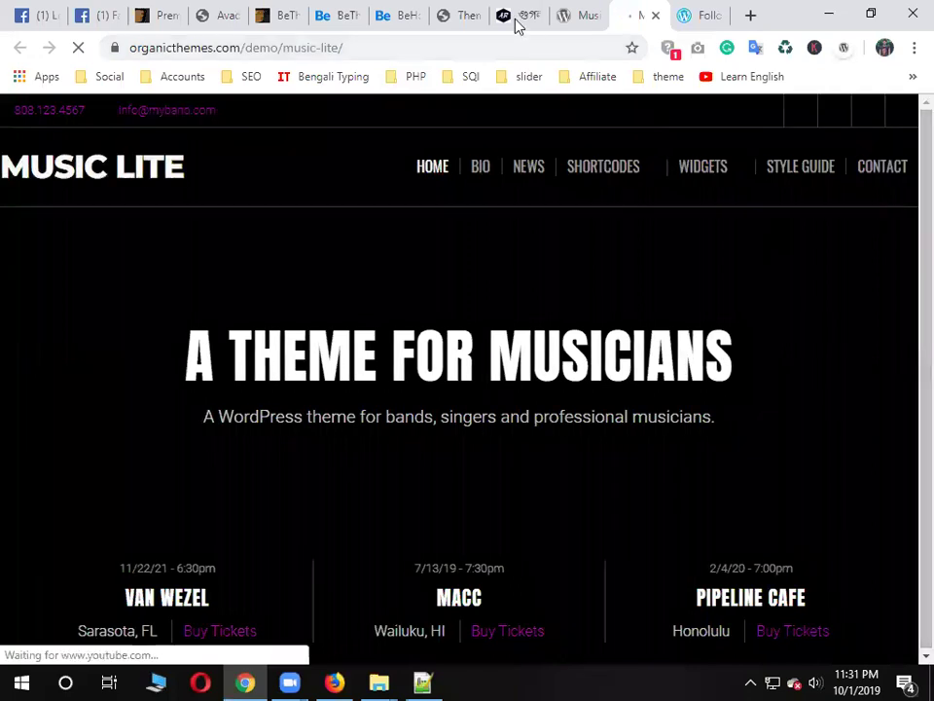
# Compare the Music Lite demo with its WordPress.org page and scroll through the theme's details down to the downloads chart
pyautogui.click(588, 12)
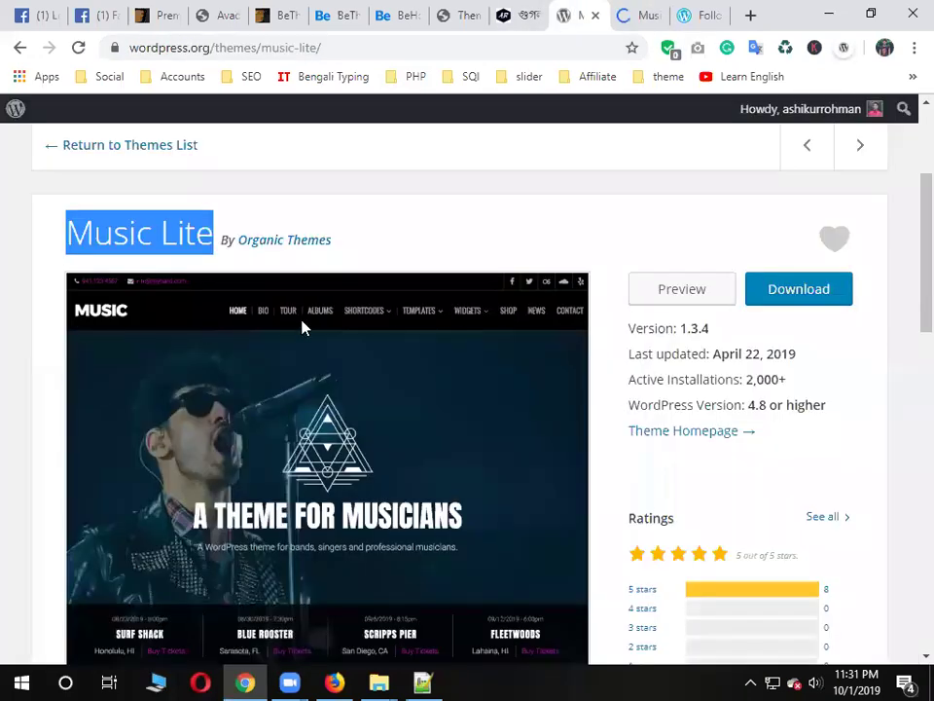
pyautogui.scroll(-2, 534, 337)
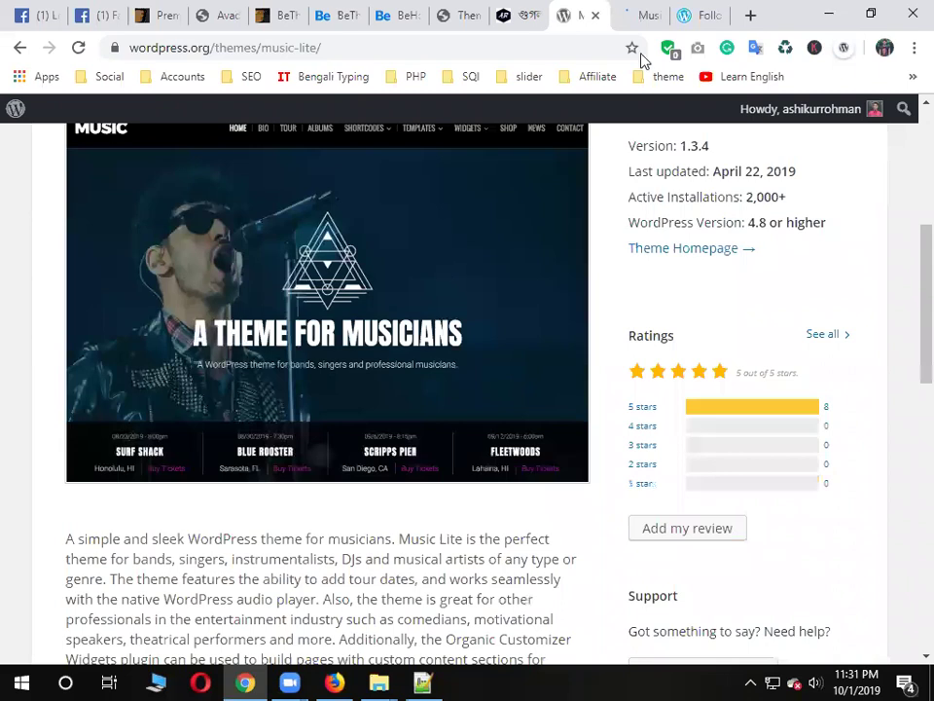
pyautogui.click(642, 11)
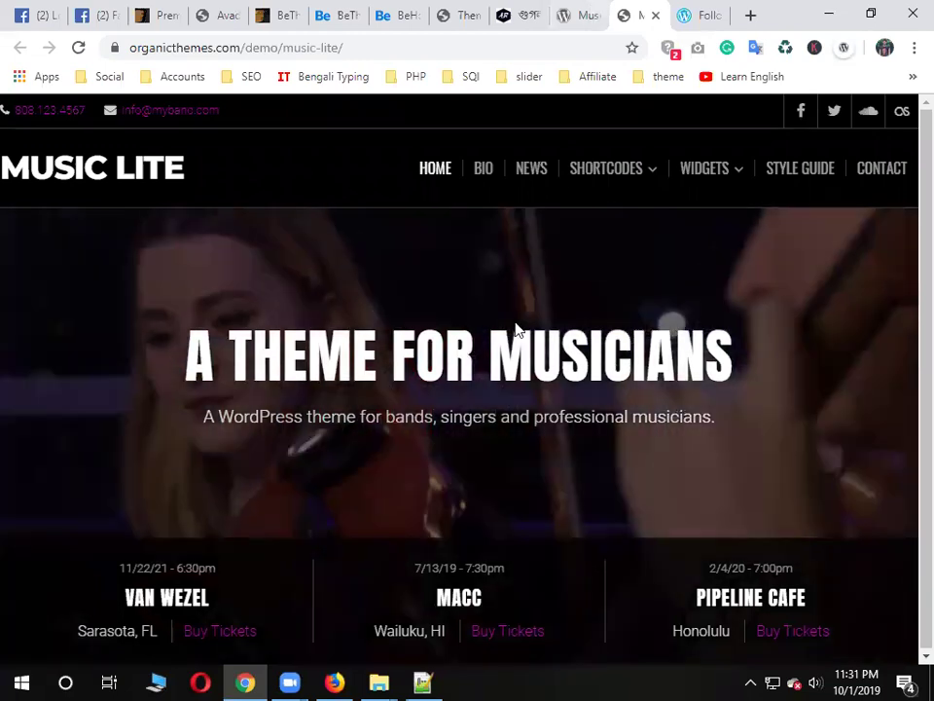
pyautogui.hotkey('ctrl', 'shift', 'Tab')
pyautogui.scroll(4, 517, 331)
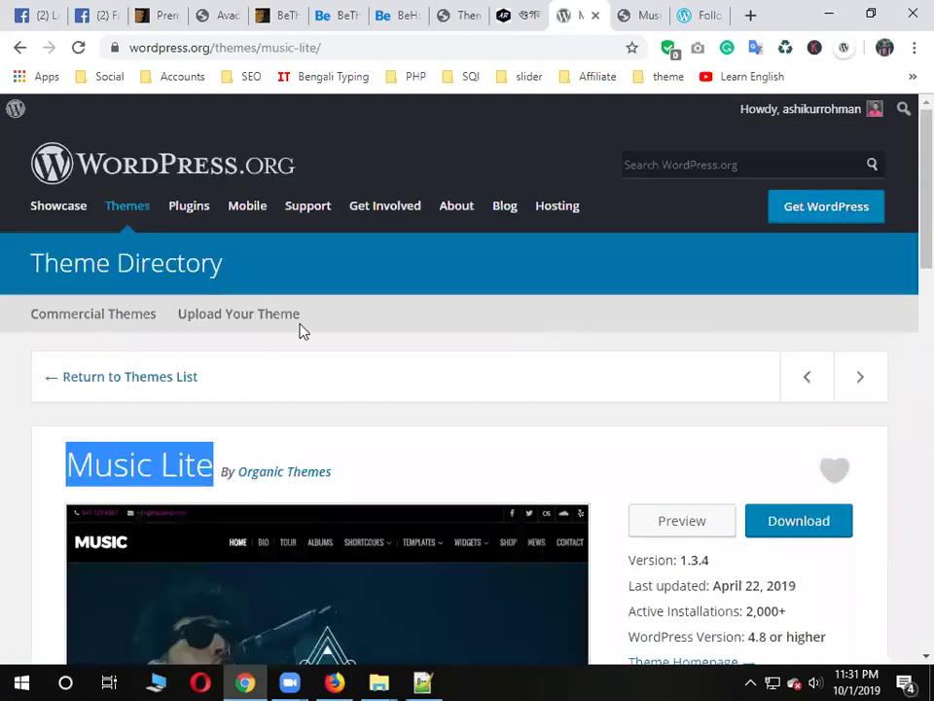
pyautogui.scroll(-10, 41, 235)
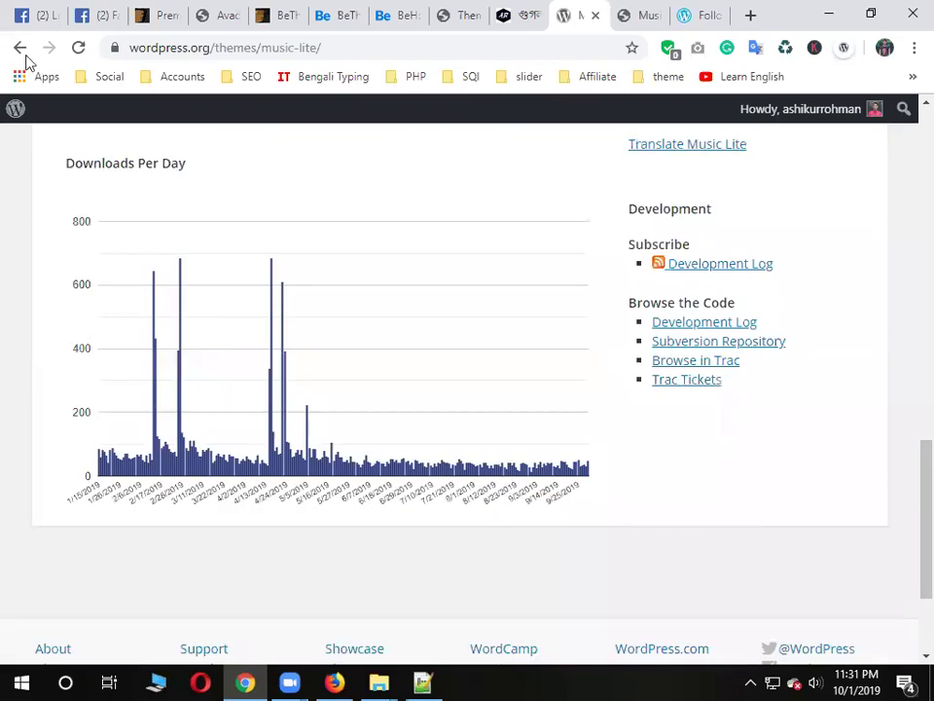
pyautogui.scroll(5, 110, 127)
# Go back to the Theme Directory list, browse further down and open the WP Store theme's details
pyautogui.hotkey('alt', 'Left')
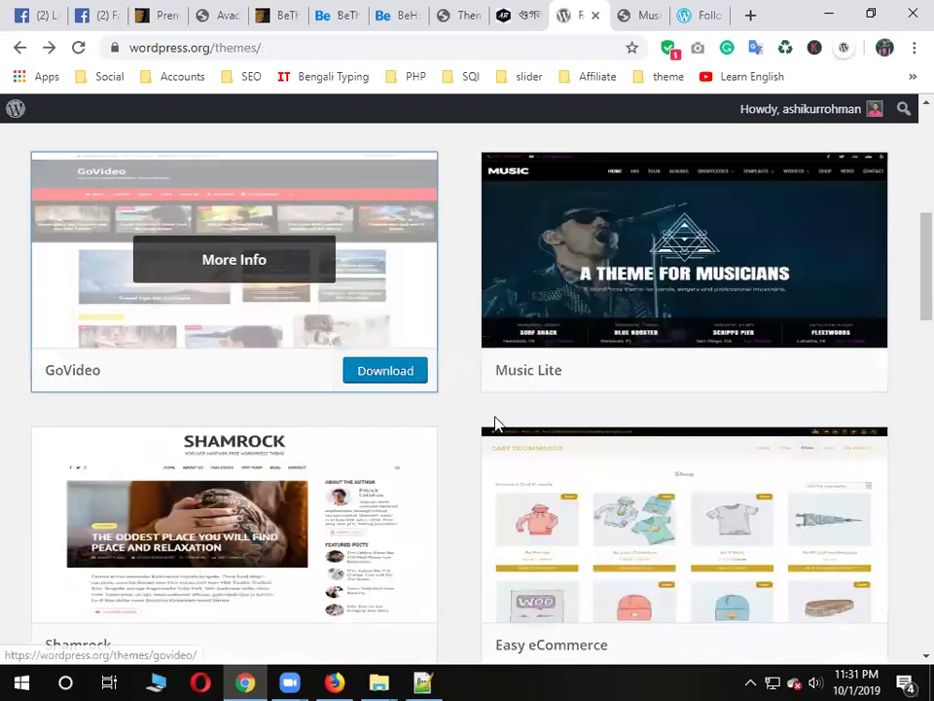
pyautogui.scroll(-3, 876, 436)
pyautogui.scroll(-6, 882, 438)
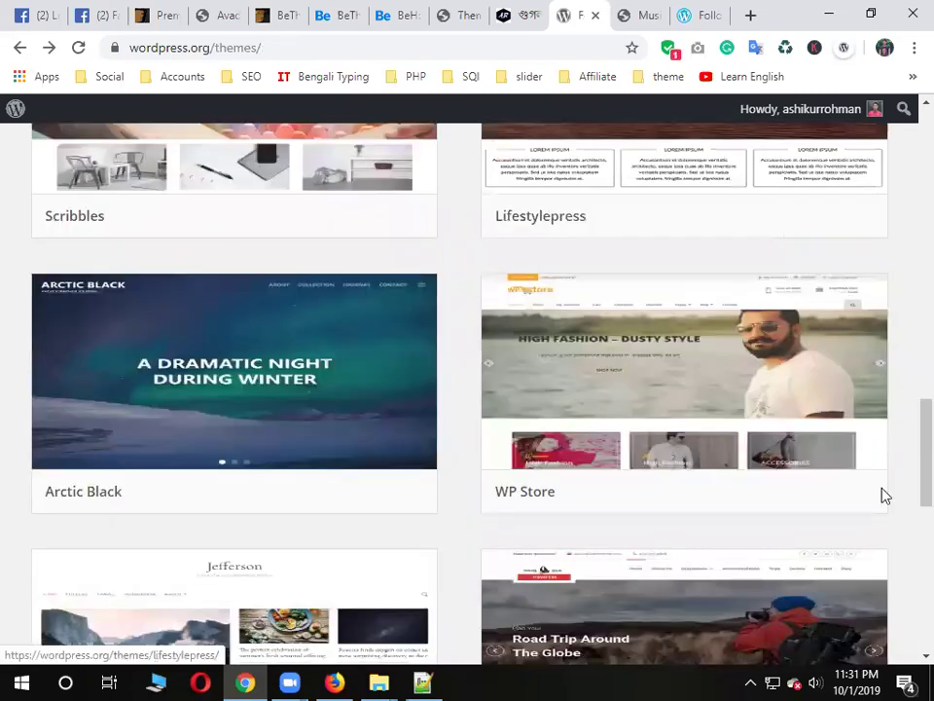
pyautogui.scroll(-1, 653, 274)
pyautogui.click(623, 310)
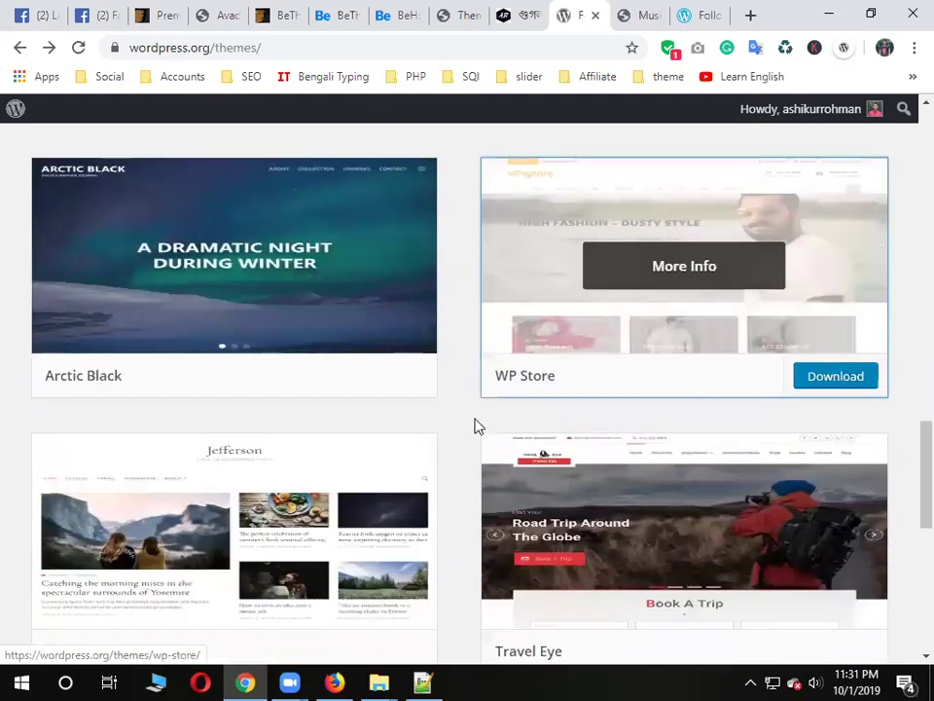
pyautogui.scroll(-2, 476, 426)
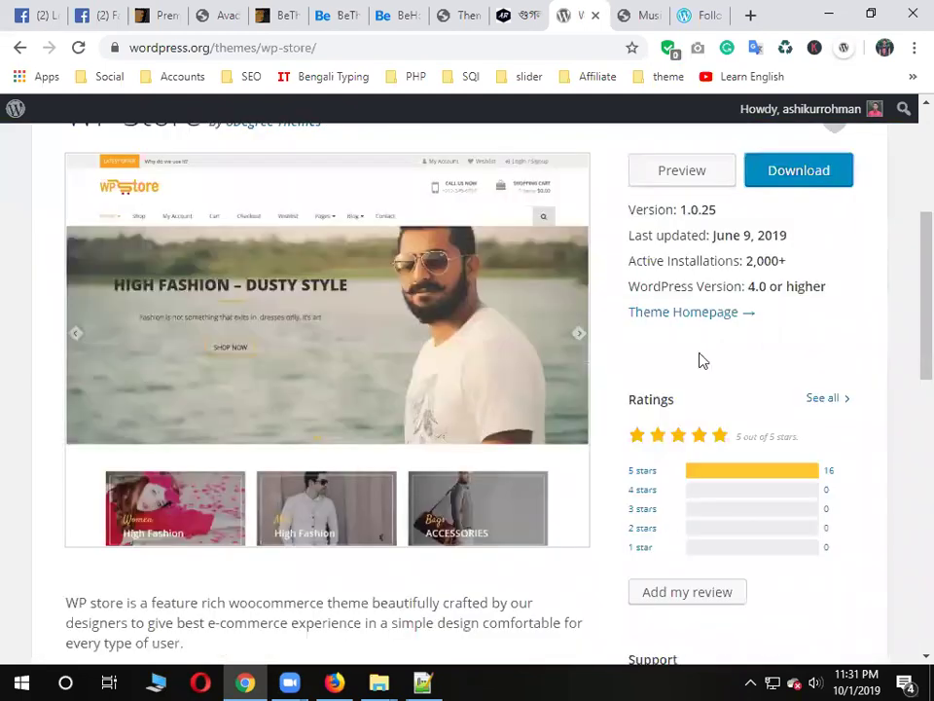
# Follow WP Store's theme homepage link and check the Bengali blog tab while it loads
pyautogui.click(681, 297)
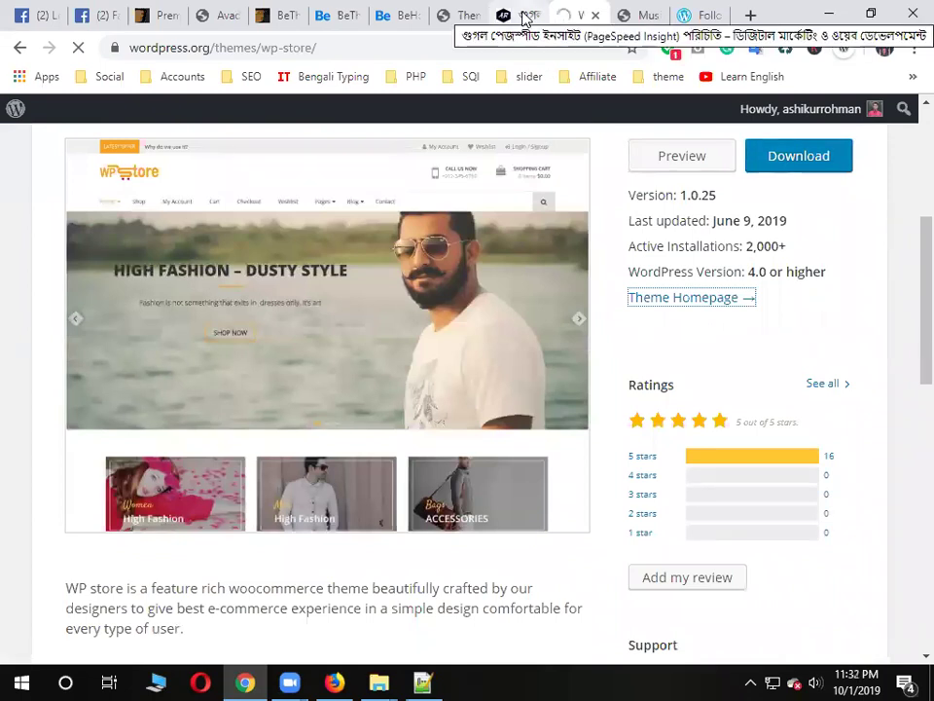
pyautogui.click(525, 17)
pyautogui.click(572, 12)
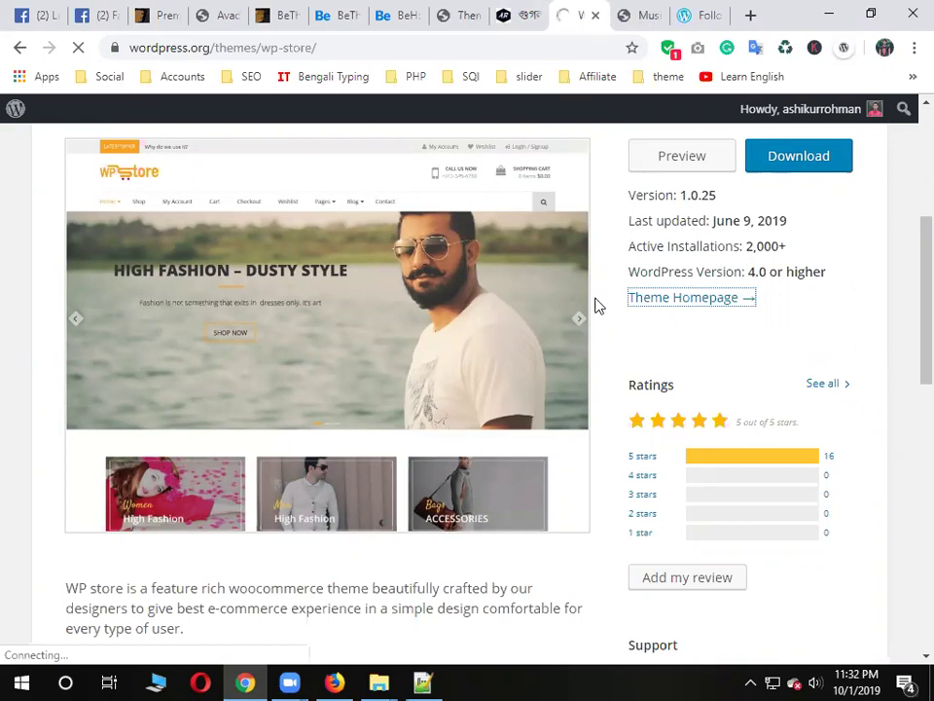
# Switch to the Facebook course post and highlight the Free Theme Customization heading and the Astra, Sydney and GeneratePress entries
pyautogui.click(39, 14)
pyautogui.scroll(1, 511, 343)
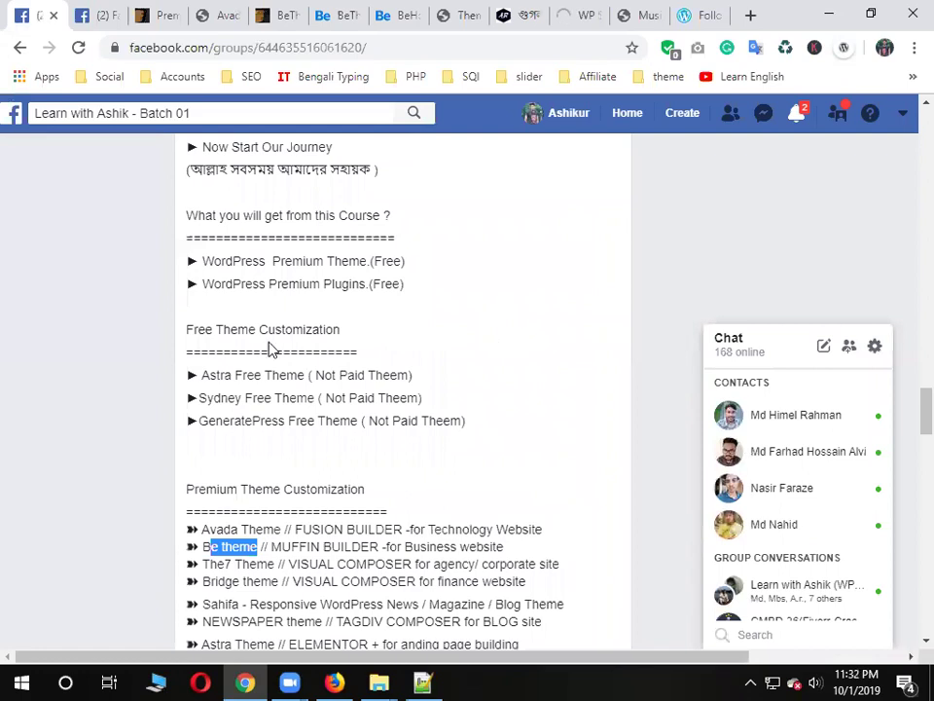
pyautogui.moveTo(181, 329); pyautogui.dragTo(380, 342)
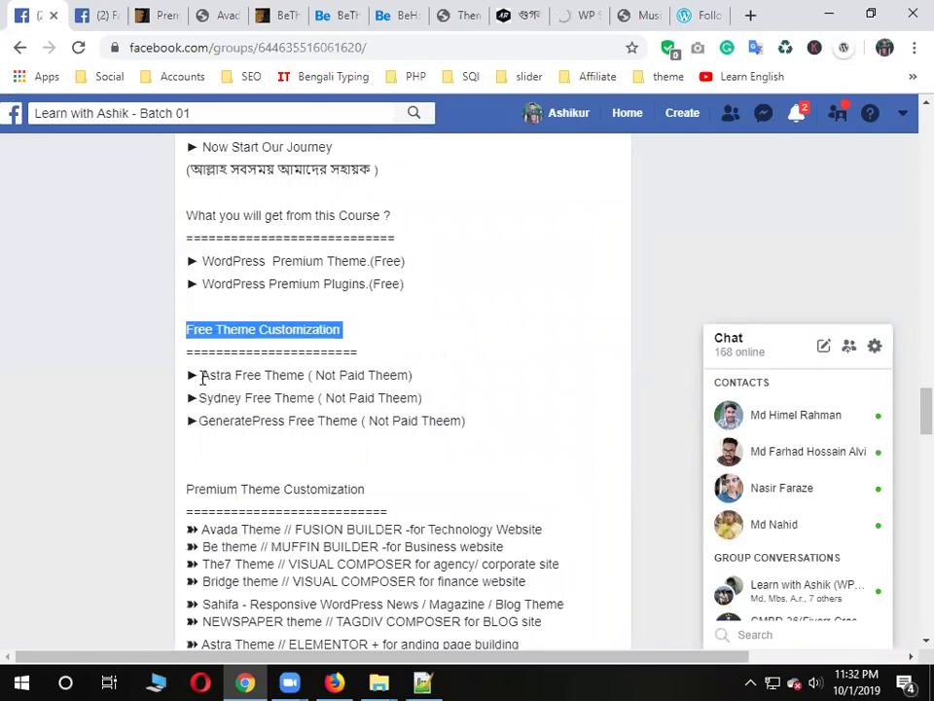
pyautogui.moveTo(202, 374); pyautogui.dragTo(309, 375)
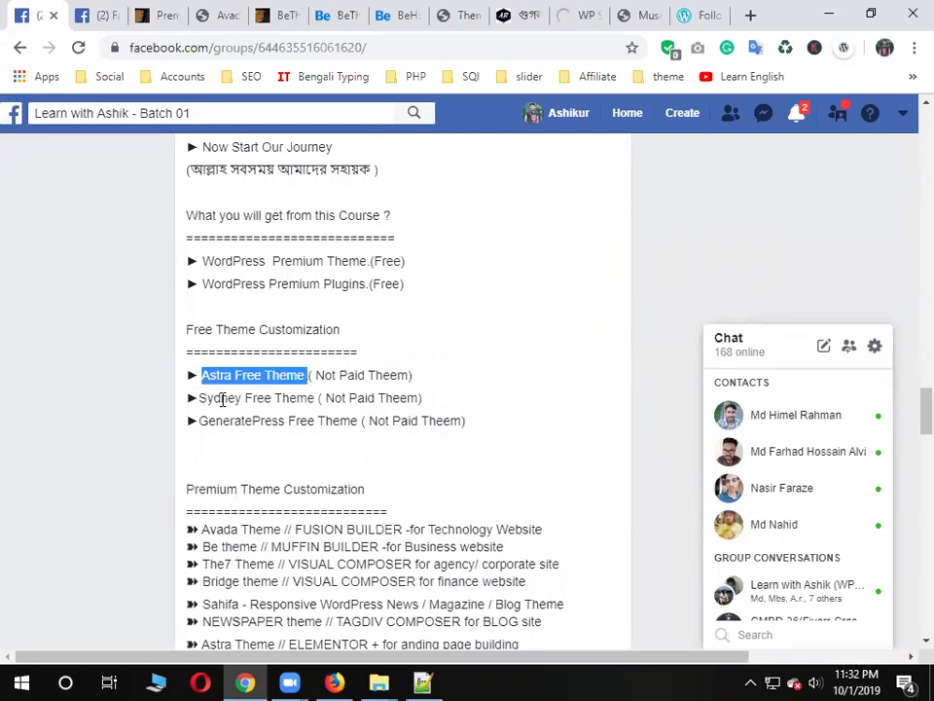
pyautogui.moveTo(200, 397); pyautogui.dragTo(321, 397)
pyautogui.moveTo(201, 422); pyautogui.dragTo(322, 422)
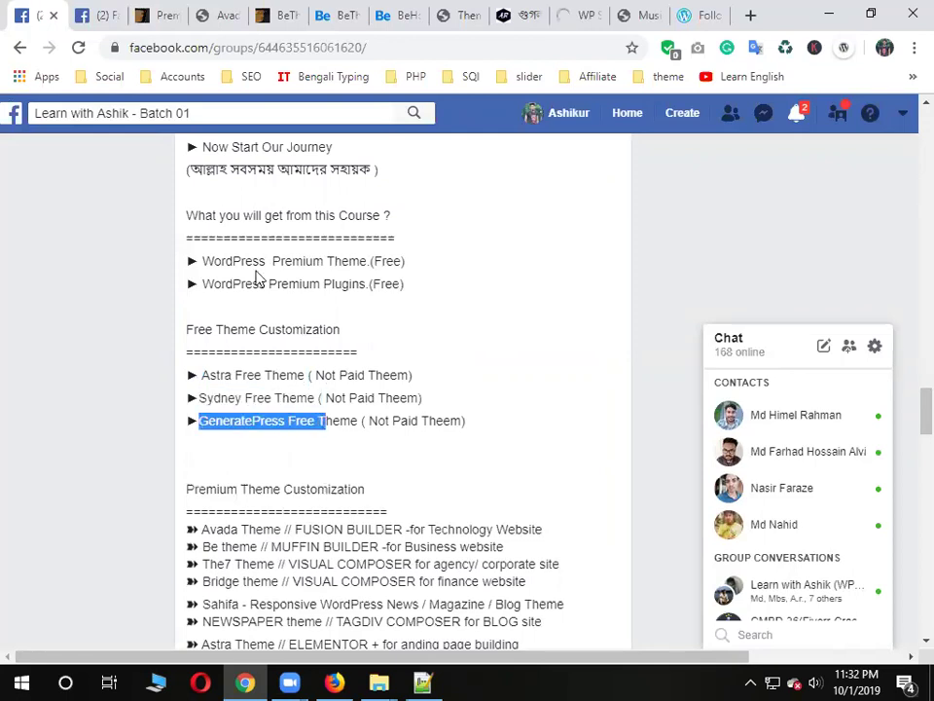
# Leave the 8degreethemes.com page, going back to the WP Store details on WordPress.org, and briefly revisit the Bengali blog tab
pyautogui.click(564, 14)
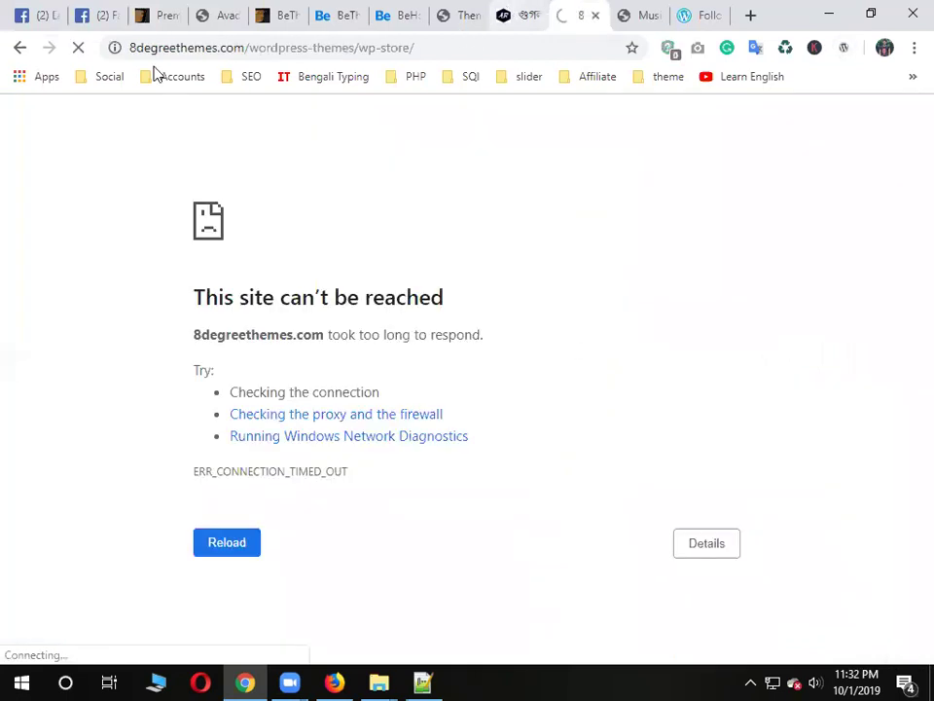
pyautogui.click(12, 48)
pyautogui.click(524, 12)
pyautogui.click(588, 9)
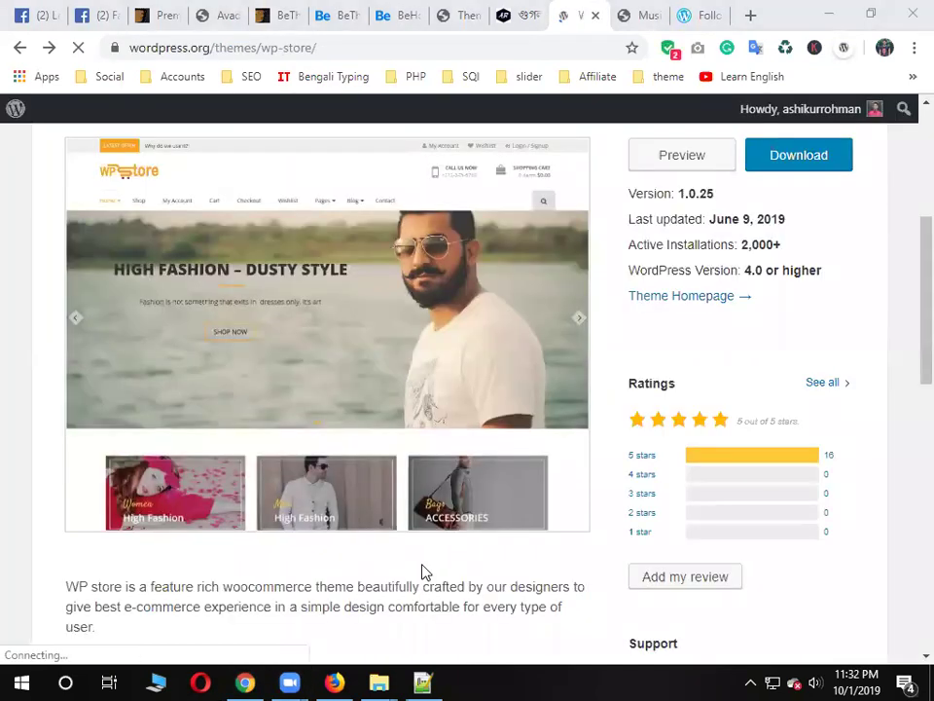
# Close the Music Lite demo page and look over the WP Store theme's details on WordPress.org
pyautogui.click(644, 12)
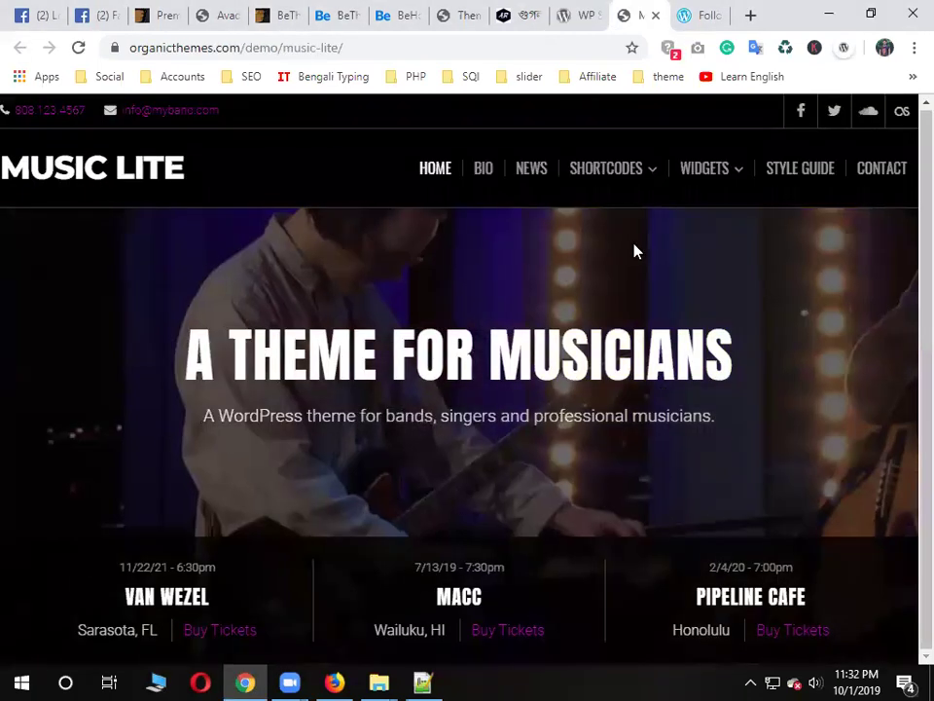
pyautogui.click(653, 15)
pyautogui.click(589, 11)
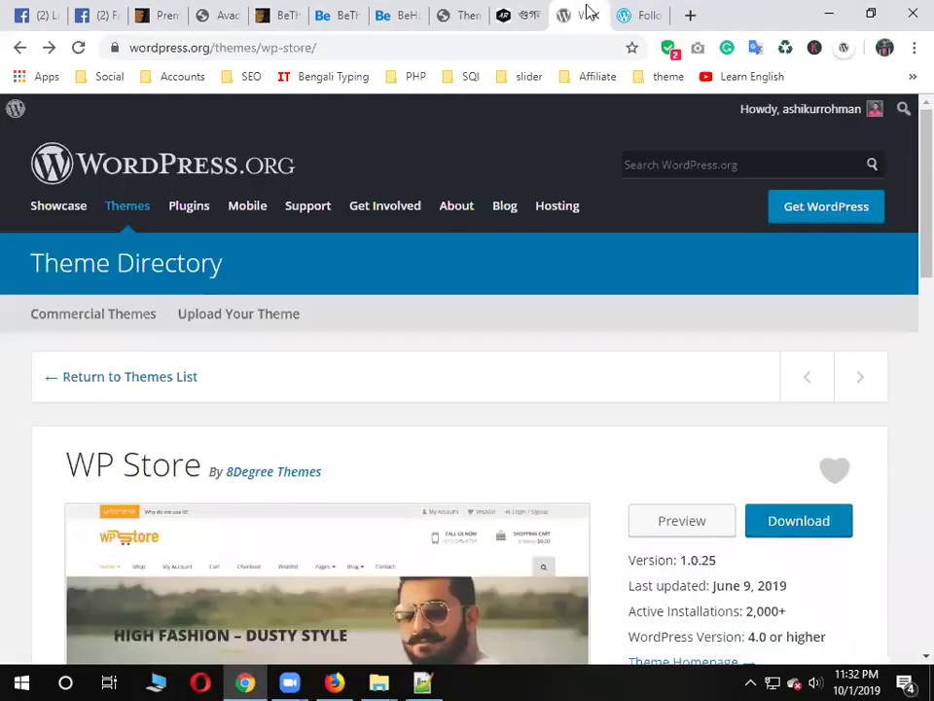
pyautogui.scroll(-1, 417, 373)
pyautogui.scroll(-5, 410, 375)
pyautogui.scroll(5, 411, 376)
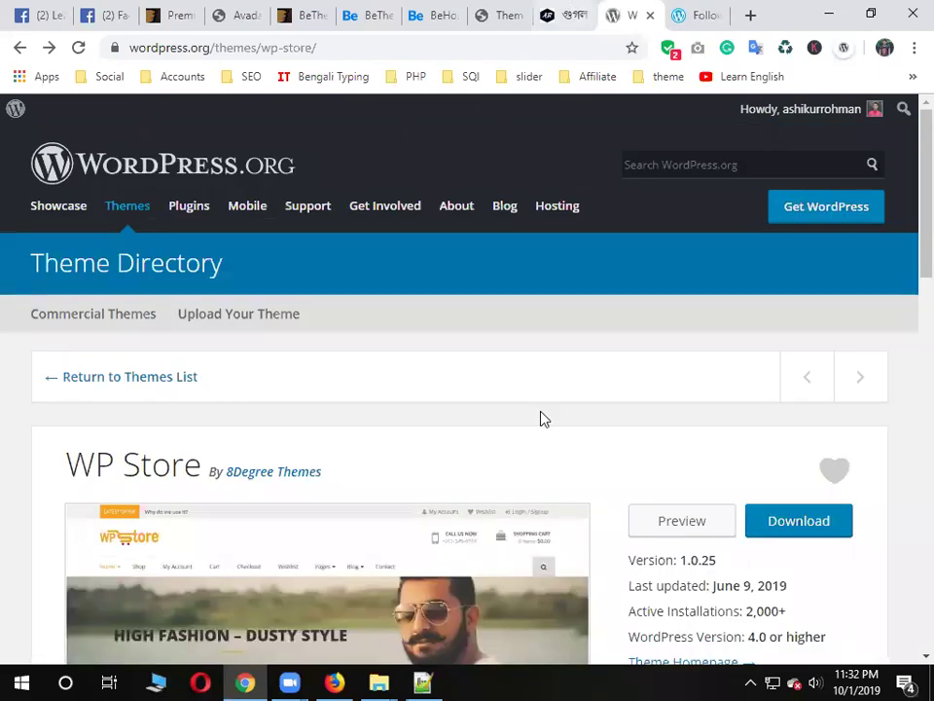
pyautogui.scroll(-2, 543, 418)
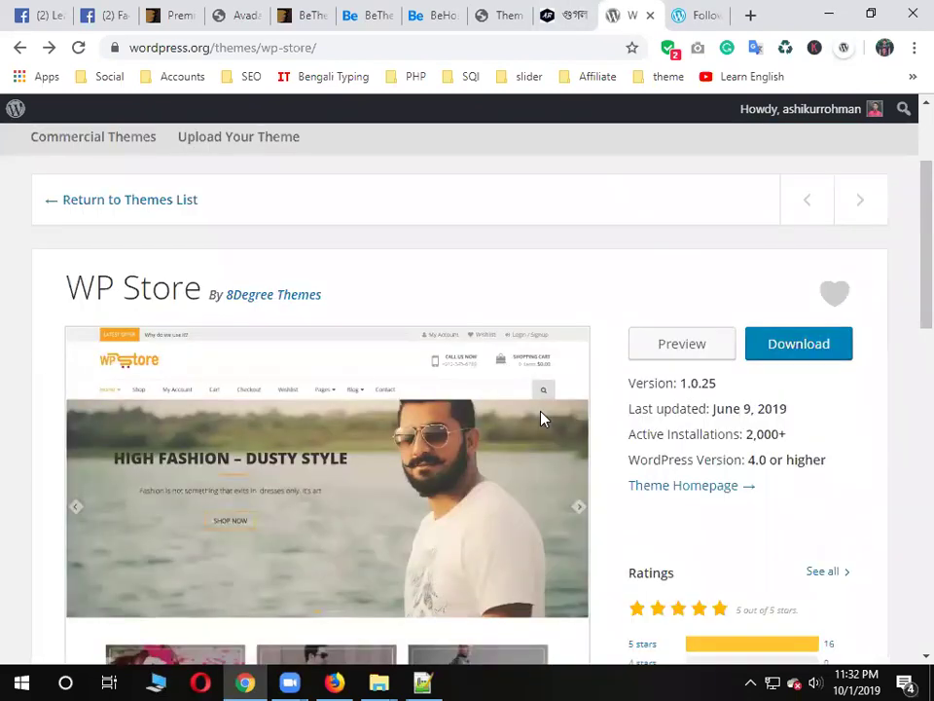
# Check the free themes in the Facebook course post and search all of WordPress.org for "astra"
pyautogui.hotkey('ctrl', '1')
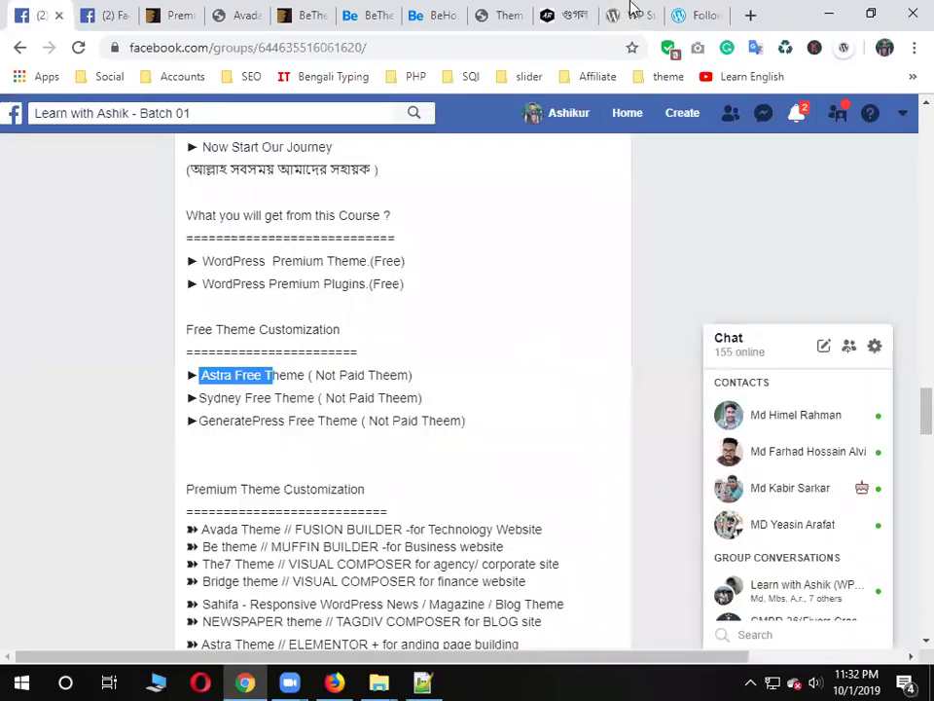
pyautogui.click(630, 15)
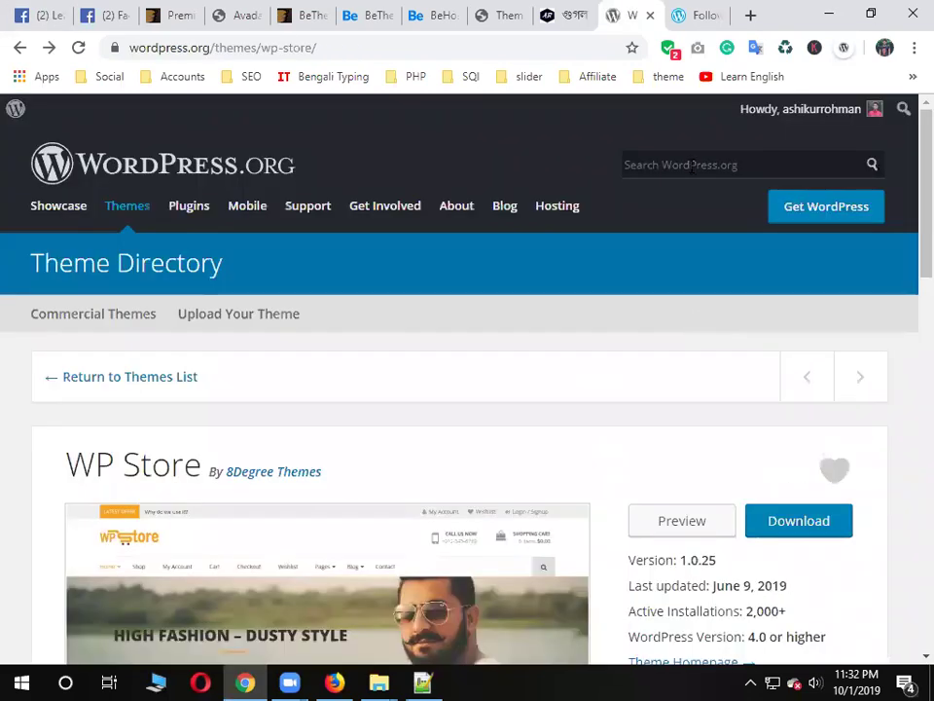
pyautogui.click(690, 164)
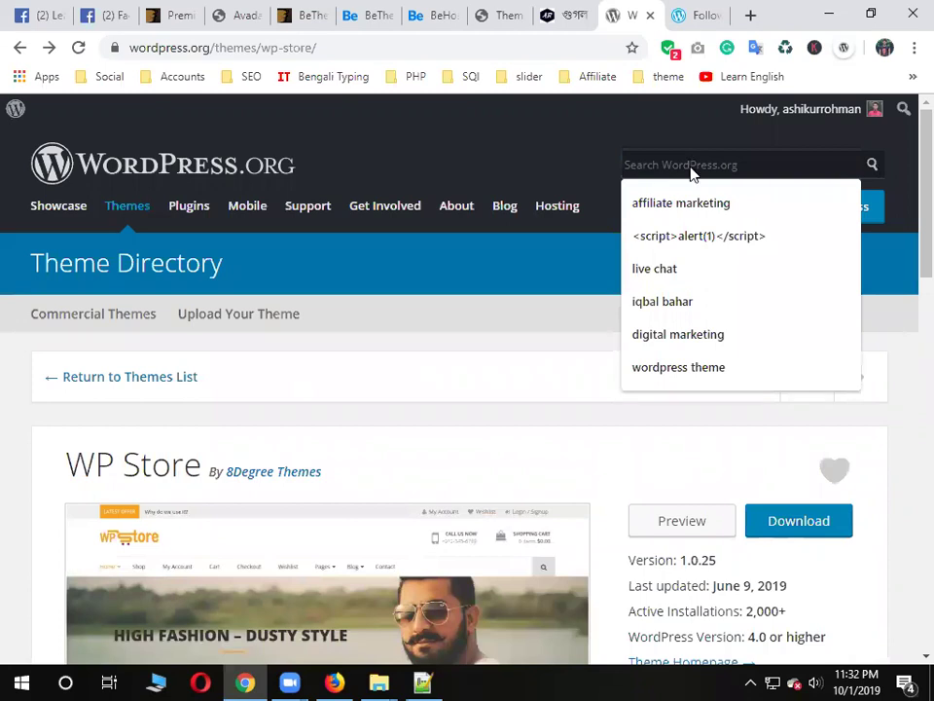
pyautogui.write('astra')
pyautogui.press('Return')
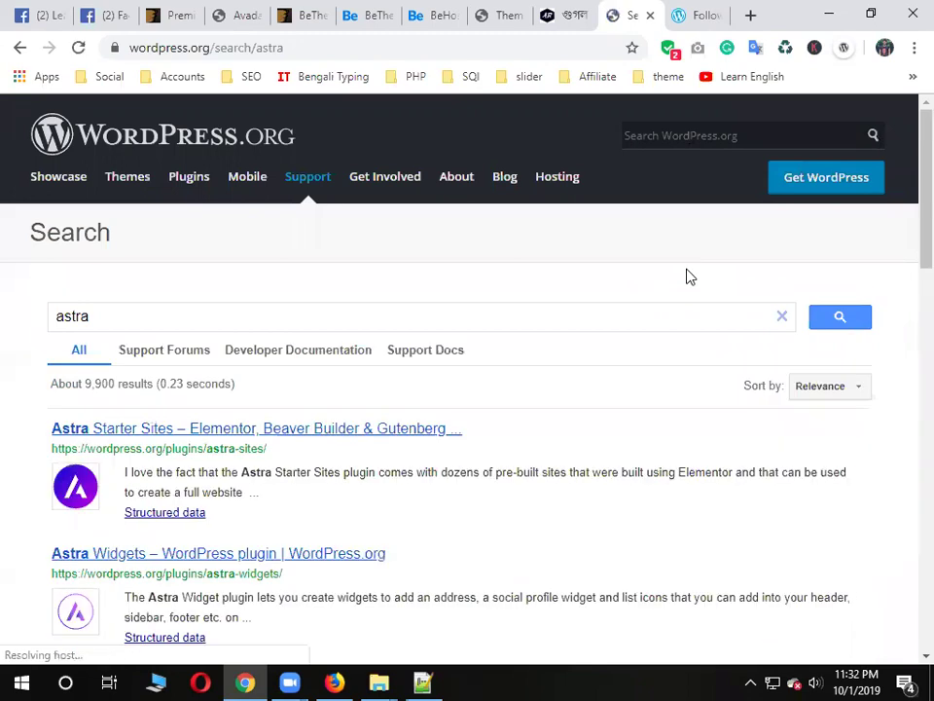
# Open the Astra Starter Sites result in a separate tab, look through the remaining search results and switch to the plugin page
pyautogui.scroll(-3, 229, 255)
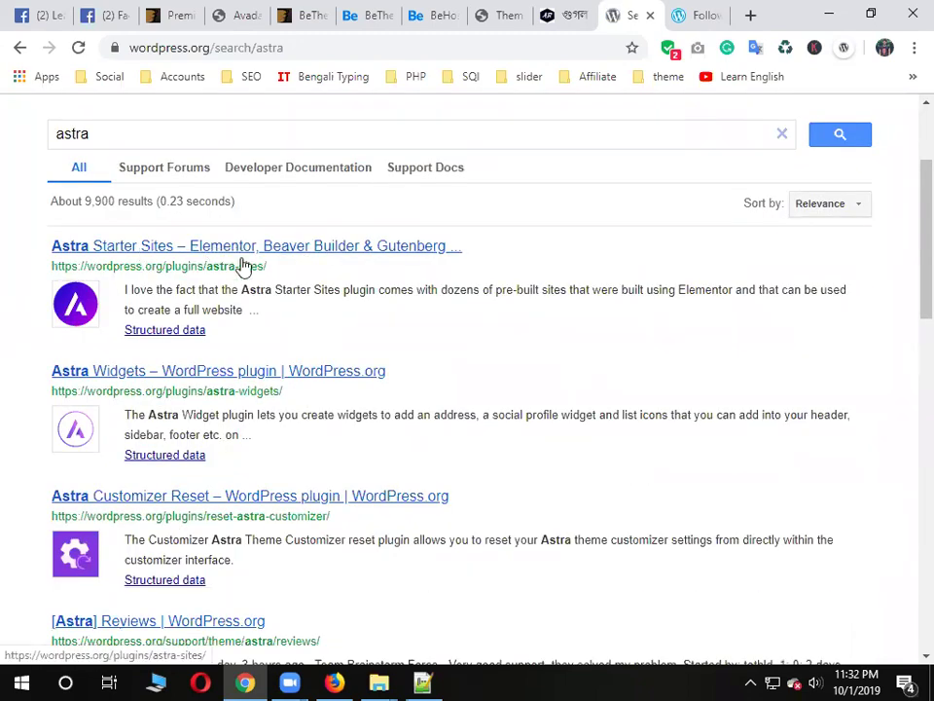
pyautogui.rightClick(281, 247)
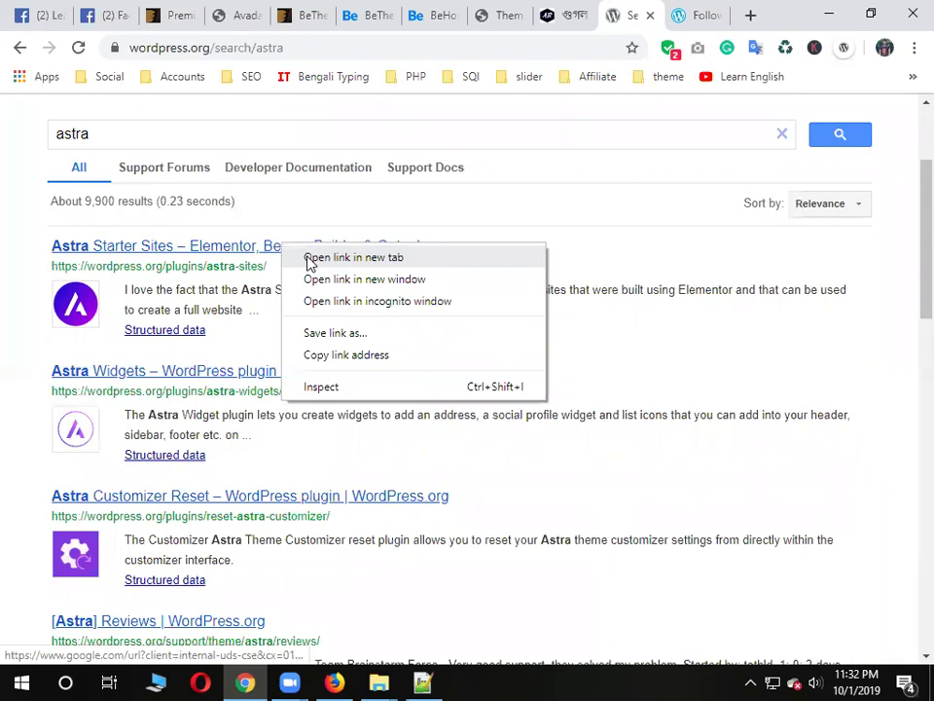
pyautogui.click(309, 261)
pyautogui.scroll(-3, 462, 379)
pyautogui.scroll(-3, 311, 404)
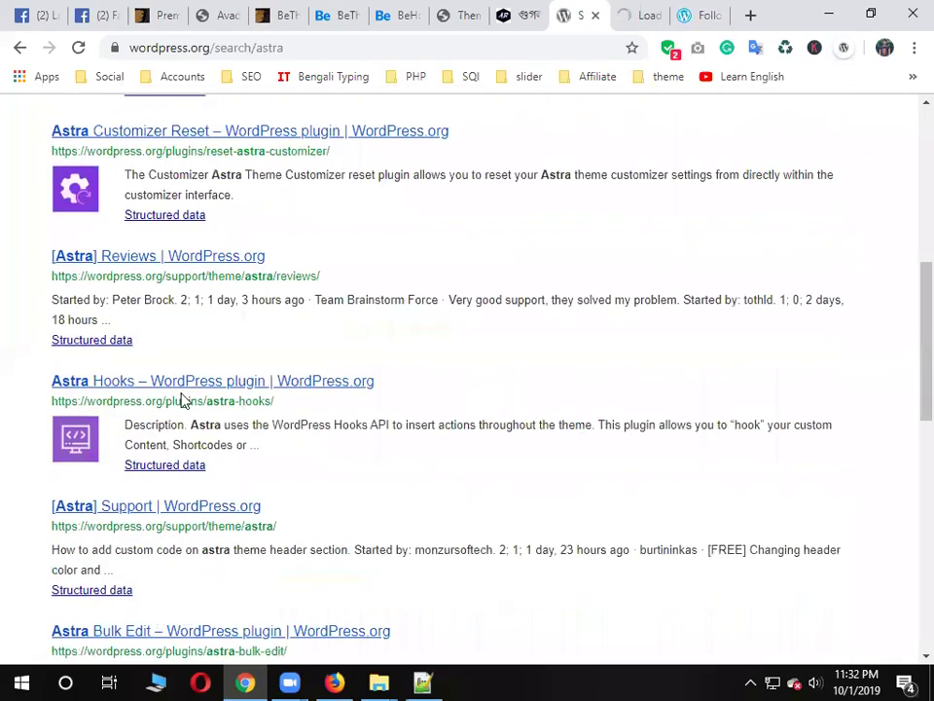
pyautogui.scroll(-3, 298, 516)
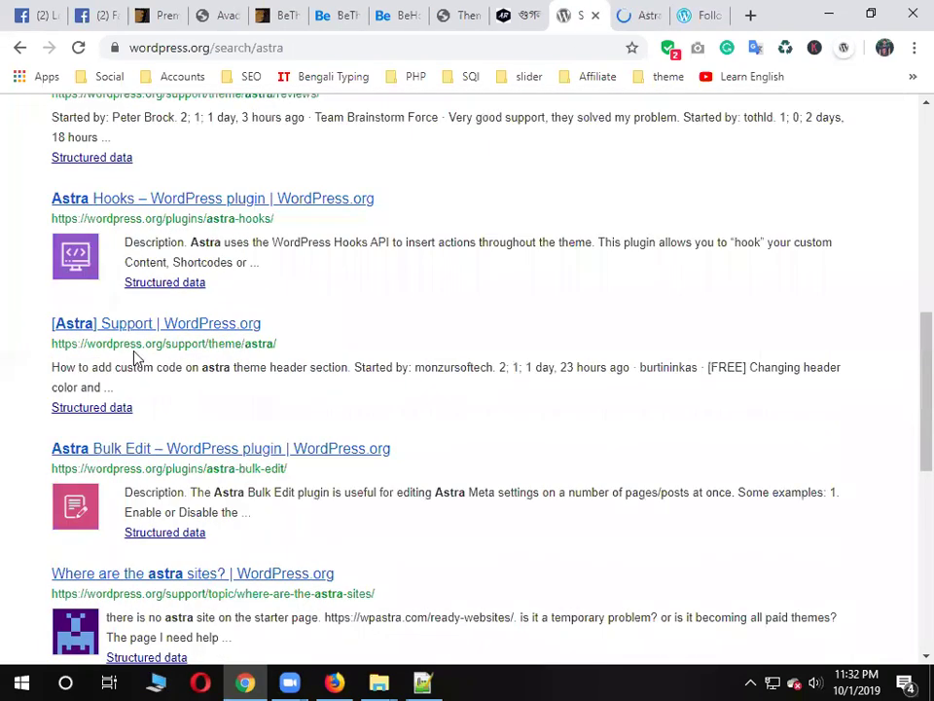
pyautogui.scroll(-3, 413, 506)
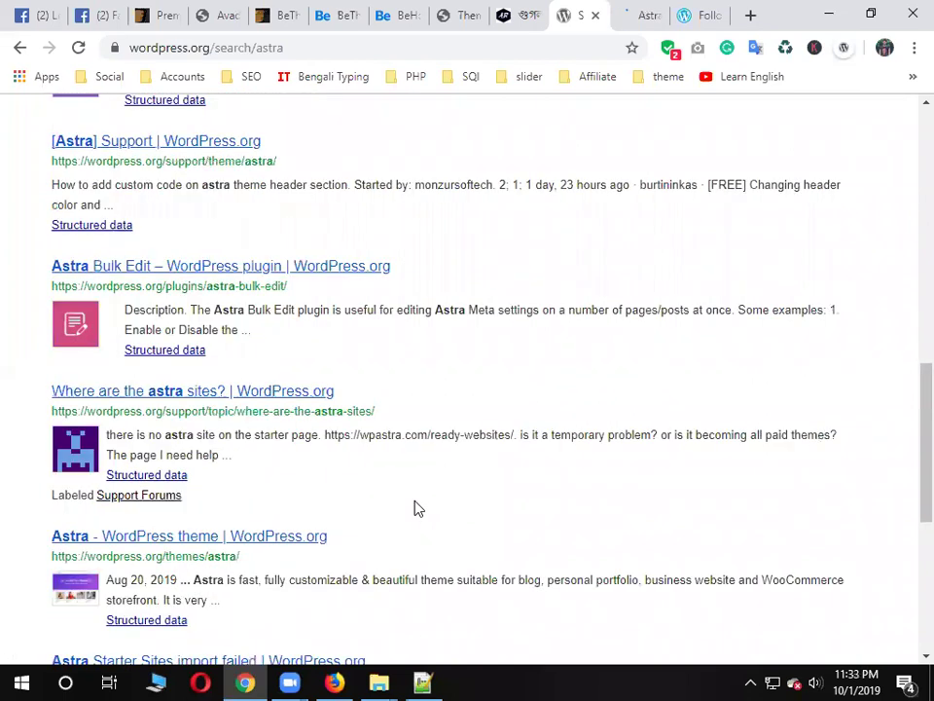
pyautogui.scroll(10, 732, 283)
pyautogui.click(648, 12)
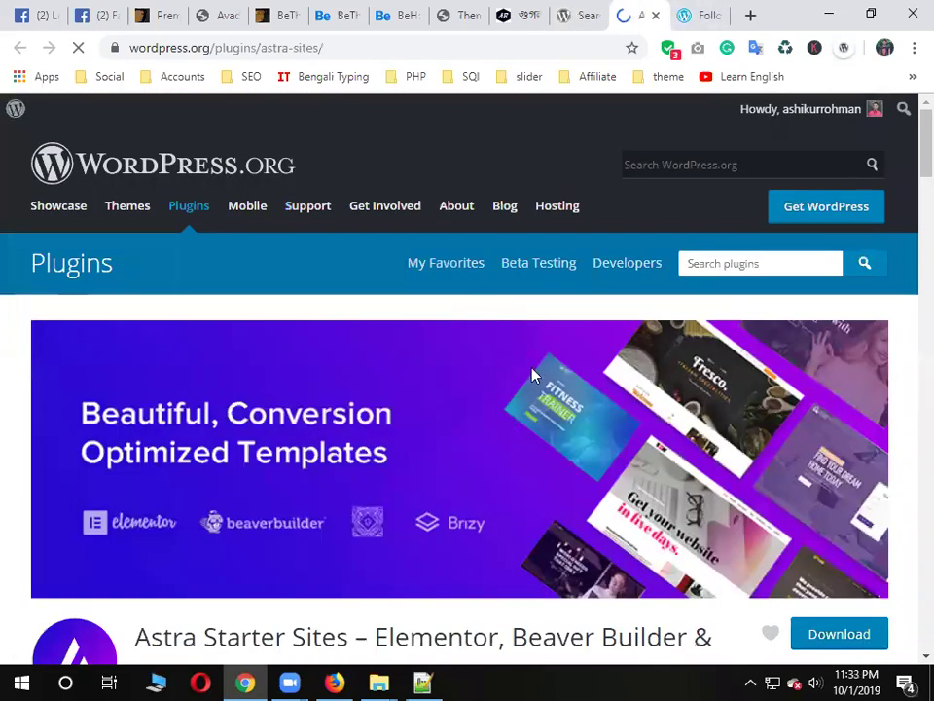
# Look over the Astra Starter Sites plugin page, highlighting its title, and return to the astra search results
pyautogui.scroll(-6, 559, 377)
pyautogui.scroll(3, 218, 448)
pyautogui.moveTo(226, 454); pyautogui.dragTo(664, 456)
pyautogui.click(709, 510)
pyautogui.scroll(3, 710, 511)
pyautogui.click(581, 14)
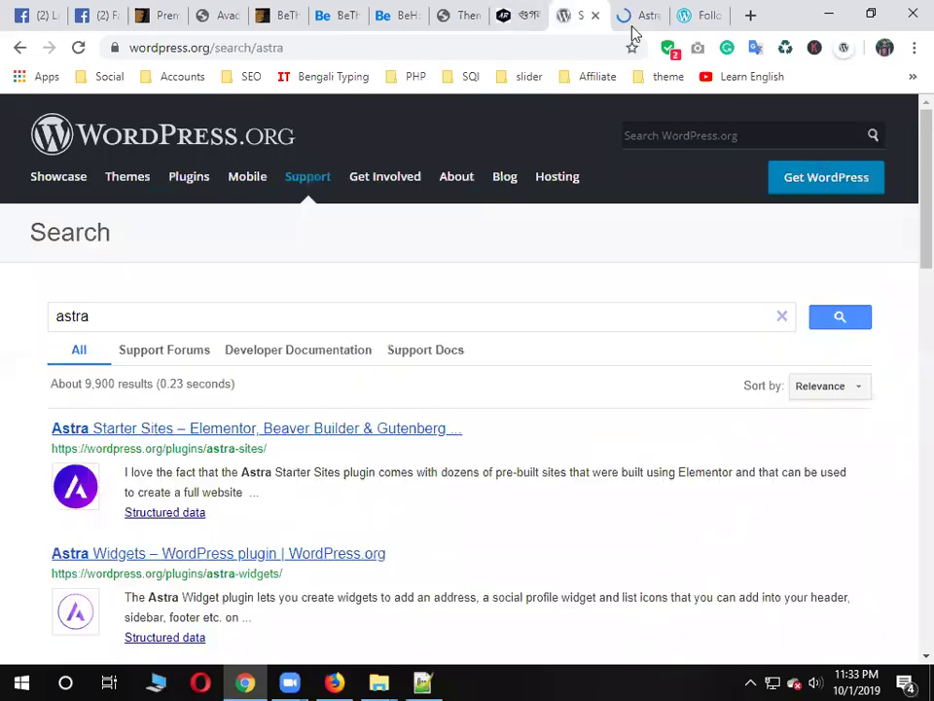
# Go to the Theme Directory, search its themes for "astra" and open the Astra theme's details
pyautogui.click(662, 137)
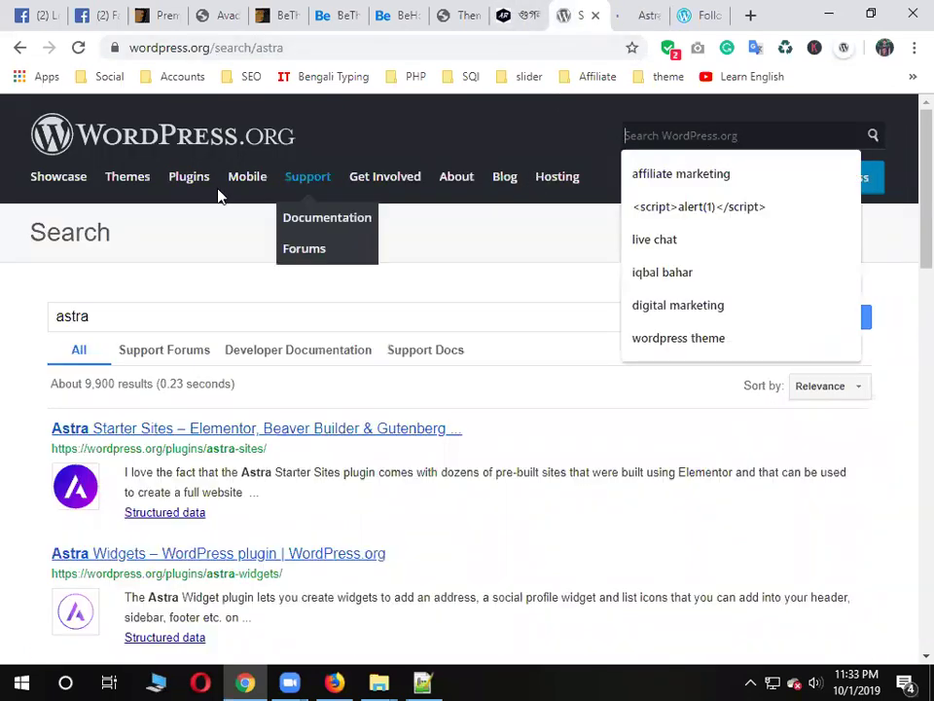
pyautogui.click(130, 181)
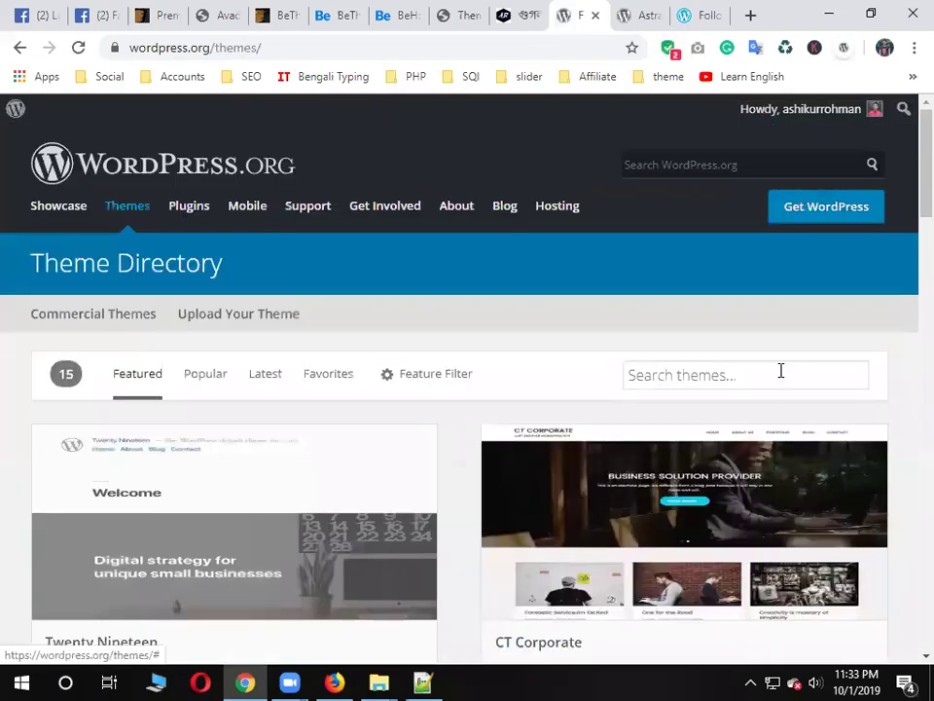
pyautogui.click(751, 371)
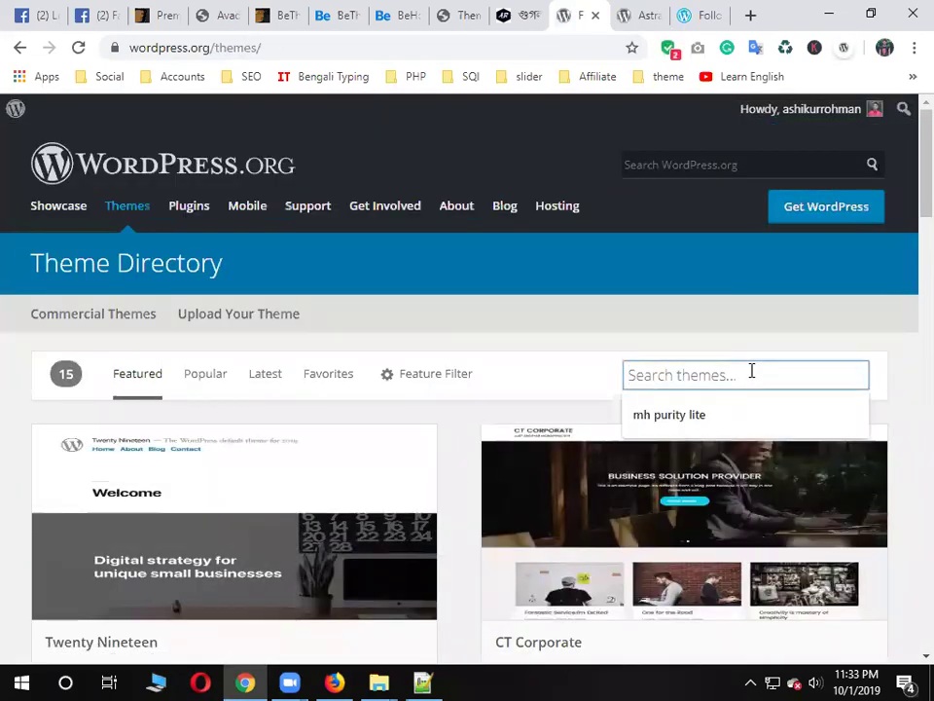
pyautogui.write('astra')
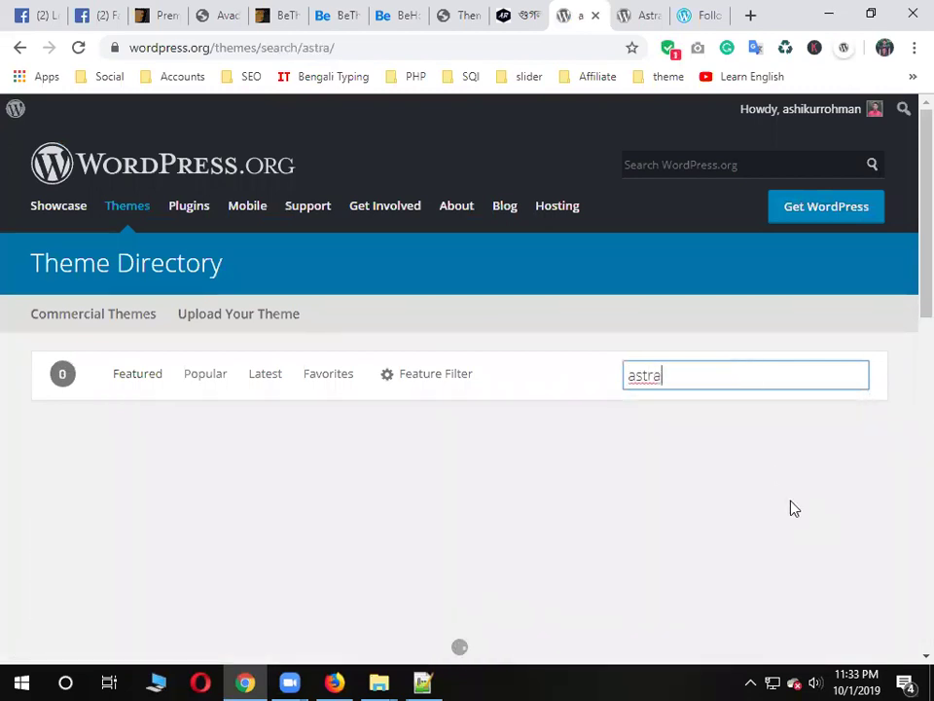
pyautogui.scroll(-3, 749, 477)
pyautogui.moveTo(114, 302)
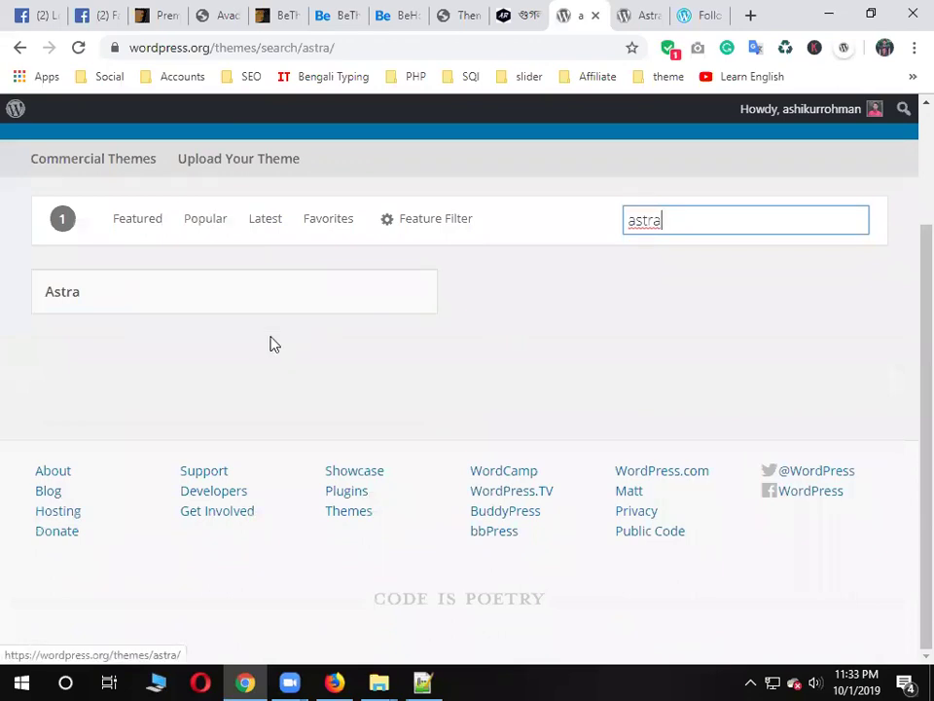
pyautogui.click(177, 303)
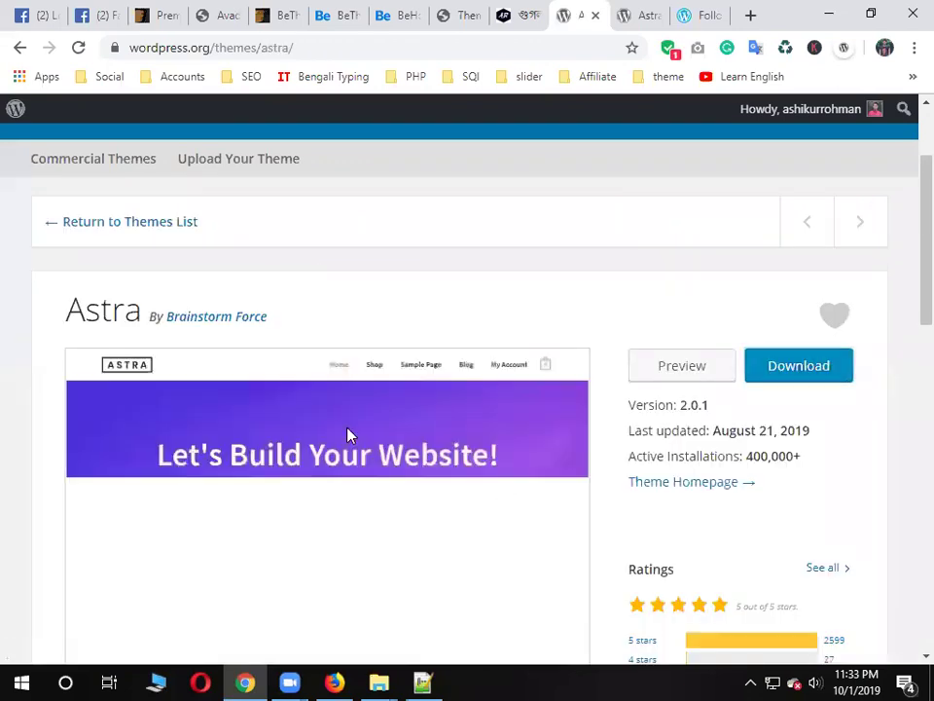
# Review the Astra theme details, then highlight Page Builder and Elementor Page Builder in the Facebook course post
pyautogui.scroll(-1, 467, 478)
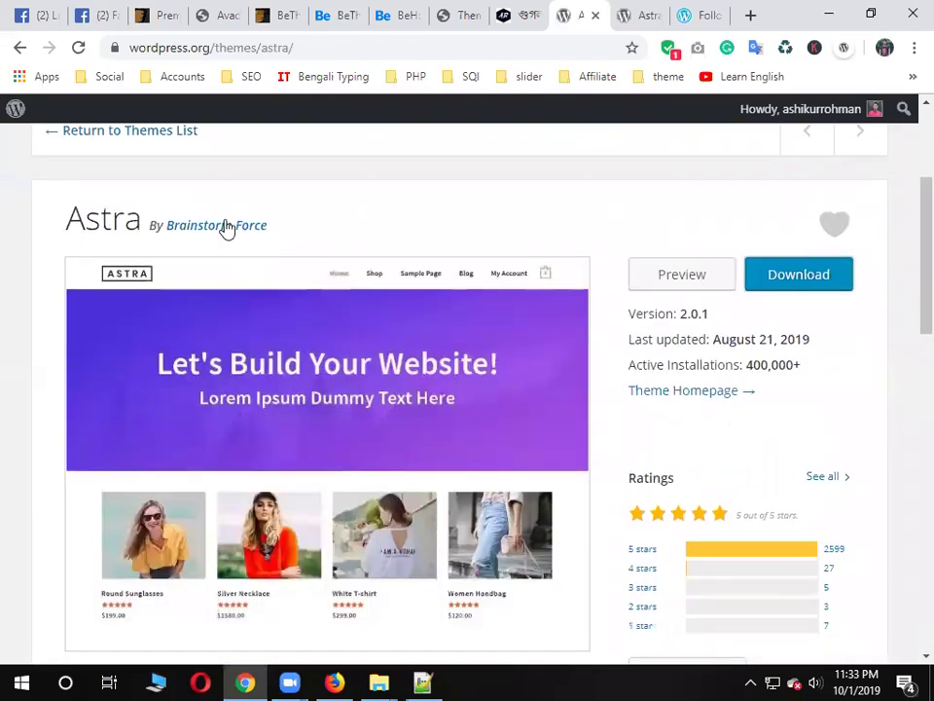
pyautogui.scroll(-3, 454, 469)
pyautogui.scroll(3, 454, 469)
pyautogui.click(35, 11)
pyautogui.scroll(-1, 345, 449)
pyautogui.scroll(-3, 346, 450)
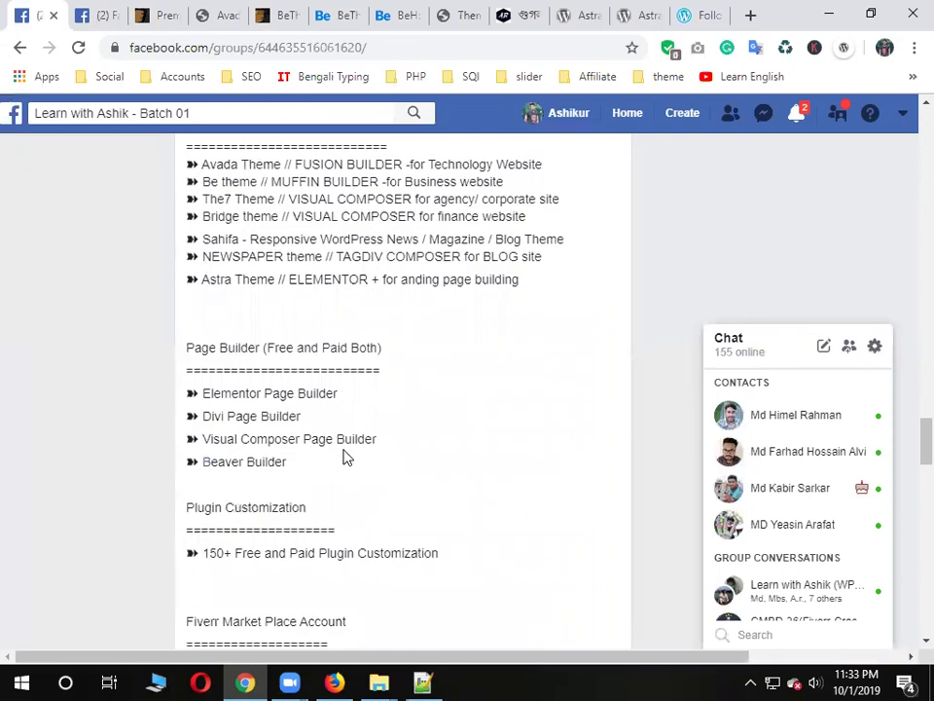
pyautogui.moveTo(186, 348); pyautogui.dragTo(259, 348)
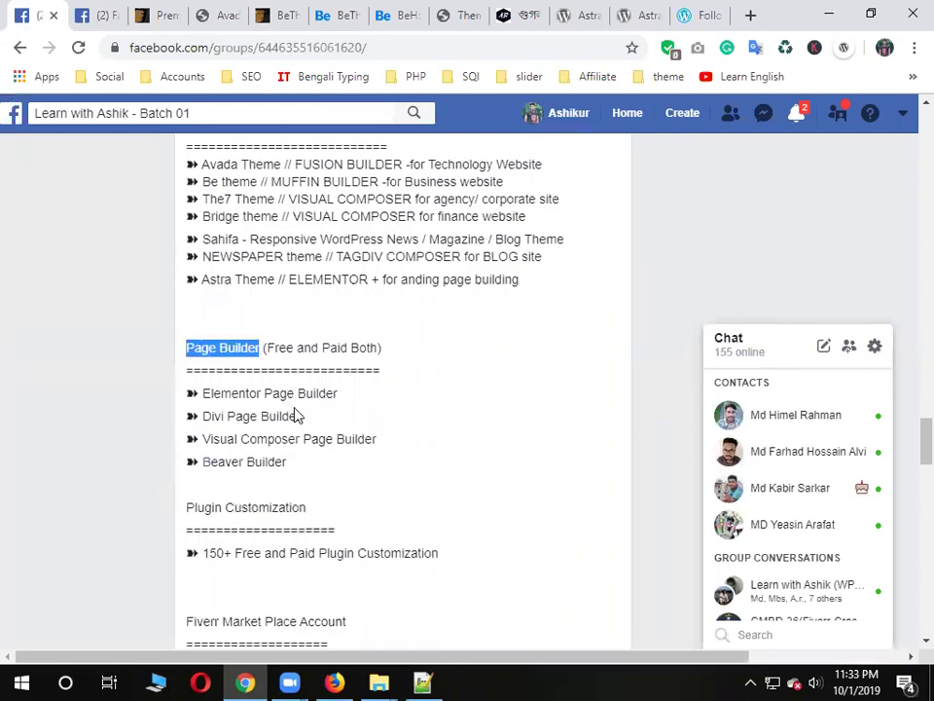
pyautogui.moveTo(338, 393); pyautogui.dragTo(201, 391)
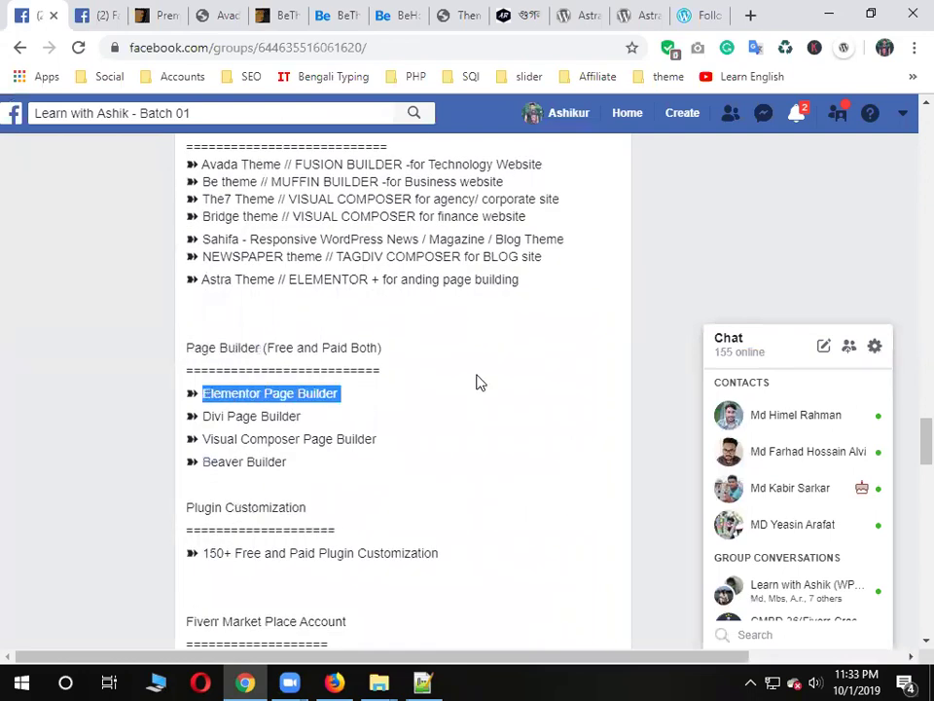
# Return to the Free Theme Customization section of the course post and highlight the Astra Free Theme entry
pyautogui.scroll(1, 476, 382)
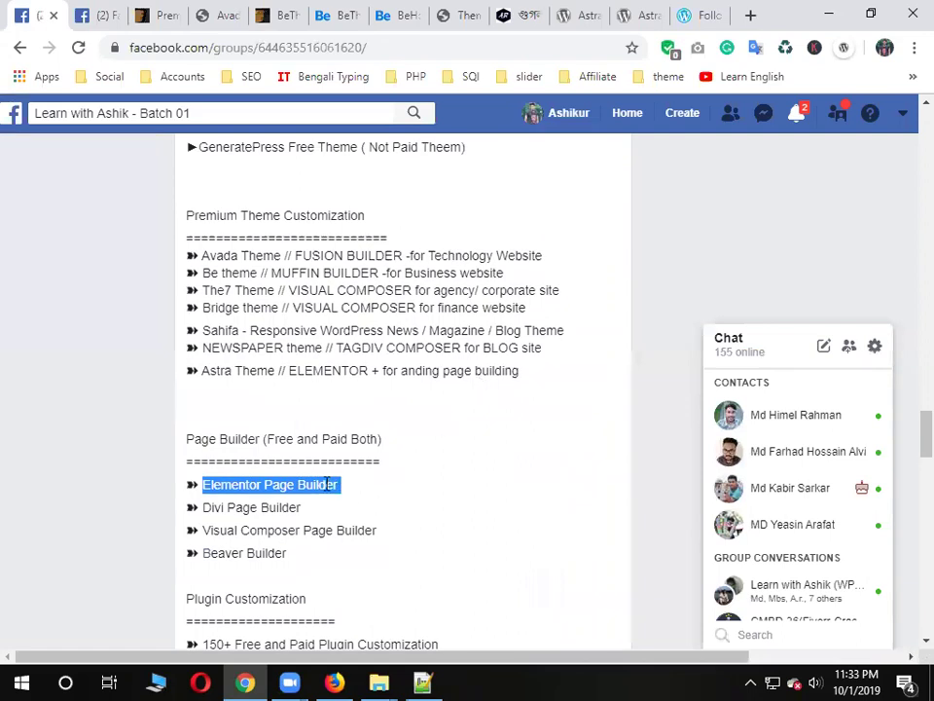
pyautogui.click(428, 473)
pyautogui.scroll(2, 427, 473)
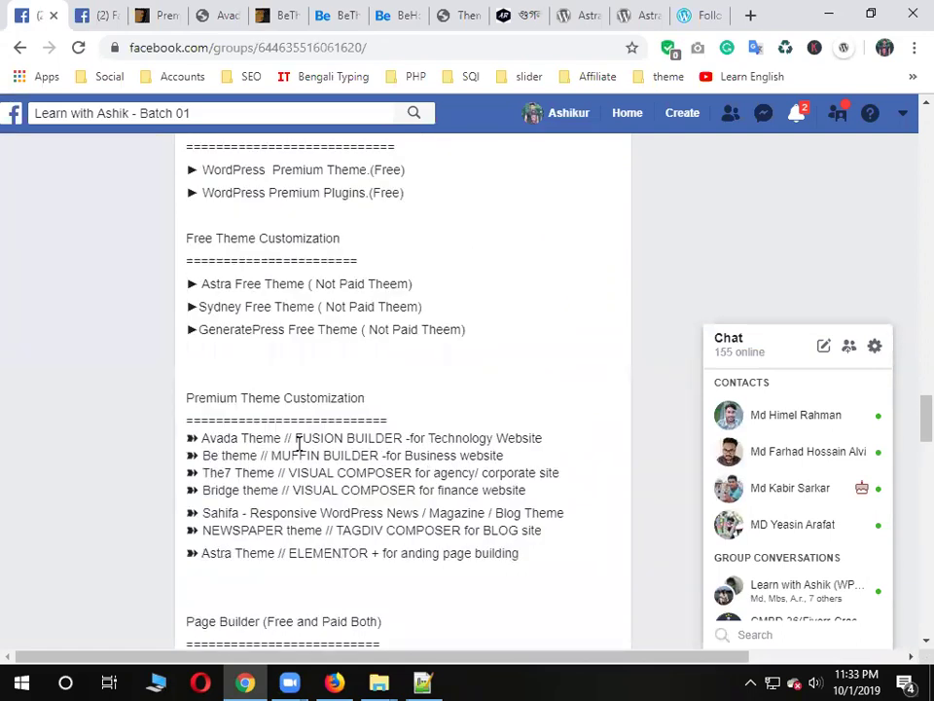
pyautogui.moveTo(226, 282); pyautogui.dragTo(311, 282)
pyautogui.click(526, 330)
# Go back to the Astra theme's details page and examine its preview image, ratings and description
pyautogui.click(703, 14)
pyautogui.click(656, 10)
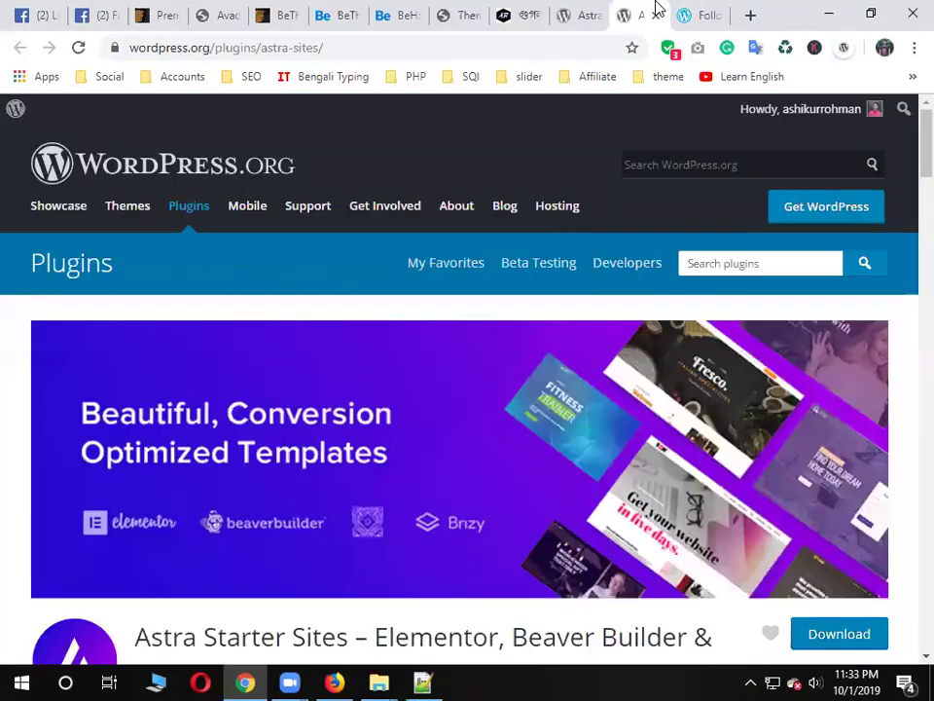
pyautogui.click(584, 13)
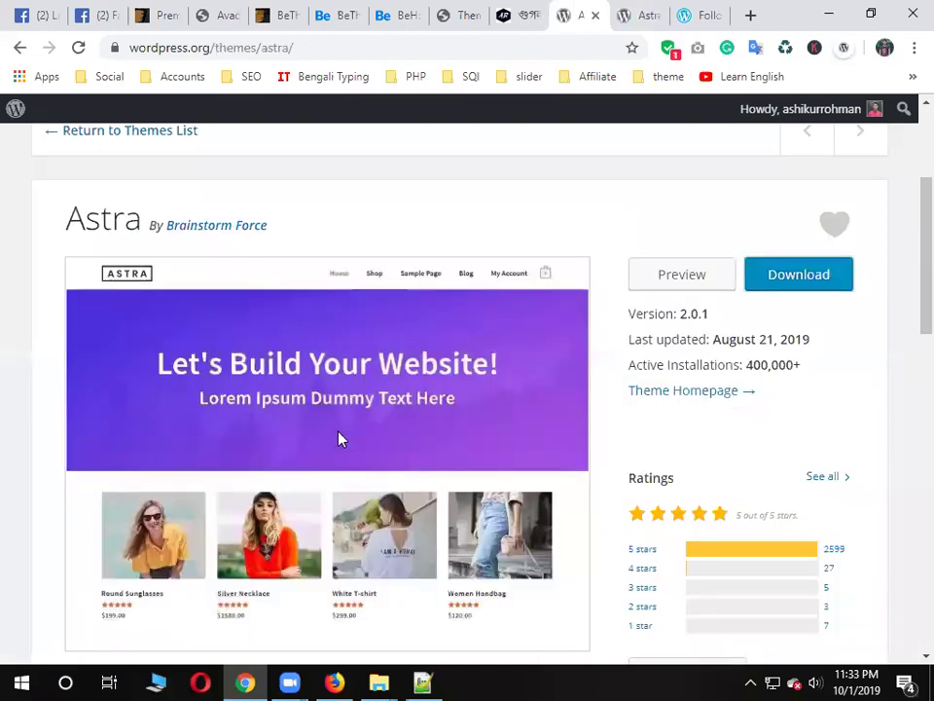
pyautogui.scroll(-3, 417, 463)
pyautogui.scroll(3, 421, 454)
pyautogui.scroll(3, 370, 285)
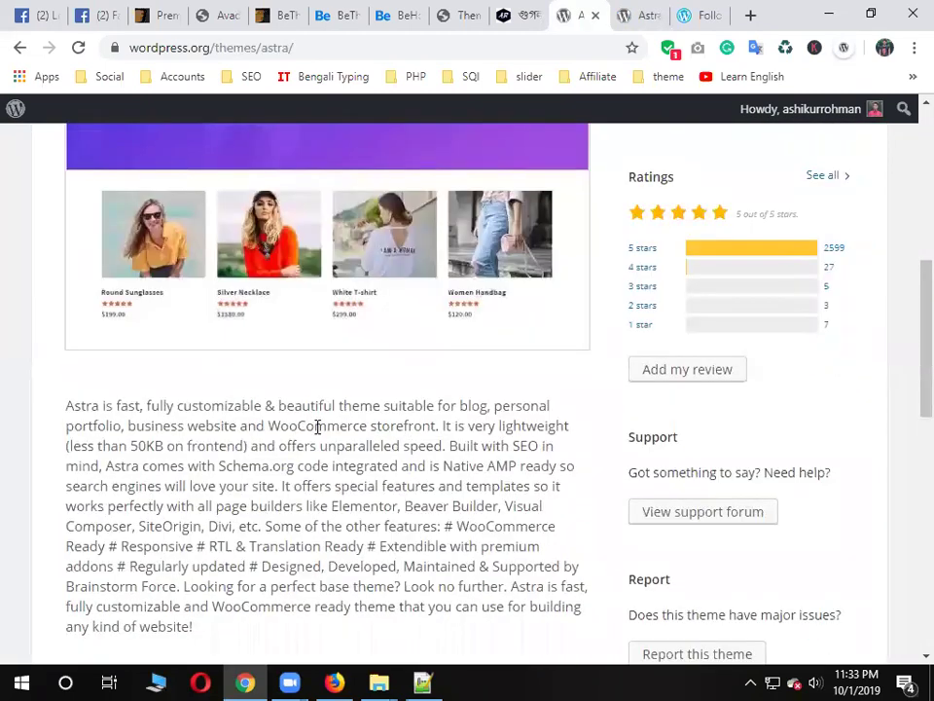
# Return to the course post's Page Builder section, highlight Visual Composer and Beaver Builder, and close the chat pop-up
pyautogui.click(104, 16)
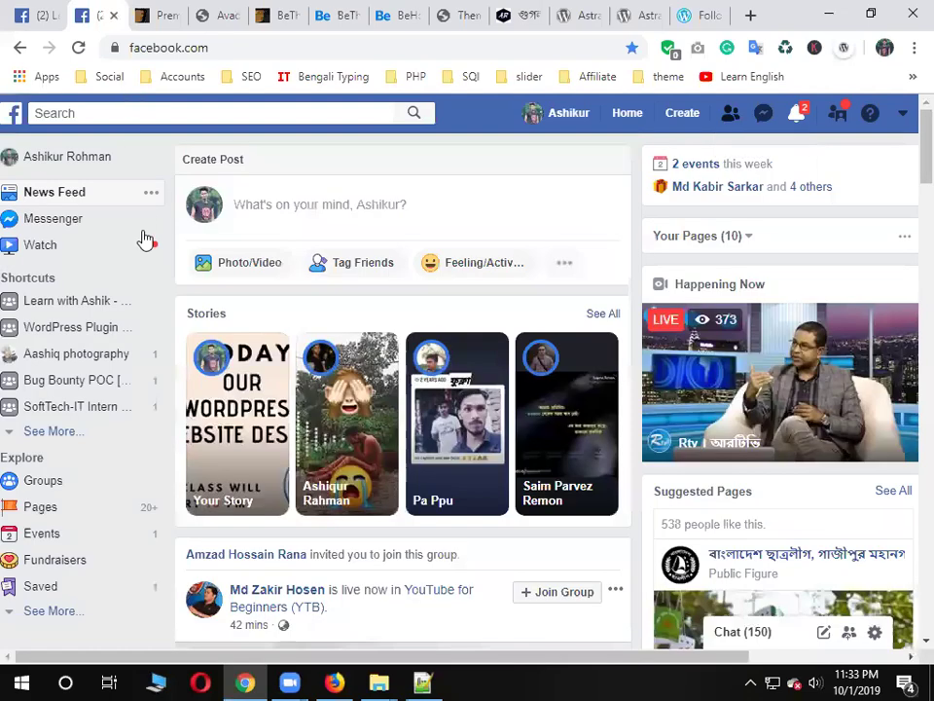
pyautogui.click(27, 13)
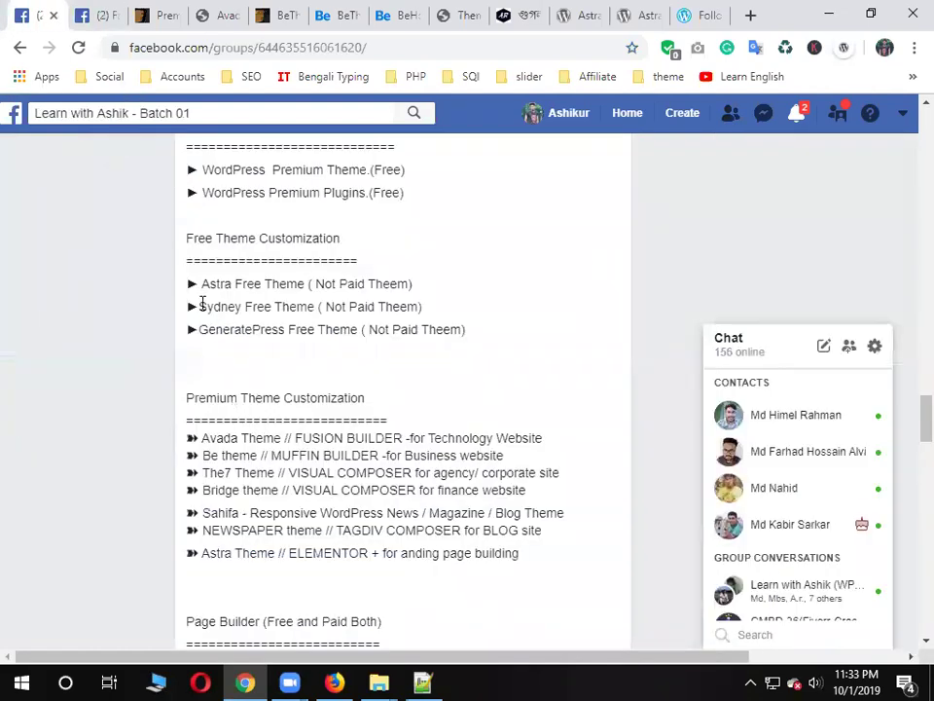
pyautogui.scroll(-3, 304, 556)
pyautogui.moveTo(318, 412); pyautogui.dragTo(299, 437)
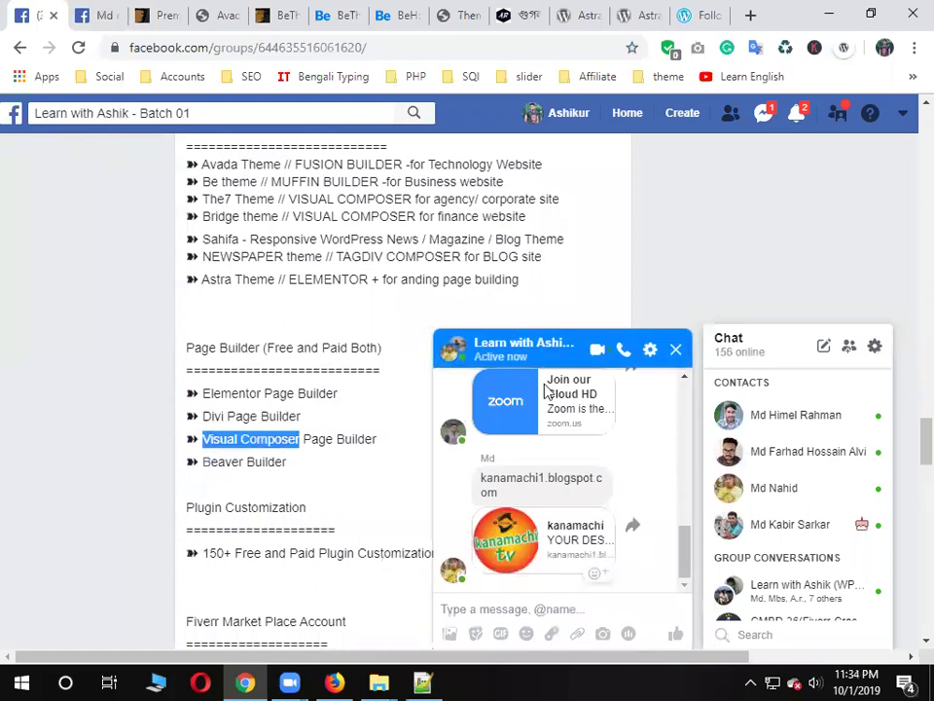
pyautogui.click(676, 349)
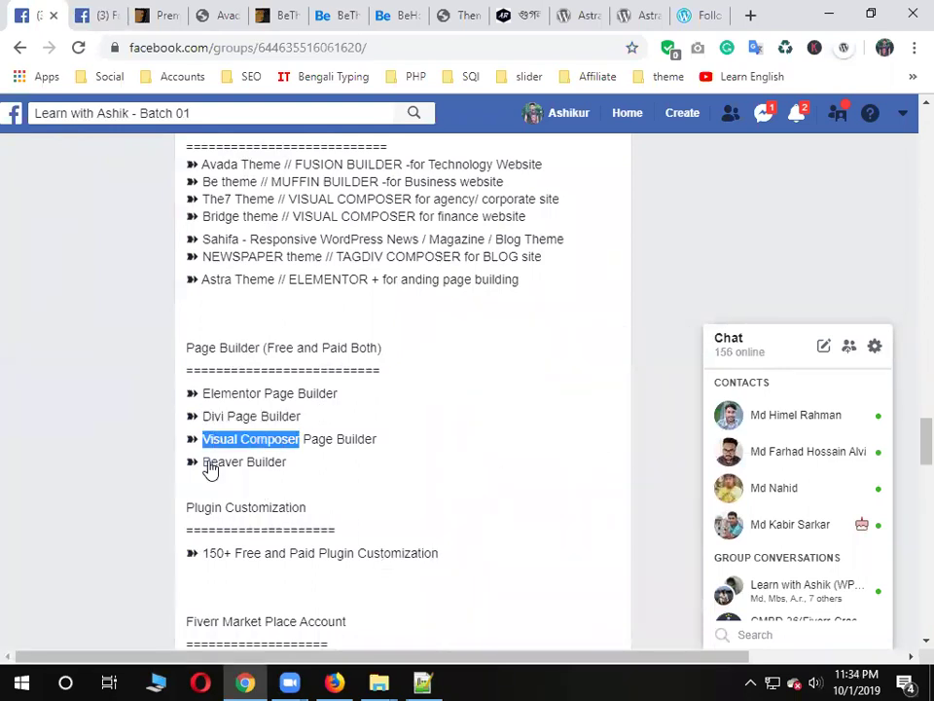
pyautogui.moveTo(210, 468); pyautogui.dragTo(374, 456)
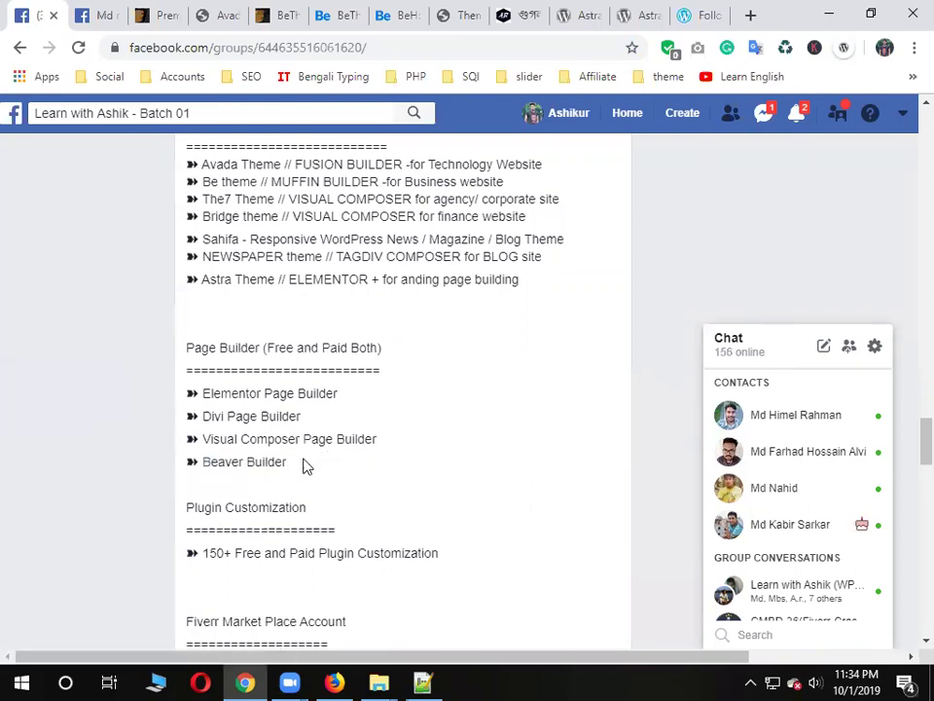
# Highlight Beaver Builder in the course post, then open the WP Batch 01 group conversation from the recent messages
pyautogui.moveTo(304, 467); pyautogui.dragTo(199, 465)
pyautogui.click(523, 391)
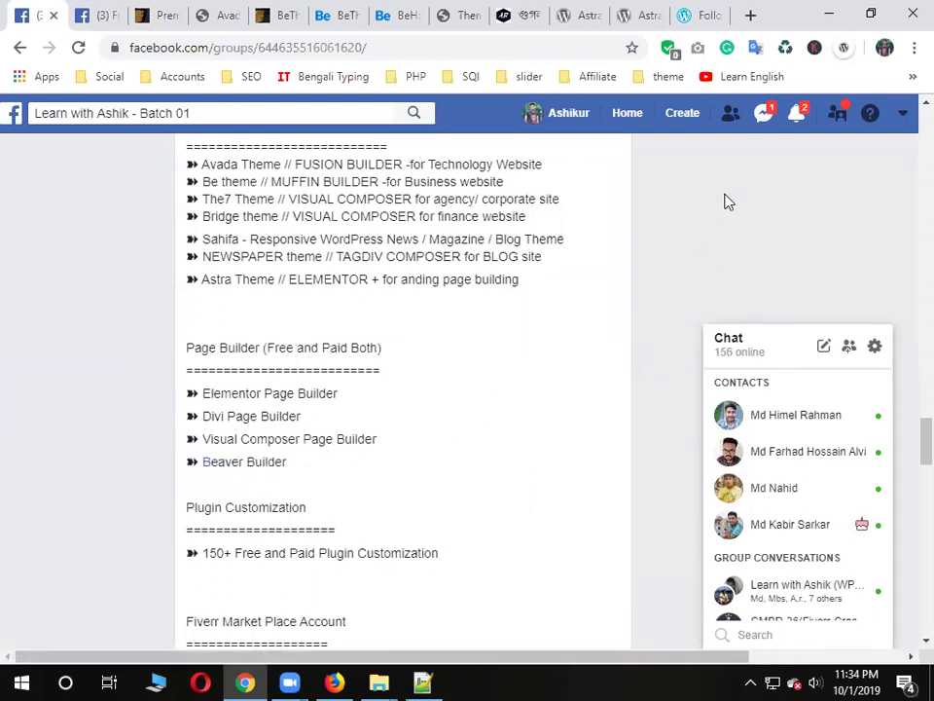
pyautogui.click(763, 115)
pyautogui.click(762, 115)
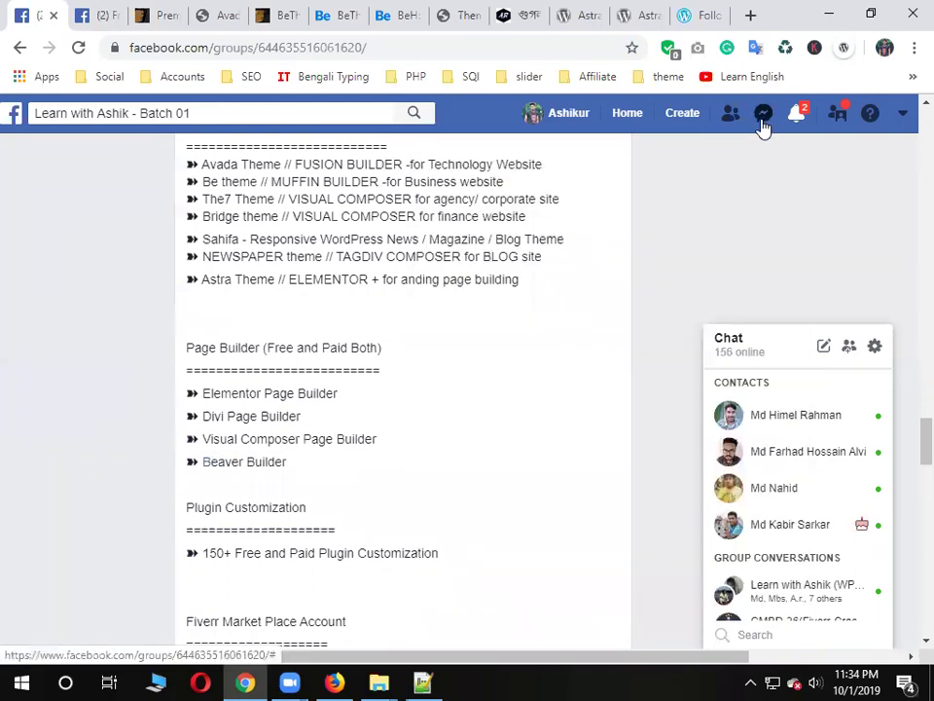
pyautogui.click(762, 115)
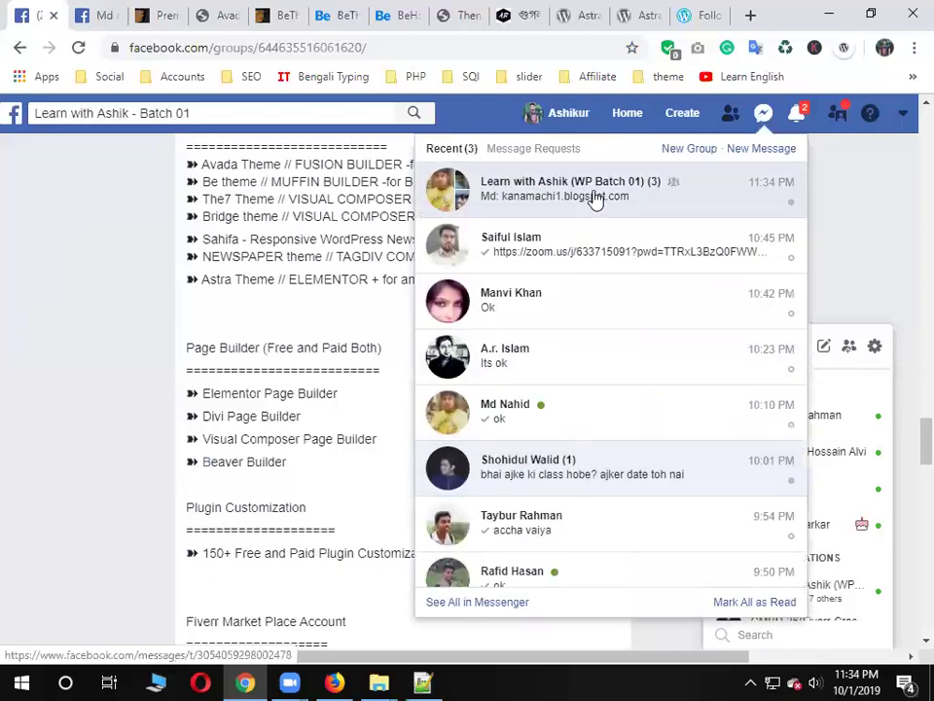
pyautogui.click(632, 209)
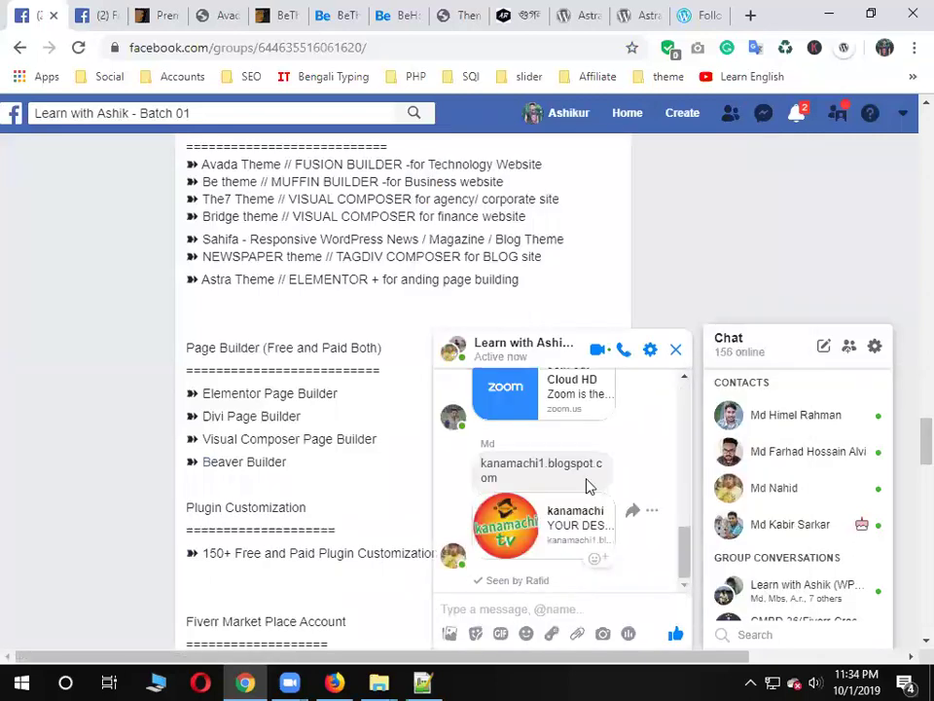
# Copy the kanamachi1.blogspot.com address from the group chat and open that site in a new browser tab
pyautogui.tripleClick(572, 463)
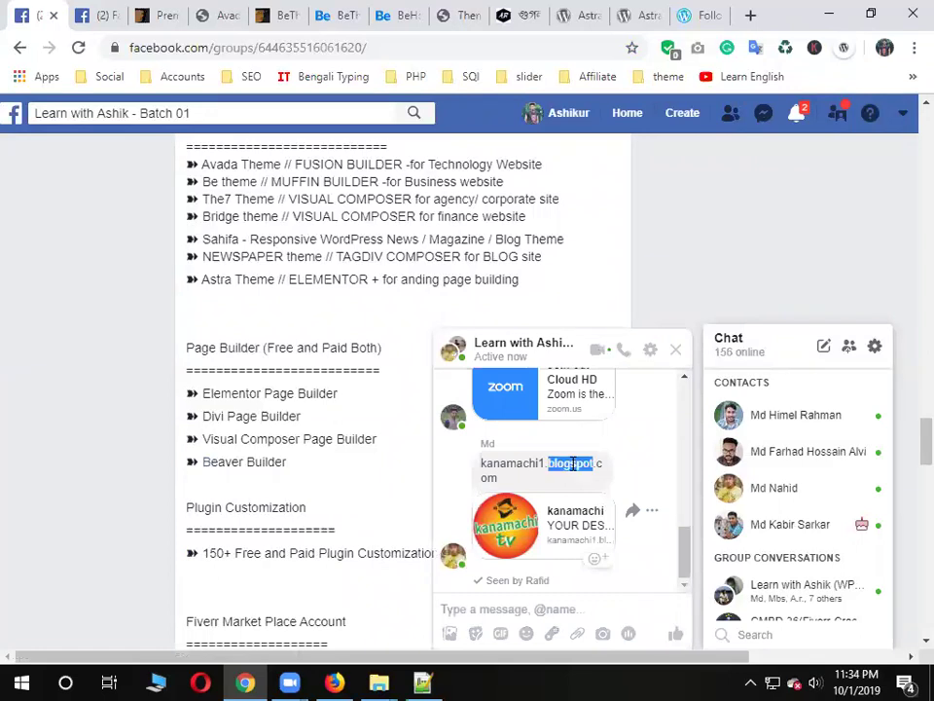
pyautogui.rightClick(590, 476)
pyautogui.click(613, 479)
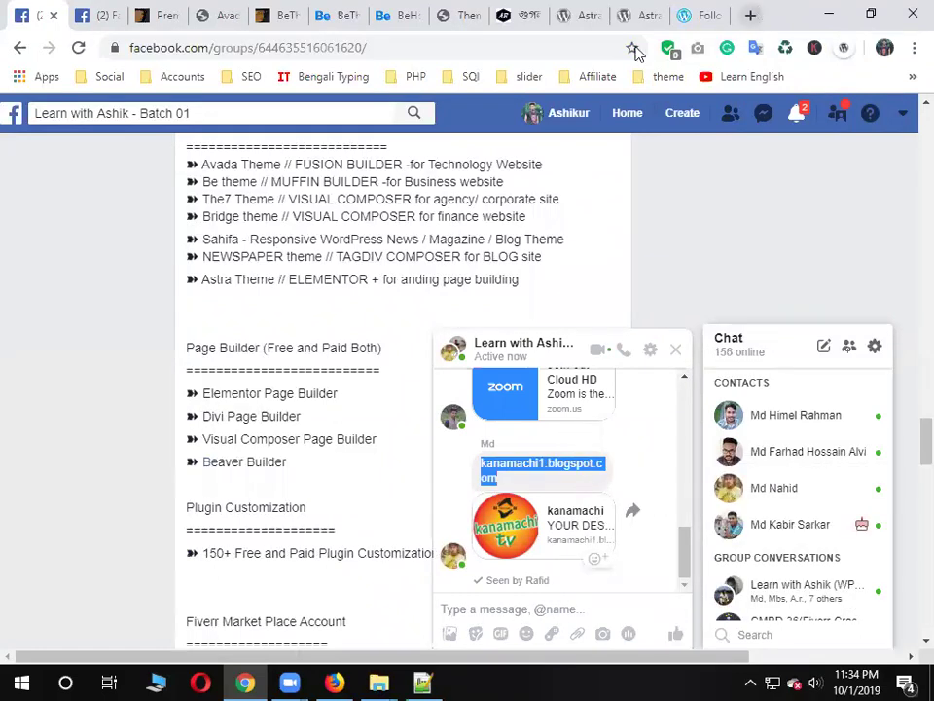
pyautogui.hotkey('ctrl', 't')
pyautogui.rightClick(567, 49)
pyautogui.click(647, 195)
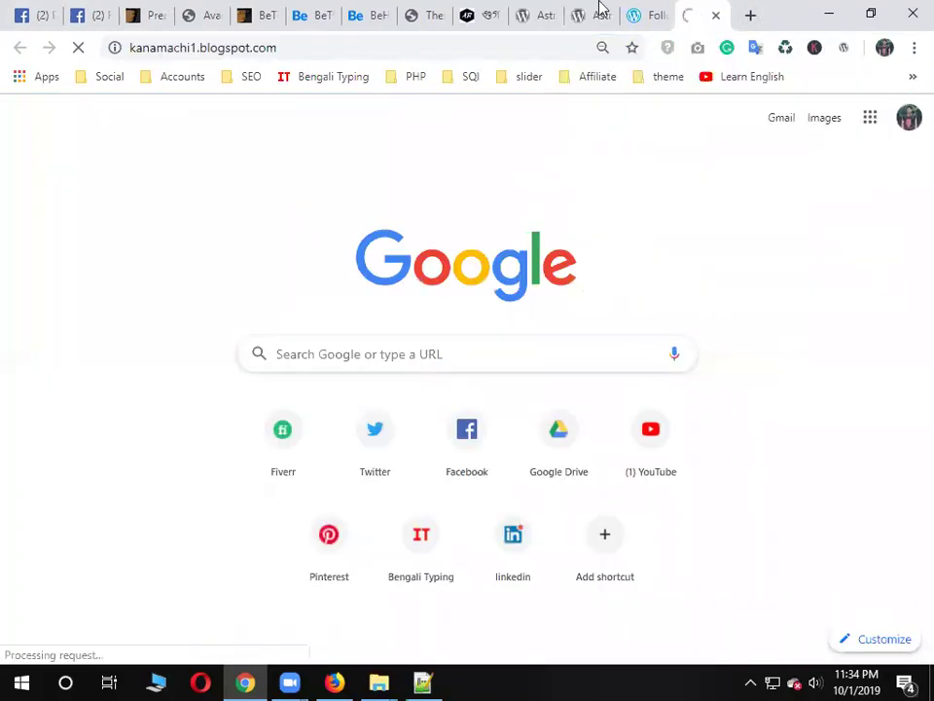
pyautogui.click(659, 8)
pyautogui.click(690, 8)
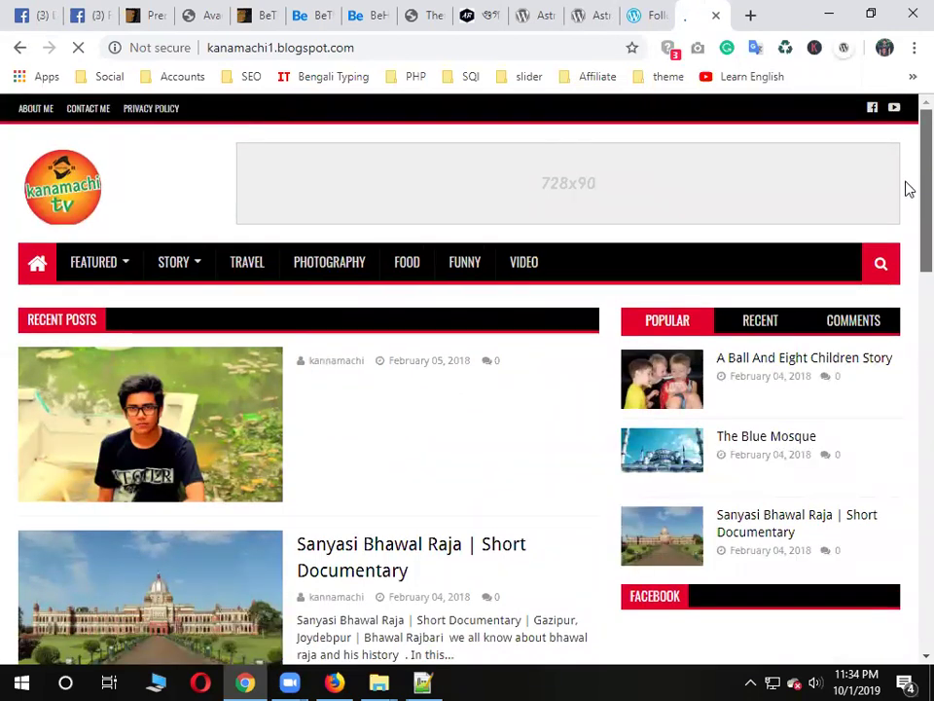
# Review the kanamachi blog's homepage from its header through the posts to the footer credits and return to its start
pyautogui.scroll(-3, 909, 253)
pyautogui.scroll(-10, 909, 310)
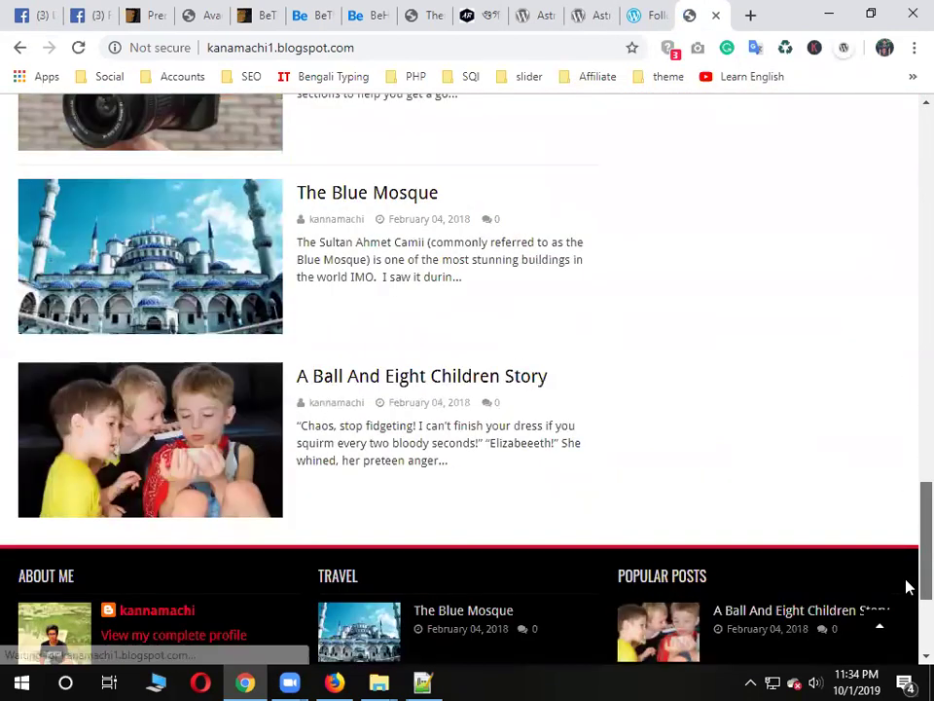
pyautogui.scroll(-2, 909, 641)
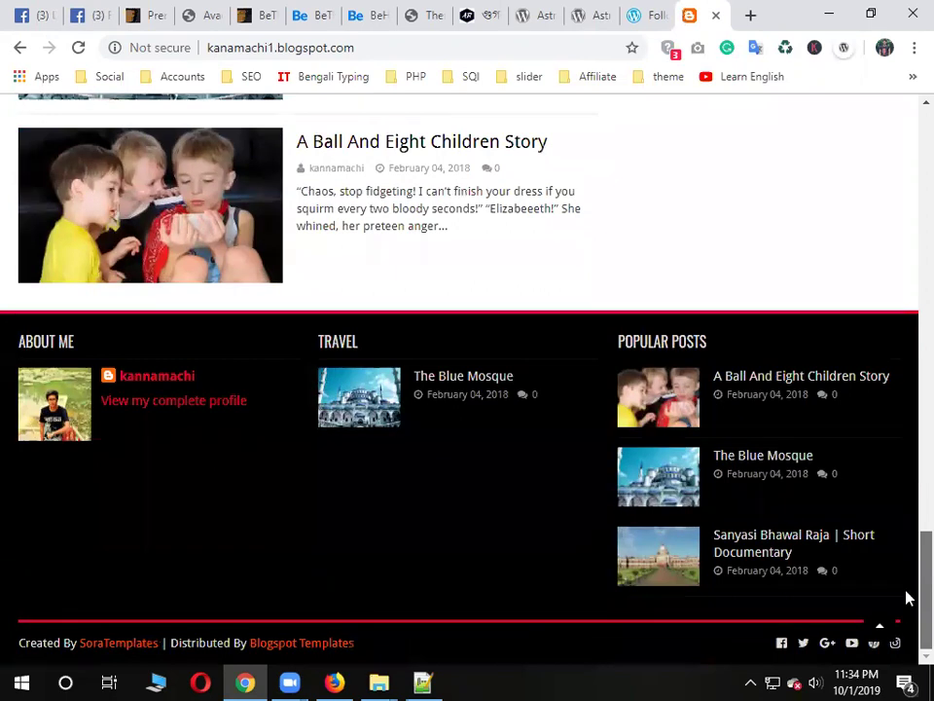
pyautogui.press('Home')
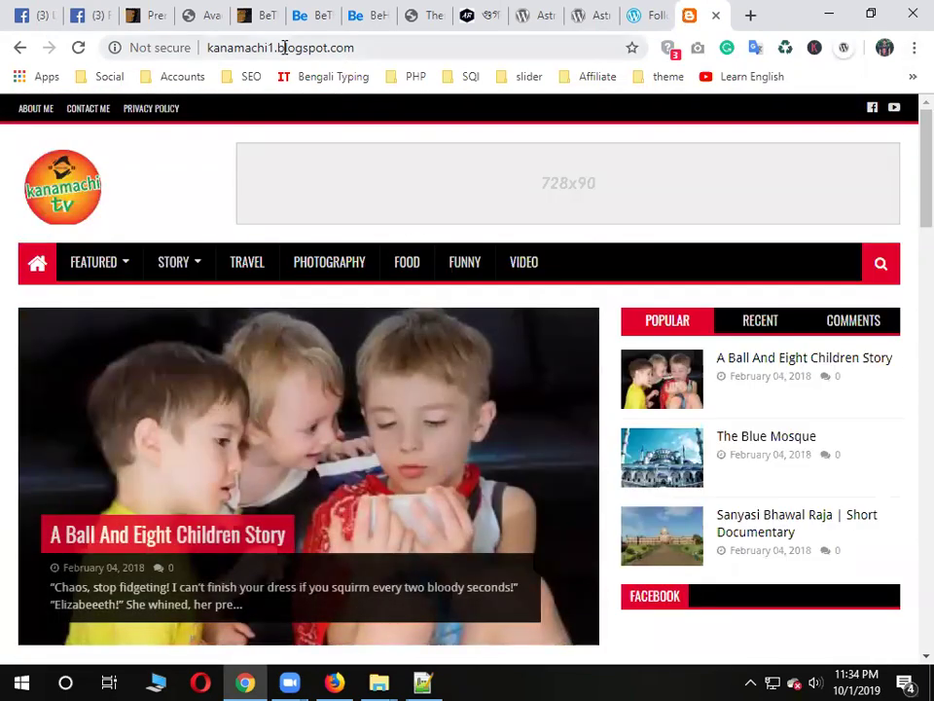
# Highlight the blogspot part of the blog's web address and copy it
pyautogui.moveTo(284, 47); pyautogui.dragTo(330, 46)
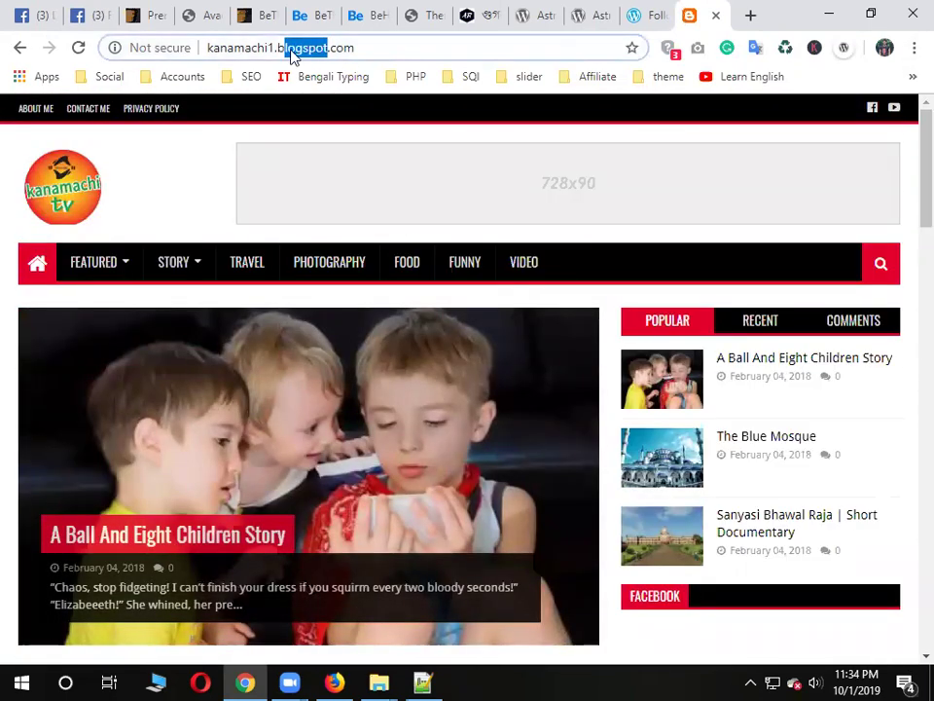
pyautogui.click(166, 155)
pyautogui.scroll(-3, 319, 298)
pyautogui.scroll(3, 324, 301)
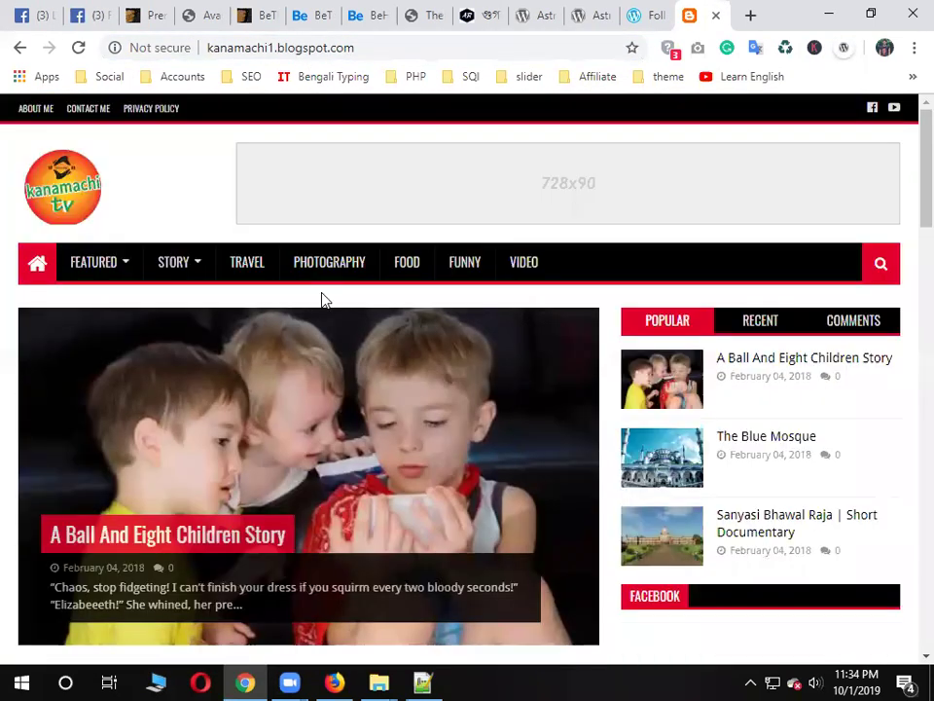
pyautogui.doubleClick(302, 47)
pyautogui.click(311, 47)
pyautogui.doubleClick(311, 48)
pyautogui.rightClick(312, 50)
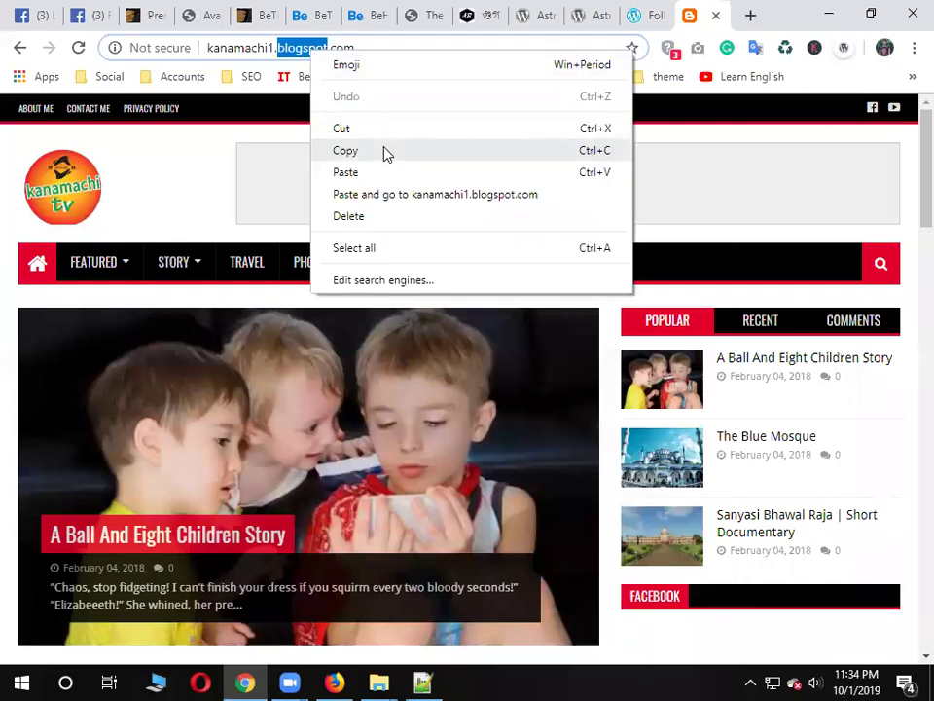
pyautogui.click(383, 151)
# Highlight the blog's full web address and look over the homepage's featured slider and post sections
pyautogui.click(162, 175)
pyautogui.moveTo(366, 49); pyautogui.dragTo(206, 47)
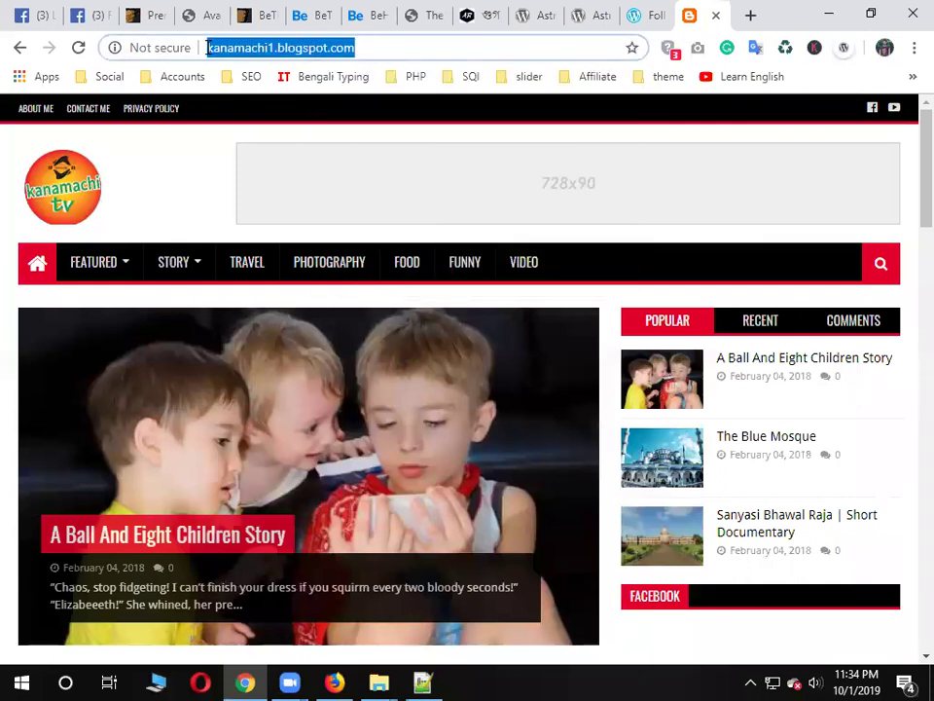
pyautogui.click(906, 166)
pyautogui.scroll(-2, 907, 172)
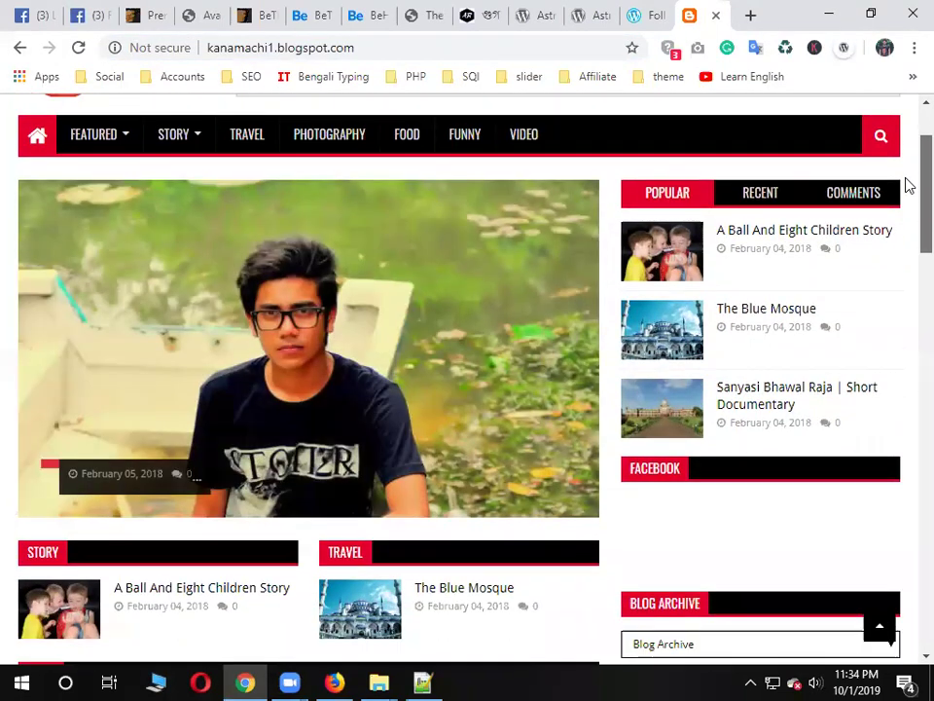
pyautogui.scroll(2, 905, 160)
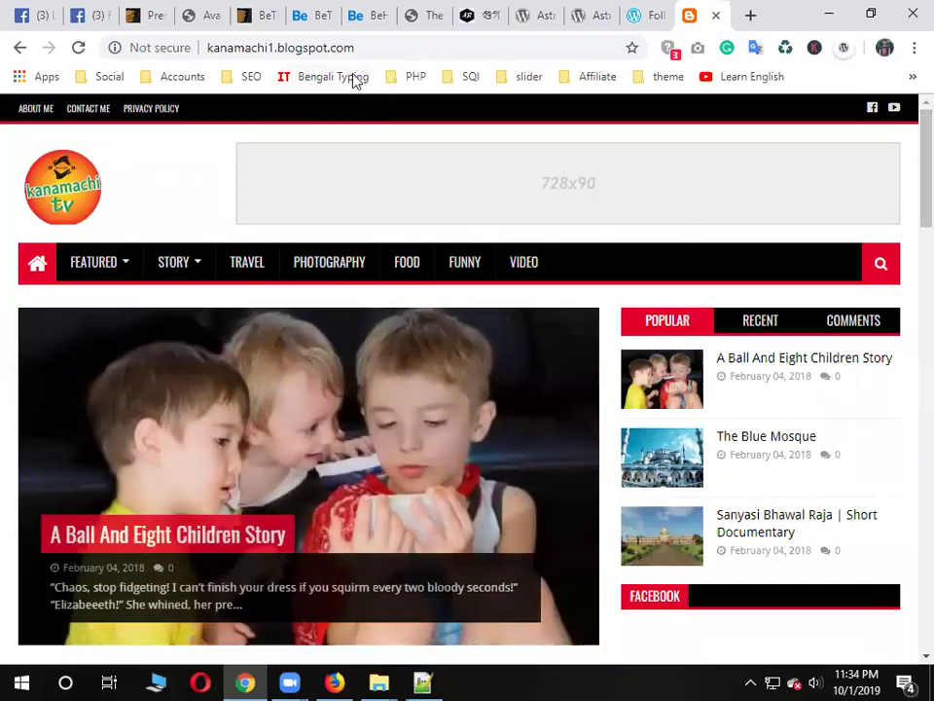
pyautogui.moveTo(360, 49); pyautogui.dragTo(204, 51)
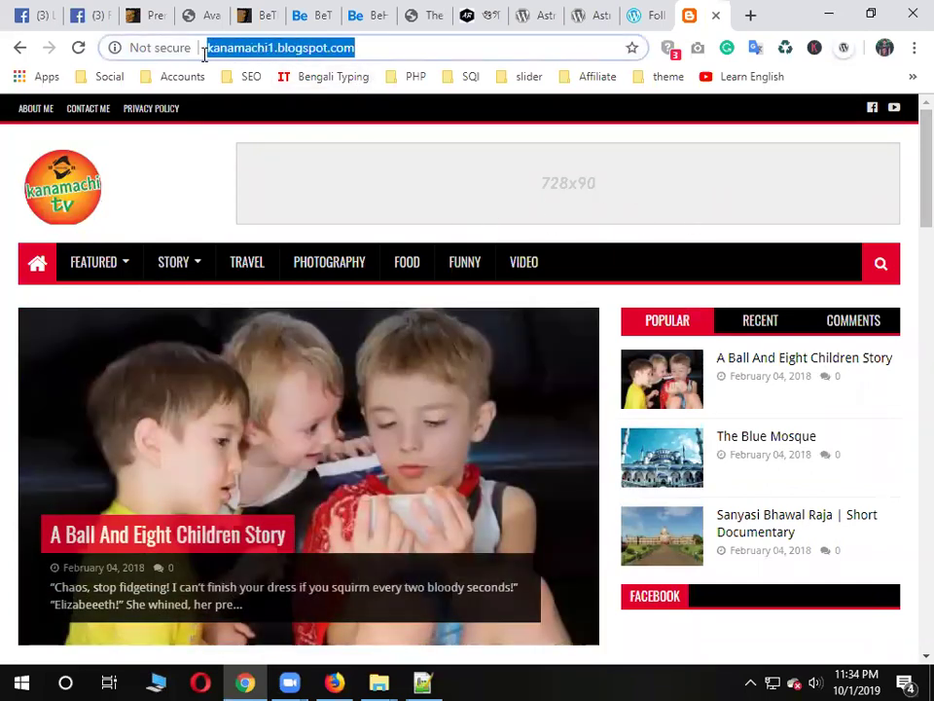
pyautogui.tripleClick(311, 51)
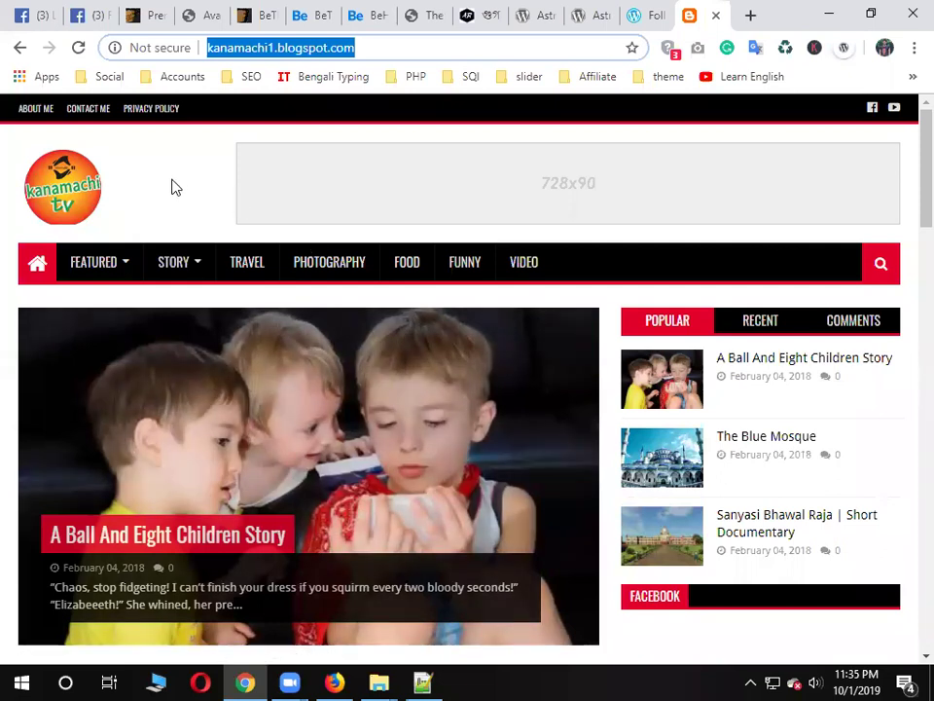
pyautogui.tripleClick(360, 47)
pyautogui.click(381, 48)
pyautogui.hotkey('ctrl', 'shift', 'Left')
pyautogui.hotkey('ctrl', 'shift', 'Left')
pyautogui.hotkey('ctrl', 'shift', 'Left')
# Close the WordPress.com stats tab, then go back through the open tabs to BeTheme's ThemeForest page
pyautogui.click(649, 14)
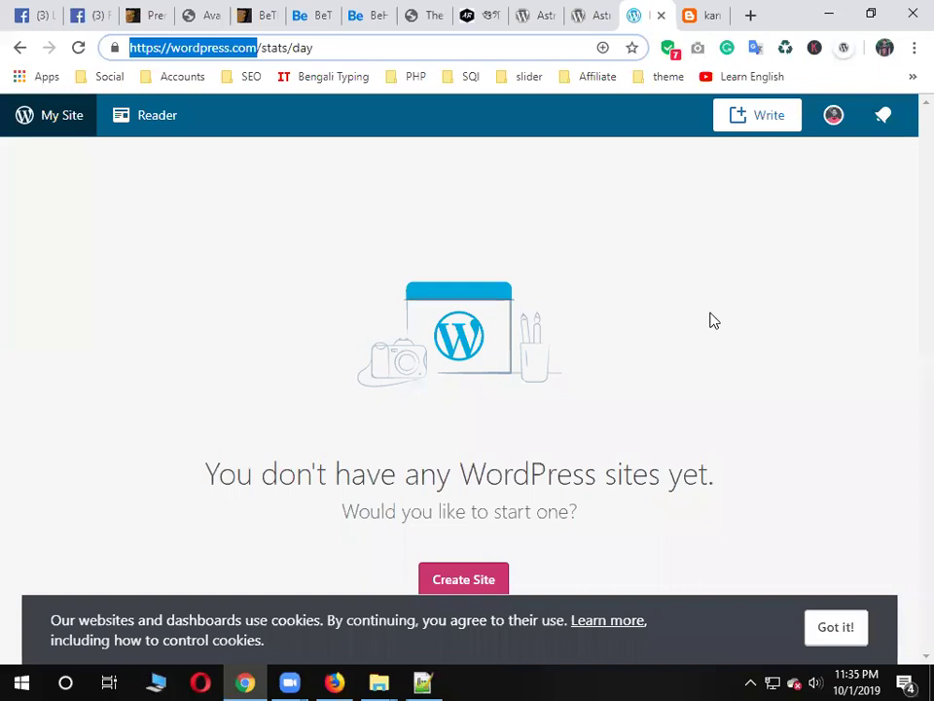
pyautogui.click(662, 16)
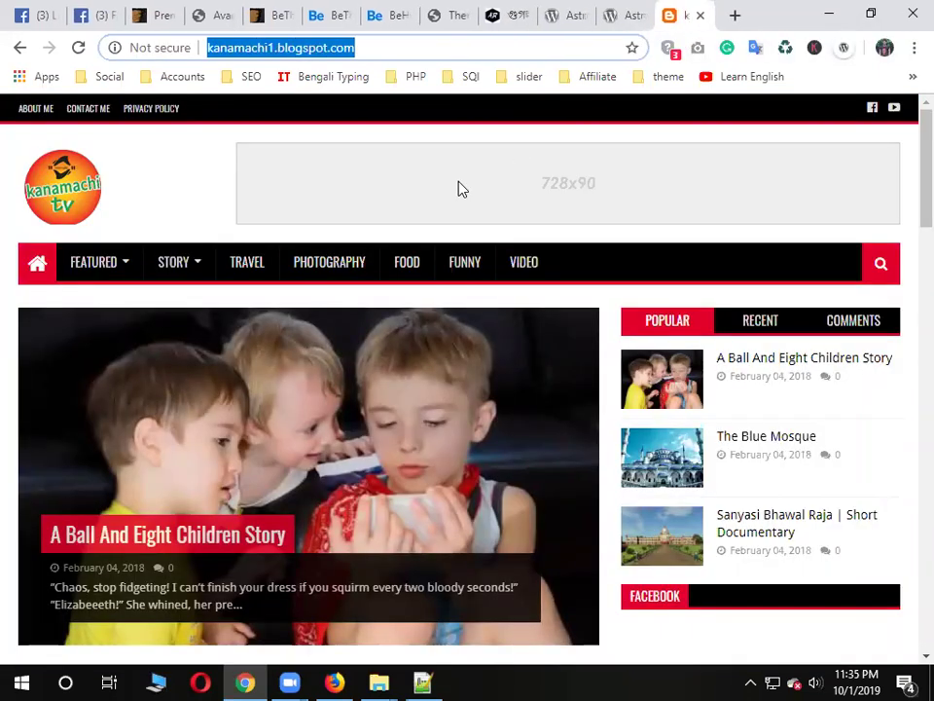
pyautogui.click(619, 11)
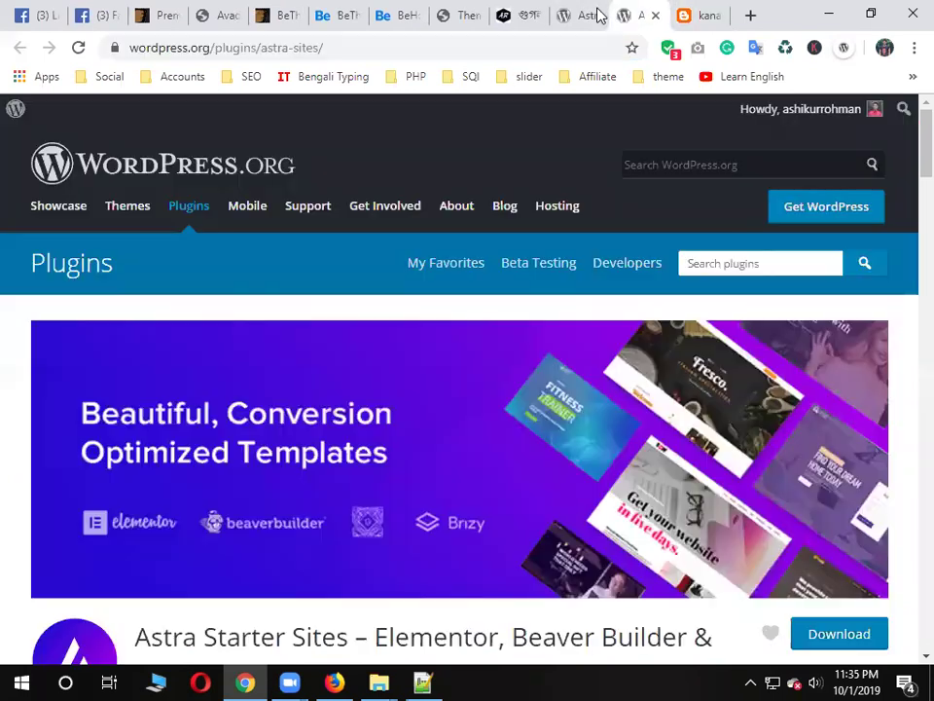
pyautogui.click(564, 12)
pyautogui.click(503, 13)
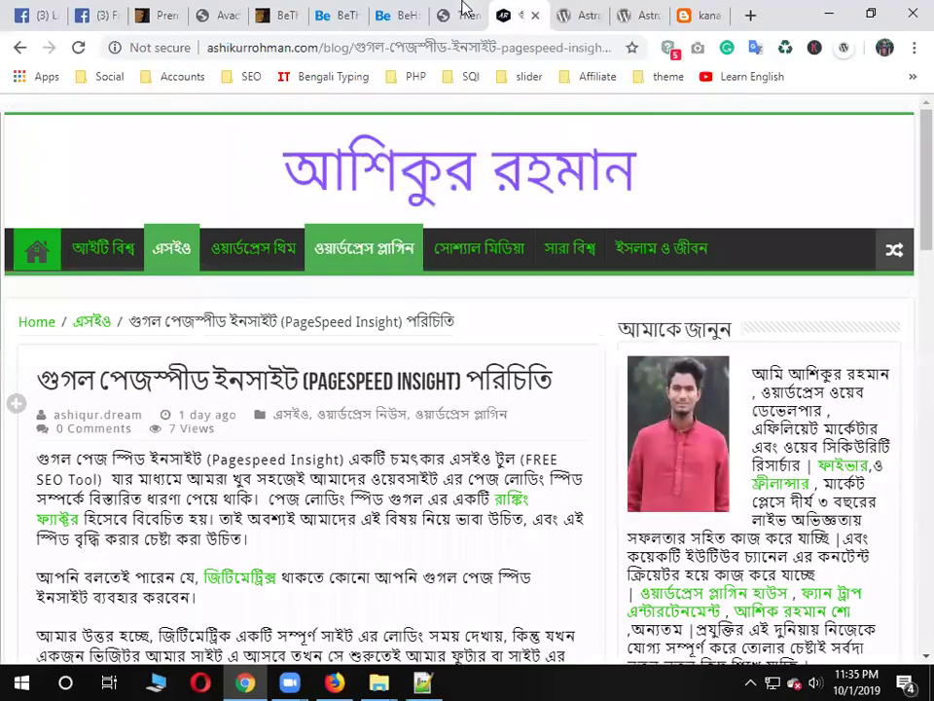
pyautogui.click(446, 13)
pyautogui.click(390, 14)
pyautogui.click(324, 16)
pyautogui.click(273, 15)
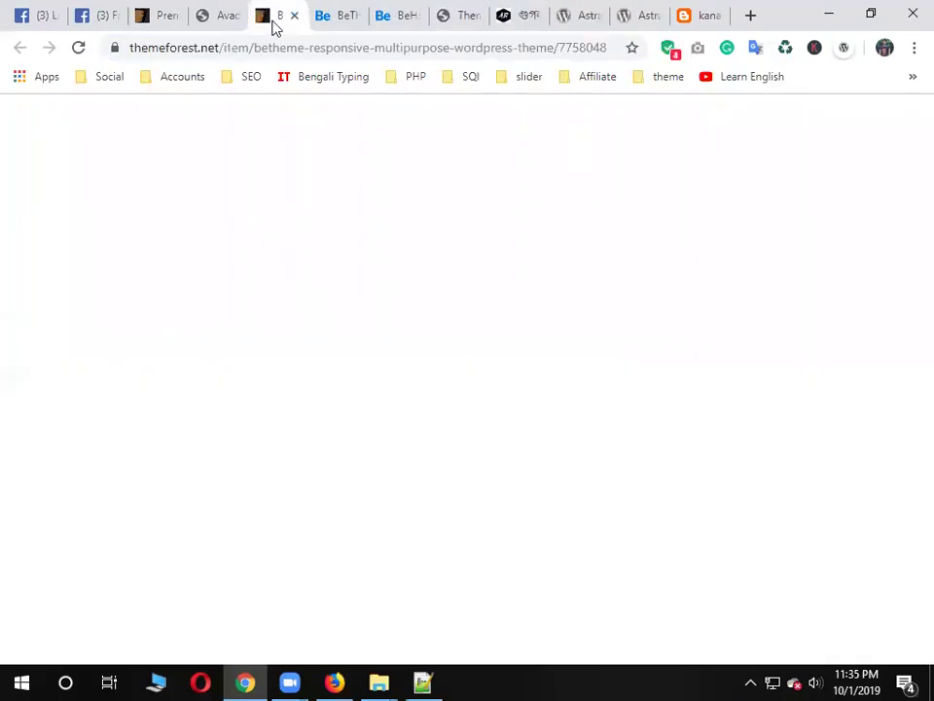
# Examine BeTheme's ThemeForest item page, including its version details and licence price, and highlight the BeTheme name in the title
pyautogui.scroll(-3, 497, 275)
pyautogui.scroll(-3, 496, 274)
pyautogui.scroll(3, 496, 275)
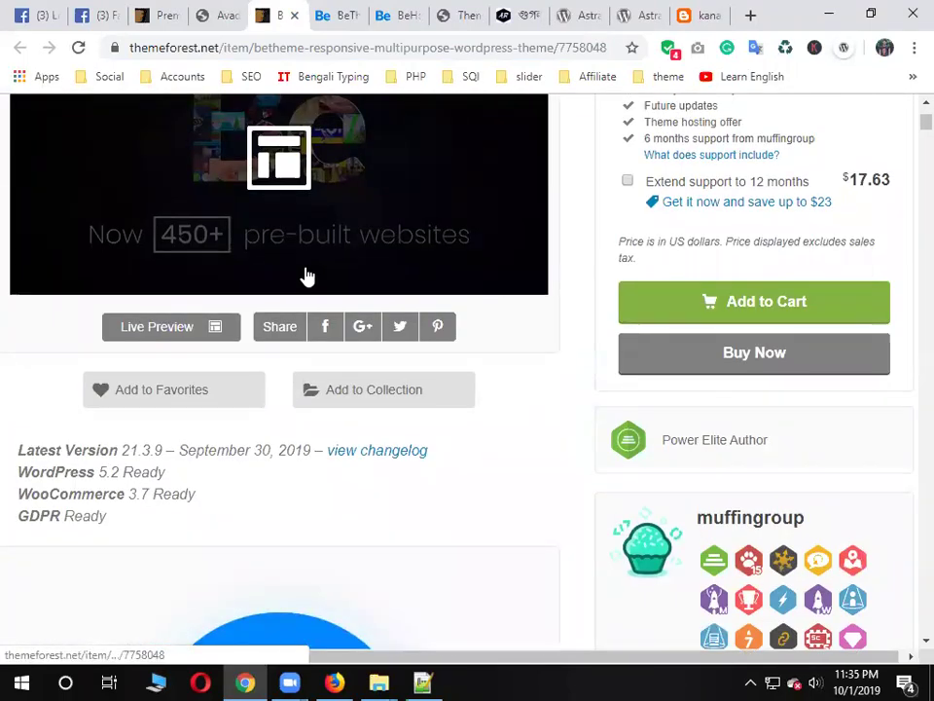
pyautogui.scroll(2, 291, 277)
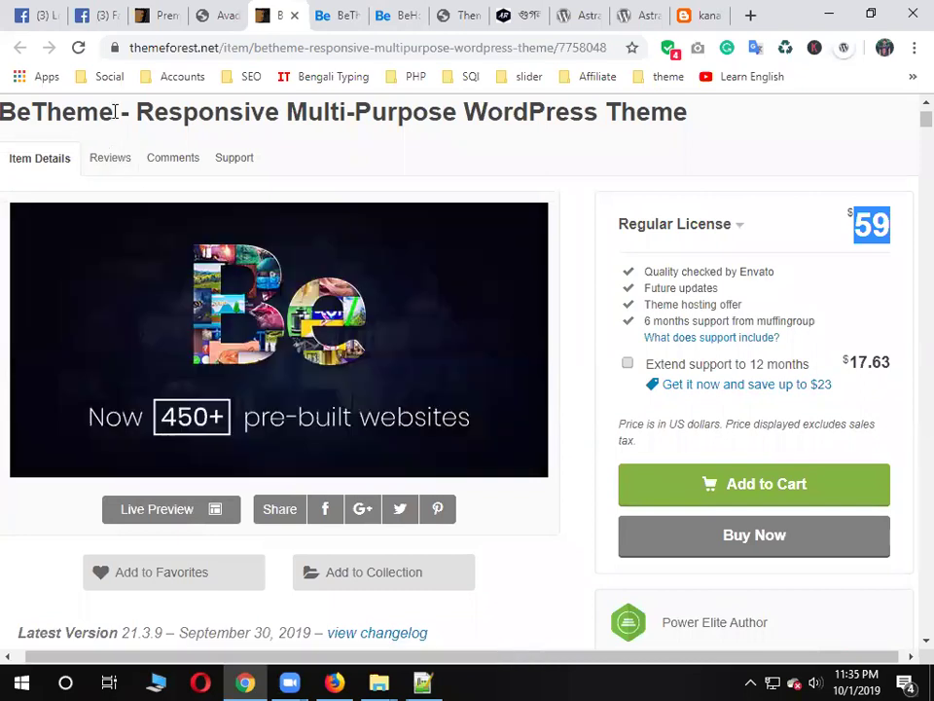
pyautogui.moveTo(121, 112); pyautogui.dragTo(5, 126)
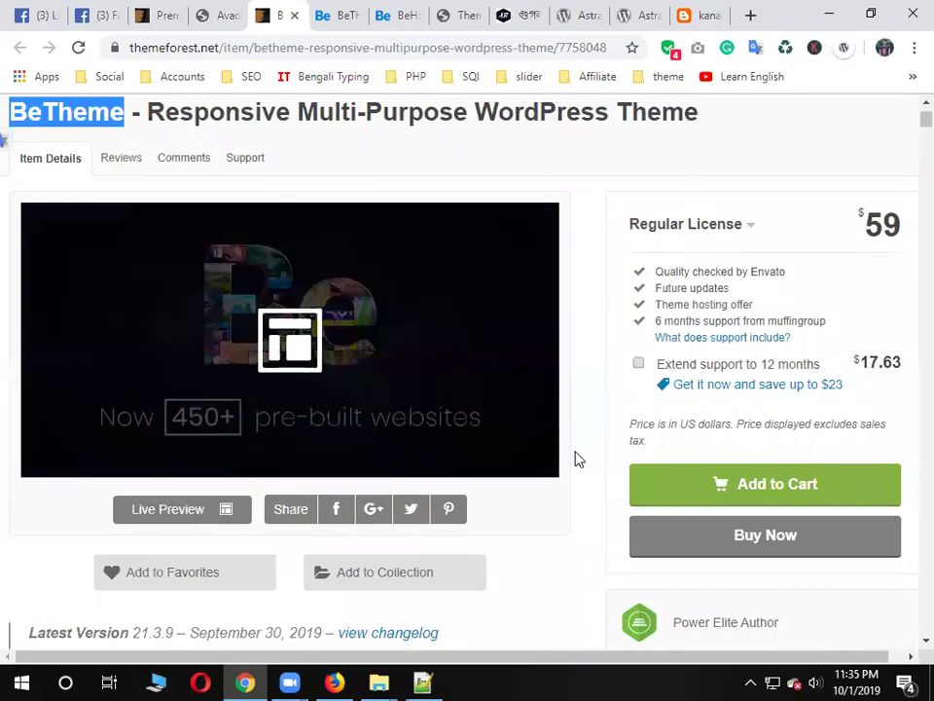
pyautogui.scroll(1, 581, 460)
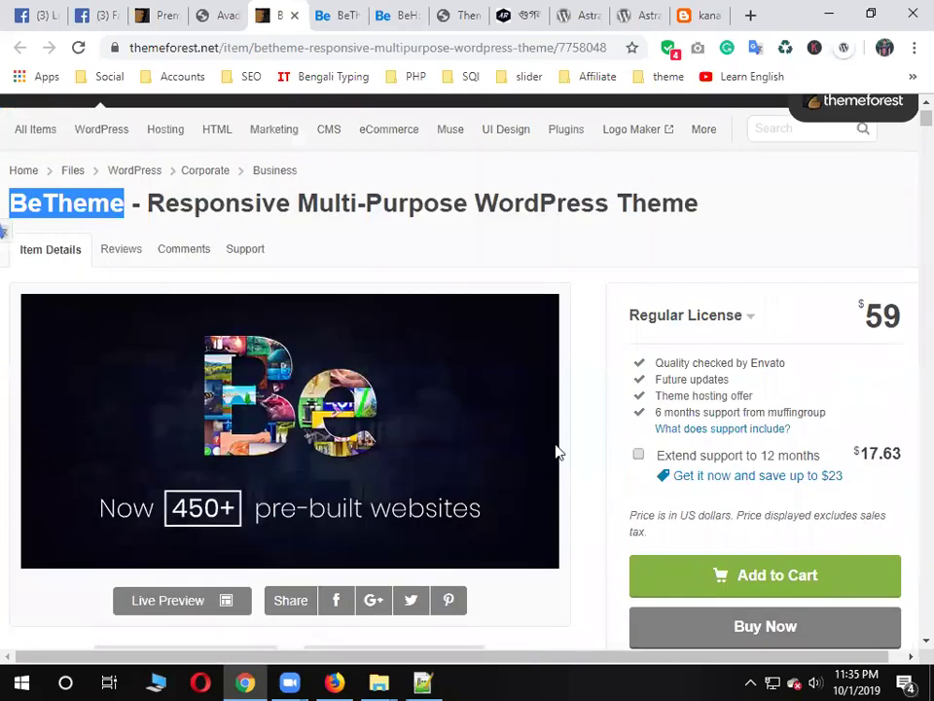
# Close the group chat window on the Facebook home page and return to the course post in the group
pyautogui.click(216, 12)
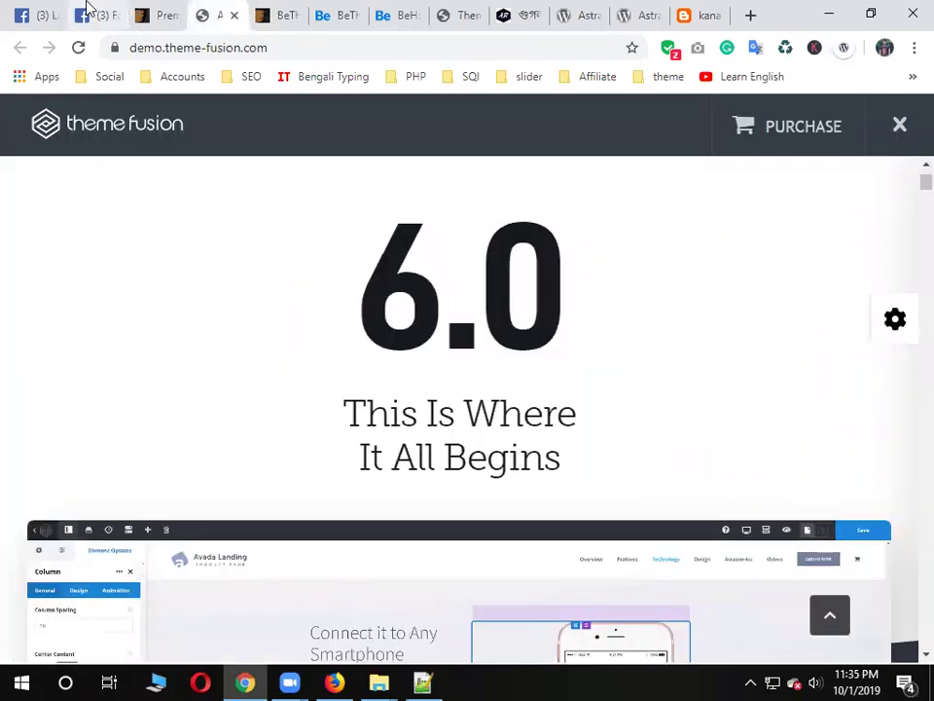
pyautogui.click(86, 10)
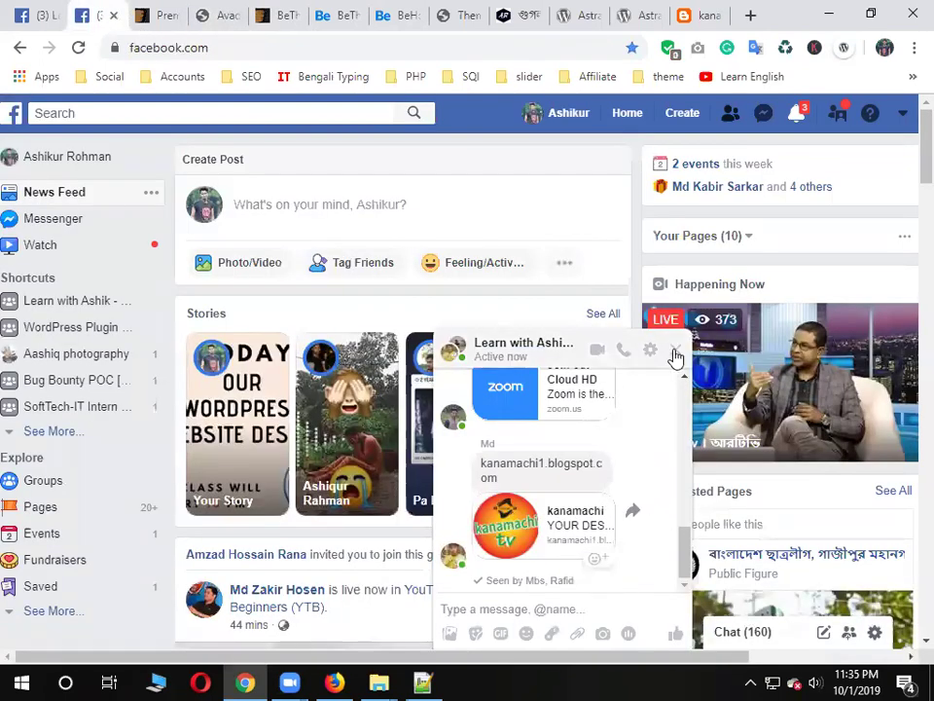
pyautogui.click(675, 351)
pyautogui.click(35, 12)
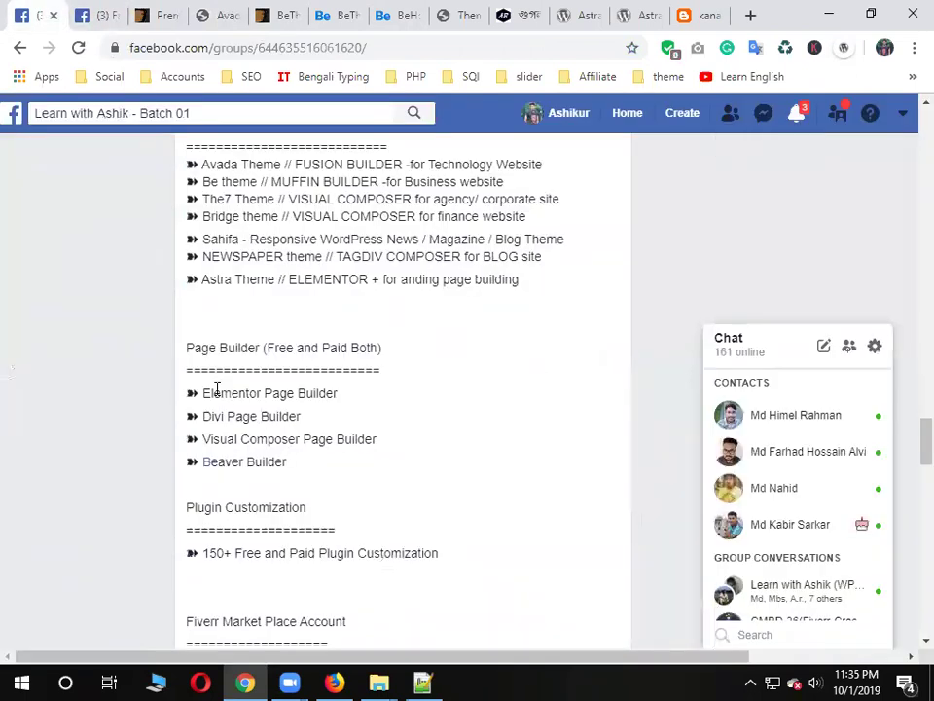
# Highlight Elementor Page Builder, then all four entries from Elementor to Beaver Builder in the post's Page Builder section
pyautogui.moveTo(200, 392); pyautogui.dragTo(348, 402)
pyautogui.scroll(2, 417, 382)
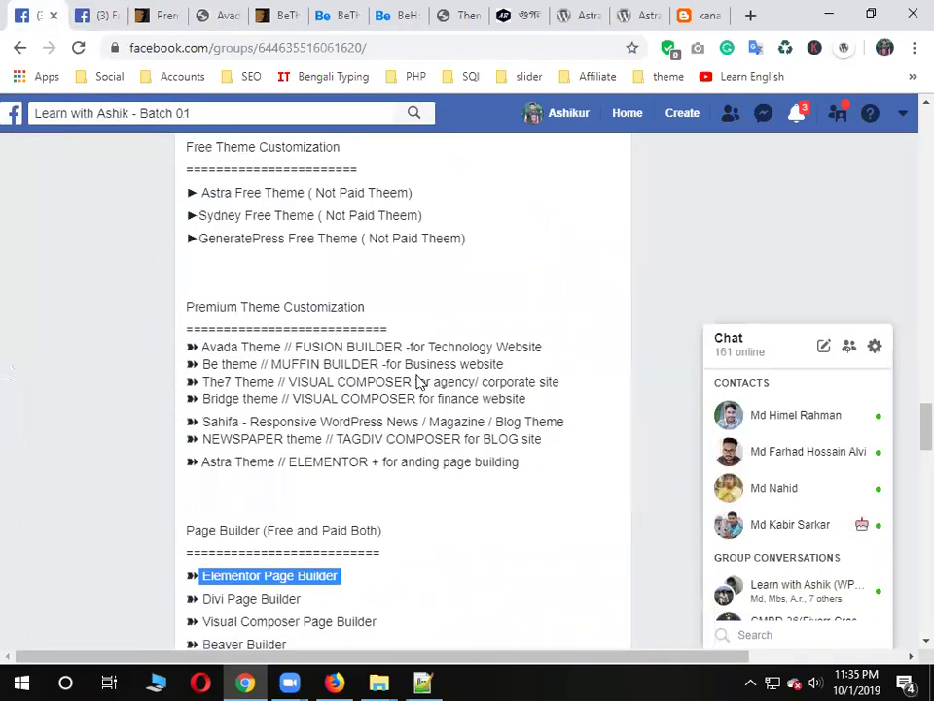
pyautogui.moveTo(270, 639); pyautogui.dragTo(202, 552)
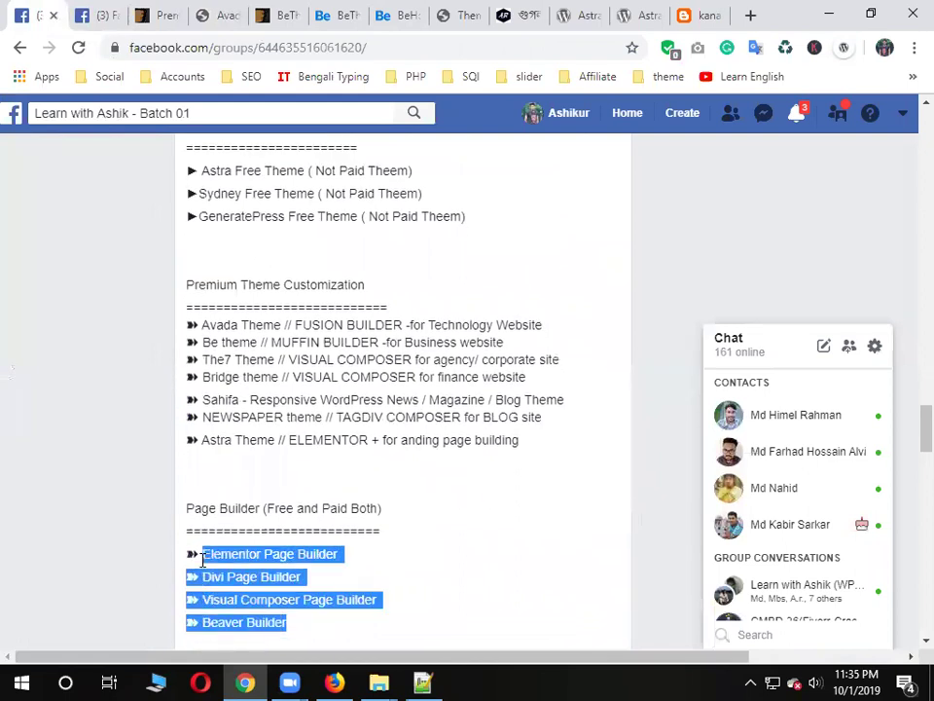
pyautogui.scroll(1, 467, 538)
pyautogui.scroll(-3, 400, 447)
pyautogui.click(400, 447)
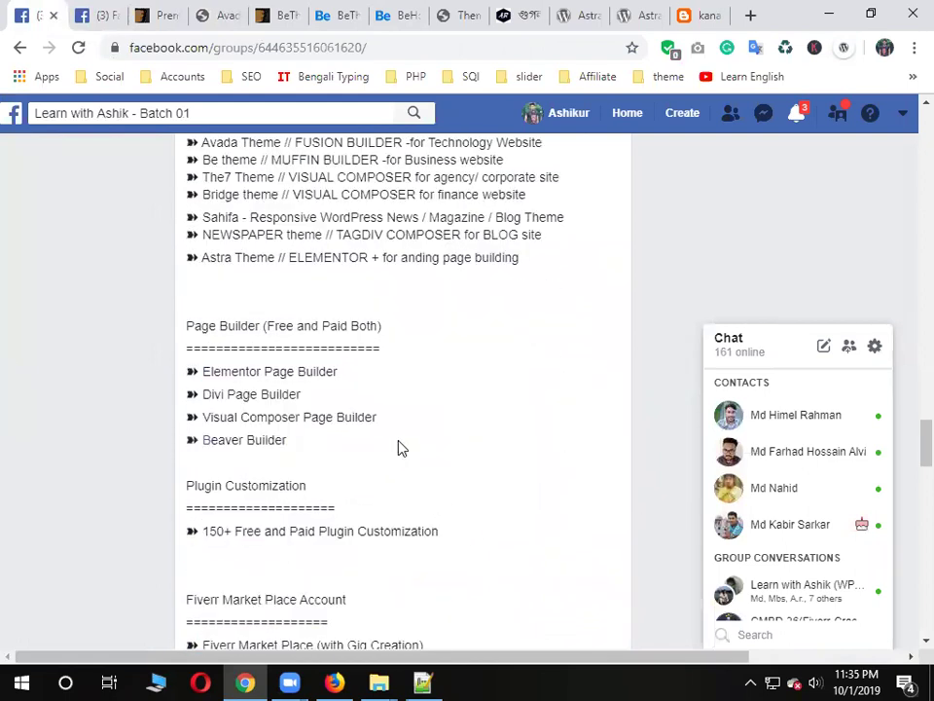
pyautogui.moveTo(287, 440); pyautogui.dragTo(194, 376)
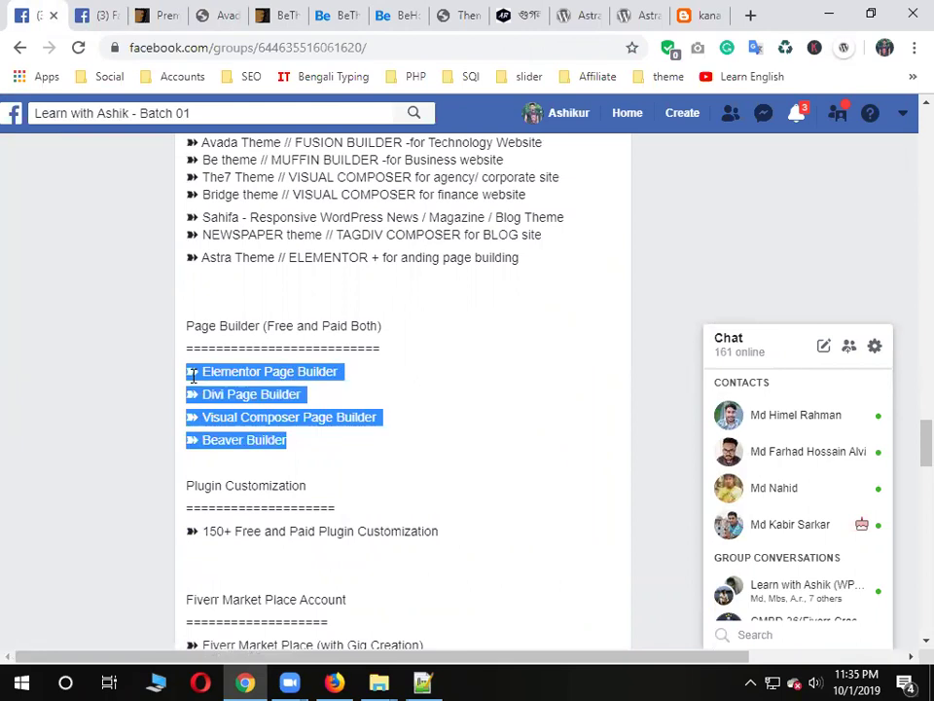
# Highlight the page builder entries in the course post's Page Builder section once more, then clear the selection
pyautogui.moveTo(250, 372); pyautogui.dragTo(355, 466)
pyautogui.click(407, 450)
pyautogui.scroll(1, 407, 451)
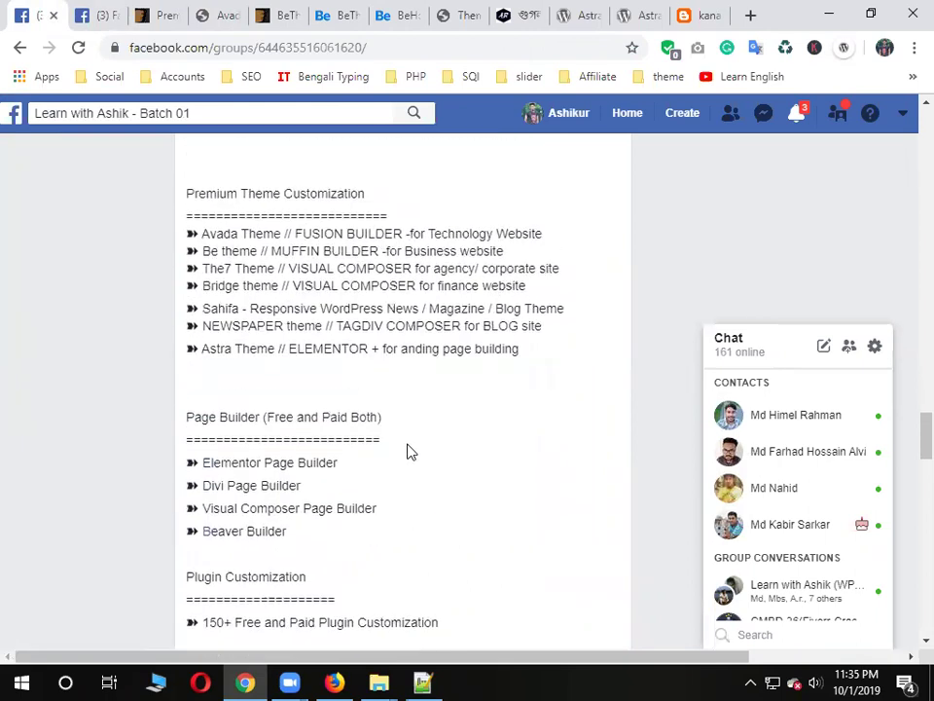
pyautogui.tripleClick(206, 461)
pyautogui.click(607, 362)
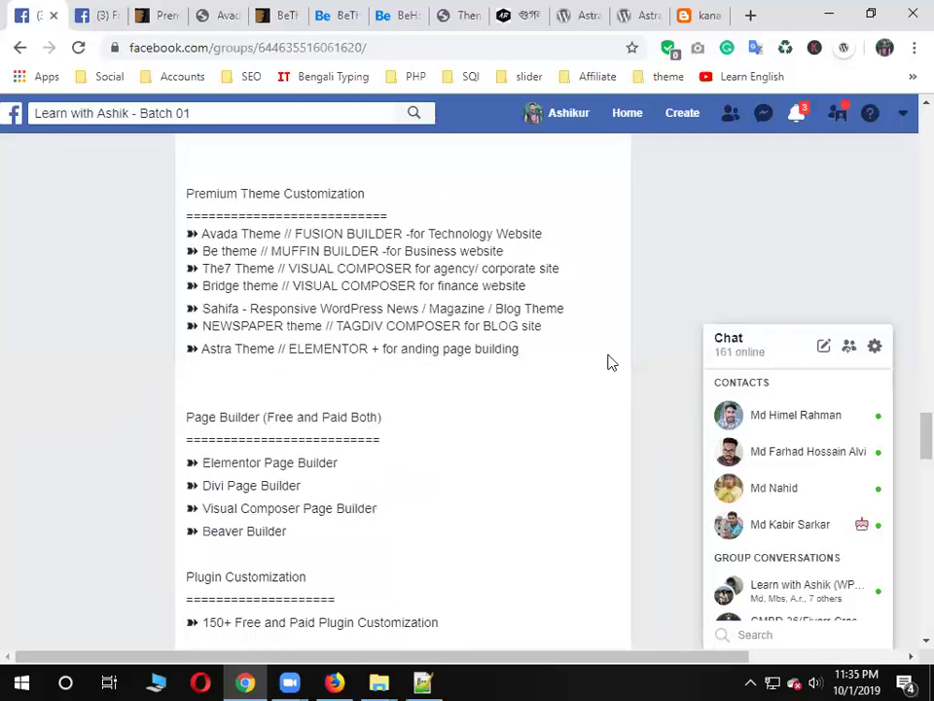
# Check the Astra Starter Sites plugin page, then return to the course post and highlight Elementor Page Builder
pyautogui.click(686, 10)
pyautogui.click(628, 11)
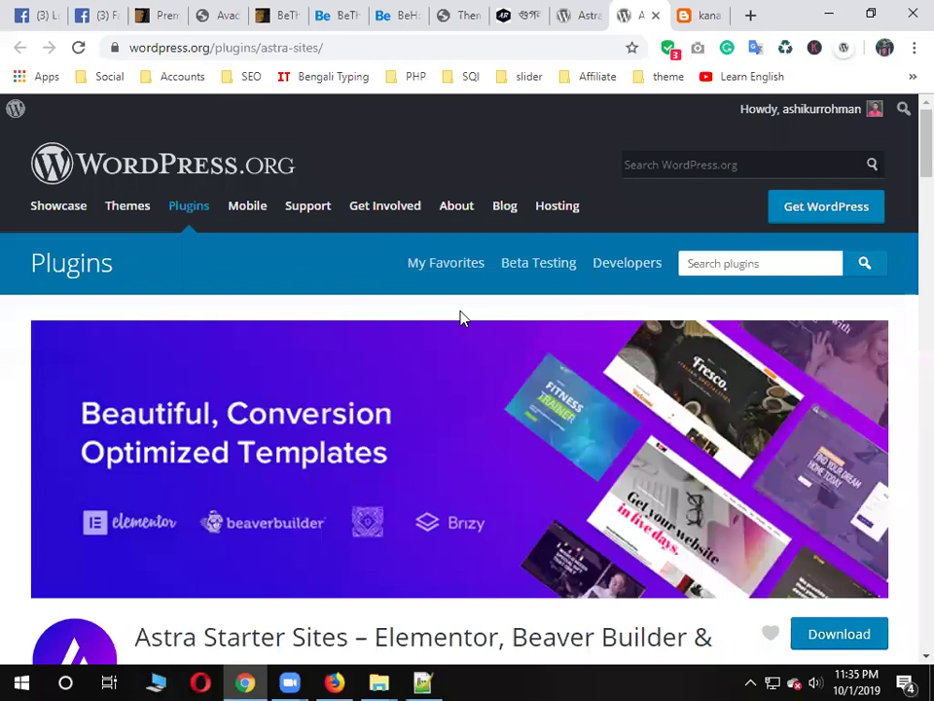
pyautogui.click(32, 16)
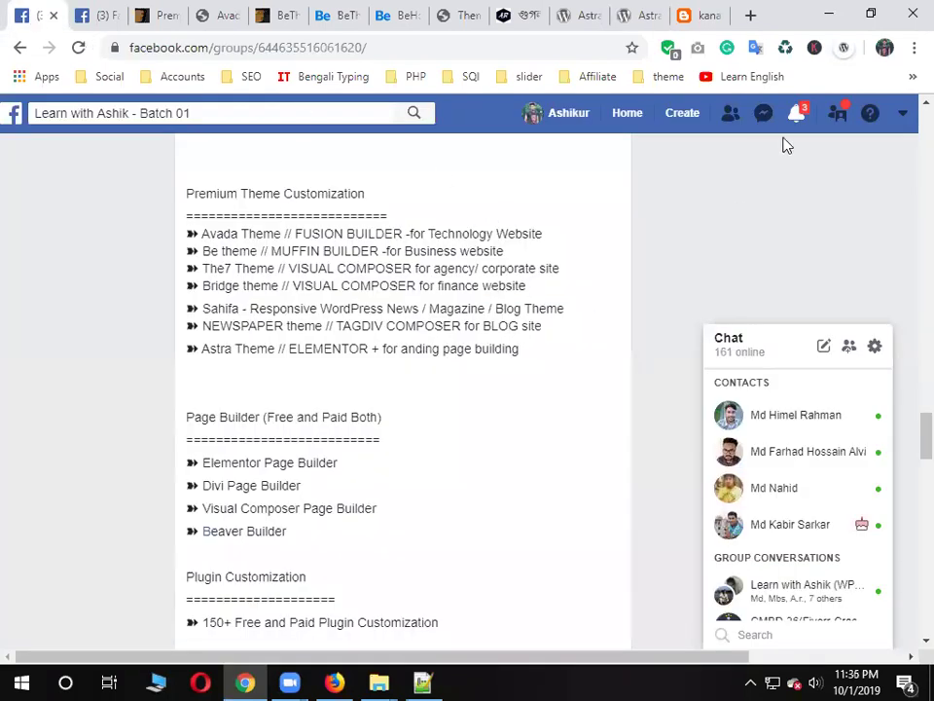
pyautogui.scroll(4, 515, 345)
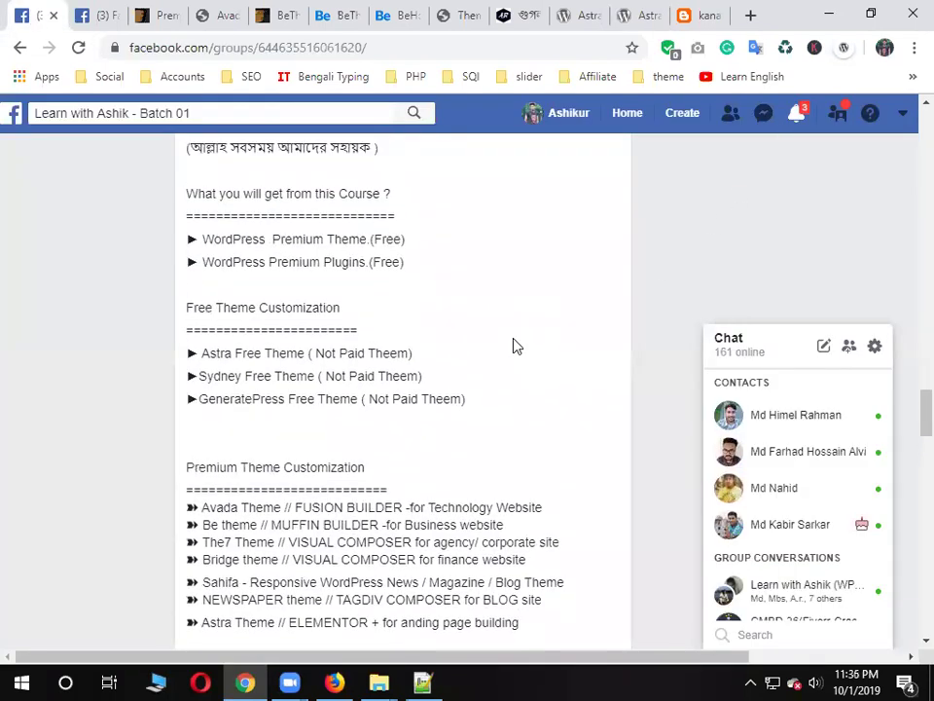
pyautogui.scroll(-5, 275, 411)
pyautogui.moveTo(205, 370); pyautogui.dragTo(381, 375)
pyautogui.click(513, 408)
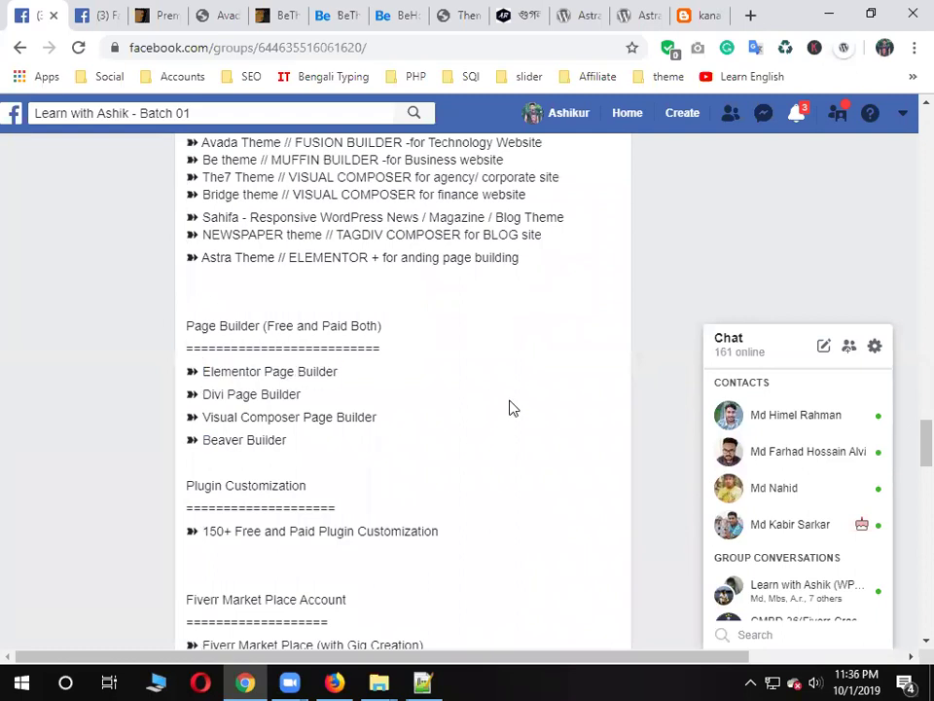
# Highlight Sydney Free Theme in the post's Free Theme Customization section
pyautogui.scroll(3, 506, 409)
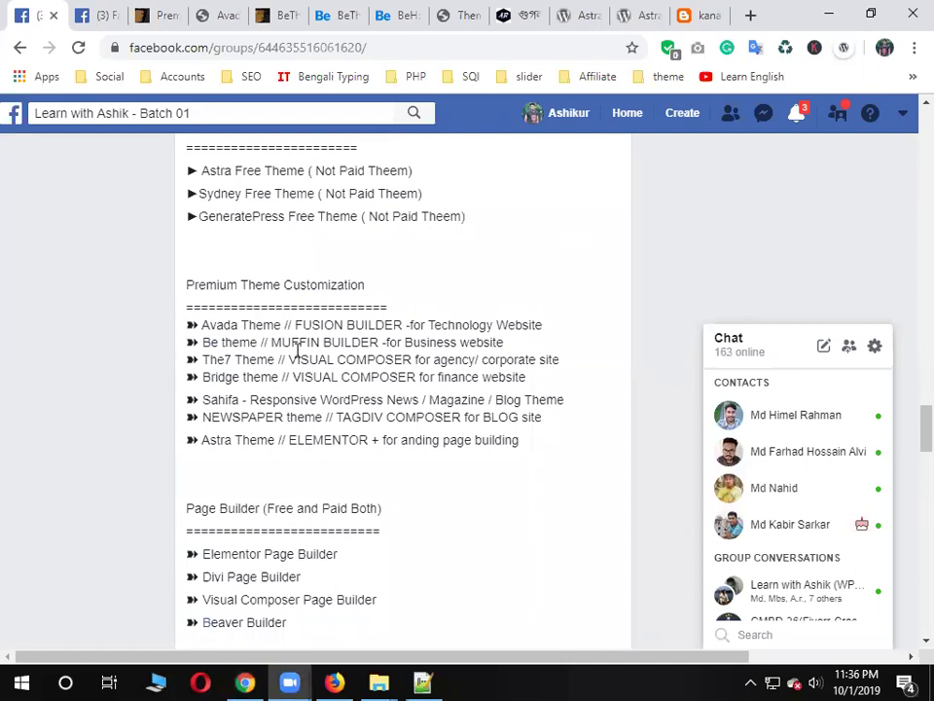
pyautogui.scroll(3, 257, 259)
pyautogui.moveTo(197, 375); pyautogui.dragTo(317, 388)
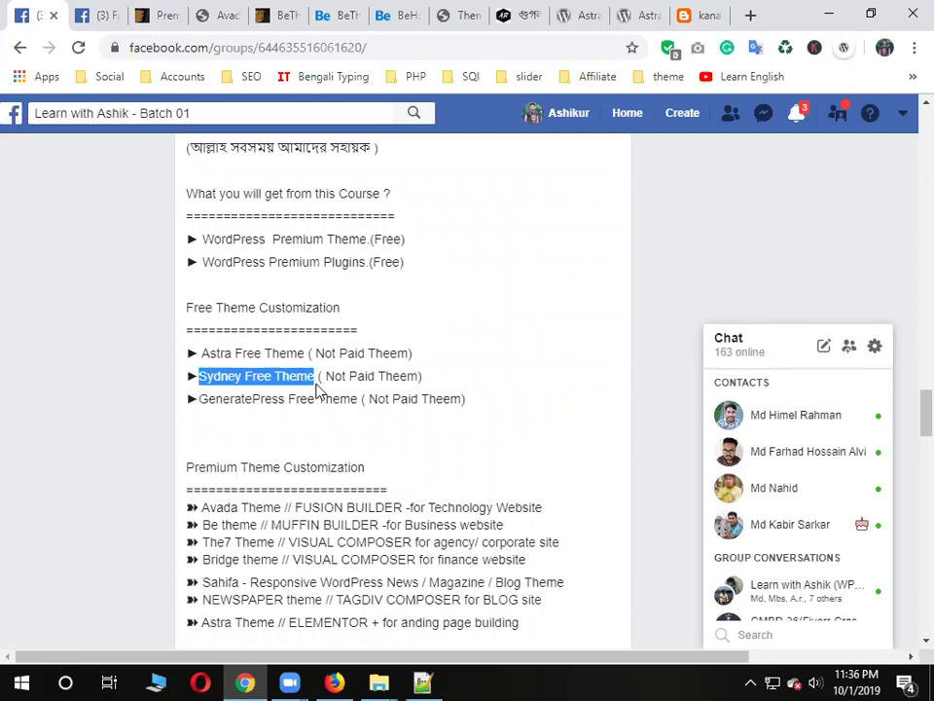
# Go back from the Astra theme page to the WordPress.org theme search and look up "sydne"
pyautogui.click(644, 14)
pyautogui.click(533, 15)
pyautogui.click(587, 14)
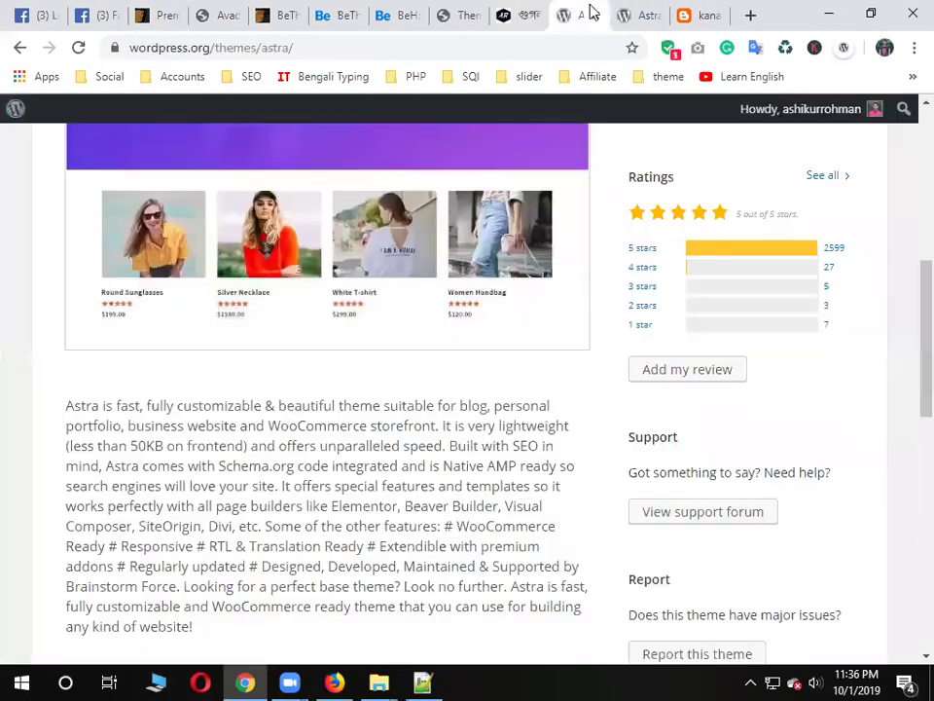
pyautogui.scroll(6, 540, 289)
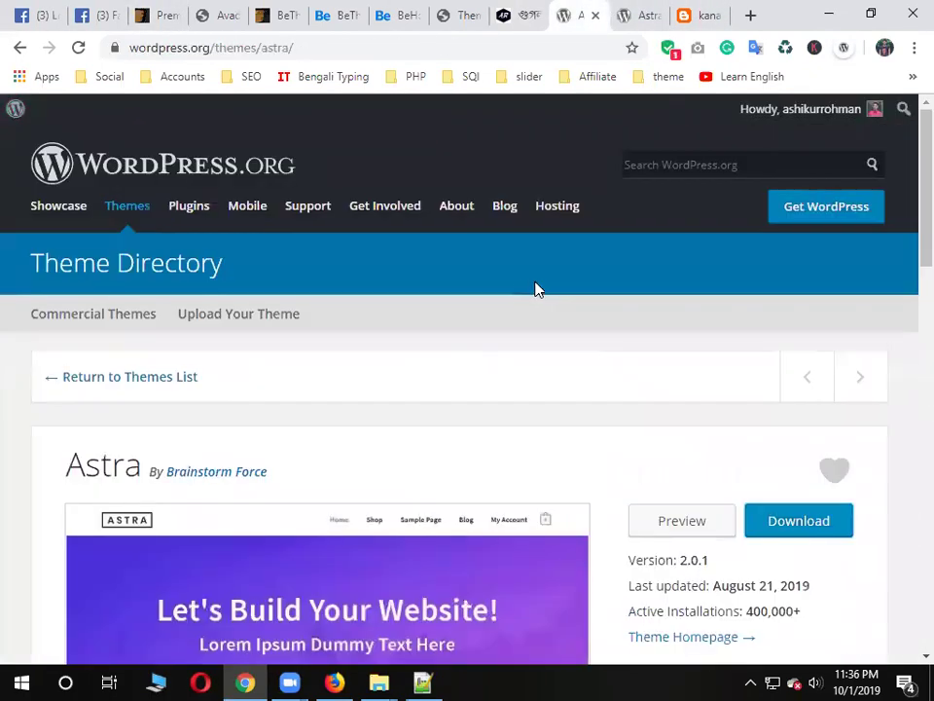
pyautogui.click(20, 49)
pyautogui.doubleClick(709, 218)
pyautogui.write('az')
pyautogui.press('BackSpace')
pyautogui.press('BackSpace')
pyautogui.write('s')
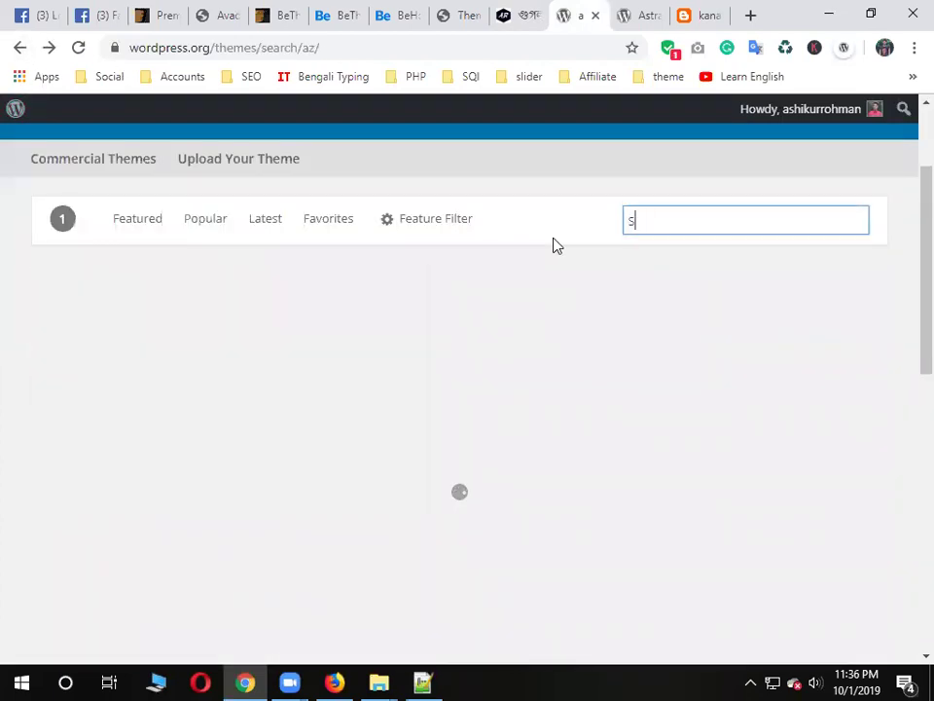
pyautogui.write('ydney')
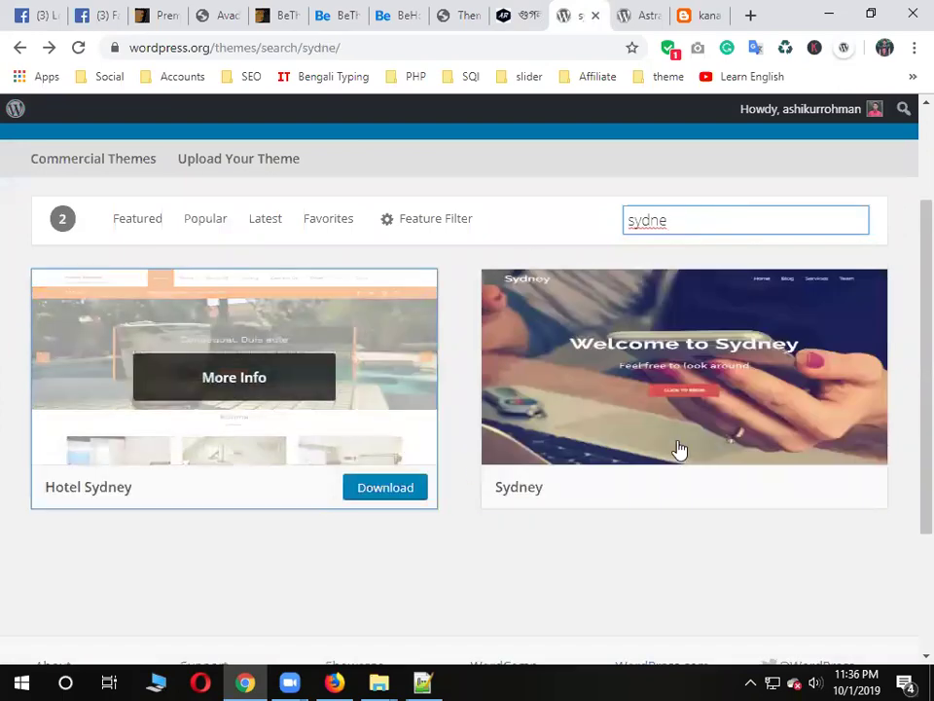
# Open the Sydney theme from the search results and look over its preview image, version details and ratings
pyautogui.click(715, 440)
pyautogui.scroll(-4, 524, 453)
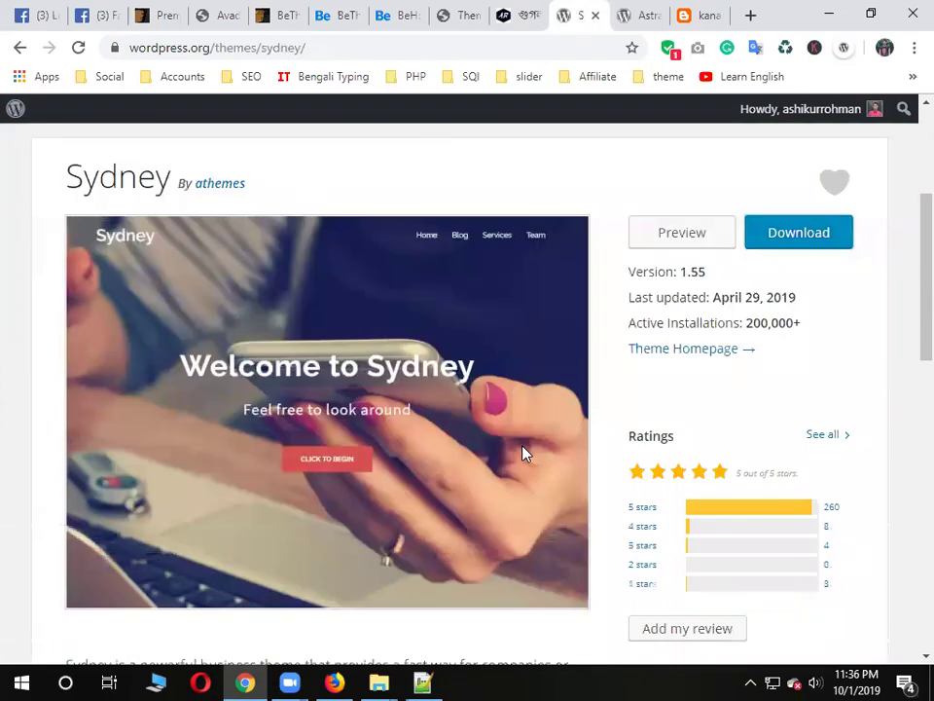
pyautogui.scroll(3, 524, 452)
pyautogui.scroll(-2, 523, 452)
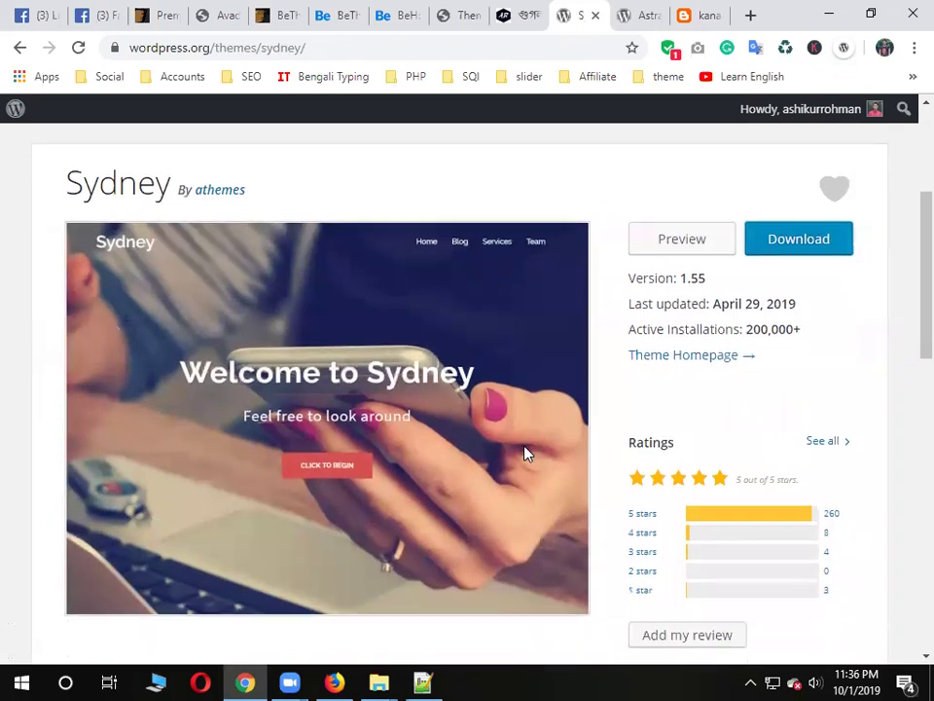
pyautogui.scroll(4, 507, 304)
pyautogui.scroll(-2, 494, 432)
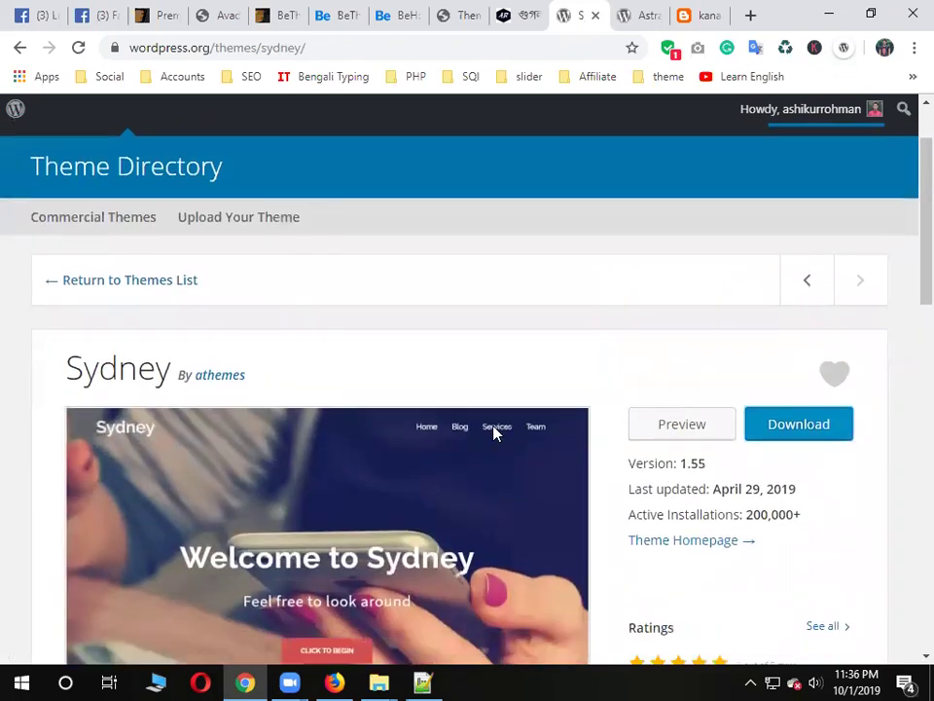
pyautogui.scroll(2, 907, 282)
pyautogui.scroll(1, 907, 238)
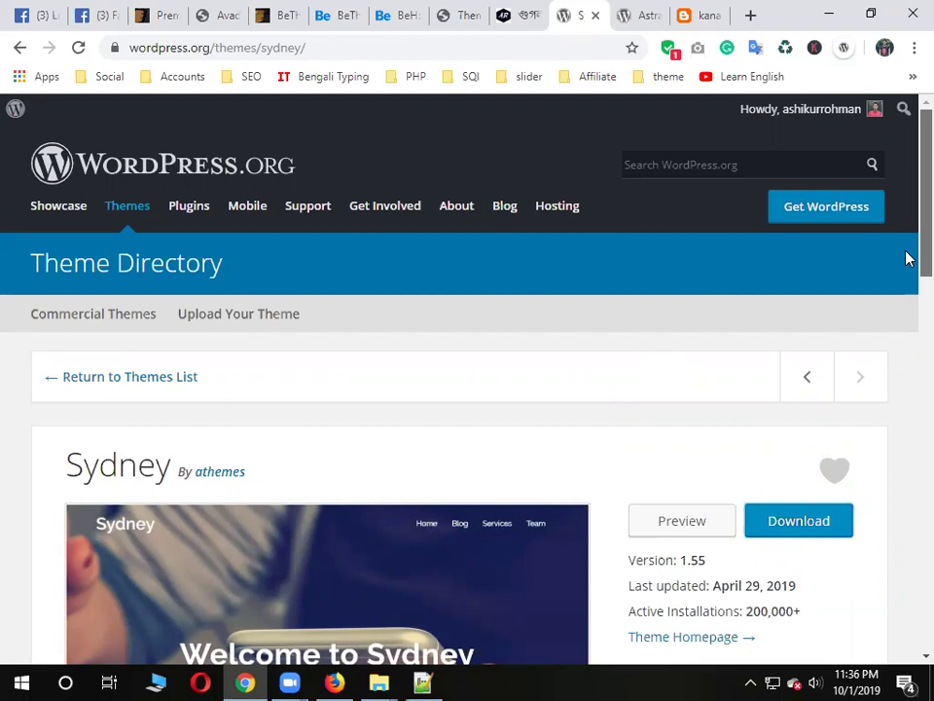
# Return to the course post and highlight the GeneratePress Free Theme entry, then clear the selection
pyautogui.click(46, 10)
pyautogui.tripleClick(247, 398)
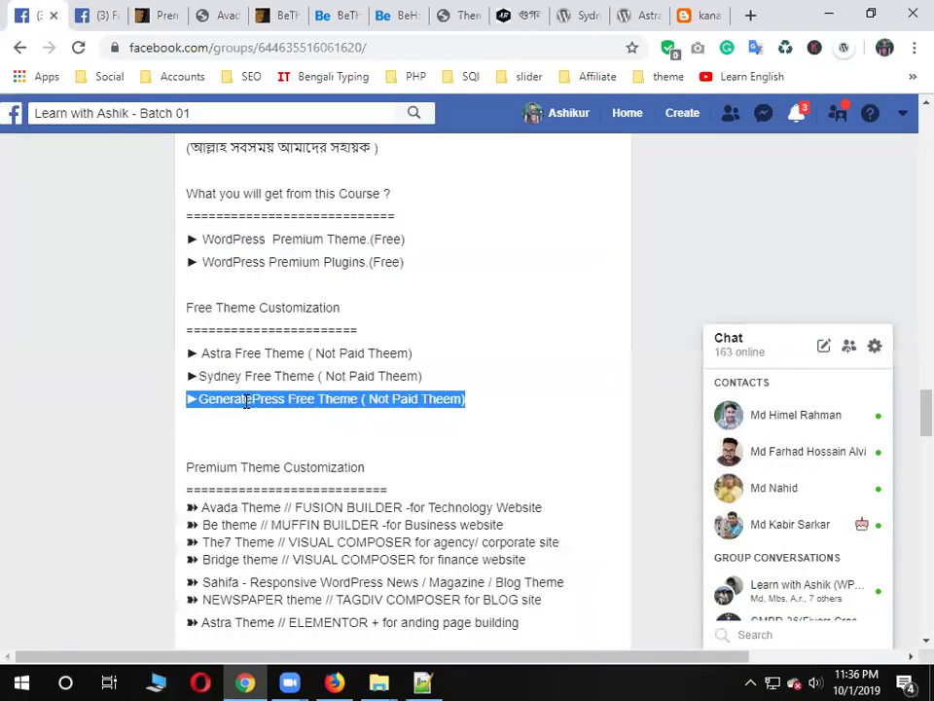
pyautogui.moveTo(314, 398); pyautogui.dragTo(199, 399)
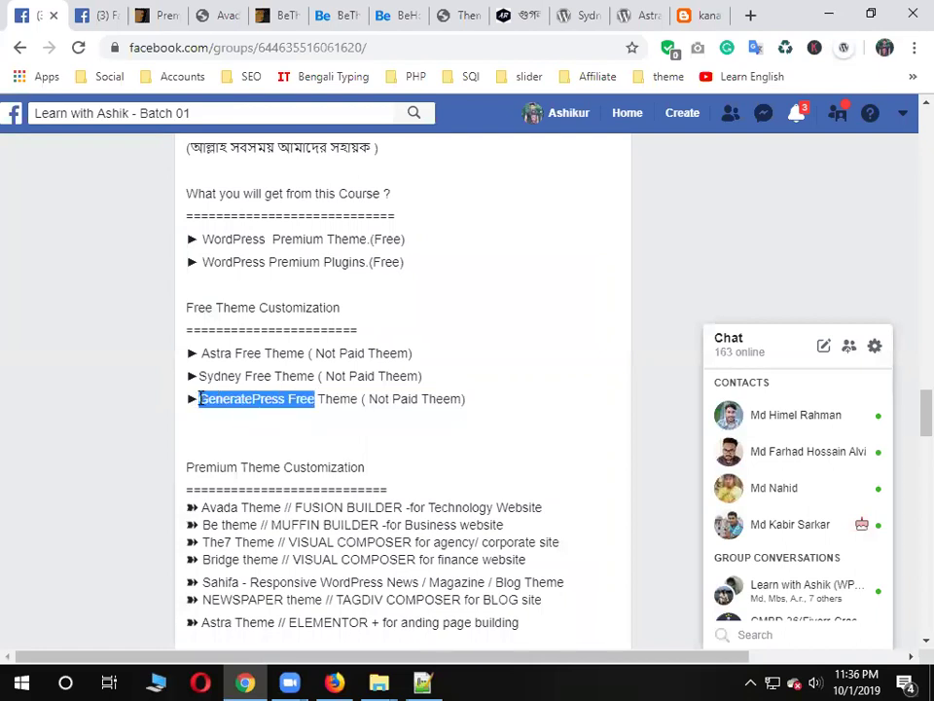
pyautogui.click(461, 420)
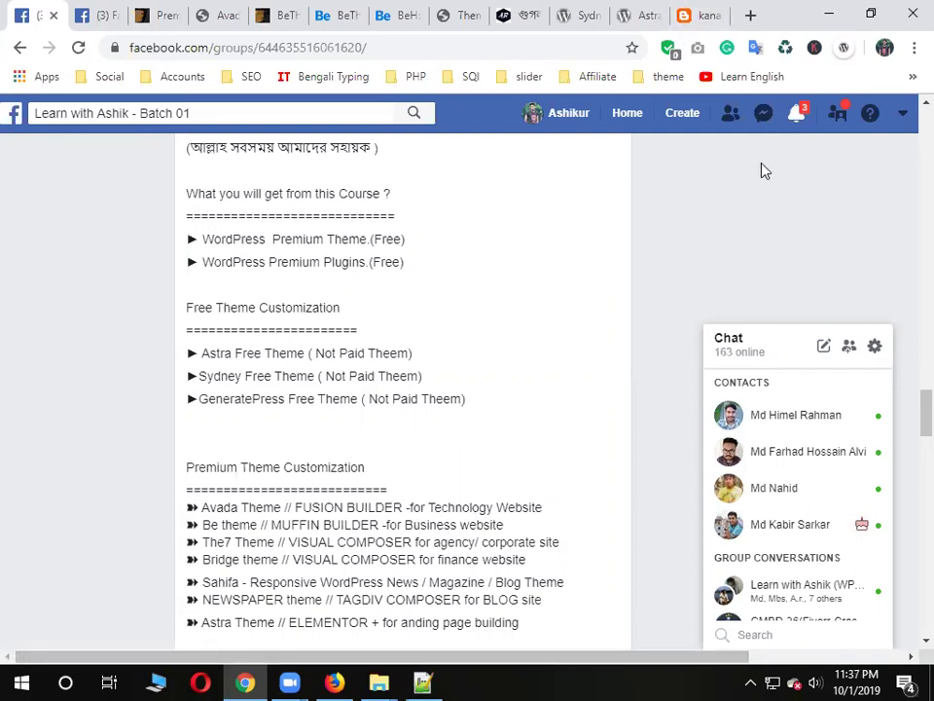
# Open and close the Facebook notifications, then view the Facebook home page
pyautogui.click(796, 113)
pyautogui.click(796, 112)
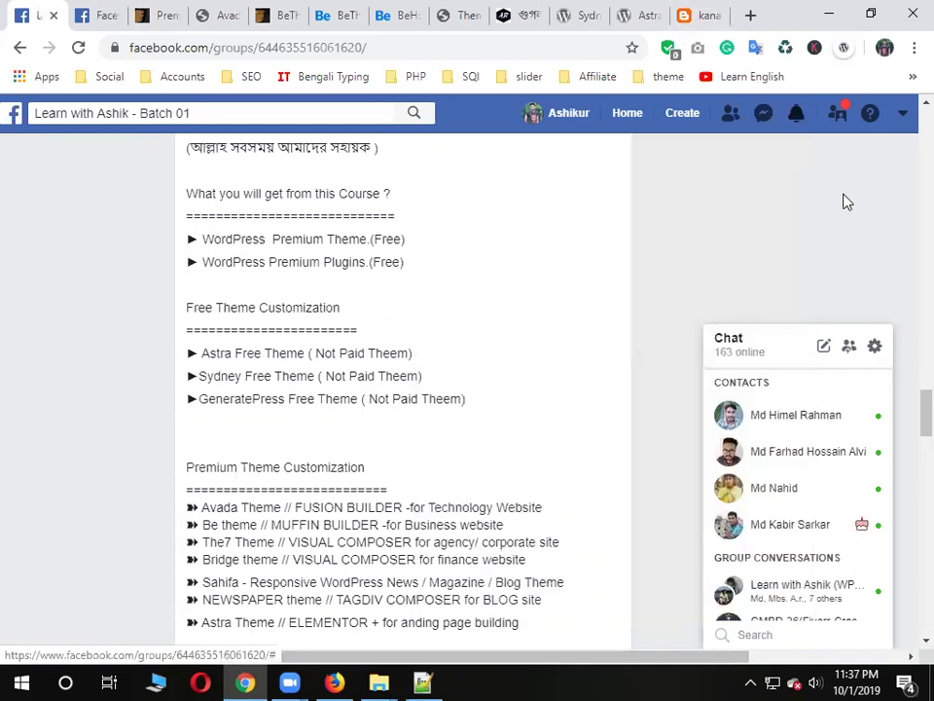
pyautogui.click(102, 10)
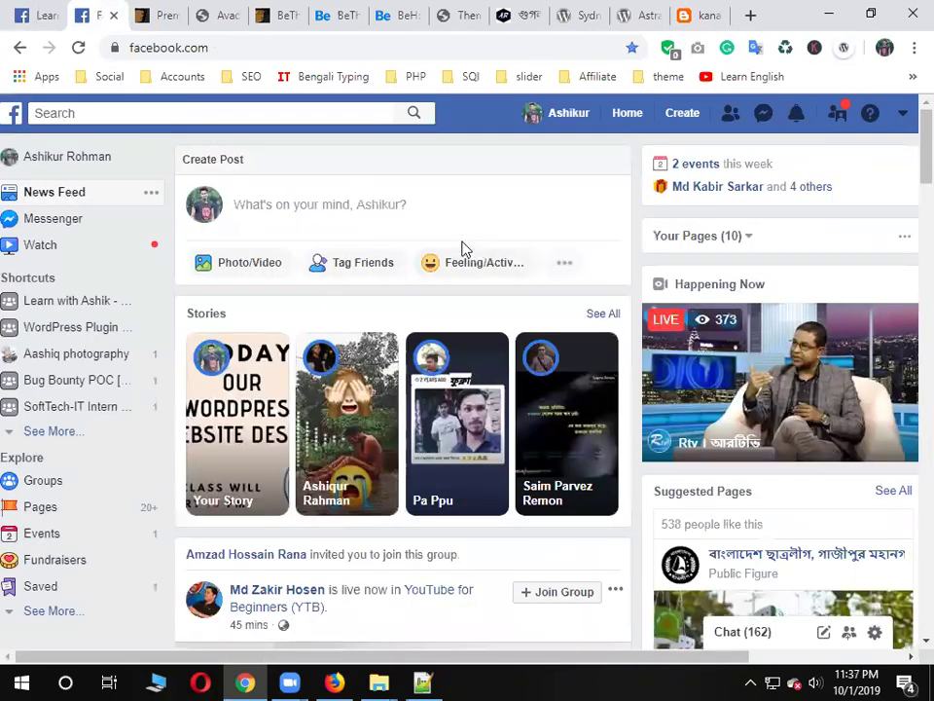
# Return to the course group post and highlight Astra Free Theme in its Free Theme Customization section
pyautogui.click(37, 10)
pyautogui.scroll(1, 496, 334)
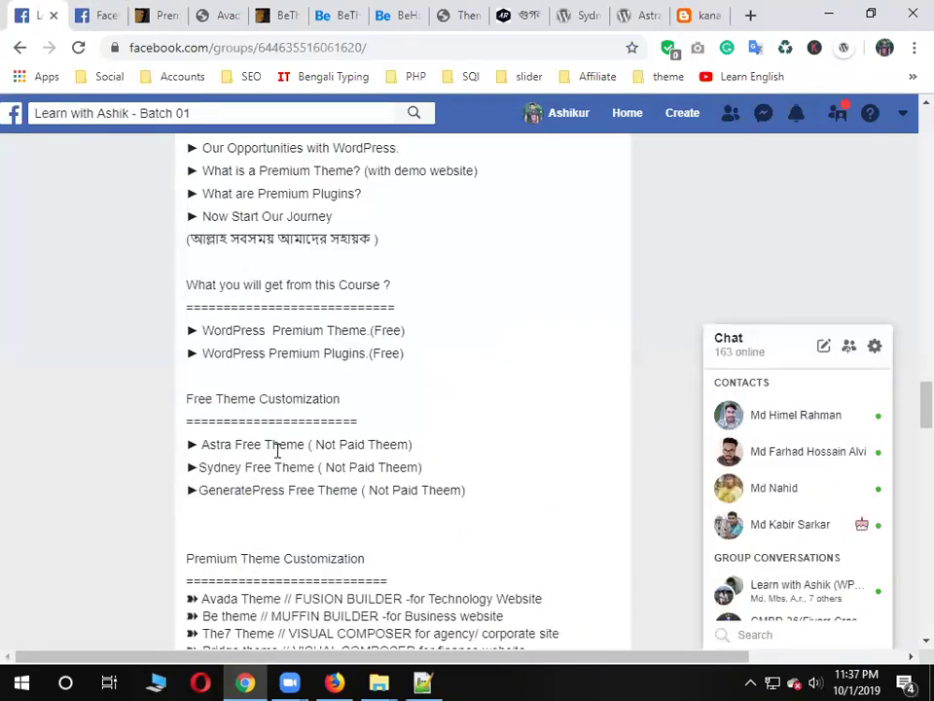
pyautogui.moveTo(306, 444); pyautogui.dragTo(205, 444)
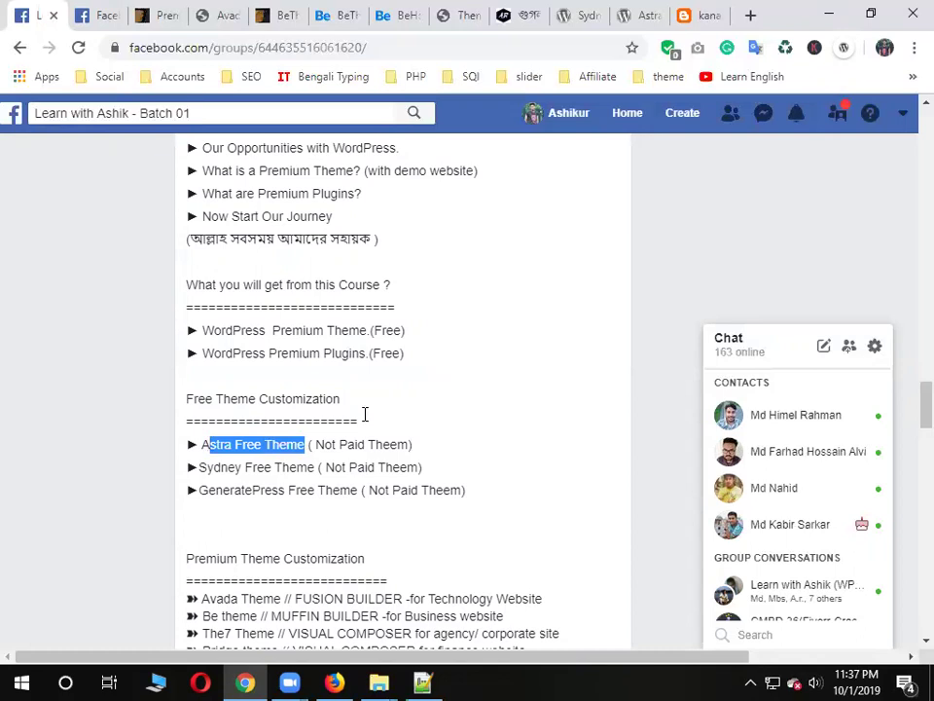
# Go from the Kanamachi Blogspot site to the Sydney theme page and examine its details, ratings and description
pyautogui.click(706, 12)
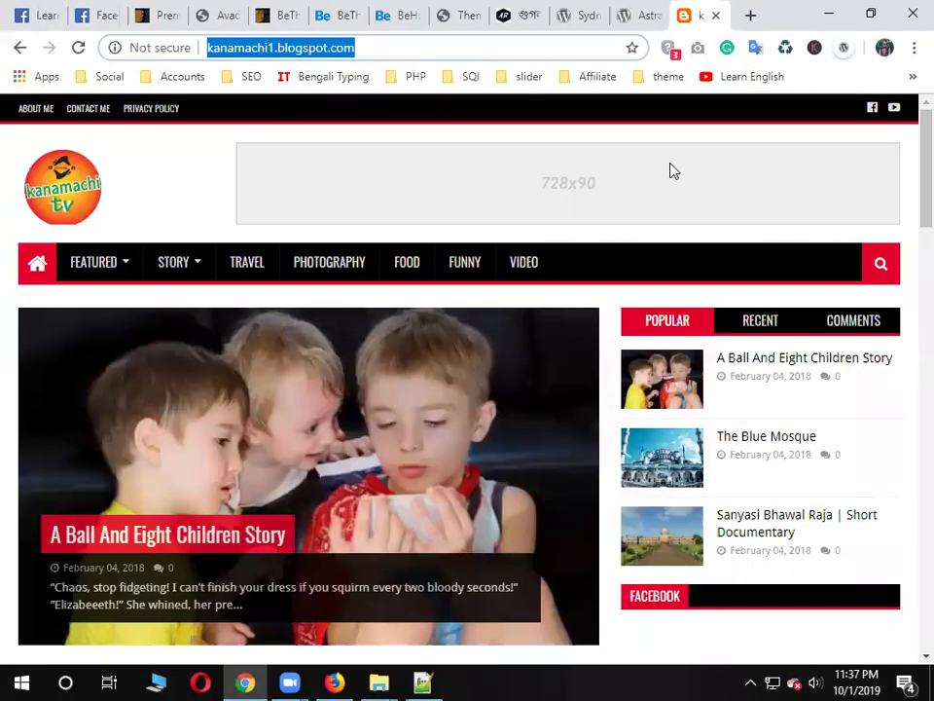
pyautogui.click(629, 13)
pyautogui.click(557, 12)
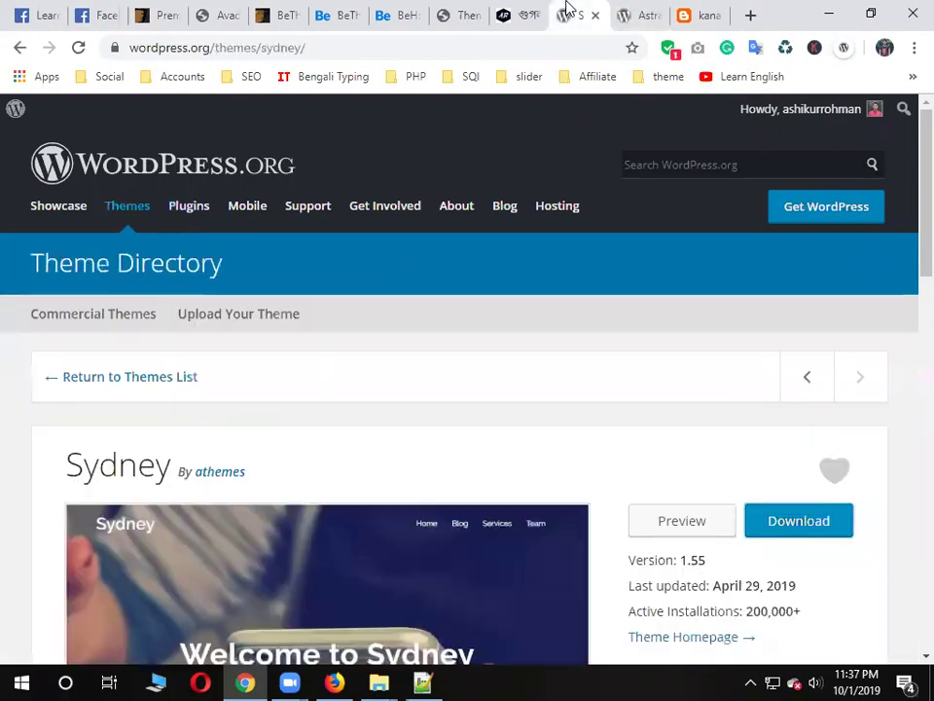
pyautogui.scroll(-2, 379, 418)
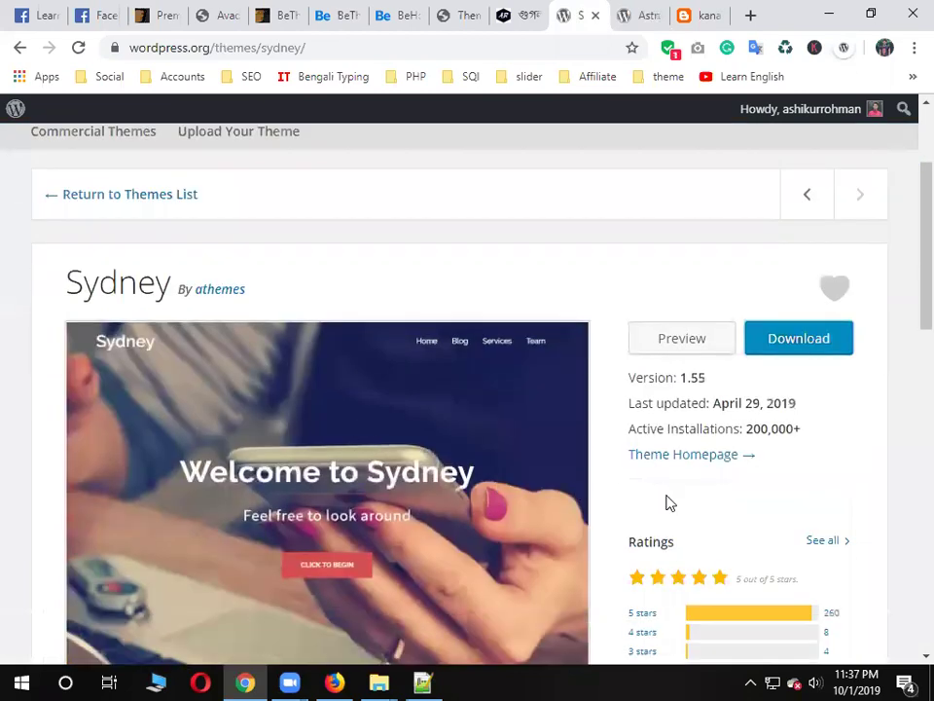
pyautogui.scroll(-1, 669, 502)
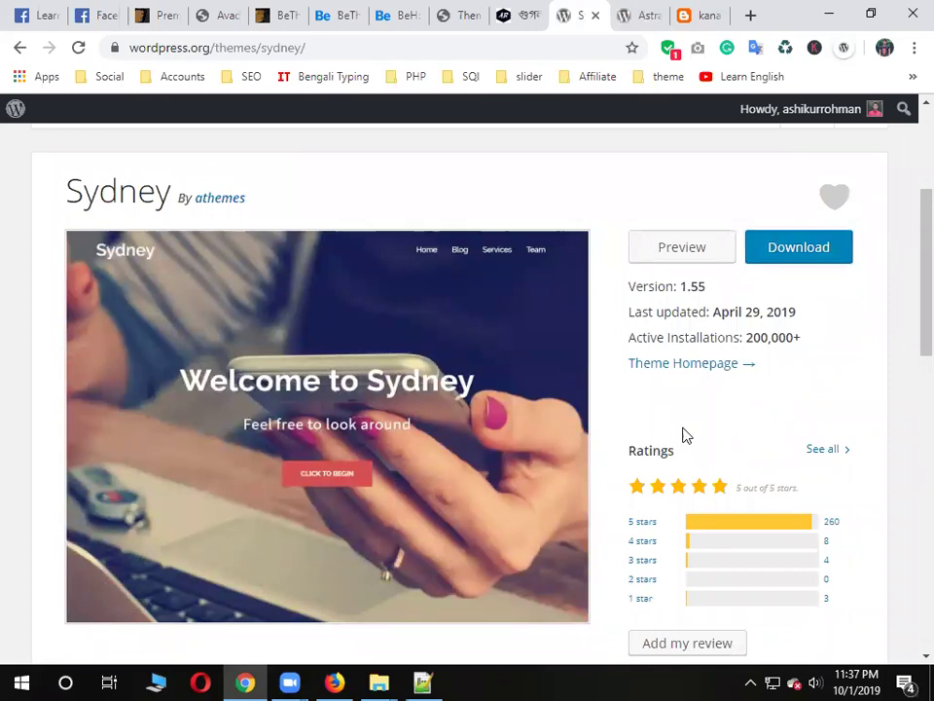
pyautogui.scroll(-2, 682, 435)
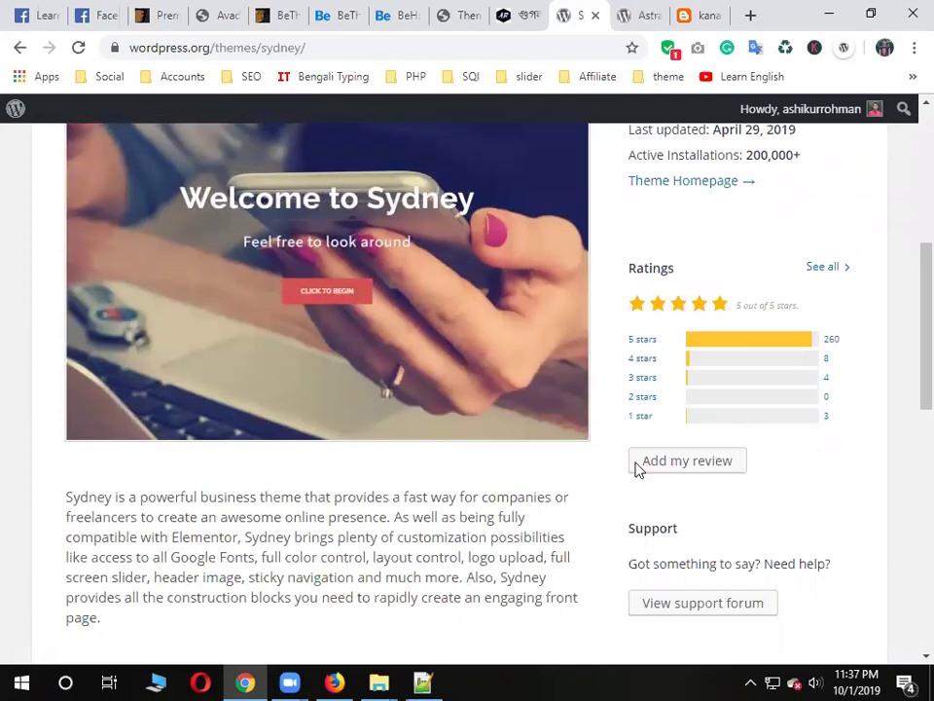
pyautogui.scroll(2, 486, 396)
pyautogui.scroll(-3, 461, 308)
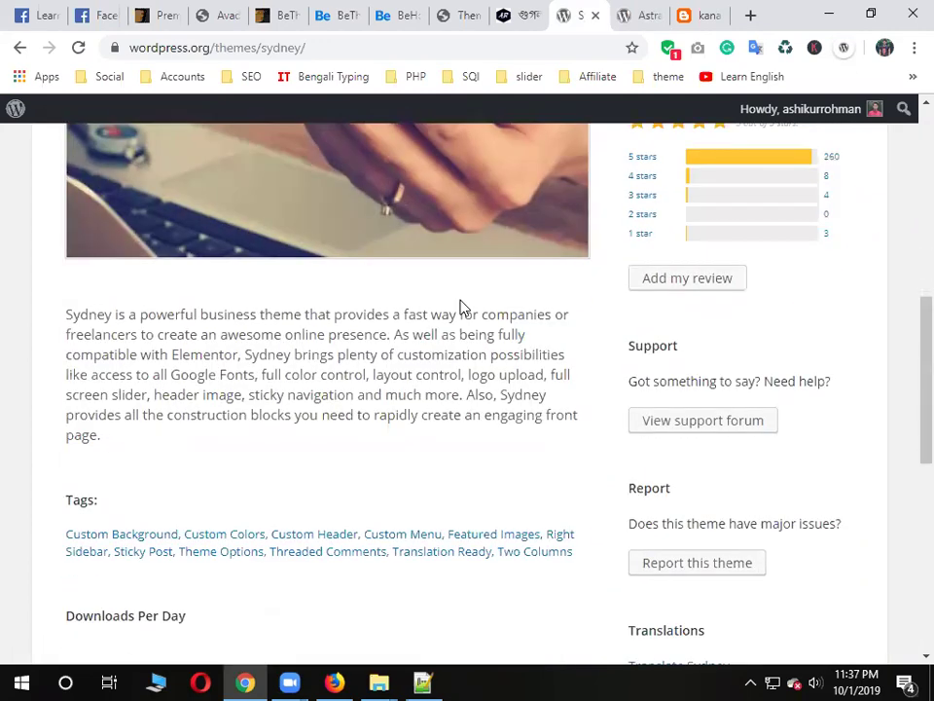
pyautogui.scroll(3, 462, 308)
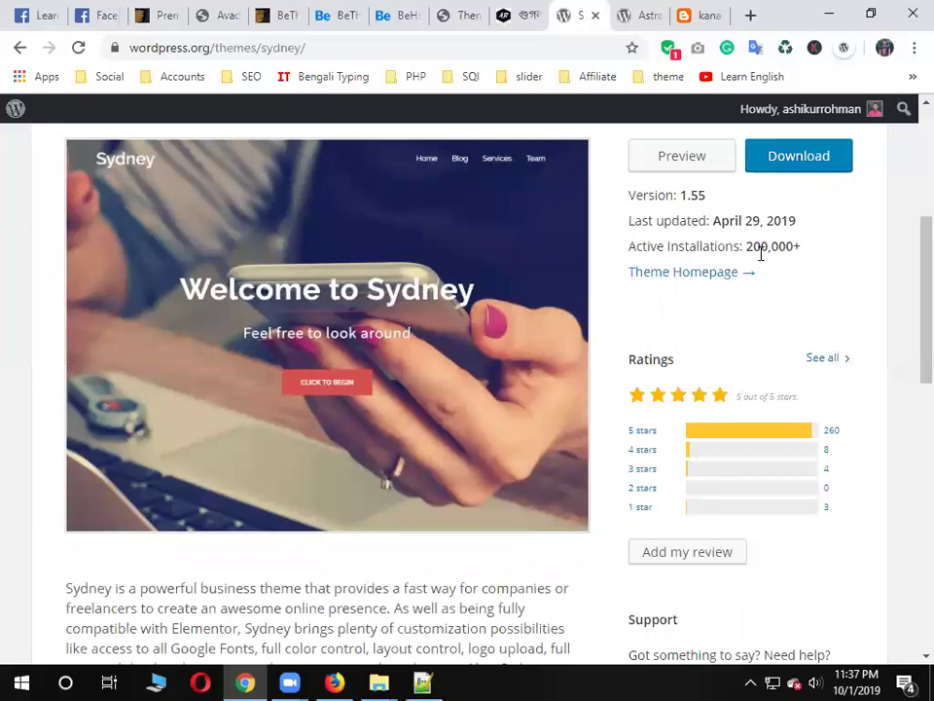
# Open the Sydney theme's homepage and compare it with the Kanamachi Blogspot site, viewed down to its footer
pyautogui.click(709, 273)
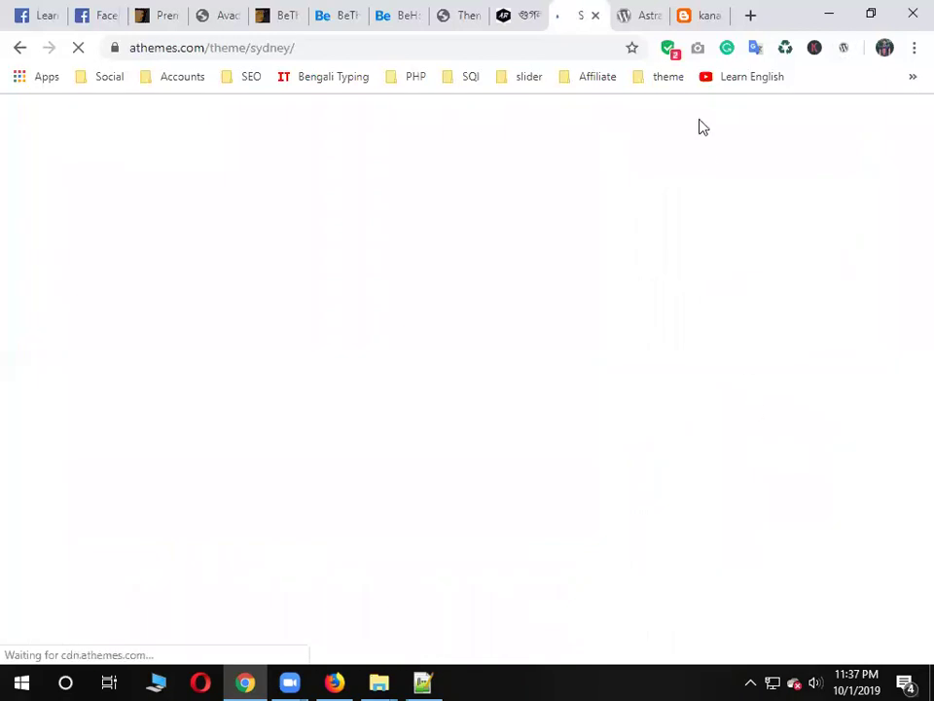
pyautogui.click(692, 16)
pyautogui.scroll(-20, 454, 513)
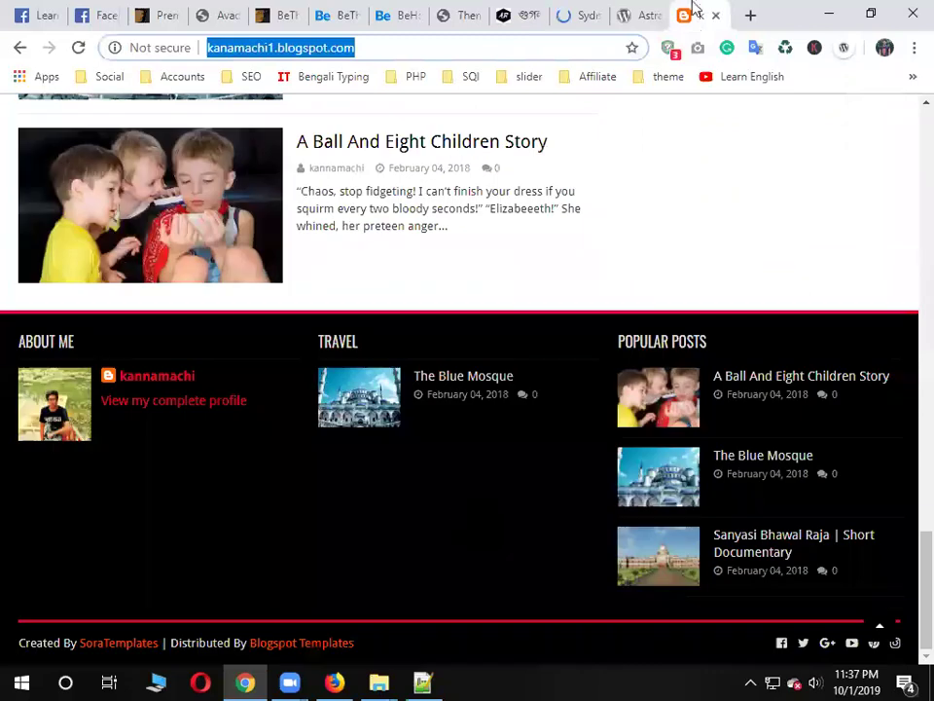
pyautogui.click(587, 12)
pyautogui.click(708, 18)
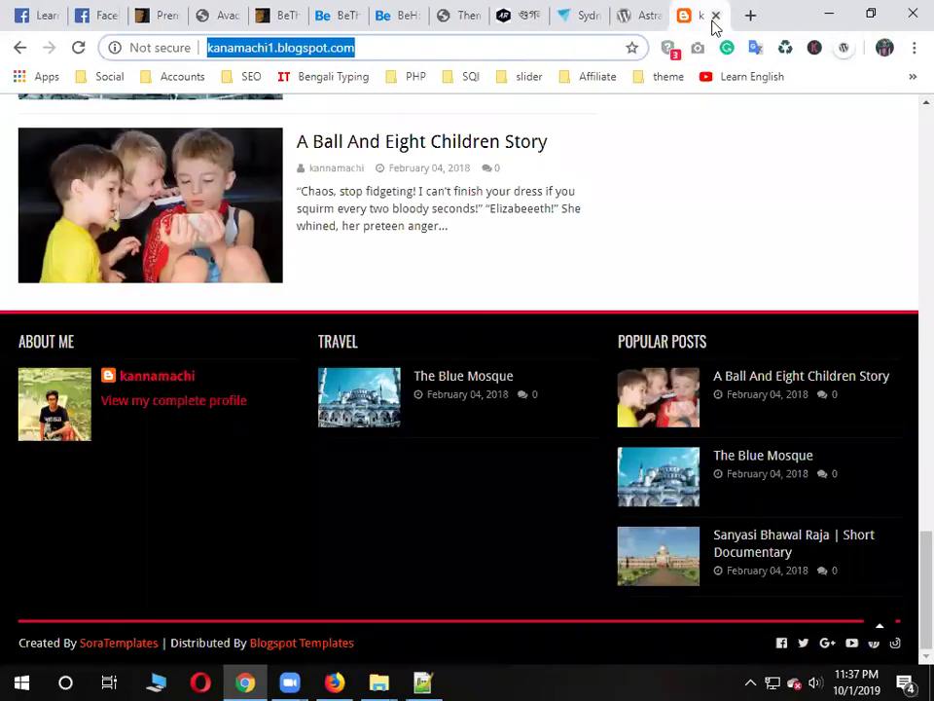
# Highlight the Blogspot site's web address kanamachi1.blogspot.com to point out its subdomain
pyautogui.click(434, 44)
pyautogui.tripleClick(434, 46)
pyautogui.click(679, 139)
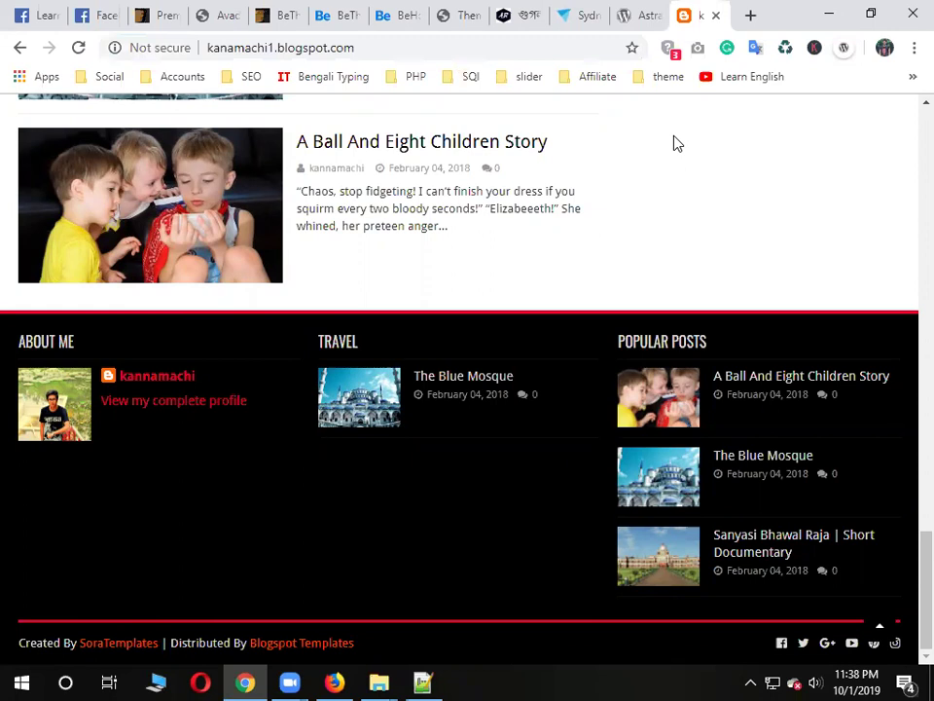
pyautogui.click(259, 46)
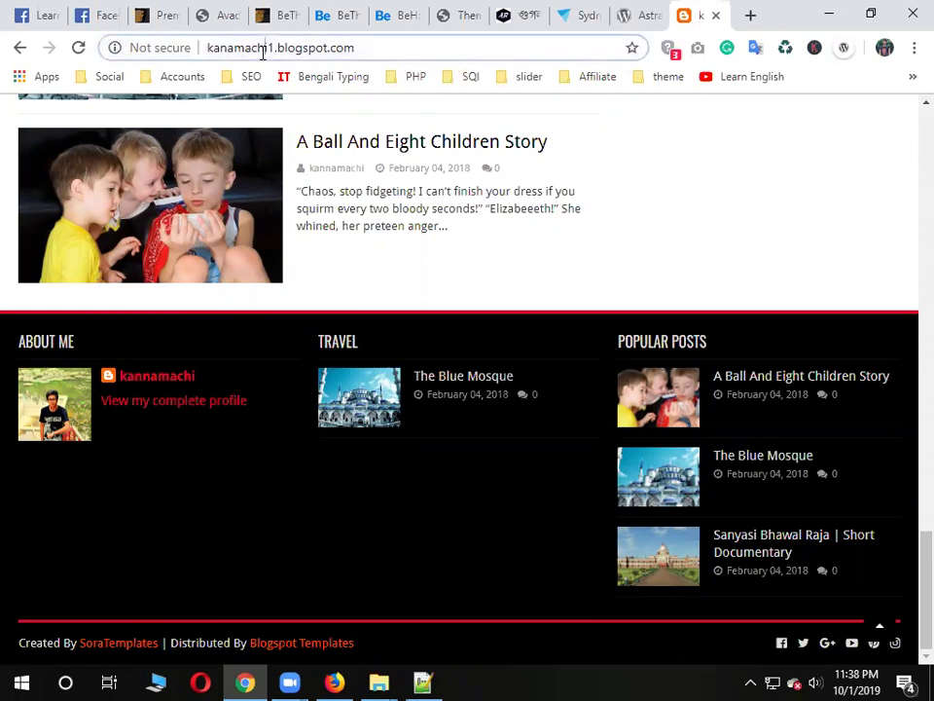
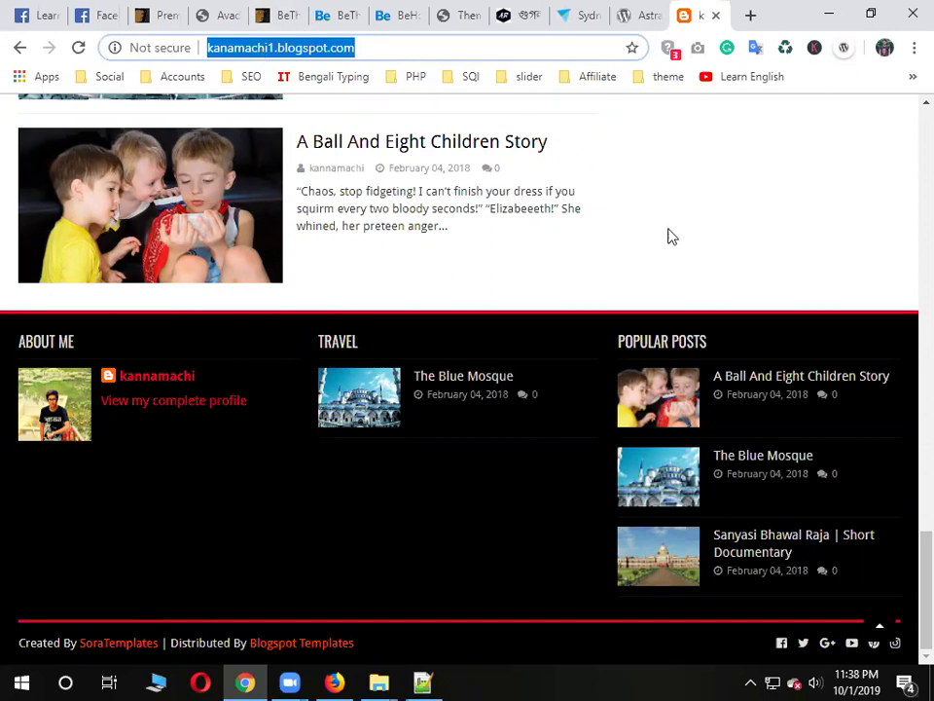
# Look through the kanamachi1.blogspot.com home page, from its recent posts to the header, menu and featured slider
pyautogui.scroll(6, 666, 227)
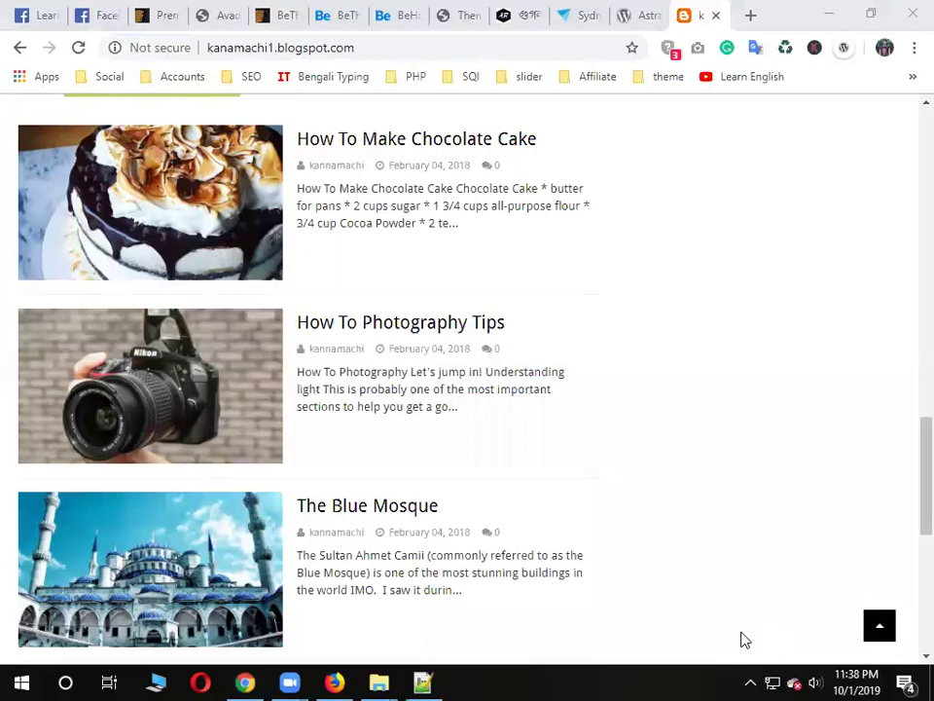
pyautogui.click(811, 680)
pyautogui.click(790, 499)
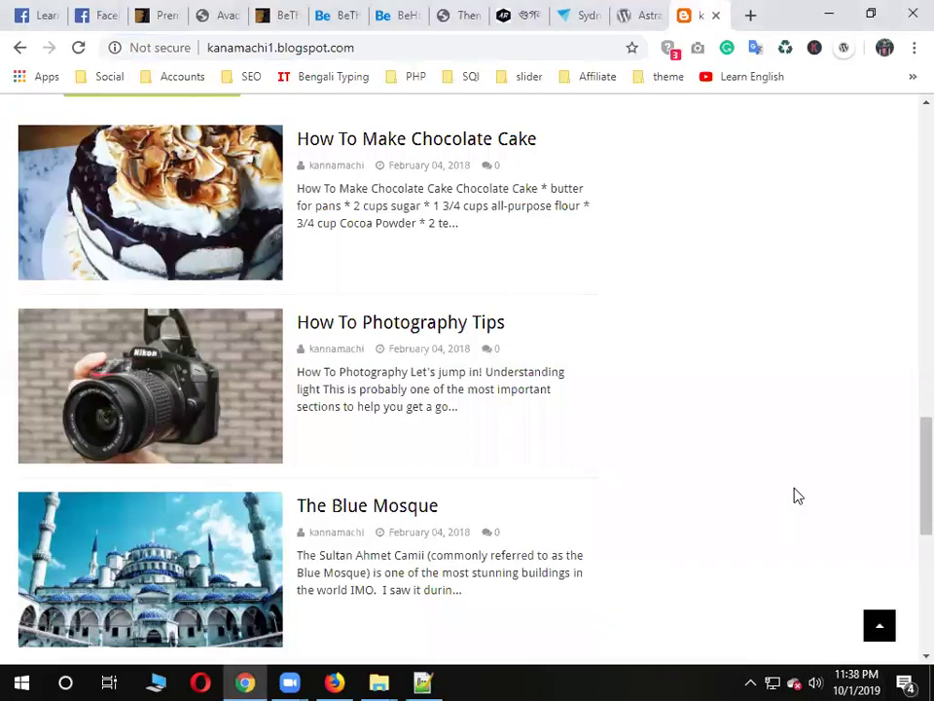
pyautogui.moveTo(909, 496); pyautogui.dragTo(907, 172)
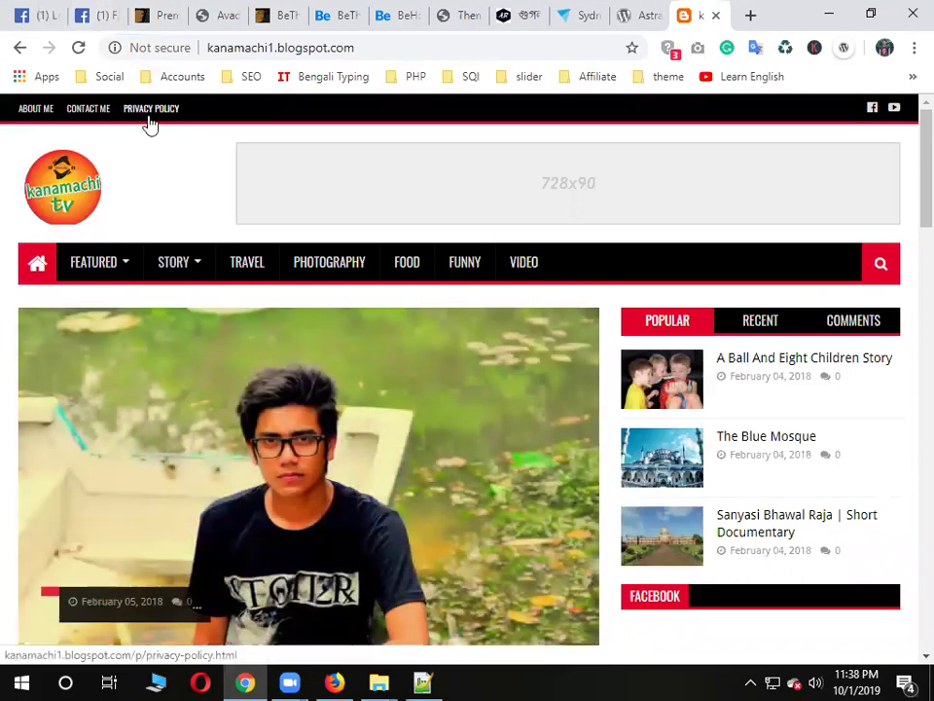
pyautogui.scroll(-2, 534, 361)
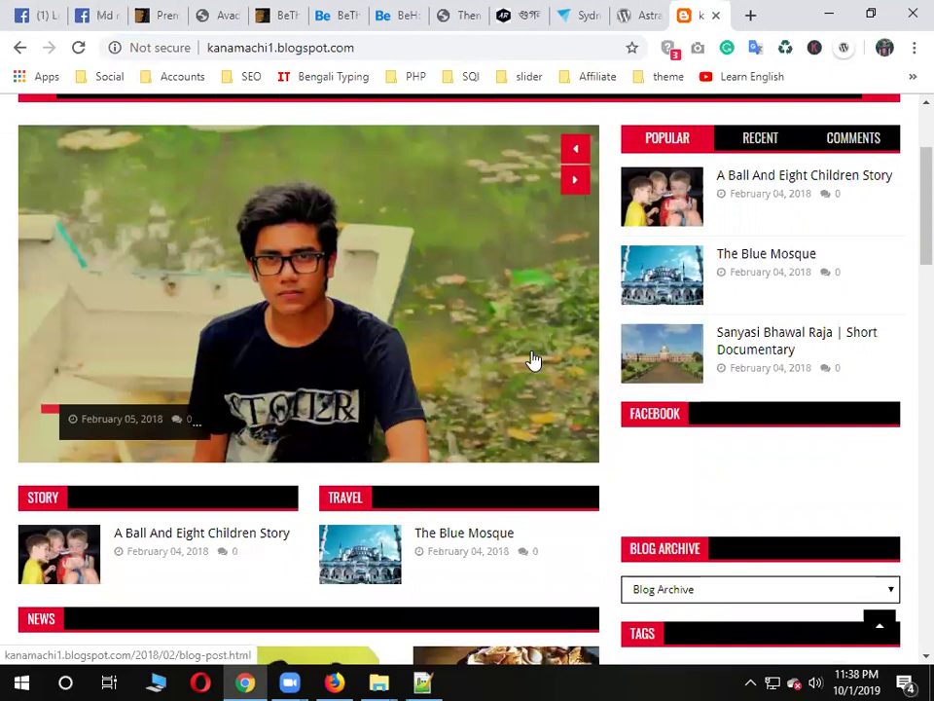
pyautogui.scroll(2, 534, 361)
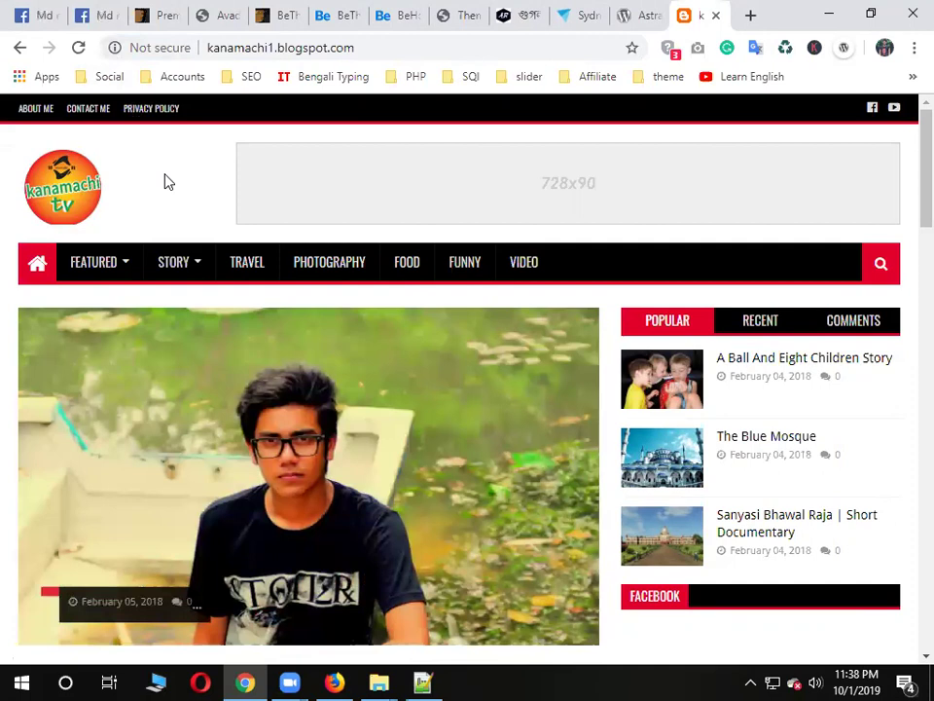
pyautogui.scroll(-1, 165, 181)
pyautogui.scroll(-2, 583, 297)
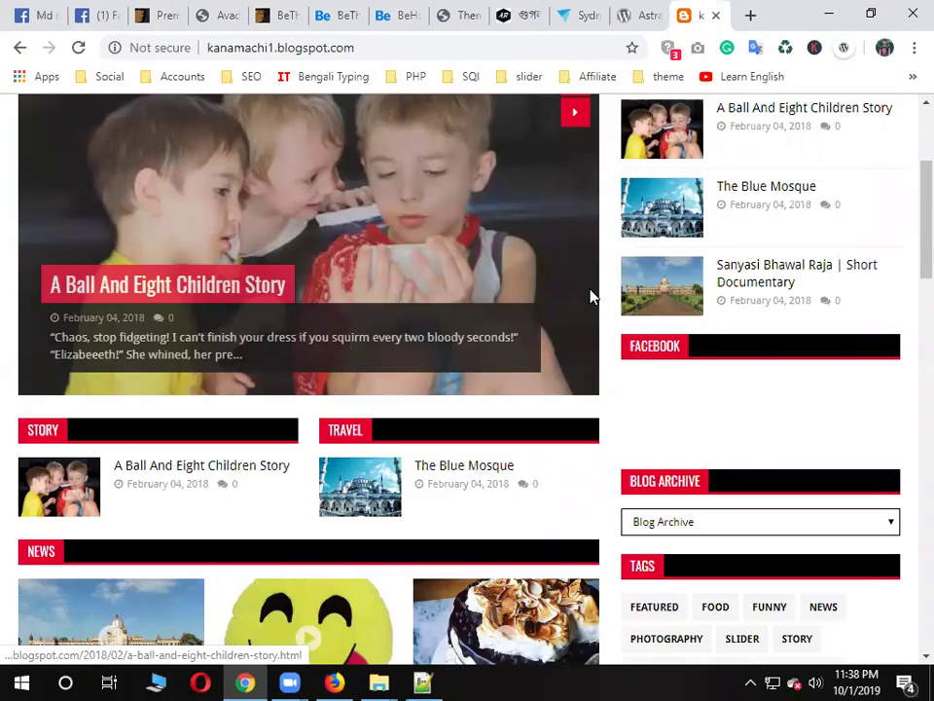
pyautogui.scroll(3, 592, 296)
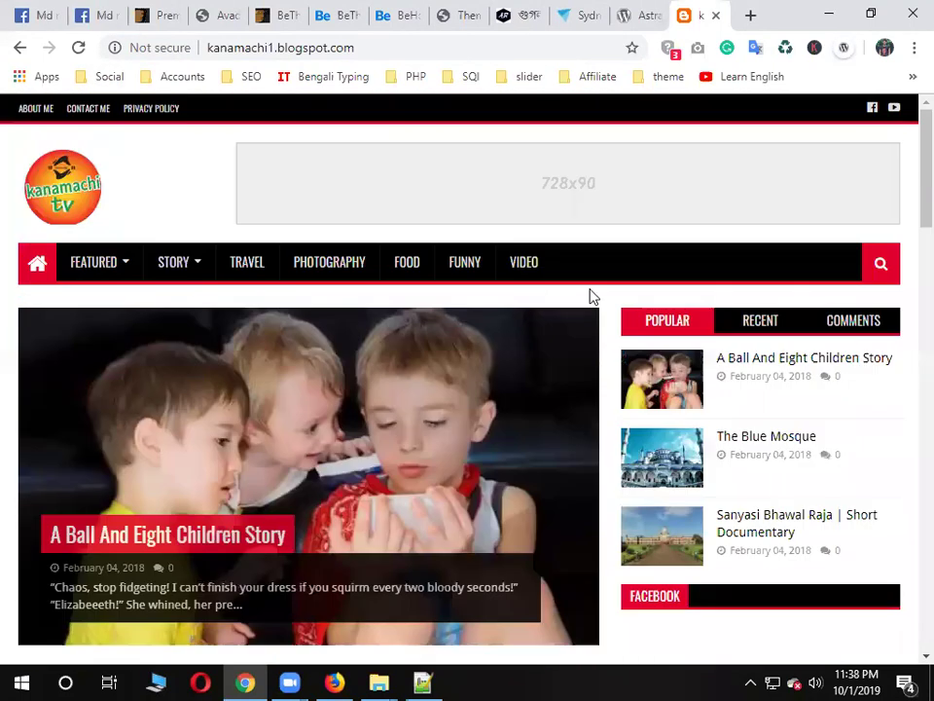
# Highlight the Blogspot site's web address and view the home page down to its recent posts
pyautogui.moveTo(390, 44); pyautogui.dragTo(216, 53)
pyautogui.scroll(-1, 520, 243)
pyautogui.scroll(1, 467, 136)
pyautogui.tripleClick(375, 55)
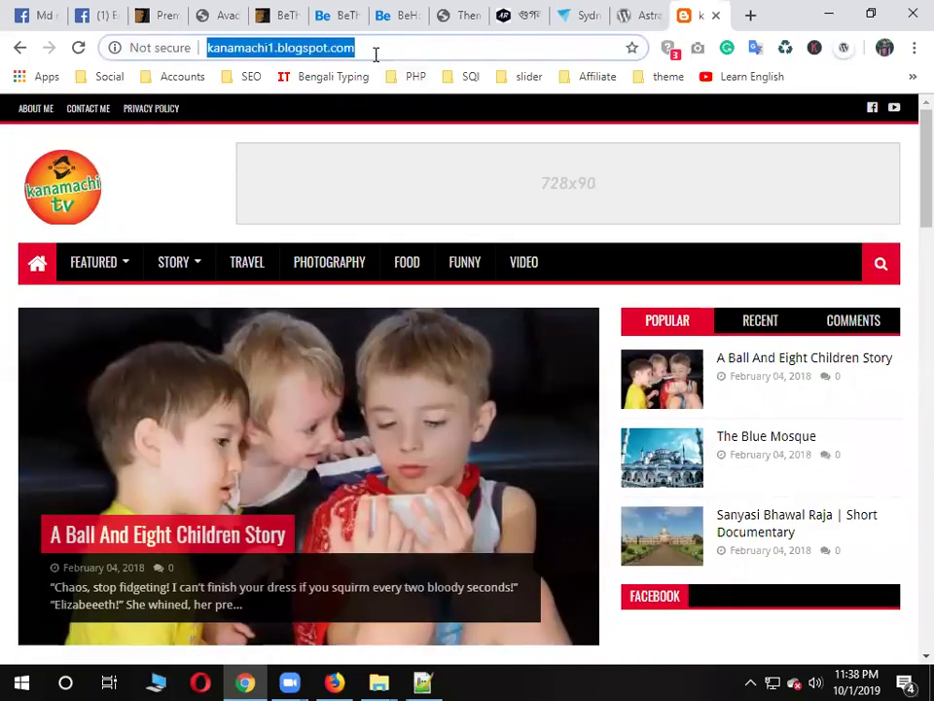
pyautogui.moveTo(907, 175); pyautogui.dragTo(909, 298)
# Switch to the Facebook news feed and close the open chat window
pyautogui.click(98, 14)
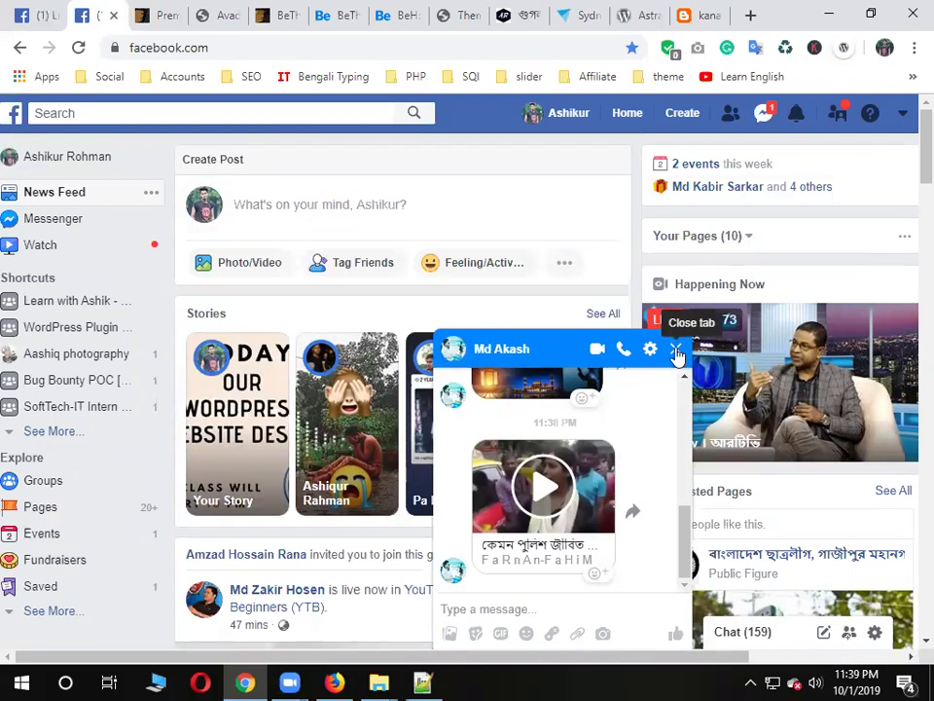
pyautogui.click(675, 348)
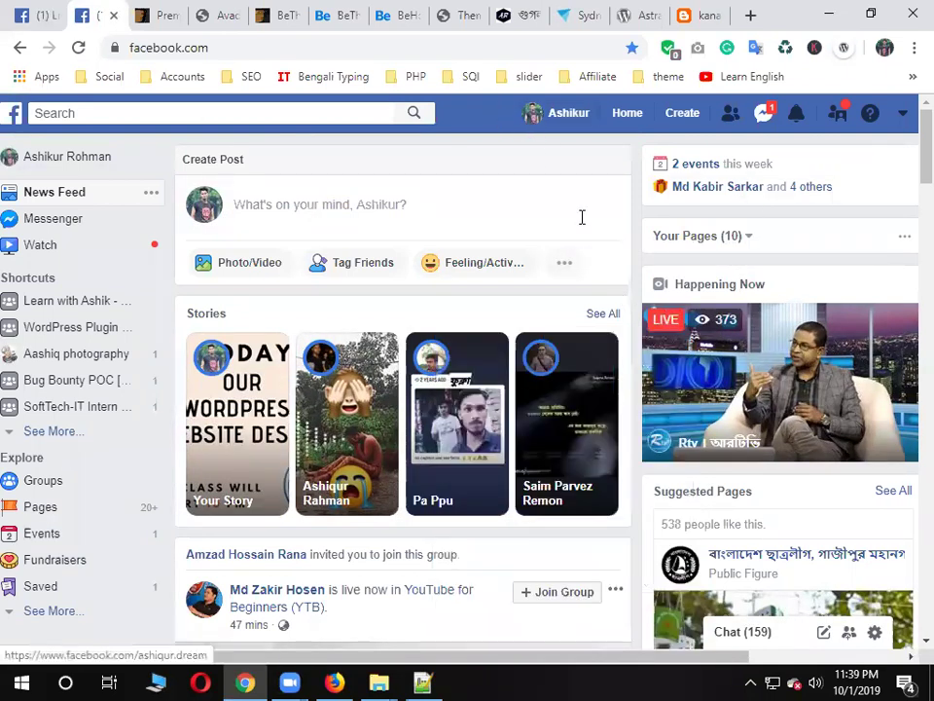
# Switch to the Bengali PageSpeed Insight blog article and read its introduction
pyautogui.click(701, 14)
pyautogui.click(617, 15)
pyautogui.click(514, 11)
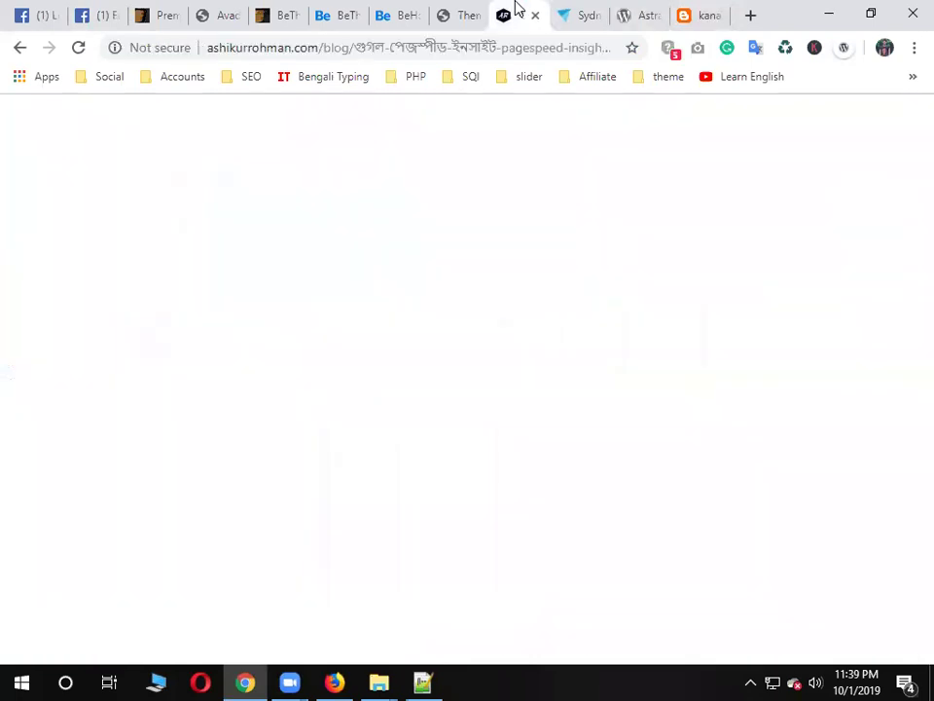
pyautogui.scroll(-4, 658, 251)
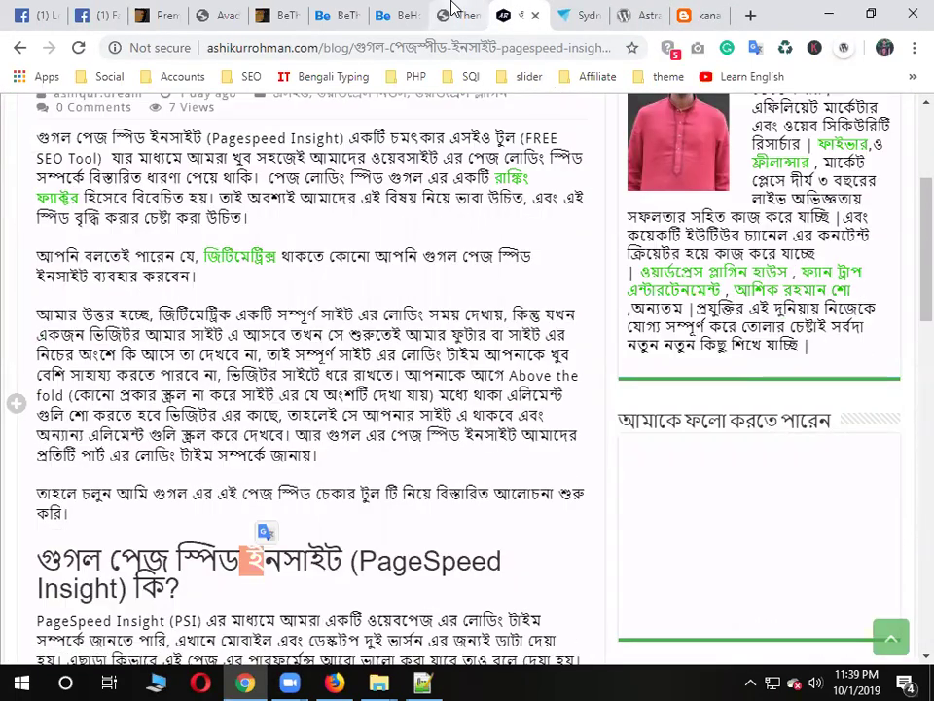
# Go from the Sahifa theme settings to the installed themes page of the WordPress dashboard and look over the themes
pyautogui.click(457, 15)
pyautogui.scroll(-2, 195, 360)
pyautogui.scroll(2, 70, 375)
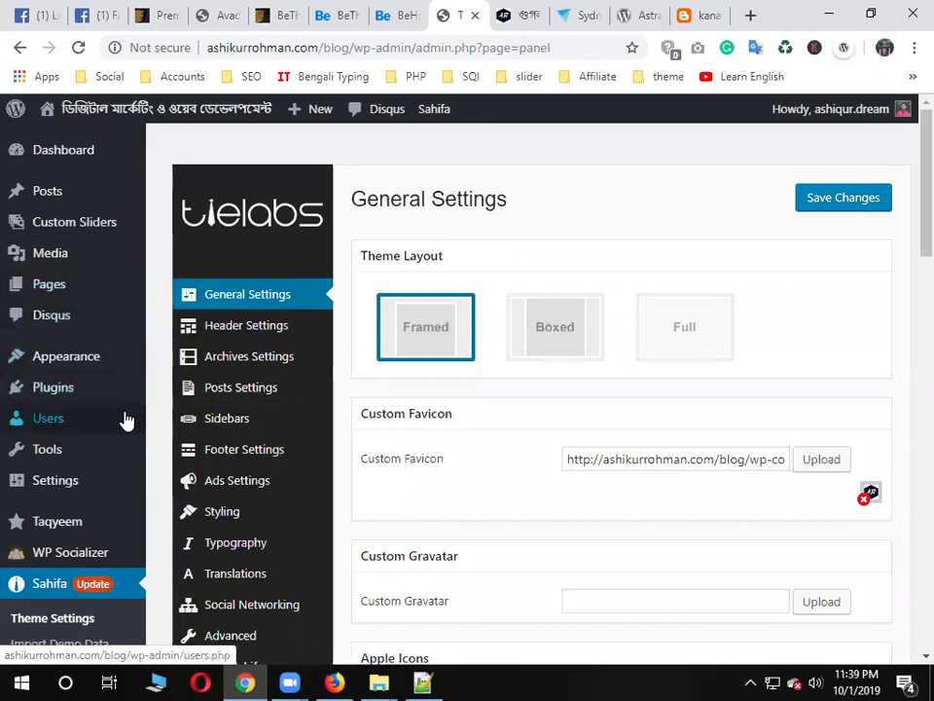
pyautogui.moveTo(93, 372)
pyautogui.click(193, 362)
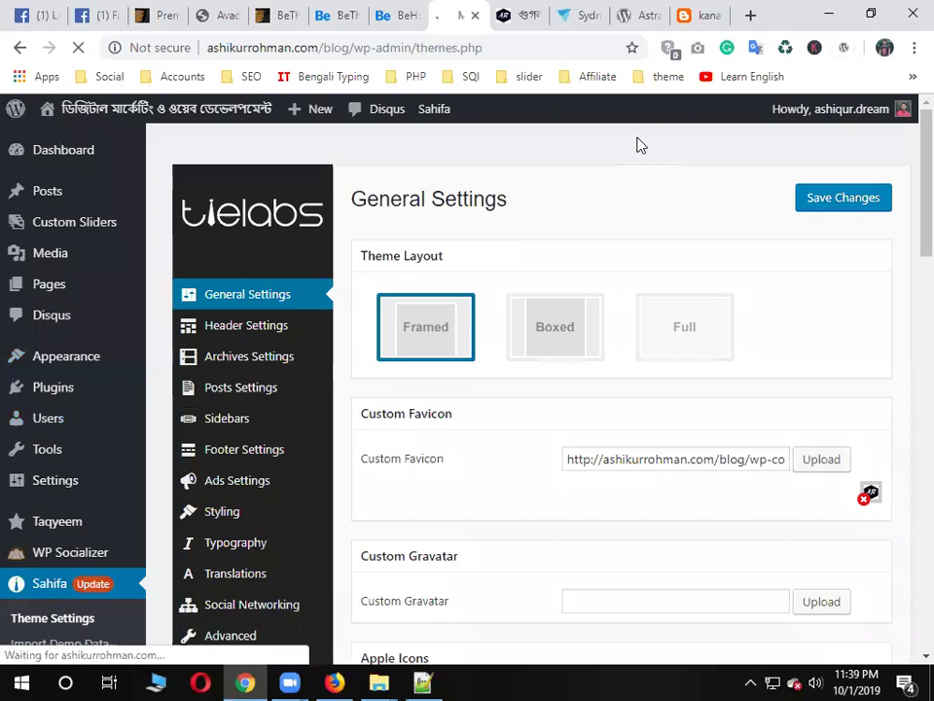
pyautogui.scroll(-2, 711, 281)
pyautogui.scroll(2, 271, 314)
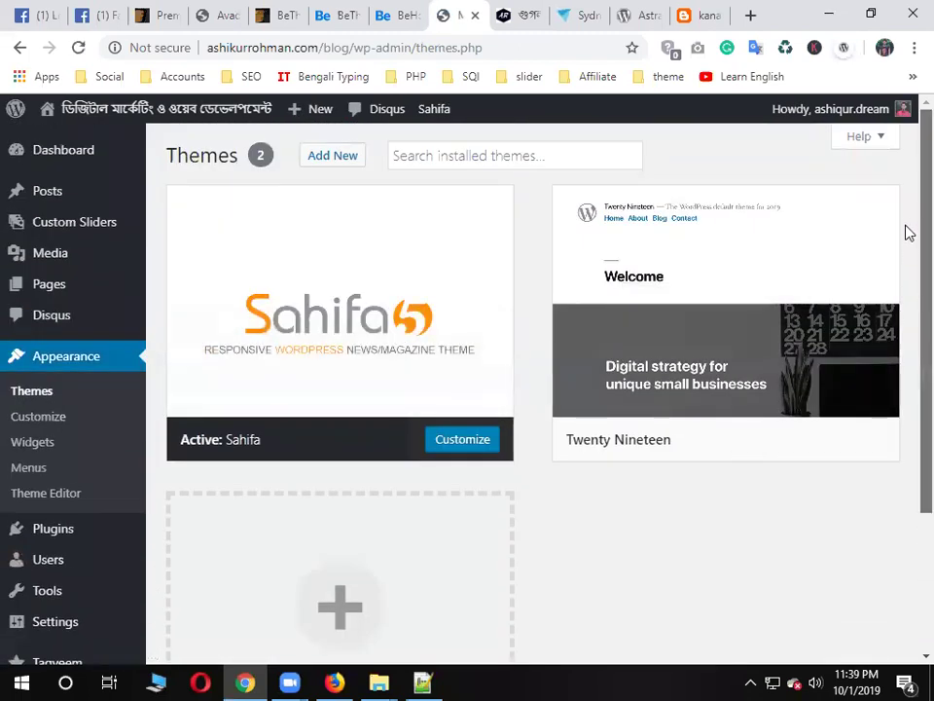
pyautogui.click(624, 155)
pyautogui.click(782, 160)
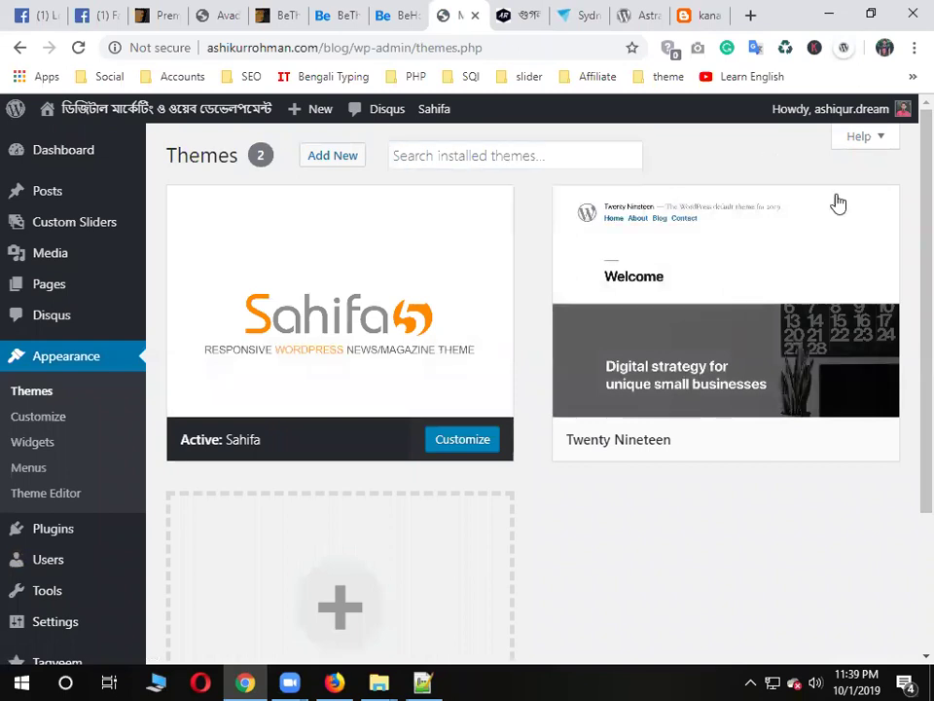
# View the Sydney theme page, the Astra Starter Sites plugin page and the Blogspot site in turn
pyautogui.click(570, 15)
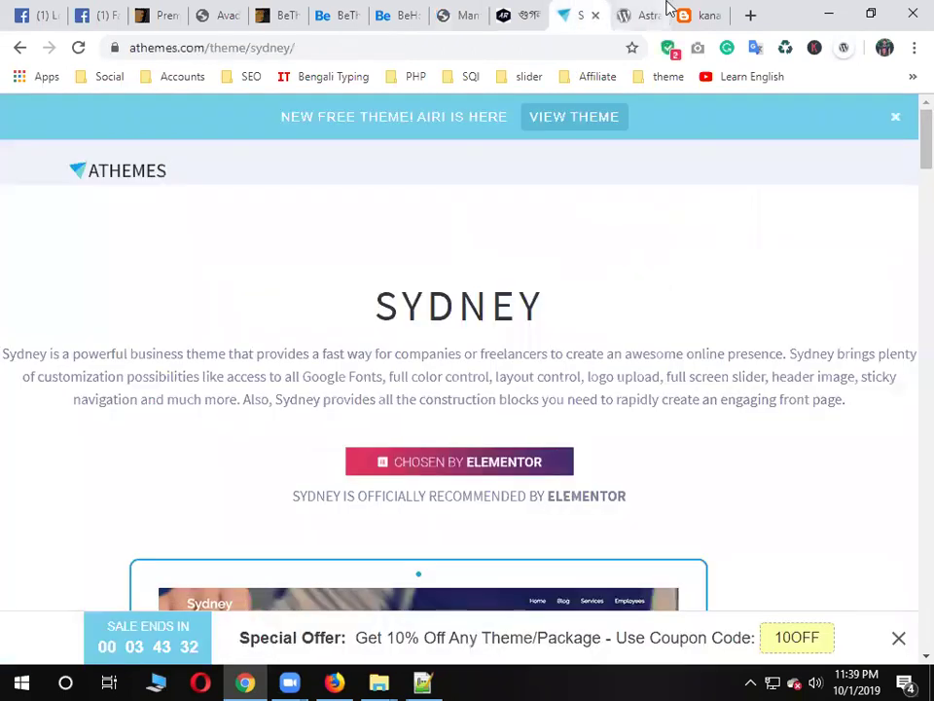
pyautogui.click(637, 12)
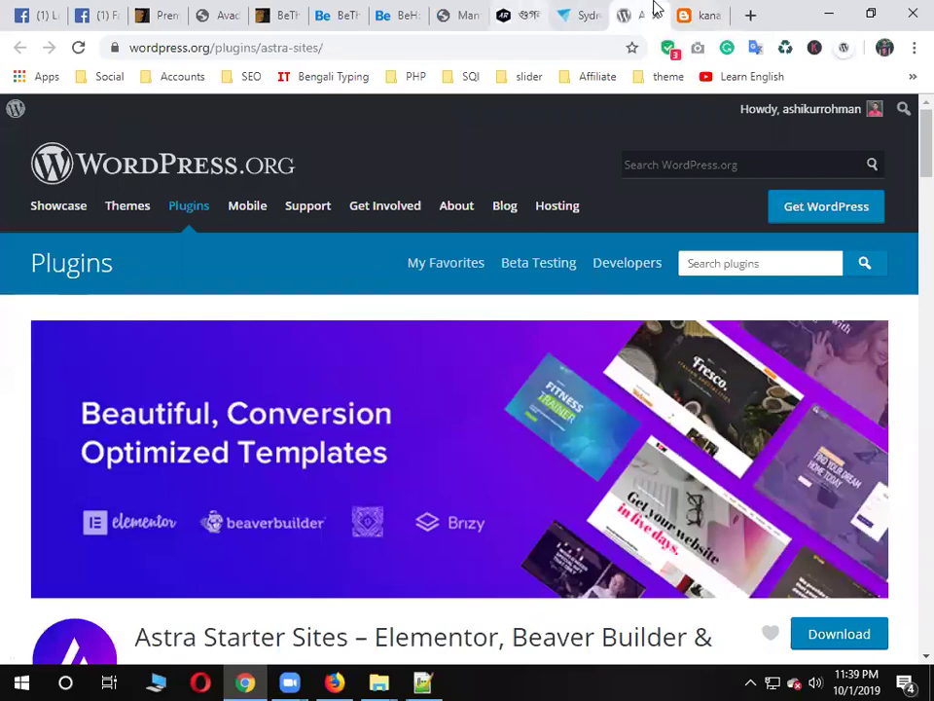
pyautogui.click(702, 14)
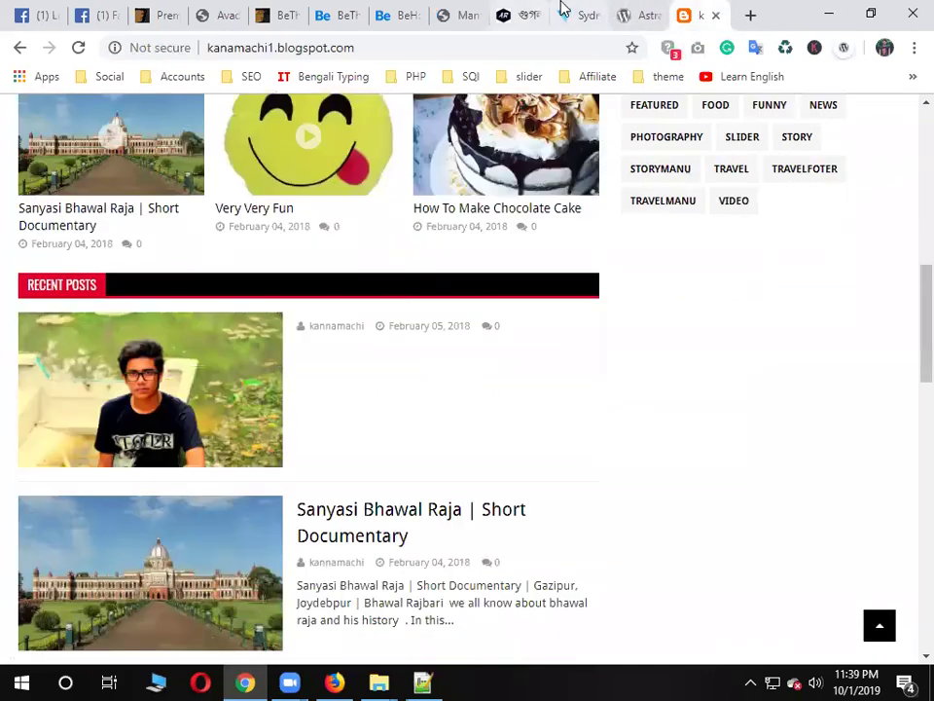
pyautogui.click(561, 8)
# Return to the PageSpeed Insight article and examine its header menu and highlight the title in the breadcrumb
pyautogui.click(526, 9)
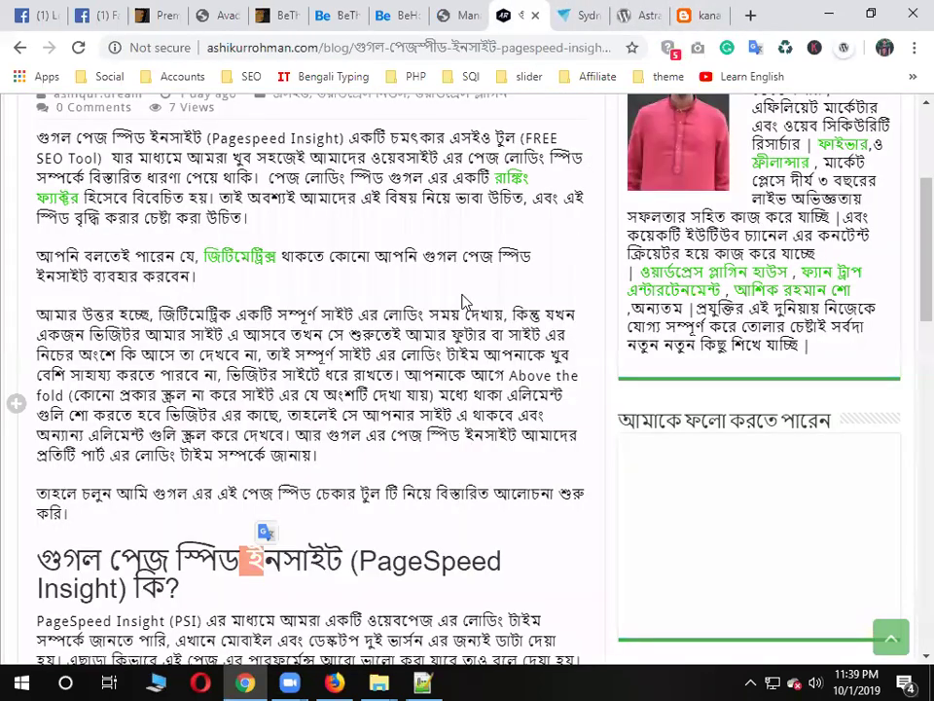
pyautogui.scroll(3, 463, 296)
pyautogui.moveTo(425, 321); pyautogui.dragTo(129, 321)
pyautogui.click(532, 255)
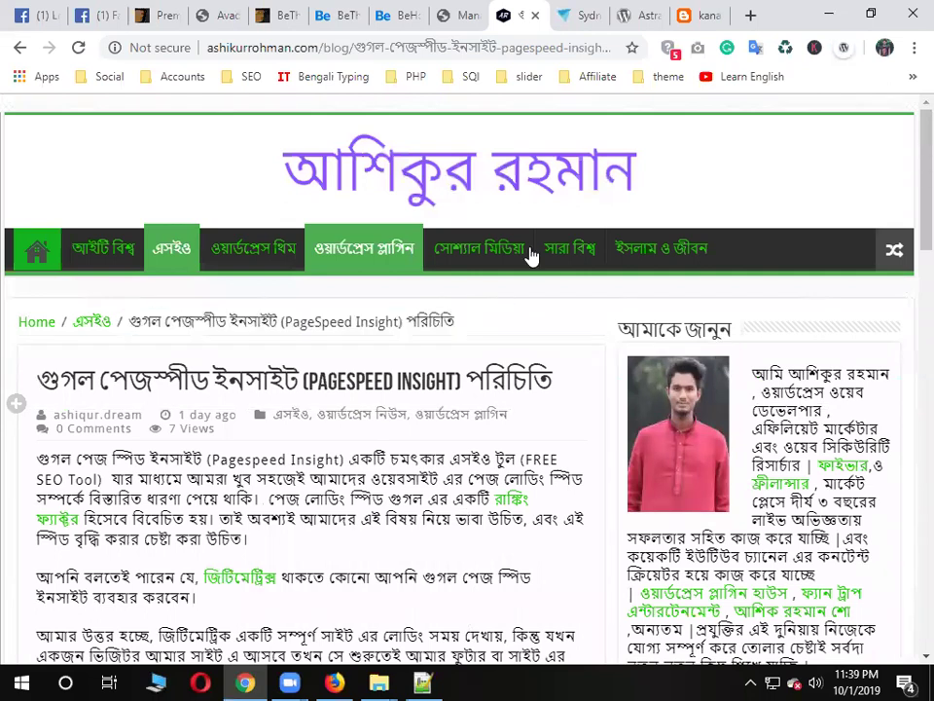
# Compare the header and menu of the Blogspot home page with those of the PageSpeed Insight article page
pyautogui.click(644, 10)
pyautogui.click(709, 12)
pyautogui.scroll(2, 806, 466)
pyautogui.scroll(5, 804, 466)
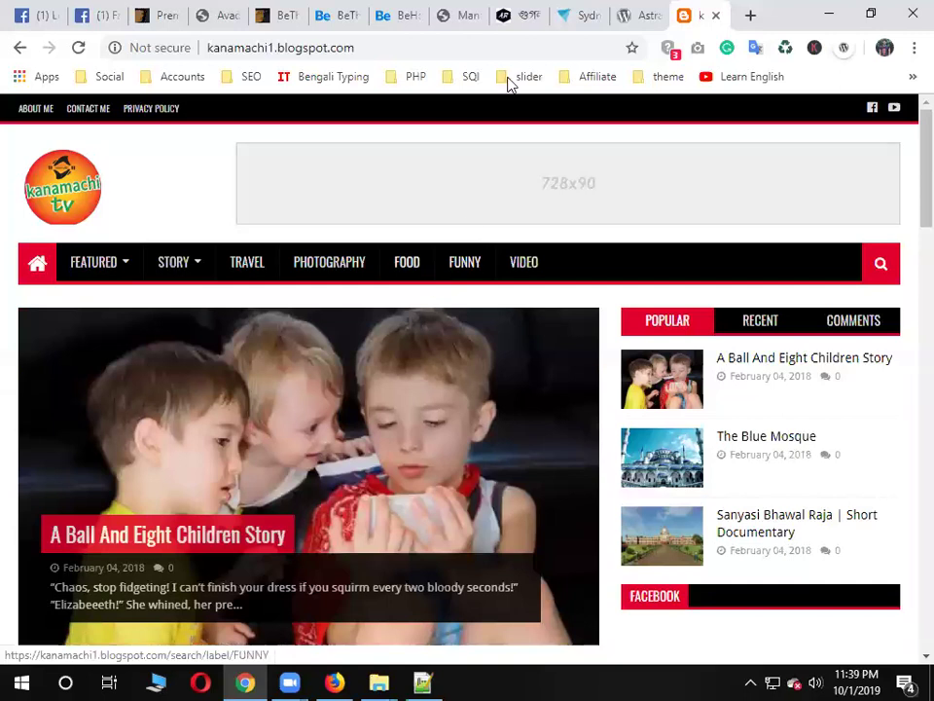
pyautogui.click(639, 12)
pyautogui.click(579, 12)
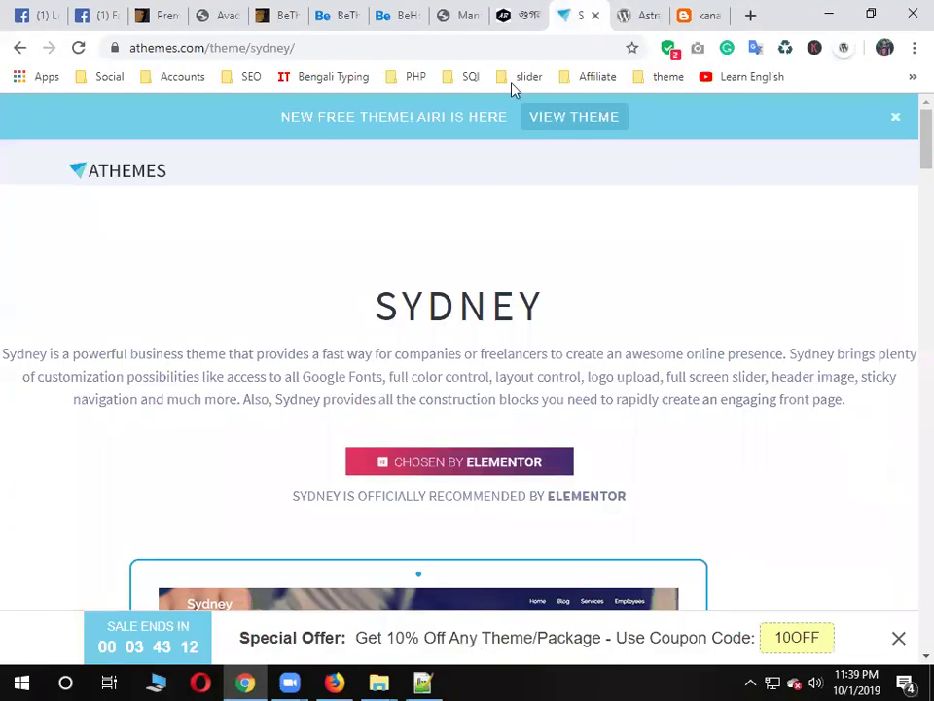
pyautogui.click(500, 15)
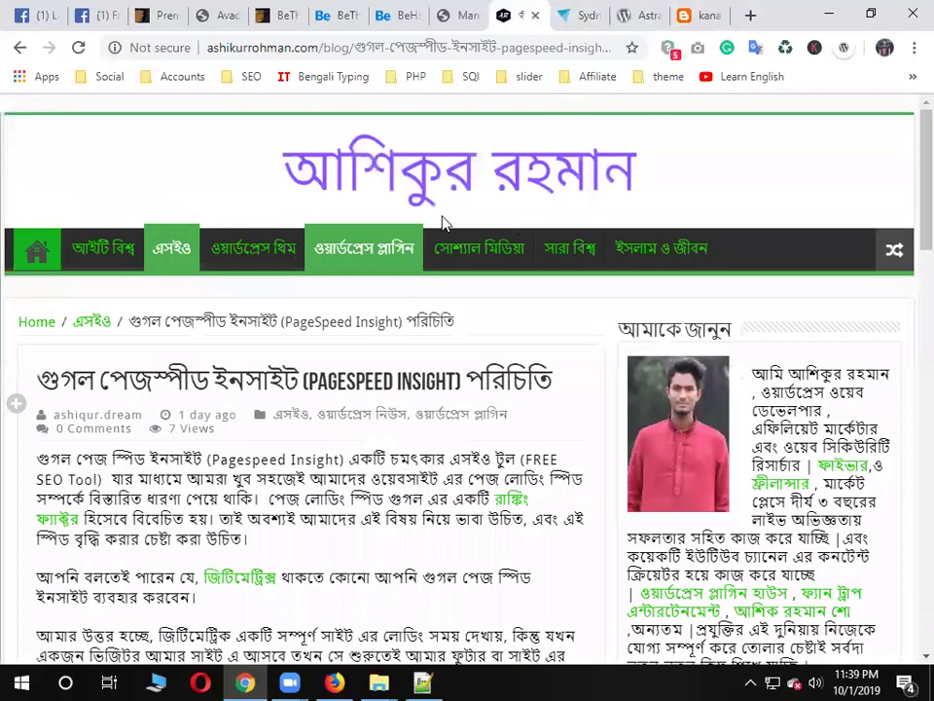
# Review the ThemeForest WordPress best sellers, the Avada demo, the BeTheme item page and the Sydney theme page
pyautogui.click(282, 13)
pyautogui.click(153, 10)
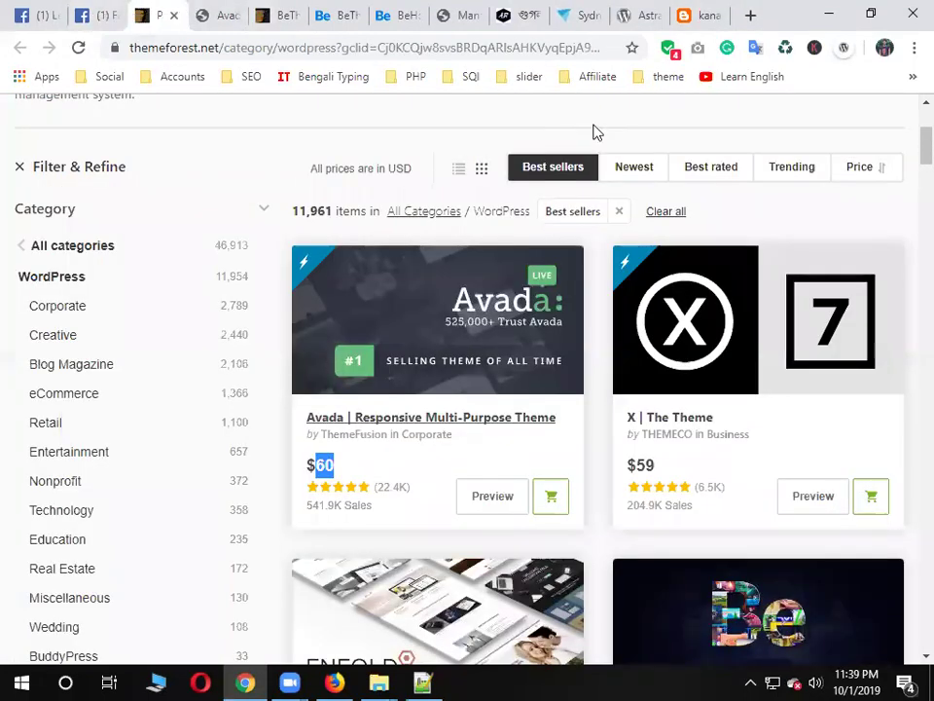
pyautogui.click(224, 12)
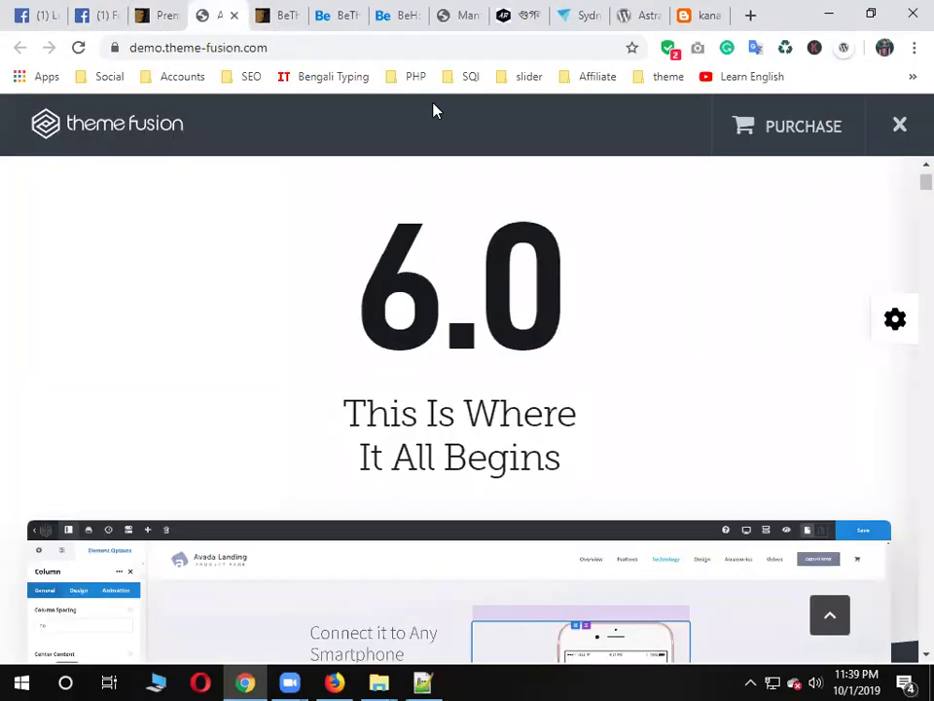
pyautogui.click(285, 11)
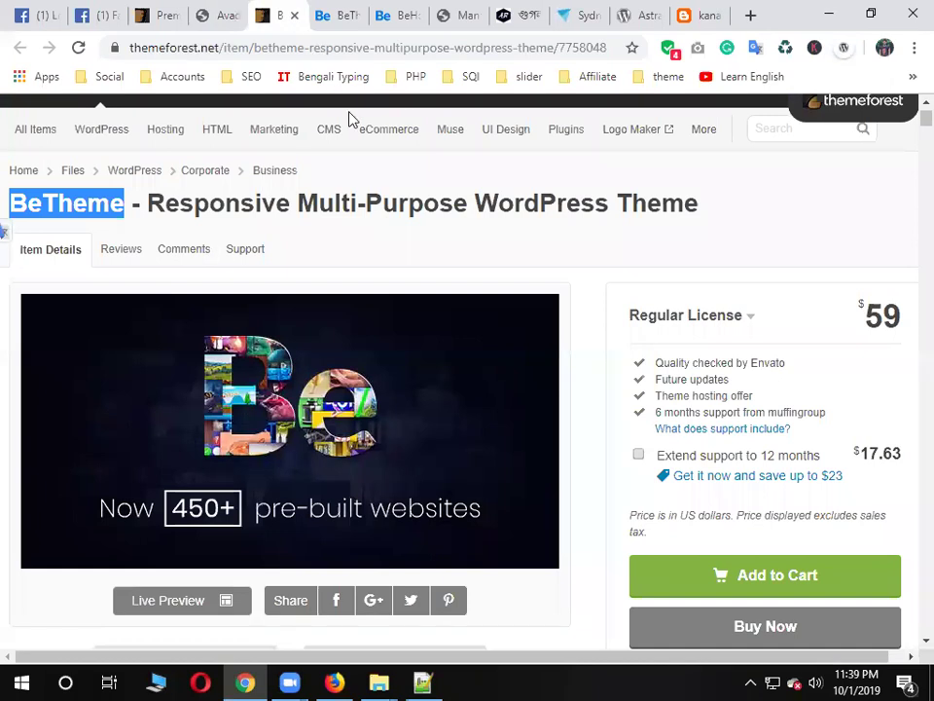
pyautogui.click(563, 12)
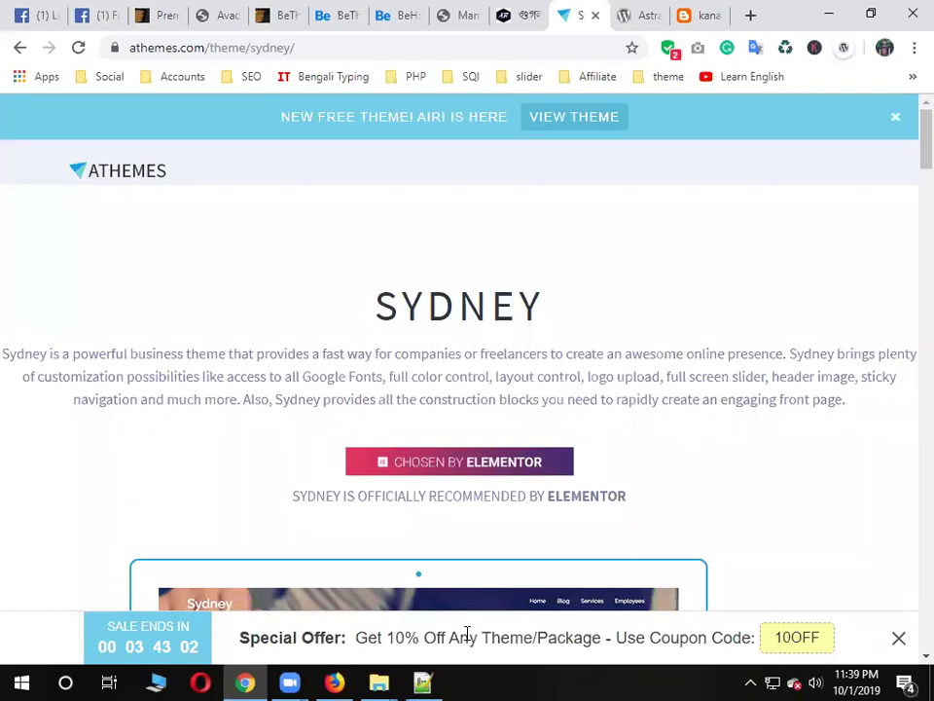
# Close the Blogspot site's page and return to the course outline post in the Facebook course group
pyautogui.click(701, 15)
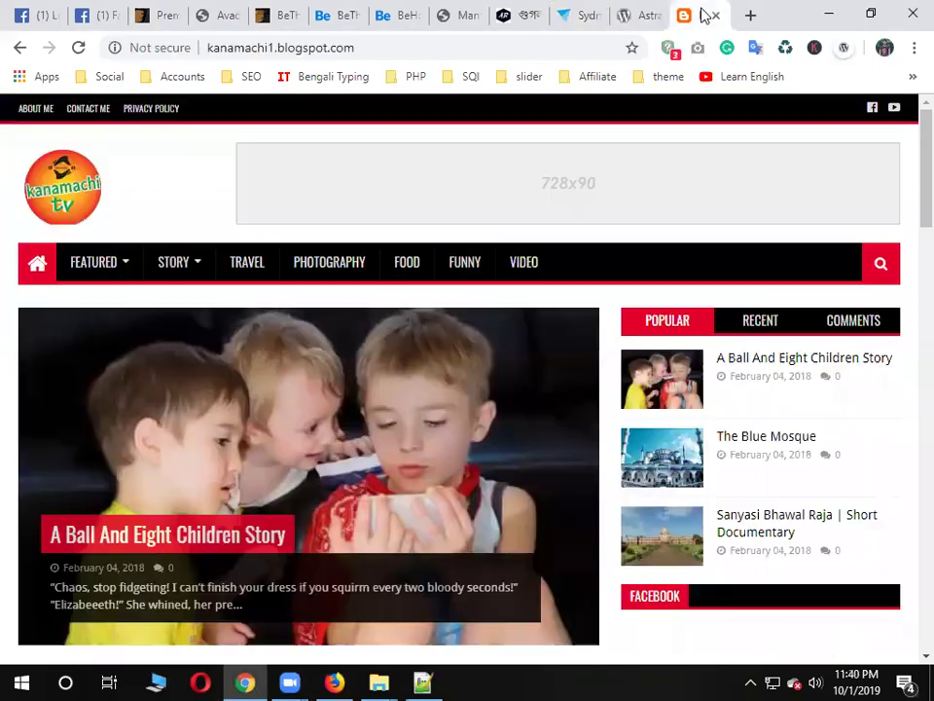
pyautogui.click(716, 14)
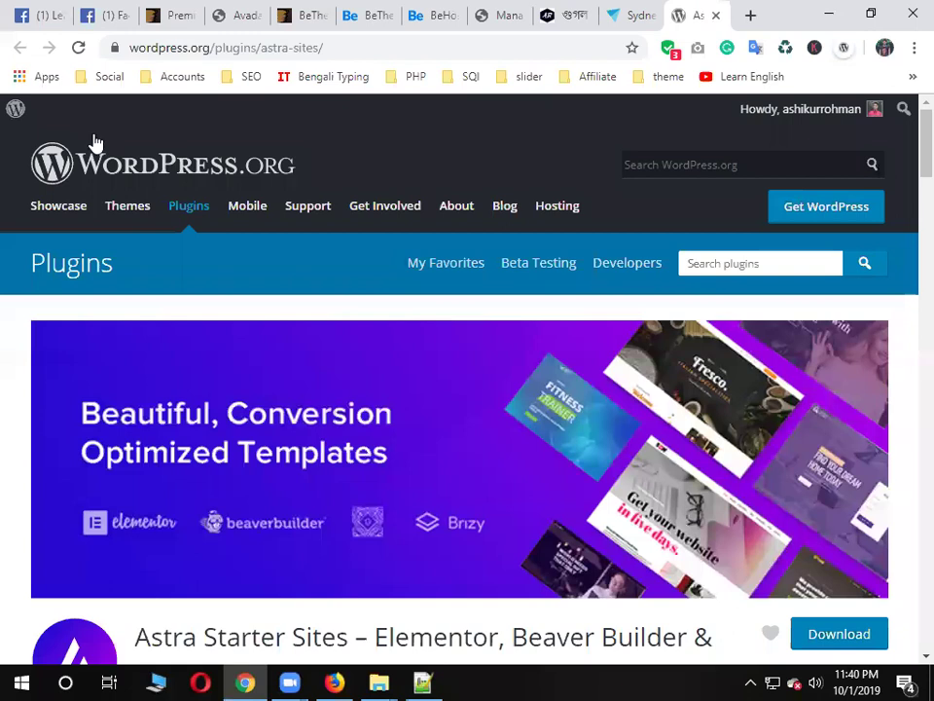
pyautogui.click(26, 15)
pyautogui.scroll(-1, 429, 425)
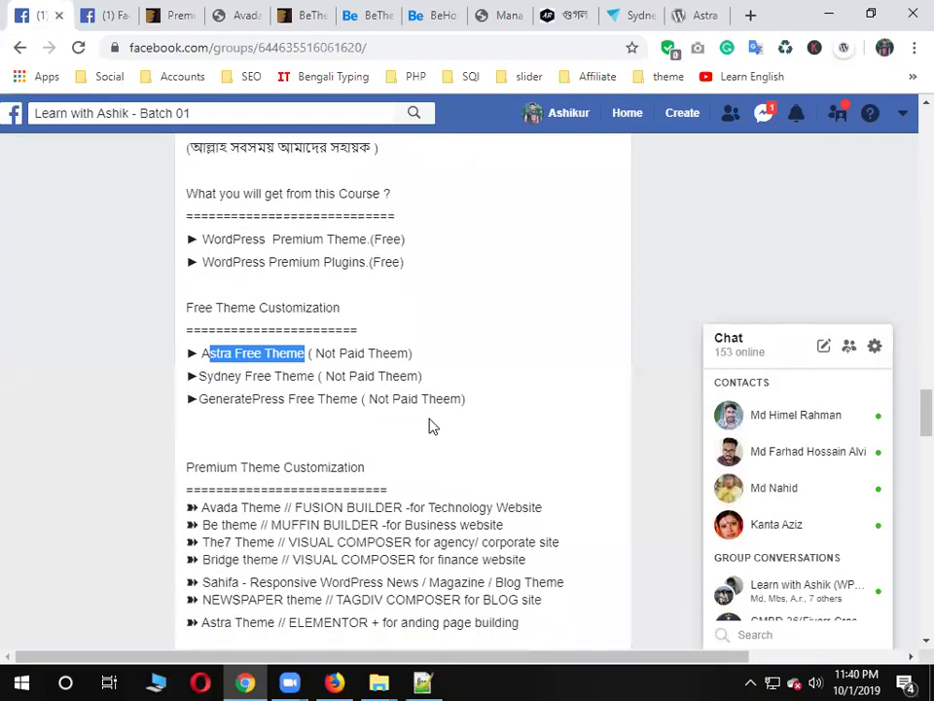
# Highlight the Astra, Sydney and GeneratePress entries under Free Theme Customization in the course outline
pyautogui.moveTo(241, 355); pyautogui.dragTo(261, 354)
pyautogui.moveTo(190, 354); pyautogui.dragTo(209, 354)
pyautogui.keyDown('shift'); pyautogui.click(475, 417); pyautogui.keyUp('shift')
pyautogui.click(491, 423)
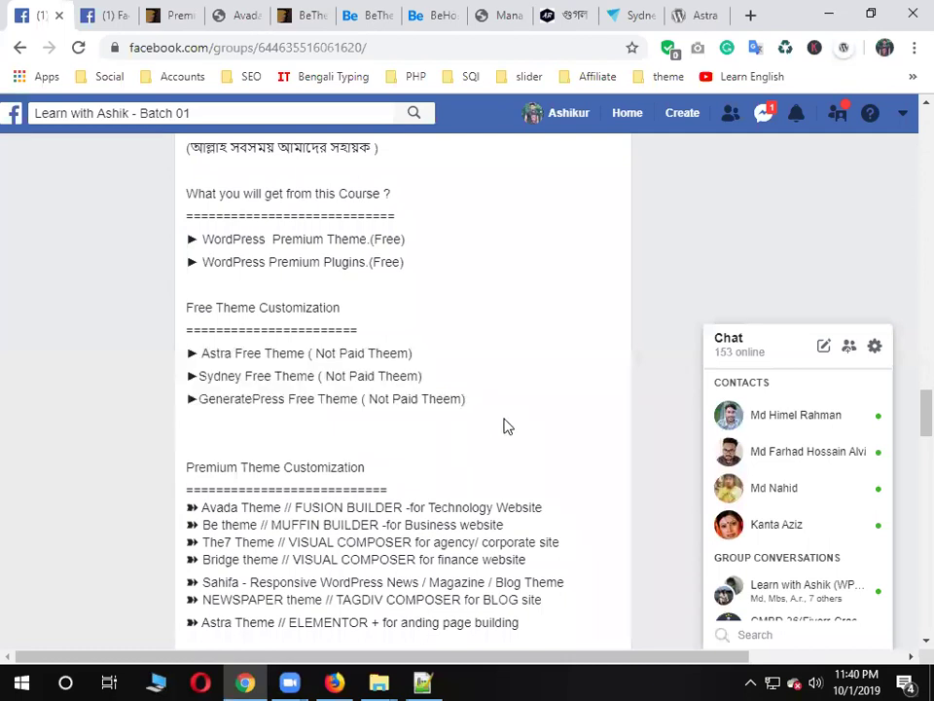
pyautogui.moveTo(471, 406); pyautogui.dragTo(188, 351)
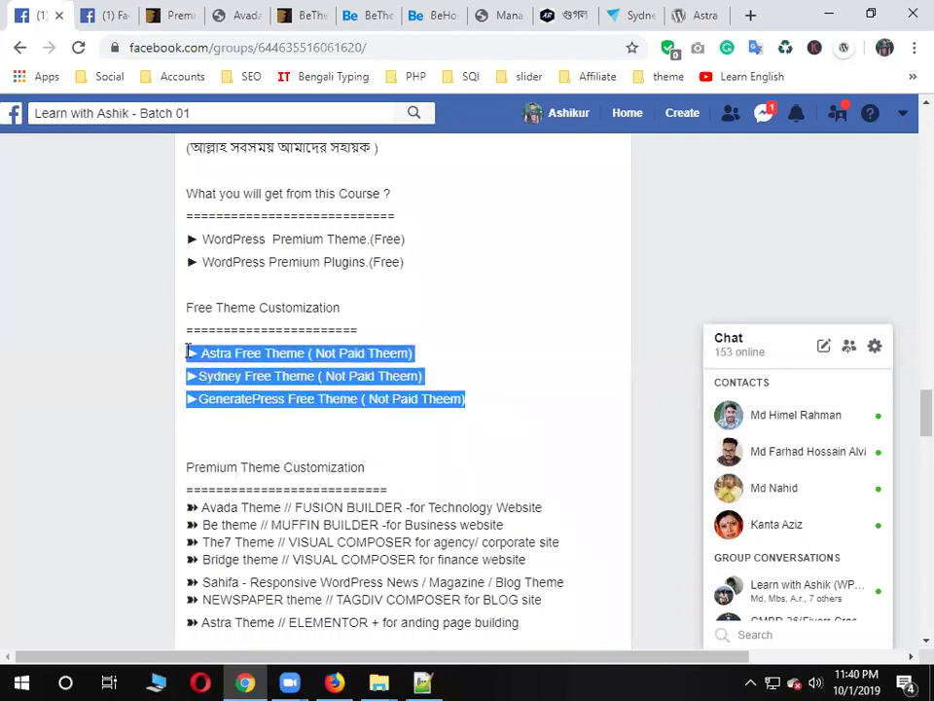
pyautogui.click(413, 352)
# Read the Premium Theme Customization and Page Builder lists in the course outline
pyautogui.scroll(-2, 365, 431)
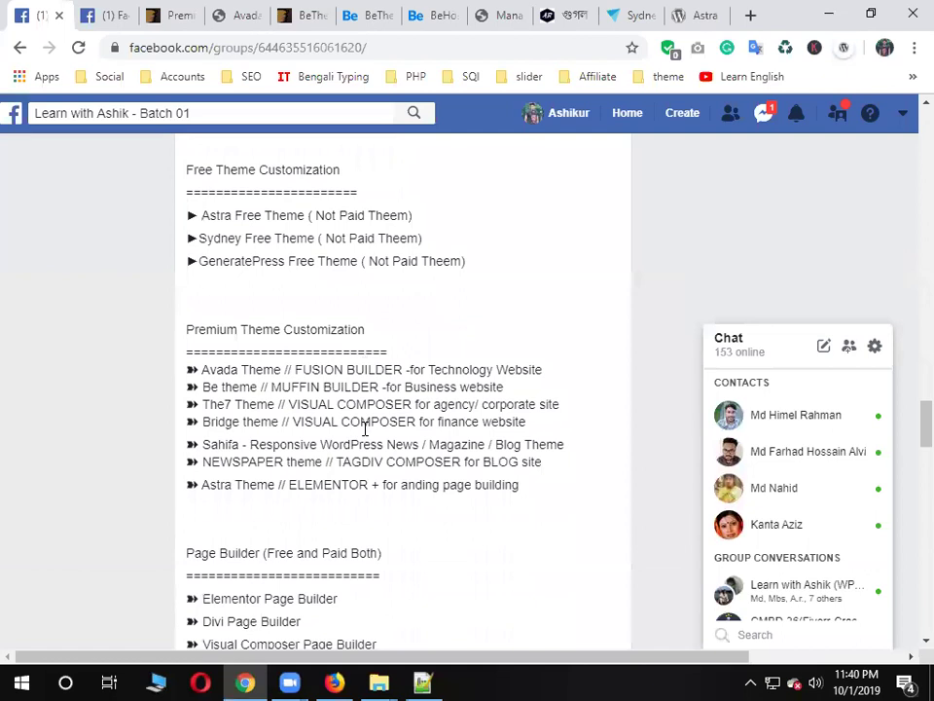
pyautogui.scroll(-1, 365, 464)
pyautogui.scroll(3, 396, 404)
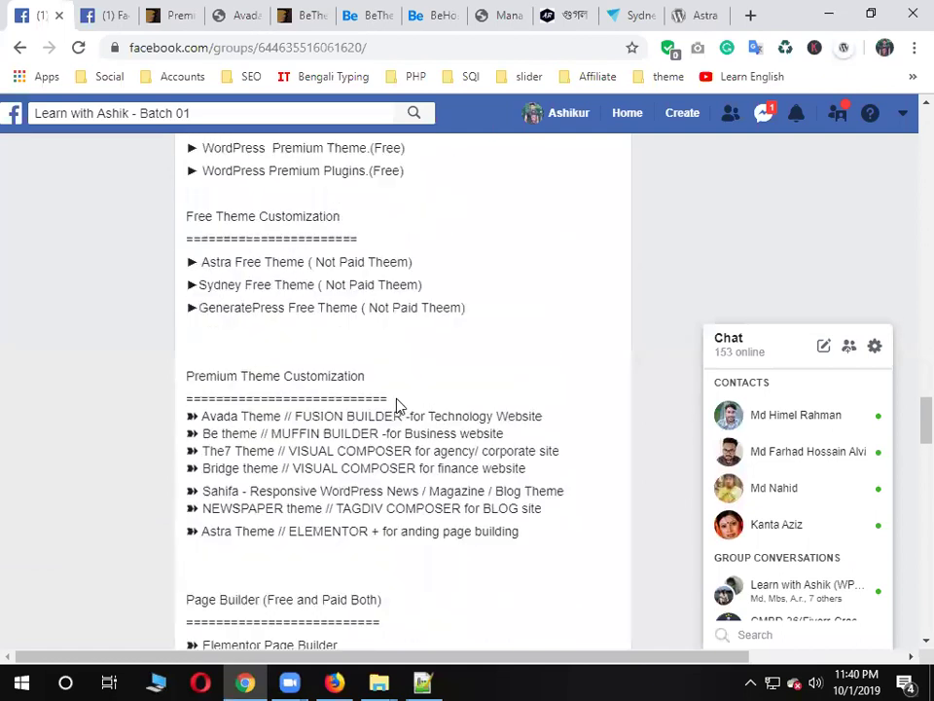
# Point out the GeneratePress and Astra free theme entries in the course outline by highlighting their text
pyautogui.moveTo(467, 400); pyautogui.dragTo(204, 403)
pyautogui.click(388, 443)
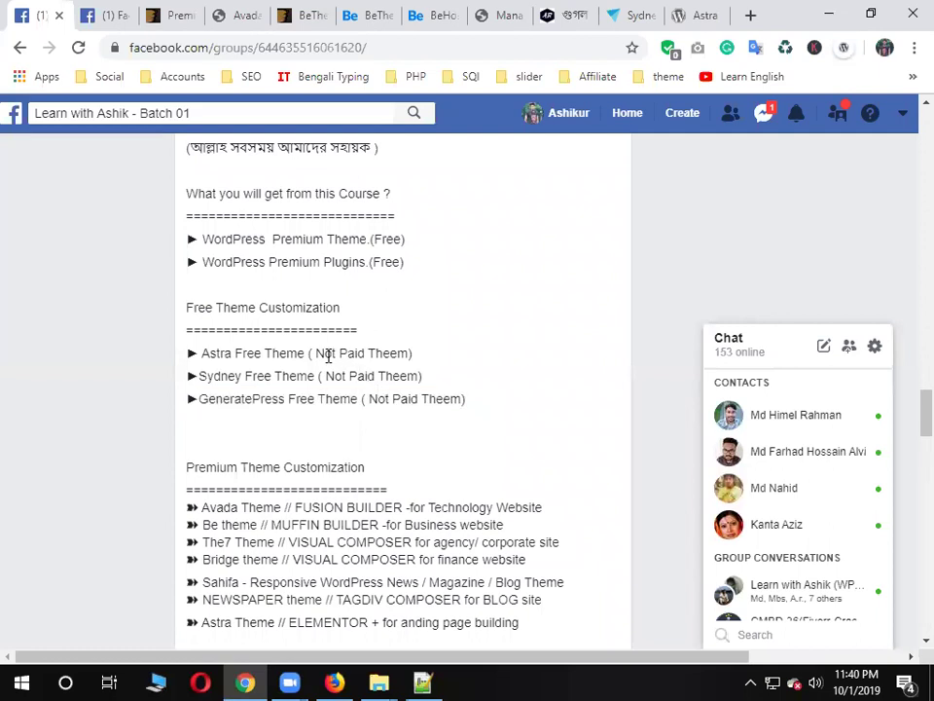
pyautogui.moveTo(312, 353); pyautogui.dragTo(202, 360)
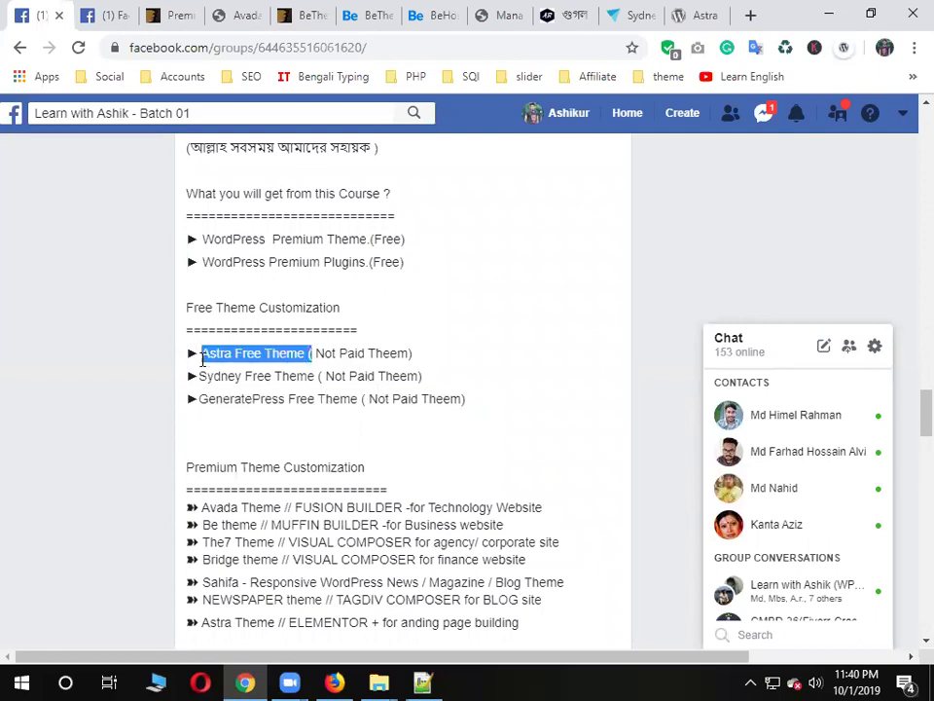
# Show the Sydney and Astra pages, highlight the Bengali blog's site title and look through its PageSpeed Insight article down to the comments
pyautogui.click(644, 12)
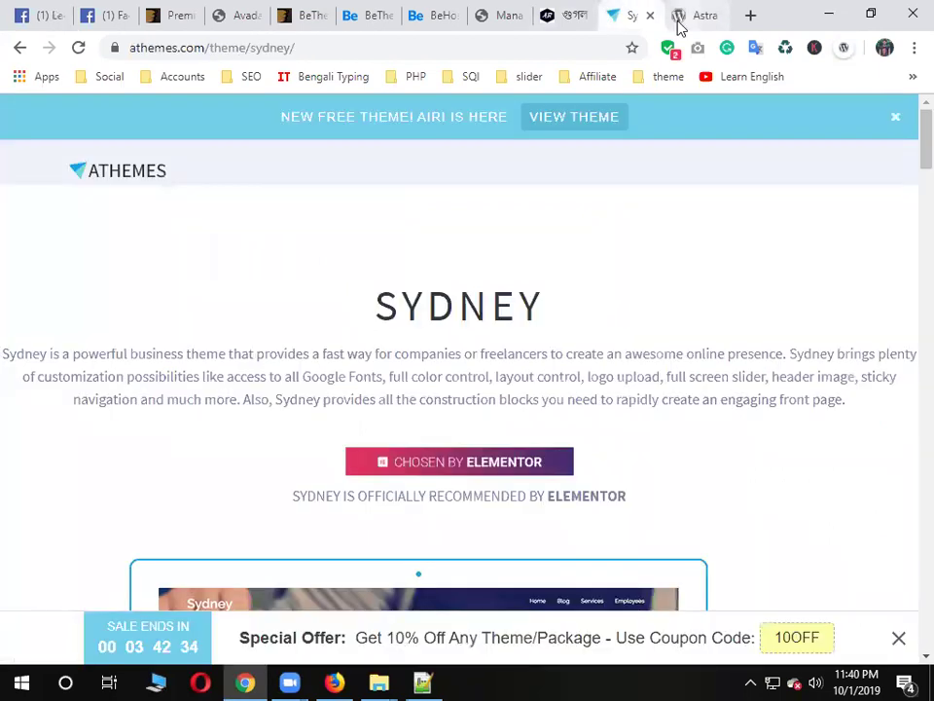
pyautogui.click(676, 14)
pyautogui.click(622, 13)
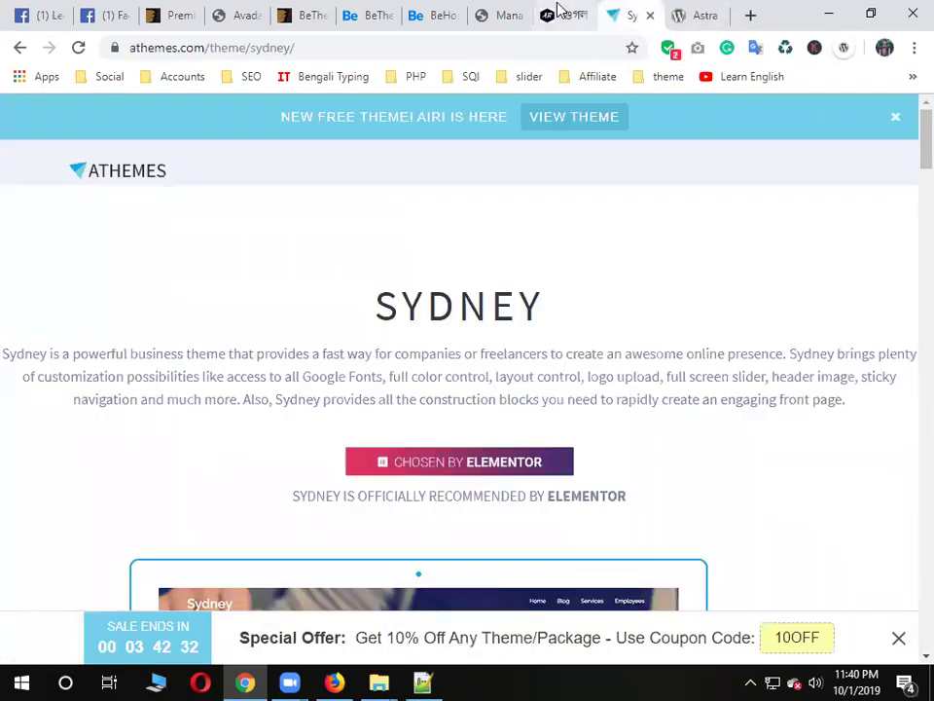
pyautogui.click(558, 13)
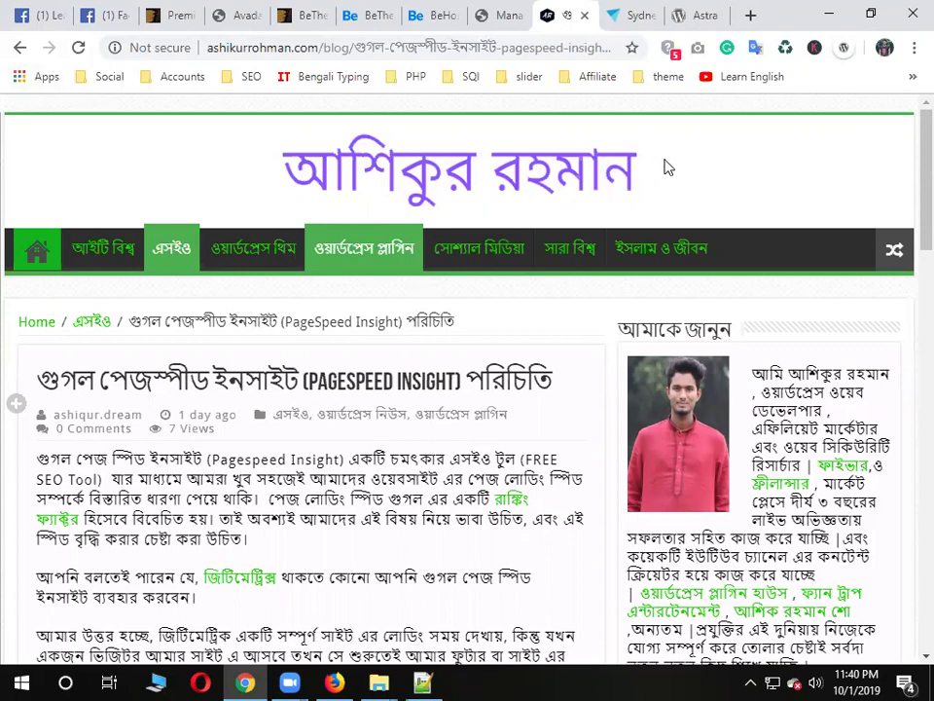
pyautogui.moveTo(666, 168); pyautogui.dragTo(246, 184)
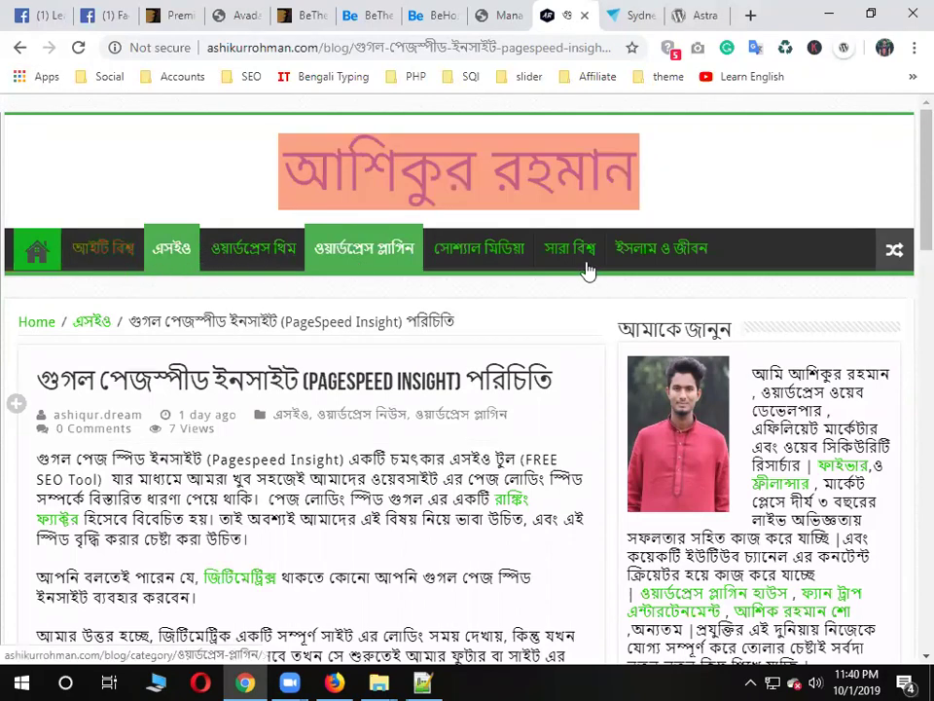
pyautogui.scroll(-5, 483, 334)
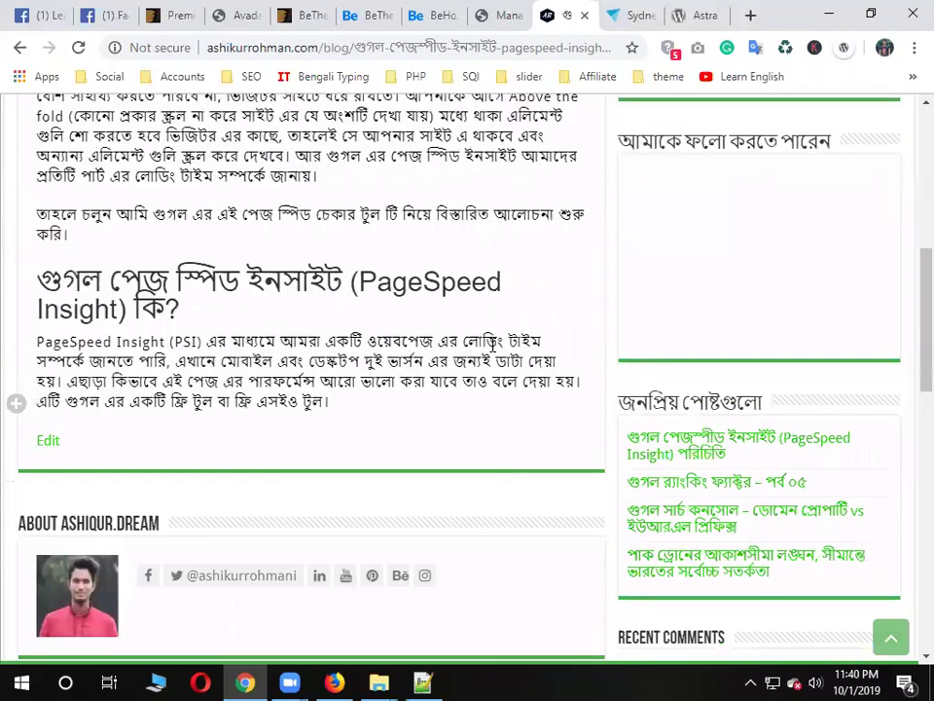
pyautogui.scroll(-10, 492, 344)
pyautogui.scroll(1, 515, 350)
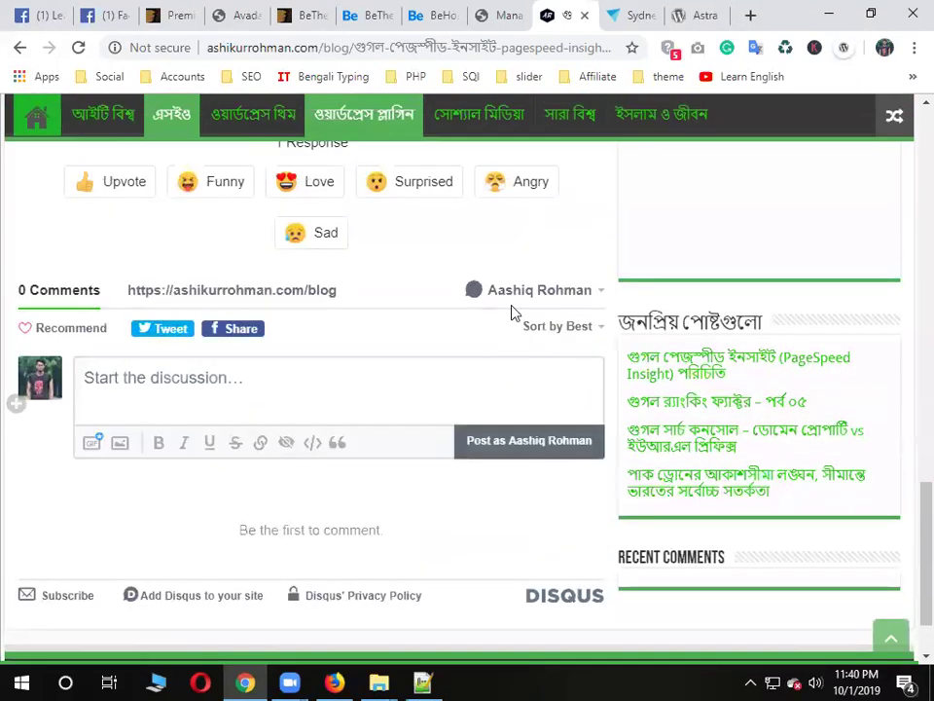
# Check the list of recent messages on the Facebook home page and close it again
pyautogui.click(114, 15)
pyautogui.click(765, 115)
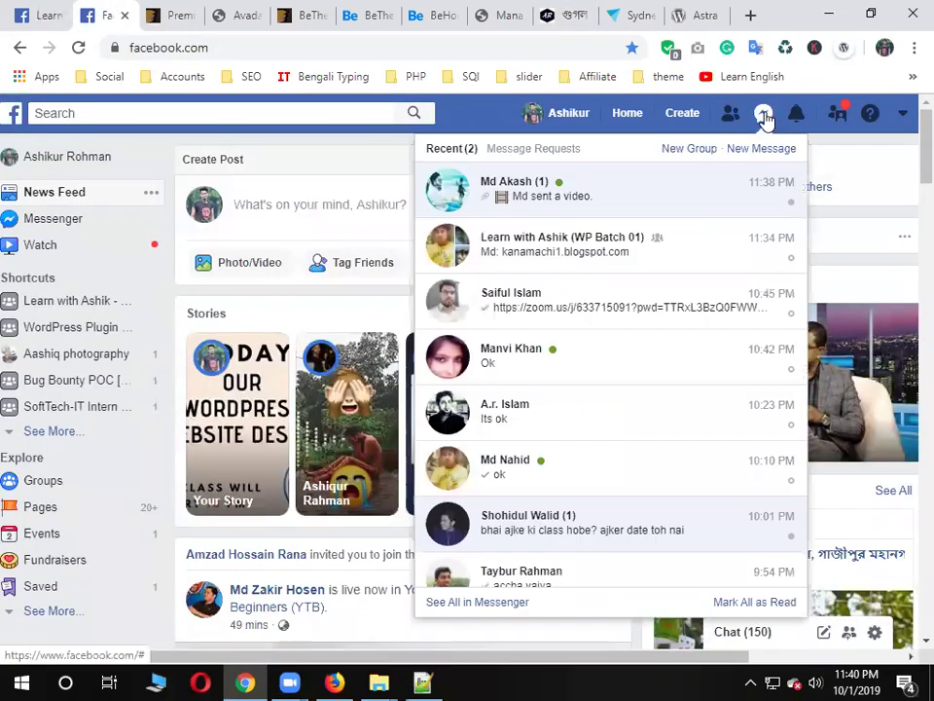
pyautogui.click(765, 117)
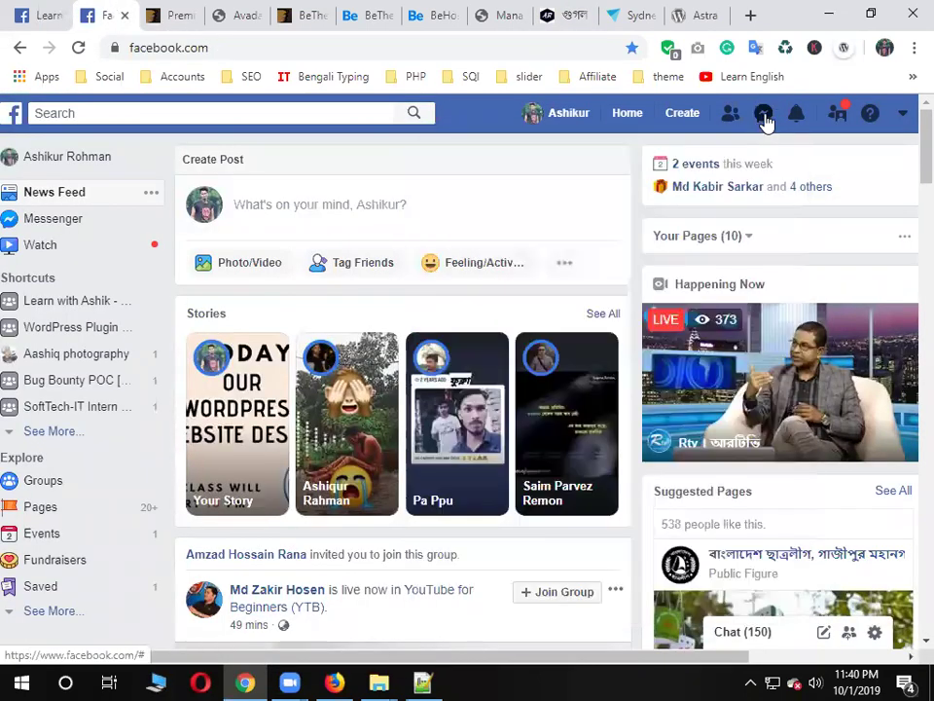
# Revisit the Astra Starter Sites, Sydney and blog theme management pages, and return to the course outline post
pyautogui.click(706, 14)
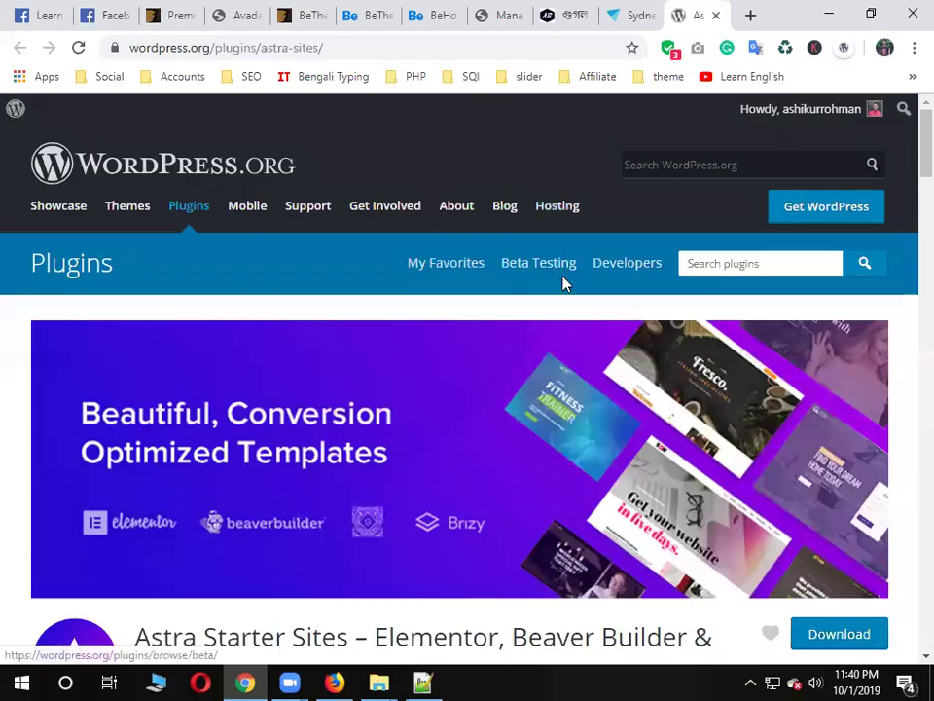
pyautogui.click(637, 15)
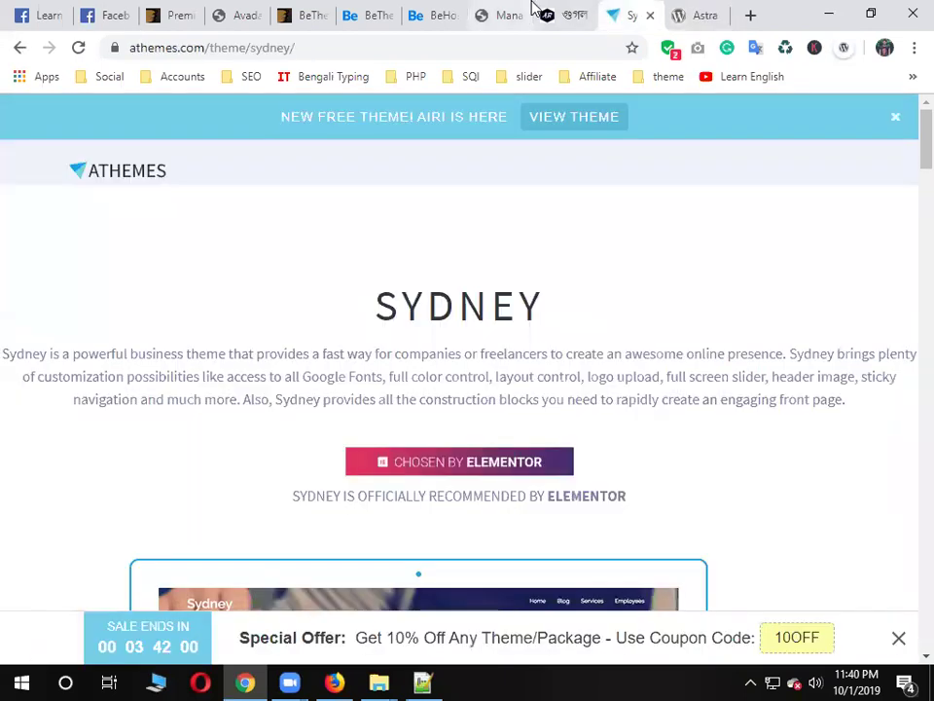
pyautogui.click(504, 14)
pyautogui.click(38, 11)
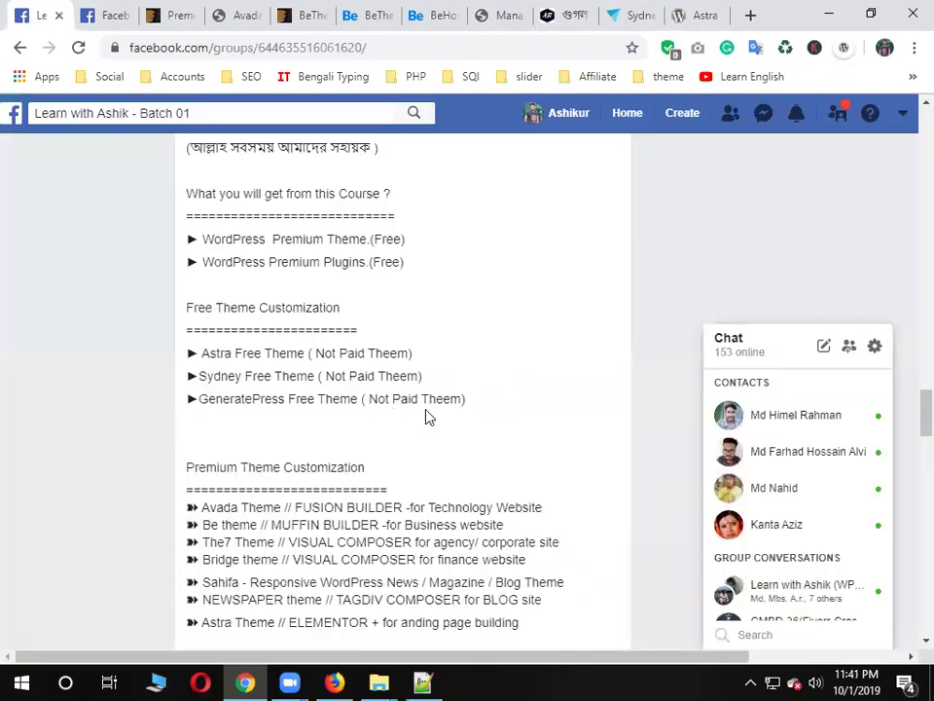
# Highlight the Premium Theme Customization list and individual entries such as Avada, The7, Bridge and Sahifa in the course outline
pyautogui.scroll(-2, 428, 417)
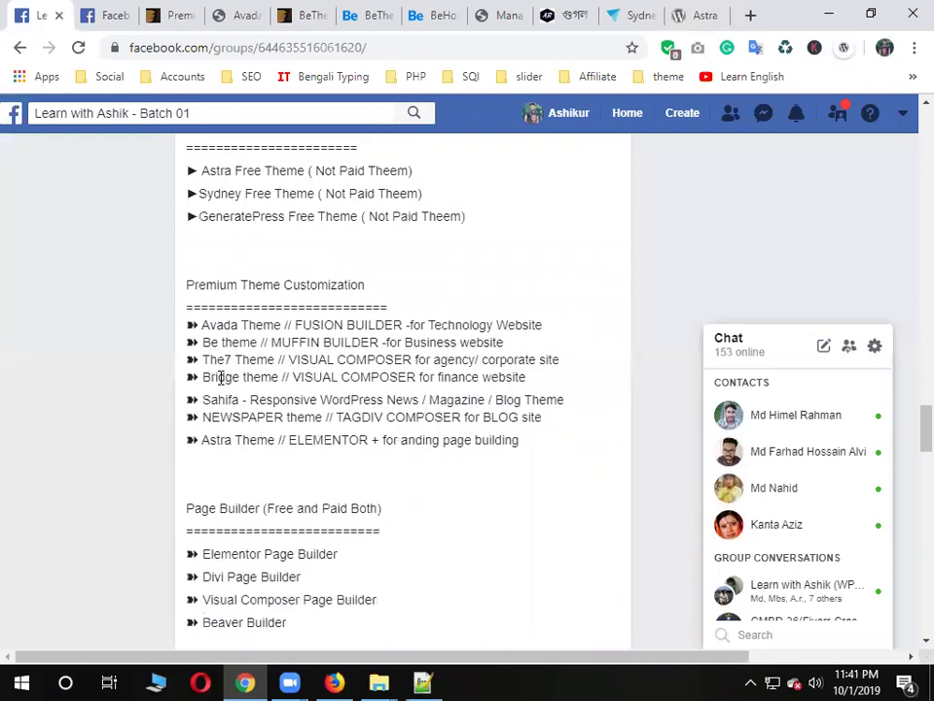
pyautogui.moveTo(544, 443); pyautogui.dragTo(177, 330)
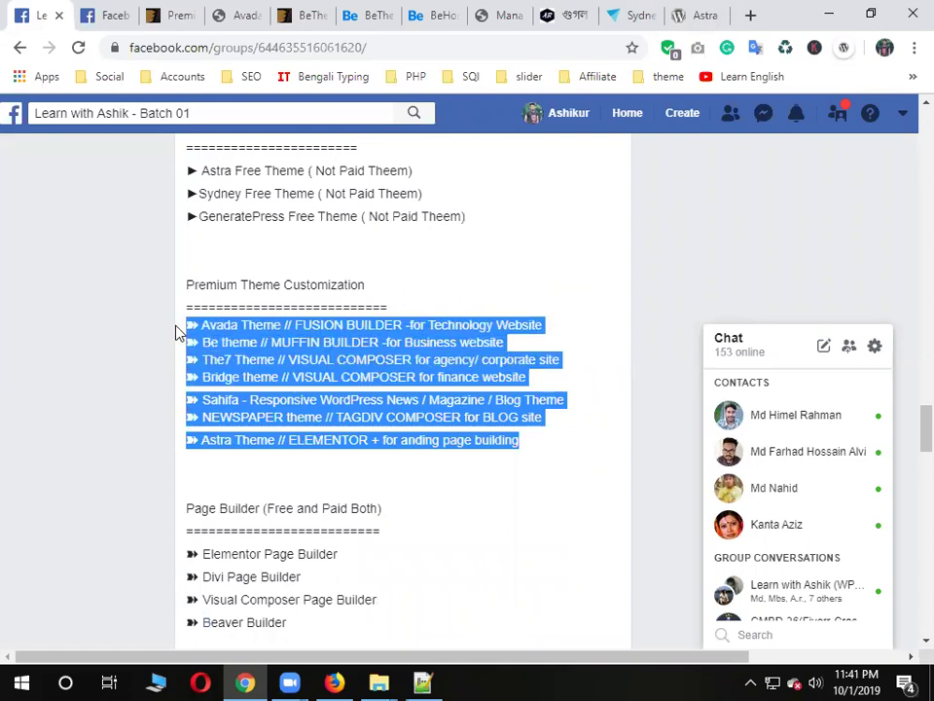
pyautogui.click(425, 313)
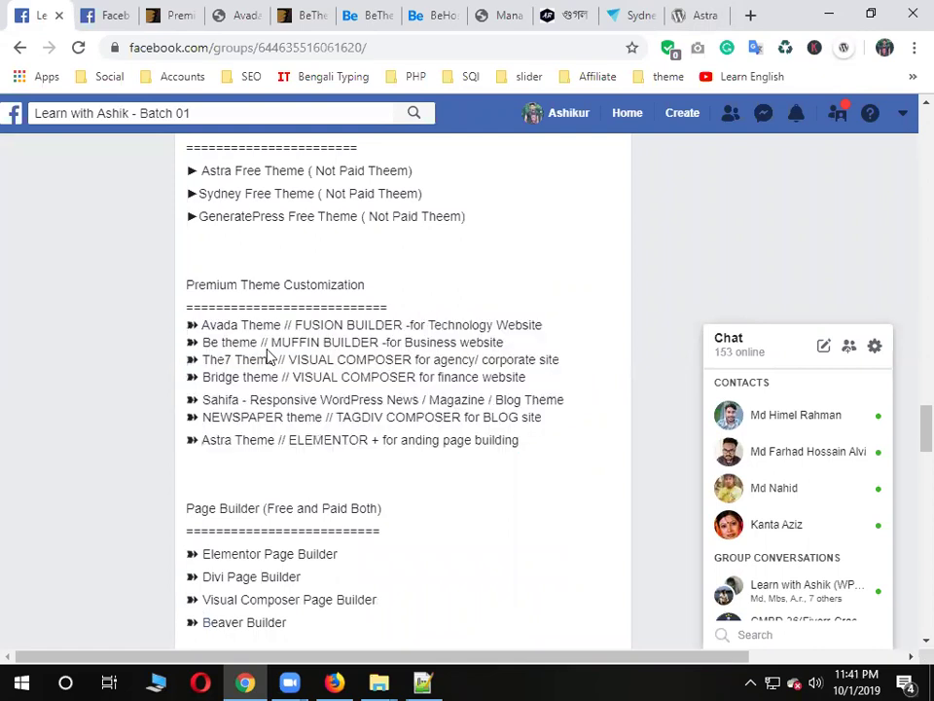
pyautogui.moveTo(206, 326); pyautogui.dragTo(226, 319)
pyautogui.click(578, 338)
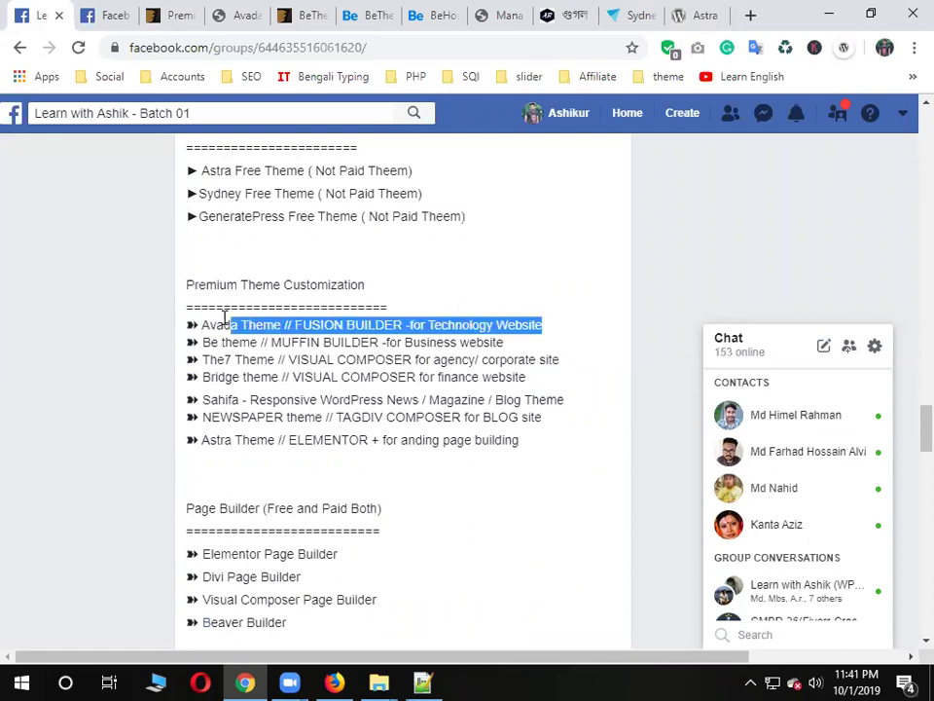
pyautogui.click(288, 326)
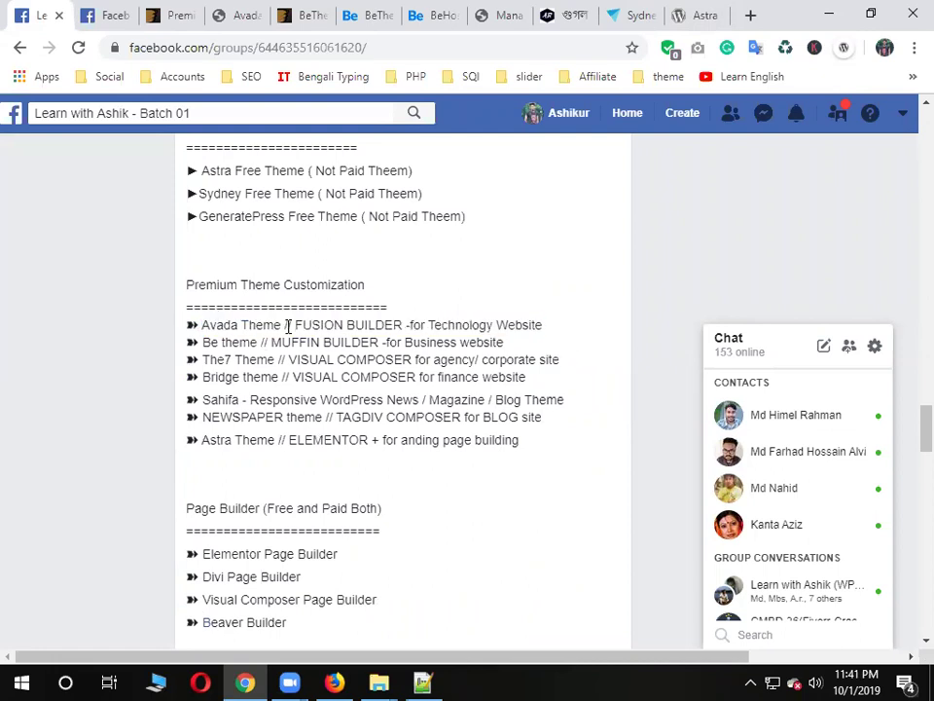
pyautogui.moveTo(284, 325); pyautogui.dragTo(206, 362)
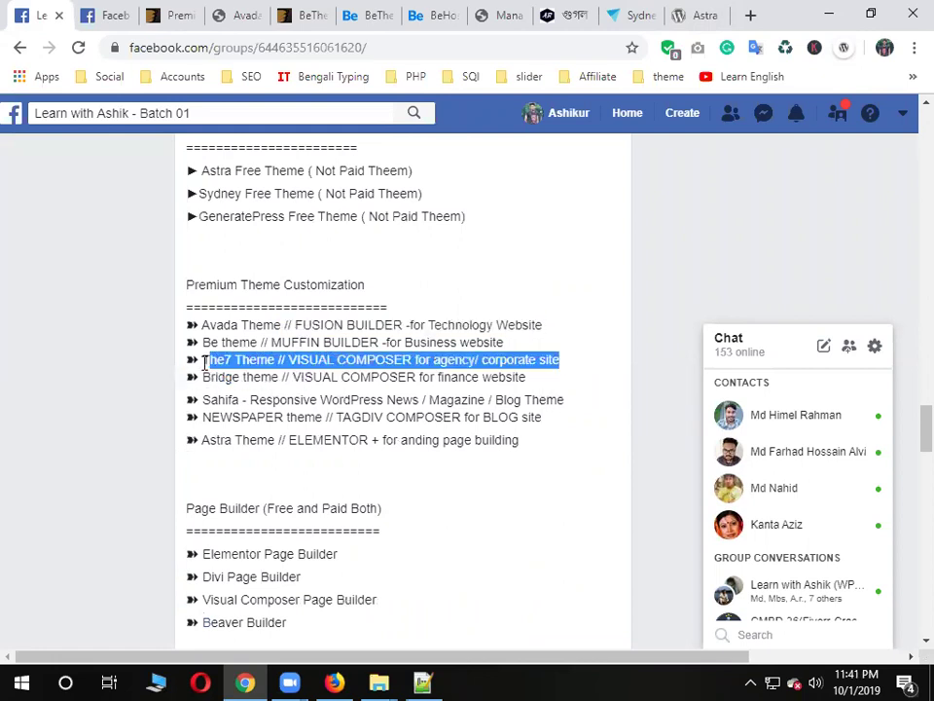
pyautogui.click(415, 384)
pyautogui.moveTo(542, 388); pyautogui.dragTo(214, 380)
pyautogui.click(417, 401)
pyautogui.tripleClick(418, 401)
pyautogui.click(491, 470)
# Close the Astra Starter Sites, Sydney, blog article, theme management and BeHost demo pages
pyautogui.scroll(3, 491, 470)
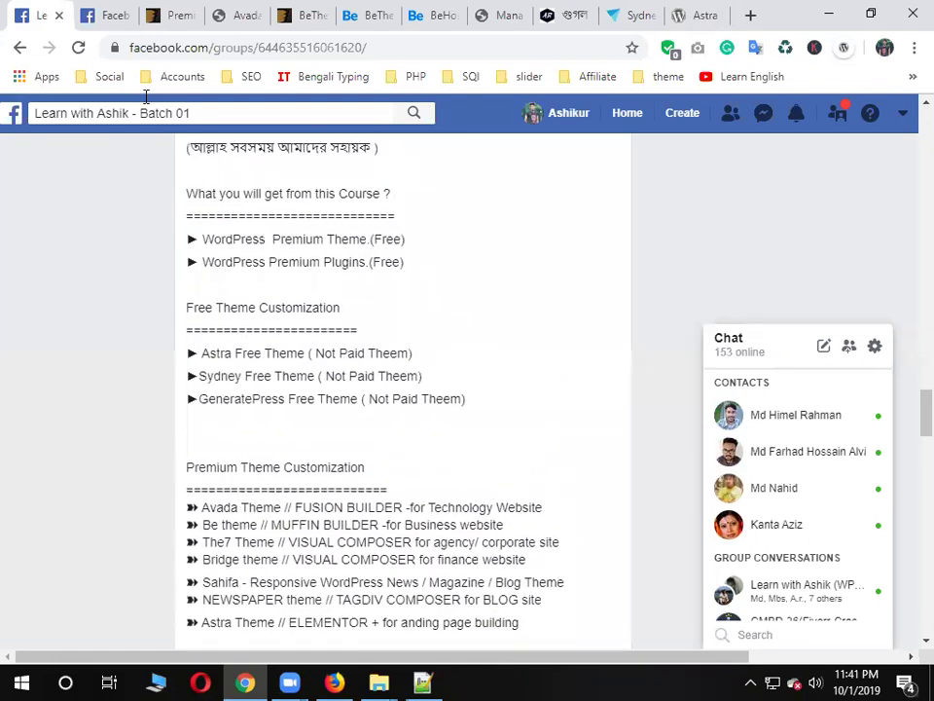
pyautogui.click(110, 14)
pyautogui.click(185, 14)
pyautogui.click(707, 17)
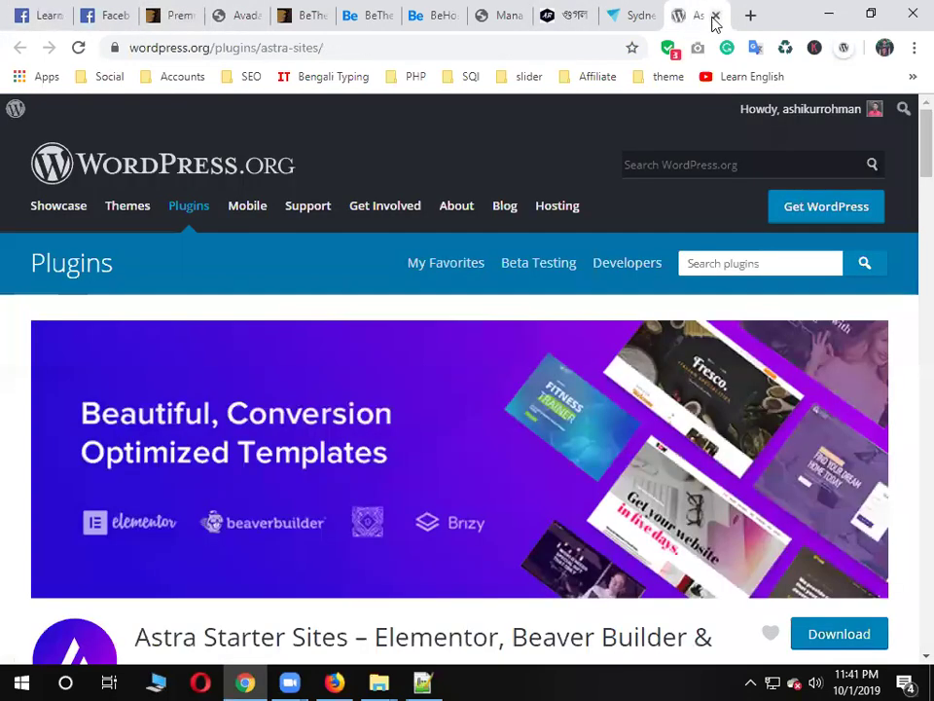
pyautogui.click(715, 17)
pyautogui.click(716, 17)
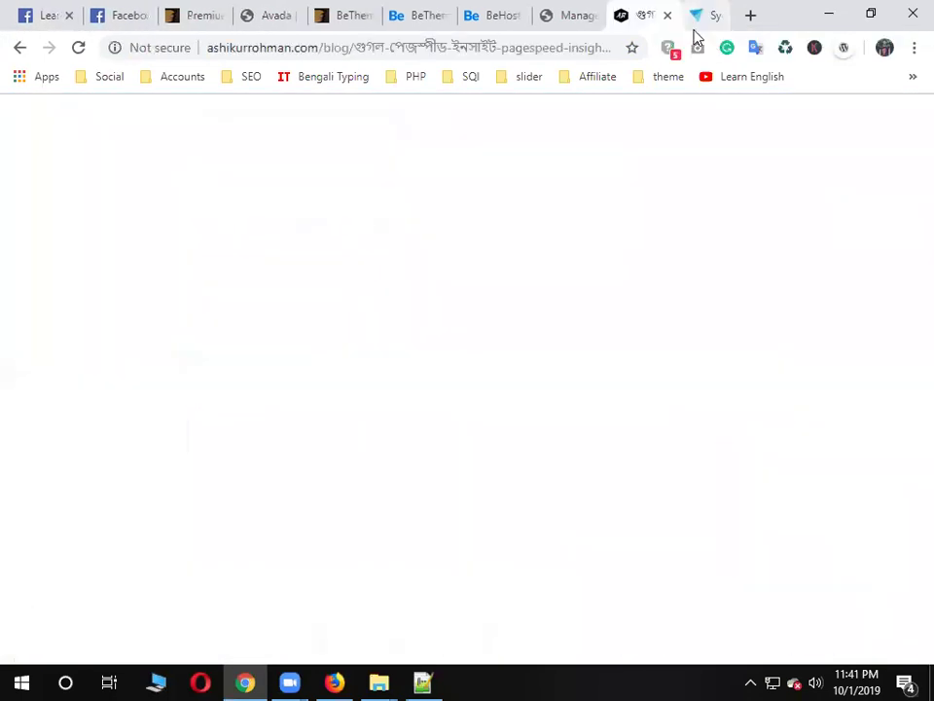
pyautogui.click(715, 16)
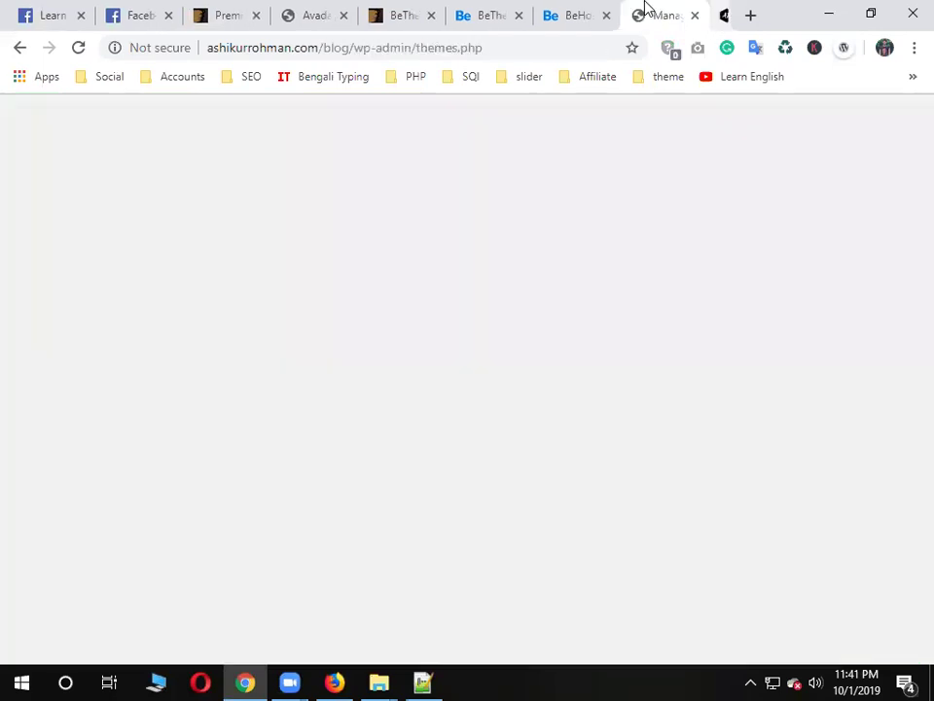
pyautogui.click(715, 15)
pyautogui.click(711, 16)
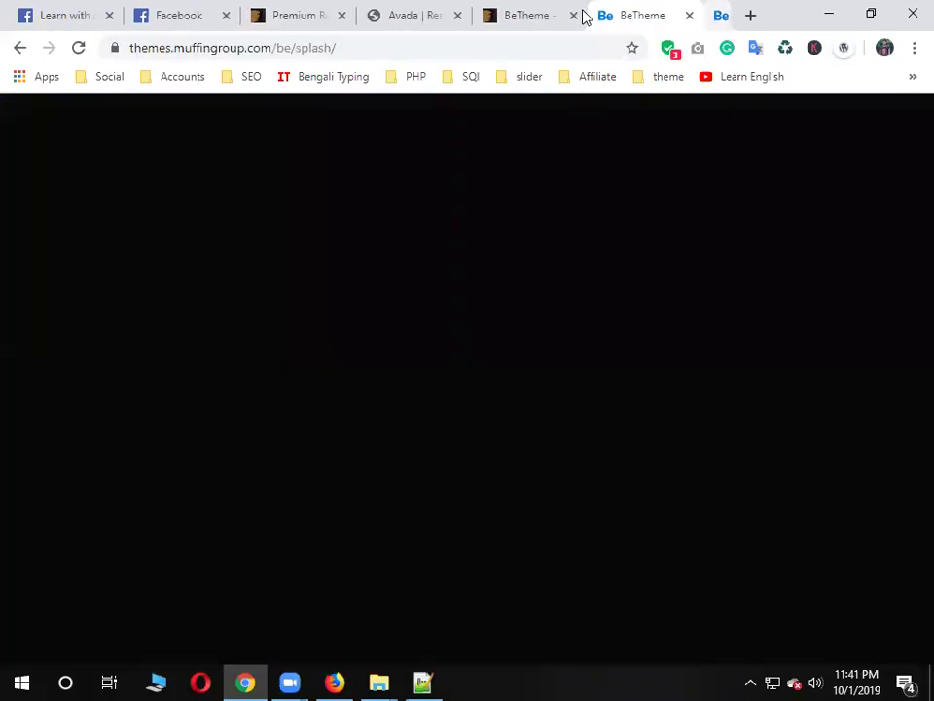
pyautogui.click(580, 15)
pyautogui.click(709, 25)
pyautogui.click(558, 11)
pyautogui.click(642, 25)
# Copy the web address of the ThemeForest WordPress category page
pyautogui.click(420, 16)
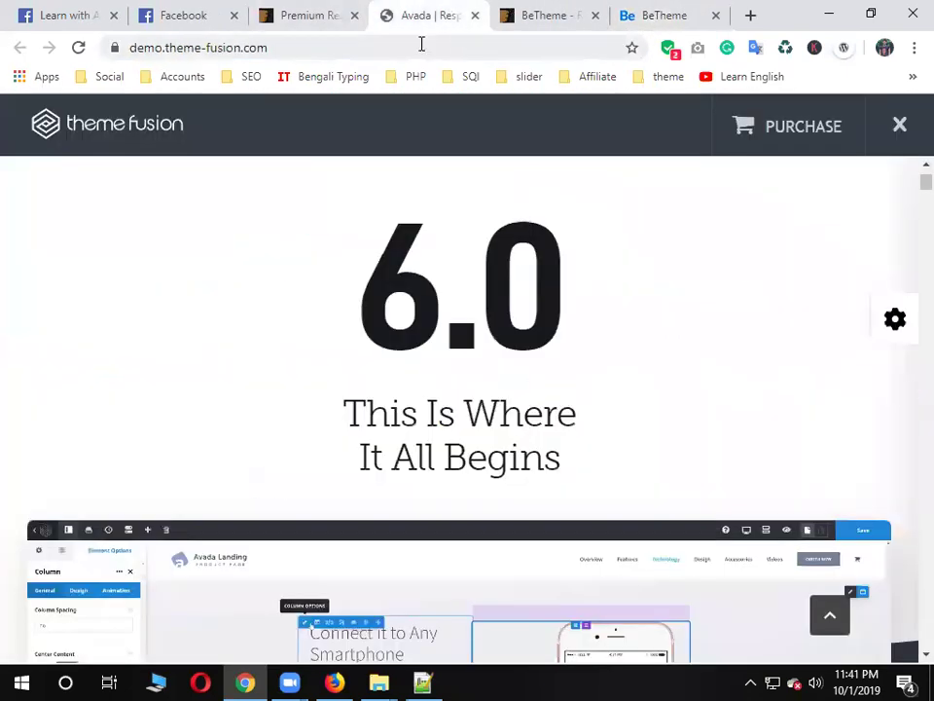
pyautogui.click(325, 16)
pyautogui.click(327, 49)
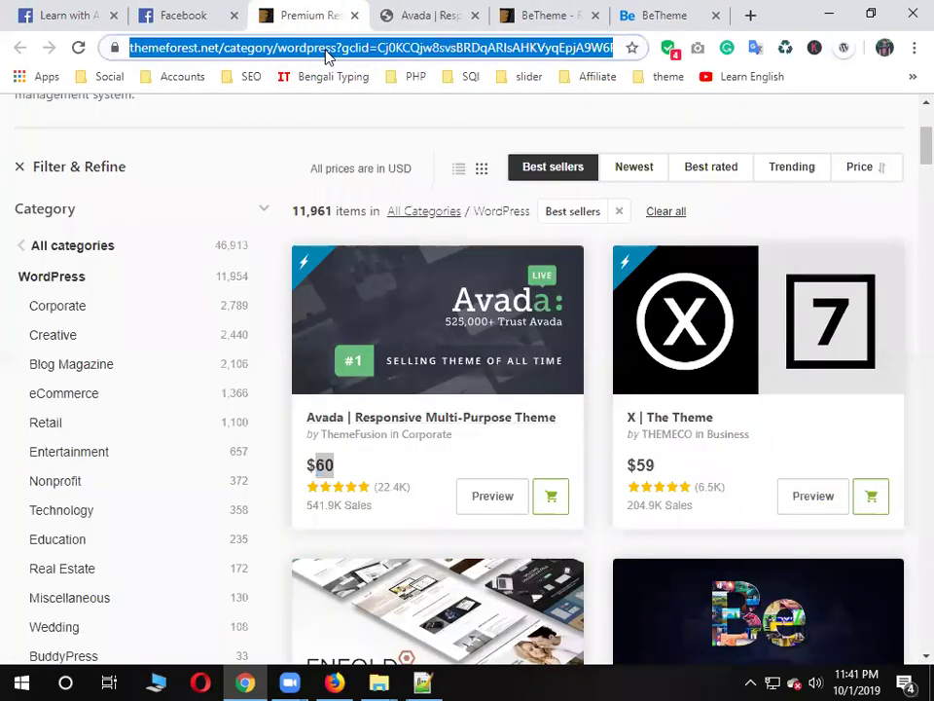
pyautogui.rightClick(325, 55)
pyautogui.click(415, 151)
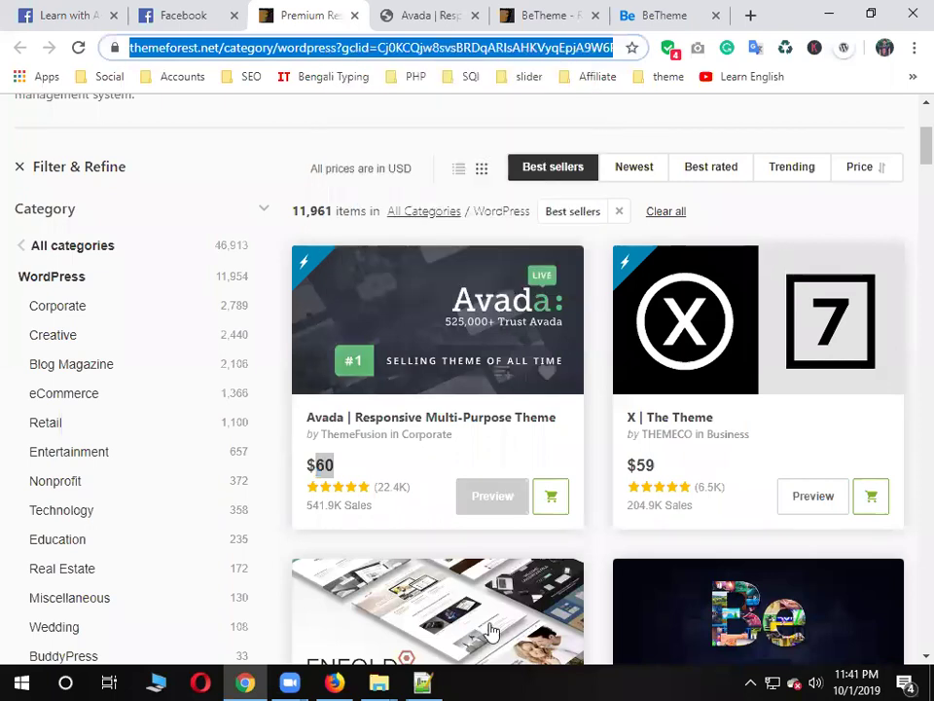
# Look through the Avada, Enfold, BeTheme, The7, Jupiter and Bridge listings among ThemeForest's WordPress best sellers
pyautogui.scroll(-8, 491, 633)
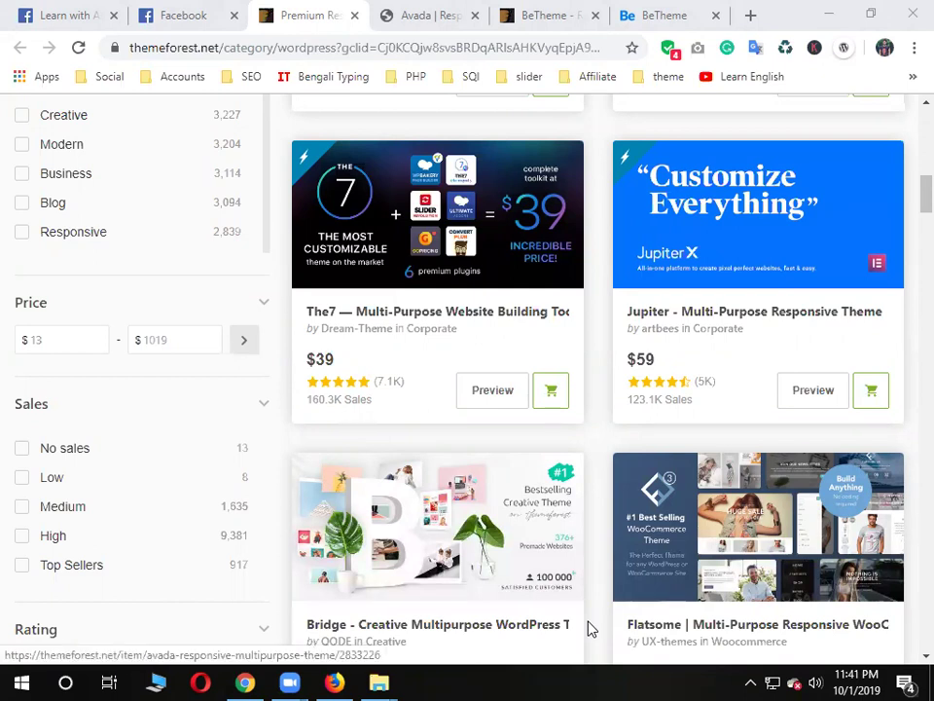
pyautogui.scroll(2, 584, 503)
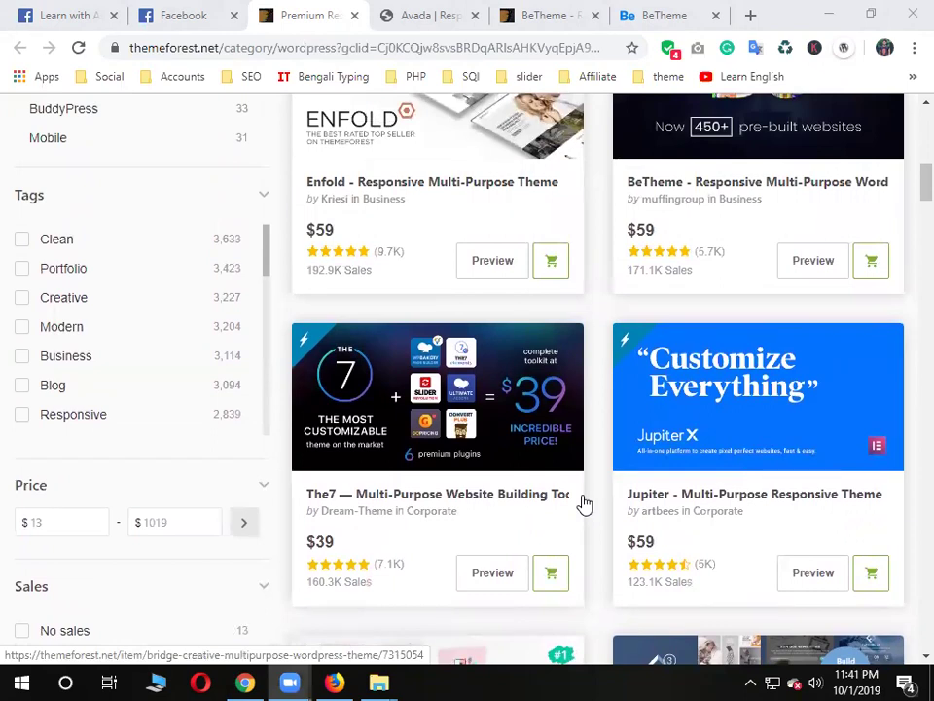
pyautogui.scroll(5, 583, 503)
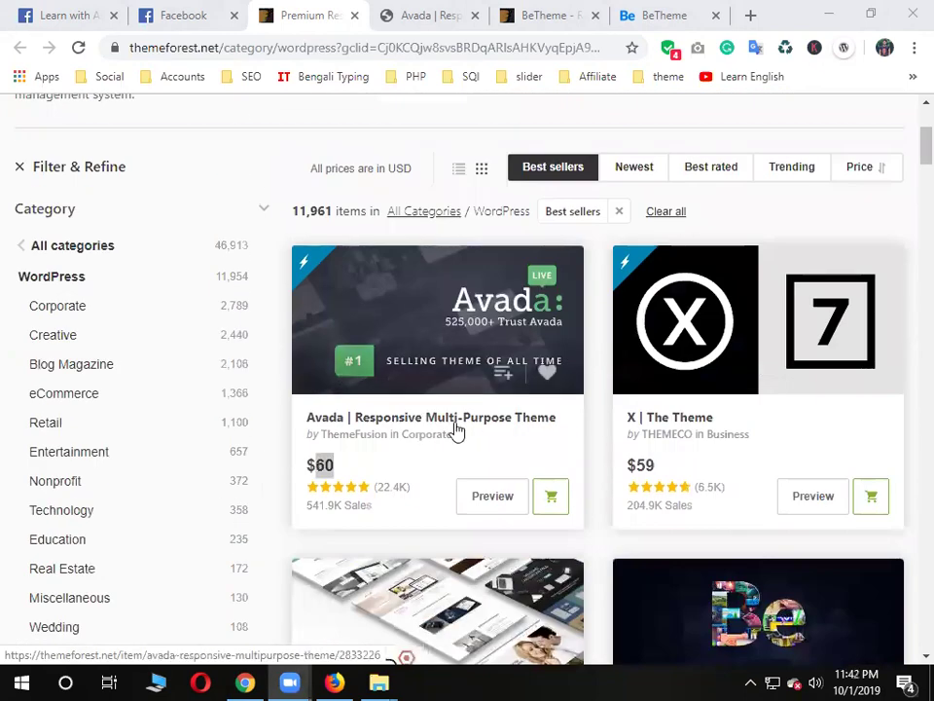
pyautogui.scroll(-3, 499, 487)
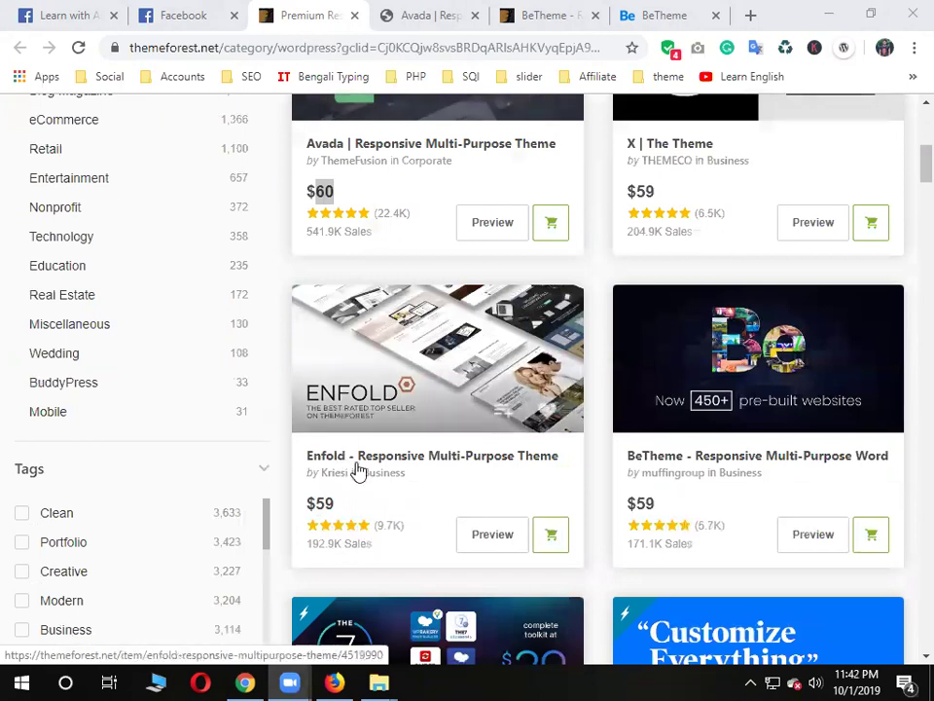
pyautogui.scroll(-3, 751, 463)
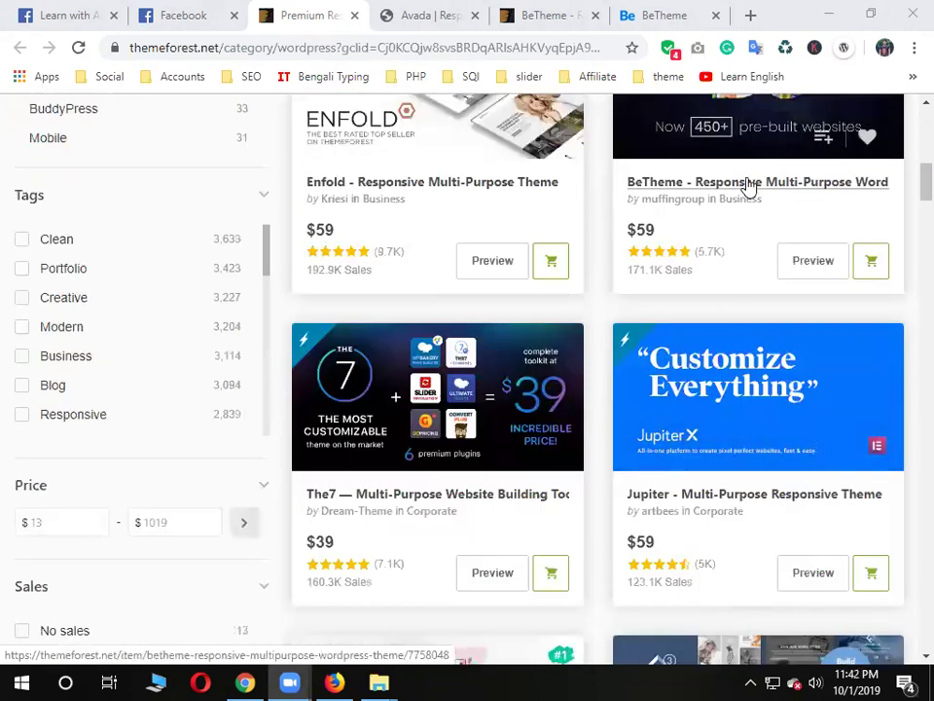
# Open the BeTheme item page in a new tab, highlight the theme name in its address and launch the theme's live preview
pyautogui.rightClick(678, 181)
pyautogui.click(771, 201)
pyautogui.click(331, 12)
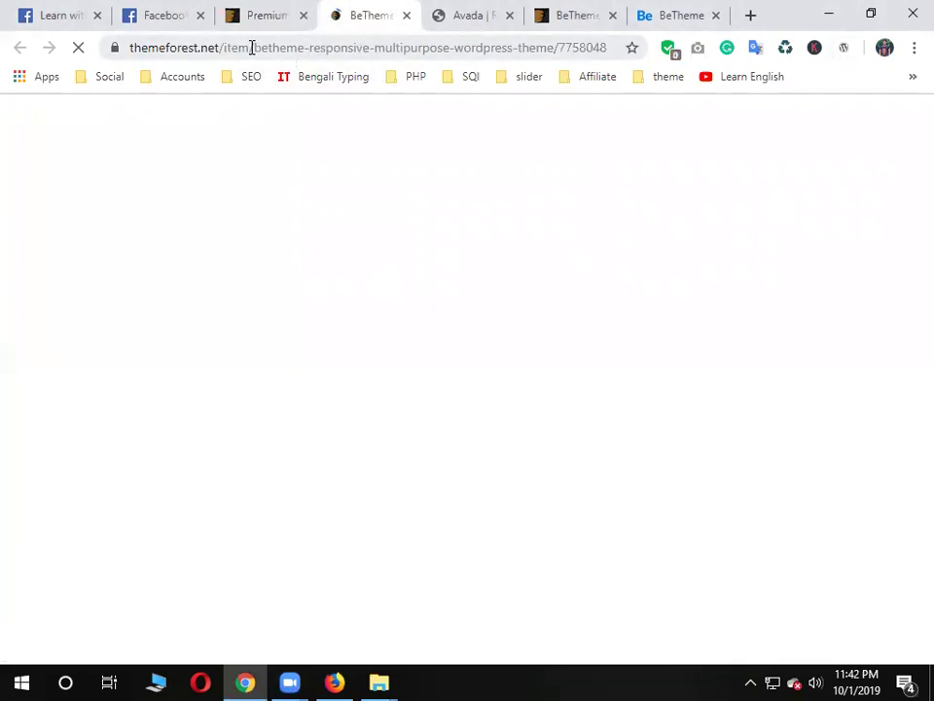
pyautogui.moveTo(251, 48); pyautogui.dragTo(411, 48)
pyautogui.scroll(-3, 292, 370)
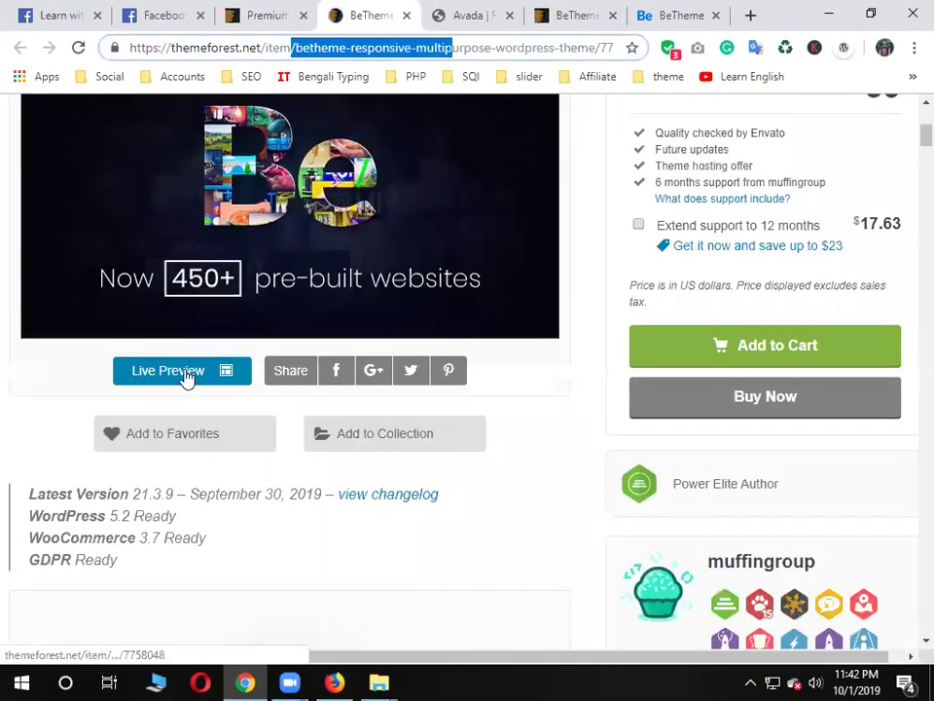
pyautogui.click(187, 378)
pyautogui.click(355, 16)
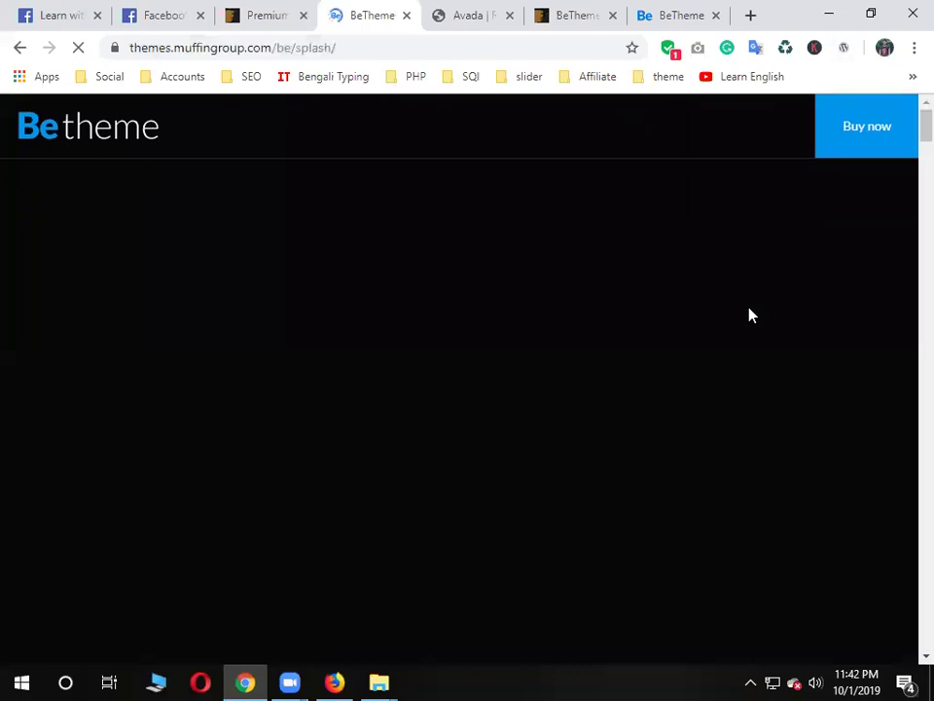
# Look through BeTheme's pre-built websites and filter the gallery by the Business category
pyautogui.scroll(-15, 545, 469)
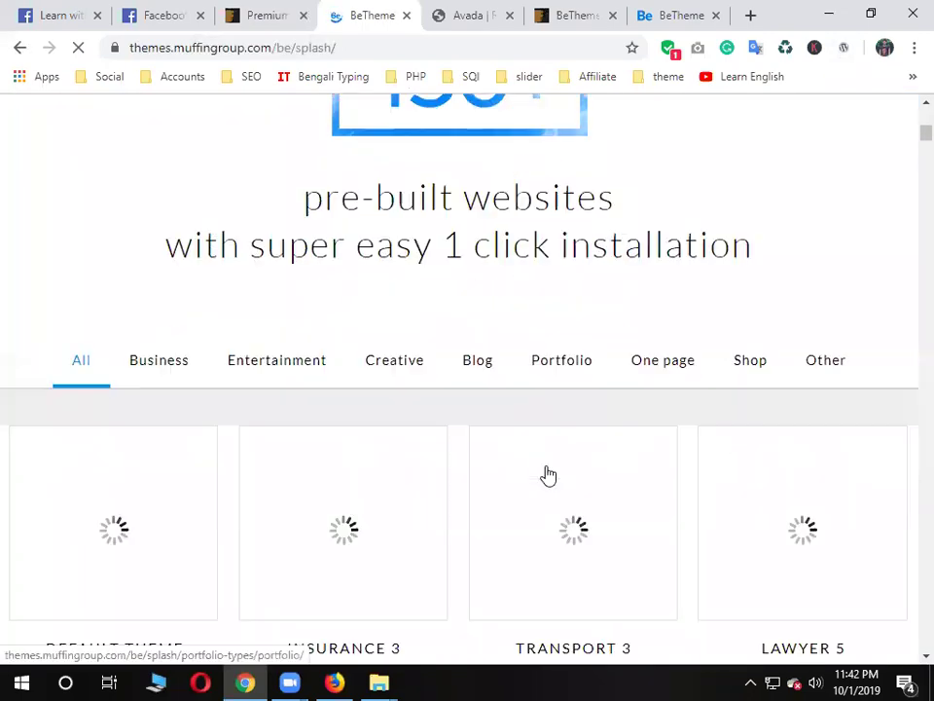
pyautogui.scroll(-3, 550, 475)
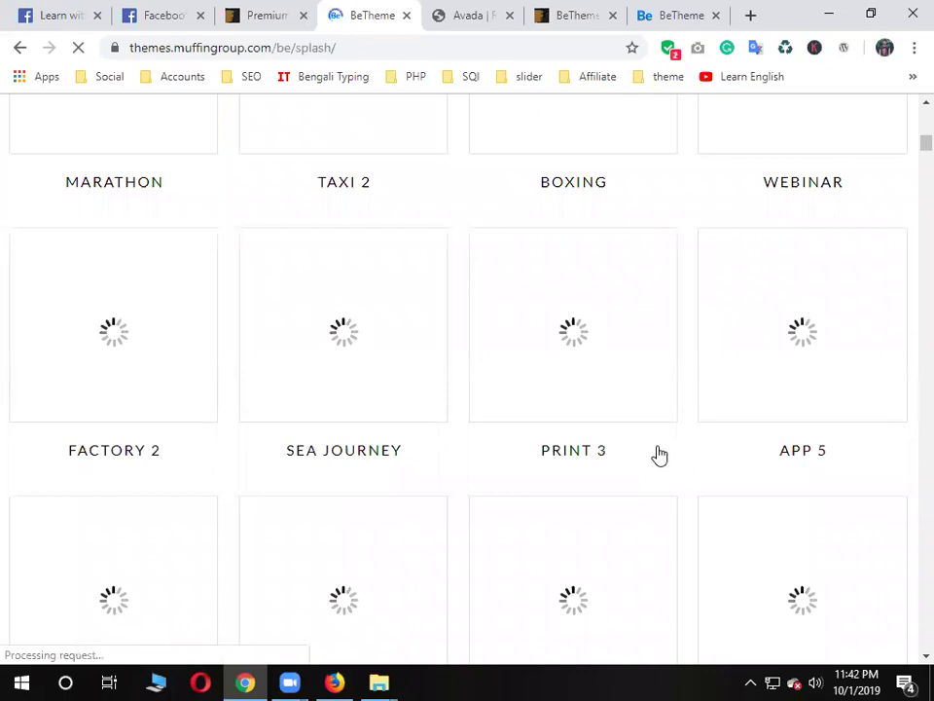
pyautogui.scroll(5, 659, 453)
pyautogui.scroll(3, 792, 225)
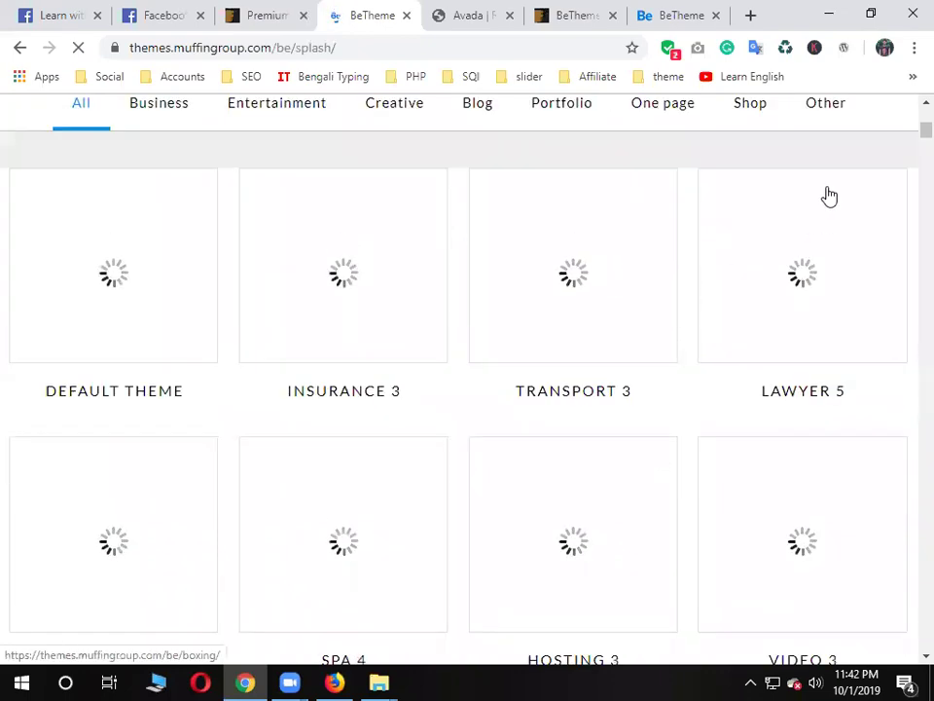
pyautogui.scroll(3, 704, 275)
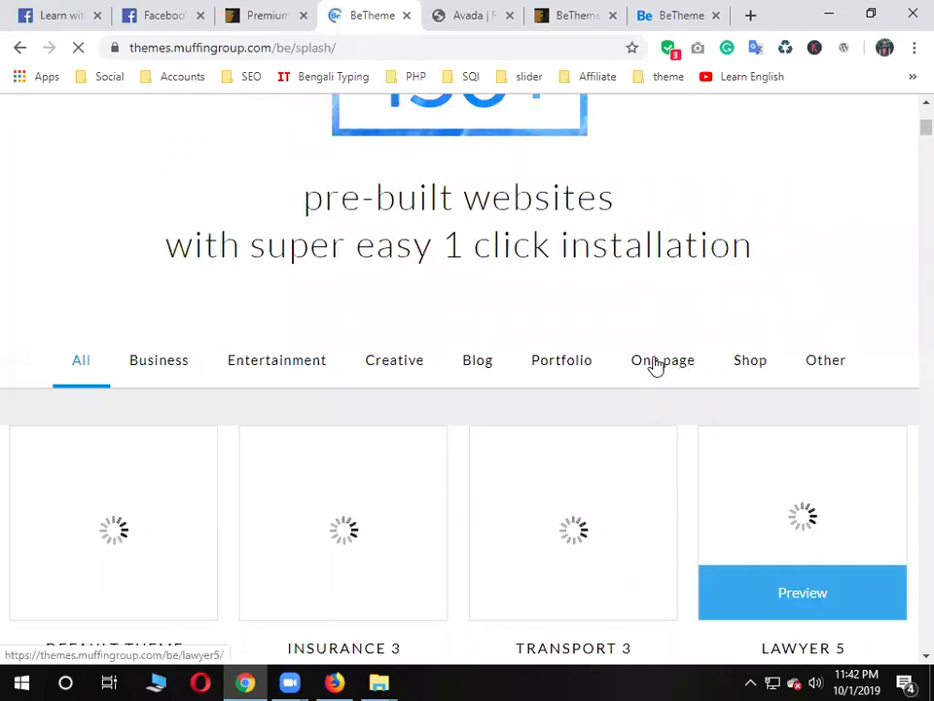
pyautogui.click(381, 362)
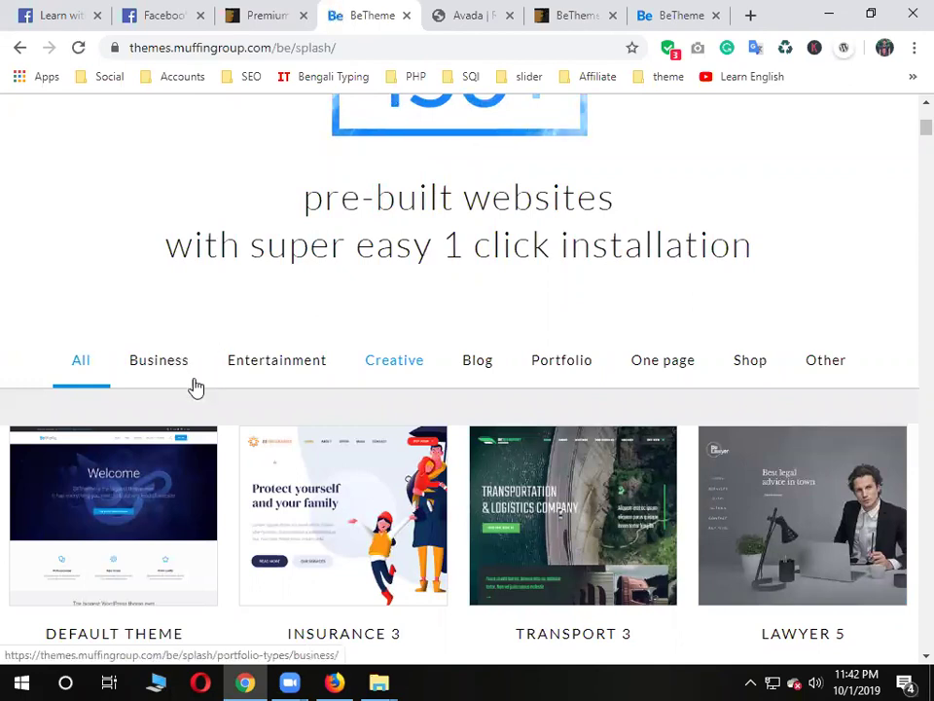
pyautogui.click(154, 362)
pyautogui.scroll(-3, 156, 362)
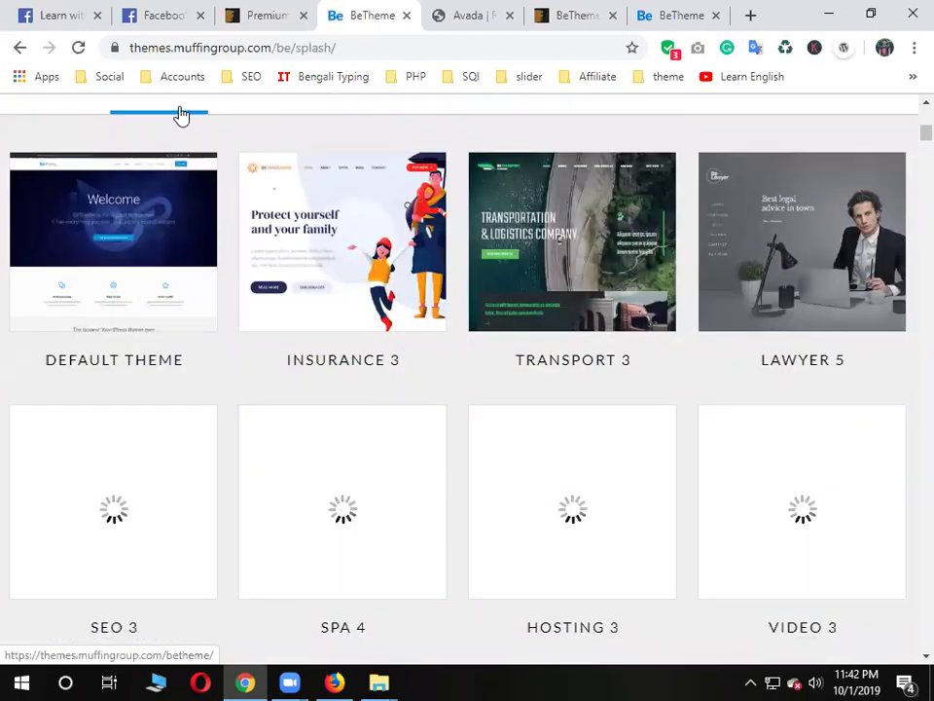
# Open the Default Theme demo, look through its portfolio and blog sections, and close the demo page
pyautogui.click(378, 203)
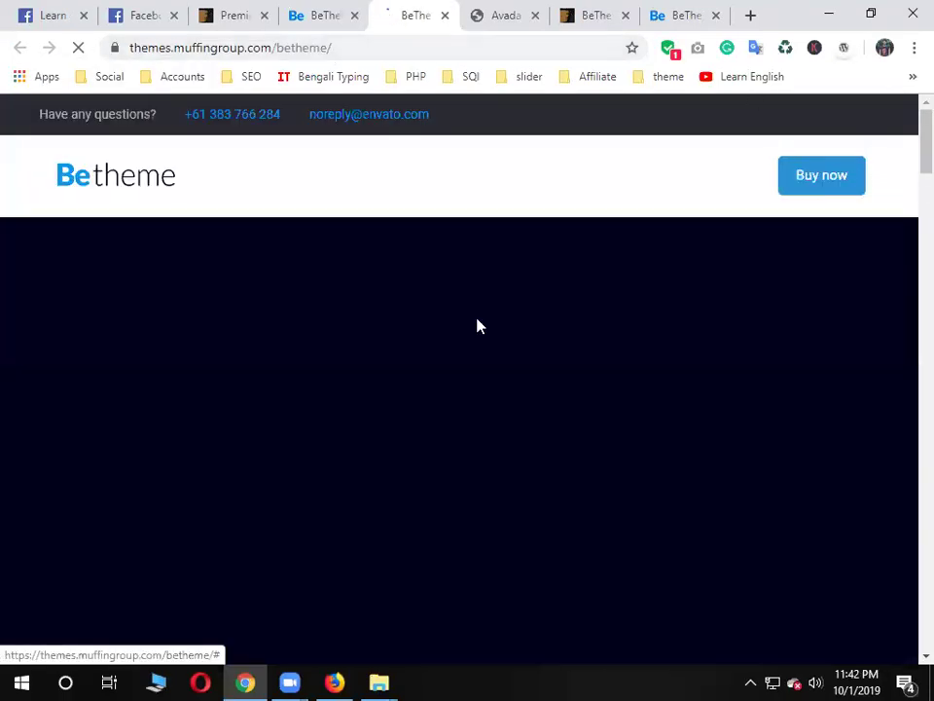
pyautogui.scroll(-1, 156, 200)
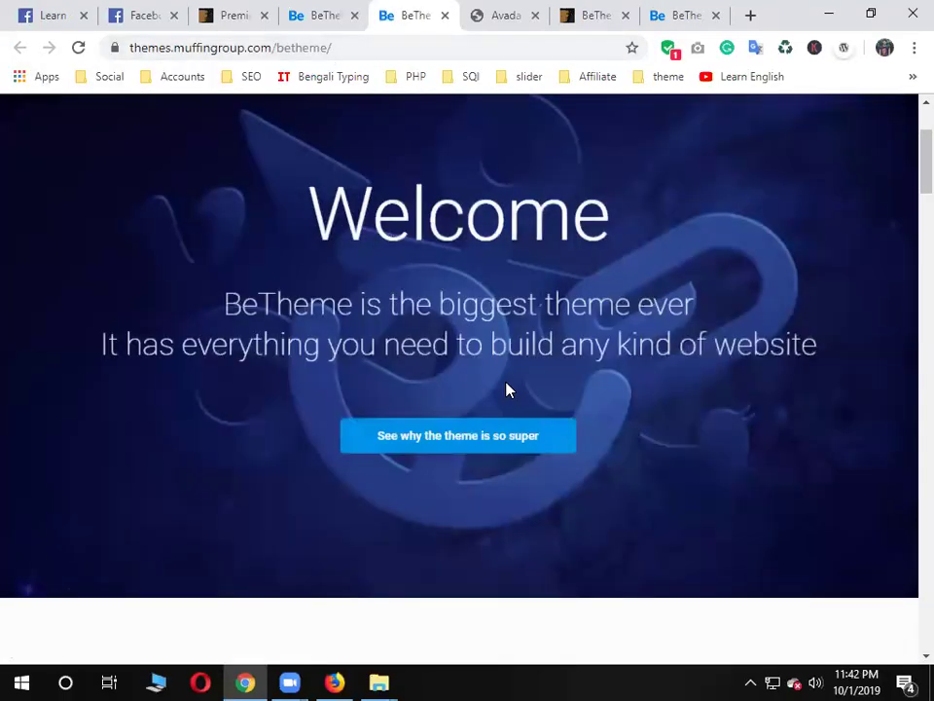
pyautogui.scroll(-5, 506, 385)
pyautogui.scroll(-5, 506, 392)
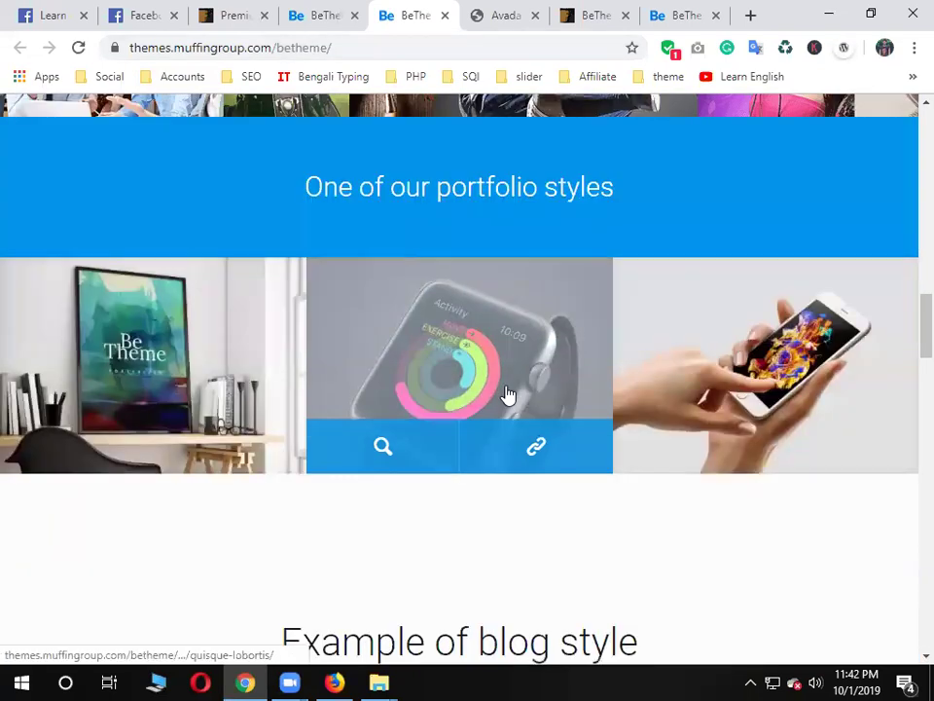
pyautogui.scroll(-5, 506, 392)
pyautogui.scroll(-5, 515, 408)
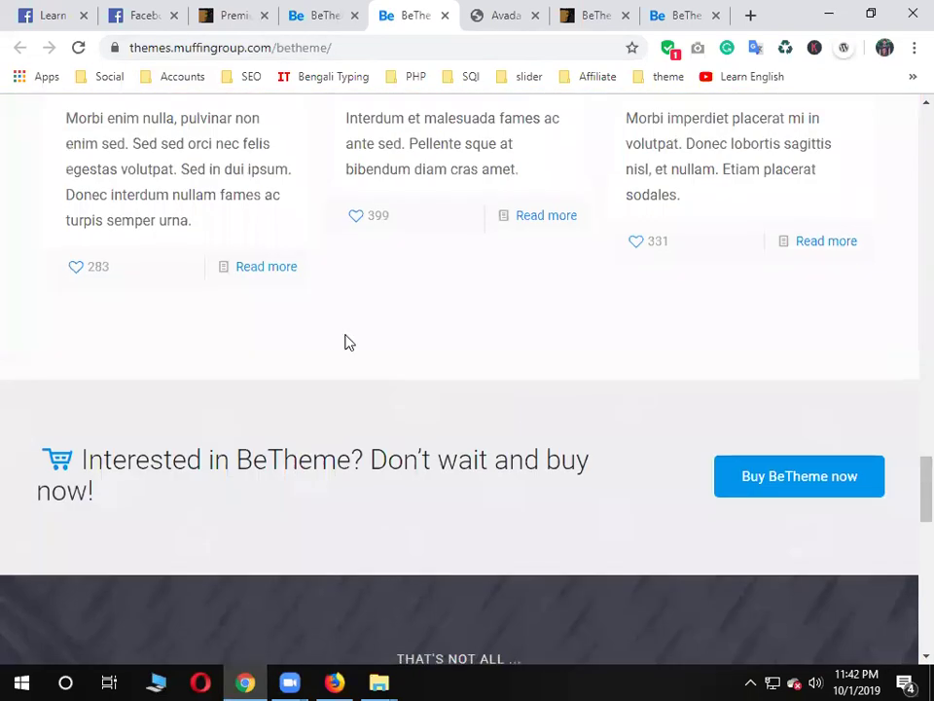
pyautogui.click(344, 12)
pyautogui.click(445, 15)
# Choose the All category for the pre-built websites and browse the gallery down to the Print 3 row
pyautogui.scroll(-5, 580, 323)
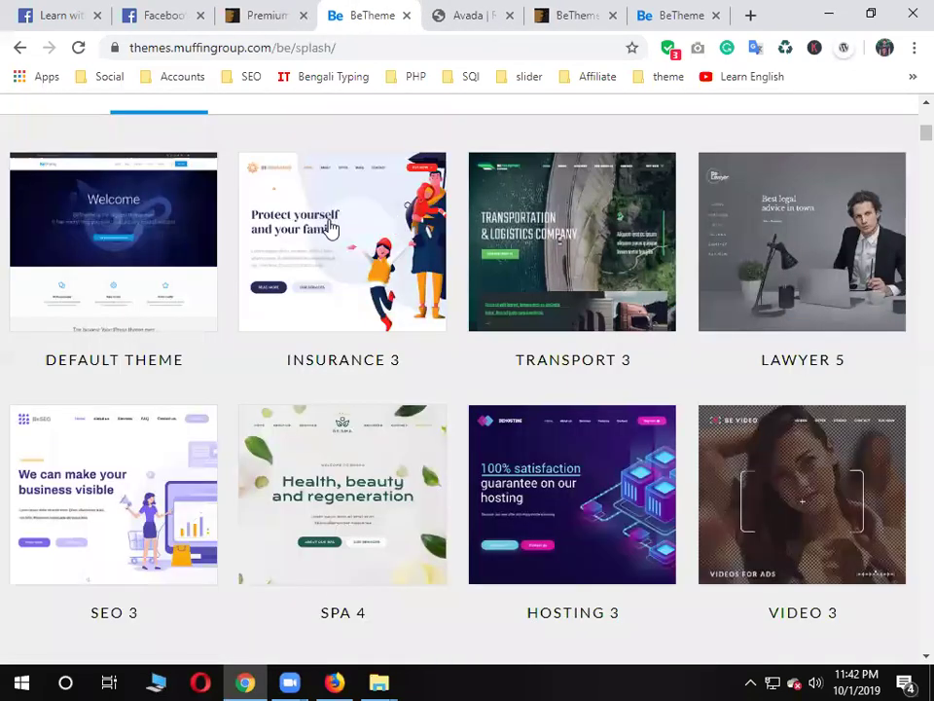
pyautogui.scroll(5, 330, 229)
pyautogui.scroll(-3, 224, 517)
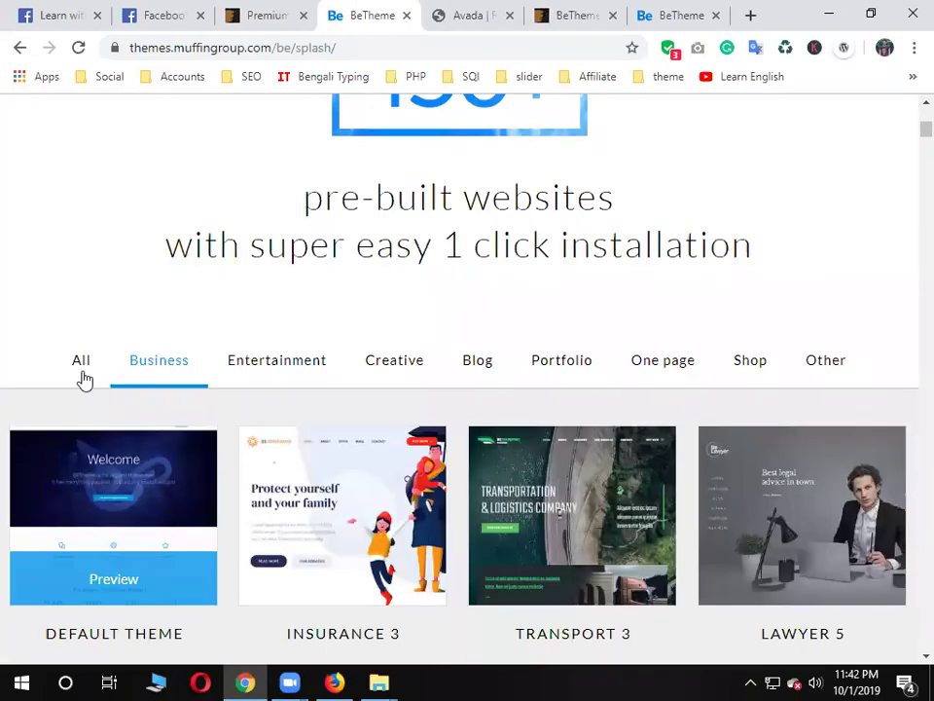
pyautogui.click(83, 364)
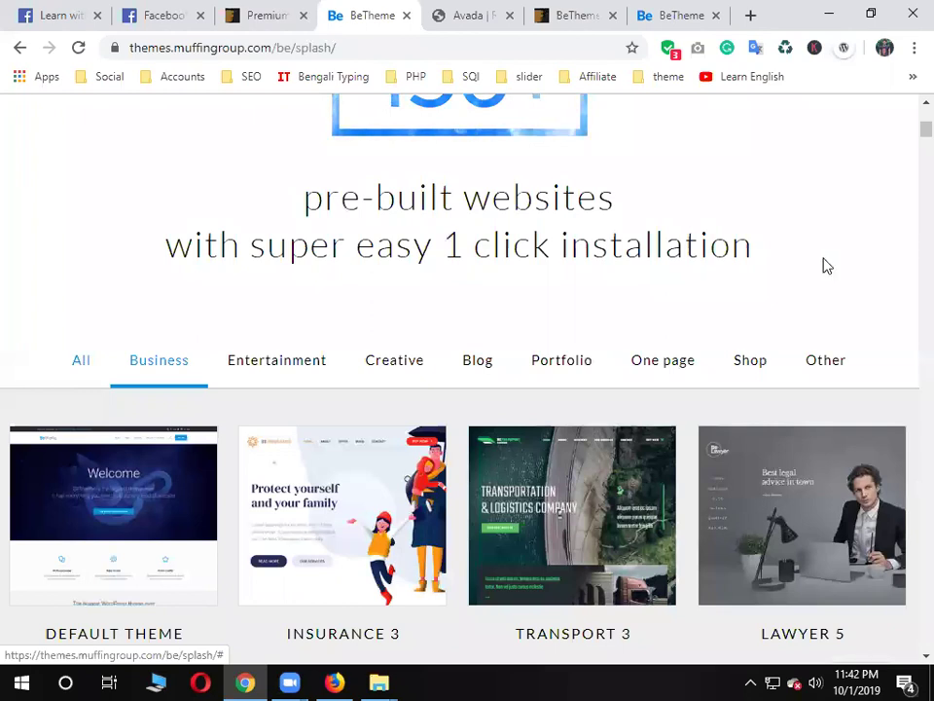
pyautogui.scroll(-7, 825, 266)
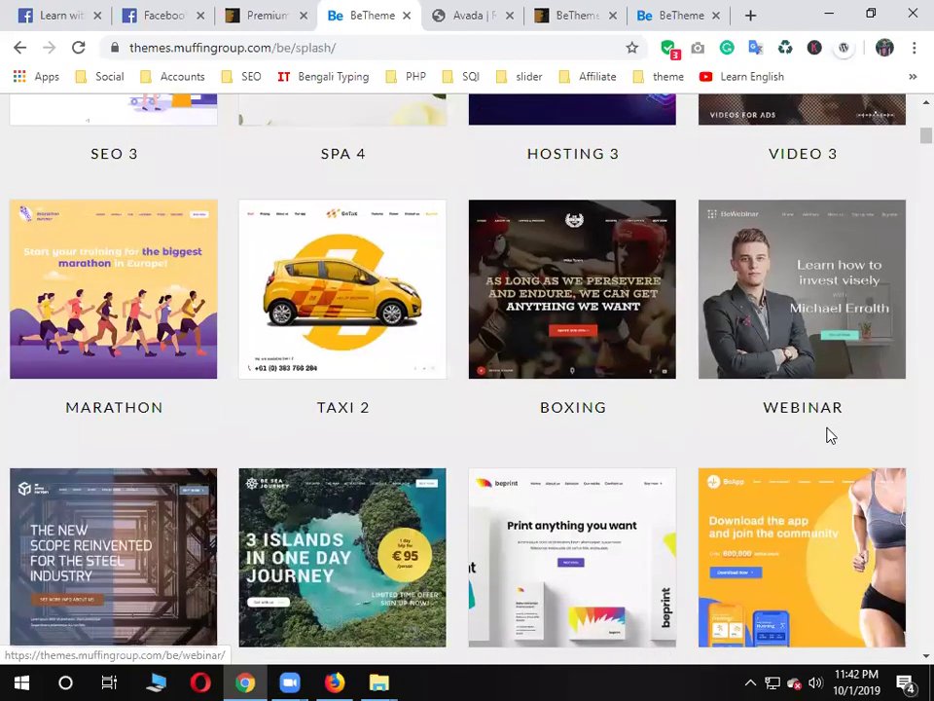
pyautogui.scroll(-3, 827, 435)
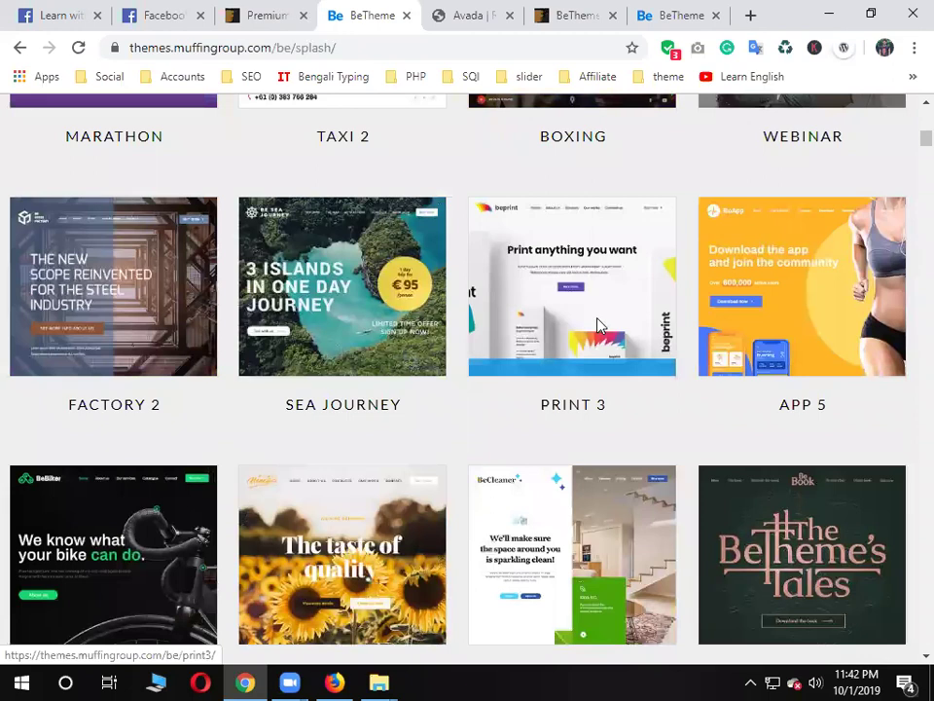
# Open the Print 3 demo in a new tab and highlight its web address
pyautogui.moveTo(600, 313)
pyautogui.rightClick(570, 292)
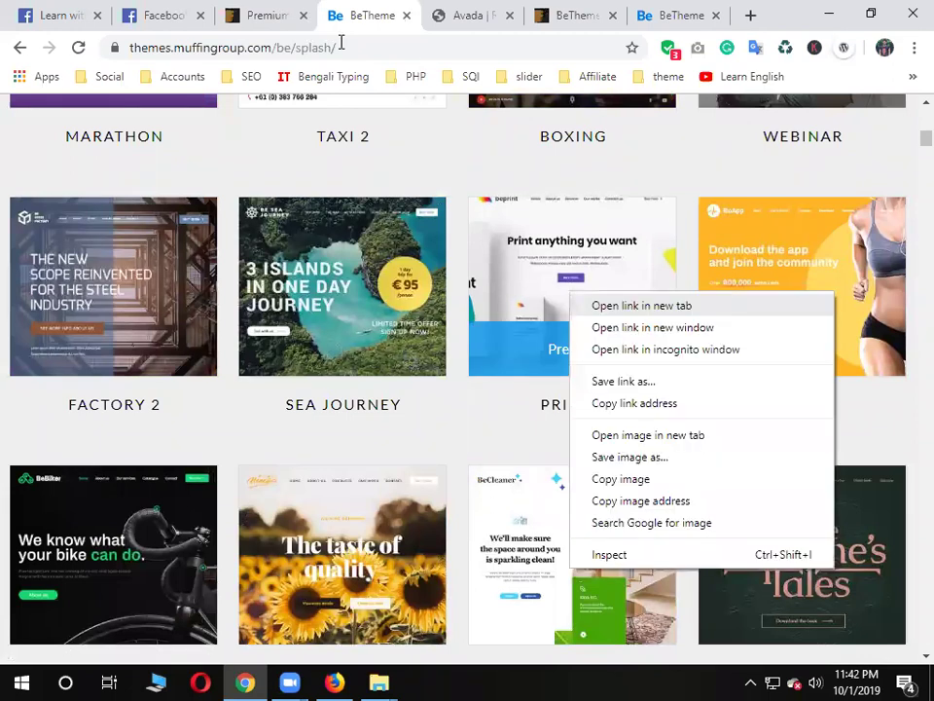
pyautogui.click(642, 304)
pyautogui.hotkey('ctrl', 'l')
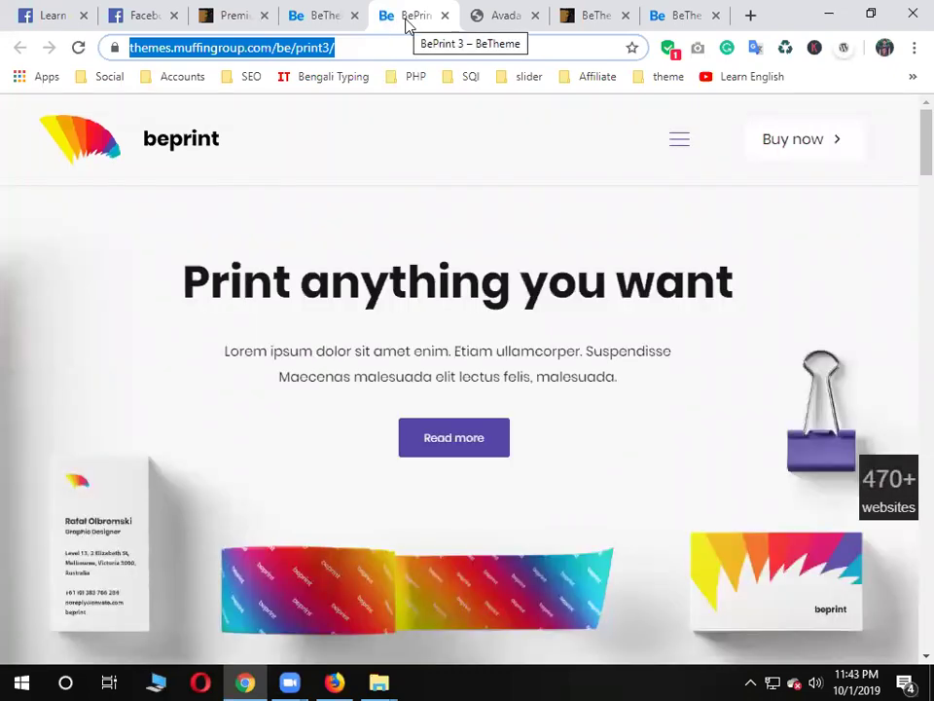
pyautogui.click(101, 103)
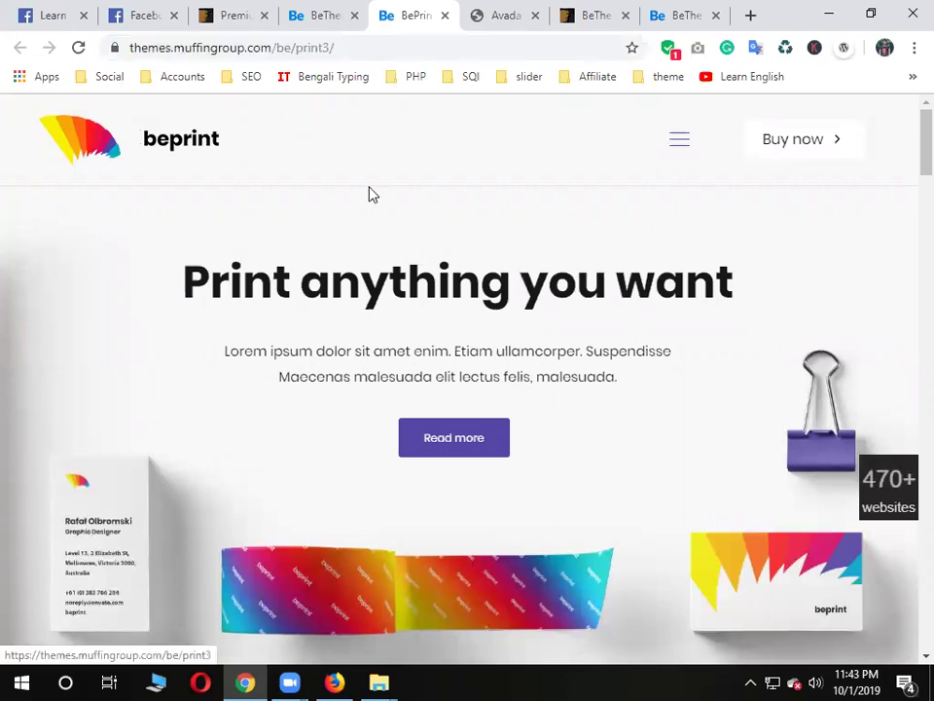
# Compare the BePrint demo page with the gallery of BeTheme pre-built websites
pyautogui.hotkey('ctrl', 'shift', 'Tab')
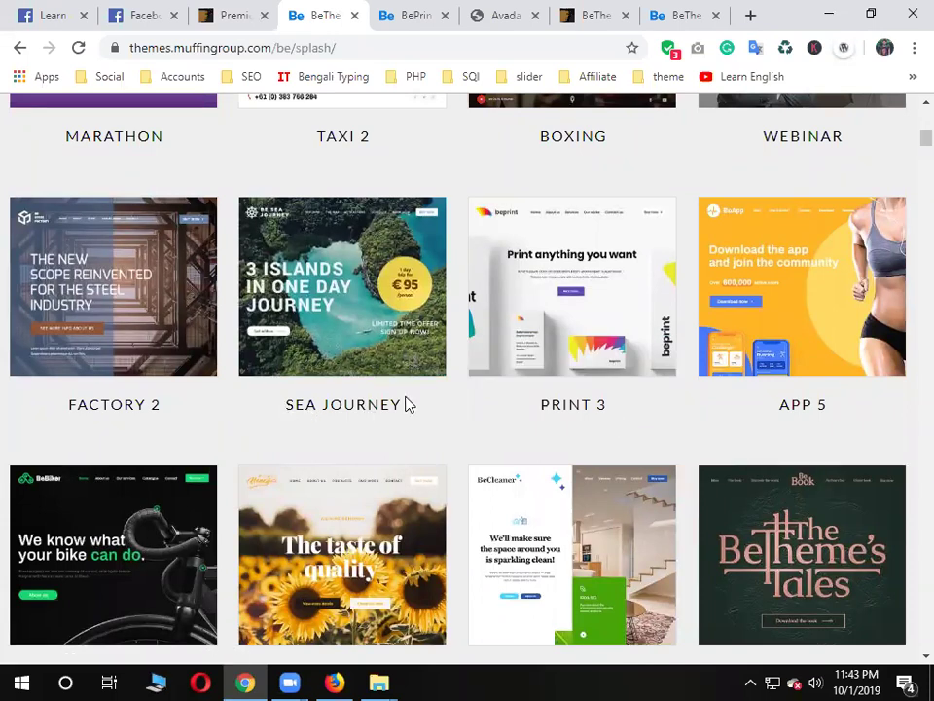
pyautogui.click(415, 14)
pyautogui.moveTo(907, 150); pyautogui.dragTo(907, 120)
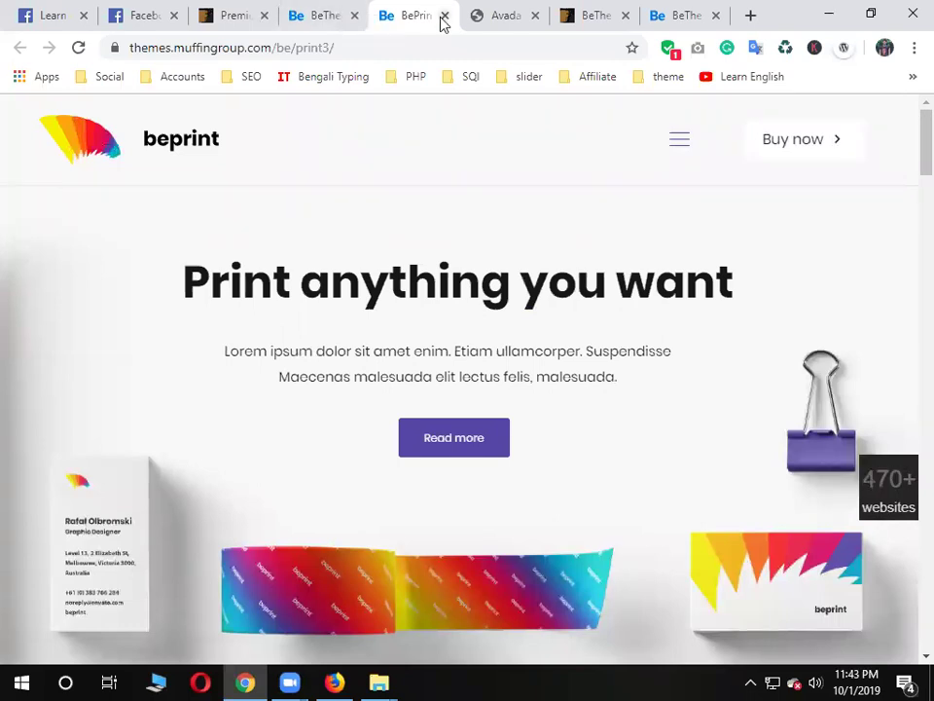
pyautogui.click(304, 12)
pyautogui.click(427, 11)
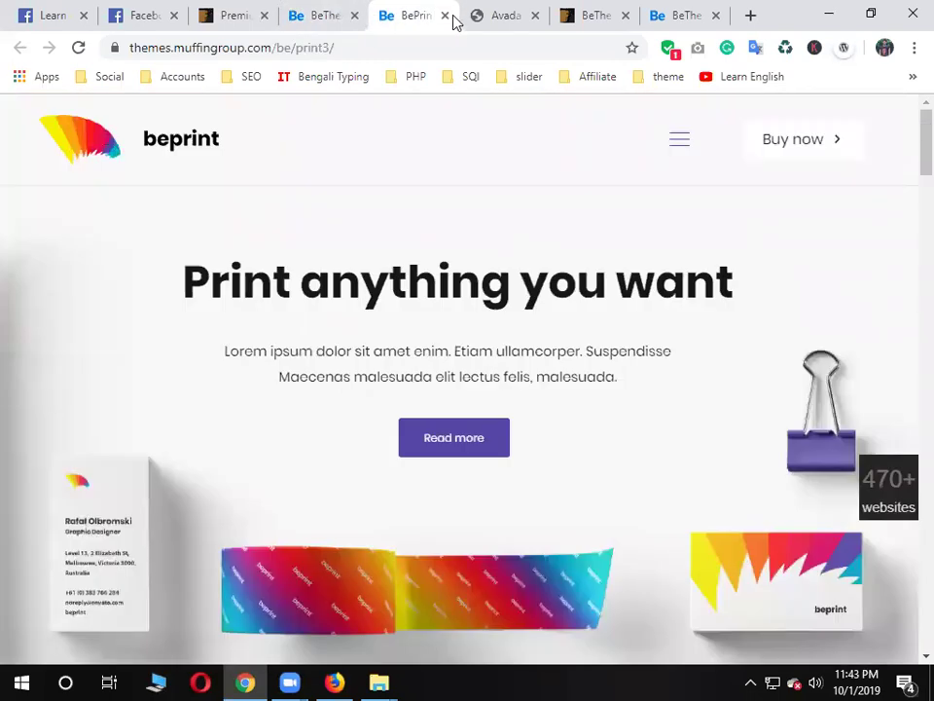
pyautogui.click(751, 18)
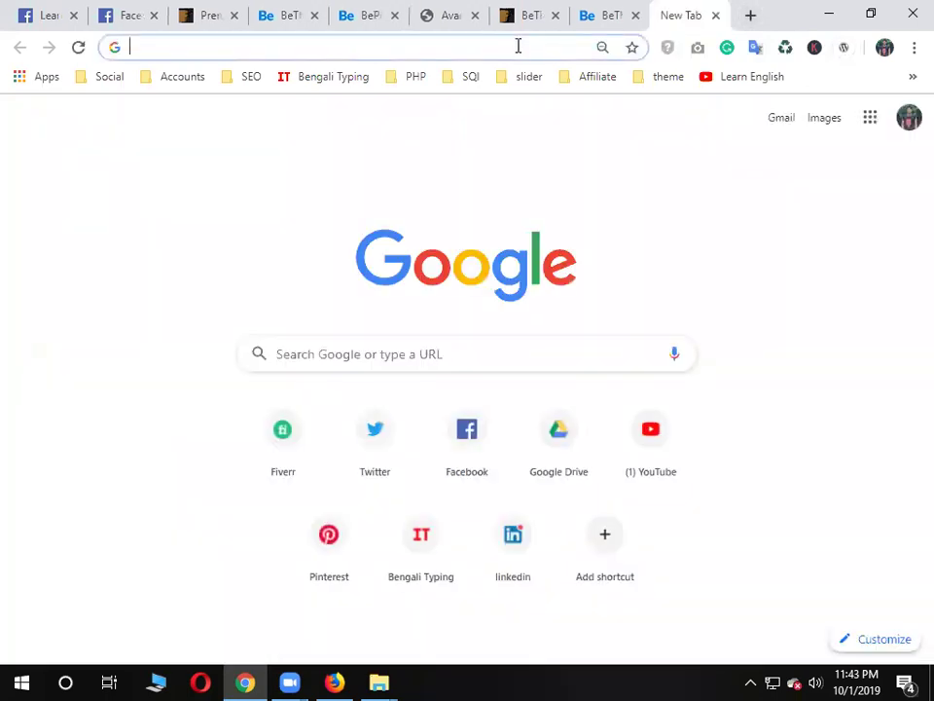
pyautogui.write('daraz')
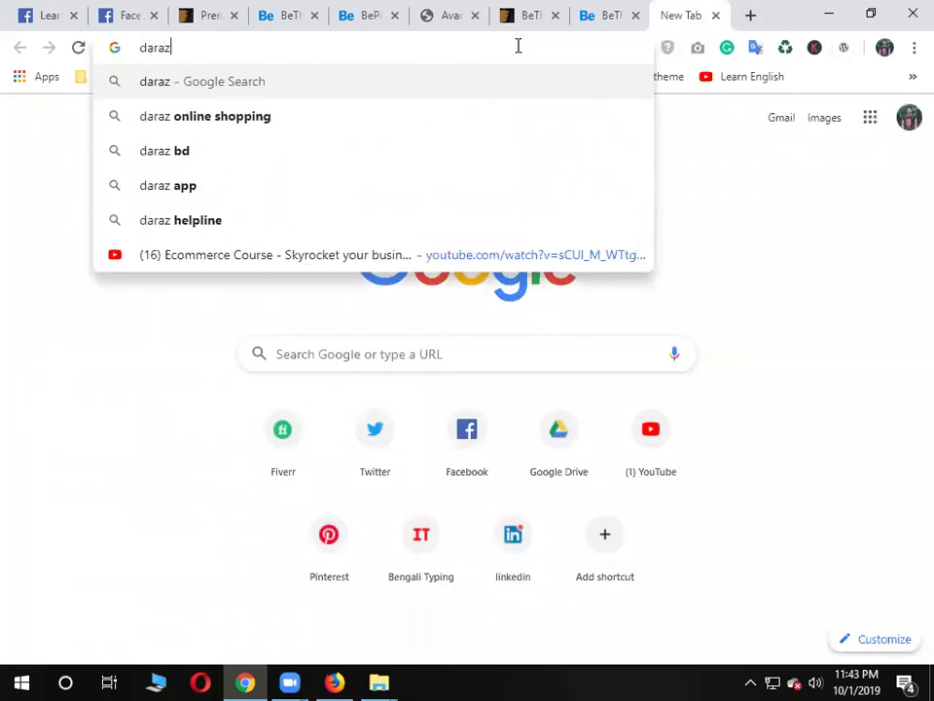
pyautogui.press('BackSpace')
pyautogui.press('BackSpace')
pyautogui.press('BackSpace')
pyautogui.press('BackSpace')
pyautogui.press('BackSpace')
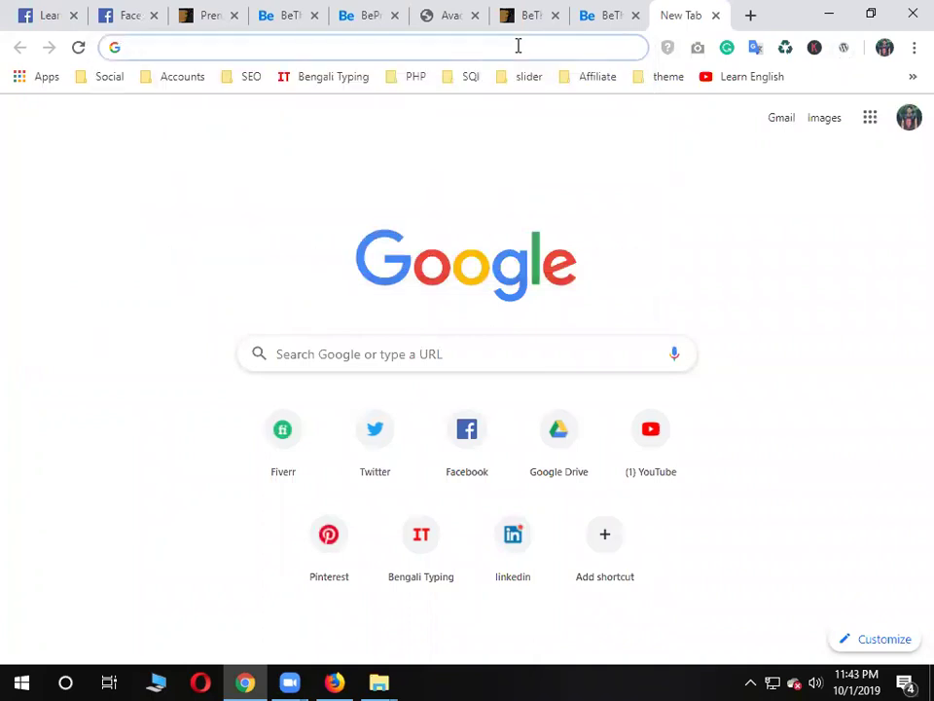
# Return to the ThemeForest WordPress category page and search it for "electro"
pyautogui.click(374, 12)
pyautogui.click(253, 10)
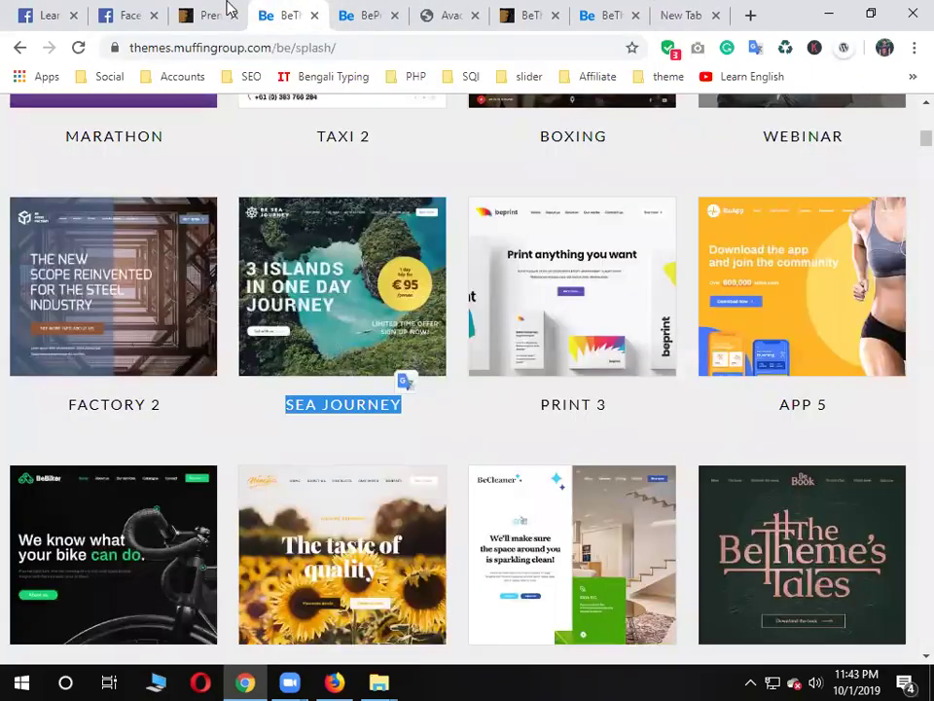
pyautogui.scroll(10, 458, 223)
pyautogui.click(136, 11)
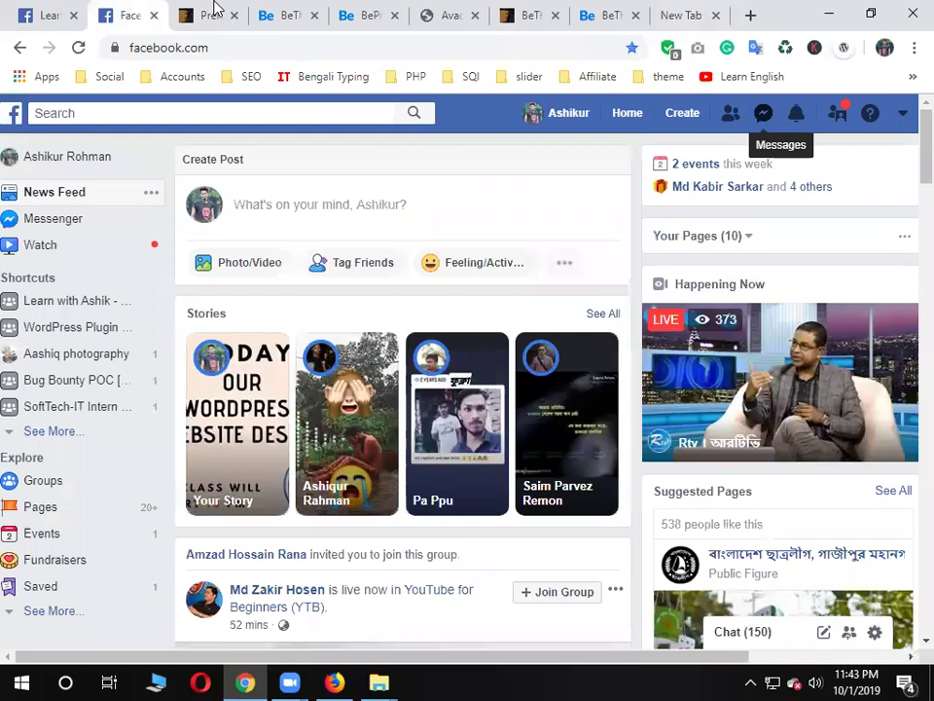
pyautogui.click(212, 14)
pyautogui.scroll(8, 420, 277)
pyautogui.click(286, 301)
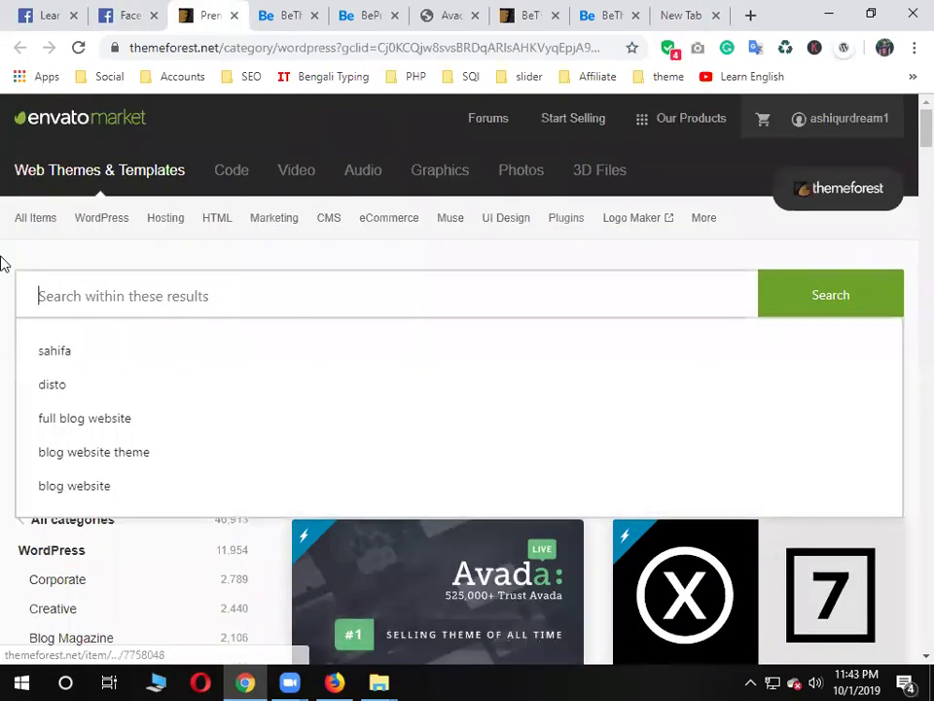
pyautogui.click(3, 263)
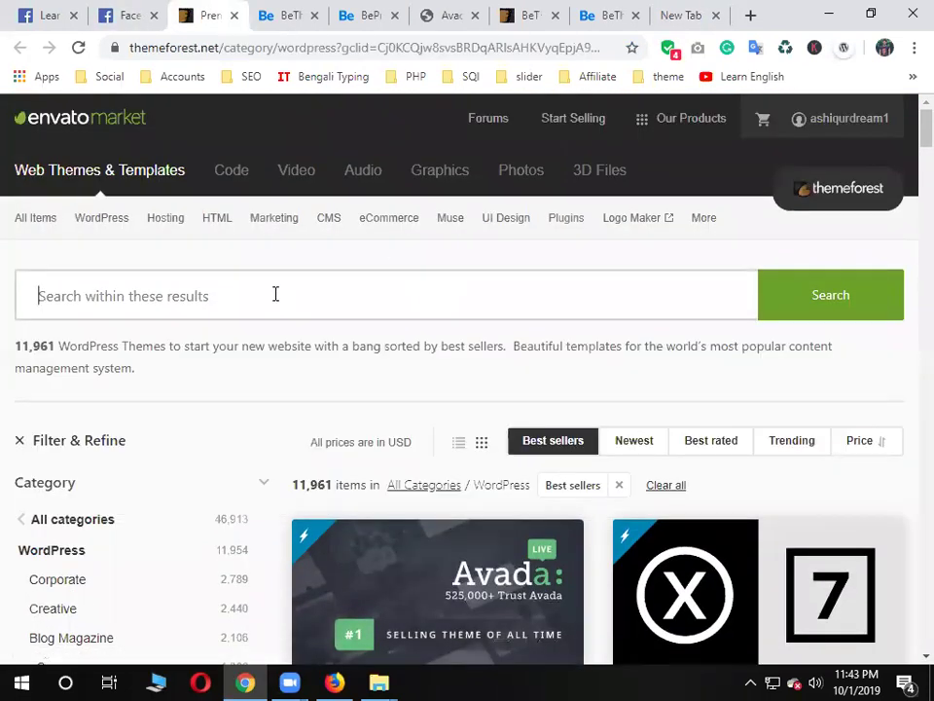
pyautogui.write('electo')
pyautogui.press('BackSpace')
pyautogui.write('ro')
pyautogui.press('Return')
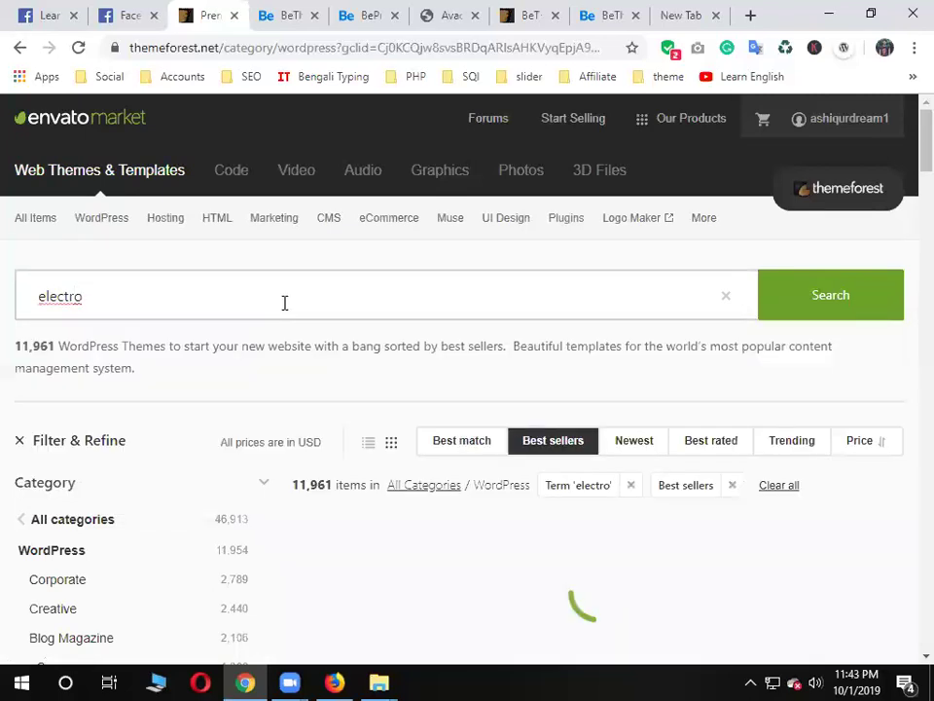
# Open the Electro Electronics Store WooCommerce Theme item page and launch its live preview without the ThemeForest frame
pyautogui.scroll(-3, 653, 322)
pyautogui.scroll(2, 648, 323)
pyautogui.scroll(-2, 411, 423)
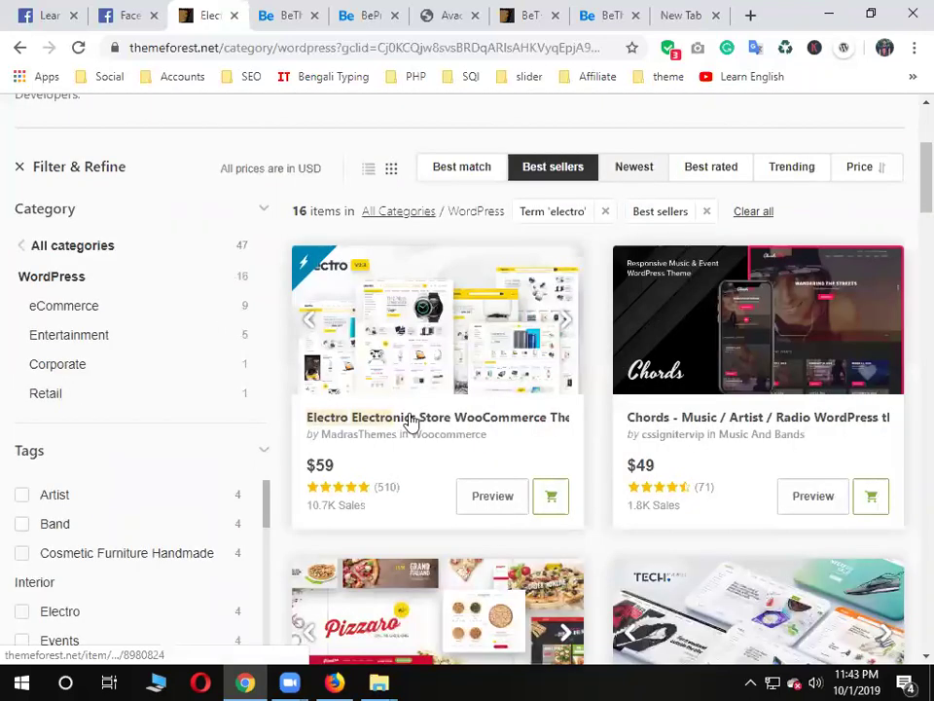
pyautogui.click(323, 308)
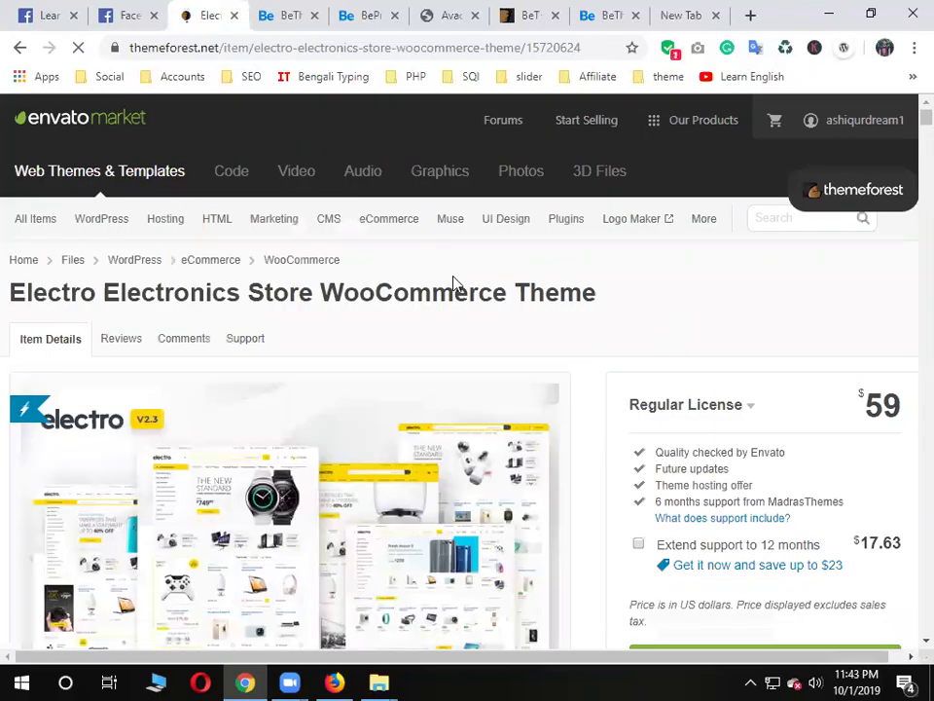
pyautogui.scroll(-4, 304, 383)
pyautogui.click(120, 325)
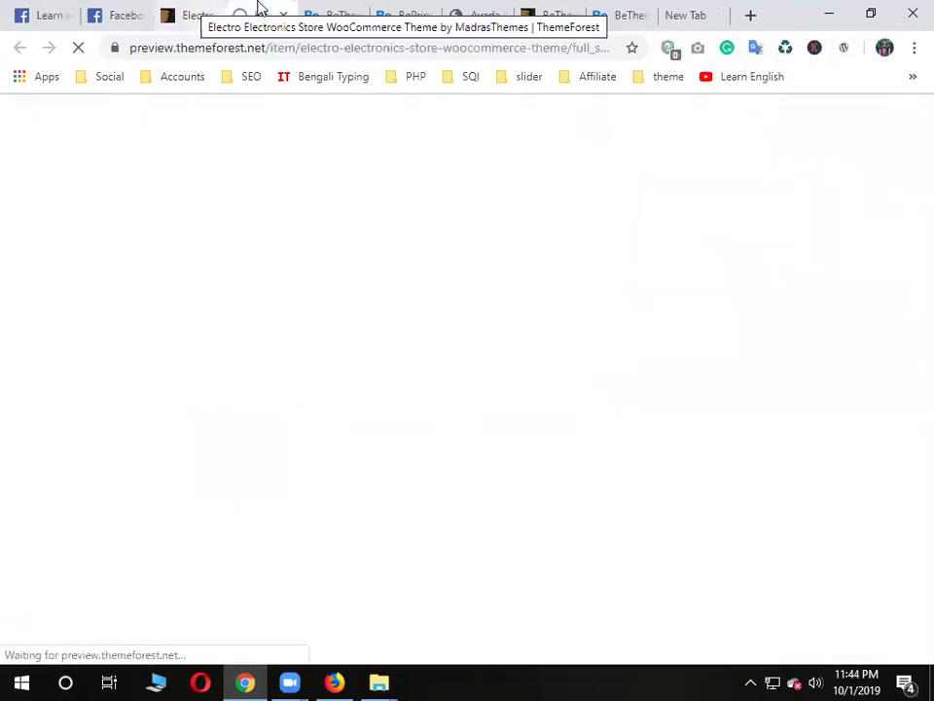
pyautogui.click(875, 121)
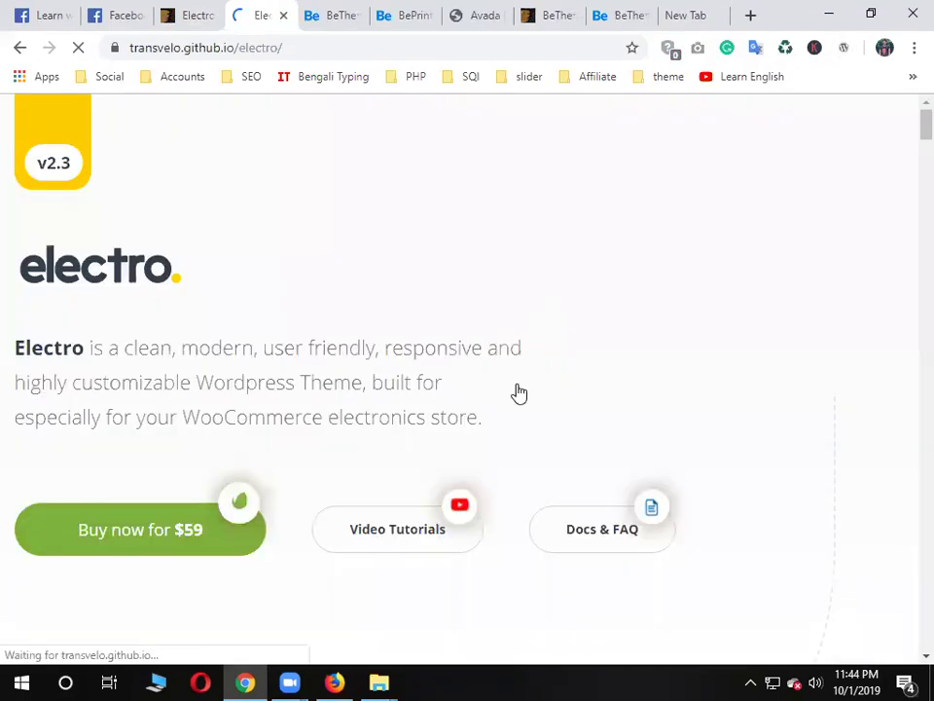
# Look through Electro's home page demos and open the electro-wide store demo in a new tab
pyautogui.scroll(-6, 215, 305)
pyautogui.scroll(-2, 210, 303)
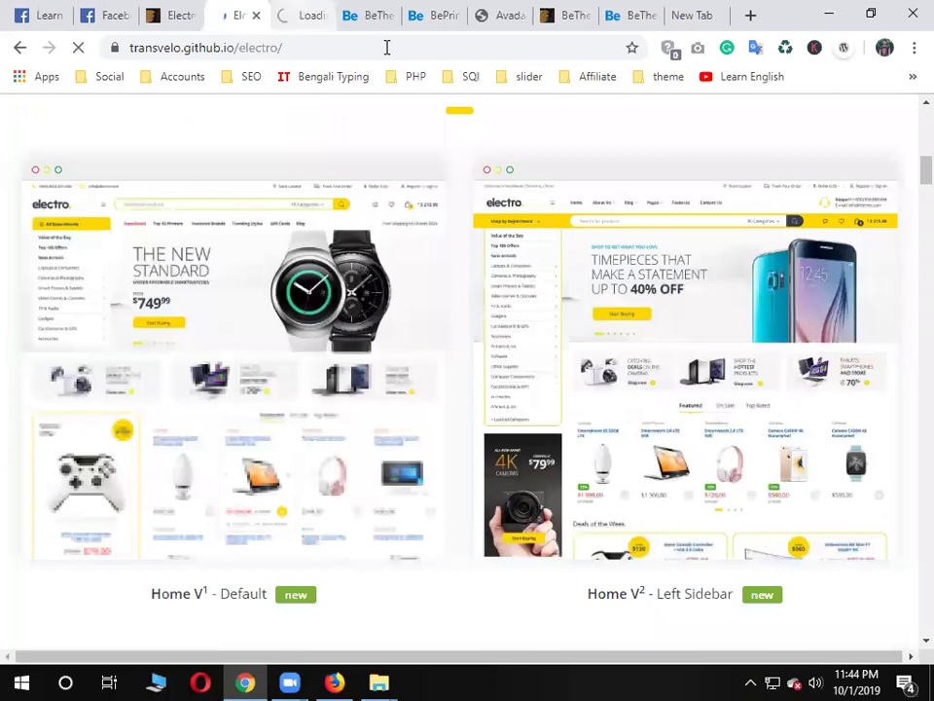
pyautogui.hotkey('ctrl', 'Tab')
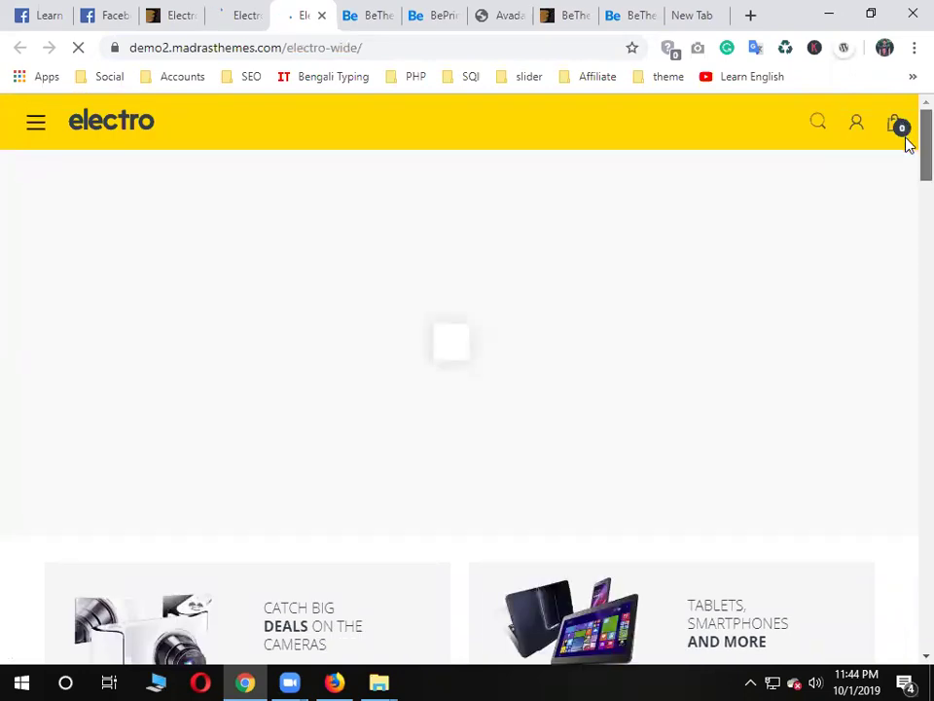
# Explore the electro-wide store's side menu, expanding and collapsing the Cameras, Audio & Video category before closing the menu
pyautogui.scroll(-2, 909, 137)
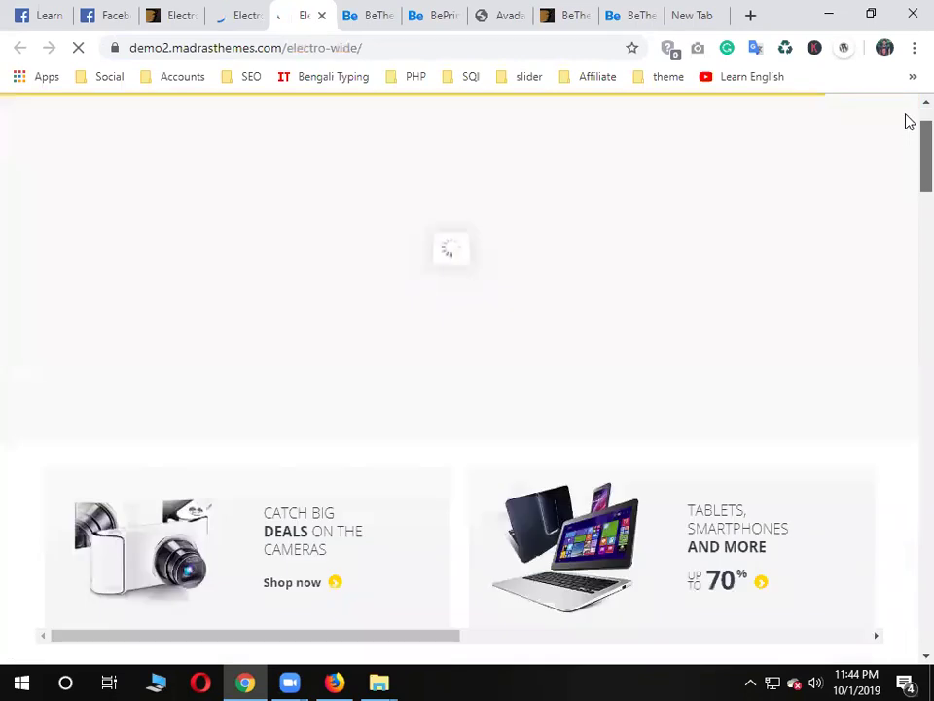
pyautogui.scroll(2, 909, 121)
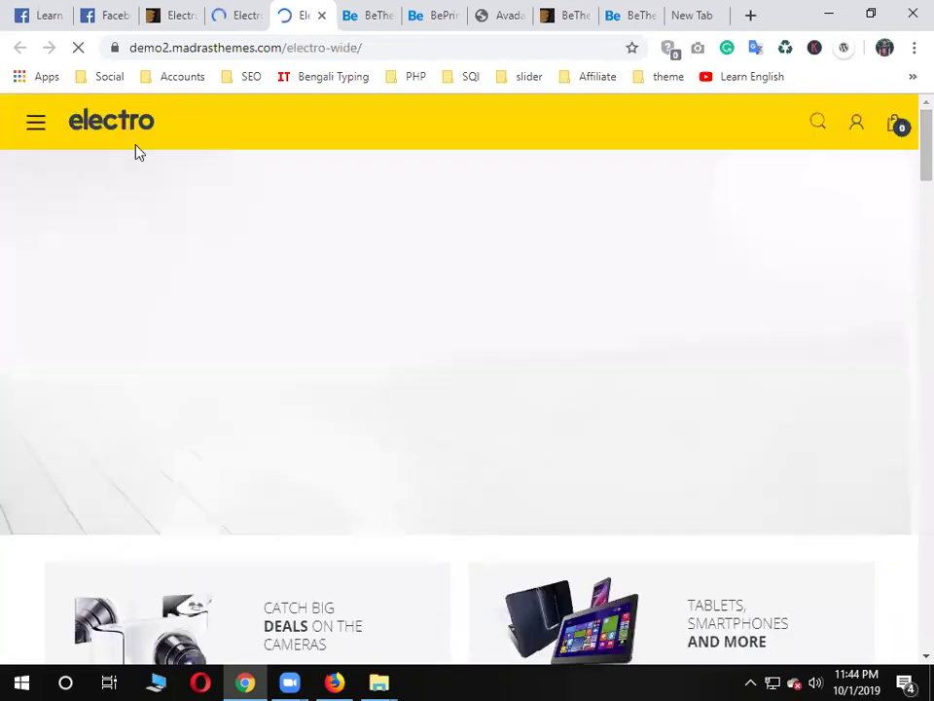
pyautogui.click(45, 150)
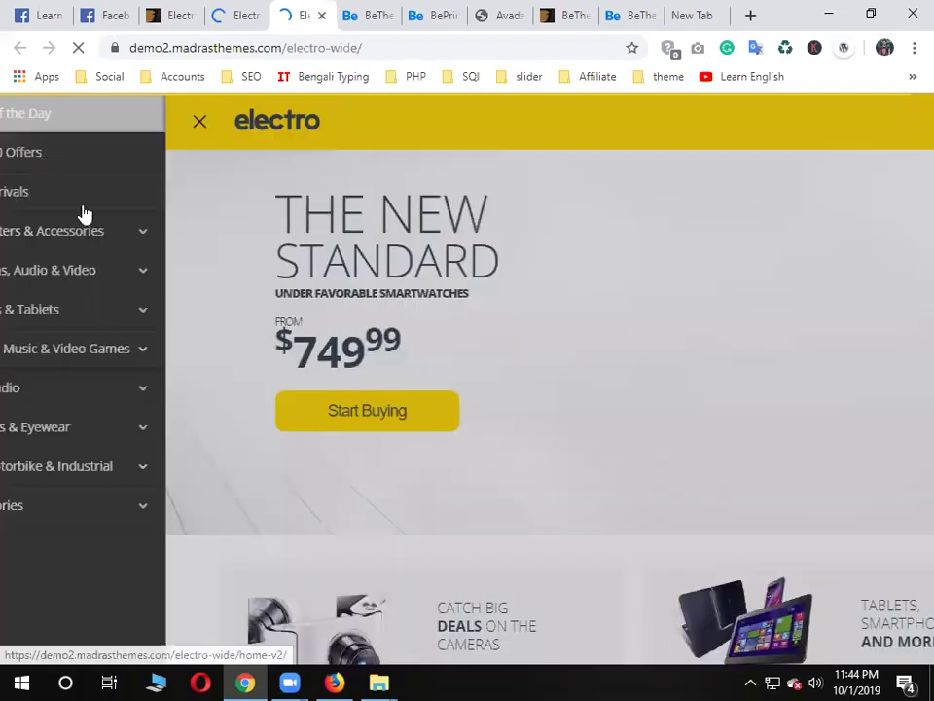
pyautogui.click(194, 282)
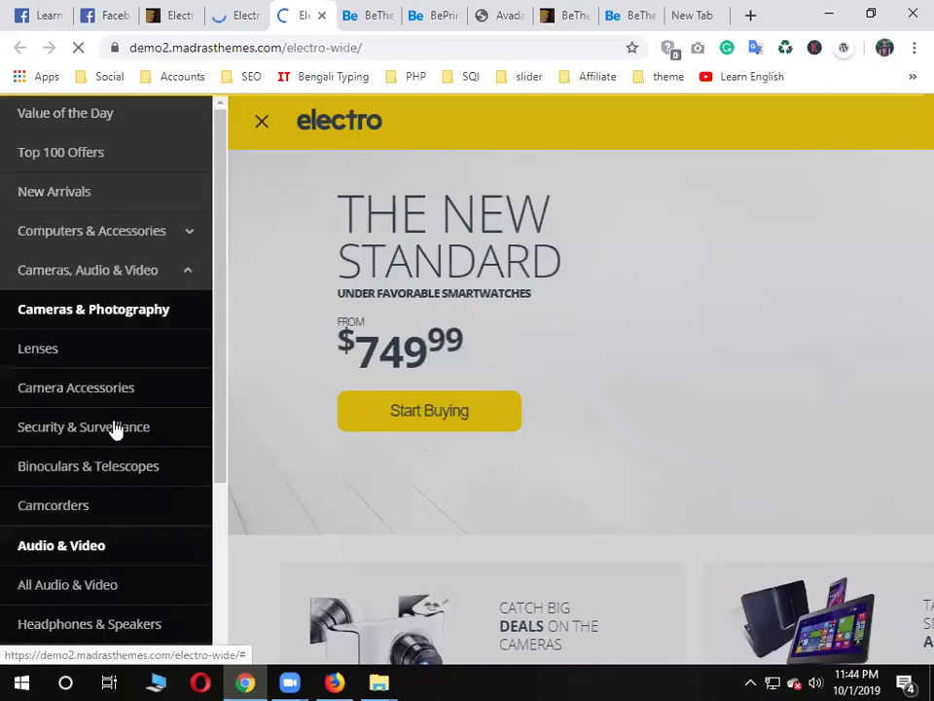
pyautogui.scroll(-3, 107, 399)
pyautogui.scroll(3, 183, 299)
pyautogui.click(202, 275)
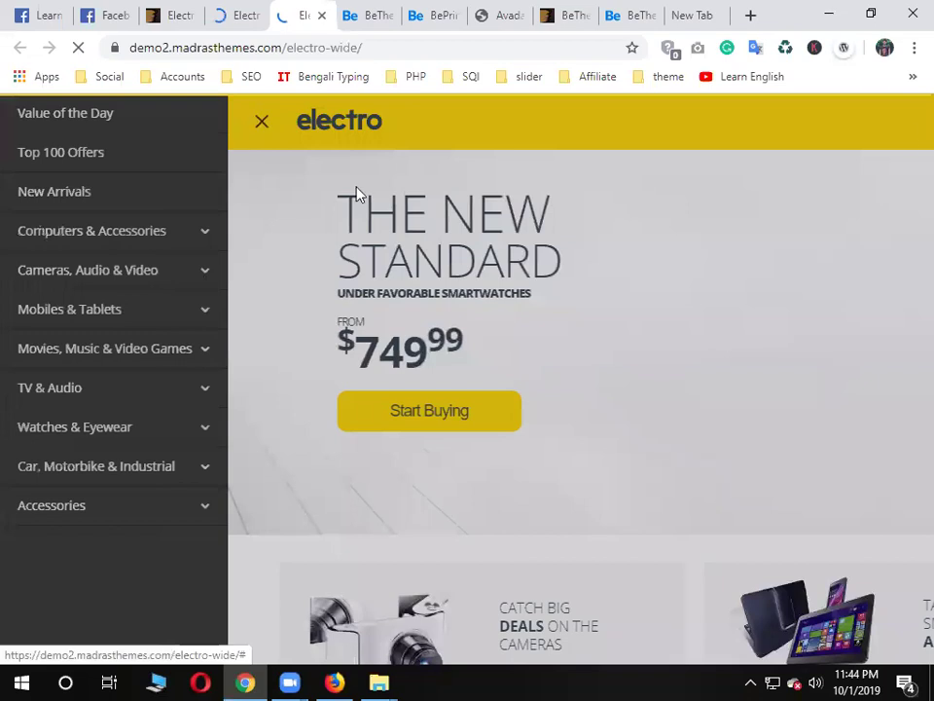
pyautogui.click(905, 196)
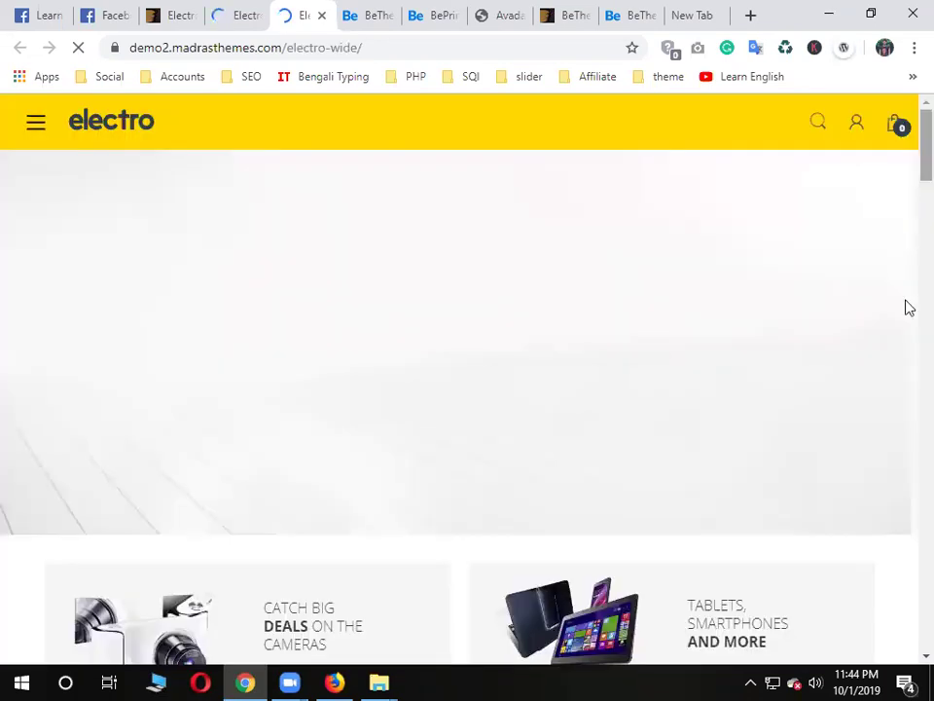
# Look through the product sections on the electro-wide store's home page
pyautogui.scroll(-10, 907, 306)
pyautogui.scroll(-5, 905, 386)
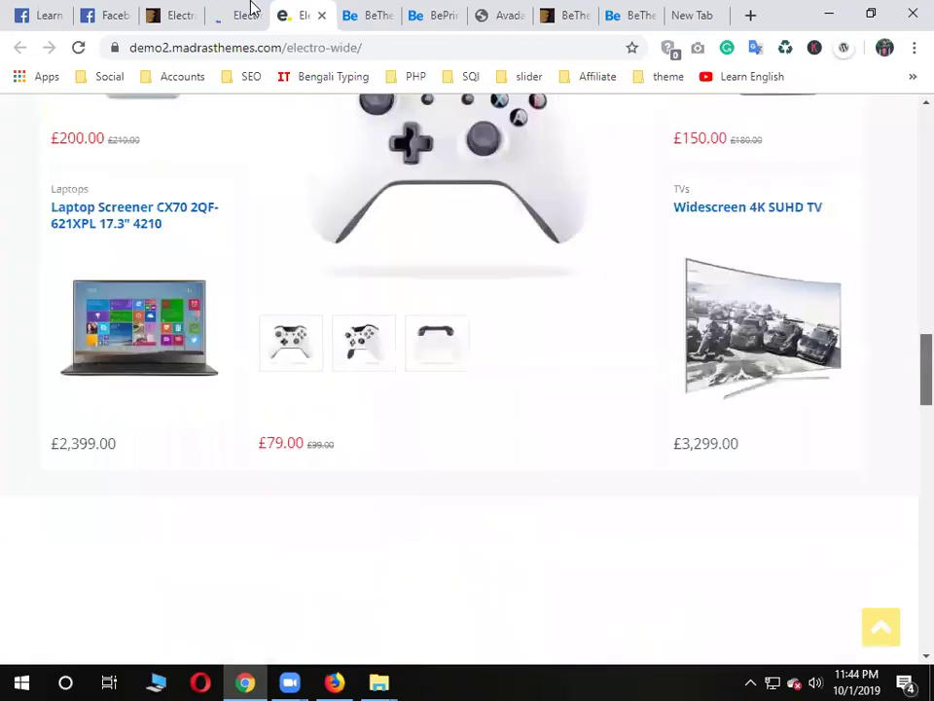
pyautogui.scroll(20, 771, 408)
# Return to the Electro demo gallery and examine its home page variants through to the Default Demos section
pyautogui.hotkey('ctrl', 'shift', 'Tab')
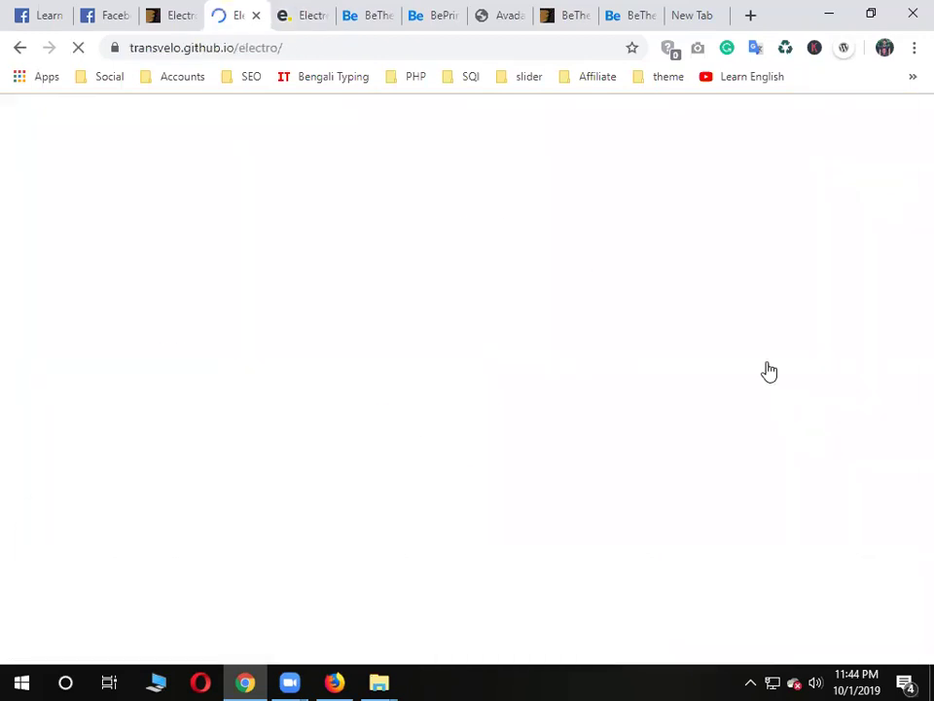
pyautogui.scroll(-5, 793, 207)
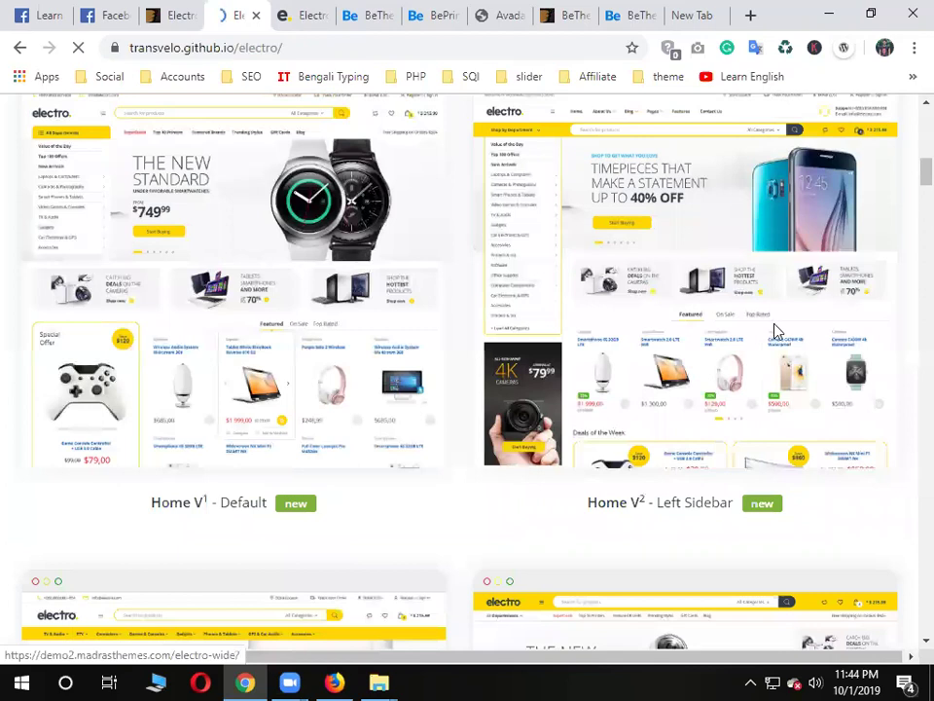
pyautogui.scroll(-3, 776, 330)
pyautogui.scroll(-4, 760, 358)
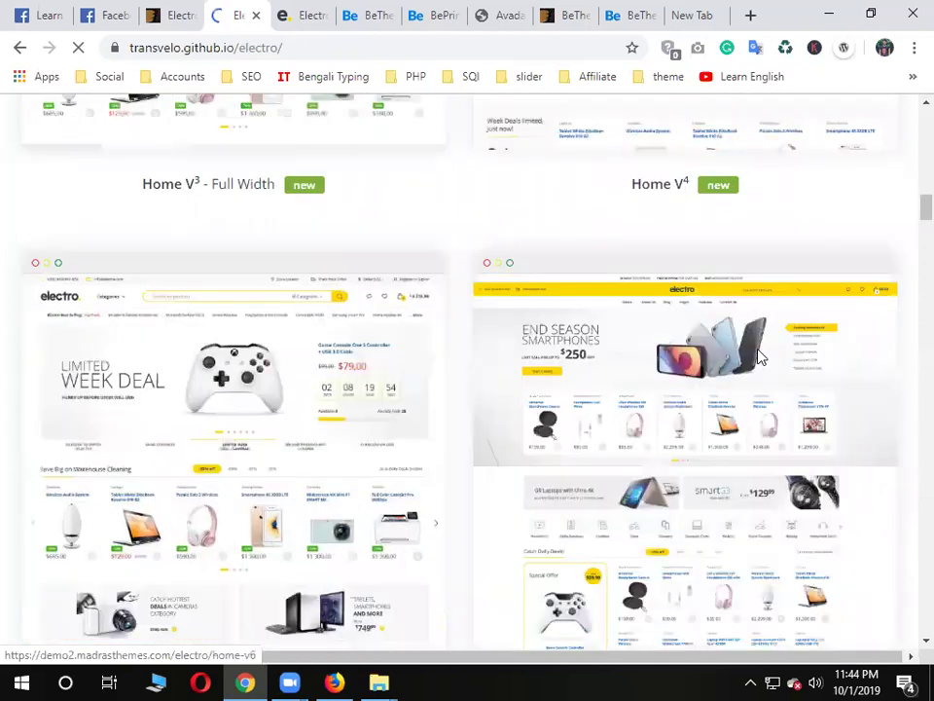
pyautogui.scroll(-5, 760, 359)
pyautogui.scroll(-4, 742, 334)
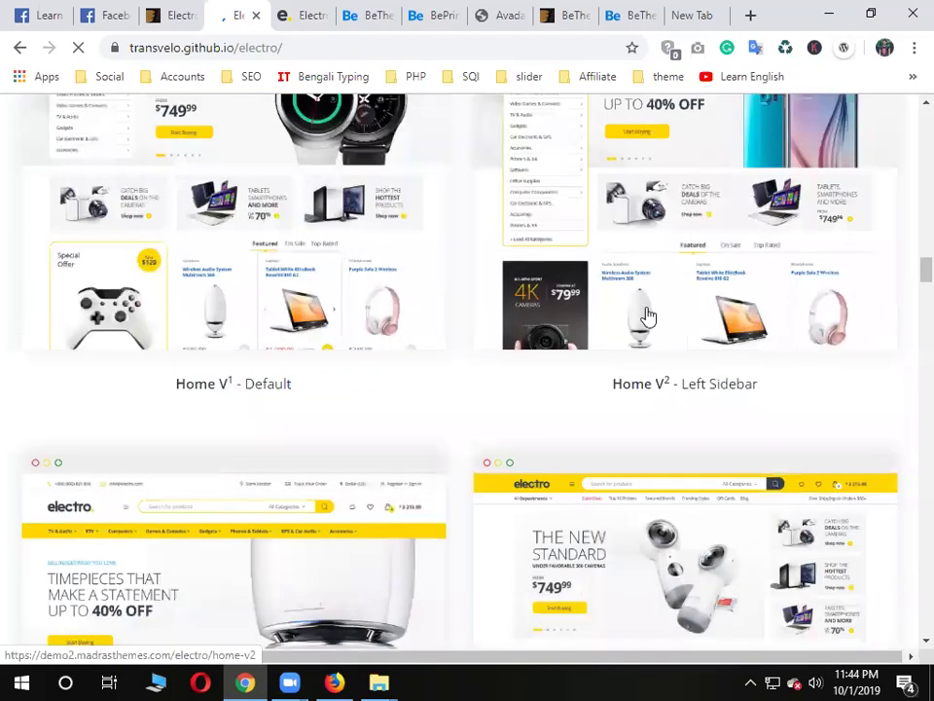
pyautogui.scroll(3, 679, 300)
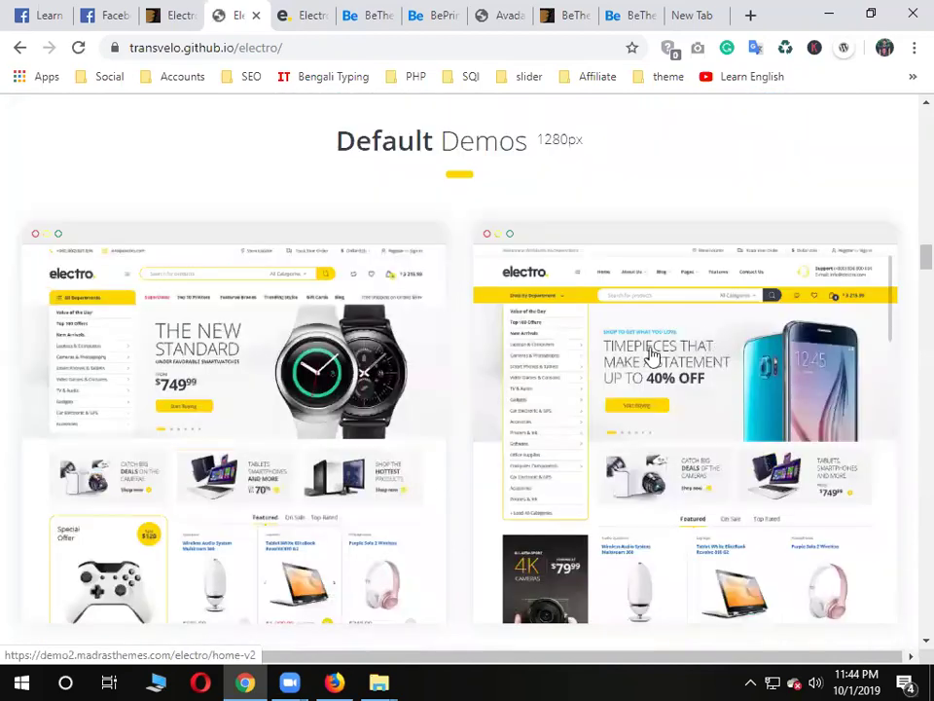
# Open the Home V2 - Left Sidebar demo from the Default Demos in a new tab and view it
pyautogui.rightClick(596, 288)
pyautogui.click(273, 12)
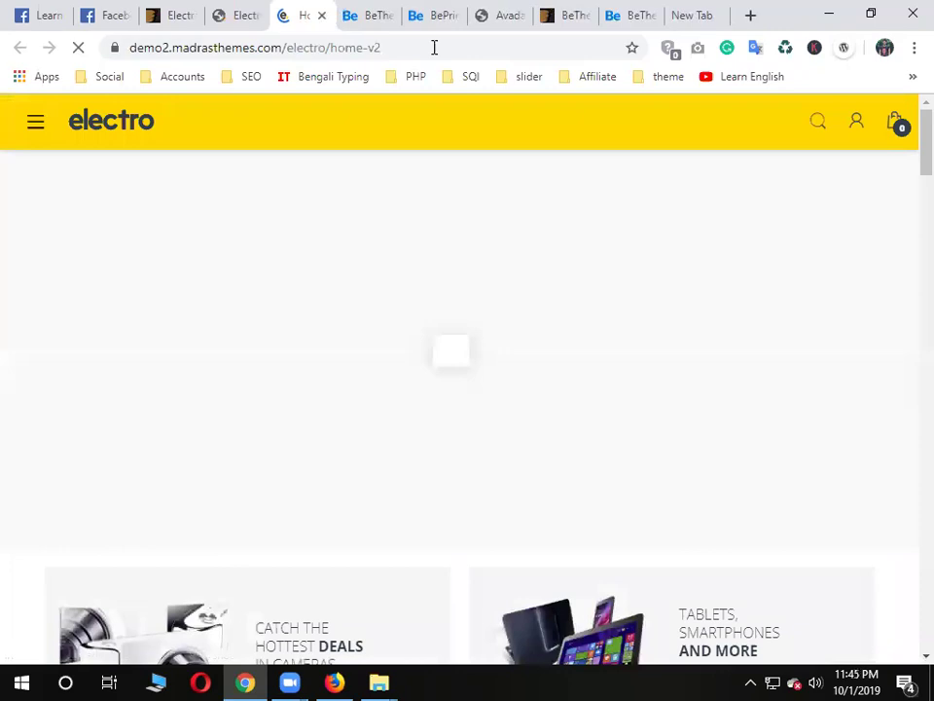
pyautogui.click(434, 47)
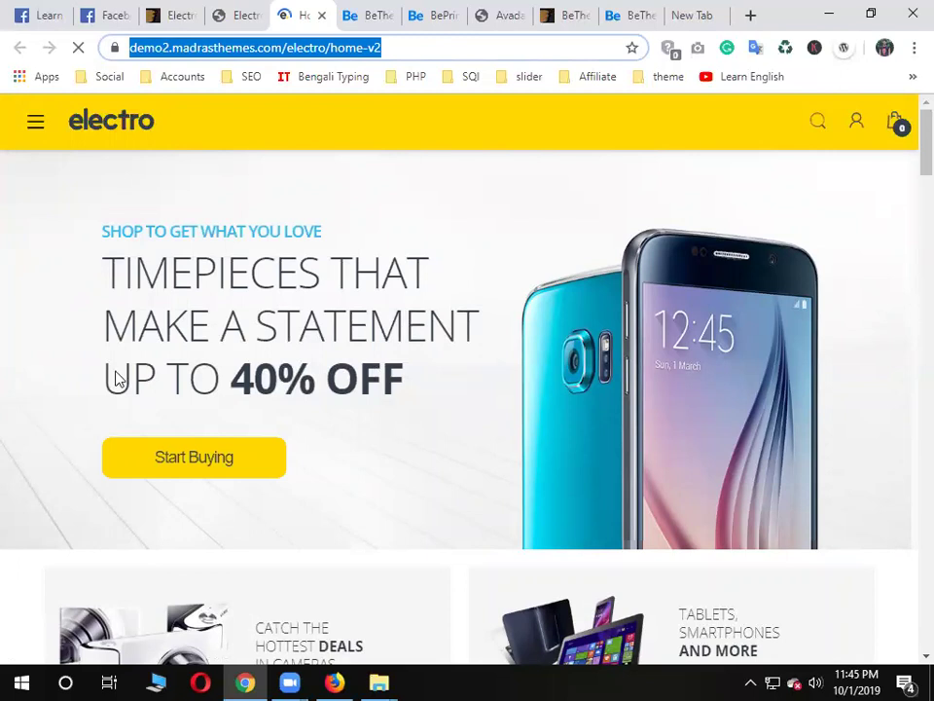
pyautogui.click(90, 283)
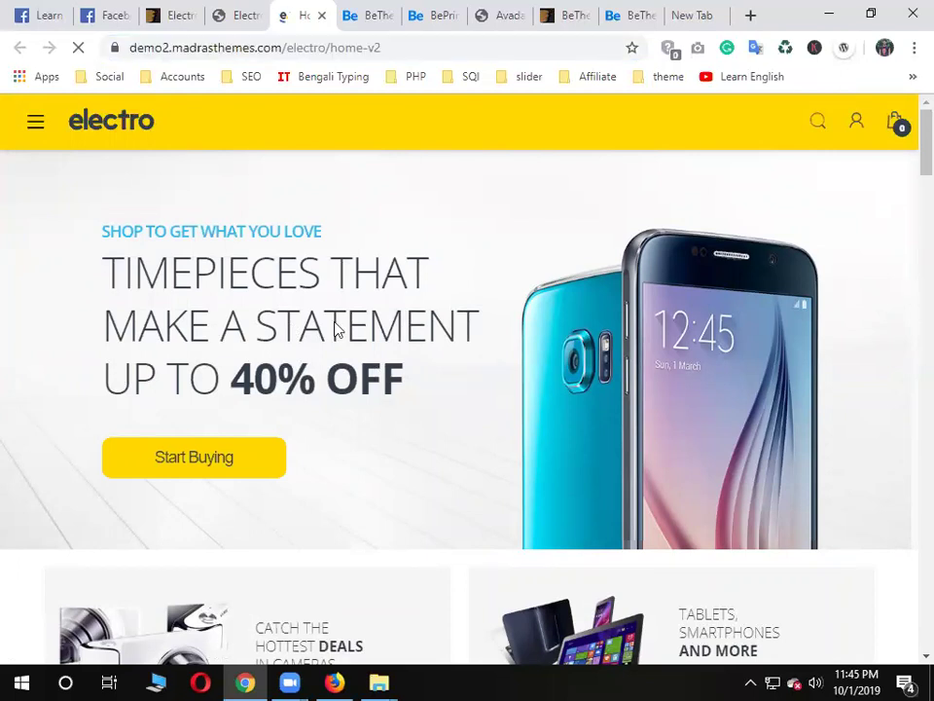
# Close the Electro, ThemeForest, BePrint, Avada and duplicate tabs, keeping the Facebook group, one BeTheme page and the blank tab
pyautogui.click(243, 15)
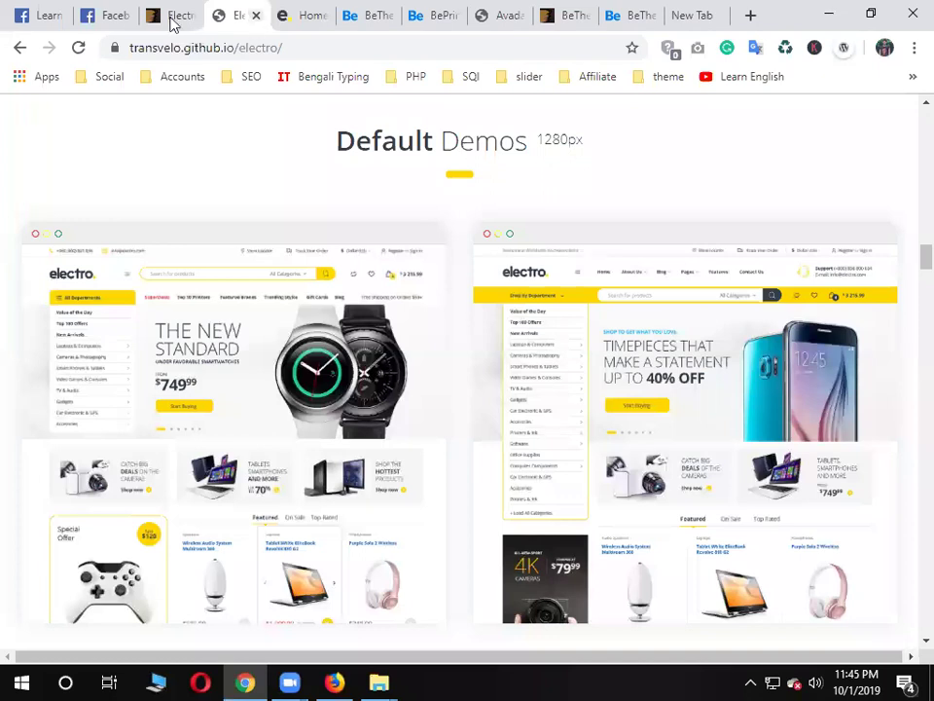
pyautogui.hotkey('ctrl', 'w')
pyautogui.hotkey('ctrl', 'w')
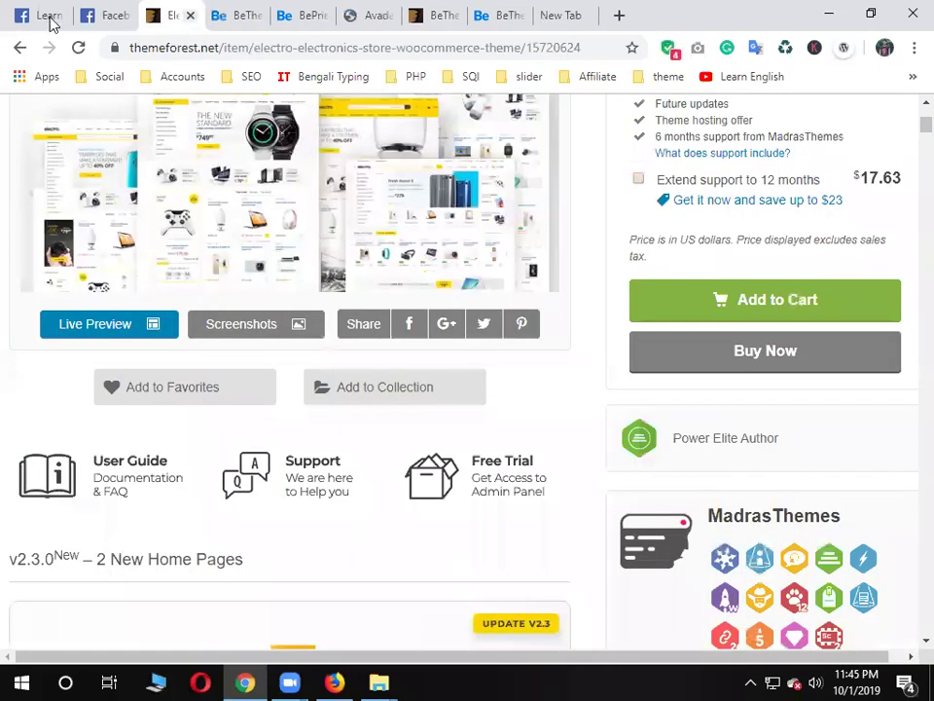
pyautogui.hotkey('ctrl', 'w')
pyautogui.hotkey('ctrl', 'w')
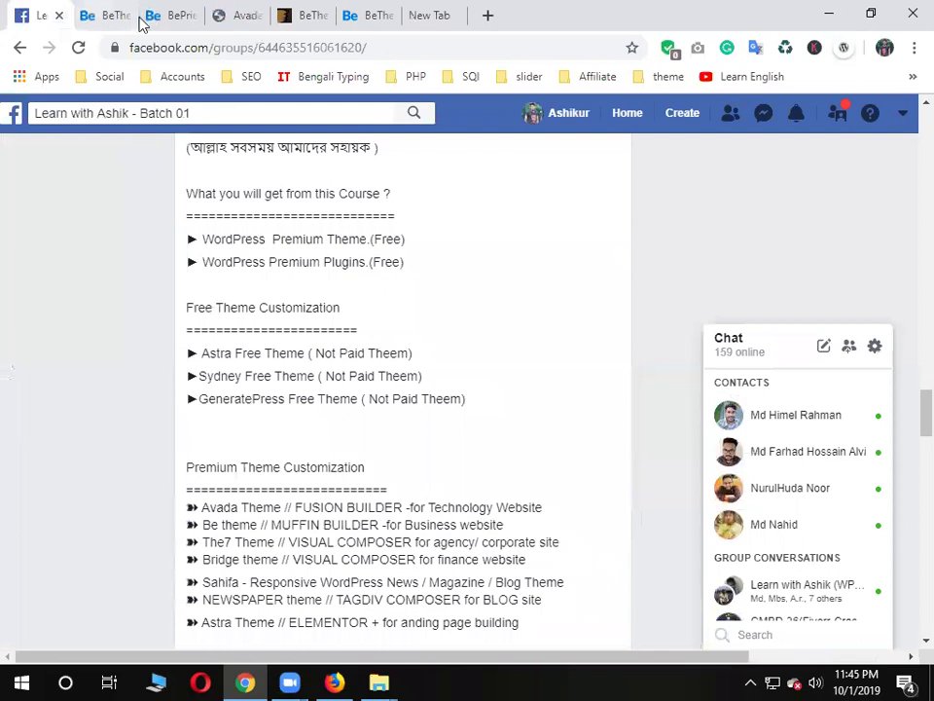
pyautogui.click(132, 18)
pyautogui.click(189, 23)
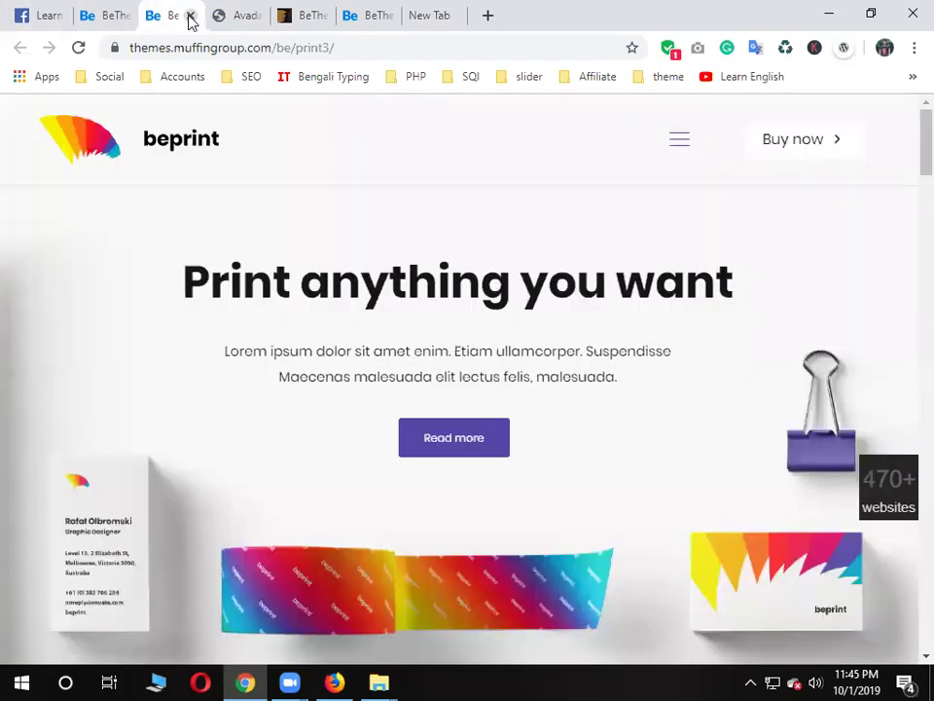
pyautogui.click(190, 17)
pyautogui.click(190, 17)
pyautogui.click(190, 17)
pyautogui.click(190, 16)
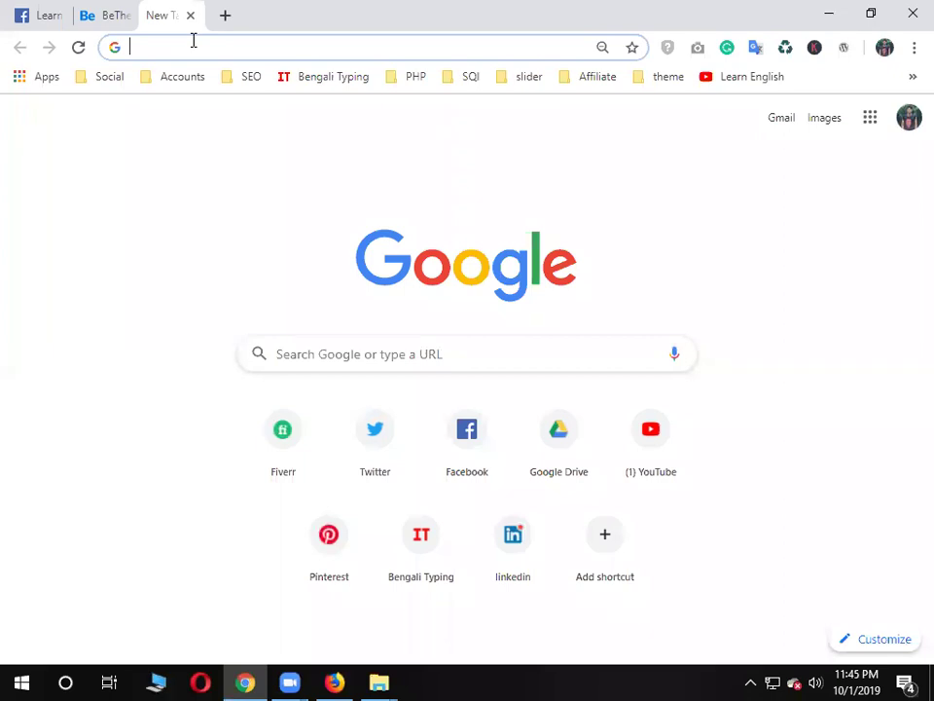
# Load the wordpress.org website in the blank tab
pyautogui.write('wrod')
pyautogui.press('BackSpace')
pyautogui.press('BackSpace')
pyautogui.press('BackSpace')
pyautogui.write('o')
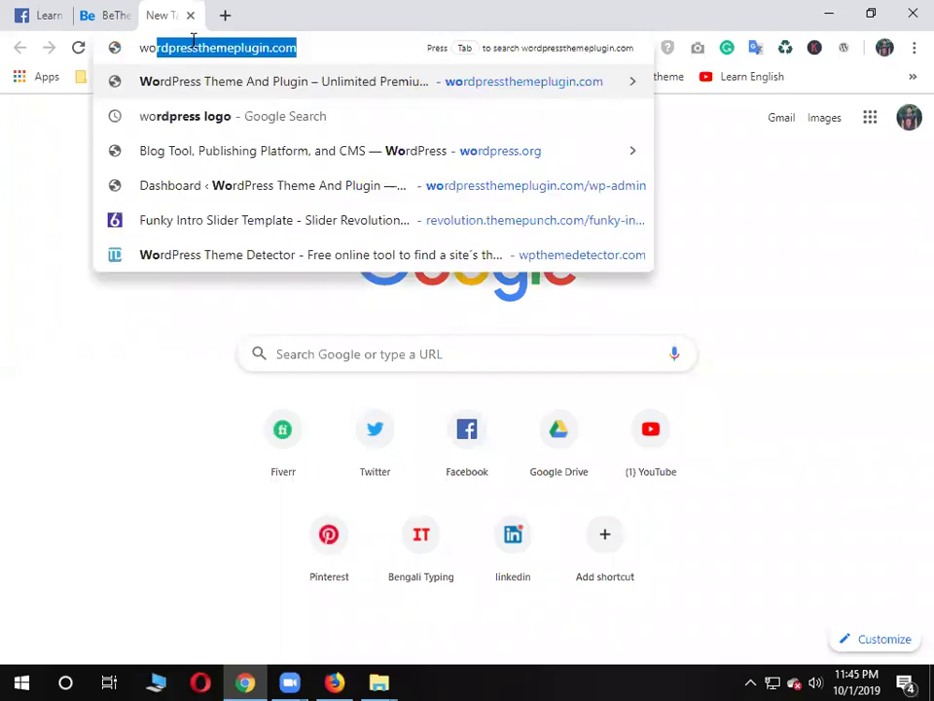
pyautogui.write('rdpres')
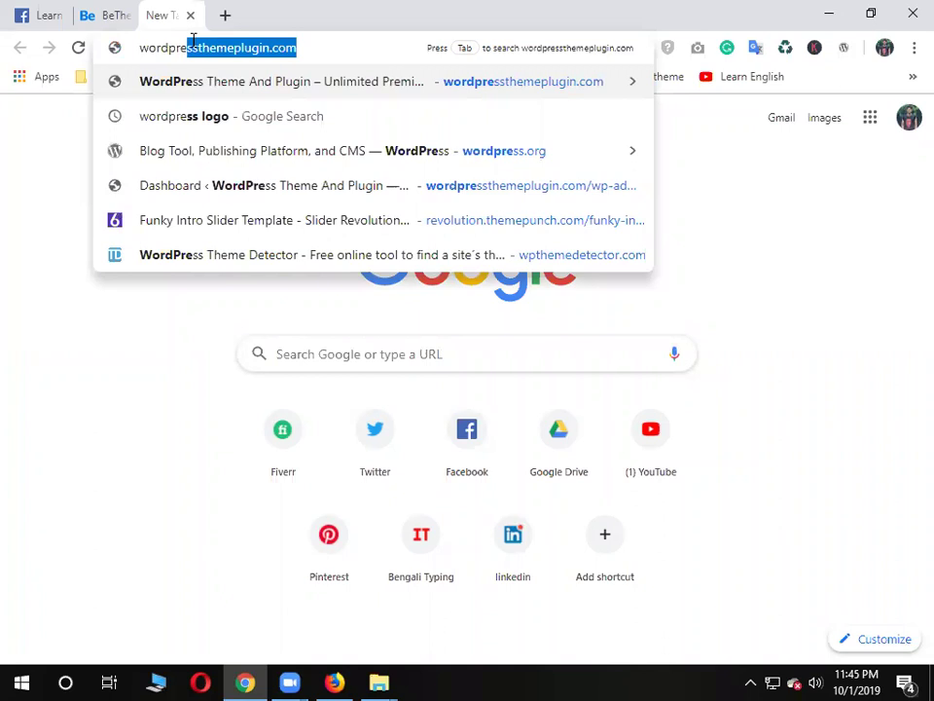
pyautogui.write('s.')
pyautogui.press('Return')
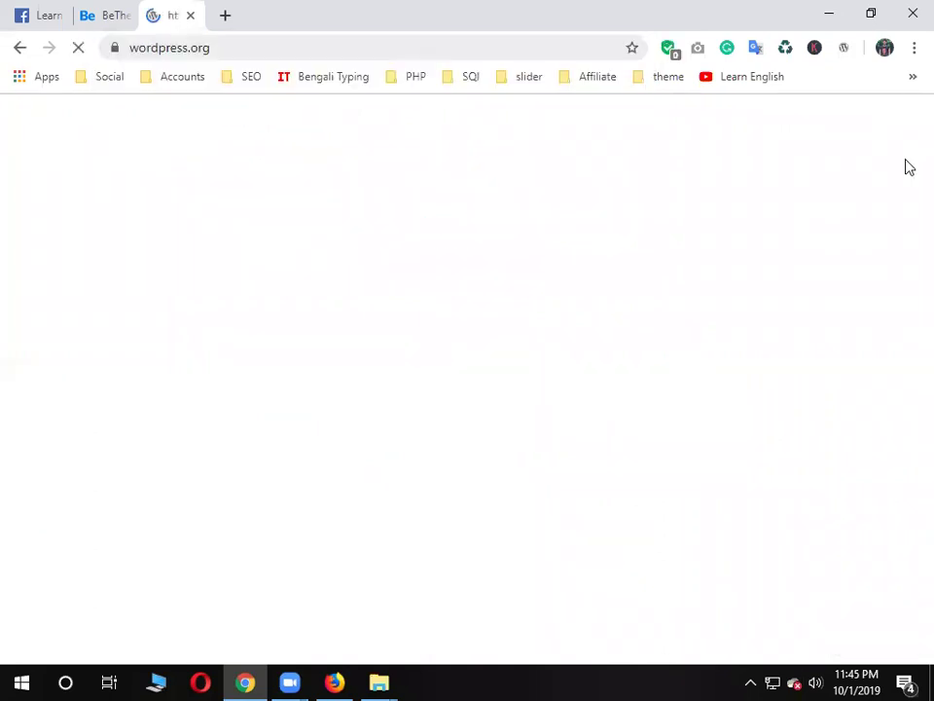
# Open the WordPress download page and review its WordPress 5.2.3 download, installation and requirements sections
pyautogui.scroll(-2, 830, 194)
pyautogui.scroll(2, 830, 193)
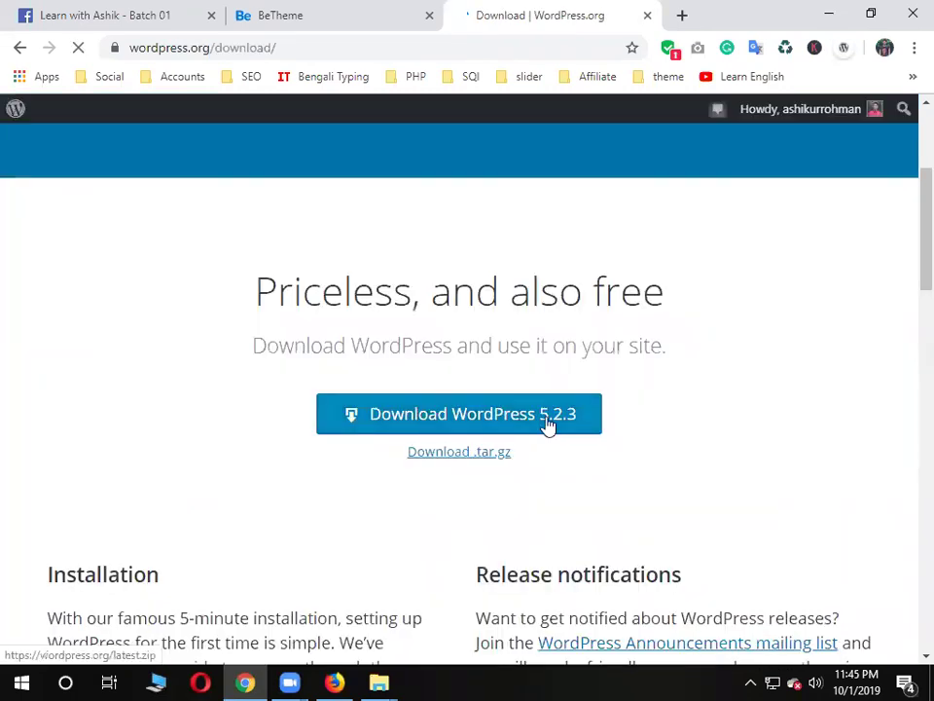
pyautogui.scroll(-3, 870, 321)
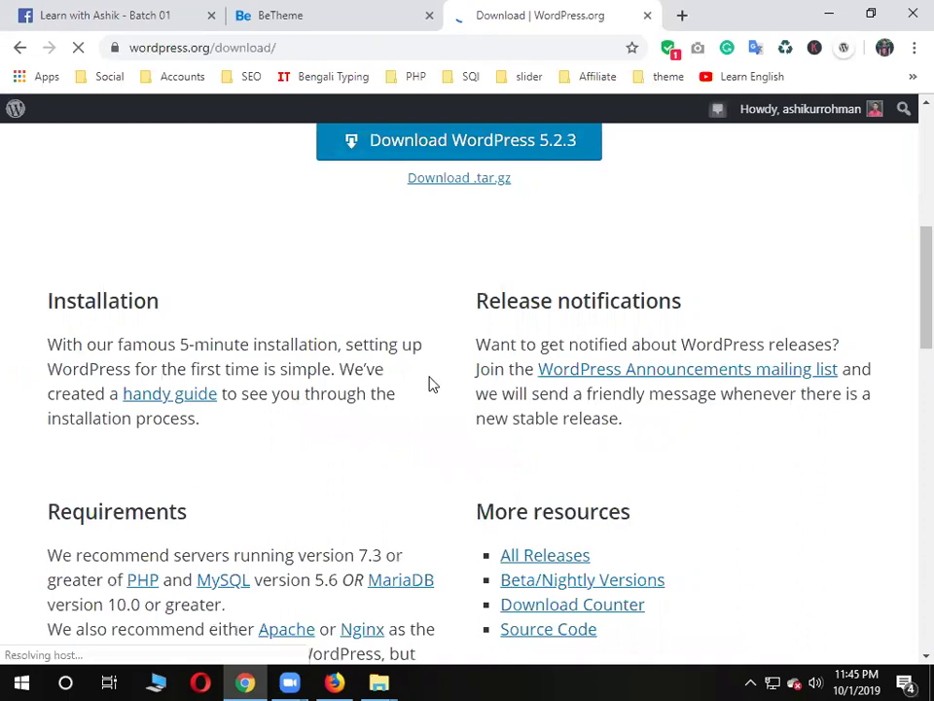
pyautogui.scroll(3, 544, 428)
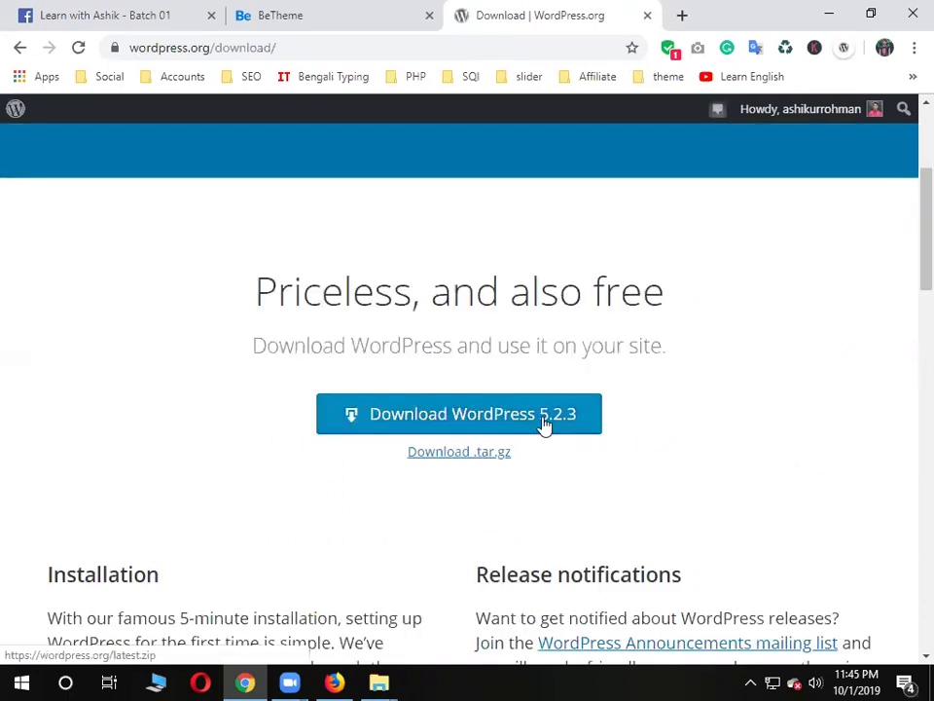
# Search Google for "xampp download" in a new tab
pyautogui.click(681, 16)
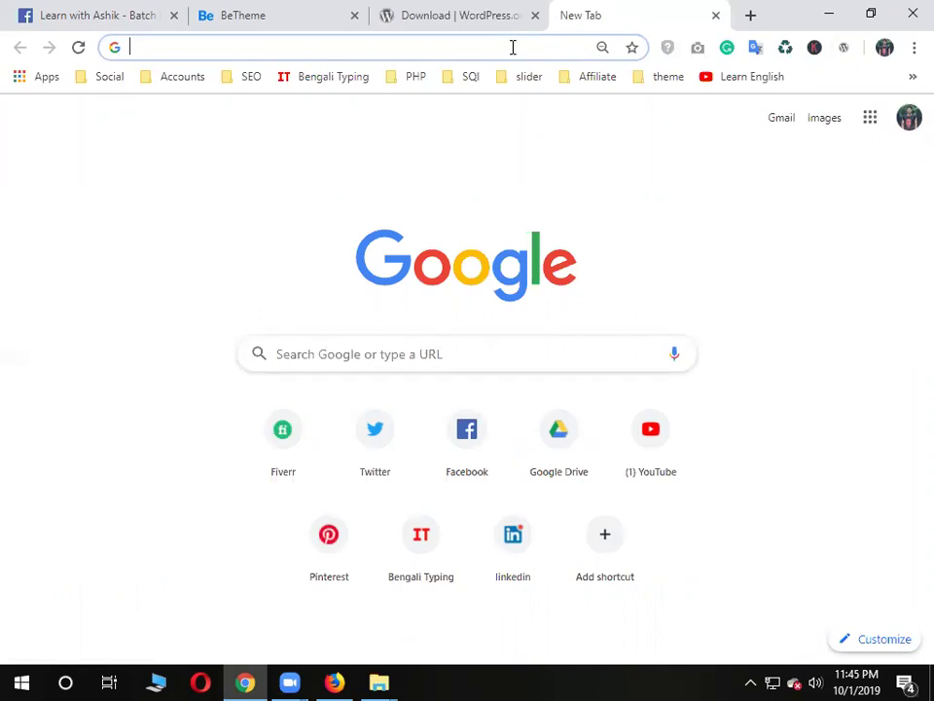
pyautogui.write('xampp')
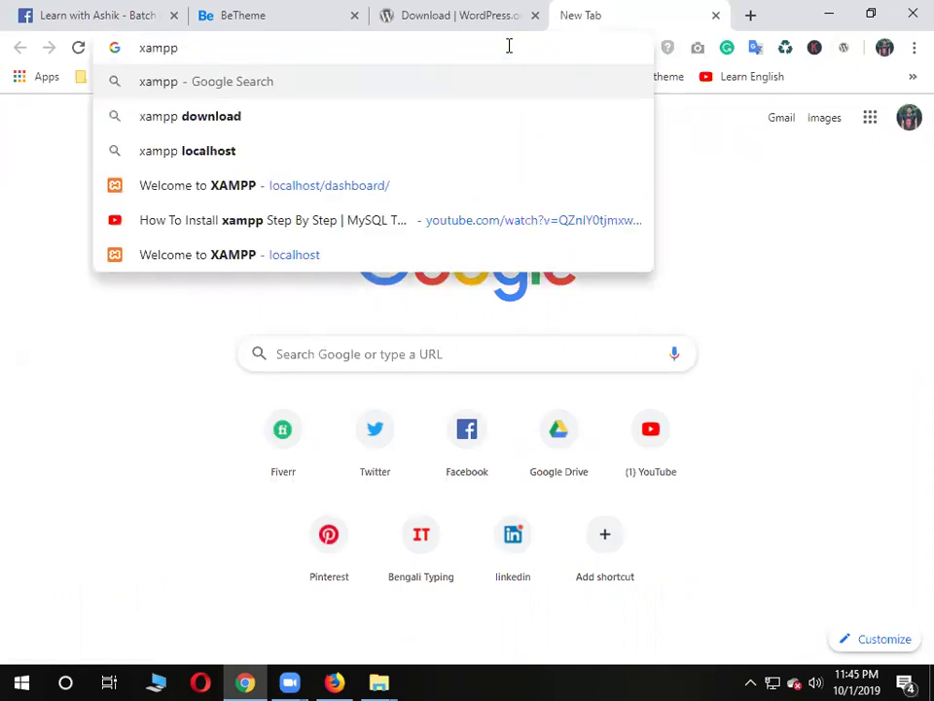
pyautogui.click(323, 115)
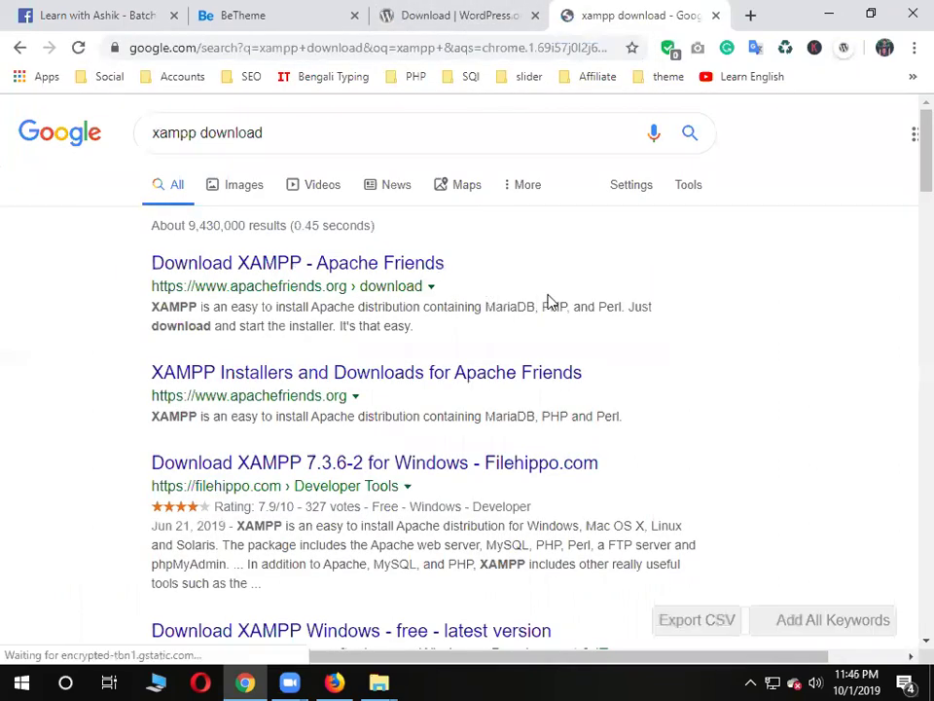
# Open Softonic's "Download XAMPP Windows" search result in a new tab and look over its download page
pyautogui.scroll(-1, 550, 302)
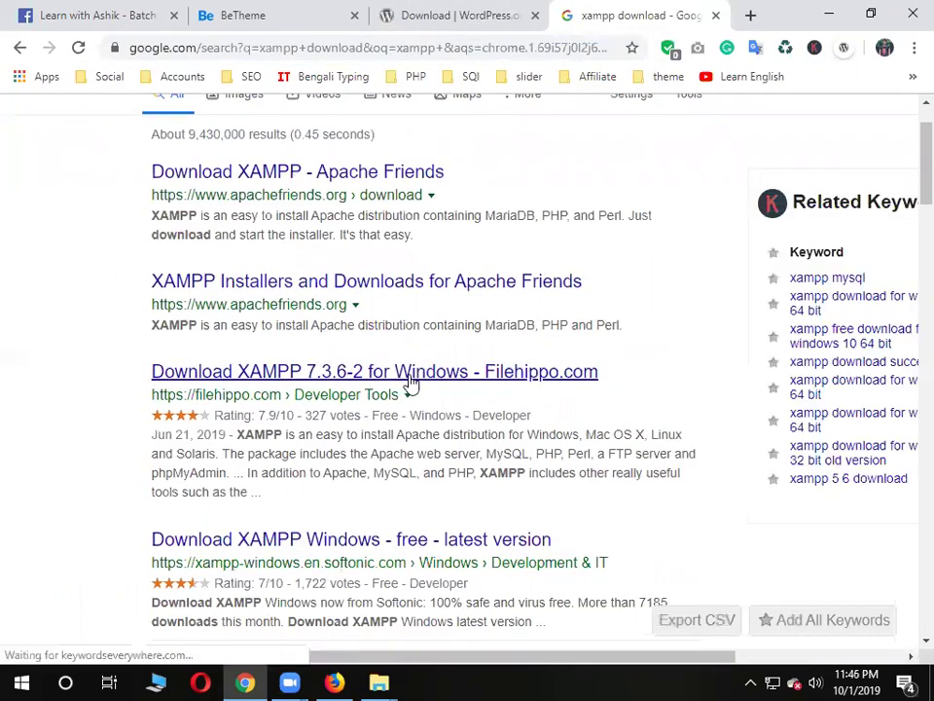
pyautogui.scroll(1, 498, 257)
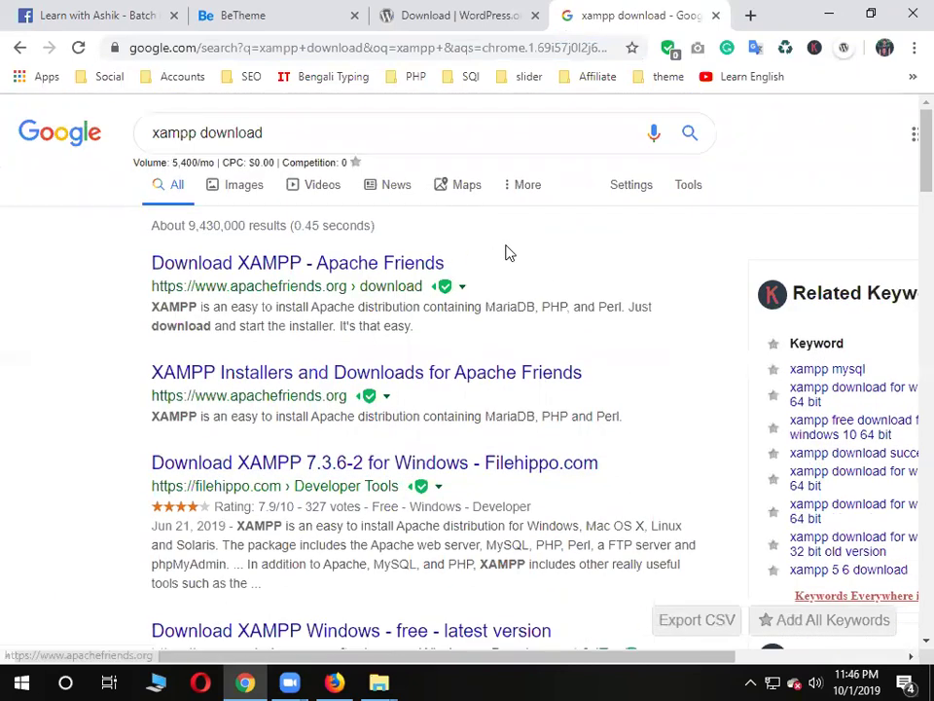
pyautogui.scroll(-2, 463, 350)
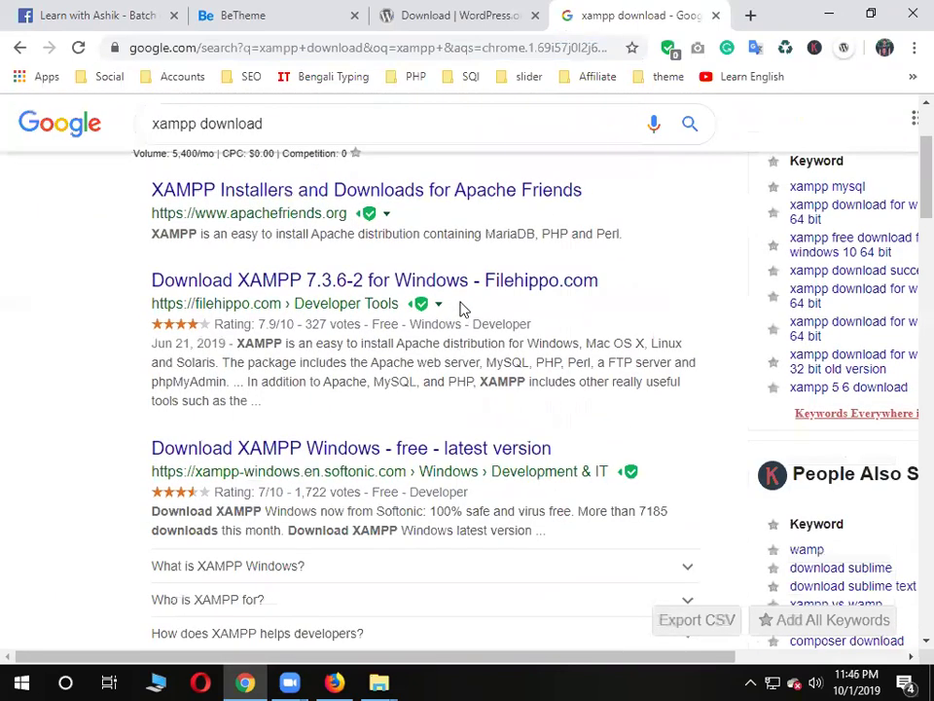
pyautogui.rightClick(298, 446)
pyautogui.click(327, 451)
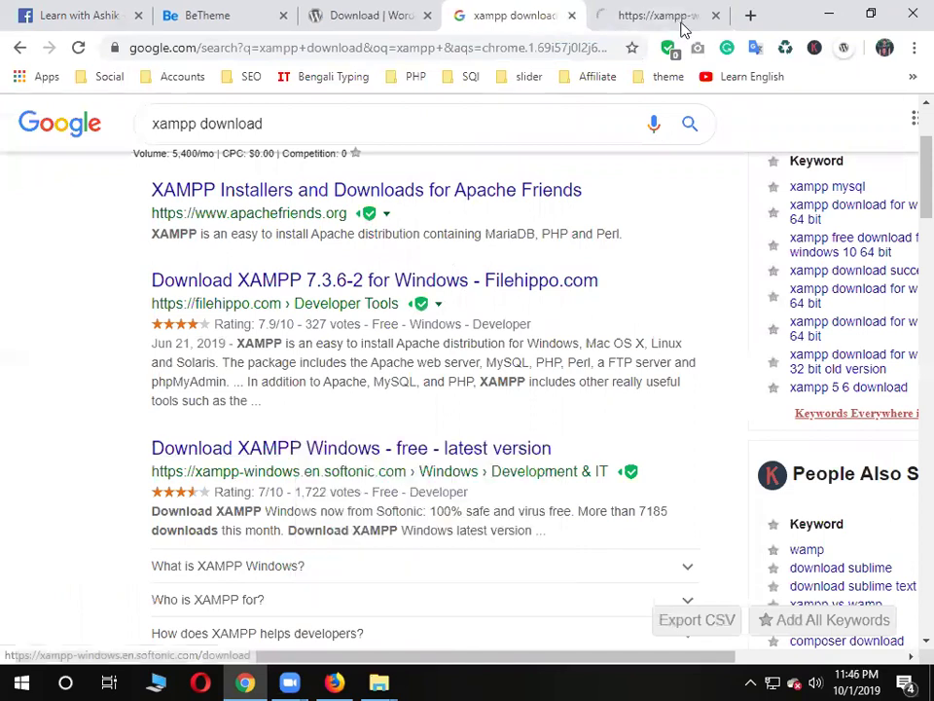
pyautogui.click(678, 22)
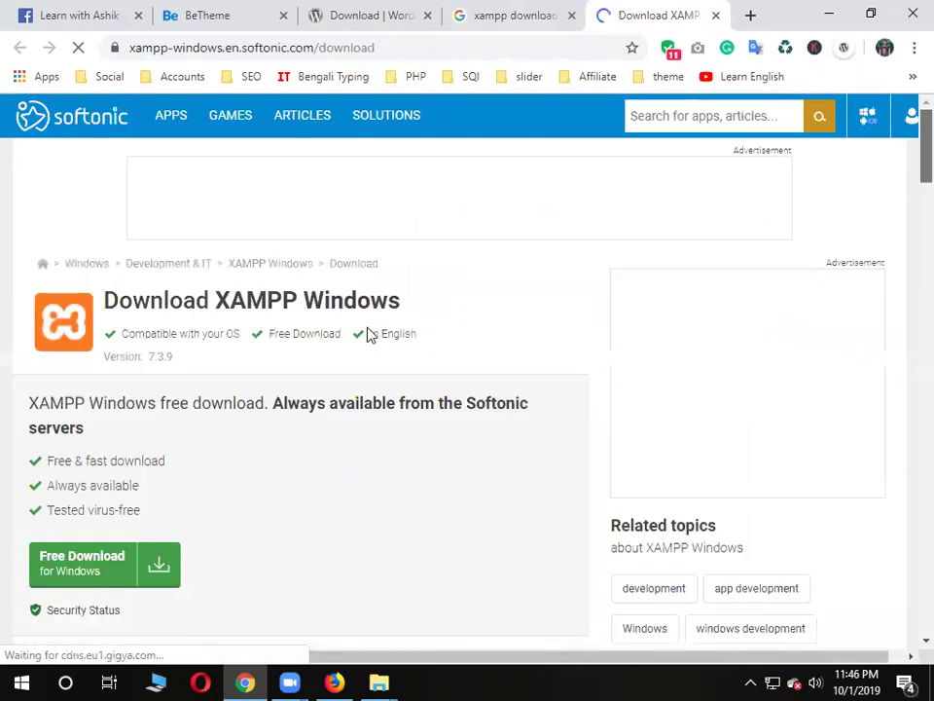
pyautogui.scroll(-3, 370, 336)
pyautogui.scroll(3, 373, 330)
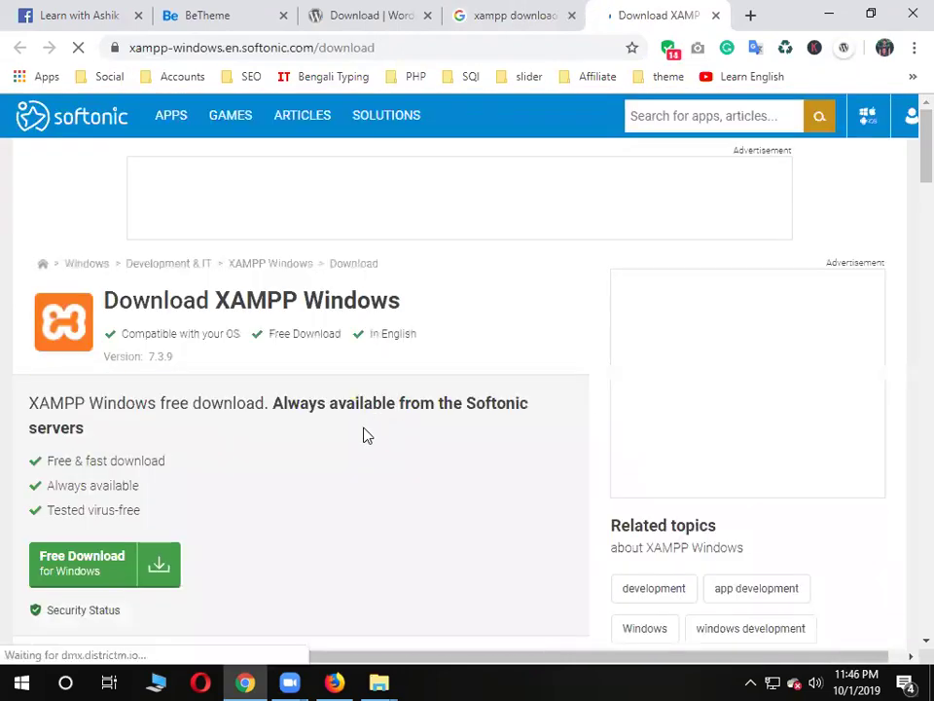
# Dismiss the advertisement on Softonic's XAMPP download page and select the page's web address
pyautogui.scroll(-1, 380, 379)
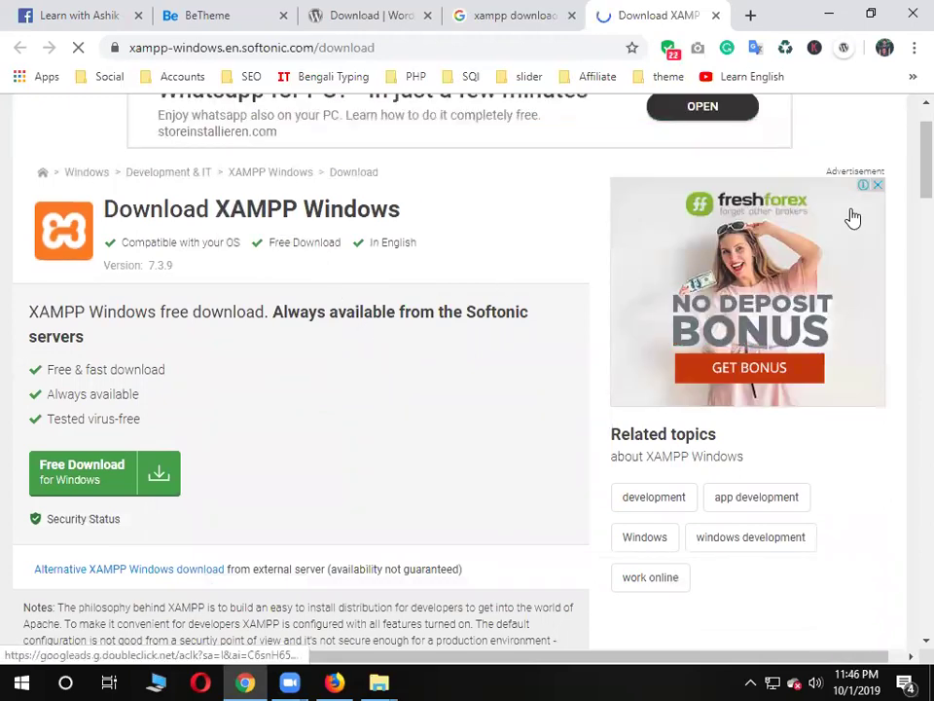
pyautogui.click(879, 184)
pyautogui.click(409, 47)
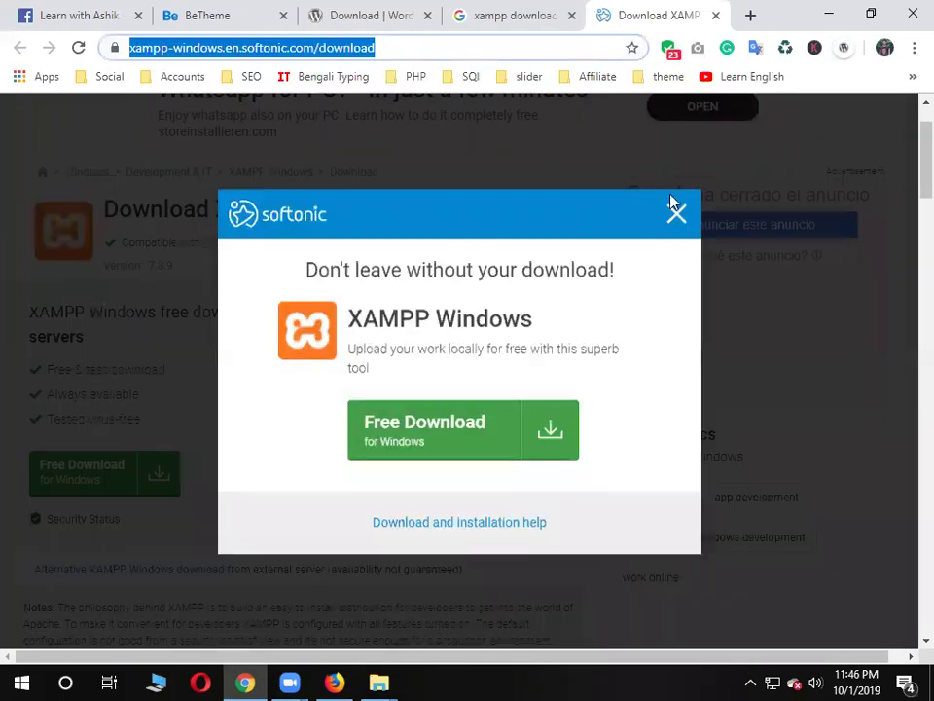
# Return to the "xampp download" Google results and copy the web address of the search page
pyautogui.click(513, 15)
pyautogui.scroll(3, 424, 176)
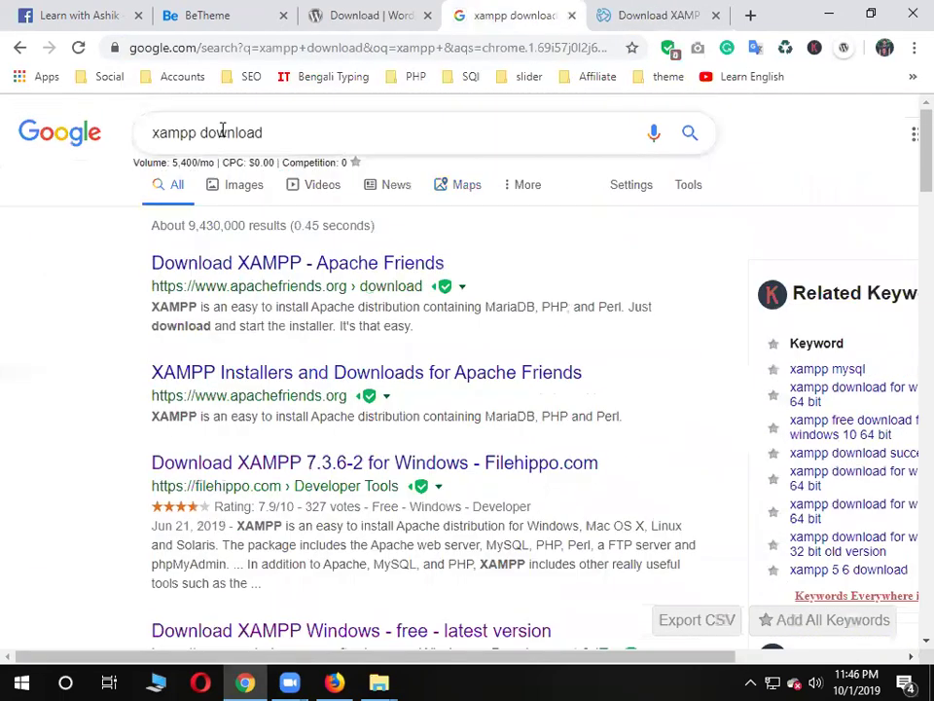
pyautogui.tripleClick(221, 131)
pyautogui.click(333, 46)
pyautogui.rightClick(334, 46)
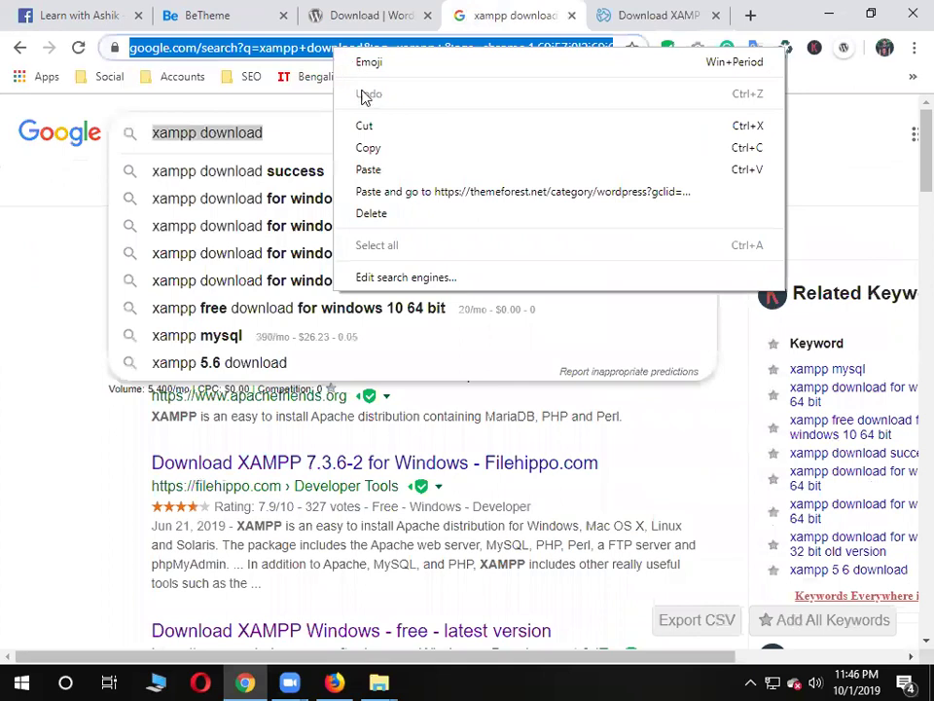
pyautogui.click(371, 148)
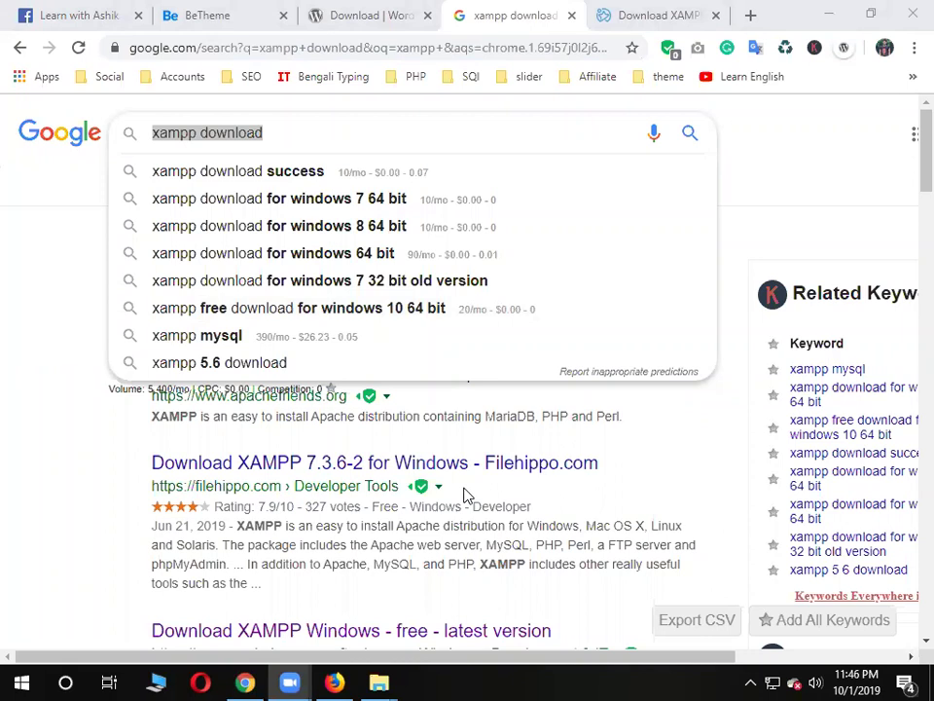
# Dismiss the search suggestions, look over the XAMPP results and close the Google results tab
pyautogui.click(43, 405)
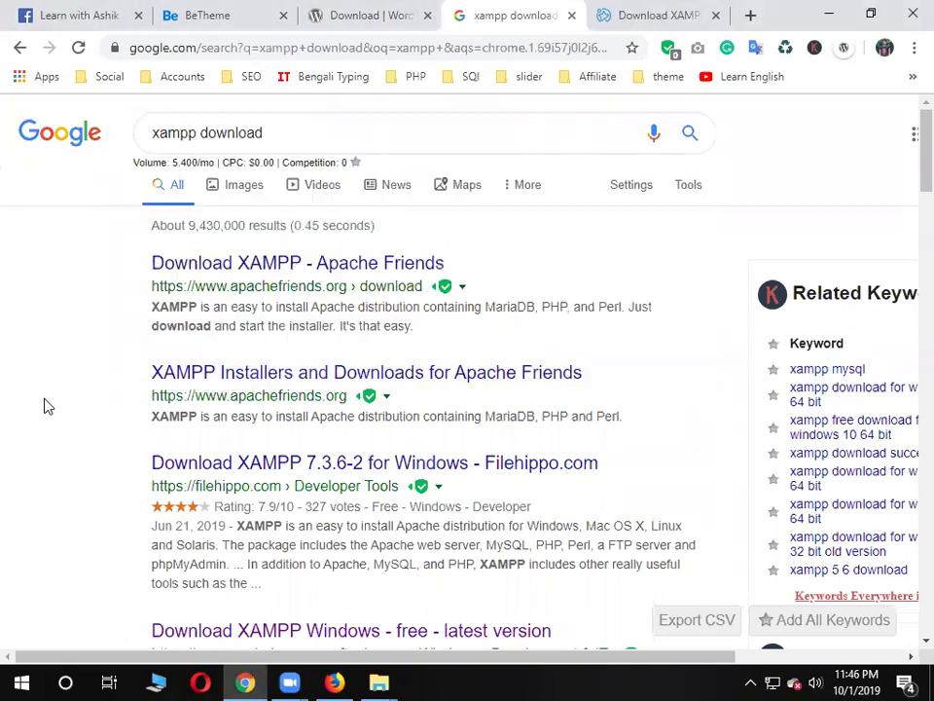
pyautogui.scroll(-1, 44, 405)
pyautogui.scroll(1, 44, 405)
pyautogui.click(571, 15)
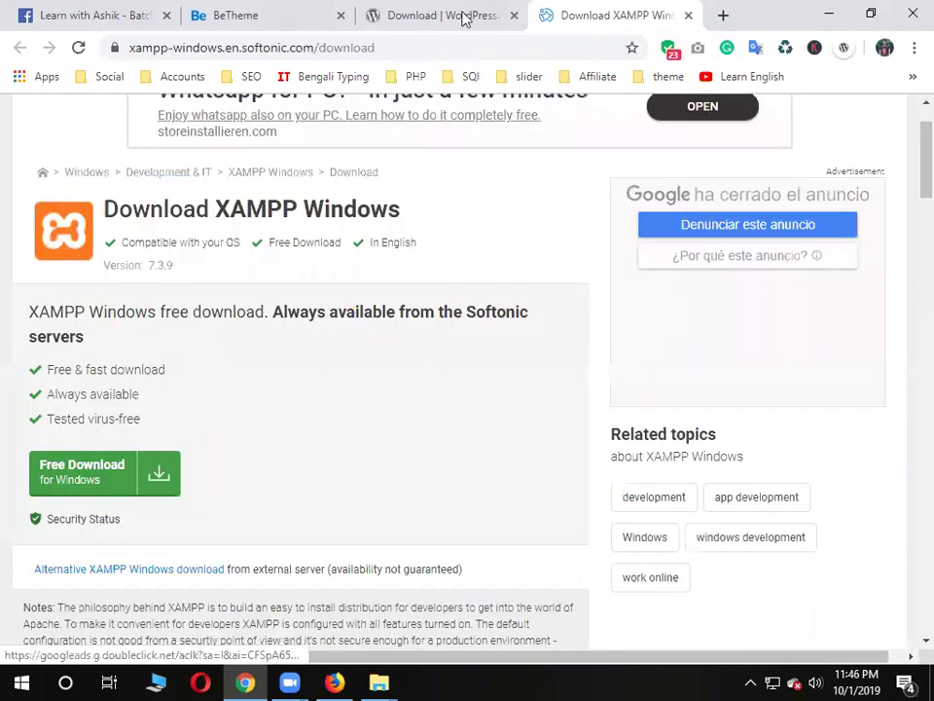
# Start the WordPress 5.2.3 download from the WordPress download page and highlight its "Get WordPress" heading
pyautogui.click(496, 7)
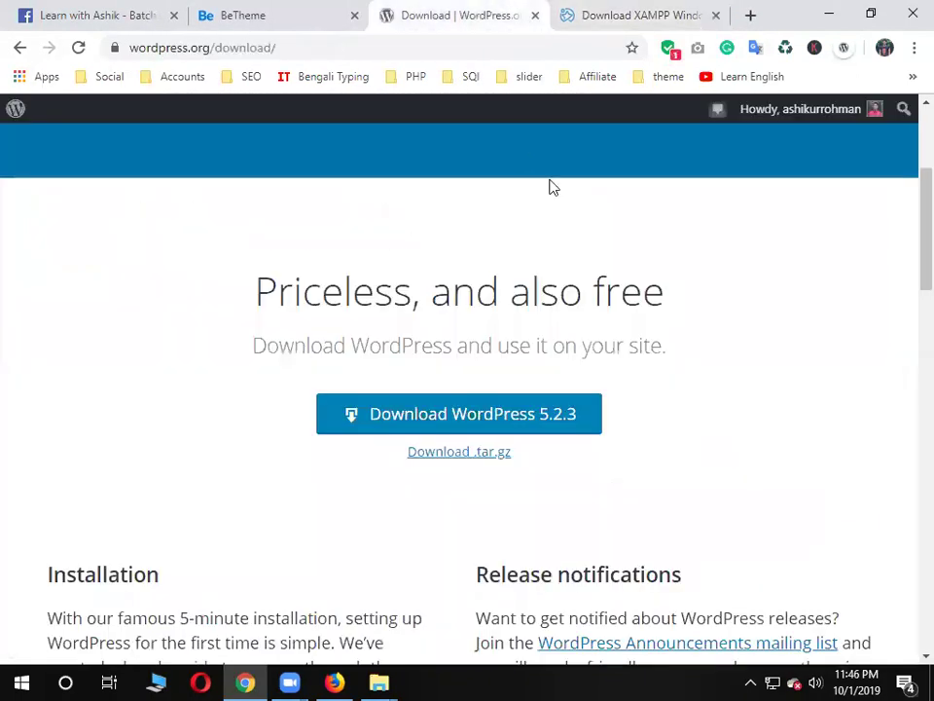
pyautogui.click(490, 416)
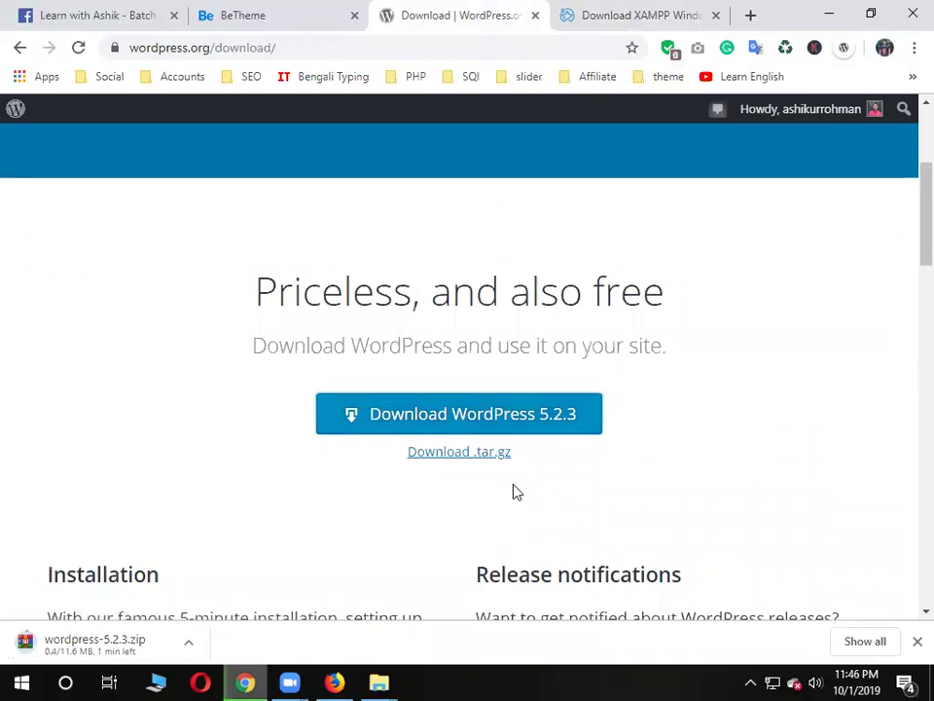
pyautogui.scroll(3, 784, 364)
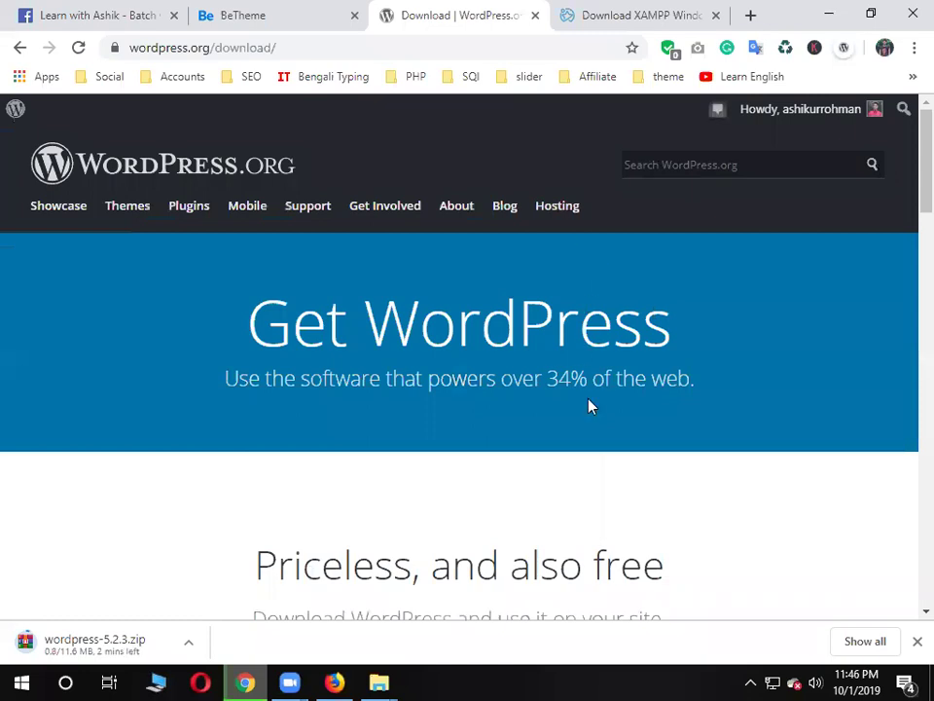
pyautogui.moveTo(666, 329); pyautogui.dragTo(246, 327)
pyautogui.moveTo(480, 327); pyautogui.dragTo(19, 327)
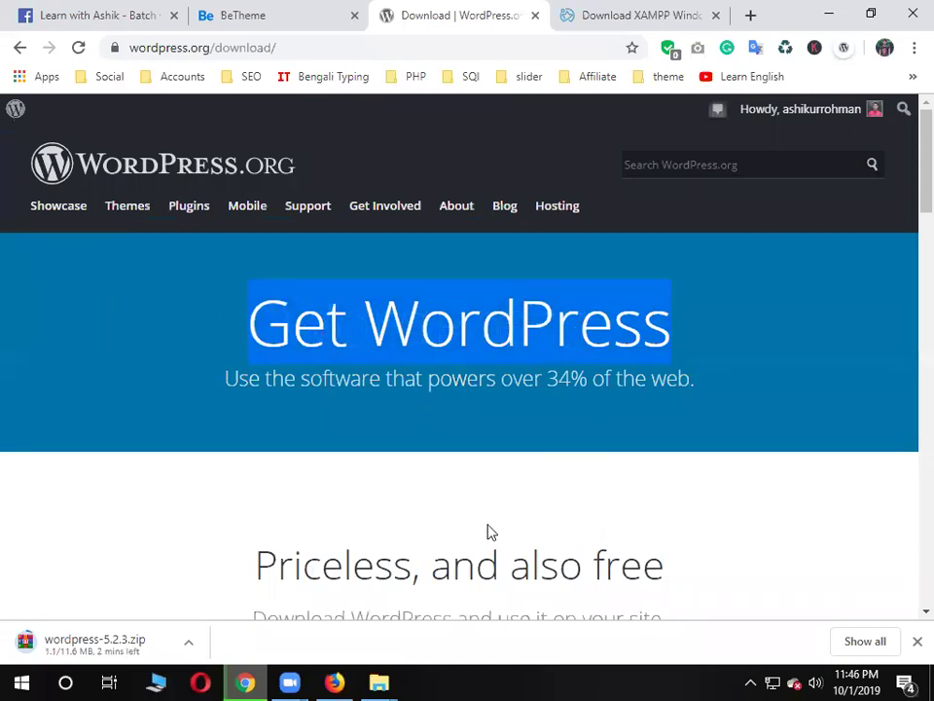
pyautogui.scroll(-2, 488, 531)
# Check the other open tabs, return to the WordPress download page and cancel the wordpress-5.2.3.zip download
pyautogui.click(569, 11)
pyautogui.click(274, 13)
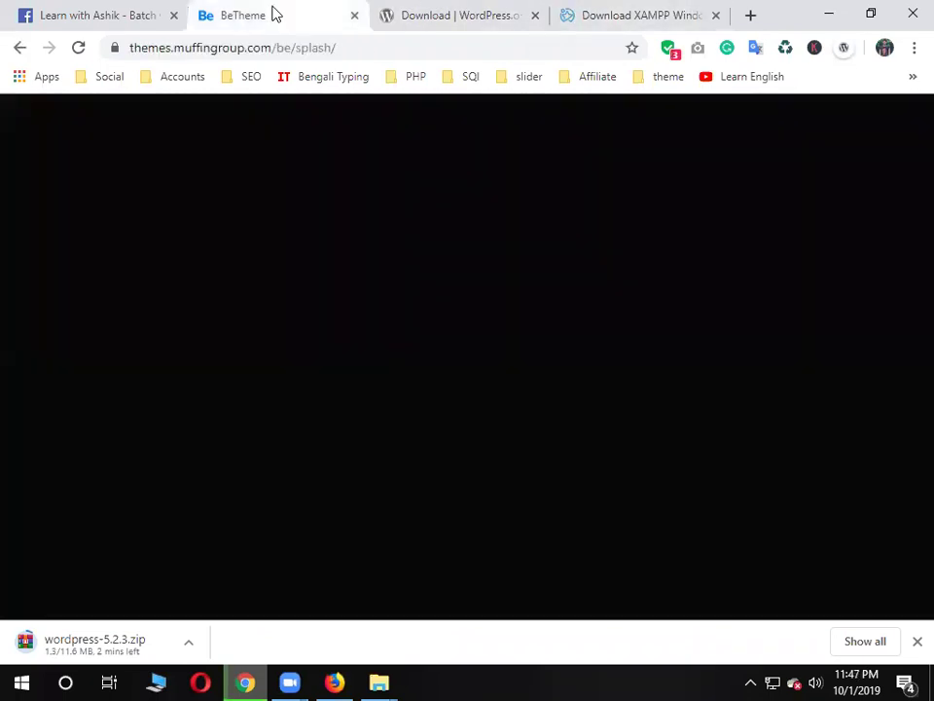
pyautogui.hotkey('ctrl', 'shift', 'Tab')
pyautogui.hotkey('ctrl', 'shift', 'Tab')
pyautogui.hotkey('ctrl', 'shift', 'Tab')
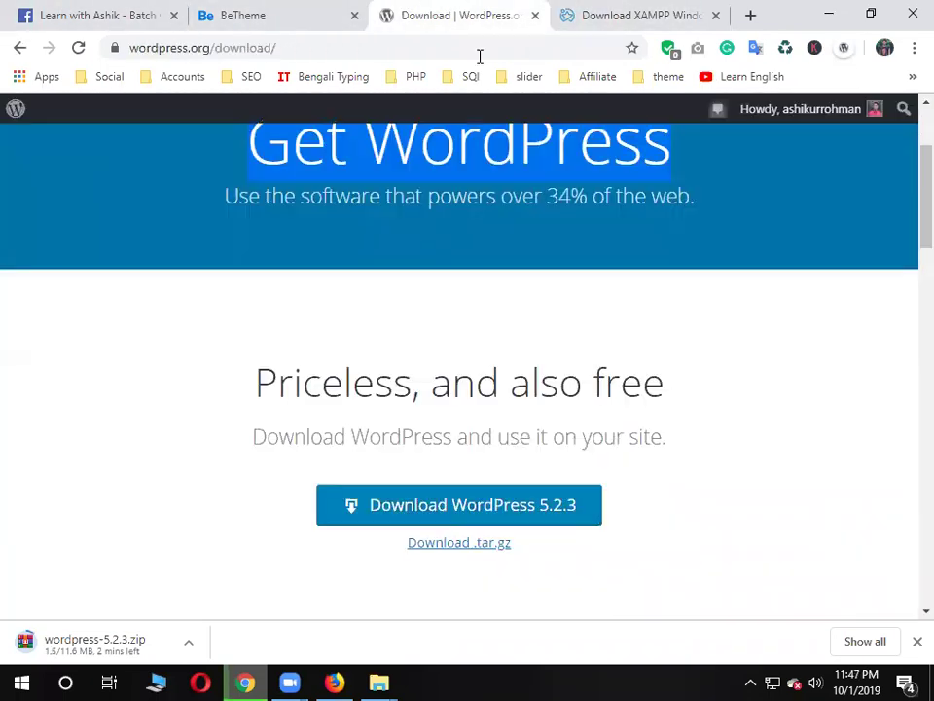
pyautogui.rightClick(80, 650)
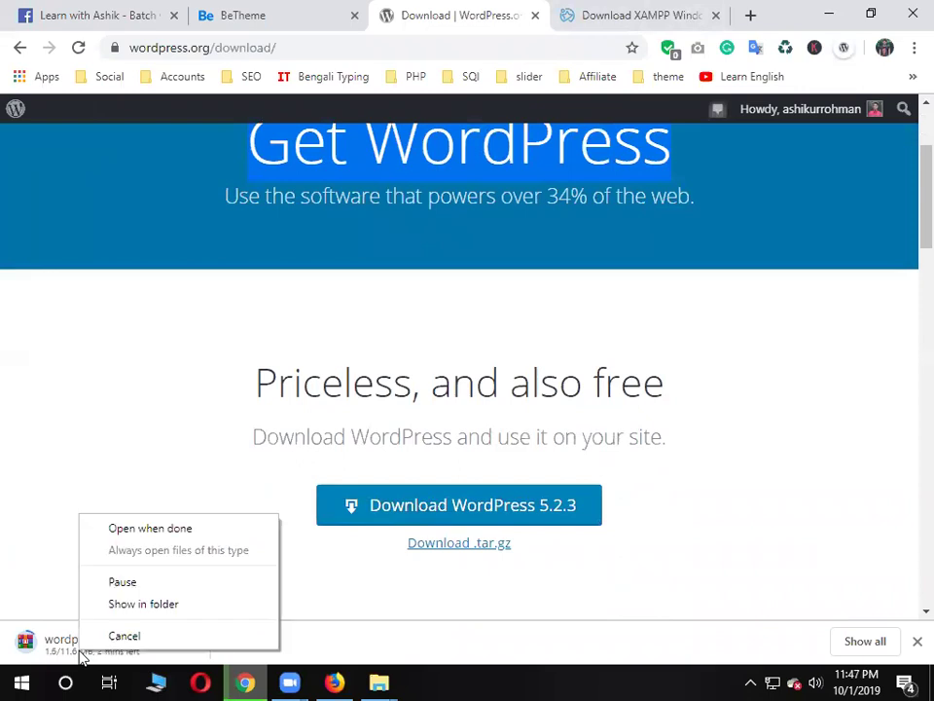
pyautogui.click(142, 643)
pyautogui.click(914, 641)
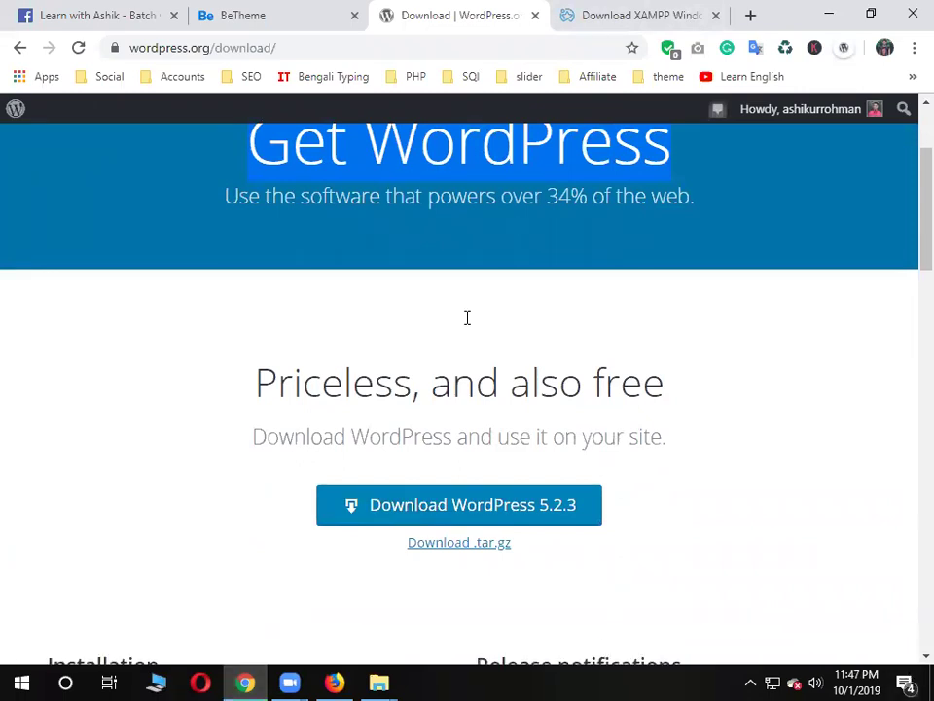
# Minimize the browser and close the class folder window containing the lesson images
pyautogui.click(830, 12)
pyautogui.click(909, 10)
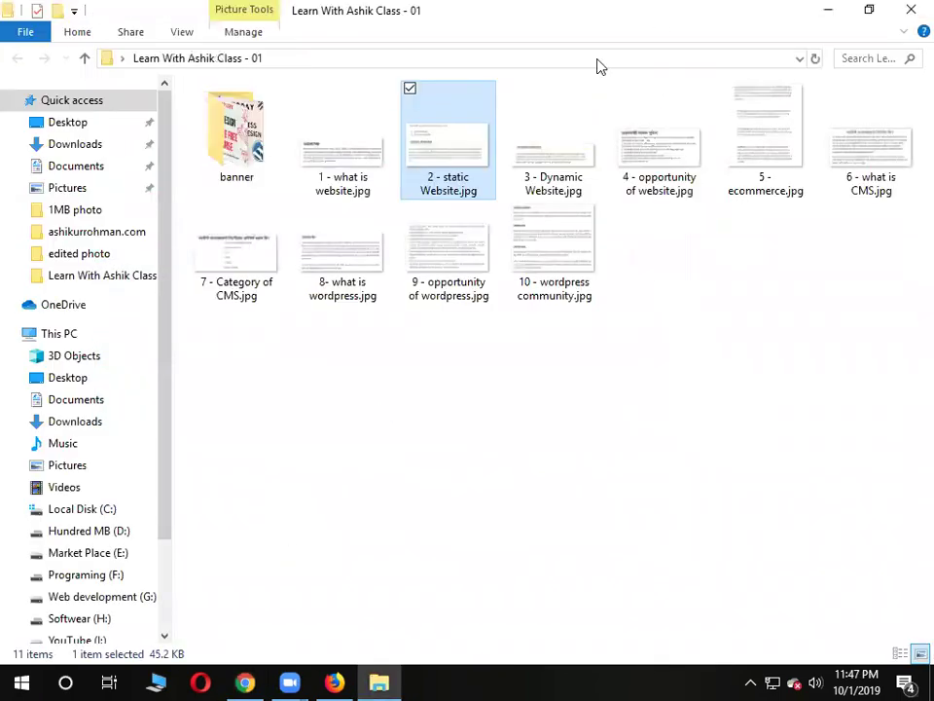
pyautogui.hotkey('alt', 'F4')
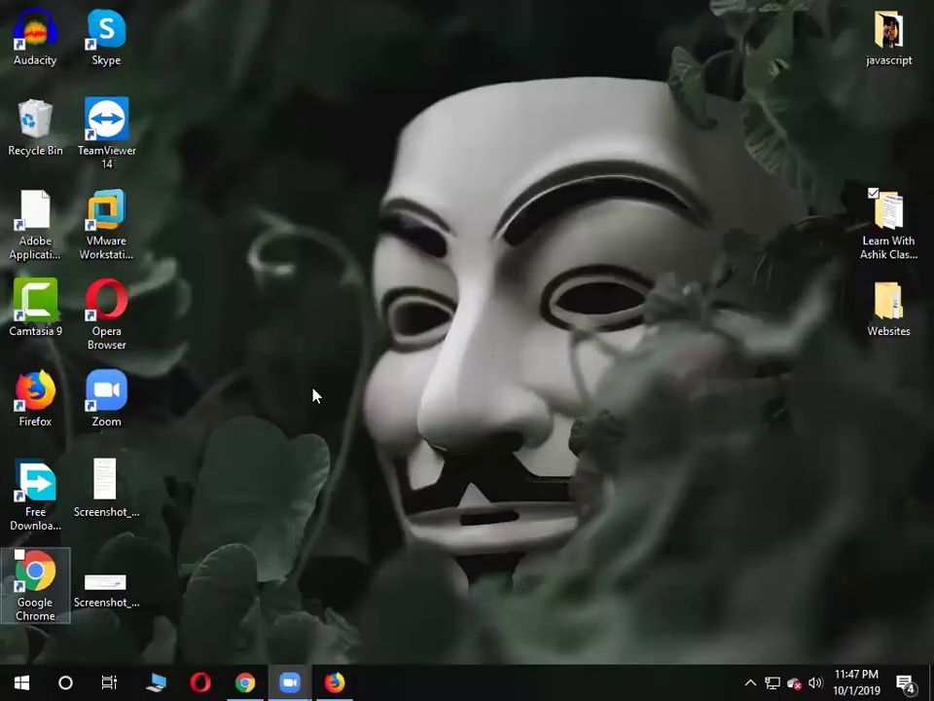
# Open the wordpress folder on the Softwear (H:) drive and select wordpress-5.2.3.zip
pyautogui.press('super+e')
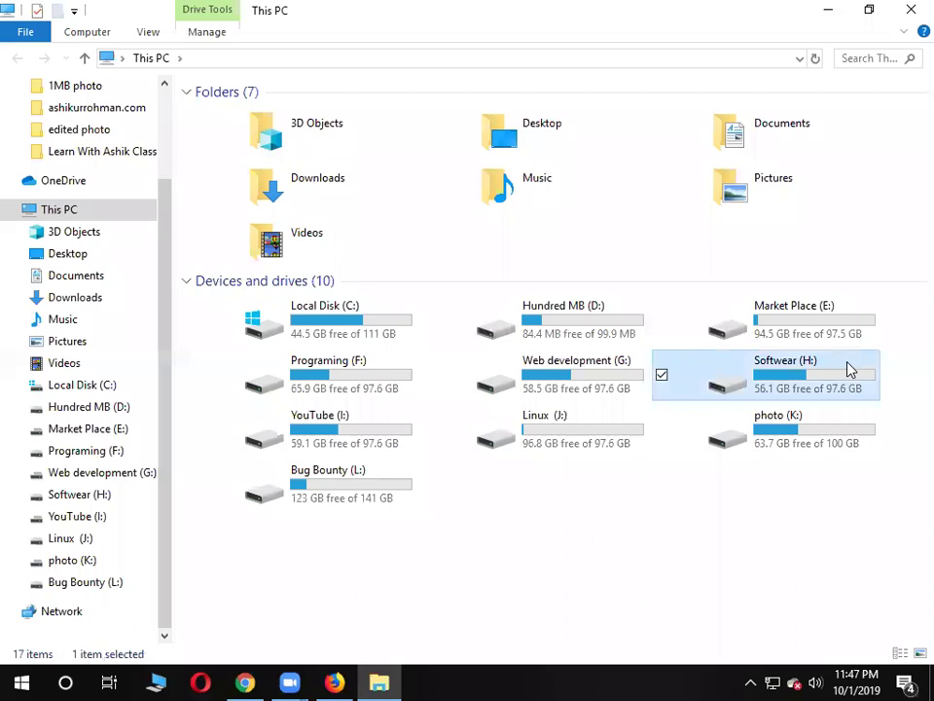
pyautogui.doubleClick(788, 372)
pyautogui.doubleClick(751, 409)
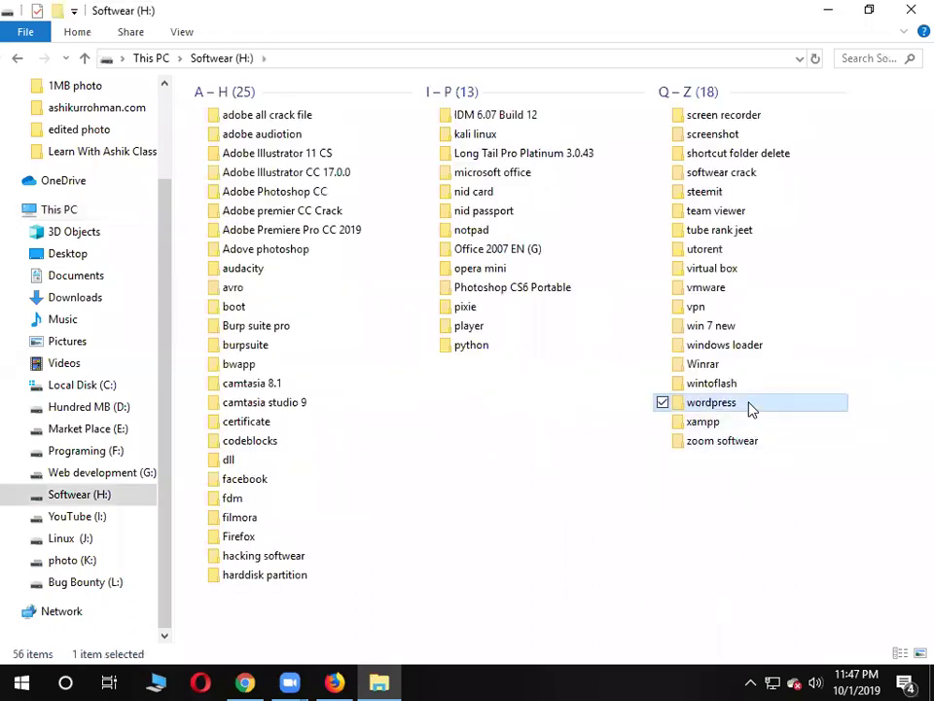
pyautogui.click(280, 154)
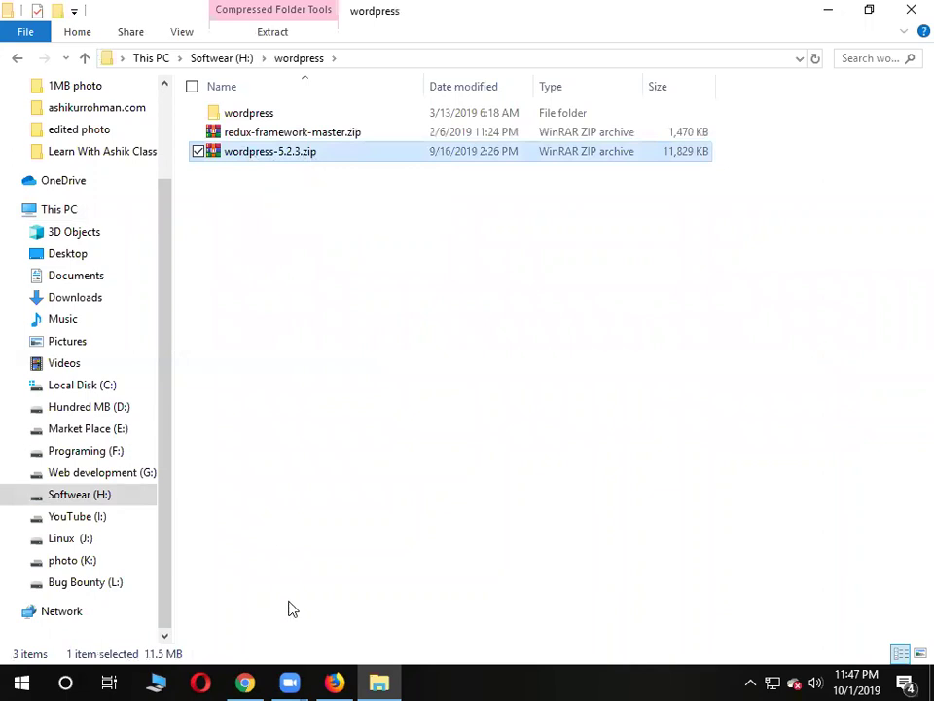
# Show the WordPress 5.2.3 download on the browser page, return to the wordpress folder and clear the file selection
pyautogui.hotkey('alt', 'Tab')
pyautogui.scroll(-1, 642, 514)
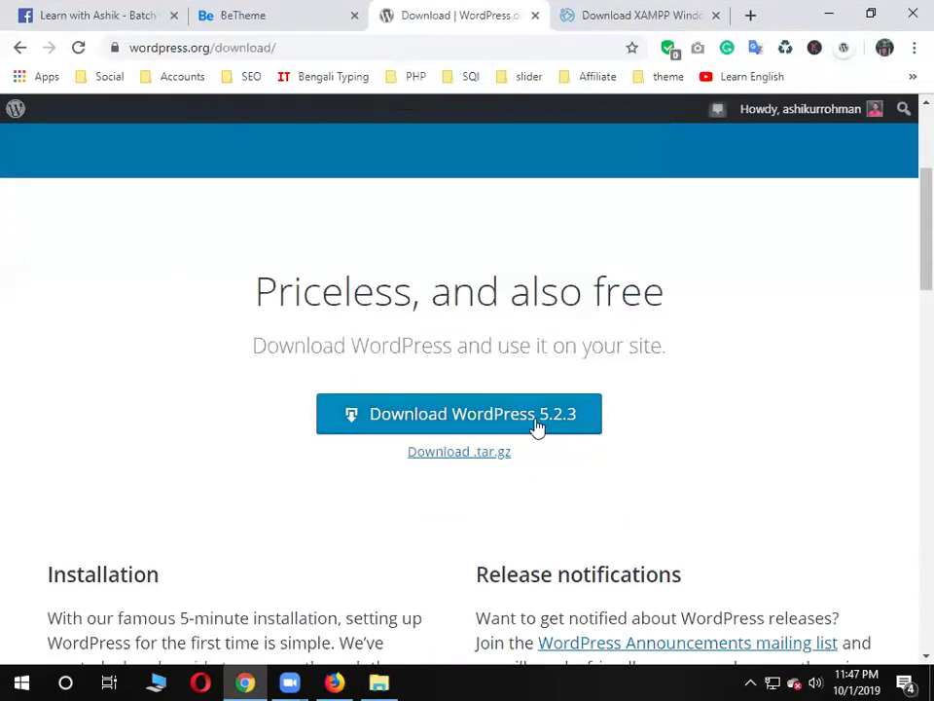
pyautogui.click(379, 682)
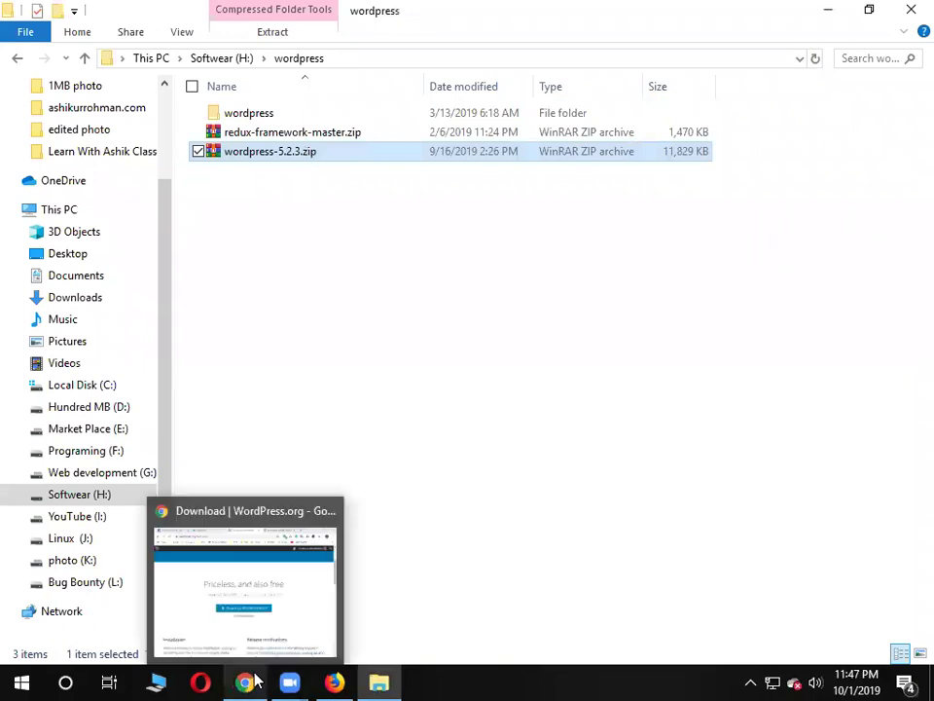
pyautogui.moveTo(279, 675)
pyautogui.click(615, 430)
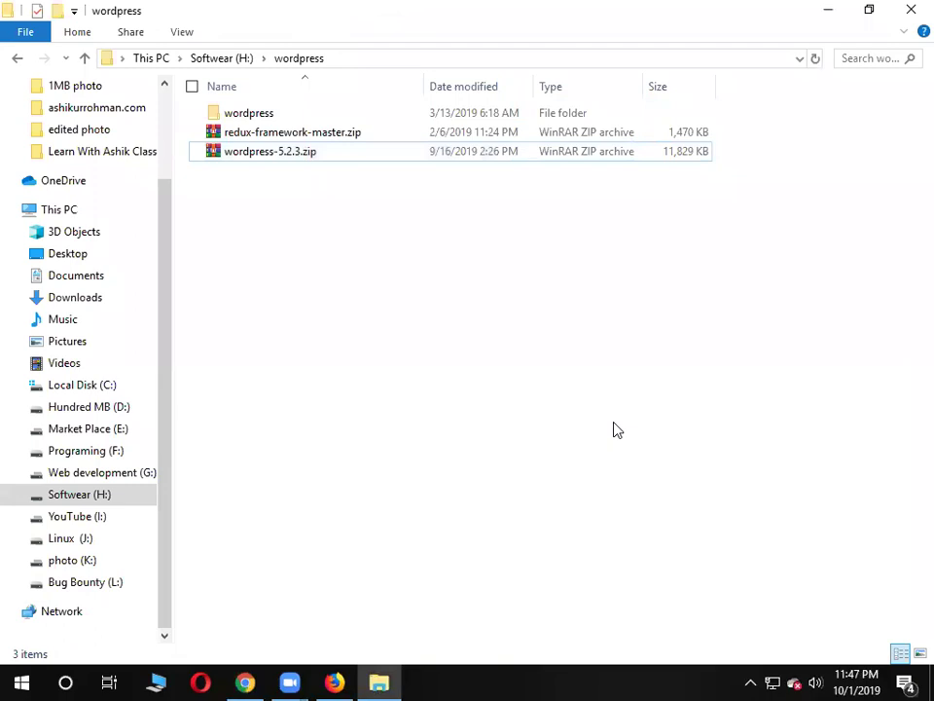
# Copy wordpress-5.2.3.zip from the wordpress folder and close the folder window
pyautogui.click(334, 153)
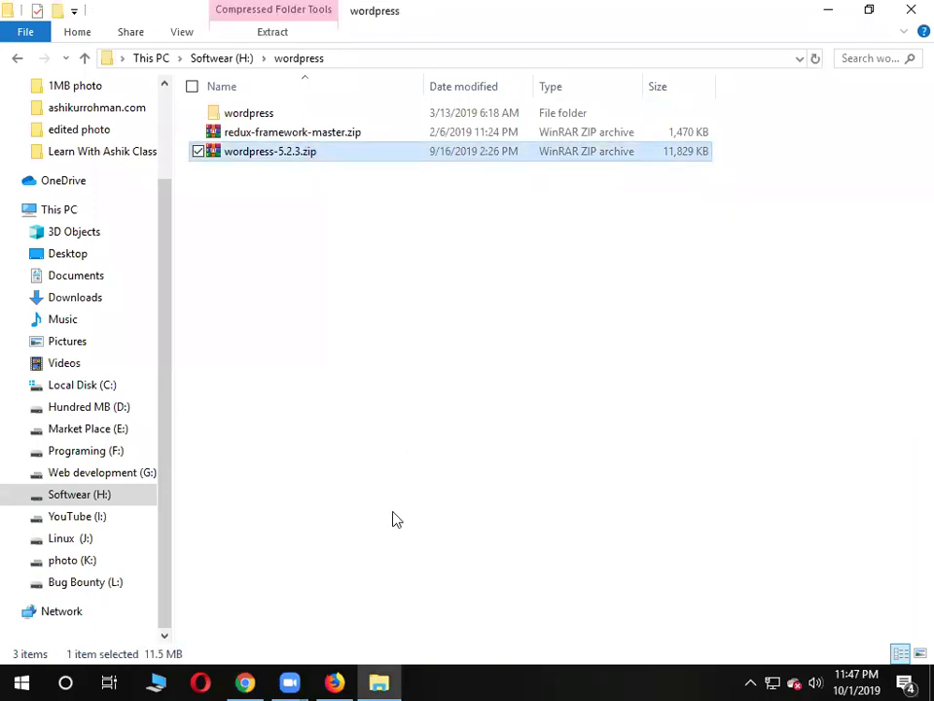
pyautogui.rightClick(294, 159)
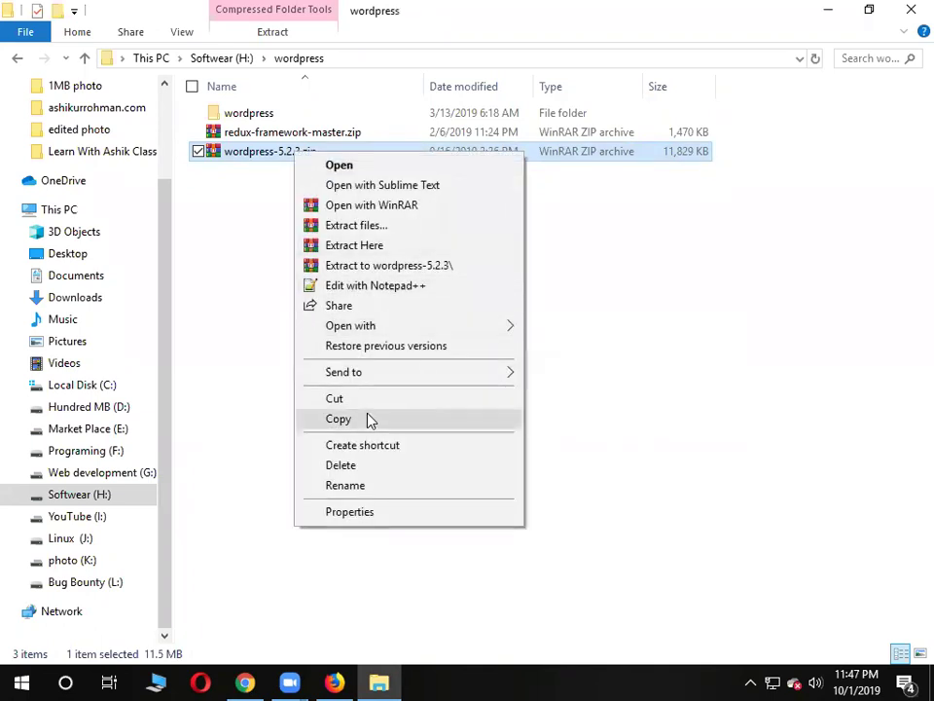
pyautogui.click(368, 418)
pyautogui.rightClick(321, 160)
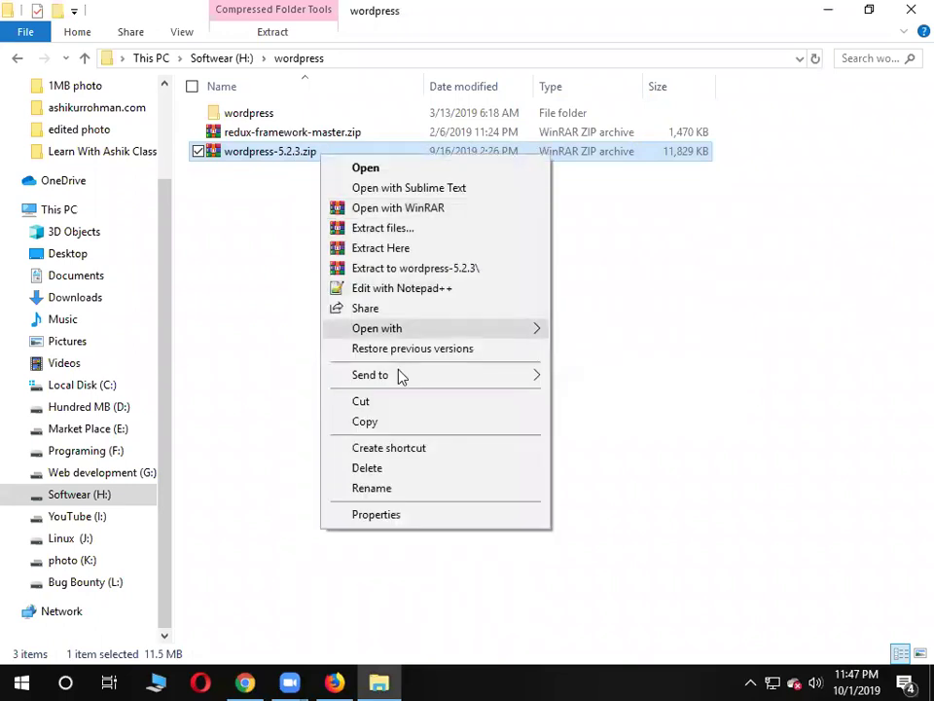
pyautogui.click(383, 422)
pyautogui.click(910, 9)
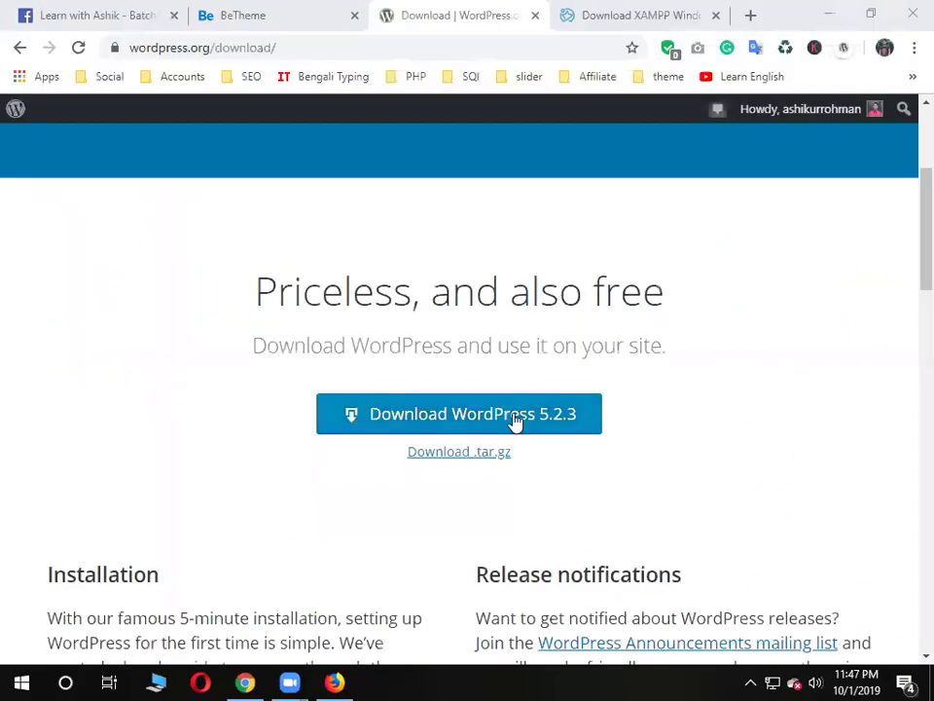
# Close the WordPress and Softonic XAMPP download tabs and minimize the browser
pyautogui.click(534, 16)
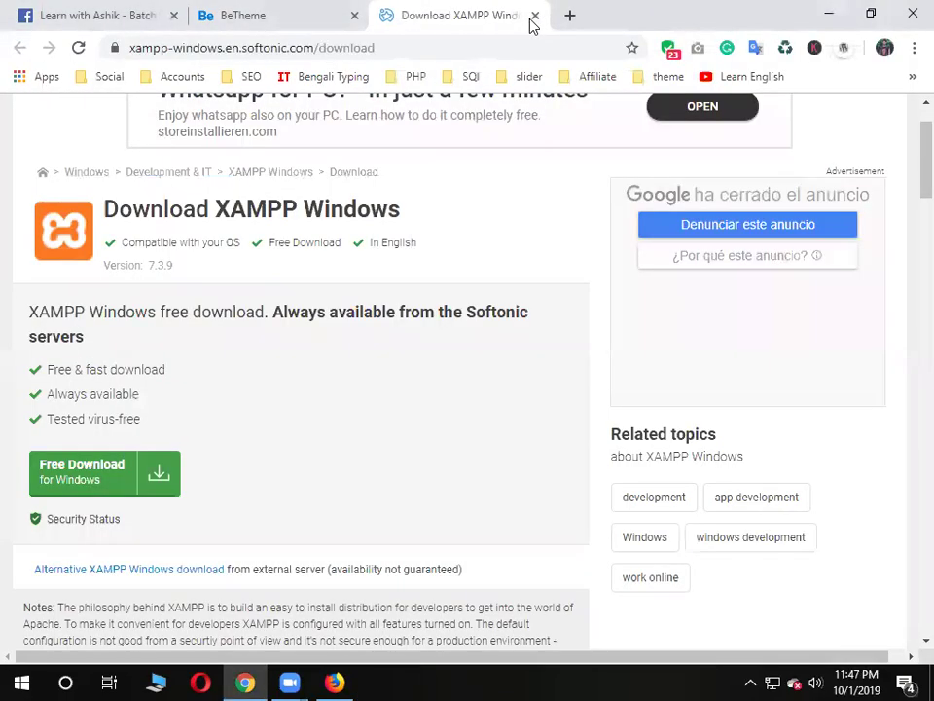
pyautogui.click(534, 15)
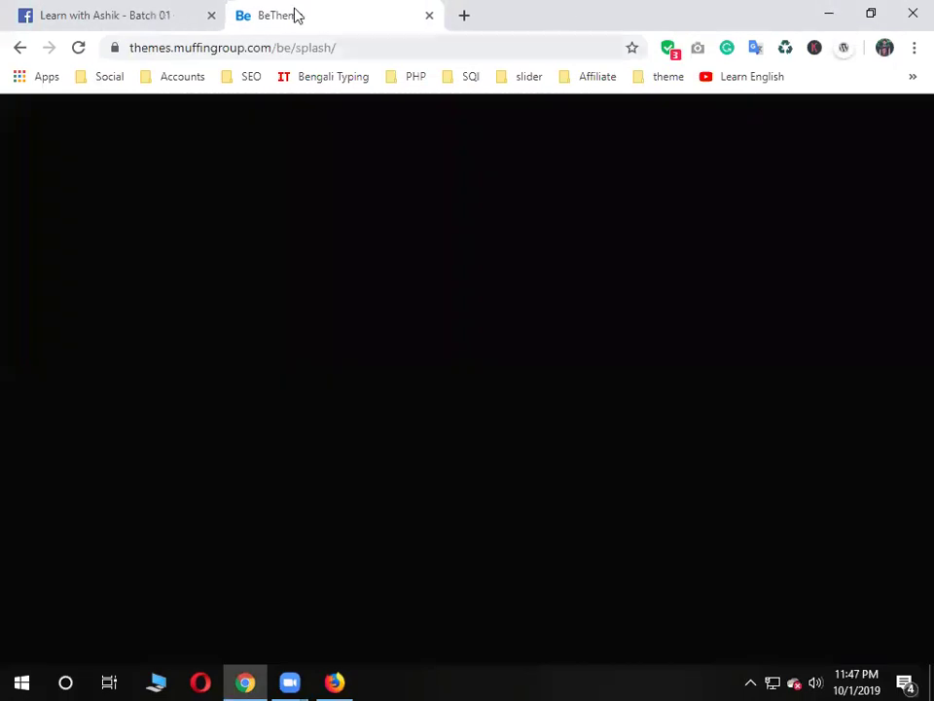
pyautogui.click(828, 14)
pyautogui.rightClick(370, 237)
pyautogui.click(419, 288)
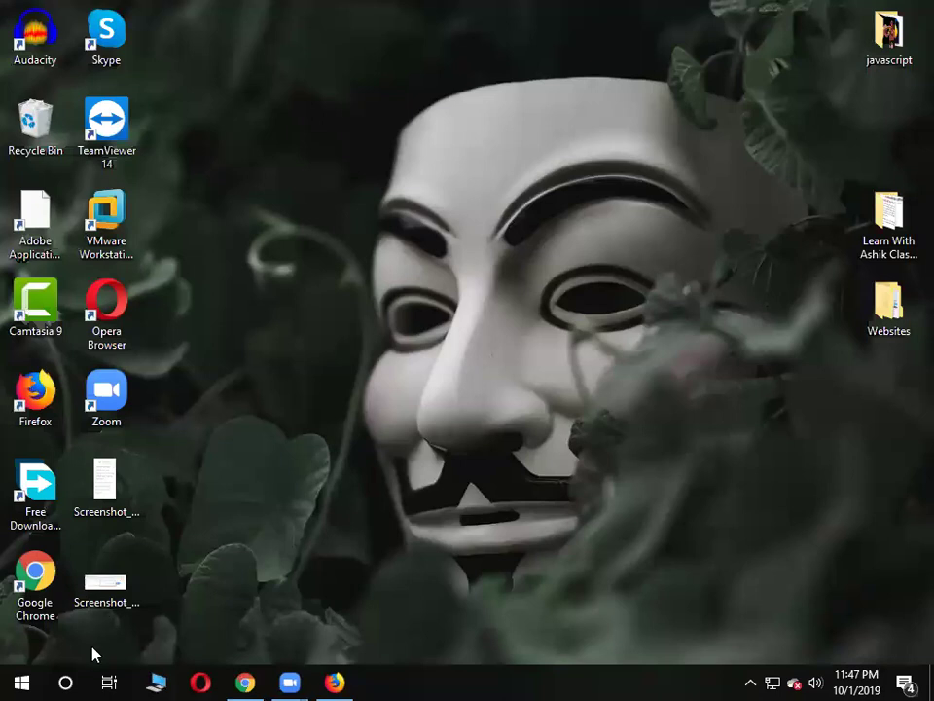
pyautogui.rightClick(395, 301)
pyautogui.click(451, 367)
pyautogui.click(65, 682)
pyautogui.click(465, 434)
# Open This PC and select the Local Disk (C:) drive
pyautogui.click(155, 681)
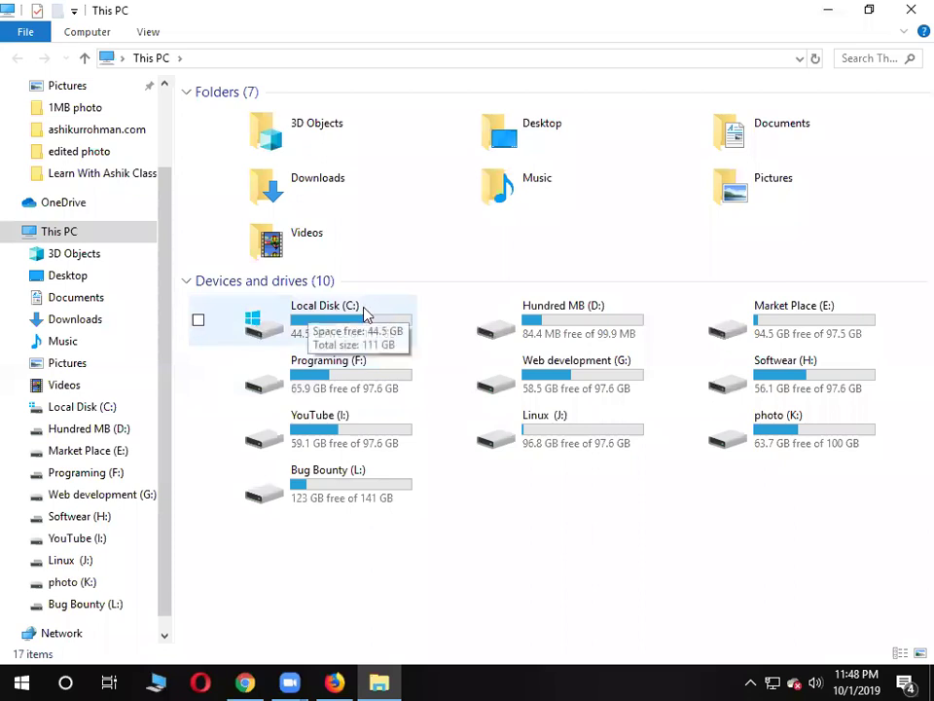
pyautogui.click(279, 334)
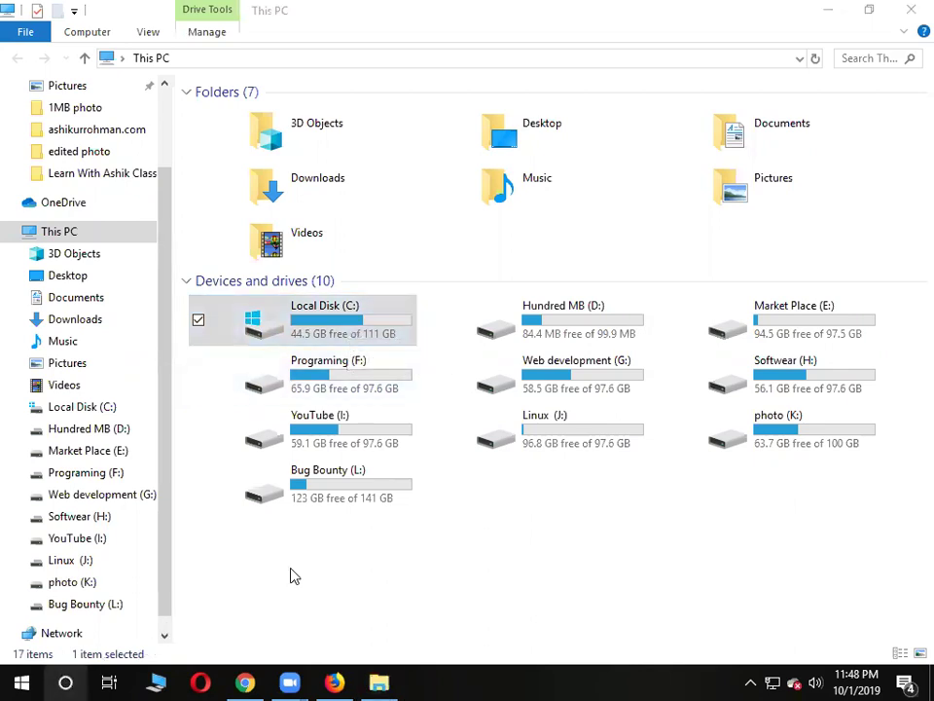
# Search Windows for "xampp" and launch the XAMPP Control Panel
pyautogui.press('super+s')
pyautogui.write('x')
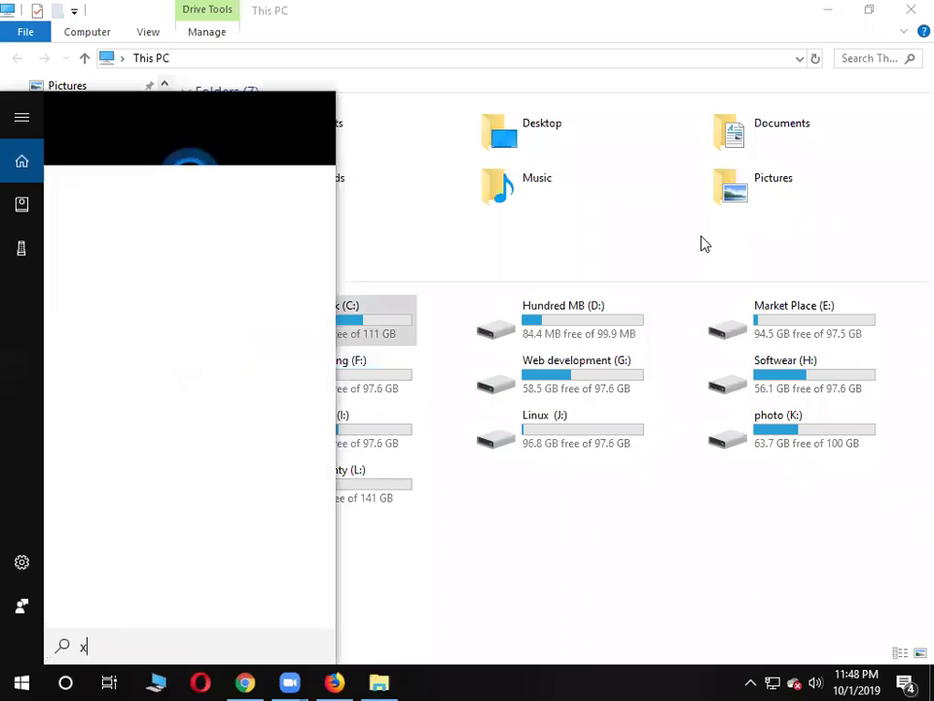
pyautogui.write('ampp')
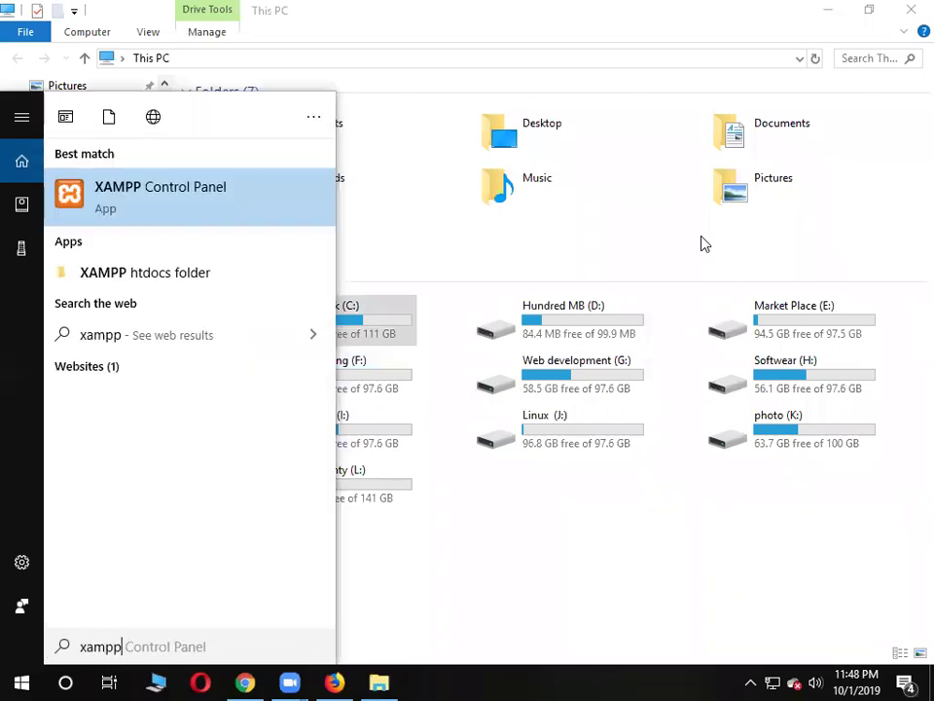
pyautogui.press('Return')
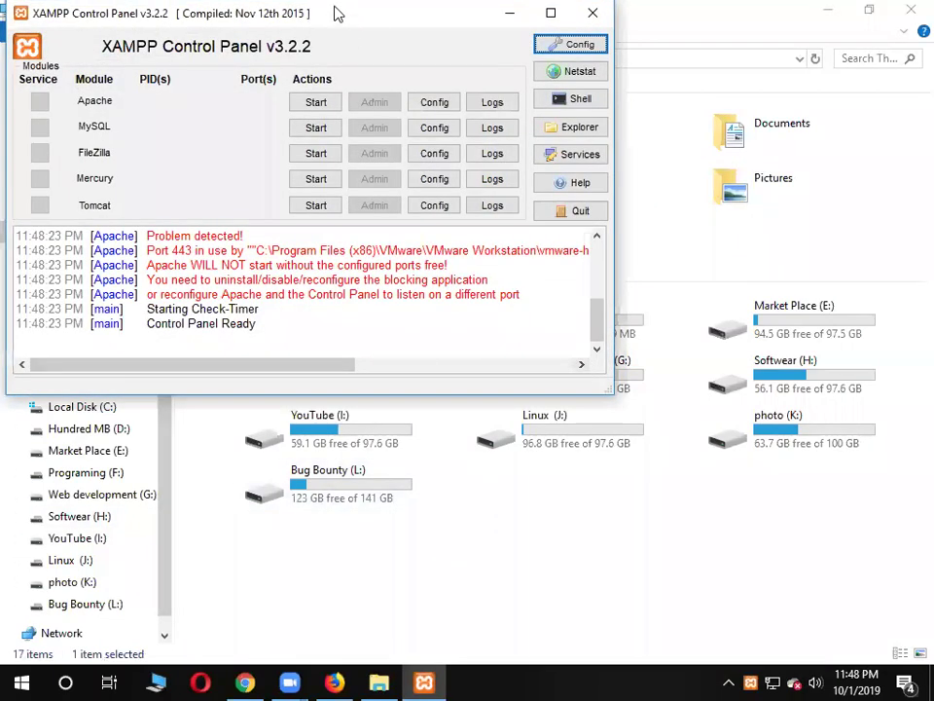
# Reposition the XAMPP Control Panel window near the middle of the desktop, over the This PC window
pyautogui.moveTo(352, 18); pyautogui.dragTo(520, 190)
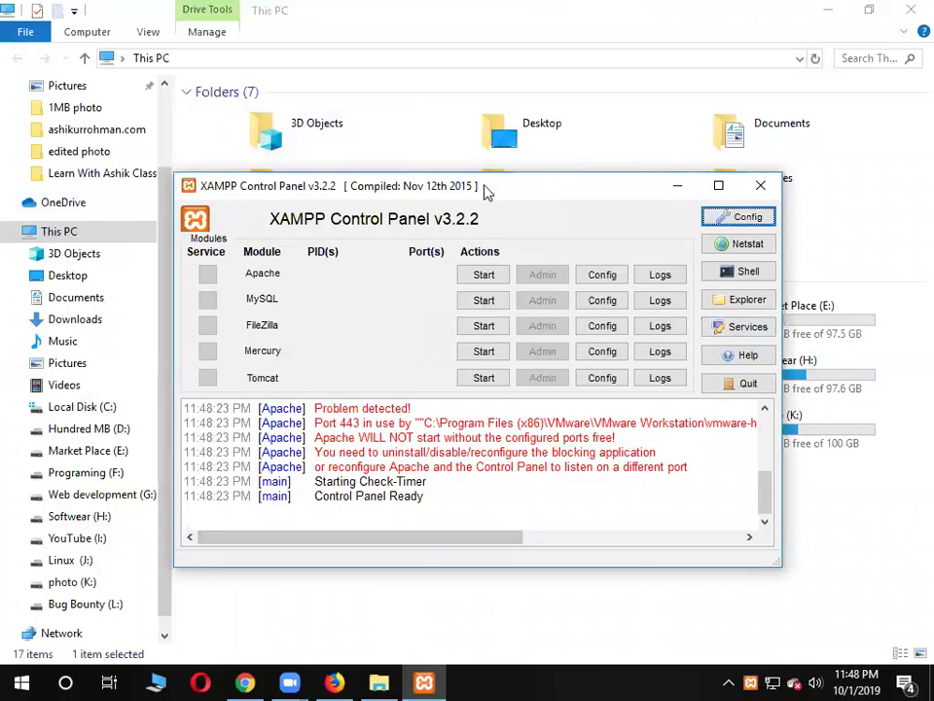
pyautogui.moveTo(483, 190); pyautogui.dragTo(525, 232)
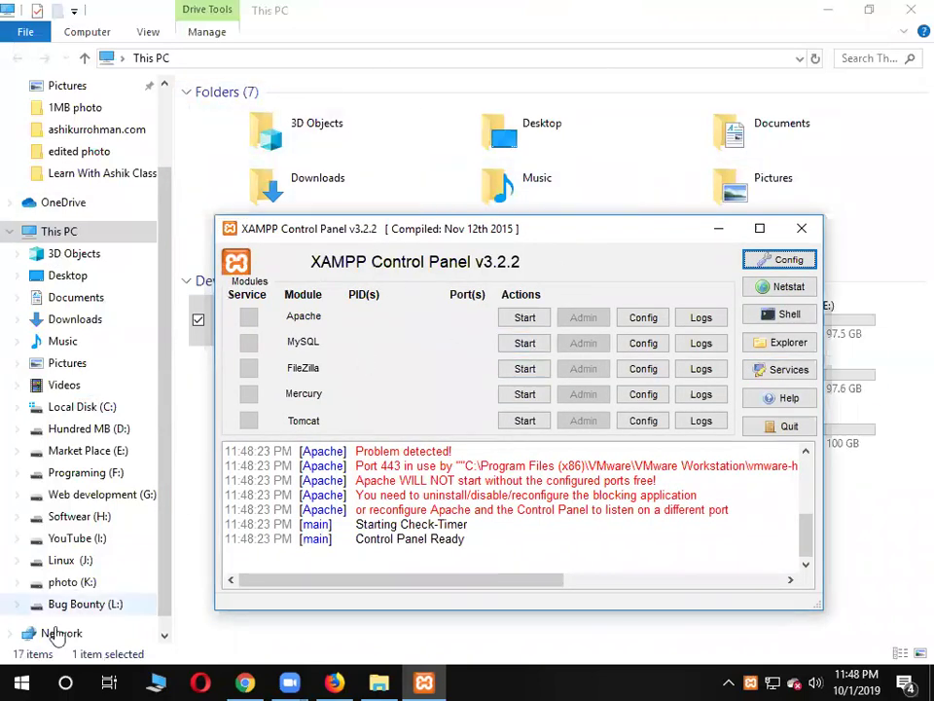
pyautogui.click(62, 682)
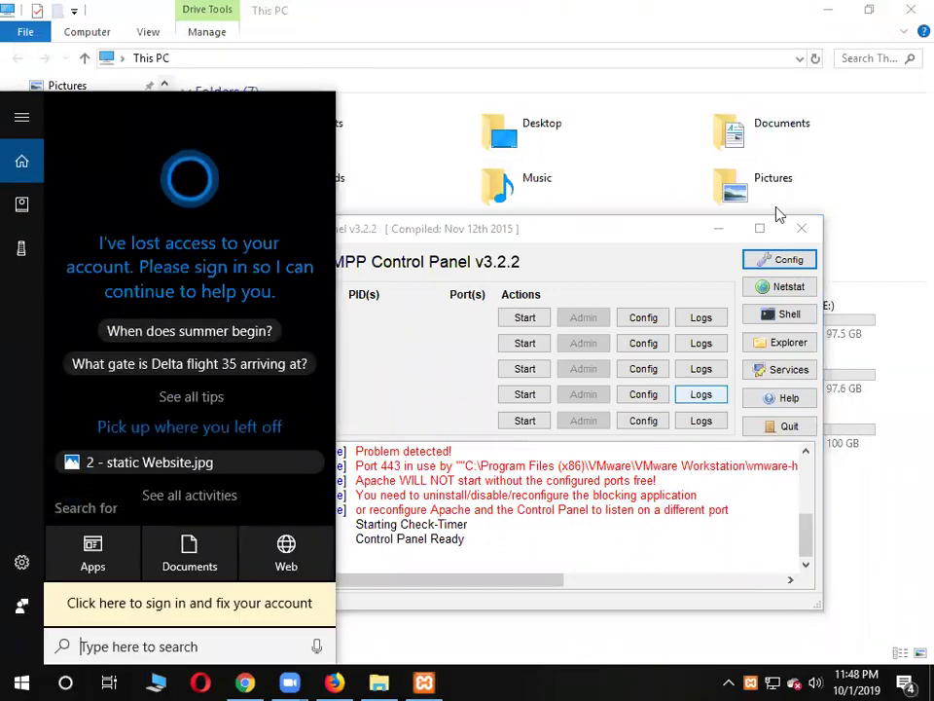
pyautogui.click(563, 246)
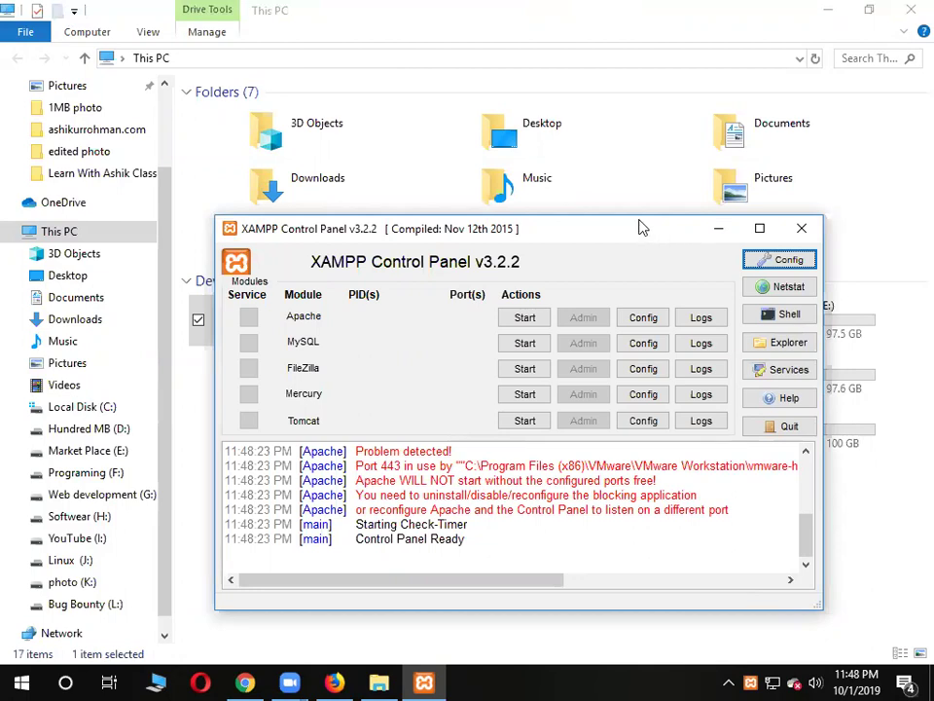
pyautogui.moveTo(642, 227); pyautogui.dragTo(655, 178)
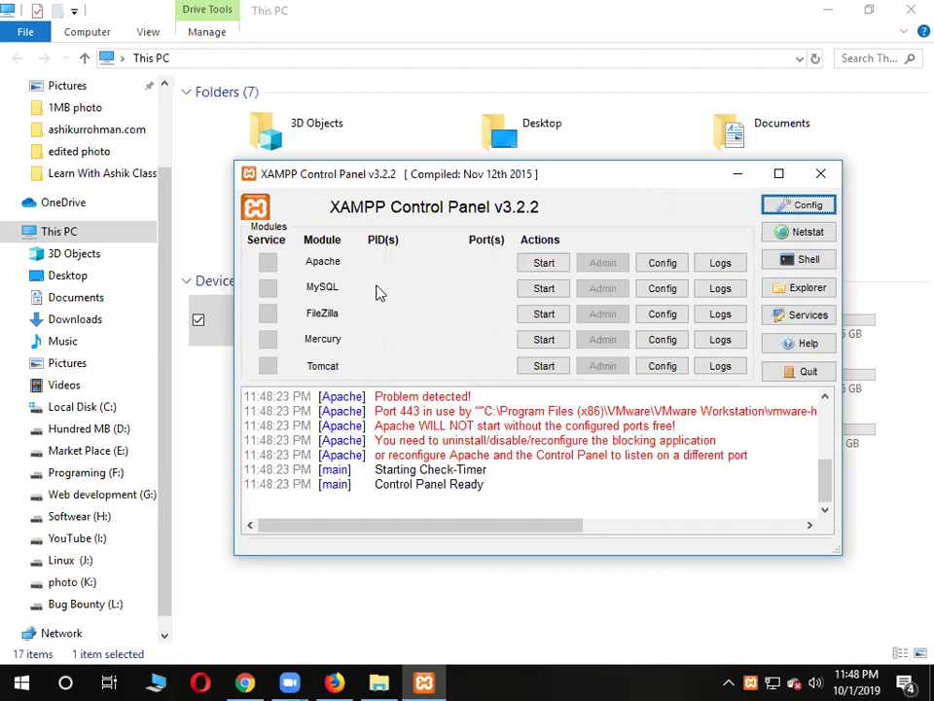
# Switch to Chrome and search Google in a new tab for "wordpress works with", looking over the results
pyautogui.click(244, 682)
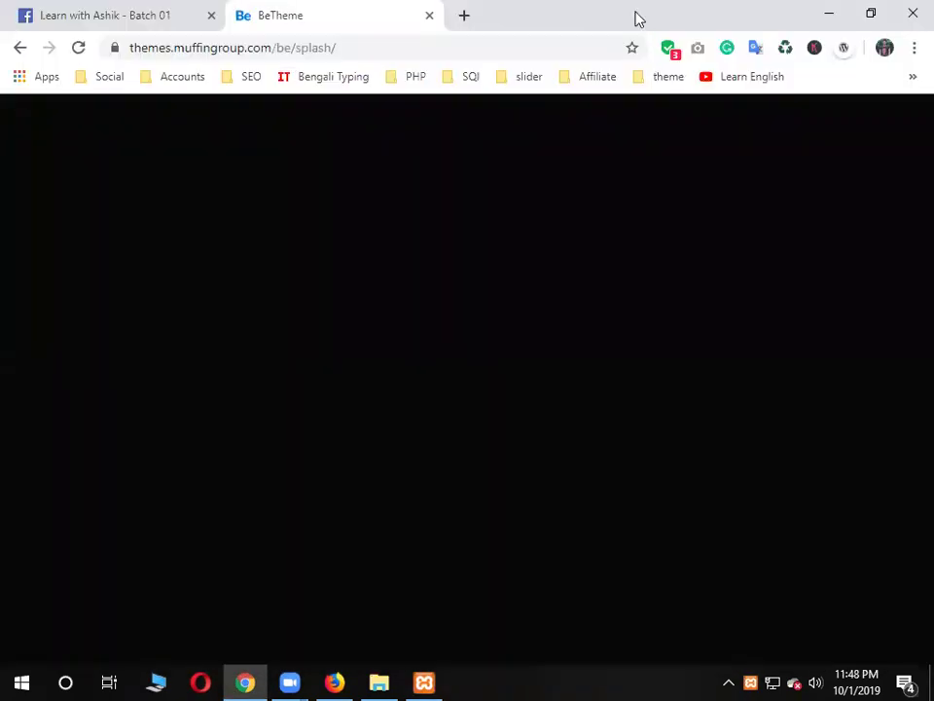
pyautogui.click(462, 17)
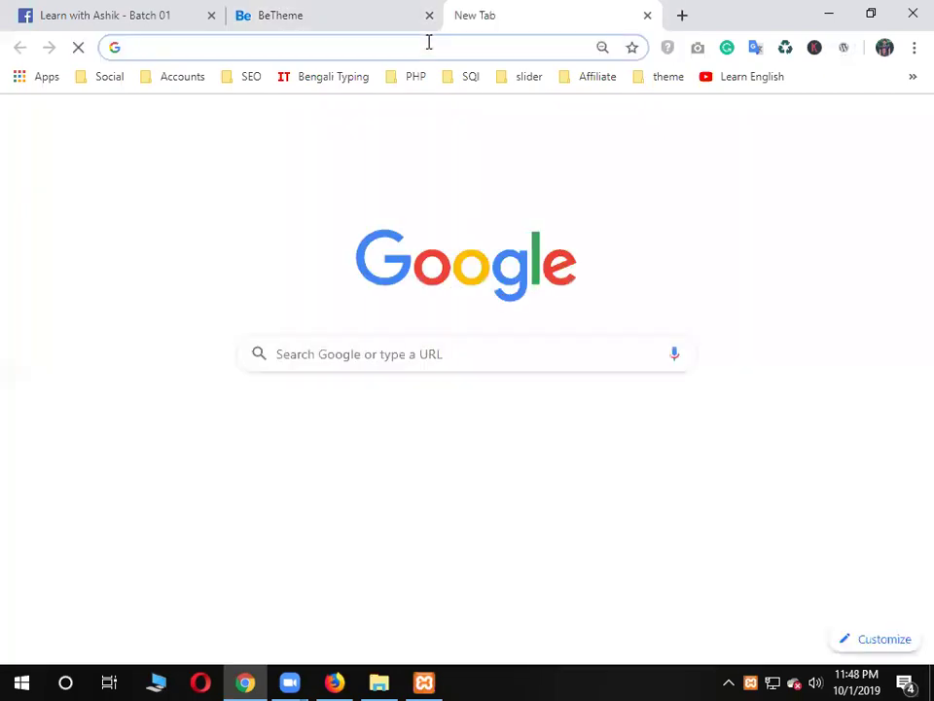
pyautogui.write('wordpress ')
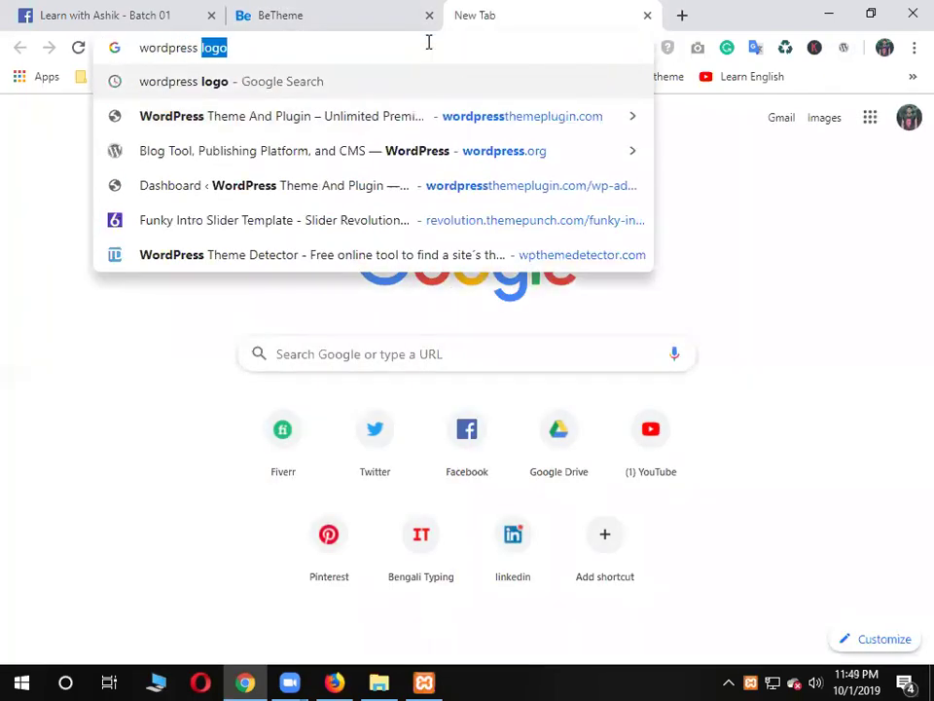
pyautogui.write('t')
pyautogui.press('BackSpace')
pyautogui.write('word')
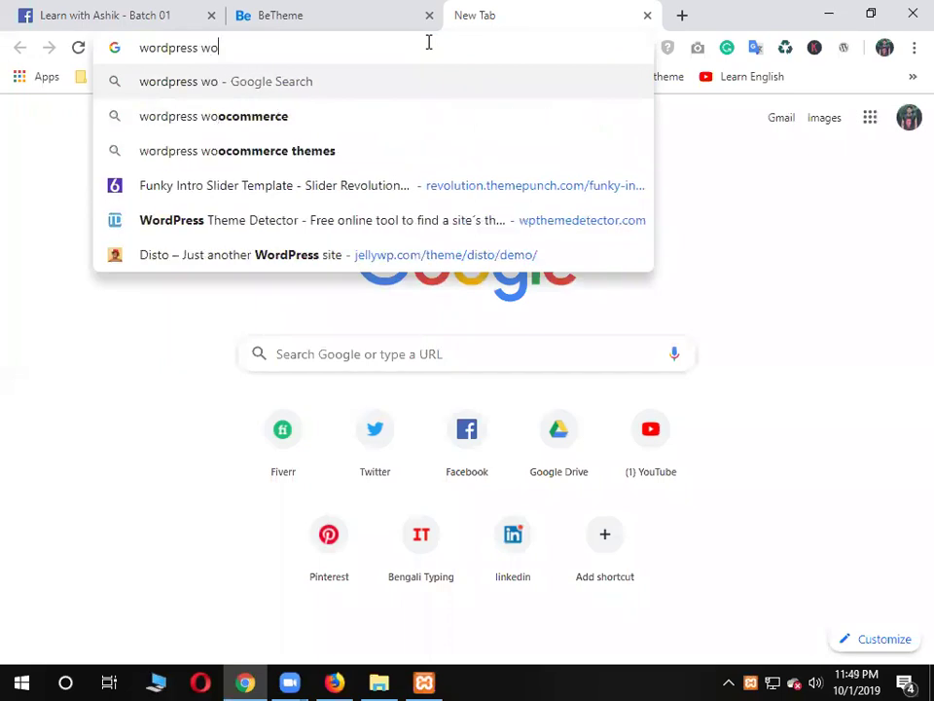
pyautogui.press('BackSpace')
pyautogui.write('ks with')
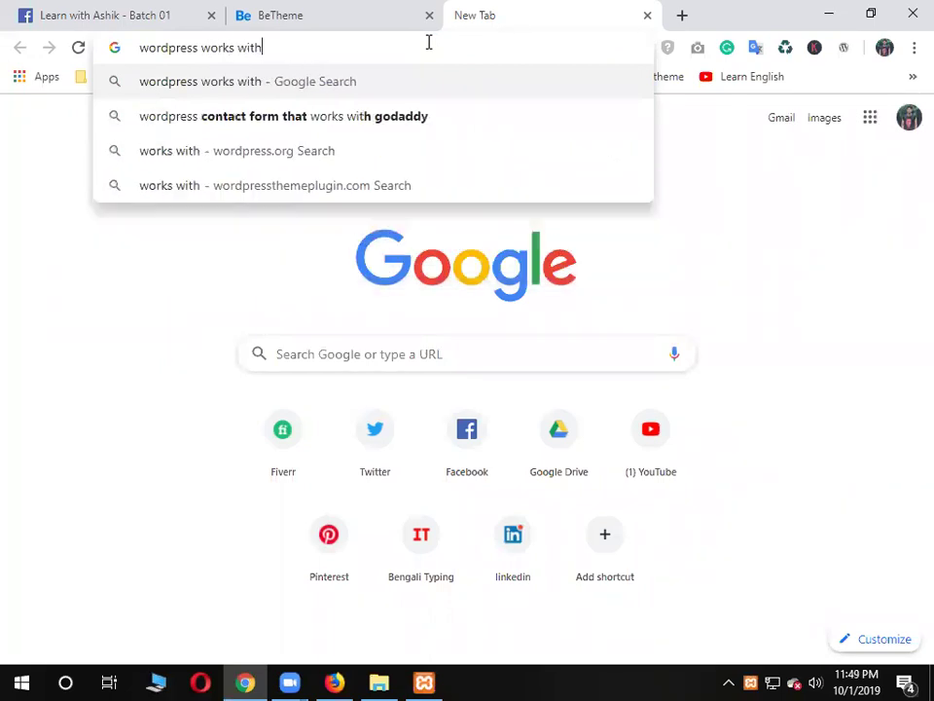
pyautogui.press('Return')
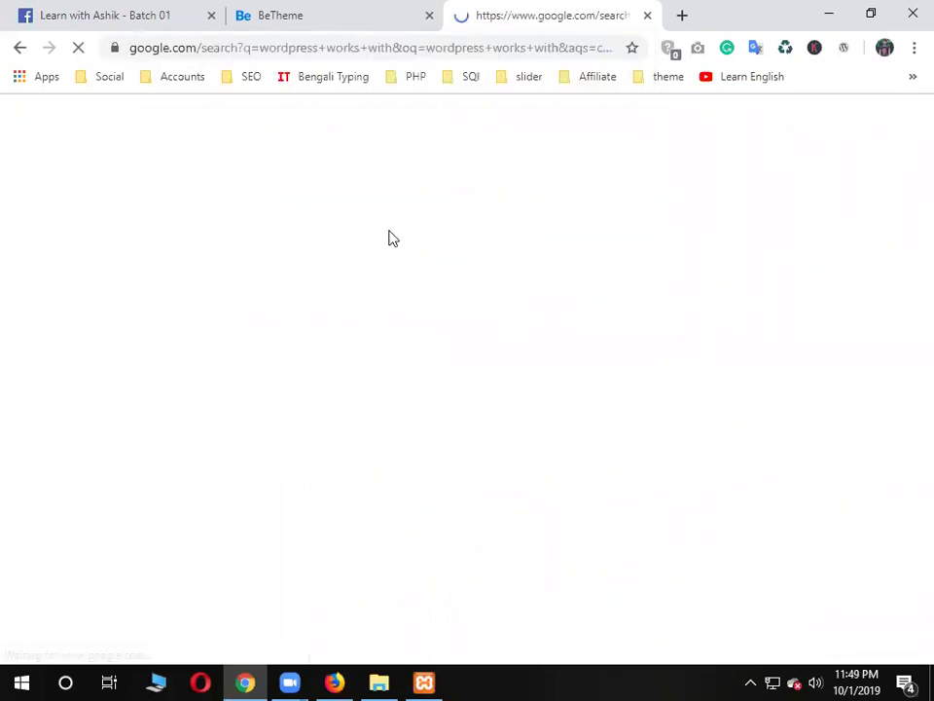
pyautogui.scroll(-3, 470, 372)
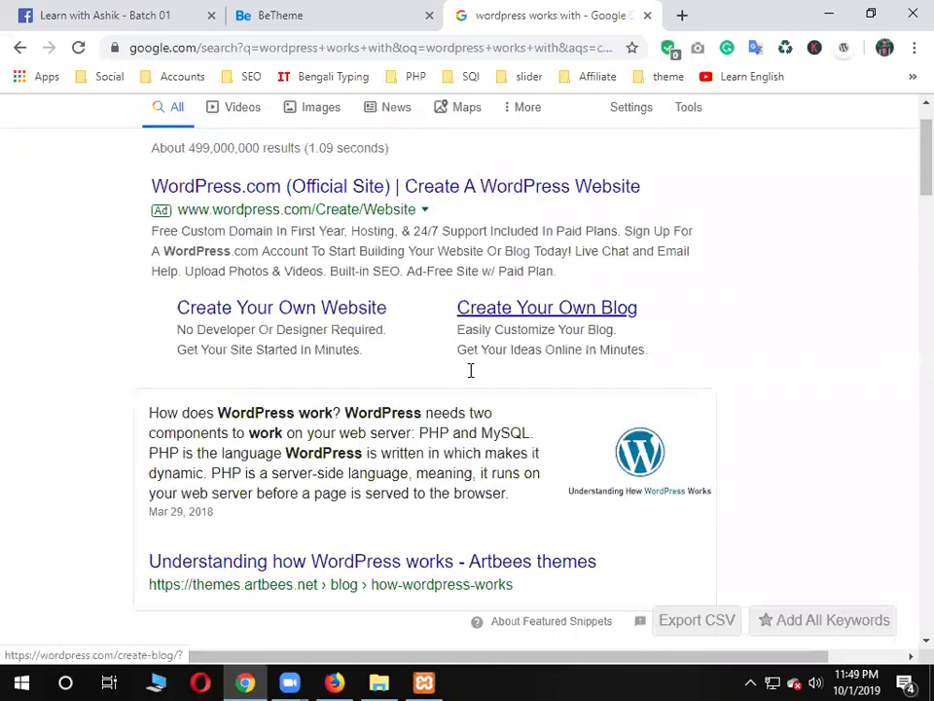
pyautogui.scroll(3, 397, 320)
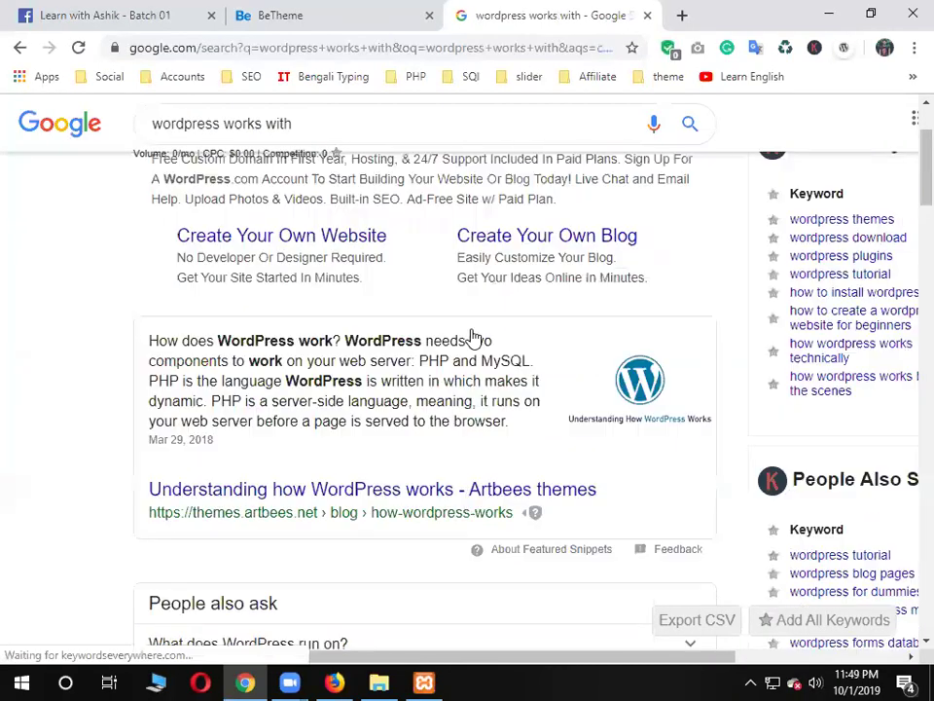
# Refine the Google search to "wordpress works with language" and highlight the featured answer about WordPress programming languages
pyautogui.click(346, 128)
pyautogui.write('langua')
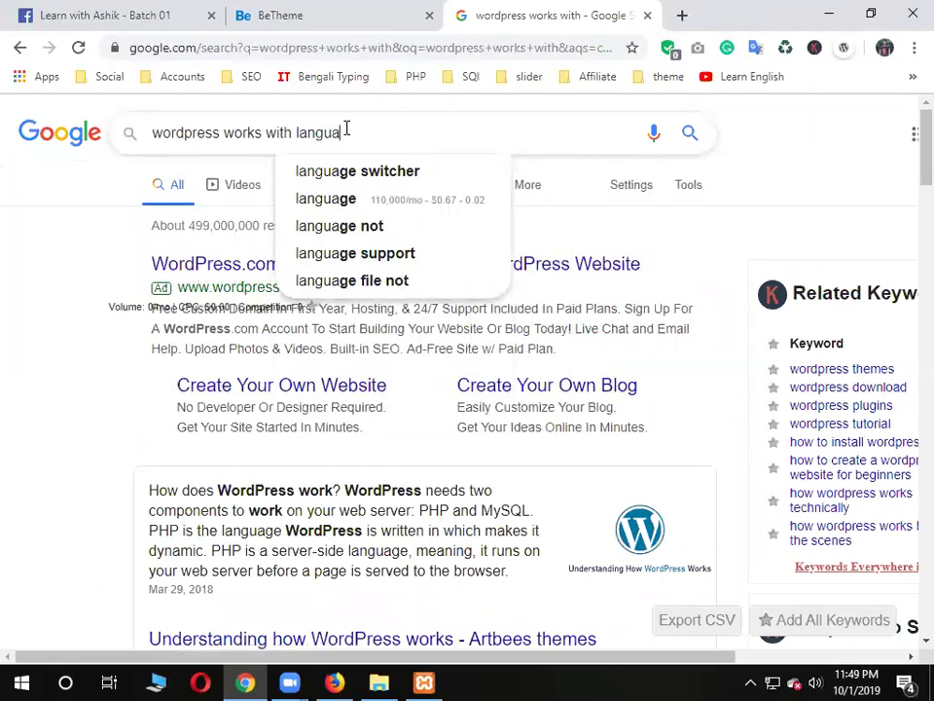
pyautogui.write('ge')
pyautogui.press('Return')
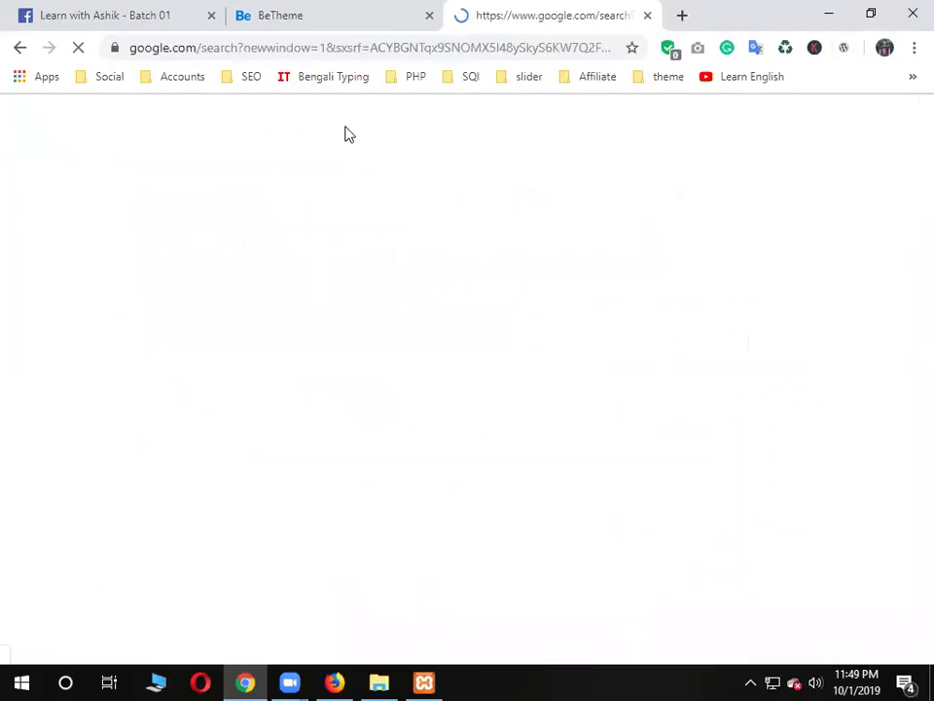
pyautogui.scroll(-5, 634, 351)
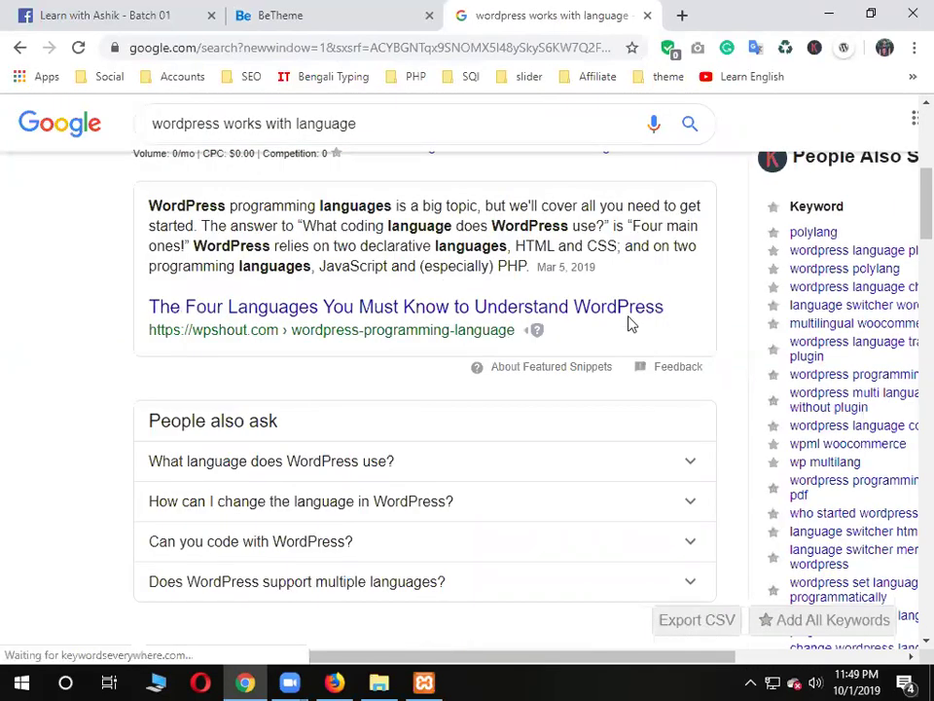
pyautogui.moveTo(533, 206); pyautogui.dragTo(500, 268)
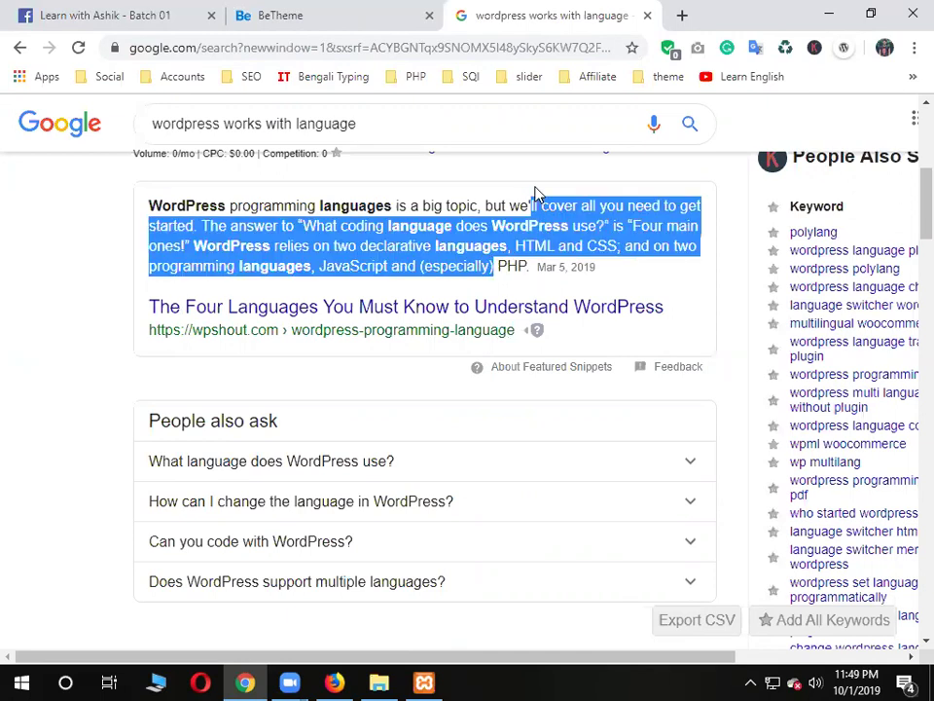
pyautogui.scroll(5, 535, 195)
pyautogui.click(346, 135)
pyautogui.hotkey('ctrl', 'a')
pyautogui.click(304, 7)
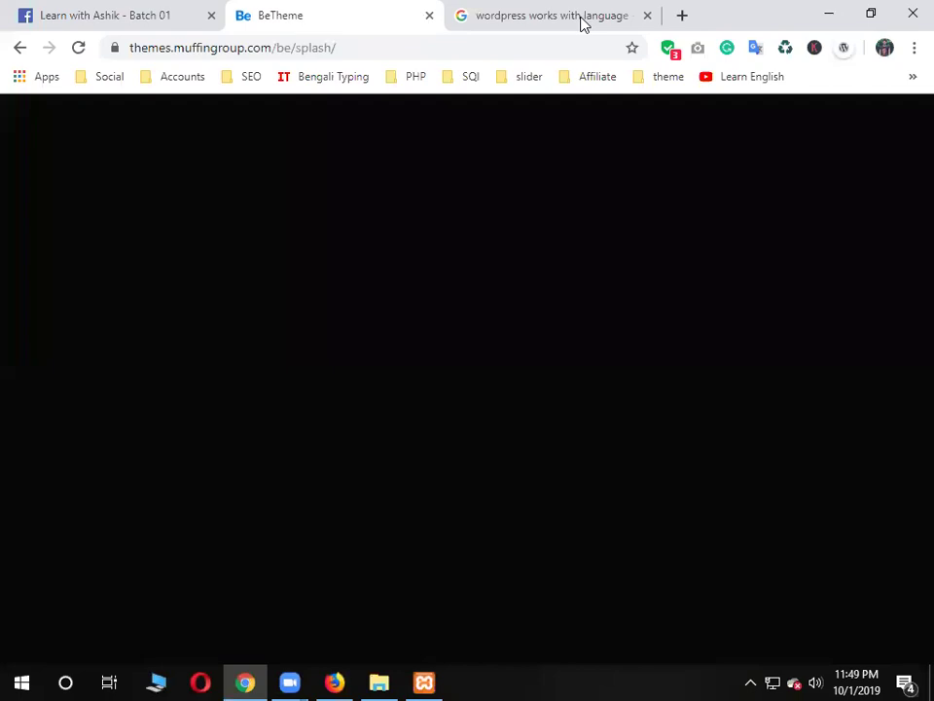
# Switch to the XAMPP Control Panel and start the Apache and MySQL modules
pyautogui.click(425, 680)
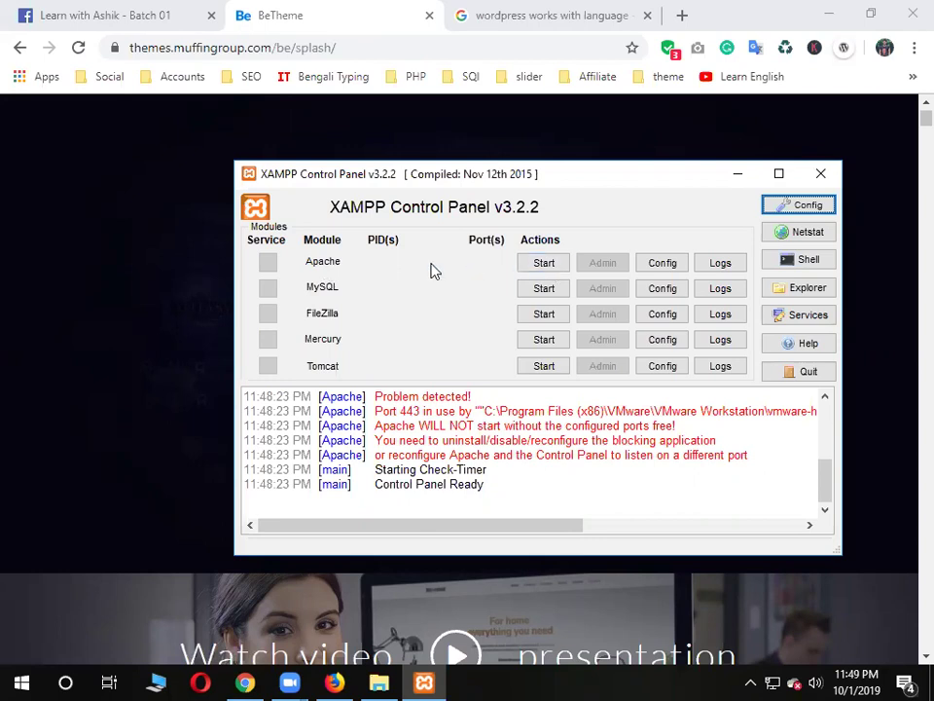
pyautogui.click(550, 264)
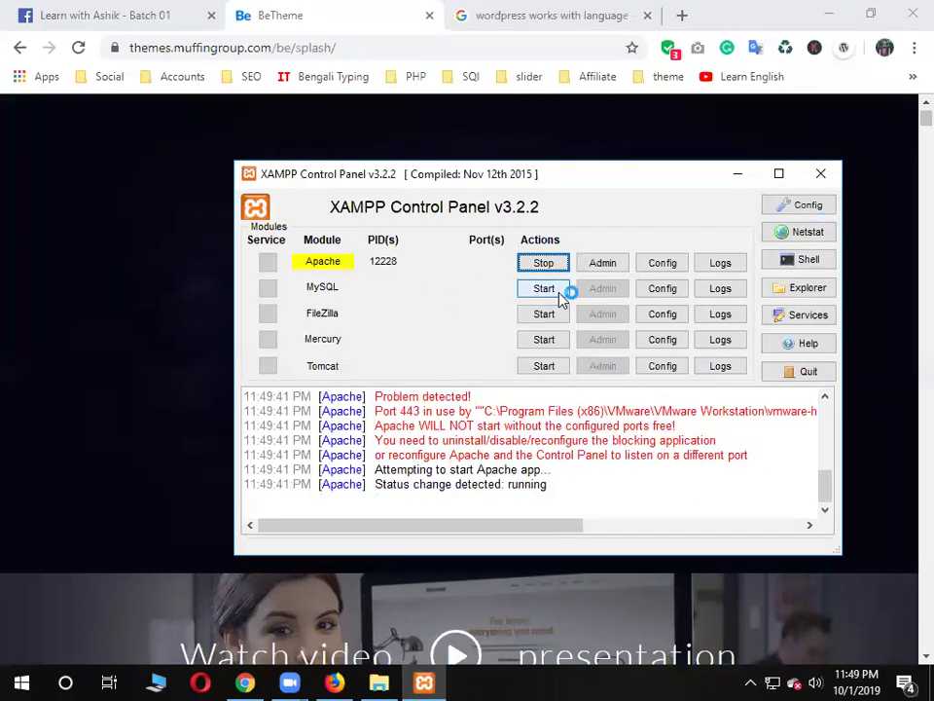
pyautogui.click(561, 289)
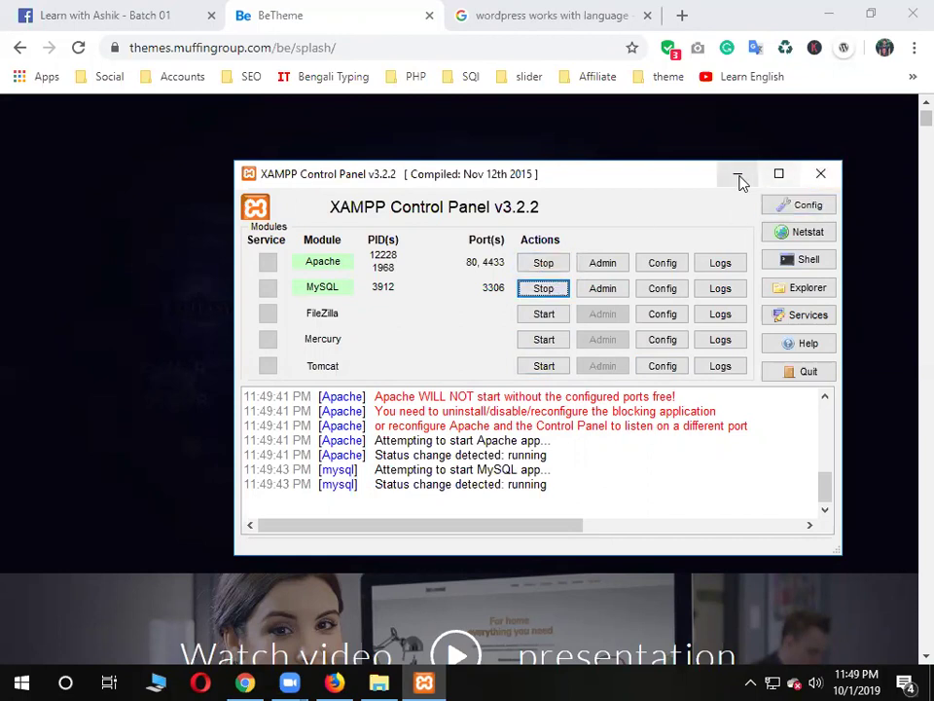
# Close the XAMPP Control Panel window and show it again from its system tray entry
pyautogui.click(820, 174)
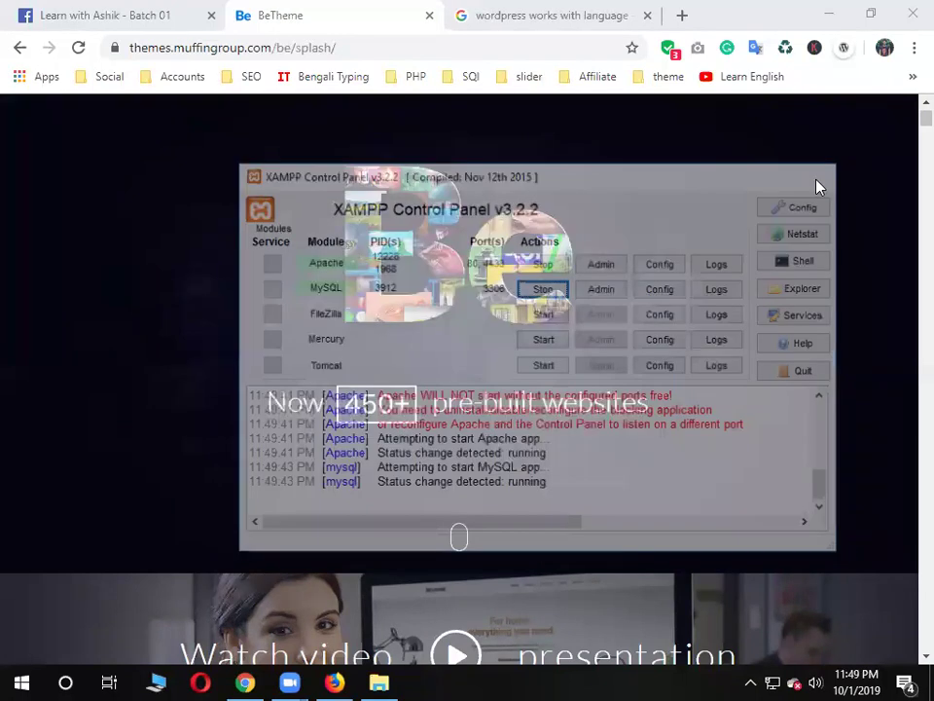
pyautogui.click(750, 681)
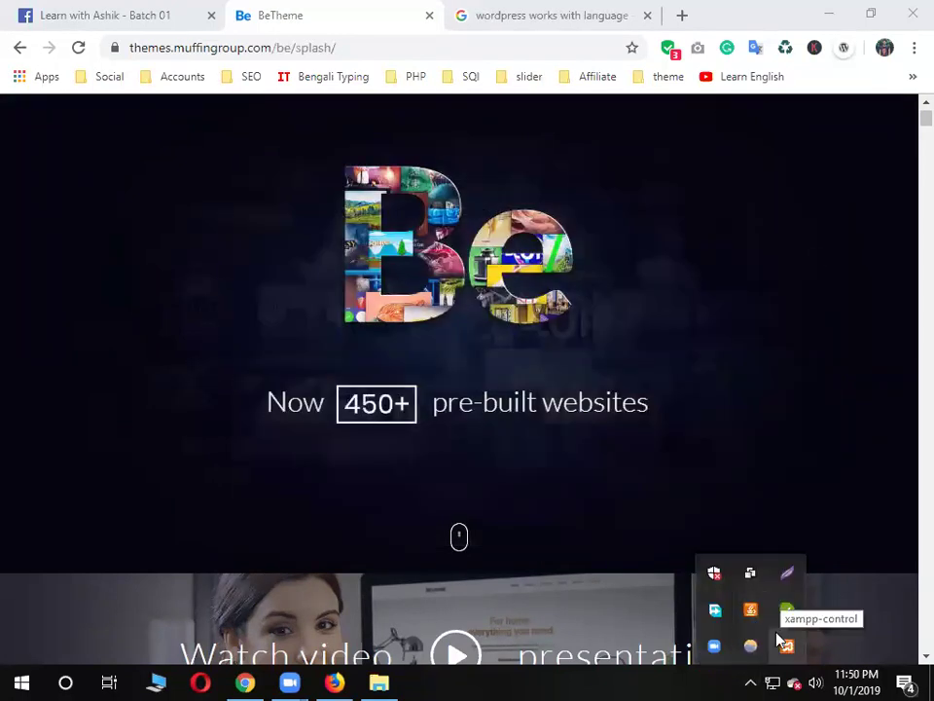
pyautogui.rightClick(784, 644)
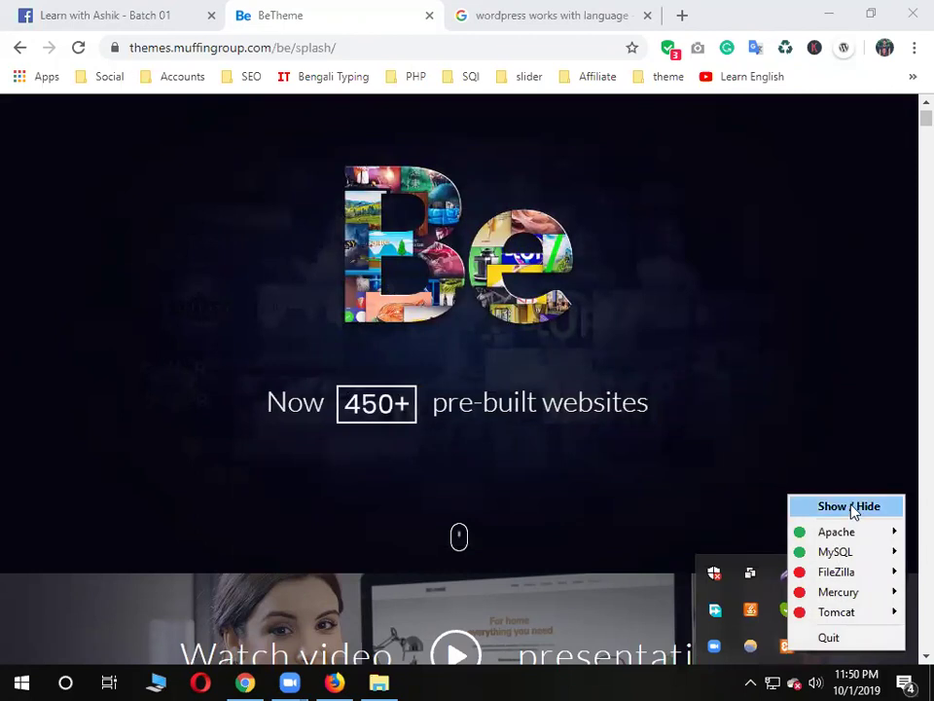
pyautogui.click(849, 507)
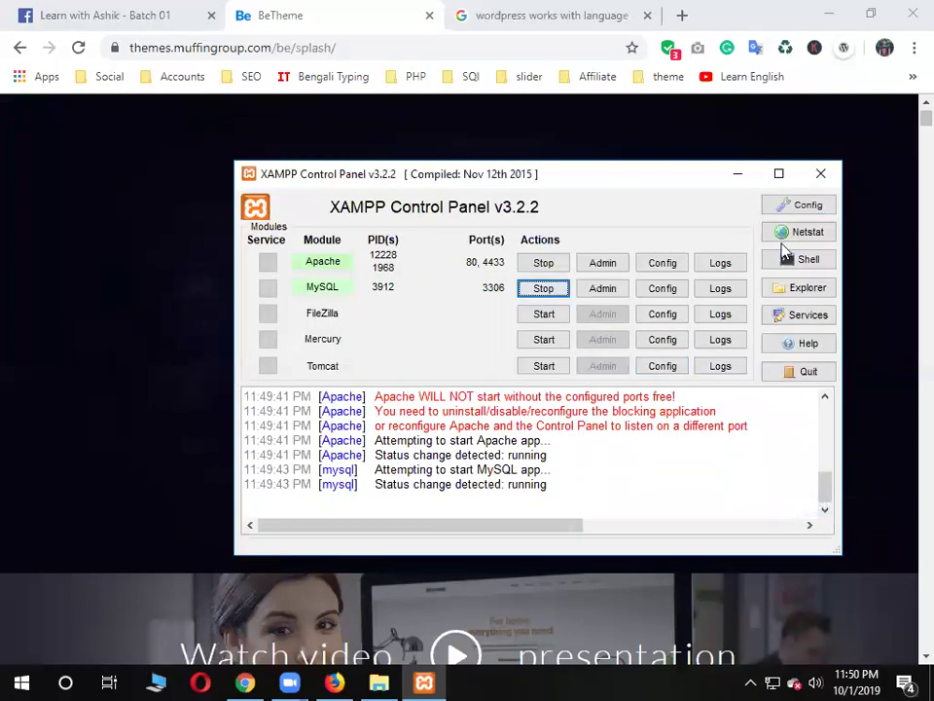
# Close the XAMPP Control Panel a second time and bring it back from the hidden system tray programs
pyautogui.click(820, 175)
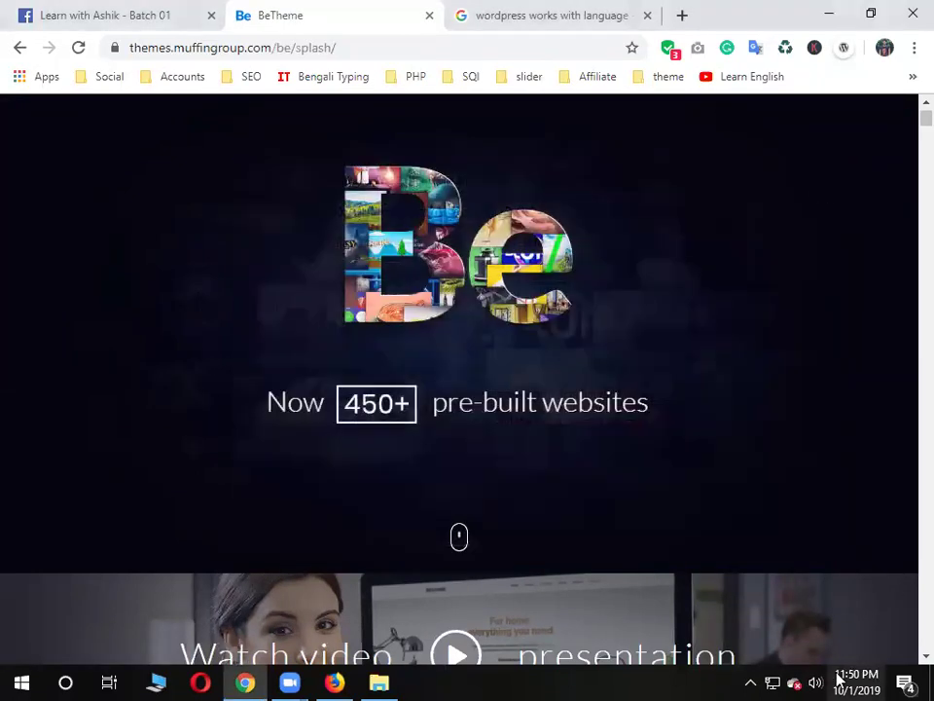
pyautogui.click(750, 682)
pyautogui.click(772, 682)
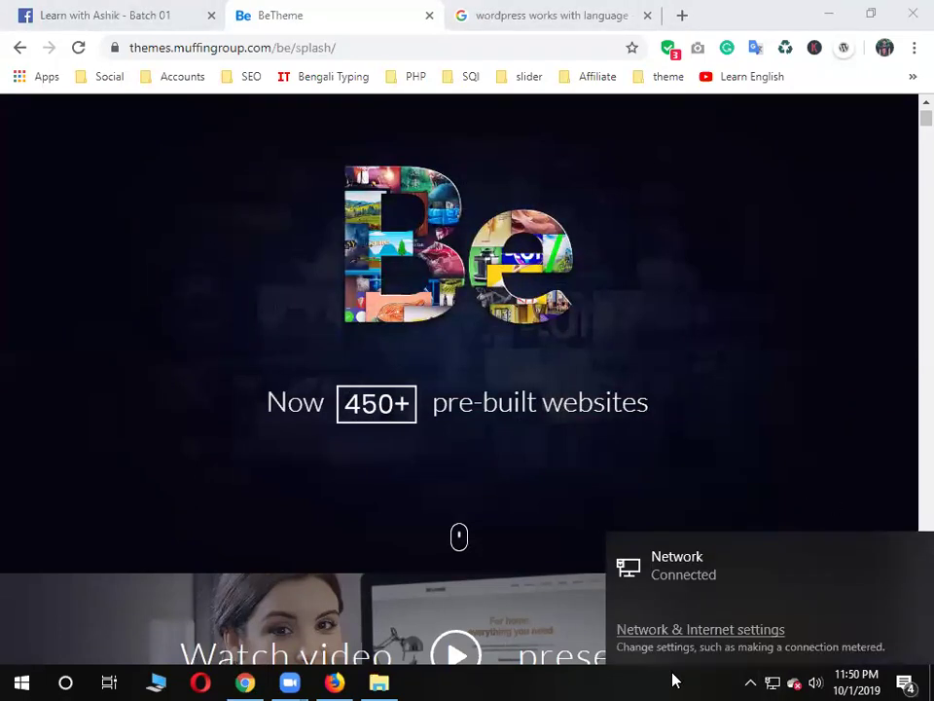
pyautogui.click(673, 680)
pyautogui.click(753, 680)
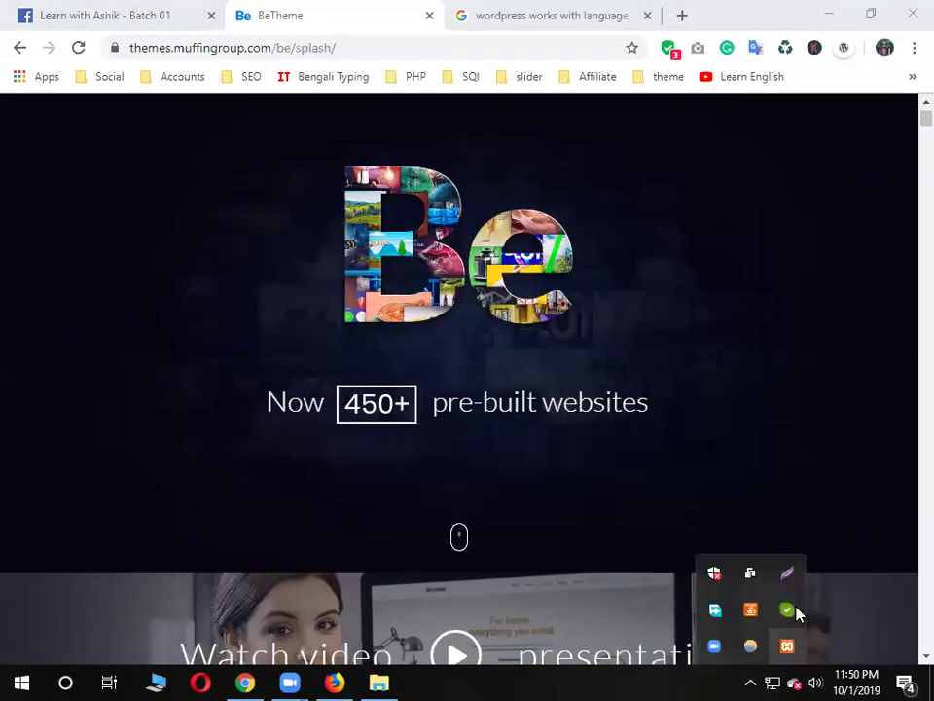
pyautogui.rightClick(786, 647)
pyautogui.click(855, 502)
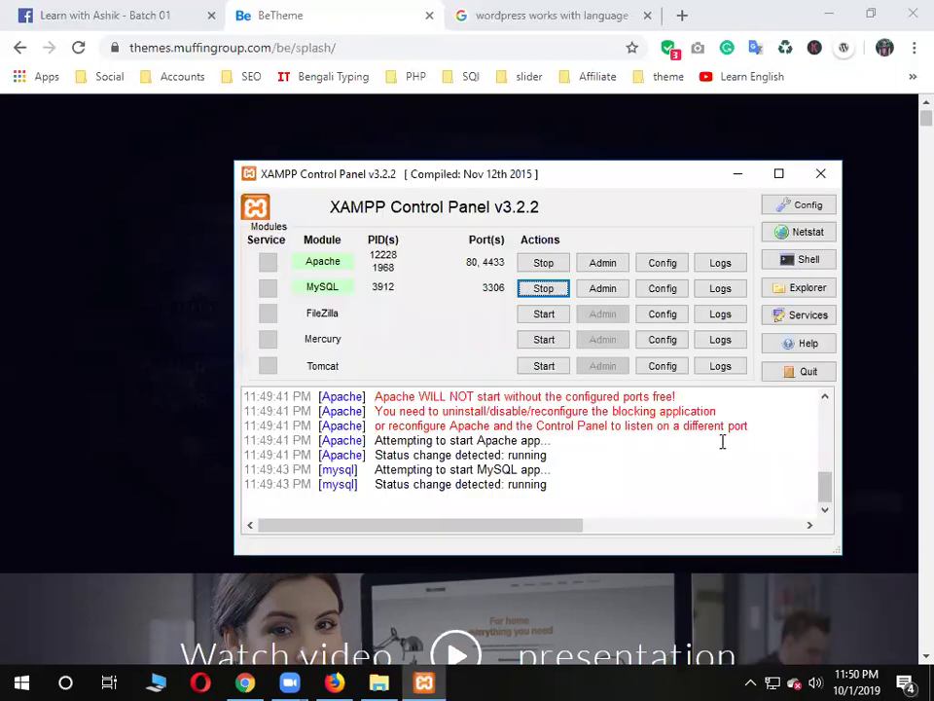
# Minimize and restore the XAMPP Control Panel, finally closing its window with Apache and MySQL left running
pyautogui.click(737, 173)
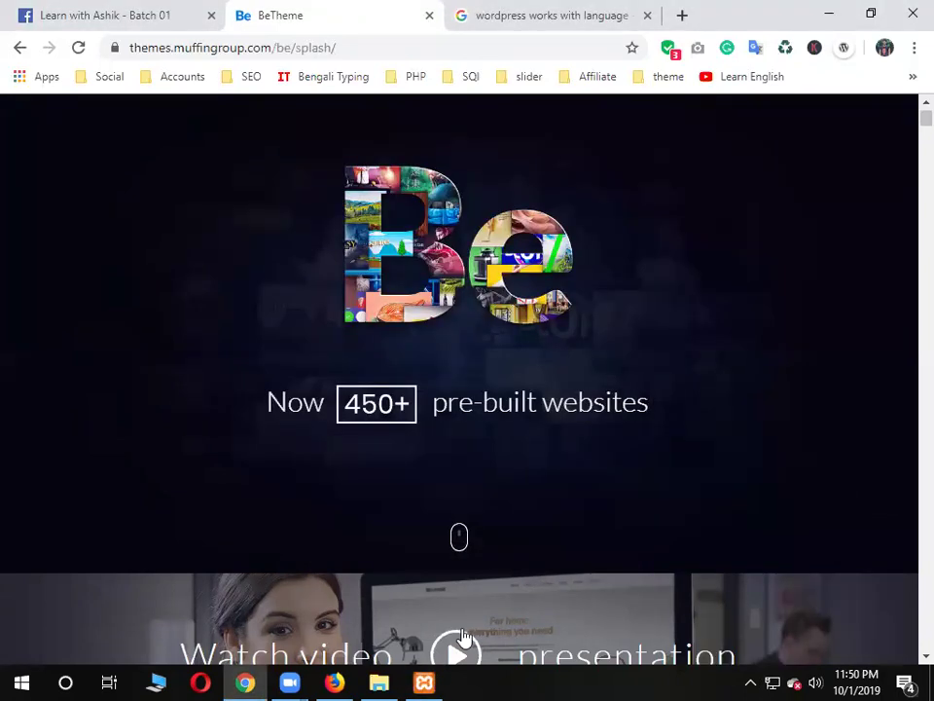
pyautogui.doubleClick(424, 682)
pyautogui.click(424, 682)
pyautogui.click(424, 682)
pyautogui.click(431, 681)
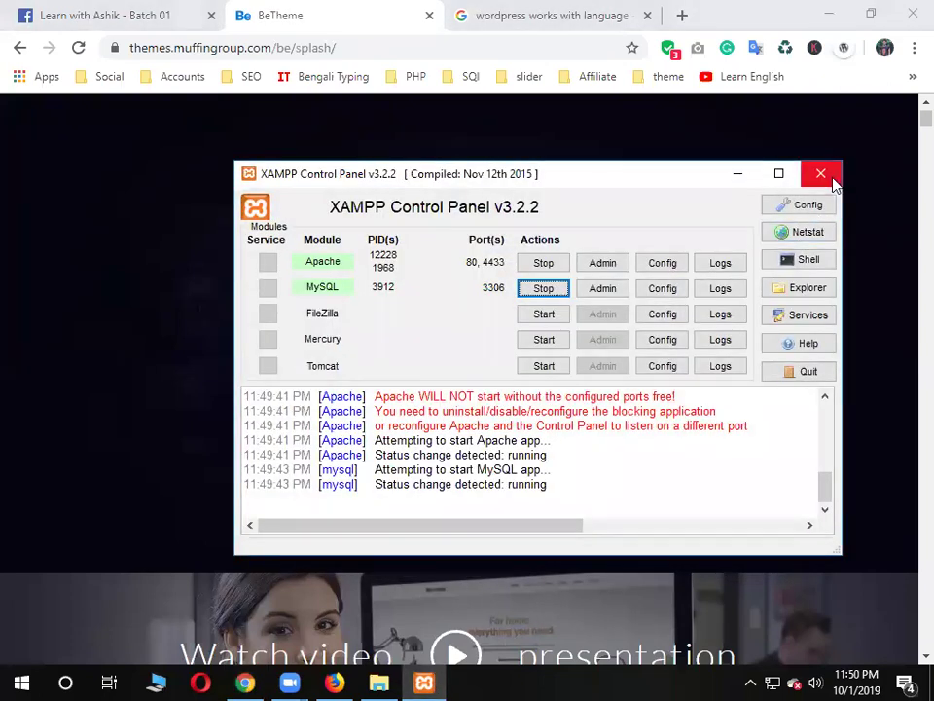
pyautogui.click(832, 181)
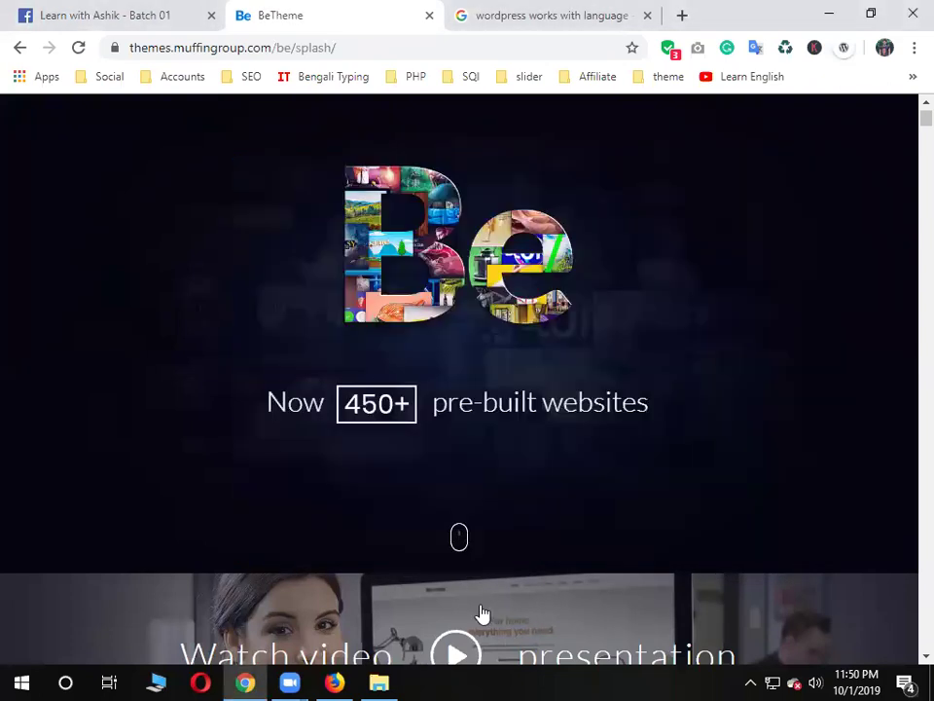
# Close the BeTheme and Google search tabs, leaving the Learn with Ashik - Batch 01 group page open
pyautogui.click(429, 15)
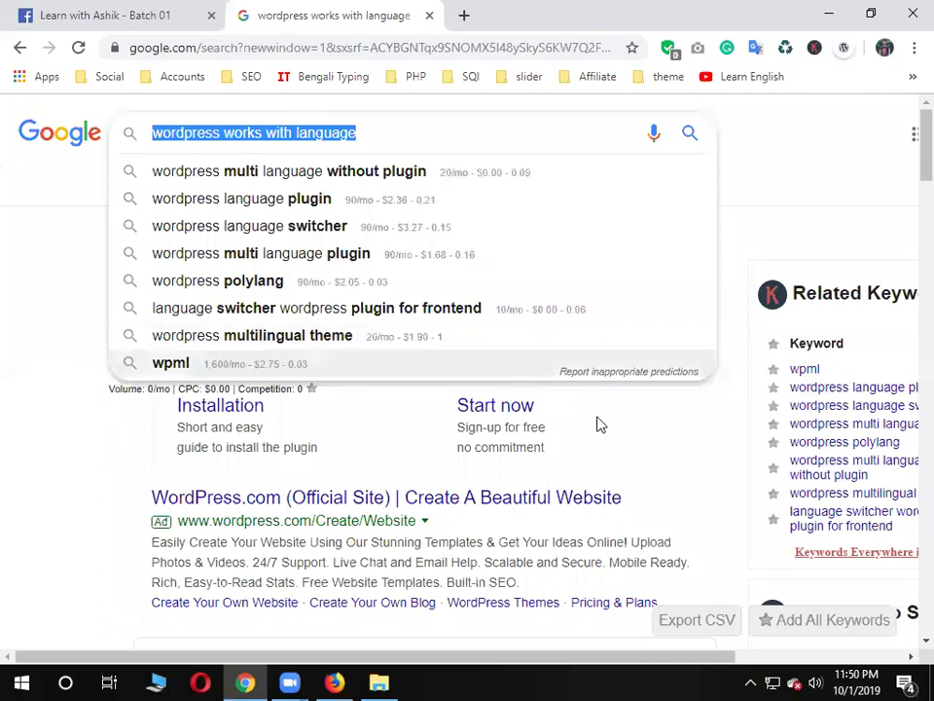
pyautogui.click(732, 523)
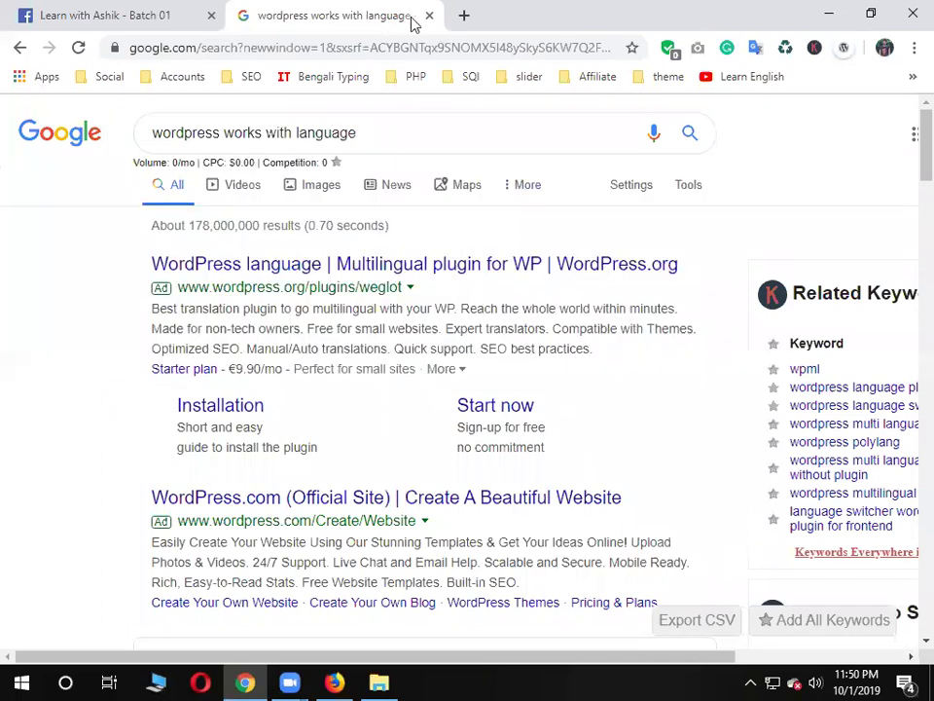
pyautogui.click(429, 16)
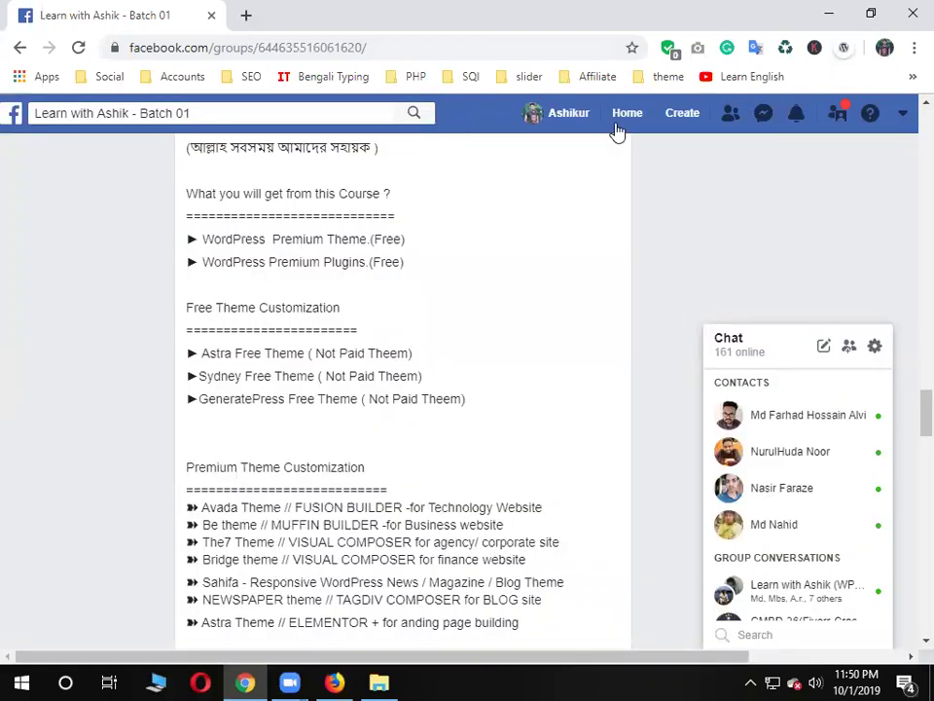
pyautogui.click(827, 12)
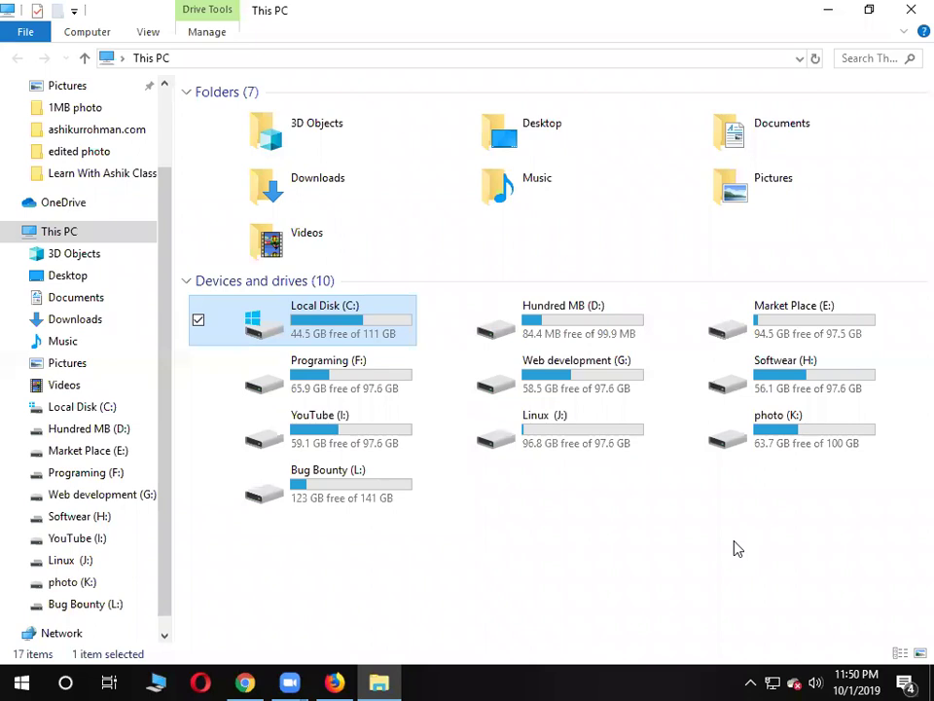
pyautogui.click(245, 682)
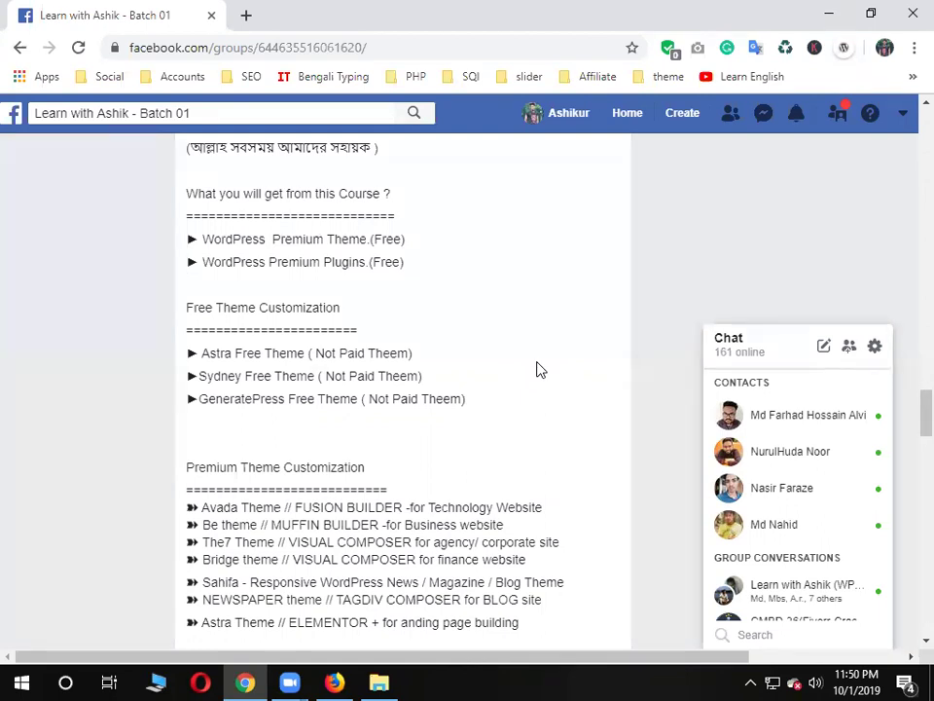
pyautogui.click(63, 681)
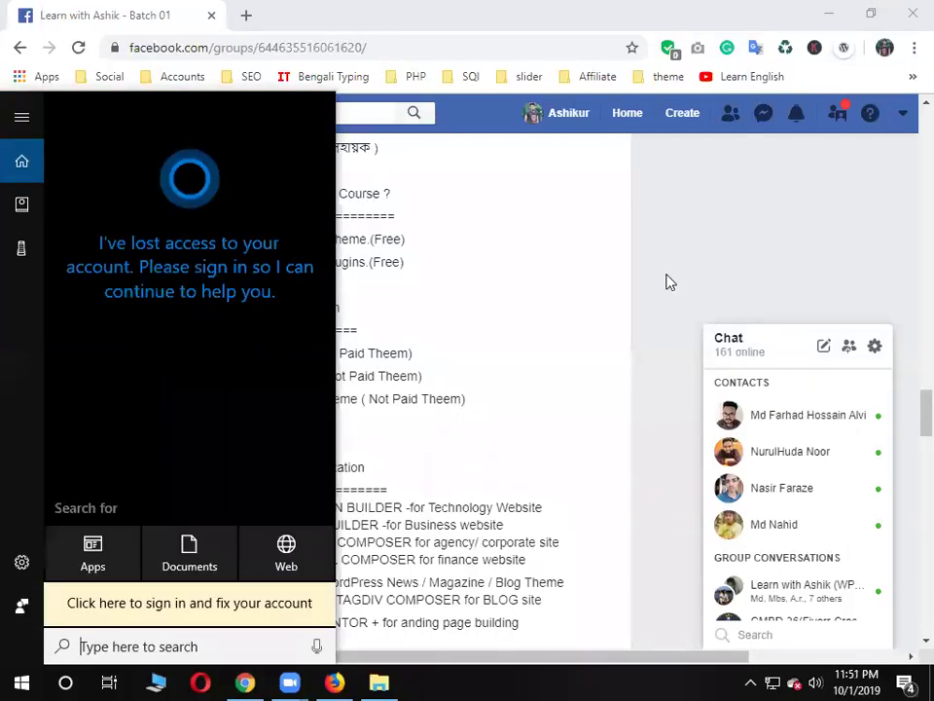
pyautogui.click(667, 282)
# Switch to File Explorer and open the htdocs folder inside xampp on Local Disk (C:)
pyautogui.click(401, 681)
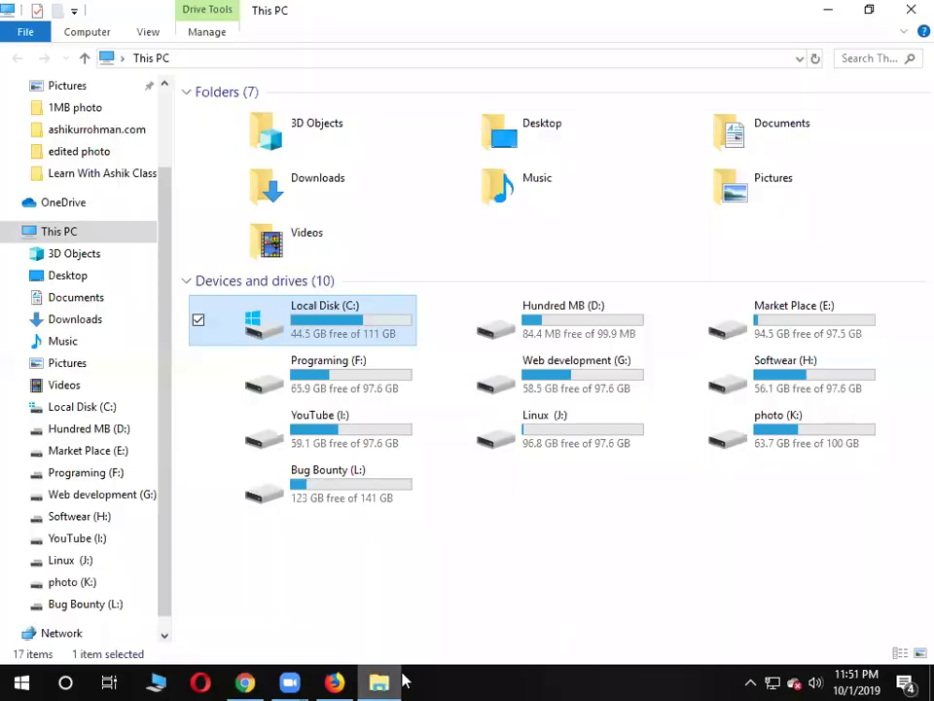
pyautogui.click(751, 681)
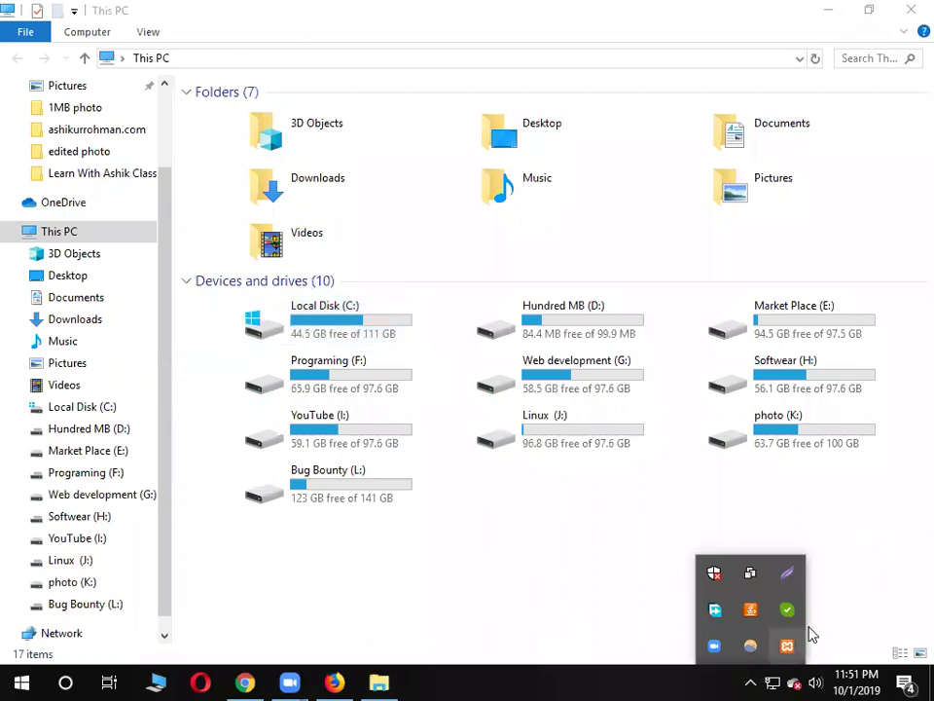
pyautogui.click(897, 580)
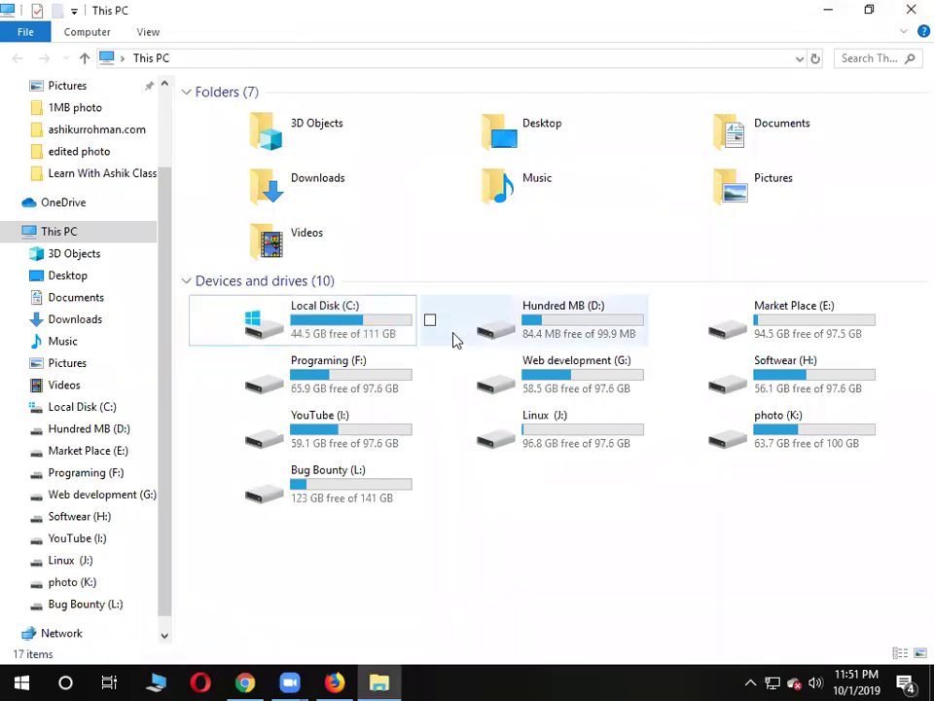
pyautogui.doubleClick(356, 327)
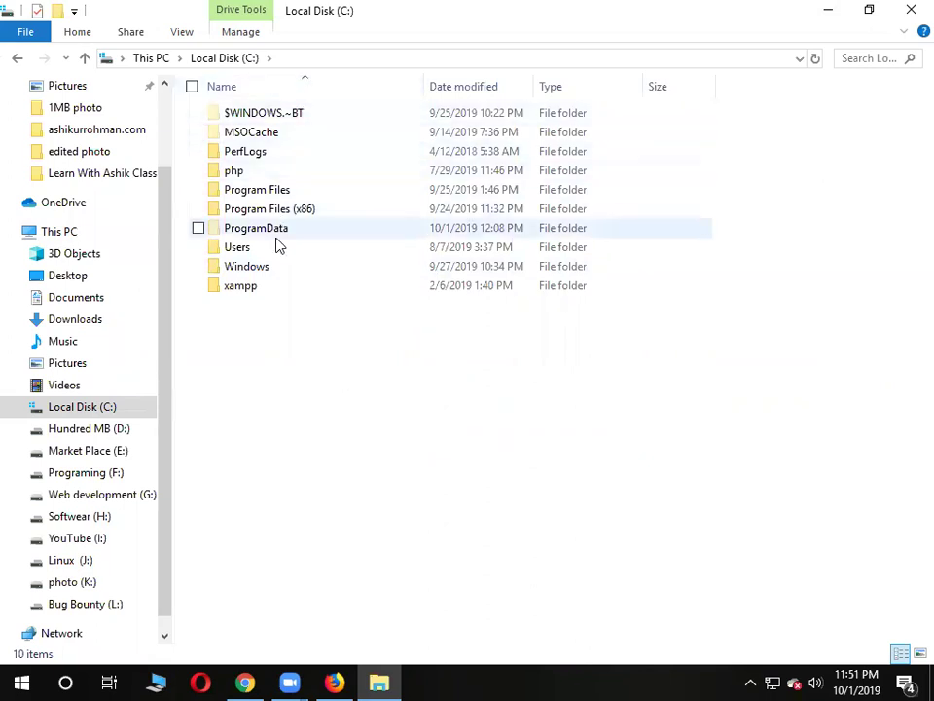
pyautogui.doubleClick(314, 287)
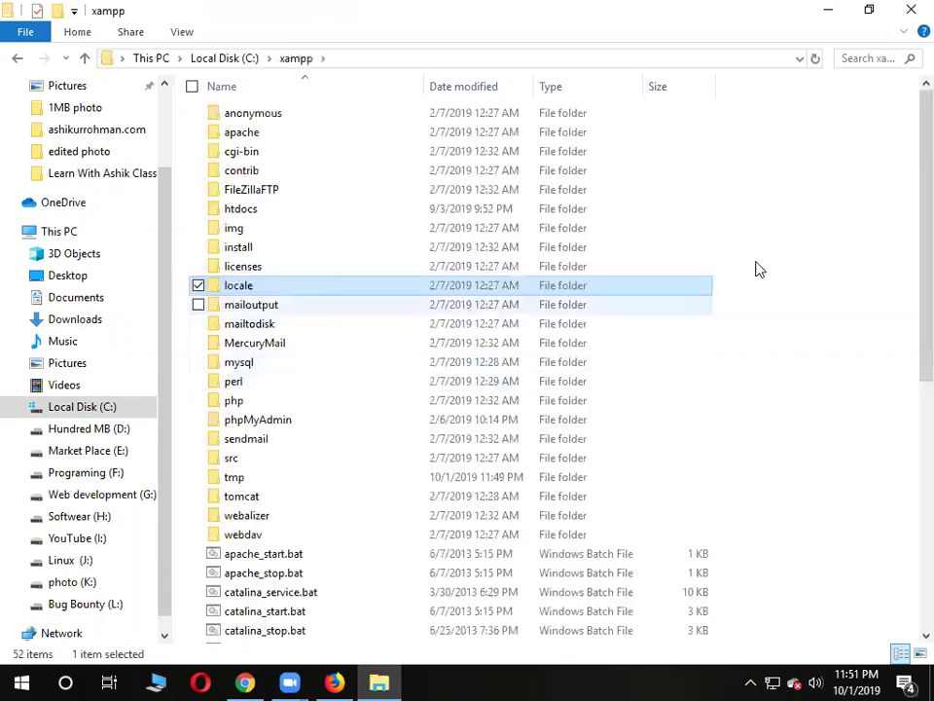
pyautogui.moveTo(918, 194); pyautogui.dragTo(907, 109)
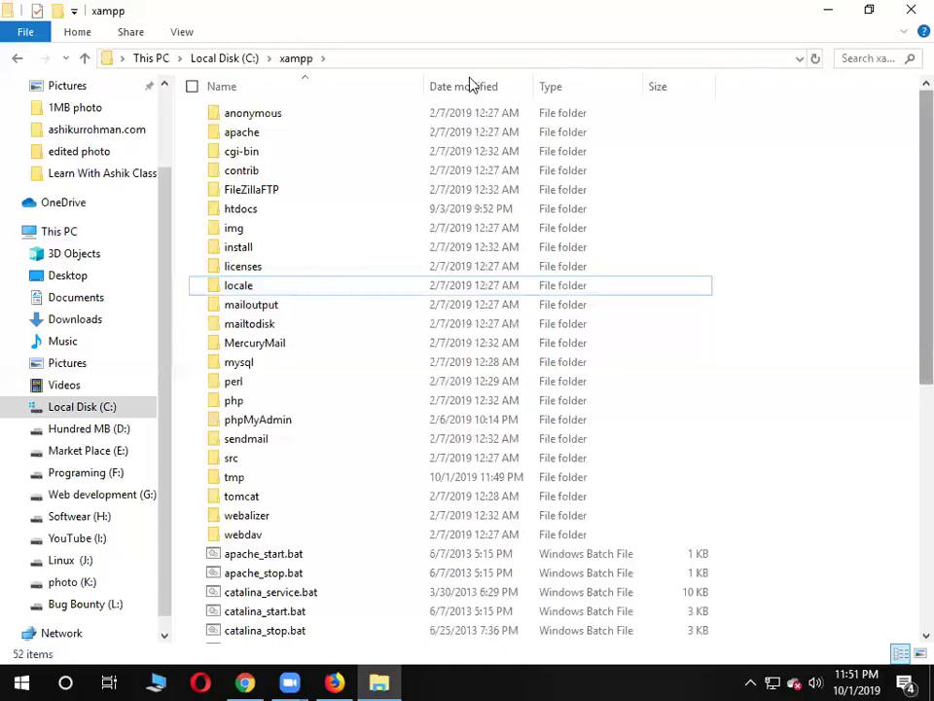
pyautogui.doubleClick(247, 213)
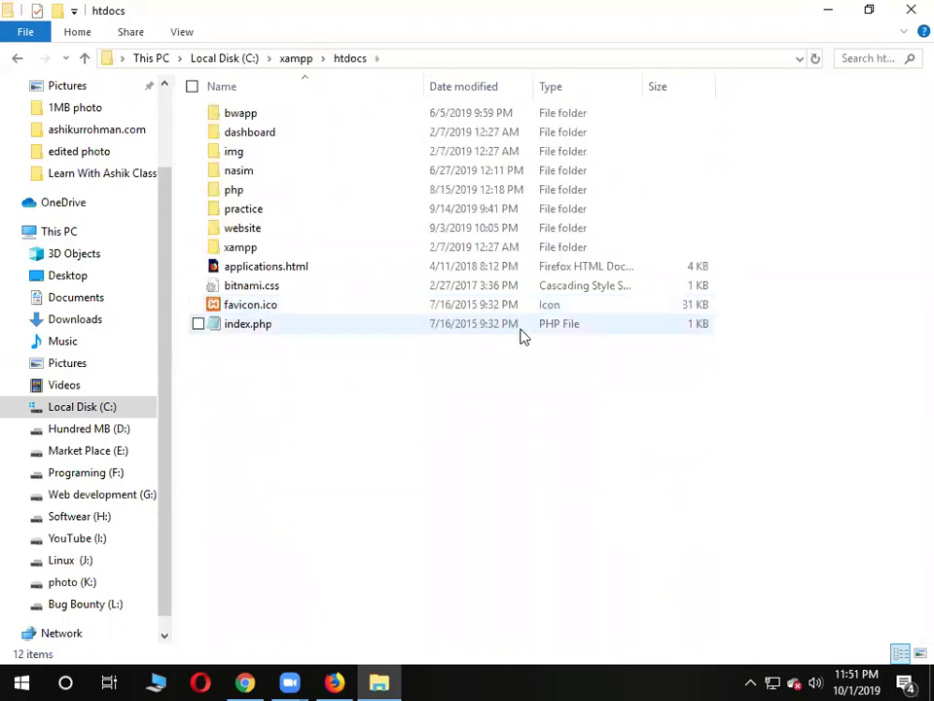
# Switch to Chrome, load localhost/ in a new tab, and highlight the dashboard part of its address
pyautogui.click(830, 9)
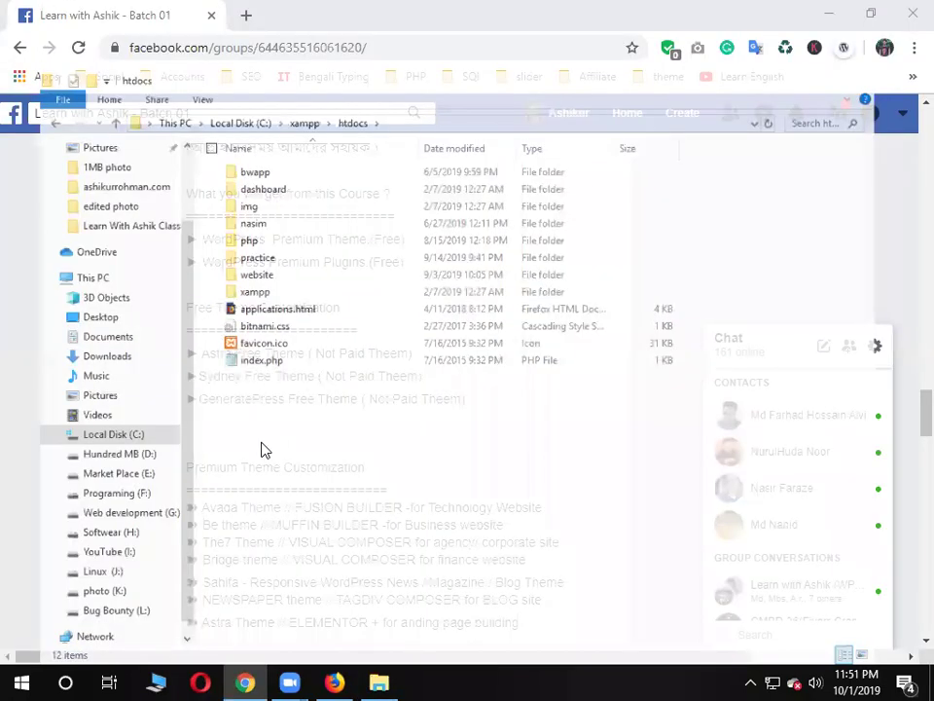
pyautogui.click(245, 15)
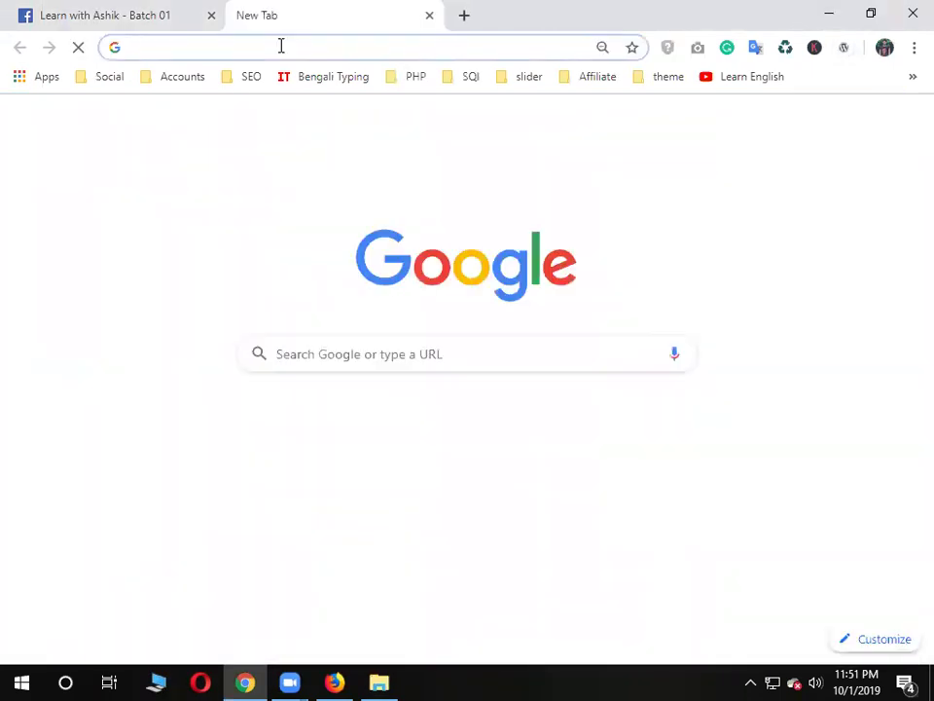
pyautogui.write('localhost/php/')
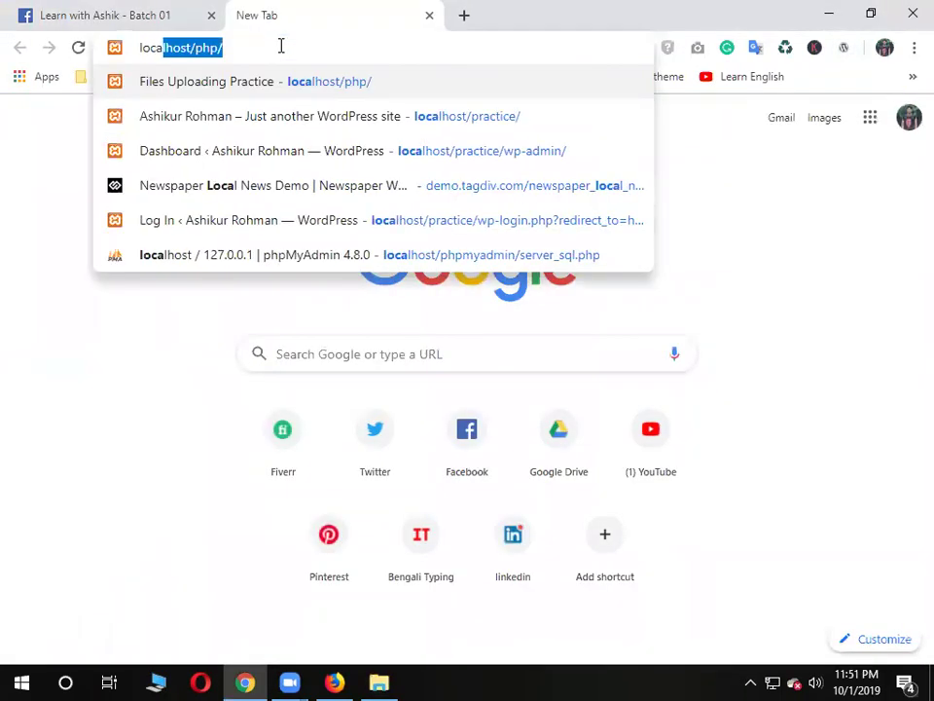
pyautogui.press('Right')
pyautogui.press('BackSpace')
pyautogui.press('BackSpace')
pyautogui.press('BackSpace')
pyautogui.press('BackSpace')
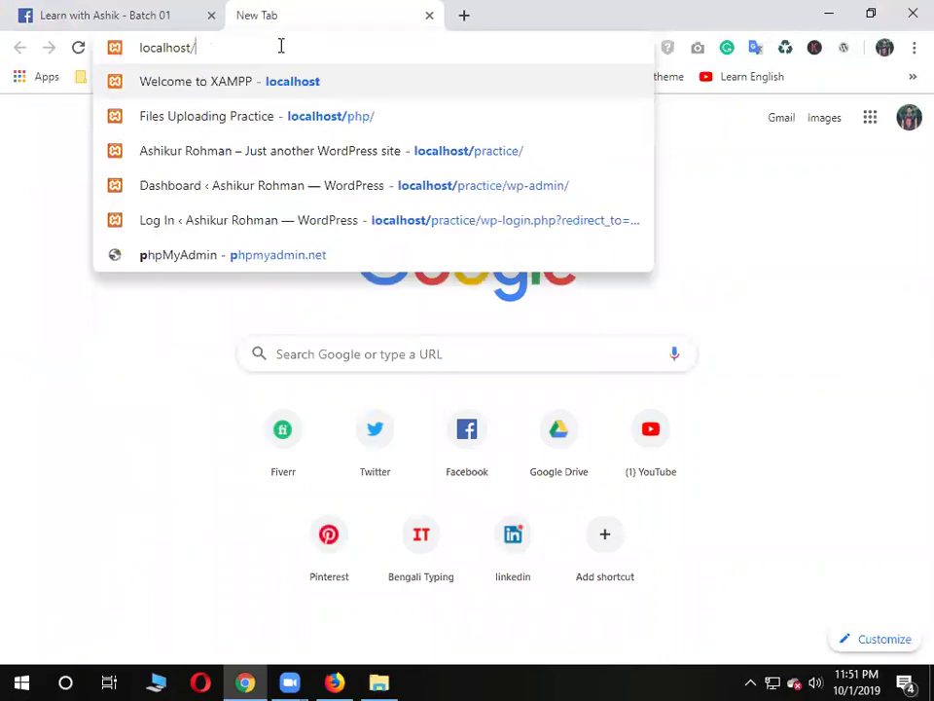
pyautogui.press('Return')
pyautogui.moveTo(281, 46); pyautogui.dragTo(128, 54)
pyautogui.click(219, 46)
pyautogui.moveTo(251, 47); pyautogui.dragTo(205, 46)
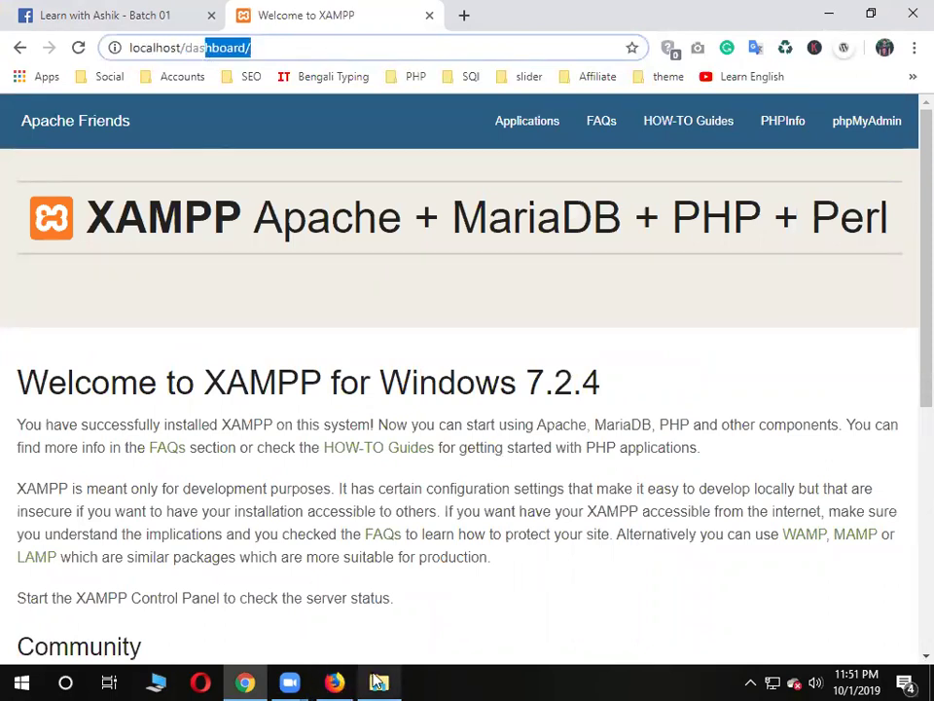
# Switch to File Explorer and create a new folder named batch inside htdocs
pyautogui.hotkey('alt', 'Tab')
pyautogui.rightClick(302, 416)
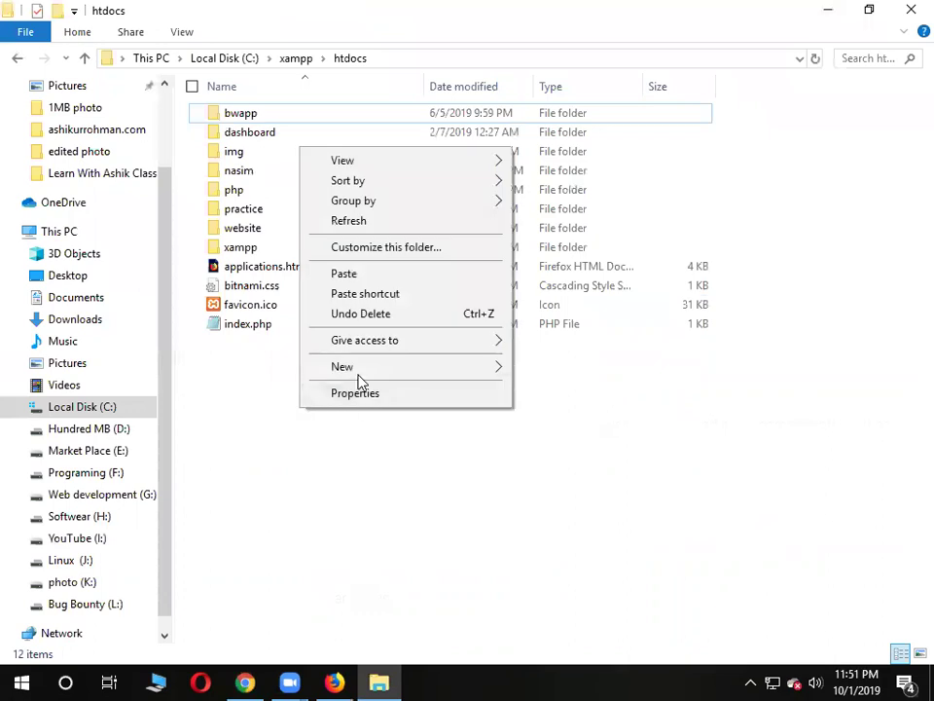
pyautogui.moveTo(494, 376)
pyautogui.click(738, 377)
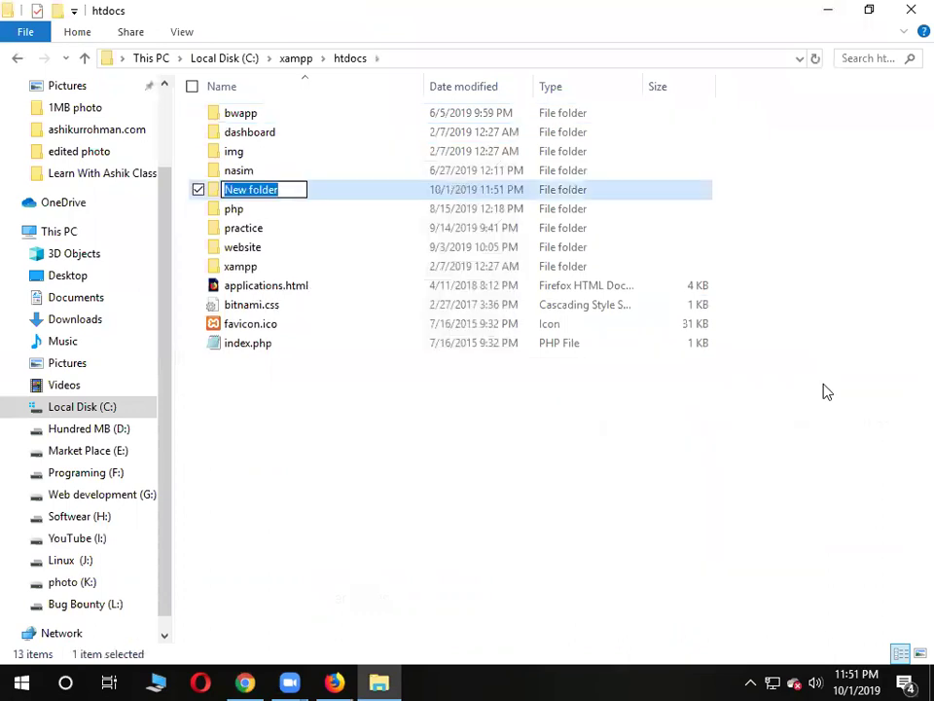
pyautogui.write('batch-')
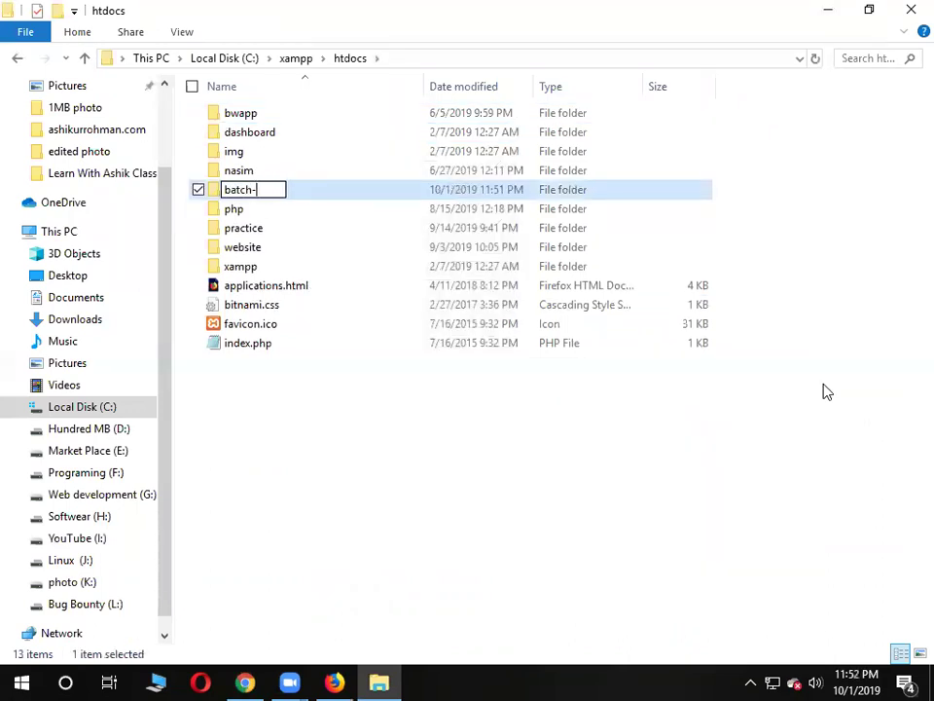
pyautogui.press('BackSpace')
pyautogui.press('Return')
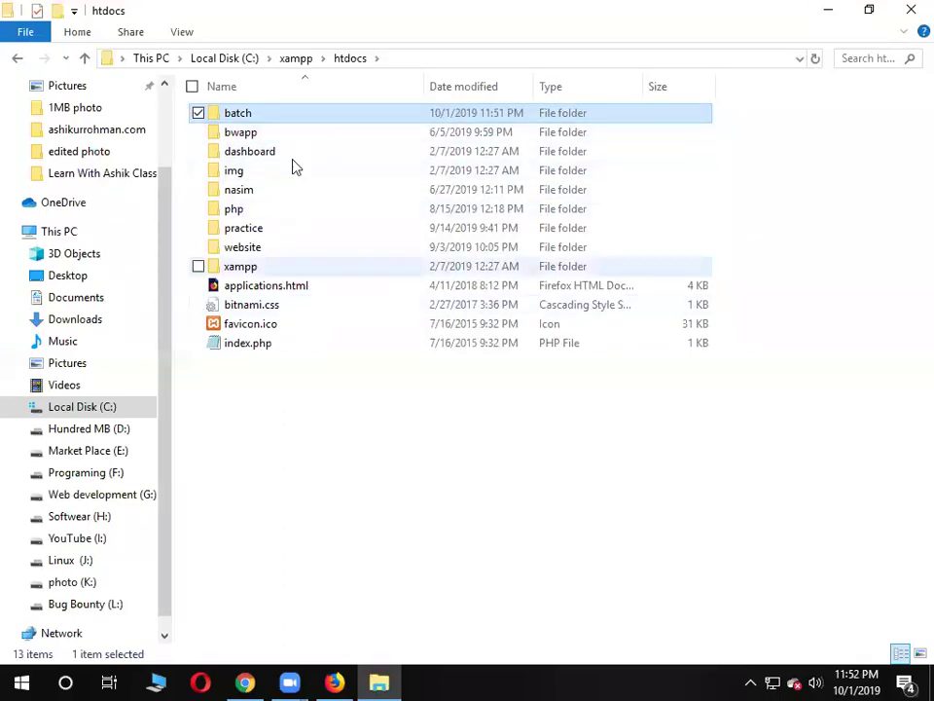
# Bring up the Firefox window and close it together with its open tabs
pyautogui.click(356, 681)
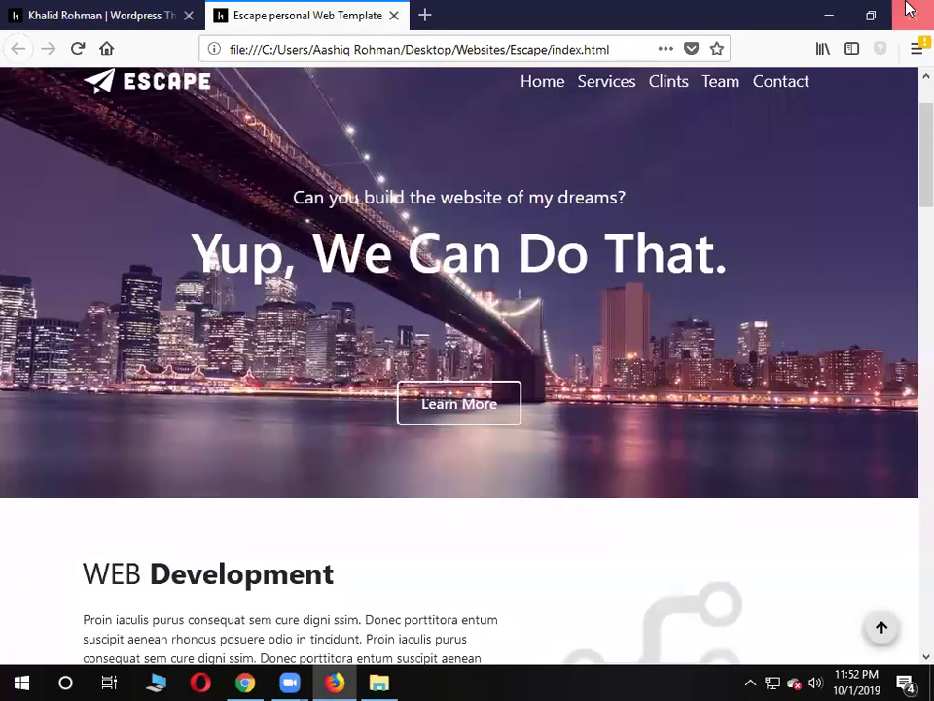
pyautogui.hotkey('alt', 'F4')
pyautogui.click(425, 371)
# Replace dashboard with batch in the XAMPP page's address and load localhost/batch in Chrome
pyautogui.click(275, 46)
pyautogui.doubleClick(210, 48)
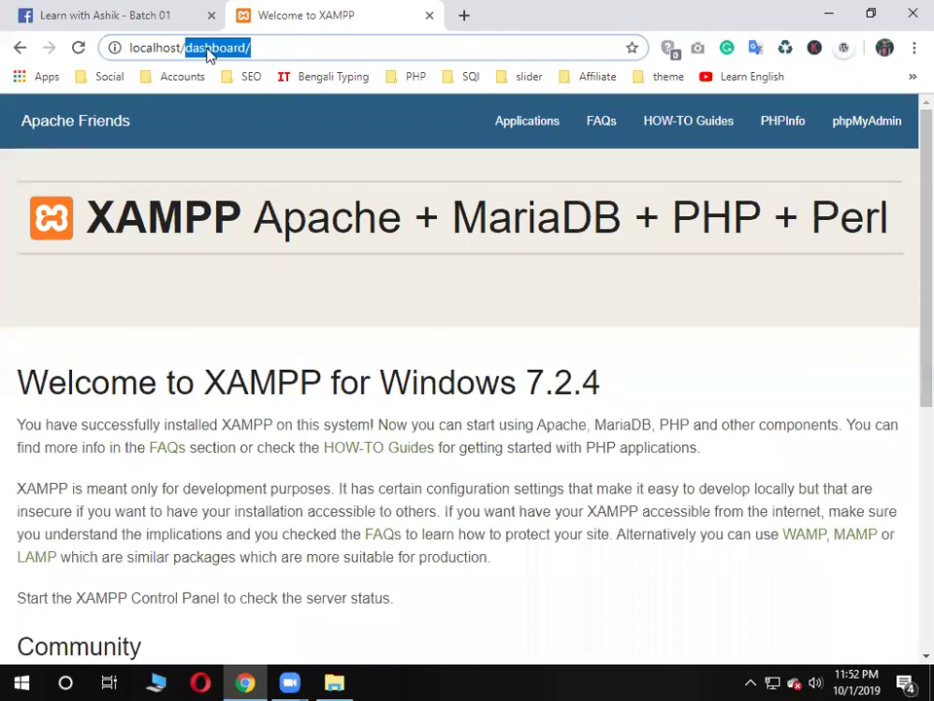
pyautogui.write('batch')
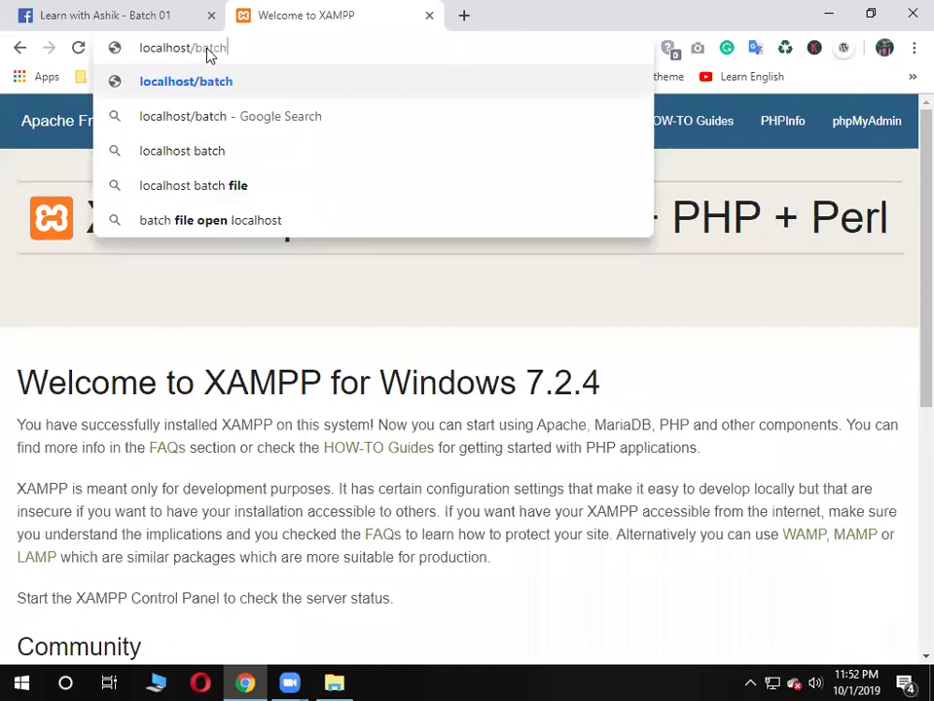
pyautogui.press('Return')
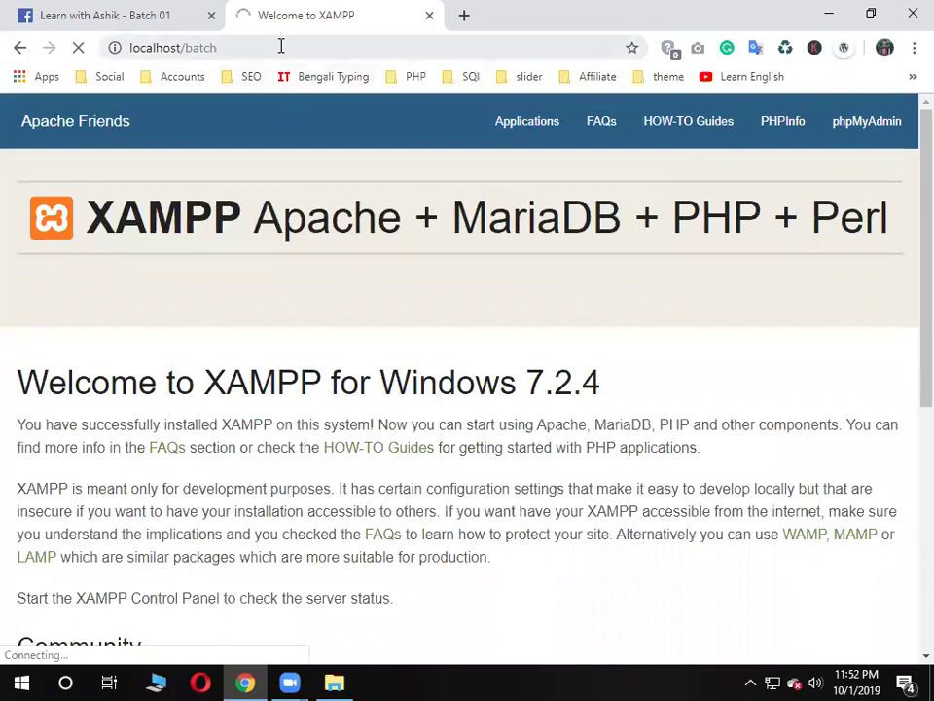
# Remove port 8080 from the address and load localhost/batch/
pyautogui.click(281, 46)
pyautogui.doubleClick(233, 48)
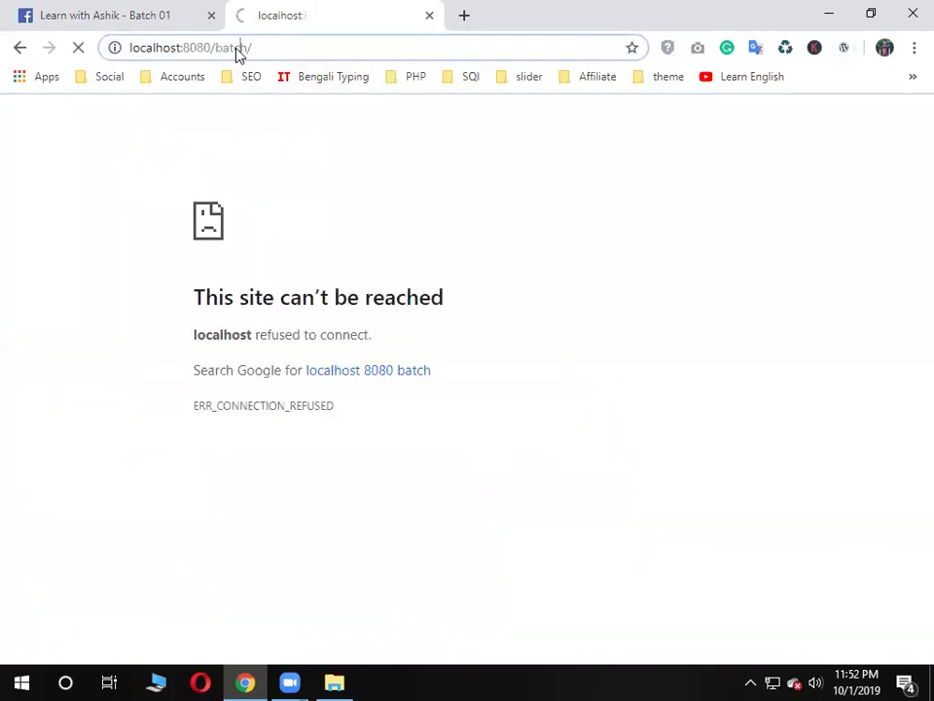
pyautogui.moveTo(210, 46); pyautogui.dragTo(182, 47)
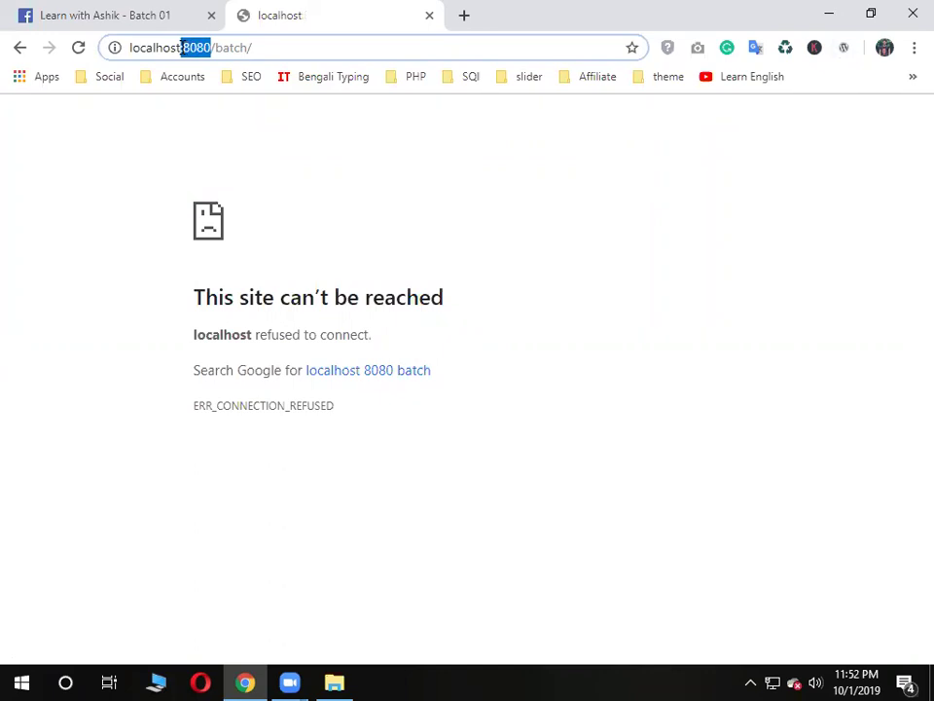
pyautogui.press('BackSpace')
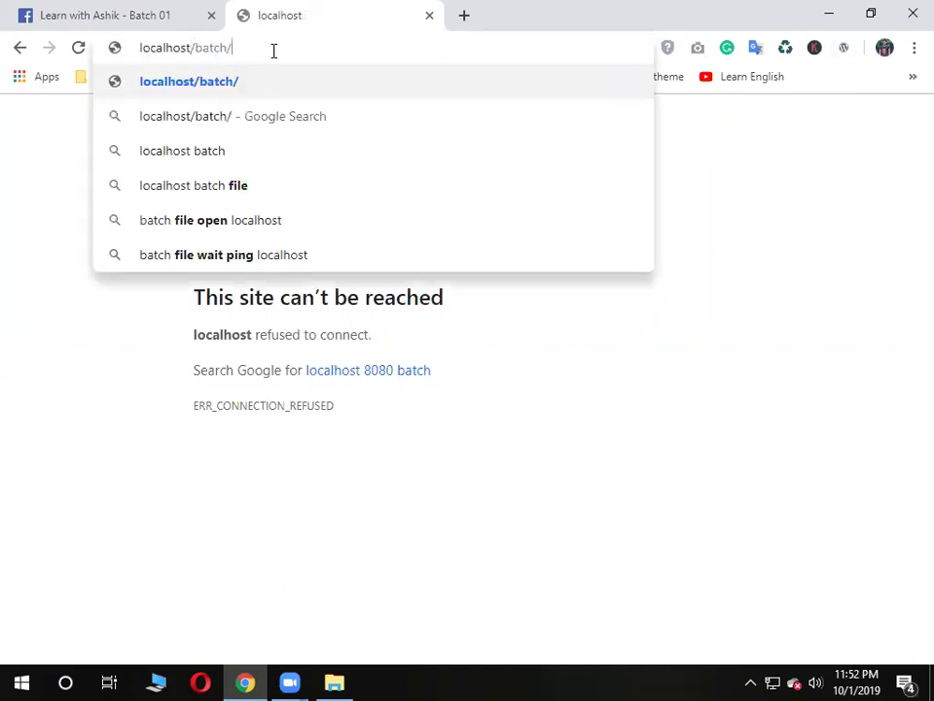
pyautogui.press('Return')
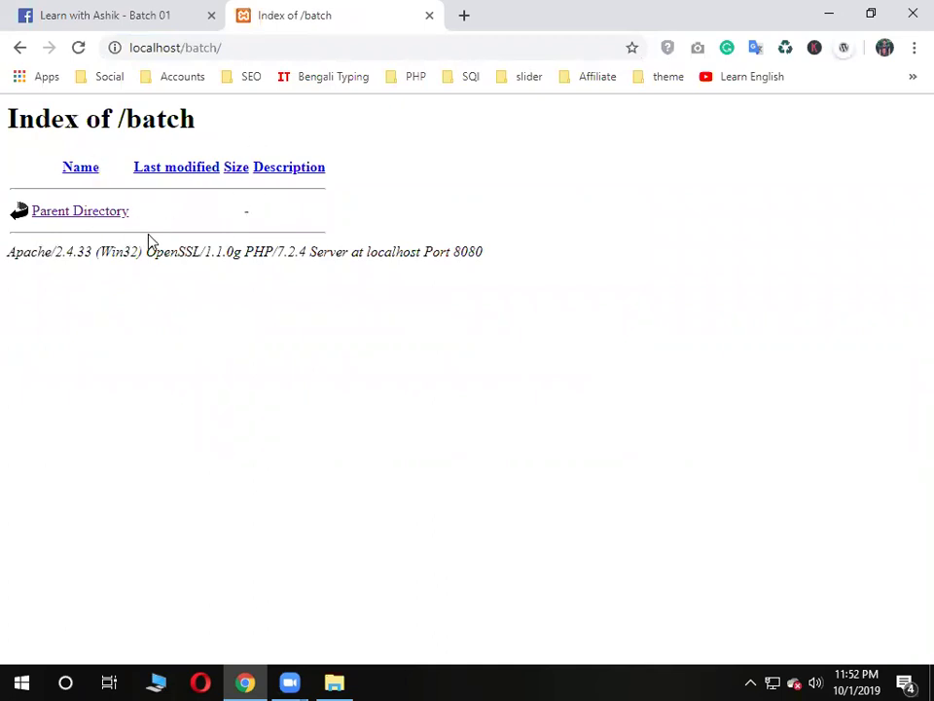
# Examine the batch index page, comparing its heading with the address and reading the server line beneath the listing
pyautogui.moveTo(233, 116); pyautogui.dragTo(166, 51)
pyautogui.click(120, 119)
pyautogui.doubleClick(163, 47)
pyautogui.doubleClick(193, 47)
pyautogui.click(253, 47)
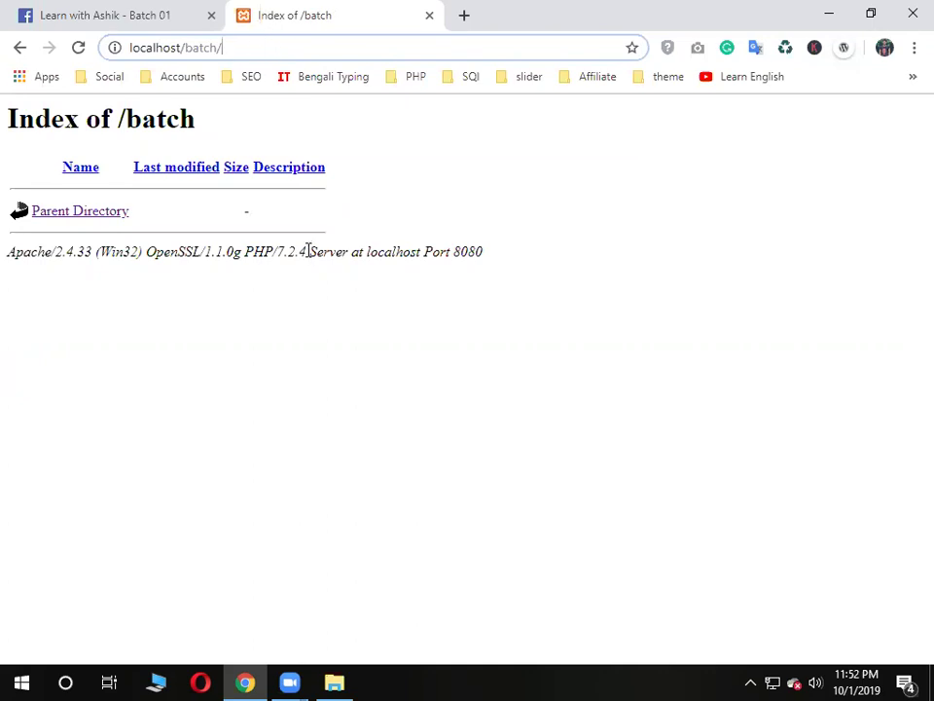
pyautogui.moveTo(307, 251); pyautogui.dragTo(559, 263)
pyautogui.click(364, 251)
pyautogui.moveTo(348, 252); pyautogui.dragTo(485, 270)
pyautogui.moveTo(198, 125); pyautogui.dragTo(119, 119)
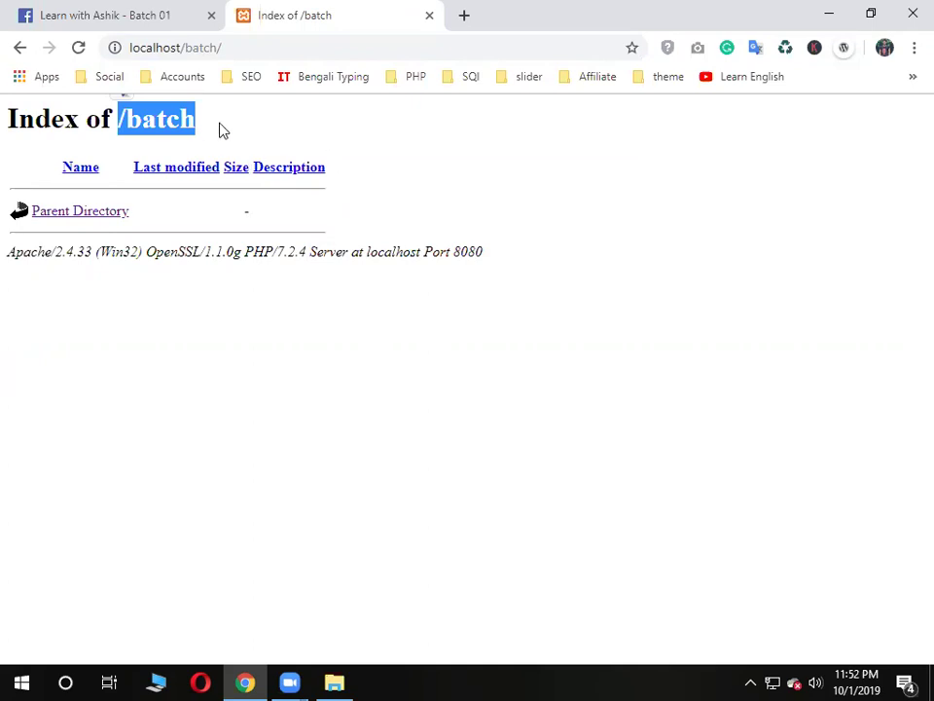
# Switch to File Explorer, open the batch folder in htdocs, and paste the copied wordpress-5.2.3.zip archive into it
pyautogui.click(333, 682)
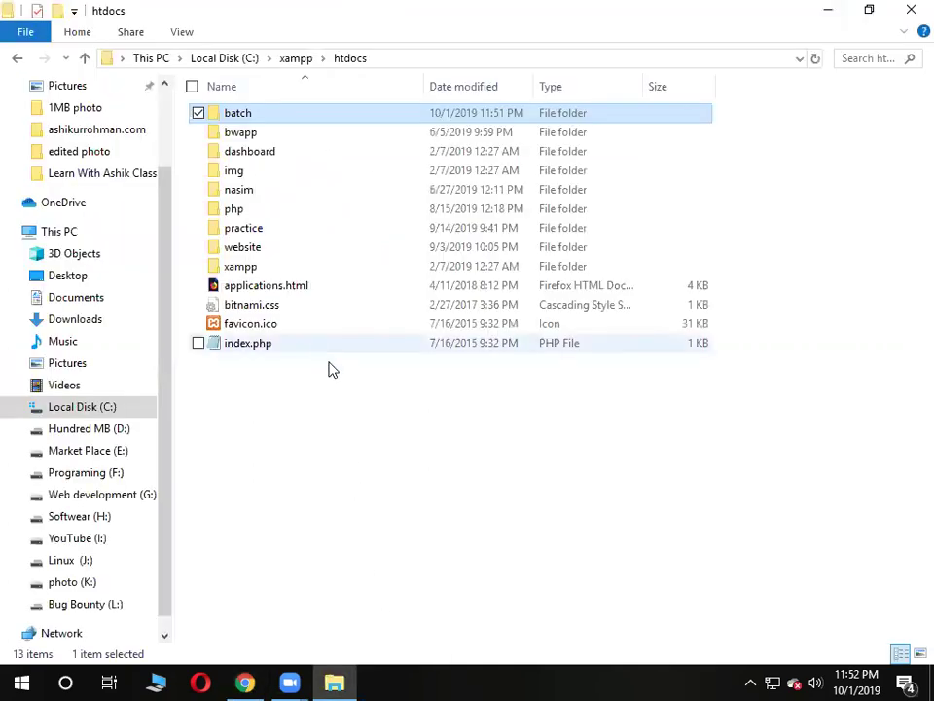
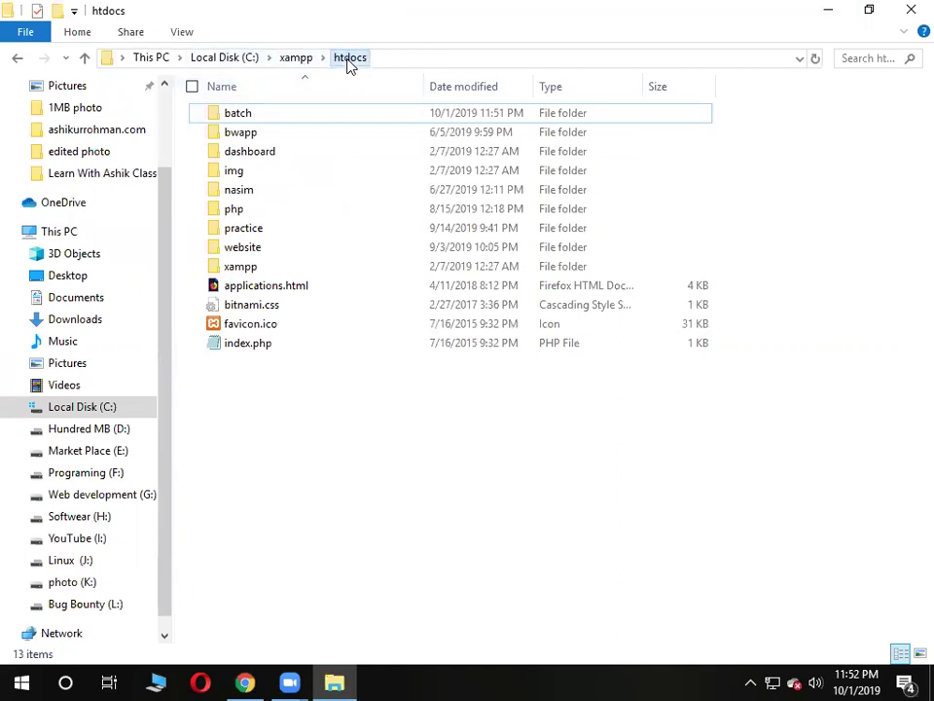
pyautogui.click(304, 114)
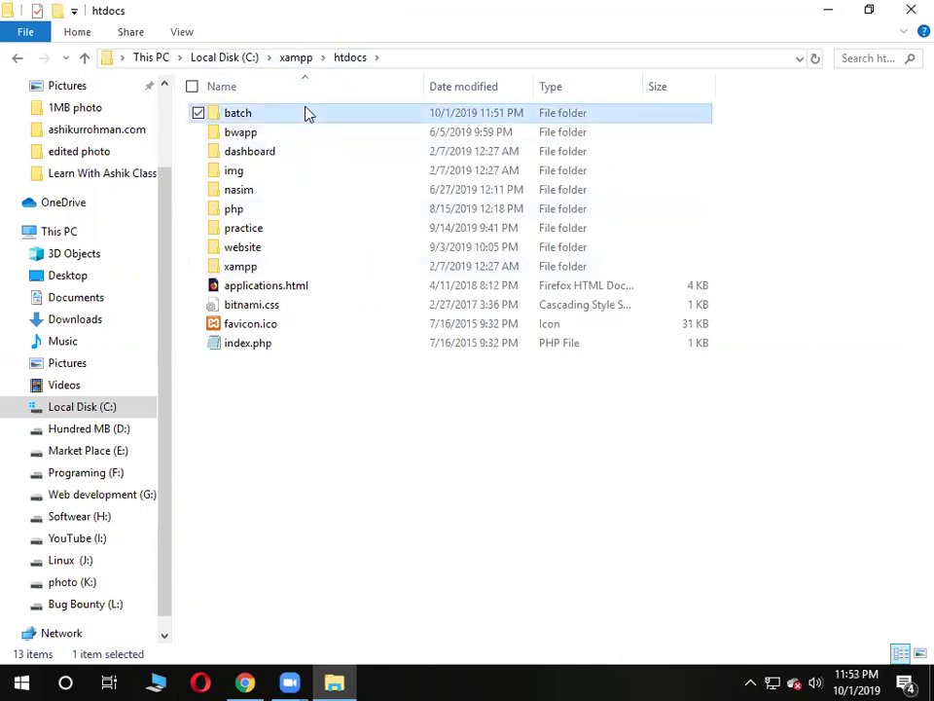
pyautogui.doubleClick(251, 115)
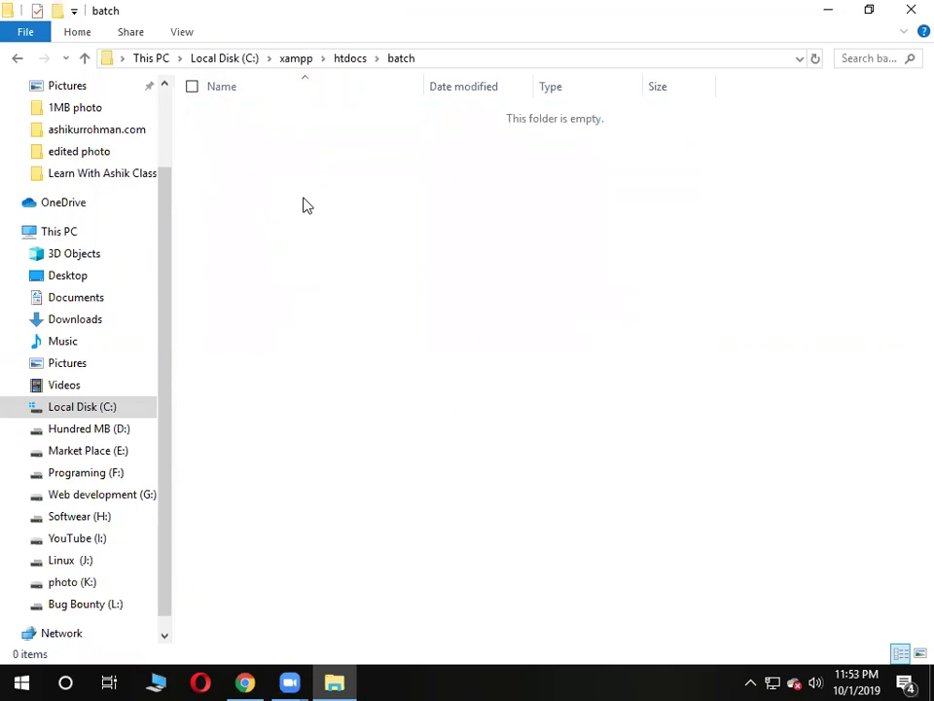
pyautogui.rightClick(305, 204)
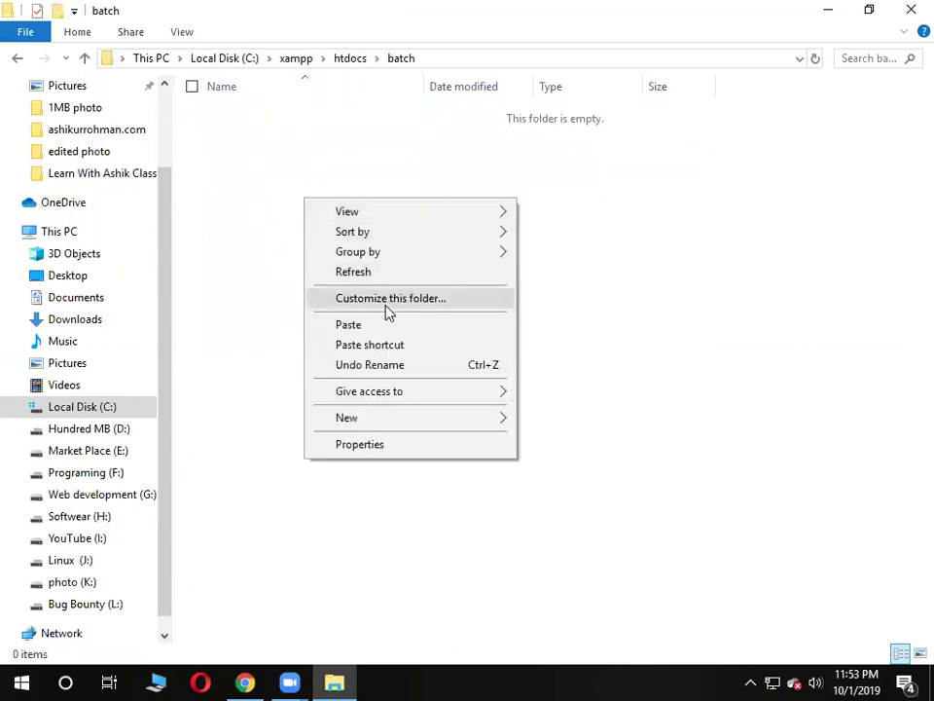
pyautogui.click(348, 324)
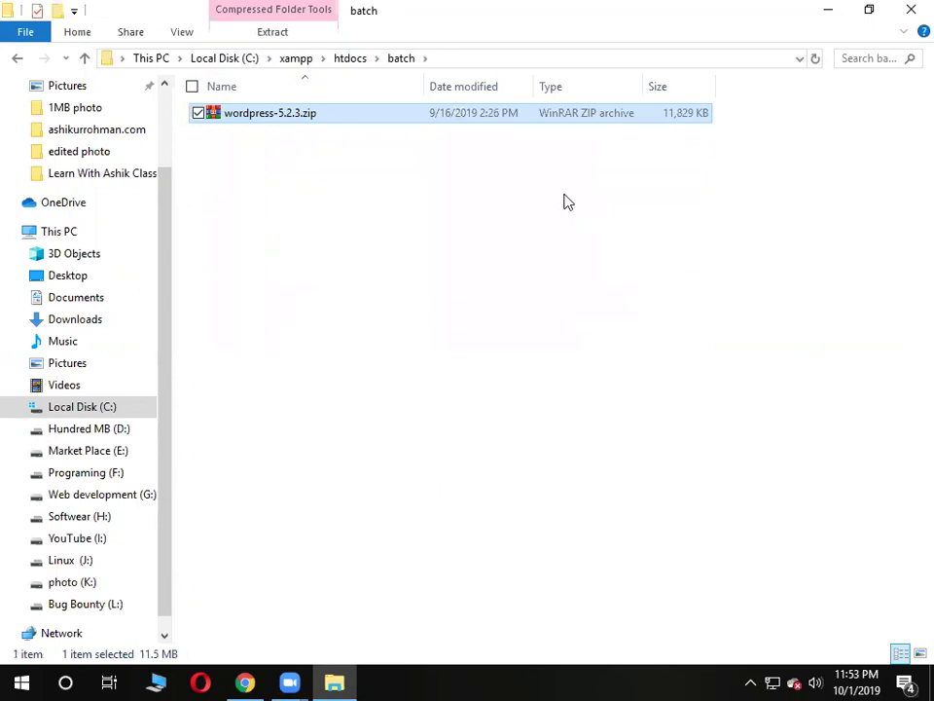
# Extract wordpress-5.2.3.zip directly into the batch folder
pyautogui.rightClick(359, 114)
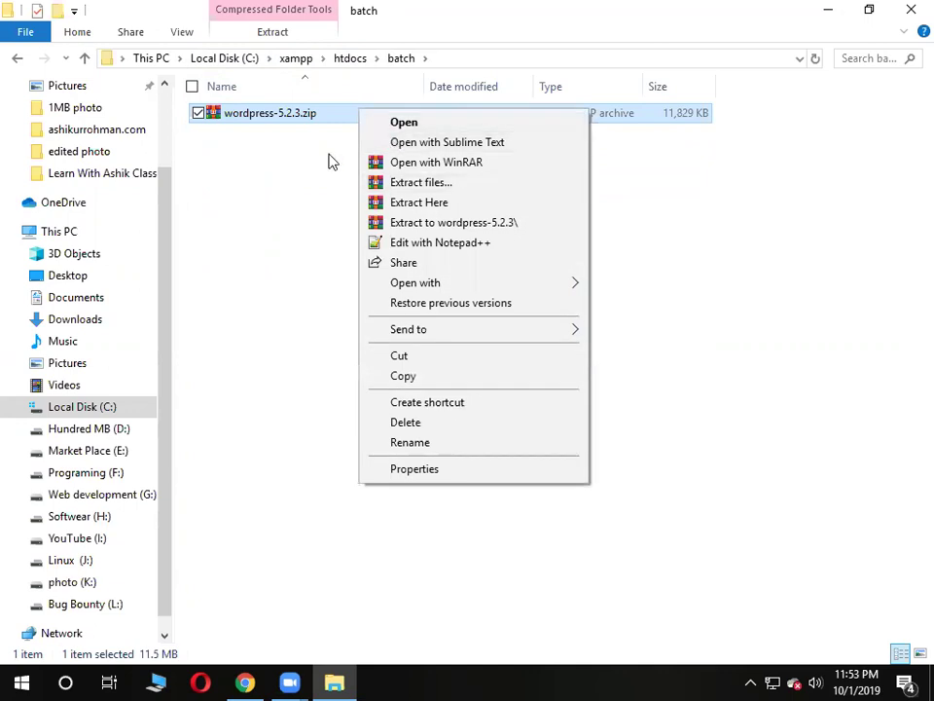
pyautogui.click(297, 114)
pyautogui.click(371, 117)
pyautogui.rightClick(371, 118)
pyautogui.click(487, 208)
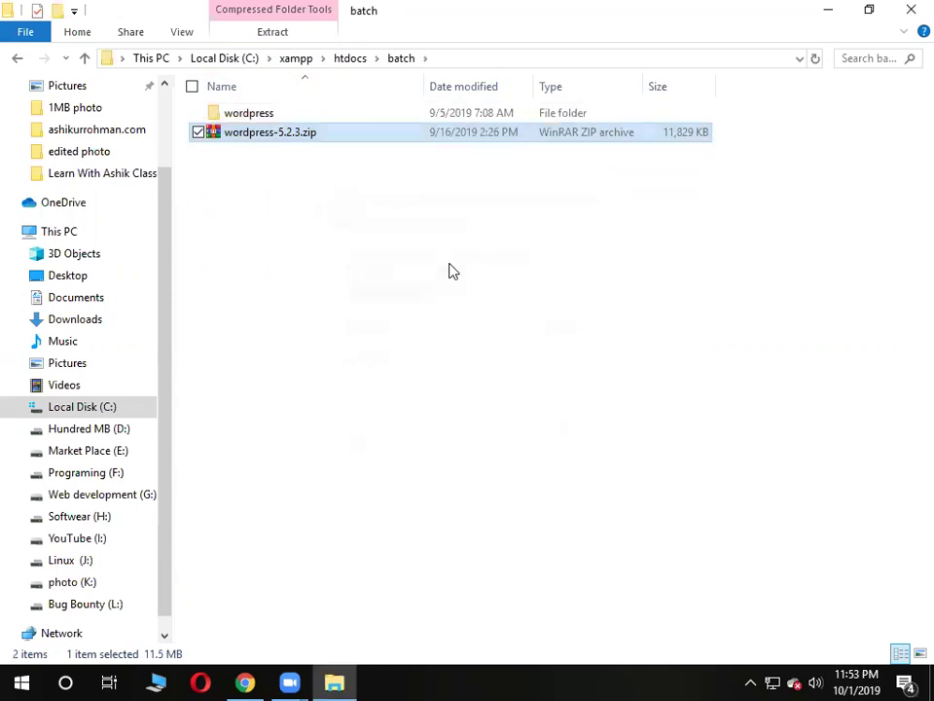
# Delete the wordpress-5.2.3.zip archive from the batch folder, keeping the extracted wordpress folder
pyautogui.rightClick(351, 138)
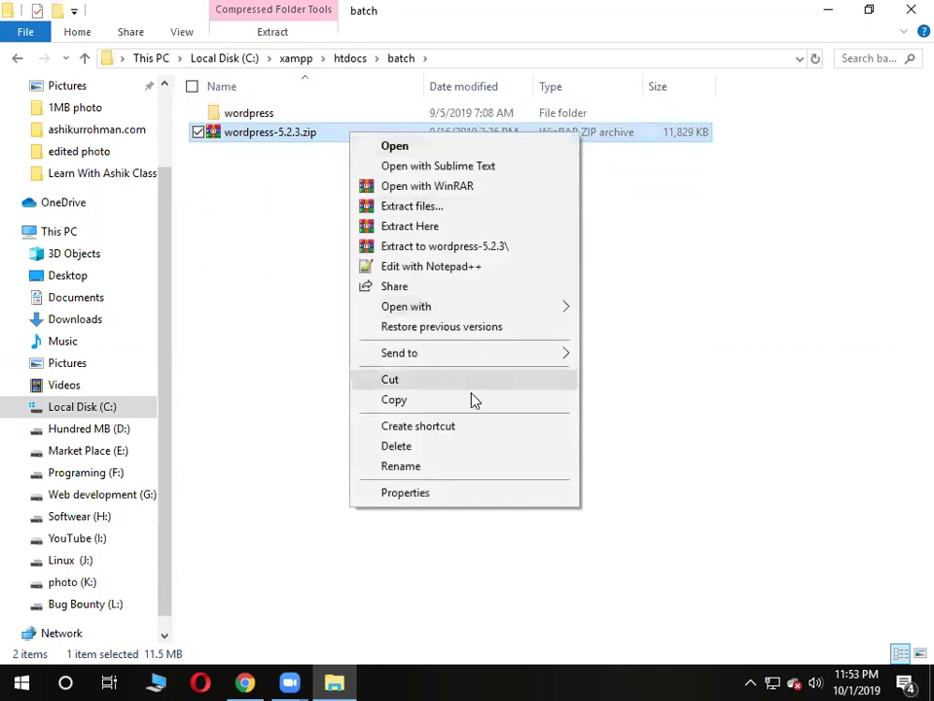
pyautogui.click(425, 449)
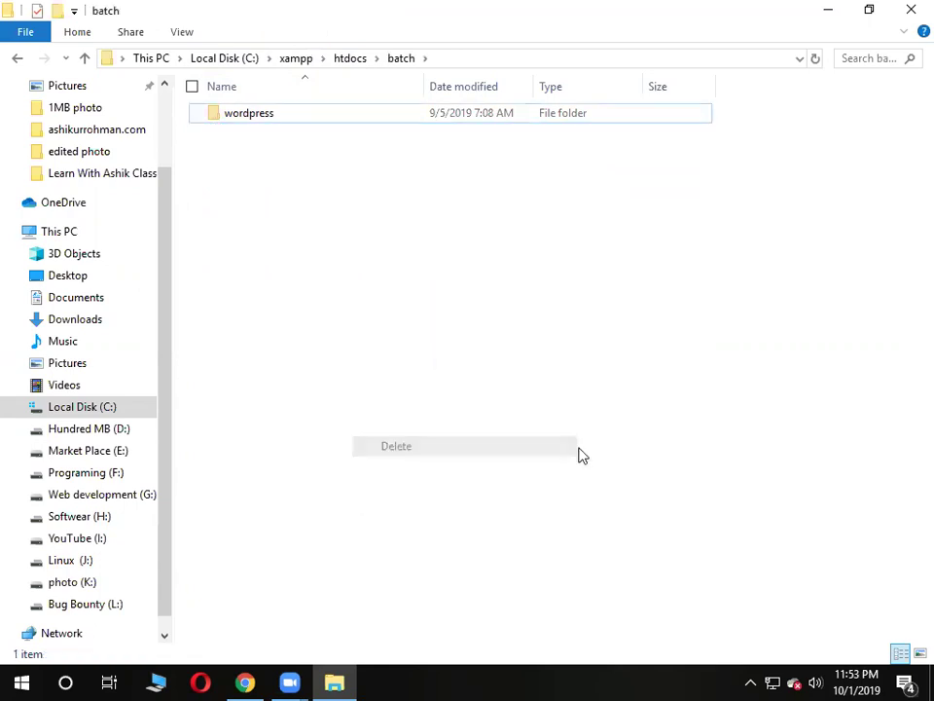
pyautogui.click(342, 118)
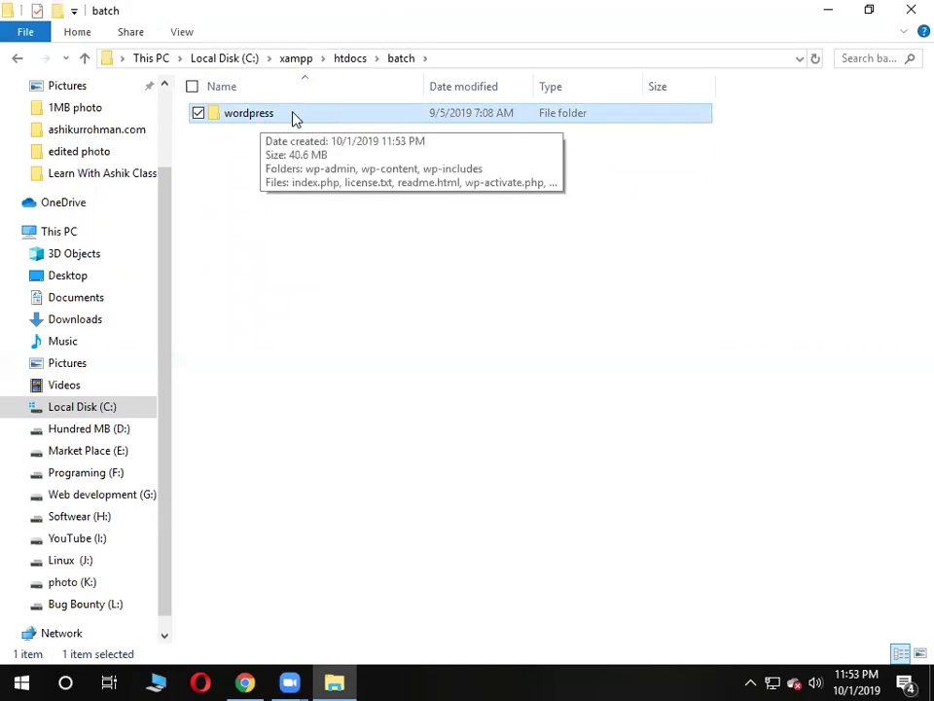
# Compare the batch folder's name in htdocs with the batch part of the localhost address in Chrome
pyautogui.click(15, 57)
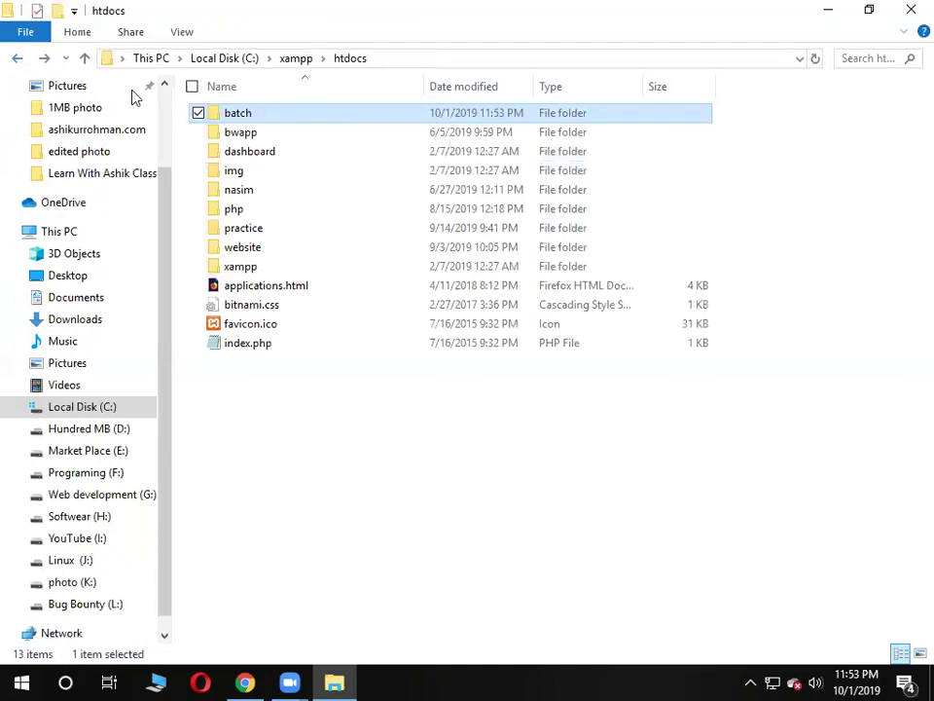
pyautogui.click(288, 409)
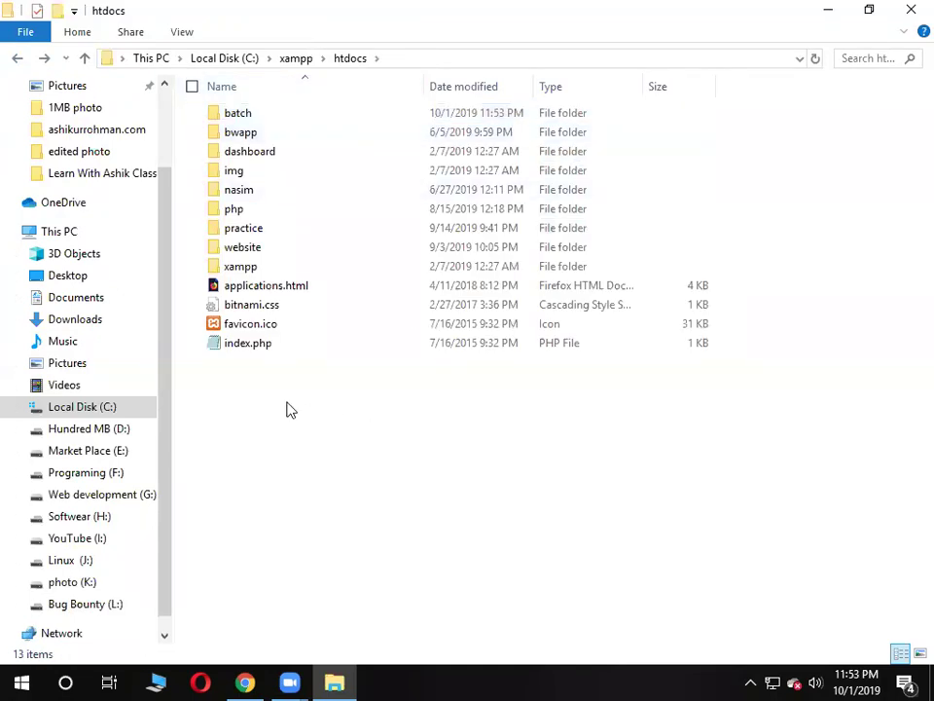
pyautogui.click(246, 682)
pyautogui.moveTo(235, 47); pyautogui.dragTo(186, 49)
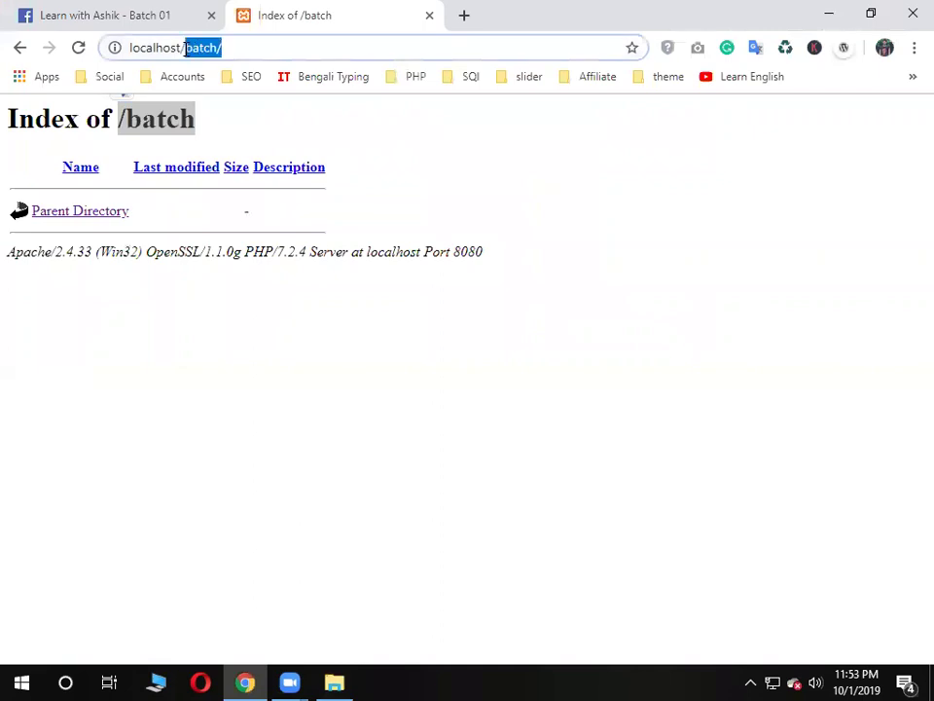
pyautogui.click(230, 48)
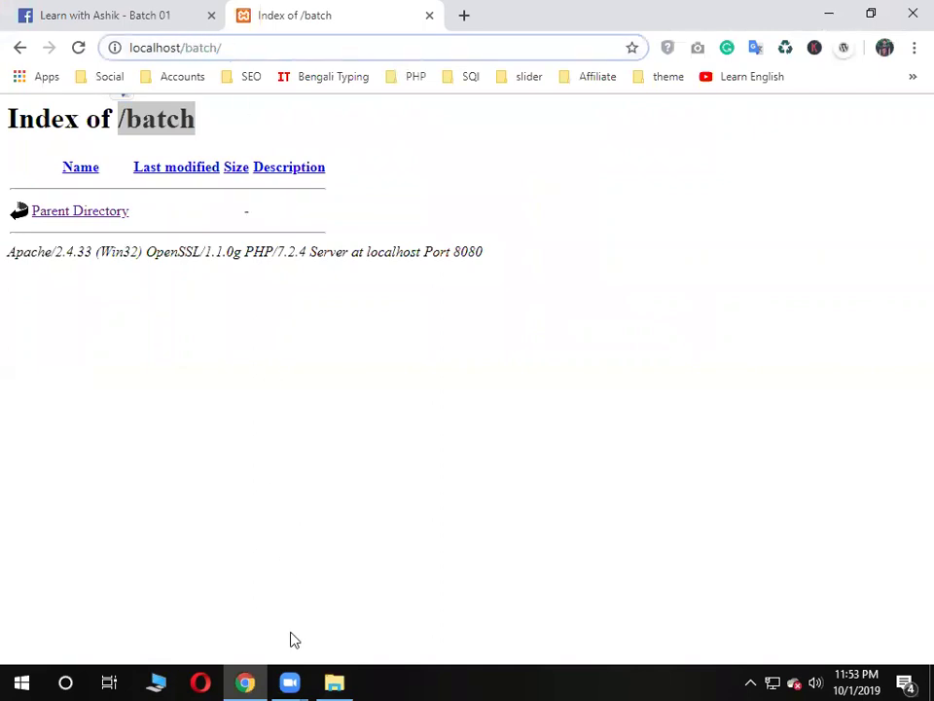
pyautogui.click(333, 682)
pyautogui.click(275, 121)
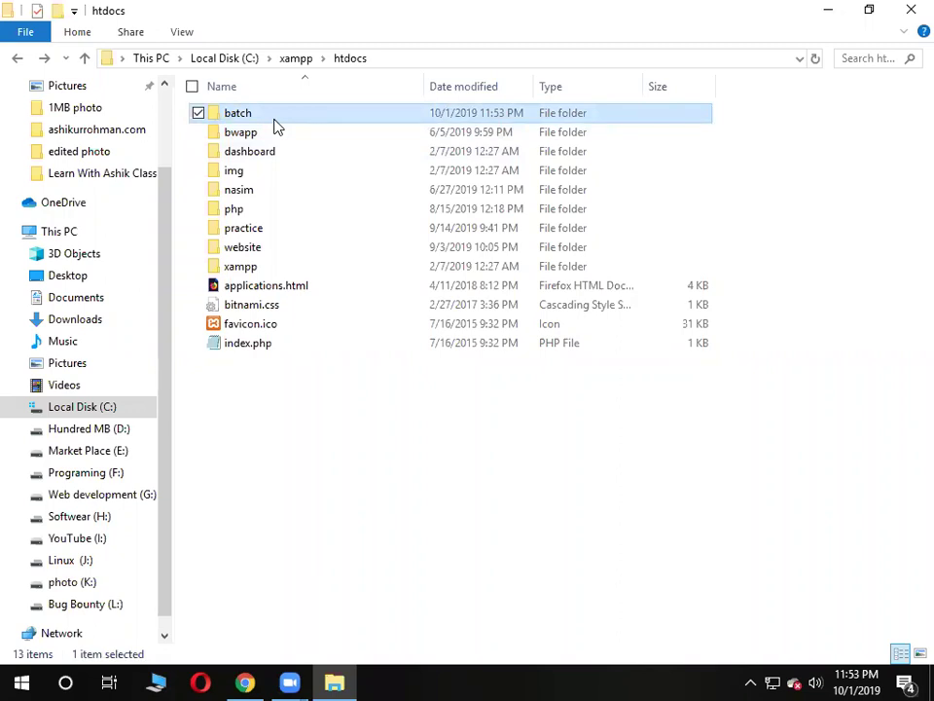
pyautogui.click(245, 682)
pyautogui.moveTo(182, 50); pyautogui.dragTo(185, 51)
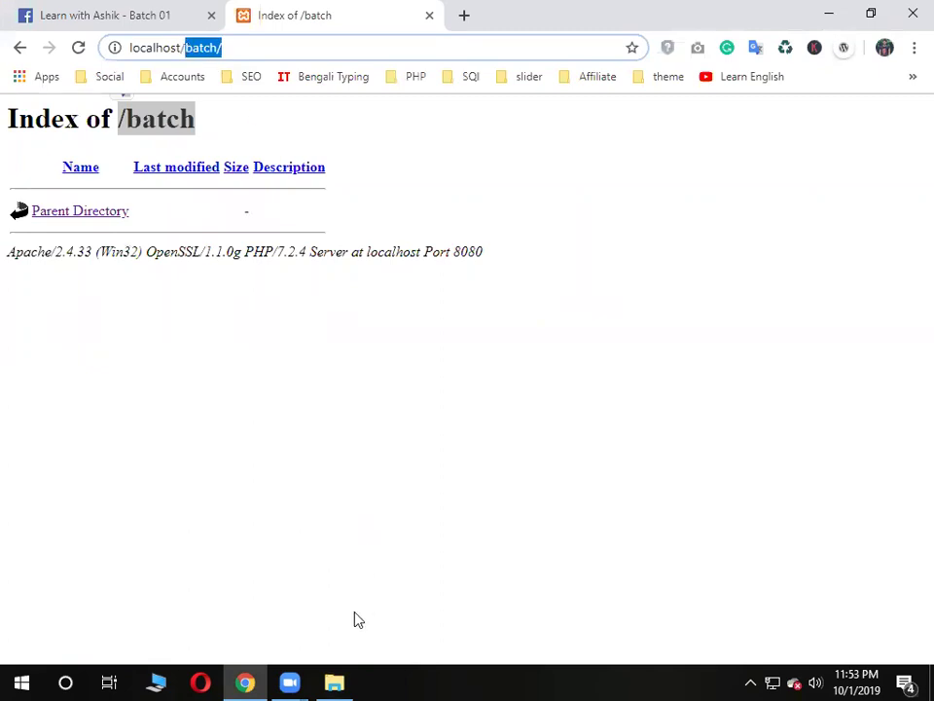
# Switch to File Explorer and move all files and folders from batch's wordpress subfolder up into the batch folder
pyautogui.click(334, 681)
pyautogui.doubleClick(282, 114)
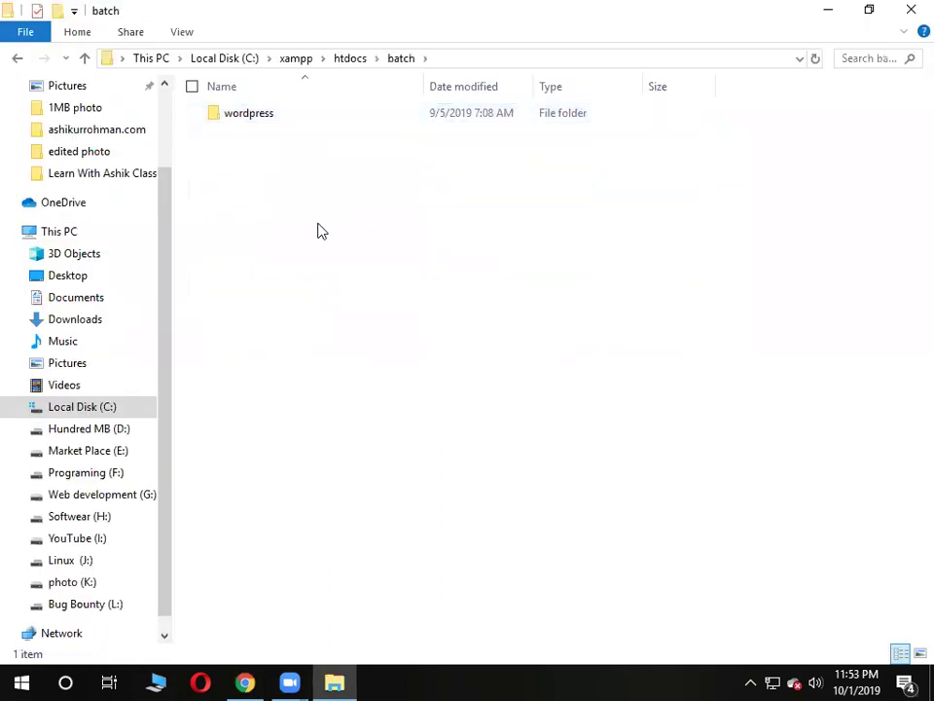
pyautogui.click(288, 116)
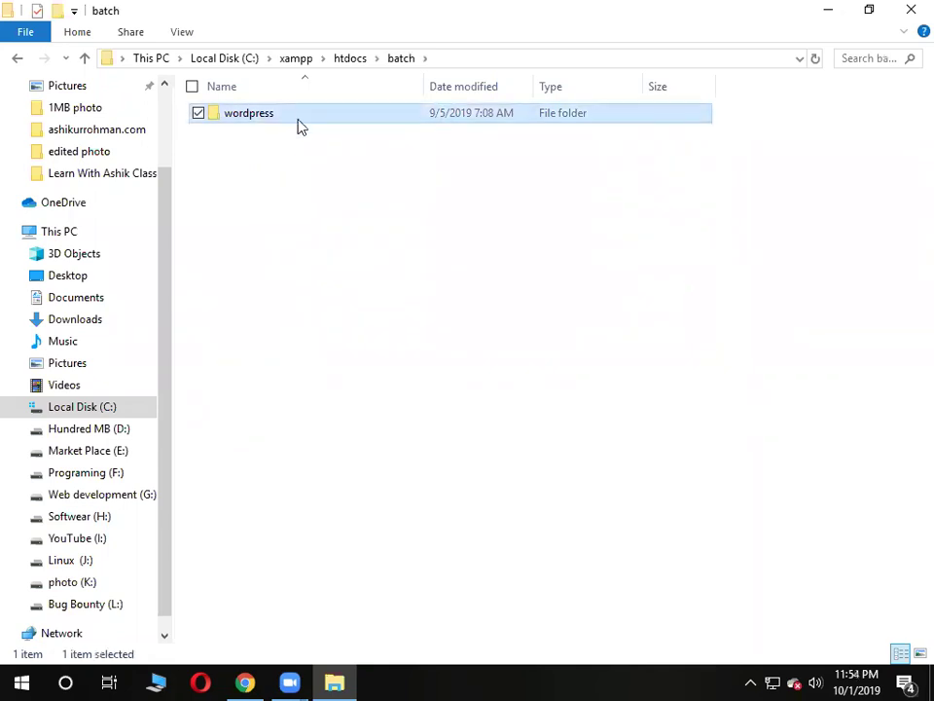
pyautogui.doubleClick(298, 118)
pyautogui.moveTo(319, 531); pyautogui.dragTo(281, 103)
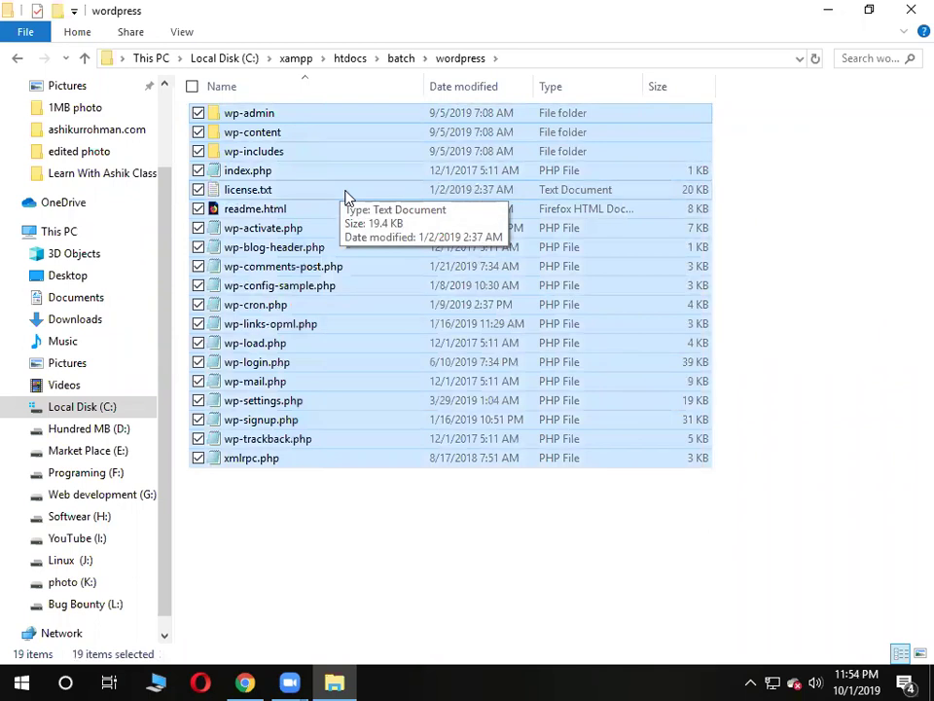
pyautogui.rightClick(345, 196)
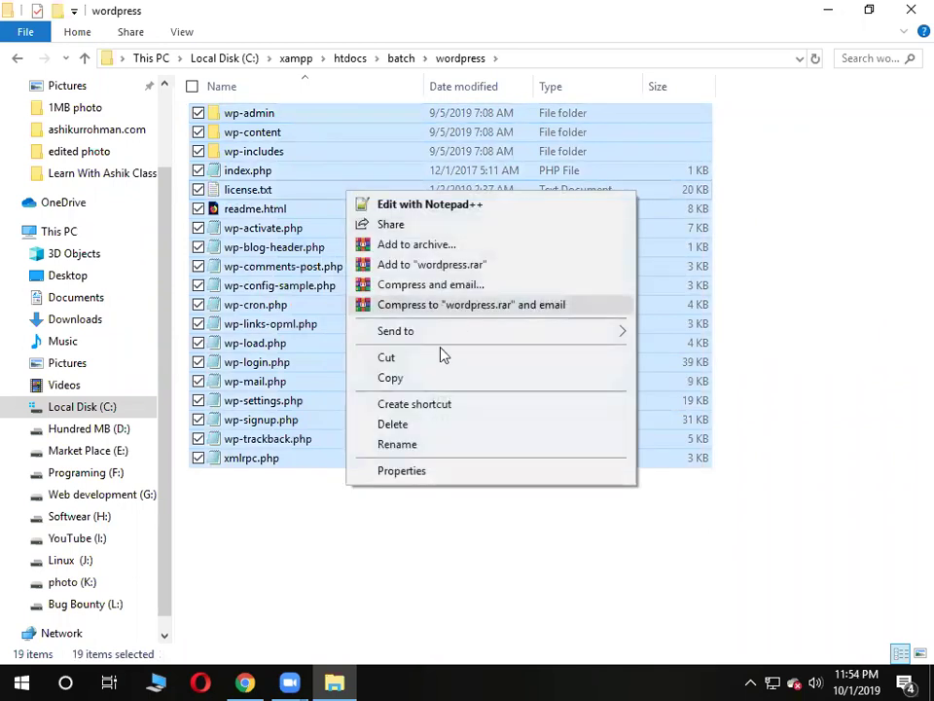
pyautogui.click(427, 358)
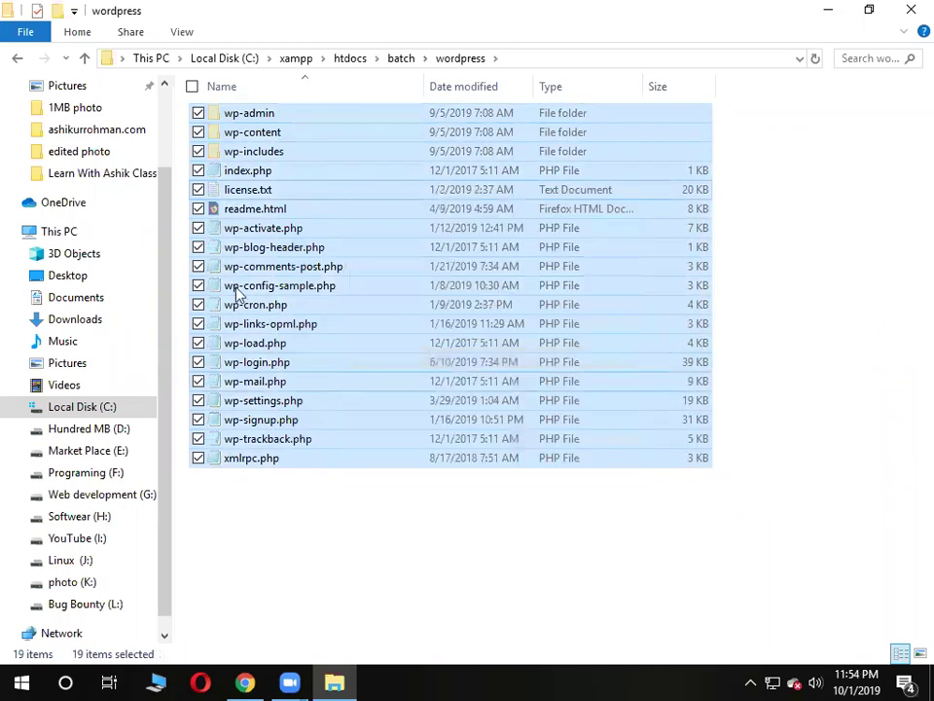
pyautogui.click(17, 58)
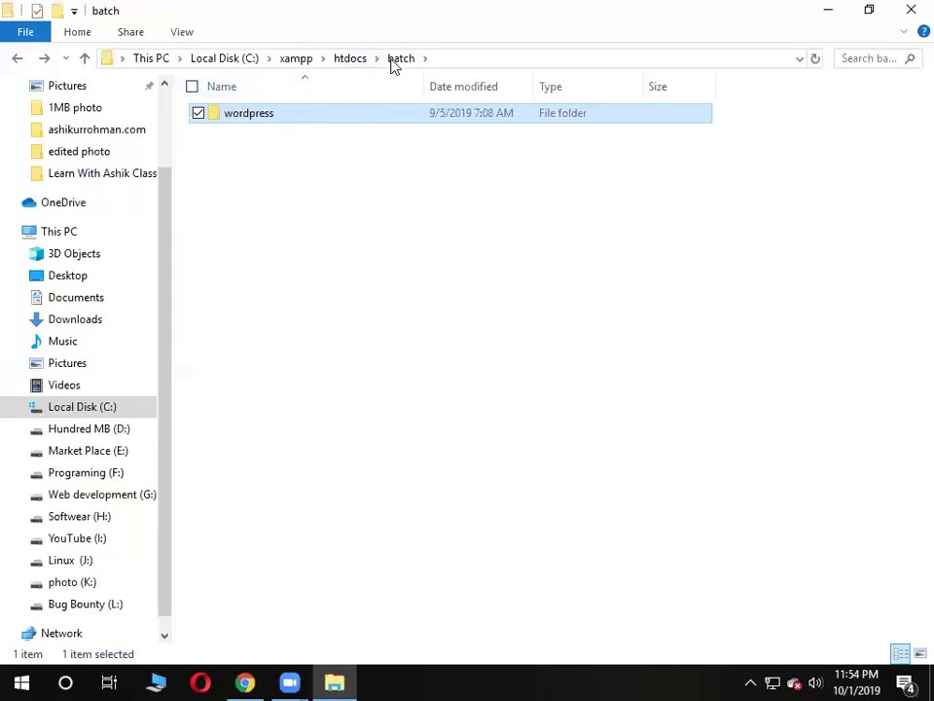
pyautogui.rightClick(322, 226)
pyautogui.click(368, 349)
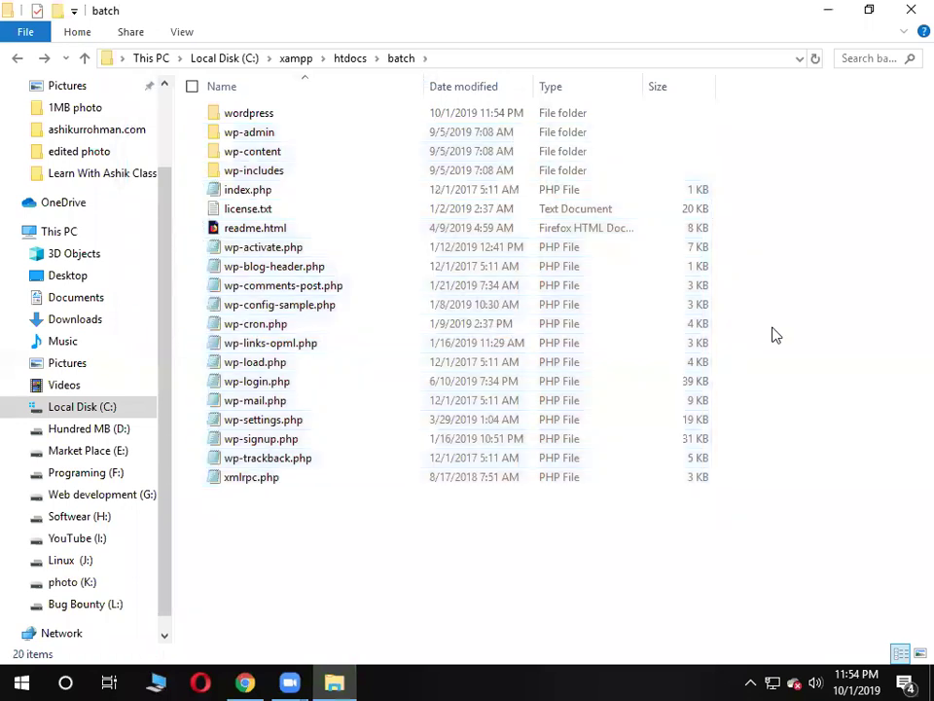
# Check the contents of the leftover wordpress subfolder and delete it from the batch folder
pyautogui.doubleClick(323, 118)
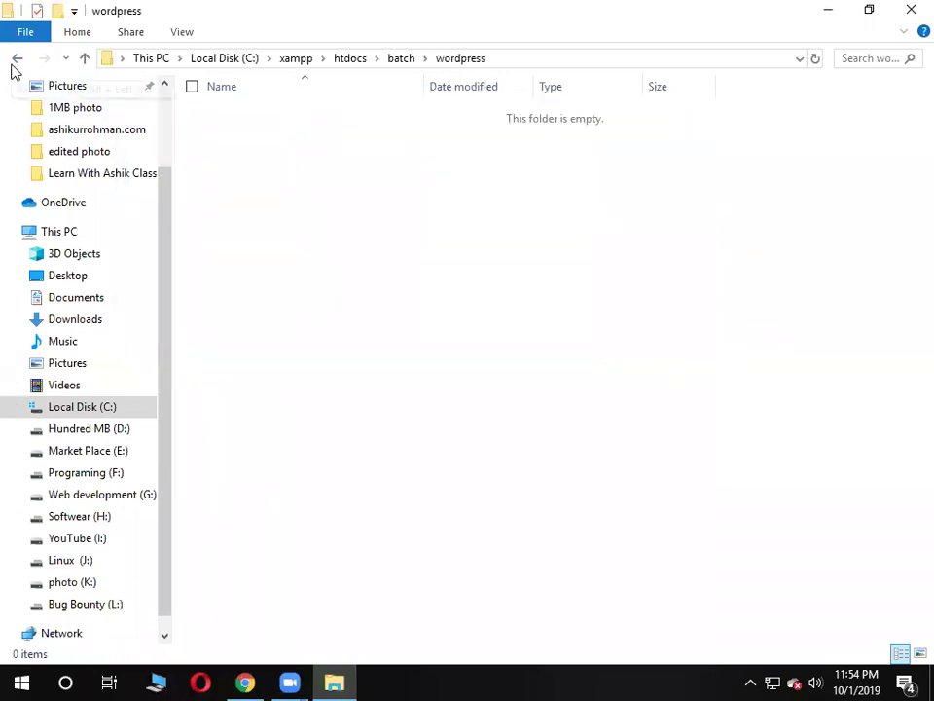
pyautogui.click(16, 58)
pyautogui.rightClick(275, 116)
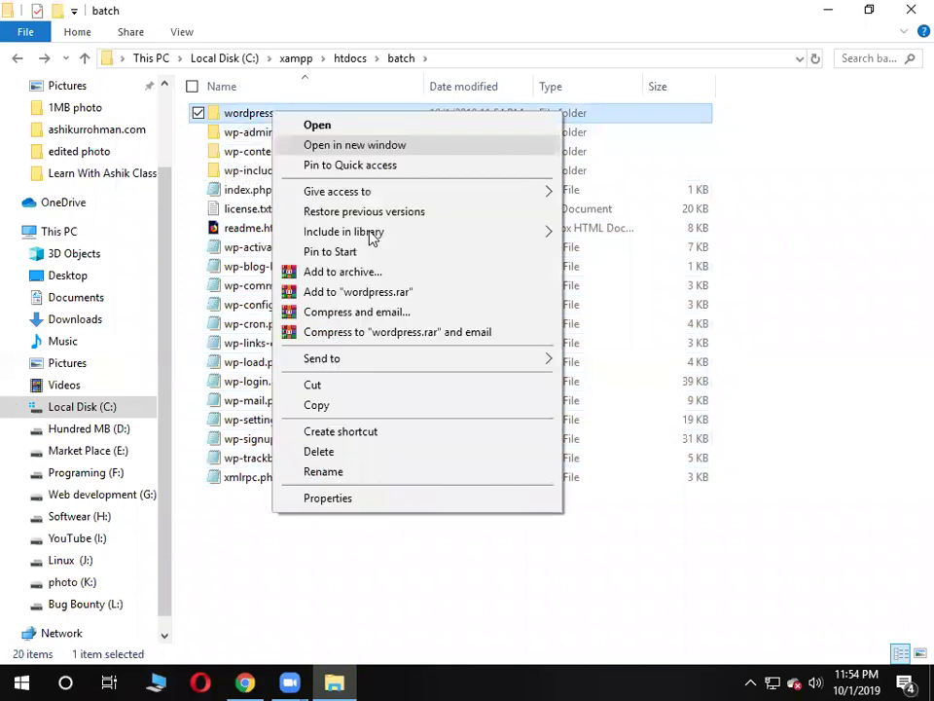
pyautogui.click(362, 453)
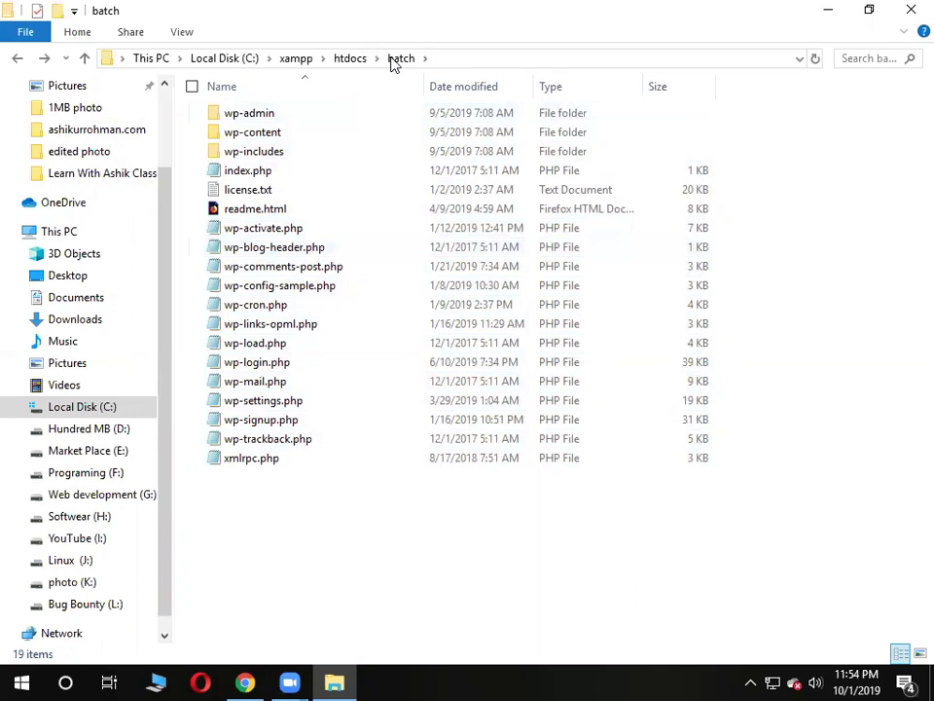
# Review the batch folder's location in htdocs and the full set of WordPress files directly inside it
pyautogui.click(350, 60)
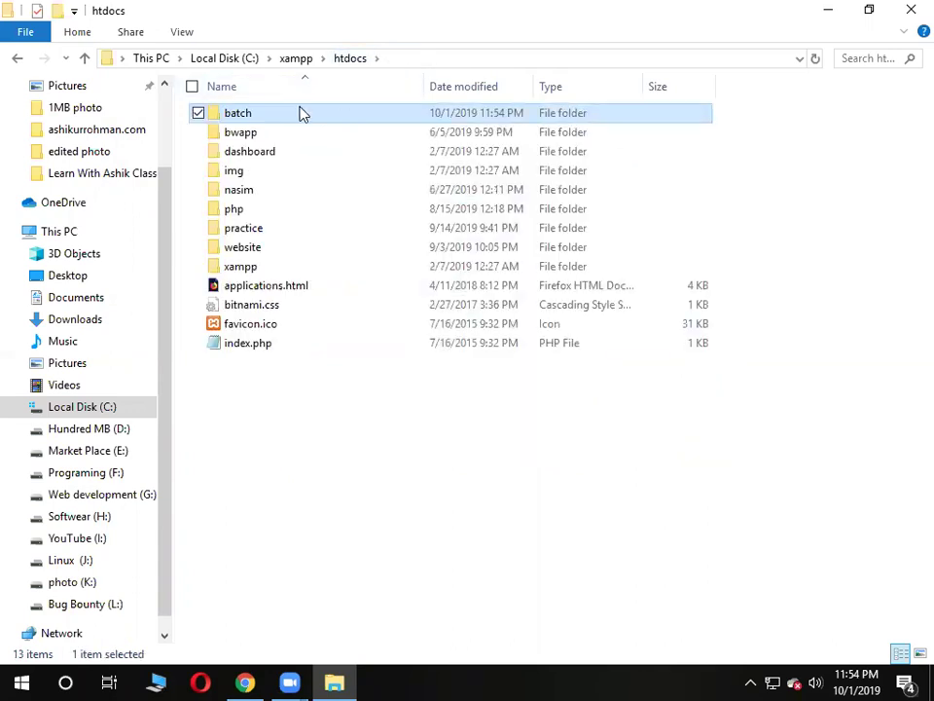
pyautogui.doubleClick(296, 117)
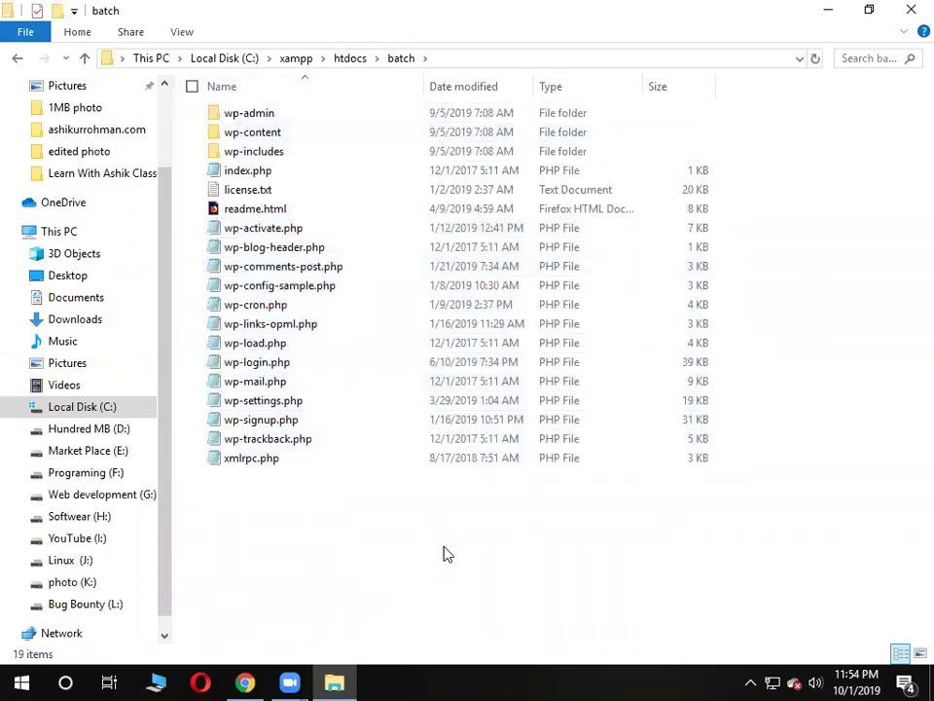
pyautogui.moveTo(285, 532); pyautogui.dragTo(333, 87)
pyautogui.click(414, 155)
pyautogui.moveTo(318, 628); pyautogui.dragTo(391, 95)
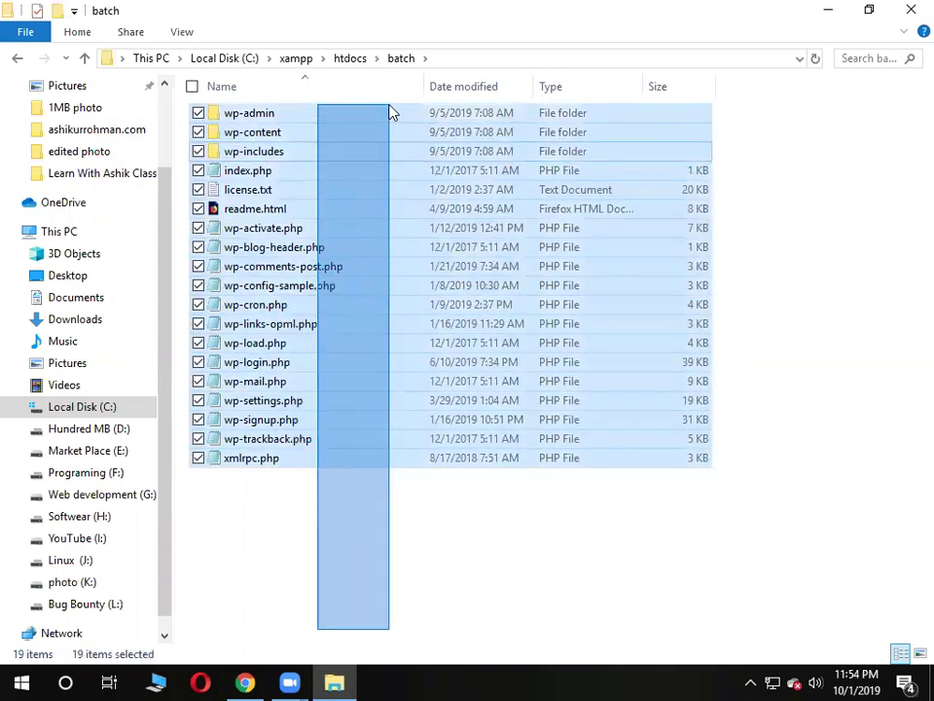
pyautogui.click(865, 287)
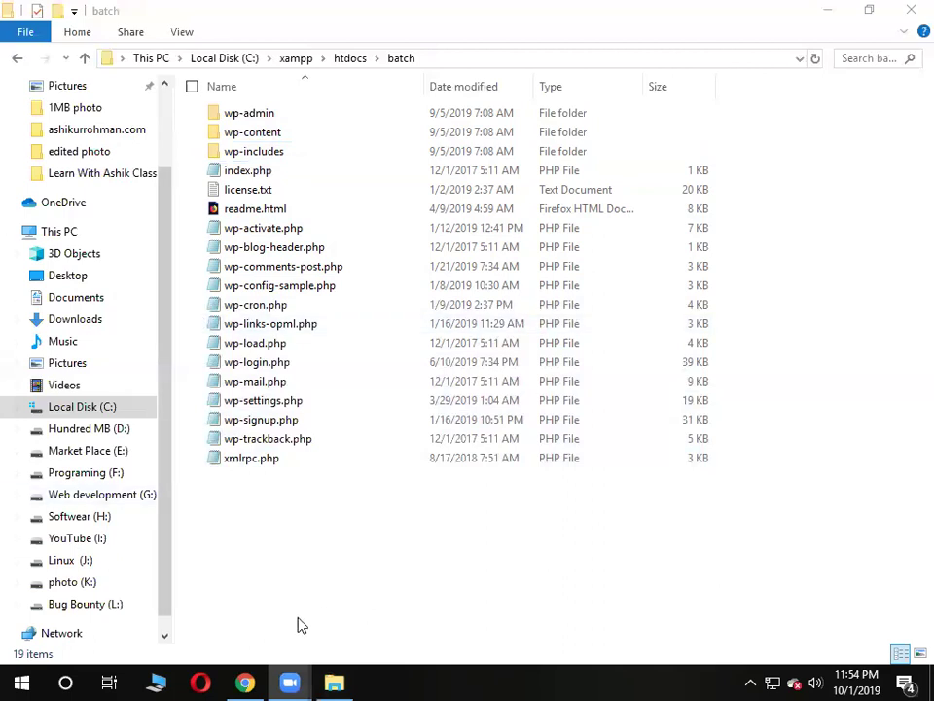
pyautogui.moveTo(302, 562); pyautogui.dragTo(340, 95)
pyautogui.moveTo(371, 542); pyautogui.dragTo(375, 105)
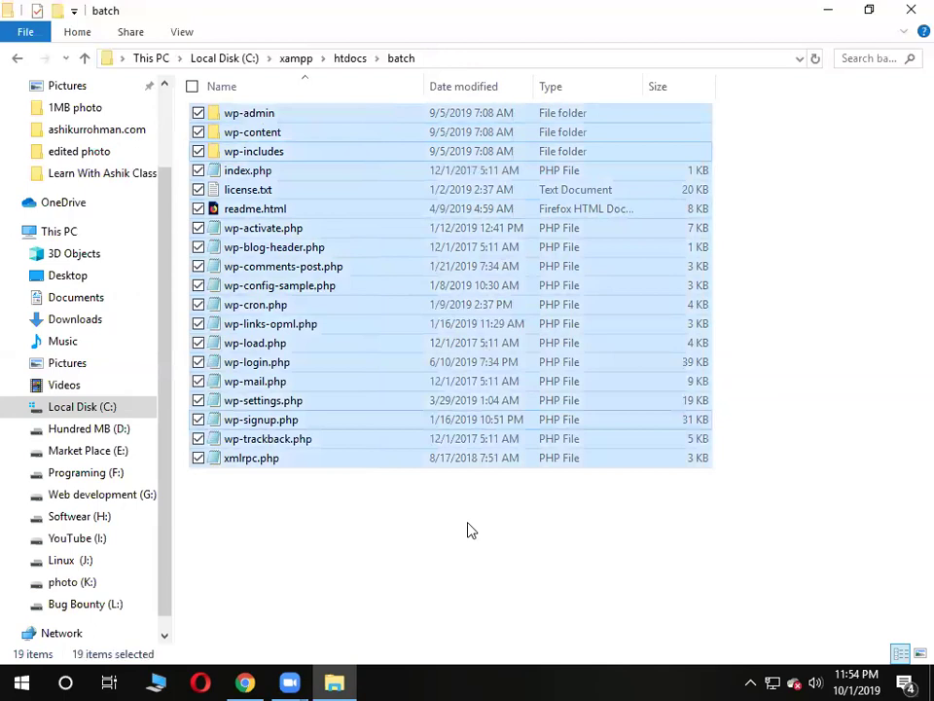
pyautogui.click(449, 575)
# Switch to Chrome and load localhost/batch/ again
pyautogui.click(245, 681)
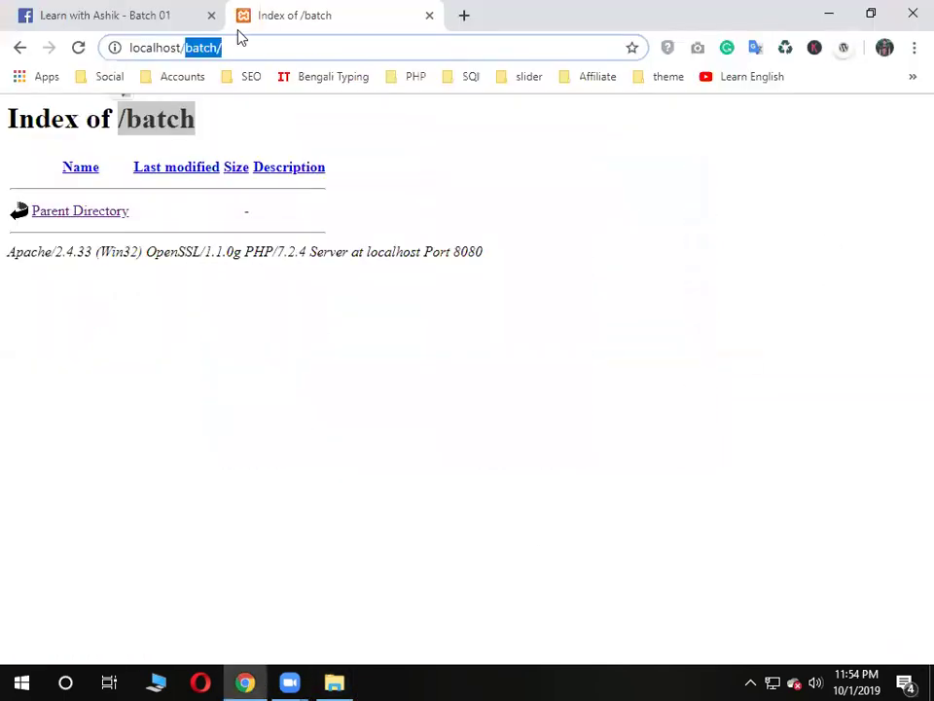
pyautogui.click(277, 40)
pyautogui.press('Return')
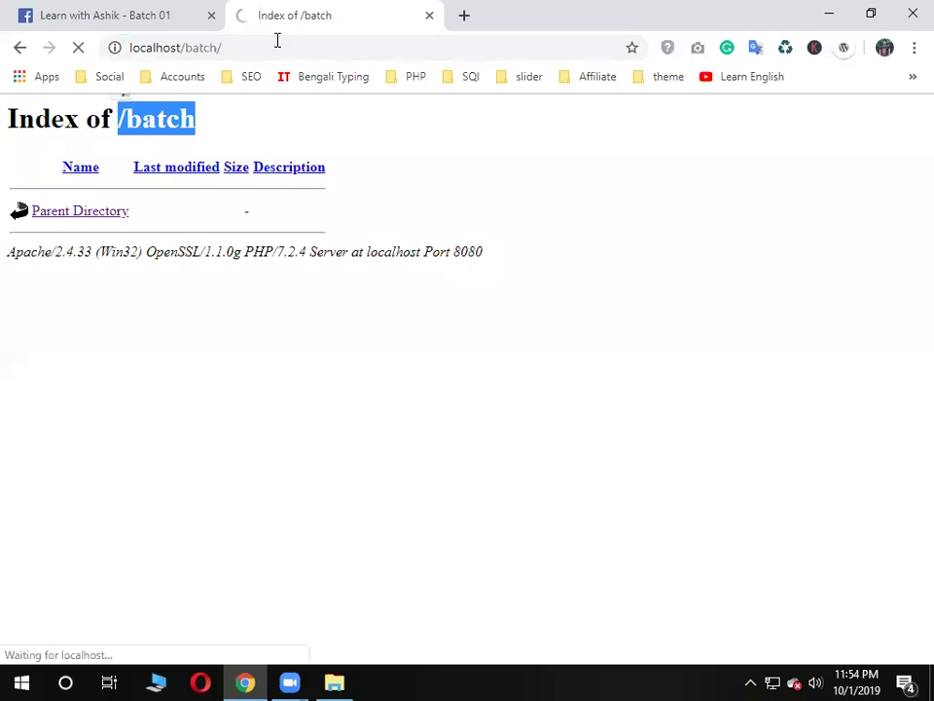
# Examine the setup page's address path after batch/ and look through the list of installation languages
pyautogui.moveTo(223, 47); pyautogui.dragTo(421, 42)
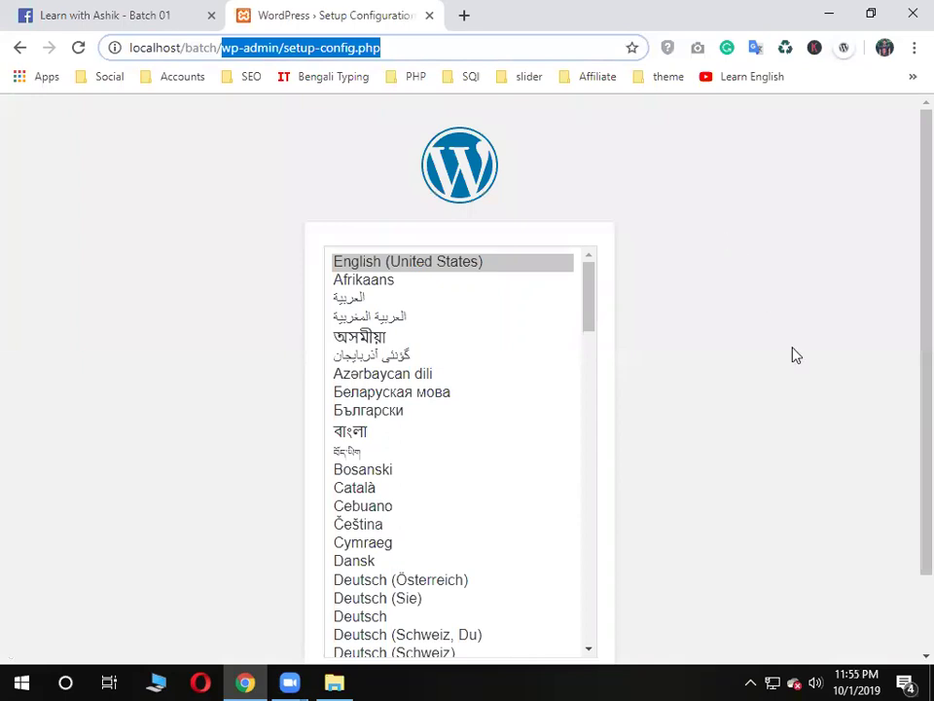
pyautogui.click(815, 410)
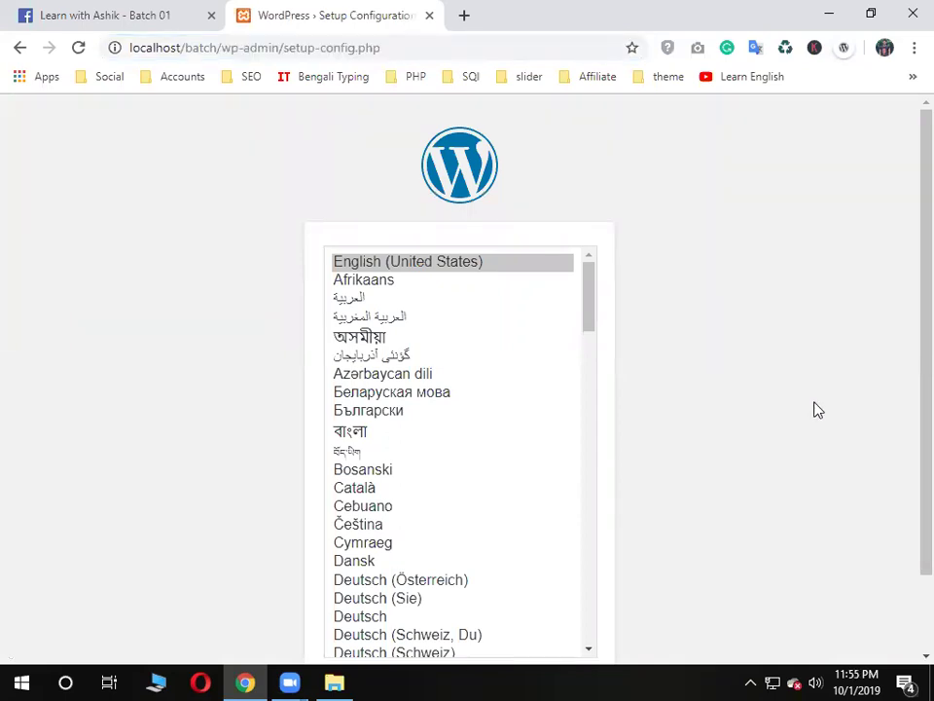
pyautogui.scroll(-1, 906, 244)
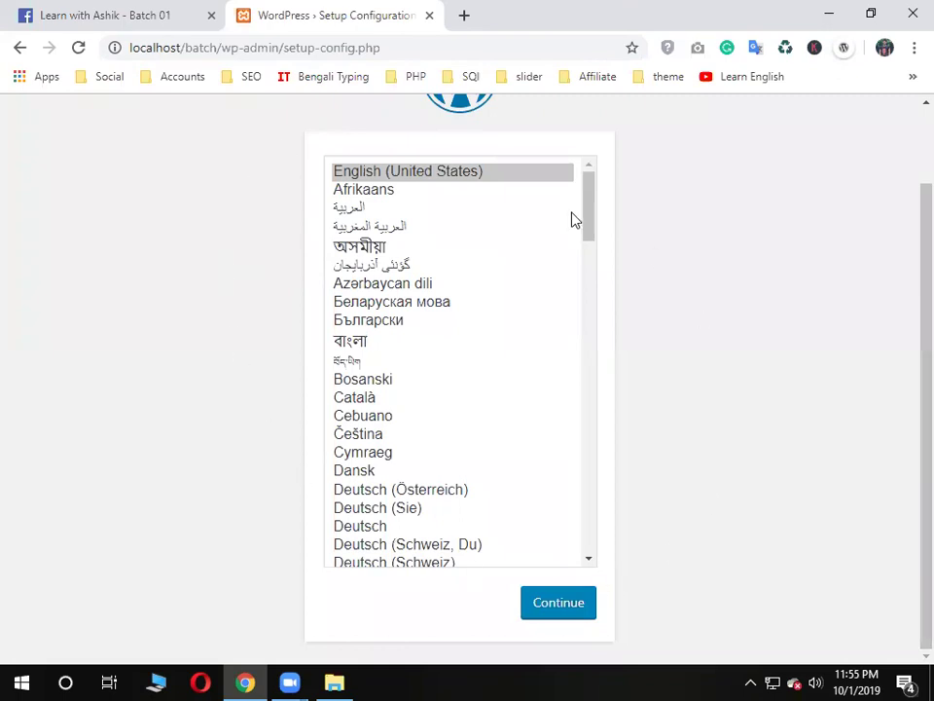
pyautogui.scroll(1, 613, 237)
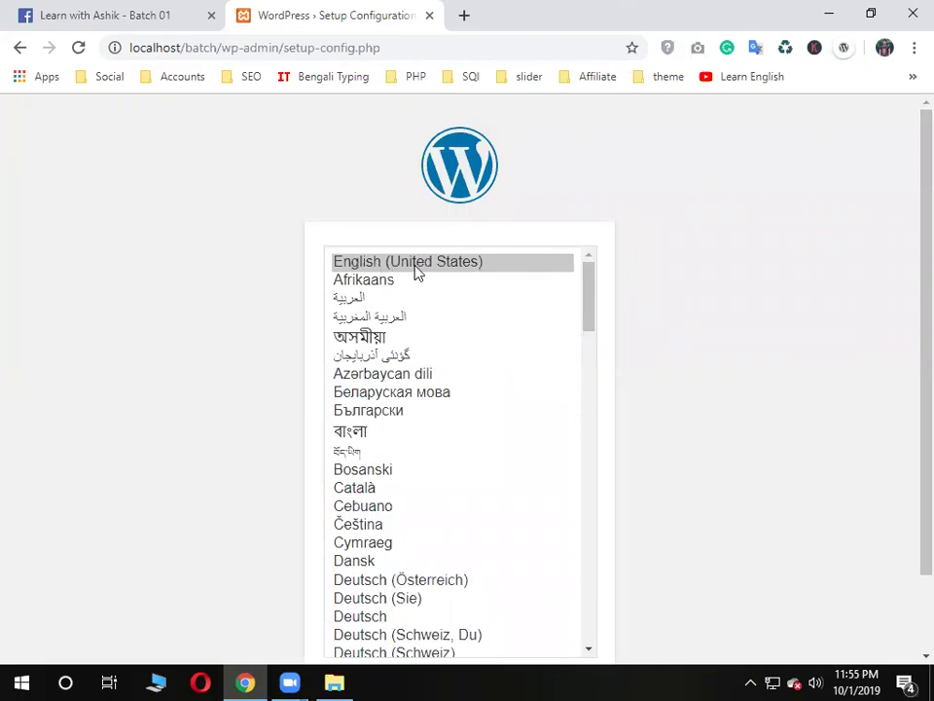
pyautogui.scroll(-15, 492, 363)
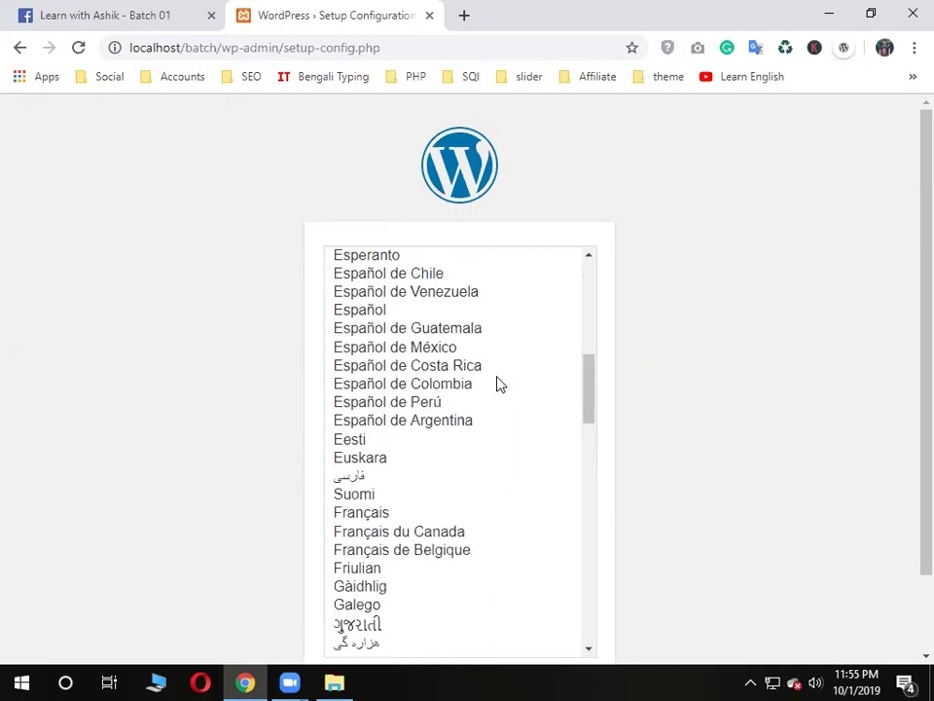
pyautogui.scroll(1, 496, 433)
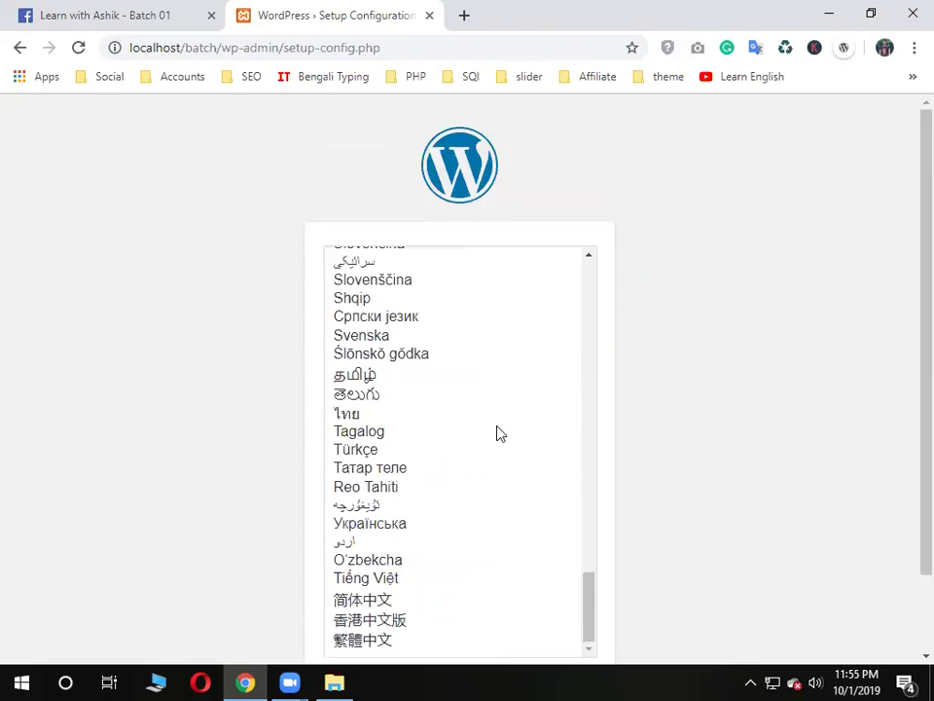
pyautogui.moveTo(588, 626); pyautogui.dragTo(580, 290)
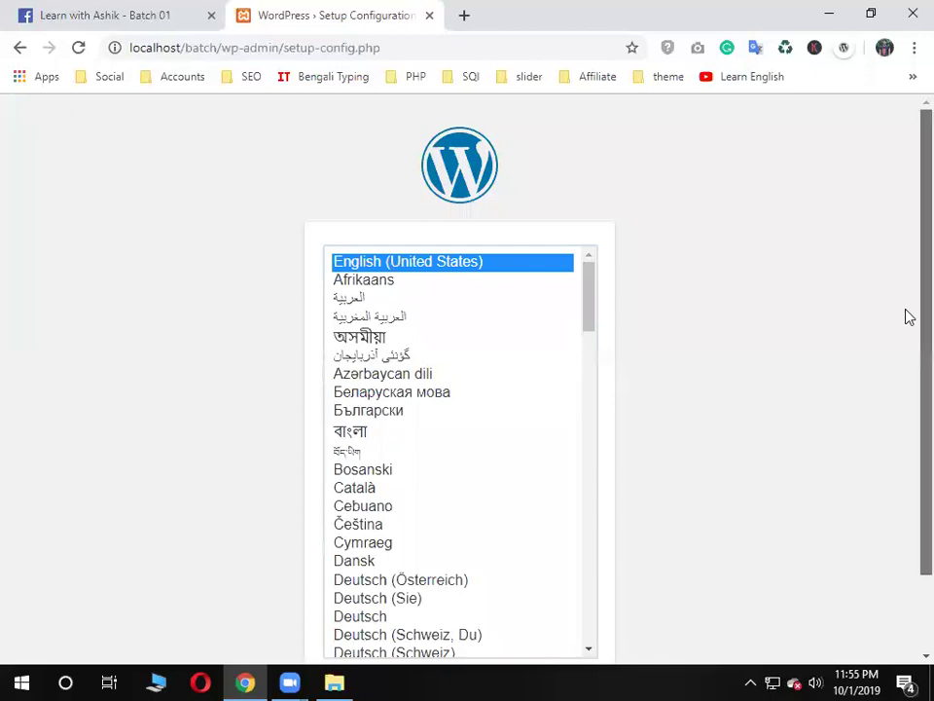
# Look over the language list, keep English (United States) as the installation language, and continue the WordPress setup
pyautogui.scroll(-2, 909, 321)
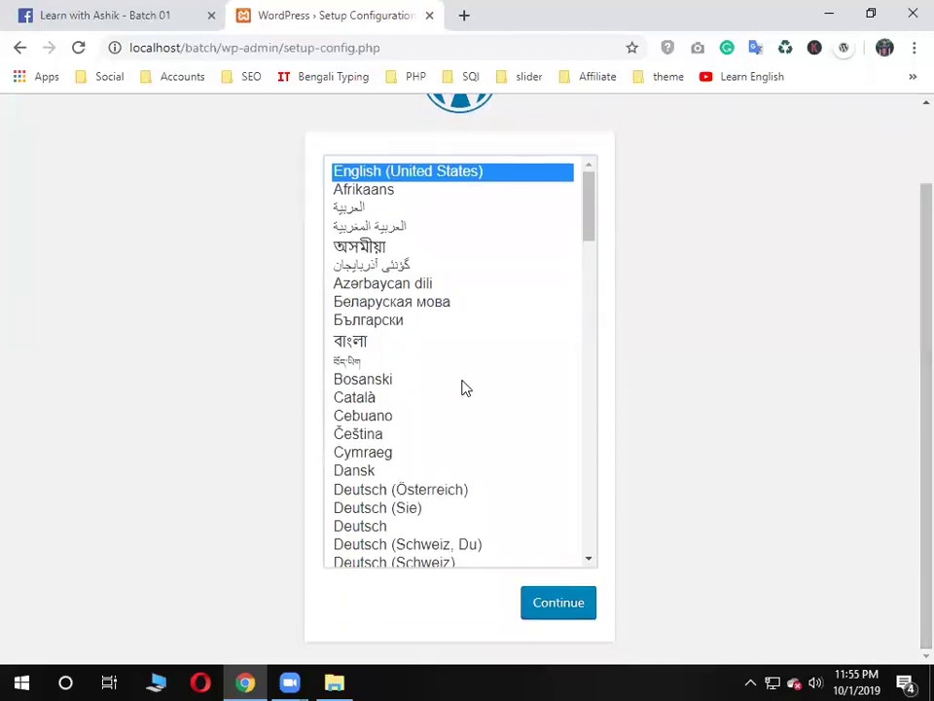
pyautogui.scroll(-3, 463, 387)
pyautogui.scroll(3, 463, 387)
pyautogui.scroll(2, 463, 387)
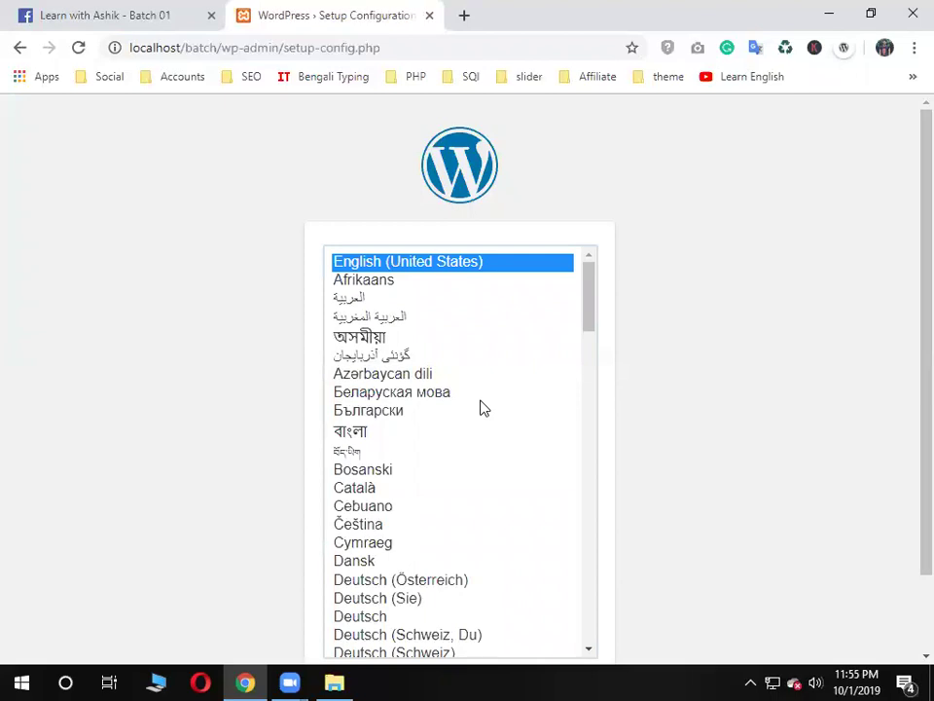
pyautogui.scroll(-3, 483, 408)
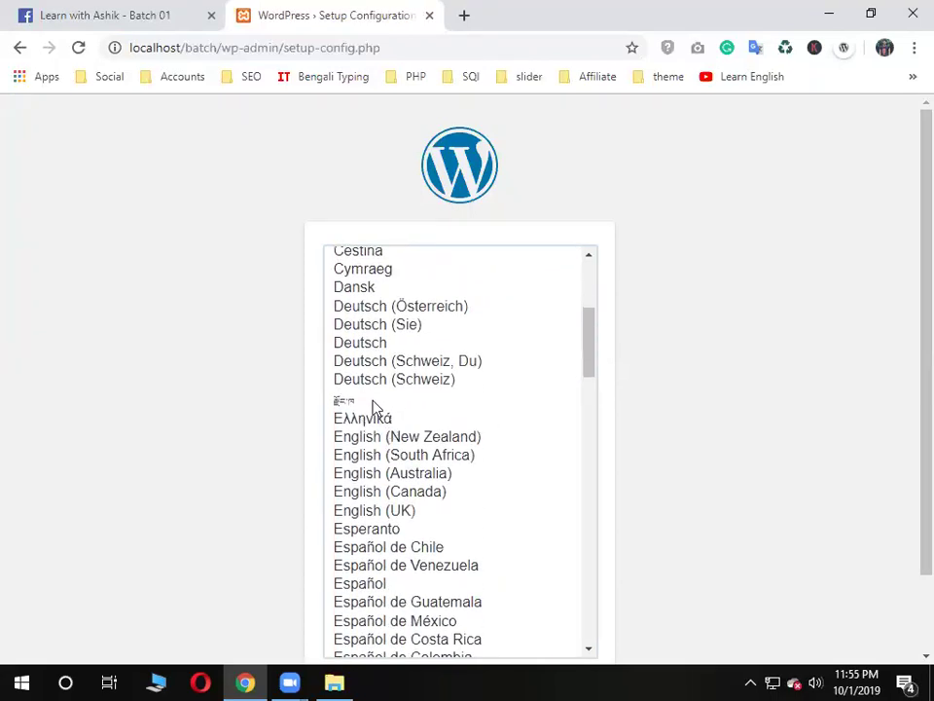
pyautogui.scroll(-1, 496, 527)
pyautogui.scroll(4, 498, 527)
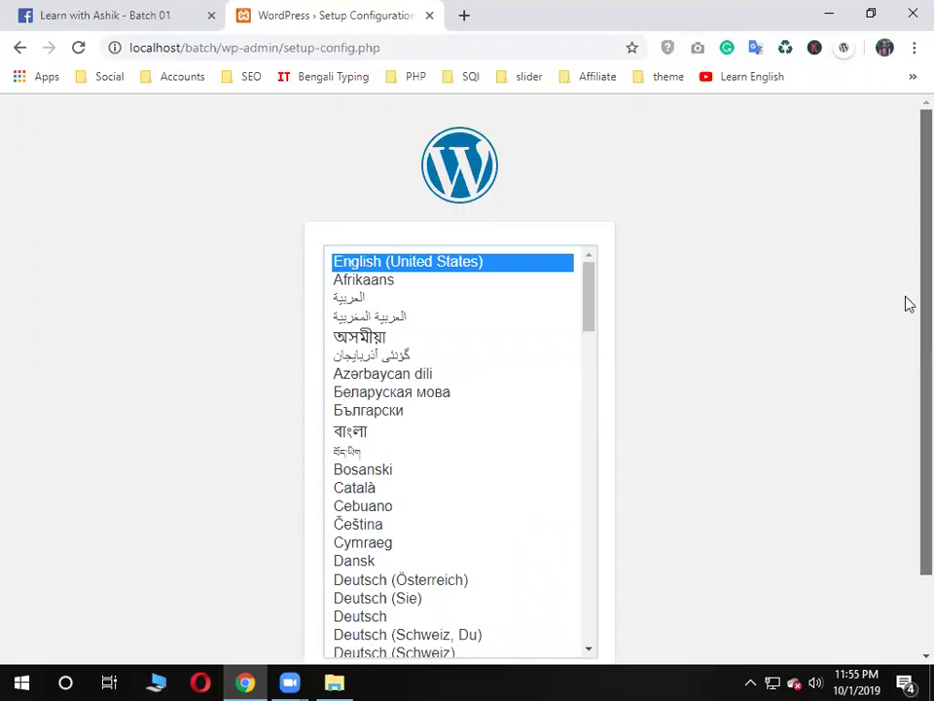
pyautogui.scroll(-1, 905, 321)
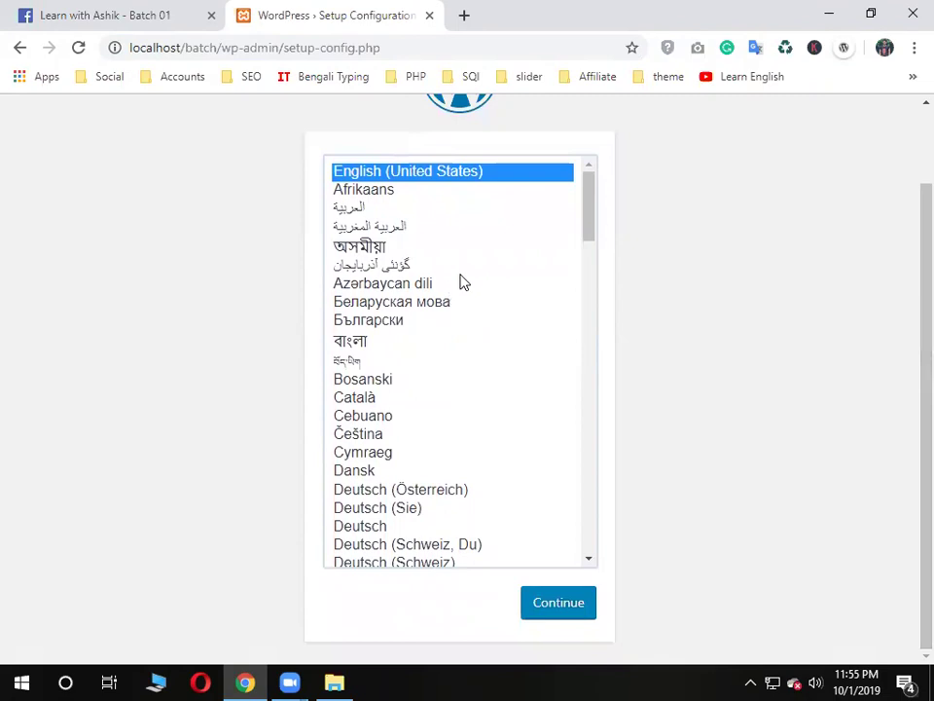
pyautogui.scroll(1, 461, 282)
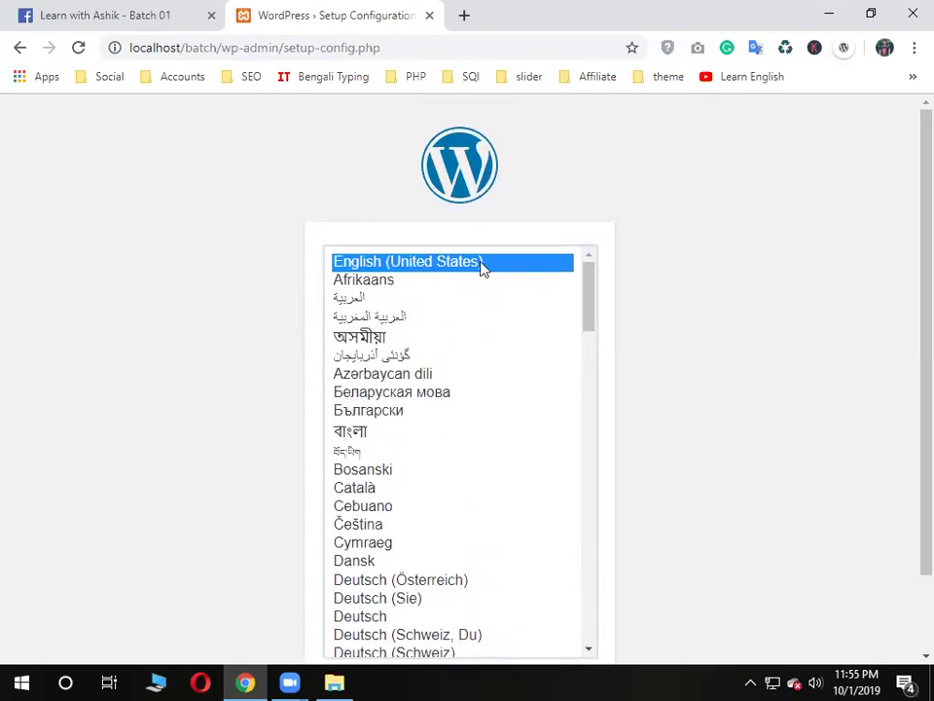
pyautogui.scroll(-1, 907, 312)
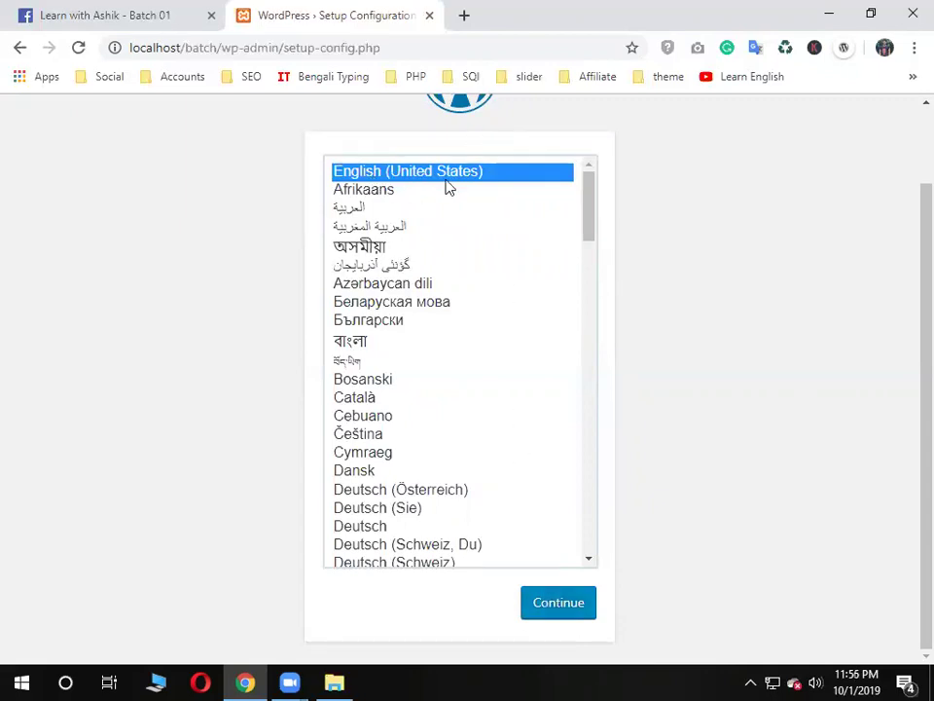
pyautogui.click(558, 611)
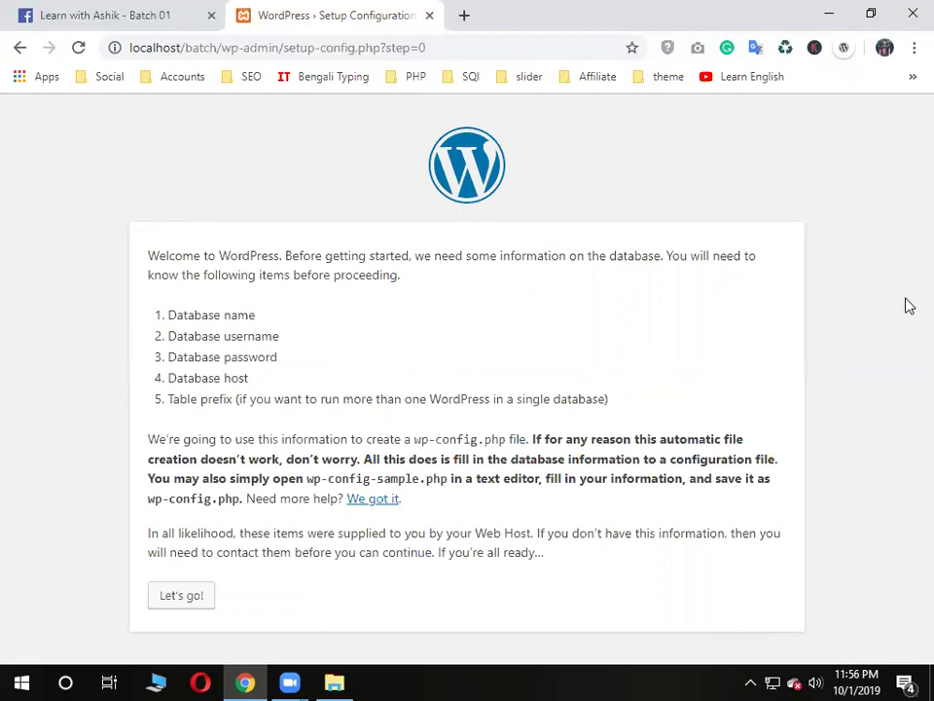
# Read the welcome page's opening paragraph about the database information needed before proceeding
pyautogui.moveTo(215, 251); pyautogui.dragTo(303, 255)
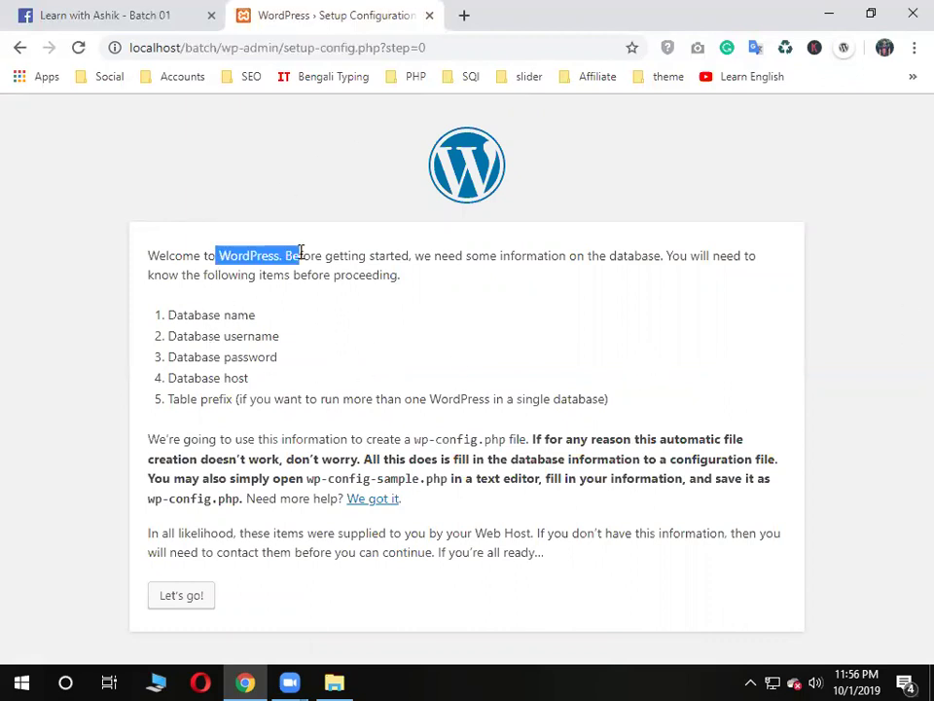
pyautogui.moveTo(370, 255); pyautogui.dragTo(464, 255)
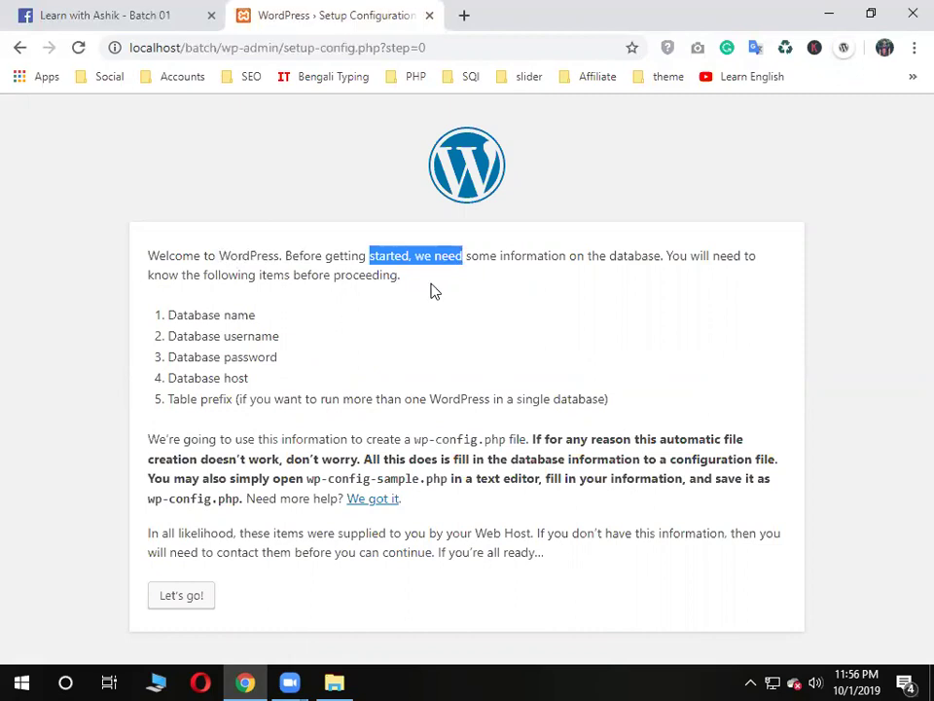
pyautogui.click(302, 257)
pyautogui.moveTo(288, 256); pyautogui.dragTo(764, 275)
pyautogui.click(422, 276)
pyautogui.click(571, 275)
pyautogui.click(642, 316)
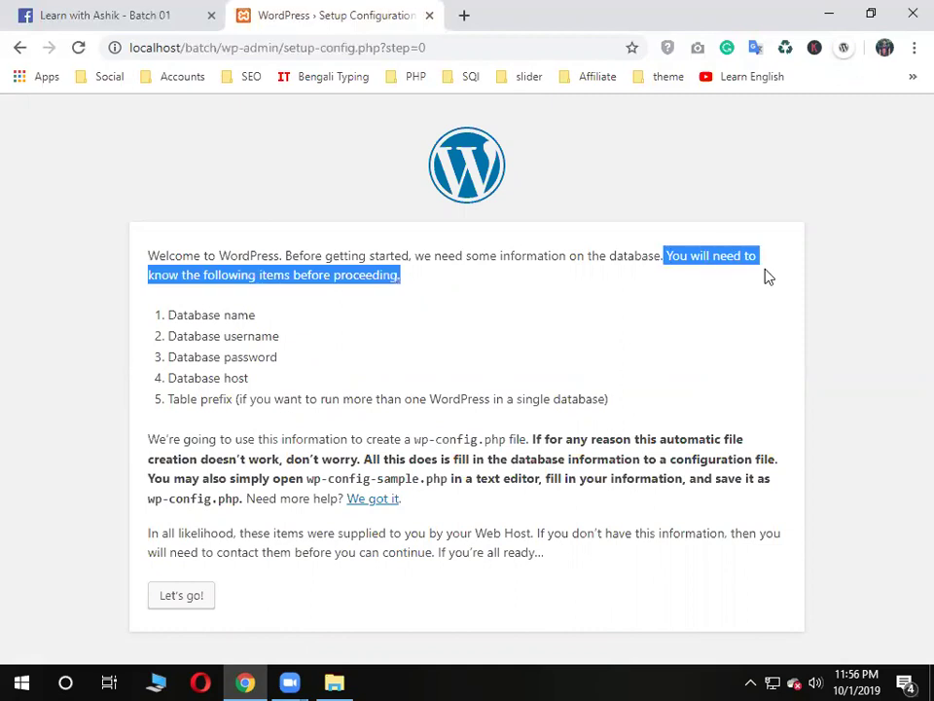
pyautogui.click(290, 315)
pyautogui.moveTo(221, 275); pyautogui.dragTo(315, 281)
pyautogui.doubleClick(316, 282)
pyautogui.moveTo(400, 276); pyautogui.dragTo(151, 257)
pyautogui.click(274, 306)
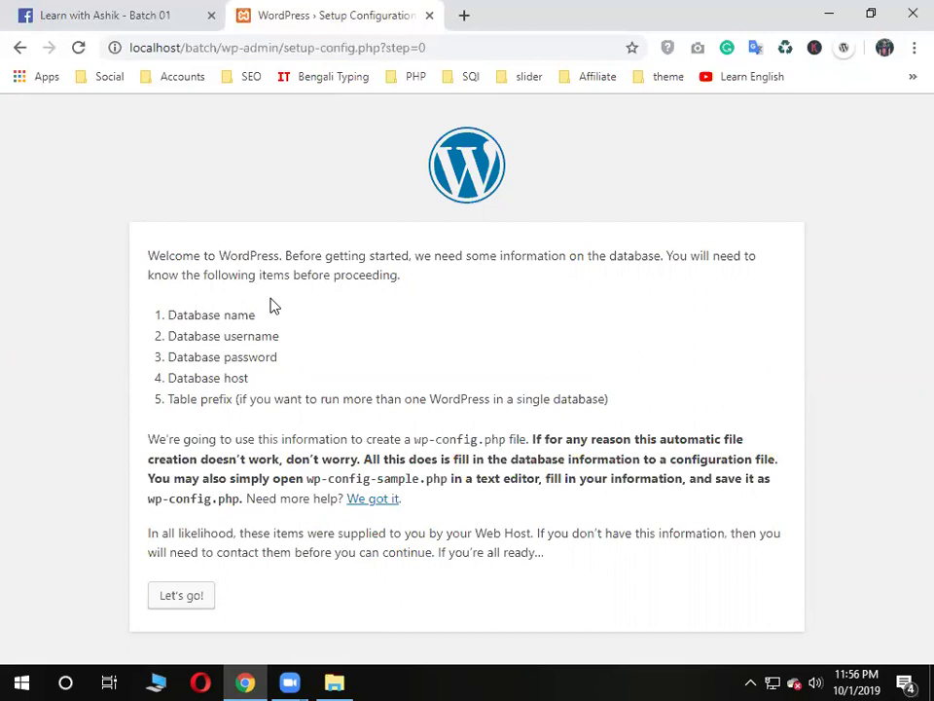
# Go through the five required items: database name, database username, database password, database host and table prefix
pyautogui.moveTo(258, 317); pyautogui.dragTo(170, 311)
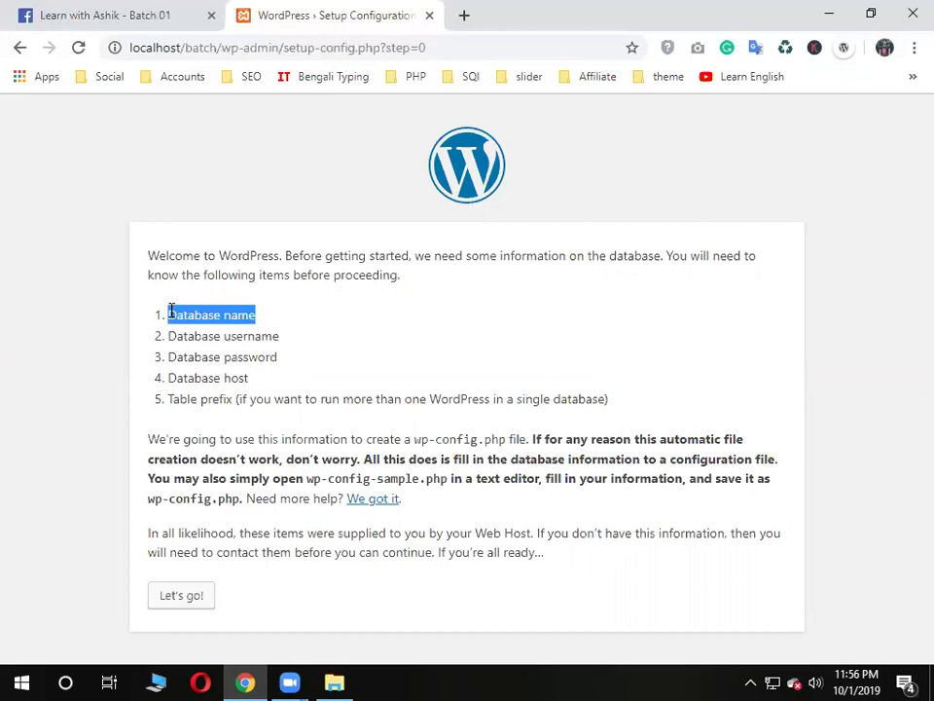
pyautogui.doubleClick(200, 311)
pyautogui.moveTo(255, 316); pyautogui.dragTo(170, 318)
pyautogui.moveTo(281, 337); pyautogui.dragTo(171, 334)
pyautogui.moveTo(254, 357); pyautogui.dragTo(167, 357)
pyautogui.moveTo(248, 377); pyautogui.dragTo(675, 402)
pyautogui.click(370, 302)
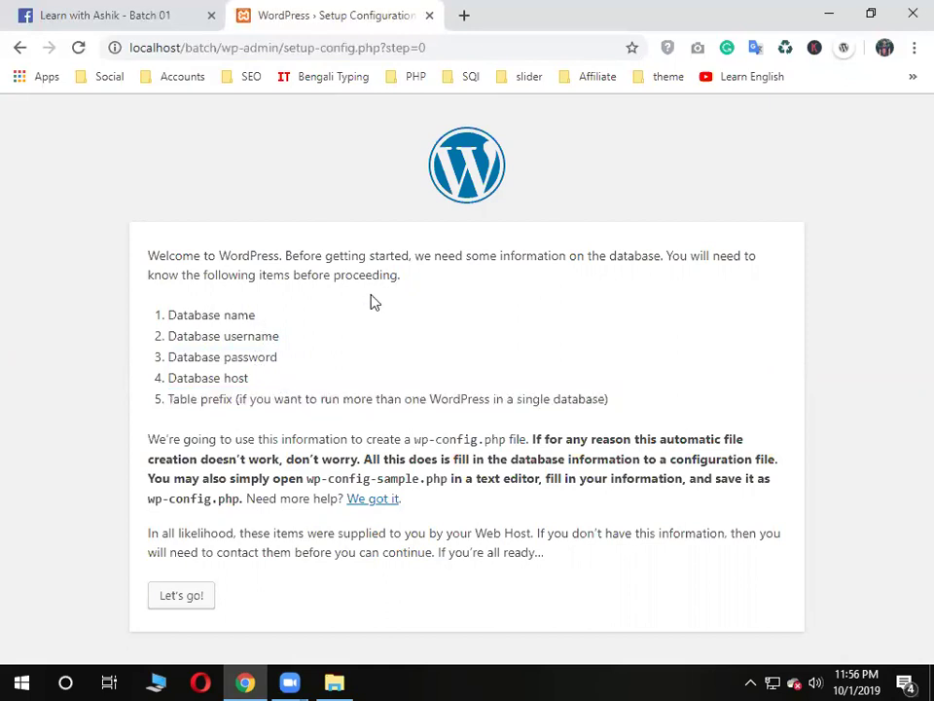
# Capture a screenshot of the welcome text and its five-item list, and save it to the Desktop as Screenshot_3.jpg
pyautogui.click(750, 682)
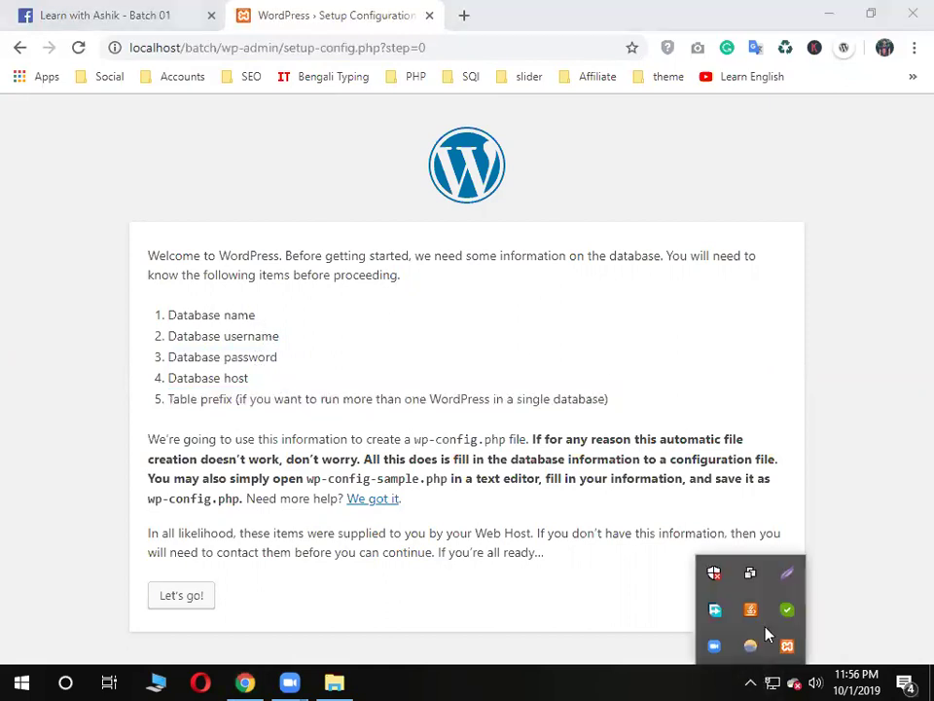
pyautogui.press('Print')
pyautogui.moveTo(130, 227)
pyautogui.mouseDown()
pyautogui.moveTo(403, 370)
pyautogui.moveTo(616, 462)
pyautogui.moveTo(699, 429)
pyautogui.mouseUp()
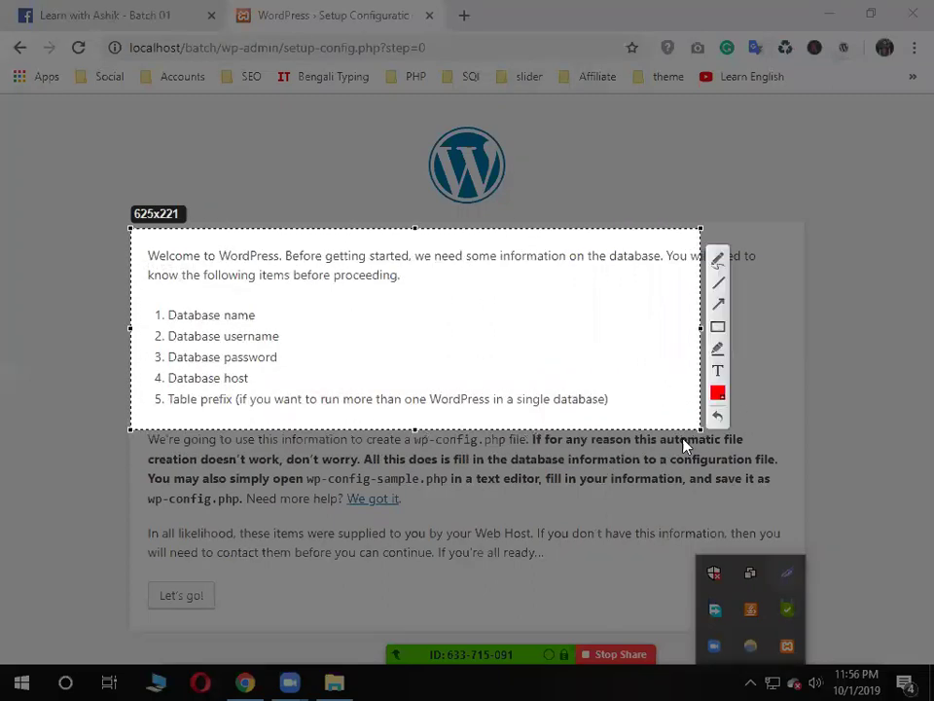
pyautogui.click(657, 446)
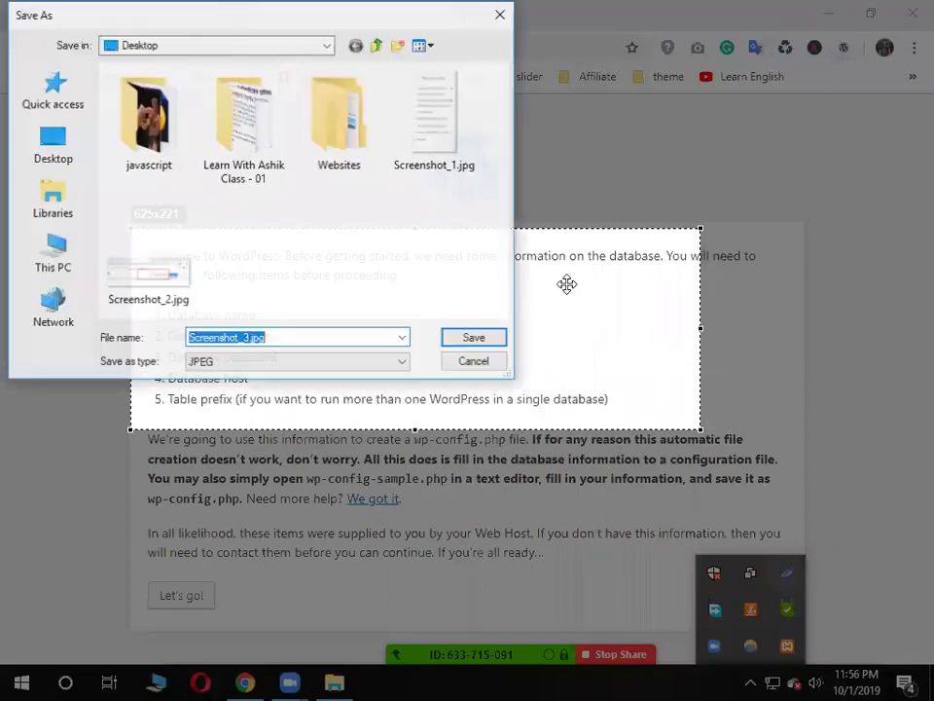
pyautogui.click(474, 339)
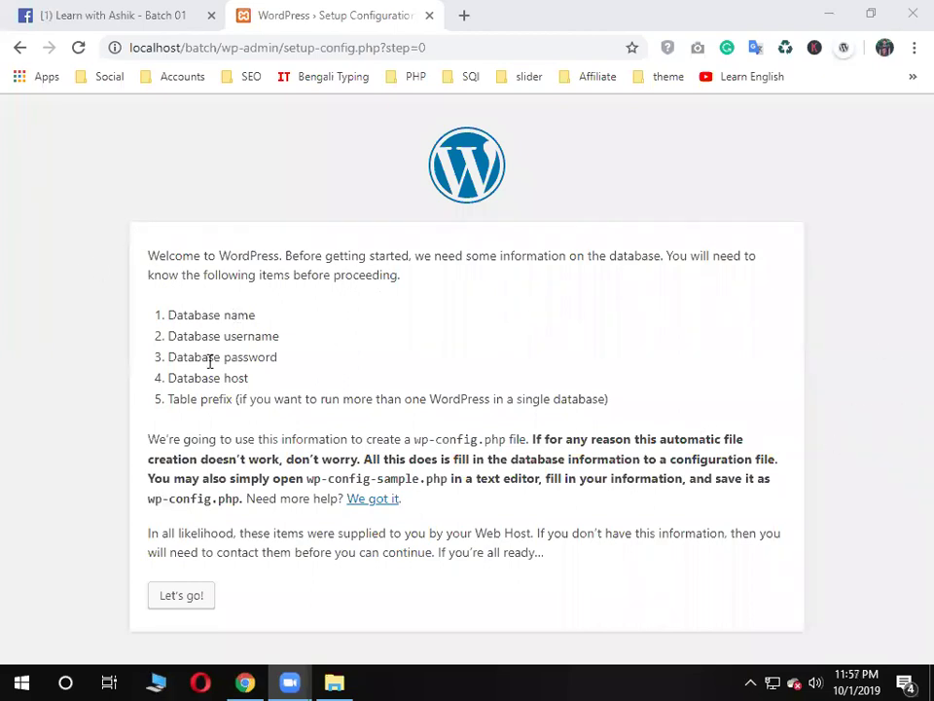
# Recheck the database name and username items and proceed to the database connection details form
pyautogui.moveTo(169, 314); pyautogui.dragTo(255, 315)
pyautogui.moveTo(184, 335); pyautogui.dragTo(277, 336)
pyautogui.click(202, 600)
# Reply "dhekho" in the open chat on the Facebook group page and return to the WordPress setup page
pyautogui.click(107, 14)
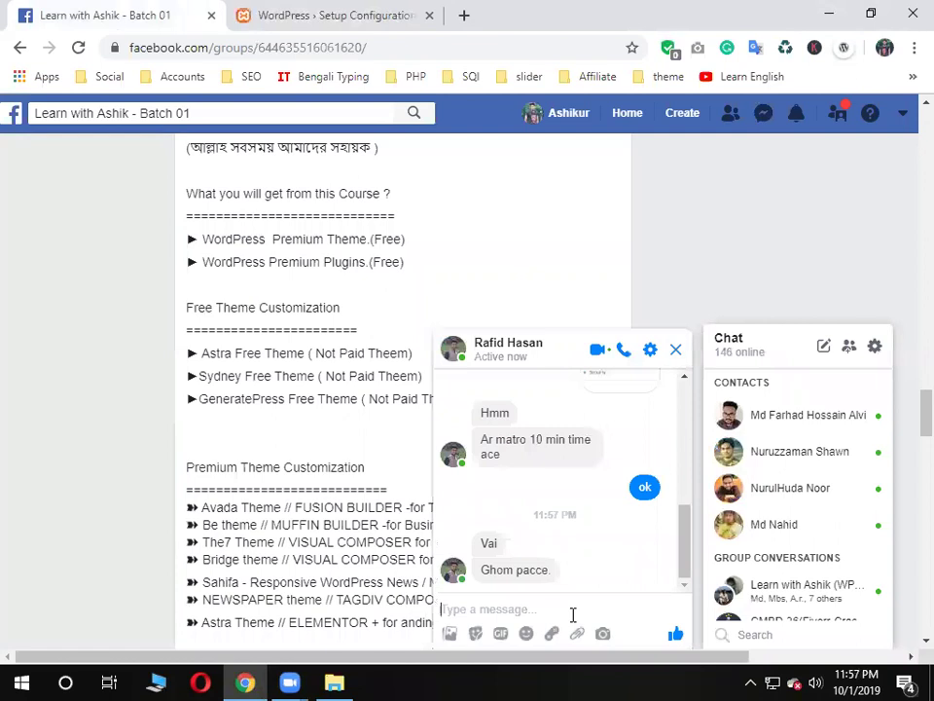
pyautogui.write('dha')
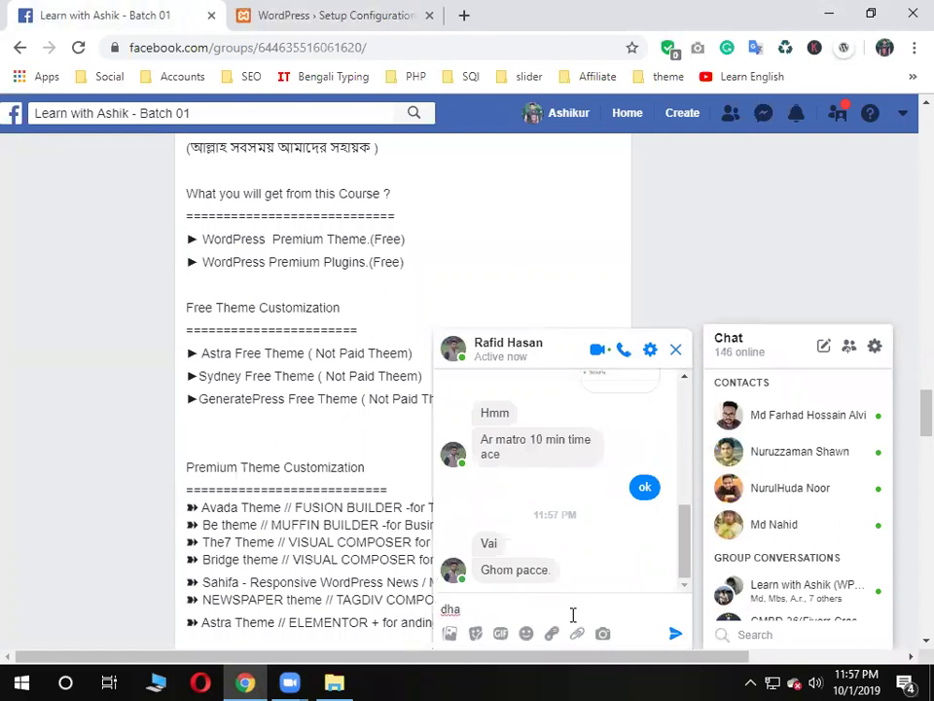
pyautogui.press('Return')
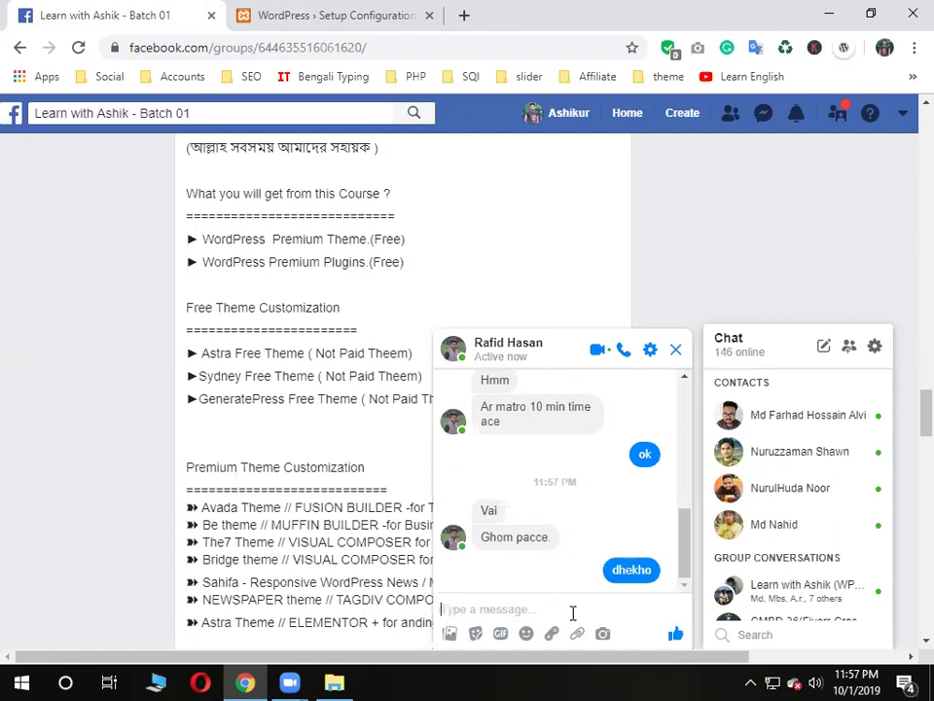
pyautogui.press('Escape')
pyautogui.click(323, 12)
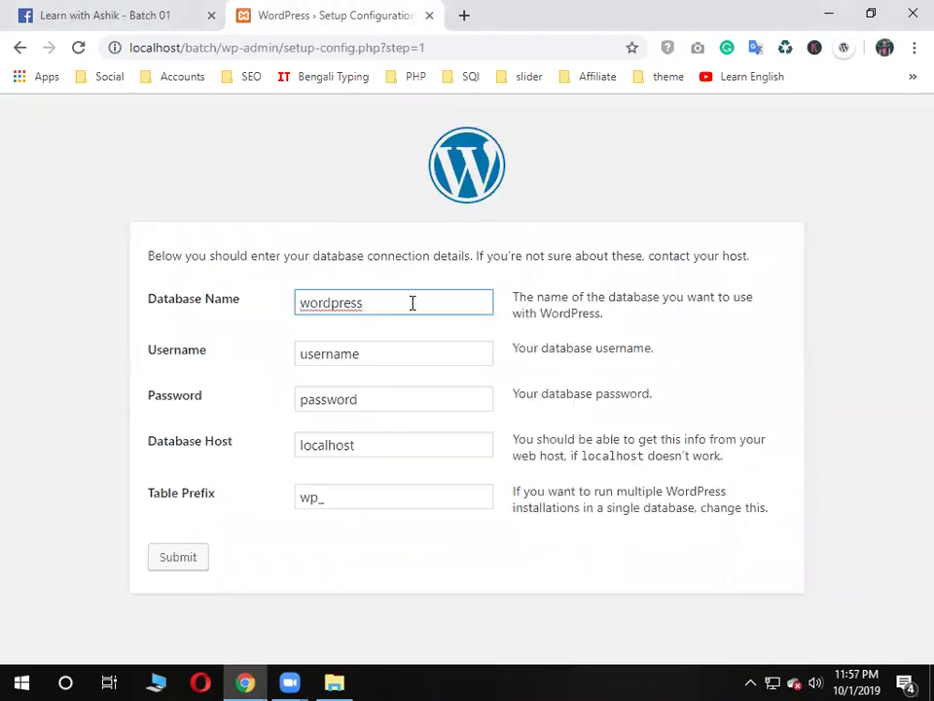
# Examine the database form's name, username, password, host and table prefix fields
pyautogui.moveTo(412, 303); pyautogui.dragTo(288, 309)
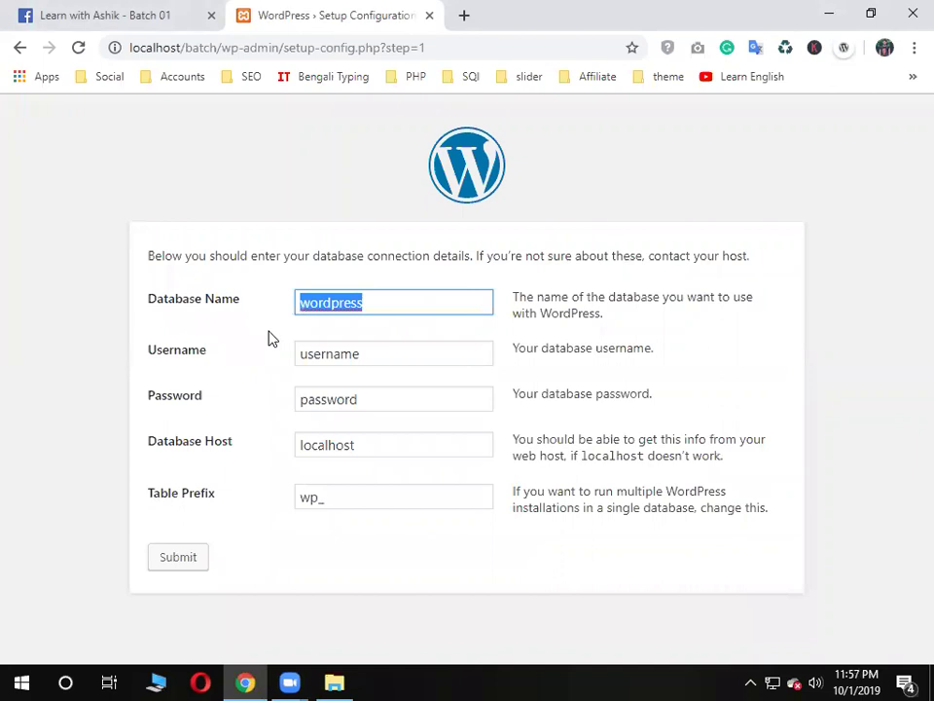
pyautogui.moveTo(259, 305); pyautogui.dragTo(151, 306)
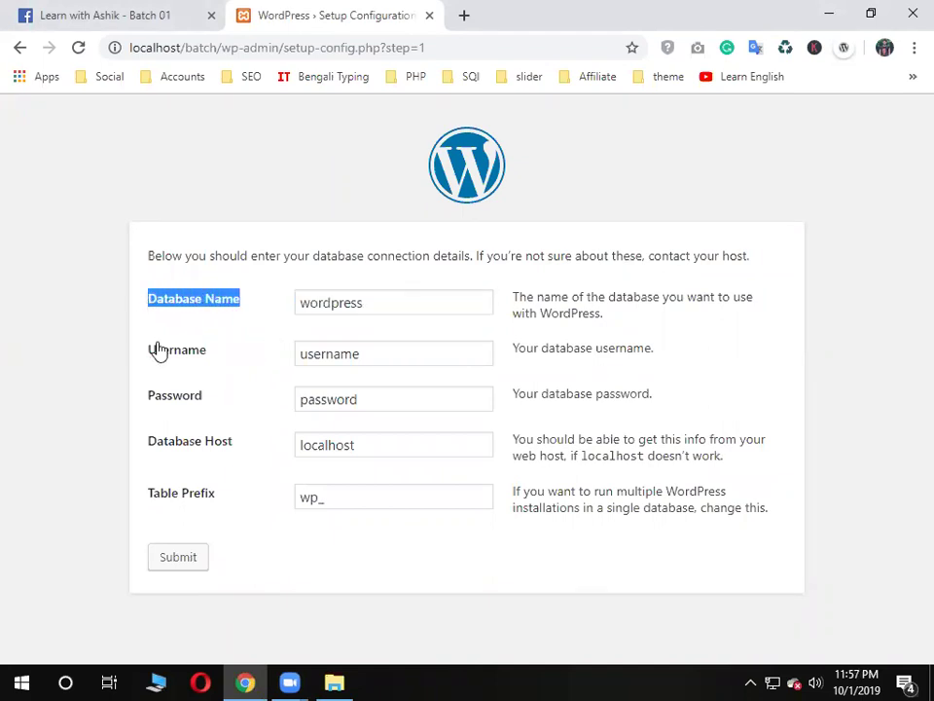
pyautogui.moveTo(215, 356); pyautogui.dragTo(148, 392)
pyautogui.moveTo(248, 448); pyautogui.dragTo(146, 500)
pyautogui.click(338, 603)
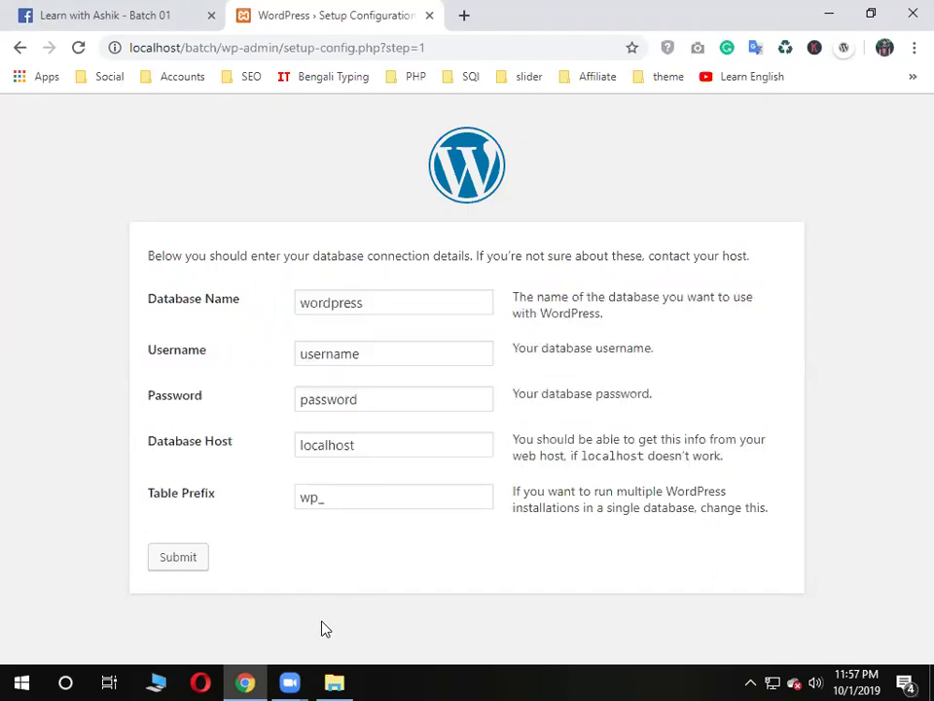
# Clear the desktop by minimizing Chrome and closing File Explorer, and open Screenshot_3.jpg
pyautogui.click(829, 13)
pyautogui.click(910, 9)
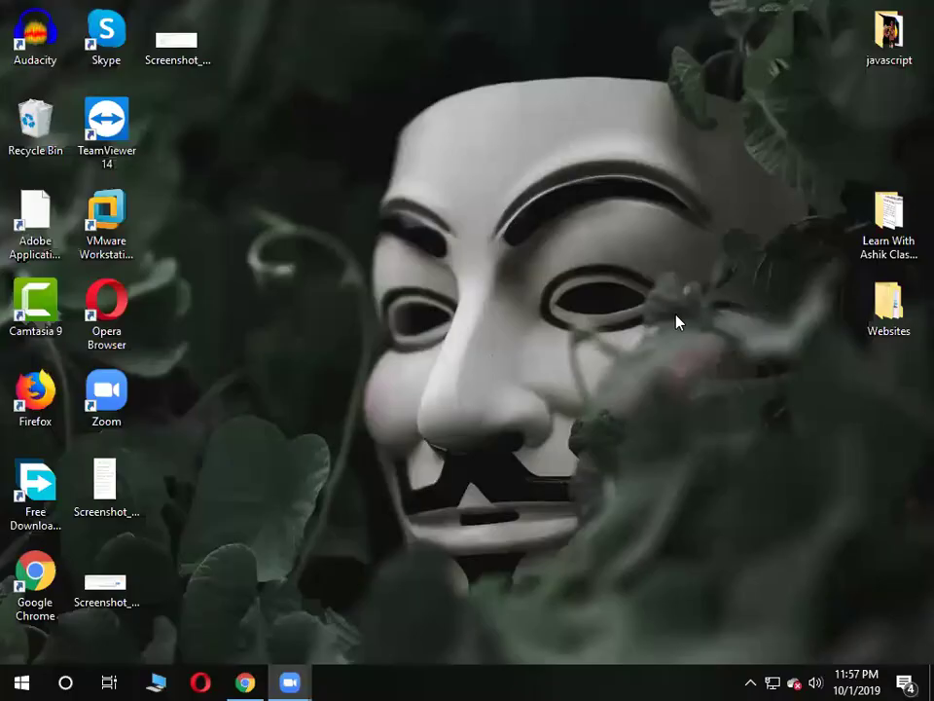
pyautogui.doubleClick(175, 63)
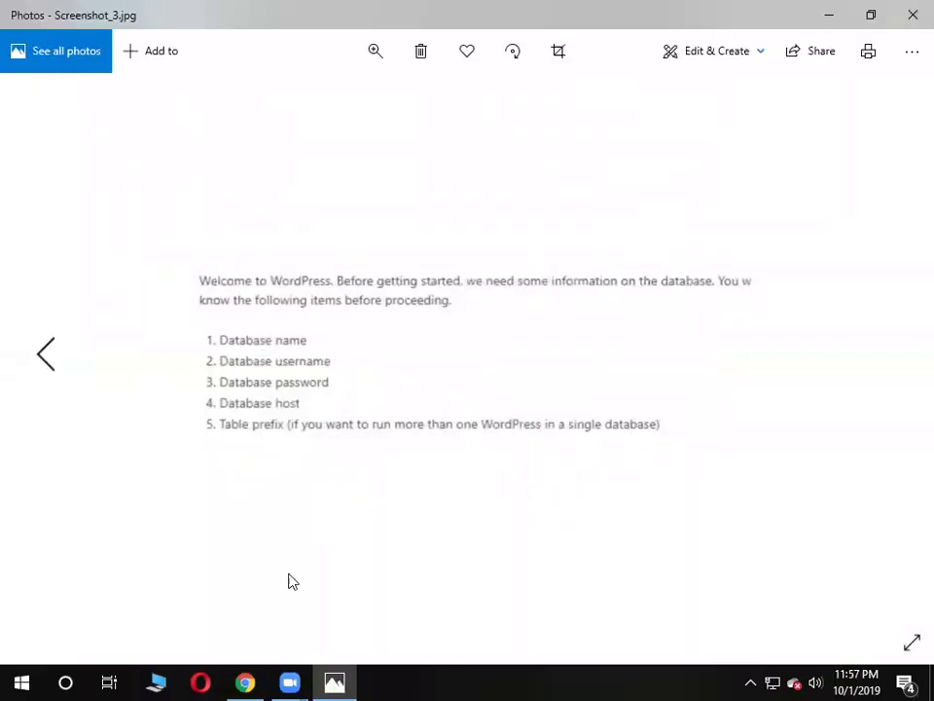
# Switch back to Chrome and compare the connection form's fields with the saved list, from Database Name to Table Prefix
pyautogui.click(247, 681)
pyautogui.click(335, 497)
pyautogui.moveTo(267, 495); pyautogui.dragTo(137, 426)
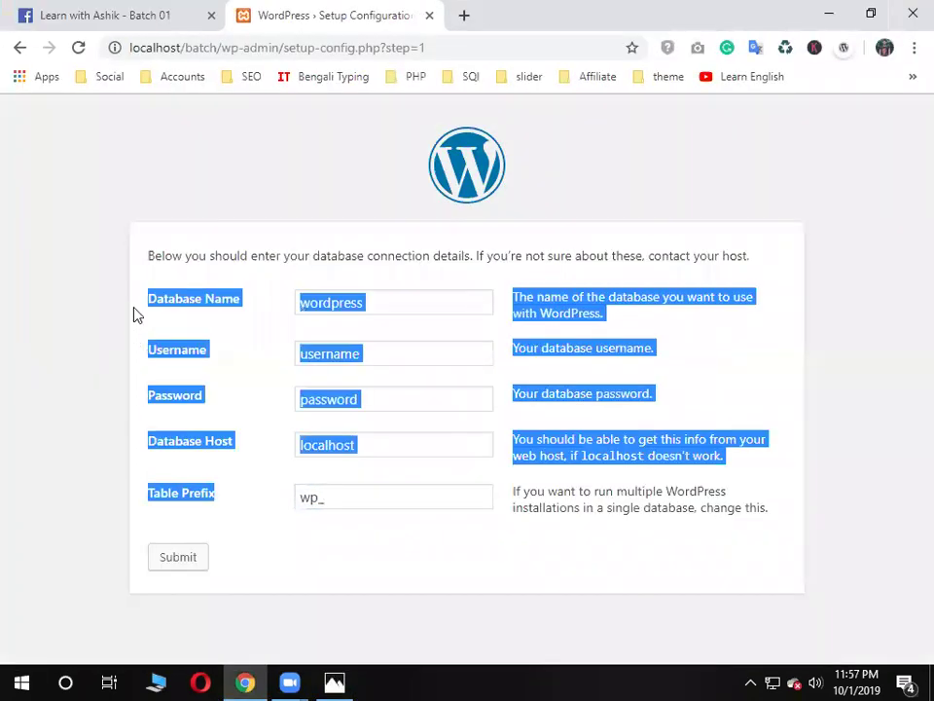
pyautogui.click(112, 329)
pyautogui.moveTo(387, 303); pyautogui.dragTo(296, 306)
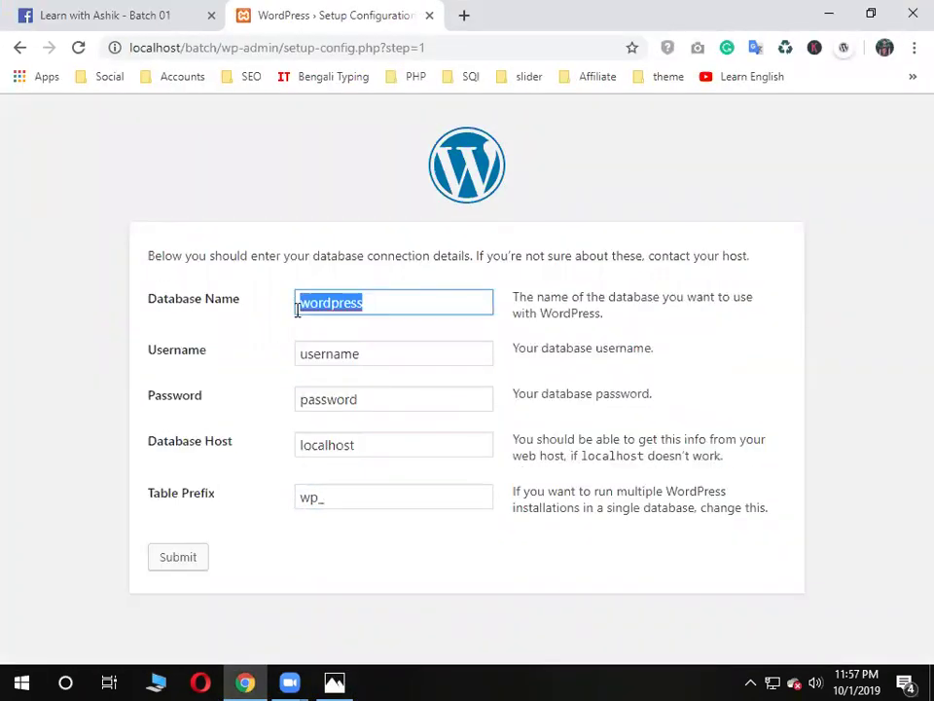
pyautogui.click(119, 354)
pyautogui.moveTo(252, 309); pyautogui.dragTo(112, 307)
pyautogui.click(60, 307)
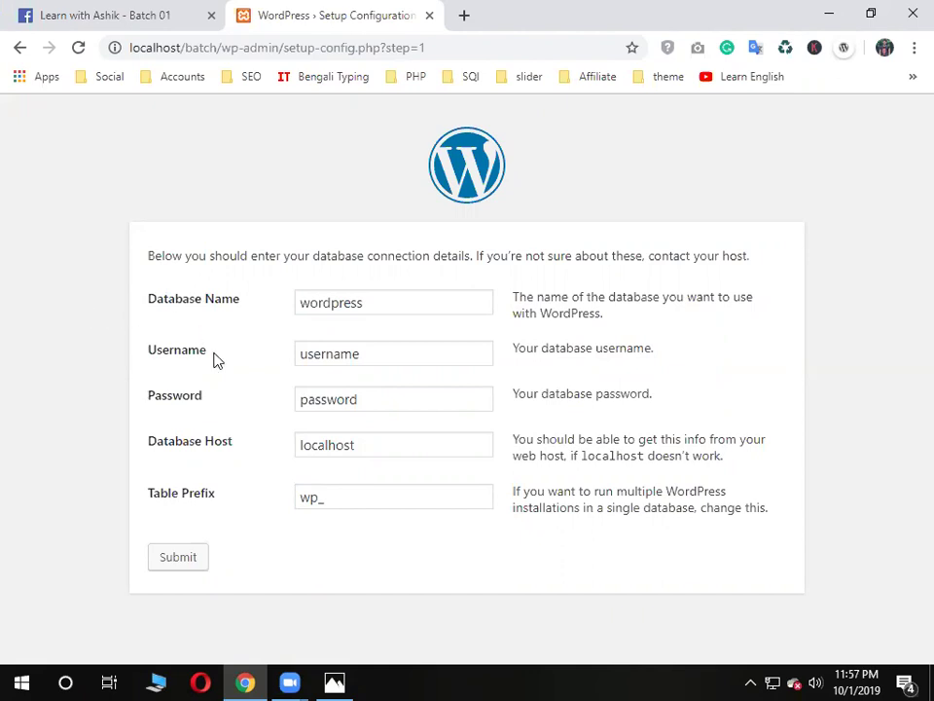
pyautogui.moveTo(215, 359); pyautogui.dragTo(146, 350)
pyautogui.moveTo(204, 394); pyautogui.dragTo(149, 401)
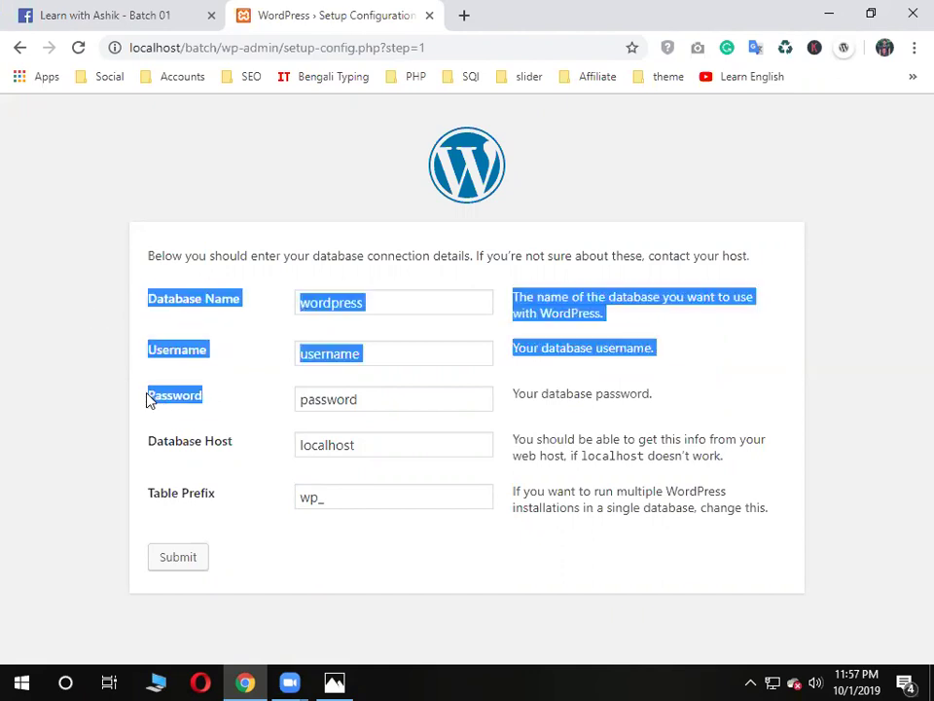
pyautogui.click(78, 393)
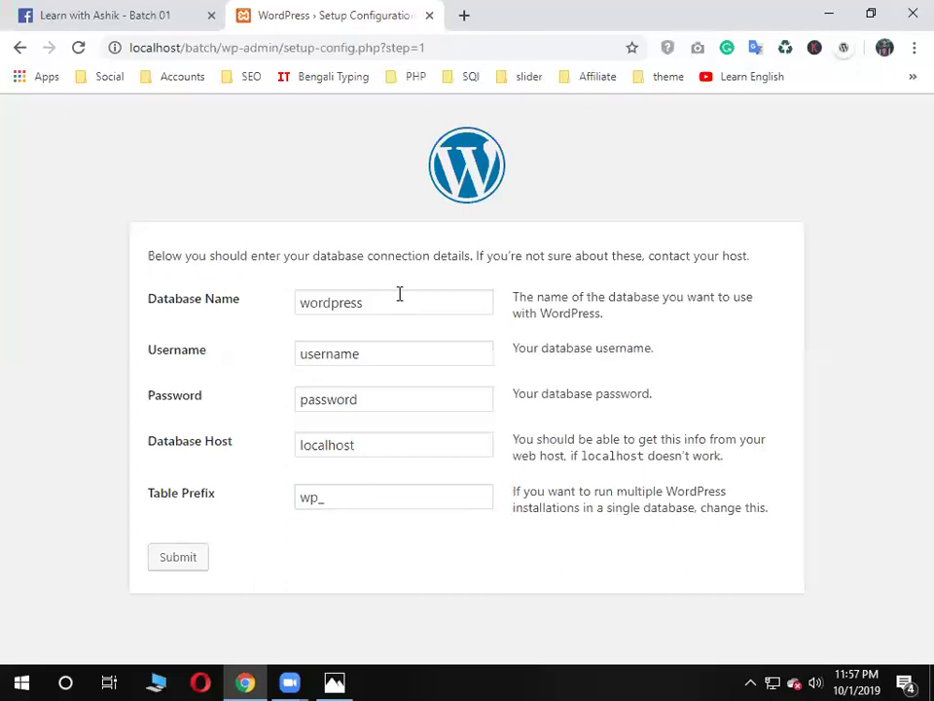
# Open localhost/phpmyadmin/ in a new tab and highlight the phpmyadmin/ part of its address
pyautogui.click(464, 14)
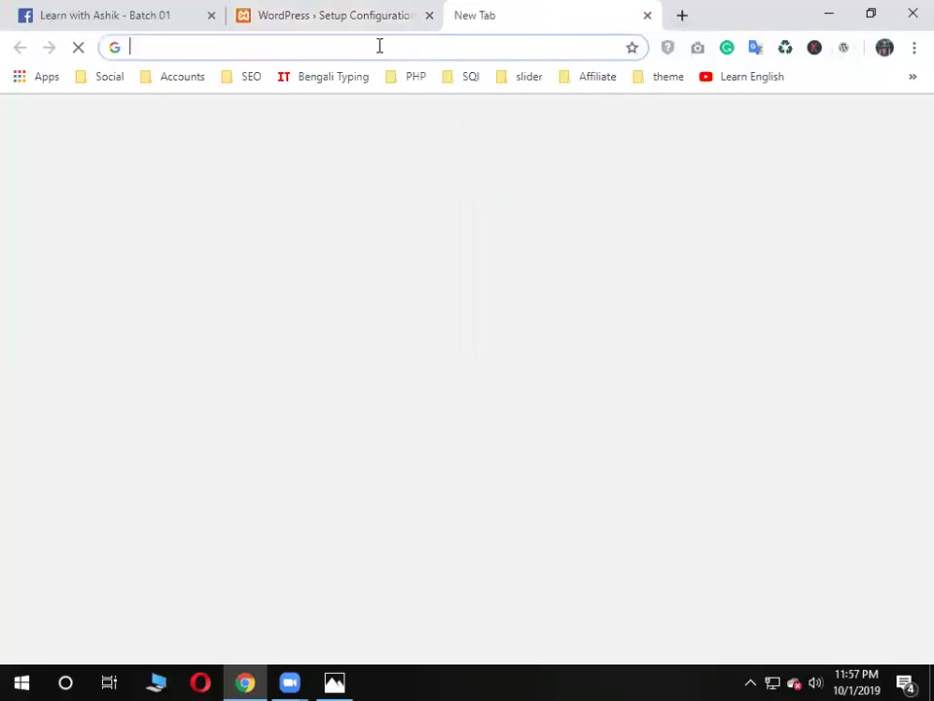
pyautogui.write('loc')
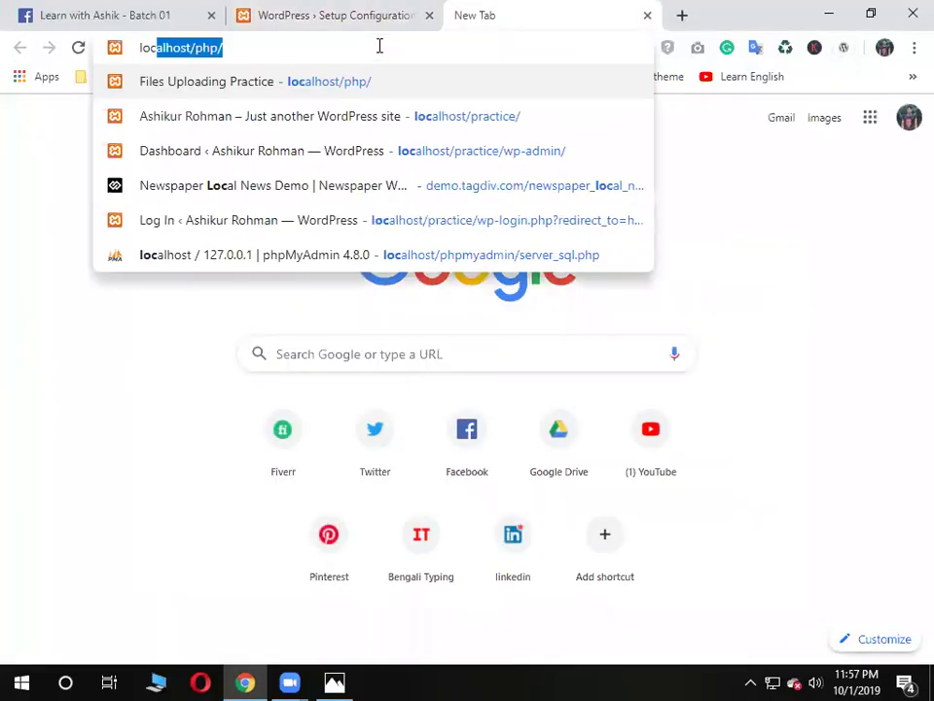
pyautogui.write('a')
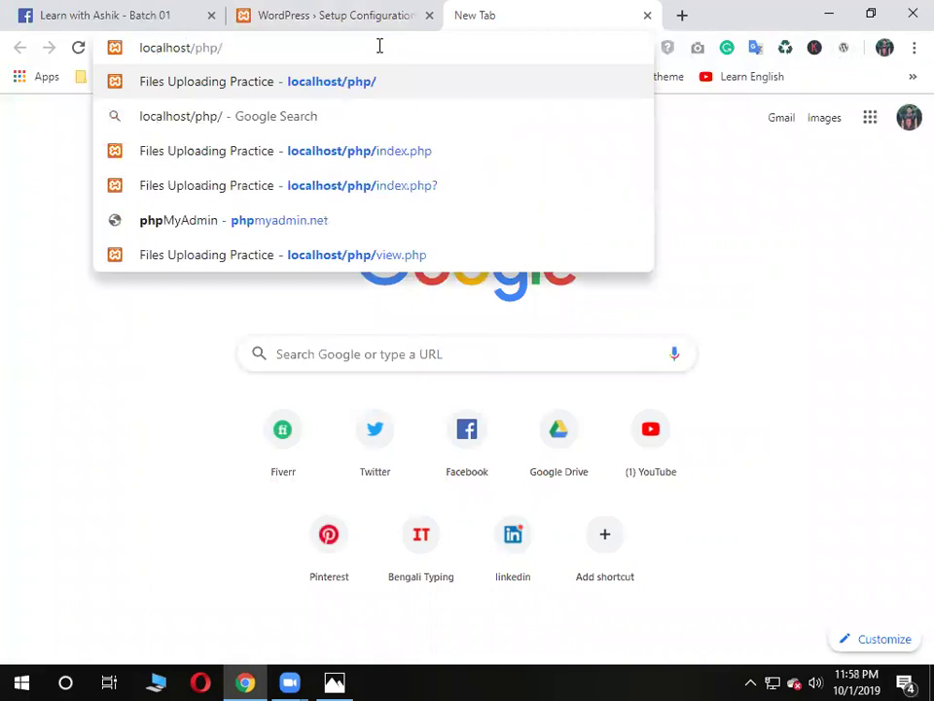
pyautogui.write('lhost/php/')
pyautogui.press('BackSpace')
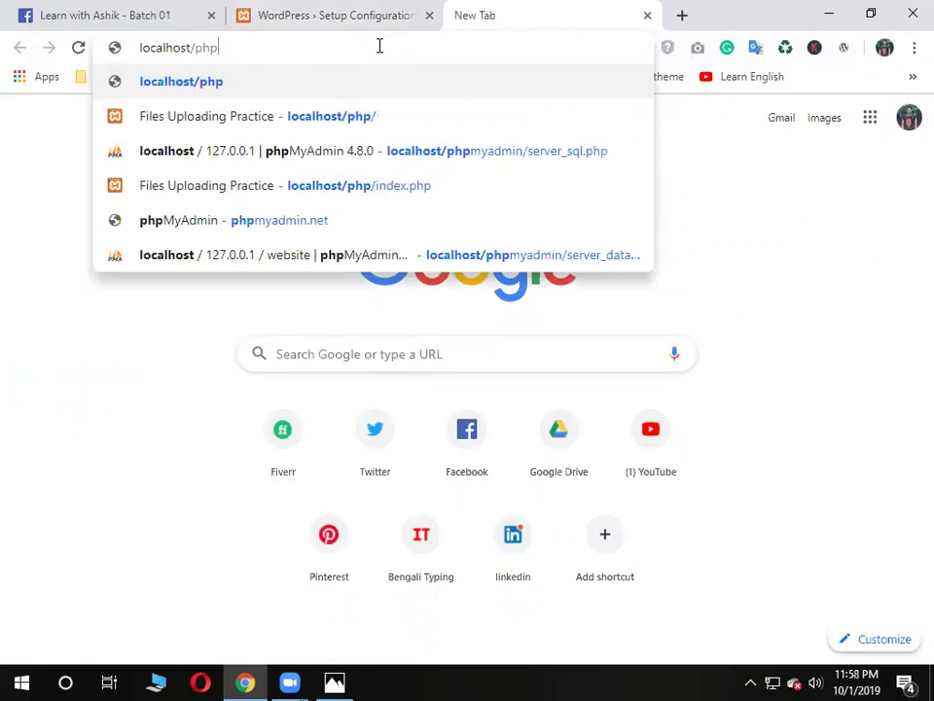
pyautogui.write('m')
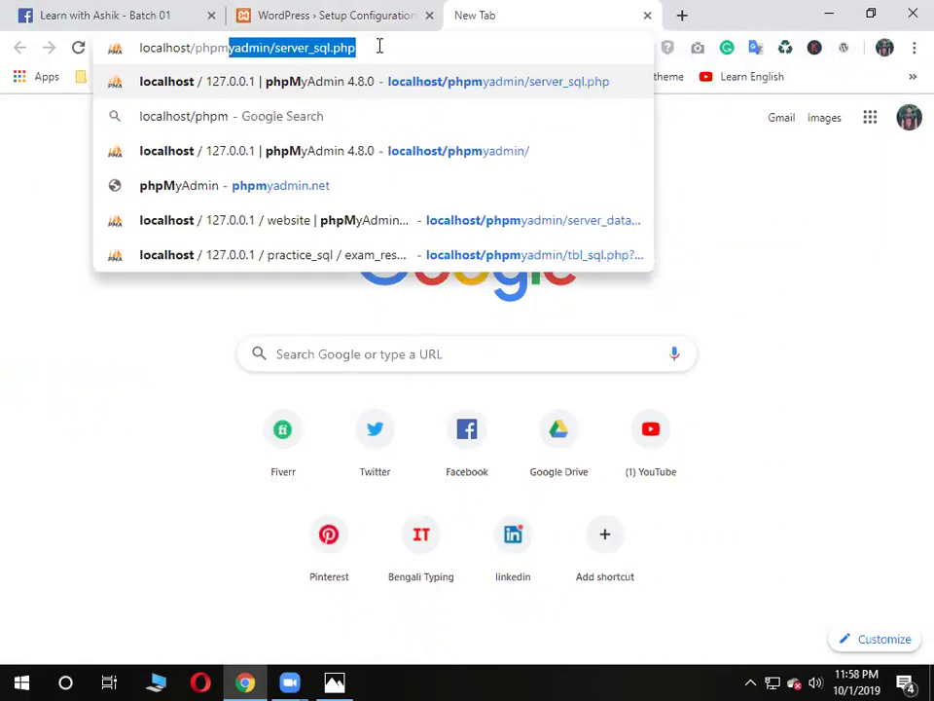
pyautogui.moveTo(380, 46); pyautogui.dragTo(274, 56)
pyautogui.press('BackSpace')
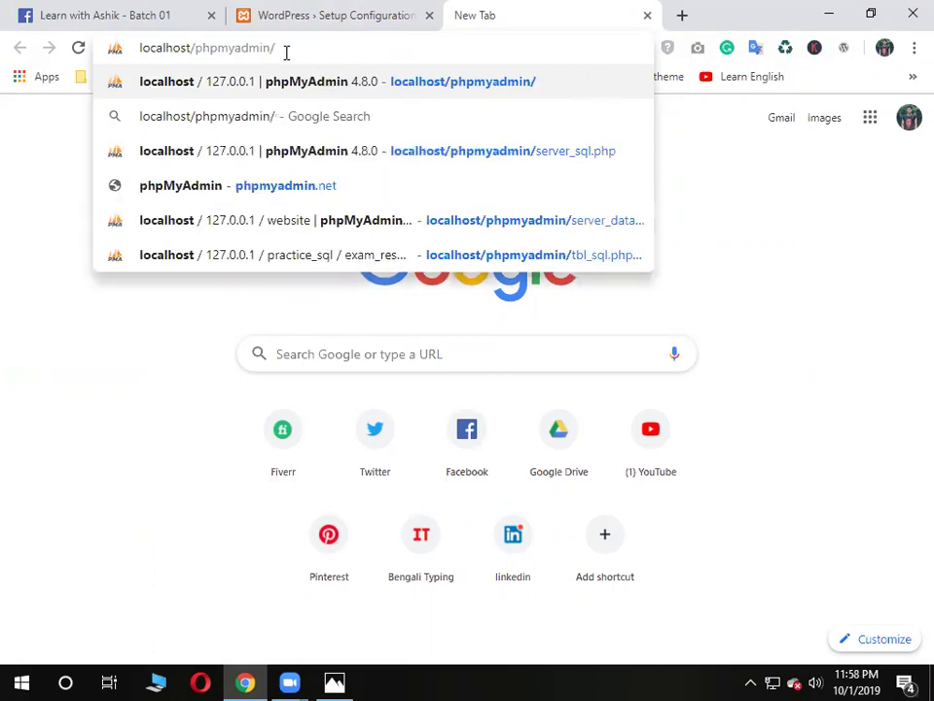
pyautogui.press('Return')
pyautogui.click(321, 12)
pyautogui.click(515, 6)
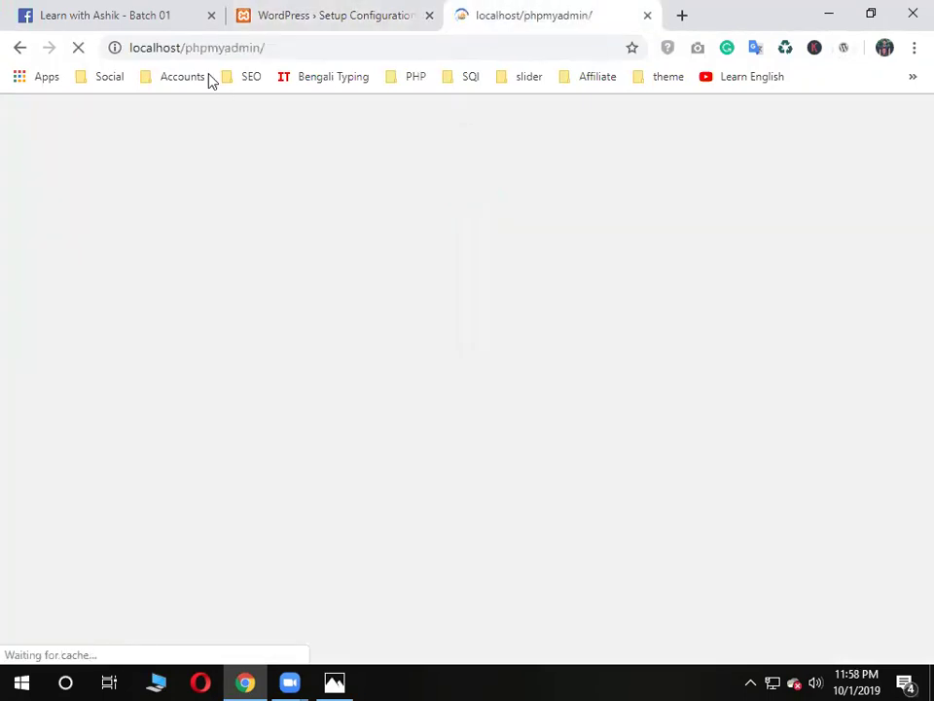
pyautogui.moveTo(164, 49); pyautogui.dragTo(286, 52)
pyautogui.click(289, 51)
pyautogui.hotkey('ctrl', 'shift', 'Left')
# Show the XAMPP Control Panel, open Apache's admin dashboard in Edge, and go from there to phpMyAdmin
pyautogui.click(750, 683)
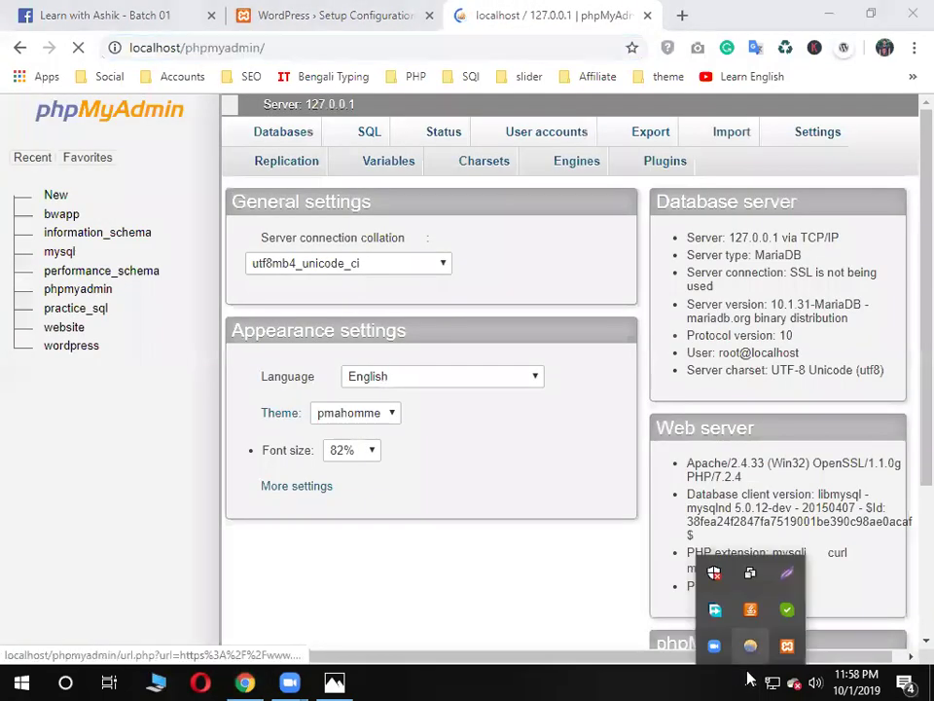
pyautogui.rightClick(787, 646)
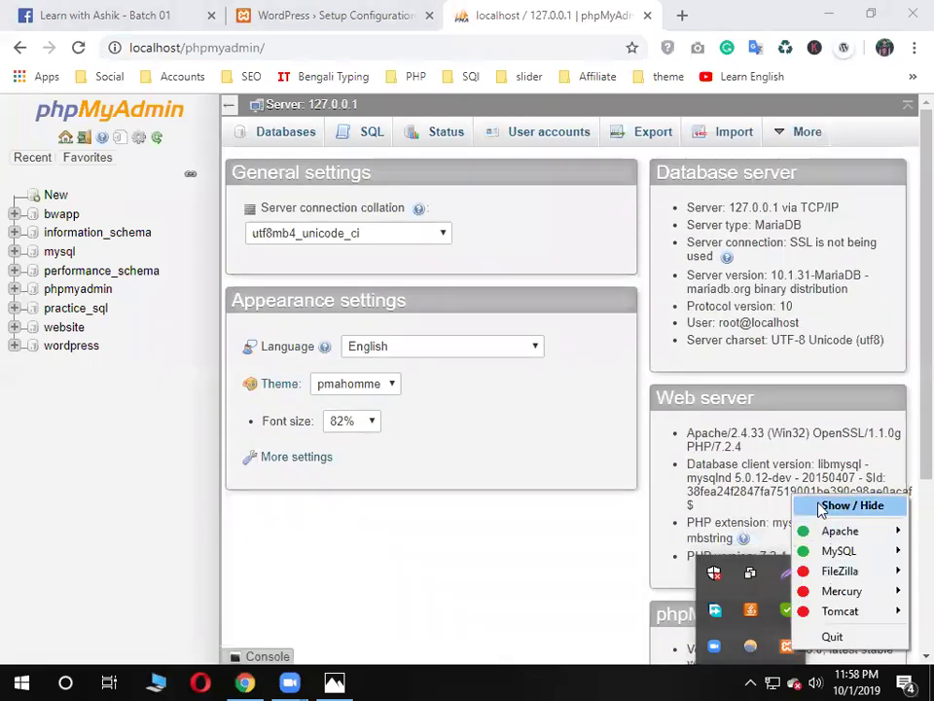
pyautogui.click(881, 505)
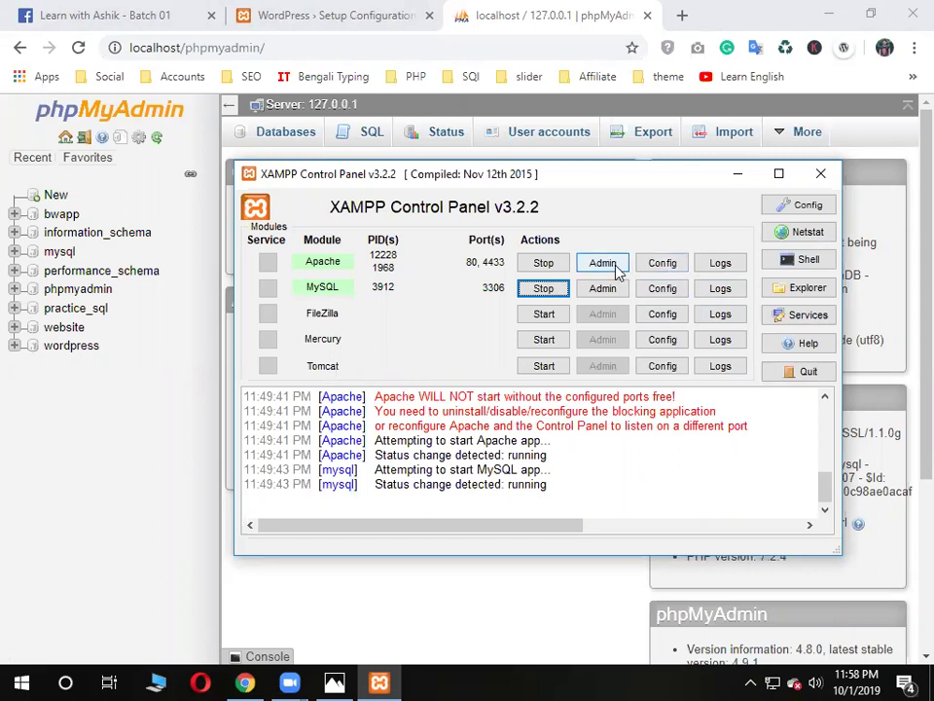
pyautogui.click(612, 264)
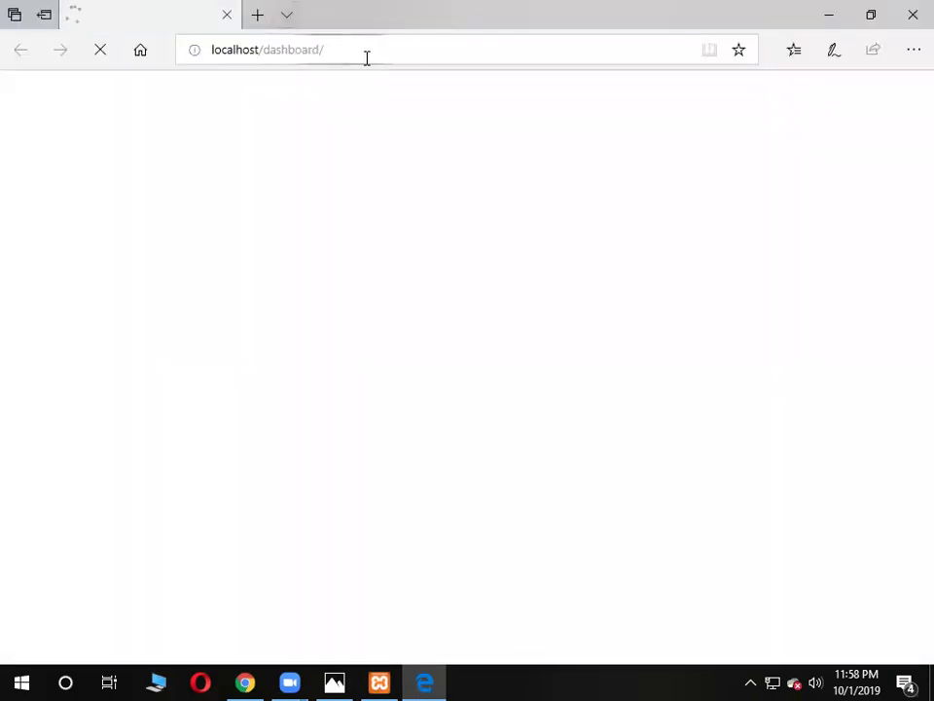
pyautogui.moveTo(331, 55); pyautogui.dragTo(208, 58)
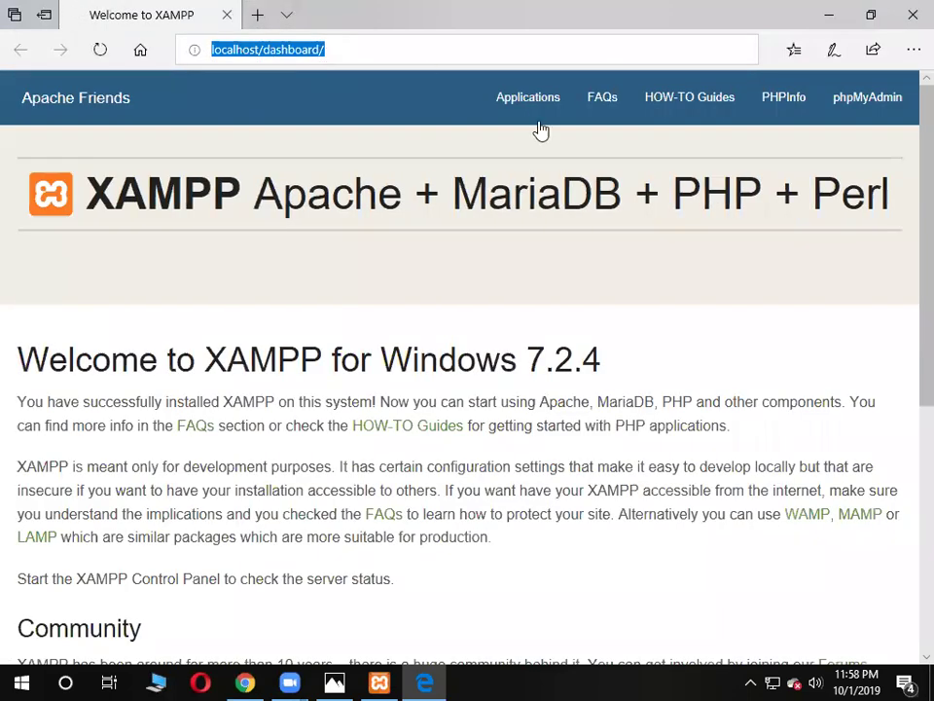
pyautogui.click(869, 102)
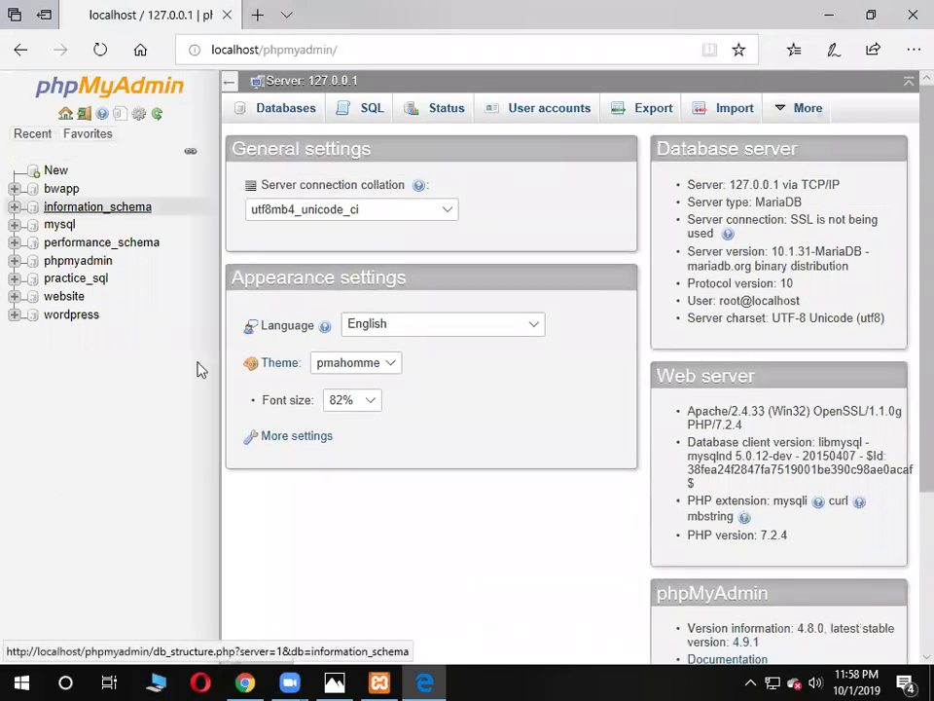
# Return to Chrome and compare the WordPress database connection form, including its Username field, with the phpMyAdmin page
pyautogui.click(245, 681)
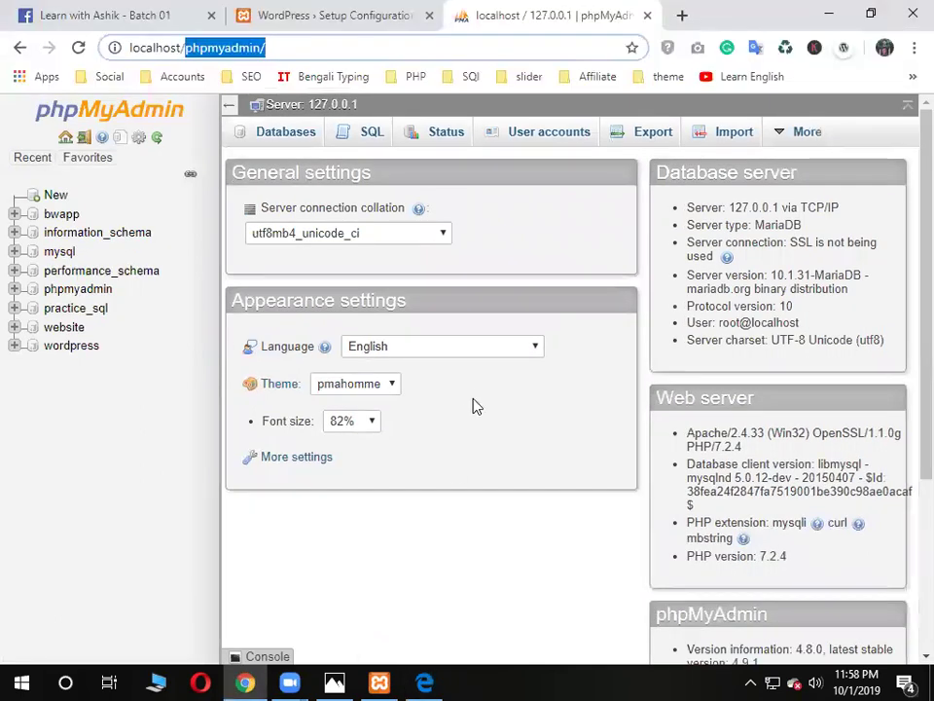
pyautogui.click(313, 11)
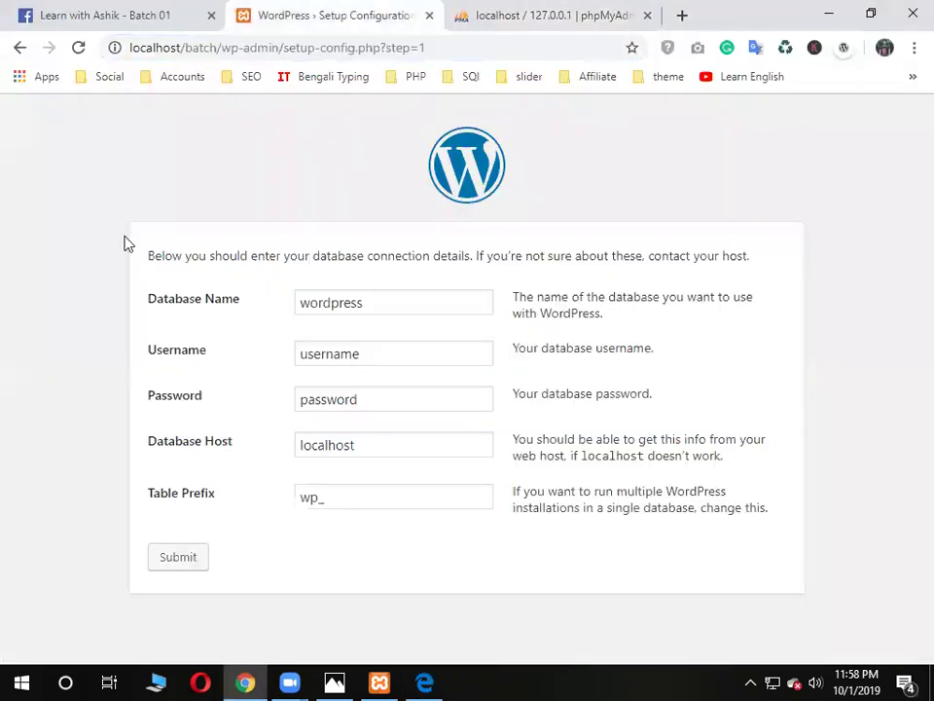
pyautogui.click(557, 12)
pyautogui.click(340, 12)
pyautogui.click(558, 23)
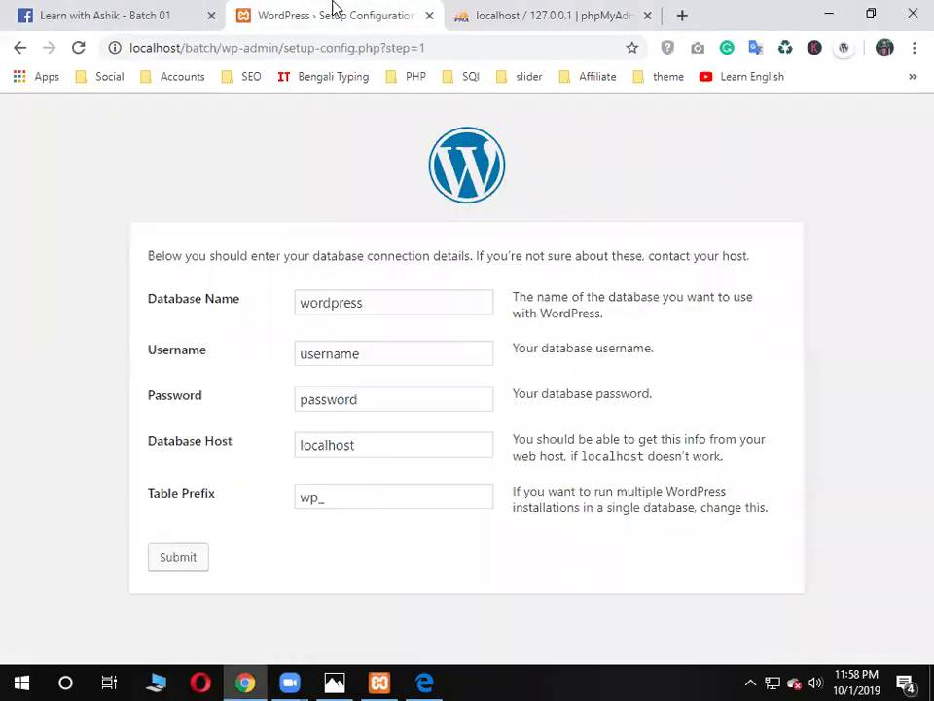
pyautogui.click(337, 14)
pyautogui.click(558, 12)
pyautogui.click(386, 8)
pyautogui.doubleClick(176, 352)
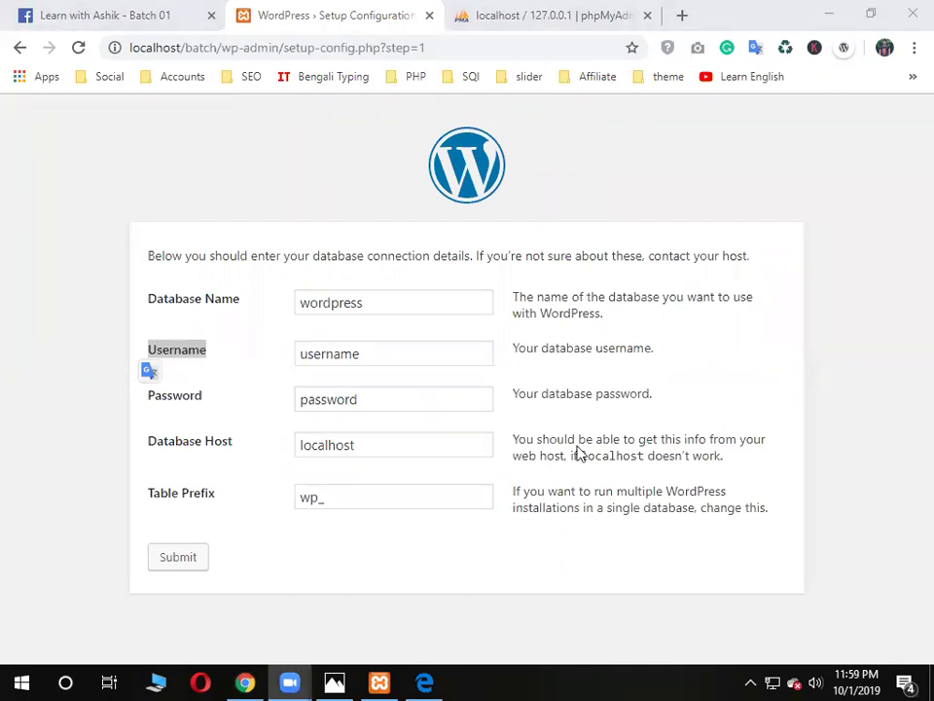
pyautogui.click(552, 11)
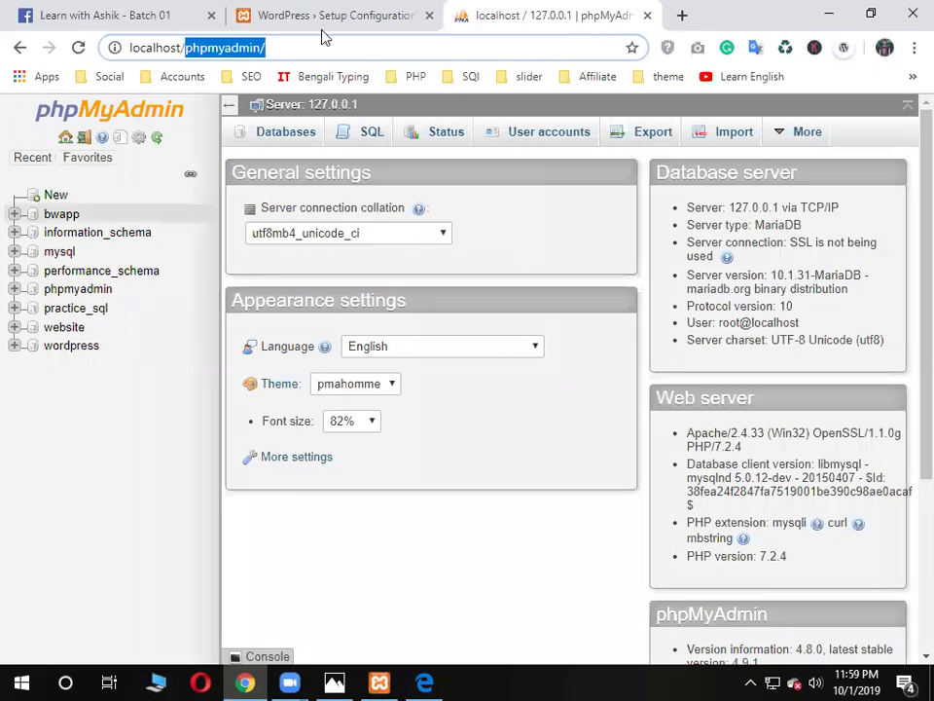
# Close the phpMyAdmin tab and try to load localhost/phpmyadmin in a new tab
pyautogui.click(647, 15)
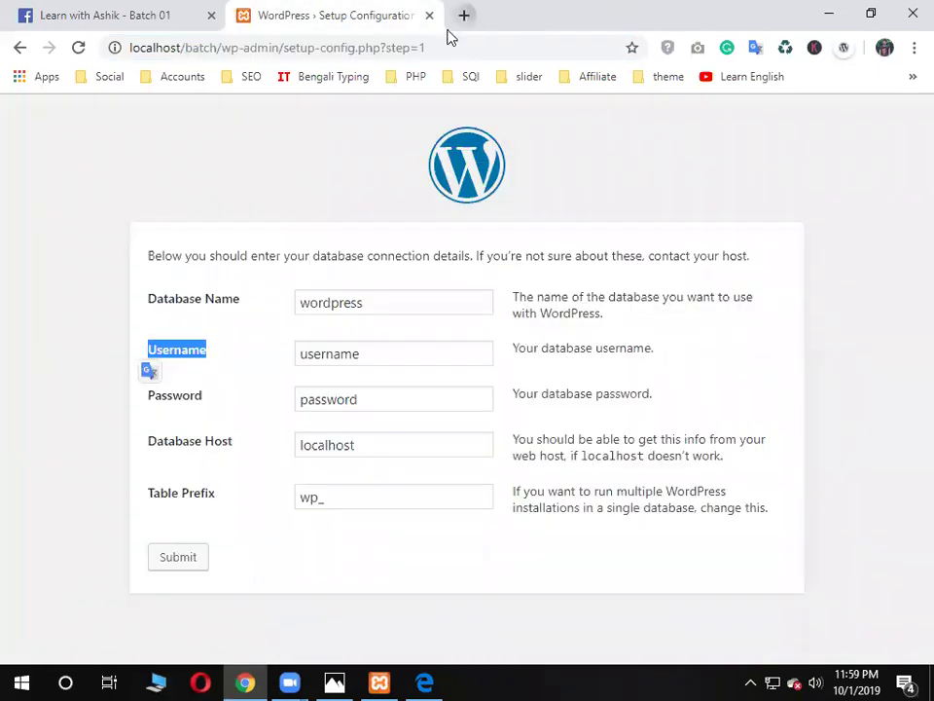
pyautogui.click(463, 15)
pyautogui.write('k')
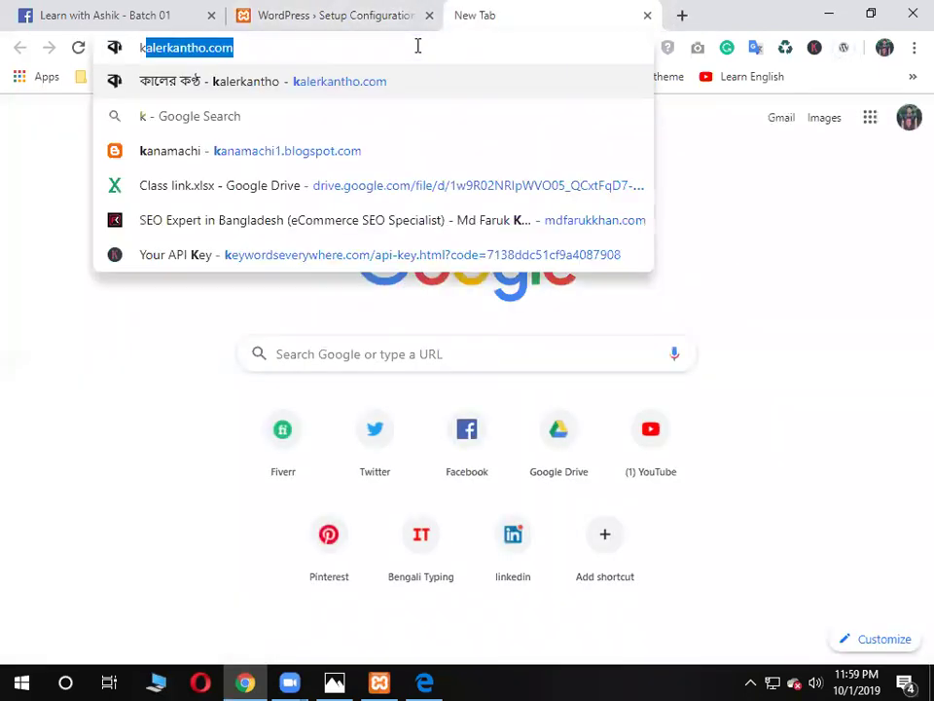
pyautogui.press('BackSpace')
pyautogui.press('BackSpace')
pyautogui.write('localhost/php/')
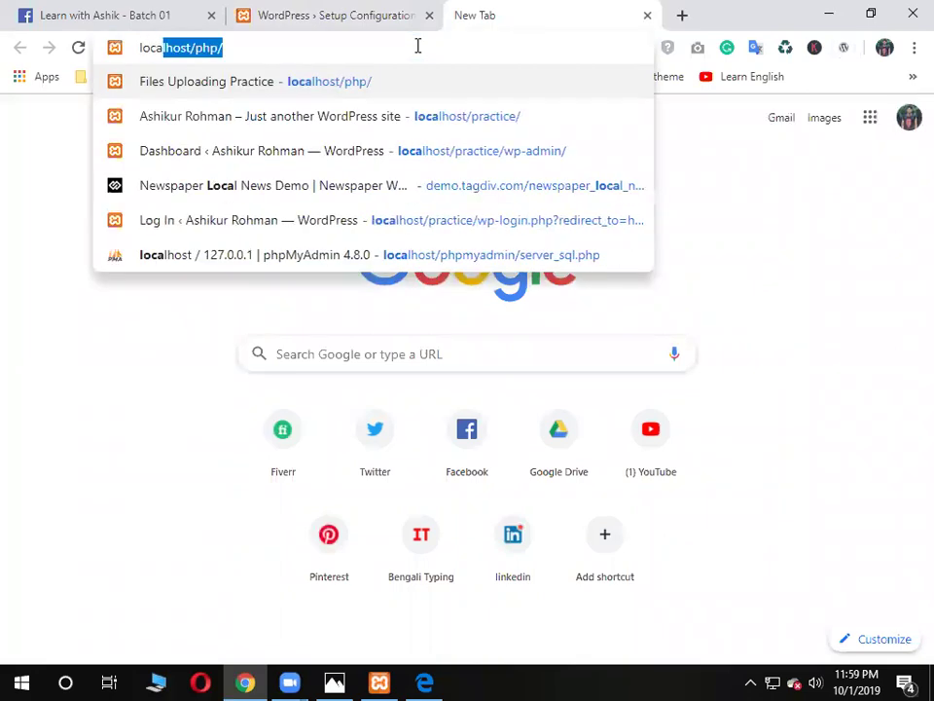
pyautogui.press('Right')
pyautogui.press('BackSpace')
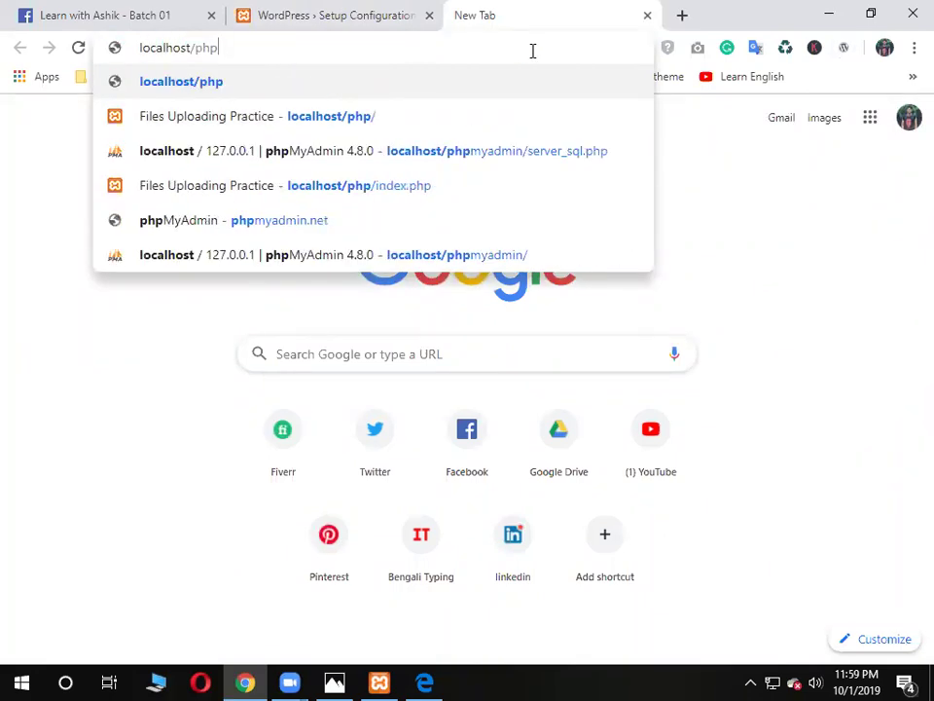
pyautogui.write('myad')
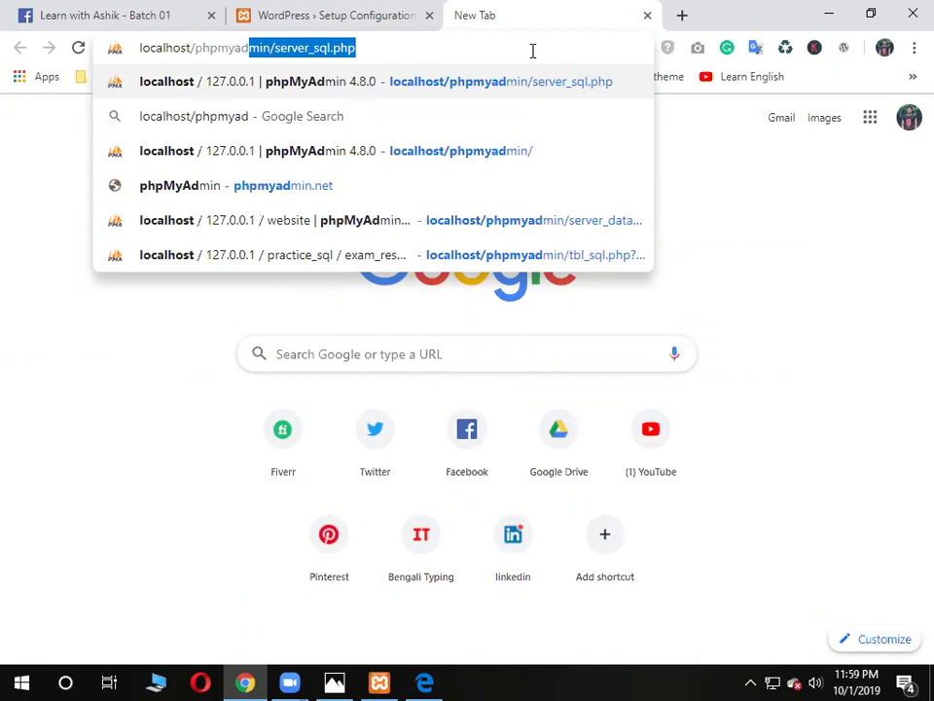
pyautogui.write('min')
pyautogui.press('BackSpace')
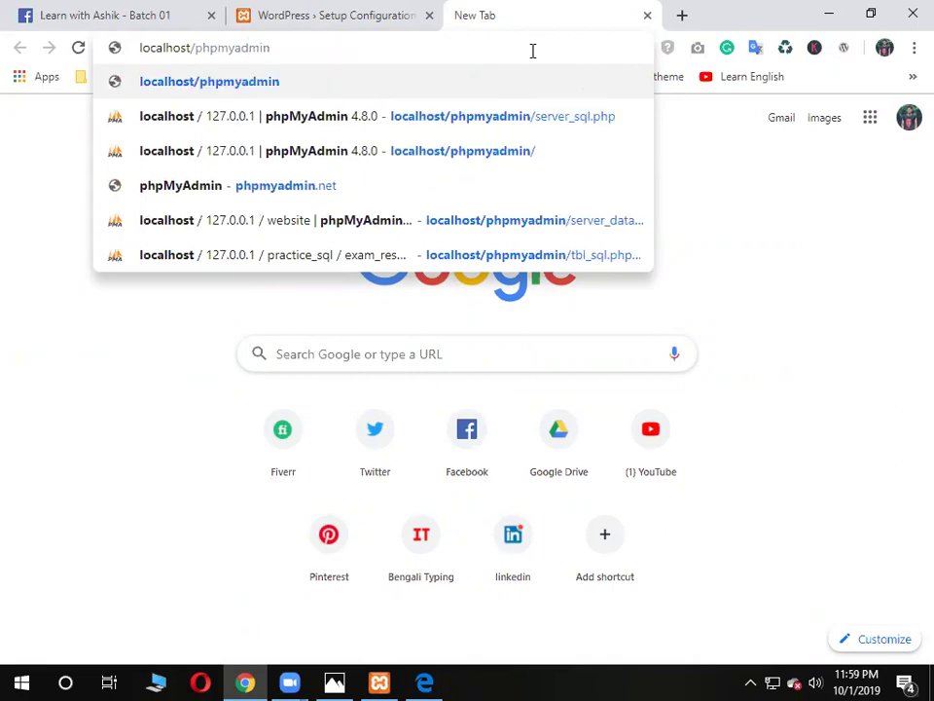
pyautogui.press('Return')
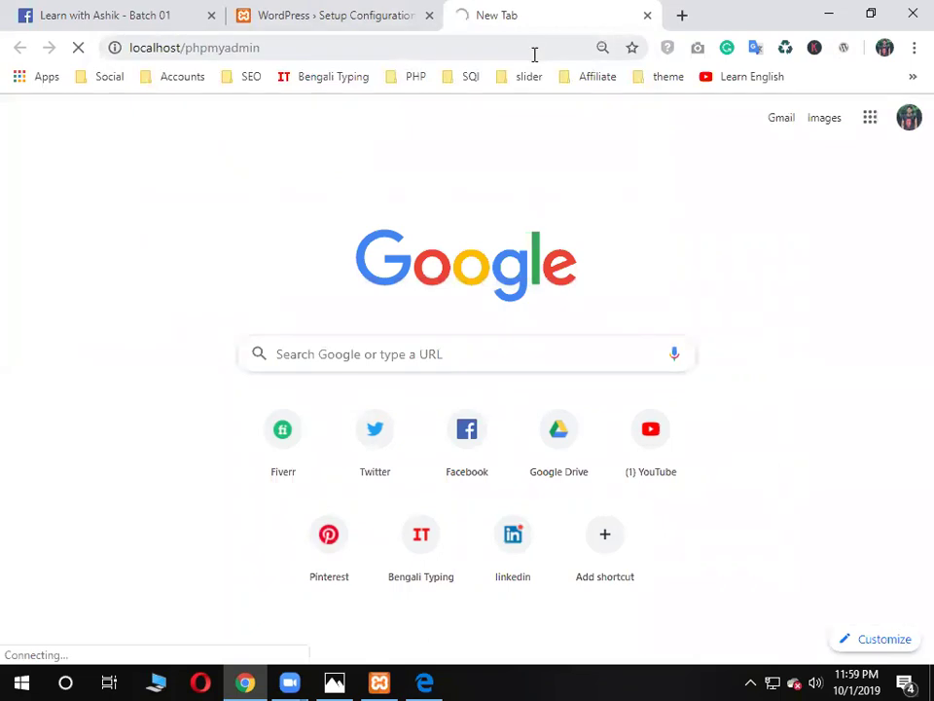
# Remove the :8080 port from the address and load localhost/phpmyadmin/
pyautogui.moveTo(398, 46); pyautogui.dragTo(136, 54)
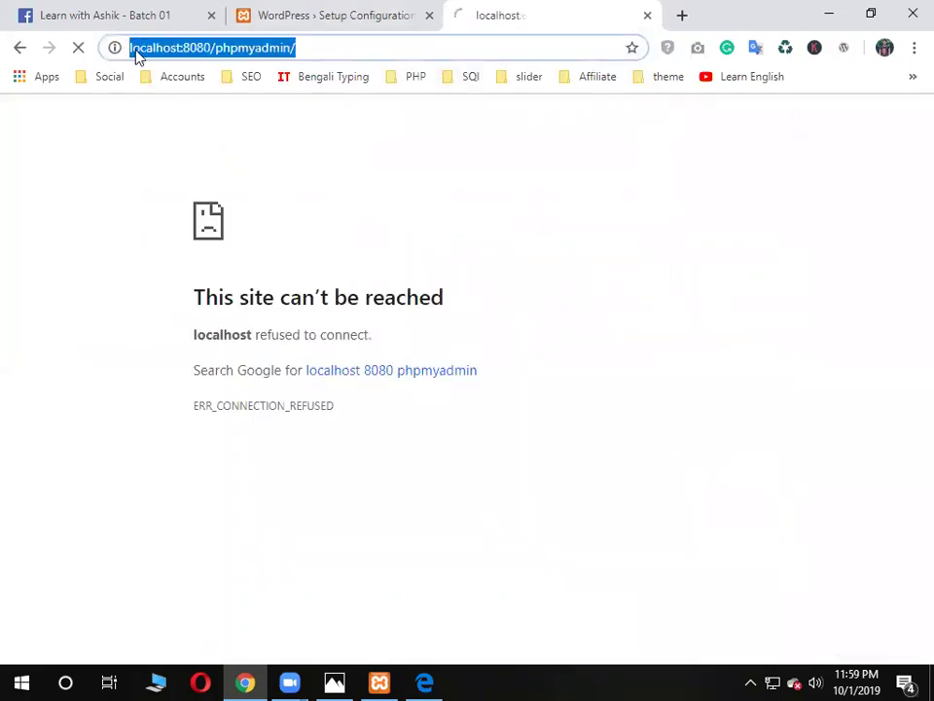
pyautogui.click(124, 47)
pyautogui.moveTo(449, 308); pyautogui.dragTo(148, 136)
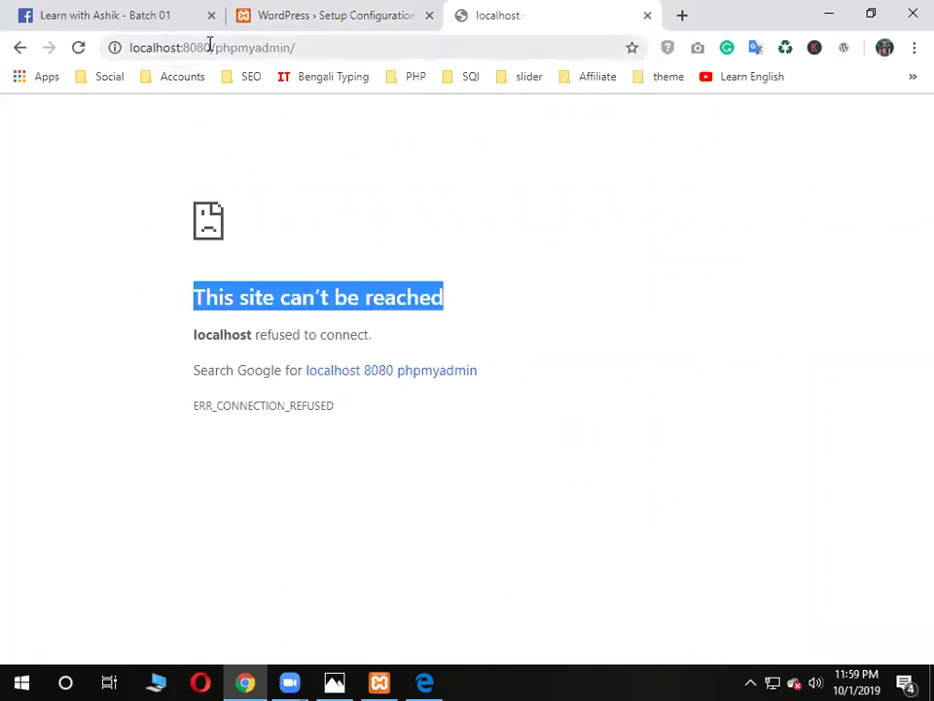
pyautogui.moveTo(209, 47); pyautogui.dragTo(182, 47)
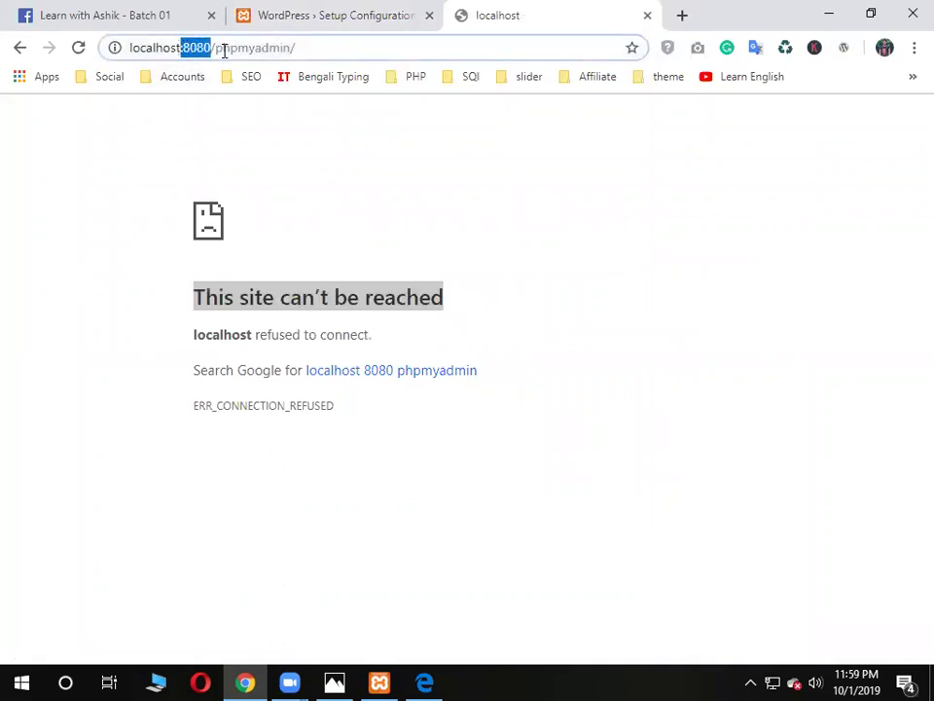
pyautogui.press('BackSpace')
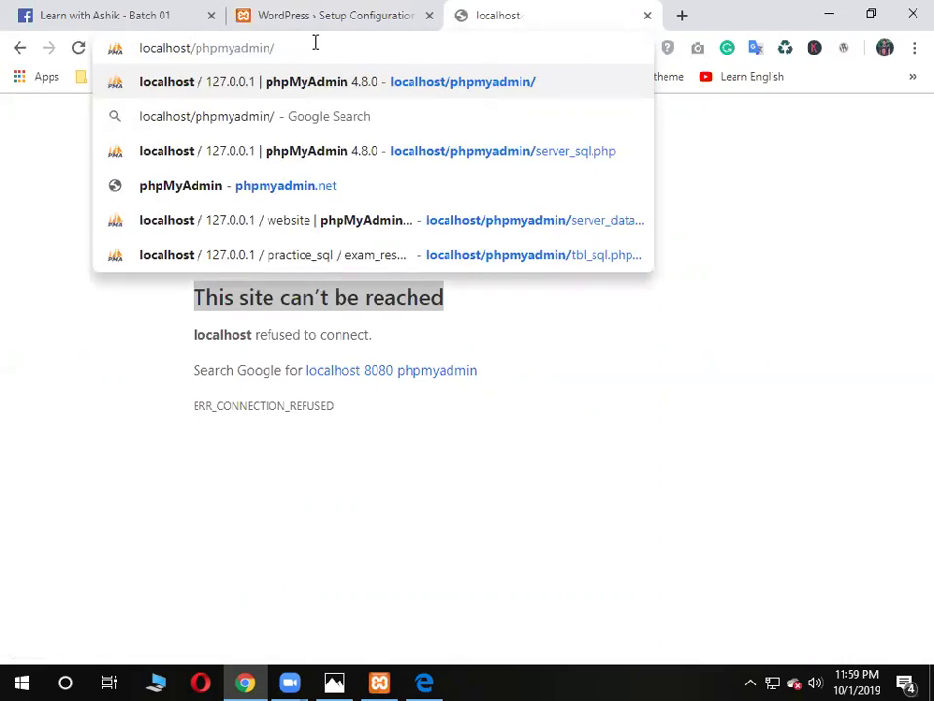
pyautogui.press('Return')
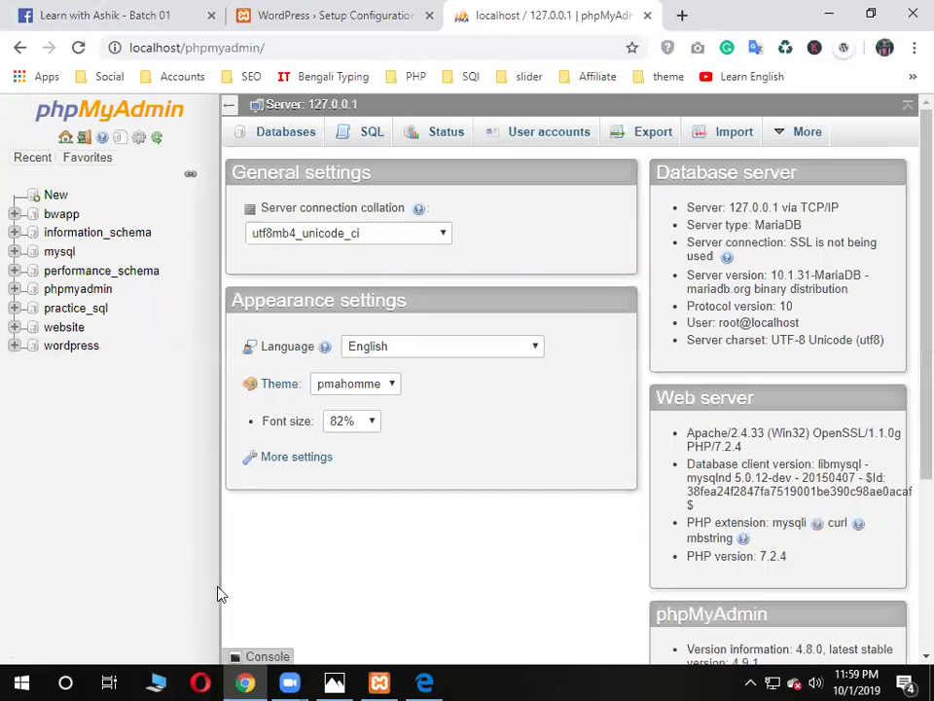
# Switch to Edge and close it, then minimize the XAMPP Control Panel to get back to phpMyAdmin in Chrome
pyautogui.click(431, 681)
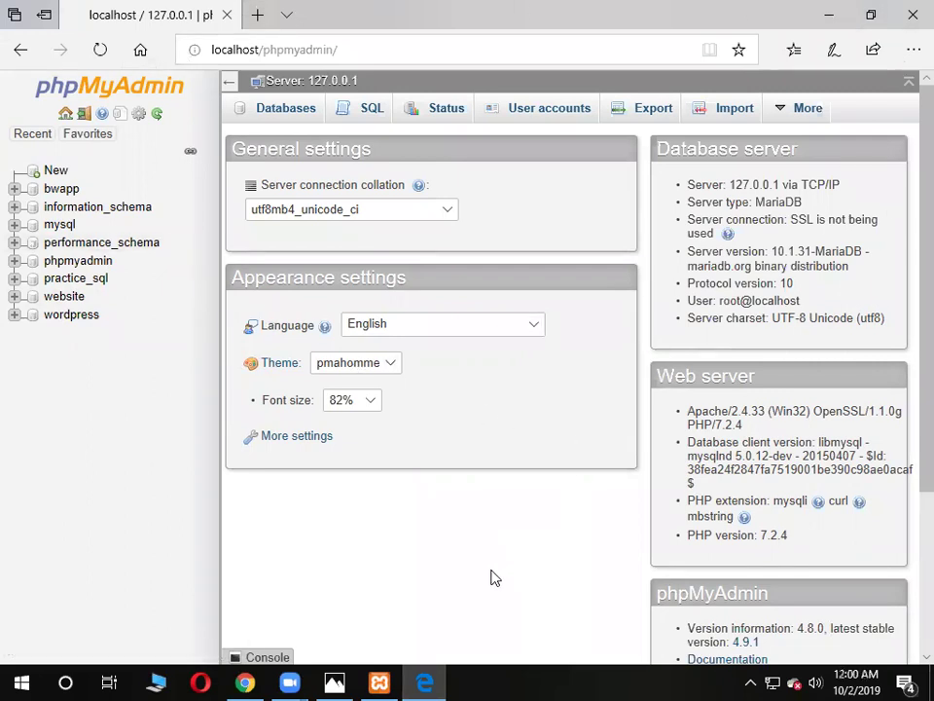
pyautogui.hotkey('alt', 'Tab')
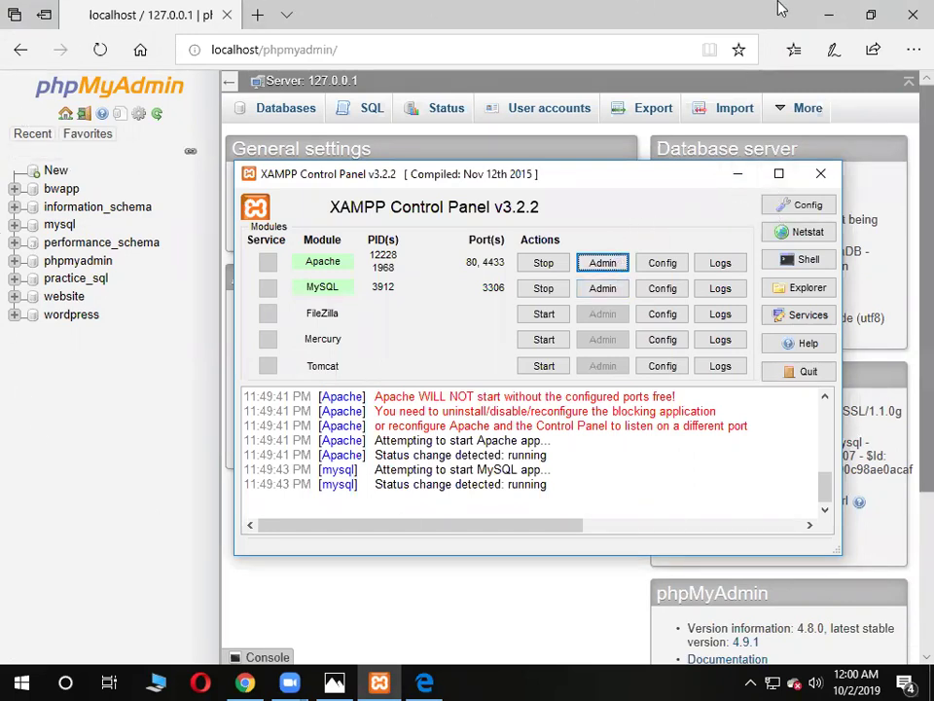
pyautogui.click(909, 10)
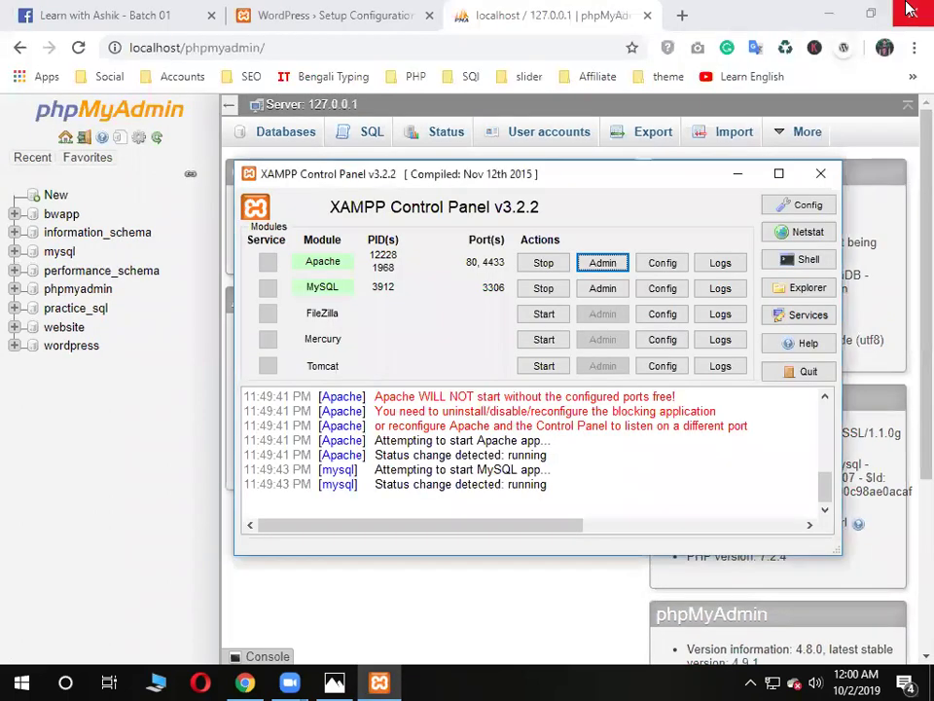
pyautogui.click(734, 177)
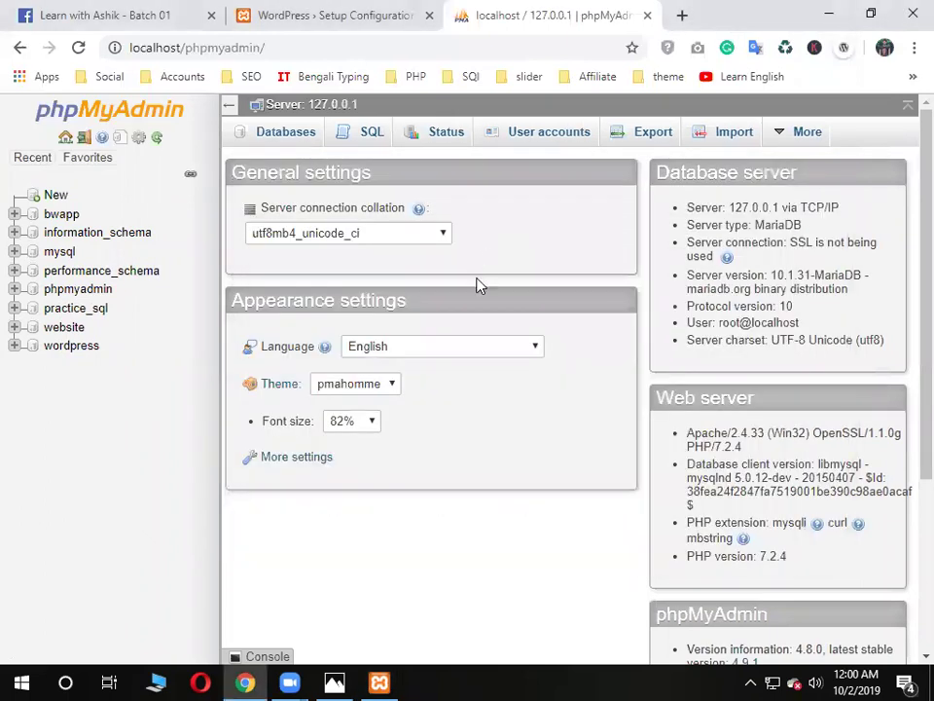
# Create a new database named batch in phpMyAdmin
pyautogui.click(314, 139)
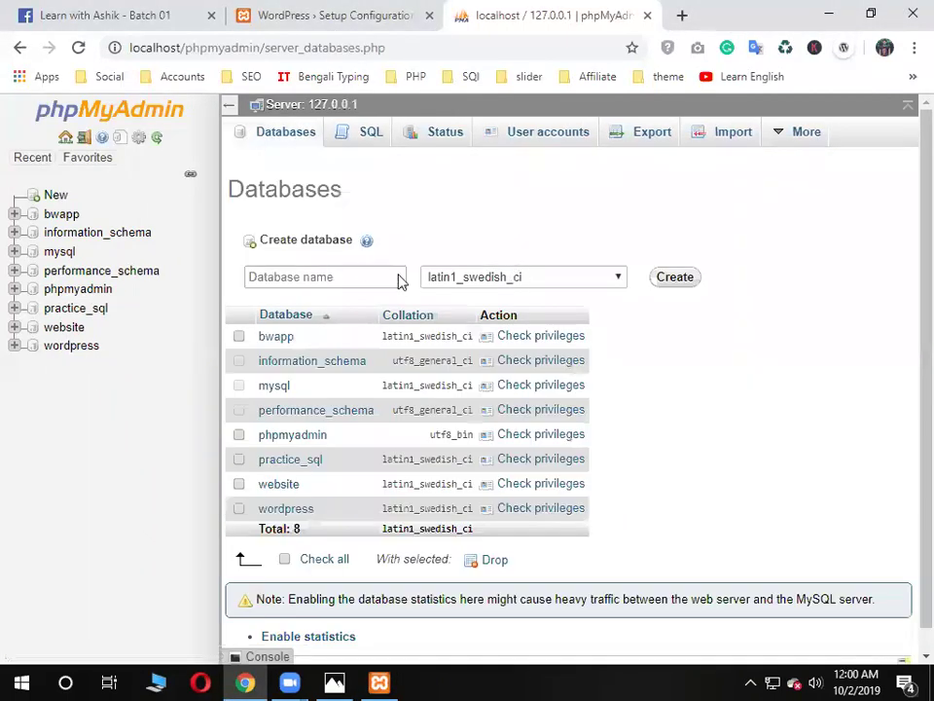
pyautogui.click(363, 272)
pyautogui.click(285, 140)
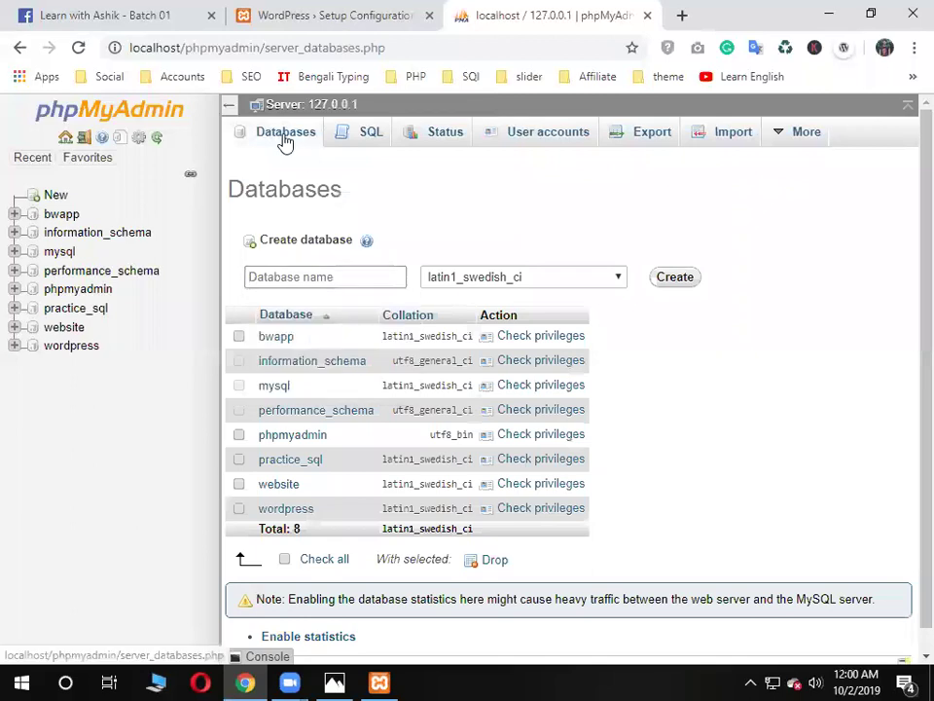
pyautogui.click(319, 276)
pyautogui.write('ba')
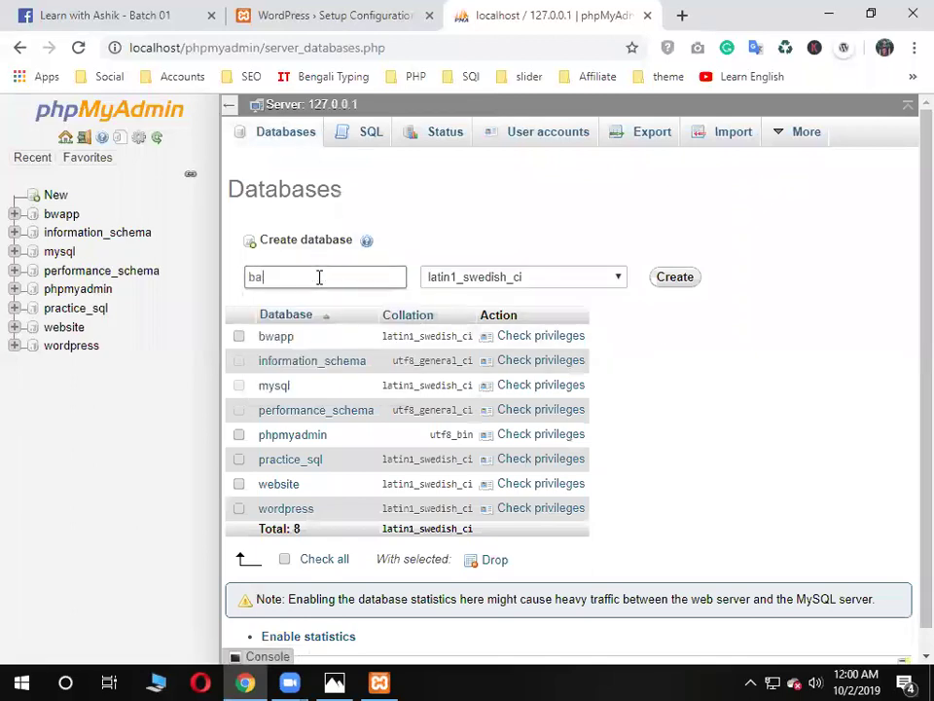
pyautogui.write('tch')
pyautogui.click(667, 279)
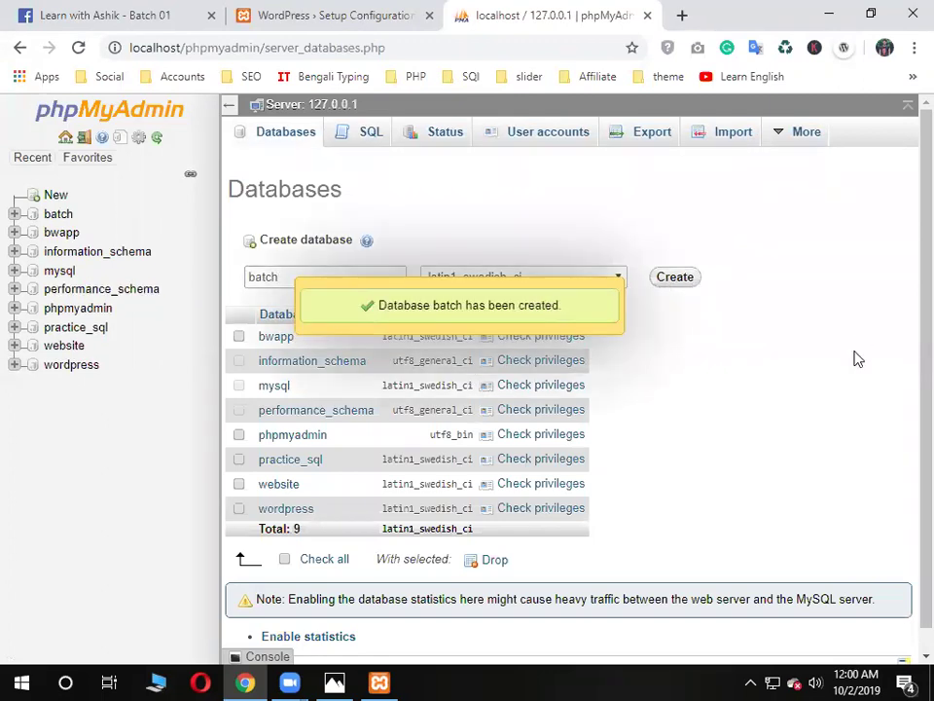
# Start a four-column table named batch in the batch database
pyautogui.click(391, 256)
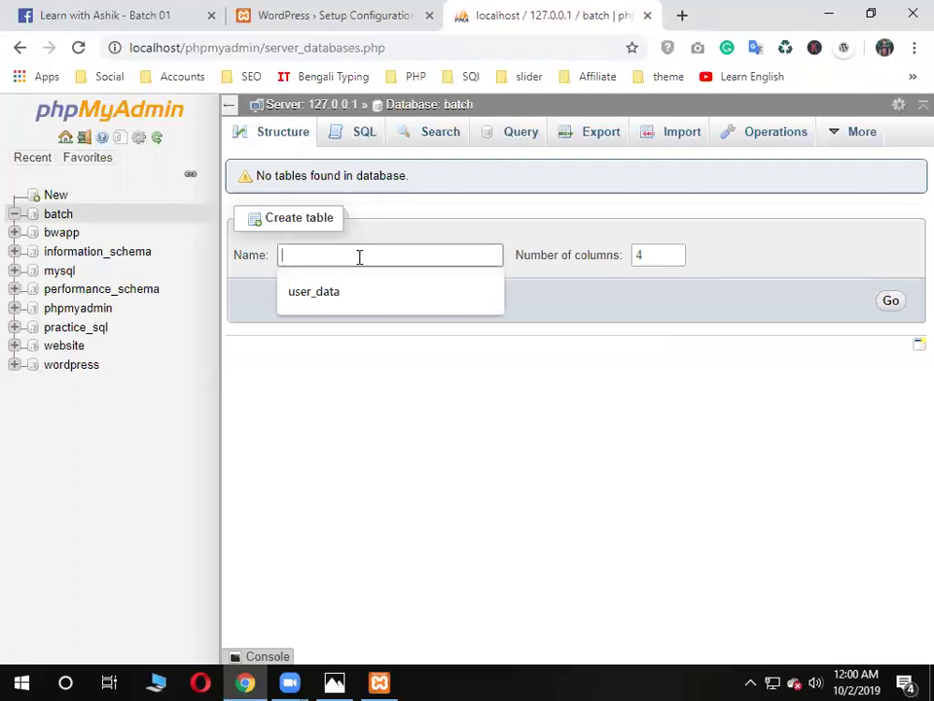
pyautogui.write('batch')
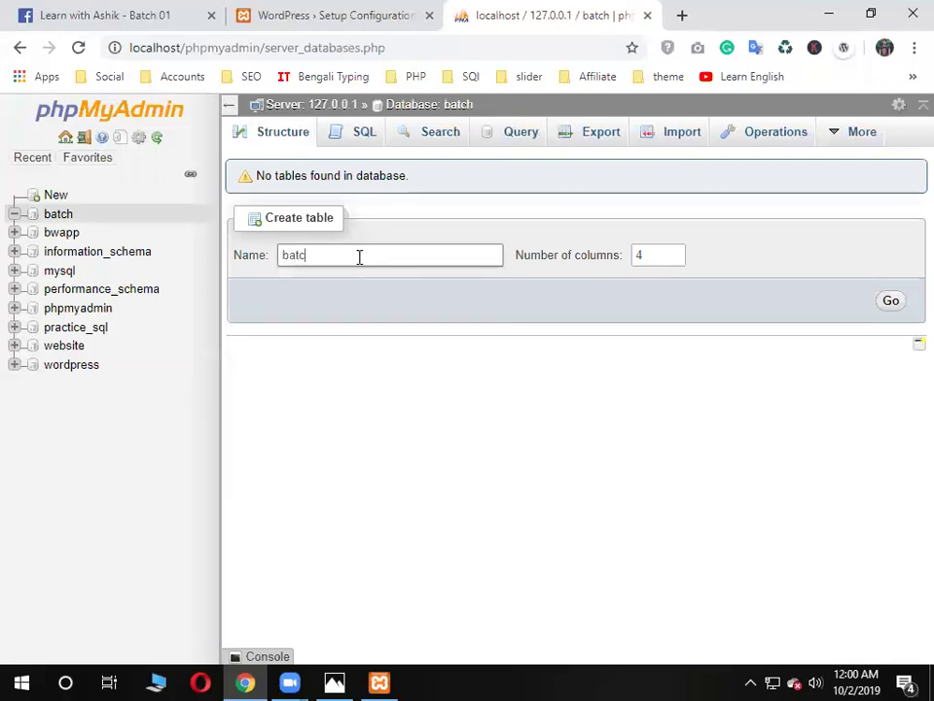
pyautogui.click(892, 304)
pyautogui.scroll(-1, 600, 409)
pyautogui.scroll(1, 601, 408)
# Return to the WordPress setup form, set the Database Name to batch and clear the Username field
pyautogui.click(312, 12)
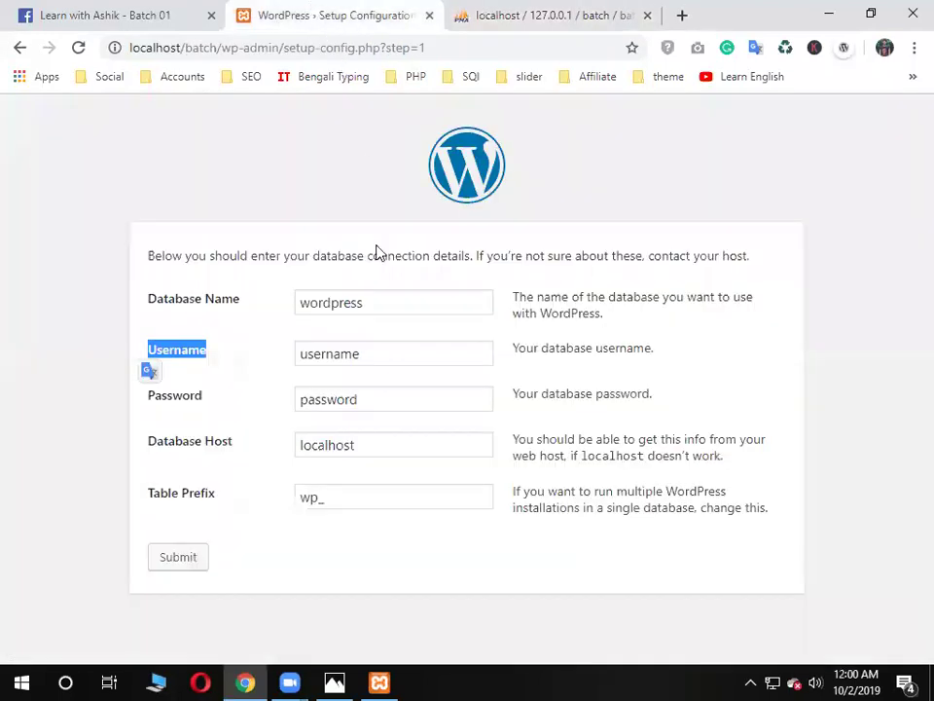
pyautogui.moveTo(421, 302); pyautogui.dragTo(289, 299)
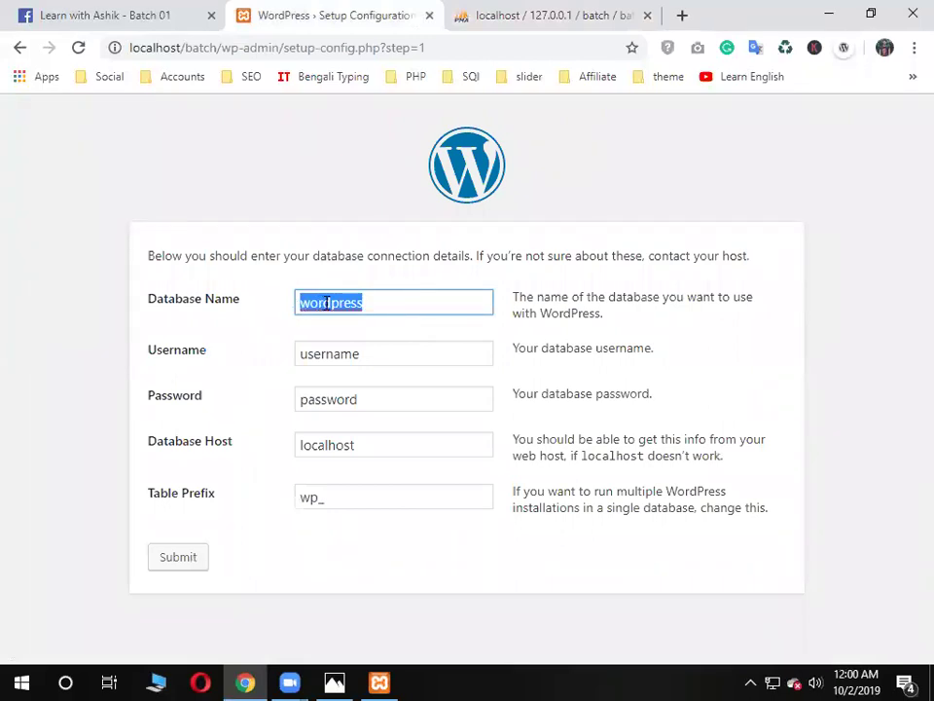
pyautogui.write('batch')
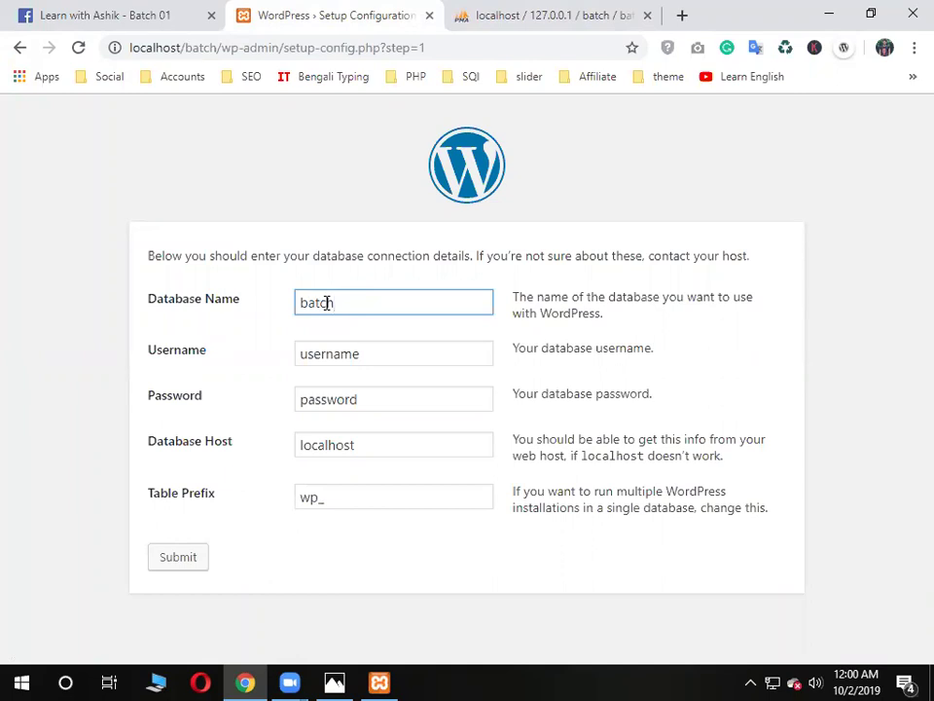
pyautogui.click(367, 352)
pyautogui.moveTo(367, 353); pyautogui.dragTo(236, 361)
pyautogui.press('BackSpace')
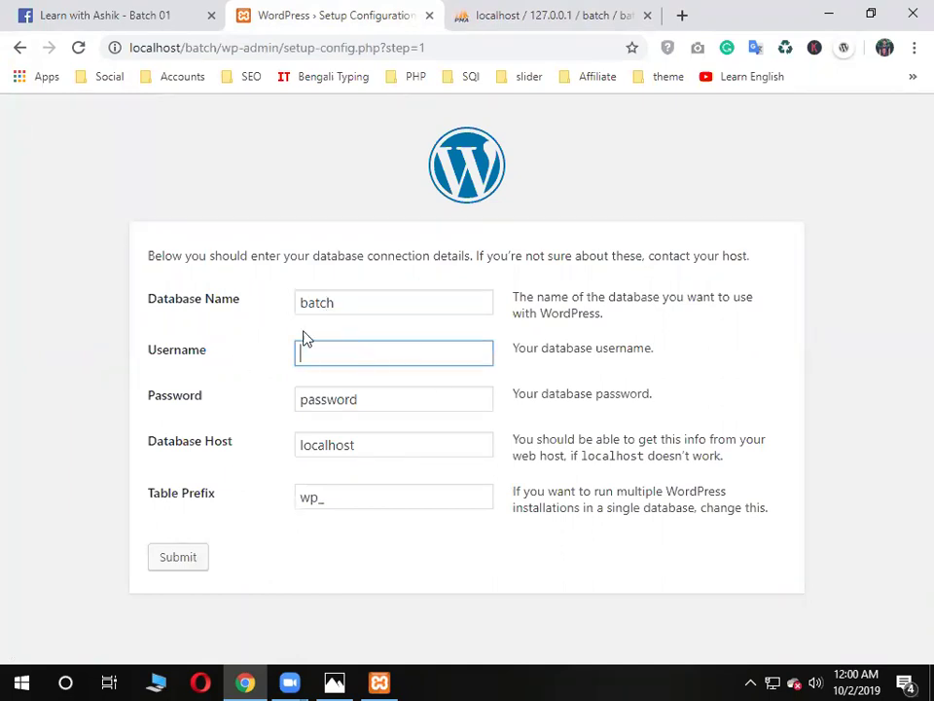
# Return to phpMyAdmin and view the batch database's structure page with its Create table form
pyautogui.click(557, 10)
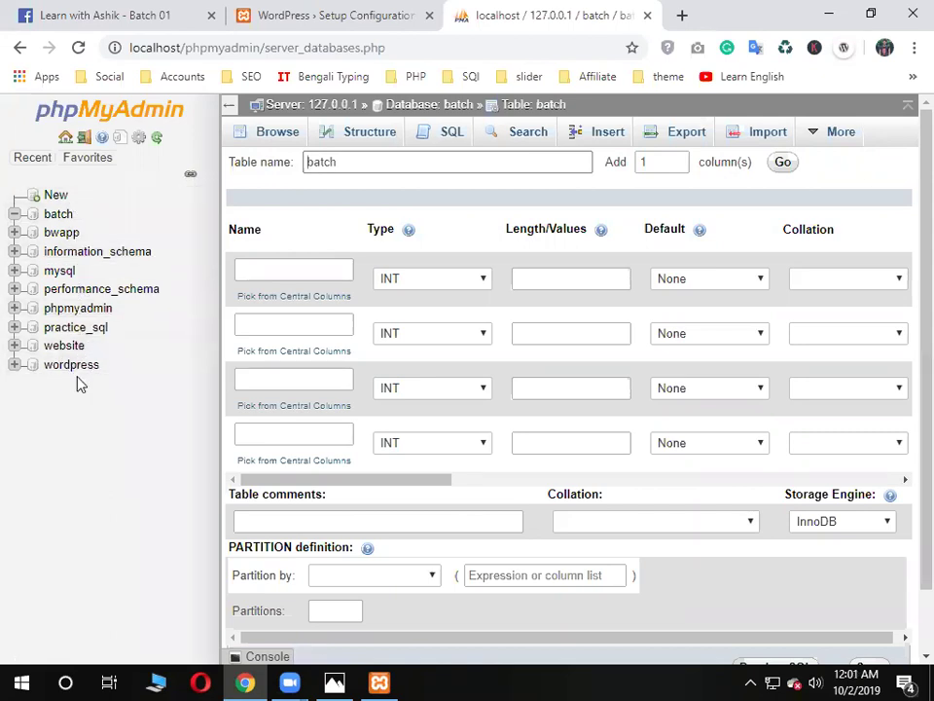
pyautogui.click(56, 218)
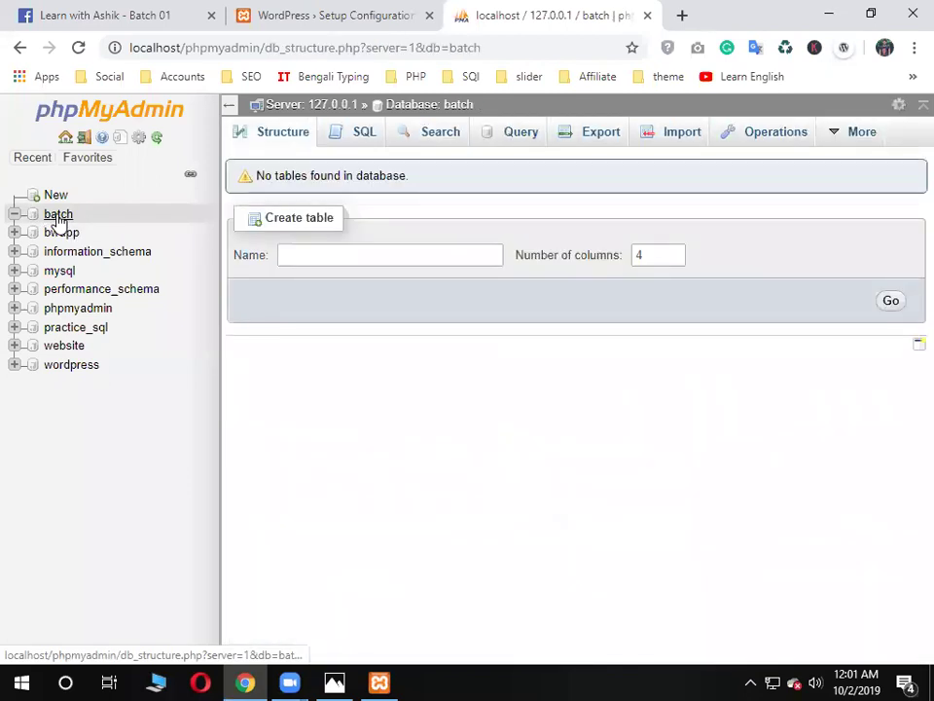
pyautogui.moveTo(269, 254); pyautogui.dragTo(237, 252)
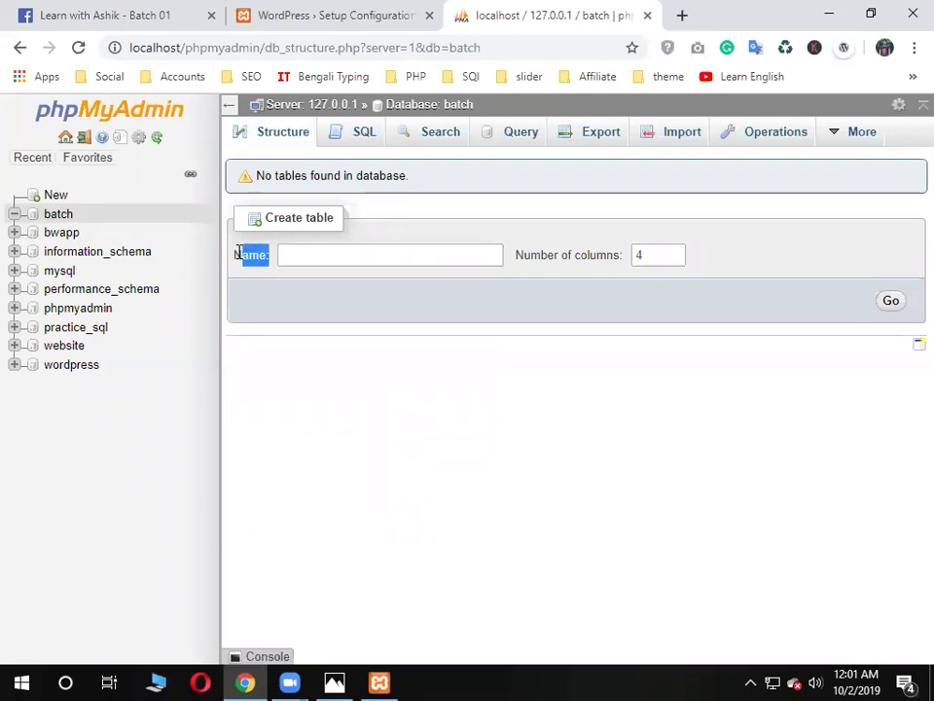
pyautogui.moveTo(279, 218); pyautogui.dragTo(328, 218)
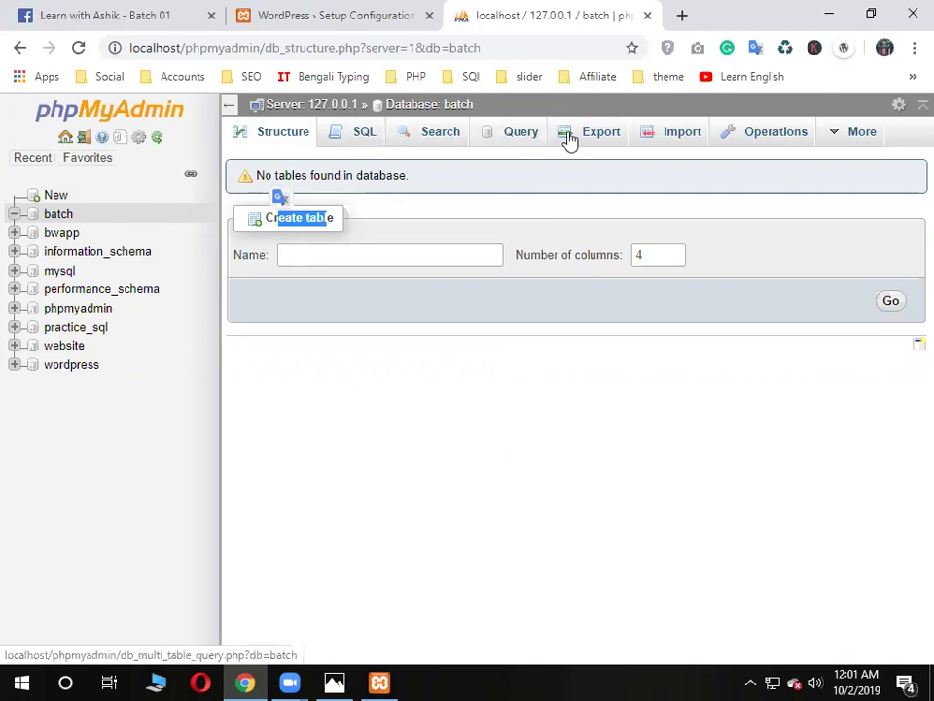
pyautogui.moveTo(858, 135)
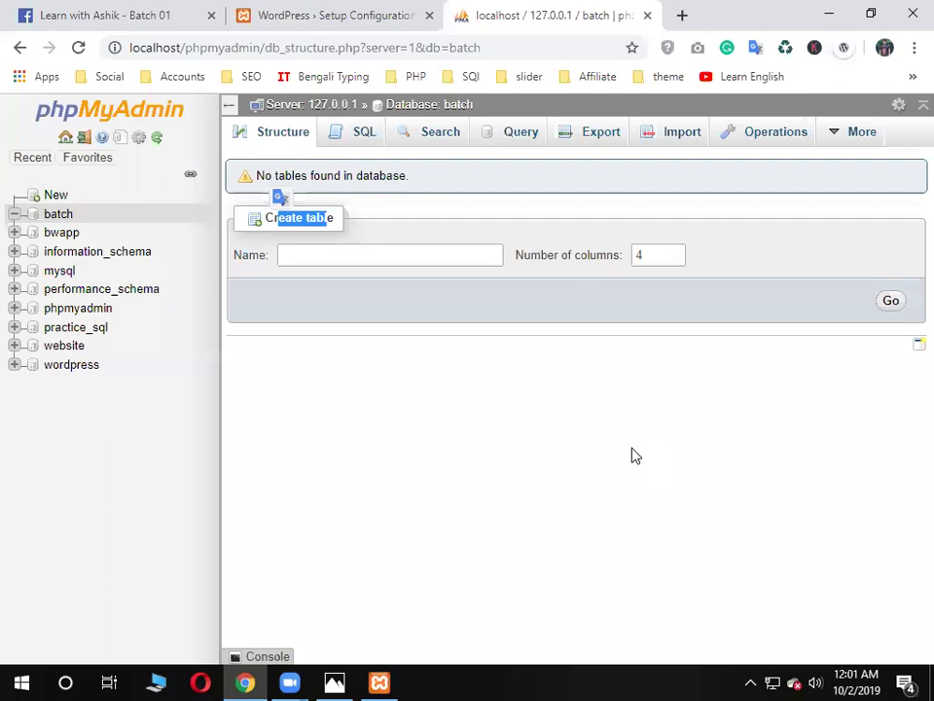
pyautogui.click(312, 12)
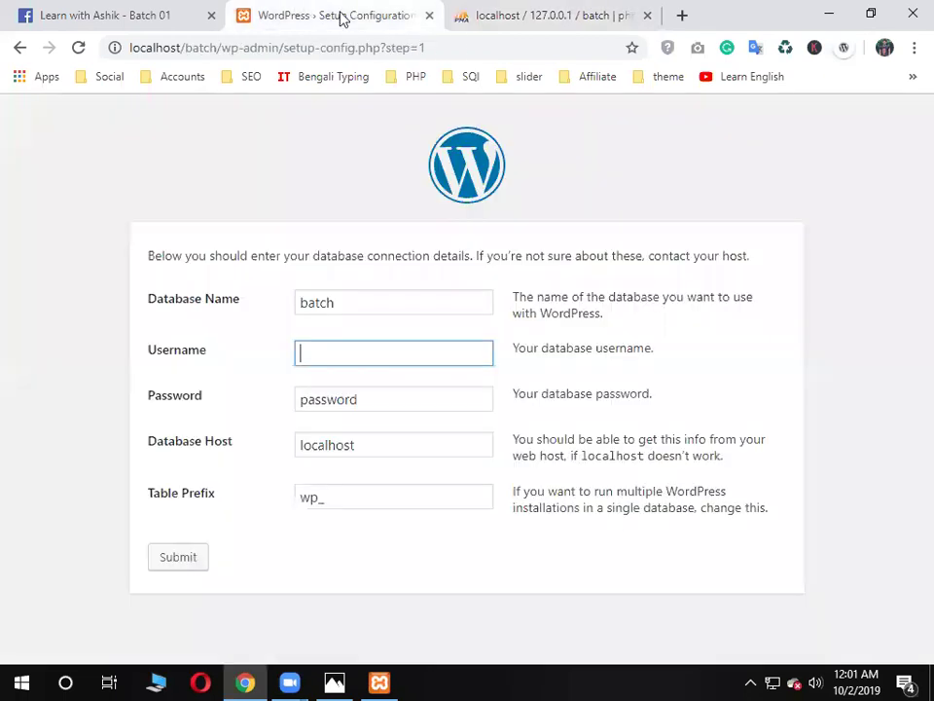
pyautogui.click(97, 8)
pyautogui.click(530, 20)
pyautogui.click(370, 10)
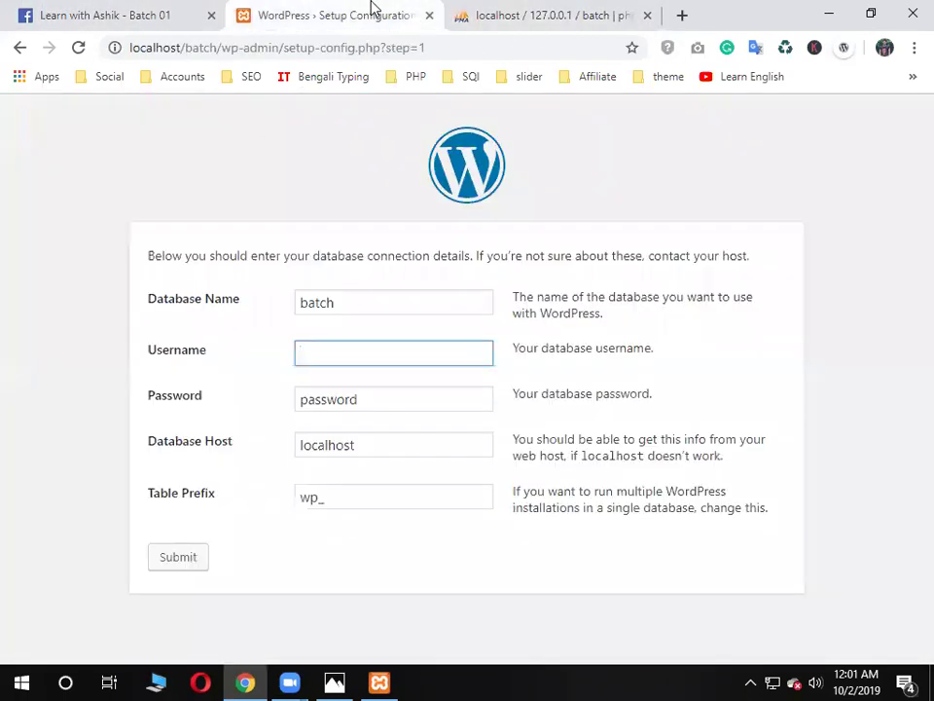
pyautogui.click(146, 7)
pyautogui.click(523, 10)
pyautogui.click(342, 12)
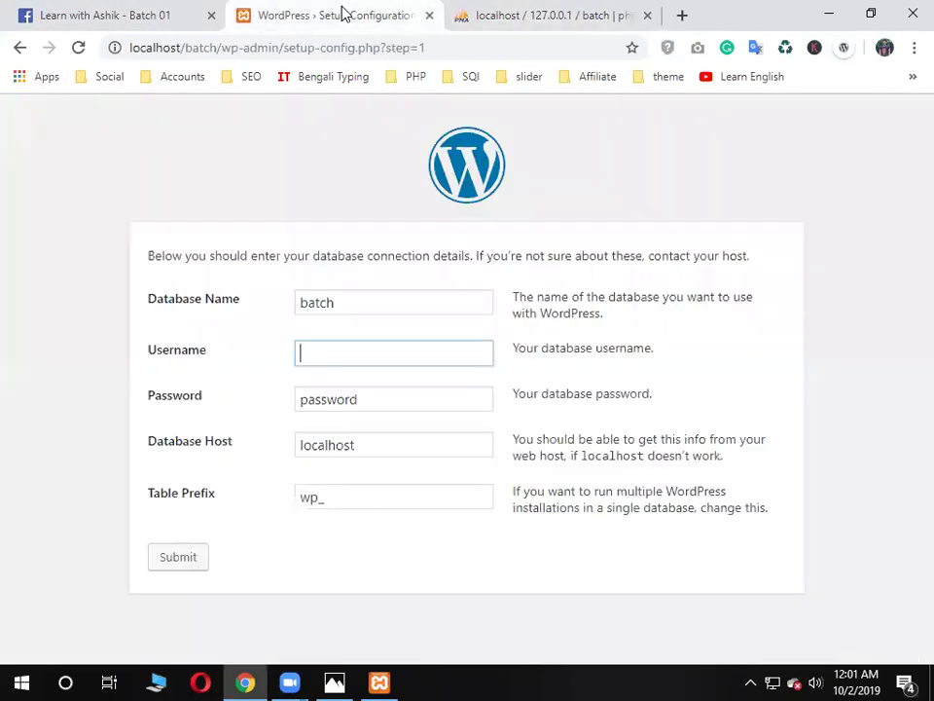
pyautogui.click(156, 16)
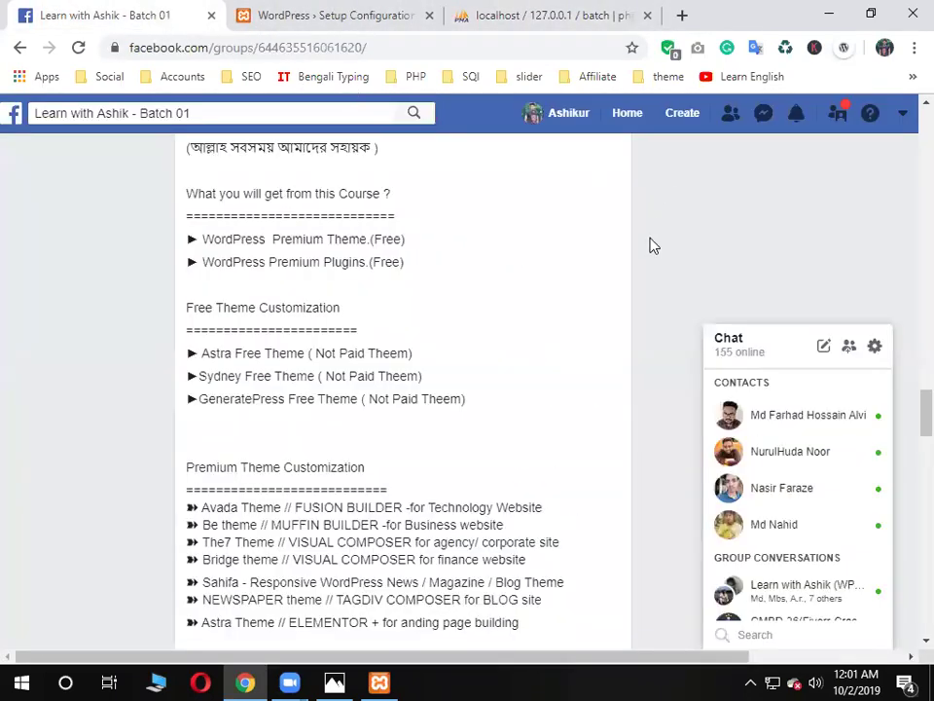
pyautogui.scroll(-1, 652, 322)
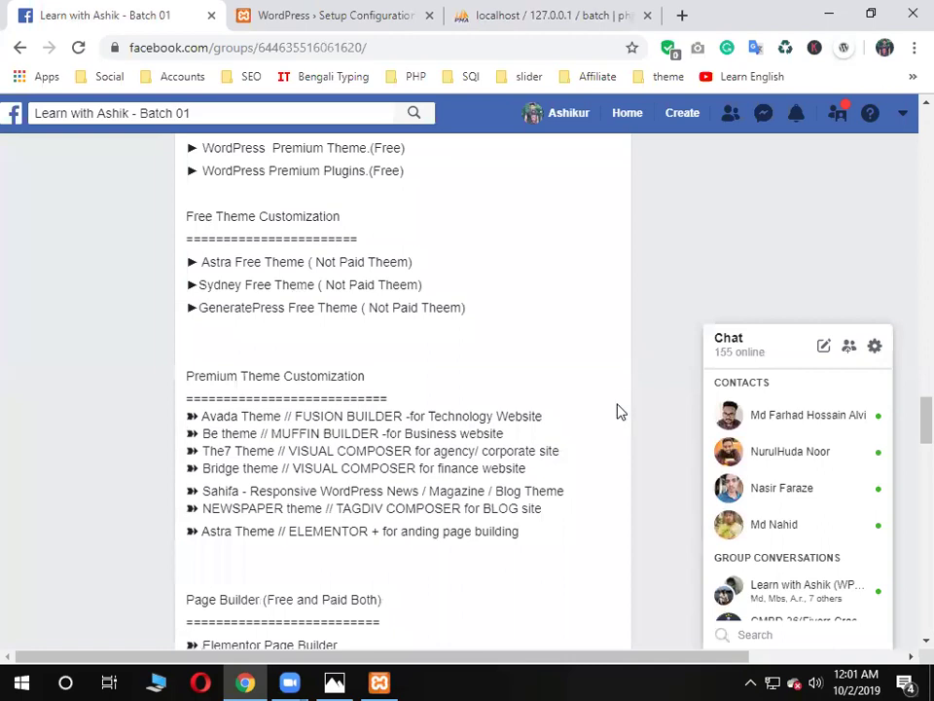
pyautogui.click(457, 12)
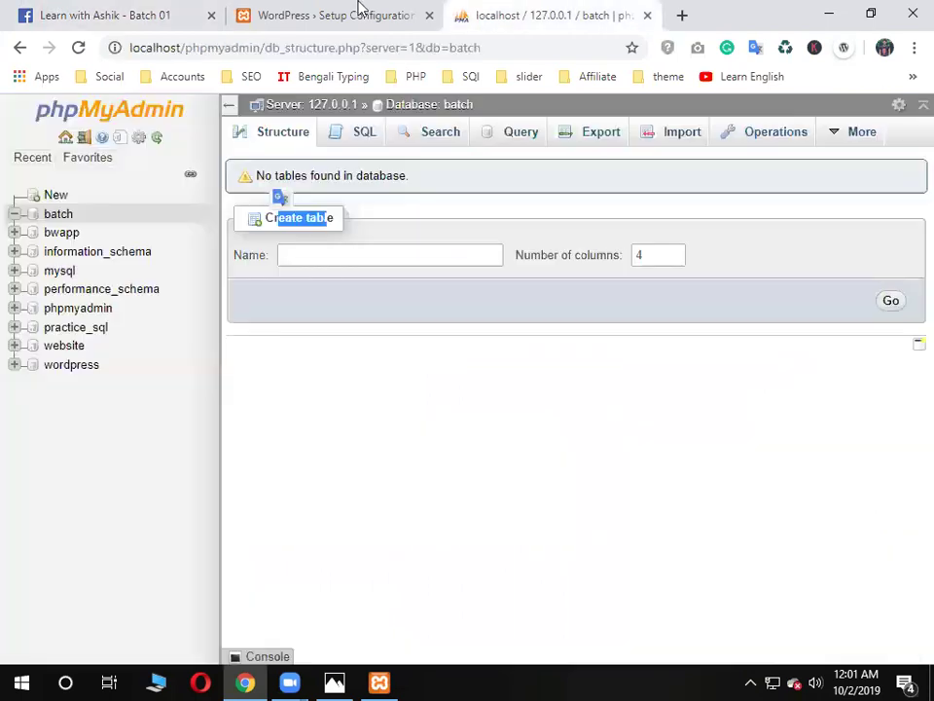
pyautogui.click(358, 12)
pyautogui.click(184, 10)
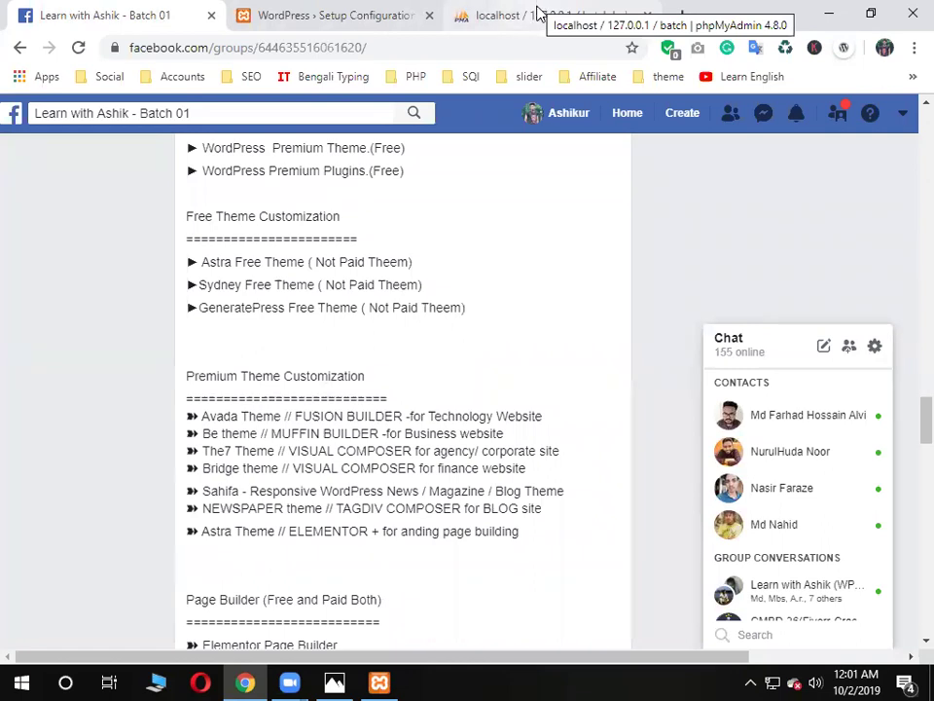
pyautogui.click(312, 17)
# Find the class rules post with the Important Notice image in the Facebook group and expand its full text
pyautogui.click(176, 8)
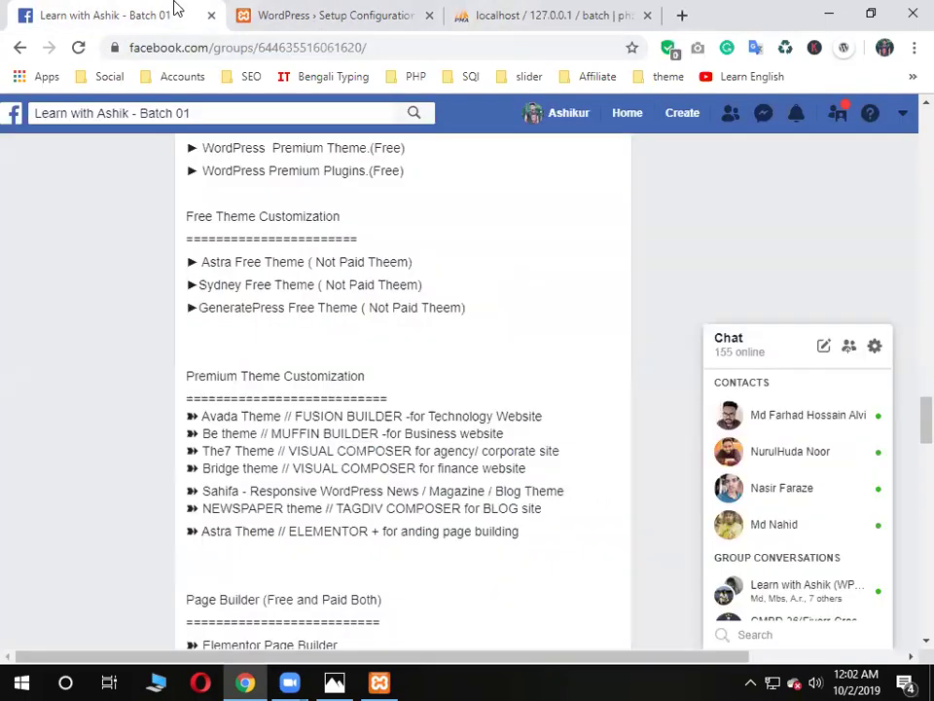
pyautogui.scroll(-1, 340, 419)
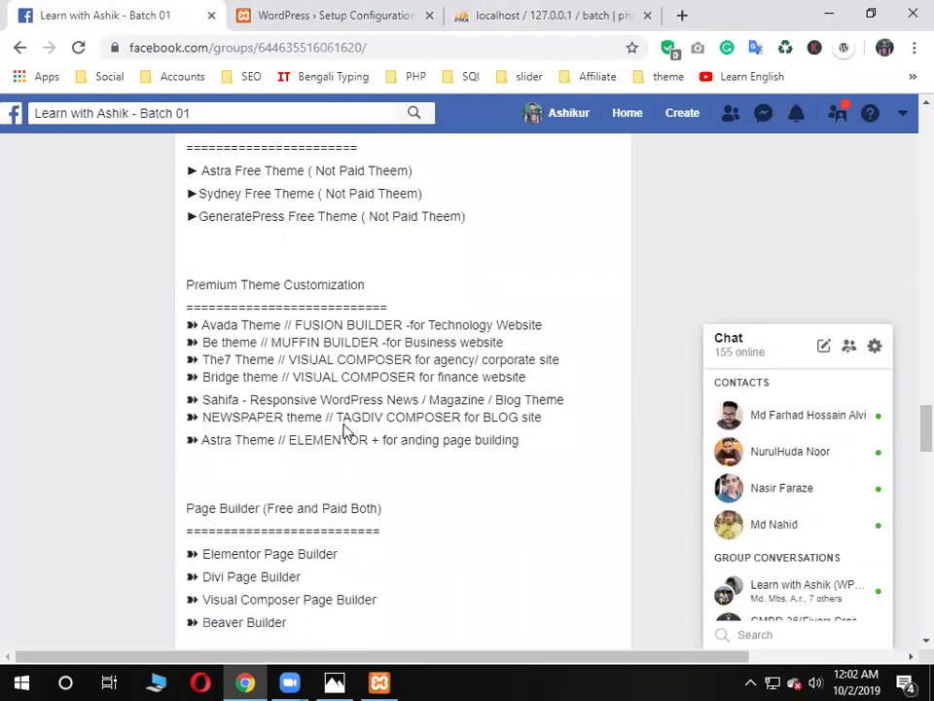
pyautogui.scroll(20, 343, 431)
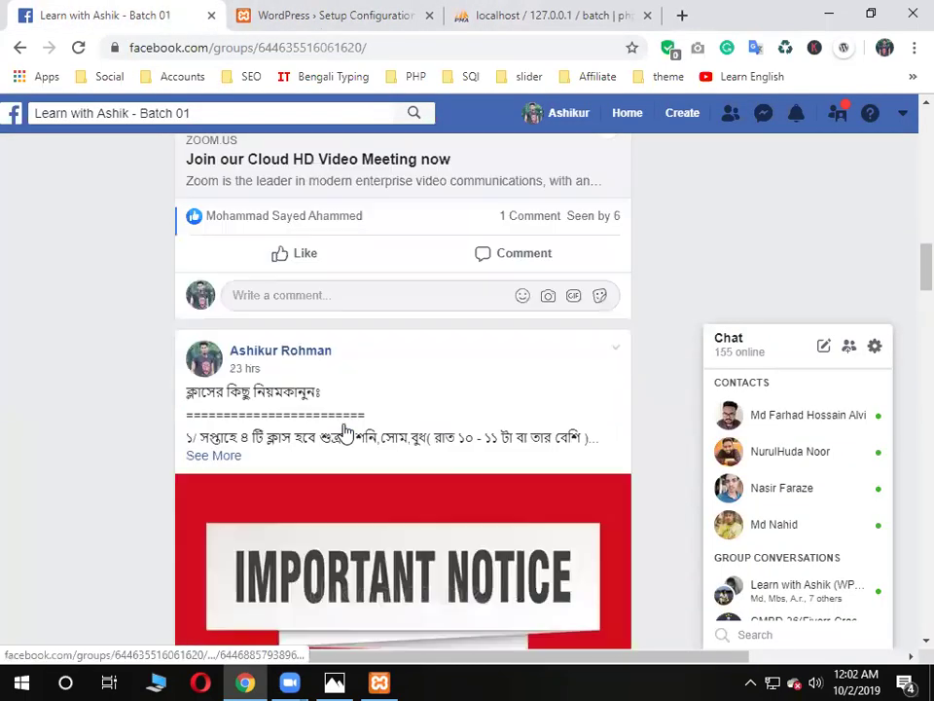
pyautogui.scroll(2, 346, 446)
pyautogui.scroll(-4, 345, 446)
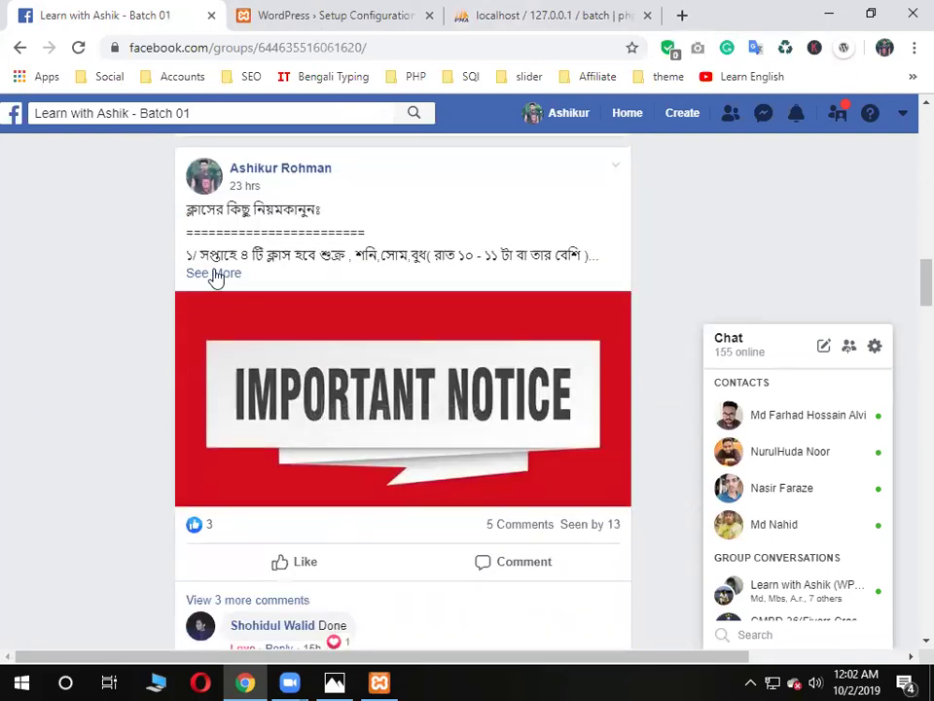
pyautogui.click(213, 274)
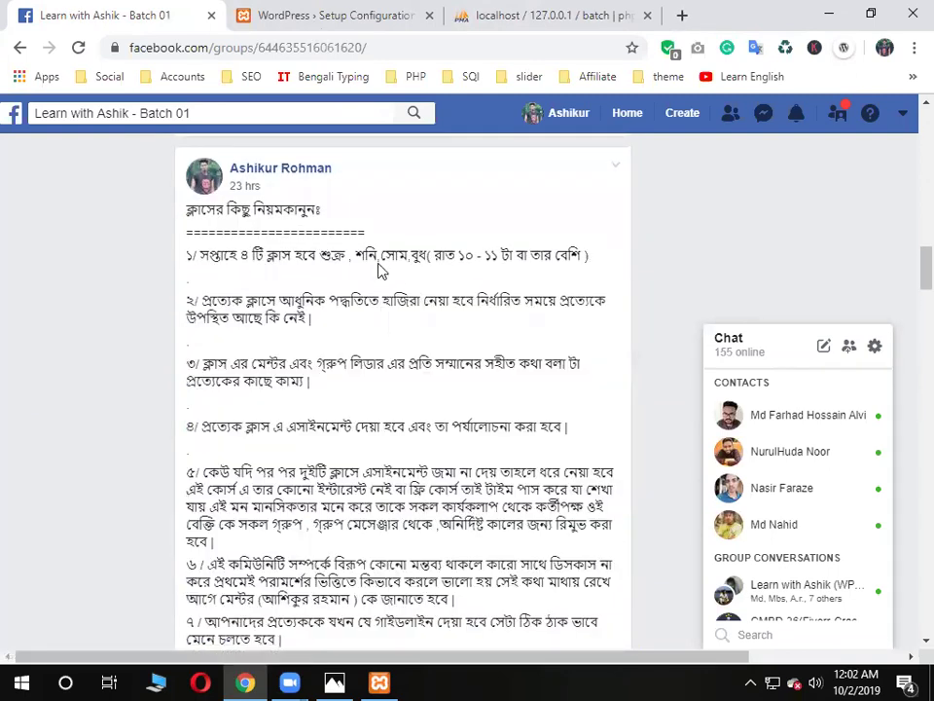
# Examine the weekly class days and the night class time in the post's first rule, highlighting each in turn
pyautogui.doubleClick(383, 261)
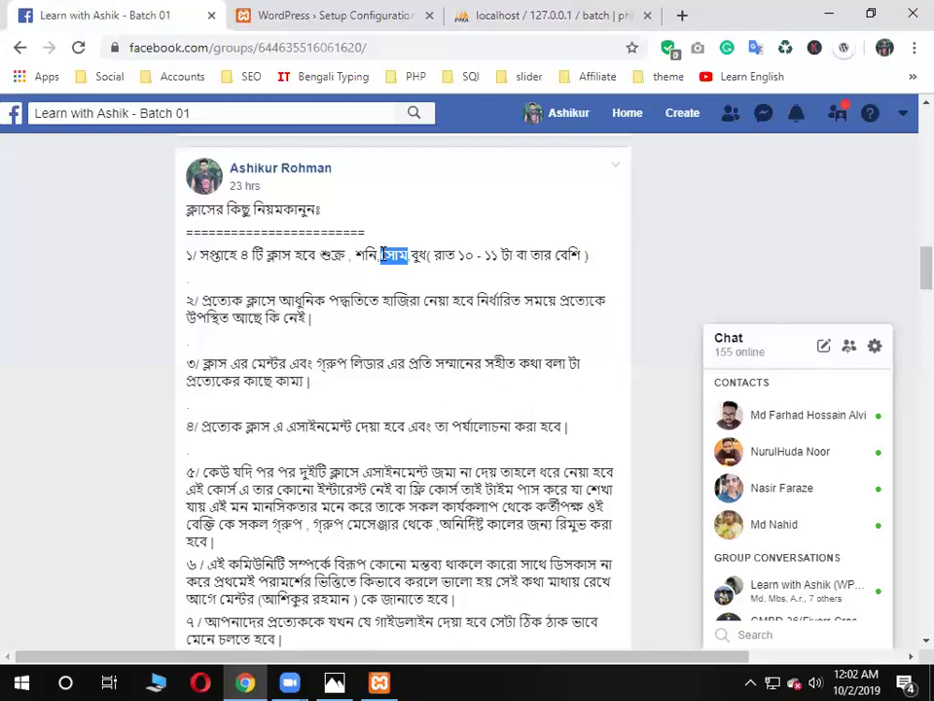
pyautogui.click(383, 275)
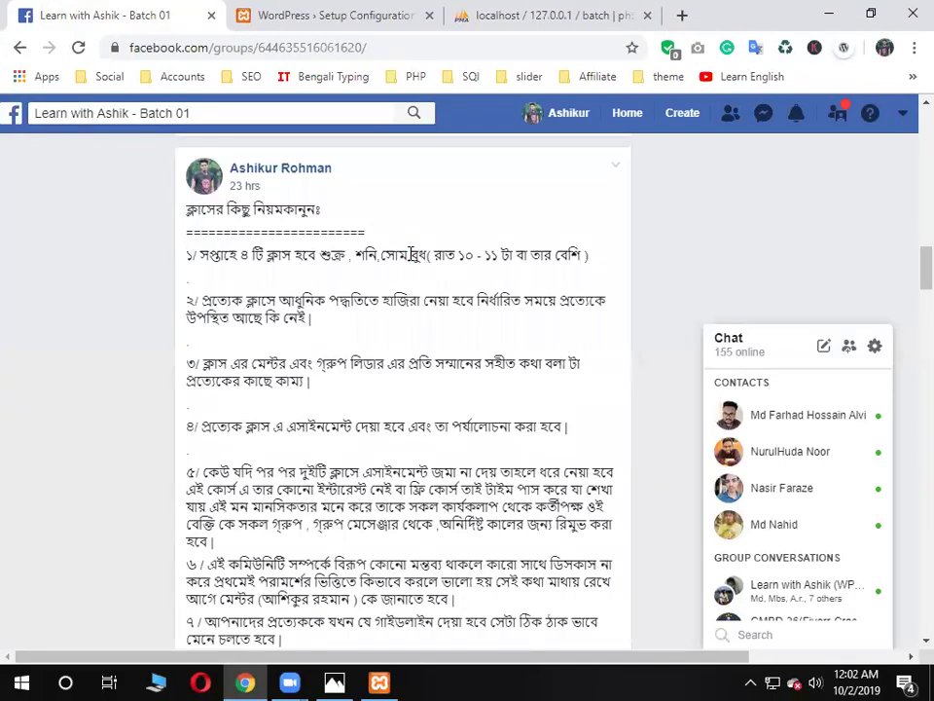
pyautogui.doubleClick(416, 255)
pyautogui.click(473, 286)
pyautogui.click(461, 274)
pyautogui.moveTo(437, 255); pyautogui.dragTo(572, 258)
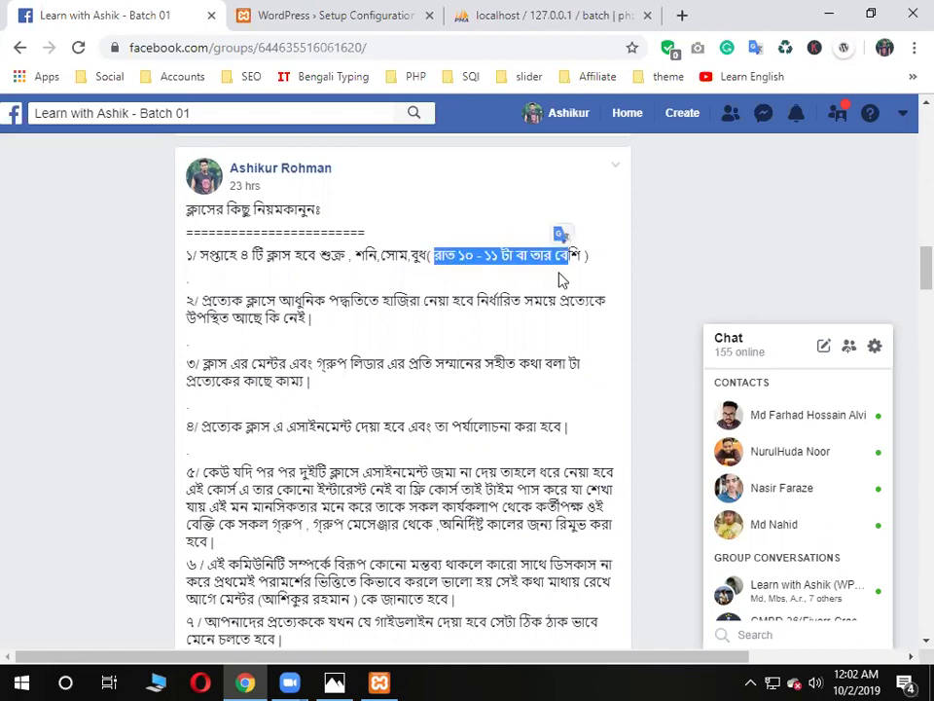
pyautogui.click(560, 282)
pyautogui.moveTo(437, 255); pyautogui.dragTo(575, 253)
pyautogui.click(432, 277)
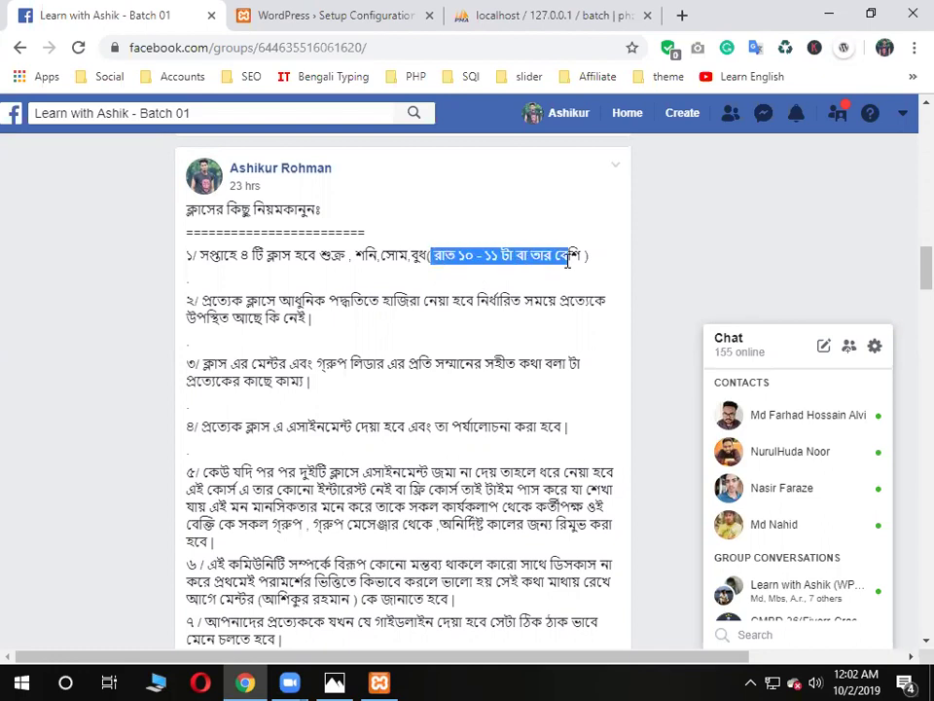
pyautogui.click(440, 277)
pyautogui.doubleClick(412, 255)
pyautogui.click(432, 280)
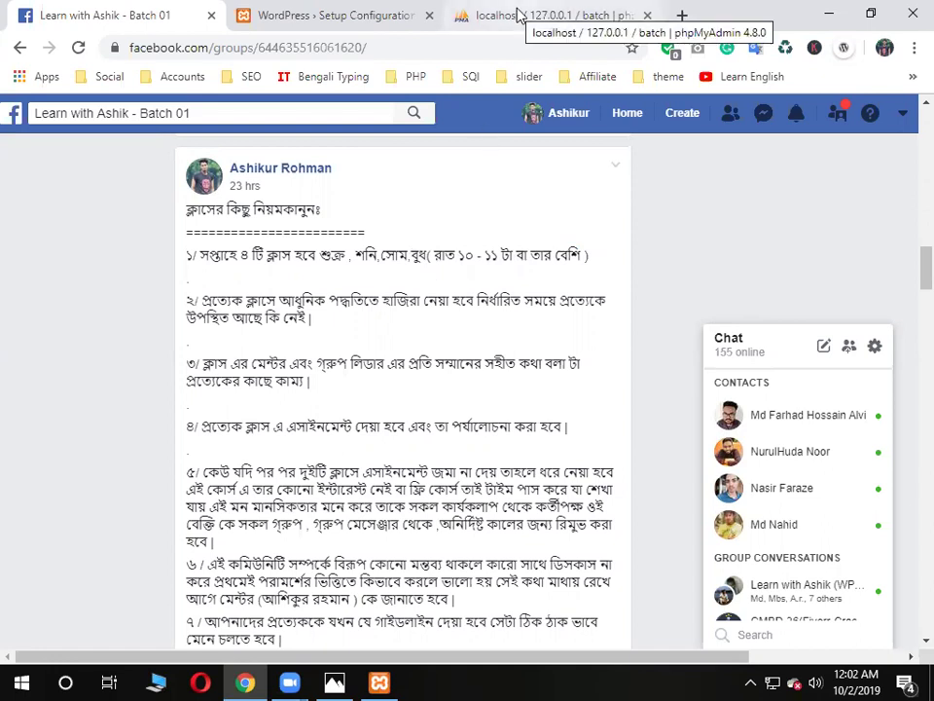
# Go over the night class time range in the first rule again, highlighting its start and end hours
pyautogui.moveTo(432, 255)
pyautogui.mouseDown()
pyautogui.moveTo(584, 253)
pyautogui.moveTo(428, 254)
pyautogui.mouseUp()
pyautogui.click(587, 254)
pyautogui.click(505, 231)
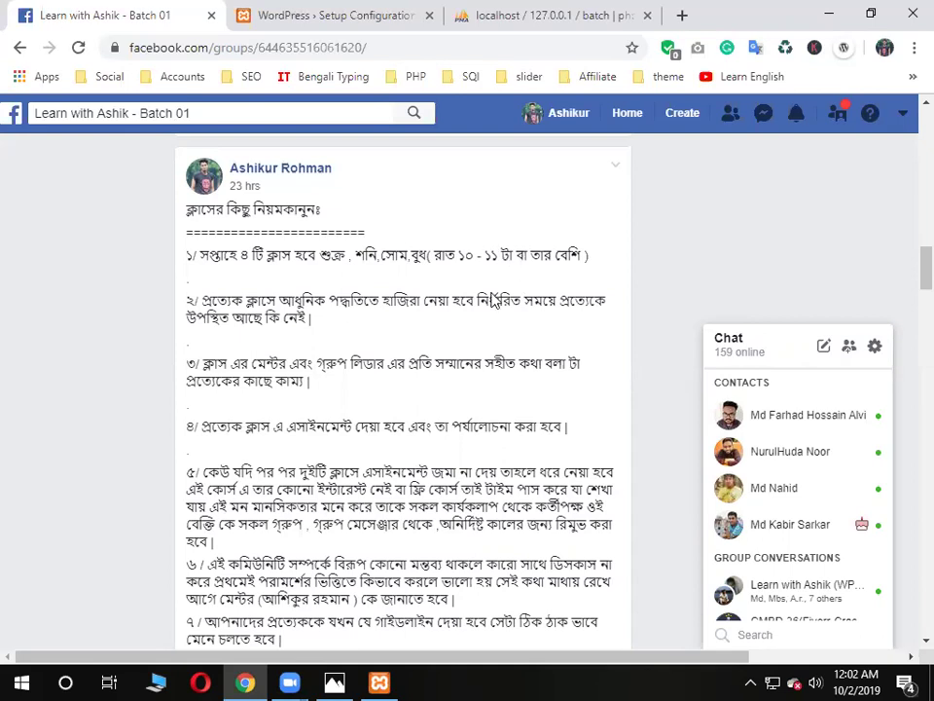
pyautogui.moveTo(435, 255); pyautogui.dragTo(582, 255)
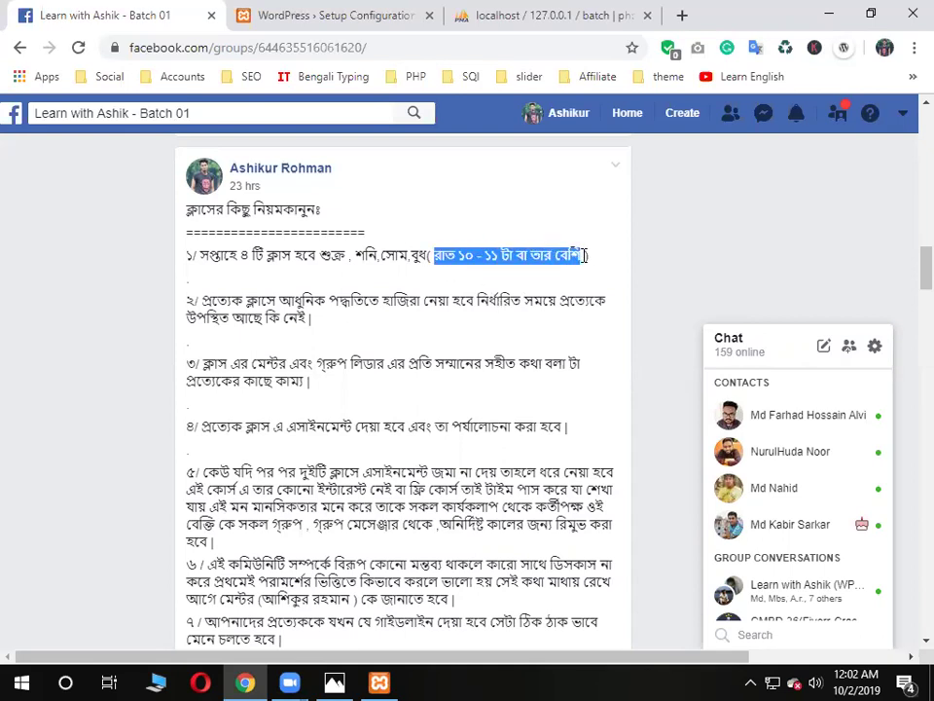
pyautogui.click(619, 254)
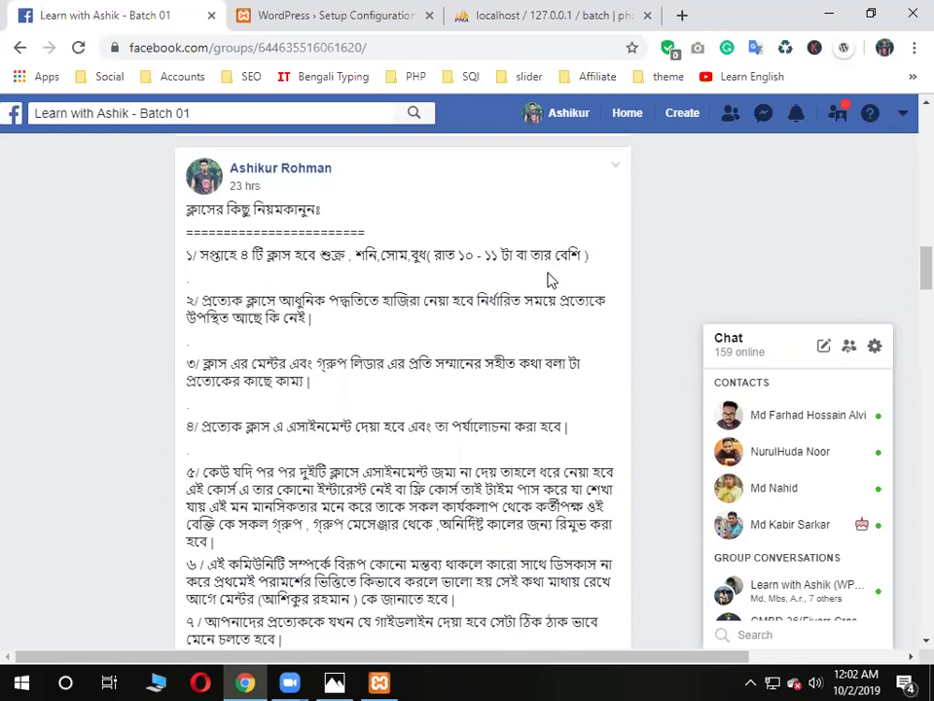
pyautogui.moveTo(587, 254); pyautogui.dragTo(410, 254)
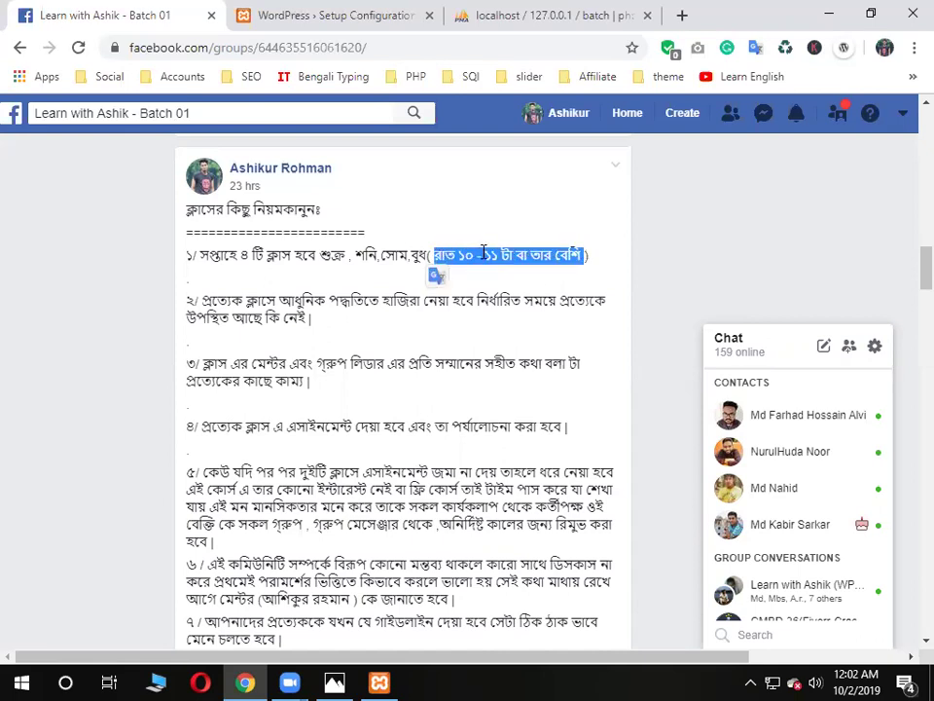
pyautogui.click(482, 254)
pyautogui.moveTo(499, 255); pyautogui.dragTo(473, 255)
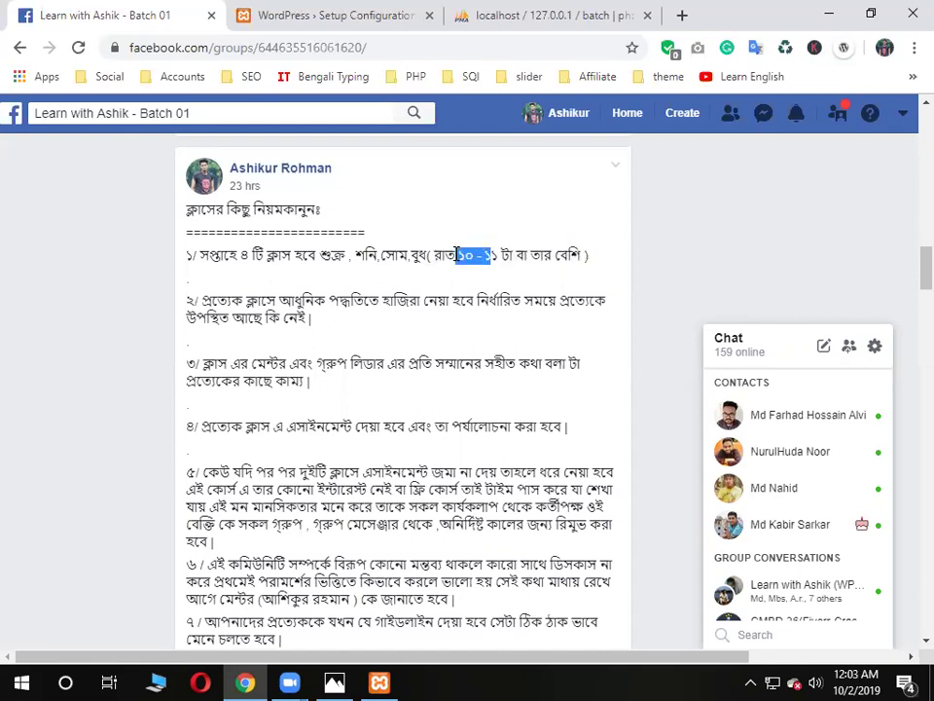
pyautogui.doubleClick(466, 253)
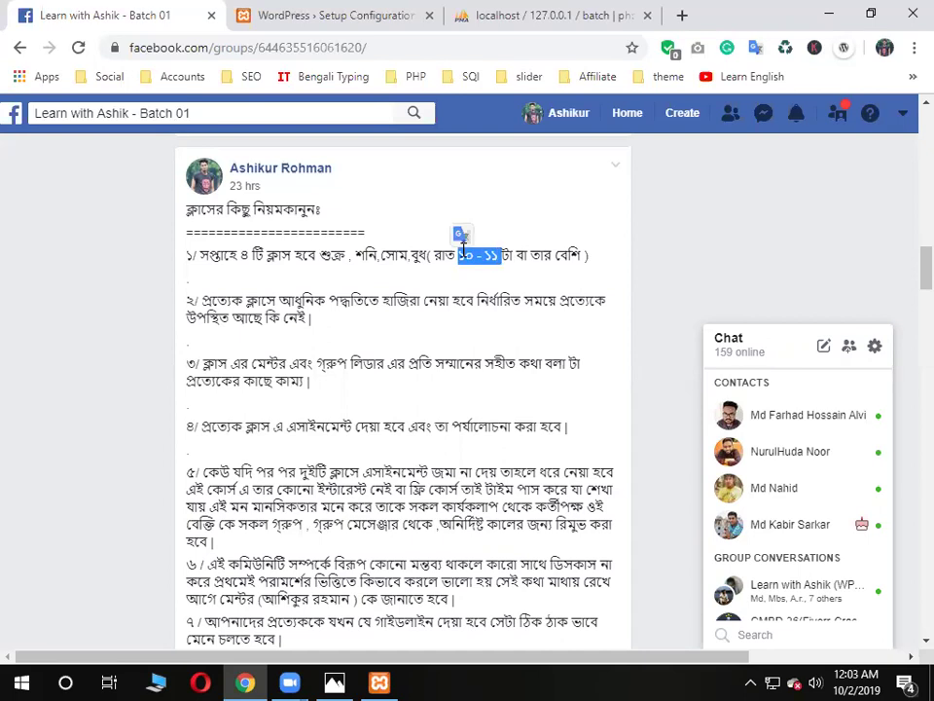
pyautogui.doubleClick(491, 255)
pyautogui.click(505, 271)
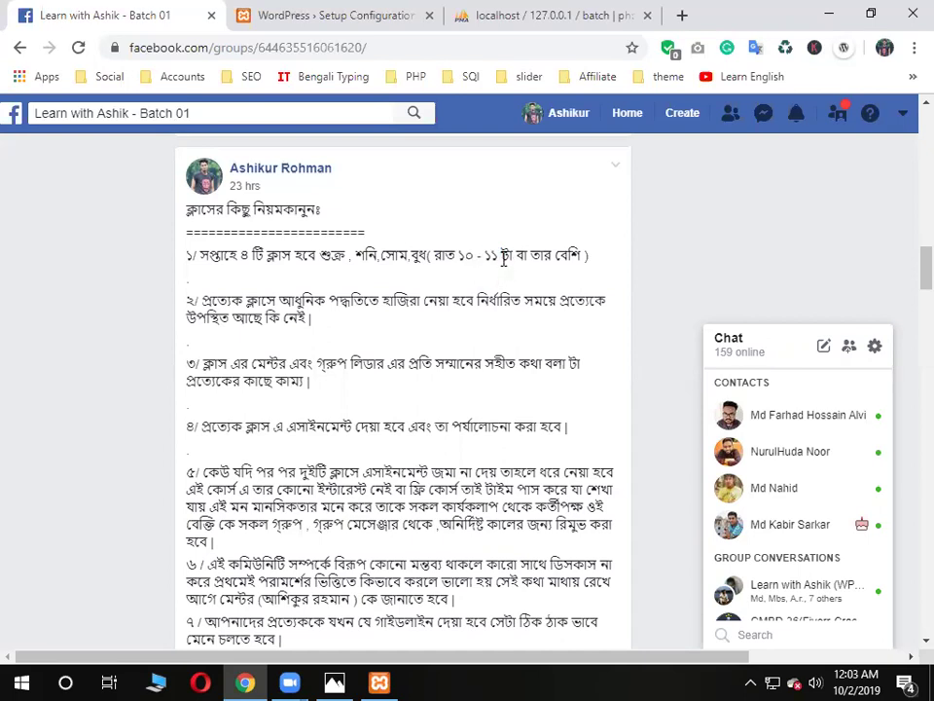